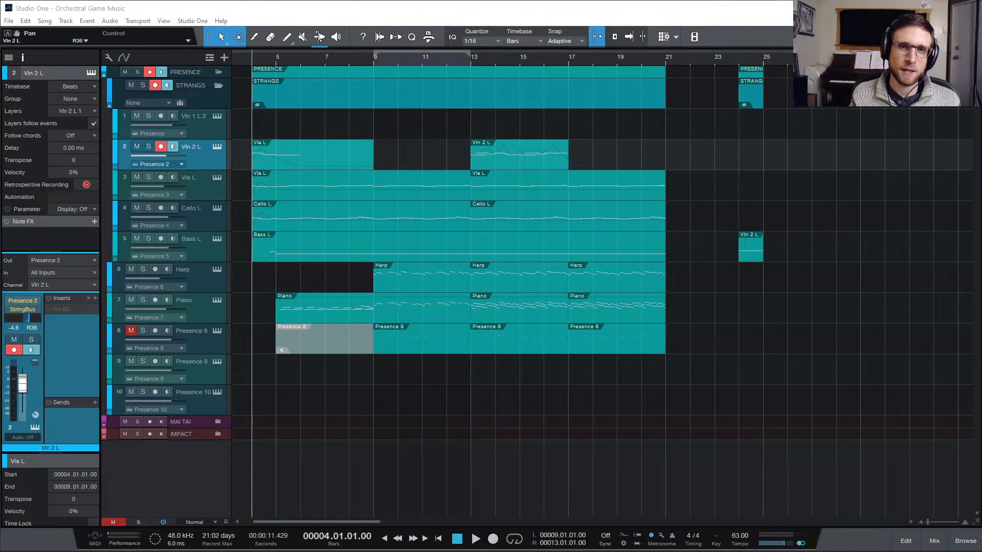
Step: Delete the stray Vln 2 L event at bar 24 on the Bass L track
left_click(748, 256)
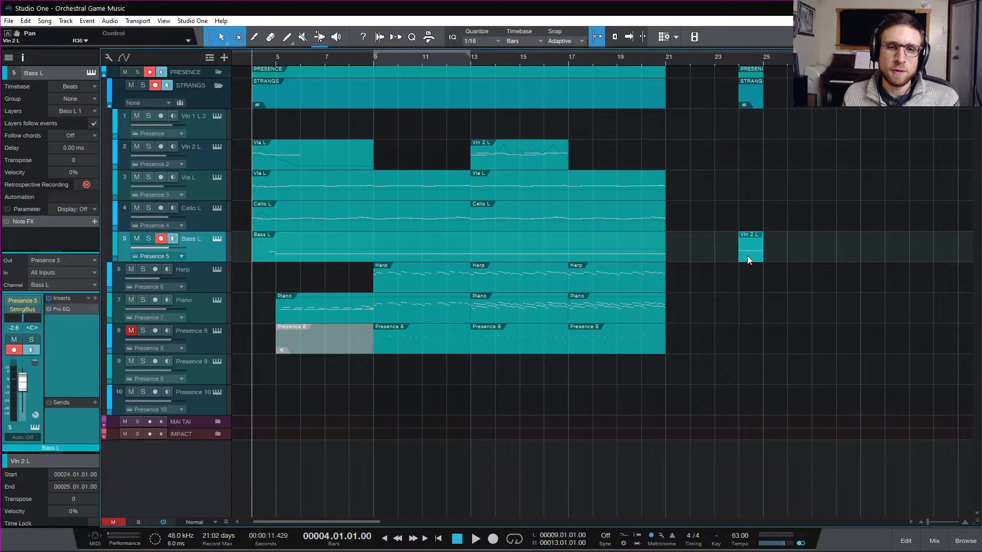
key("Delete")
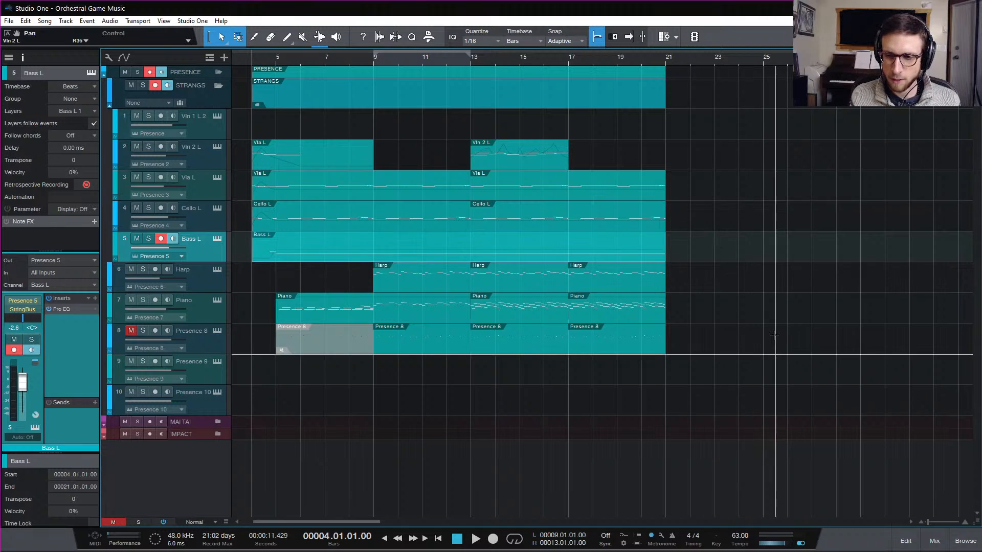
Step: Play the arrangement from bar 4 to review the full mix, briefly showing the mixer, and stop playback
left_click(932, 545)
key("space")
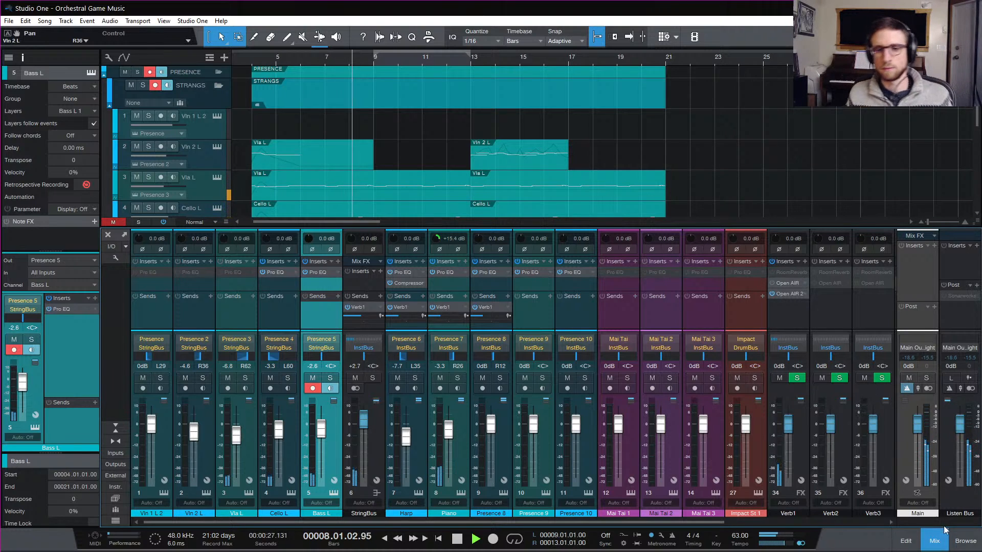
left_click(934, 542)
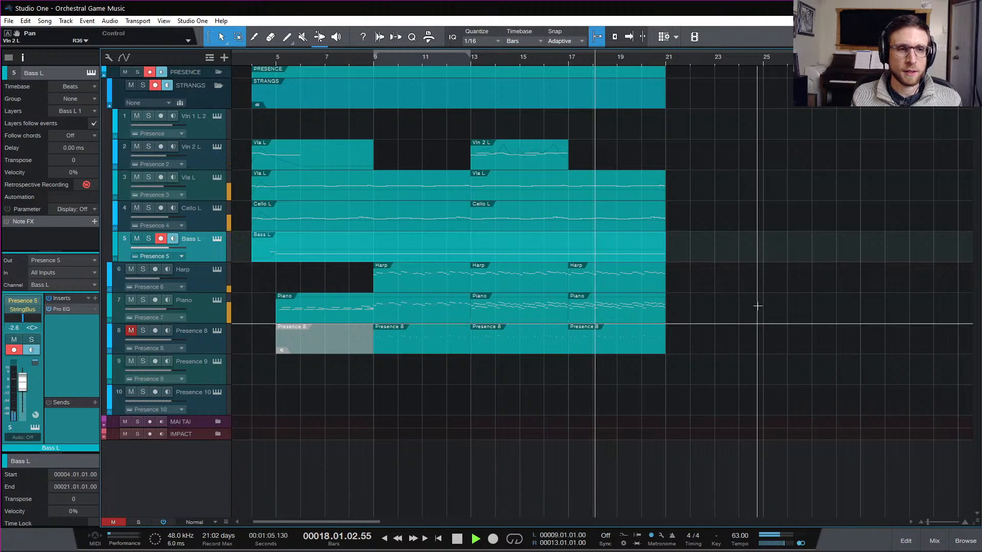
key("space")
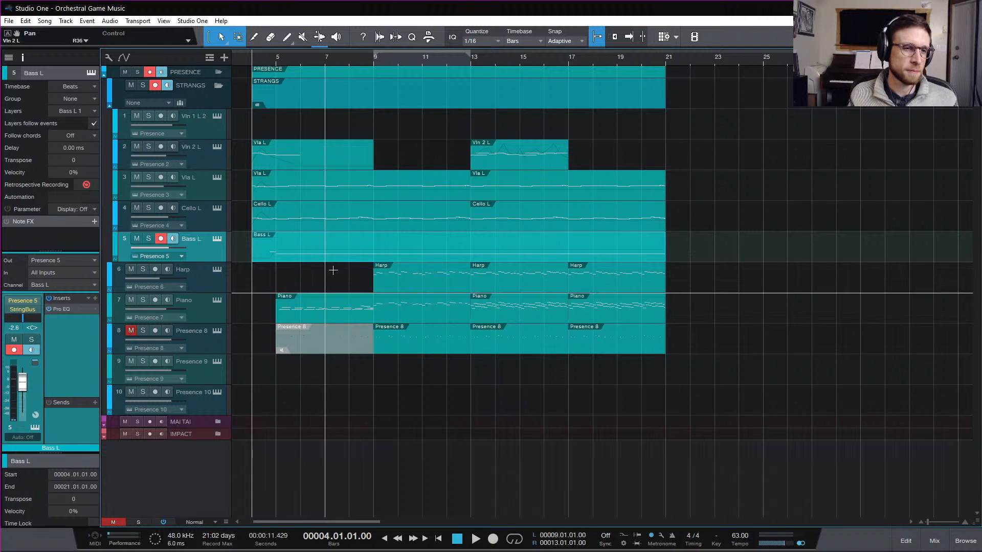
Step: Solo the Harp track and listen to it from bar 9
left_click(373, 58)
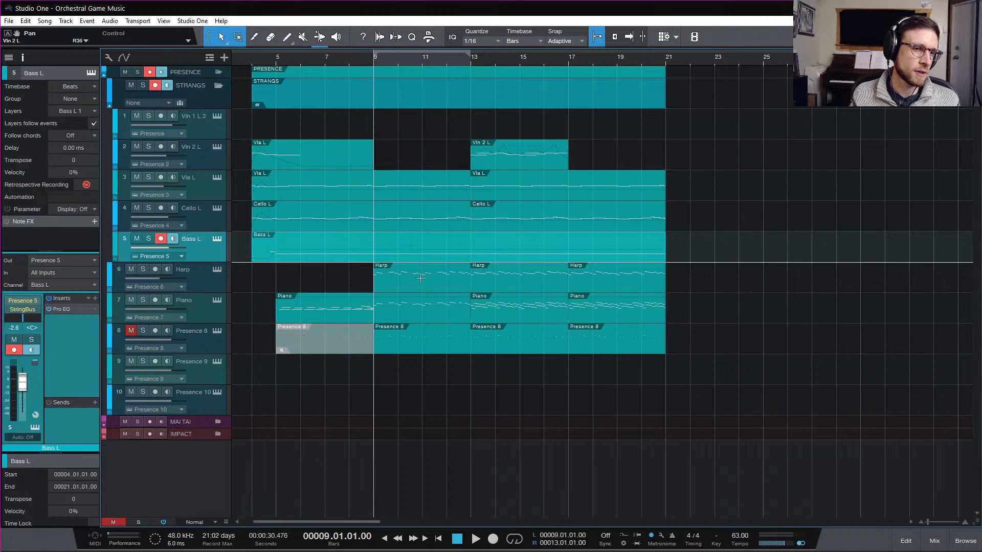
left_click(210, 278)
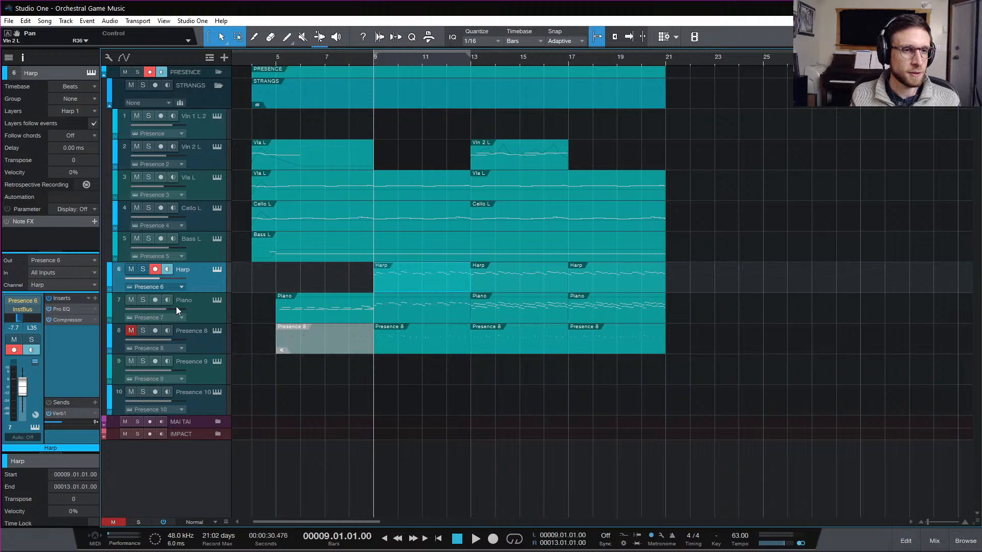
left_click(144, 269)
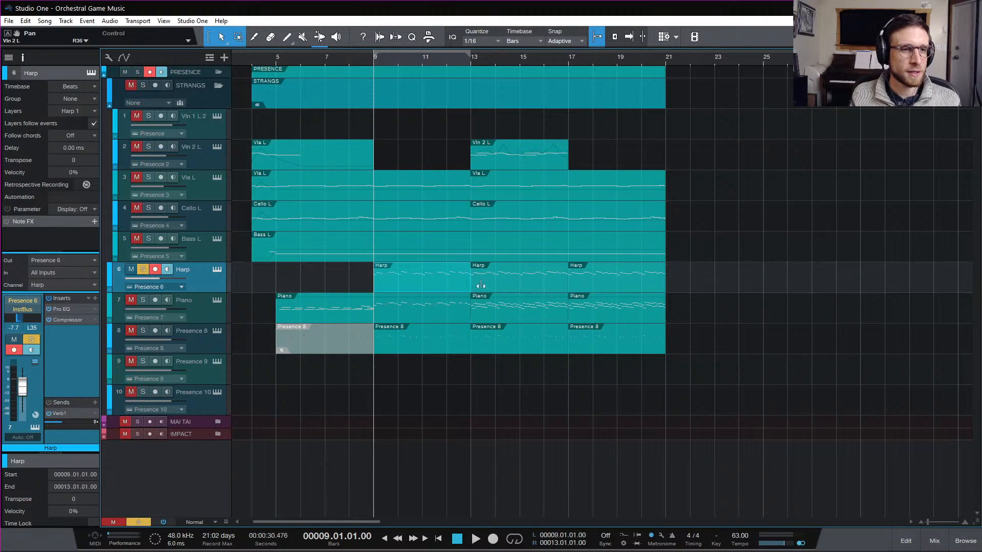
key("space")
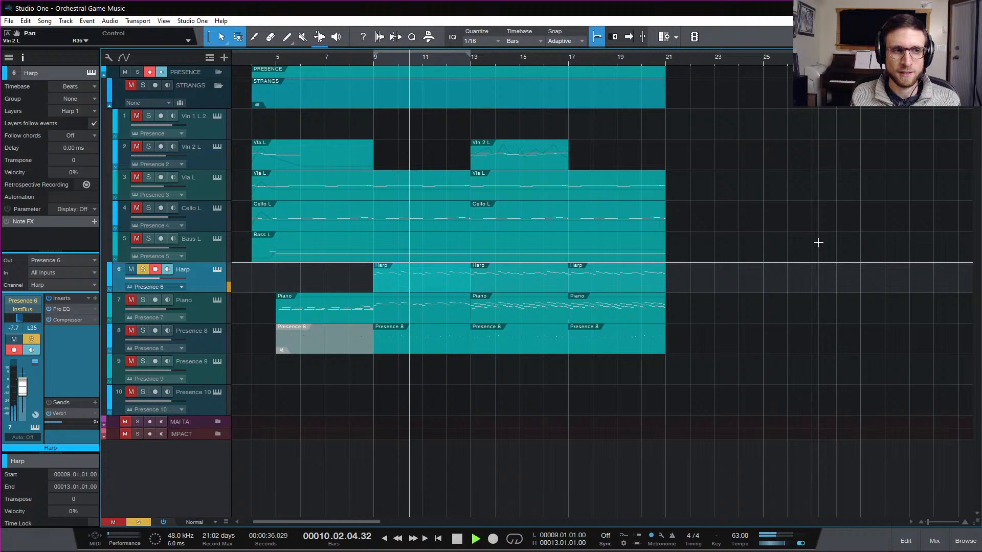
key("space")
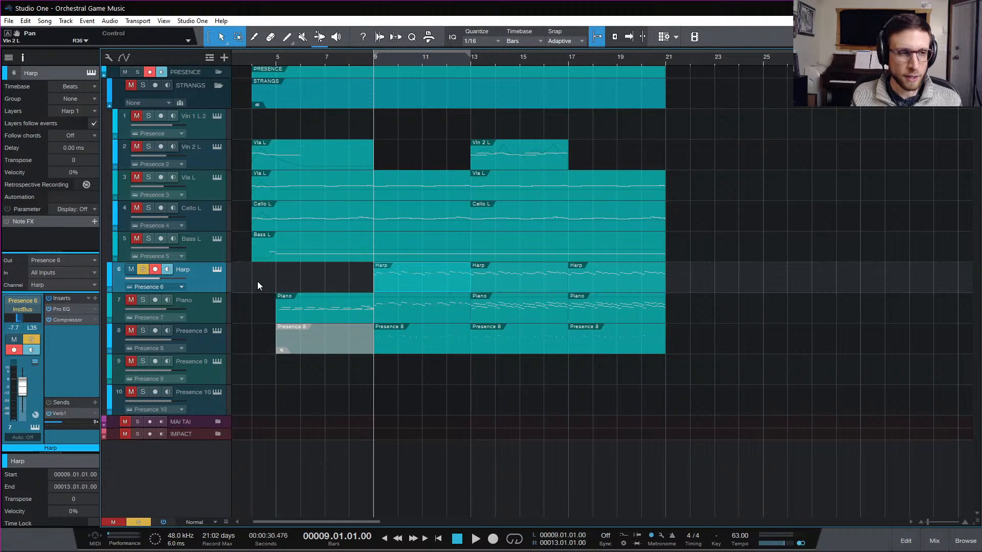
Step: Open the Harp track's Presence instrument and load the Nylon Guitar Full preset from the Guitar sounds
left_click(217, 270)
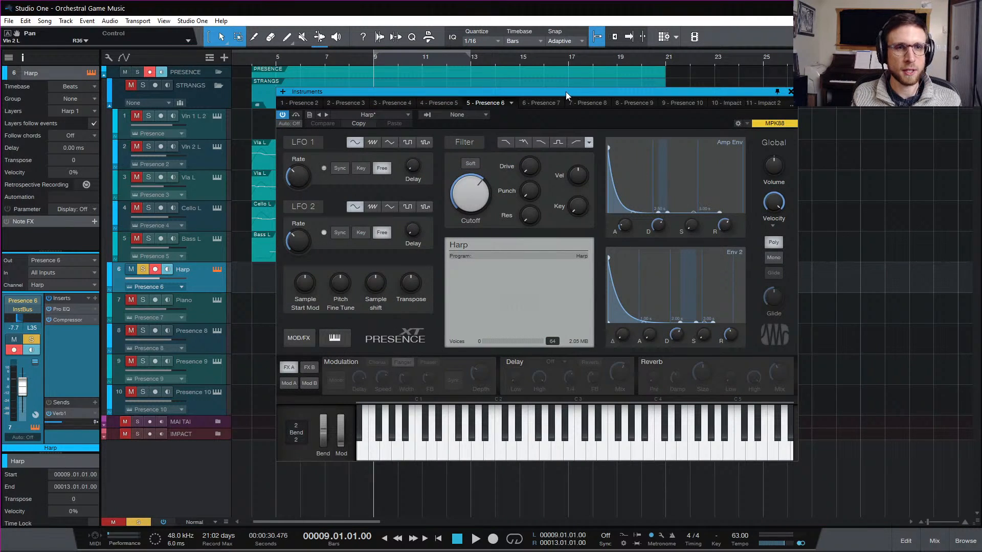
left_click_drag(565, 91, 582, 55)
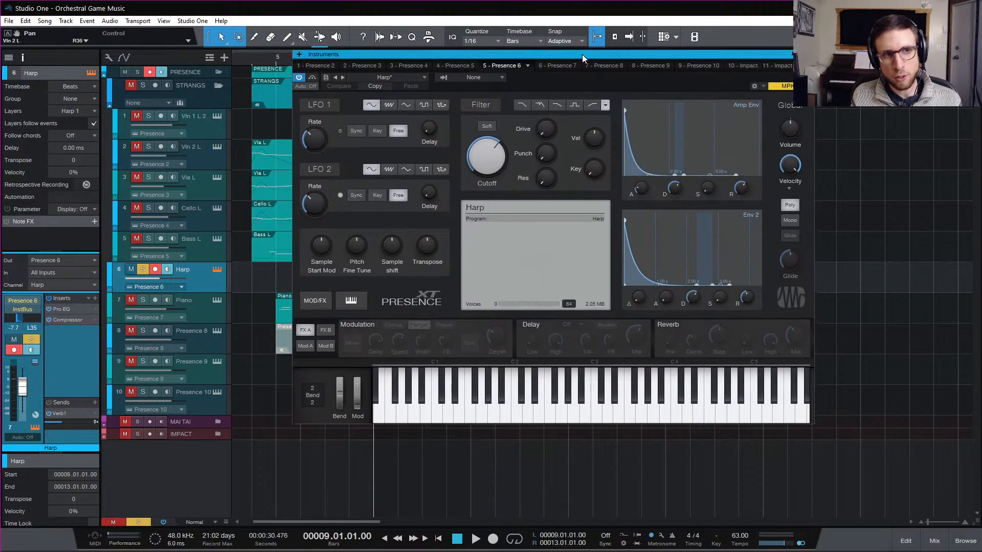
left_click(409, 77)
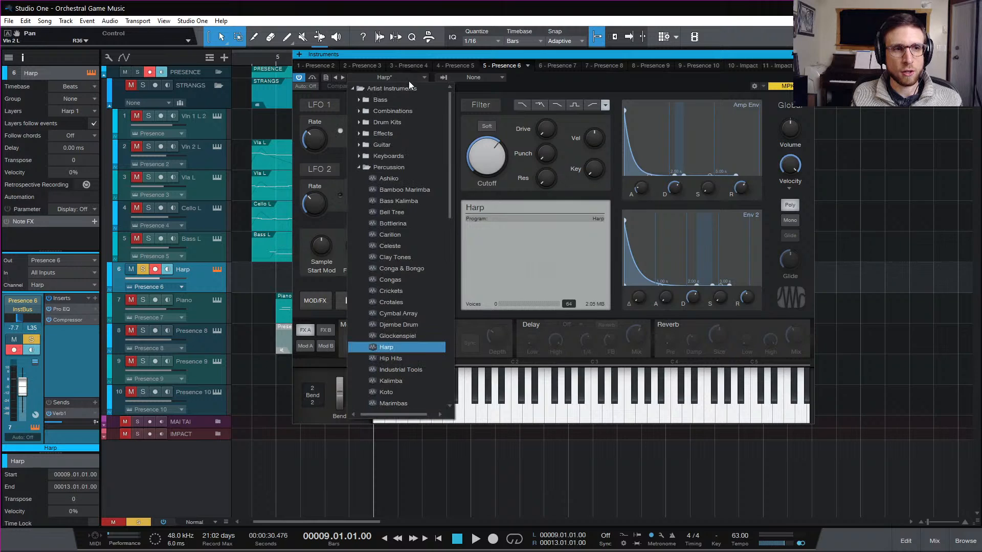
left_click(397, 169)
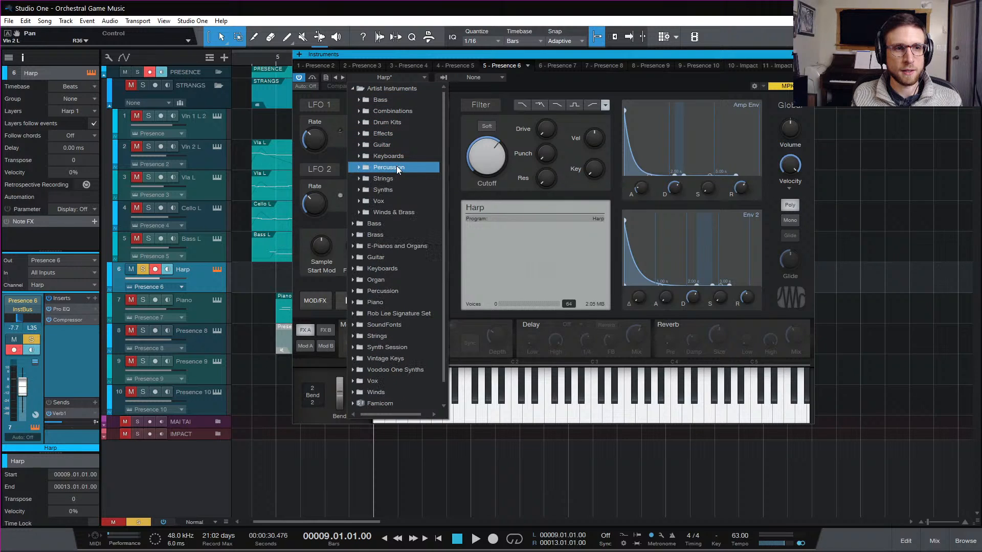
left_click(398, 91)
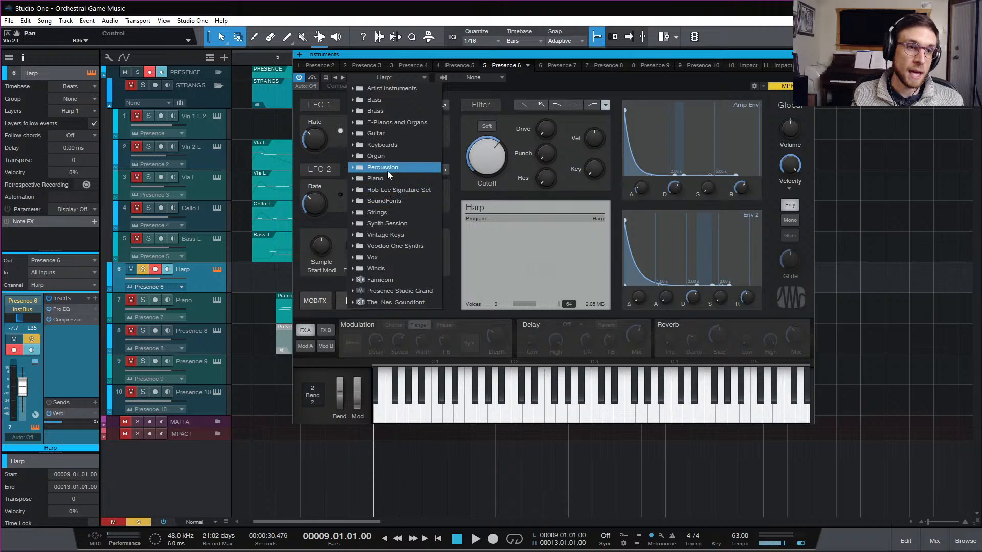
left_click(403, 134)
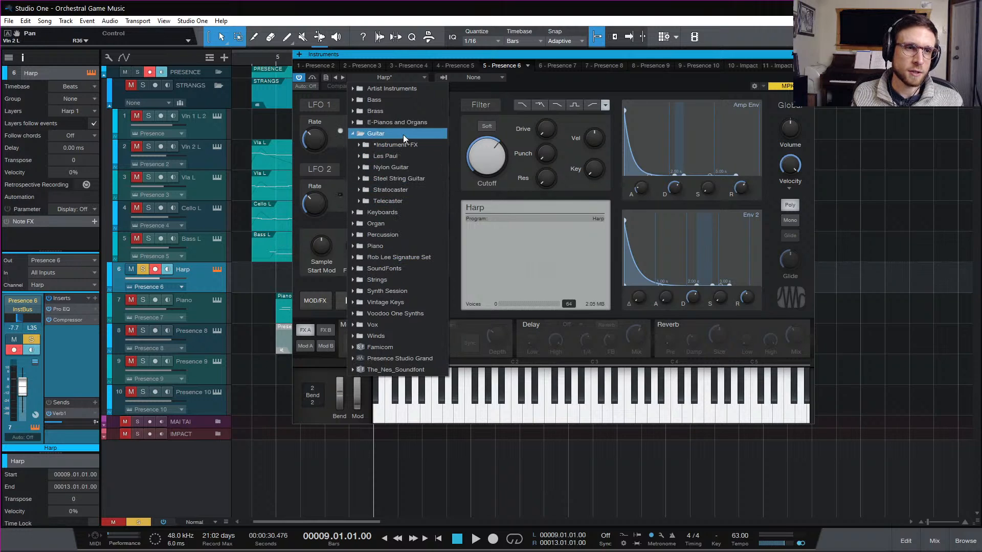
left_click(424, 166)
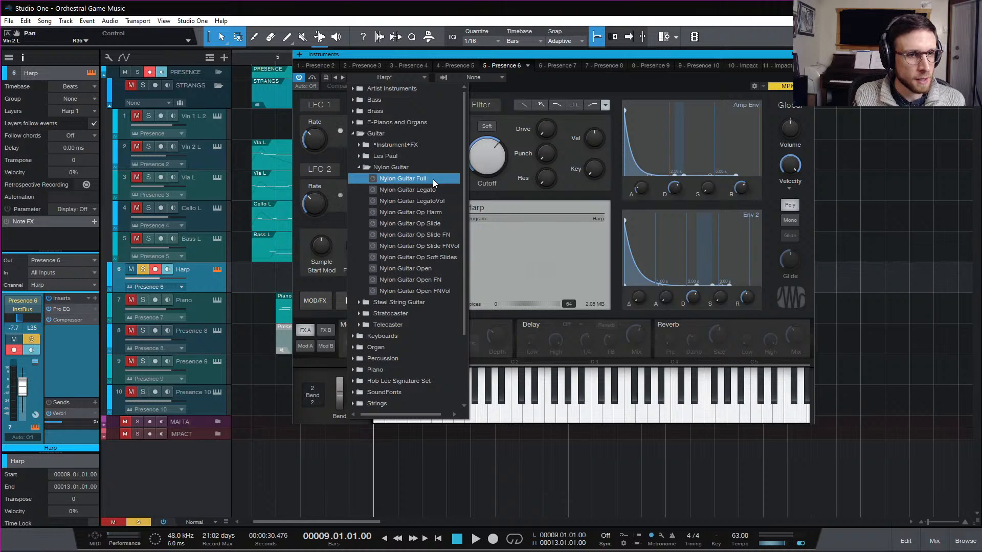
double_click(431, 179)
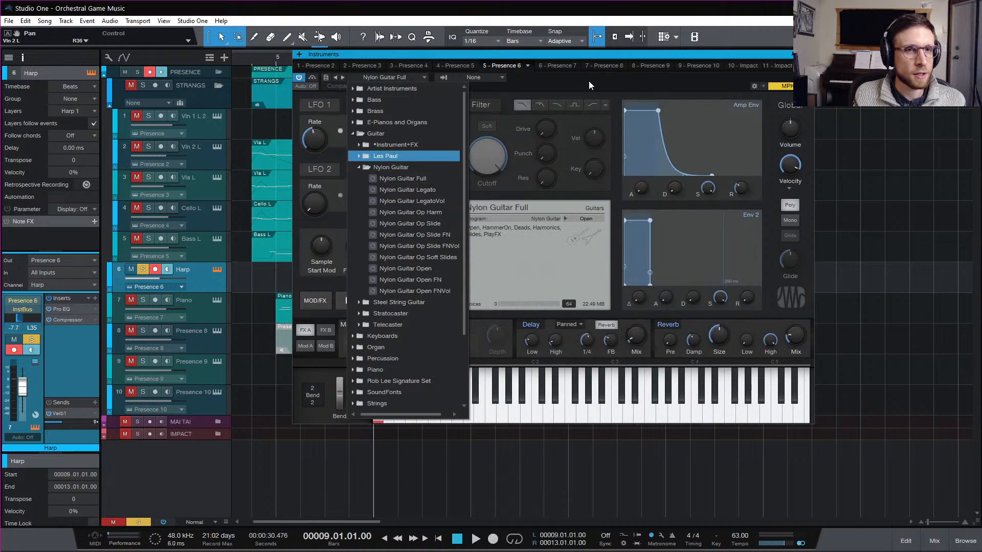
left_click(564, 91)
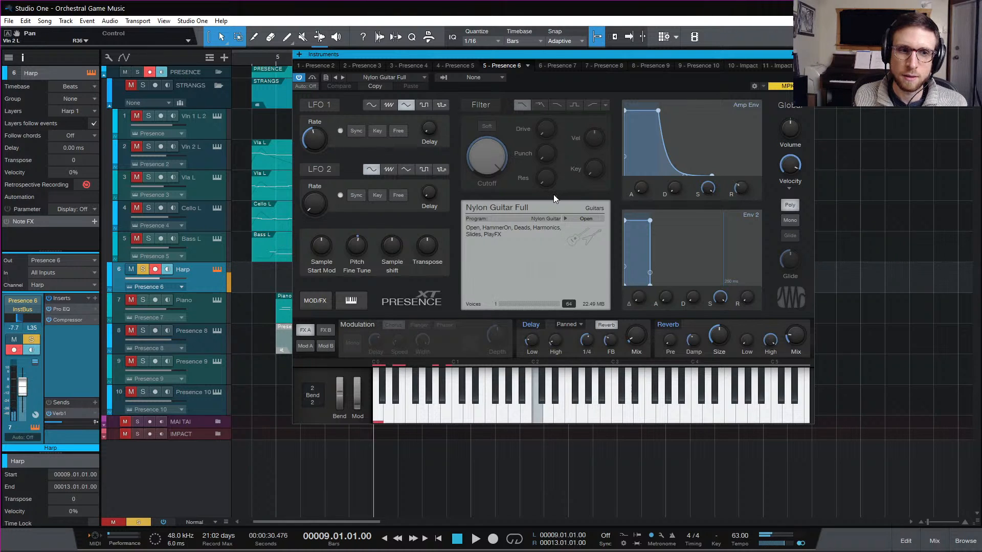
Step: Display the preset's articulation list and replace the sound with the Nylon Guitar Open preset
left_click(584, 218)
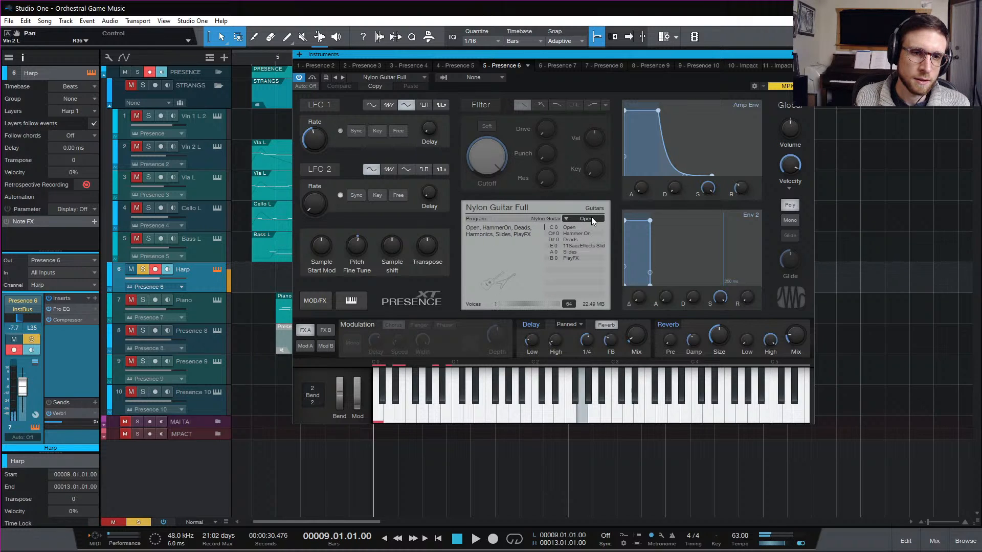
left_click(383, 78)
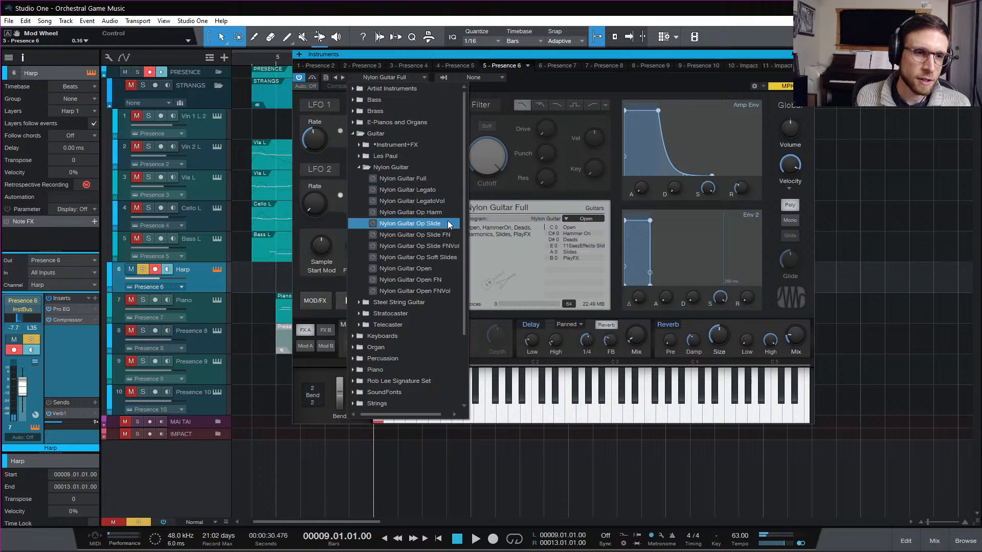
left_click(443, 269)
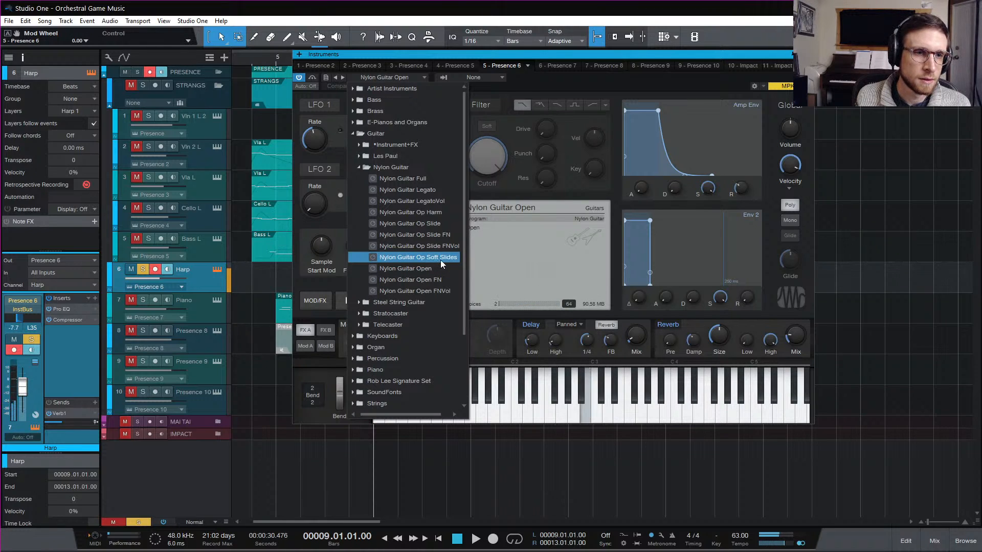
left_click(510, 192)
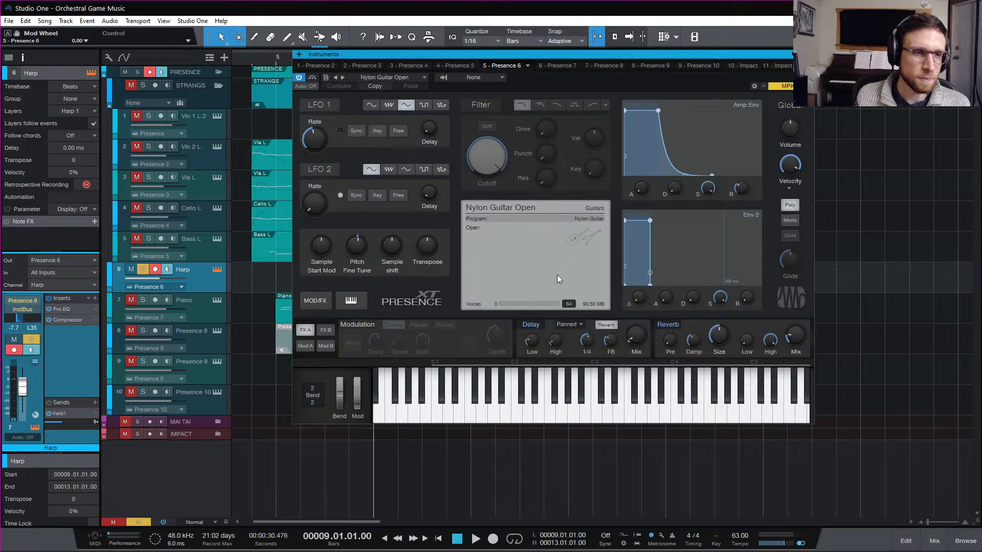
Step: Try Sample Start Mod offsets of 2000 and 3000 on the nylon guitar sound
left_click_drag(321, 247, 322, 245)
left_click_drag(642, 189, 645, 177)
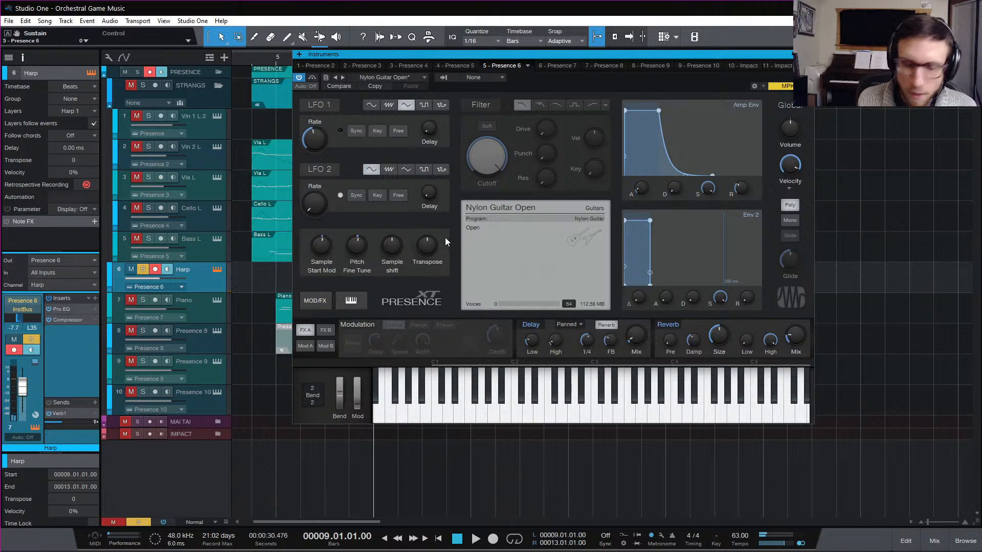
double_click(318, 244)
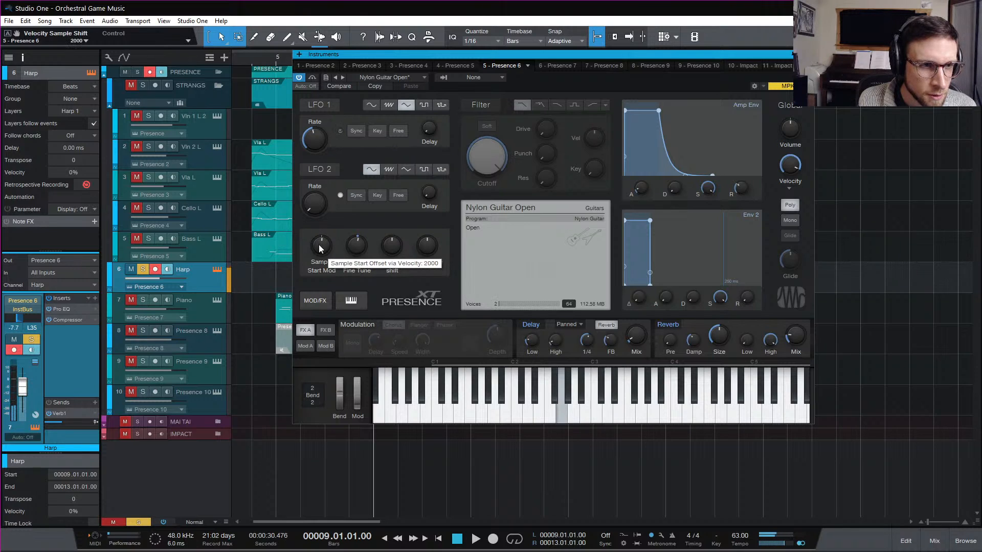
mouse_move(362, 245)
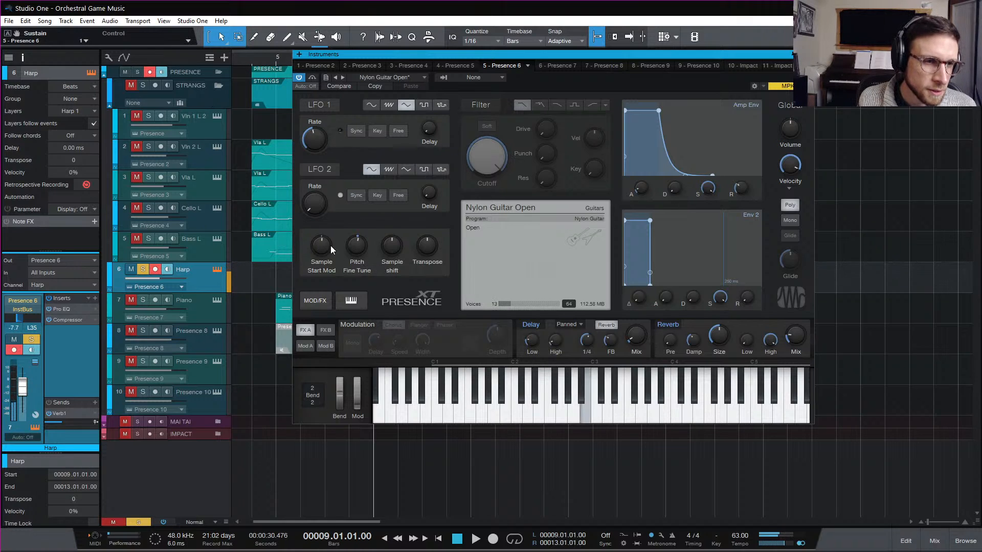
scroll(319, 246, "up", 2)
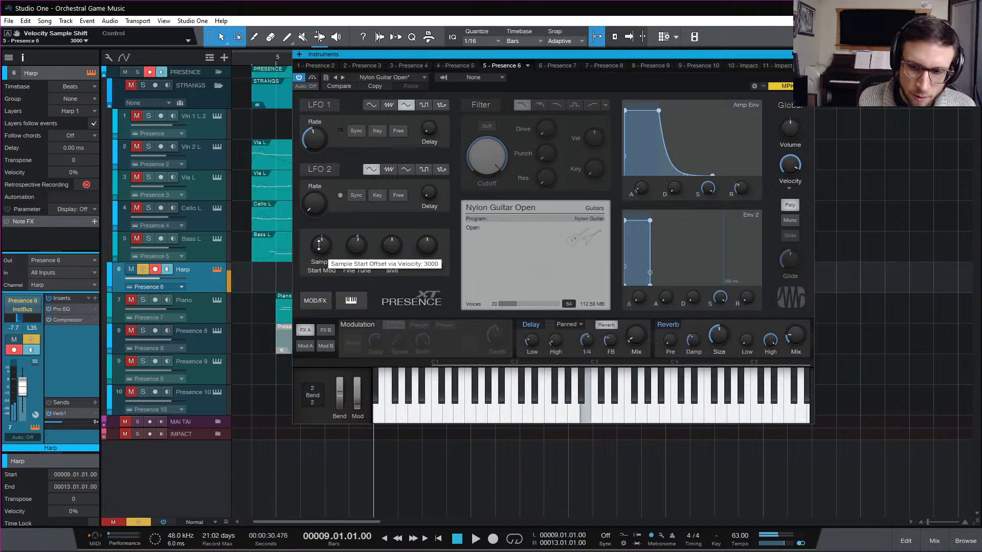
scroll(319, 246, "up", 2)
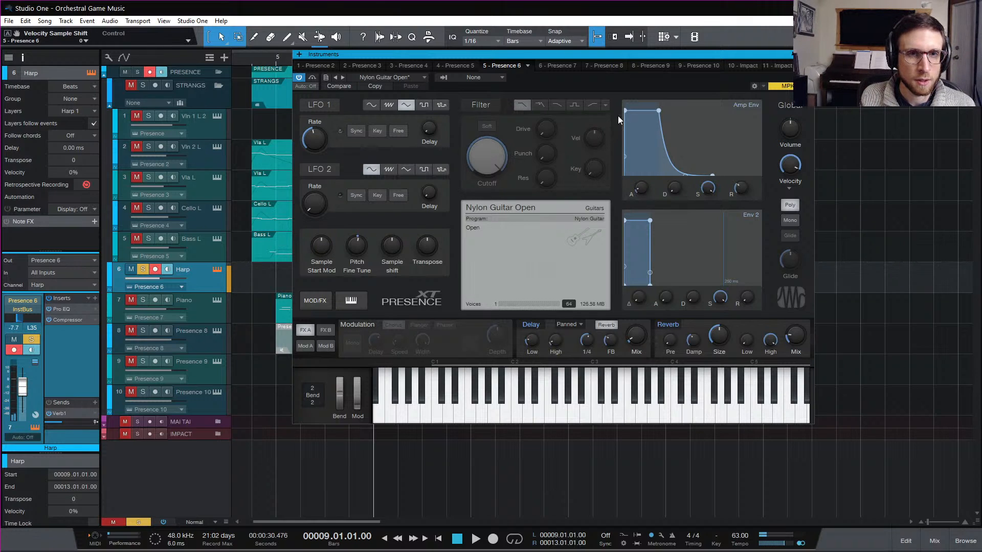
Step: Lengthen the amp envelope's attack and settle on a moderately short fade-in for the nylon guitar
mouse_move(640, 188)
left_mouse_down()
mouse_move(642, 171)
mouse_move(645, 195)
left_mouse_up()
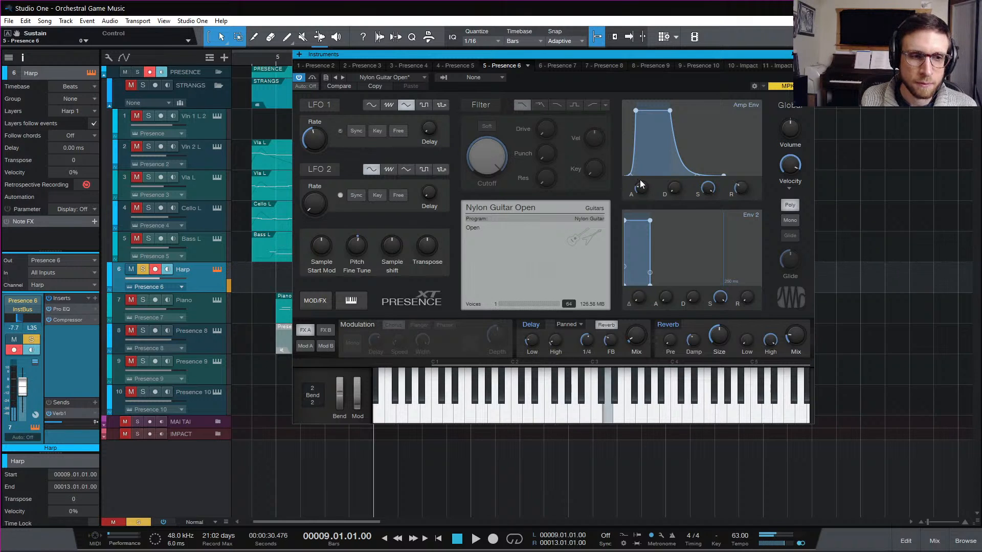
left_click_drag(642, 188, 647, 178)
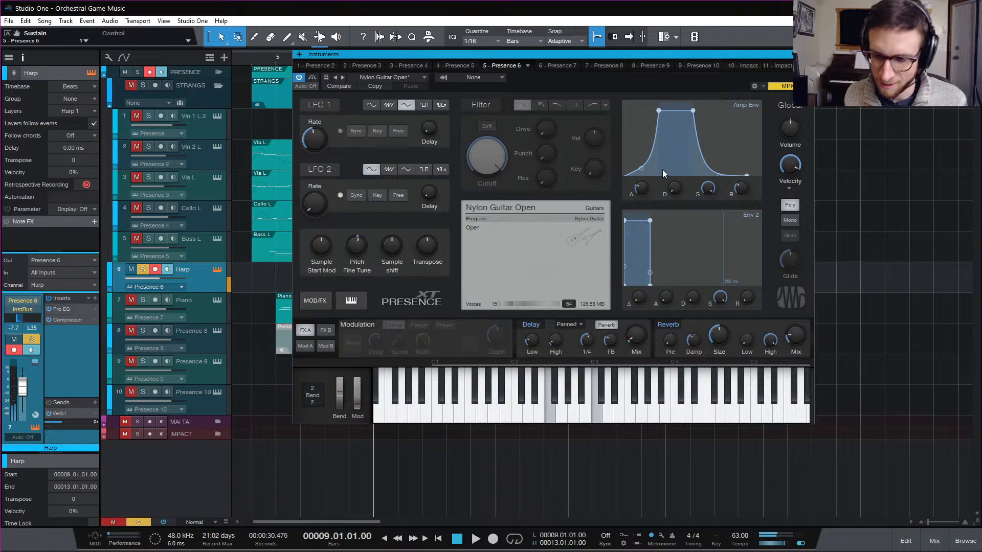
mouse_move(644, 190)
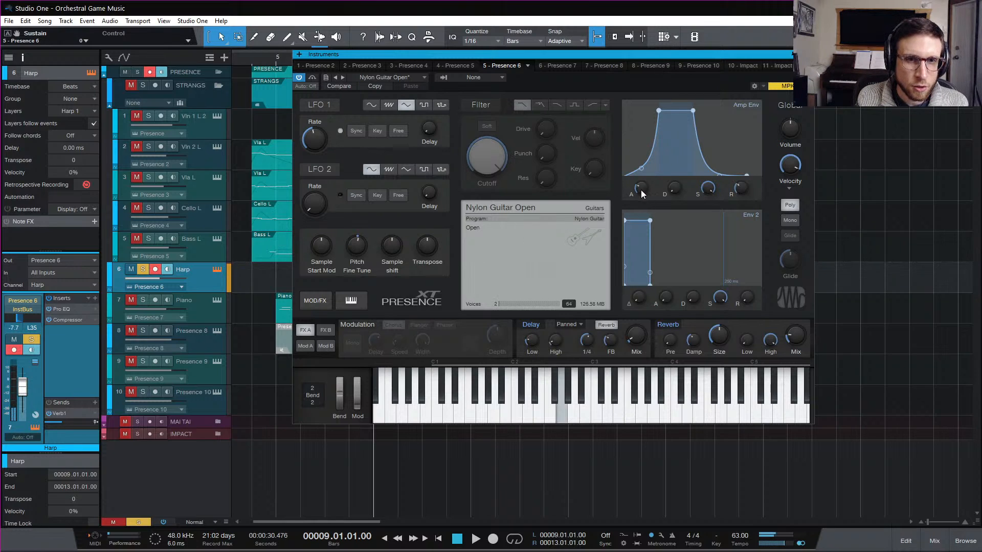
left_click_drag(640, 189, 642, 192)
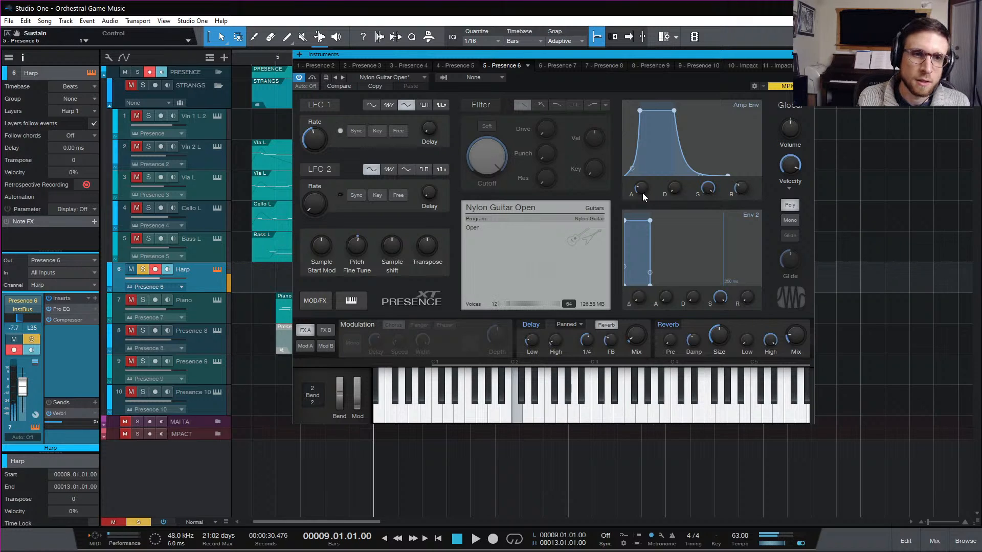
Step: Raise the Sample Start Mod offset, trying 16000, and fine-tune it to suit the slower attack
left_click_drag(321, 234, 324, 234)
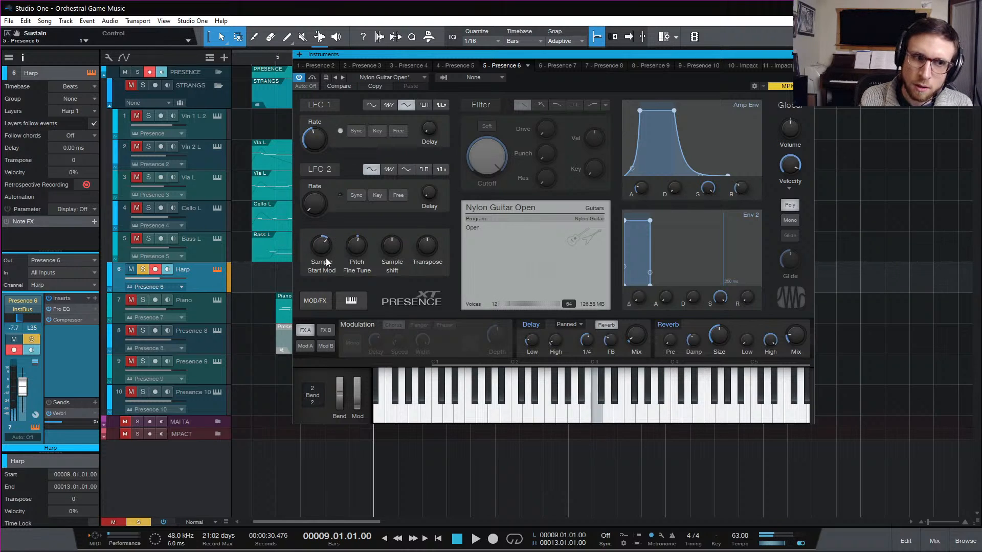
left_click_drag(320, 249, 322, 258)
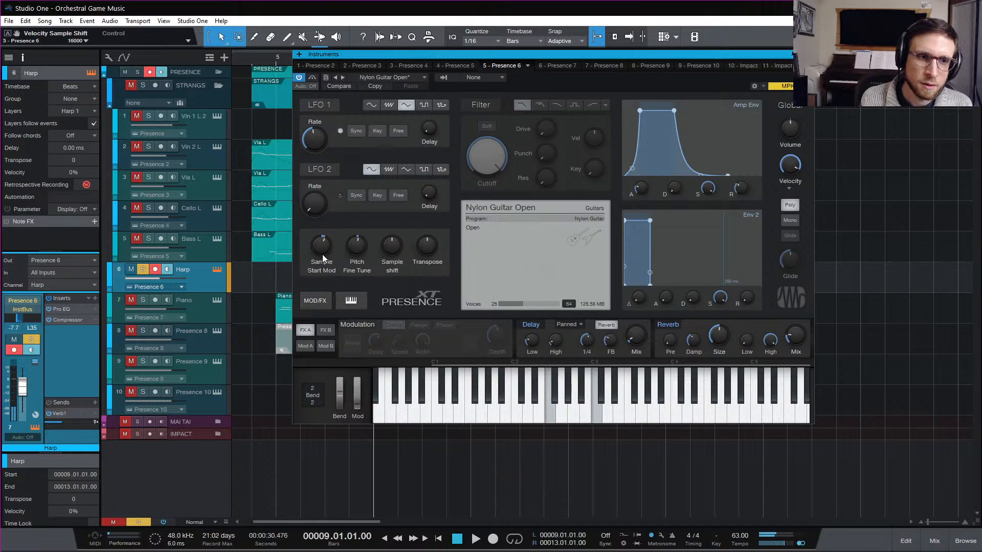
left_click_drag(323, 258, 320, 249)
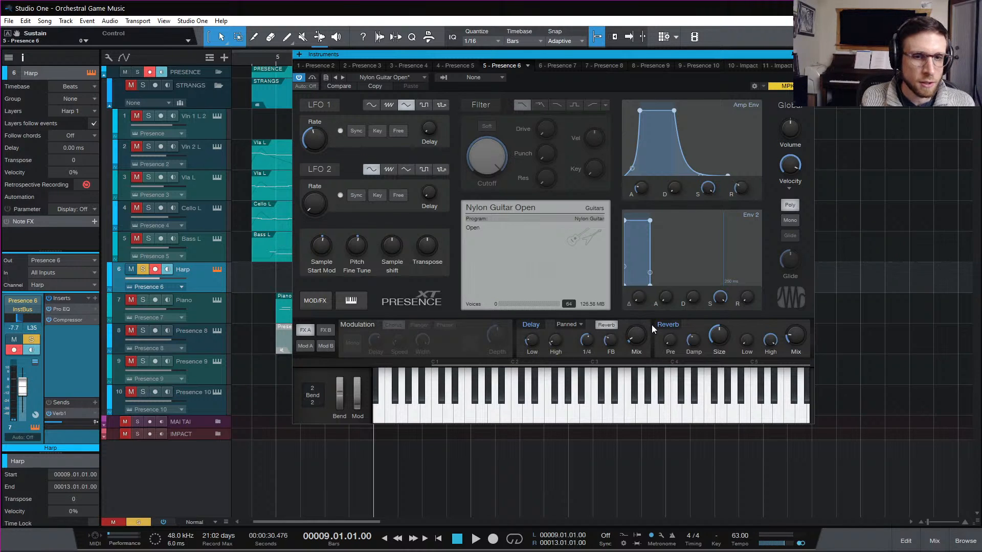
Step: Turn off the reverb and lengthen the amp envelope's release on the nylon guitar preset, then close the instrument window
left_click(672, 326)
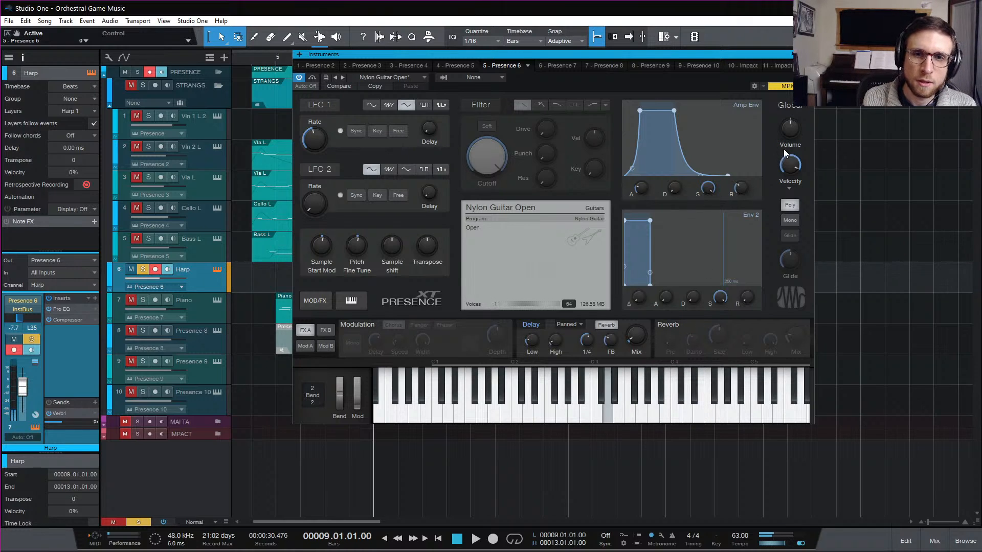
left_click_drag(744, 192, 751, 180)
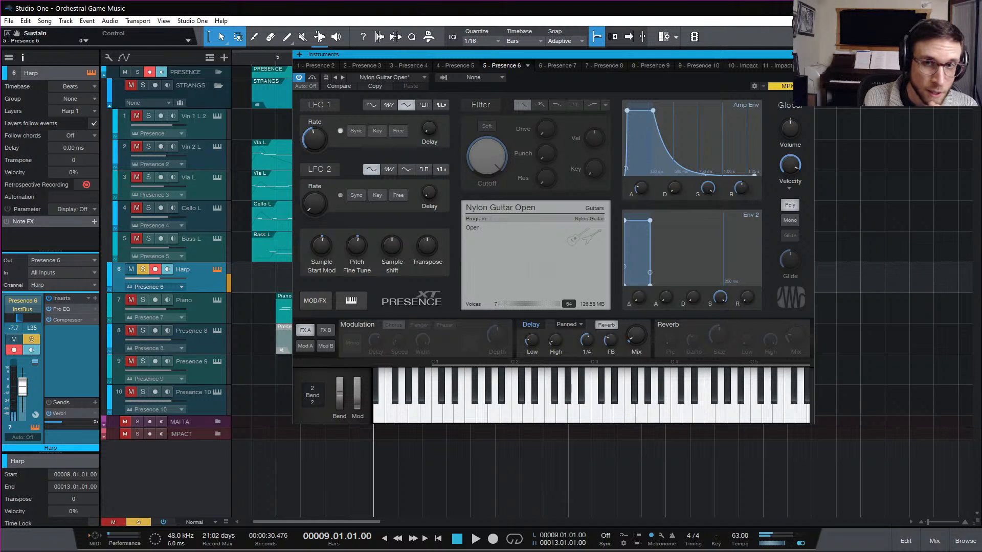
left_click(792, 54)
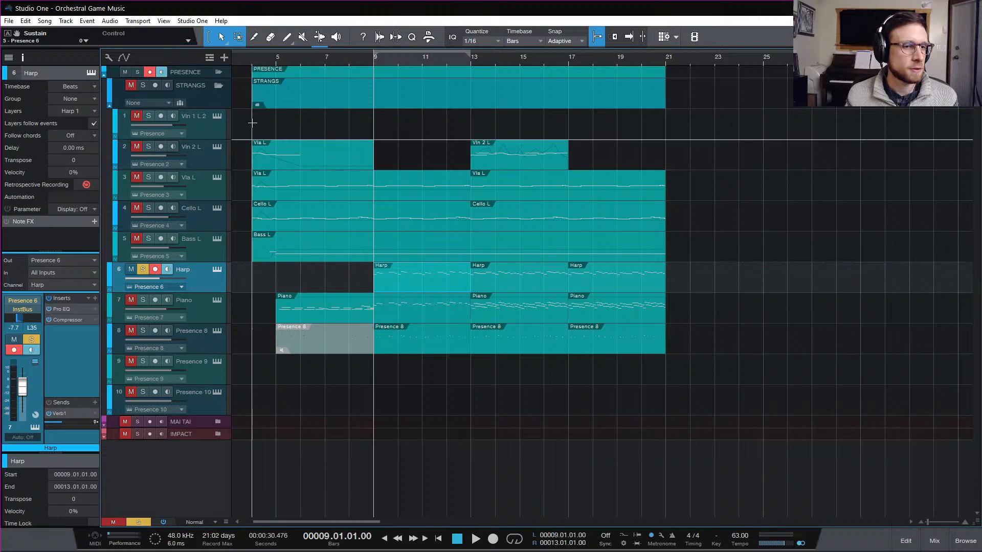
Step: Enable looping over bars 9 to 13 and play the soloed Harp track from bar 9
left_click(350, 62)
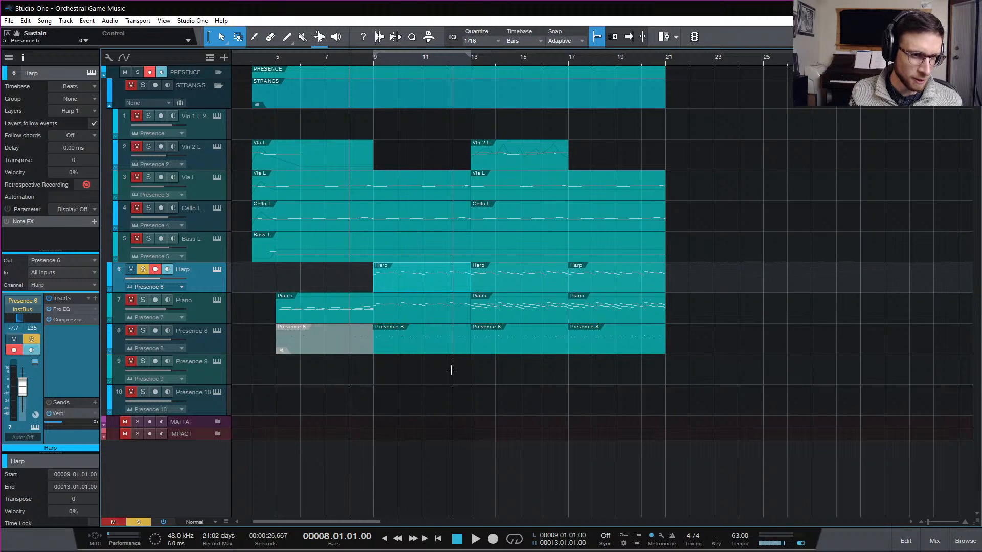
left_click(373, 60)
key("slash")
key("space")
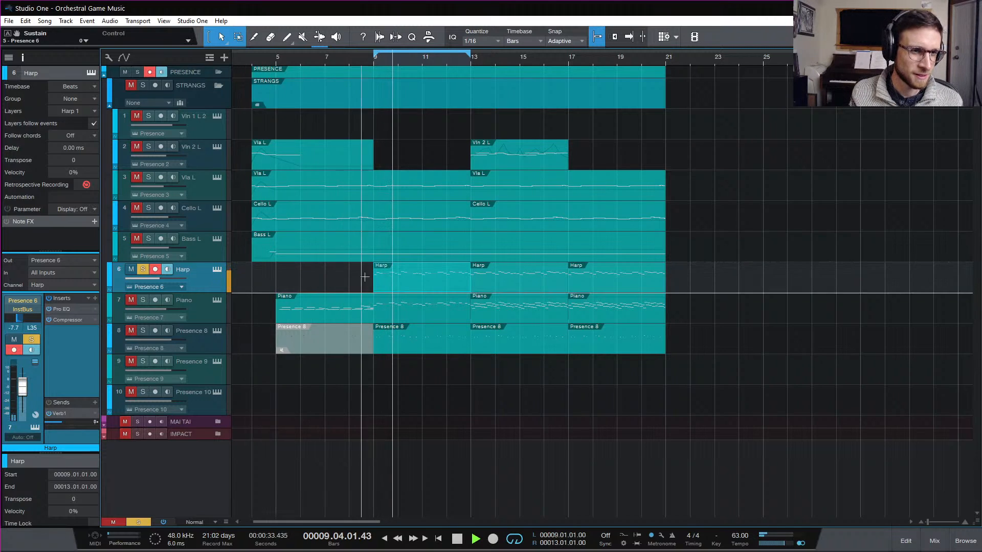
Step: Raise the velocities of all notes in the Harp part at bars 9 to 13 together, bringing the first F4 to 49%
double_click(400, 288)
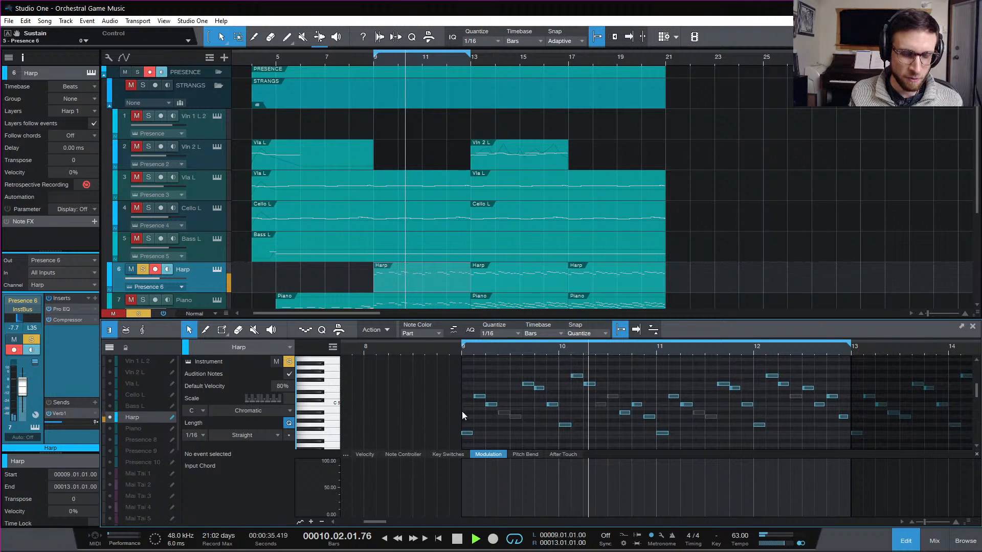
left_click(373, 453)
key("w")
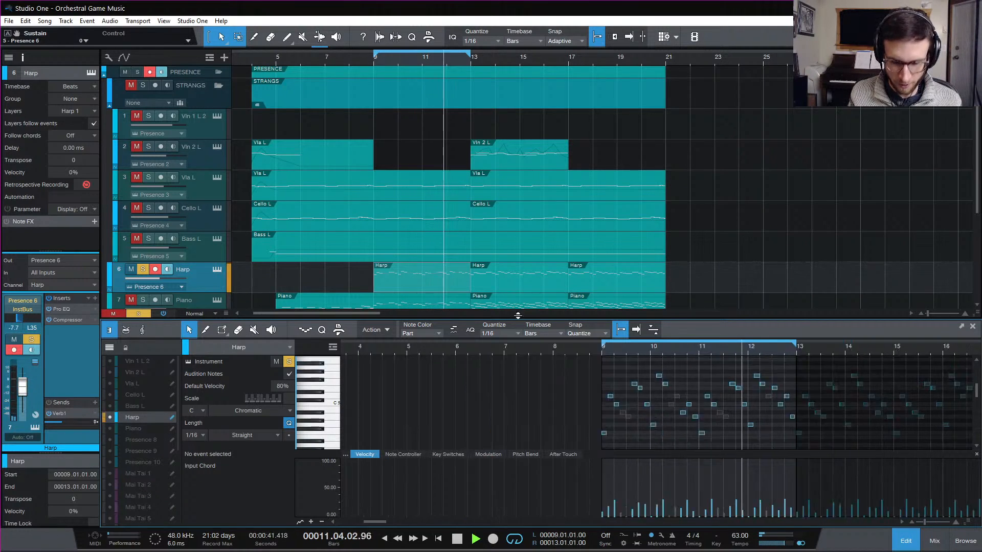
left_click_drag(521, 319, 538, 210)
left_click_drag(600, 286, 792, 403)
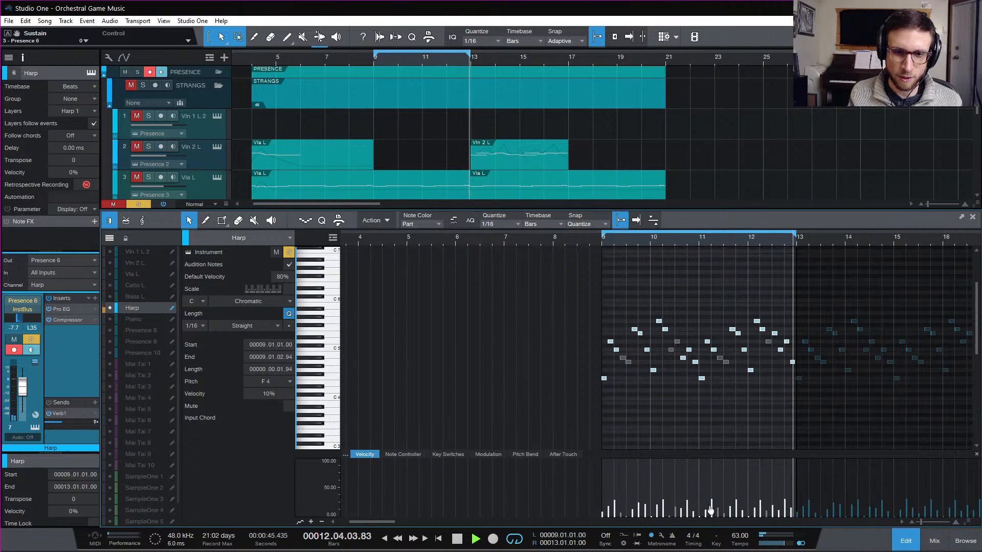
left_click_drag(705, 513, 712, 487)
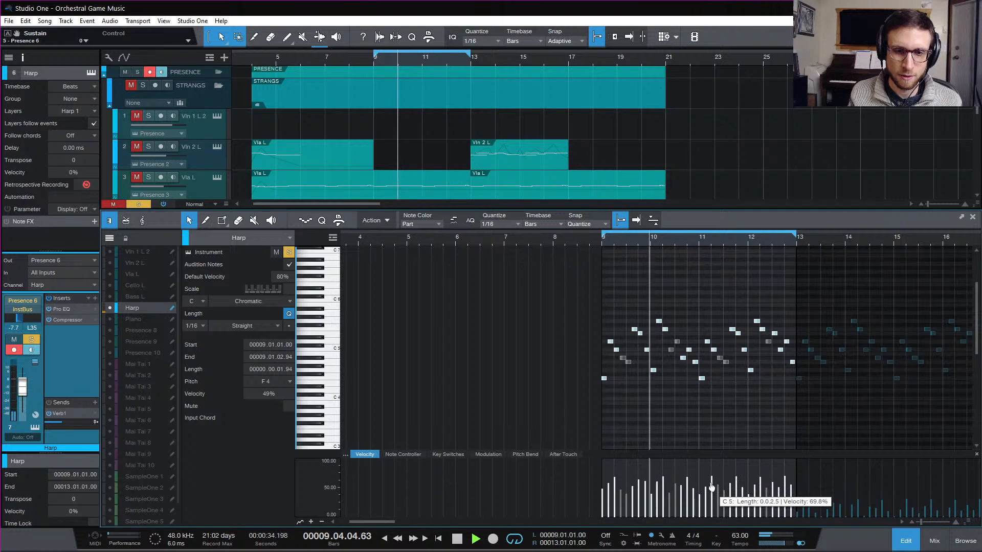
key("space")
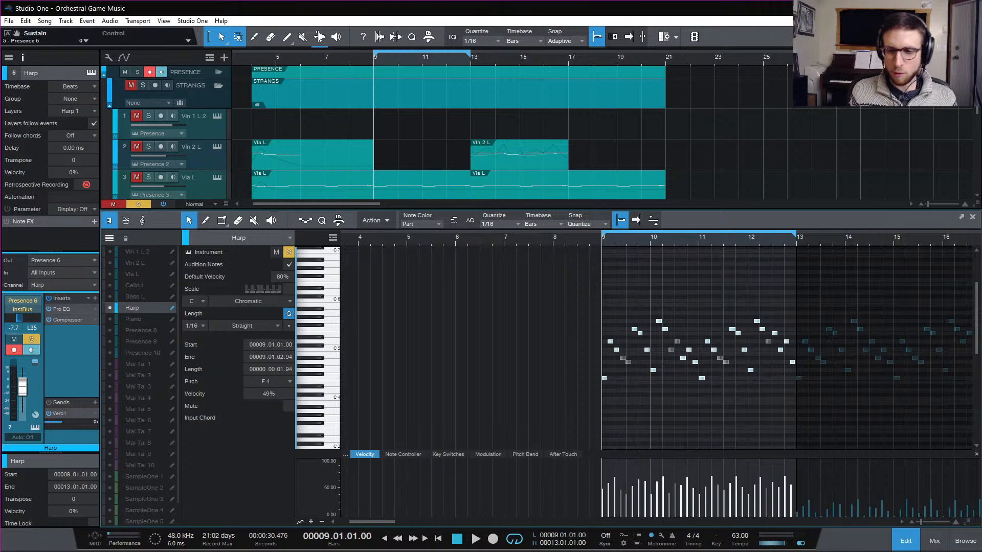
Step: Reopen the Harp part and inspect the modulation and effects pages of its Presence instrument
key("F2")
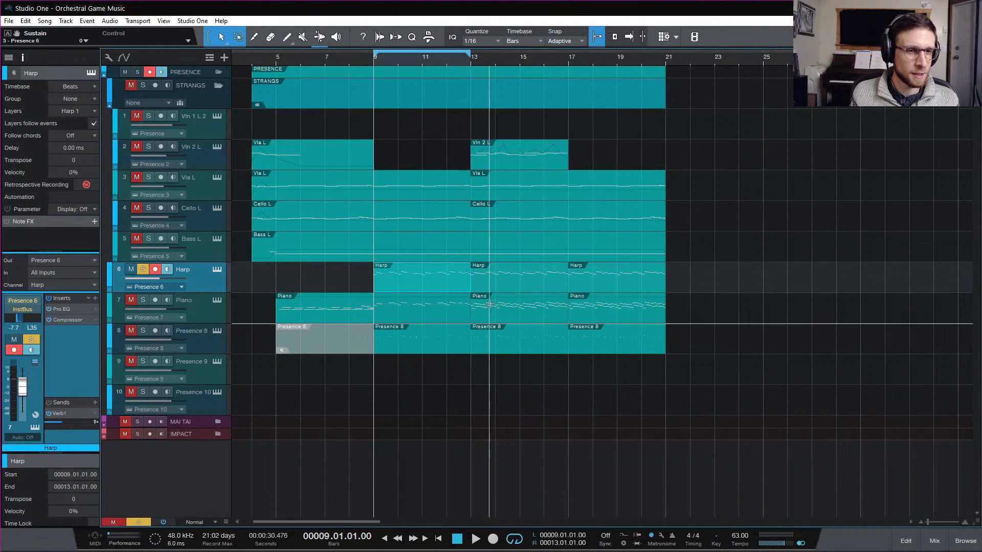
double_click(438, 287)
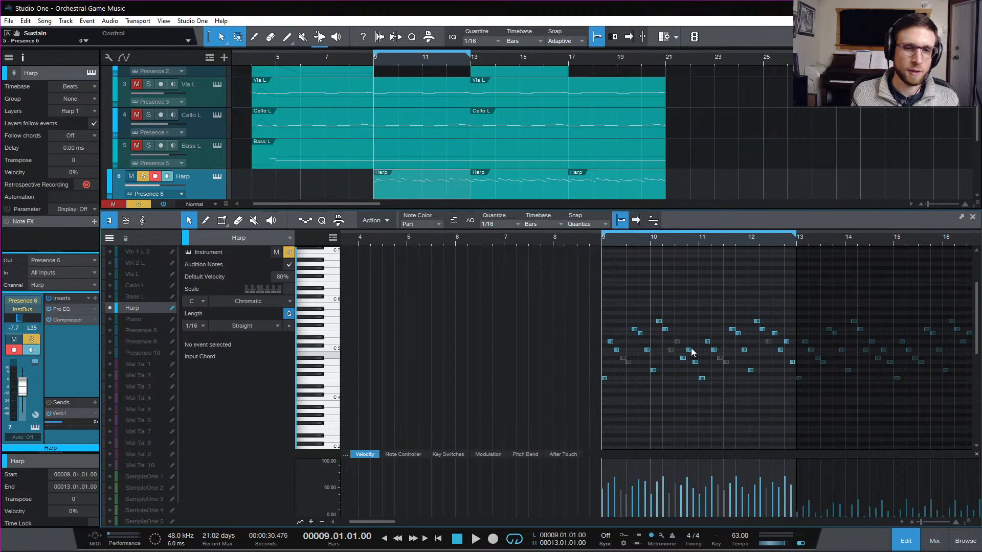
scroll(464, 140, "down", 4)
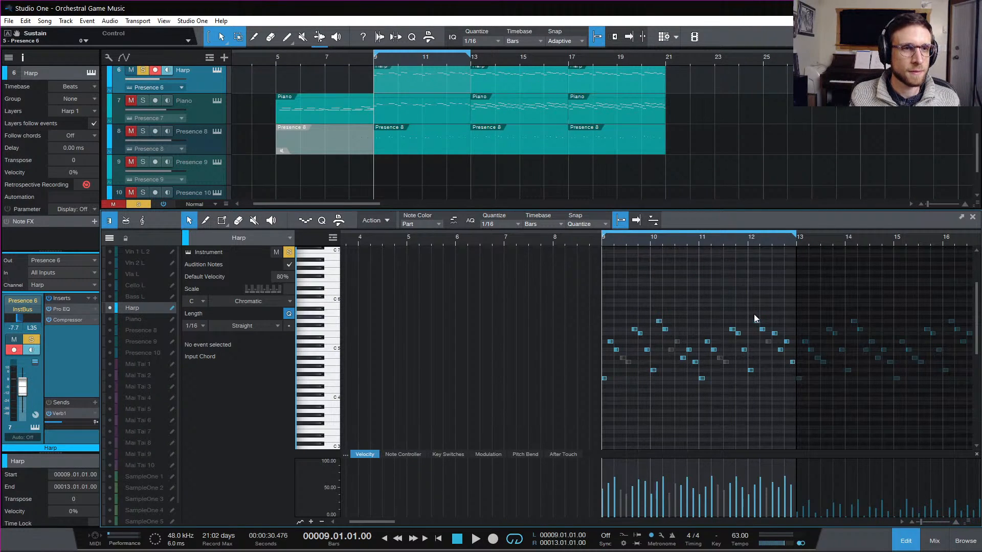
left_click(216, 71)
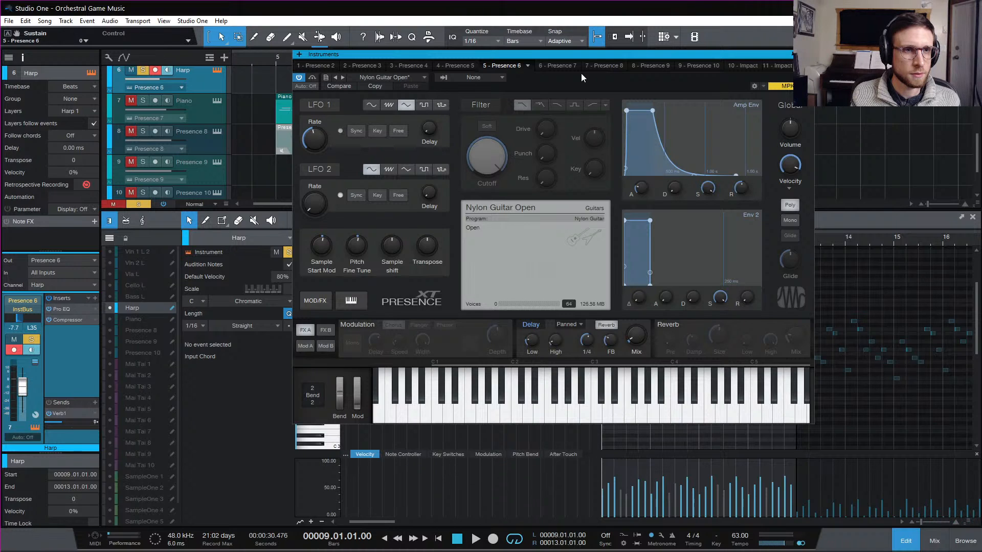
left_click(303, 347)
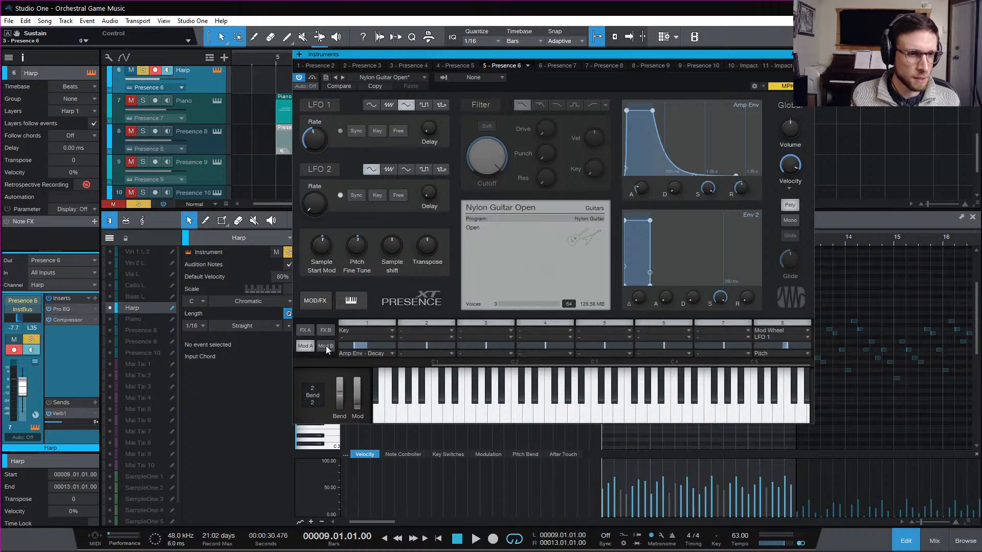
left_click(324, 332)
left_click(302, 329)
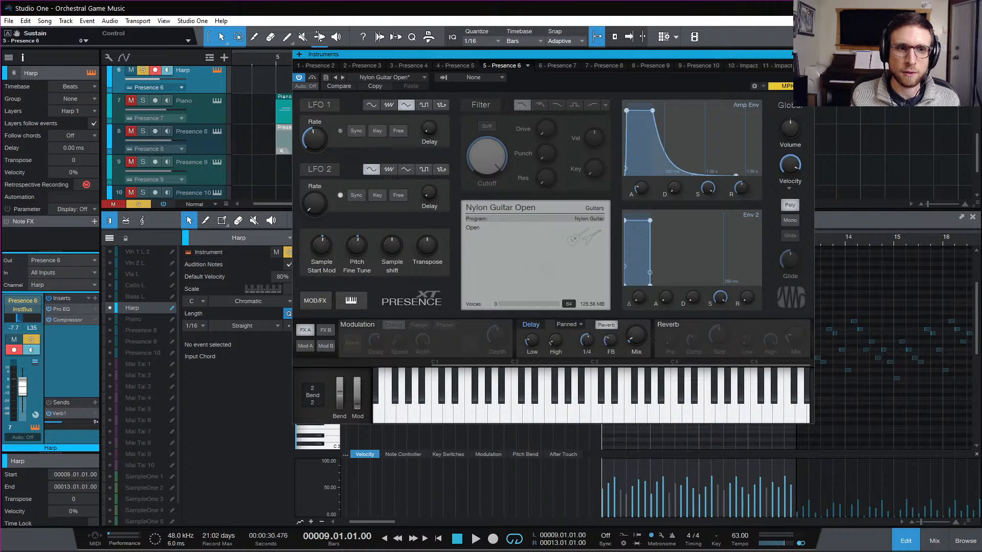
left_click(807, 54)
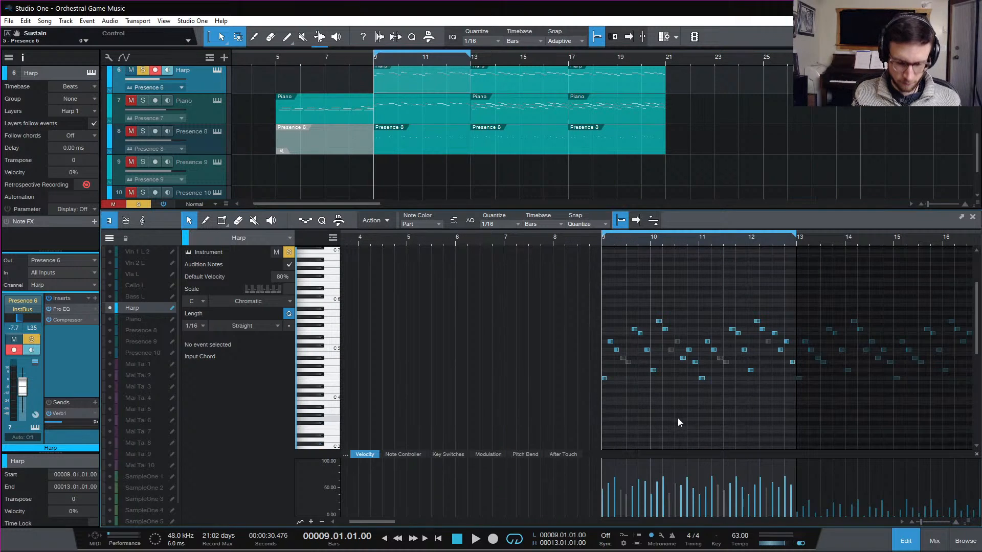
Step: Transpose all Harp notes across bars 9 to 21 down one octave and play them back
scroll(405, 321, "down", 4)
left_click_drag(422, 300, 707, 382)
key("shift+Down")
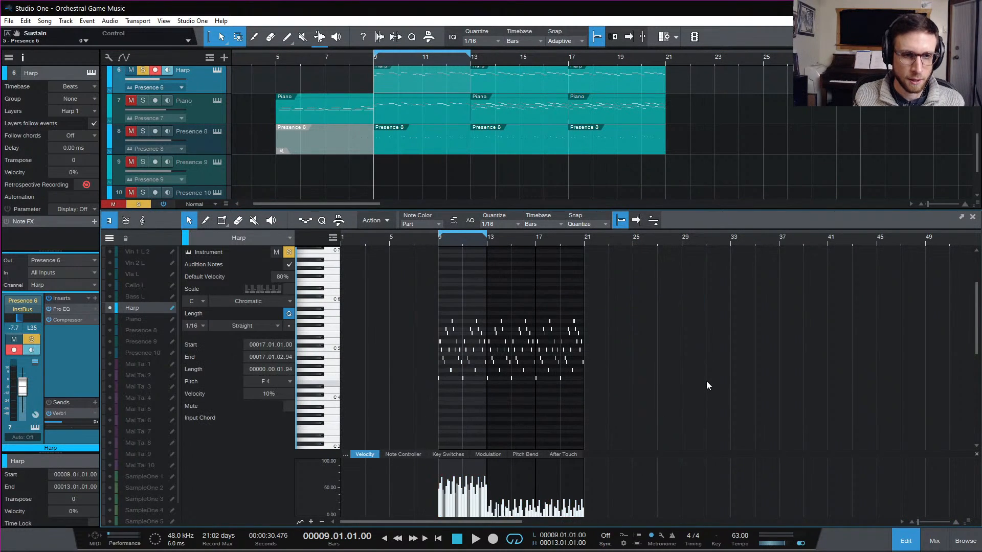
key("space")
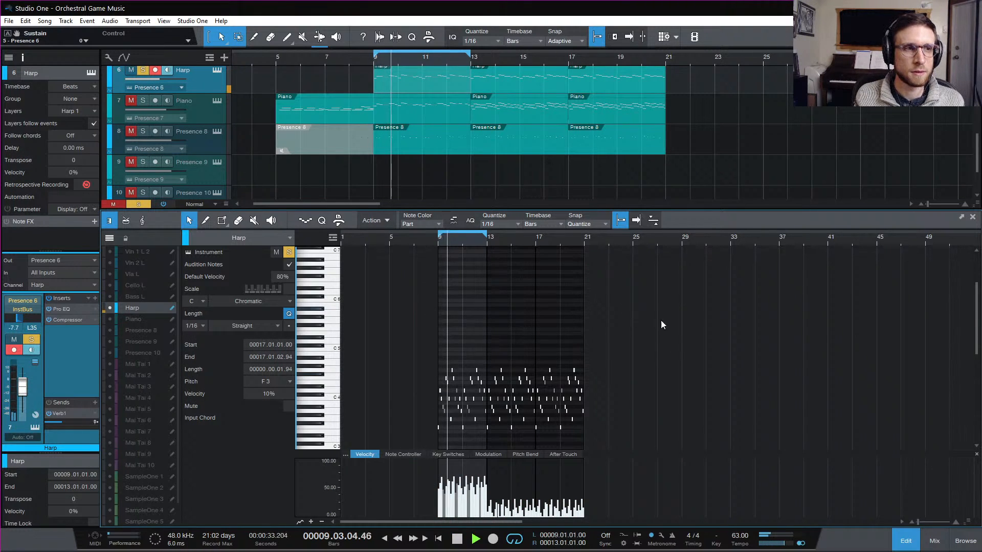
Step: Show the mixer and raise the low-cut frequency to 181 Hz in the Harp channel's Pro EQ
left_click(938, 543)
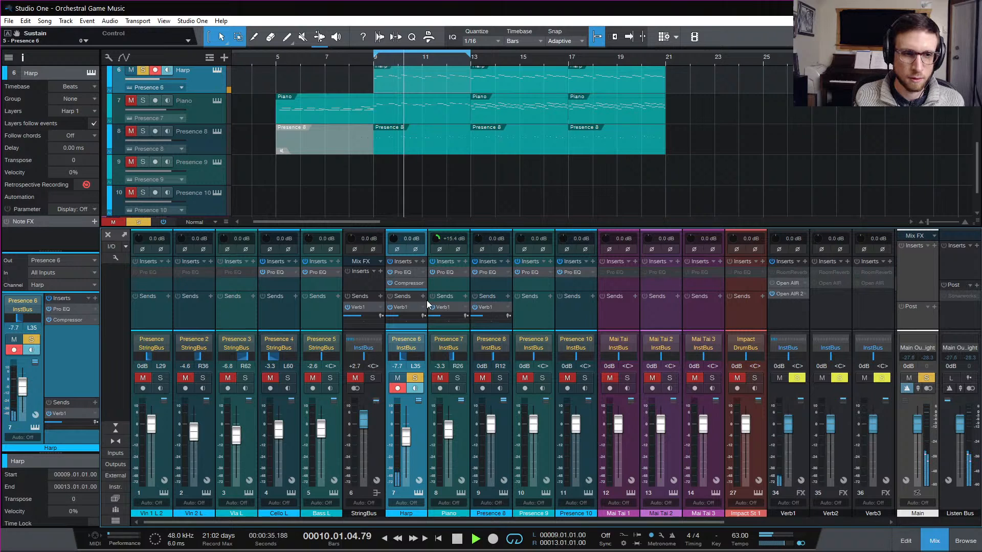
left_click(409, 273)
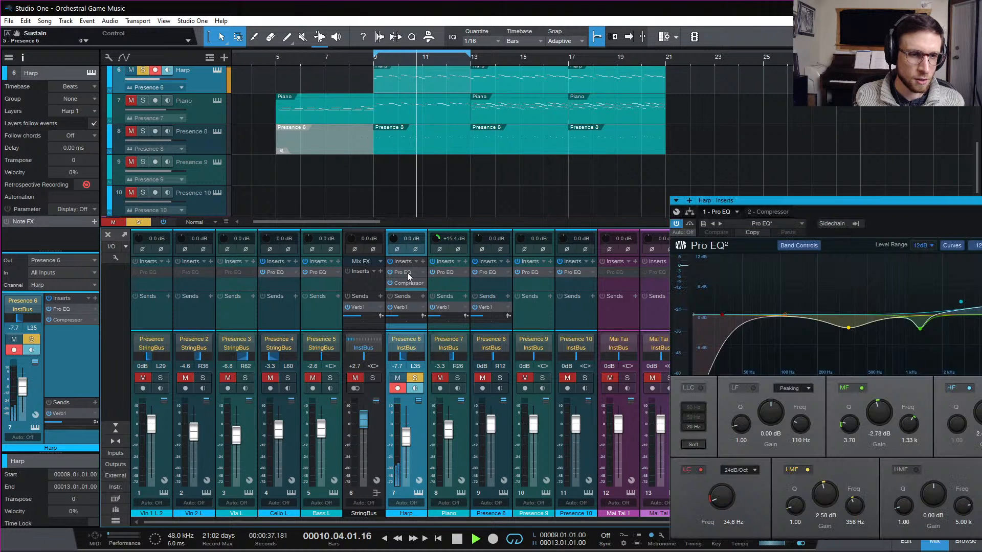
left_click_drag(824, 200, 527, 103)
left_click_drag(425, 402, 431, 340)
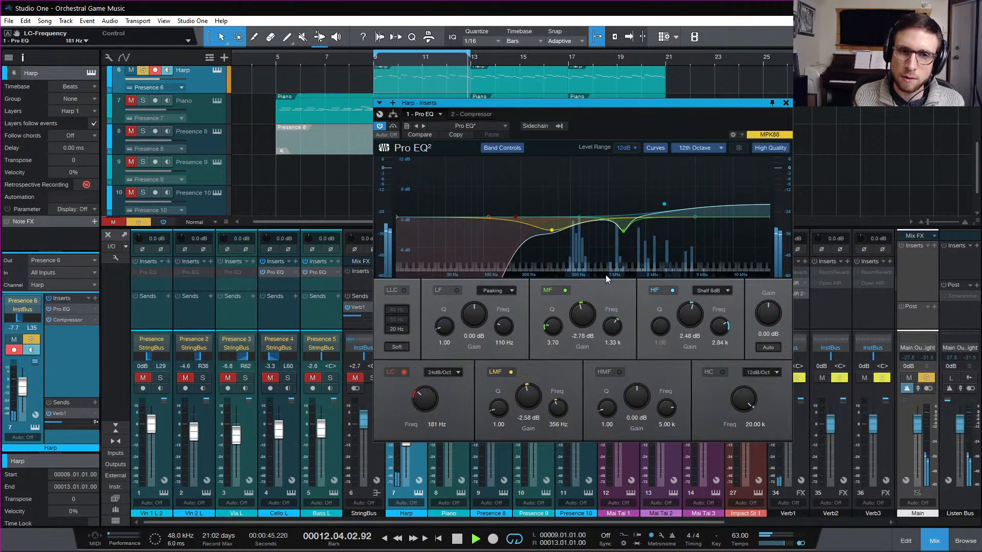
Step: Compare the Harp's sound with the Pro EQ high-frequency shelf off and on, and try a different shelf gain
double_click(664, 204)
left_click(673, 290)
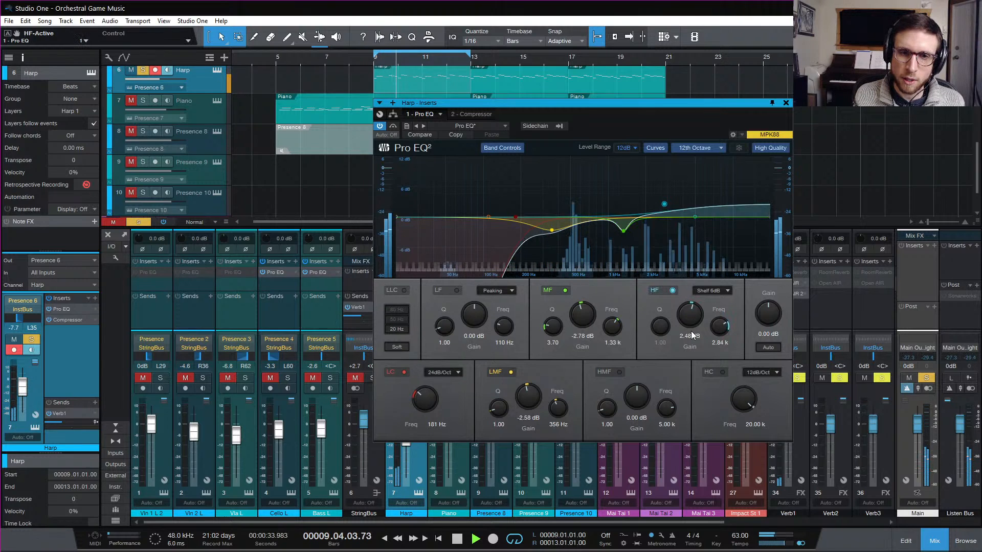
mouse_move(690, 317)
left_mouse_down()
mouse_move(692, 304)
mouse_move(691, 320)
left_mouse_up()
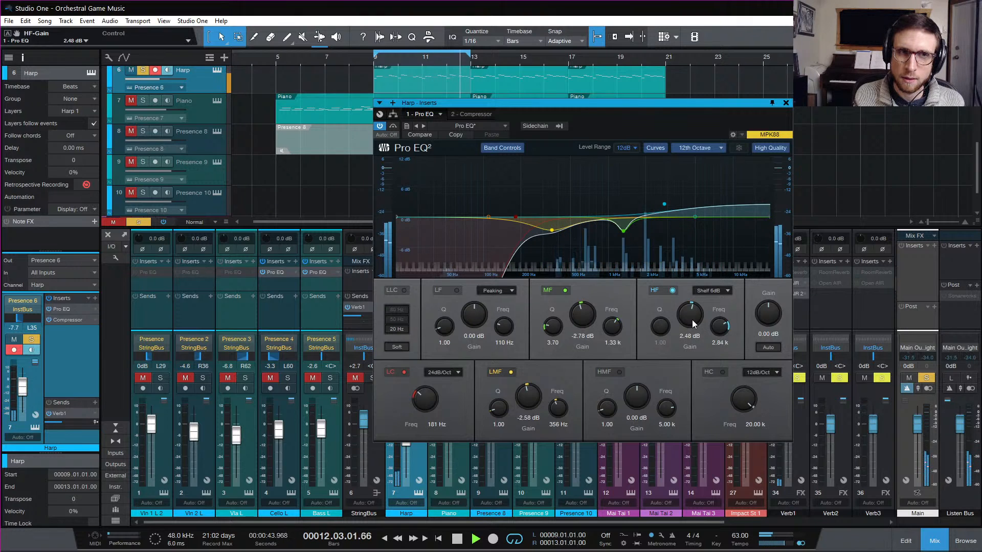
left_click(786, 103)
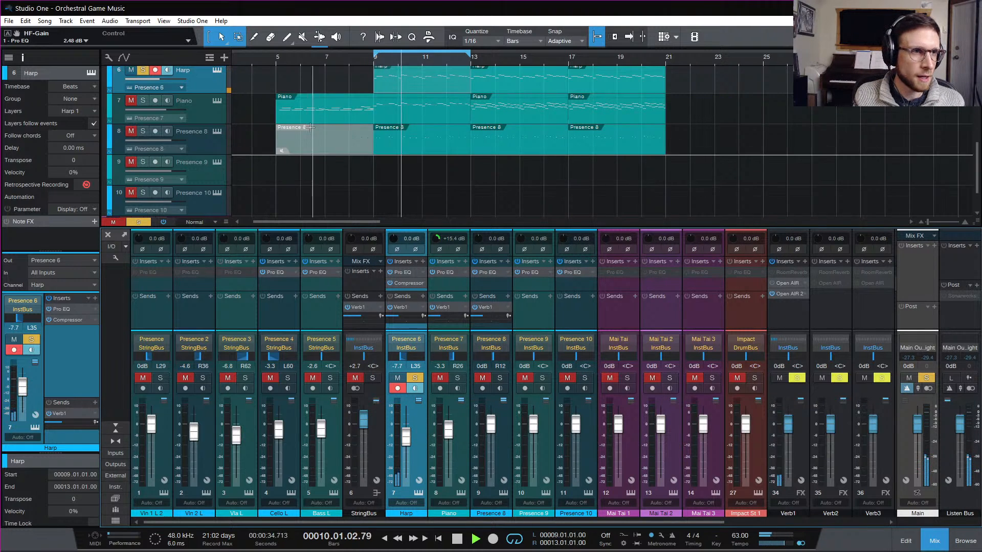
Step: Show the browser and look through the PreSonus effects
scroll(552, 173, "up", 3)
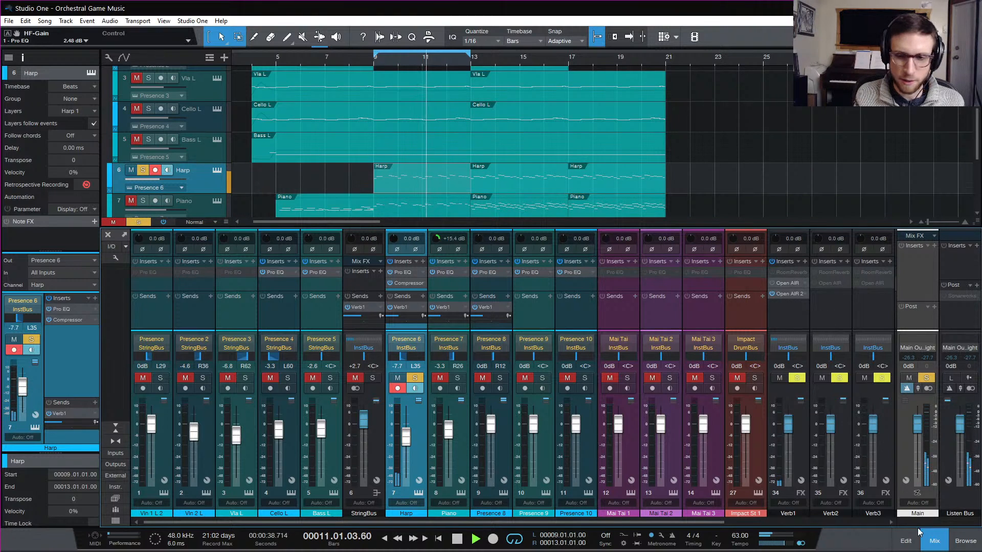
left_click(965, 540)
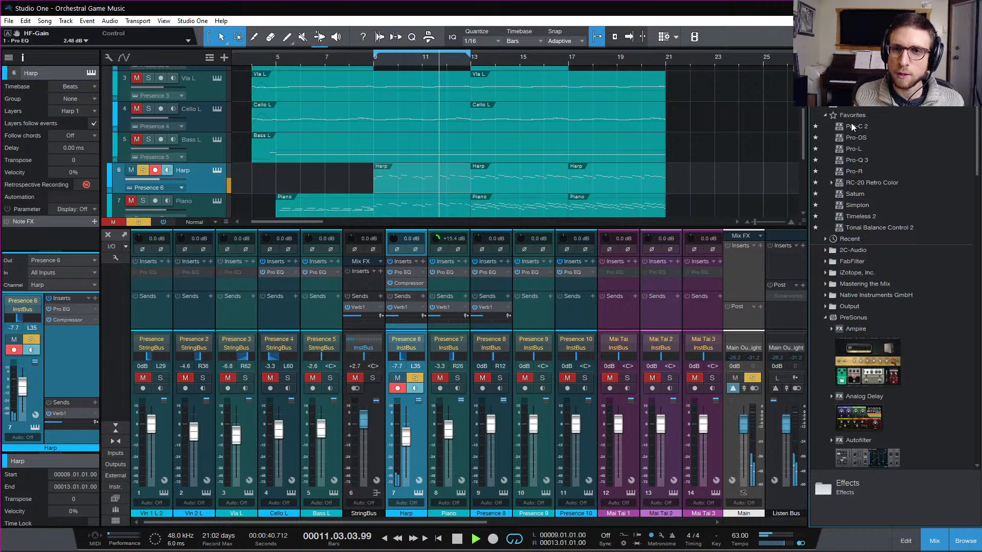
left_click(846, 317)
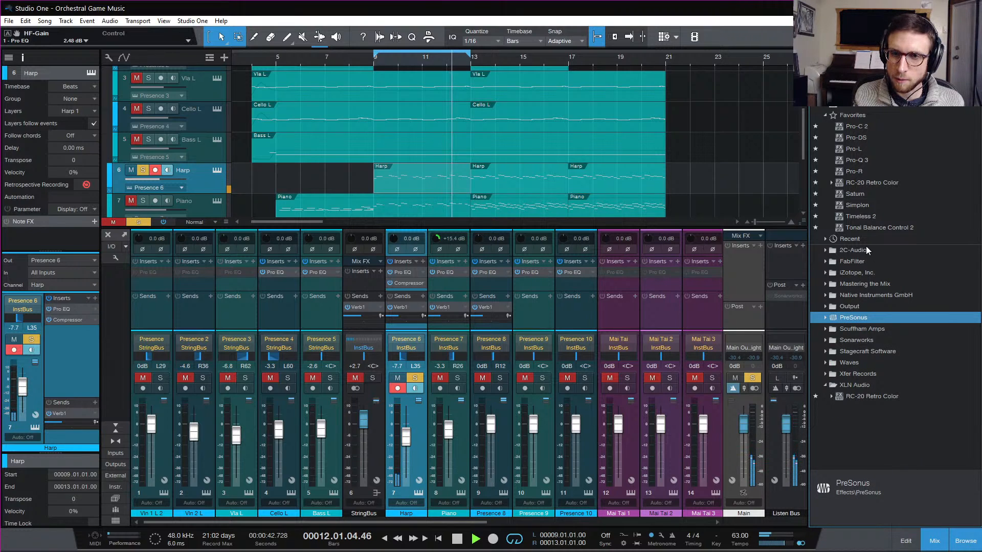
double_click(865, 319)
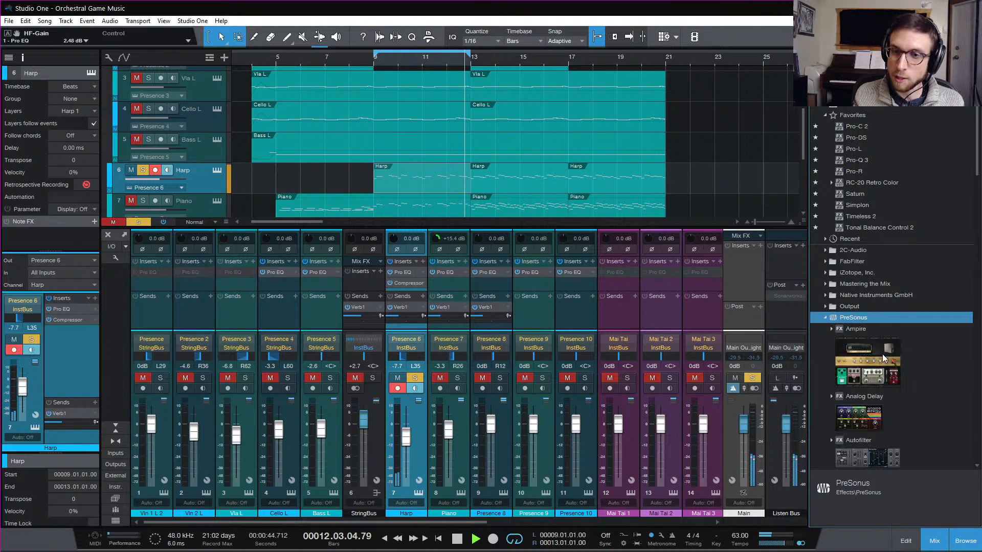
scroll(884, 358, "down", 2)
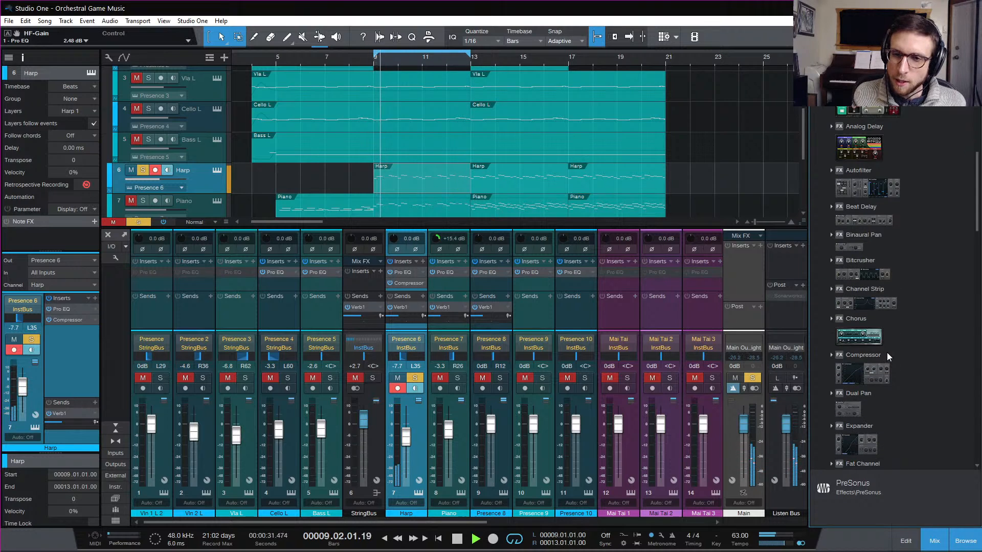
Step: Switch the browser to instruments, compare its display modes and look through the PreSonus instruments
left_click(838, 57)
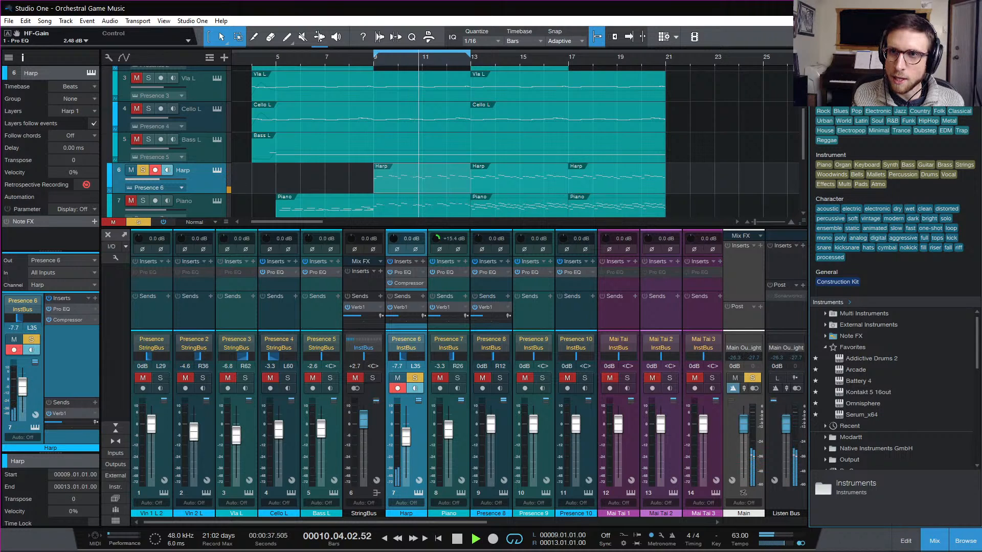
left_click(838, 57)
left_click(837, 58)
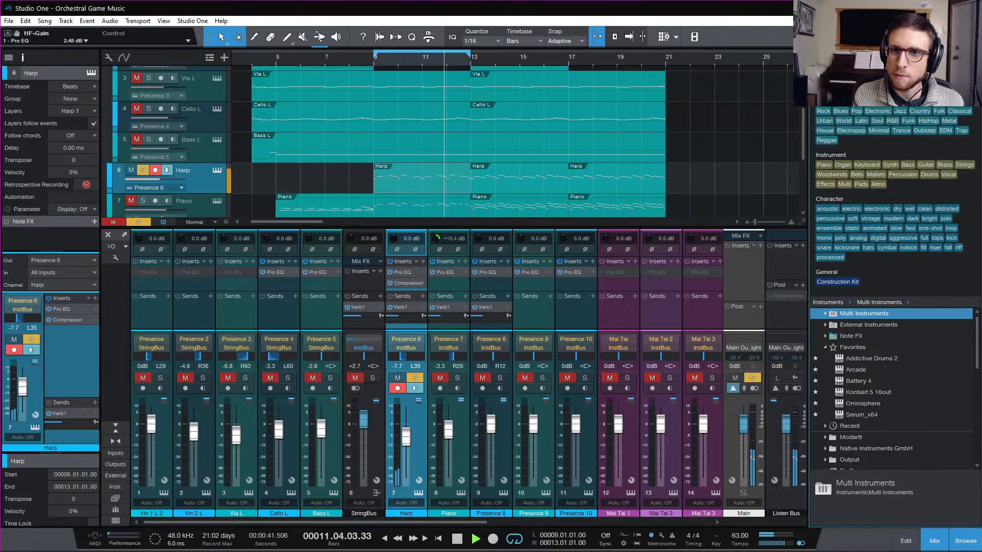
left_click(961, 98)
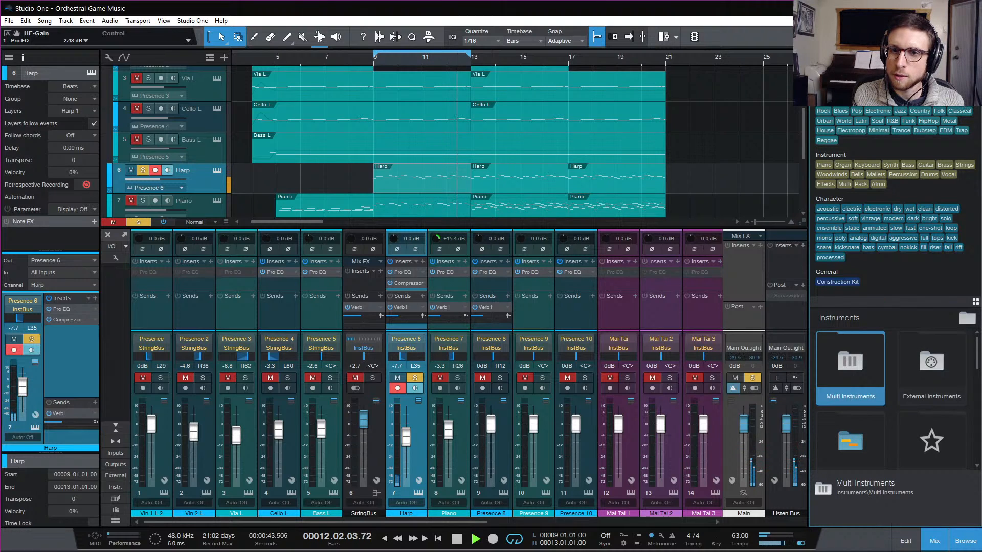
left_click(961, 98)
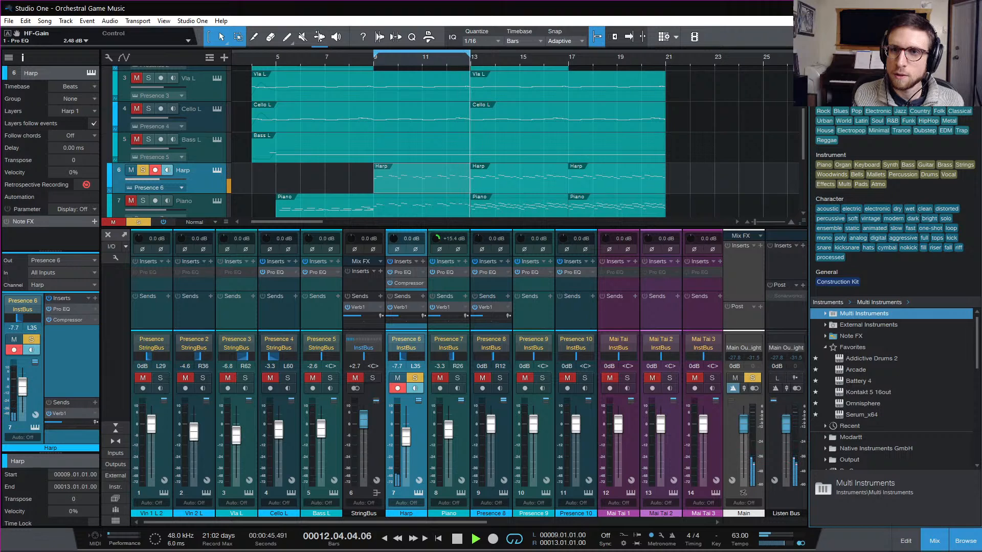
left_click(939, 86)
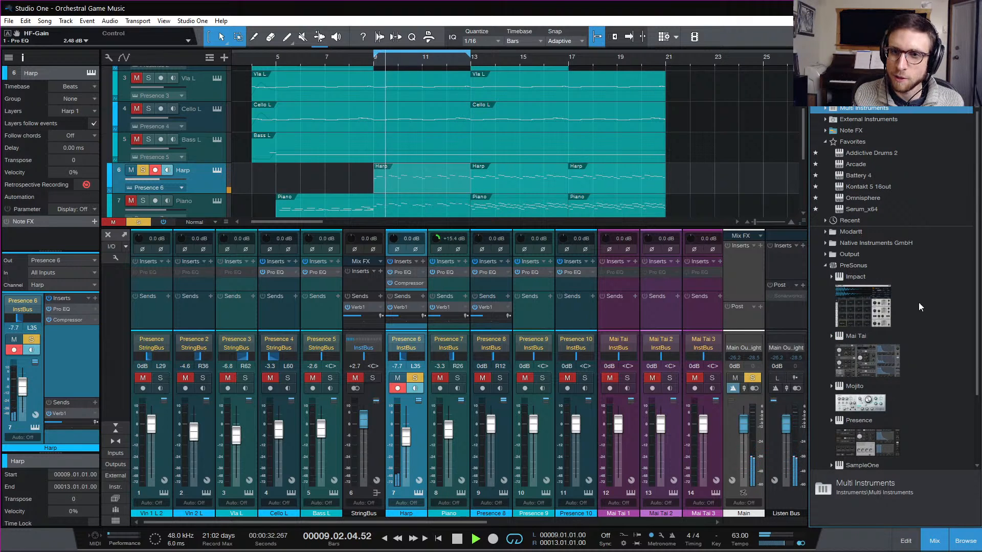
Step: Load the PreSonus Mai Tai synth onto the Harp track, combining it with Presence 6 in a multi instrument
scroll(869, 281, "down", 3)
double_click(869, 280)
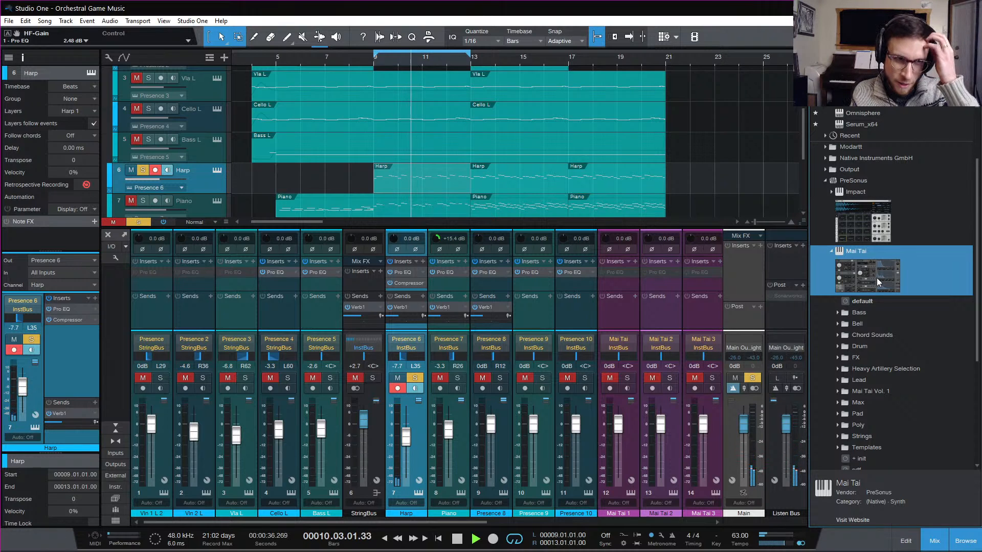
left_click_drag(877, 277, 203, 180)
key("space")
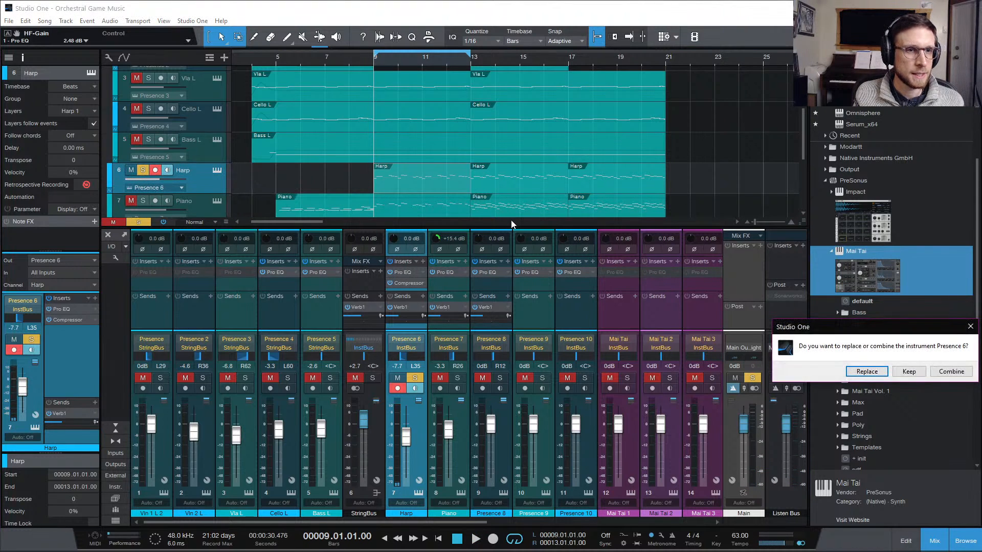
left_click(951, 372)
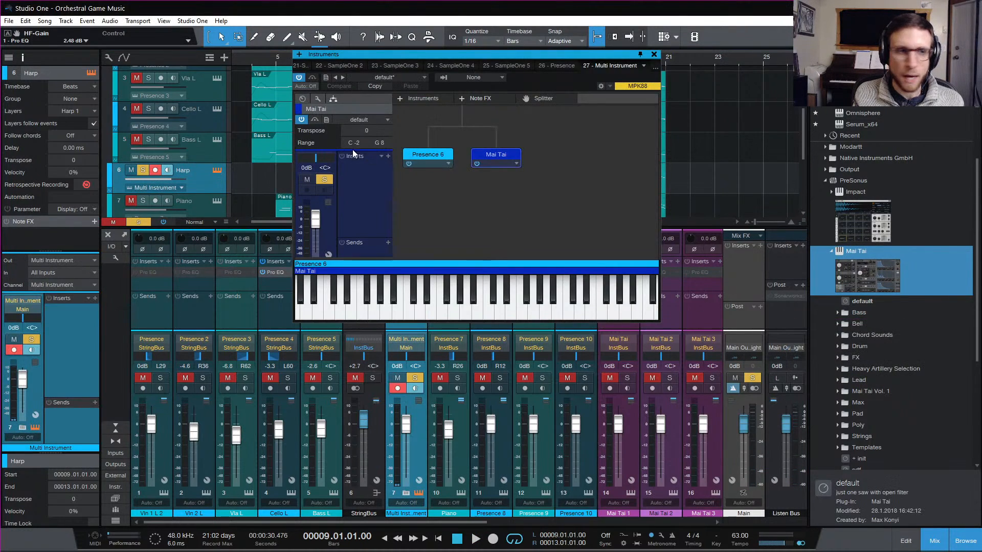
left_click_drag(468, 53, 505, 80)
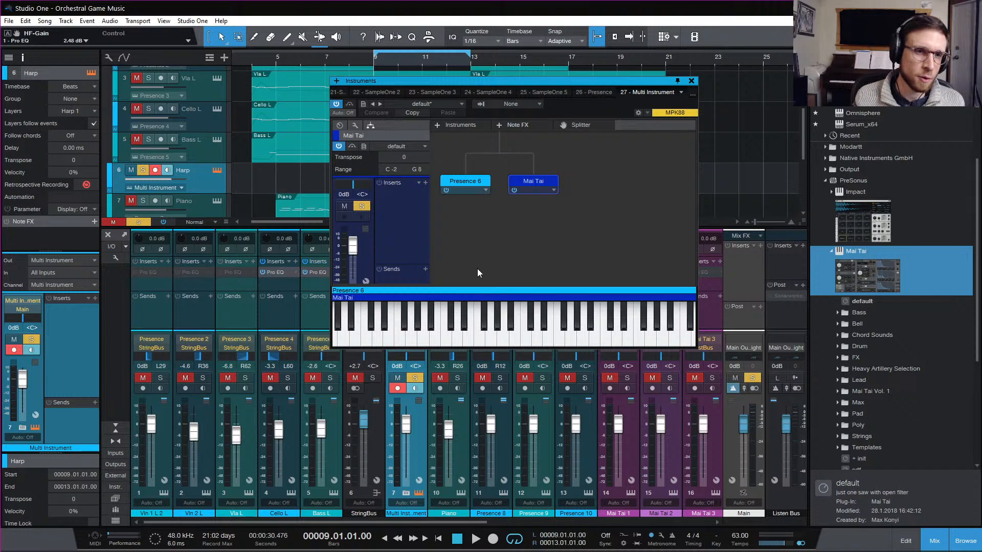
Step: Switch off Presence 6 within the multi instrument and set Mai Tai's Osc 1 waveform to triangle
left_click(447, 190)
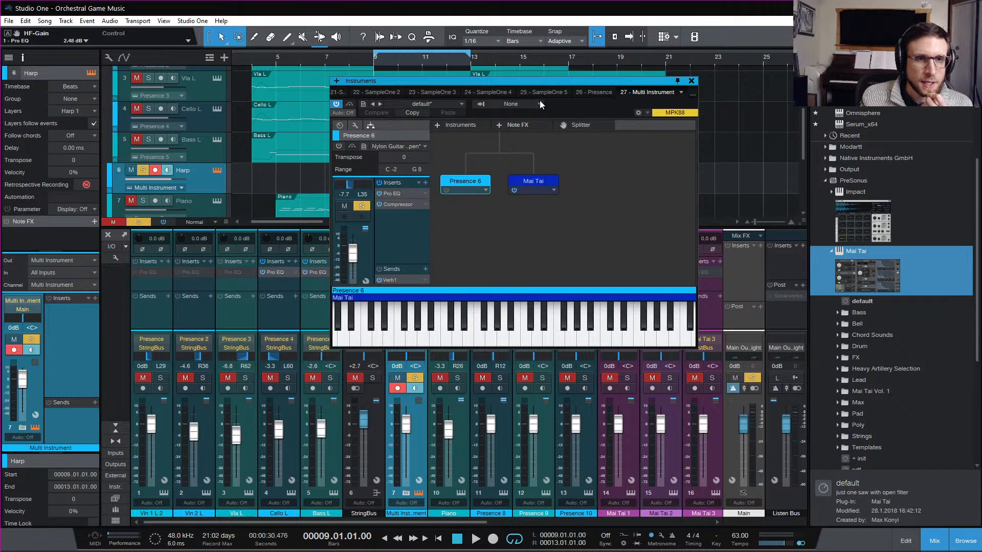
double_click(535, 180)
left_click_drag(806, 174, 454, 112)
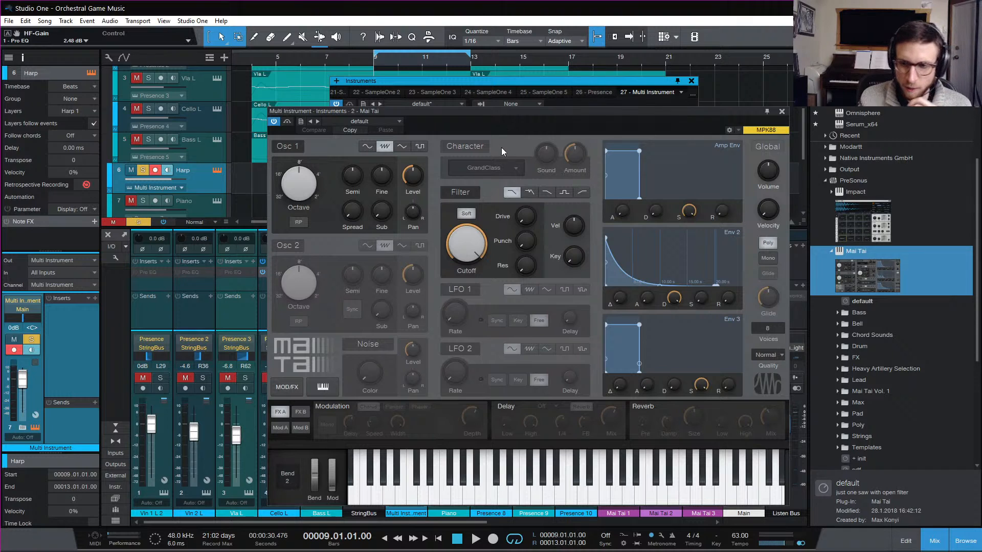
left_click(404, 147)
left_click_drag(433, 111, 398, 75)
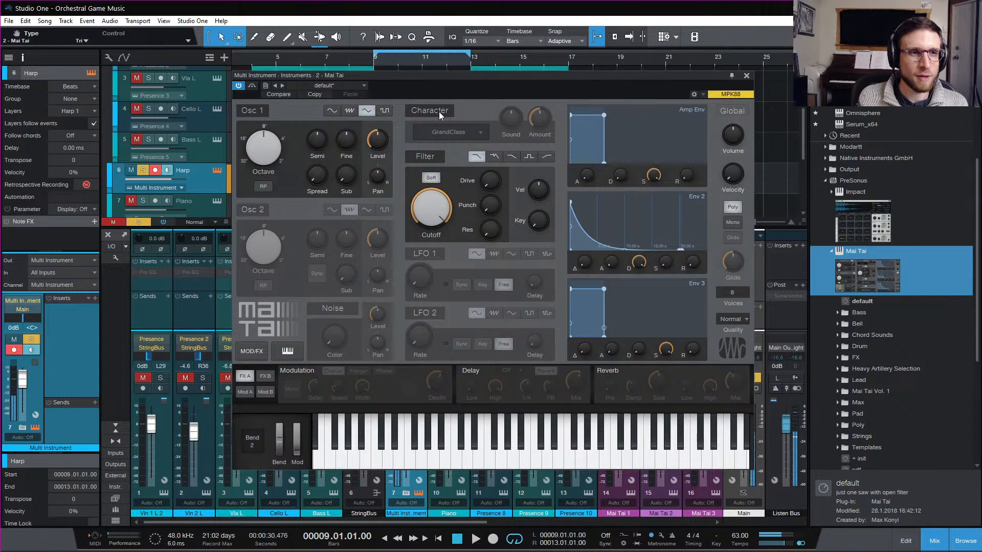
Step: Shape Mai Tai's amp envelope as a pluck with no sustain, about 3.01 s decay, a longer release and a slightly softened attack
left_click_drag(576, 153, 696, 123)
mouse_move(620, 176)
left_mouse_down()
mouse_move(620, 167)
mouse_move(621, 183)
left_mouse_up()
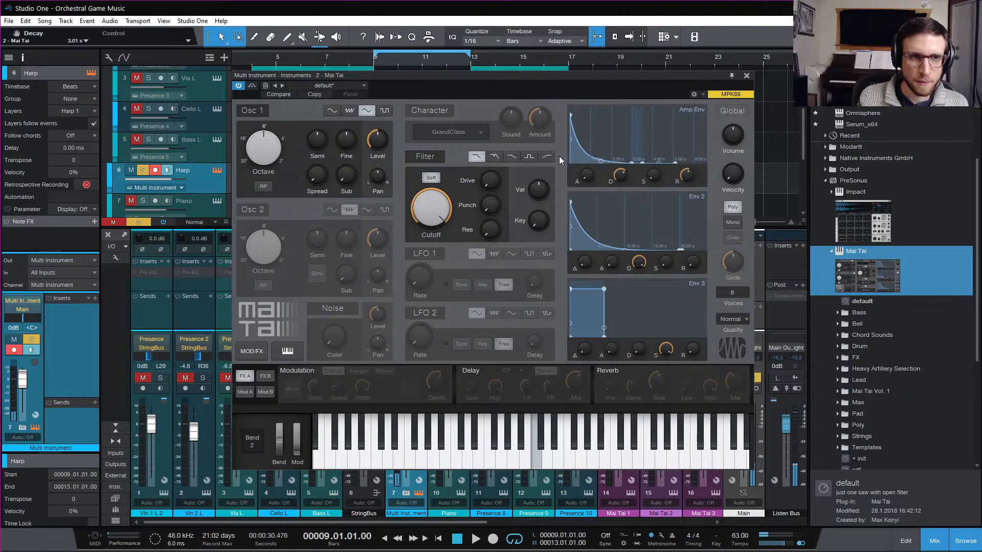
left_click_drag(592, 176, 599, 153)
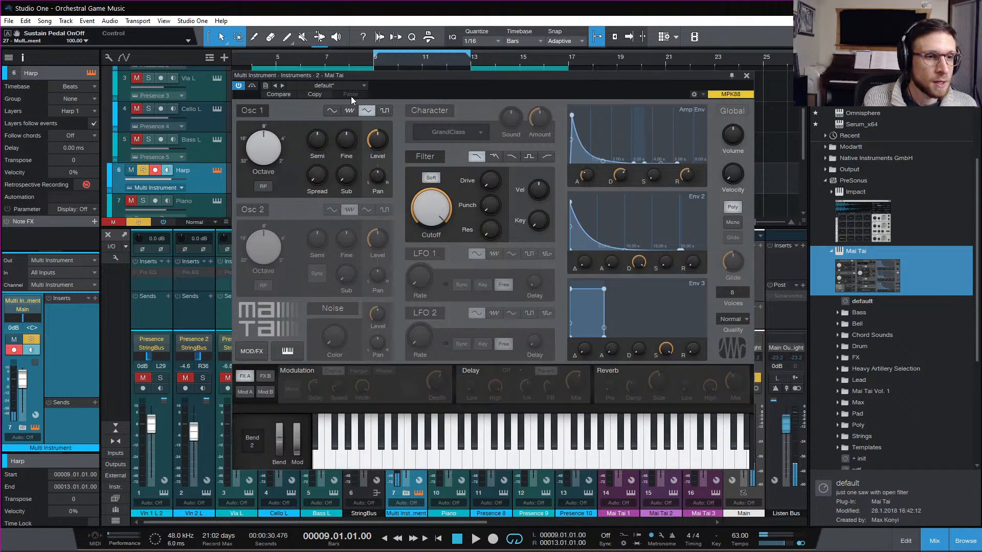
Step: Enable Mai Tai's noise generator with color 1.00 and a very low level, and audition it with the Harp part
left_click(345, 312)
left_click_drag(338, 341, 396, 336)
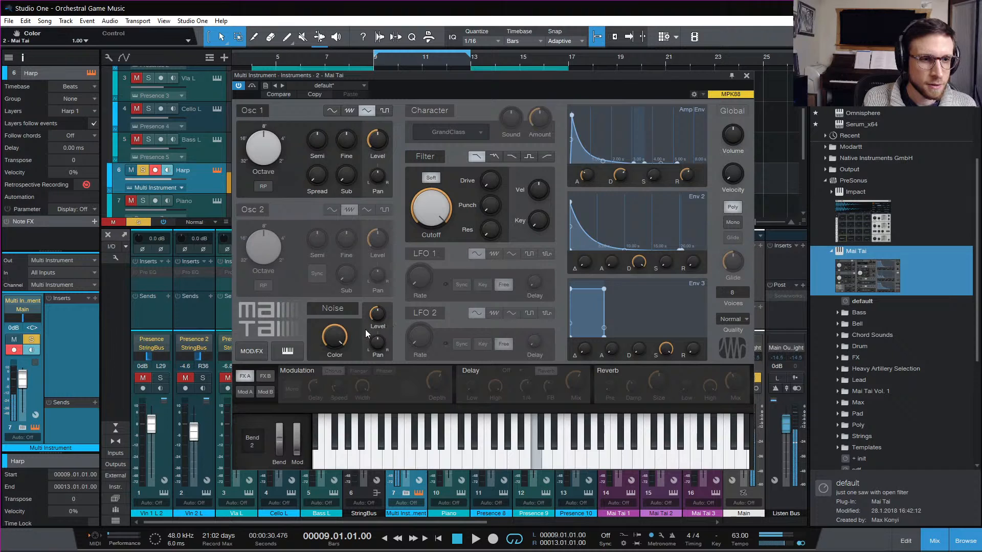
left_click_drag(376, 315, 382, 338)
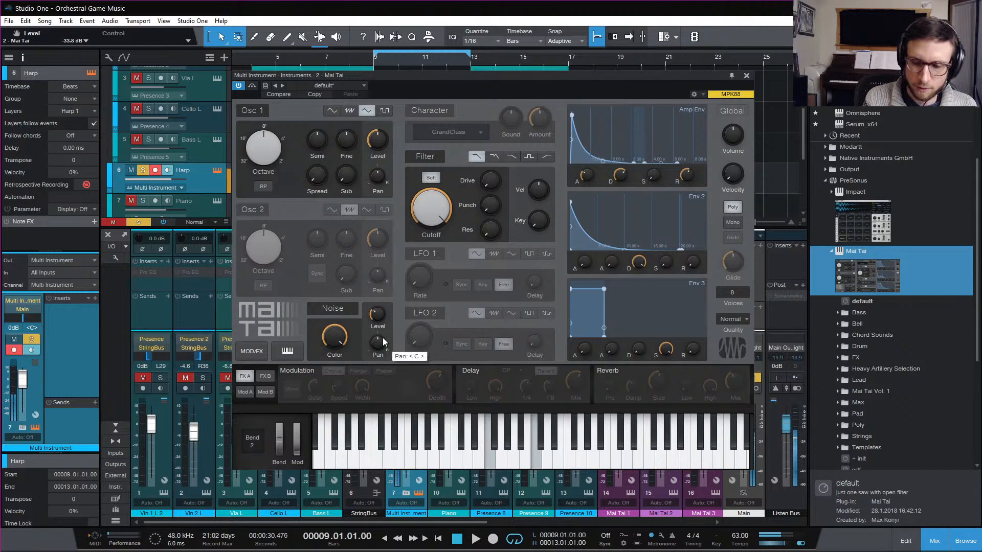
left_click_drag(377, 311, 375, 327)
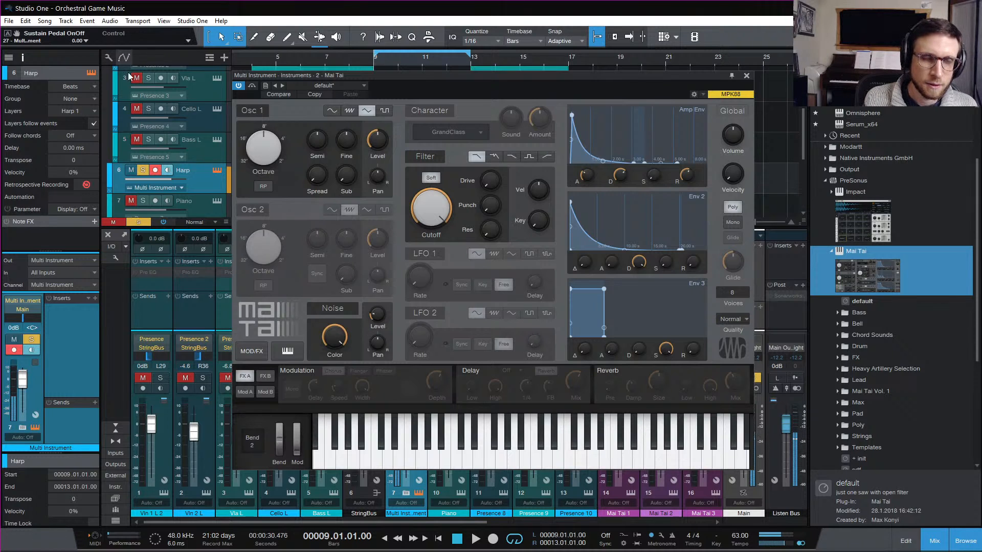
left_click_drag(421, 84, 432, 120)
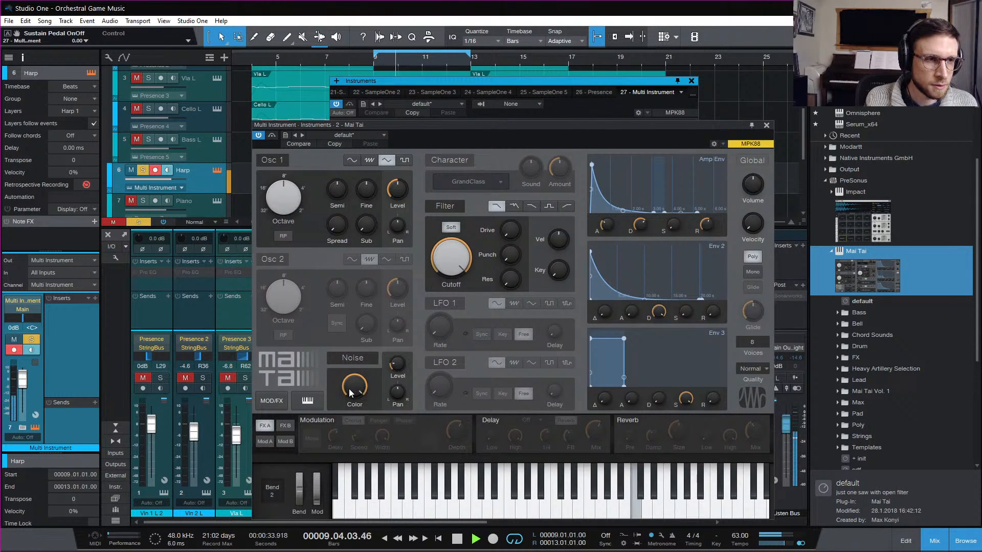
mouse_move(348, 389)
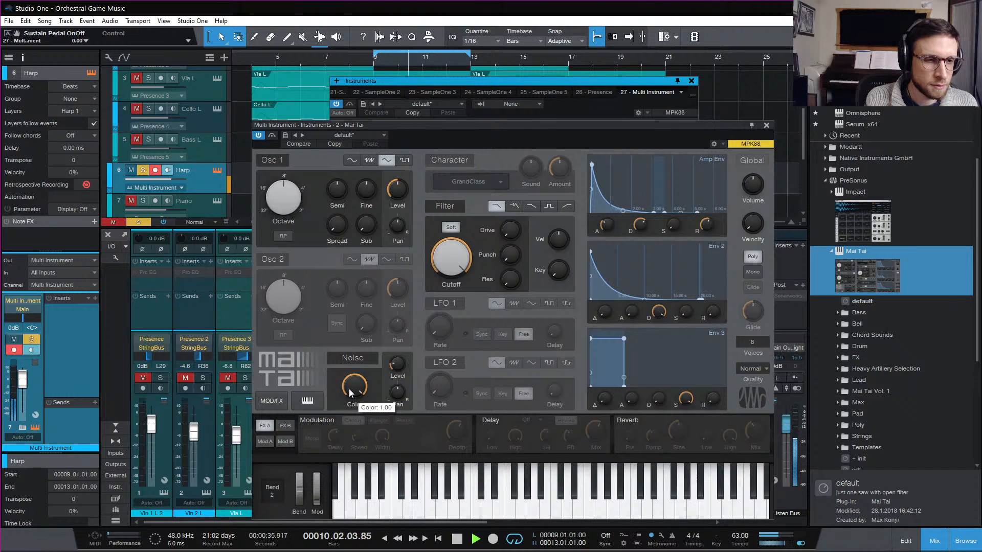
key("space")
Step: Check Presence 6's amp envelope attack for reference and set Mai Tai's amp envelope attack to 63.8 ms
left_click_drag(474, 125, 541, 302)
left_click(460, 183)
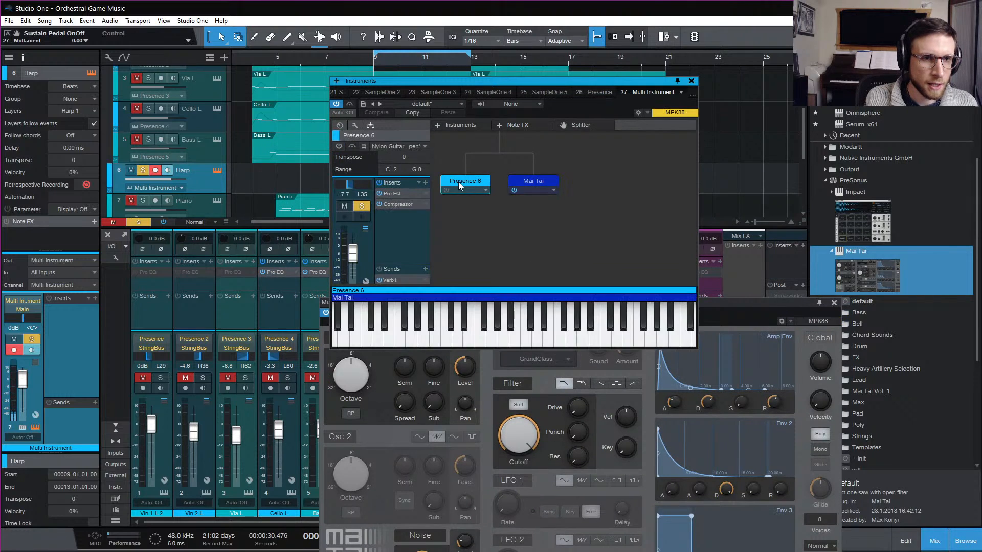
double_click(458, 182)
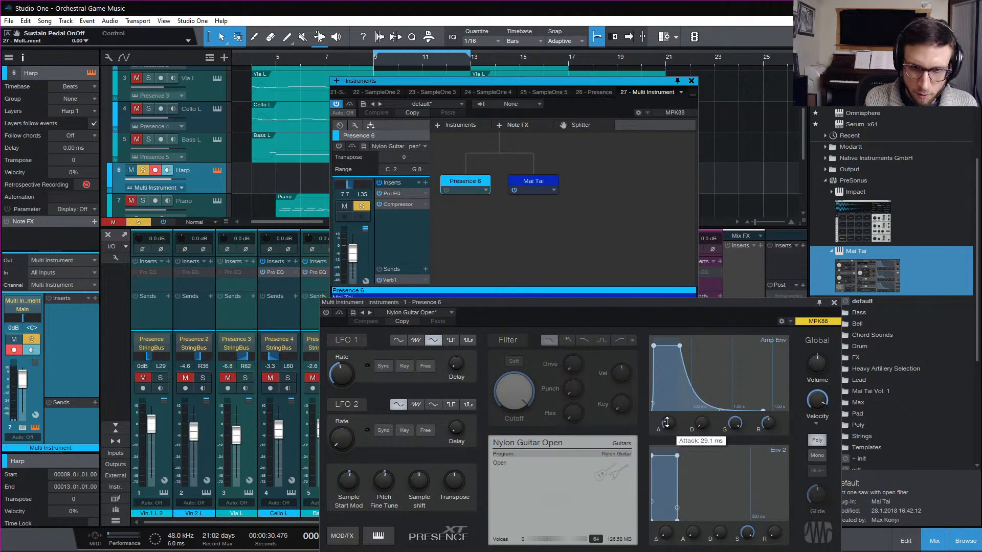
double_click(539, 183)
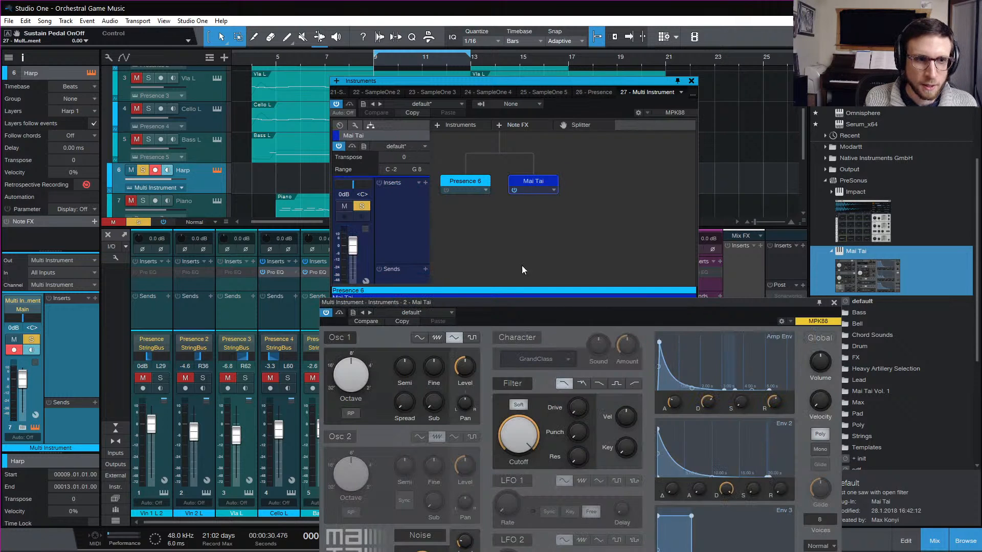
left_click_drag(673, 406, 670, 407)
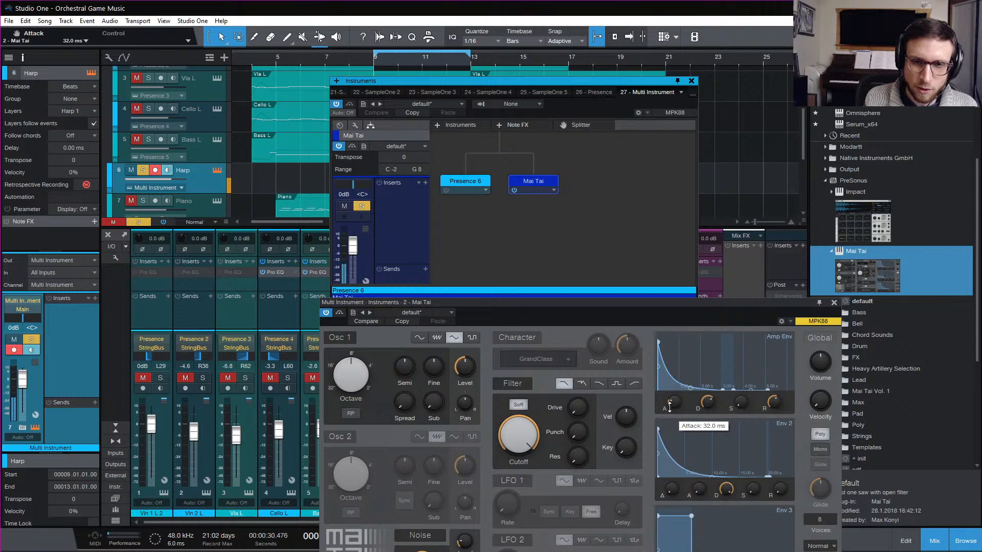
left_click_drag(670, 407, 670, 403)
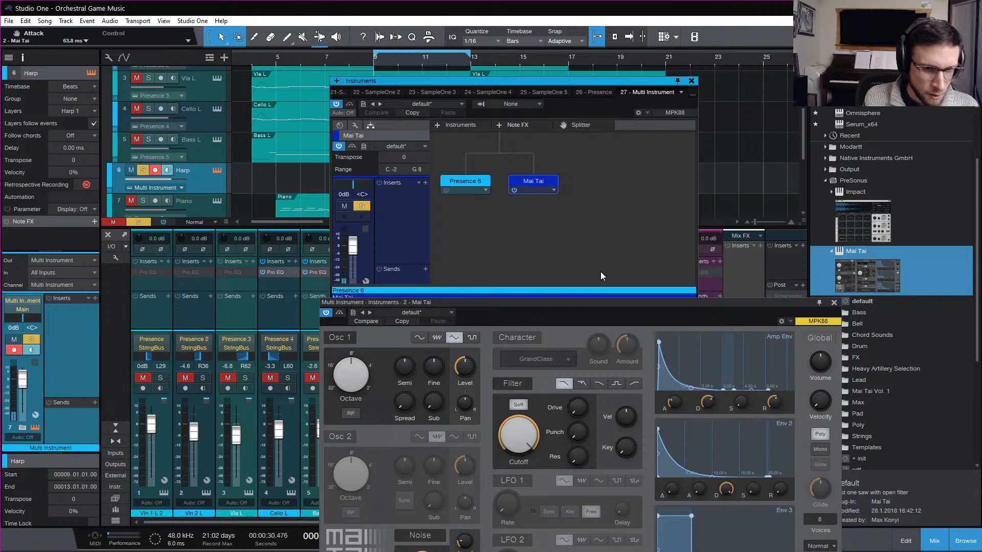
Step: Set Mai Tai's filter to LP12 Ladder with a 2.35 kHz cutoff and raise the ENV 2 modulation of the cutoff
left_click_drag(566, 304, 507, 162)
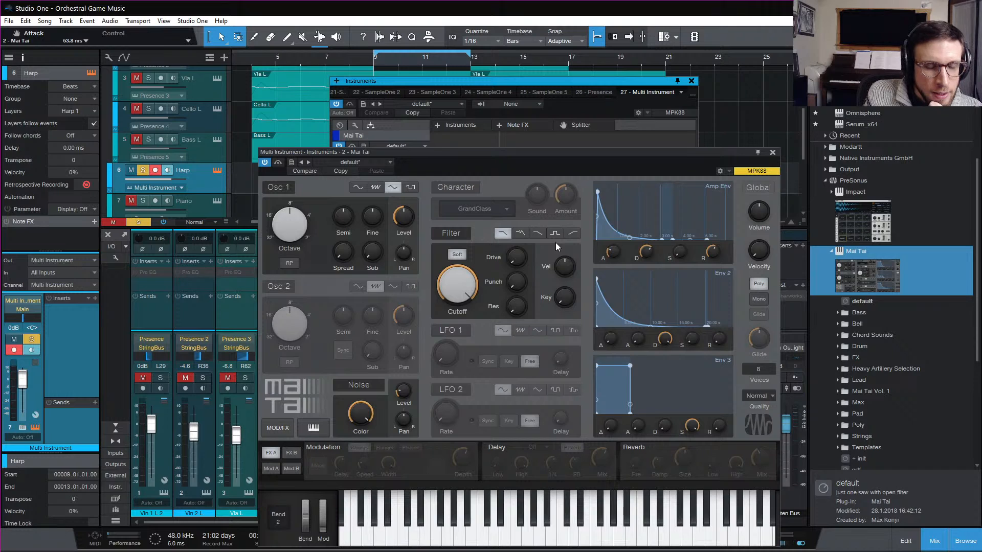
left_click(541, 235)
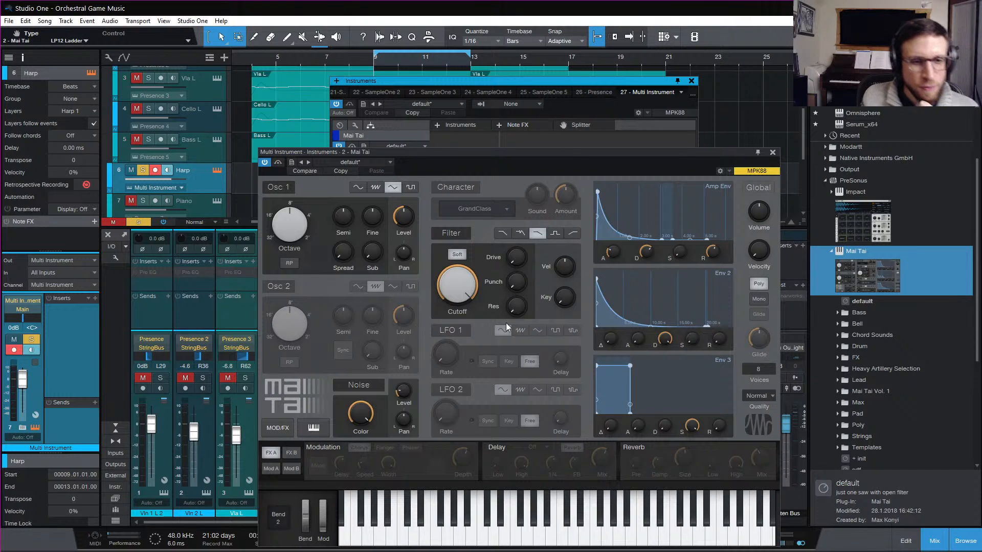
left_click(271, 468)
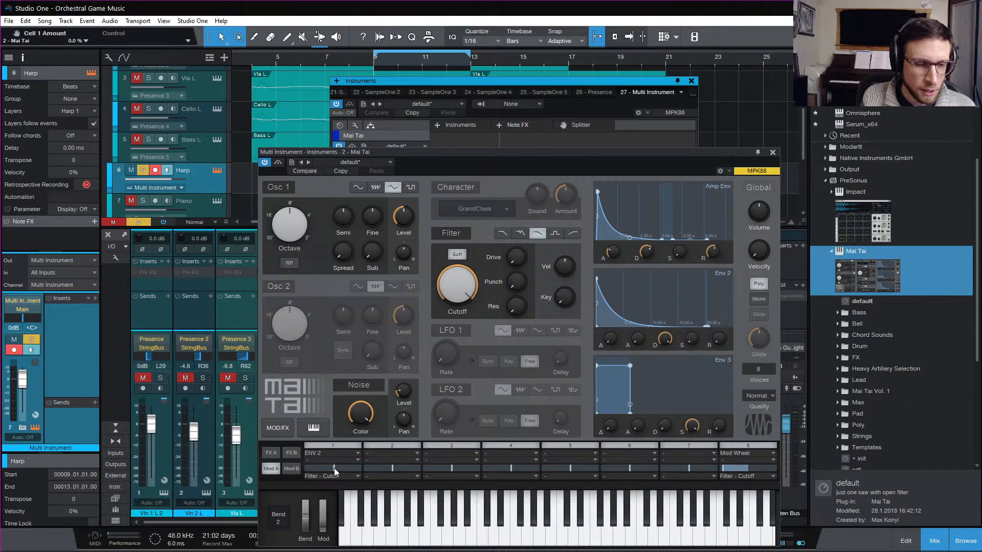
left_click_drag(351, 471, 359, 469)
left_click_drag(457, 306, 456, 311)
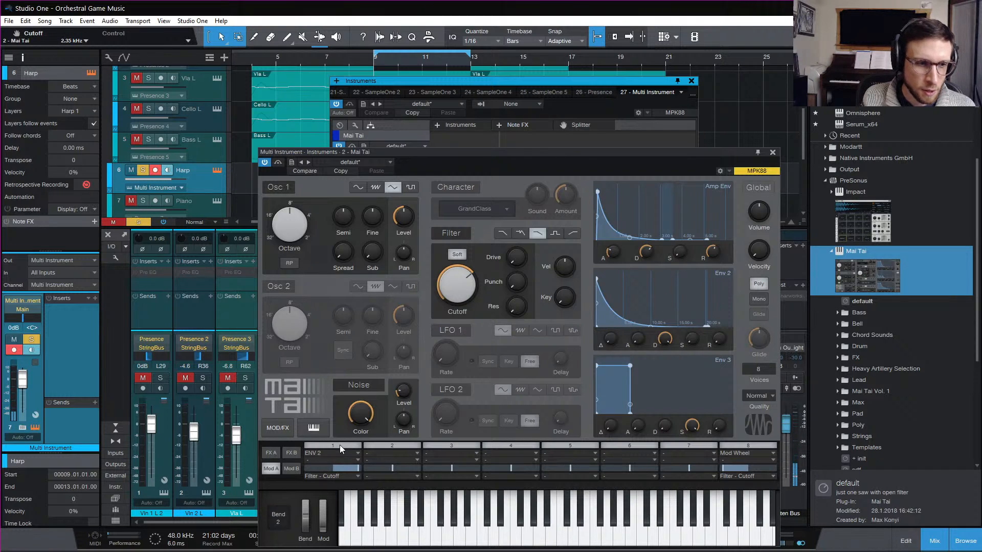
Step: Change the first modulation slot's source to ENV Main, lower the filter cutoff, and set the slot's modulation amount to 100%
left_click(364, 450)
mouse_move(358, 420)
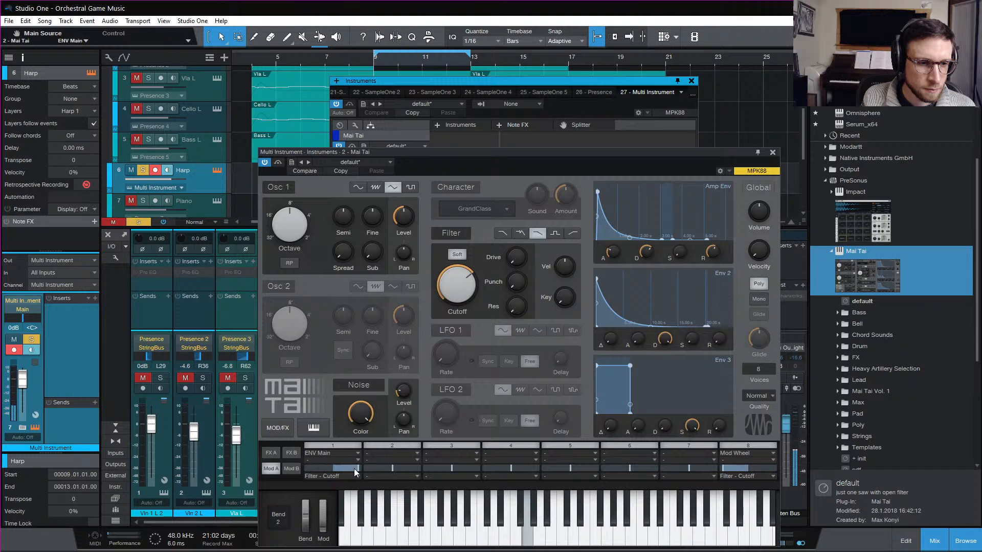
left_click_drag(349, 466, 343, 470)
left_click_drag(458, 290, 462, 309)
left_click_drag(342, 467, 336, 467)
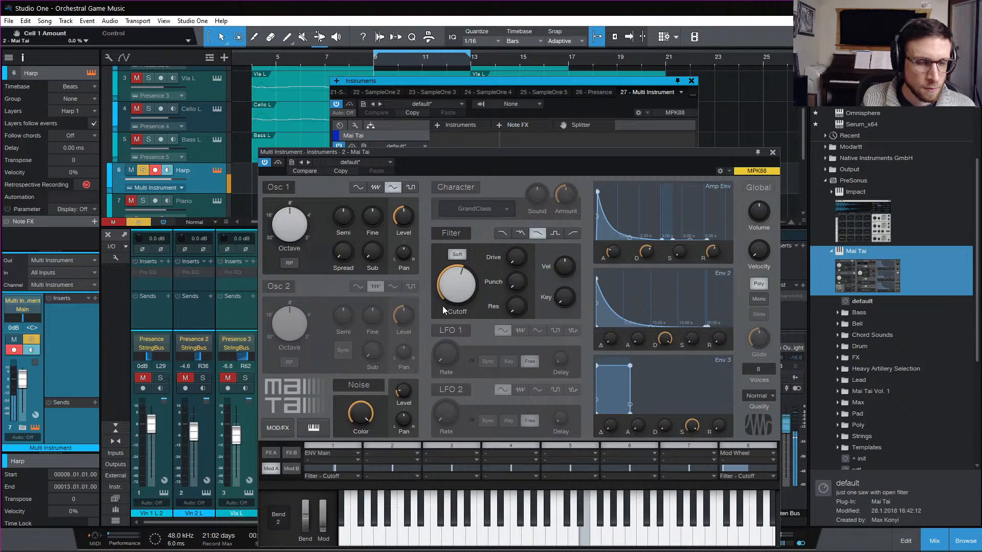
left_click_drag(348, 468, 369, 468)
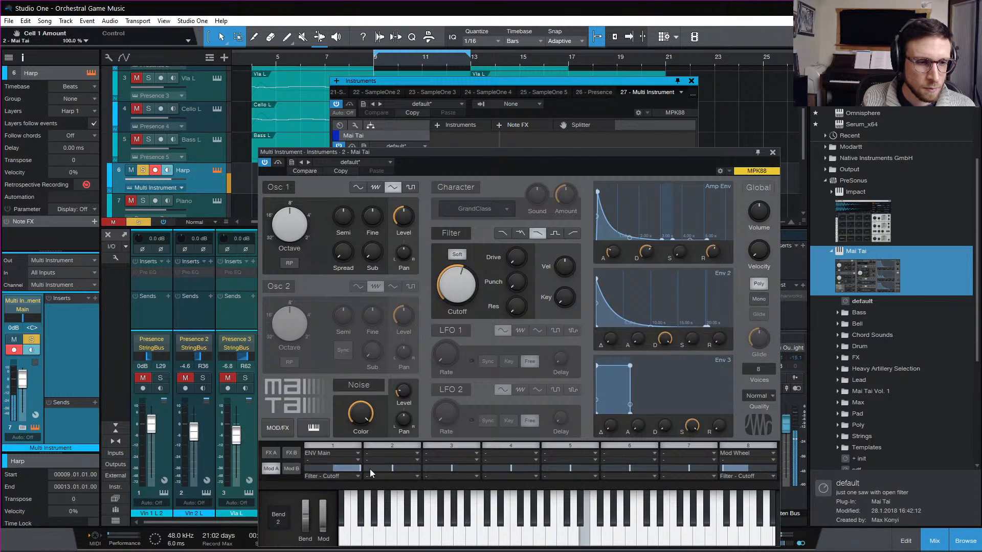
Step: Compare Mai Tai's sound with the filter off and on, and set the amp envelope decay to 3.34 s
left_click(458, 235)
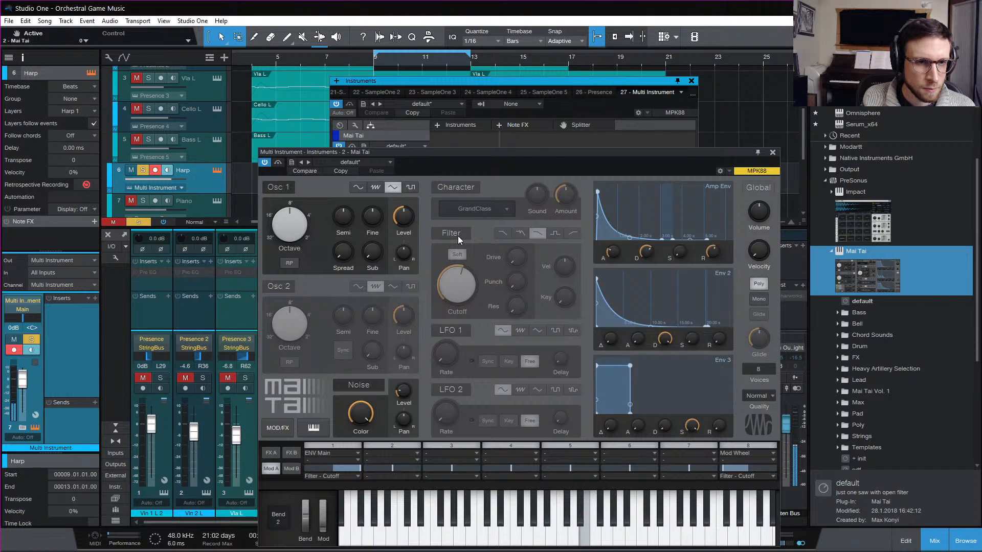
left_click(458, 235)
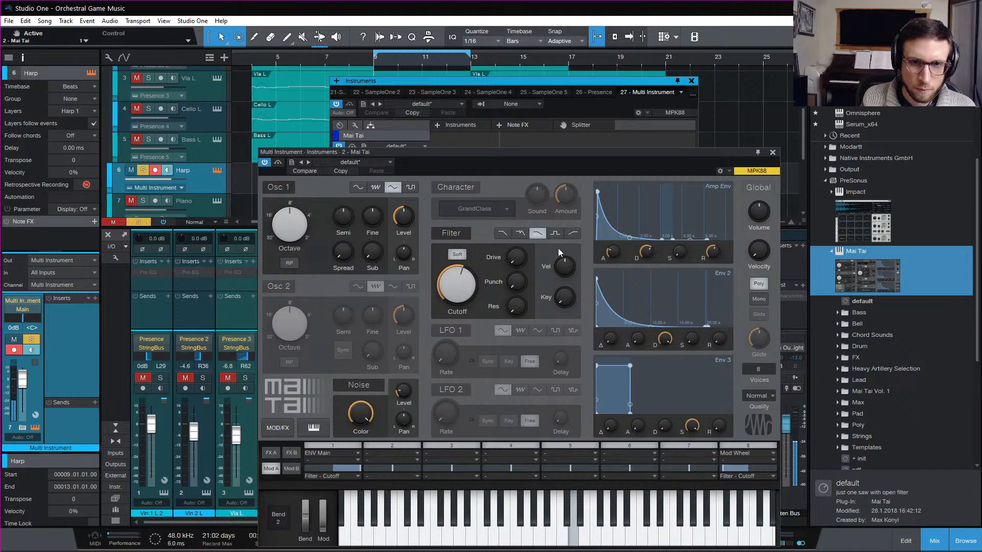
left_click_drag(645, 252, 644, 252)
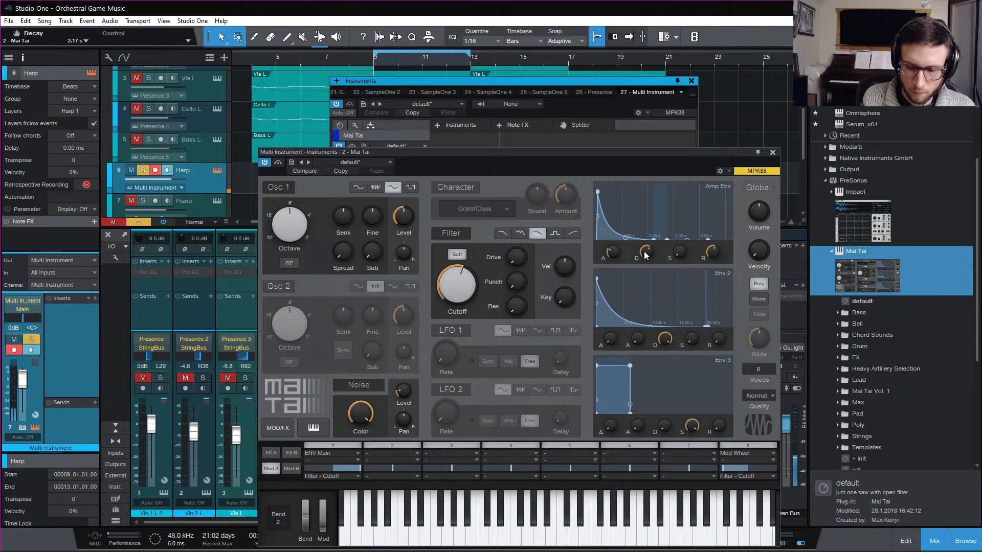
mouse_move(644, 254)
left_mouse_down()
mouse_move(628, 240)
mouse_move(648, 256)
left_mouse_up()
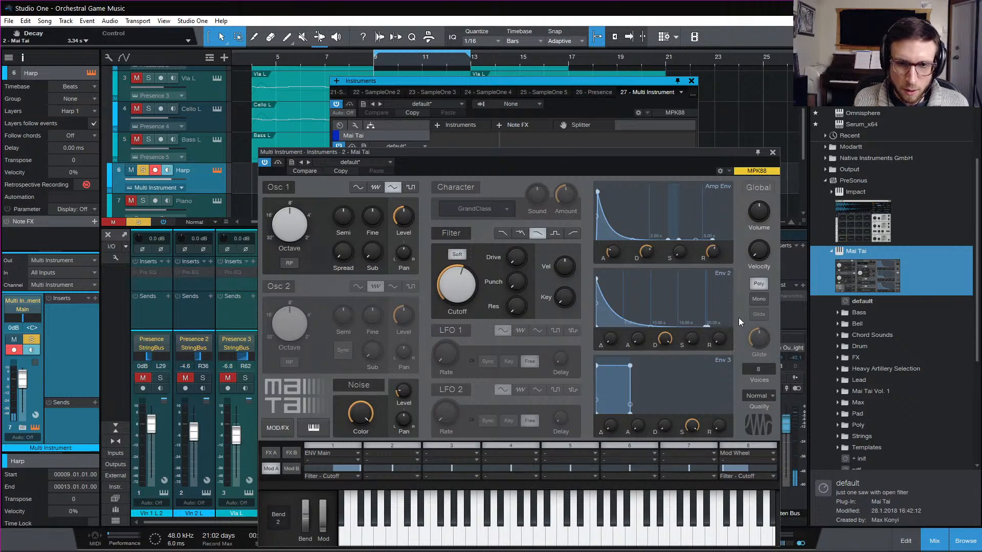
Step: Remove the Mod Wheel source from Mai Tai's eighth modulation slot and close the synth's window
left_click(748, 453)
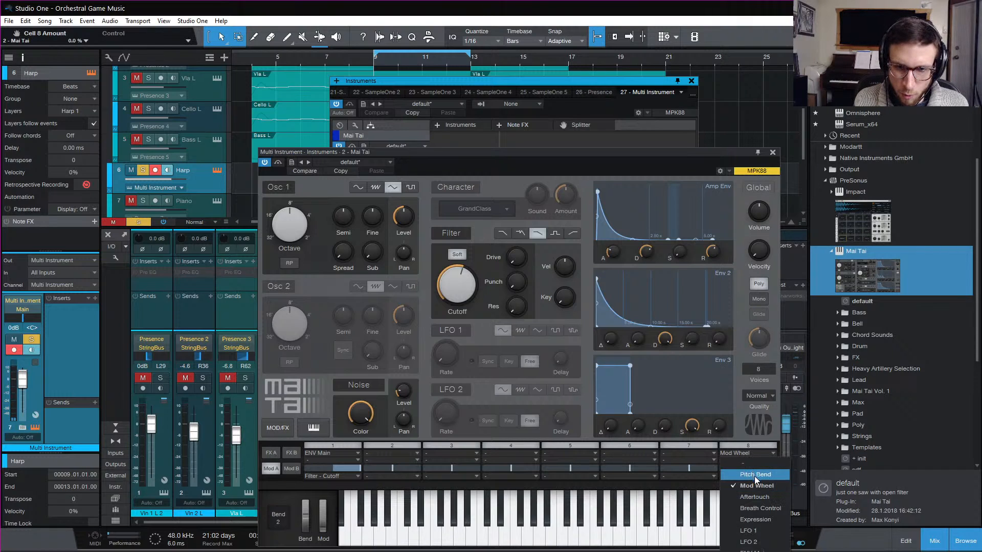
left_click(762, 465)
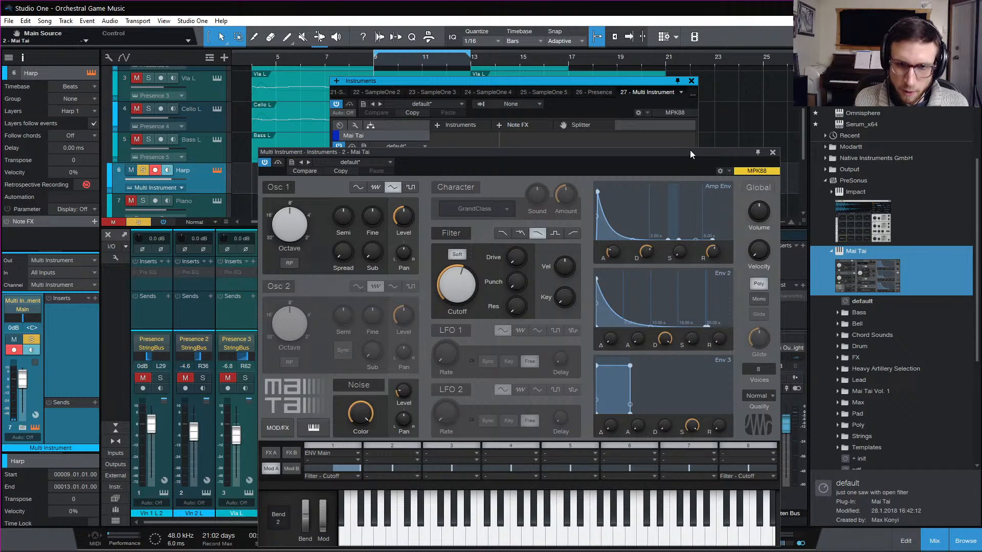
left_click(772, 153)
Step: Move the multi instrument window clear of the mixer and compare the channel settings of Presence 6 and Mai Tai
left_click_drag(566, 82, 888, 206)
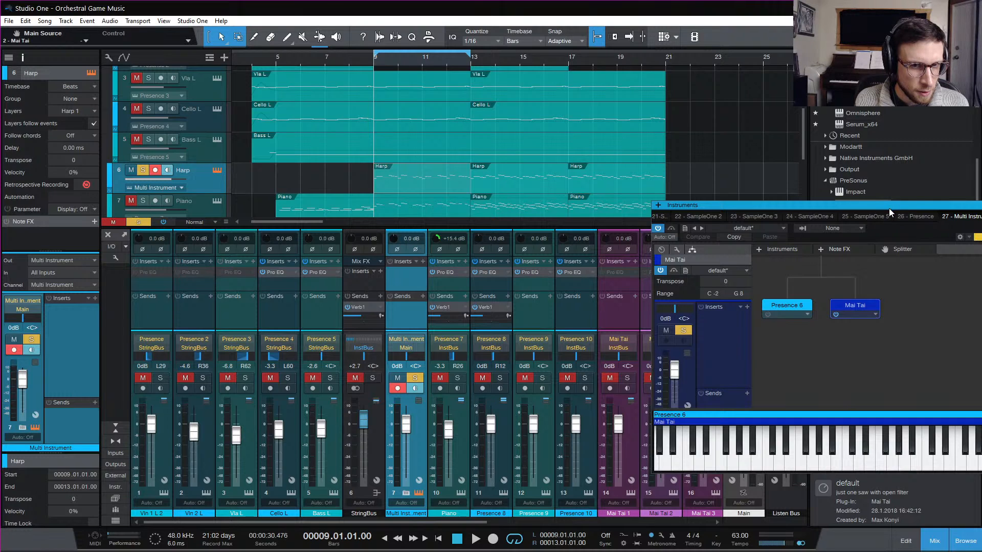
left_click(791, 305)
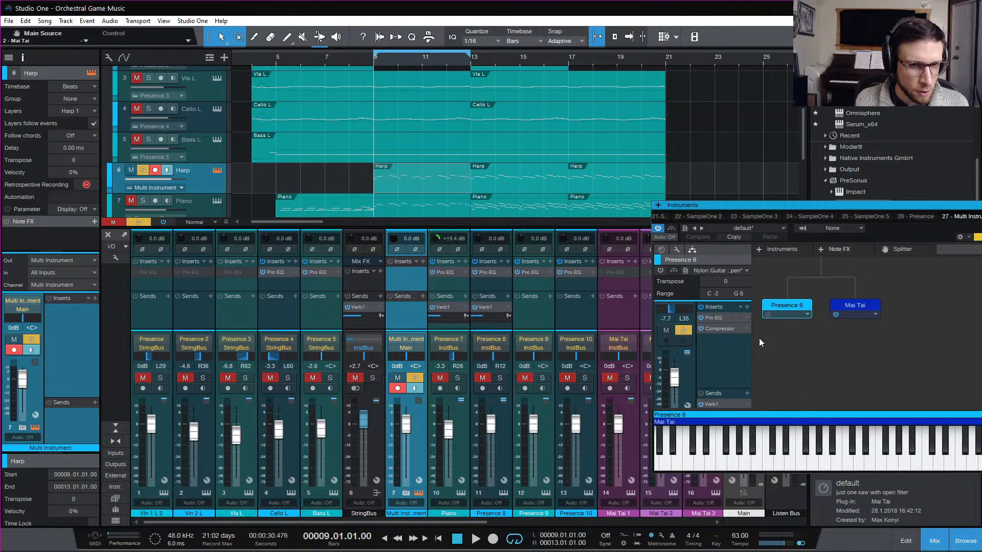
left_click(857, 306)
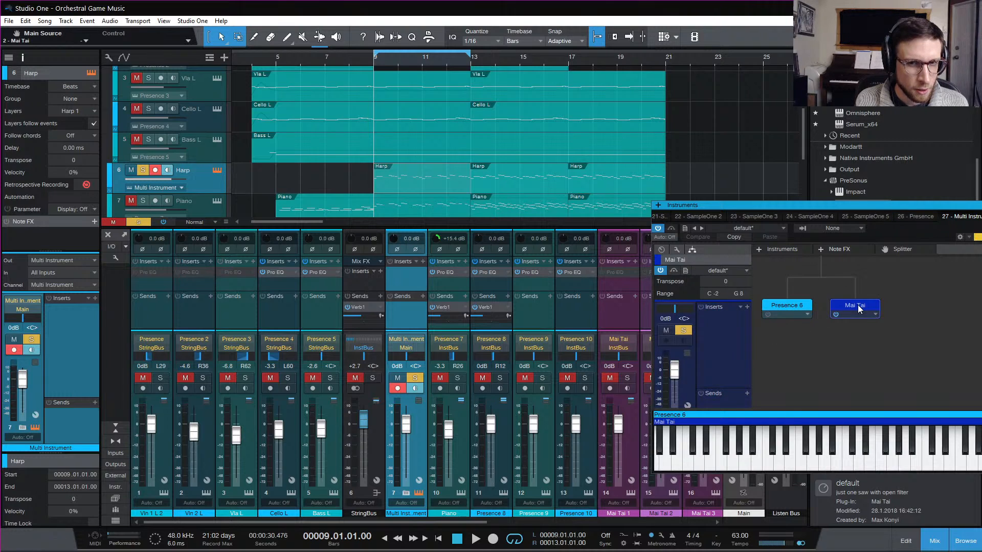
Step: Remove the Verb1 send from the Presence 6 channel inside the multi instrument
left_click(793, 306)
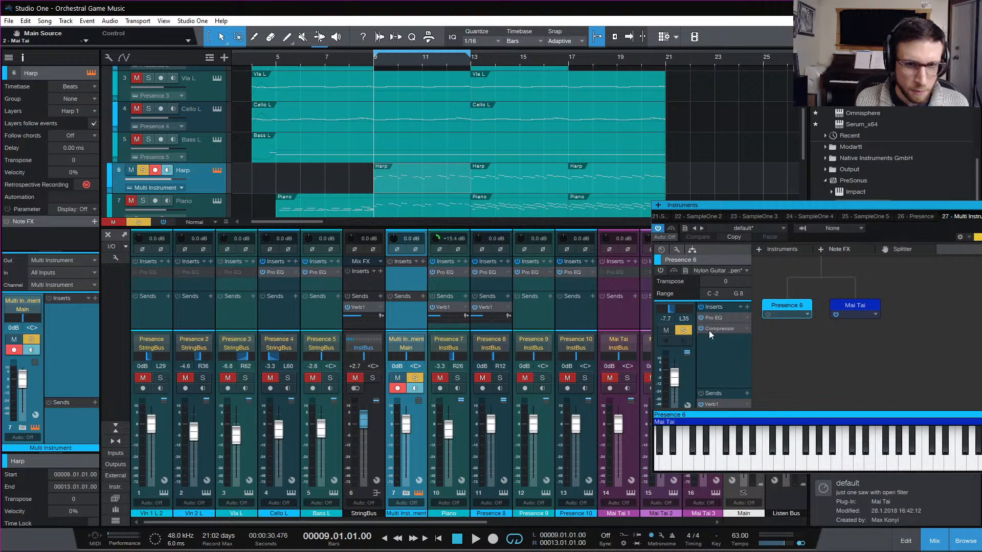
left_click_drag(719, 403, 456, 330)
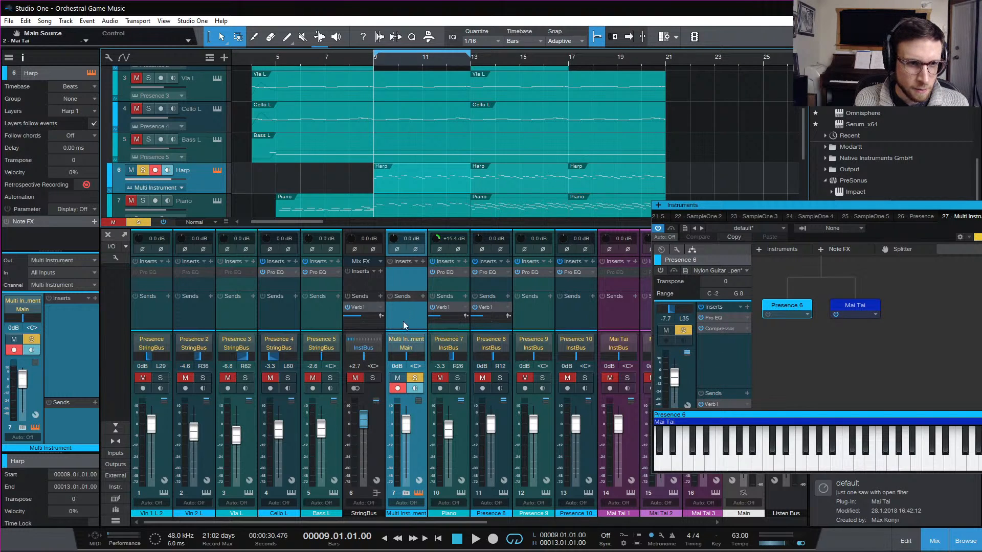
left_click(747, 404)
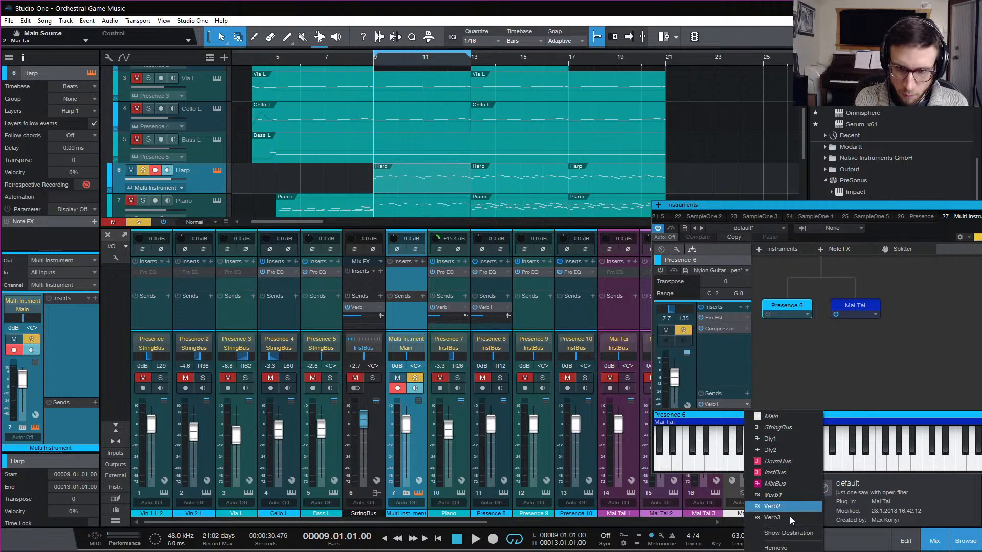
left_click(790, 549)
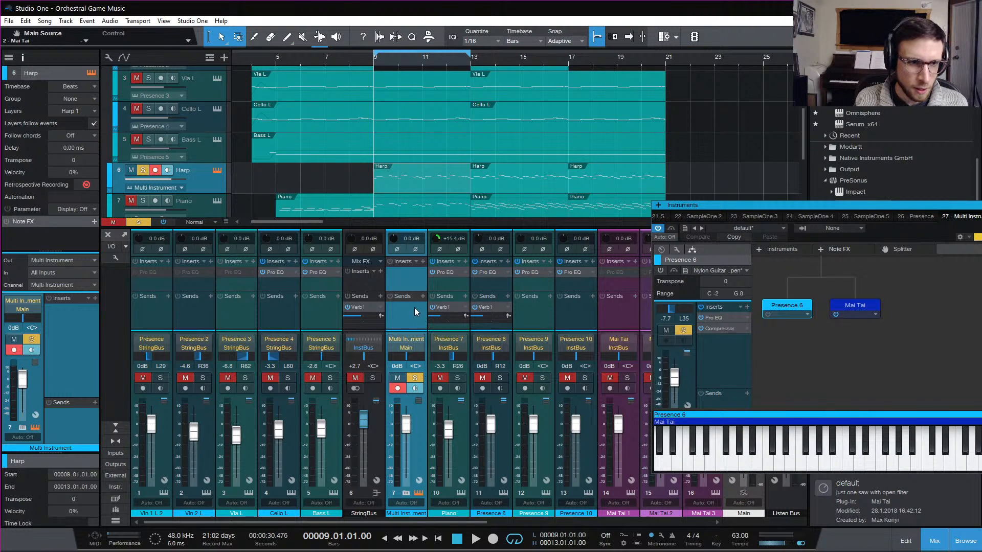
Step: Add a Verb1 send to the Multi Instrument channel, set its level to -11.8 dB, and play the harp part
left_click(422, 297)
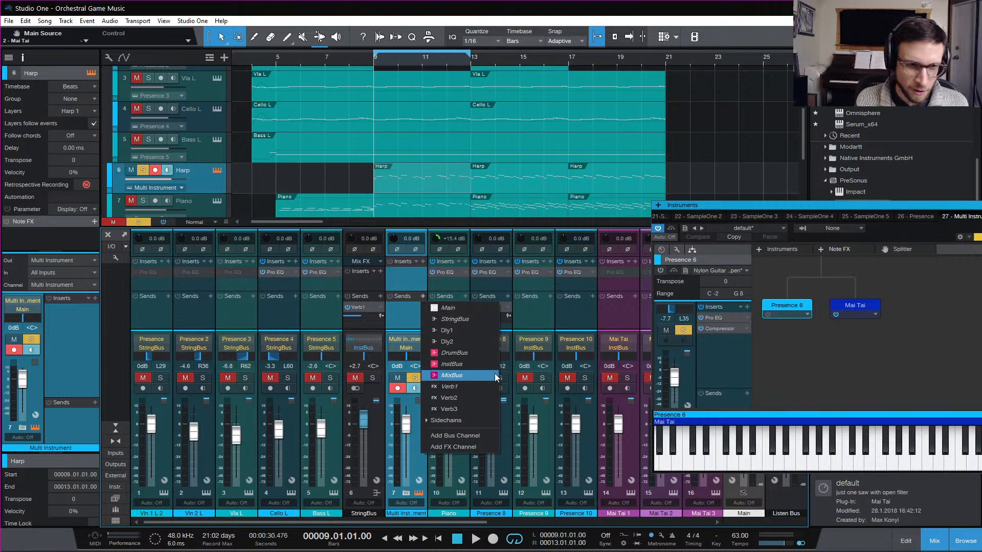
left_click(463, 387)
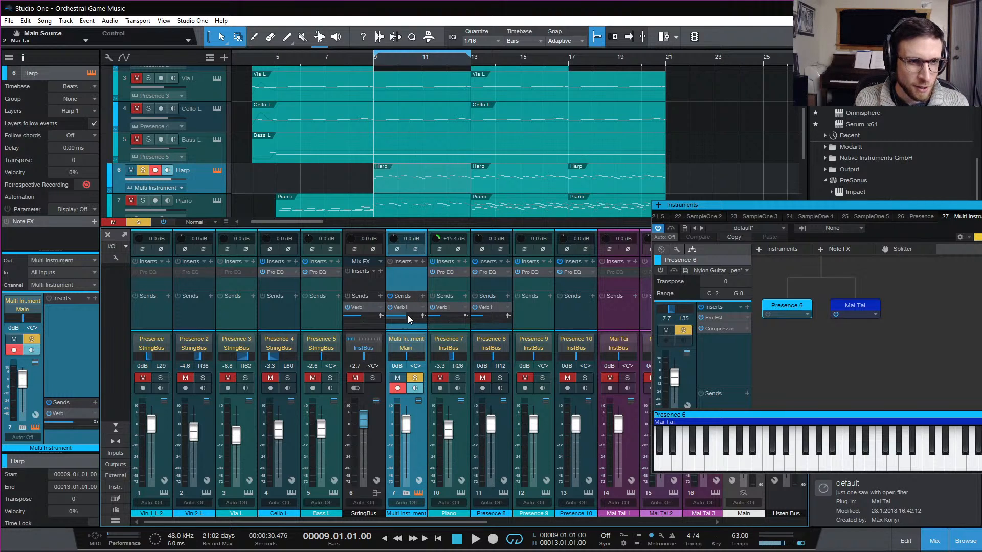
left_click_drag(403, 315, 401, 318)
key("space")
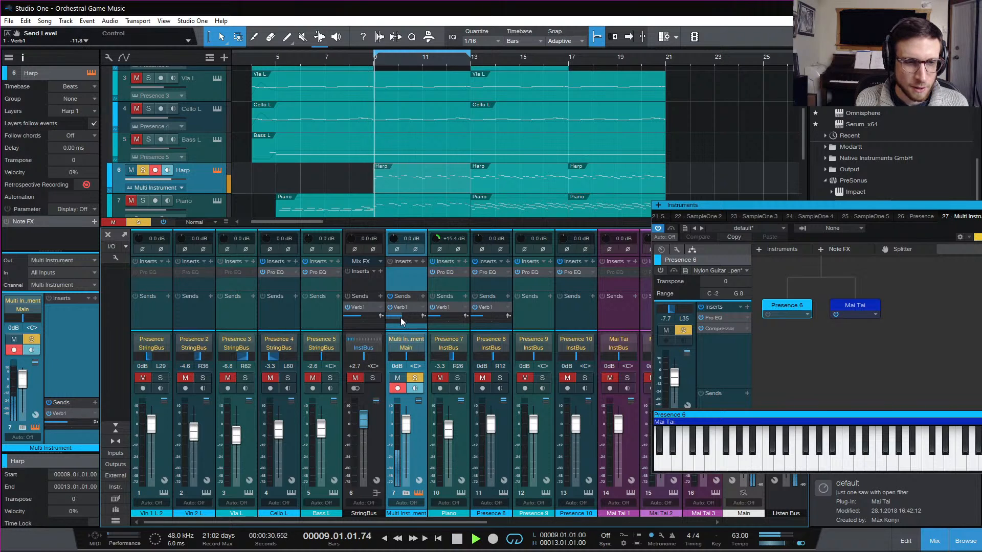
Step: Move the multi instrument window clear of the mixer, route the Multi Instrument channel's output to InstBus, and audition it
left_click_drag(806, 212, 713, 500)
scroll(670, 311, "down", 2)
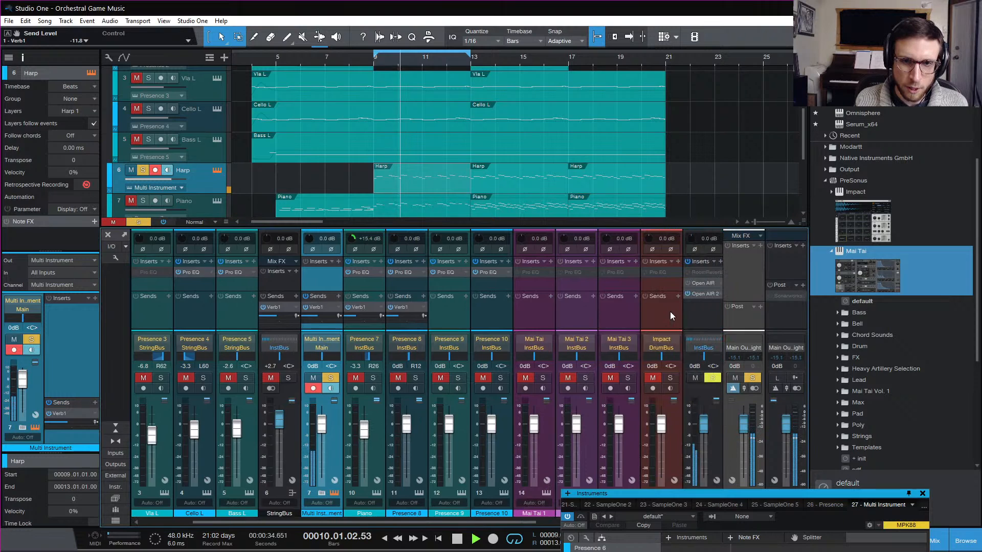
scroll(670, 311, "down", 4)
scroll(572, 334, "down", 3)
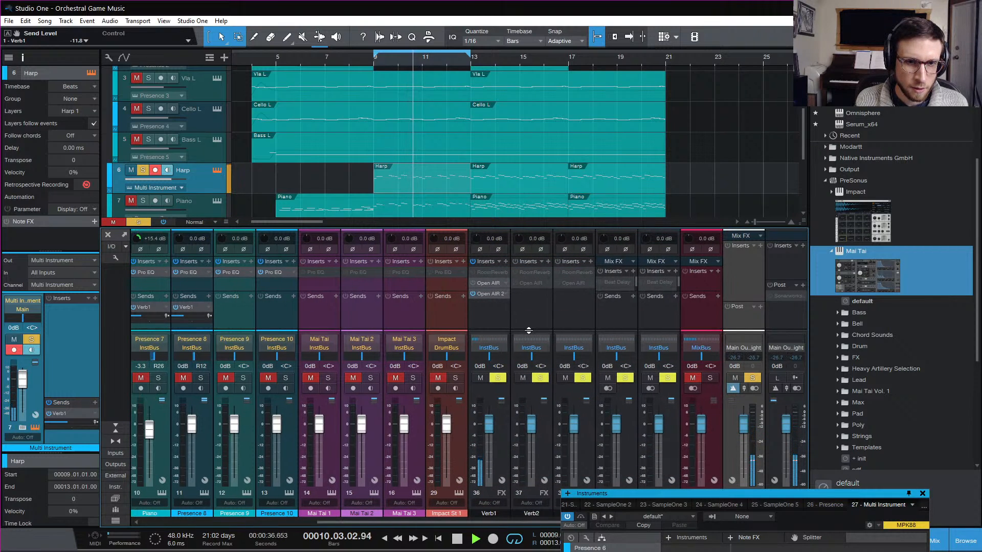
scroll(358, 332, "up", 2)
key("space")
left_click(190, 348)
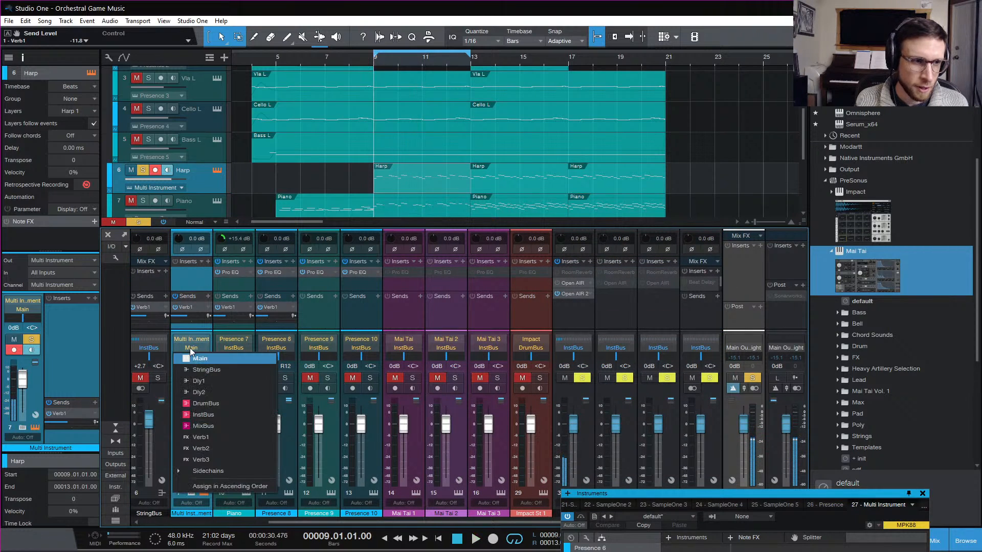
left_click(211, 414)
key("space")
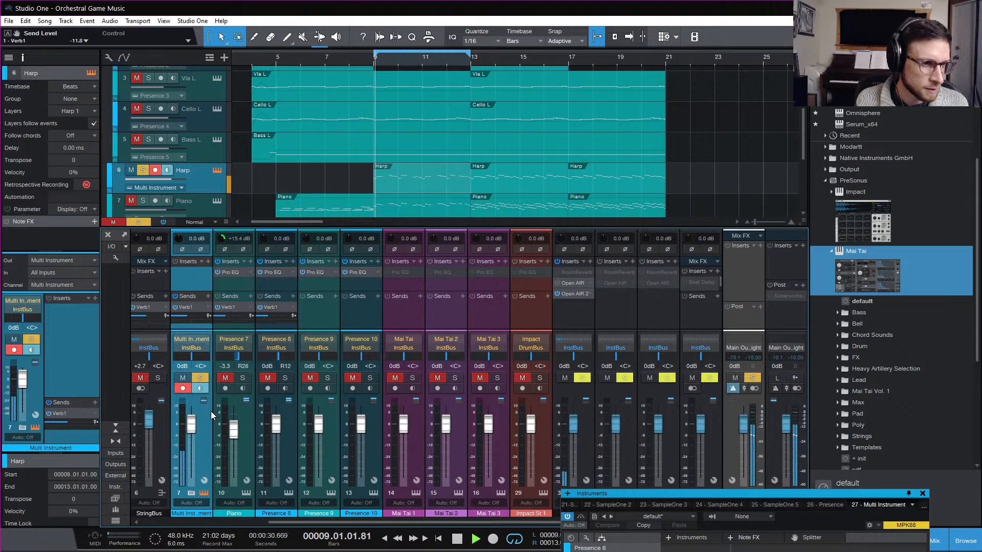
key("space")
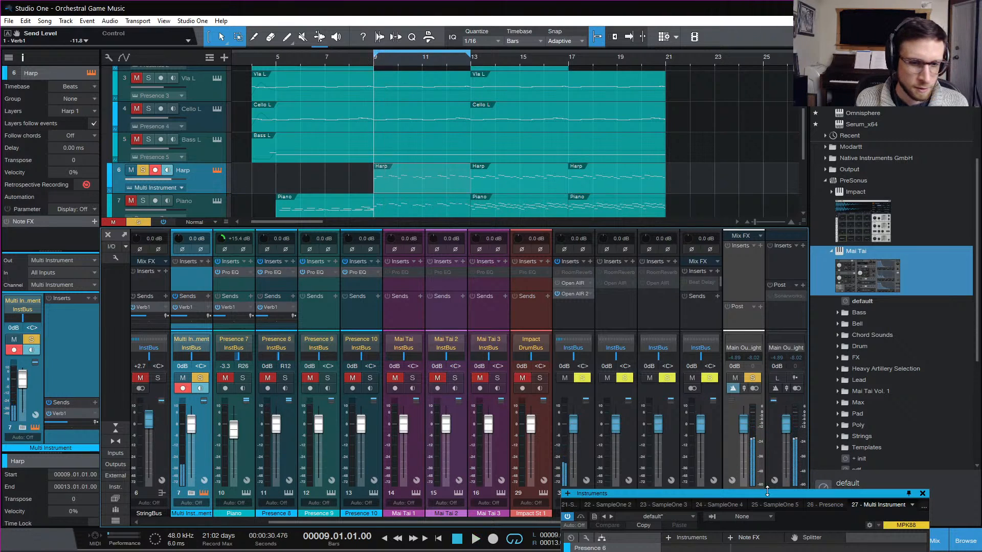
Step: Lower the Multi Instrument channel's Verb1 send to -21.6 dB and set Mai Tai's volume inside the multi instrument to -14.2 dB
left_click_drag(186, 319, 181, 320)
key("space")
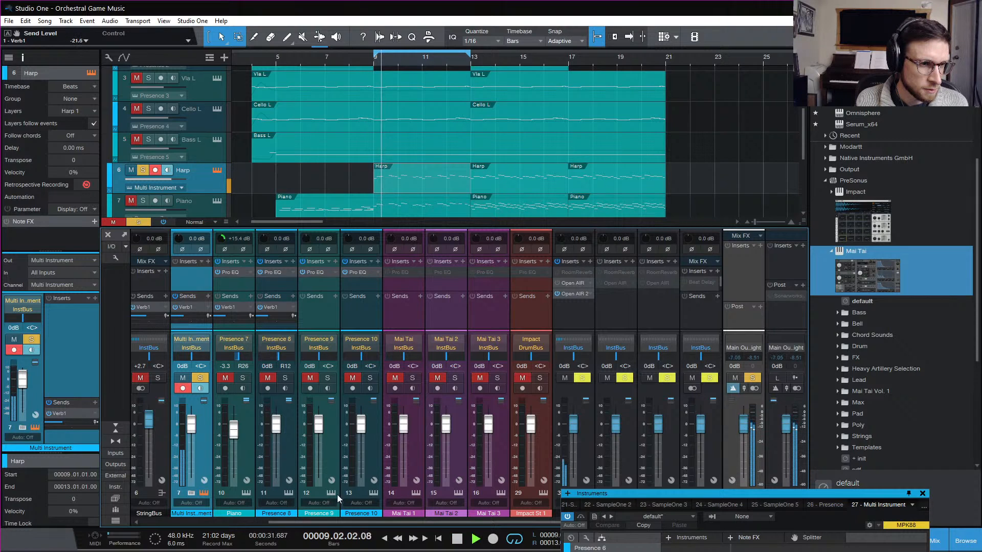
left_click_drag(698, 496, 560, 295)
left_click(626, 393)
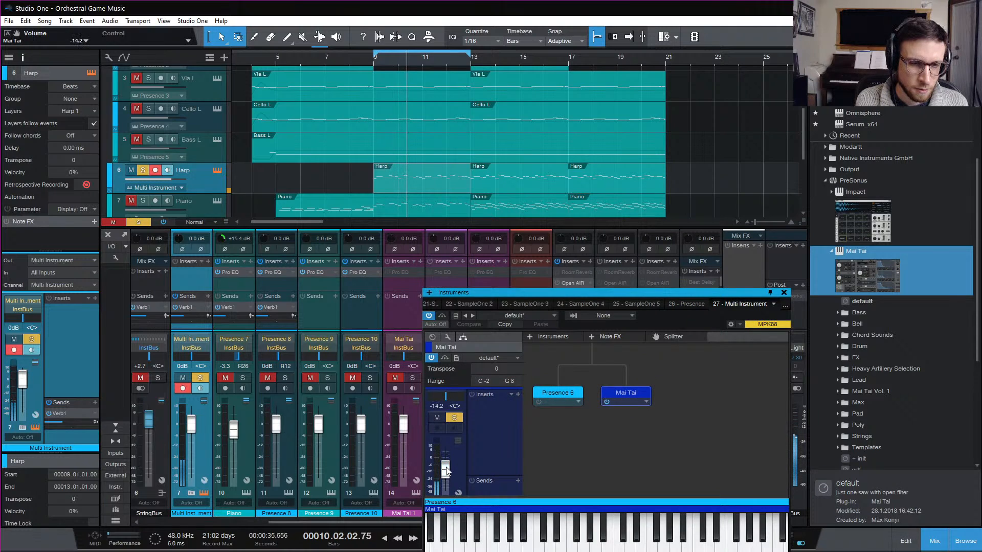
left_click_drag(622, 293, 609, 139)
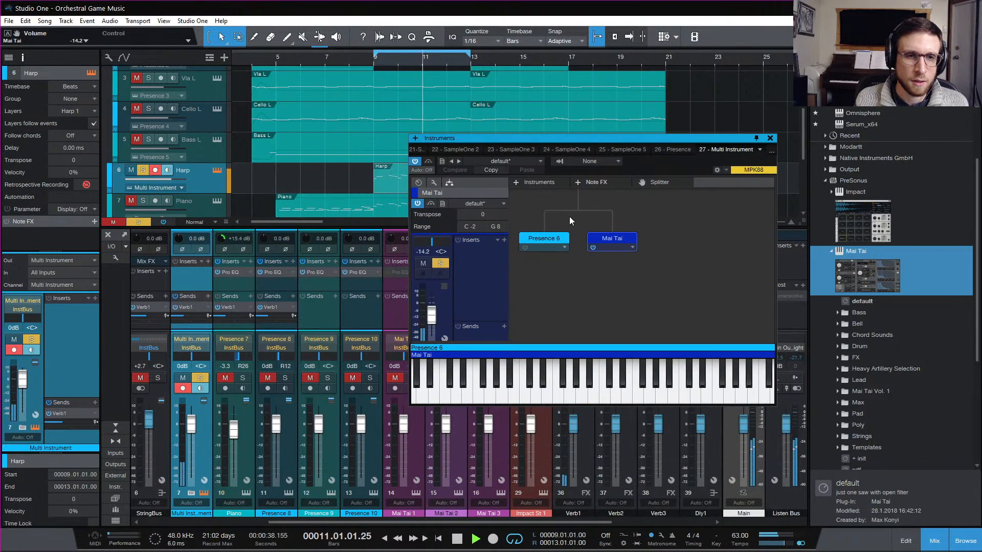
left_click(770, 138)
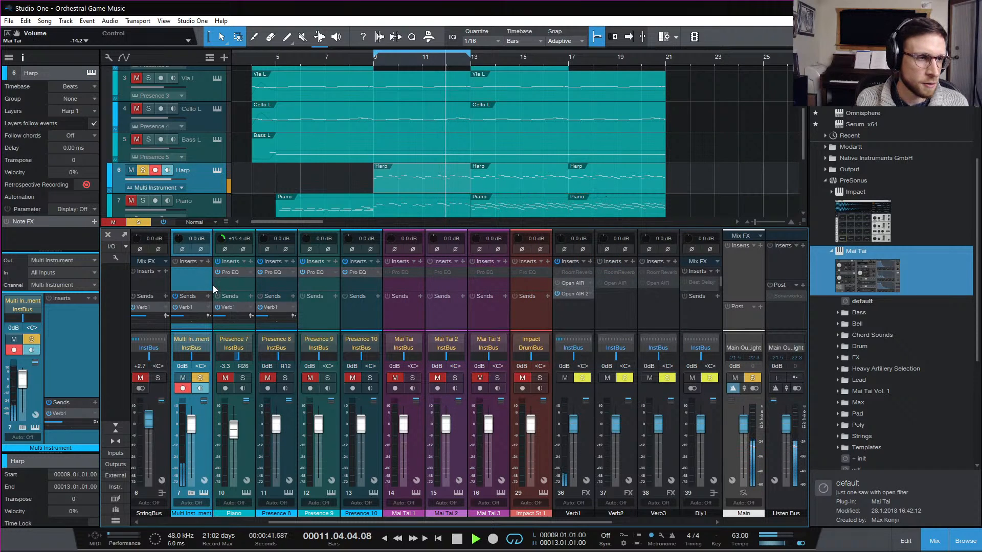
Step: Reopen the multi instrument and insert a Pro EQ on its Mai Tai channel
left_click(204, 494)
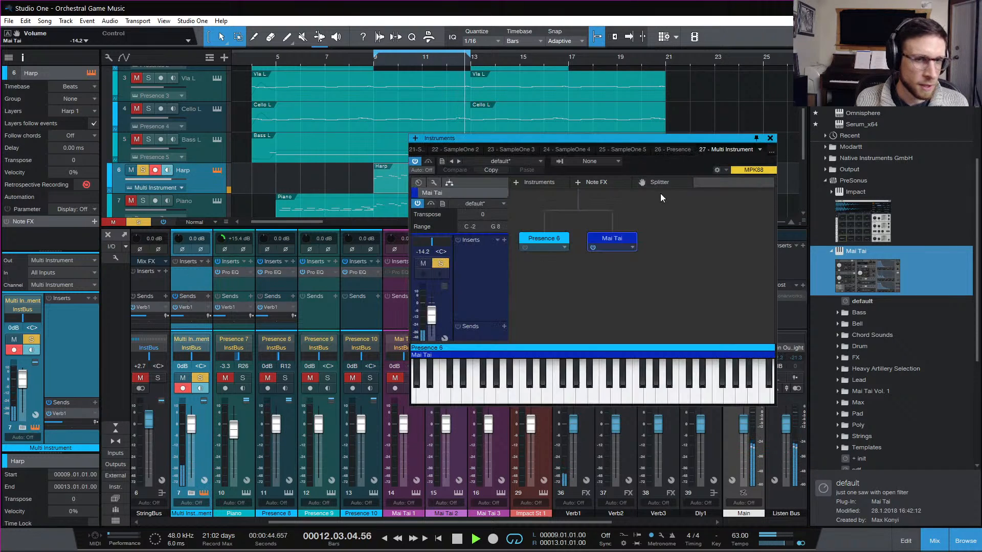
left_click(505, 240)
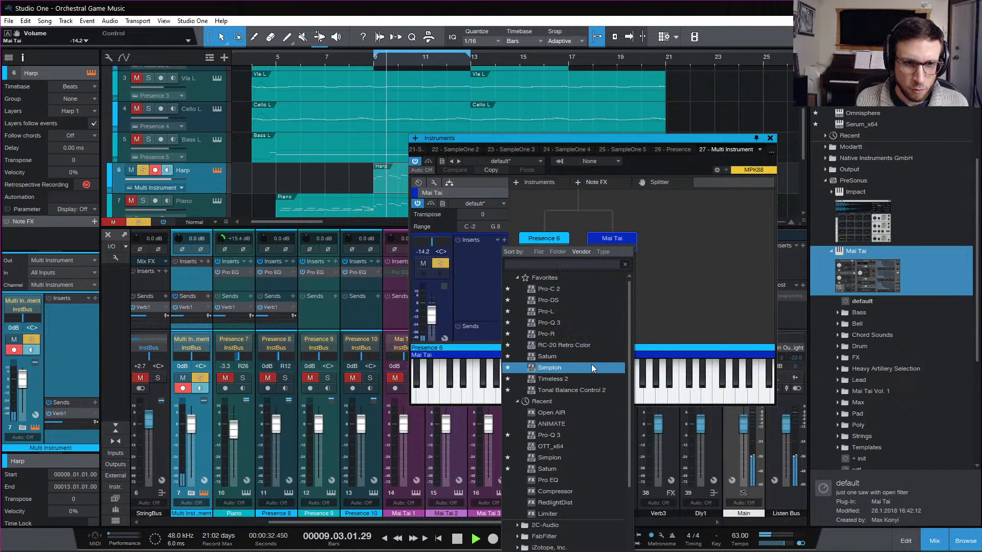
left_click(586, 481)
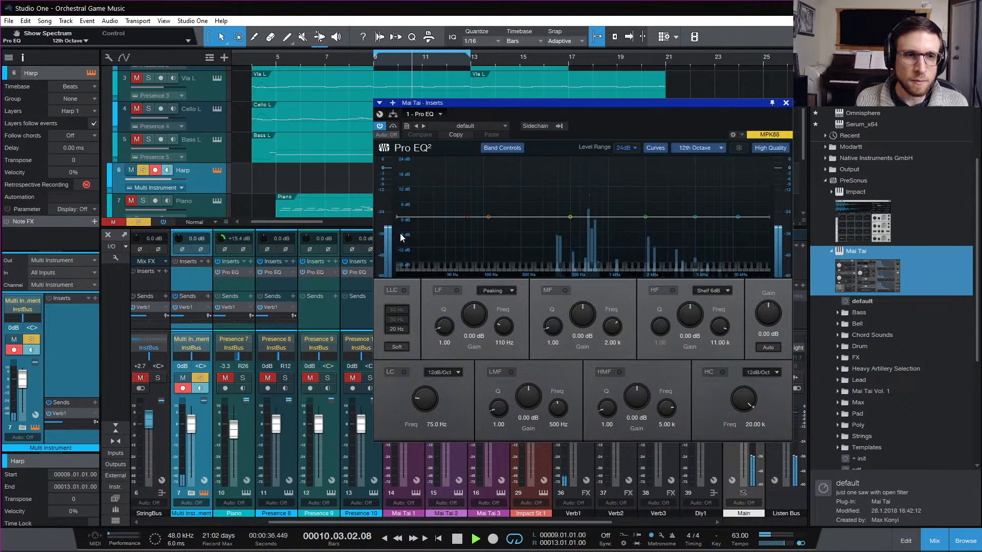
Step: Enable the Pro EQ's low cut with a 24dB/Oct slope and set its frequency to 759 Hz
left_click(403, 372)
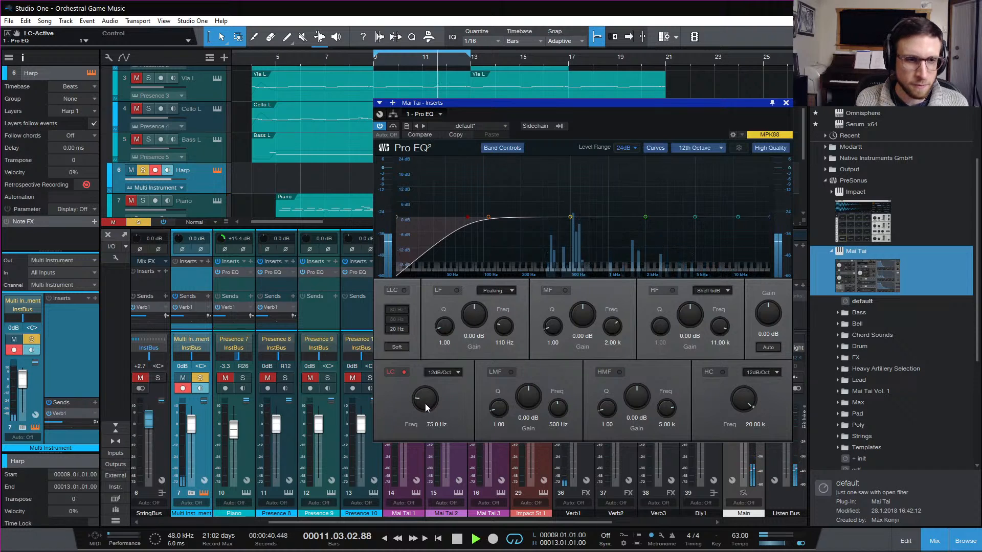
left_click(439, 373)
left_click(450, 407)
left_click_drag(430, 402, 439, 375)
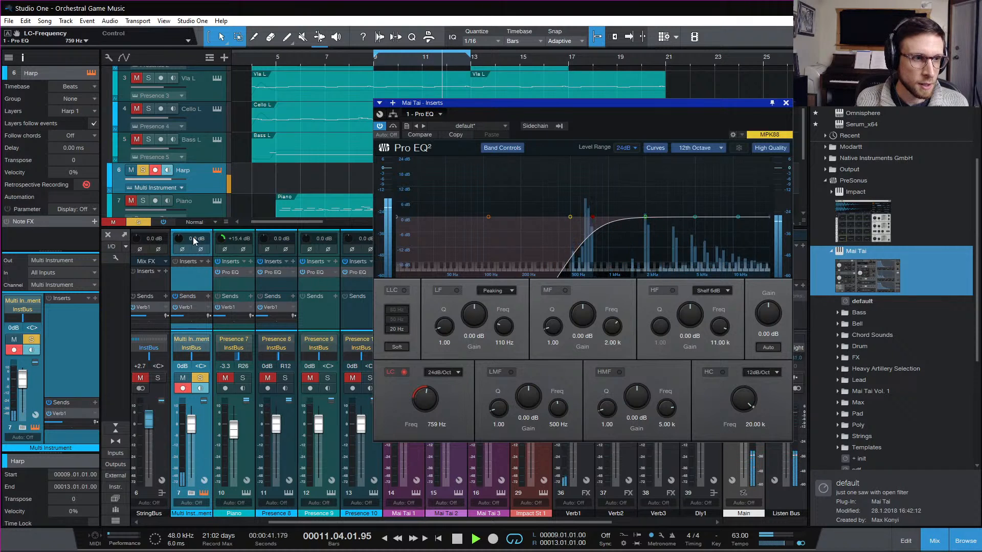
Step: Turn Presence 6 back on in the multi instrument and set Mai Tai's volume to -25.1 dB
left_click(204, 493)
left_click(525, 248)
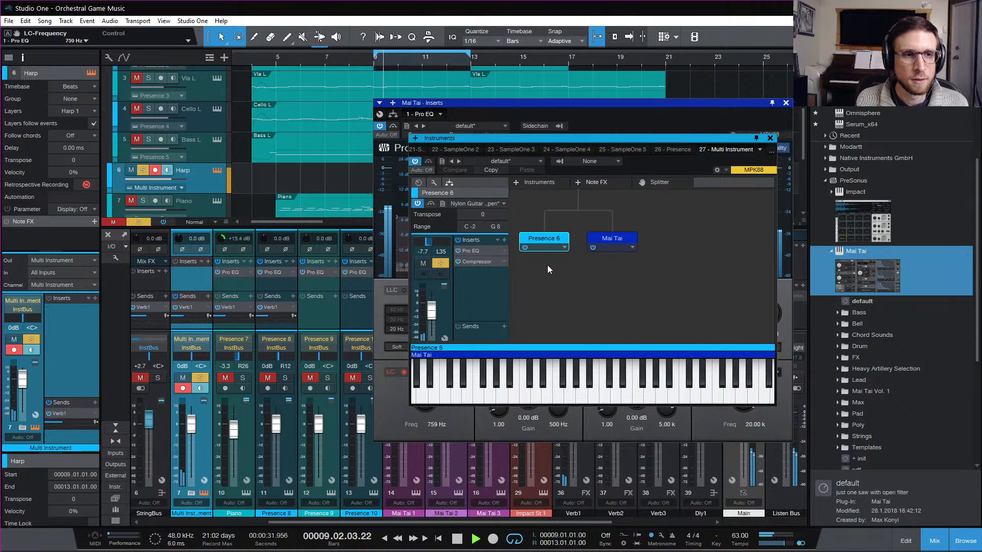
left_click(608, 243)
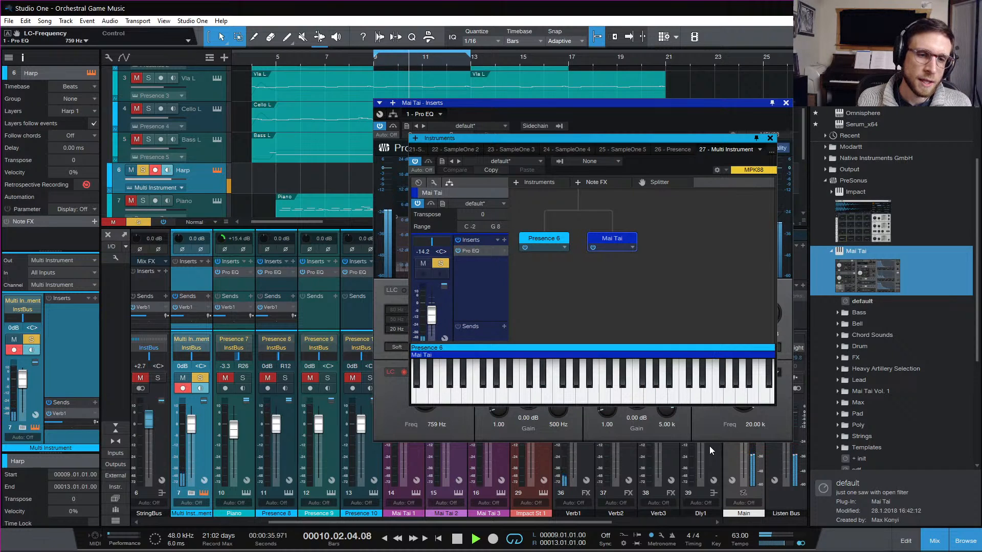
left_click_drag(719, 405, 718, 508)
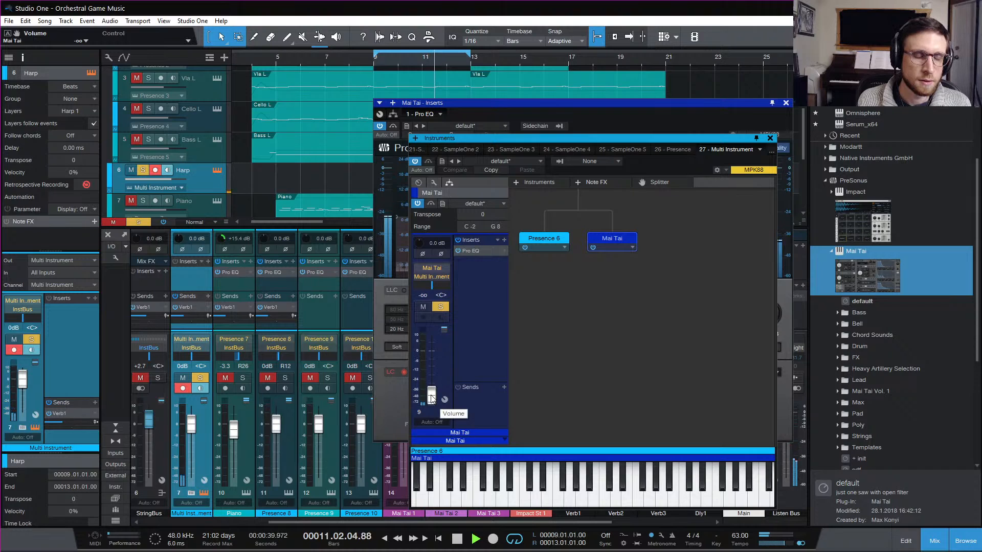
left_click_drag(432, 399, 438, 375)
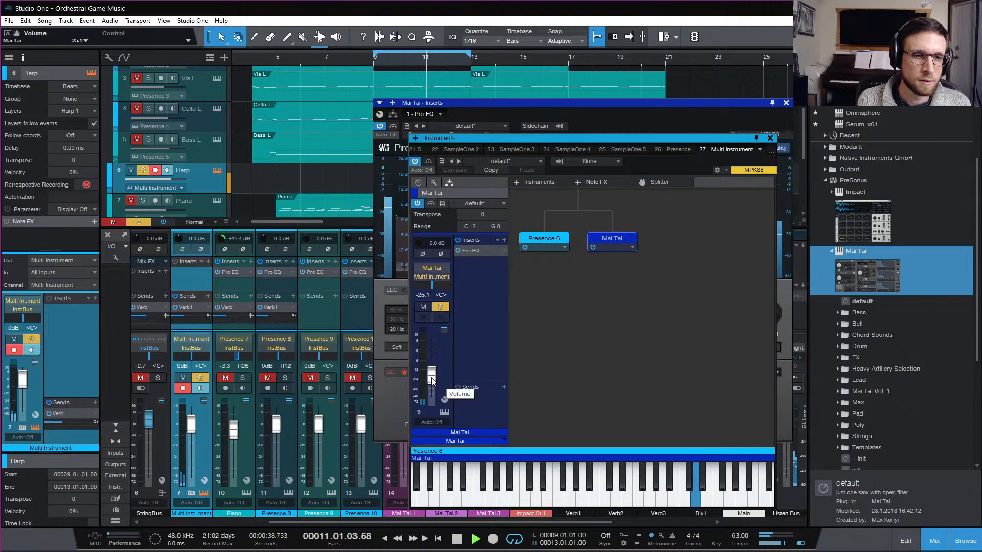
left_click(592, 247)
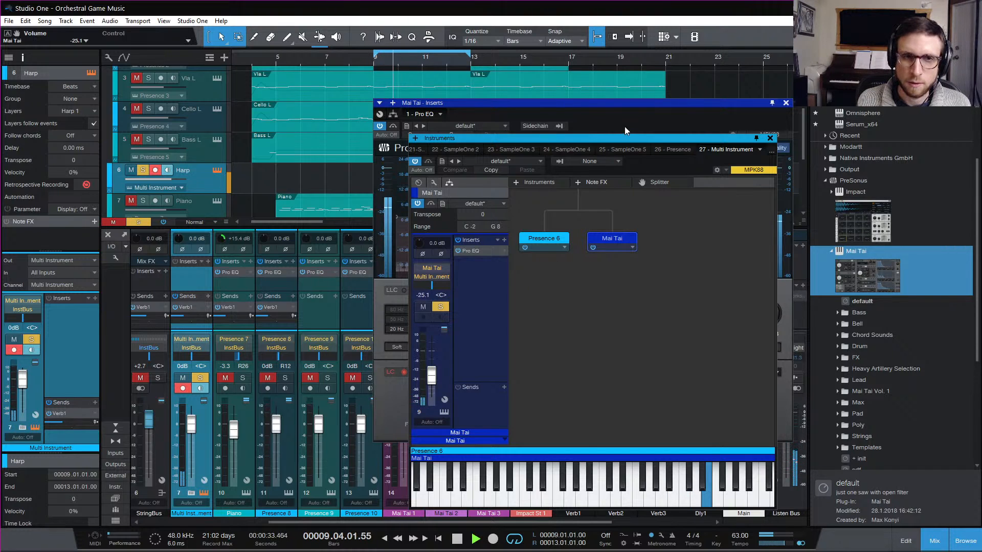
Step: Close the Pro EQ, open Mai Tai's editor, and turn its noise level fully down
left_click(637, 105)
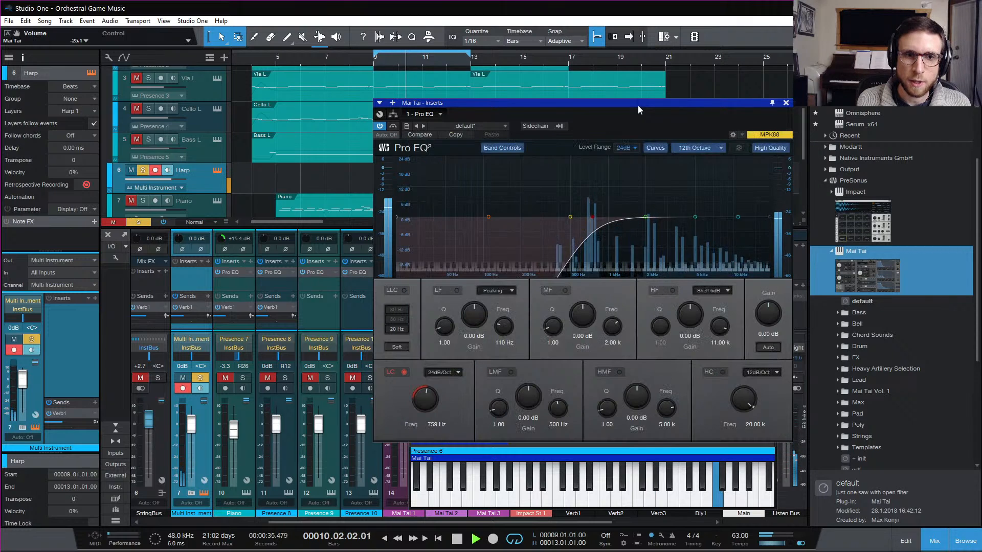
left_click(785, 102)
double_click(610, 237)
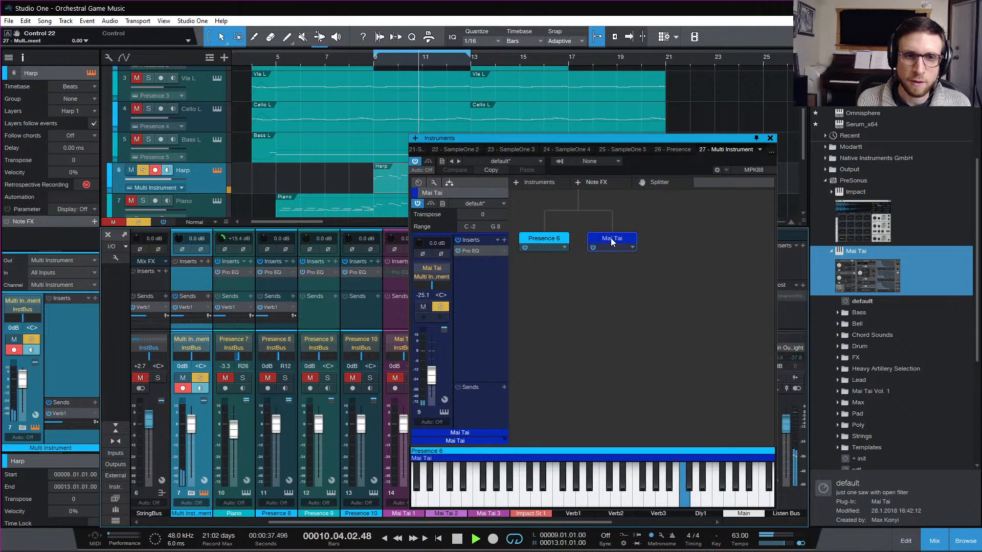
left_click_drag(582, 155, 584, 95)
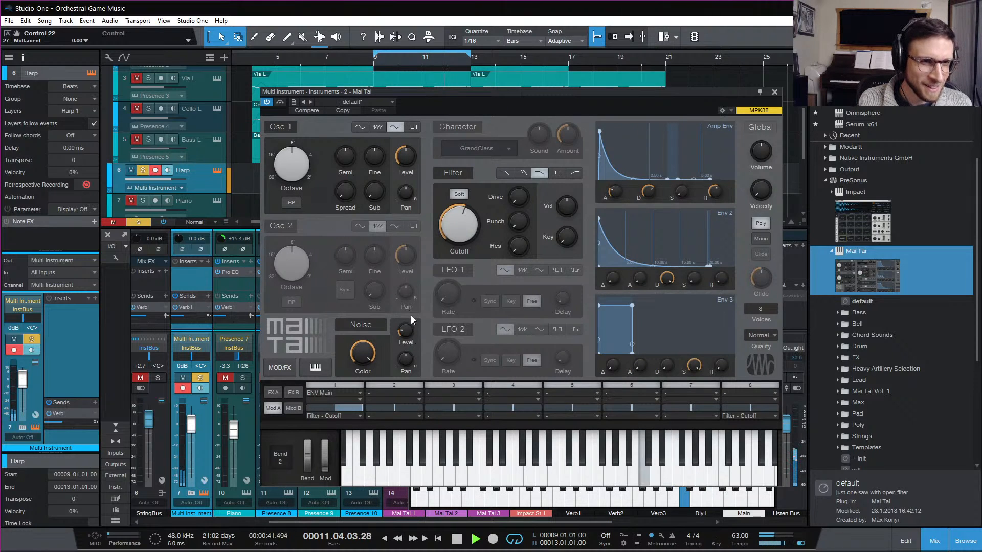
left_click_drag(402, 333, 408, 327)
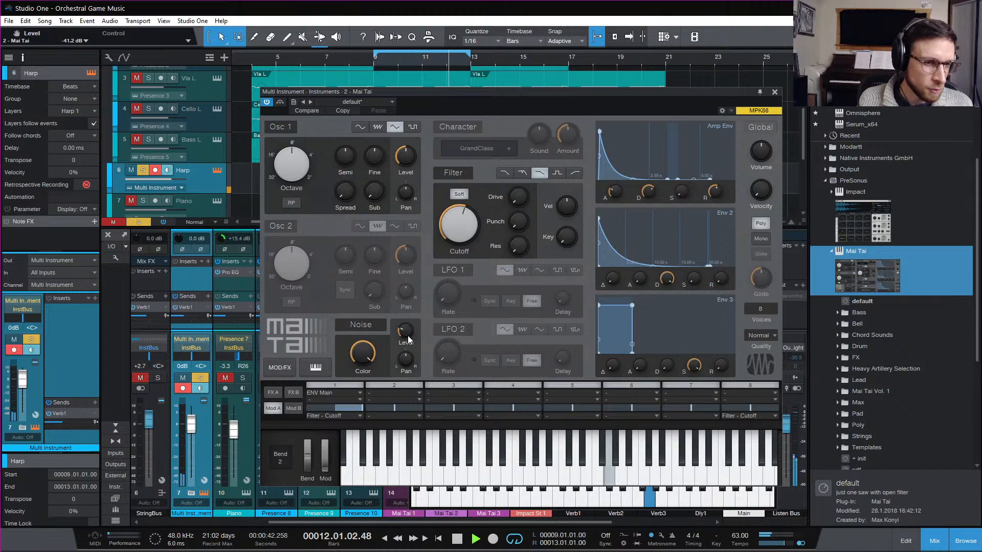
left_click_drag(407, 336, 407, 345)
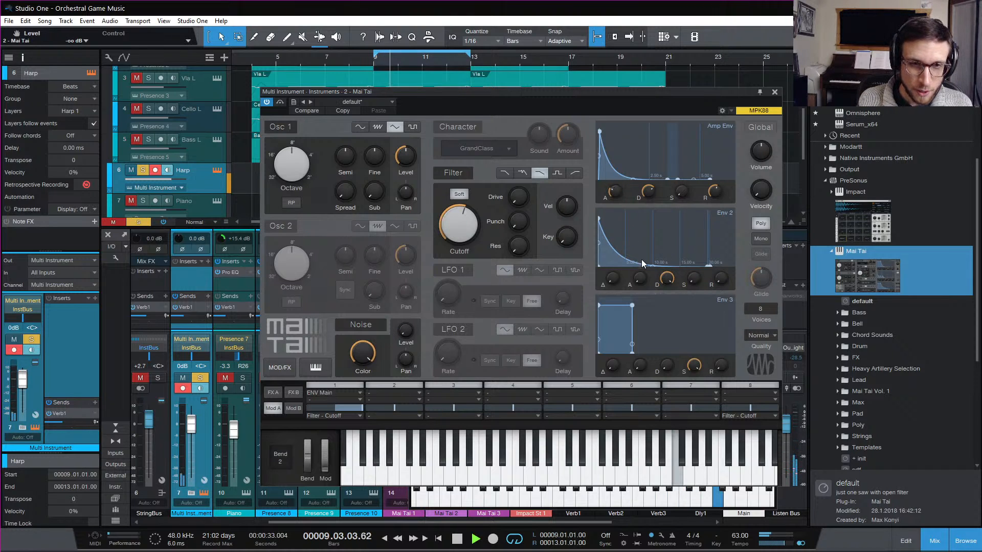
Step: Set Mai Tai's second modulation slot to ENV 2 controlling Noise - Level, with a positive modulation amount
left_click(403, 392)
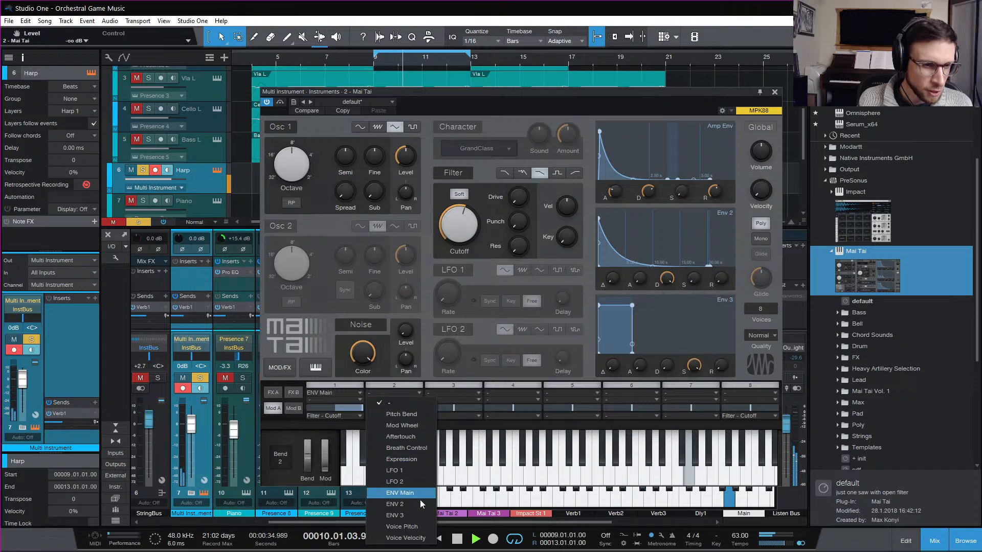
left_click(416, 504)
left_click(411, 416)
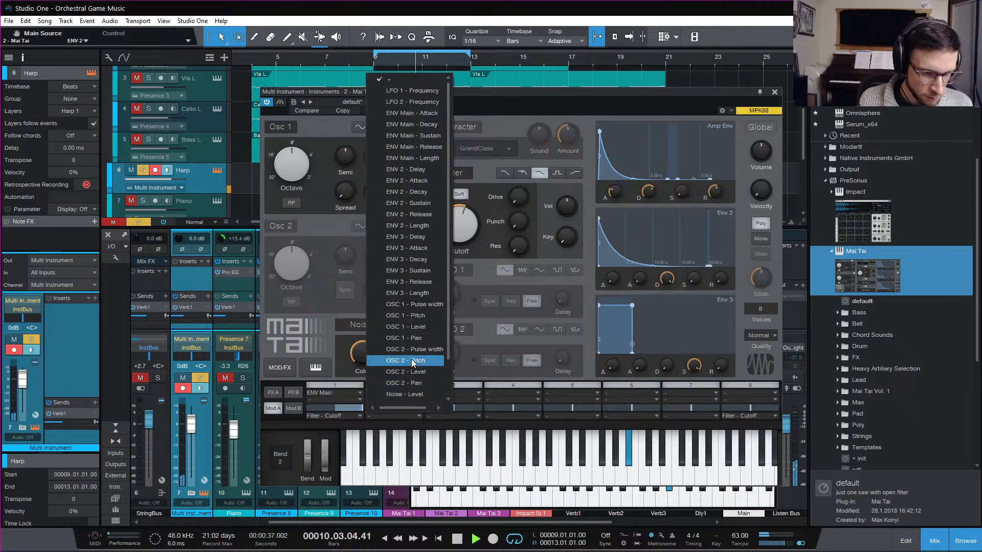
left_click(419, 386)
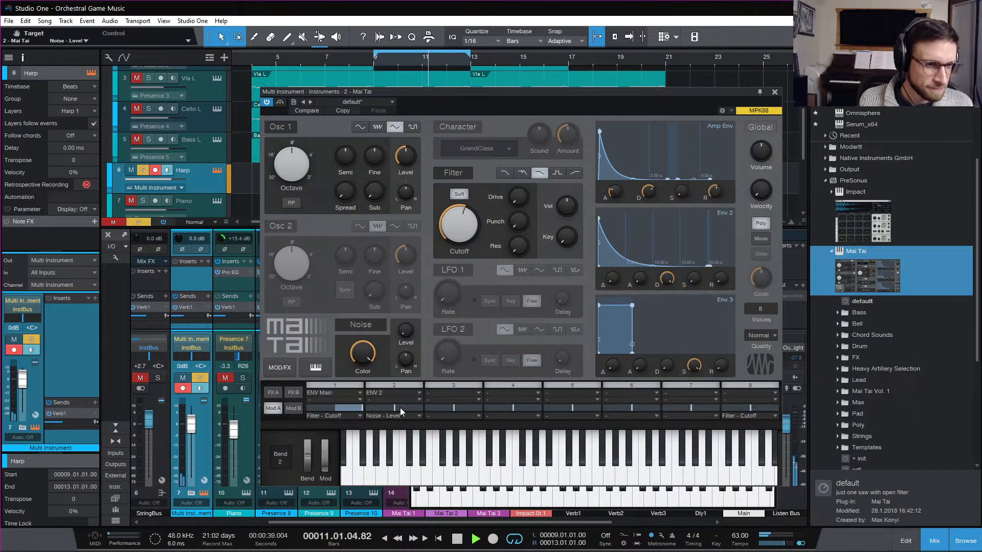
left_click_drag(397, 407, 406, 411)
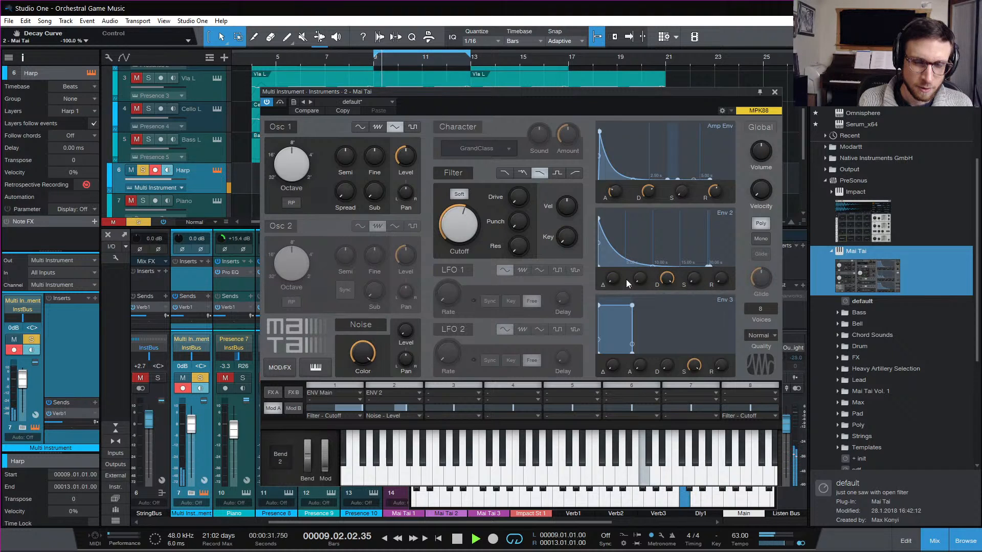
Step: Shape Mai Tai's Env 2 into a short pluck with a 24 ms attack and a shortened decay
left_click_drag(641, 264, 665, 333)
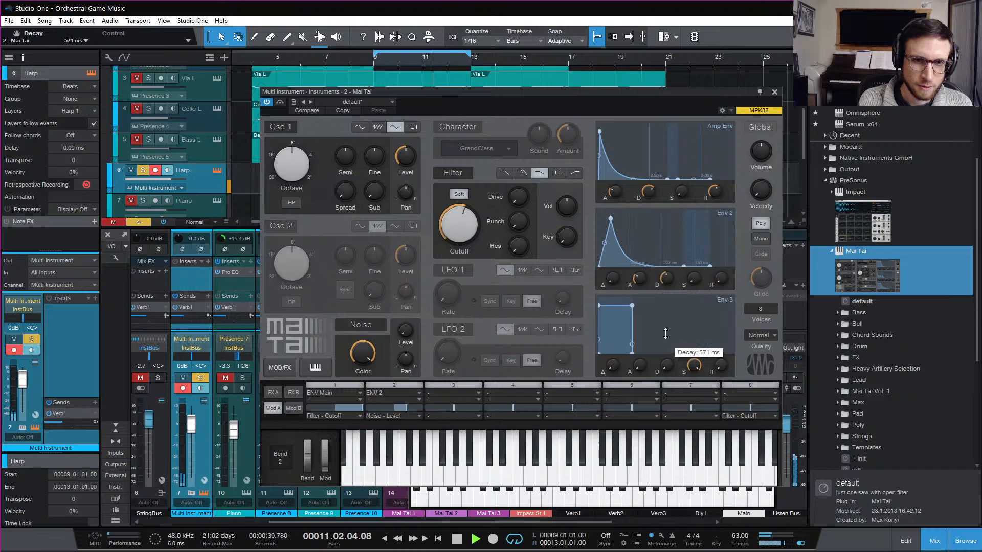
left_click_drag(607, 244, 637, 285)
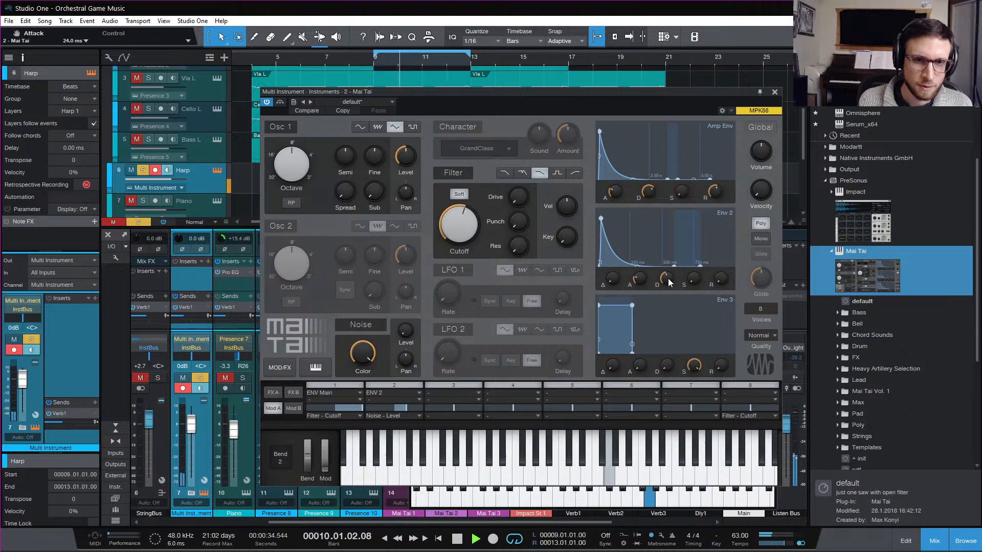
left_click_drag(666, 281, 667, 277)
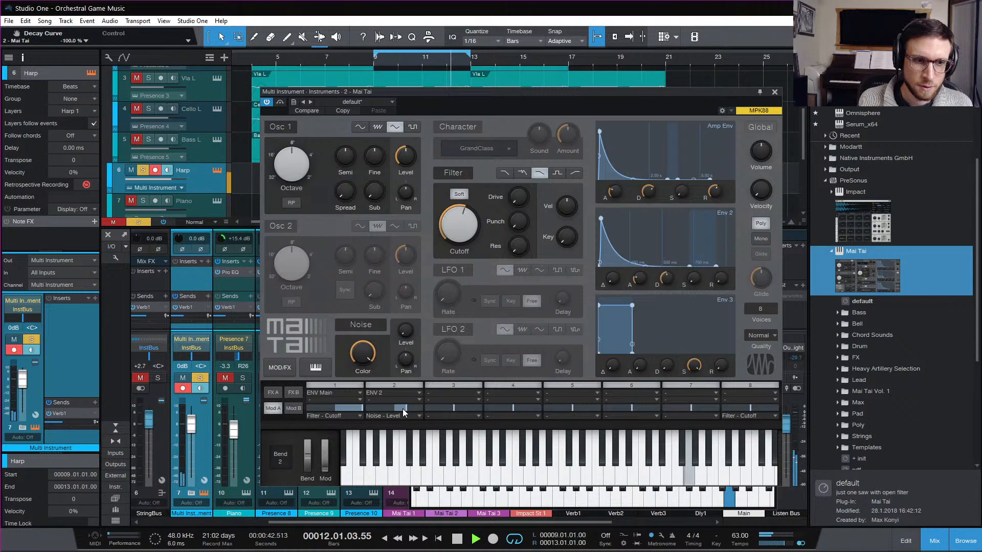
Step: Fine-tune the ENV 2 to Noise - Level modulation amount to 2.9%
scroll(403, 412, "up", 1)
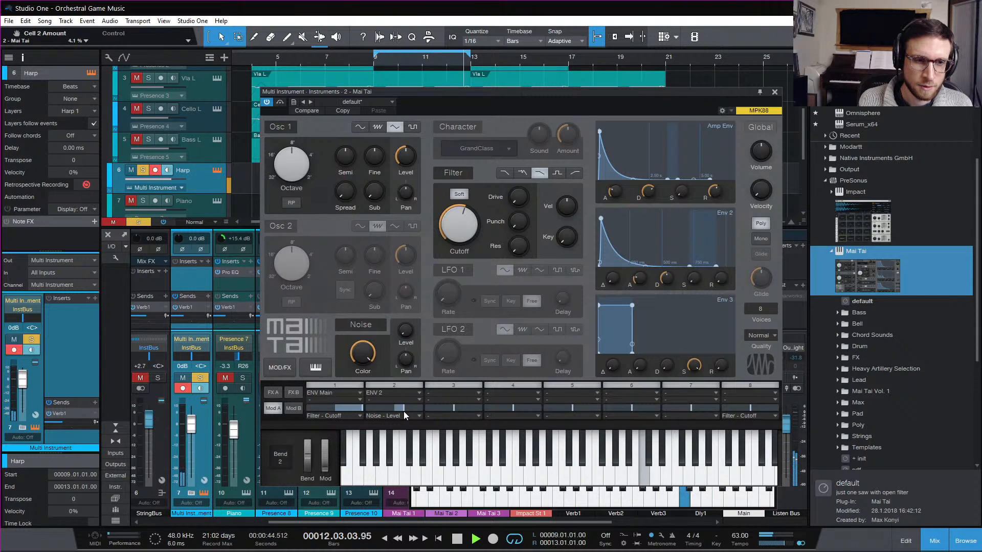
scroll(404, 412, "down", 1)
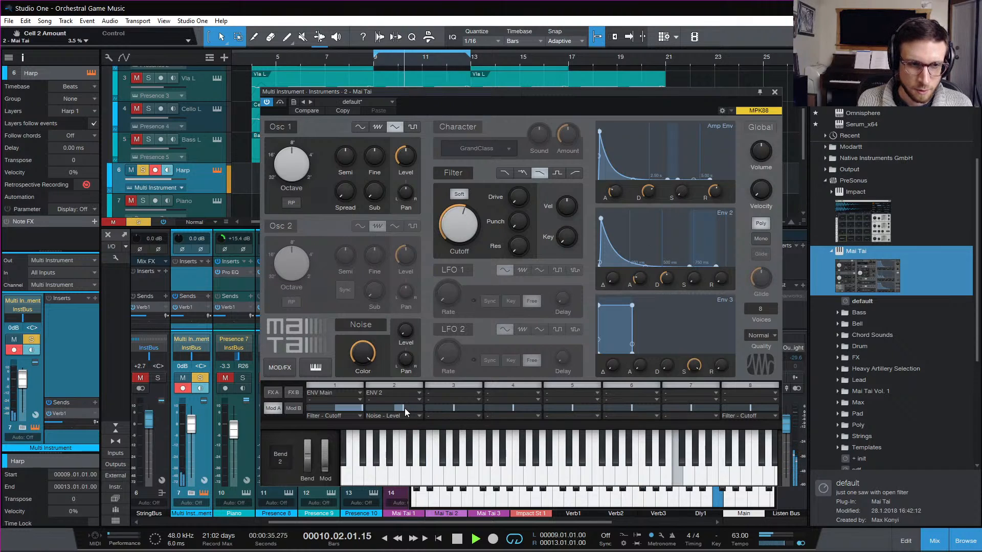
scroll(403, 408, "up", 2)
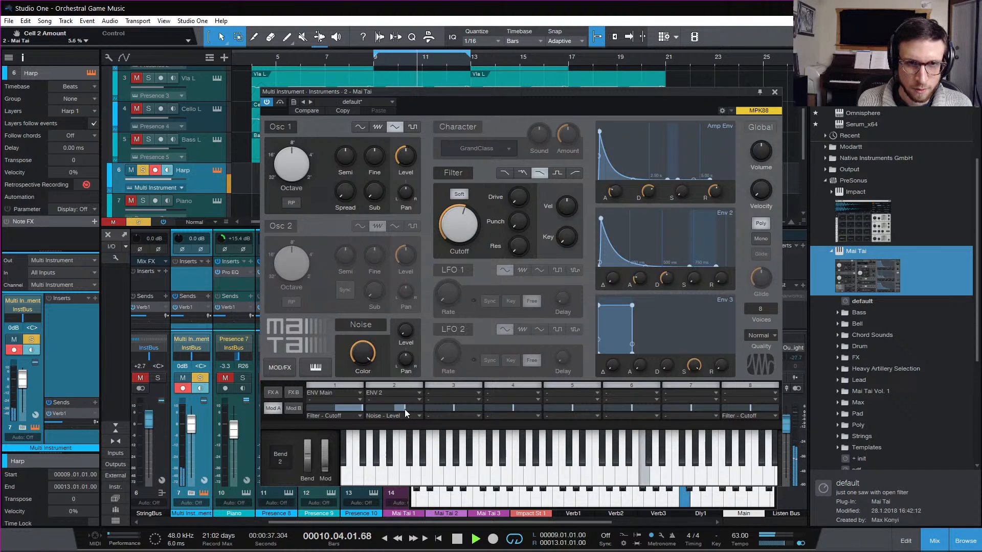
scroll(404, 410, "down", 2)
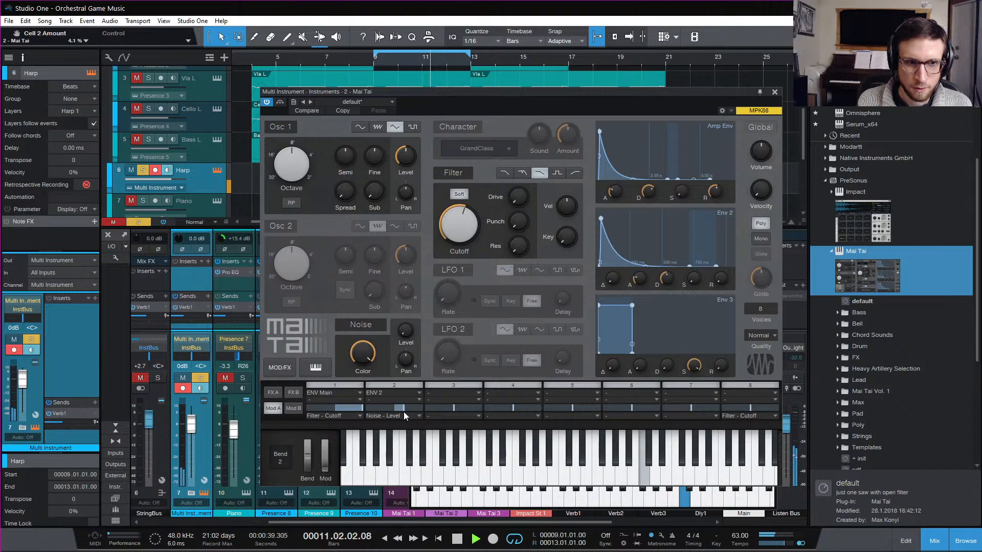
scroll(403, 412, "down", 2)
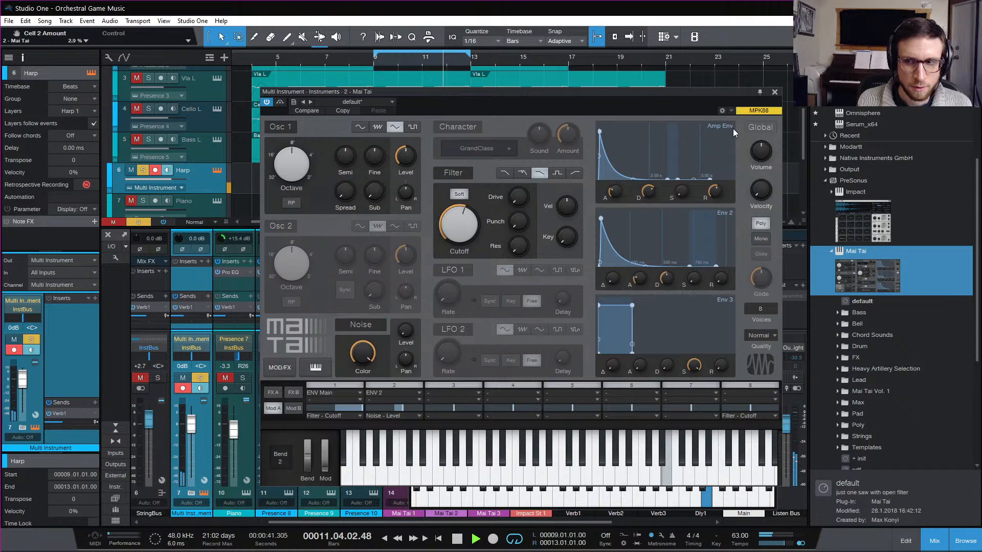
Step: Boost the high frequencies in Mai Tai's Pro EQ with a 6 dB shelf of 6.74 dB gain at 7.08 kHz, then close the EQ
left_click(775, 92)
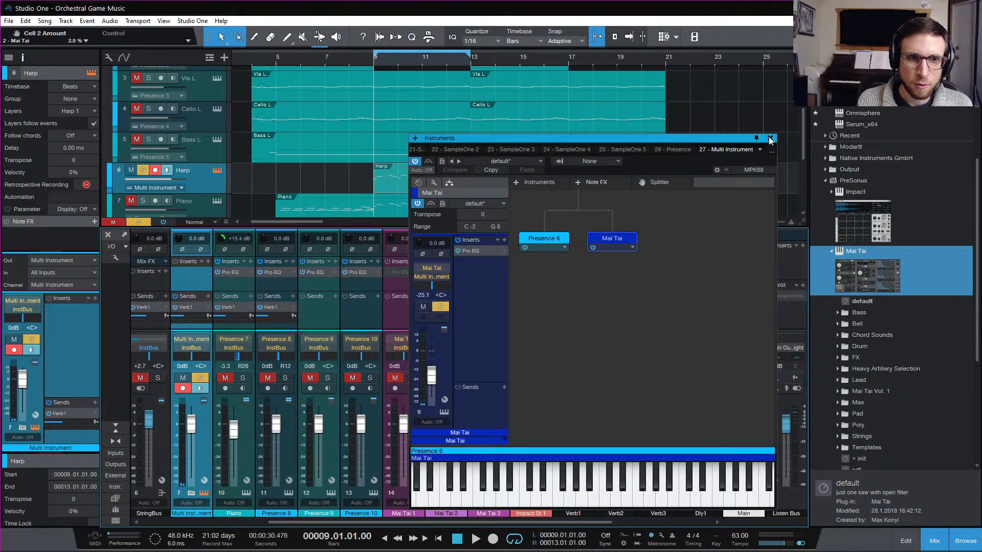
left_click(481, 250)
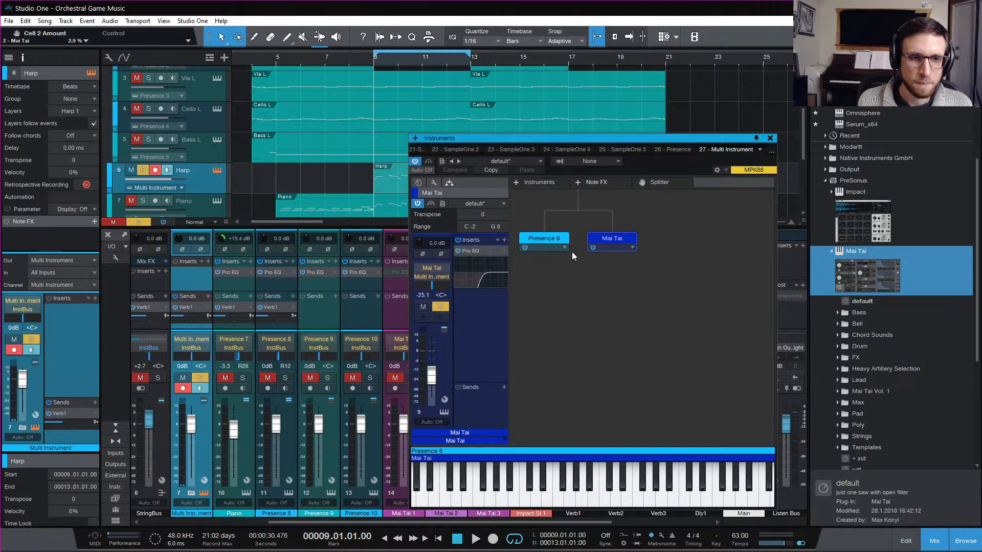
double_click(616, 237)
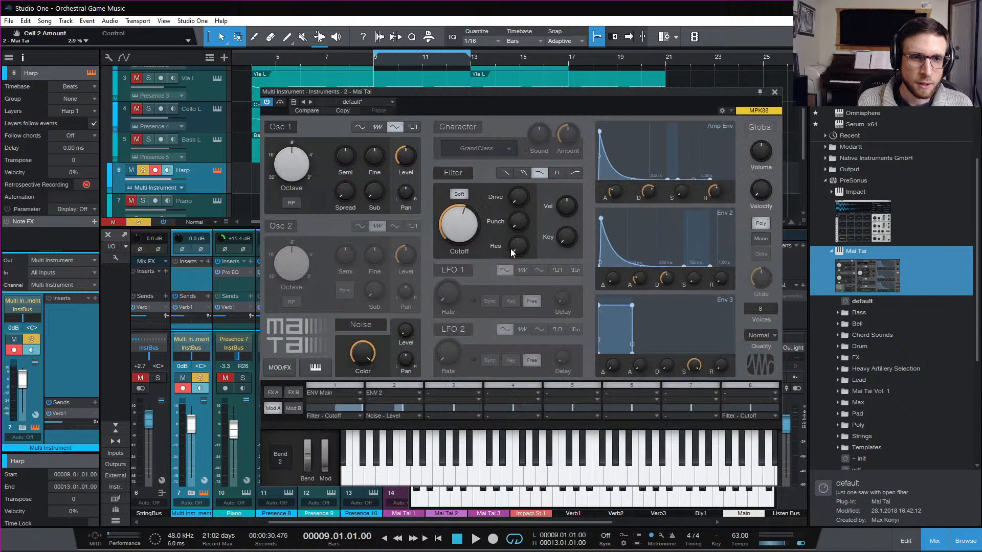
left_click(774, 93)
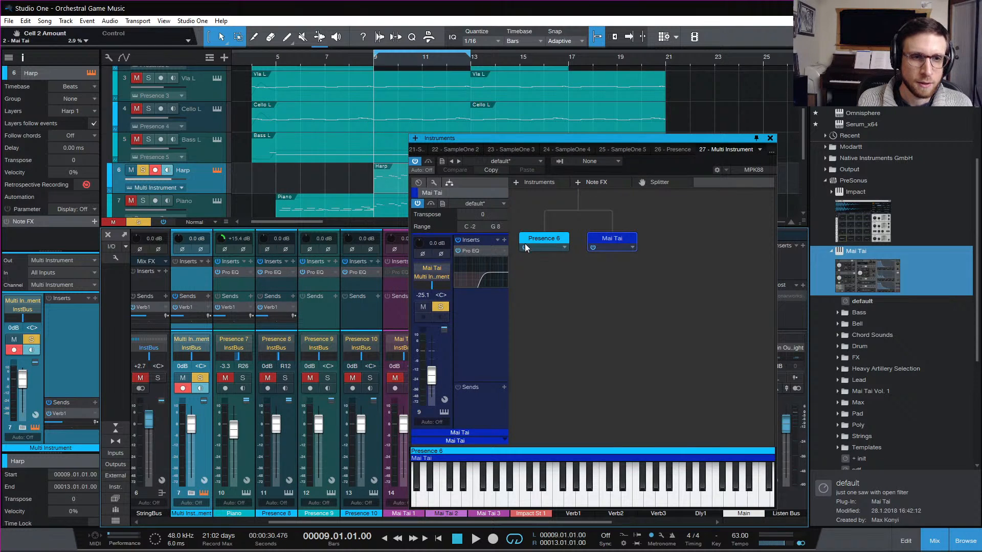
double_click(484, 250)
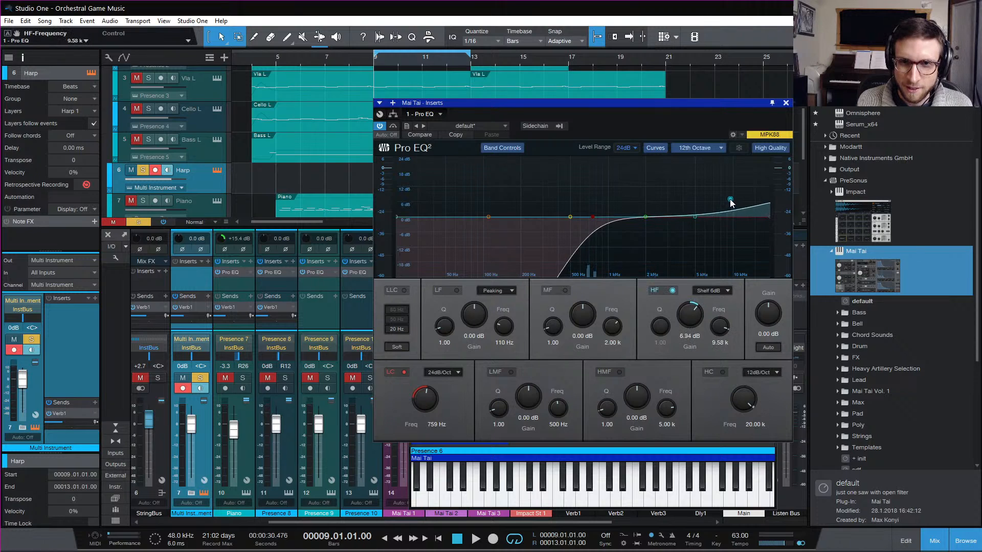
key("space")
mouse_move(714, 194)
left_mouse_down()
mouse_move(722, 195)
mouse_move(714, 203)
left_mouse_up()
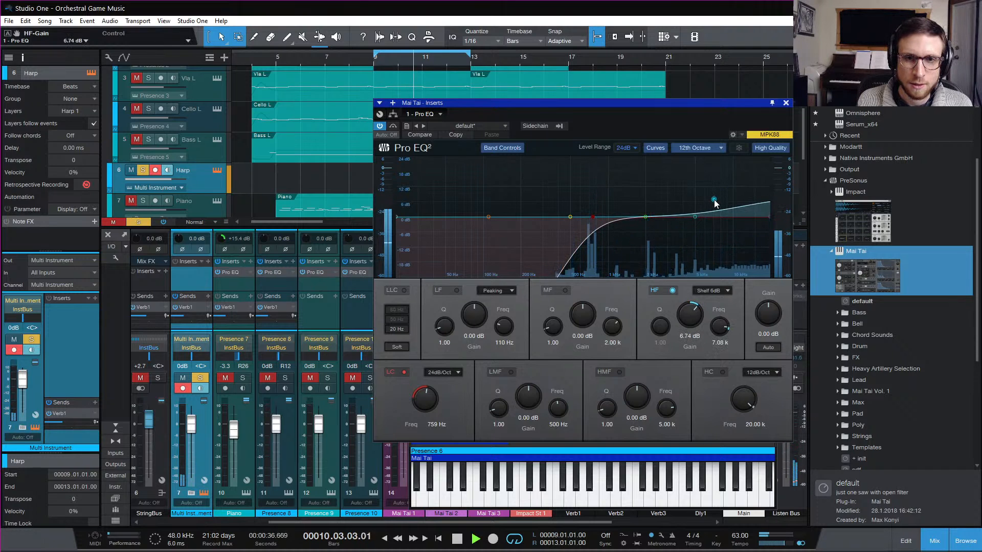
left_click(786, 102)
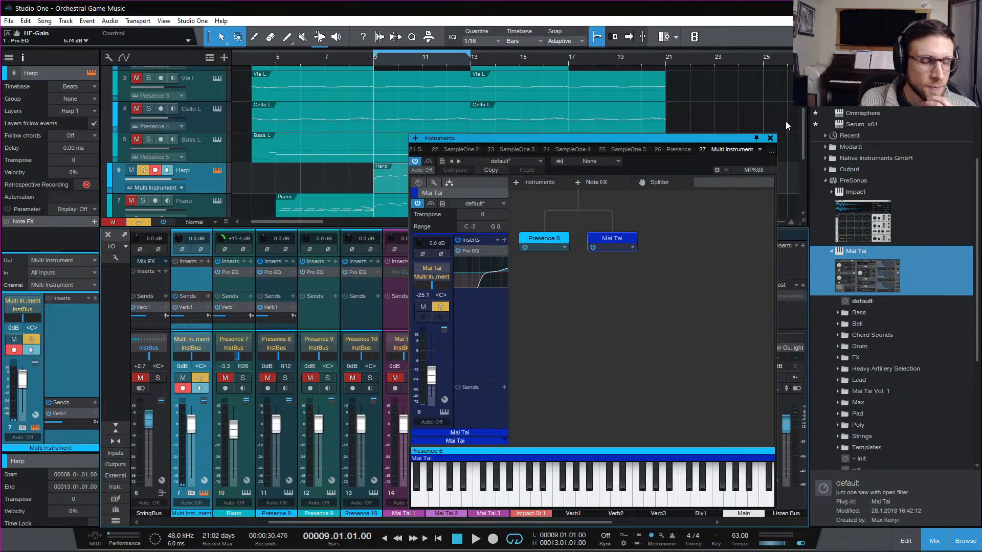
Step: Close the instrument window, clear all active solos, and play the harp with the full mix
left_click(771, 138)
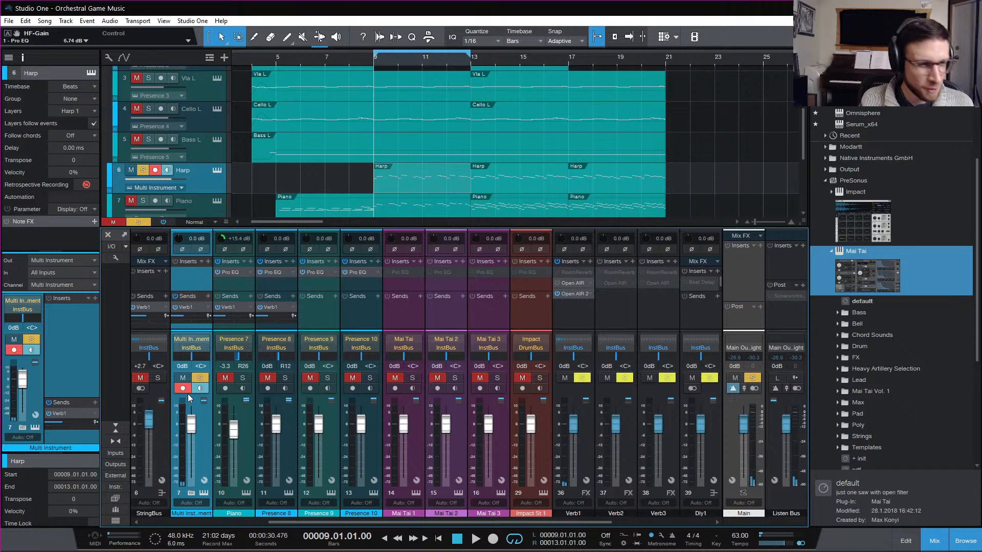
left_click(145, 223)
key("space")
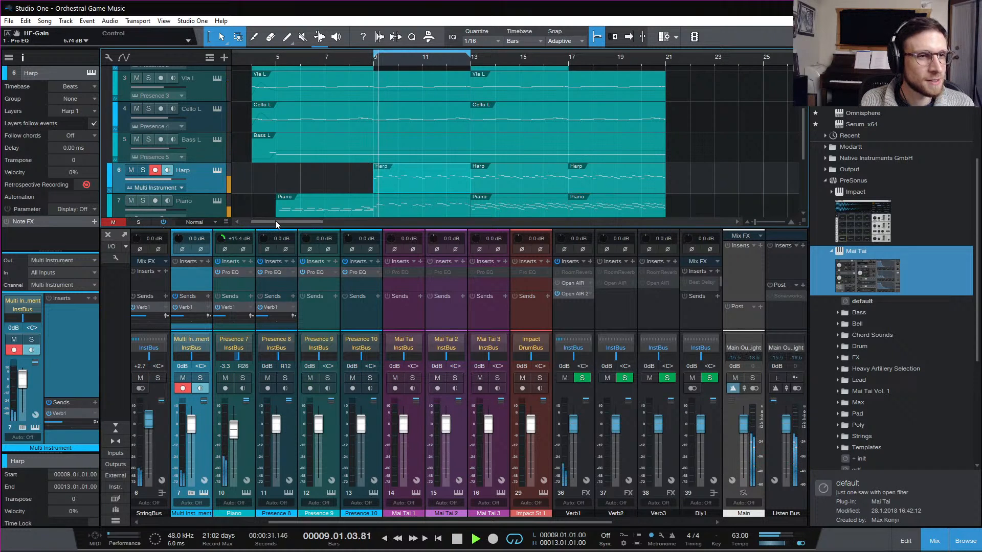
Step: Reduce Mai Tai's ENV 2 to Noise - Level modulation amount to 0.8% and close the instrument windows
left_click(204, 493)
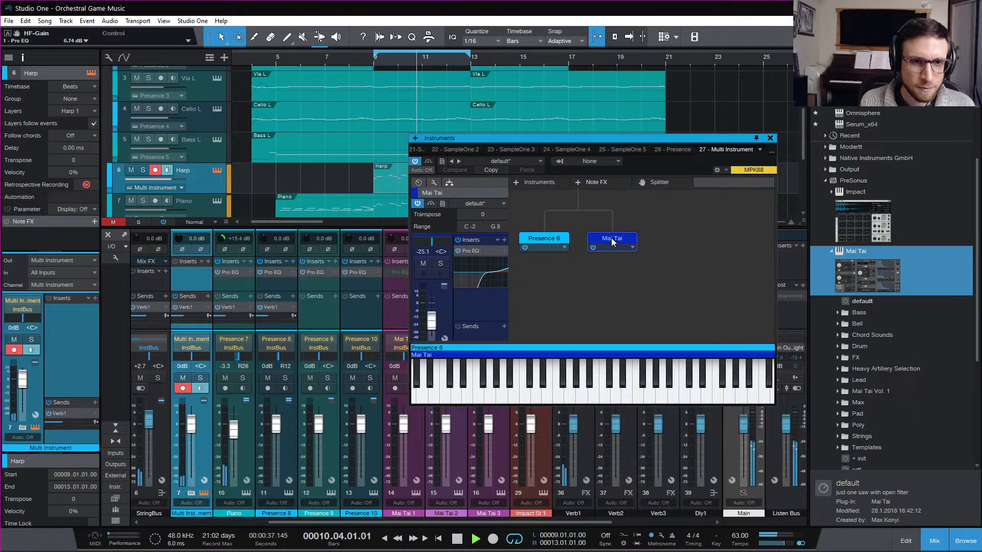
double_click(612, 242)
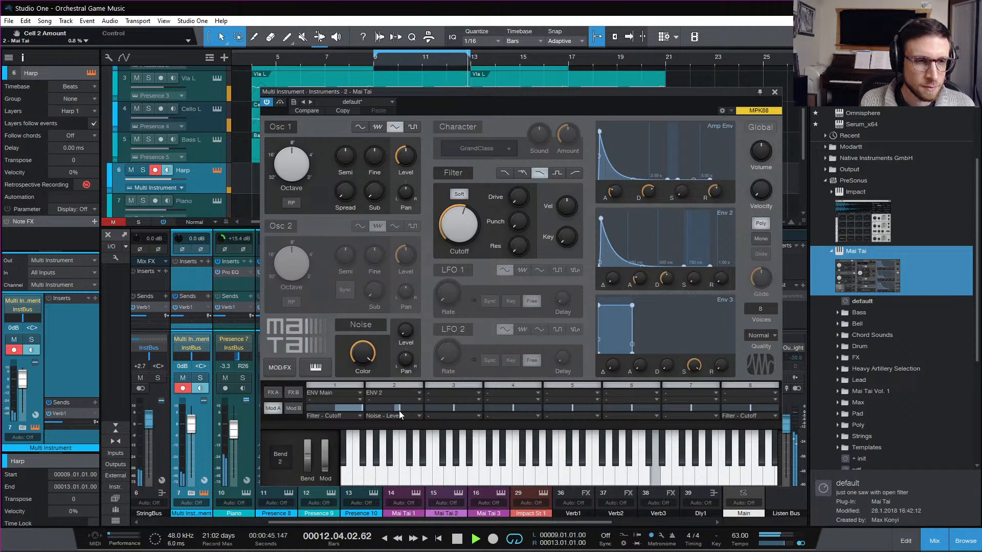
left_click(775, 92)
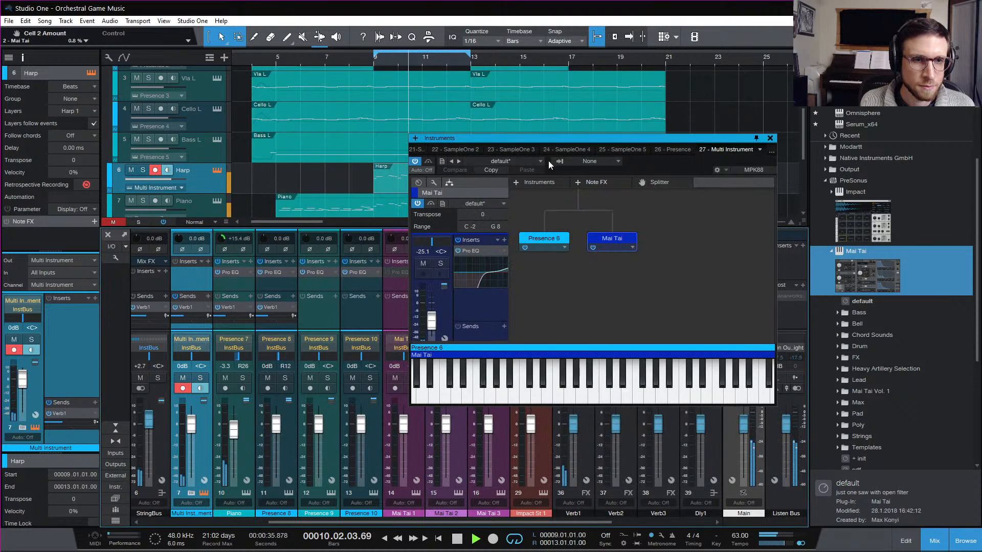
left_click(771, 138)
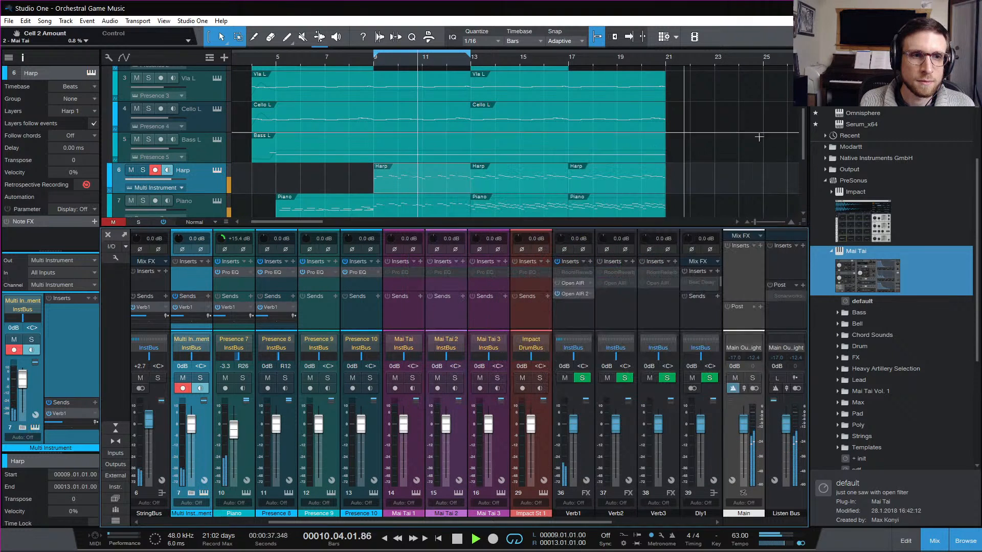
Step: Open the Harp part at bar 9 in the note editor and examine its notes and velocities during playback
double_click(434, 183)
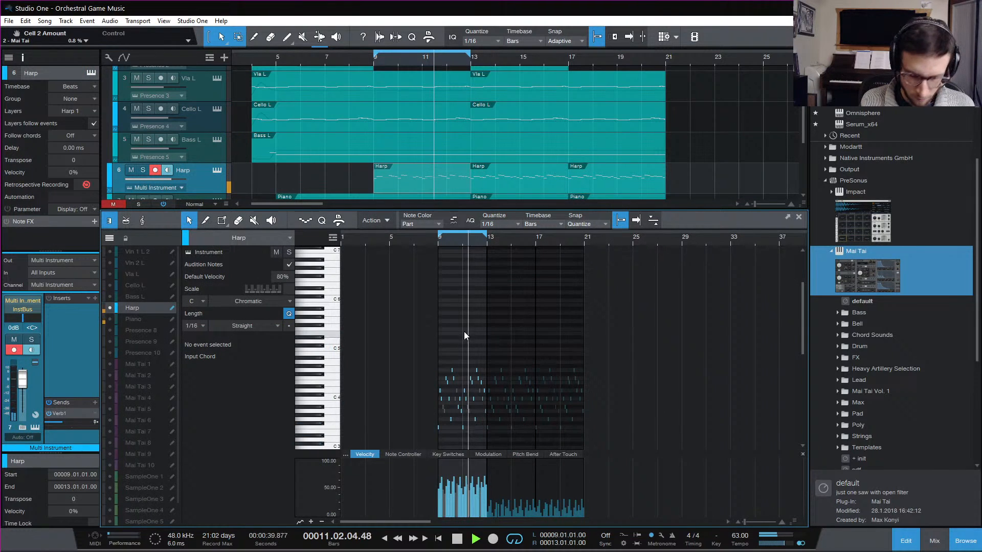
scroll(465, 332, "up", 4)
scroll(457, 358, "left", 3)
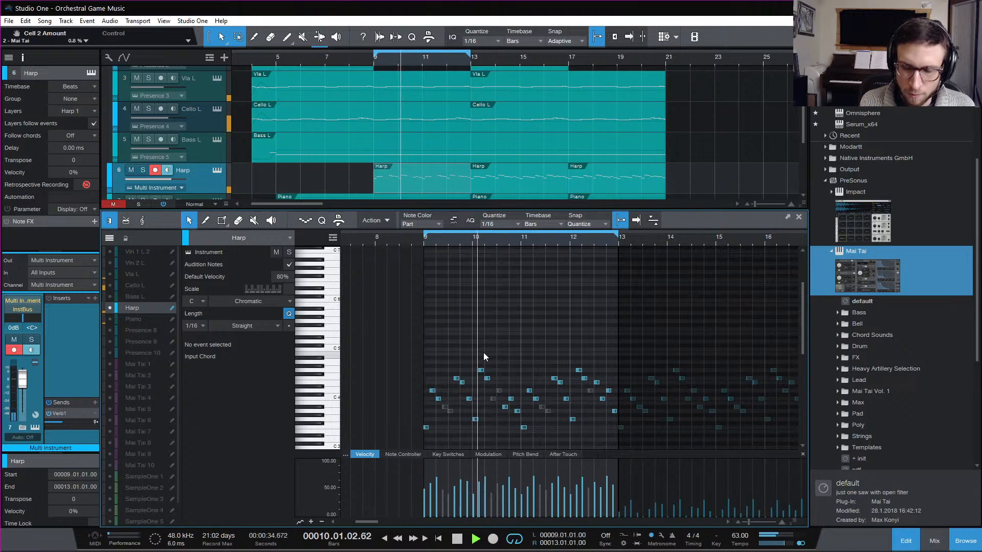
scroll(307, 174, "down", 1)
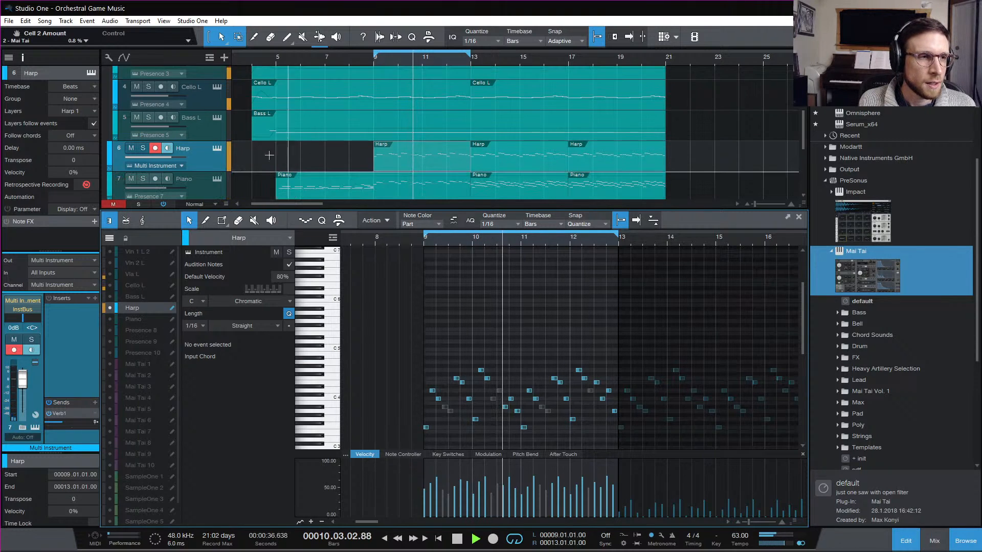
Step: Reopen Mai Tai from the Harp track, set the ENV 2 to Noise - Level amount to 1.6%, and close its windows
left_click(215, 149)
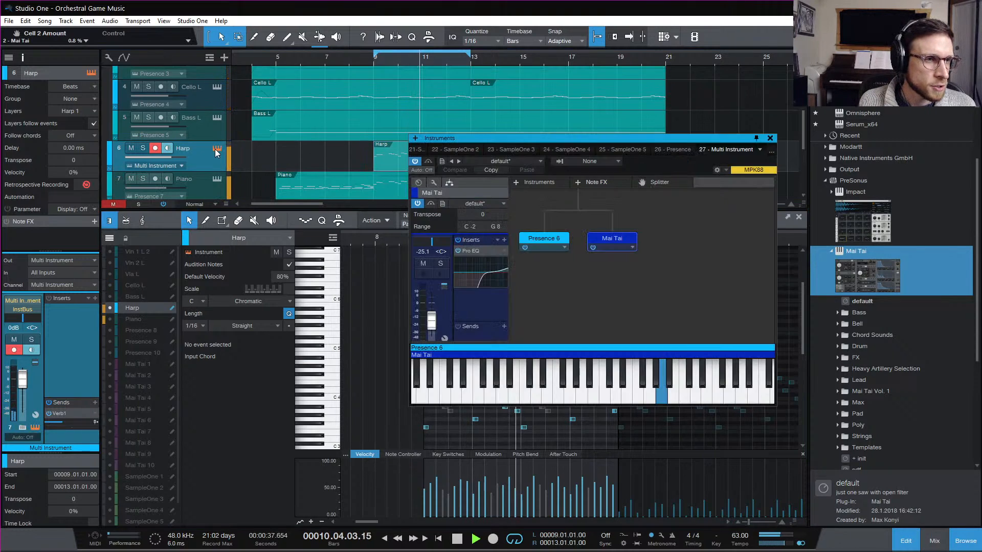
double_click(609, 237)
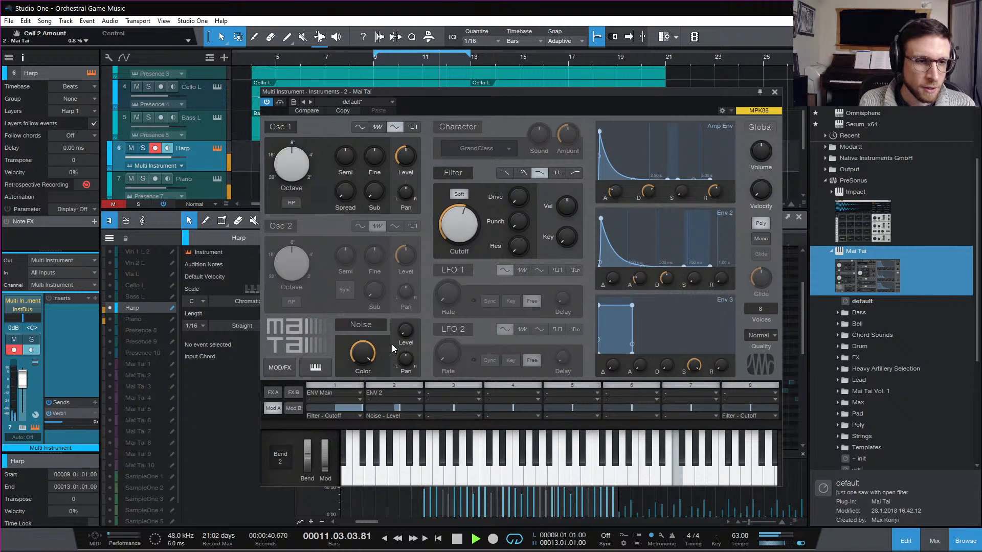
left_click_drag(397, 407, 401, 409)
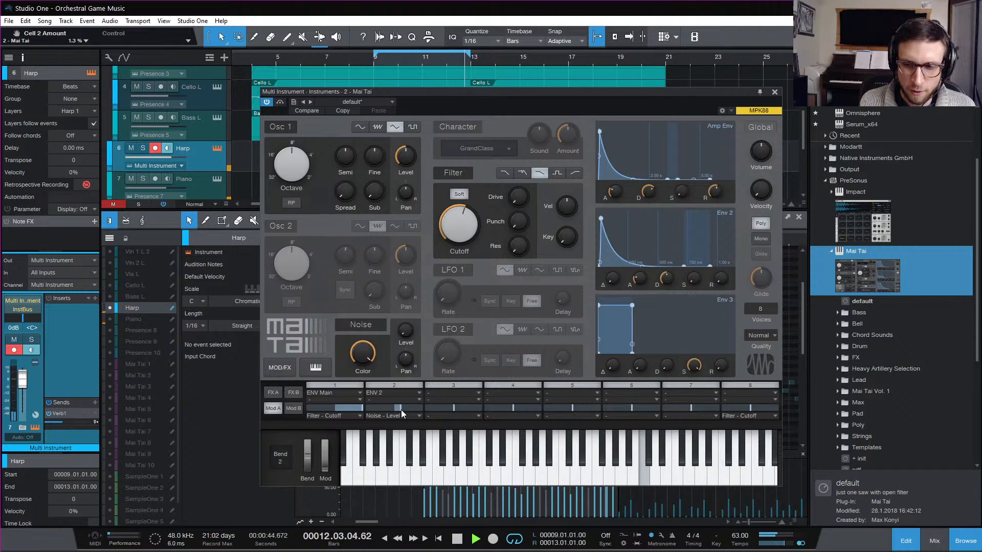
left_click_drag(401, 409, 401, 412)
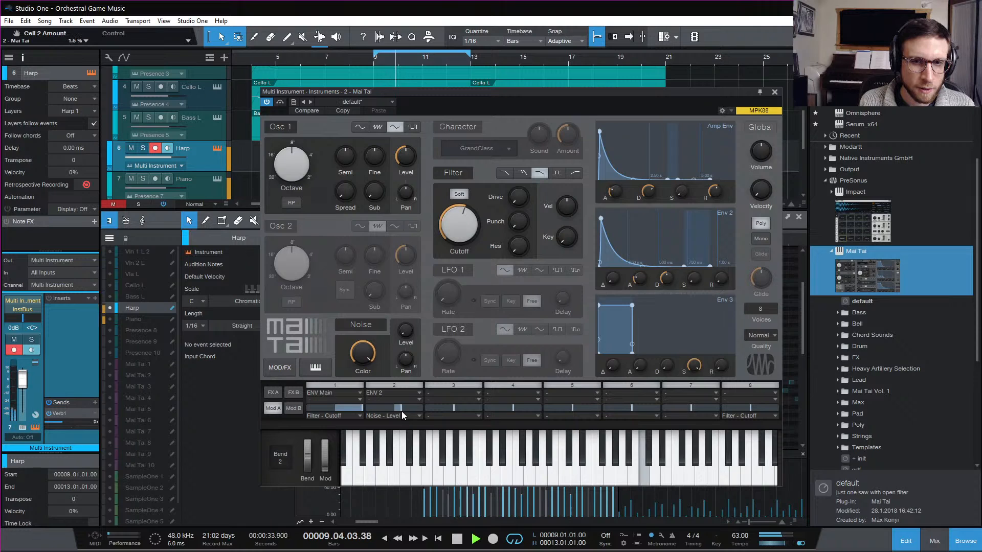
left_click(775, 92)
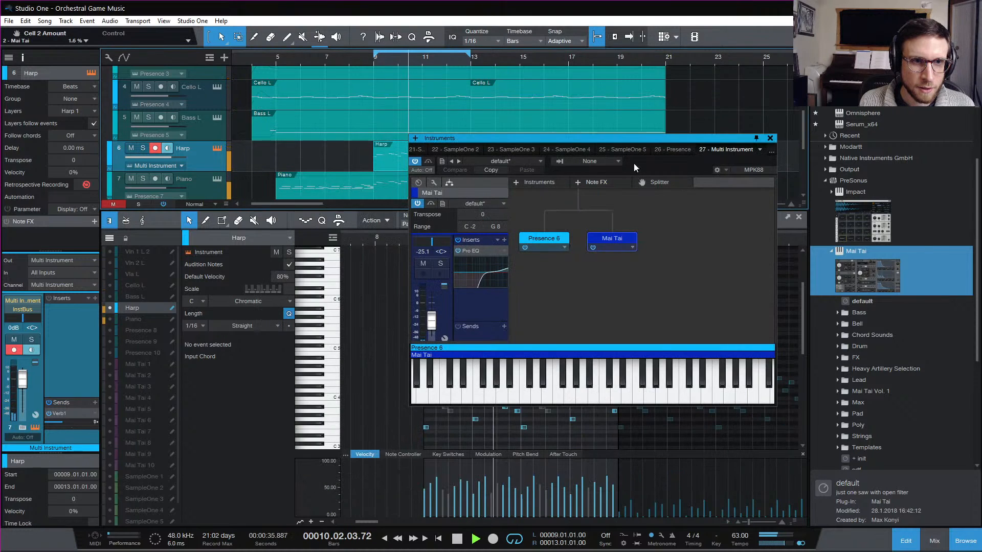
left_click(769, 138)
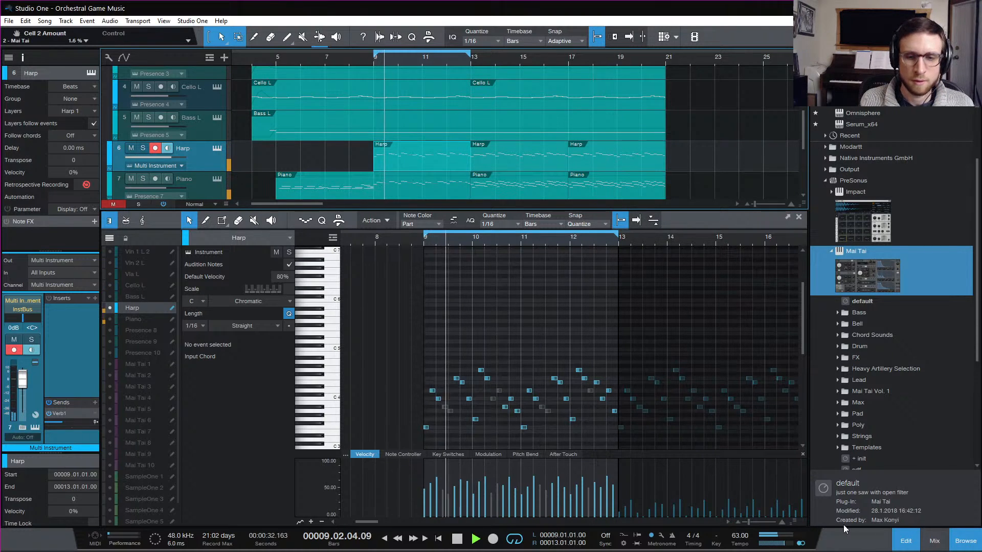
Step: Close the note editor and play the arrangement from bar 5
left_click(910, 542)
key("space")
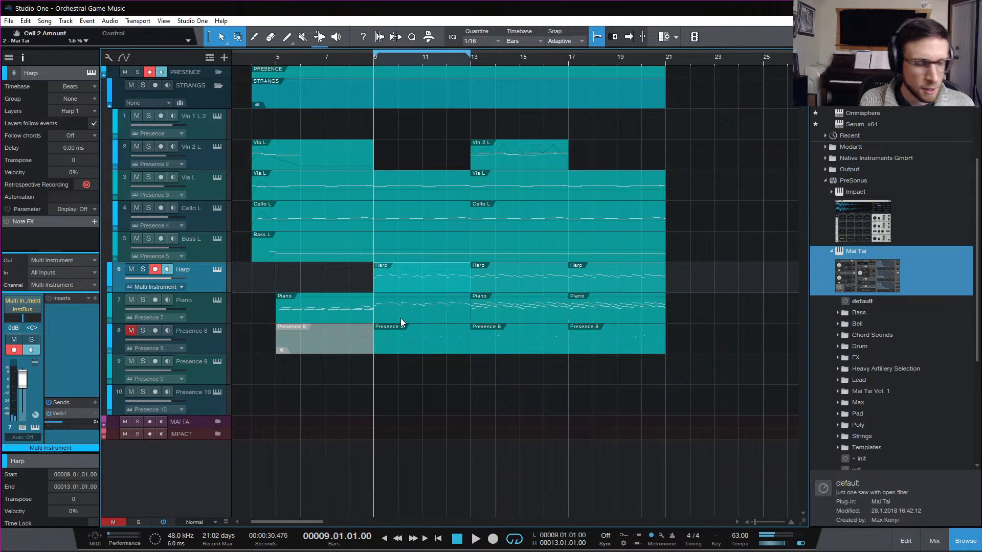
left_click(274, 62)
key("space")
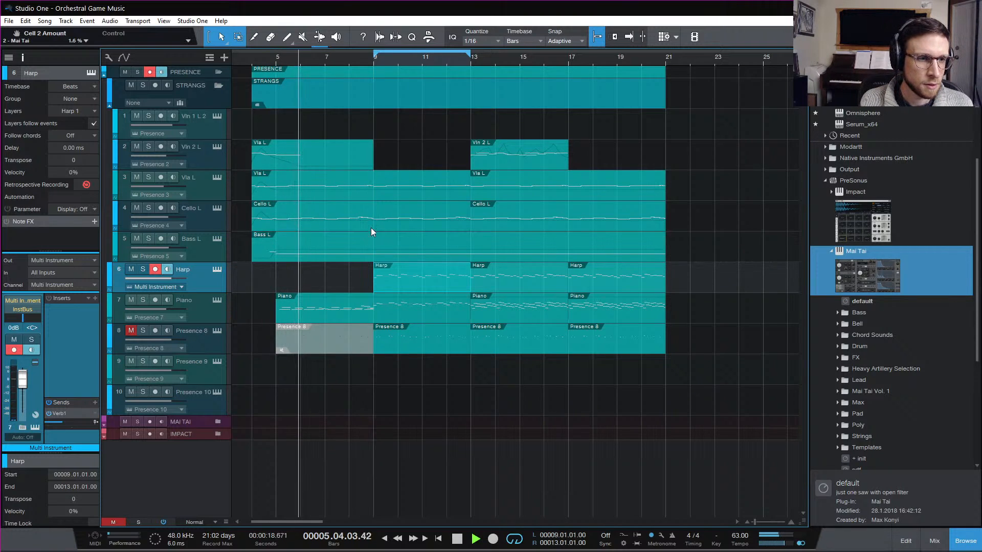
Step: Open the first Piano part in the note editor and examine its notes leading into bar 9 during playback
double_click(350, 312)
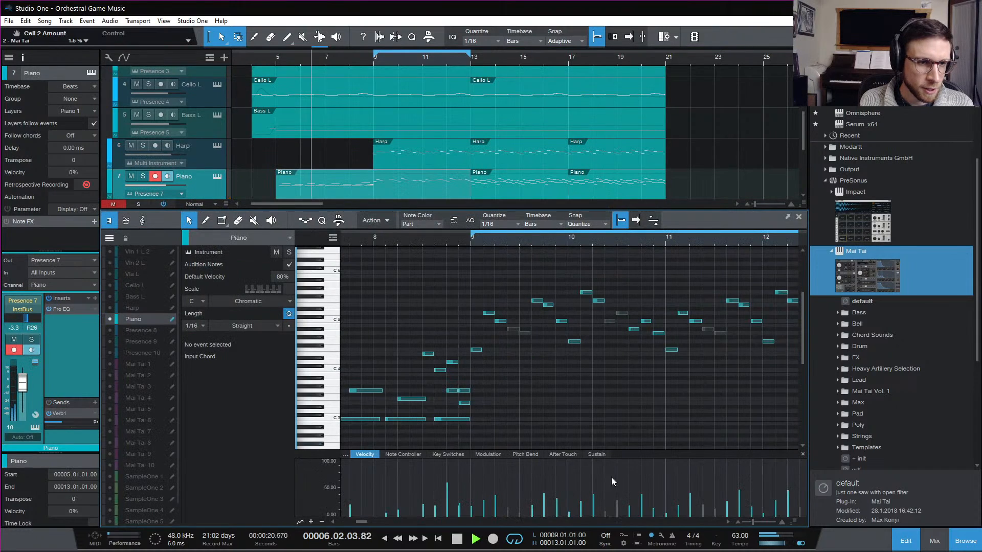
scroll(493, 407, "left", 4)
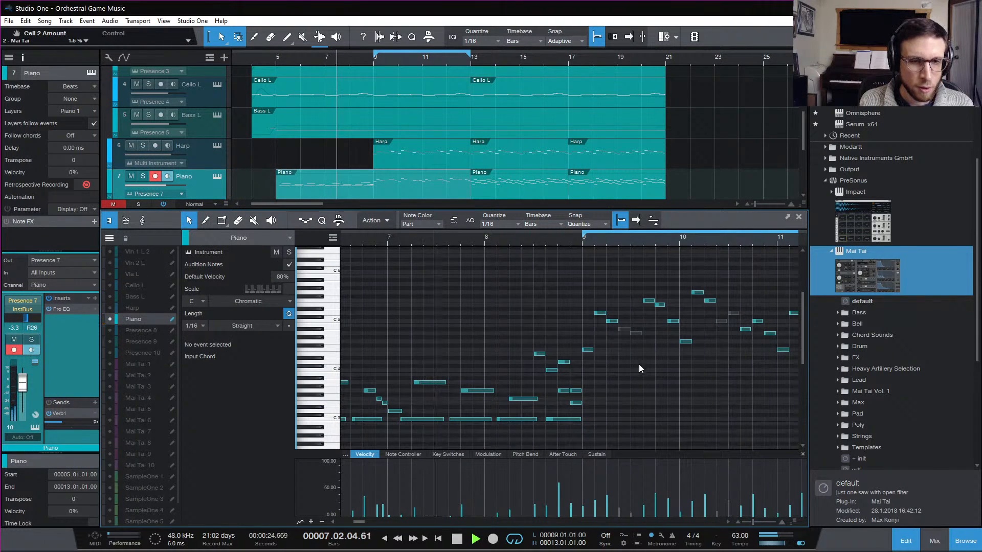
scroll(698, 369, "right", 5)
scroll(639, 390, "left", 5)
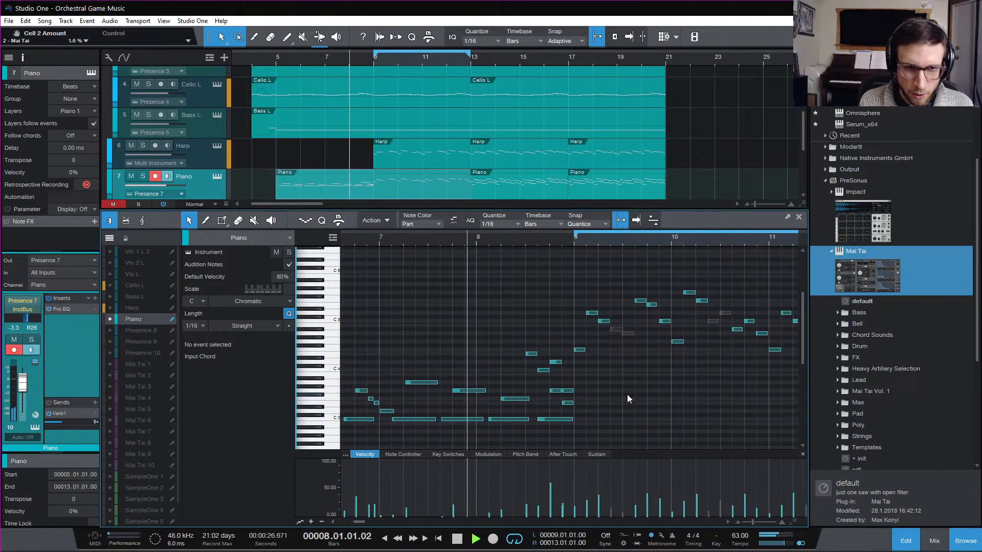
Step: Replay the Piano passage leading into bar 9 from bar 8, and stop playback
scroll(627, 396, "left", 2)
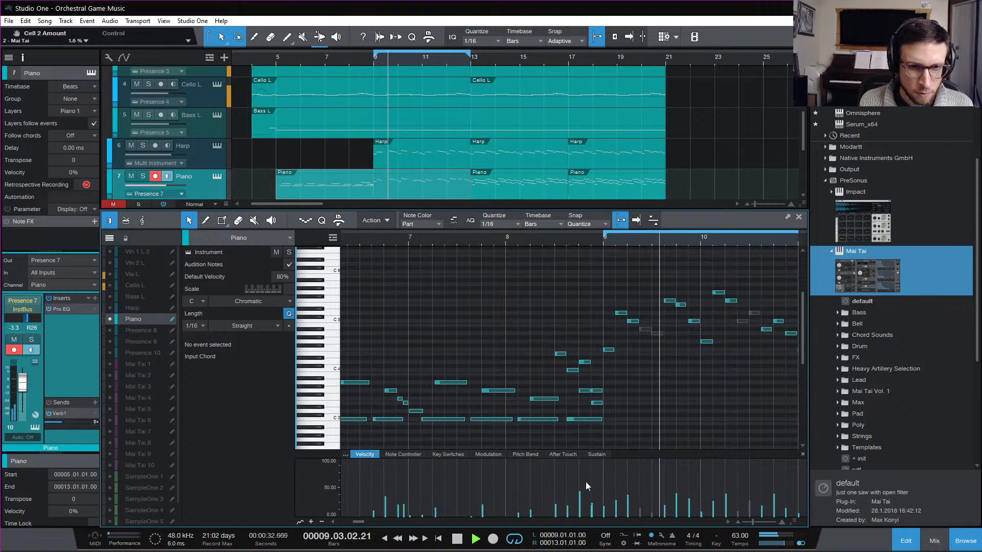
left_click(544, 241)
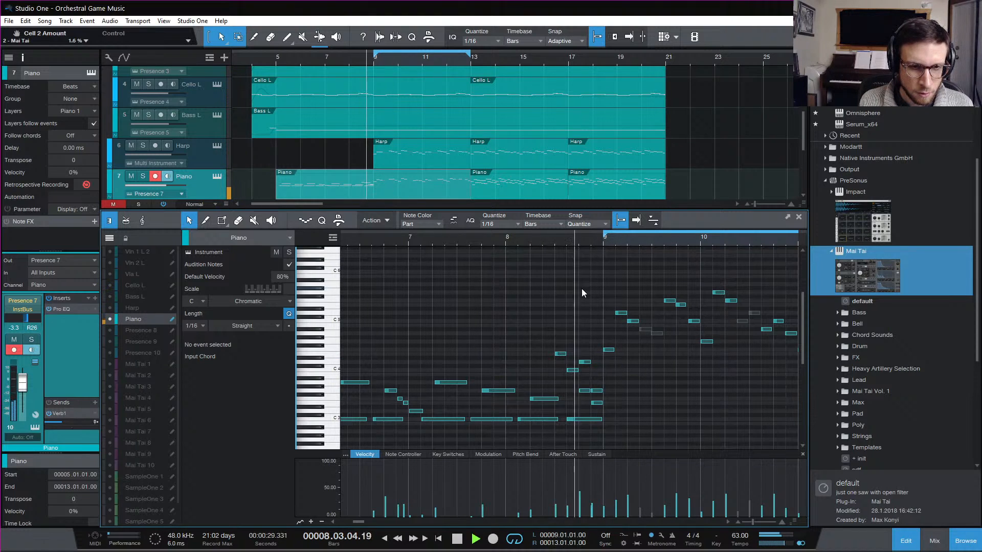
key("space")
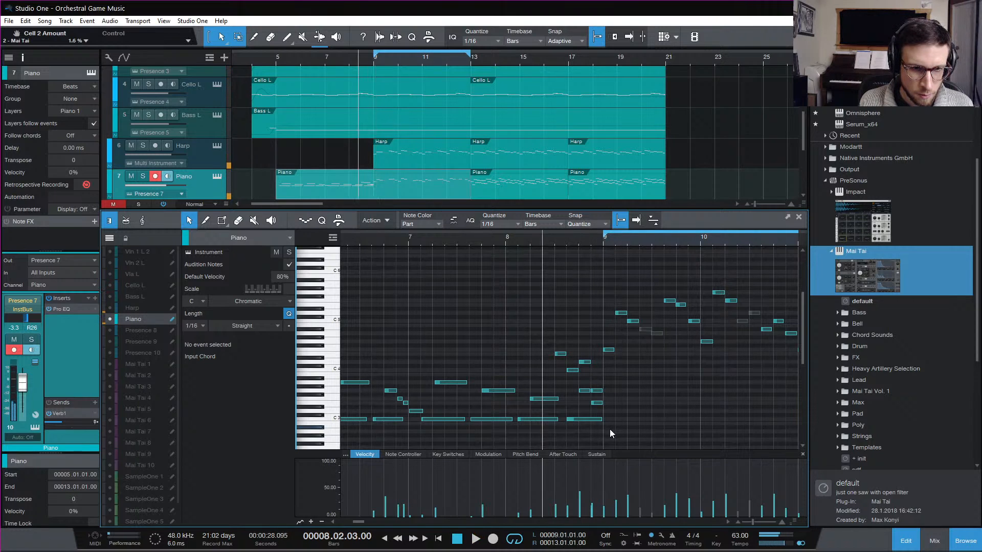
Step: Duplicate the low accompaniment notes of the Piano part from bars 5–8 into bars 9–12, leaving out the higher melody notes
scroll(456, 398, "left", 3)
left_click_drag(404, 354, 808, 434)
scroll(676, 360, "right", 3)
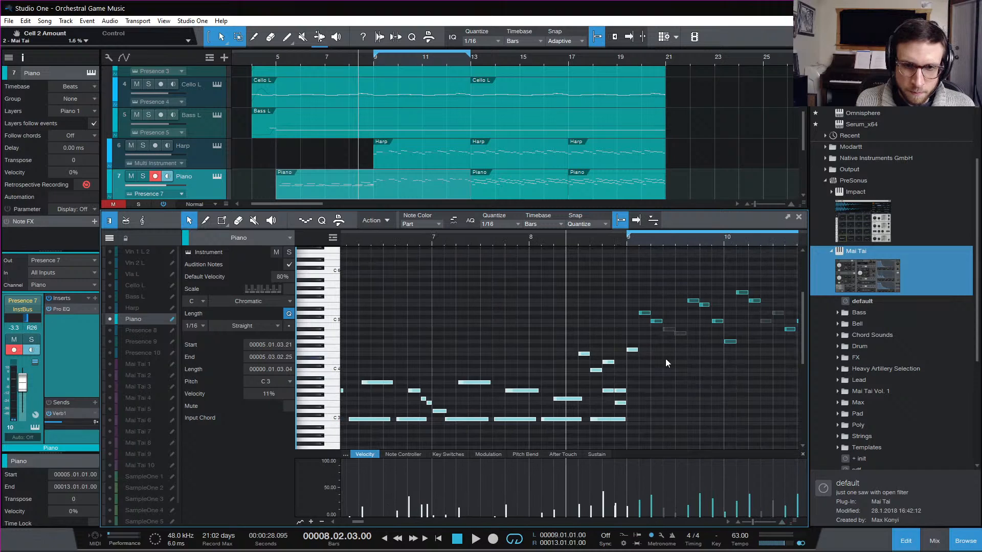
left_click_drag(621, 379, 621, 380)
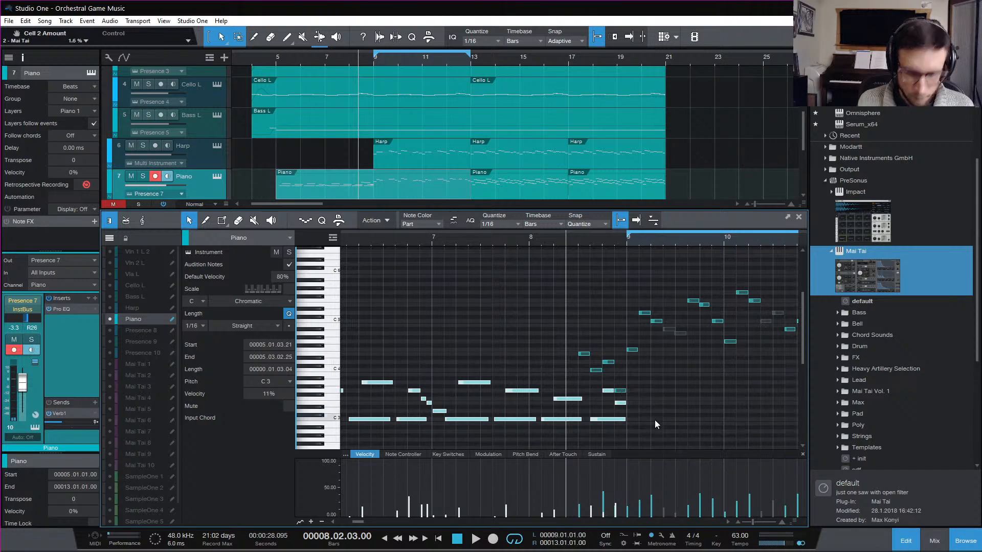
key("d")
Step: Play from bar 9, lower the duplicated low notes' velocities with the first at 2%, and close the note editor
left_click(627, 244)
key("space")
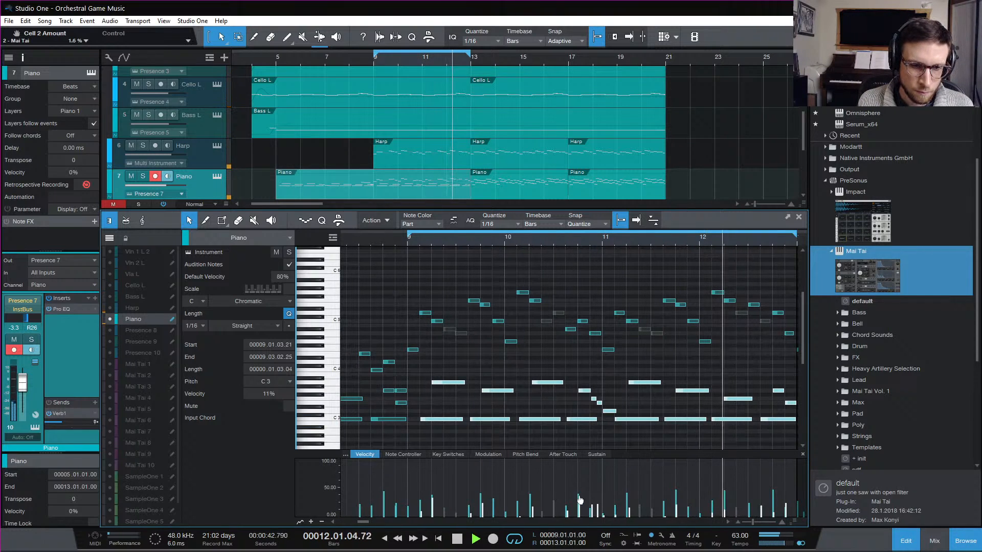
left_click_drag(581, 507, 581, 511)
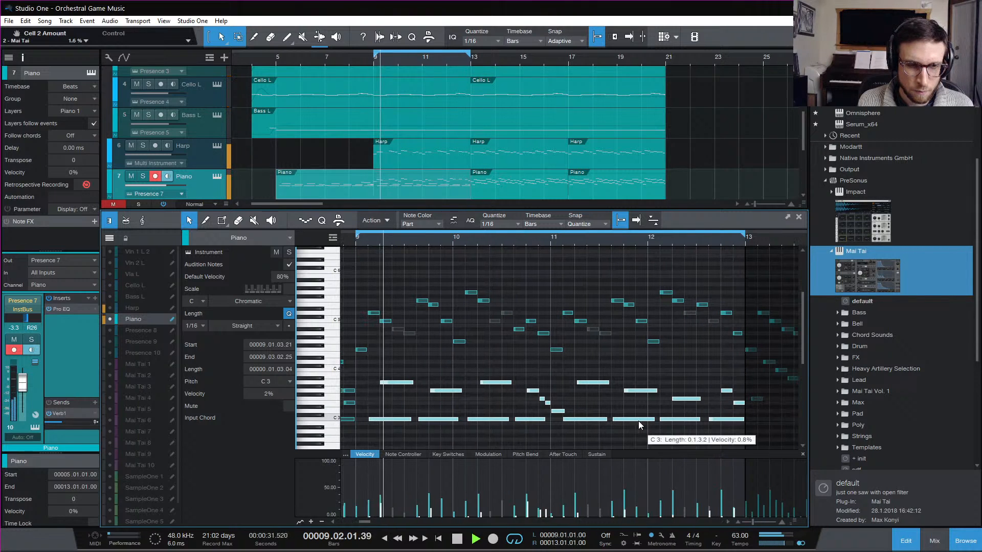
left_click(907, 541)
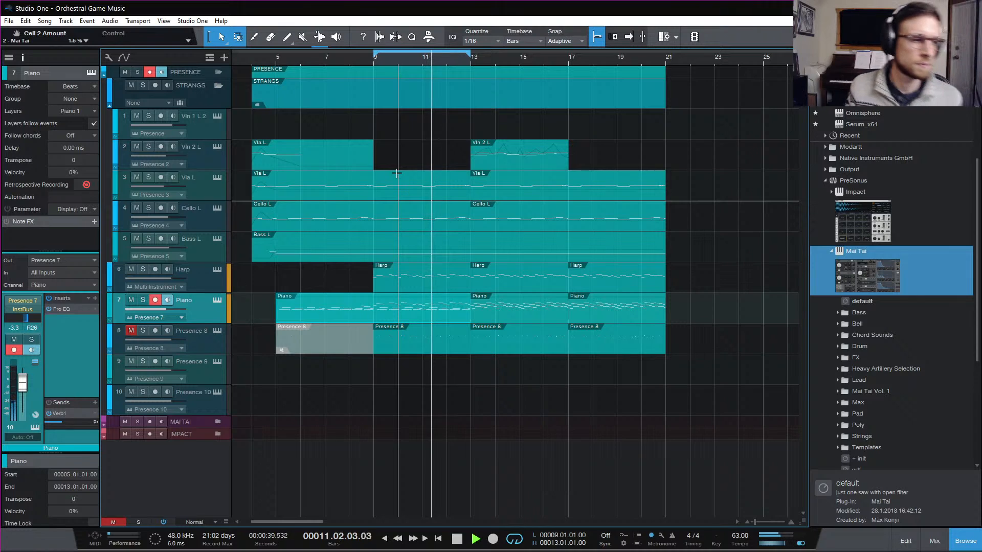
Step: Show the mixer and raise the harp Multi Instrument channel's Verb1 send level to -12.5 dB during playback
left_click(935, 541)
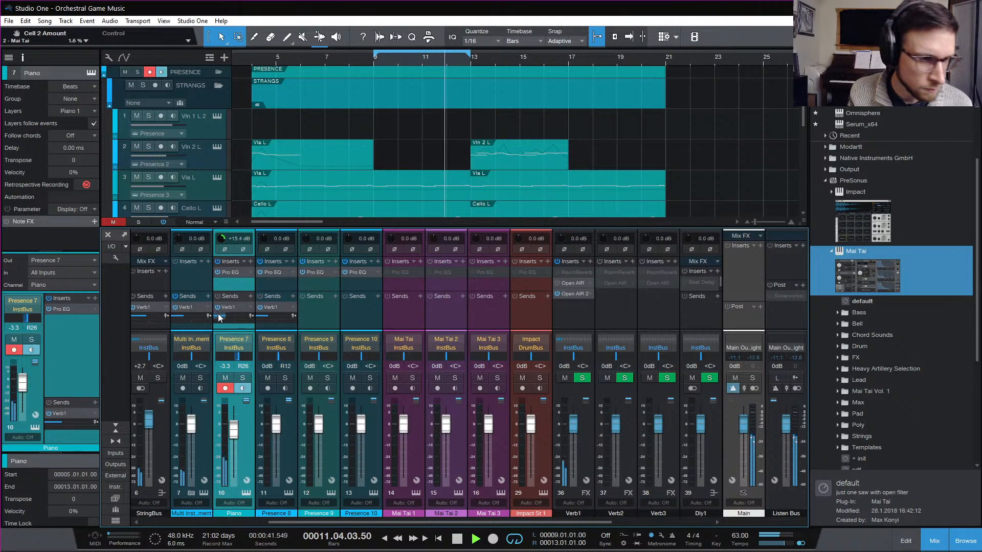
mouse_move(185, 316)
scroll(185, 315, "up", 3)
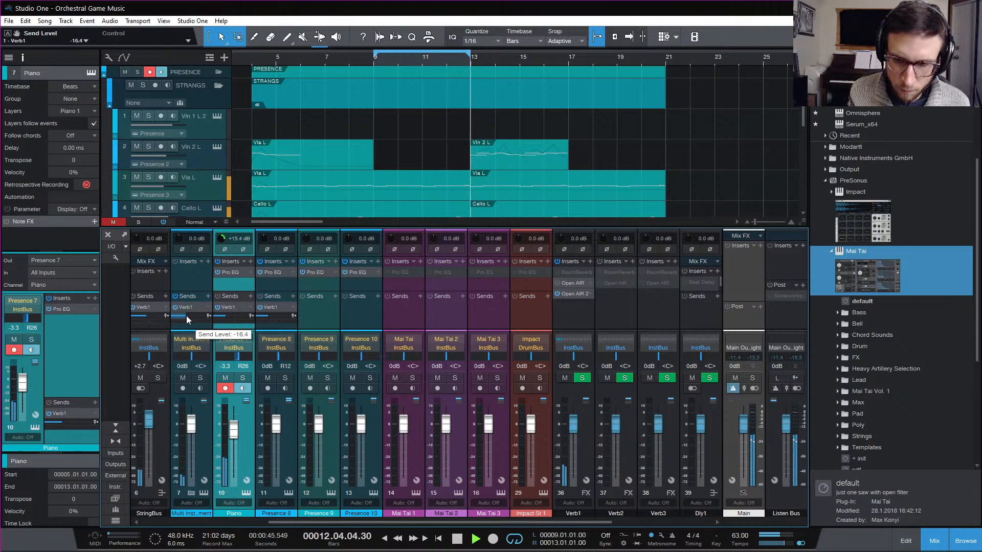
scroll(186, 315, "up", 3)
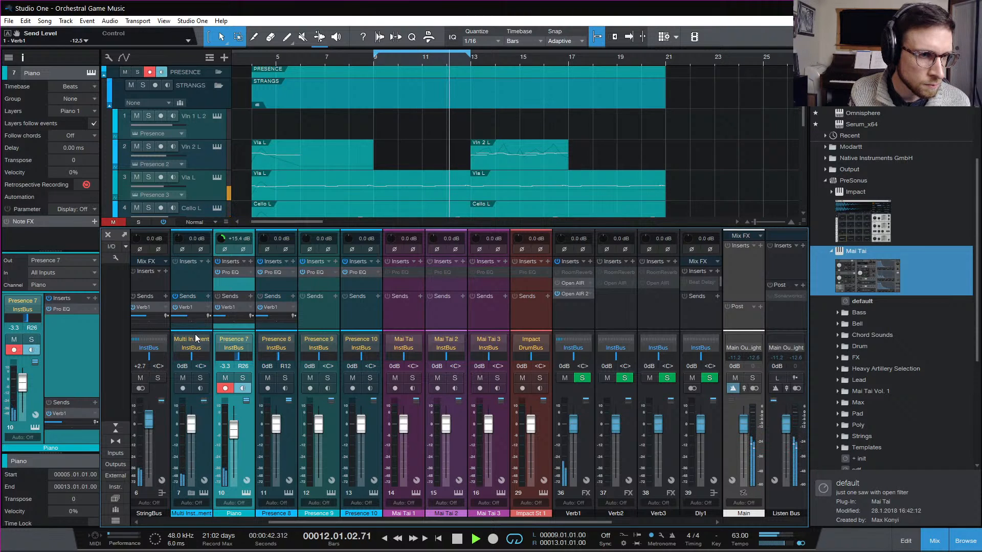
Step: Open Mai Tai inside the harp Multi Instrument, set its global Velocity to 100%, and close the synth window
left_click(203, 493)
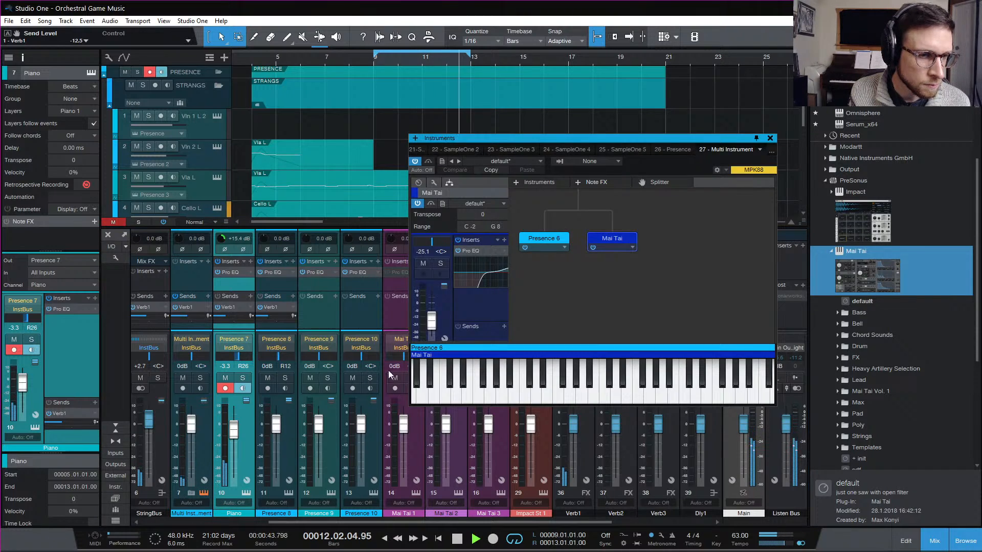
double_click(602, 236)
left_click_drag(761, 191, 771, 110)
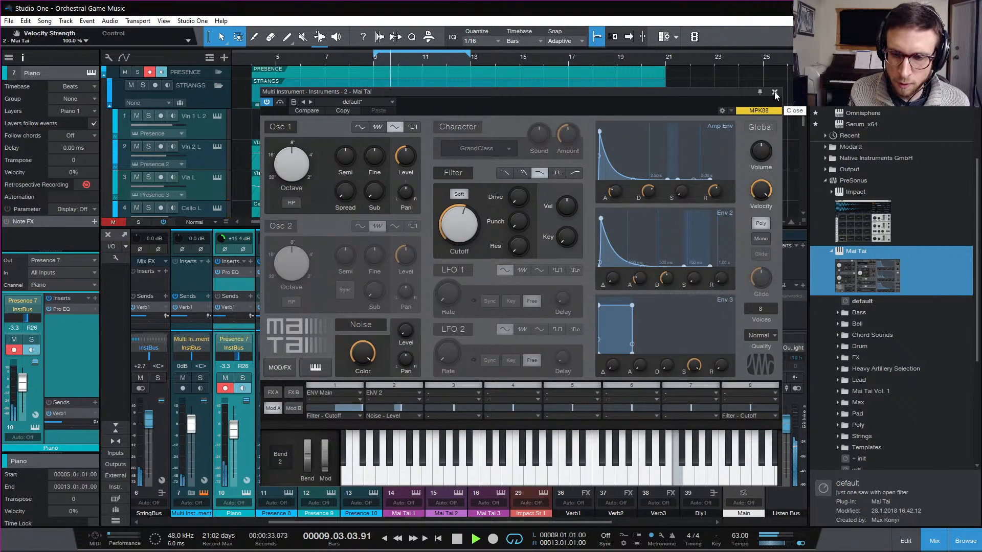
left_click(775, 94)
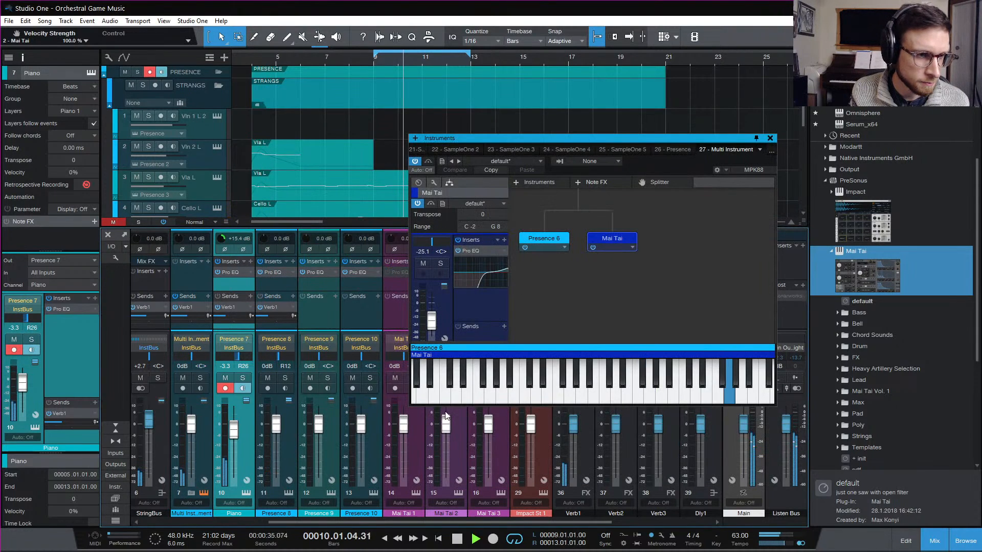
Step: Set the Mai Tai layer's channel volume to -18.0 dB and its pan to L26, and close the Multi Instrument window
left_click(545, 240)
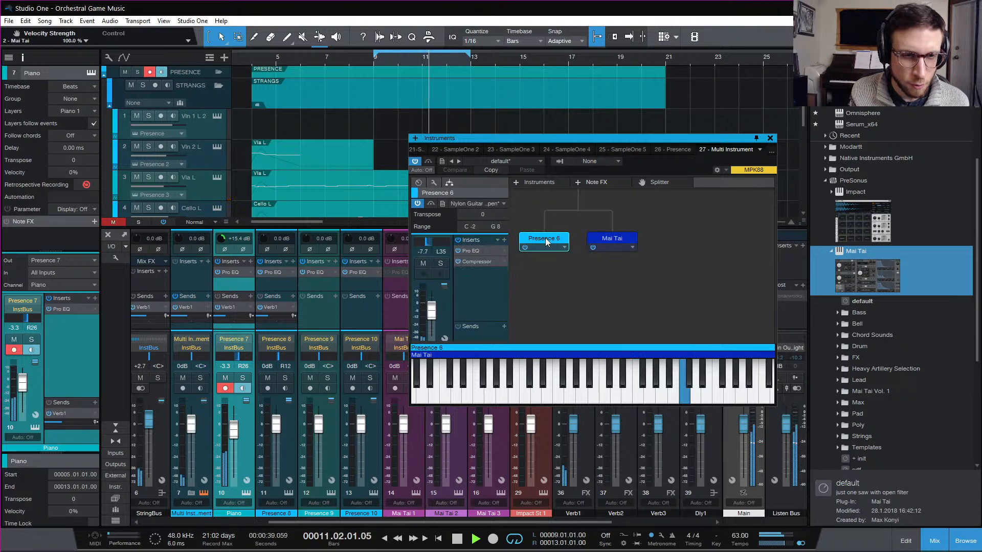
left_click(622, 242)
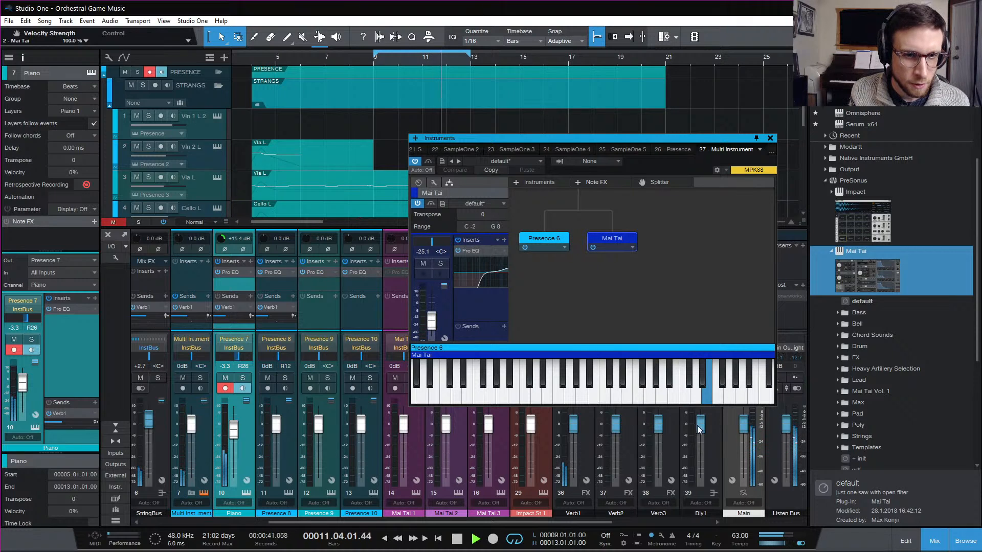
left_click_drag(715, 407, 706, 494)
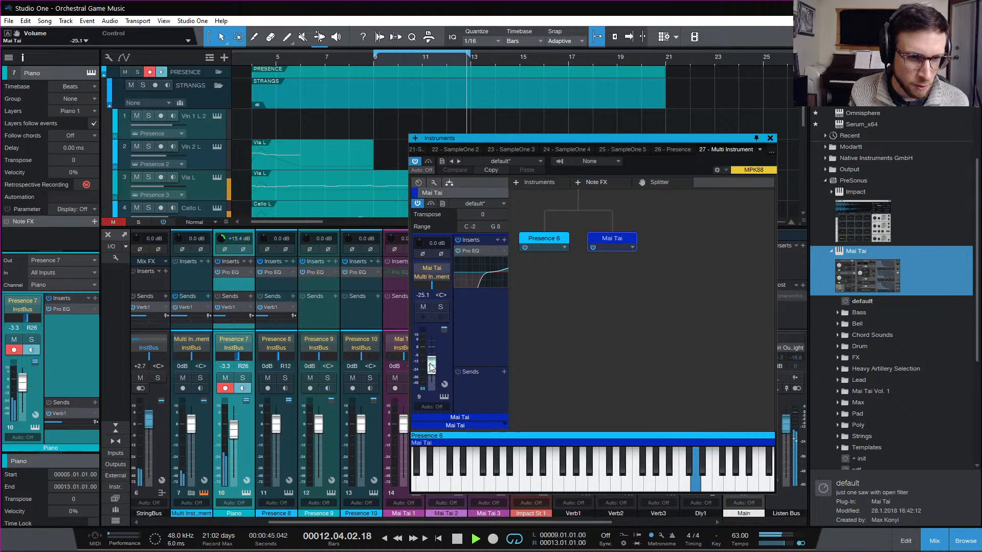
left_click_drag(431, 364, 431, 362)
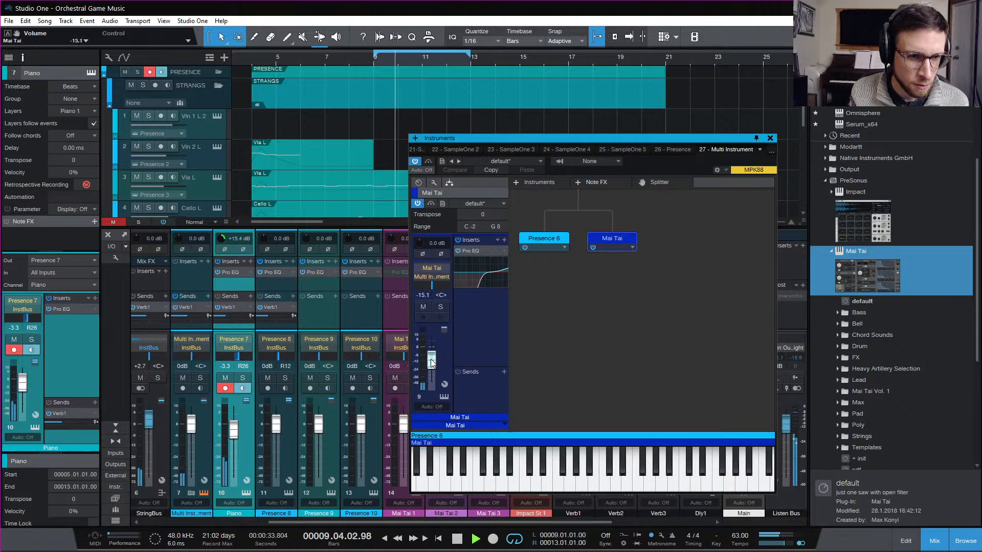
left_click_drag(431, 362, 431, 364)
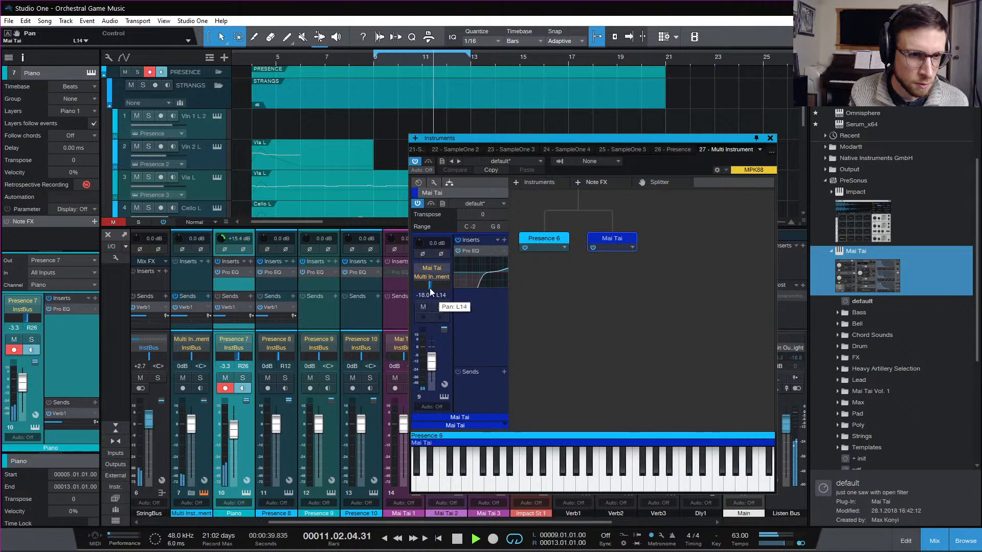
left_click_drag(428, 289, 425, 284)
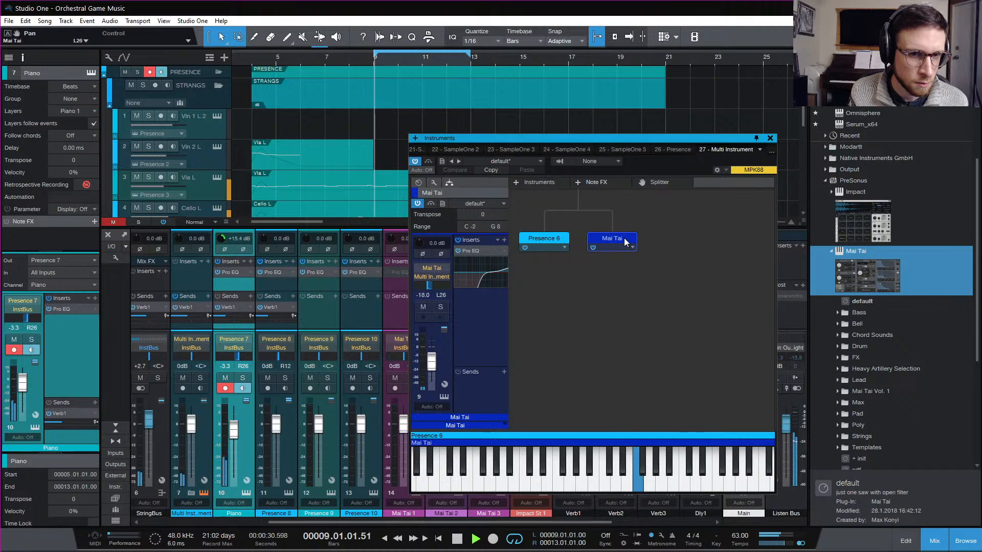
left_click(770, 139)
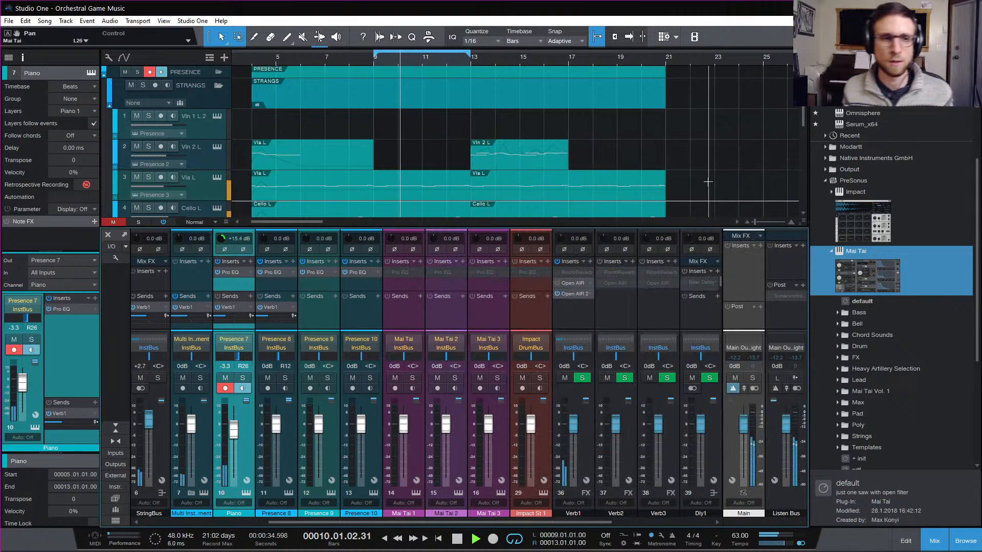
Step: Stop playback, hide the mixer and browser, and play the whole arrangement from bar 4 without looping
key("space")
left_click(940, 538)
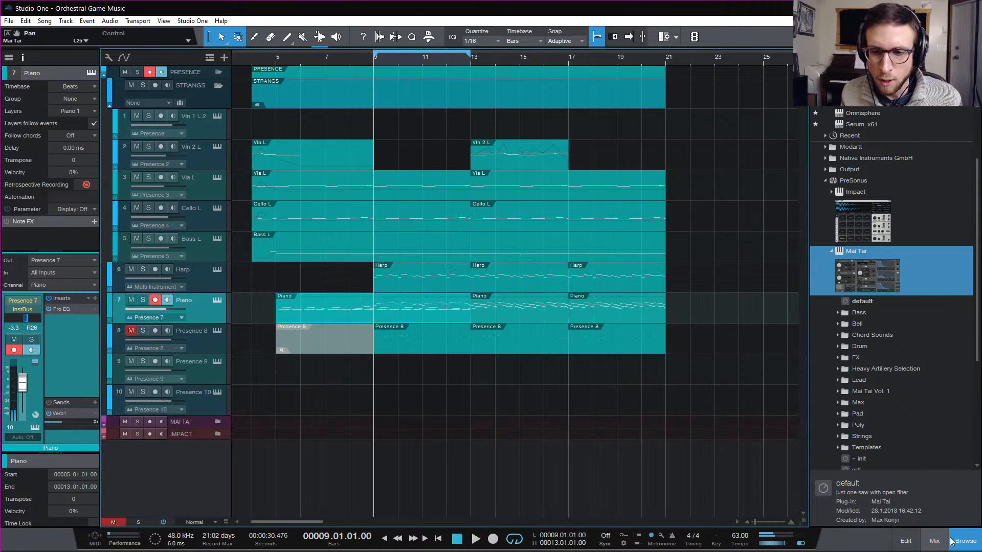
left_click(966, 541)
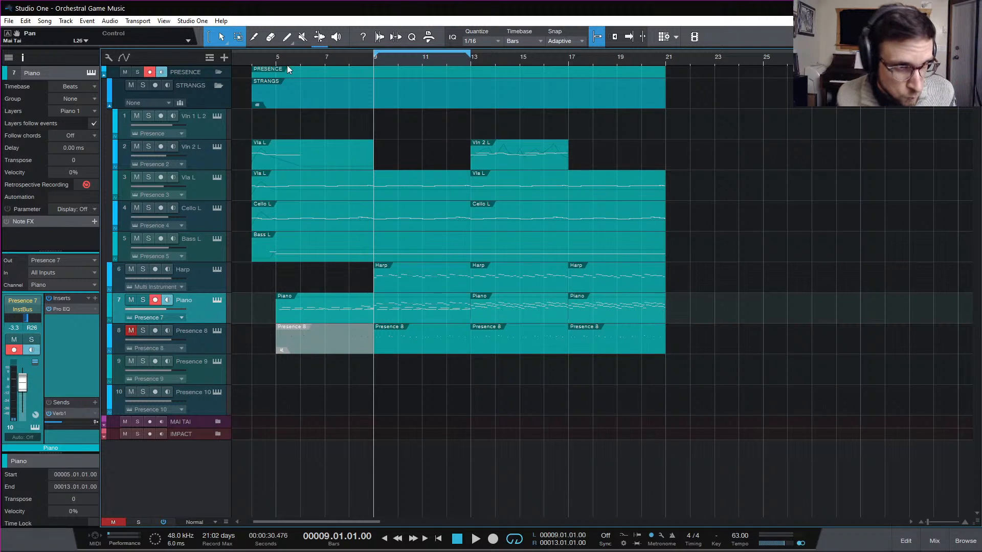
left_click(249, 59)
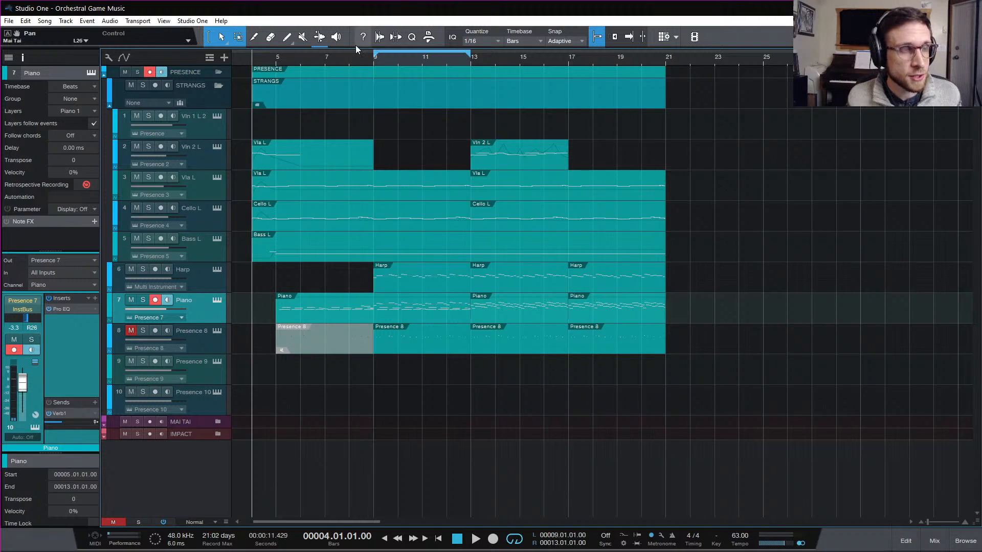
key("space")
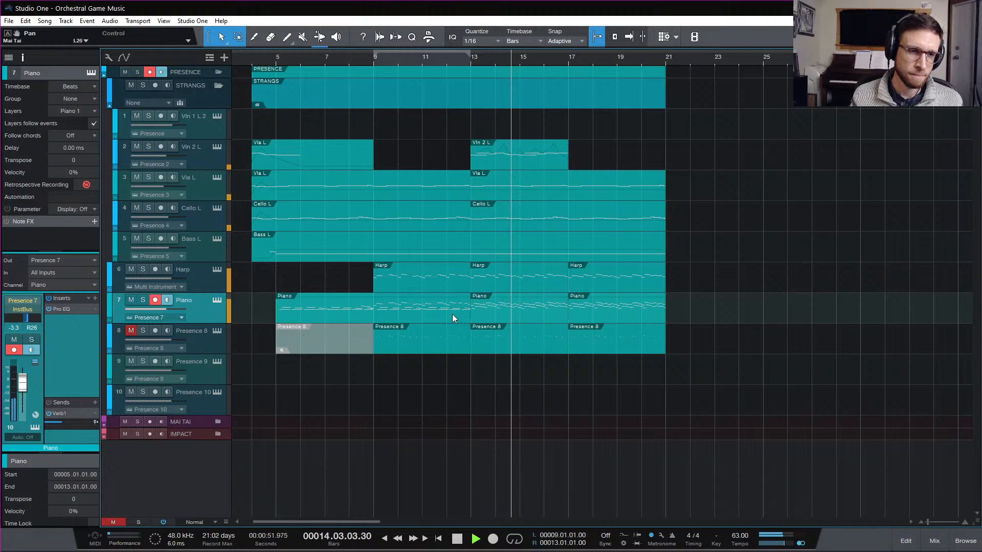
Step: Merge the three Piano parts on track 7 into one part and open it in the note editor
left_click_drag(670, 314, 432, 320)
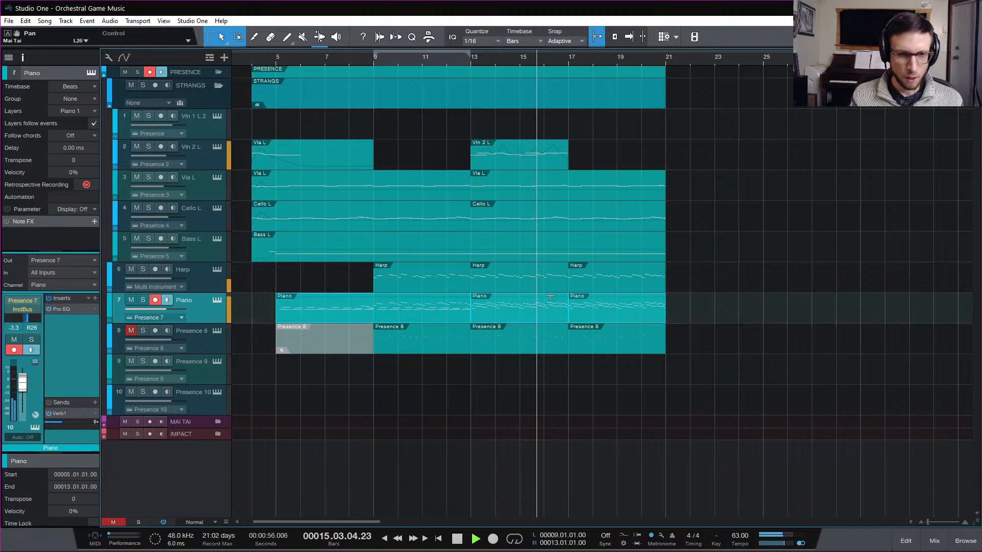
key("g")
double_click(467, 314)
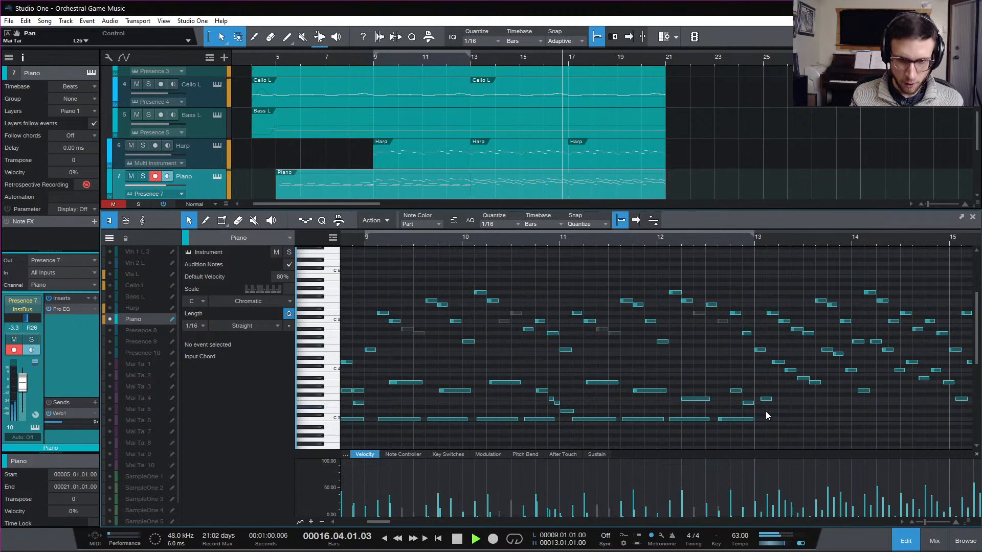
Step: Slightly lower the velocities of all Piano notes from bar 13 to the end of the part
scroll(584, 415, "down", 5)
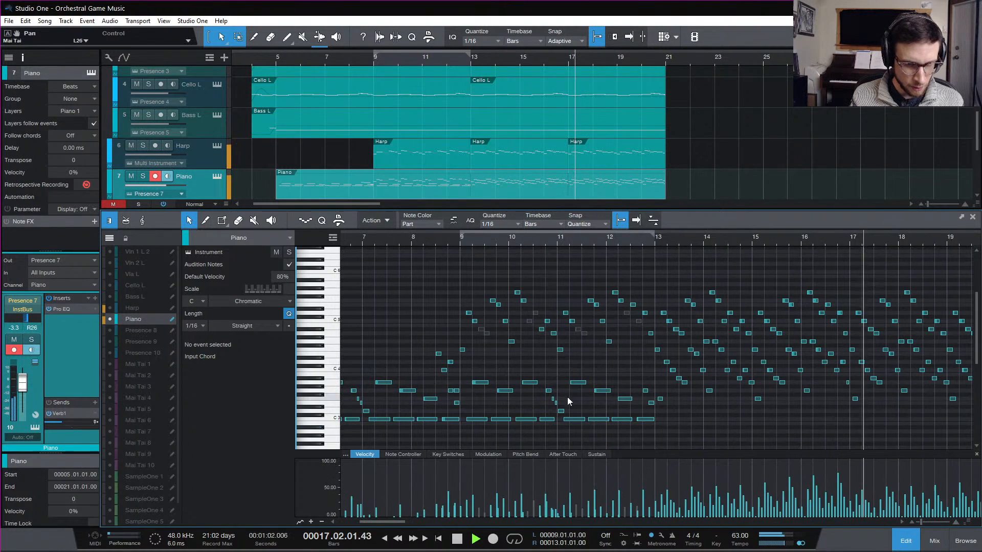
scroll(650, 294, "right", 1)
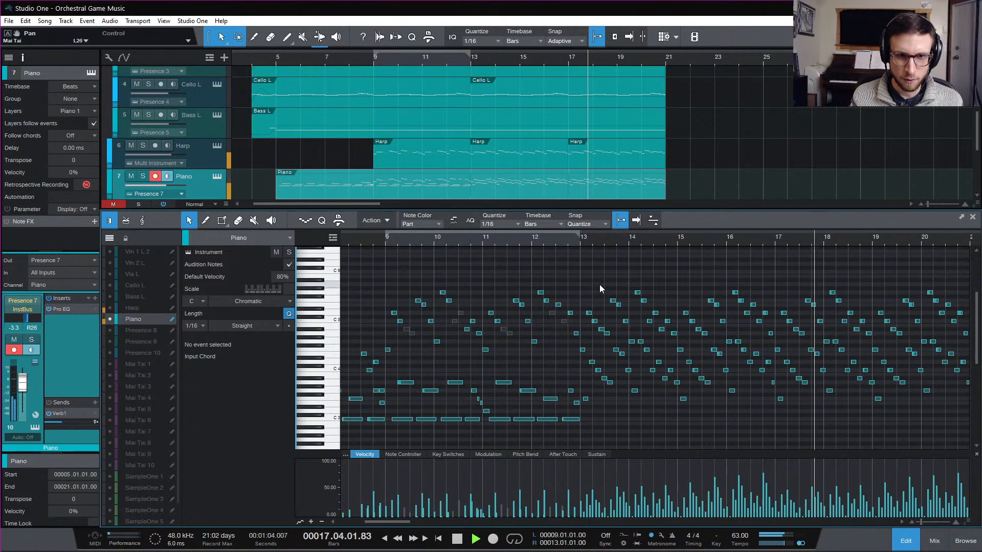
scroll(594, 288, "right", 1)
left_click_drag(524, 274, 937, 404)
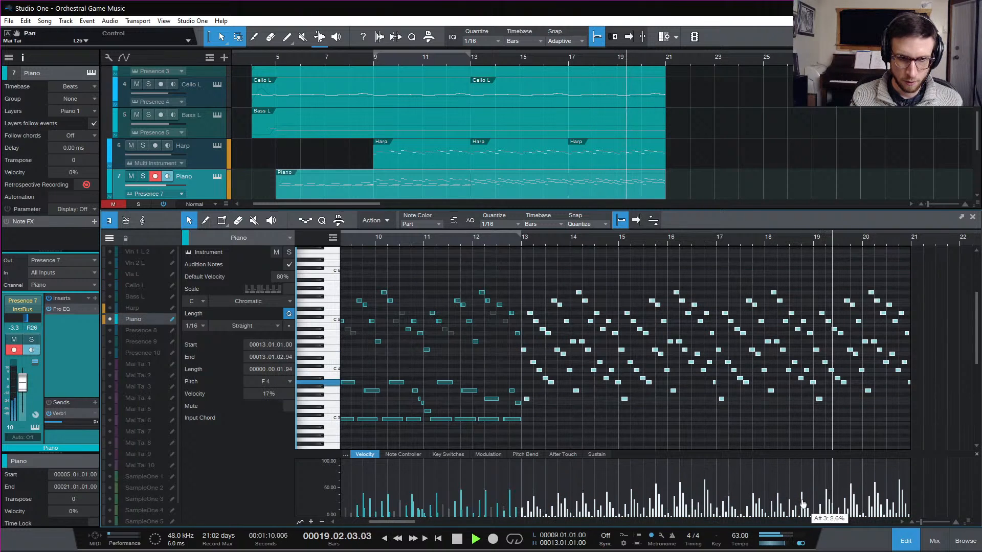
left_click(537, 424)
Step: Try to duplicate the low Piano notes of bars 9–12 into the following bars, and undo the duplication
scroll(532, 426, "left", 3)
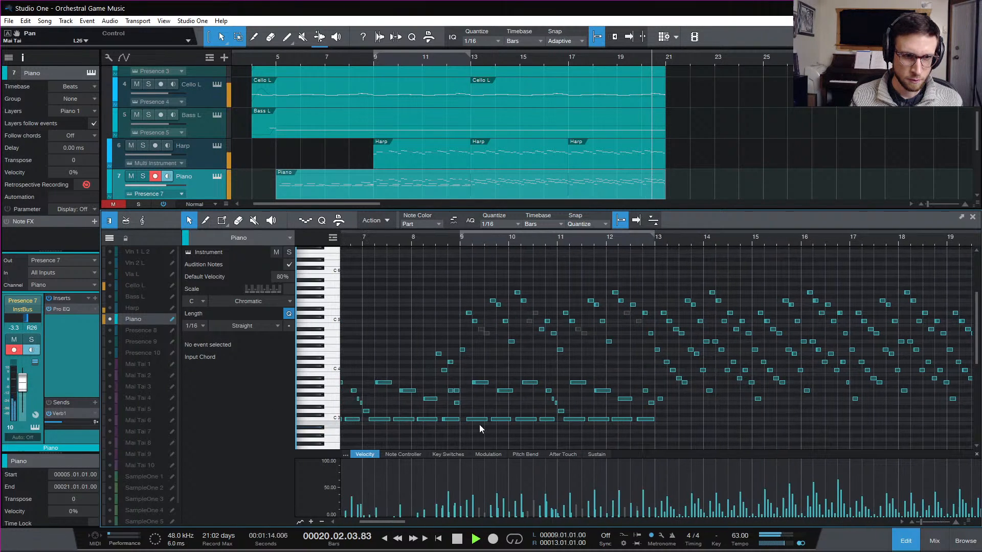
left_click_drag(466, 373, 651, 425)
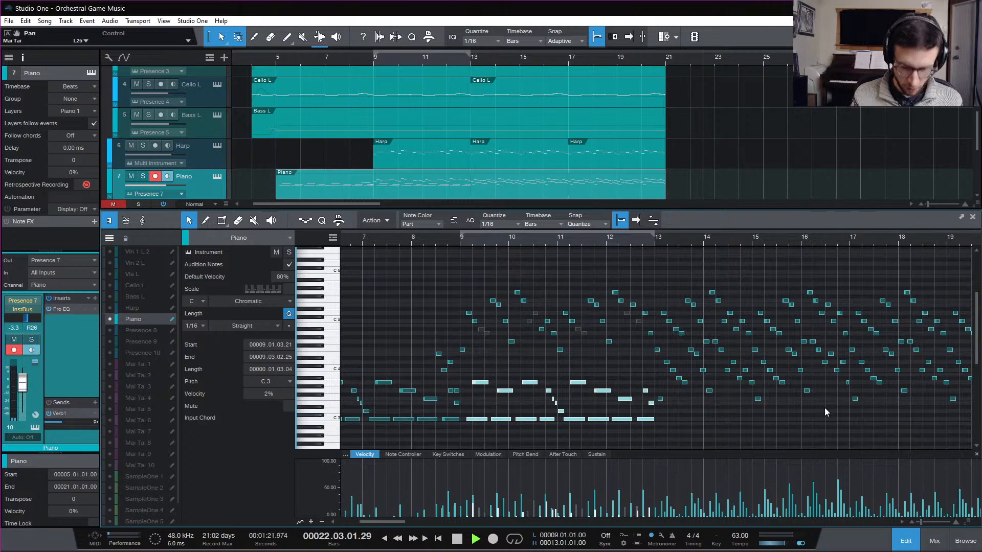
key("d")
key("ctrl+z")
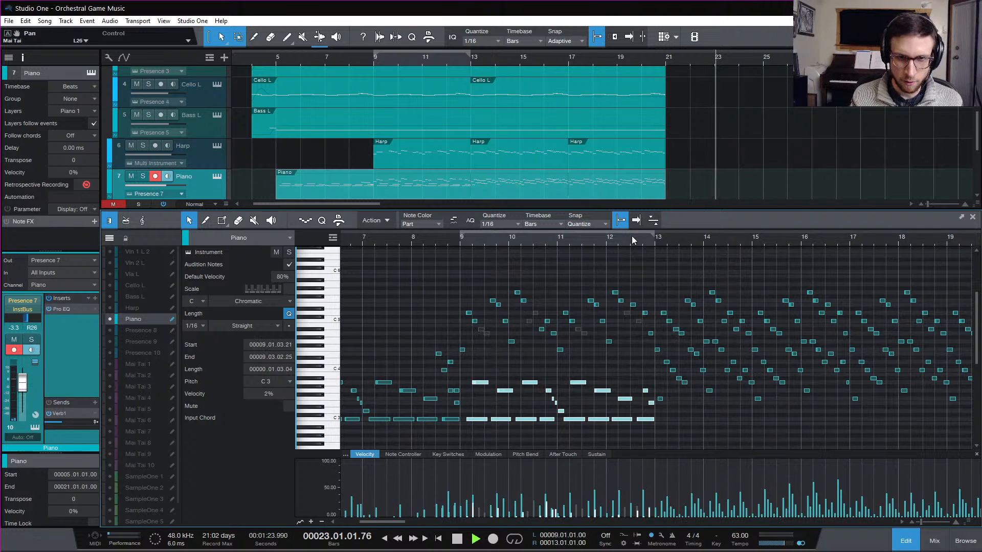
Step: Clear the note selection and play the arrangement from bar 13
left_click(695, 416)
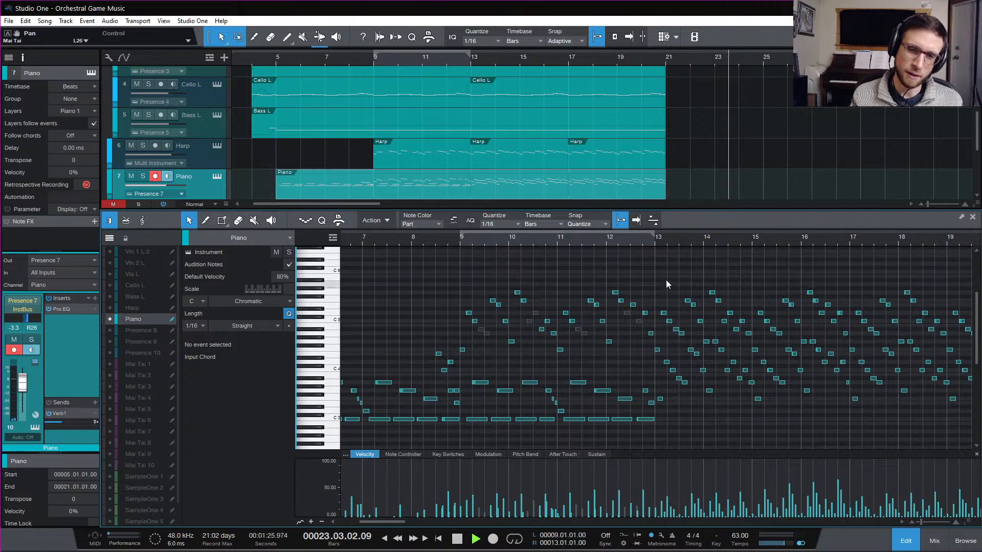
left_click(659, 244)
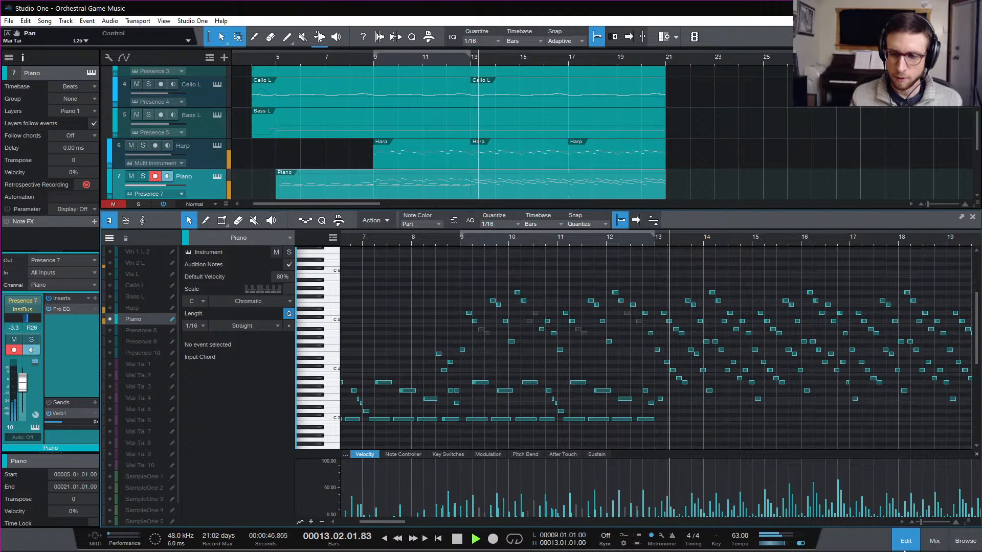
Step: Close the note editor and play the arrangement from bar 13
left_click(906, 541)
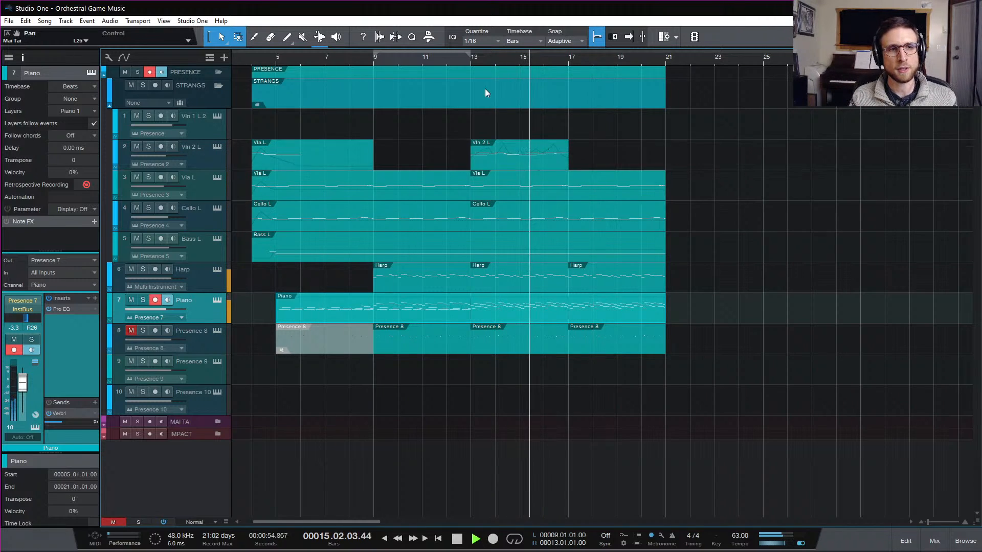
key("space")
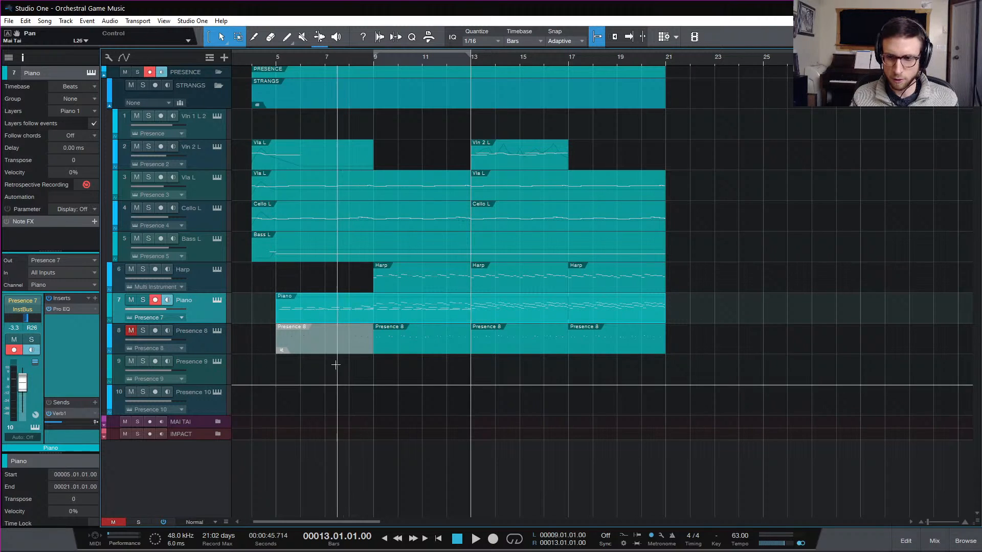
key("space")
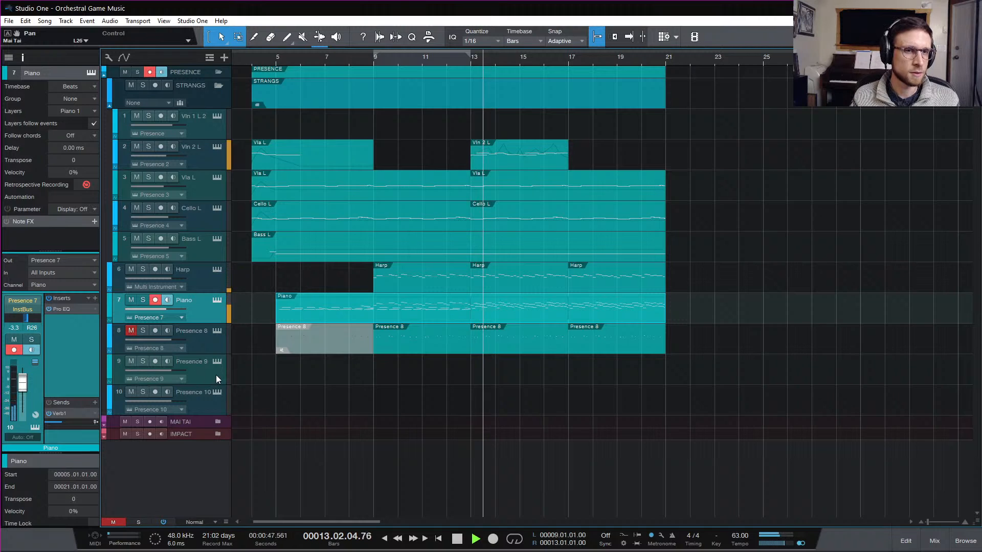
key("space")
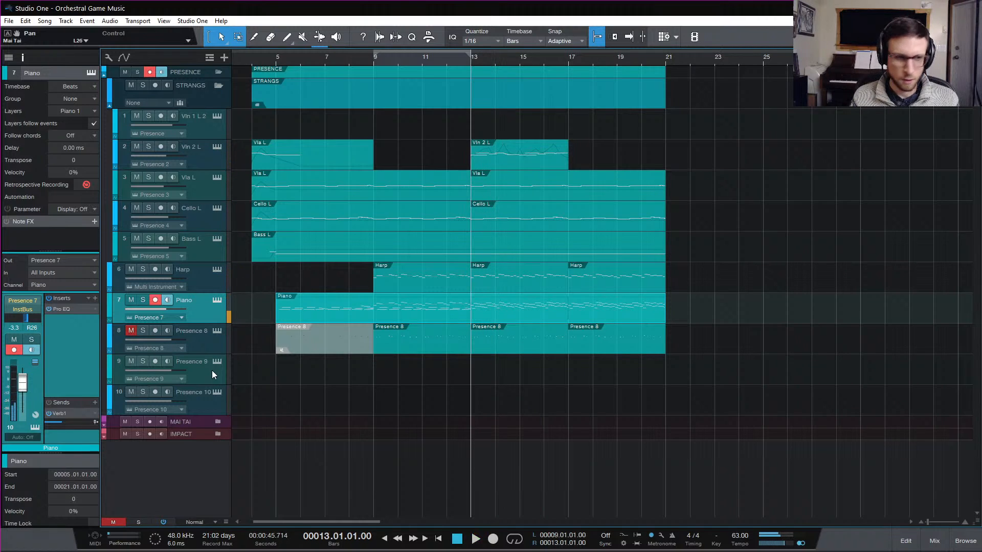
Step: Load the Clarinet Full preset from the Winds > Clarinet folder into the Presence 9 instrument on track 9
left_click(212, 373)
left_click(216, 362)
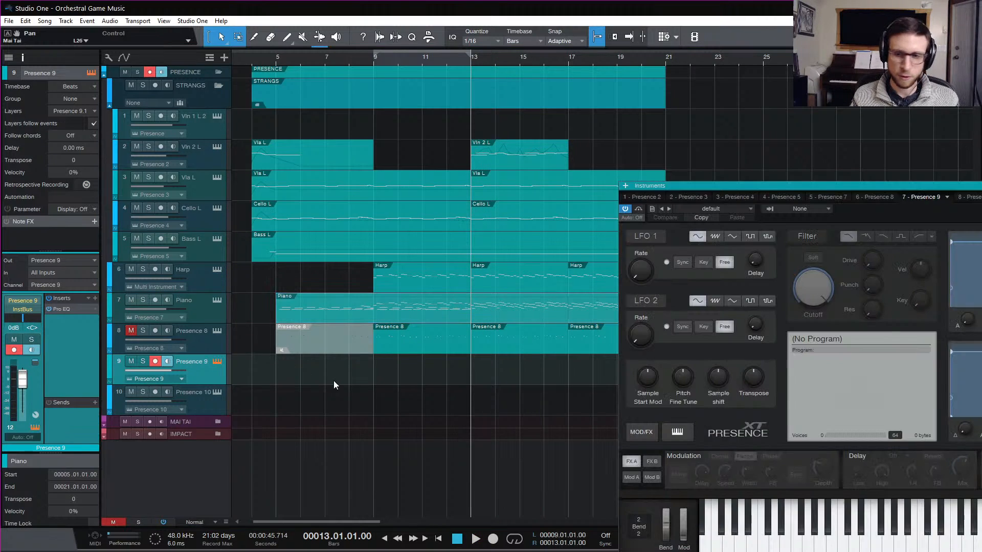
left_click_drag(868, 180, 572, 75)
left_click(429, 98)
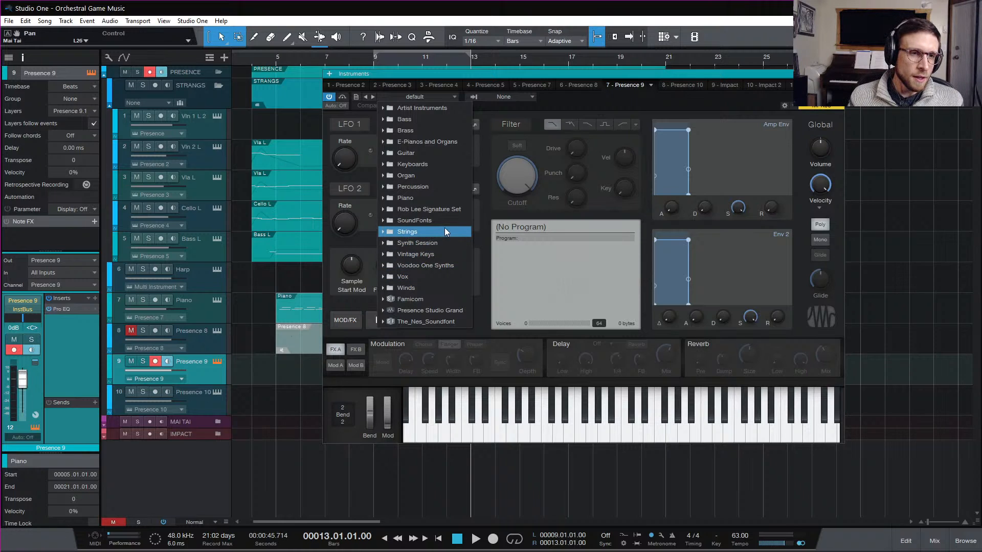
left_click(441, 289)
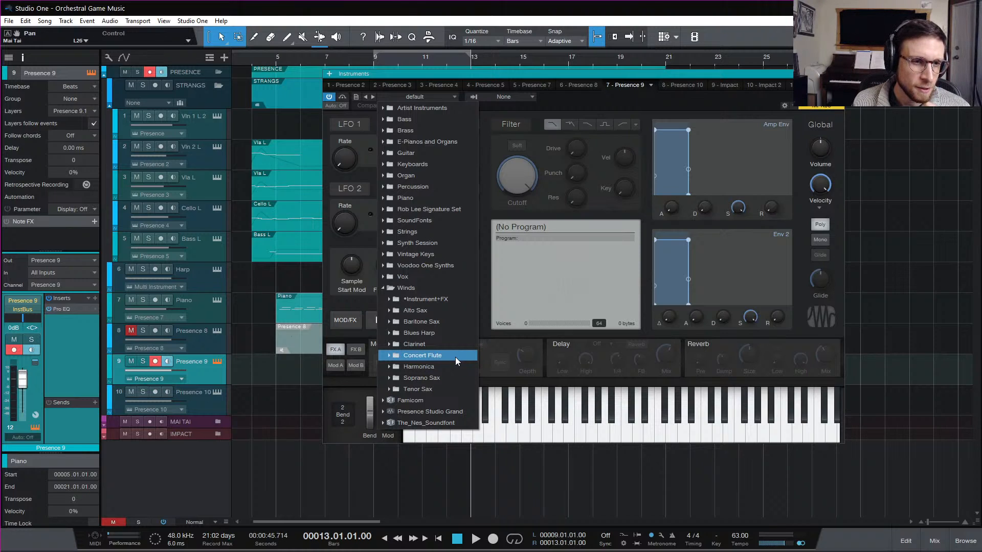
left_click(447, 345)
scroll(455, 393, "down", 1)
scroll(454, 393, "down", 2)
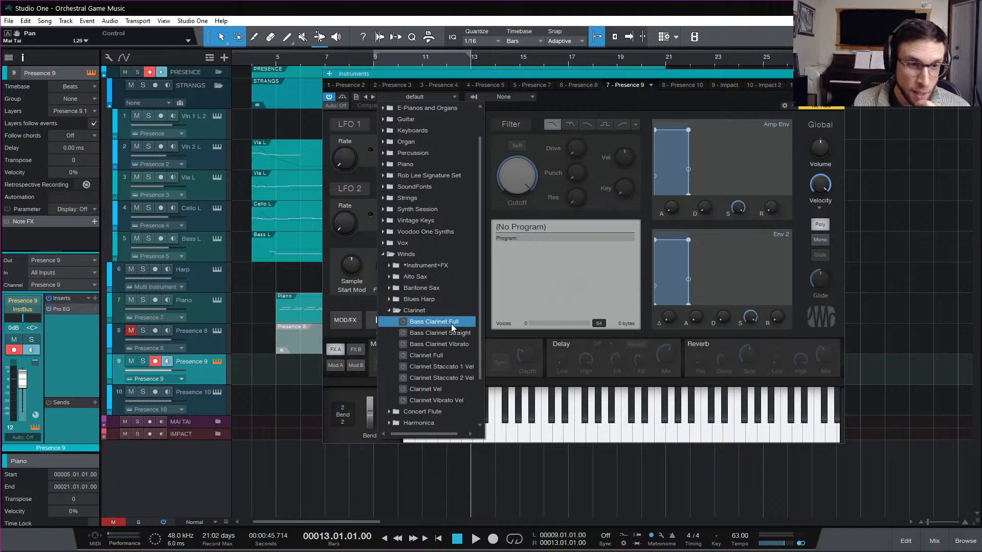
left_click(453, 358)
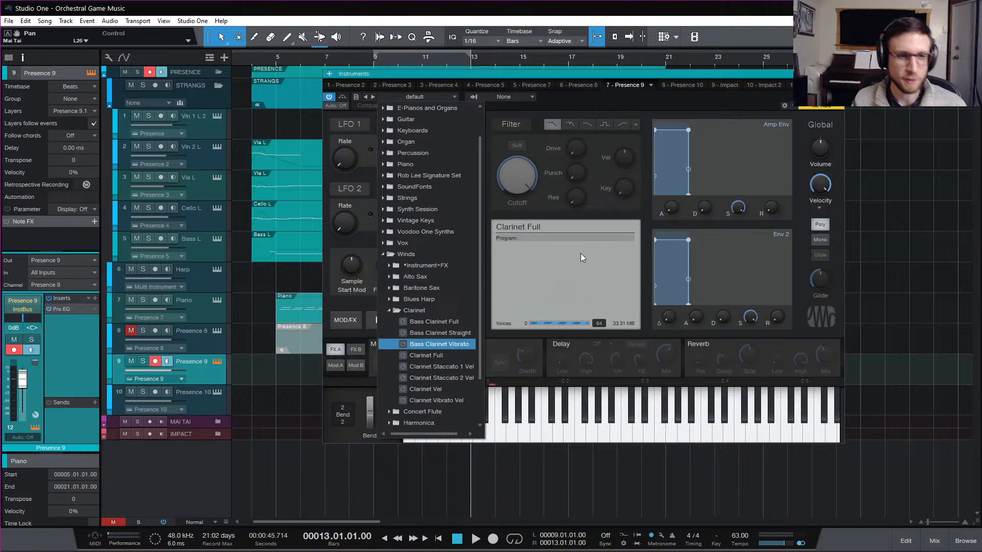
left_click(638, 213)
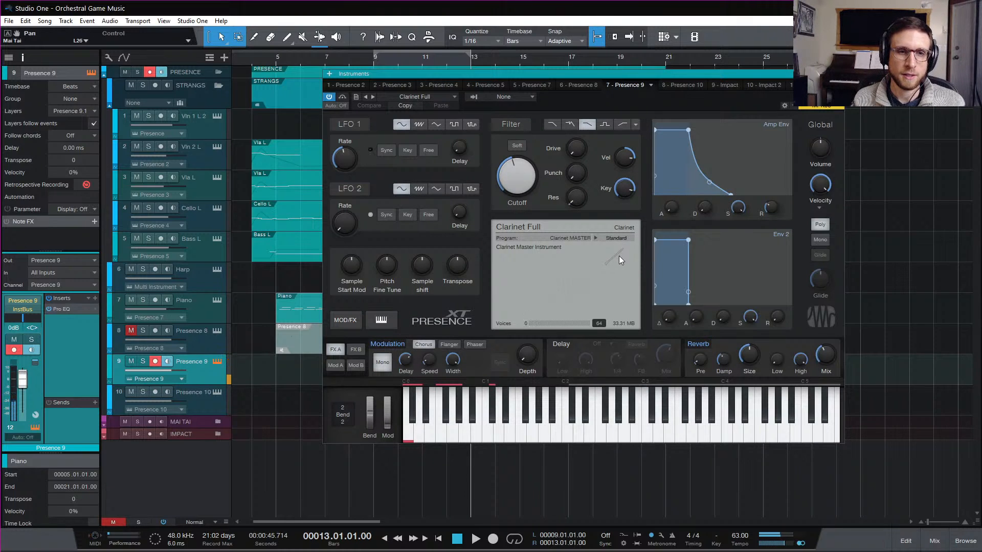
Step: Check the clarinet's list of keyswitch articulations and close the instrument window
left_click(620, 238)
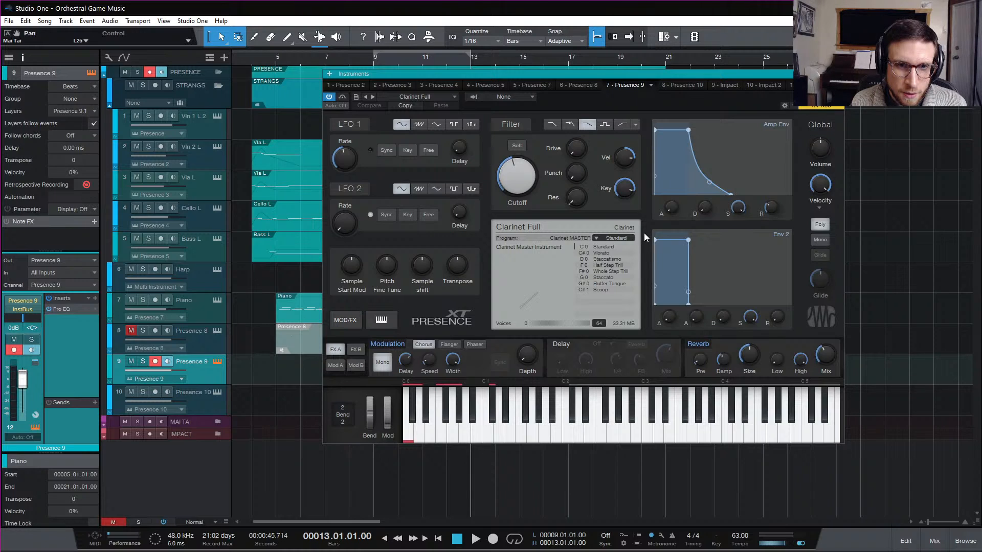
left_click(640, 232)
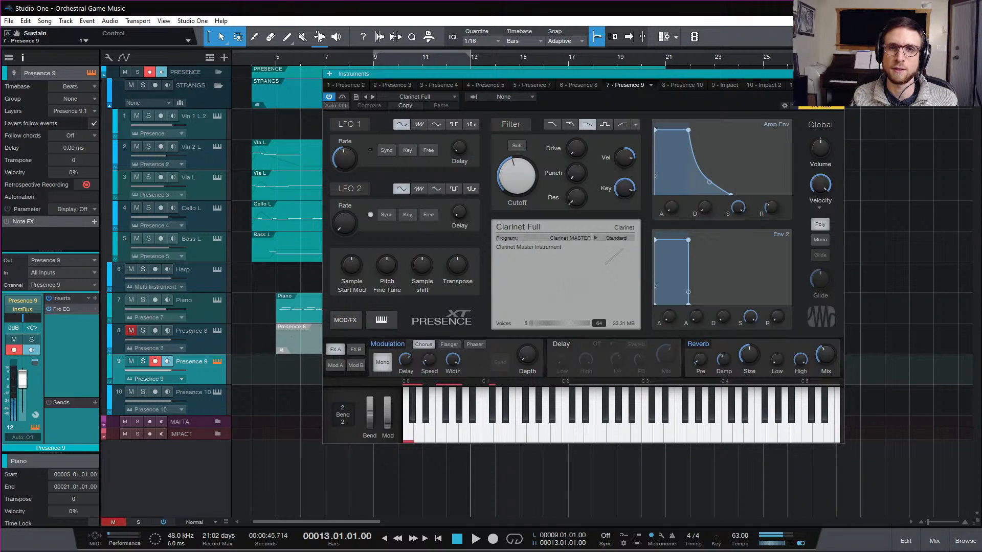
left_click(218, 362)
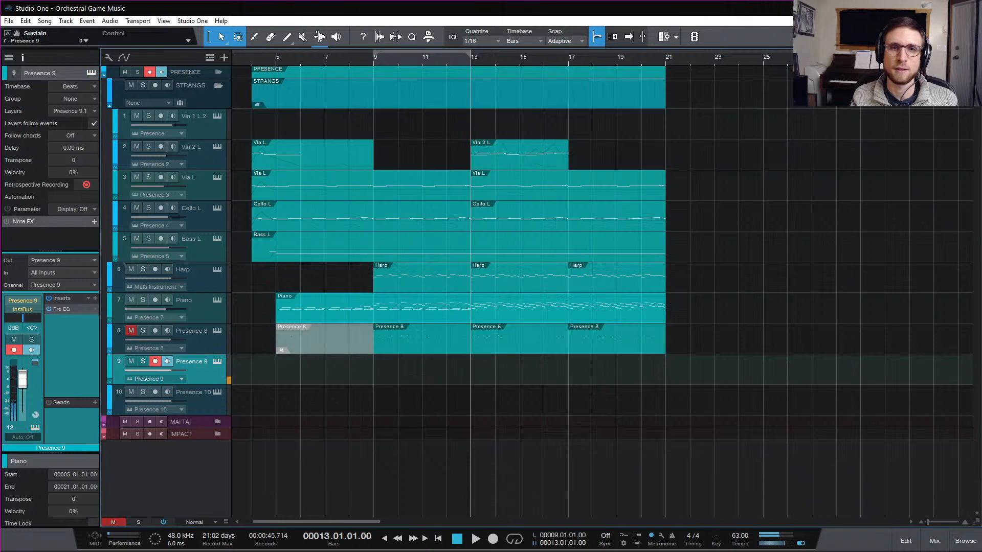
Step: Copy the Vln 2 L part at bar 13 to the Presence 9 track and mute the original part
left_click_drag(514, 158, 512, 357)
left_click(512, 157)
key("shift+m")
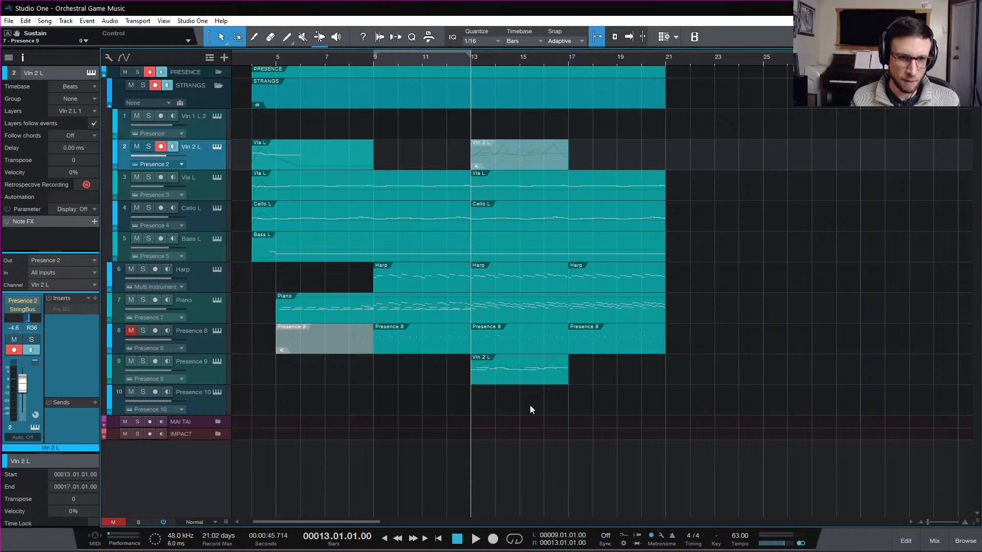
Step: Play the copied part on track 9 from bar 13, open it in the note editor and audition its first notes
left_click(516, 374)
key("space")
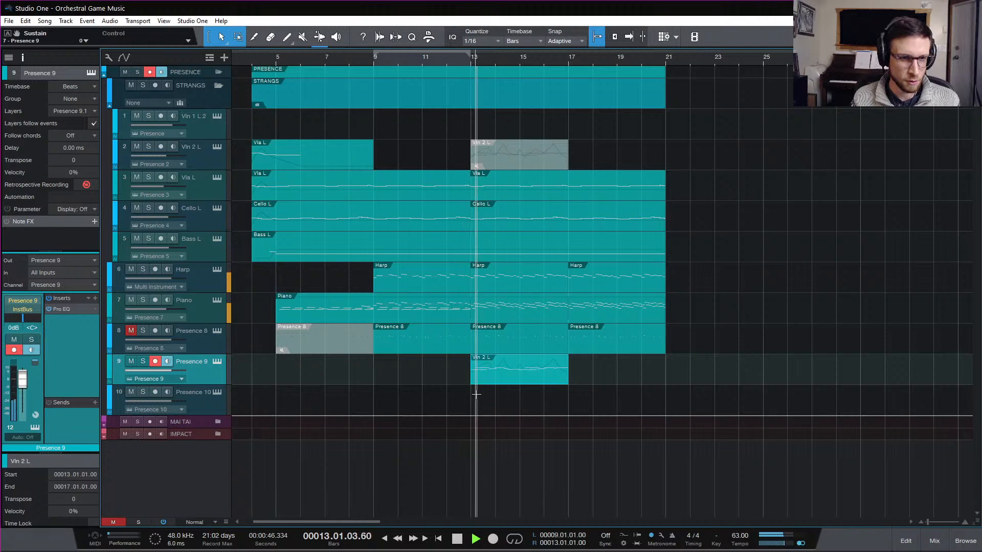
key("space")
double_click(507, 373)
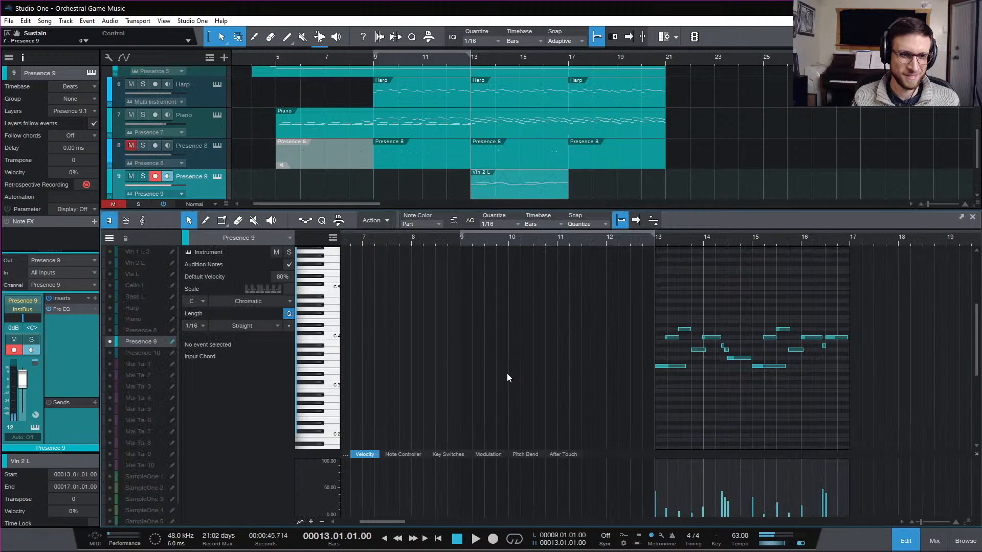
left_click(675, 366)
left_click(684, 330)
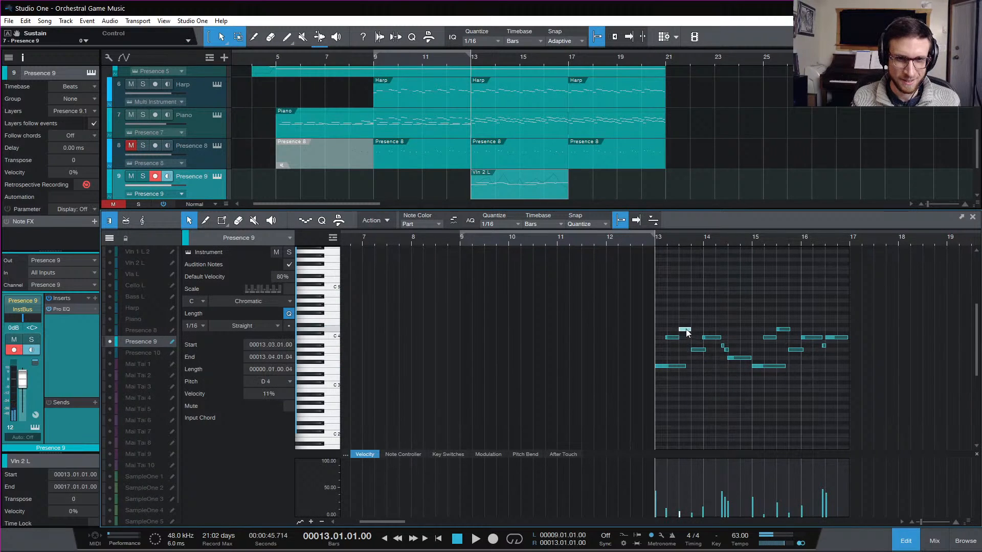
left_click(708, 338)
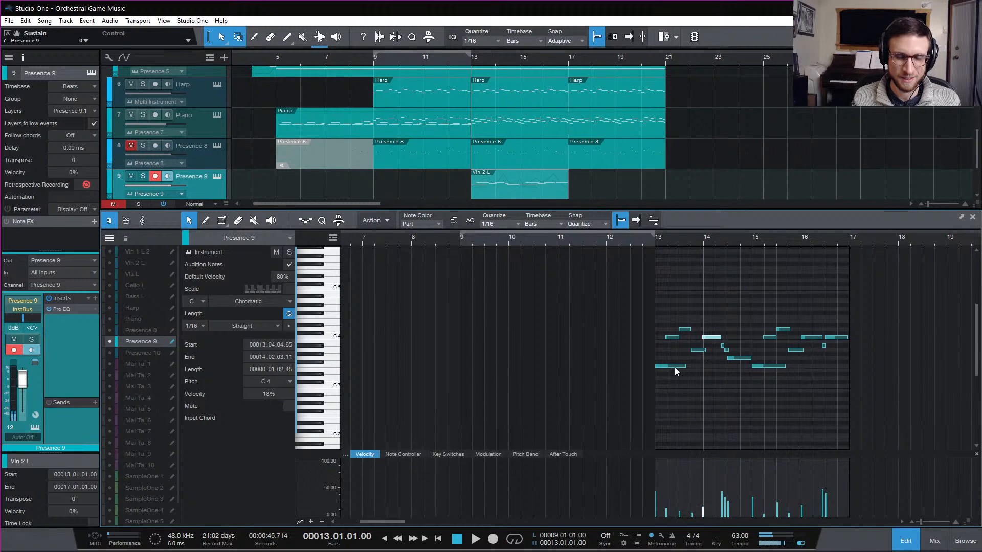
Step: Show the Mod A matrix of Presence 9 and disable modulation slots 1 and 2, which route LFO 1 through the Mod Wheel
left_click(218, 176)
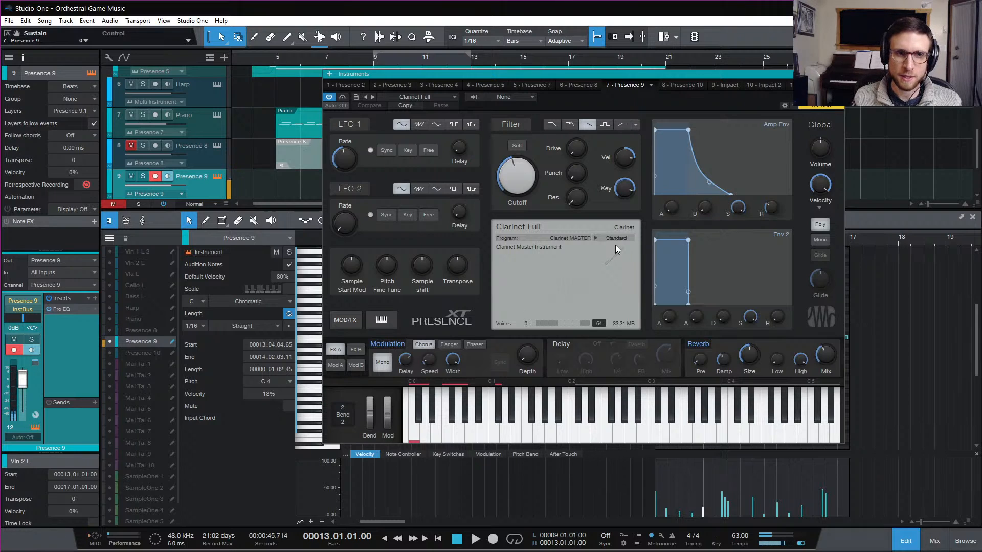
left_click(334, 364)
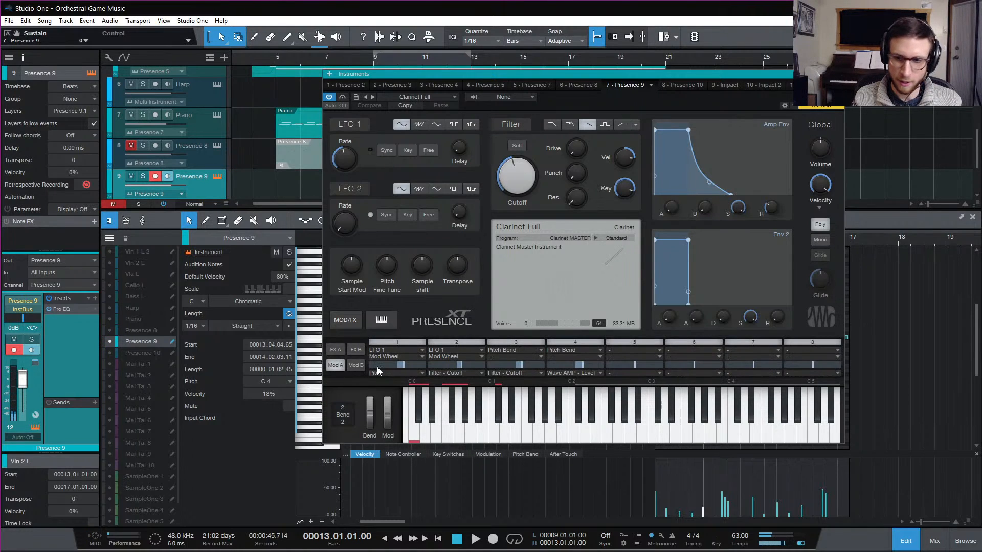
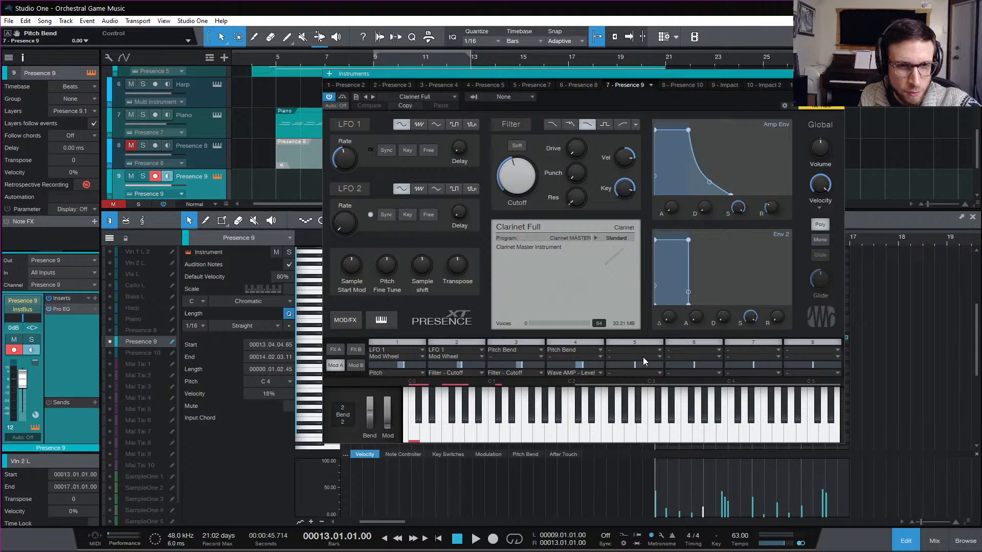
left_click(465, 342)
left_click(412, 339)
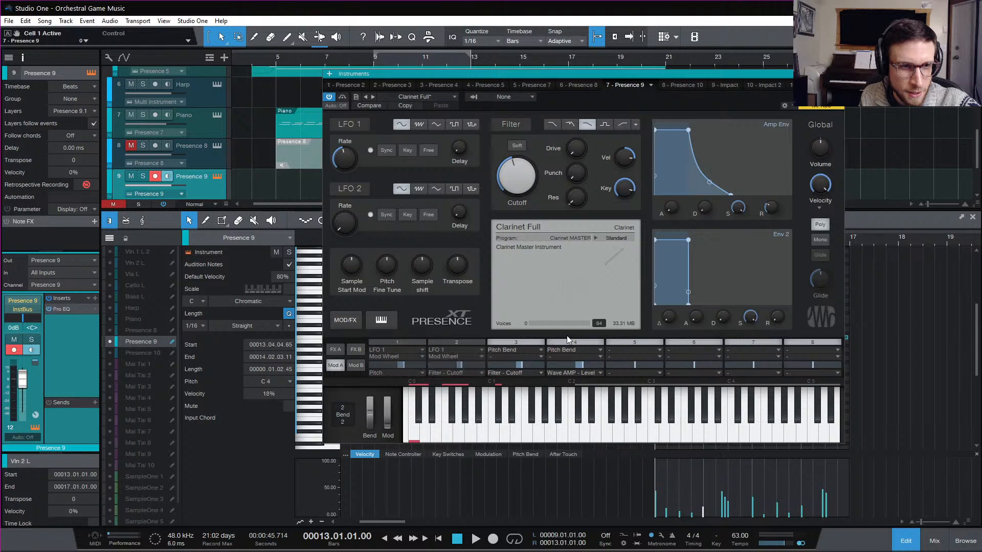
Step: Set modulation slot 5 to route the Mod Wheel to Amp - Level and raise its amount to the maximum
left_click(643, 344)
left_click(659, 384)
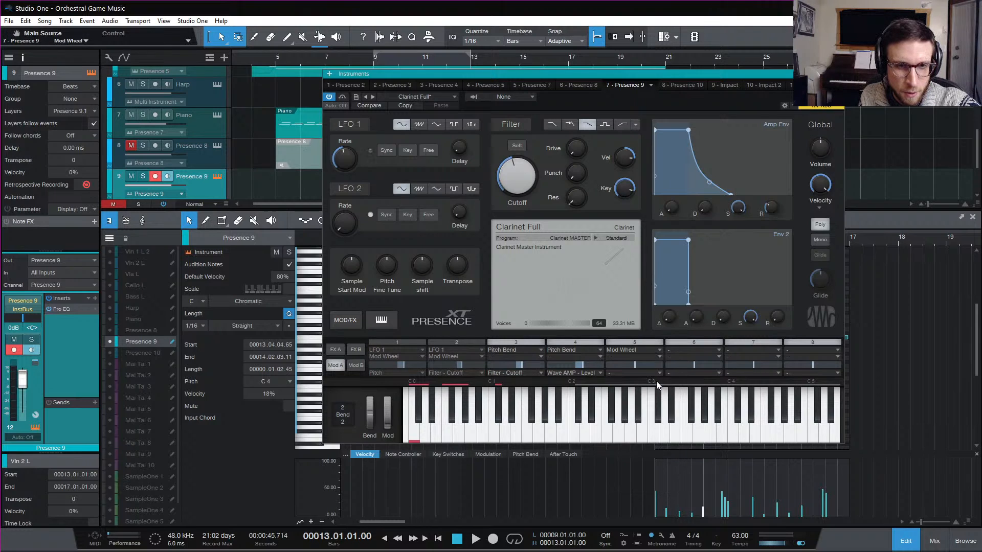
left_click(643, 373)
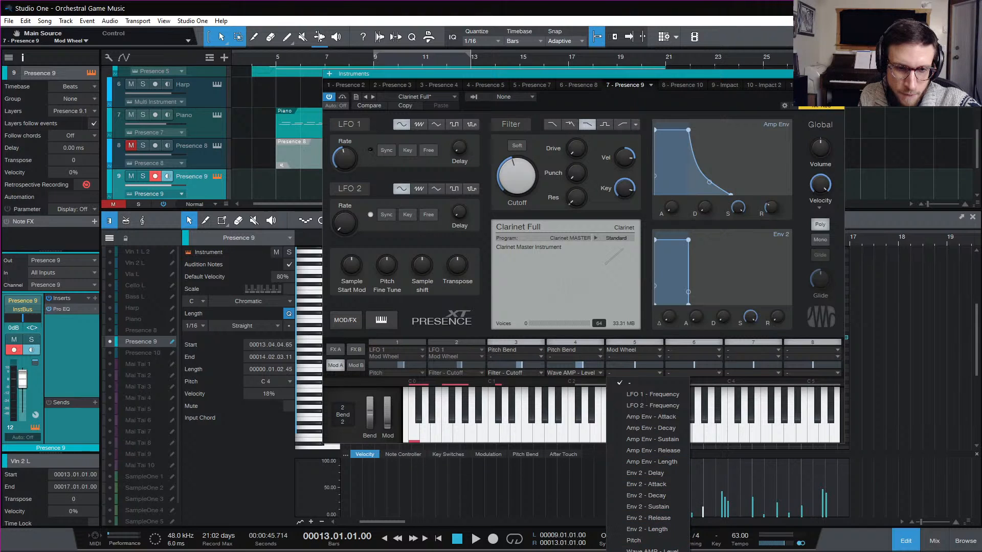
left_click(676, 551)
left_click_drag(640, 368, 639, 365)
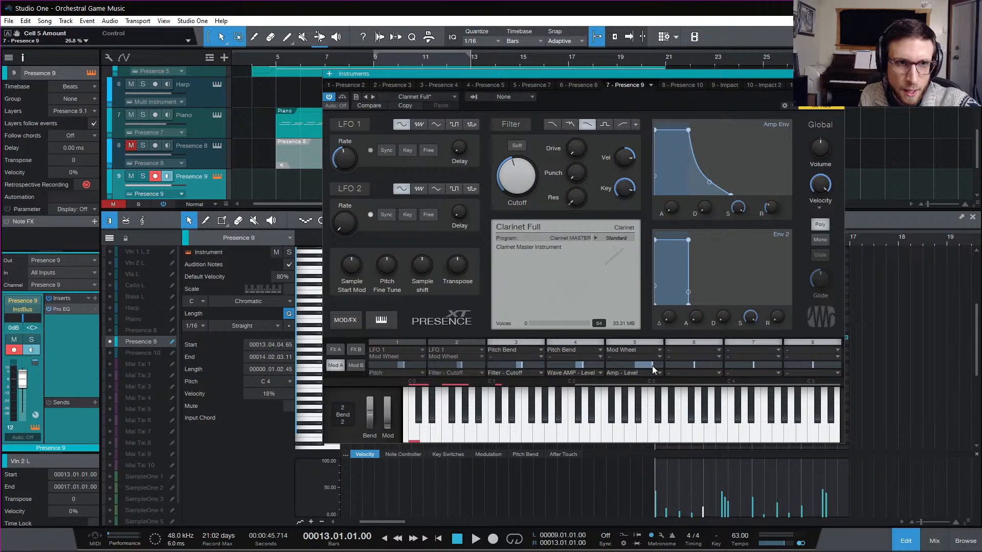
left_click_drag(652, 366, 656, 366)
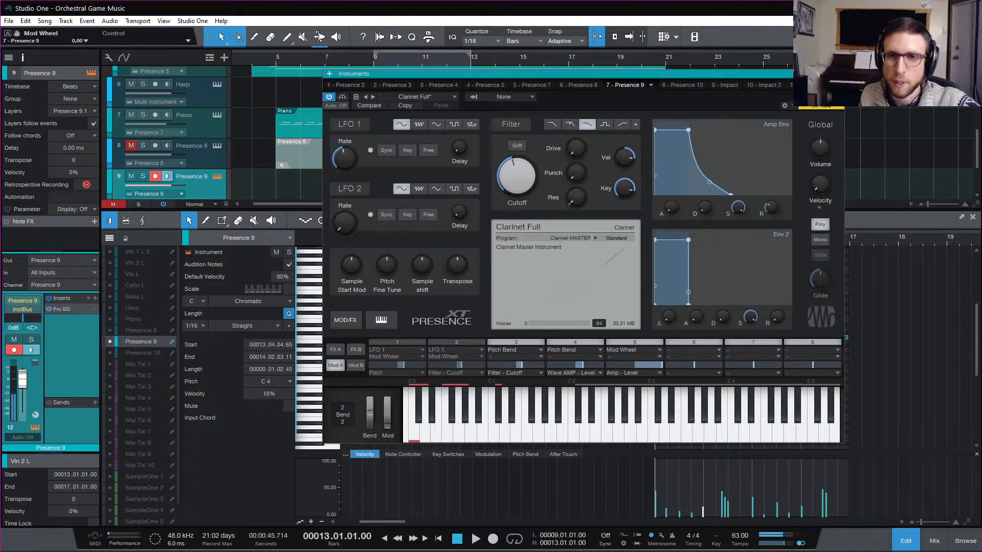
Step: Turn the clarinet's global velocity sensitivity all the way down and lower its global volume
left_click_drag(819, 149, 822, 200)
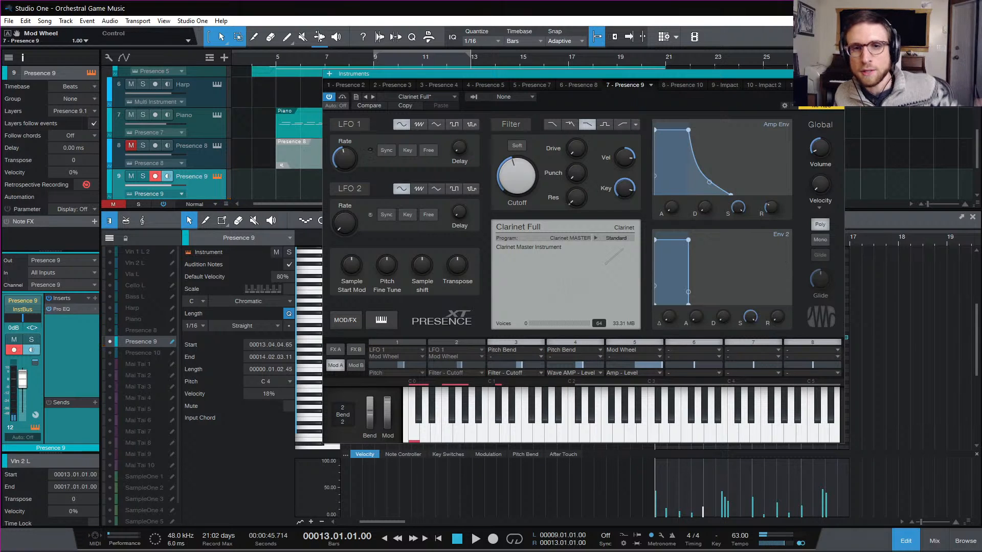
mouse_move(821, 149)
left_click_drag(822, 150, 821, 147)
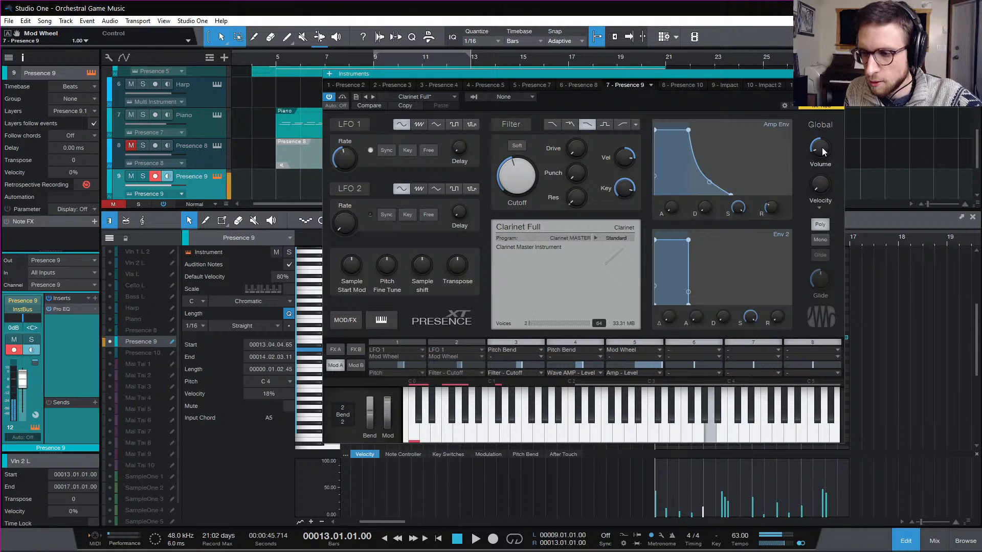
left_click_drag(822, 147, 821, 143)
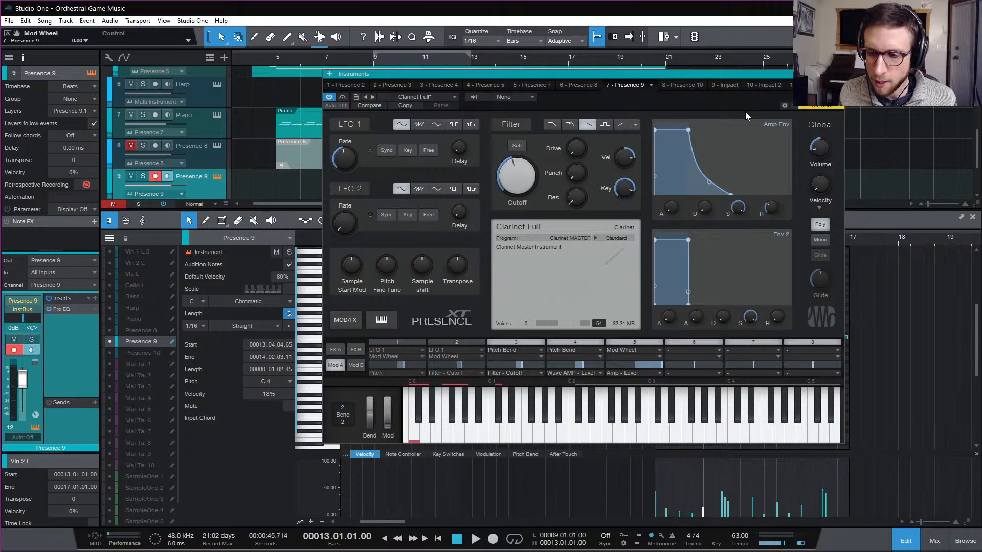
Step: Close the Presence 9 instrument window, clear the note selection and play the clarinet part from bar 13
left_click_drag(710, 70, 631, 53)
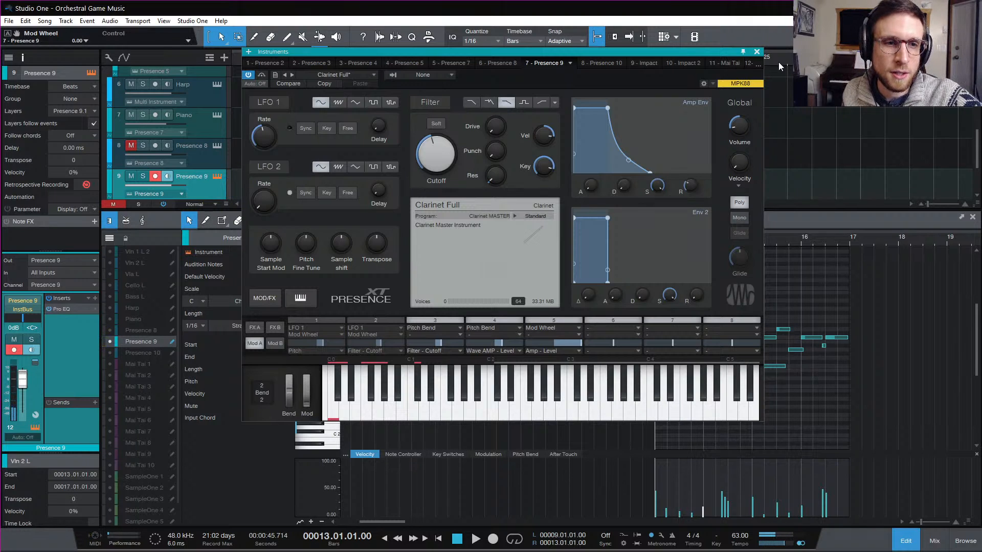
left_click(757, 51)
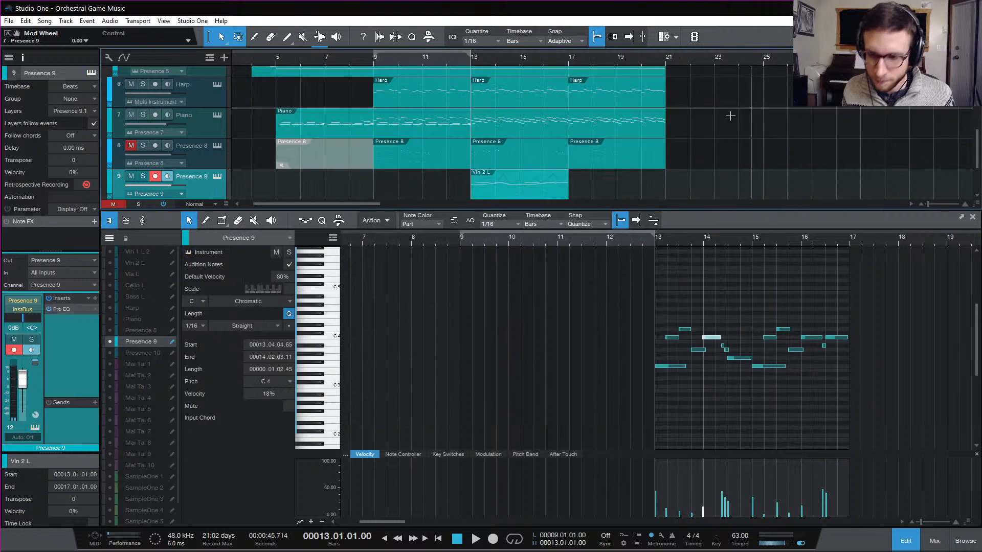
key("space")
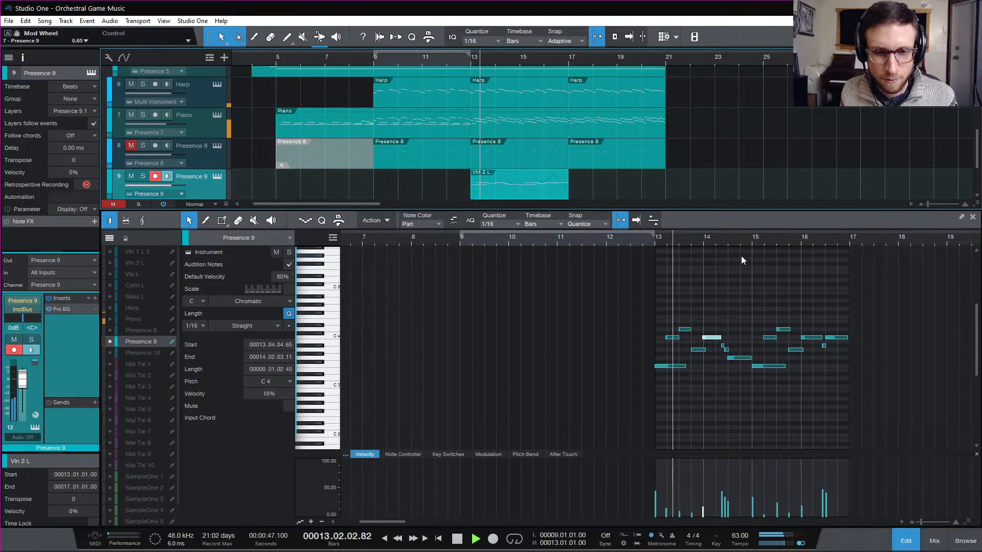
left_click(715, 399)
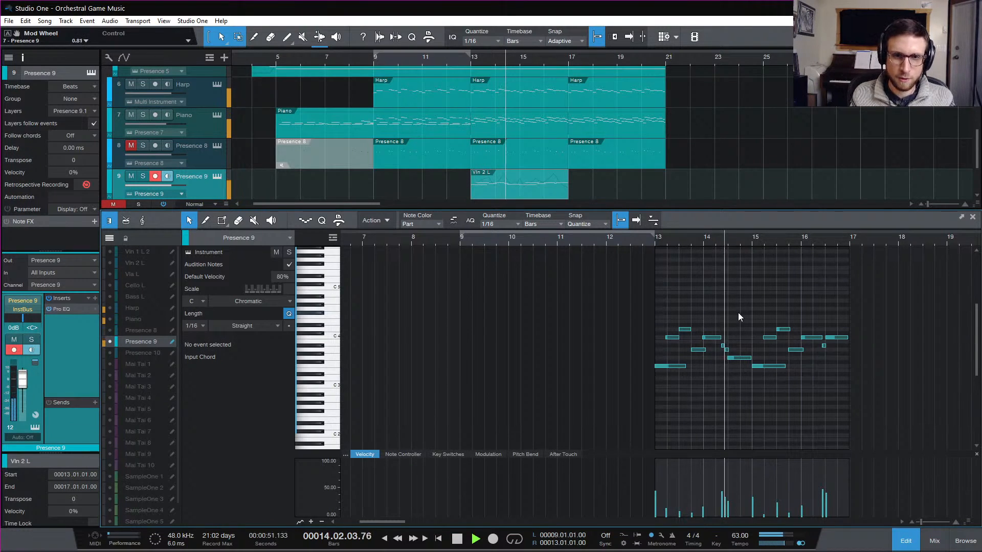
key("space")
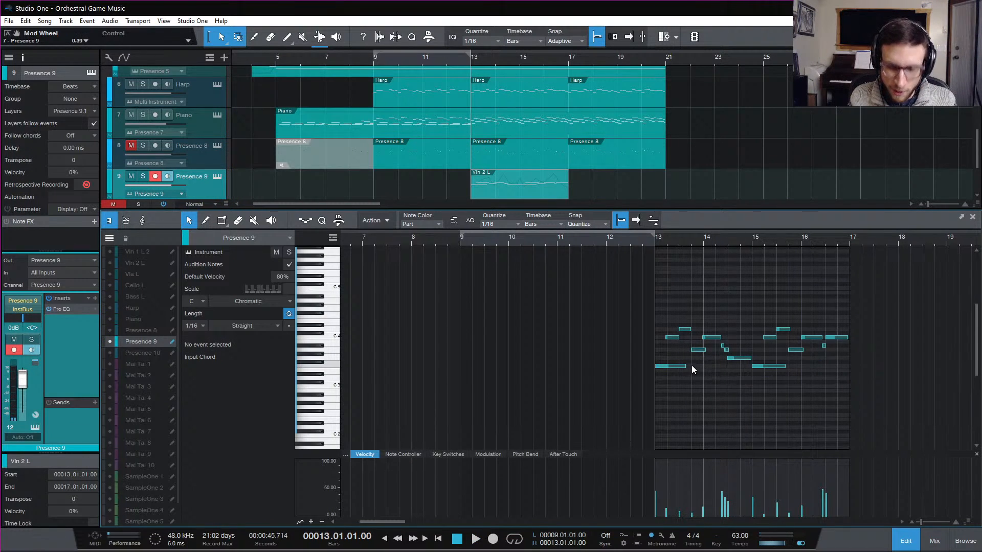
Step: Lower the velocity of the clarinet's first note at bar 13 and shorten that note to about one beat
key("e")
key("e")
key("e")
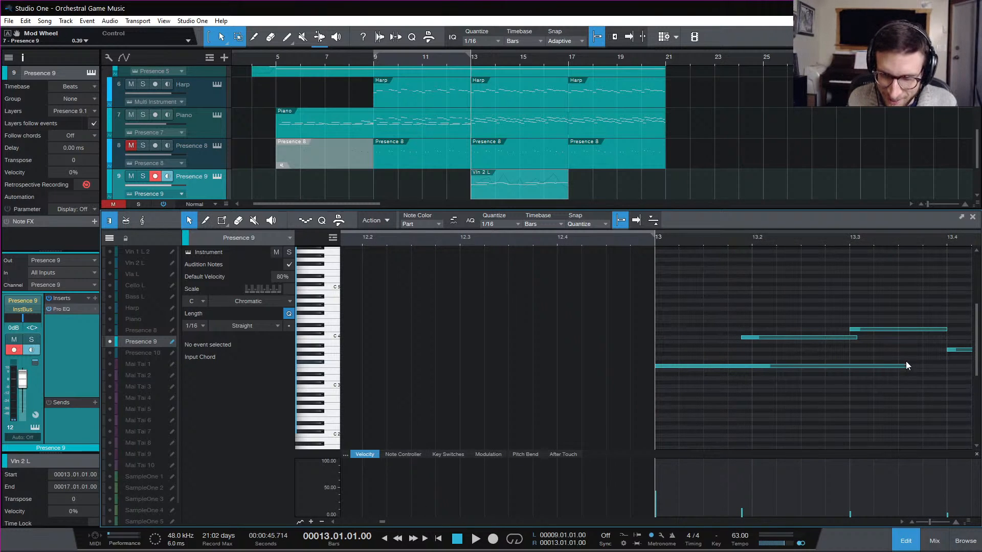
scroll(664, 317, "right", 5)
key("w")
key("w")
key("w")
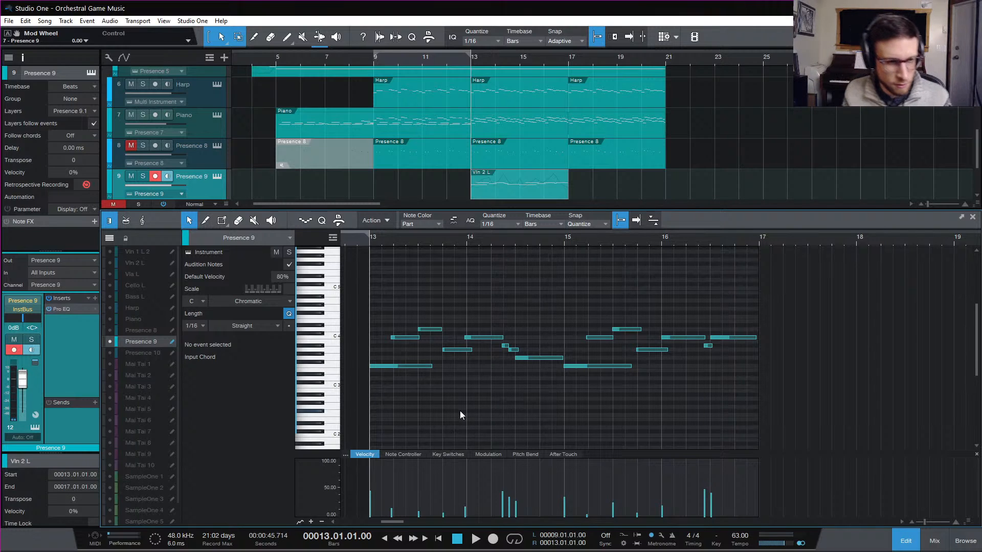
left_click_drag(371, 498, 377, 525)
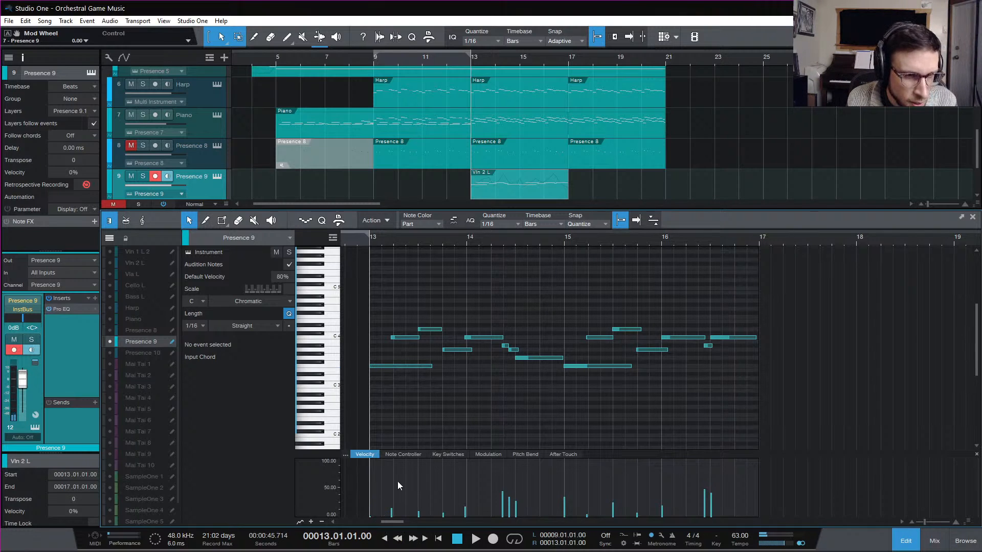
left_click_drag(432, 366, 397, 381)
Step: Quantize all the clarinet notes in bars 13 to 16 and clear the selection
left_click_drag(375, 311, 843, 449)
key("q")
left_click(567, 288)
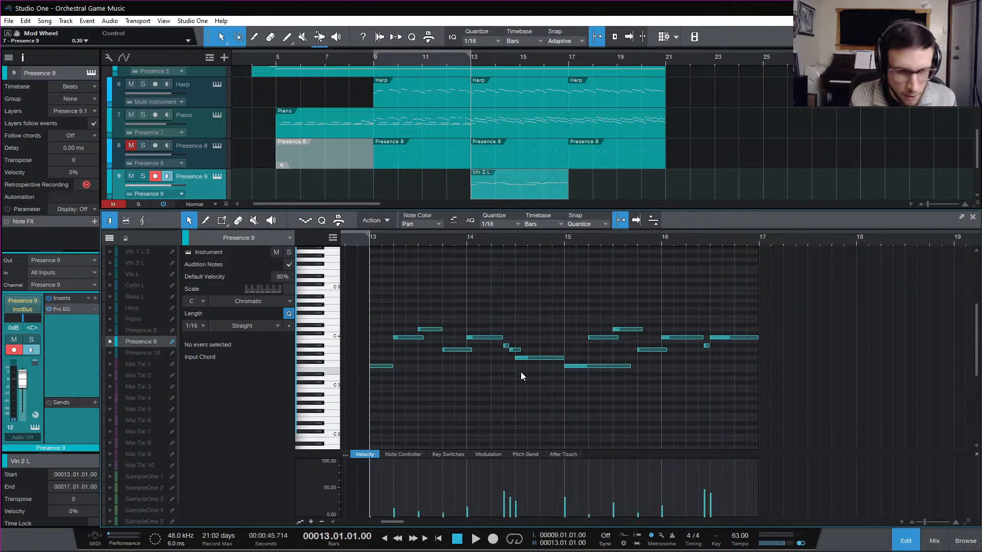
Step: Trim the C4 and A3 notes in bar 13 and the F3, C4 and A3 notes in bar 15 to one beat each
left_click_drag(419, 341, 418, 340)
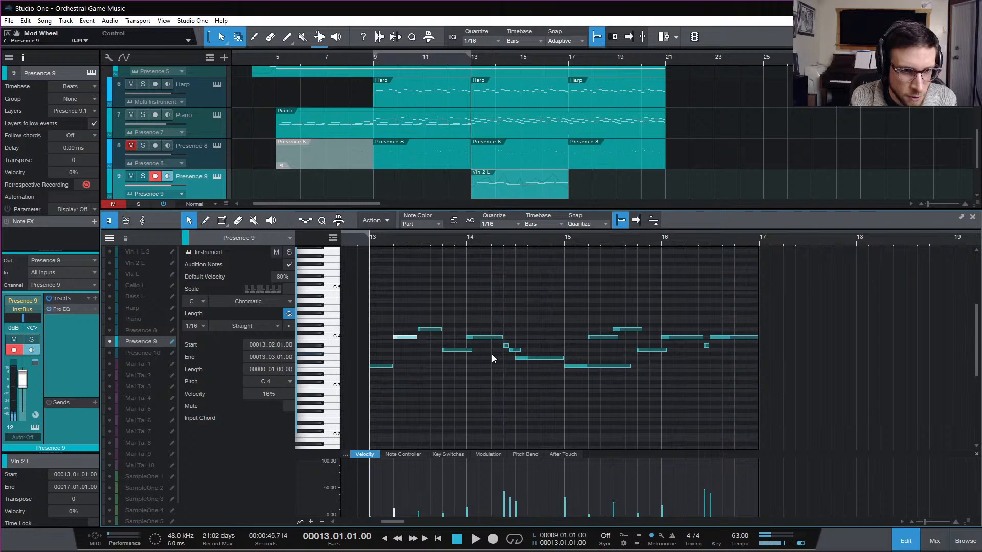
left_click_drag(476, 352, 466, 352)
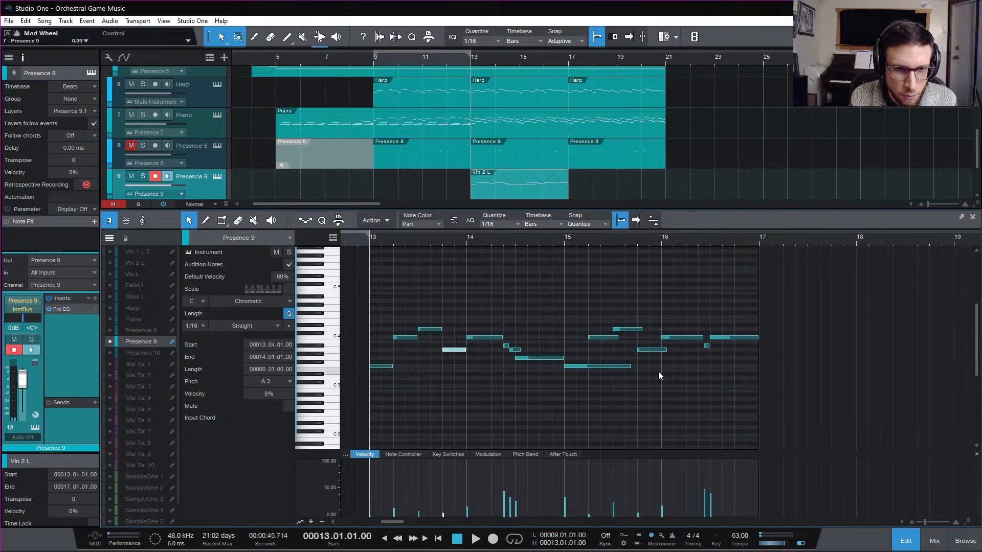
left_click_drag(633, 367, 587, 367)
left_click_drag(617, 337, 612, 338)
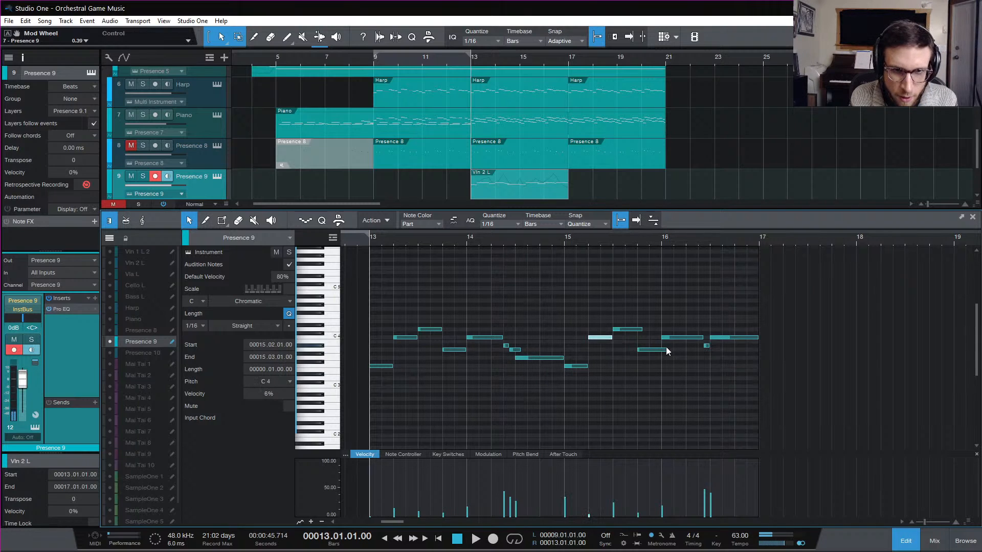
left_click_drag(669, 353, 660, 352)
left_click(728, 352)
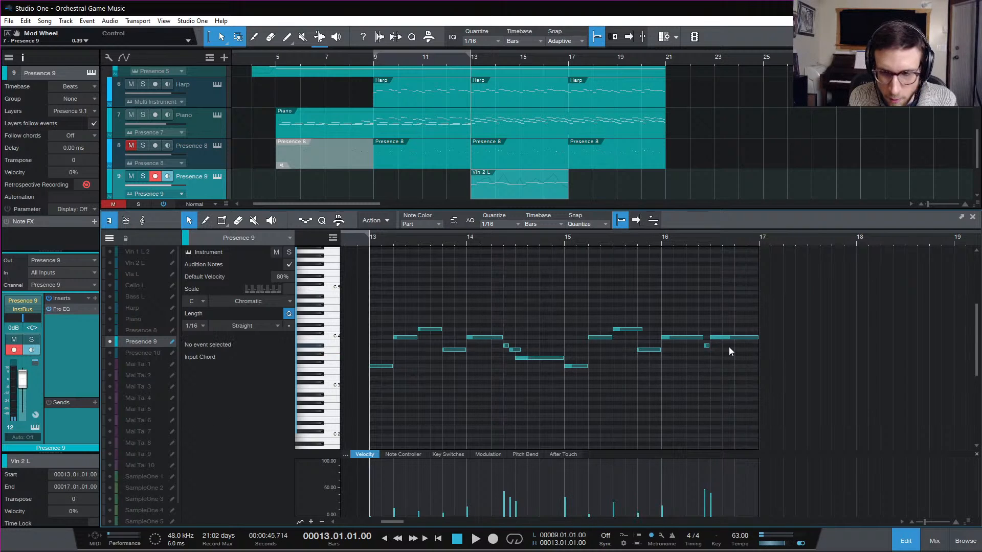
Step: Raise the velocity of the D4 note on beat 3 of bar 13, playing the part from bar 13 before and after
key("space")
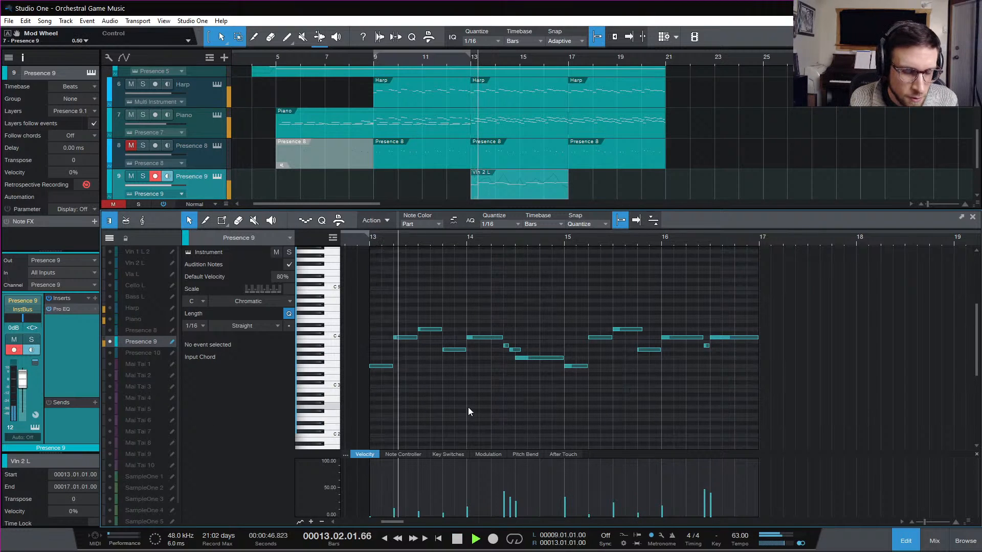
key("space")
left_click_drag(418, 513, 419, 500)
key("space")
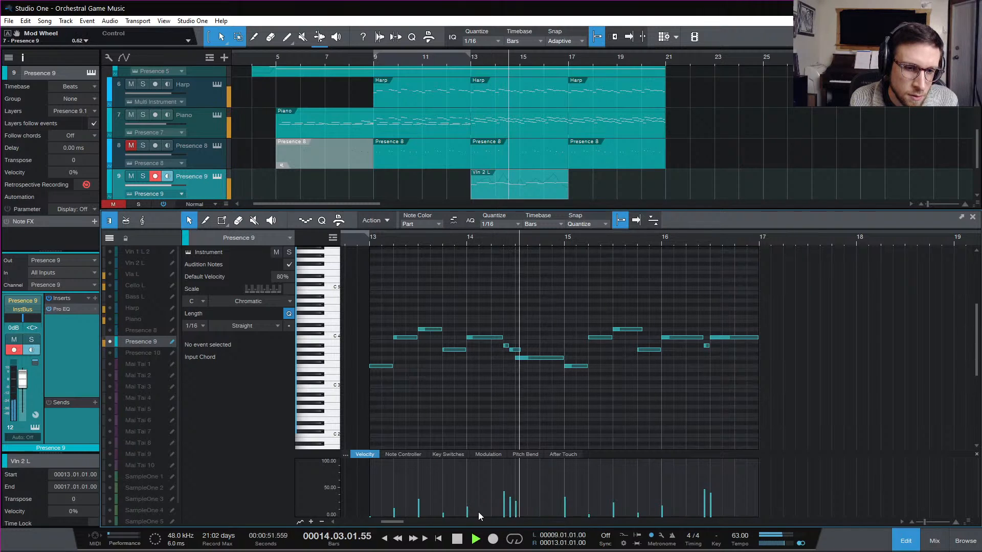
Step: Lower the velocities of the G3 note in bar 14 and the F3 note at bar 15, replaying from the end of bar 13
key("space")
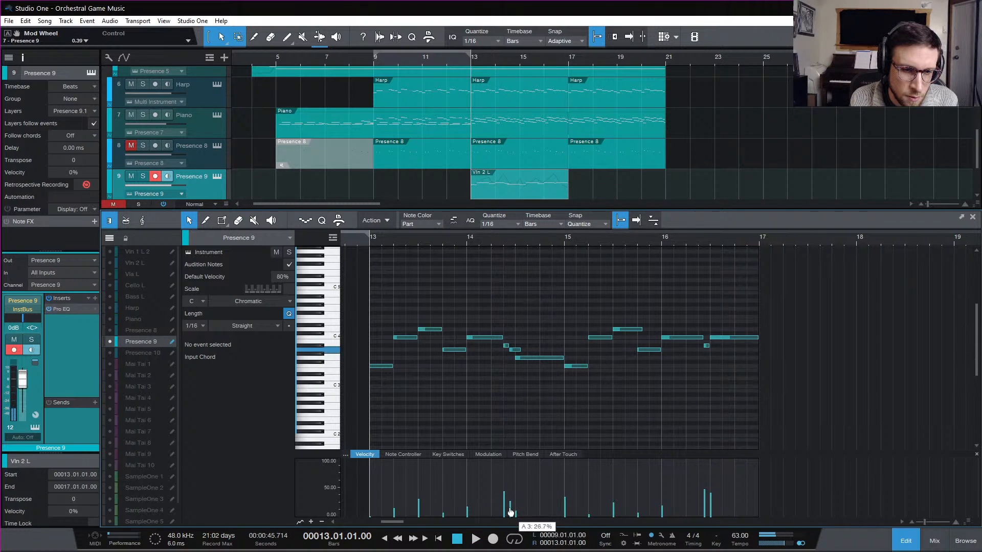
left_click(465, 240)
key("space")
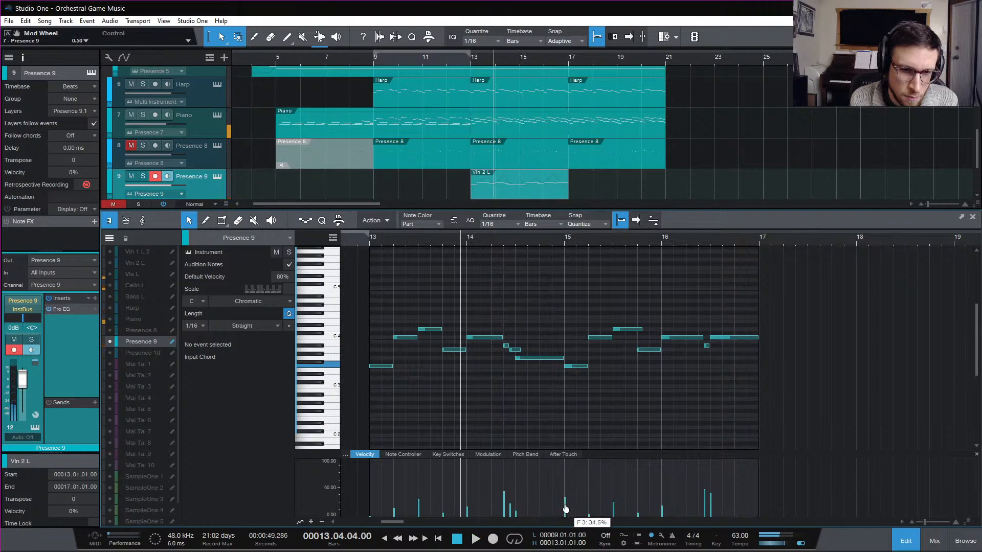
key("space")
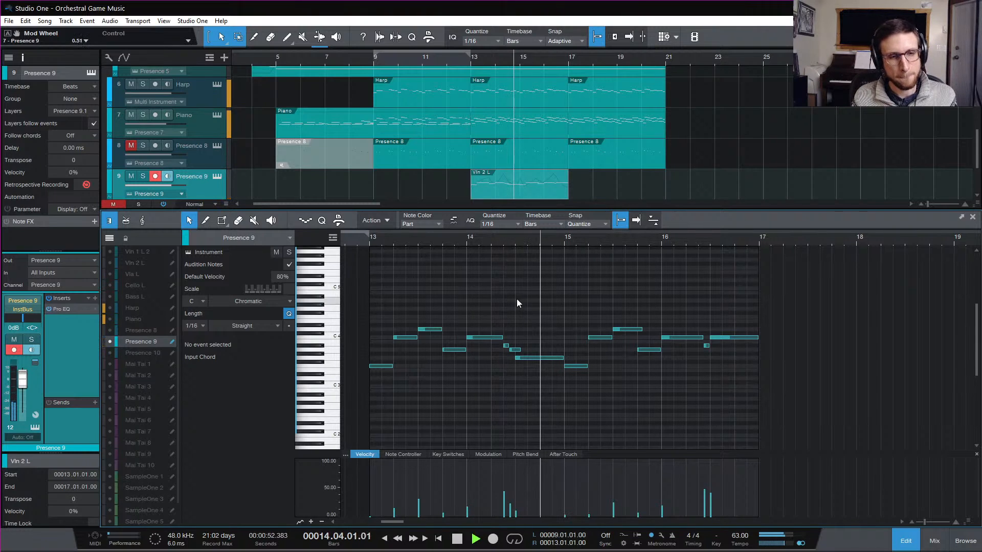
Step: Shorten the A3 note at 14.2.4 to a sixteenth and the D4 note at 15.3 to one beat, and replay from bar 13
left_click(512, 350)
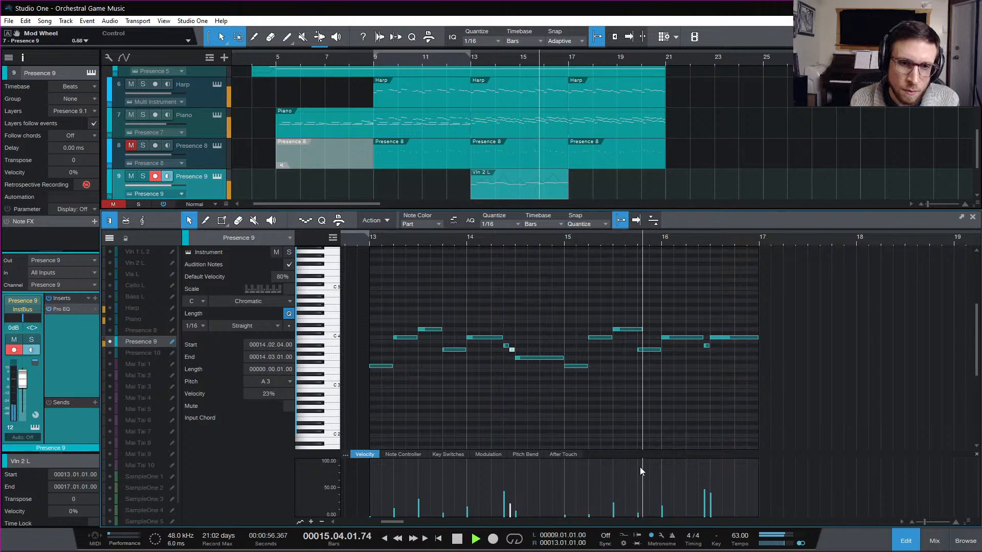
left_click(639, 330)
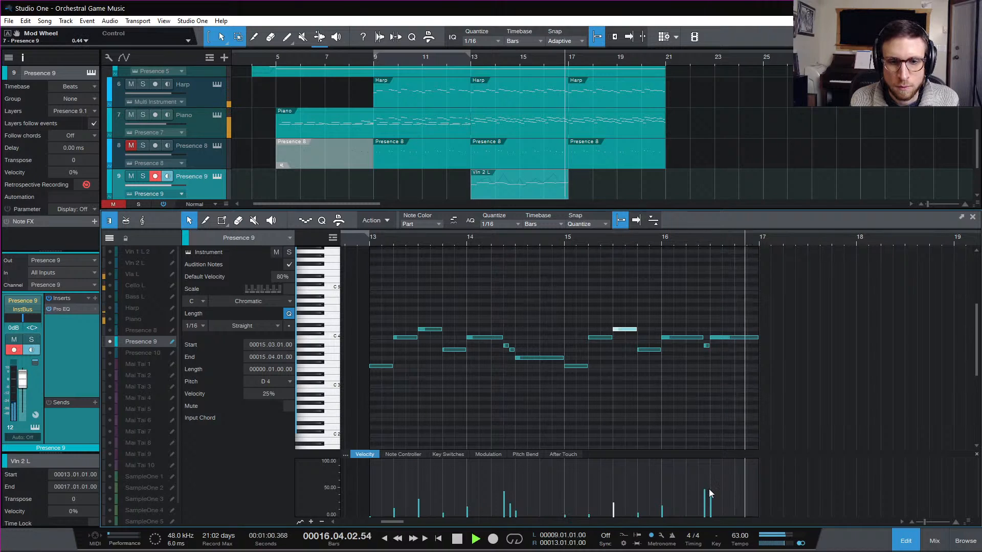
key("space")
left_click(369, 240)
key("space")
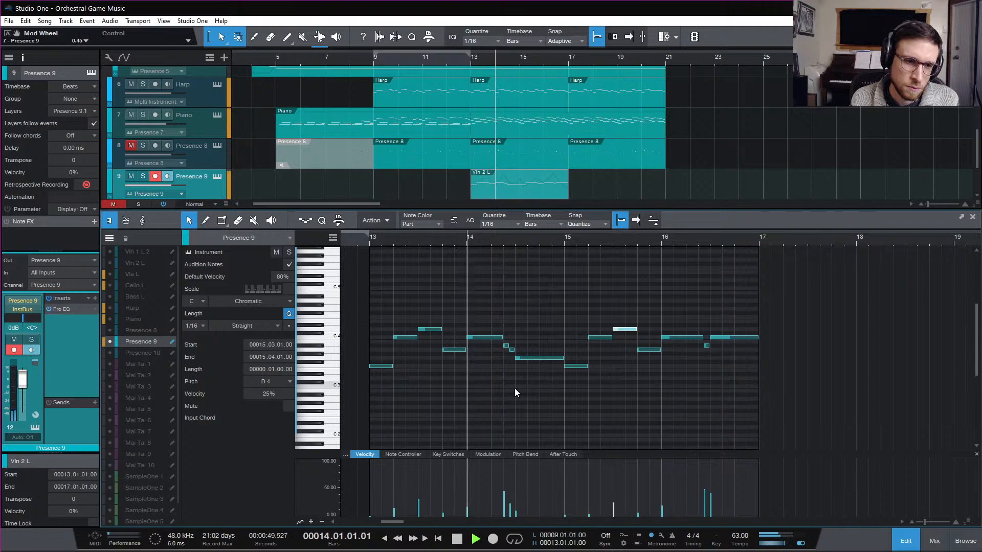
Step: In the clarinet's modulation curve, lower the dip before bar 15, raise the point at beat 4 of bar 13, and replay
left_click(492, 458)
left_click_drag(554, 490, 553, 508)
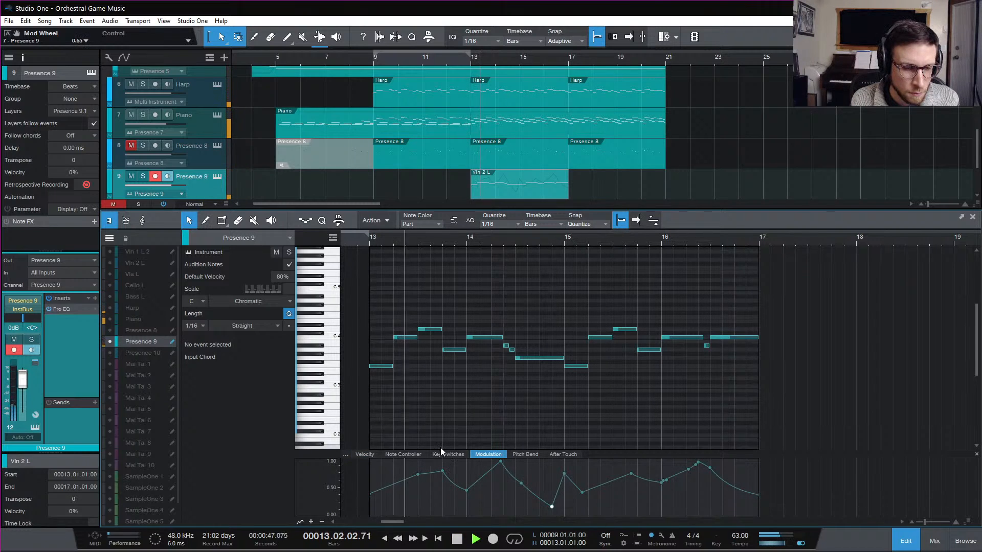
key("space")
left_click(443, 467)
key("space")
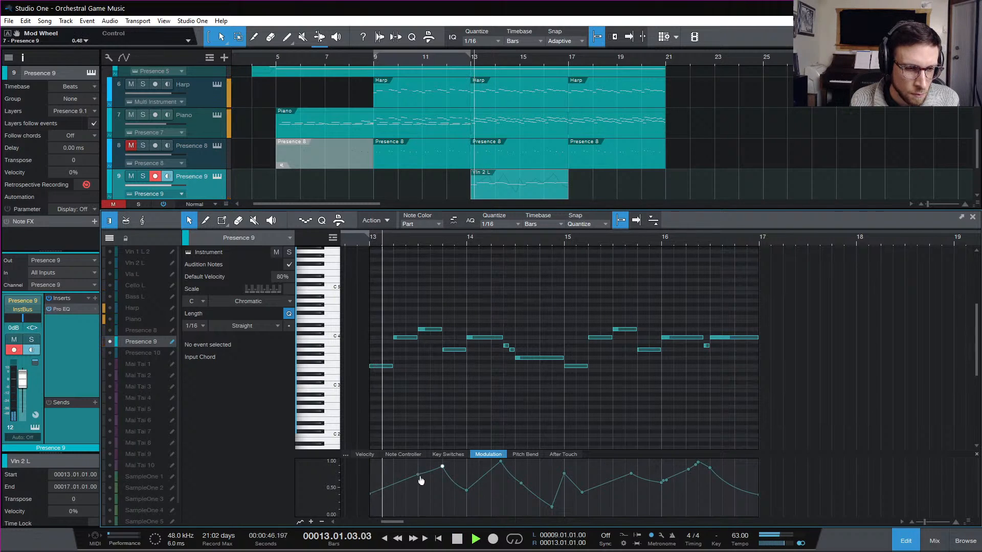
left_click(430, 472)
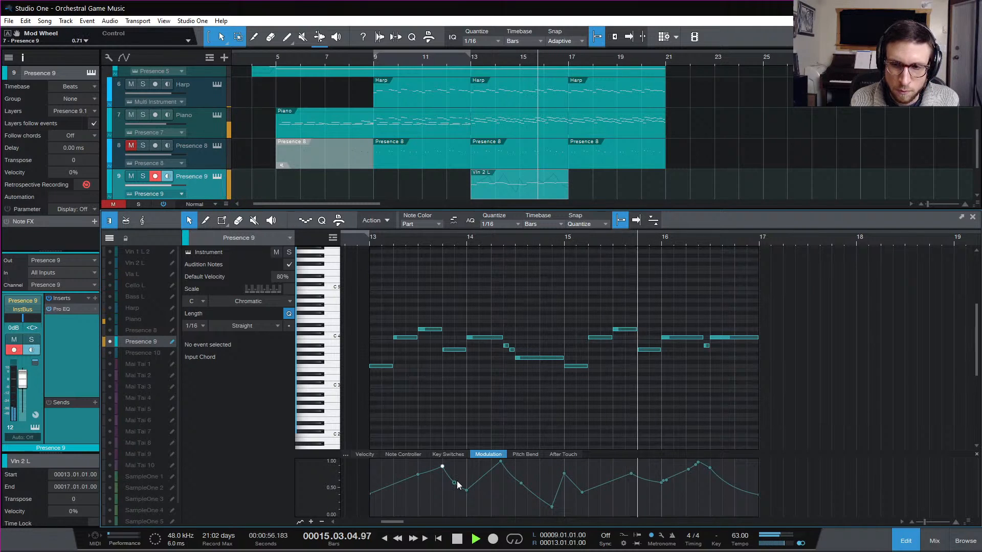
Step: Raise the modulation point at 15.3.4 to 1.00 and play the part from bar 15
key("space")
left_click(564, 240)
key("space")
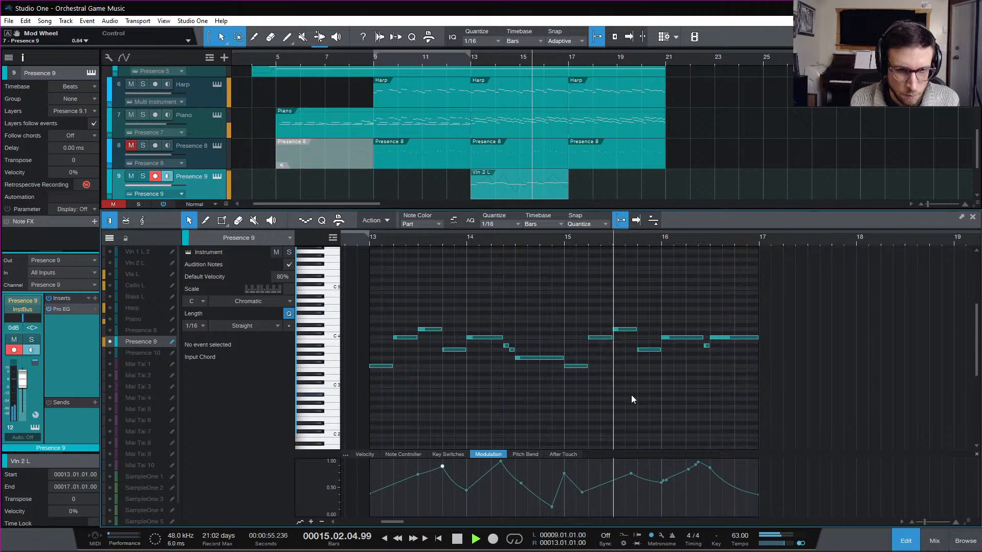
key("space")
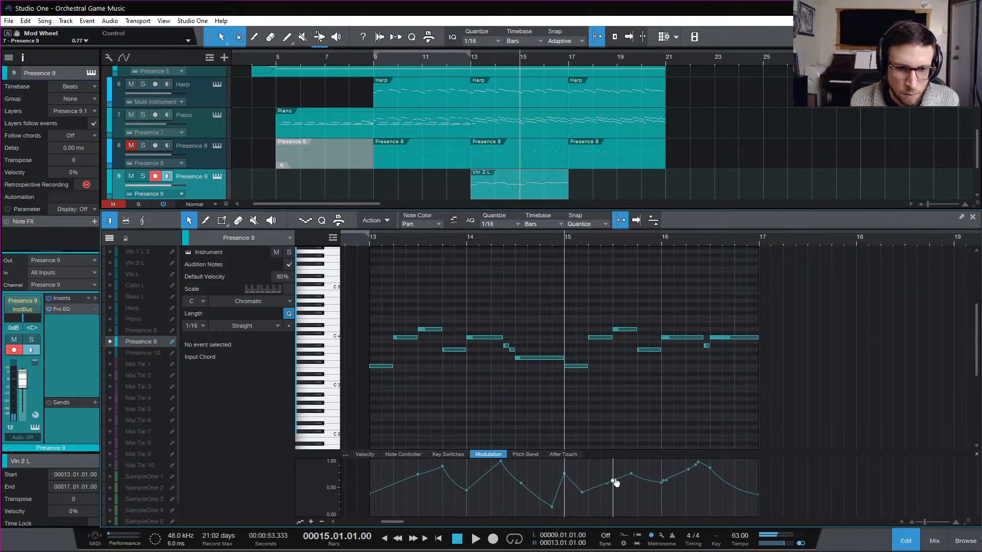
left_click_drag(630, 477, 631, 462)
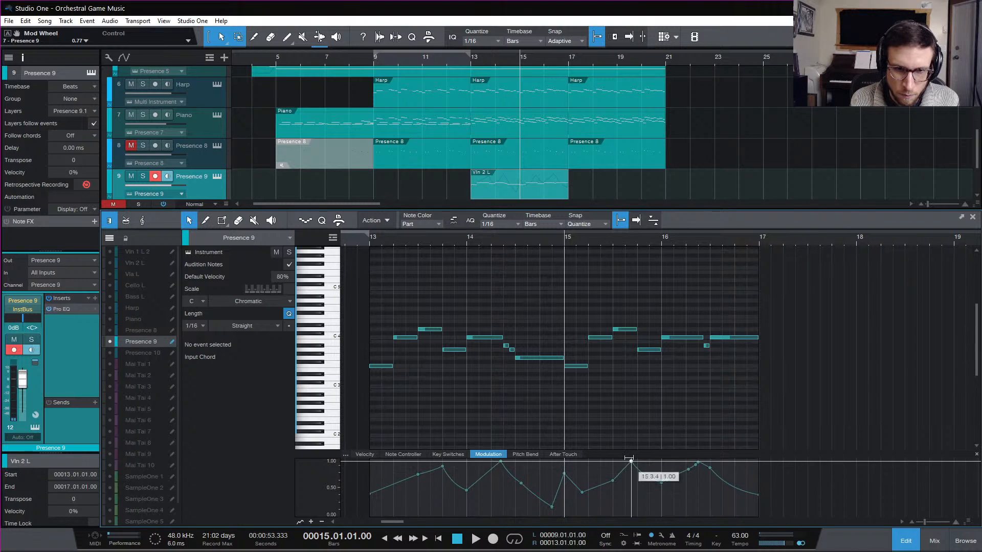
key("space")
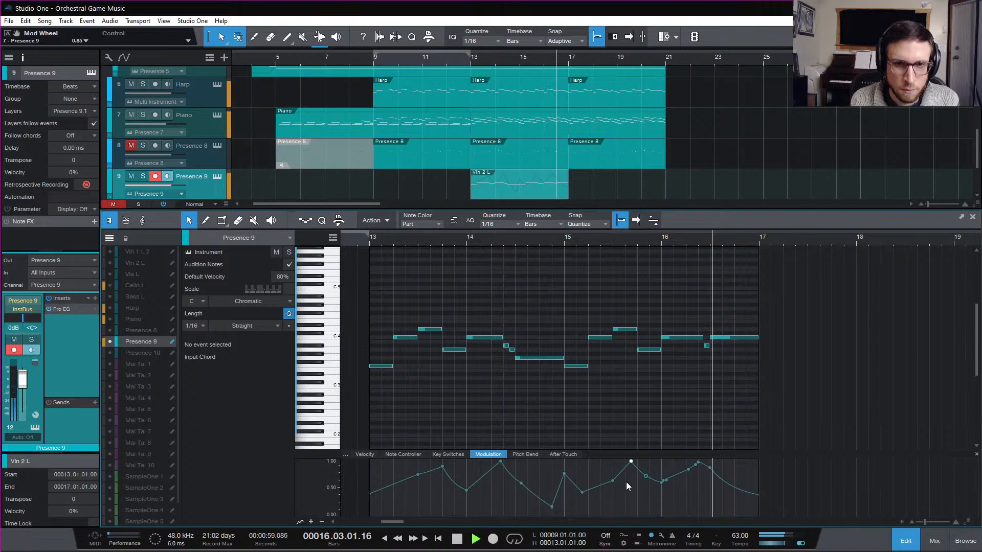
Step: Lower the final modulation point at bar 17 so the last note fades further, and replay from bar 15
key("space")
left_click_drag(759, 496, 758, 510)
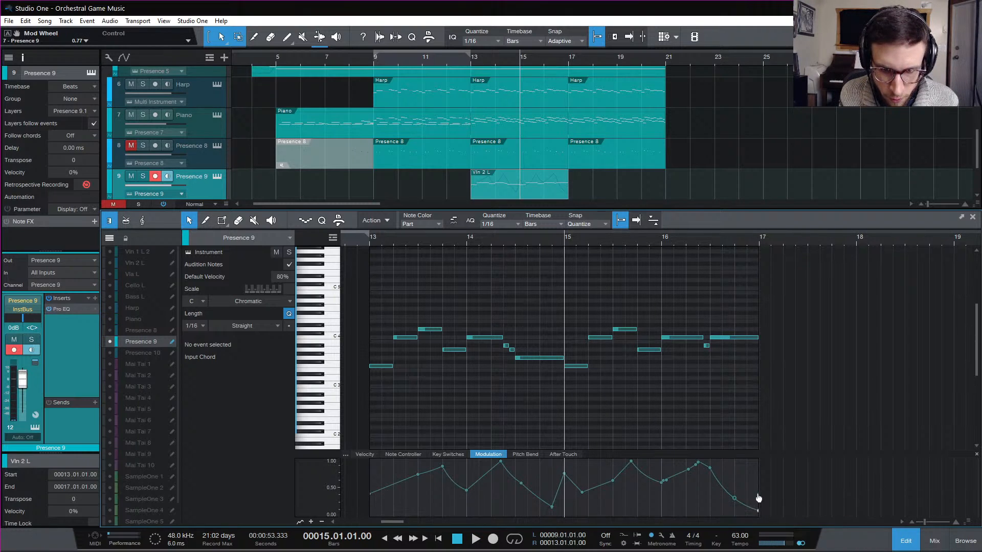
key("space")
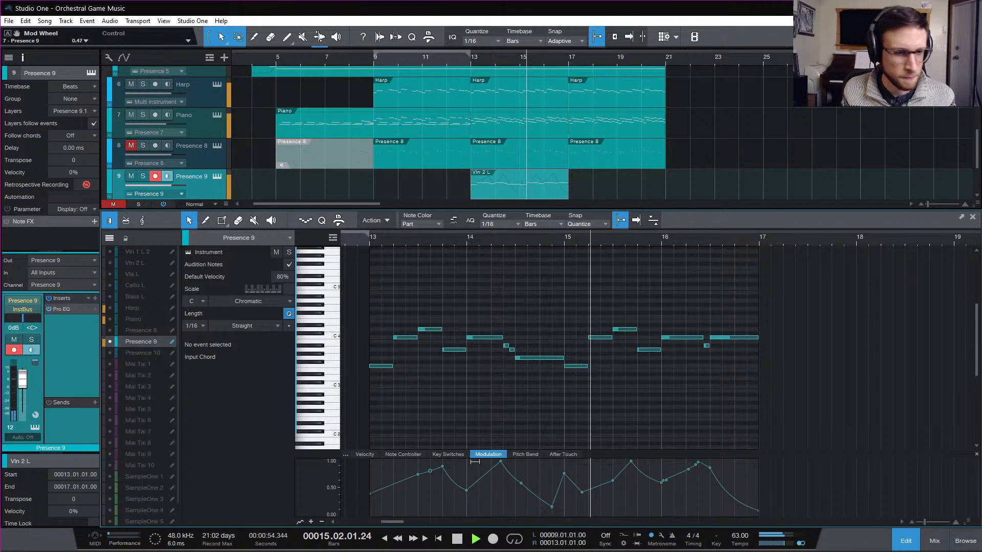
Step: Lower the velocity of the last C4 note in bar 16, stop playback and close the note editor
left_click(366, 455)
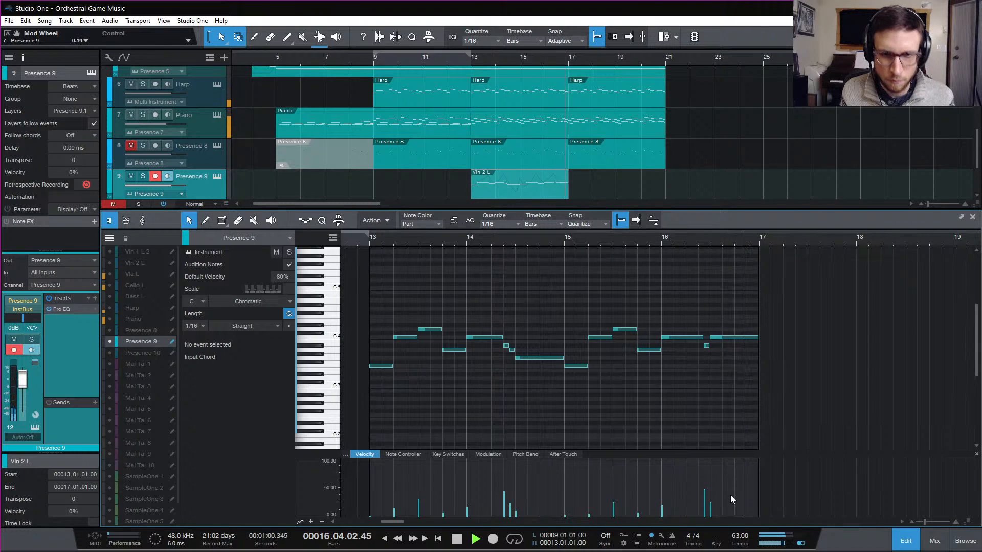
key("space")
left_click(919, 543)
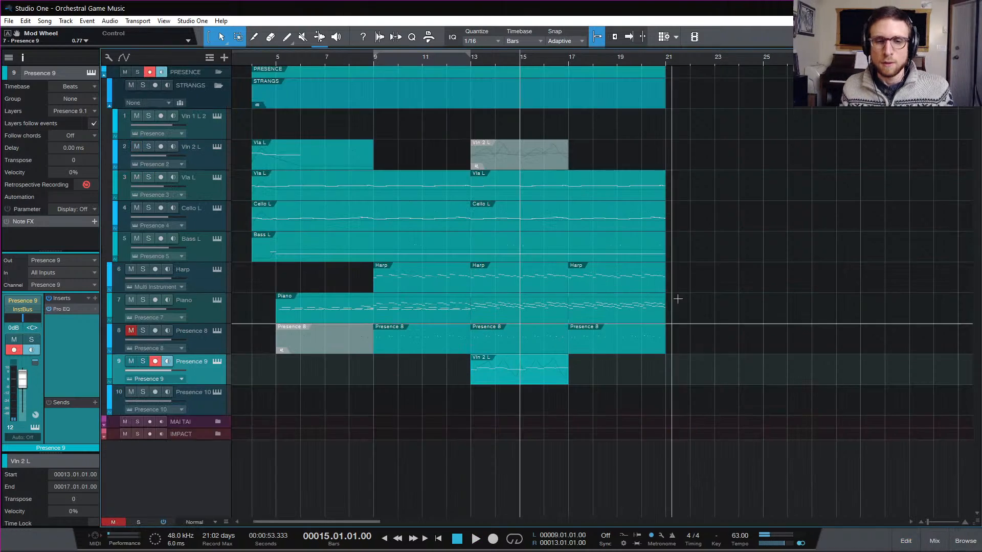
Step: Delete the muted Vln 2 L event at bars 13 to 17, return to bar 13 and rename the Presence 9 track as 'Net
key("Delete")
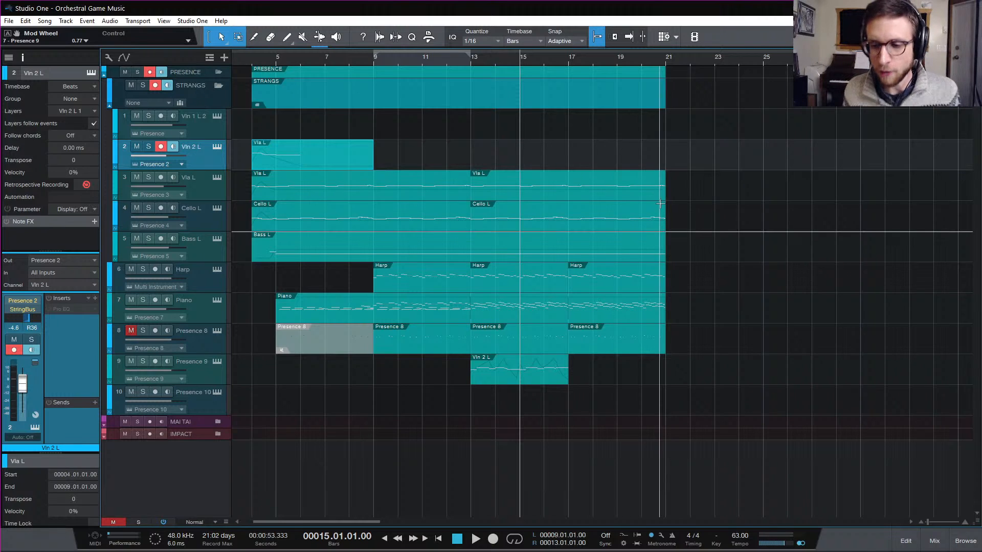
left_click(471, 64)
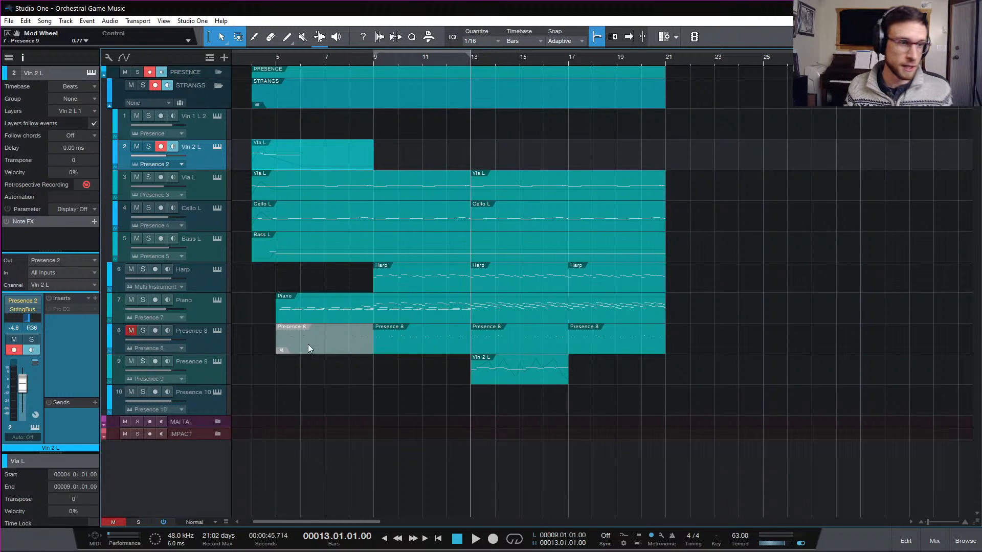
left_click(163, 363)
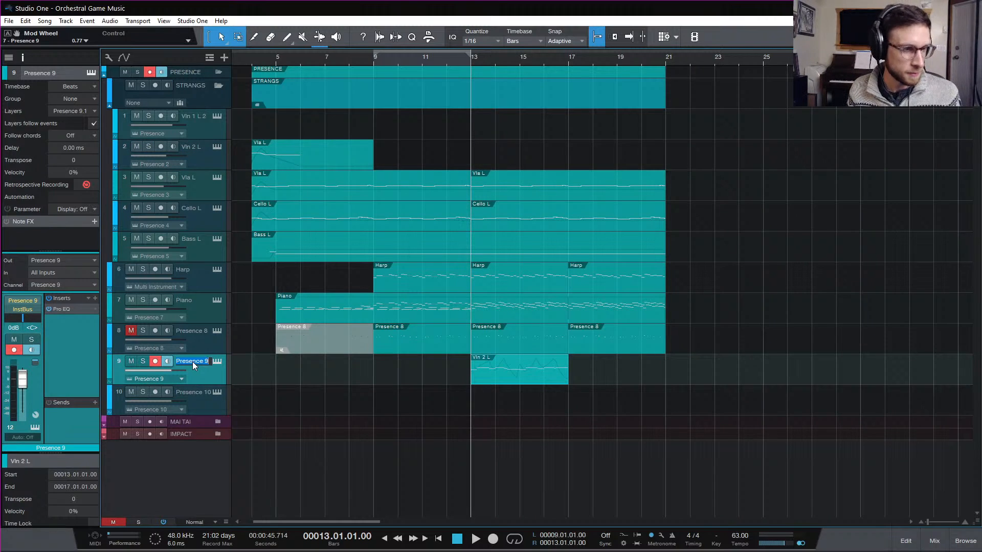
key("BackSpace")
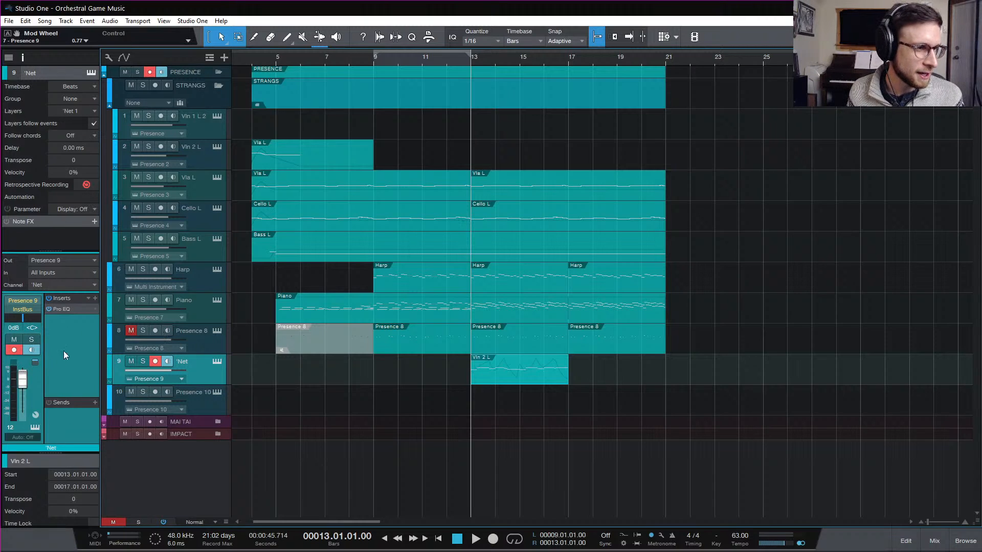
Step: Open the Pro EQ insert of the 'Net track, check its low-cut curve and close it
left_click(65, 310)
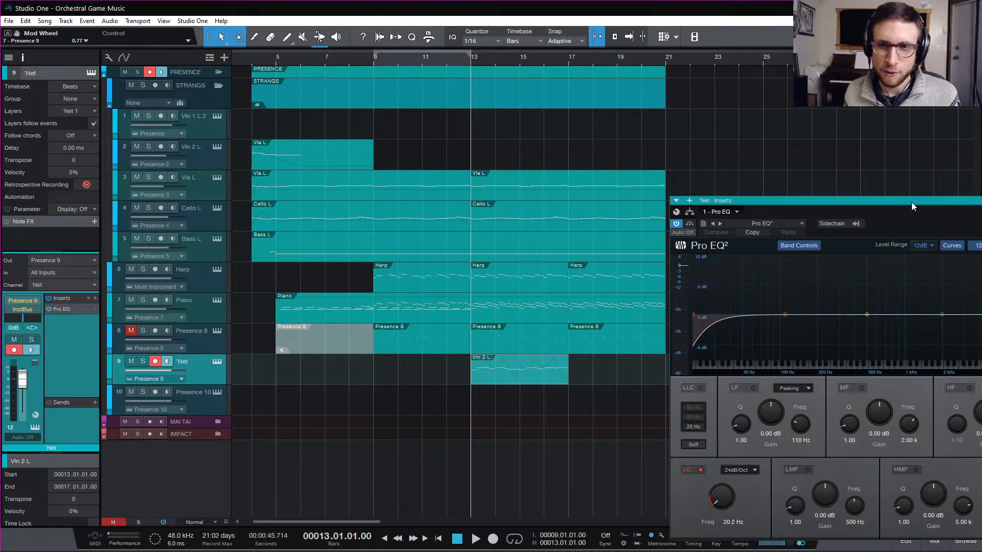
left_click_drag(912, 203, 802, 156)
left_click(975, 157)
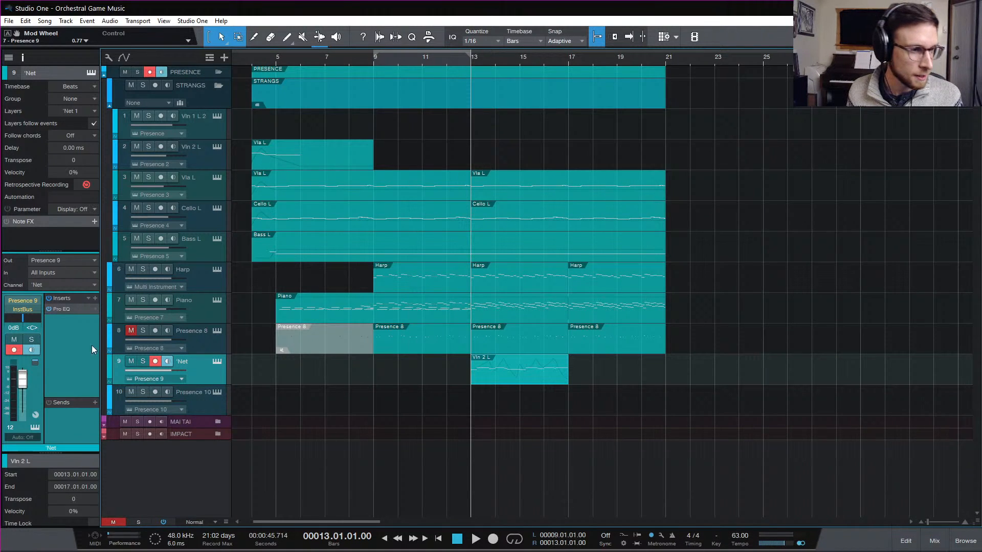
Step: Turn off the built-in Reverb of the 'Net track's Presence XT clarinet and close the instrument editor
left_click(35, 427)
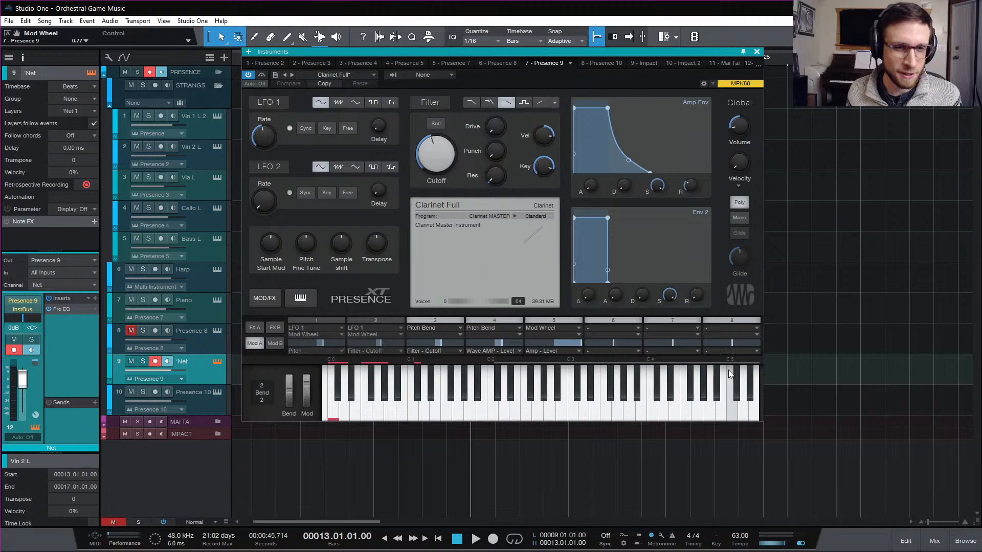
left_click(259, 328)
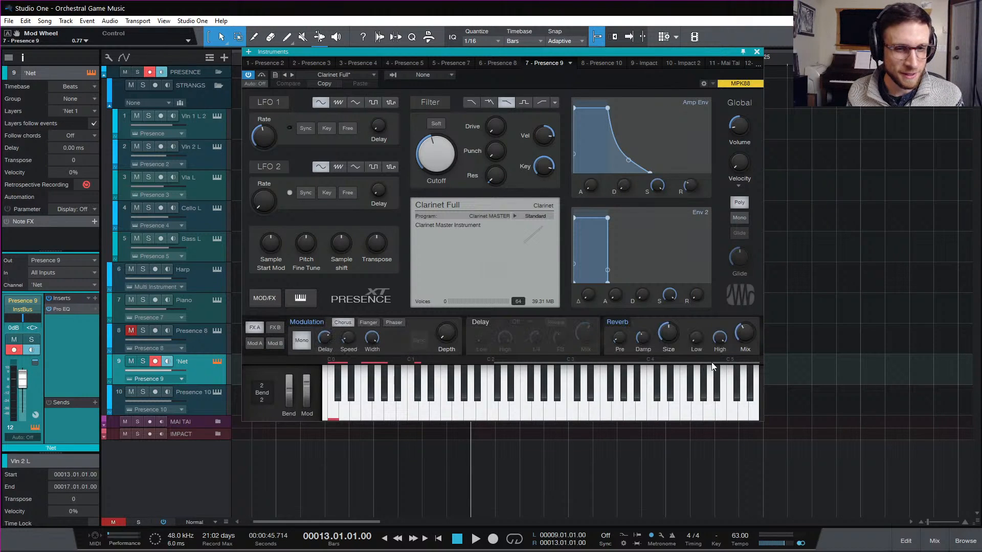
left_click(627, 323)
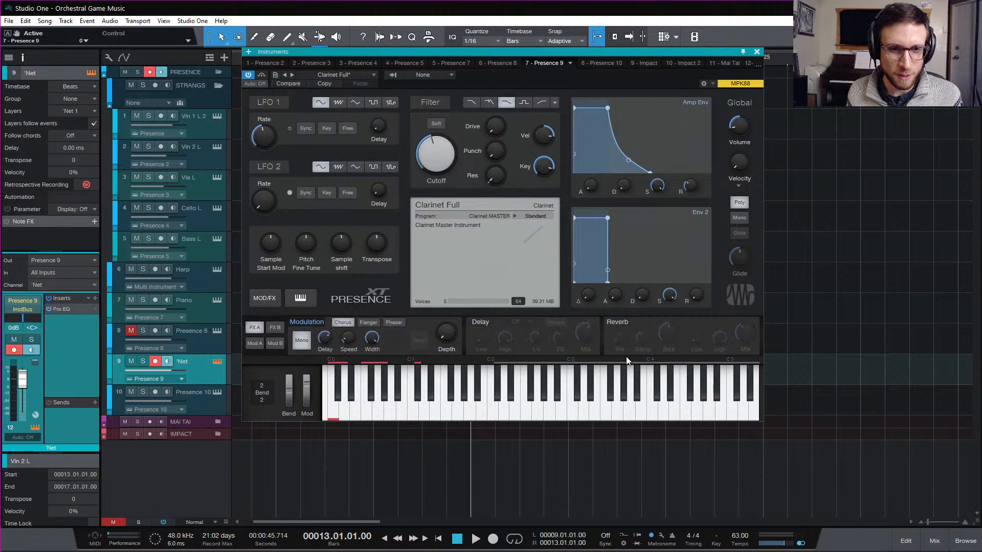
left_click(757, 61)
left_click(755, 59)
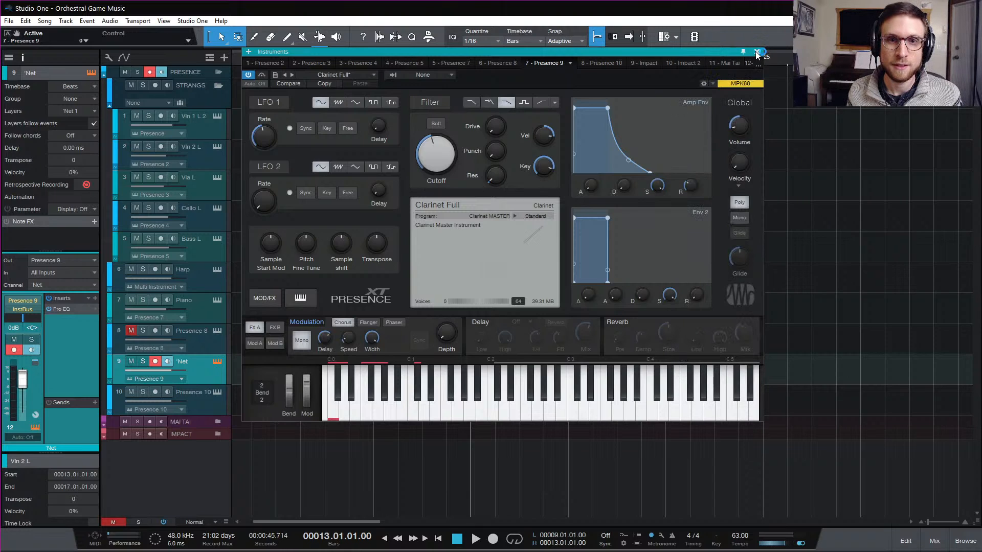
left_click(757, 52)
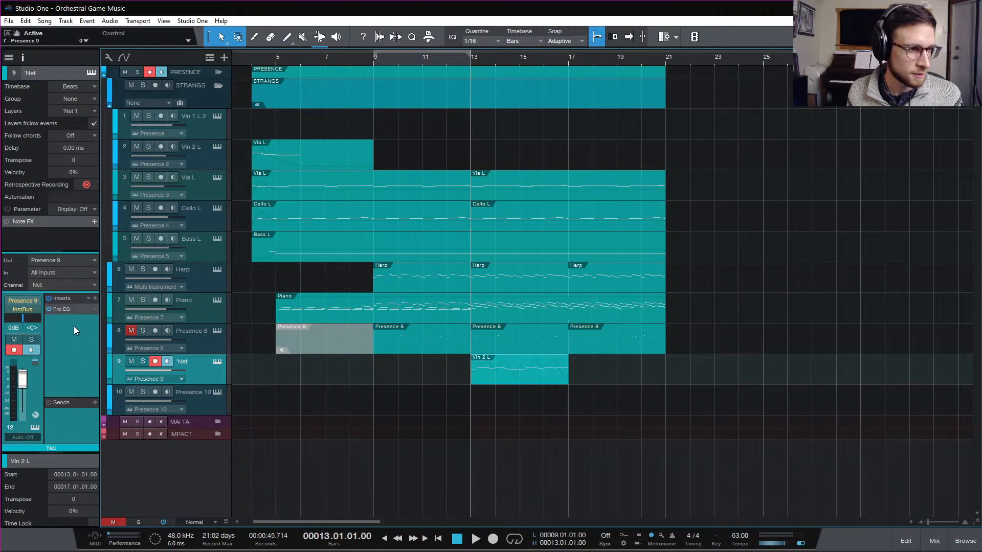
Step: Add a send to Verb1 on the 'Net channel and set its level to about -21.6 dB
left_click(95, 403)
left_click(138, 493)
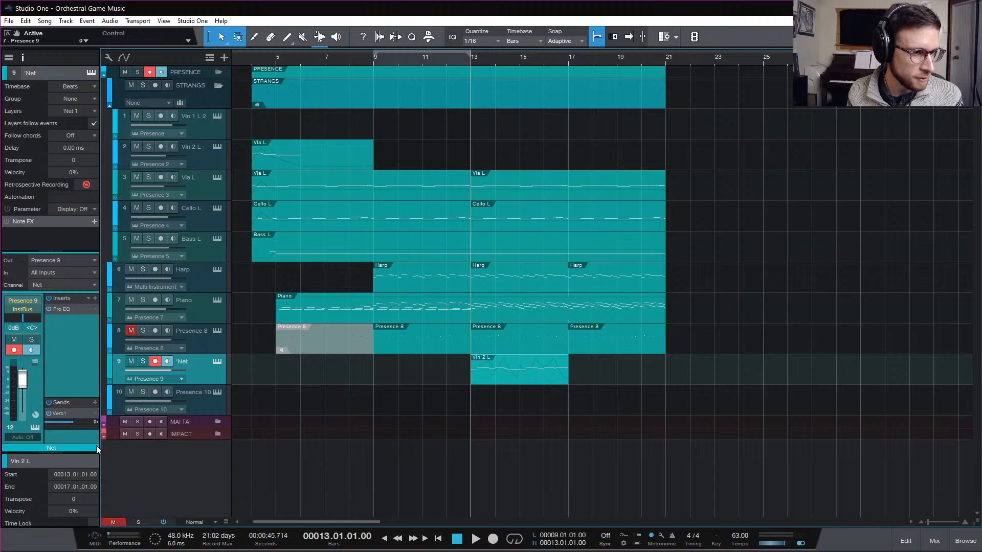
left_click_drag(75, 422, 65, 435)
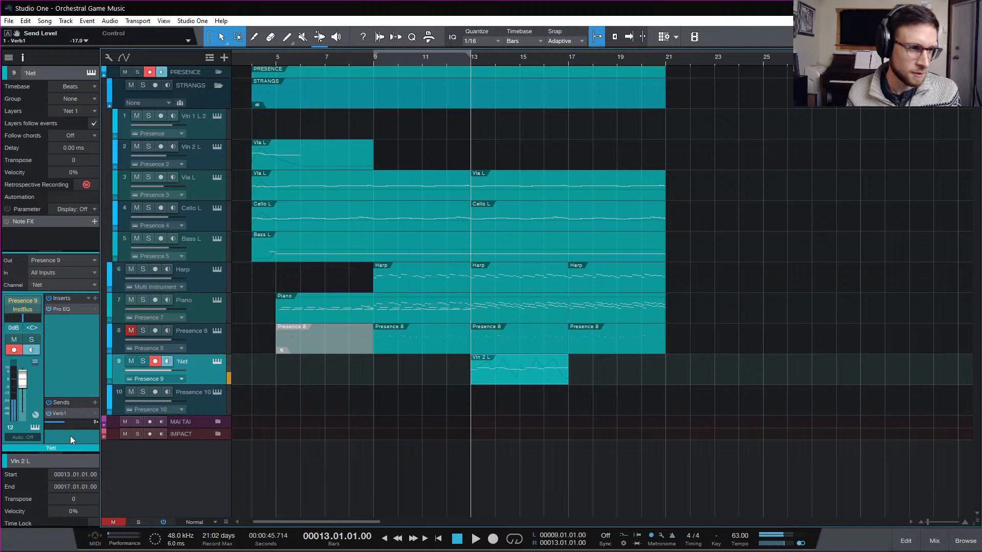
left_click_drag(54, 420, 59, 428)
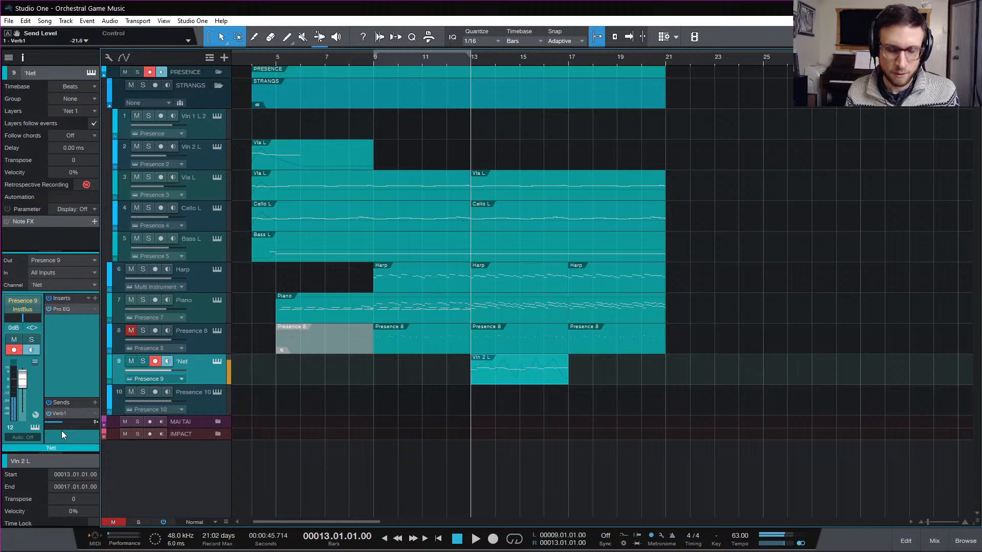
Step: Play from bar 13, raise the 'Net channel volume to +2.3 dB and stop playback
key("space")
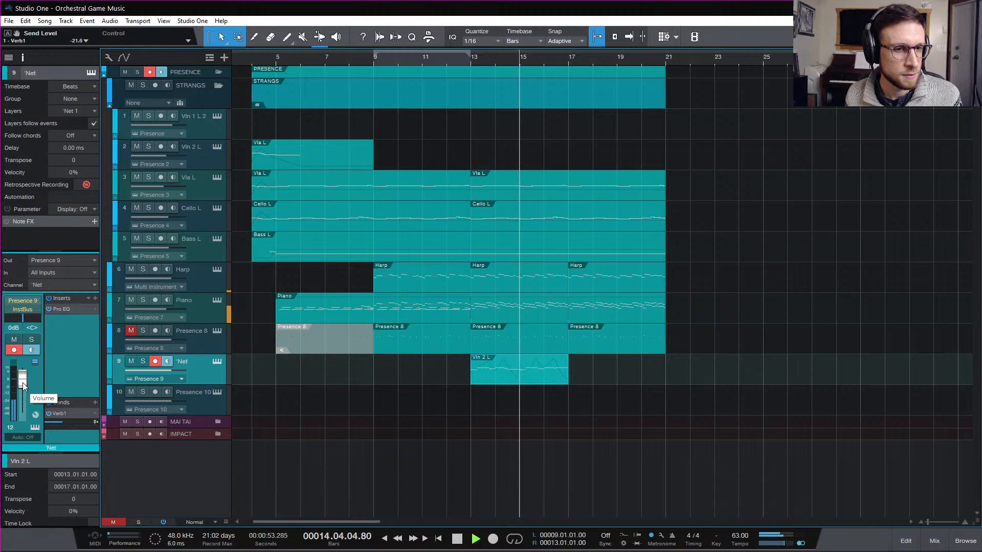
left_click_drag(62, 421, 61, 421)
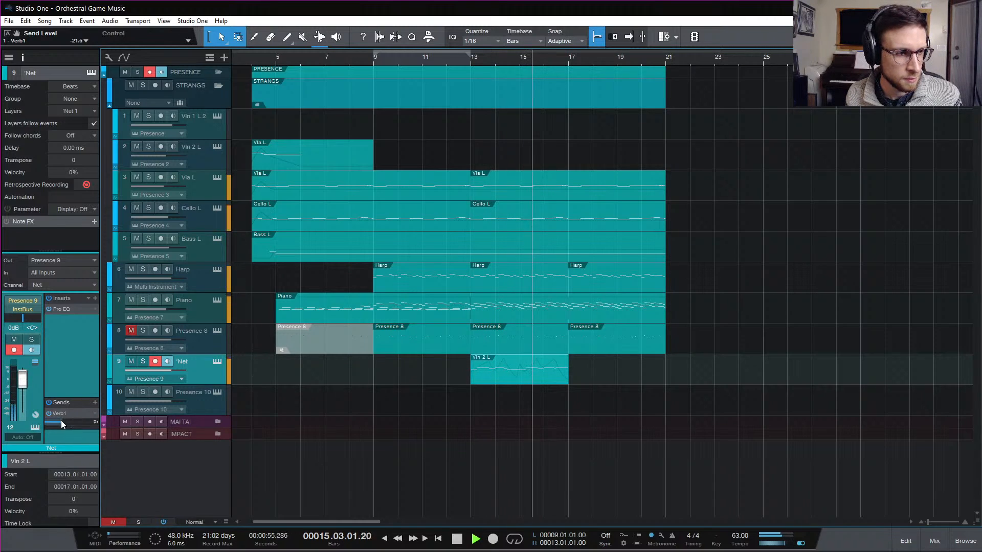
left_click_drag(22, 385, 22, 381)
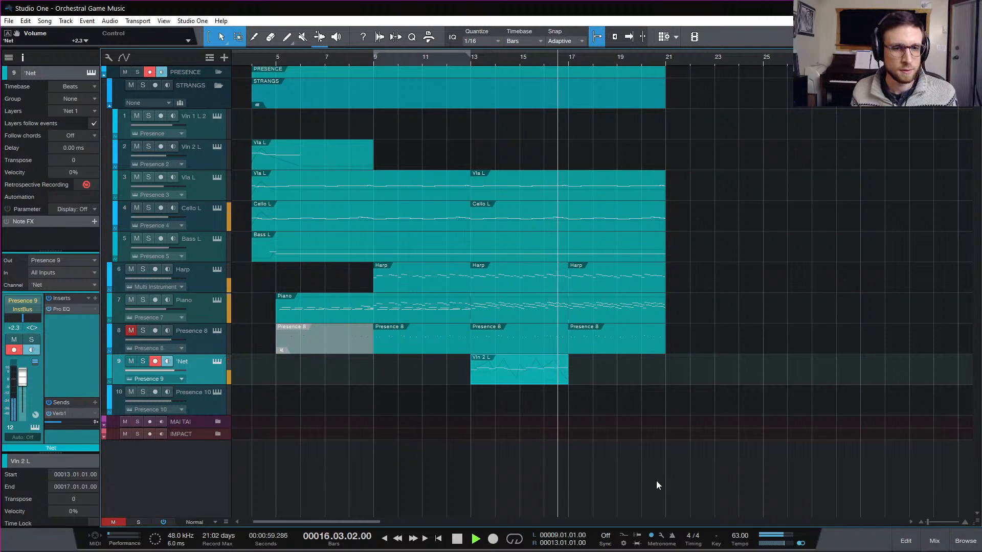
key("space")
left_click(934, 540)
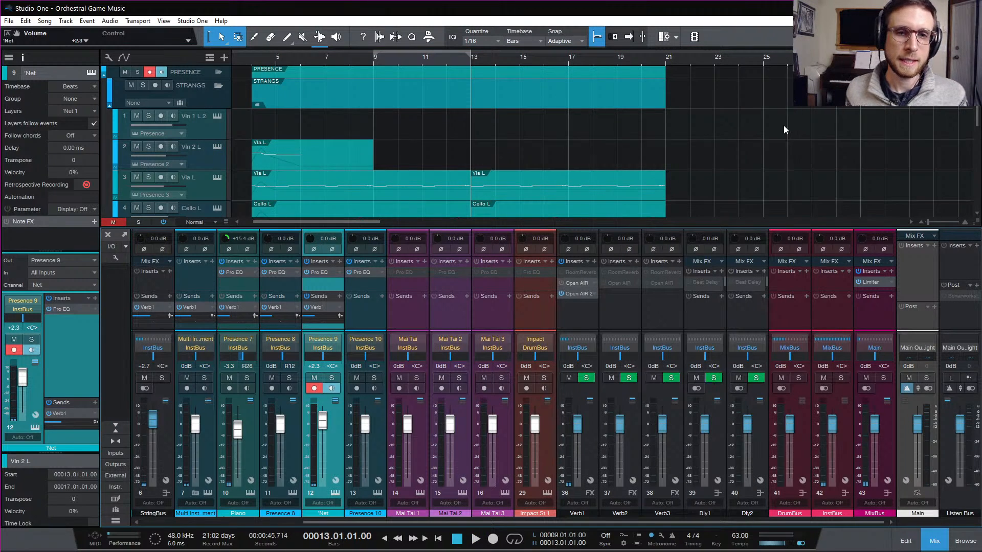
scroll(793, 128, "down", 5)
scroll(797, 135, "down", 2)
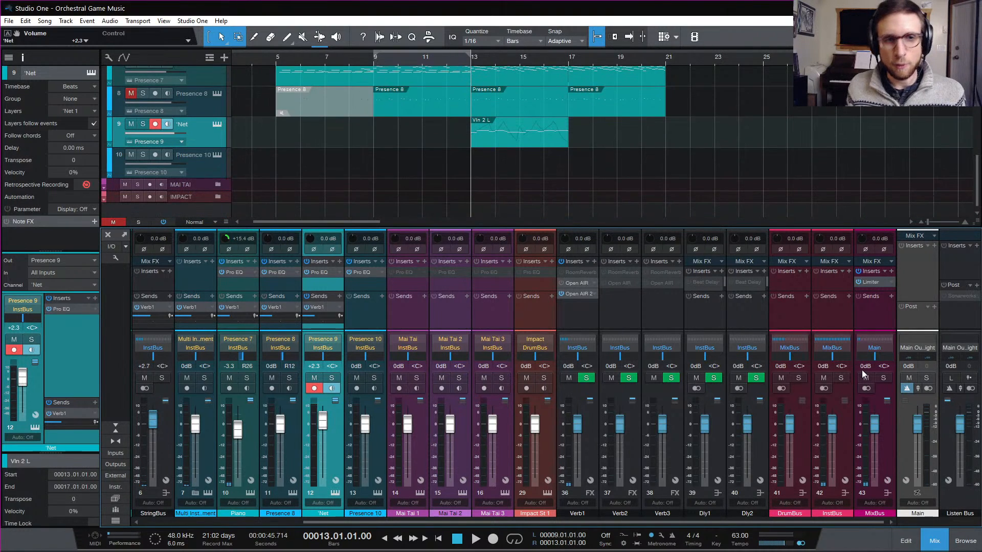
left_click(924, 537)
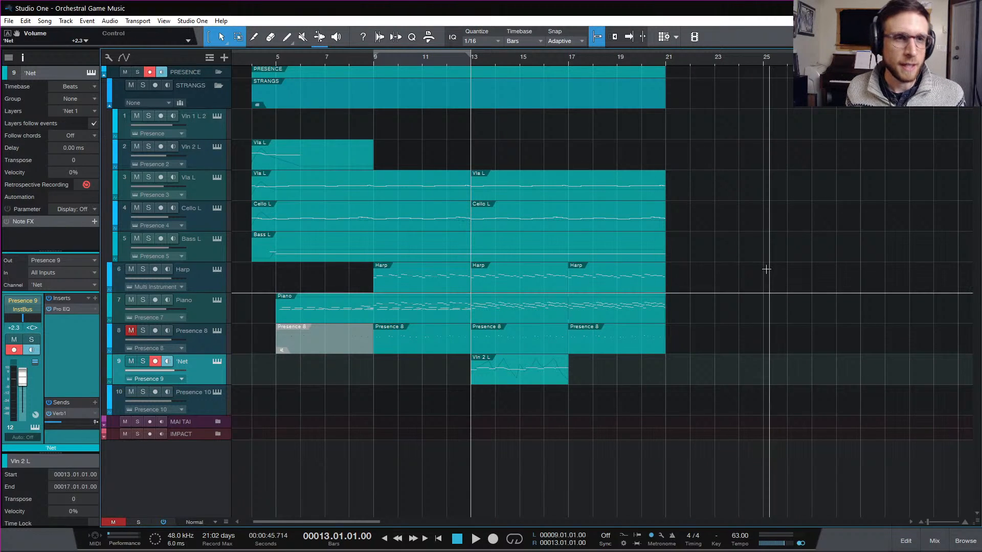
Step: Play the arrangement from bar 4 and examine the Piano and Harp parts in the note editor
left_click(252, 56)
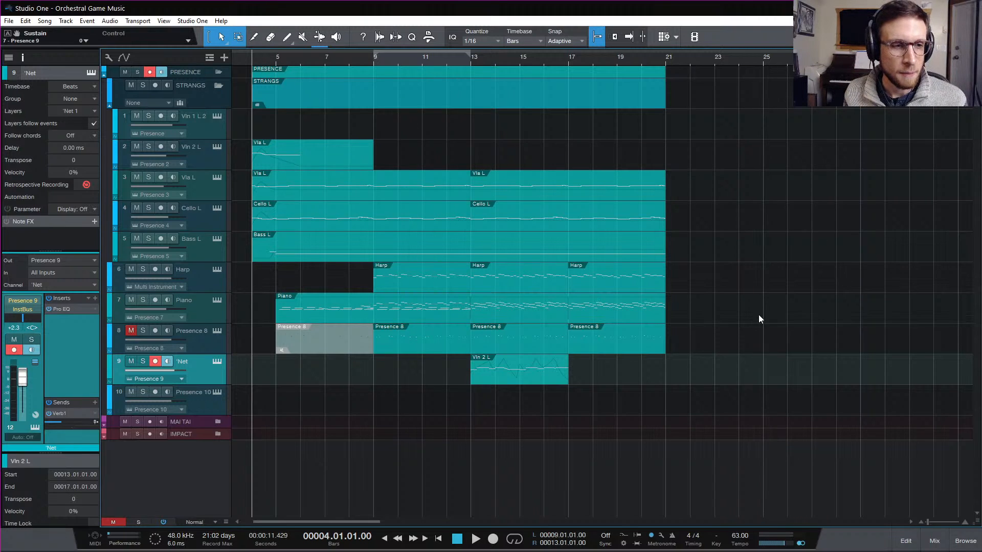
key("space")
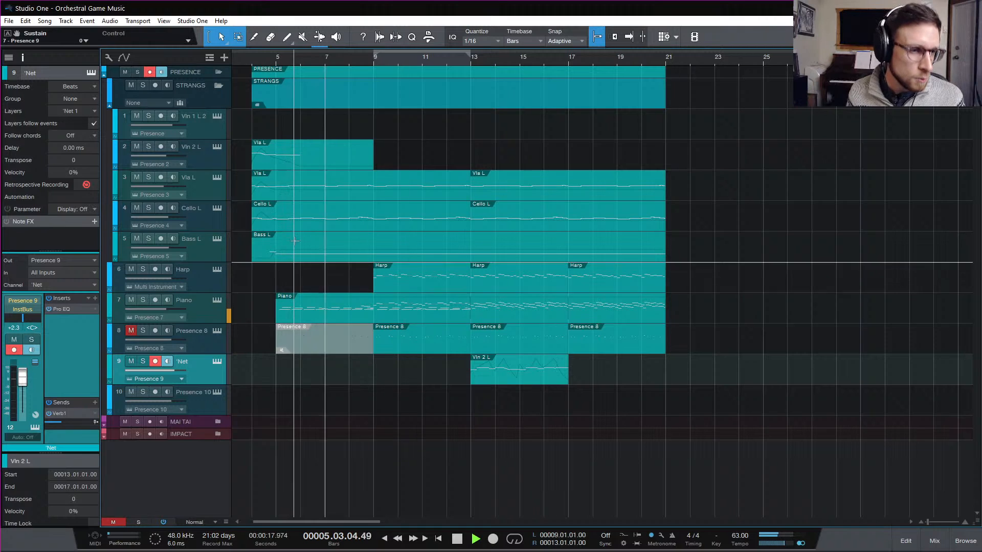
double_click(337, 316)
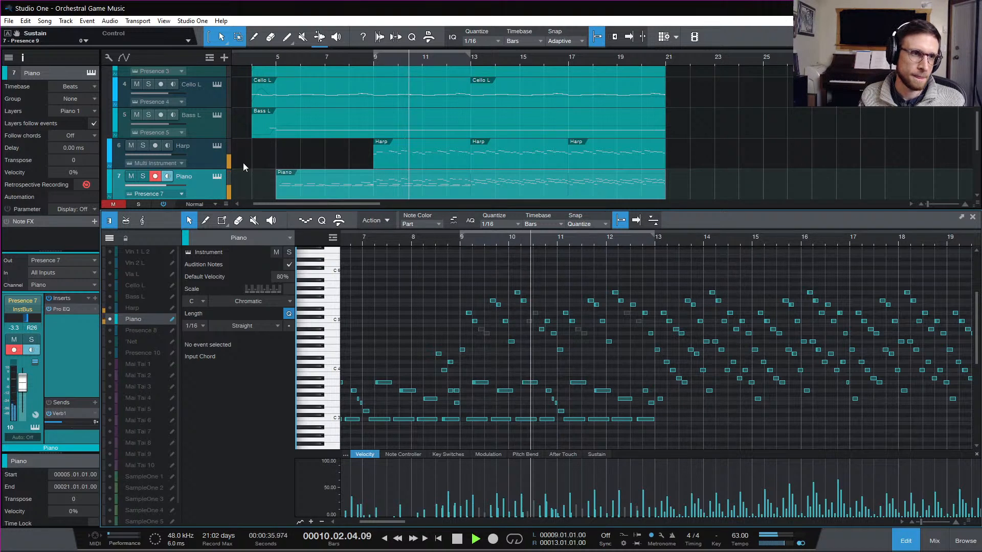
left_click(167, 163)
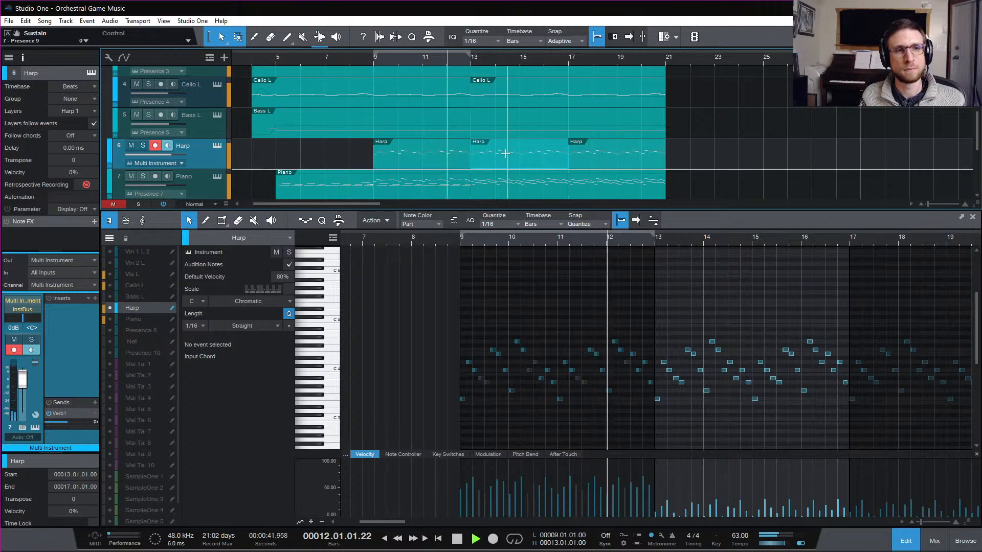
Step: Show the mixer during playback and pan the 'Net channel to R55
left_click(934, 540)
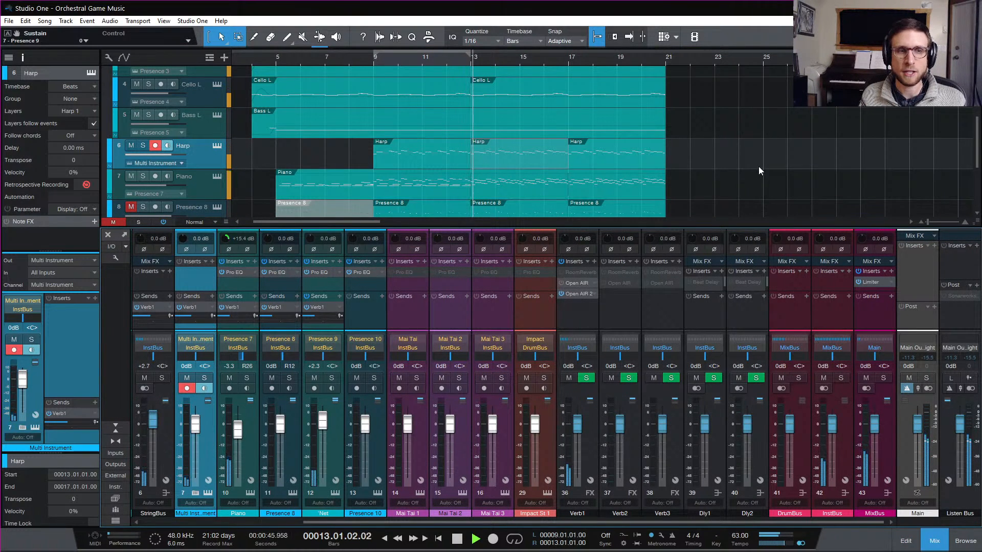
scroll(738, 158, "down", 3)
scroll(738, 164, "up", 1)
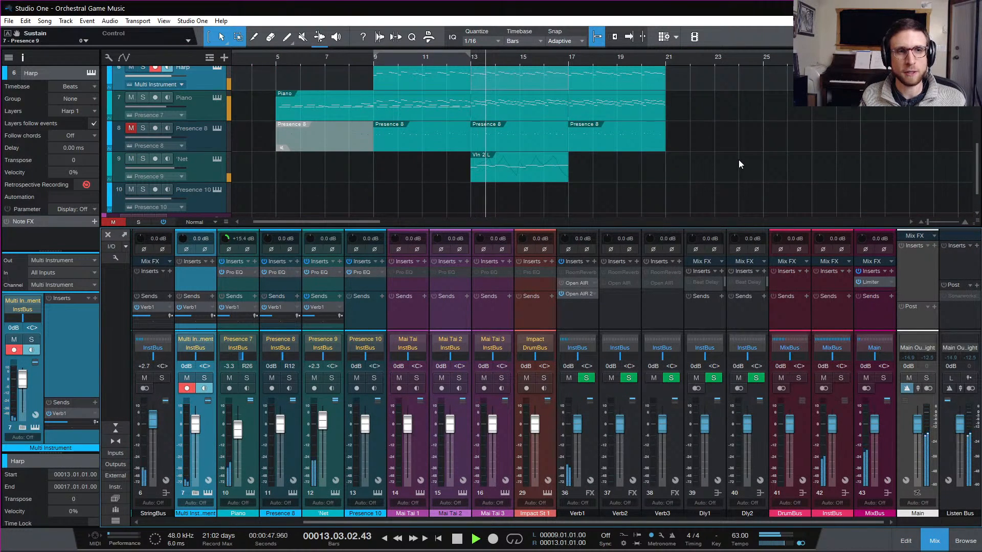
left_click(213, 167)
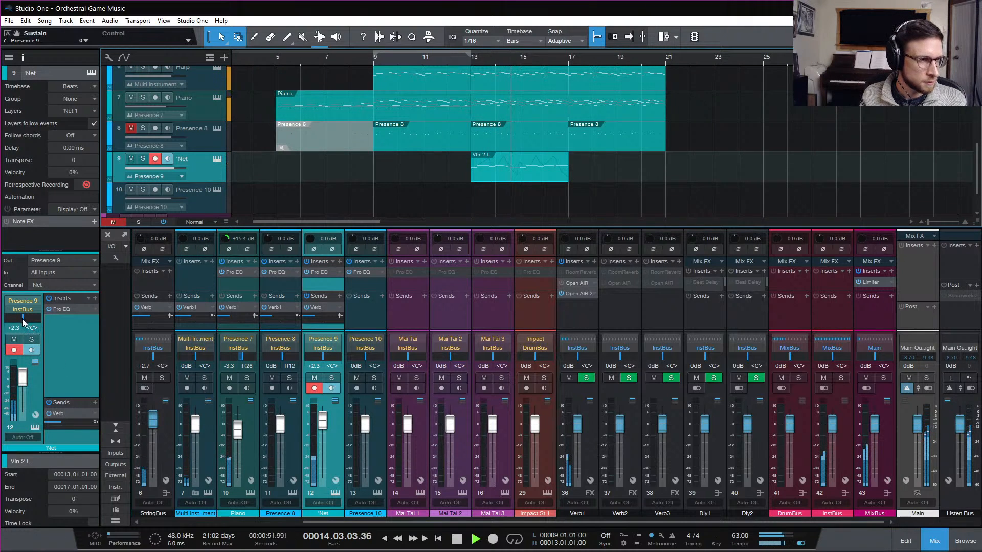
left_click_drag(23, 322, 33, 321)
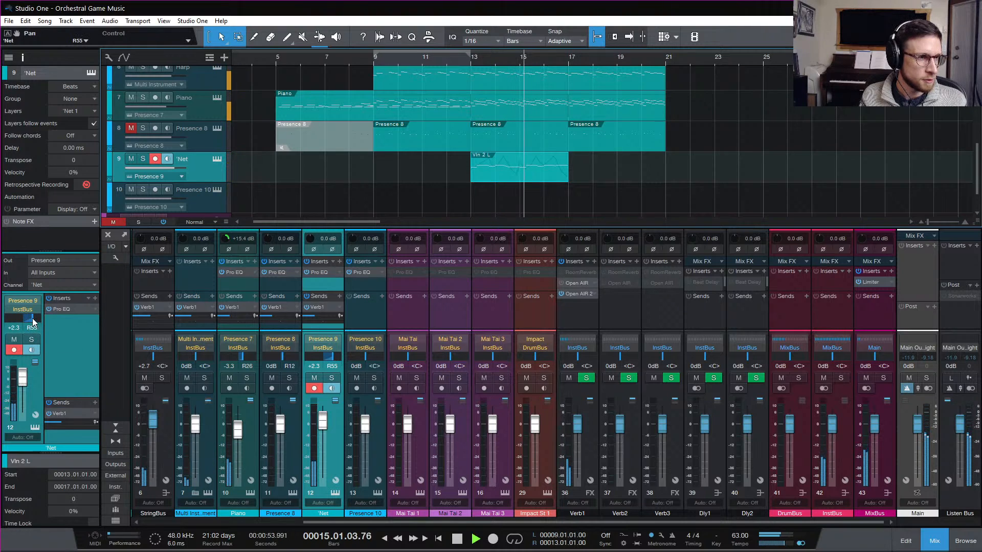
Step: Cut the LMF band of 'Net's Pro EQ by 3.17 dB at 477 Hz, and duplicate the Vln 2 L event to bar 17
left_click(64, 310)
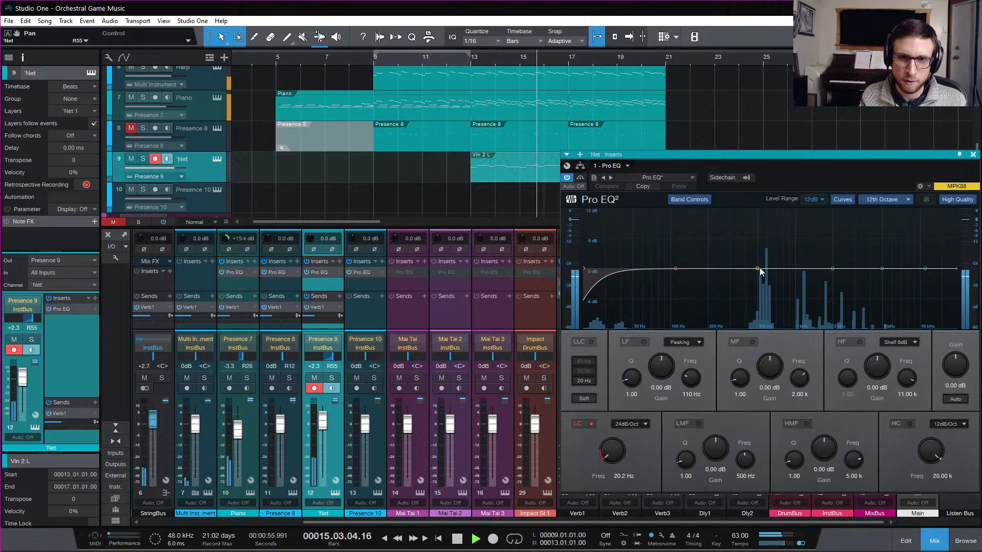
left_click_drag(758, 275, 755, 285)
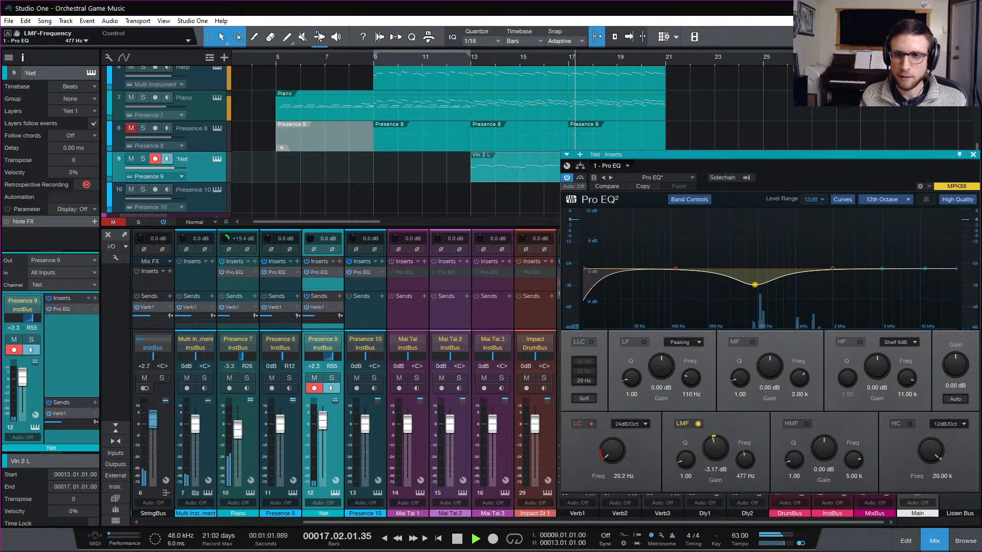
left_click(973, 155)
key("d")
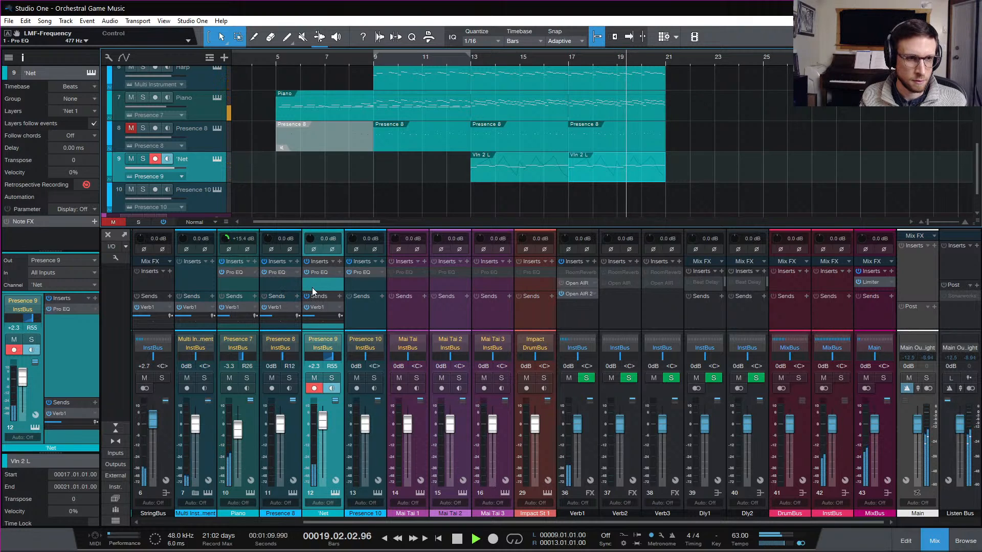
left_click(593, 262)
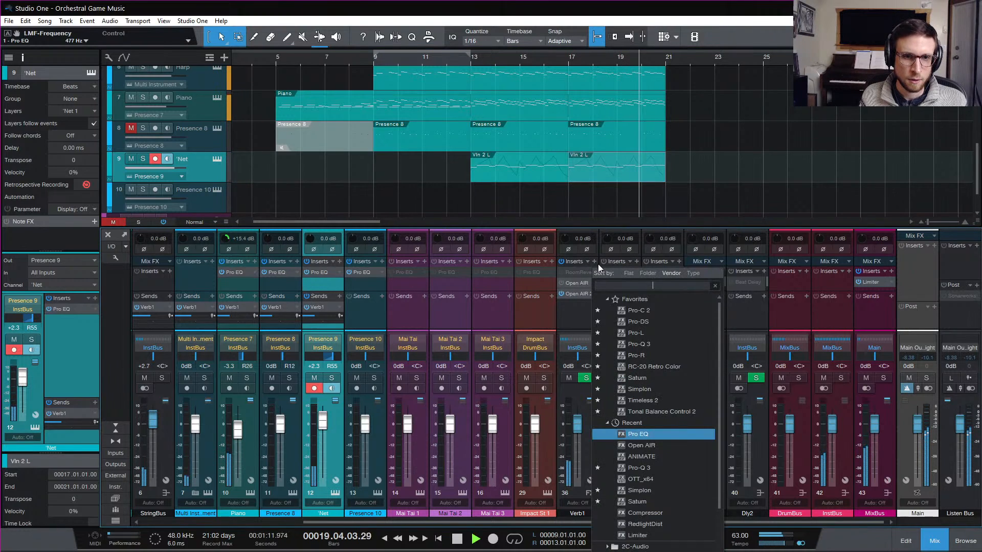
left_click(663, 343)
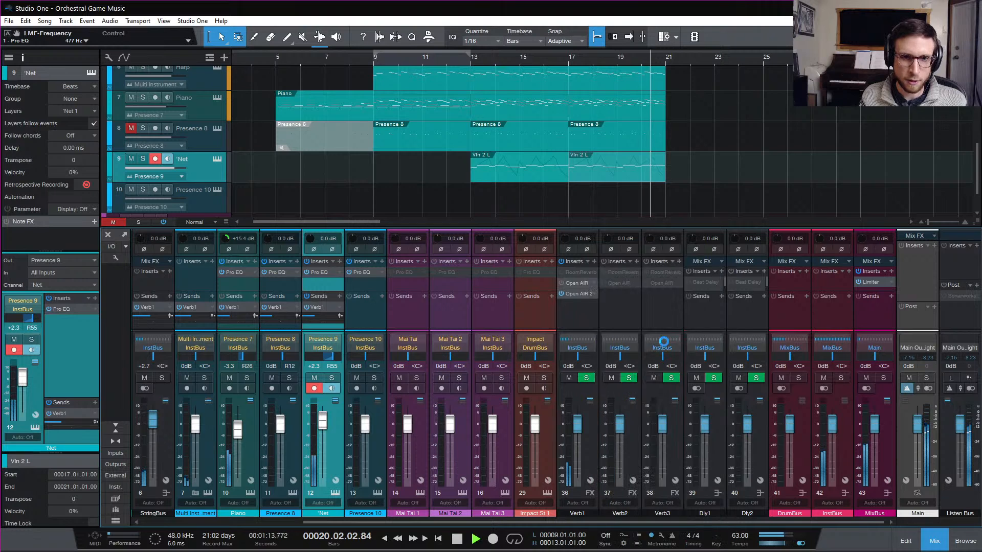
key("Escape")
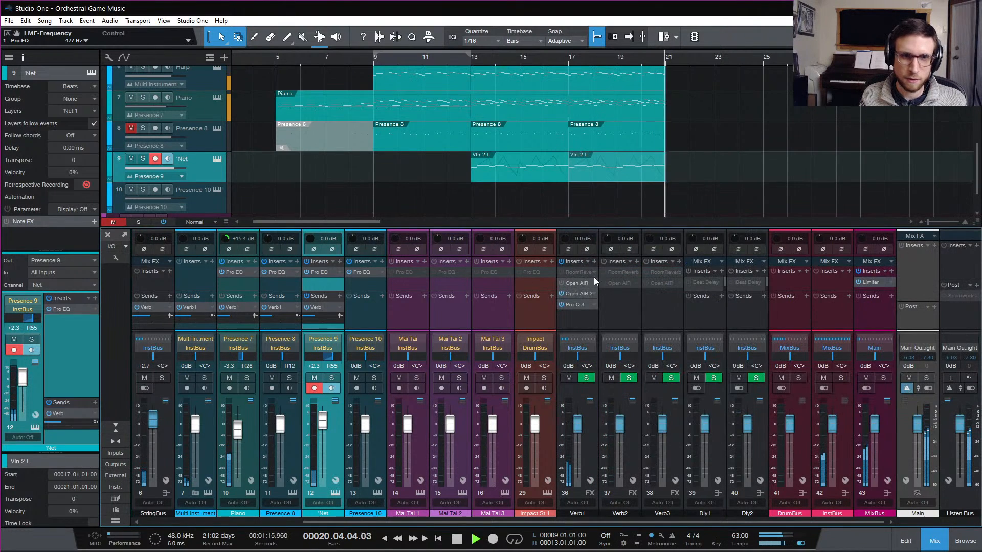
left_click(593, 305)
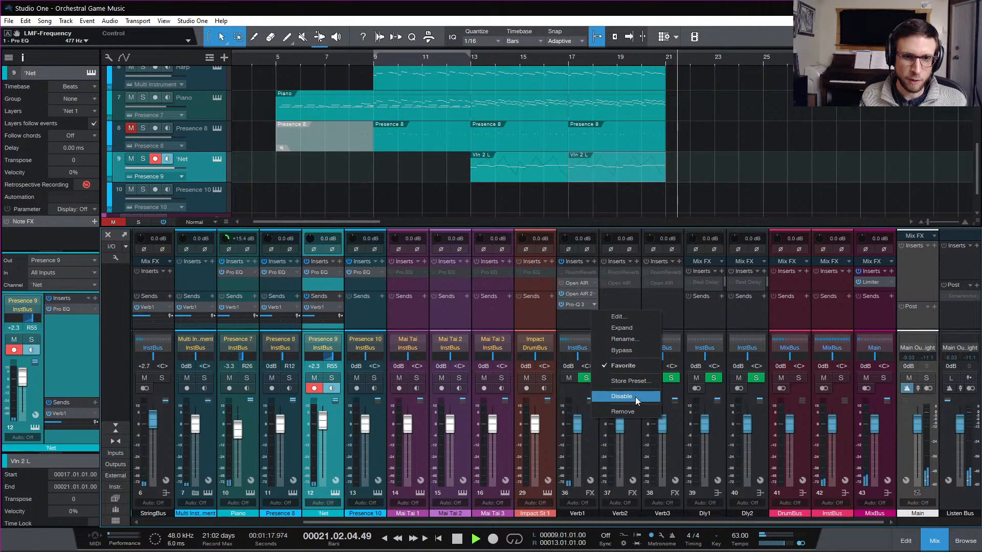
left_click(635, 397)
left_click(594, 304)
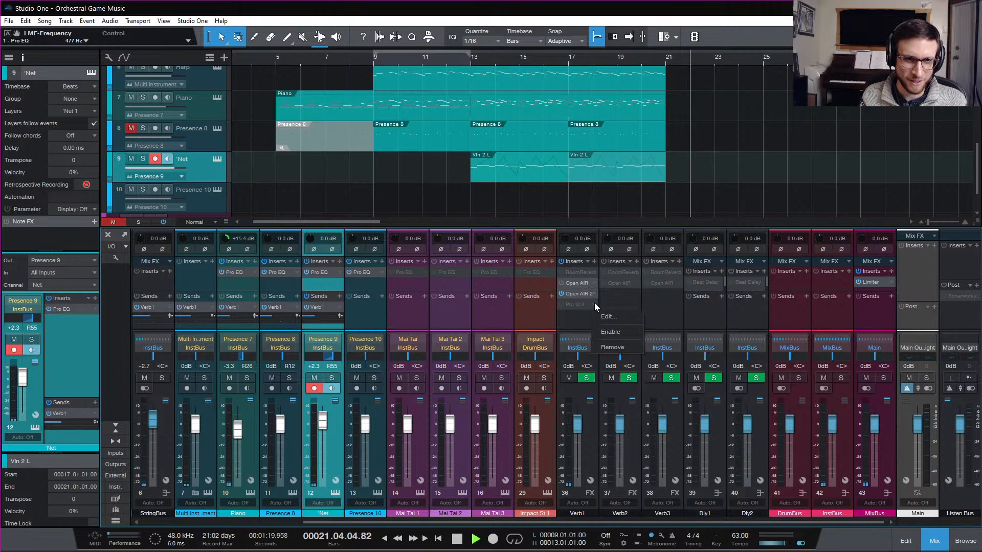
left_click(612, 347)
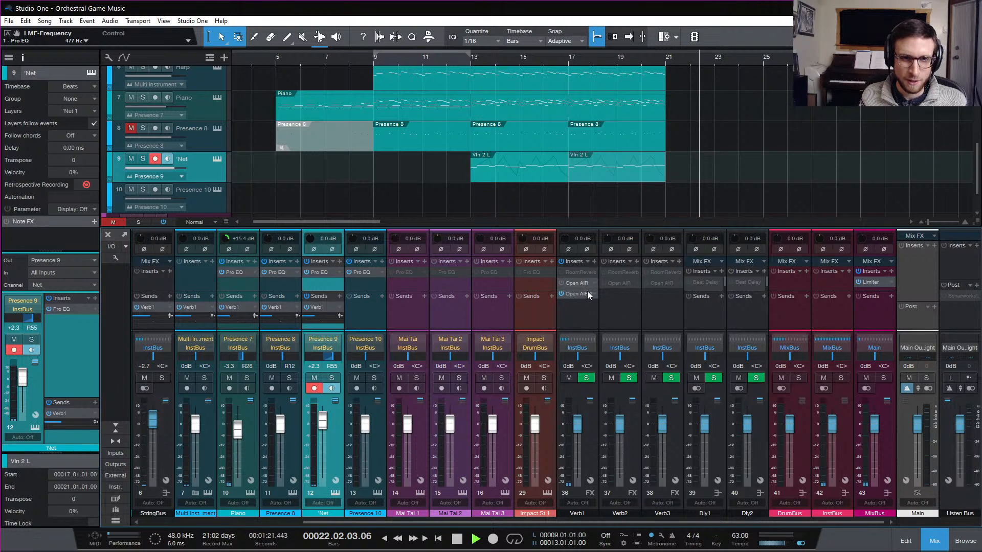
Step: Insert a Pro EQ on the Verb1 channel and move its window clear of the band controls' lower screen area
left_click(594, 262)
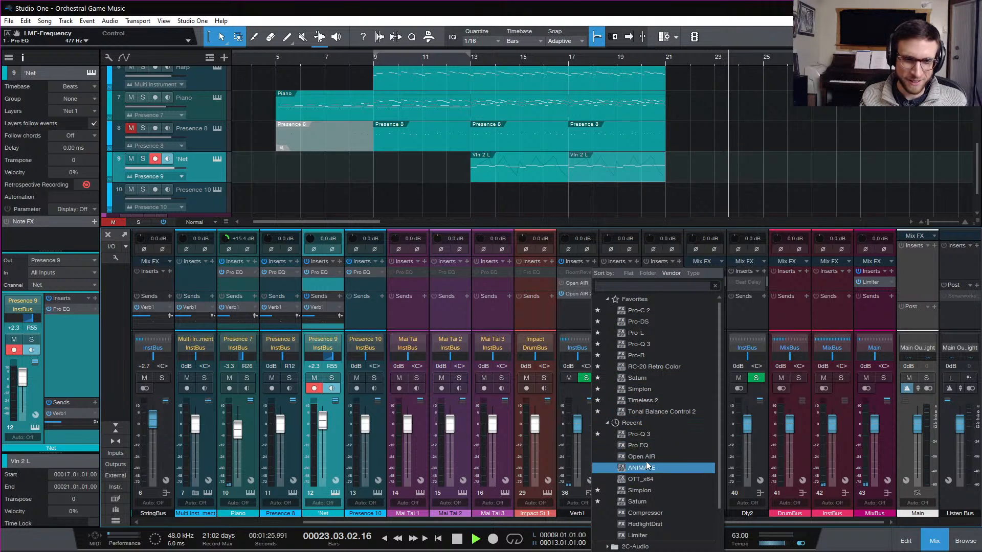
left_click(658, 445)
left_click_drag(720, 154, 634, 124)
Step: Restart playback from bar 13 and enable the LLC and LC low-cut filters in Verb1's Pro EQ
key("space")
left_click(568, 63)
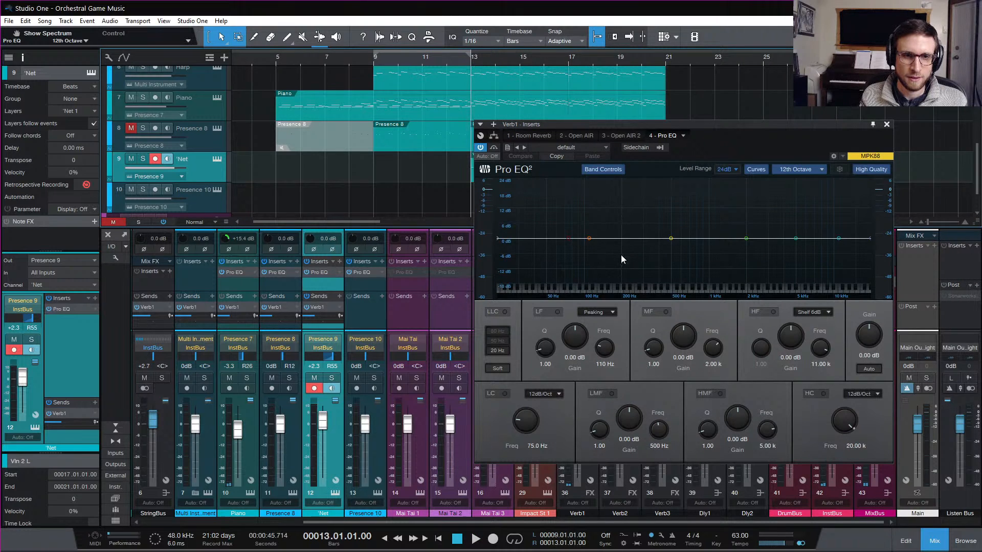
key("space")
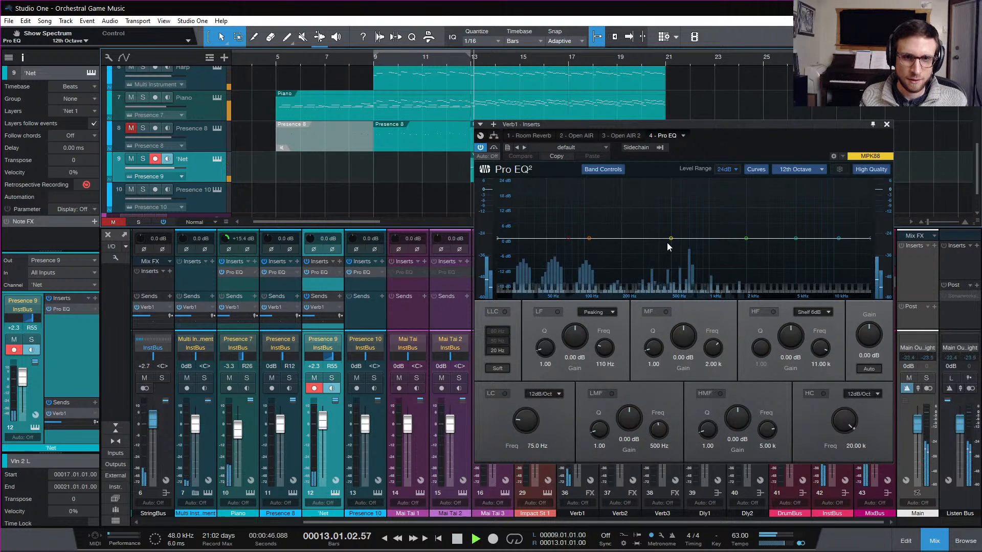
left_click(499, 238)
left_click(506, 393)
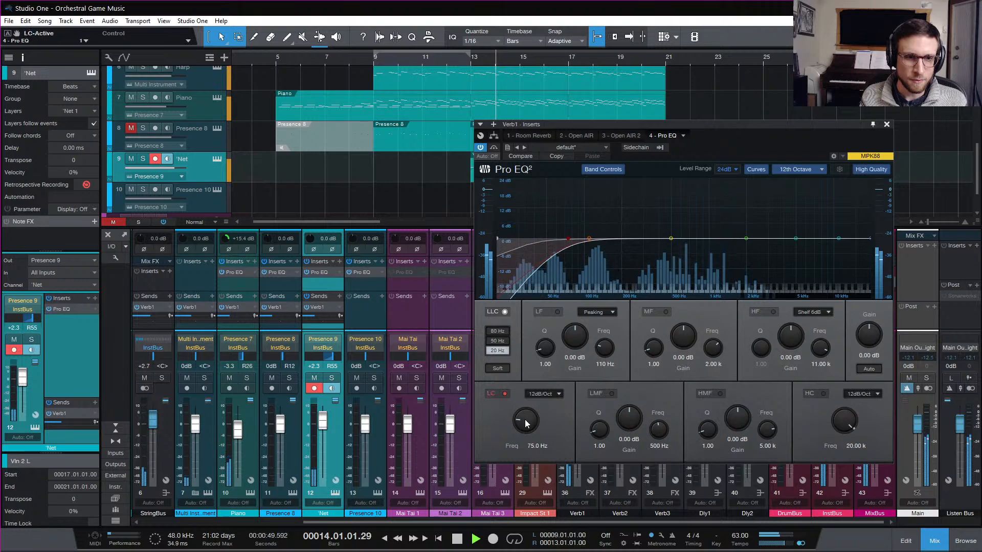
Step: In Verb1's Pro EQ, set the LC filter to 184 Hz and cut LMF by 3.97 dB at 292 Hz with Q 0.70, then close it
left_click_drag(526, 422, 531, 414)
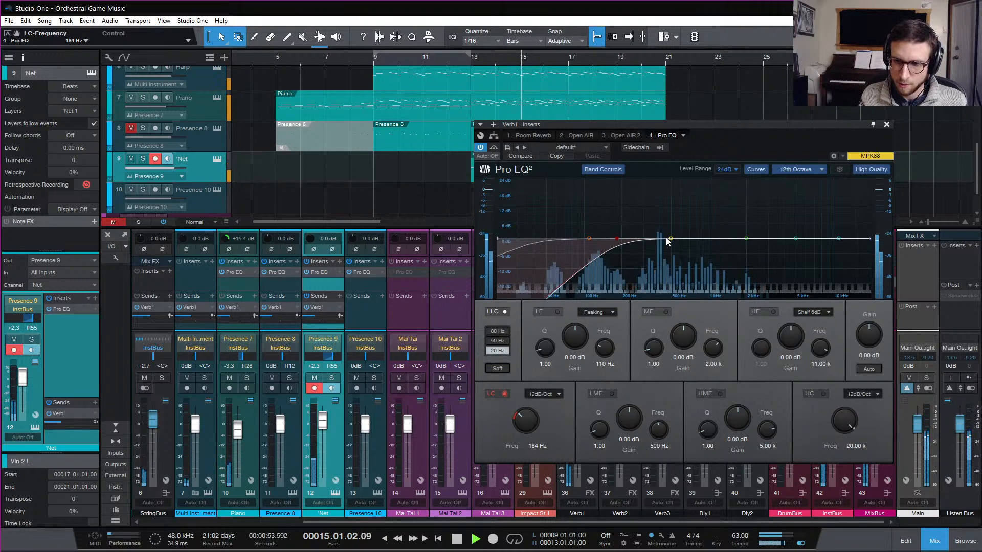
left_click_drag(671, 240, 652, 256)
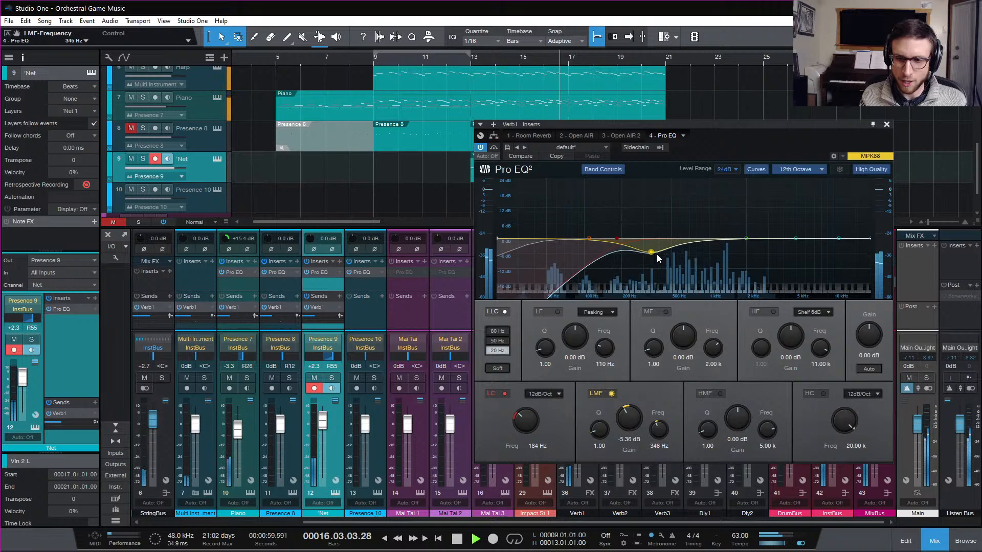
scroll(651, 253, "down", 3)
left_click_drag(653, 256, 644, 252)
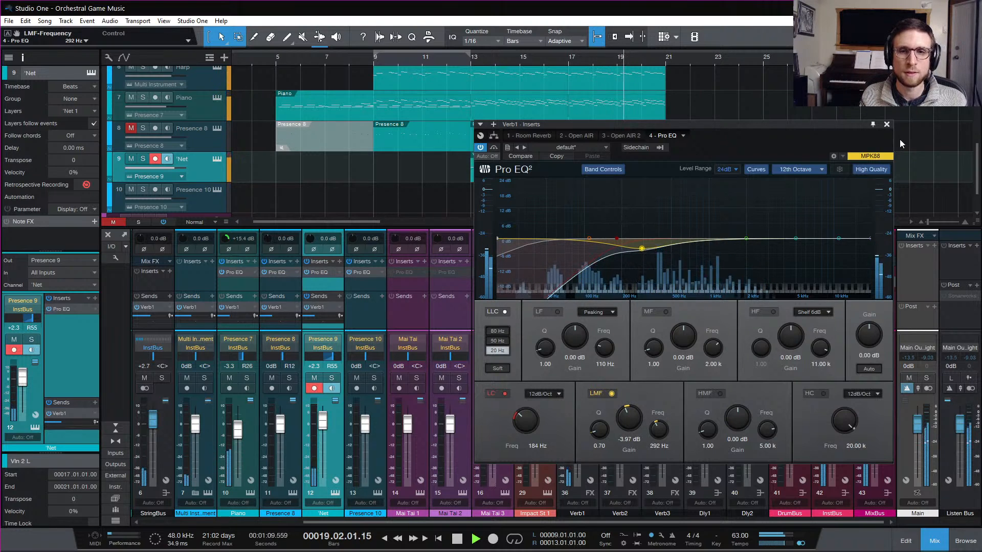
left_click(887, 124)
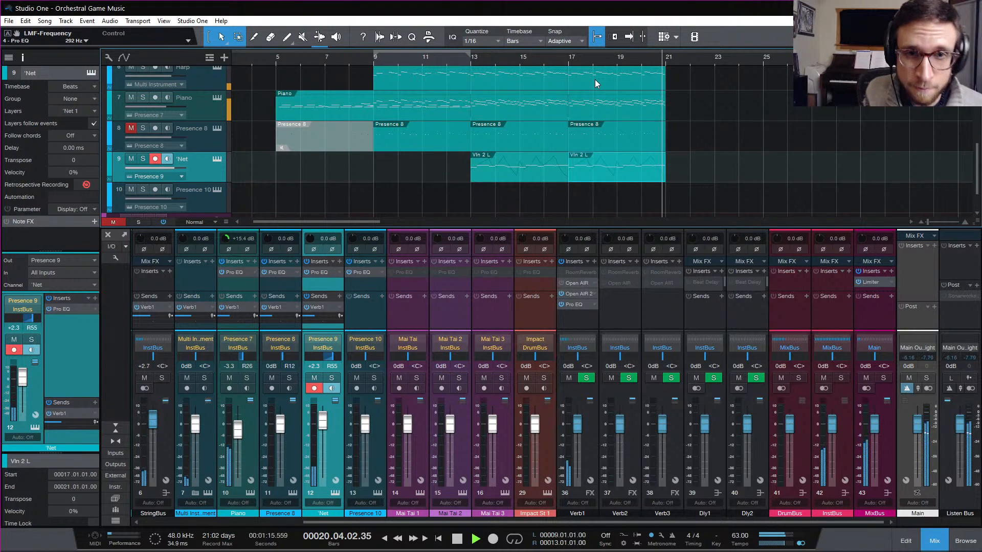
Step: Move the playback cursor to bar 17, hide the mixer and duplicate the 'Net track complete with its instrument and events
left_click(570, 57)
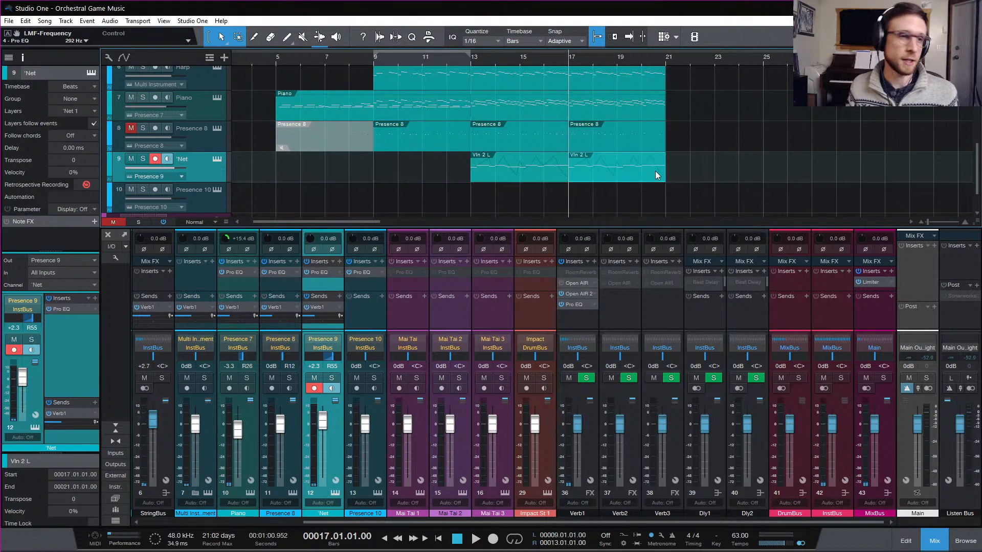
right_click(208, 172)
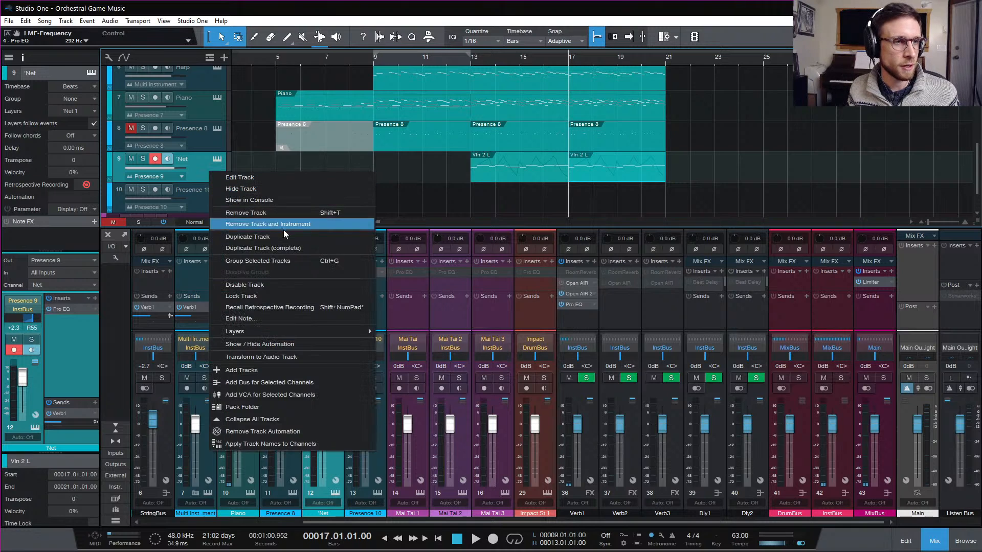
key("Escape")
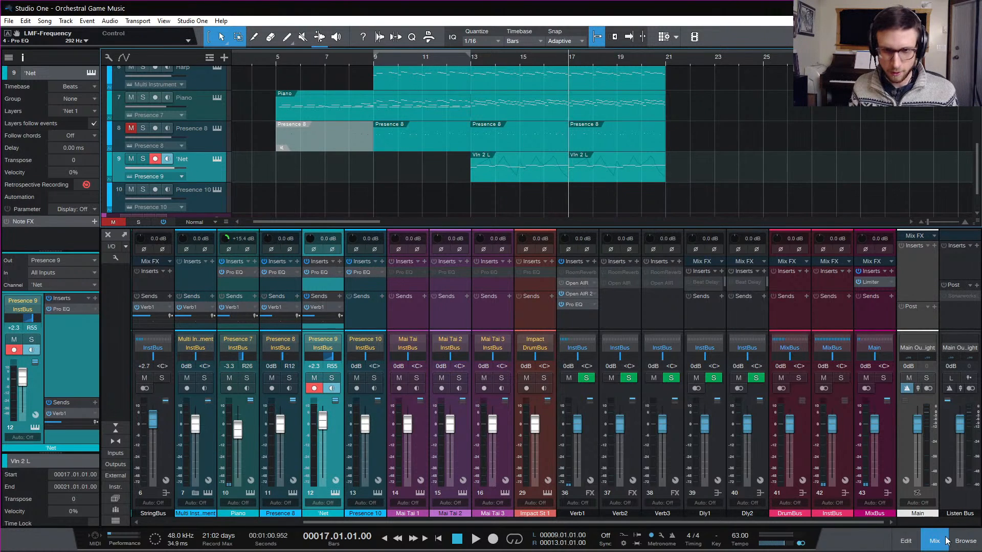
key("F3")
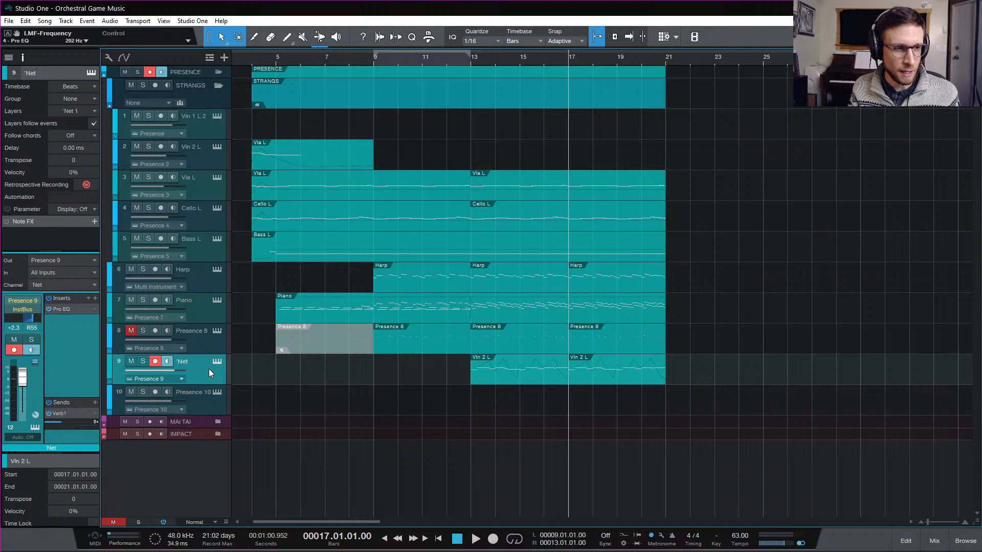
left_click(211, 384)
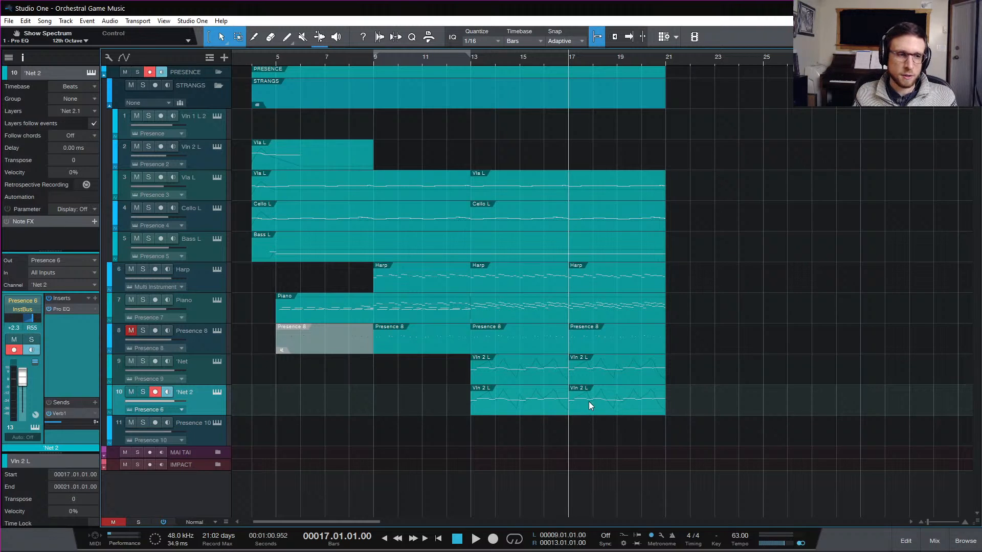
Step: Browse the Vox, Winds and Brass preset folders in the 'Net 2 track's Presence instrument, keeping the Clarinet MASTER sound
left_click(214, 392)
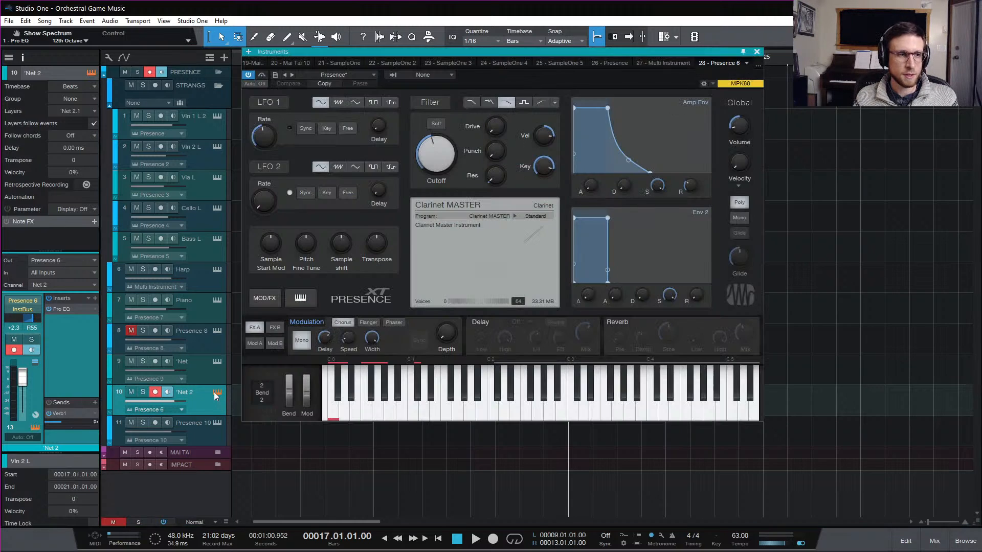
left_click(347, 77)
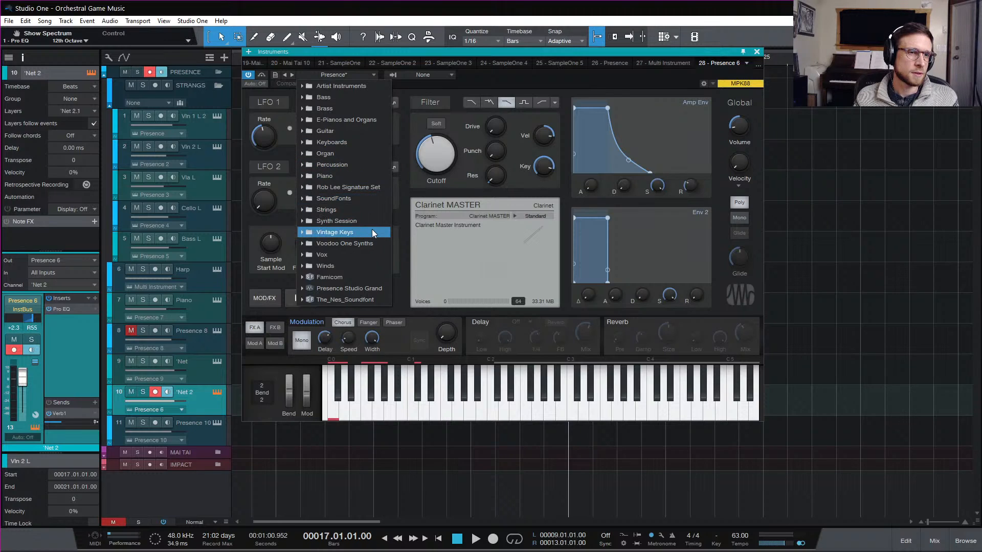
left_click(362, 256)
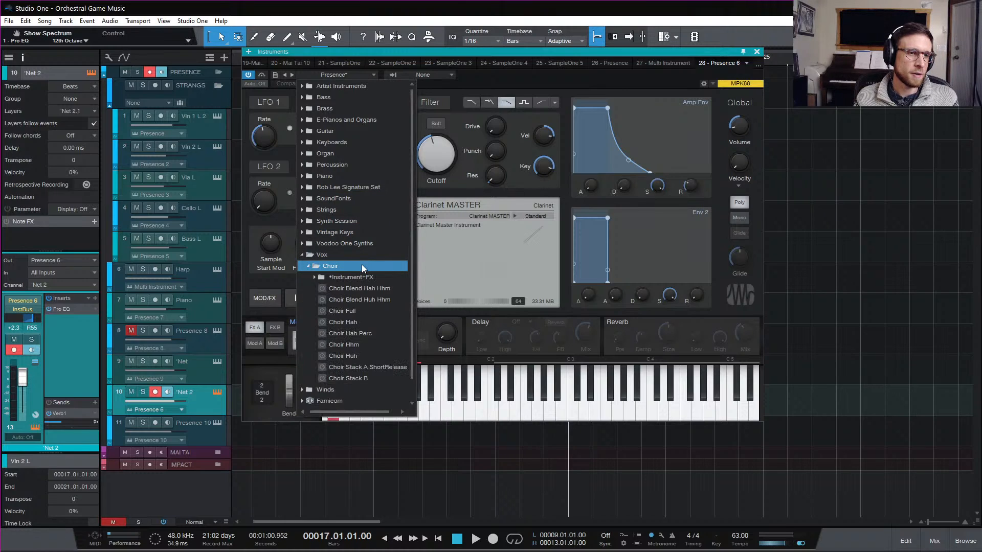
left_click(361, 256)
left_click(357, 263)
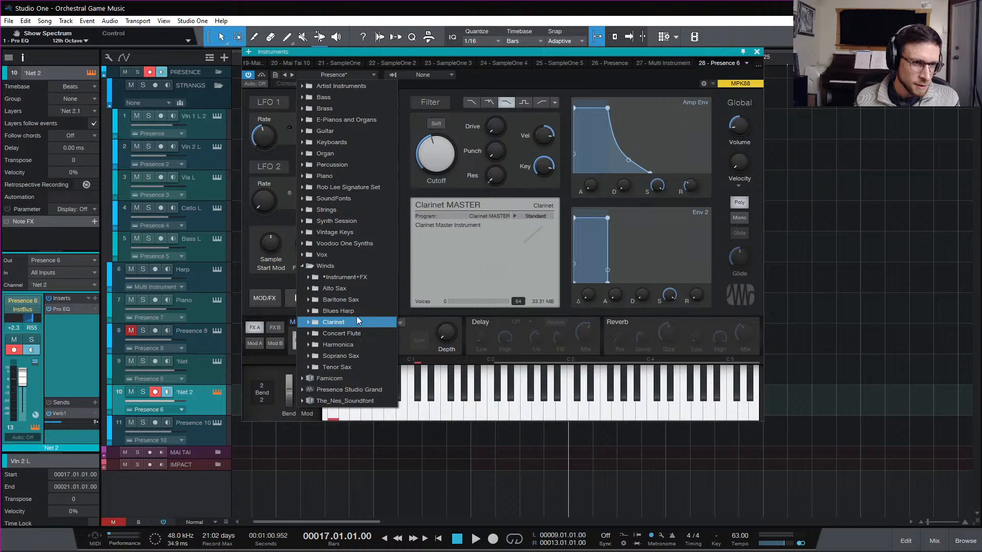
left_click(355, 265)
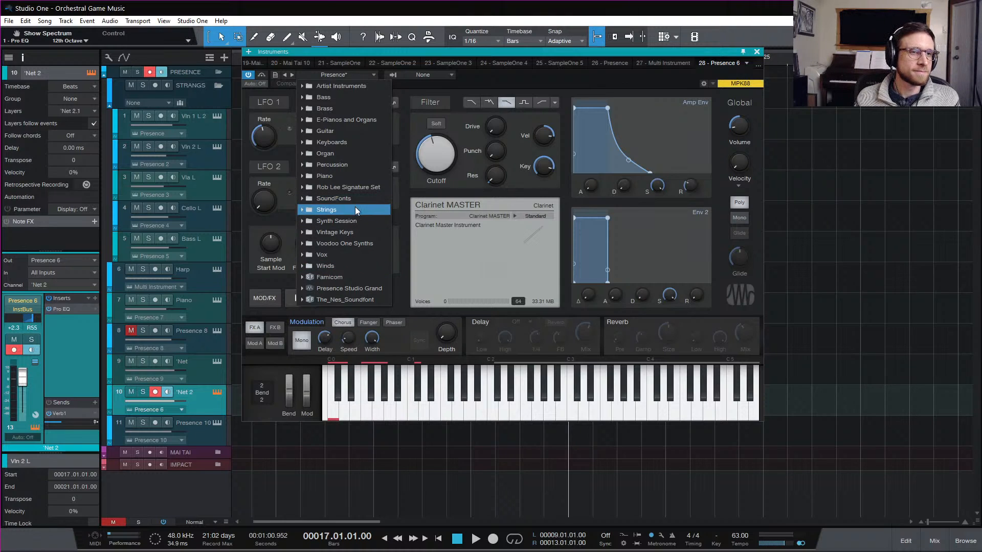
left_click(351, 108)
left_click(360, 109)
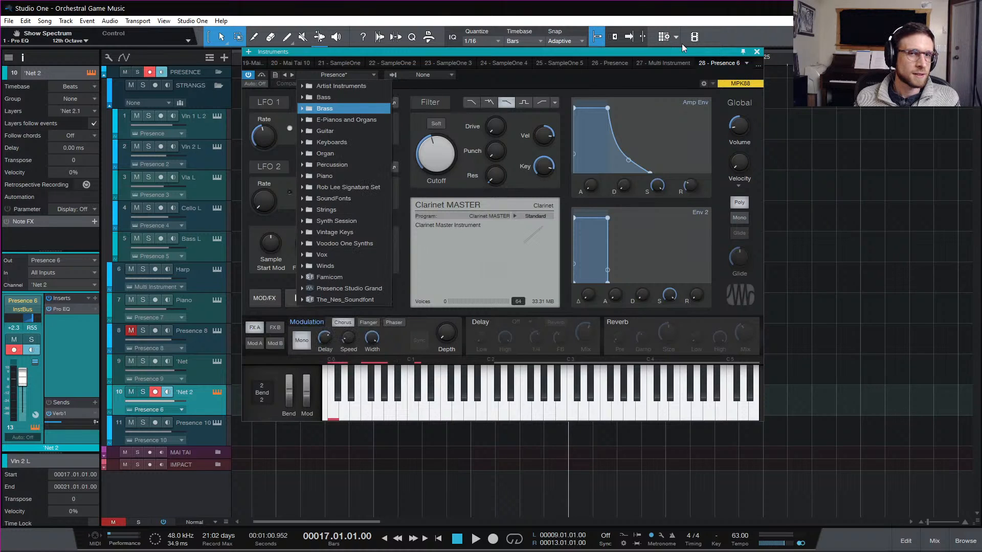
left_click(757, 53)
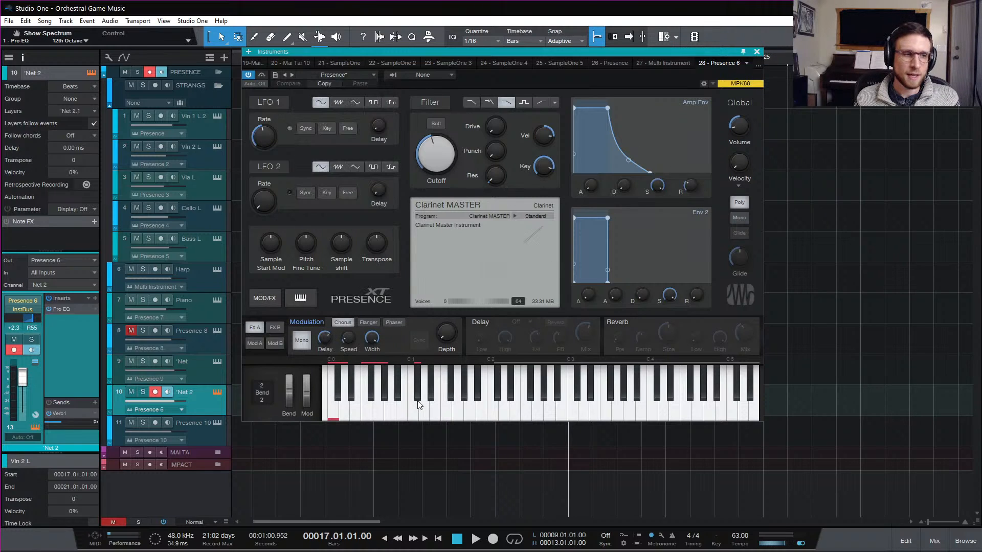
left_click(757, 52)
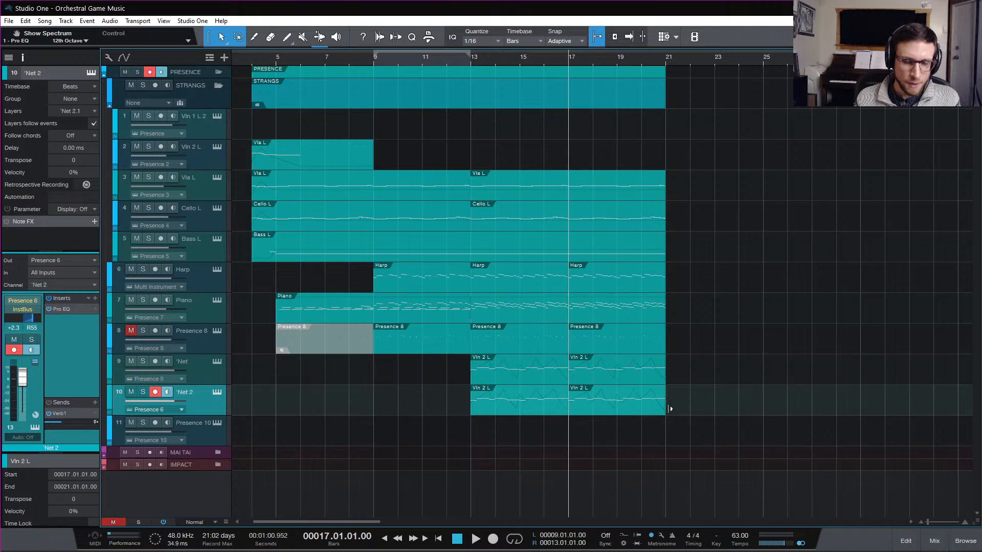
Step: Delete the 'Net 2 event at bar 13 and open the 'Net event at bar 17 in the note editor
key("Delete")
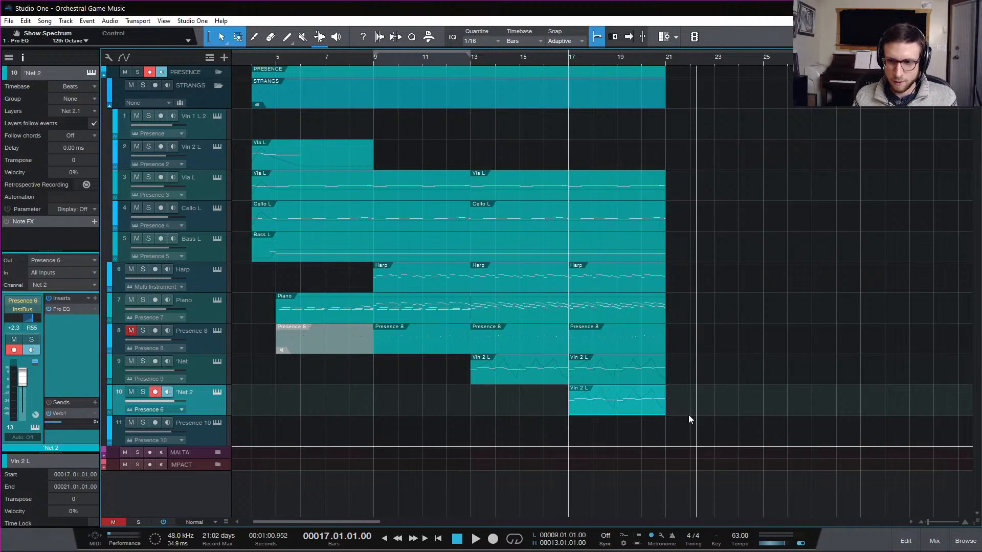
double_click(646, 373)
scroll(646, 164, "down", 3)
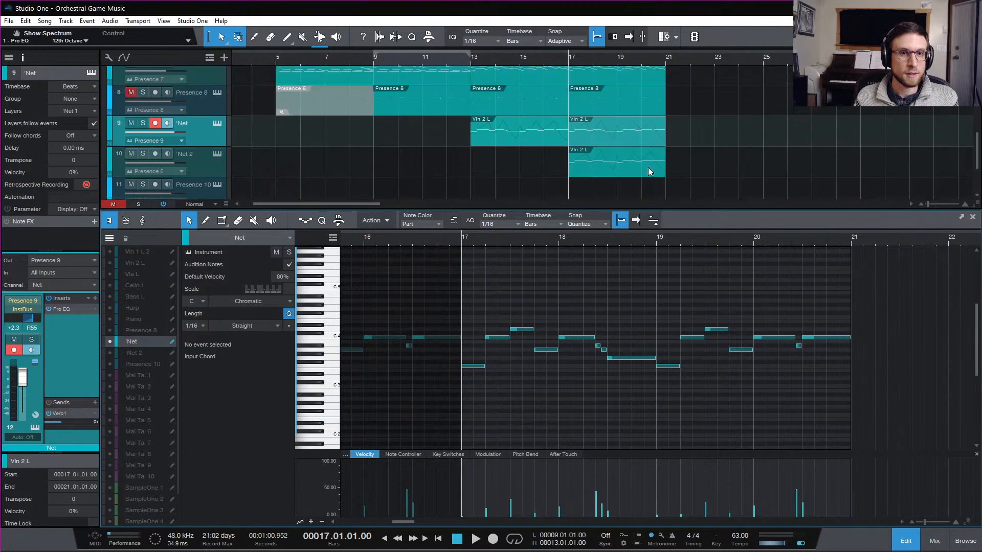
Step: Change the color of the 'Net 2 track to green
left_click(137, 136)
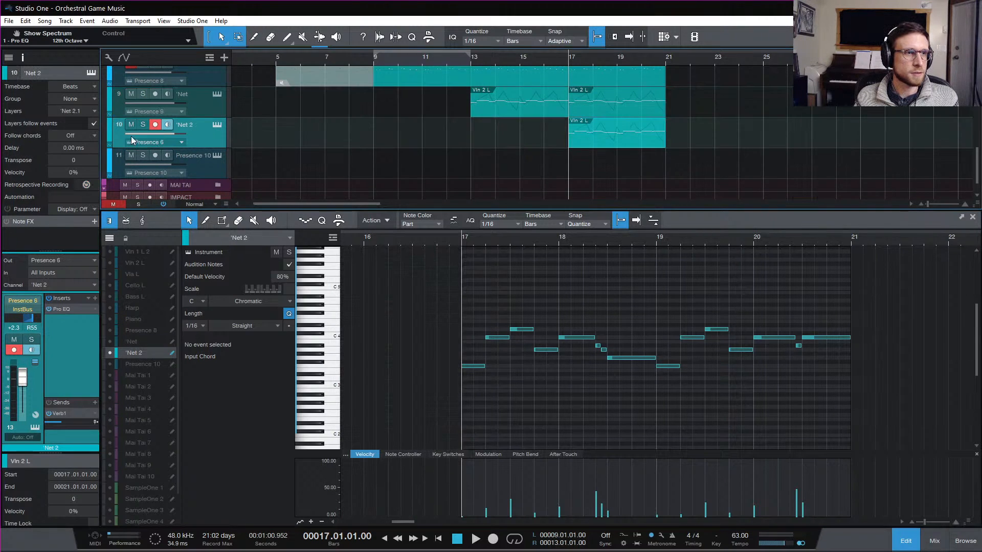
left_click(109, 131)
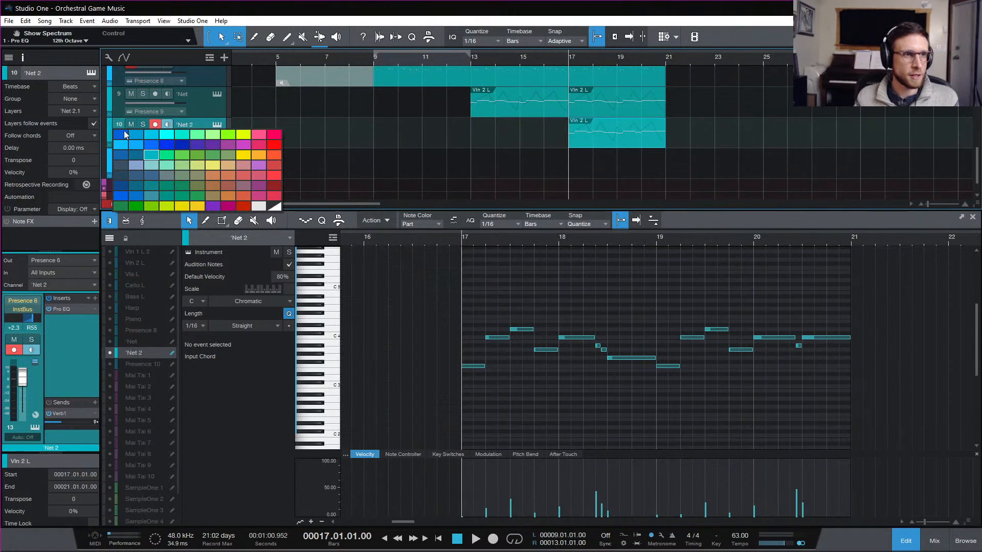
left_click(167, 156)
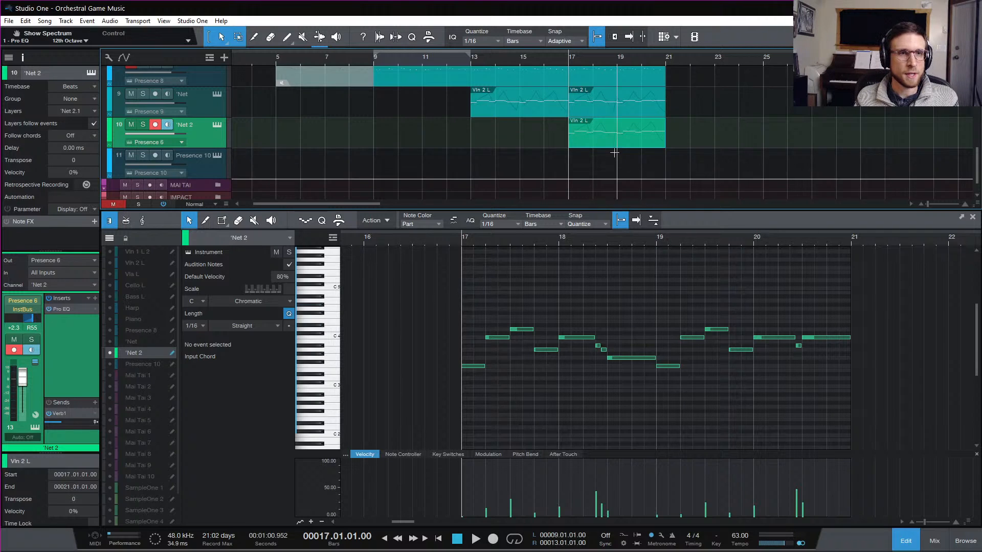
Step: Transpose all notes of the 'Net 2 event at bar 17 down so that the first note is C3
left_click_drag(466, 308, 869, 482)
key("Down")
key("Down")
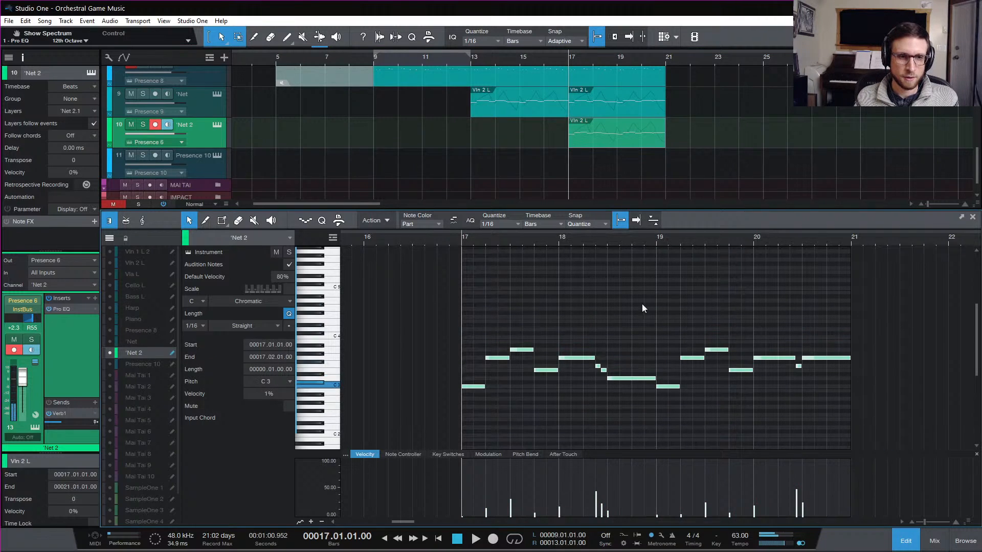
Step: Show the bar 17 events of 'Net and 'Net 2 together in the note editor with 'Net 2 active, and move the playback cursor to bar 9
left_click(618, 106)
left_click(623, 143)
left_click(602, 112, "shift")
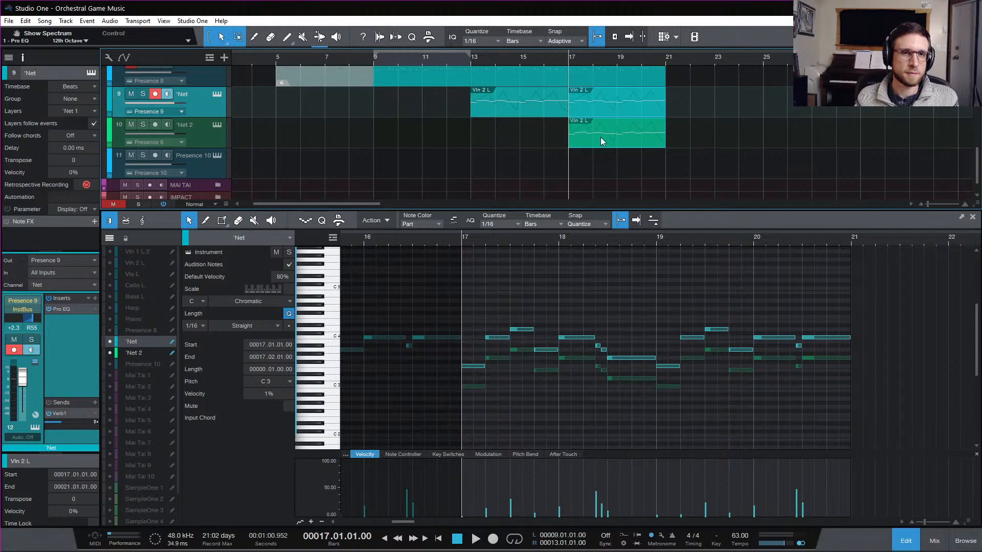
left_click(604, 141)
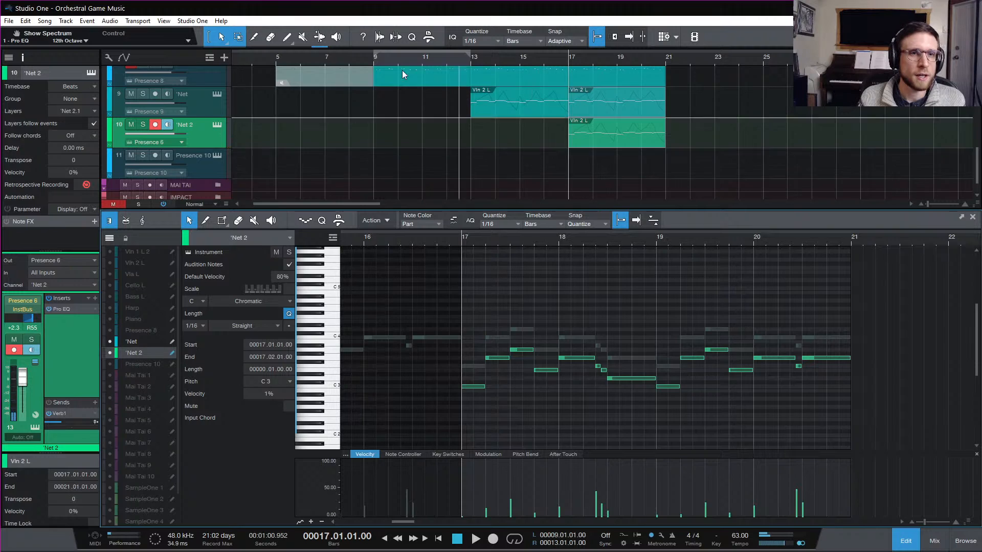
left_click(376, 61)
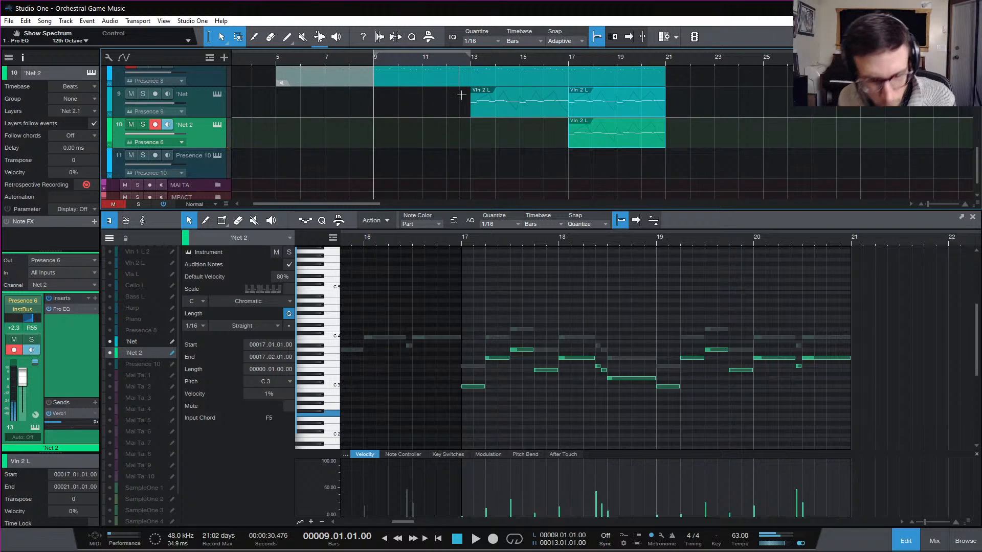
Step: Play the arrangement briefly from bar 9 and move the playback position to bar 17
key("space")
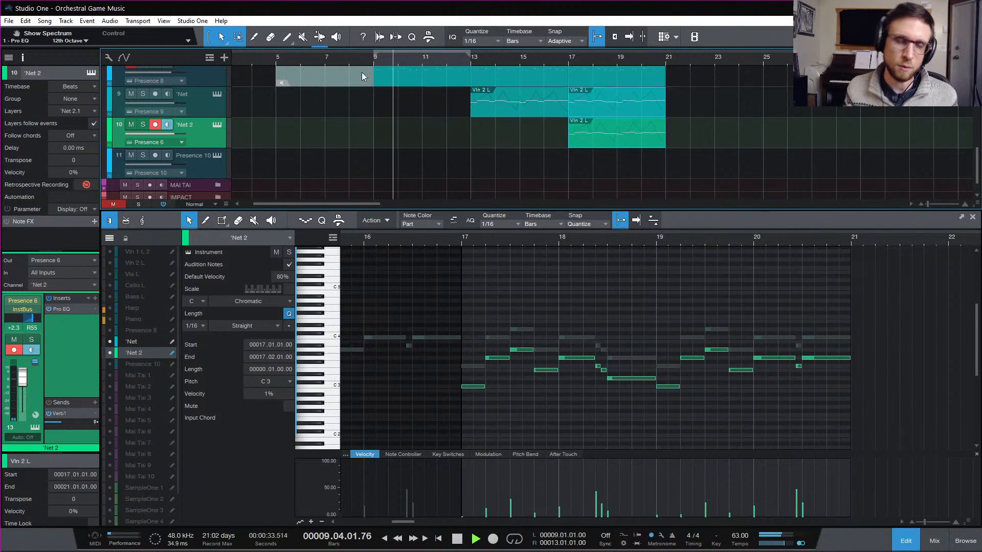
key("space")
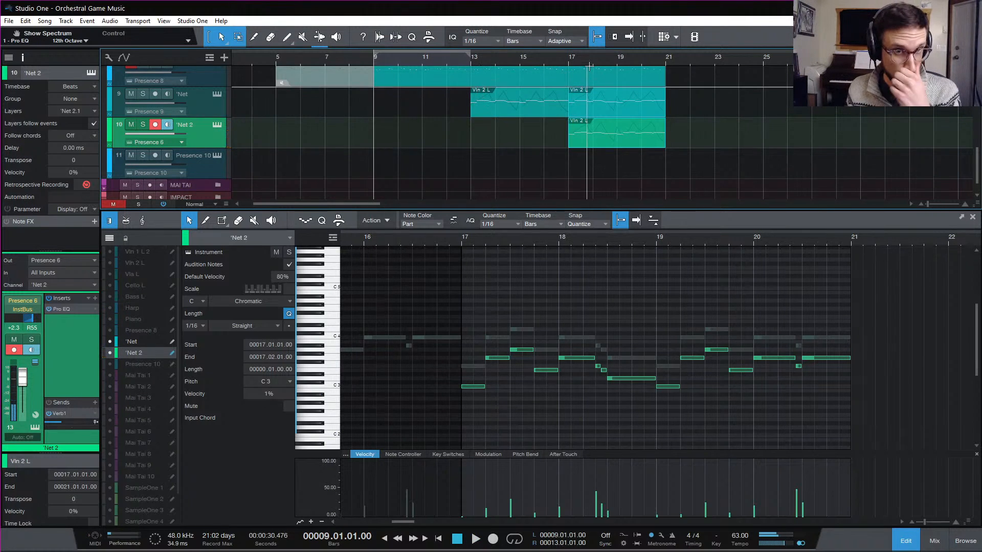
left_click(568, 57)
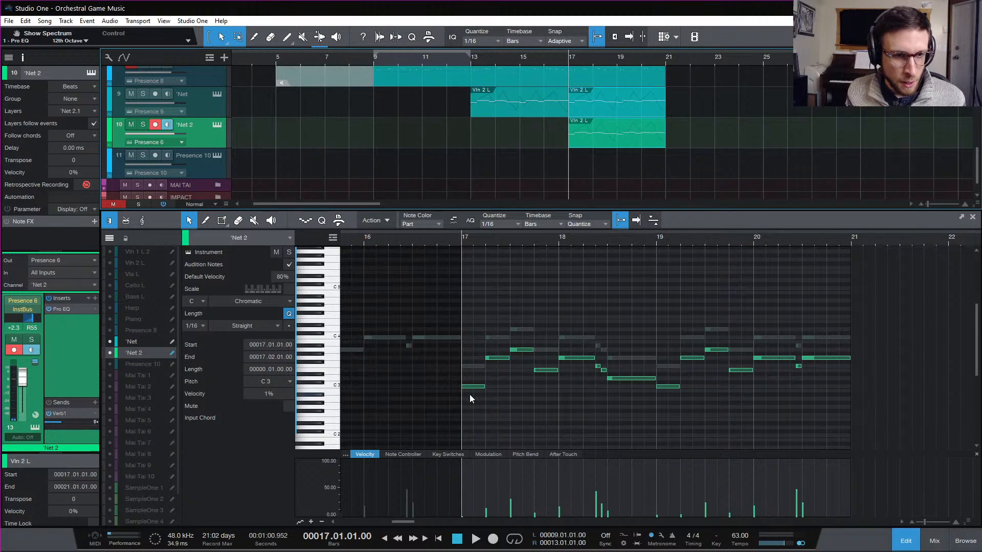
Step: Rework the 'Net 2 harmony in bars 17–18: move beat 2 to E3, hold F3 for two beats, then use E3 and a short C3
left_click_drag(474, 388, 478, 400)
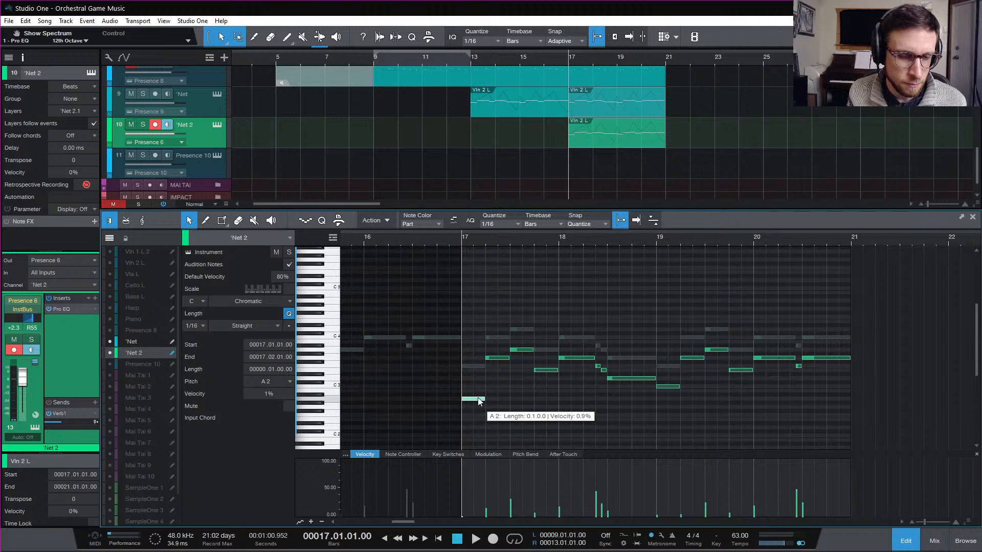
left_click_drag(478, 403, 504, 372)
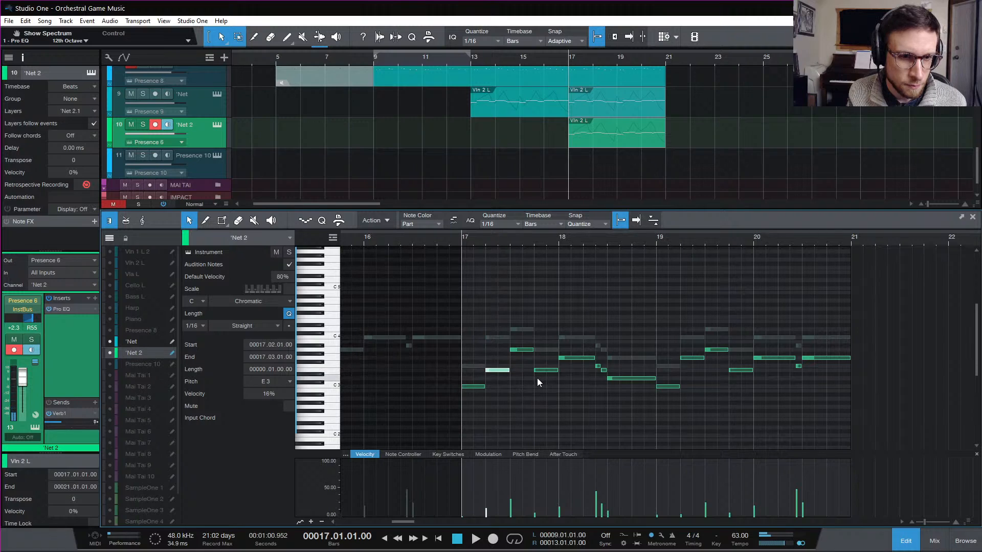
left_click_drag(524, 348, 524, 365)
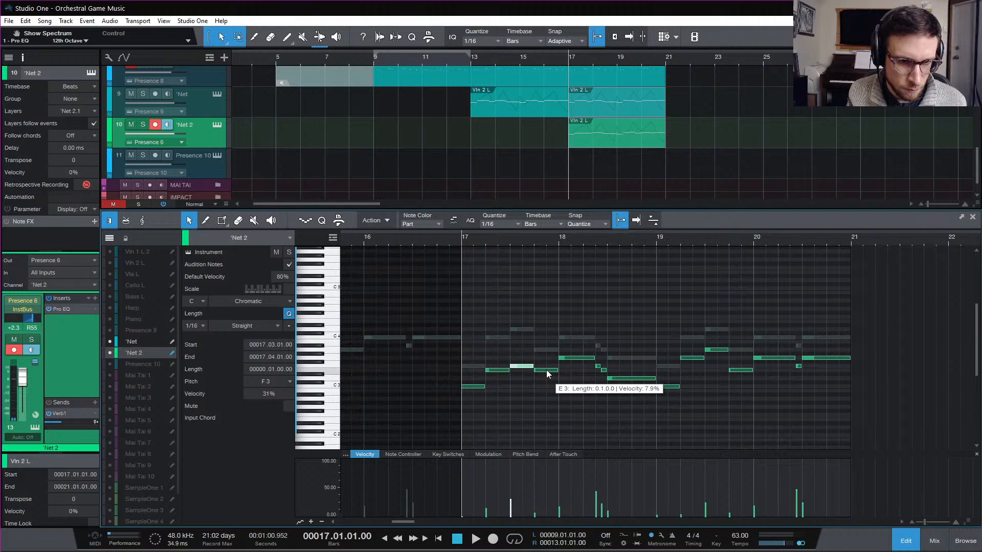
left_click_drag(533, 367, 561, 369)
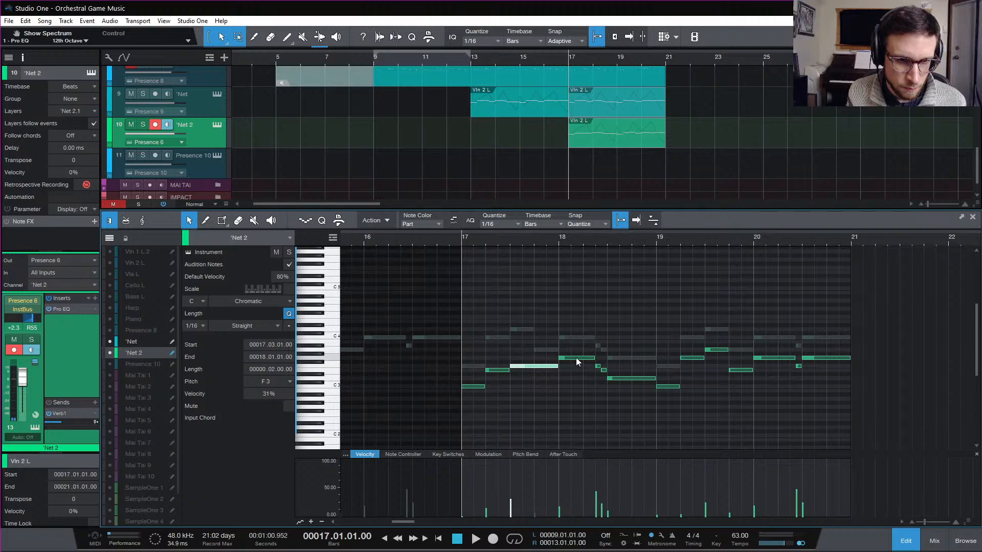
left_click_drag(574, 358, 577, 371)
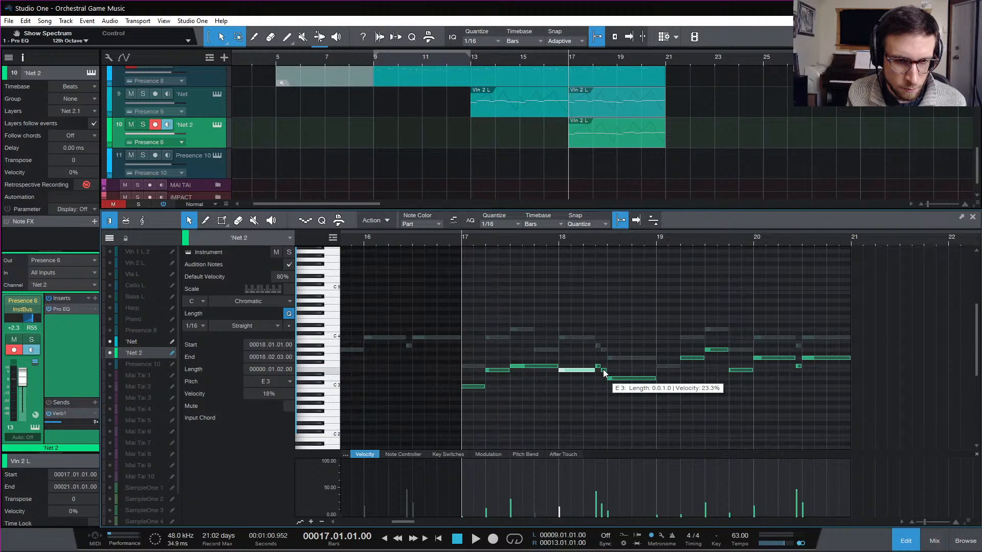
left_click_drag(604, 373, 607, 388)
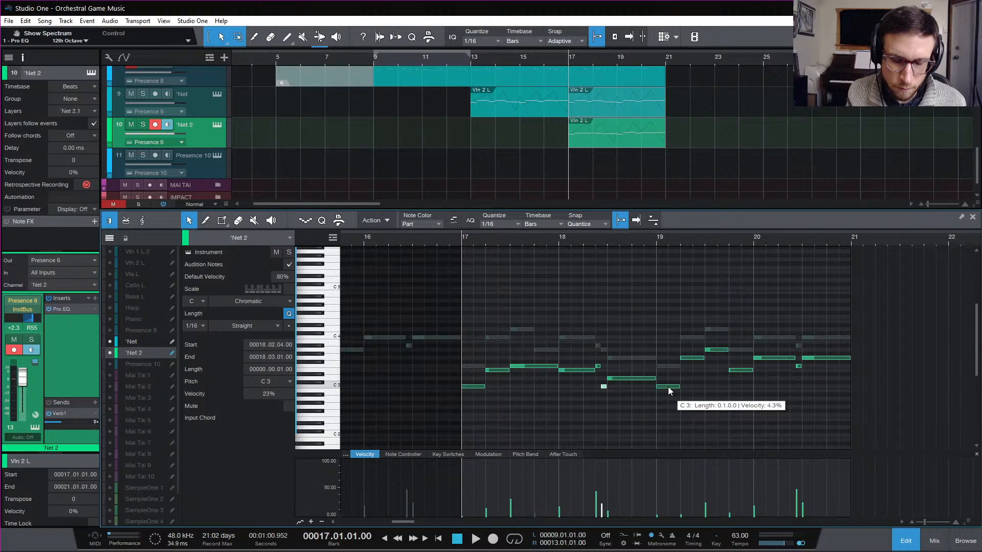
Step: Rework the harmony from beat 2 of bar 19: E3, a two-beat F3, E3, a short D3 and a closing F3
left_click_drag(689, 358, 784, 373)
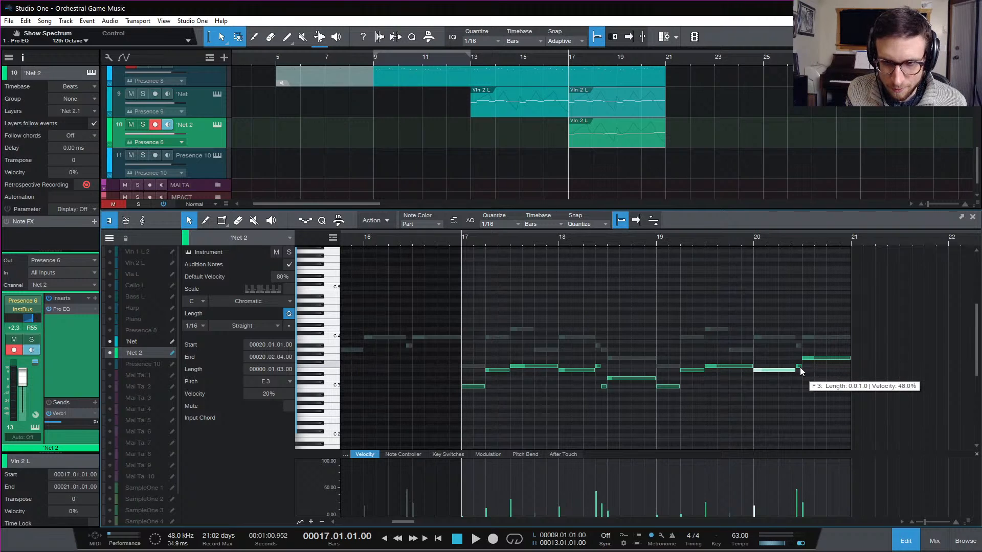
left_click_drag(799, 367, 800, 384)
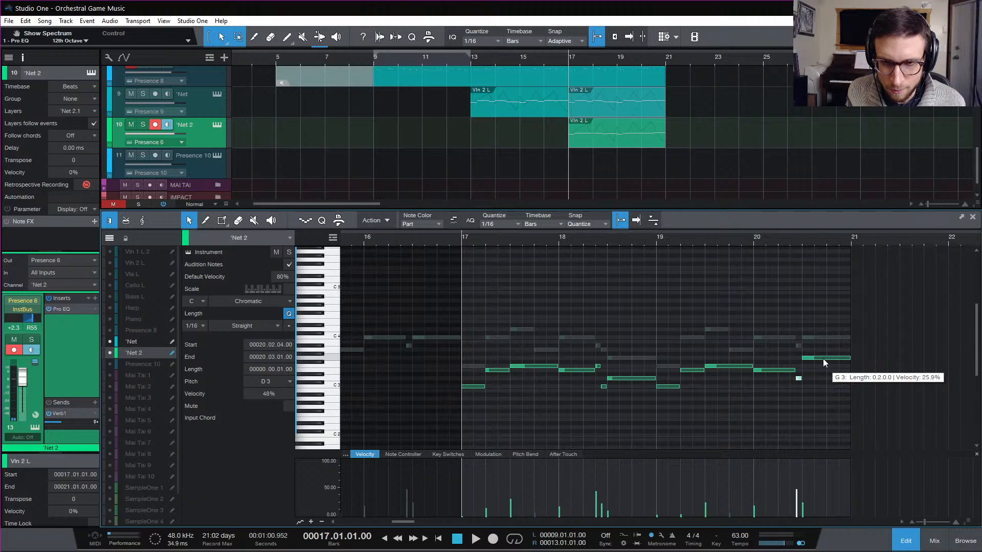
left_click_drag(823, 360, 824, 373)
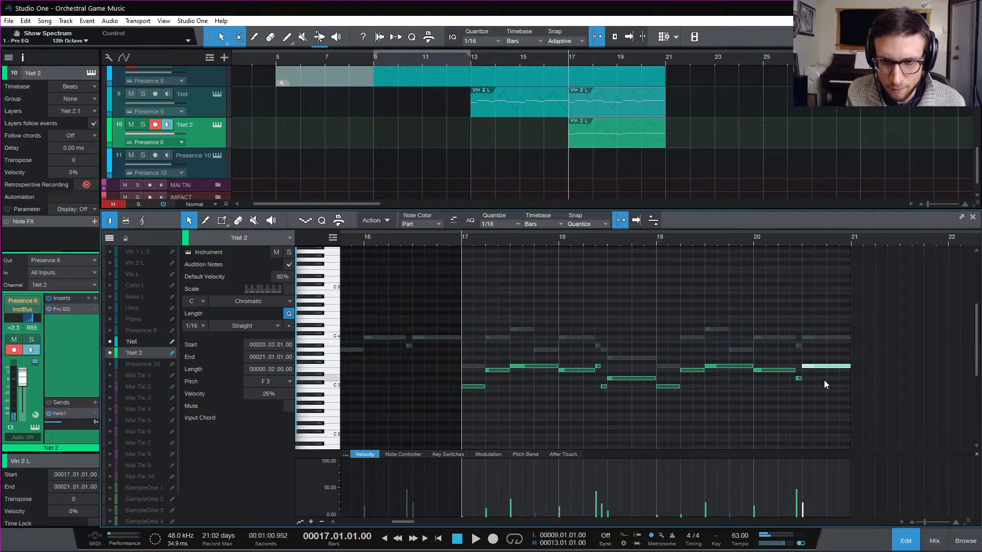
left_click(790, 336)
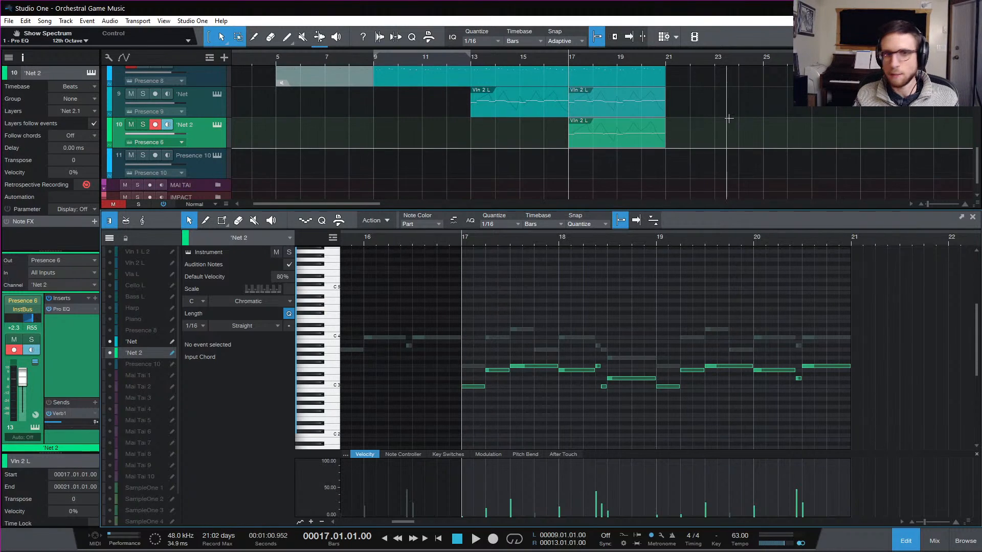
Step: Name the bar 17 event after its 'Net 2 track and compare the 'Net and 'Net 2 parts during playback
double_click(191, 125)
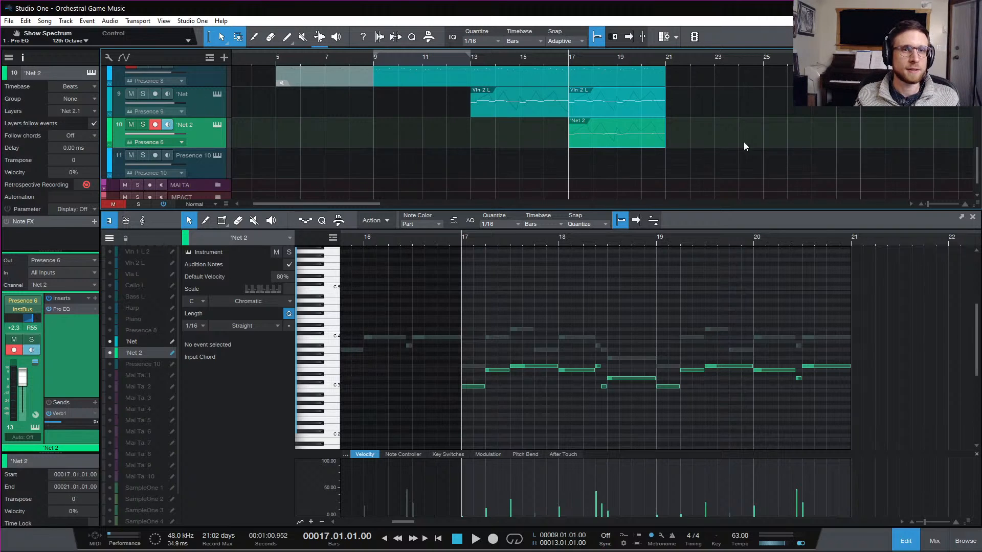
key("space")
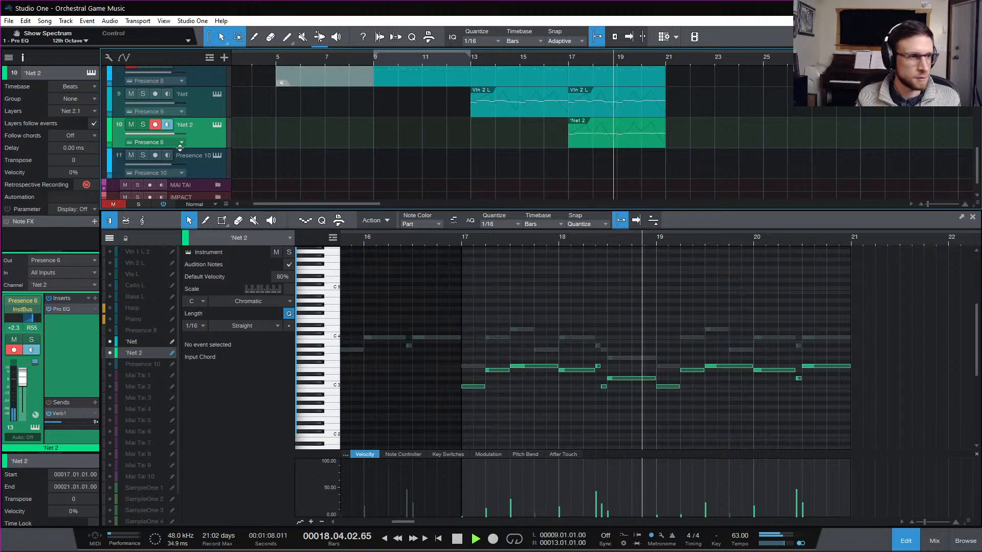
left_click(204, 115)
left_click(203, 142)
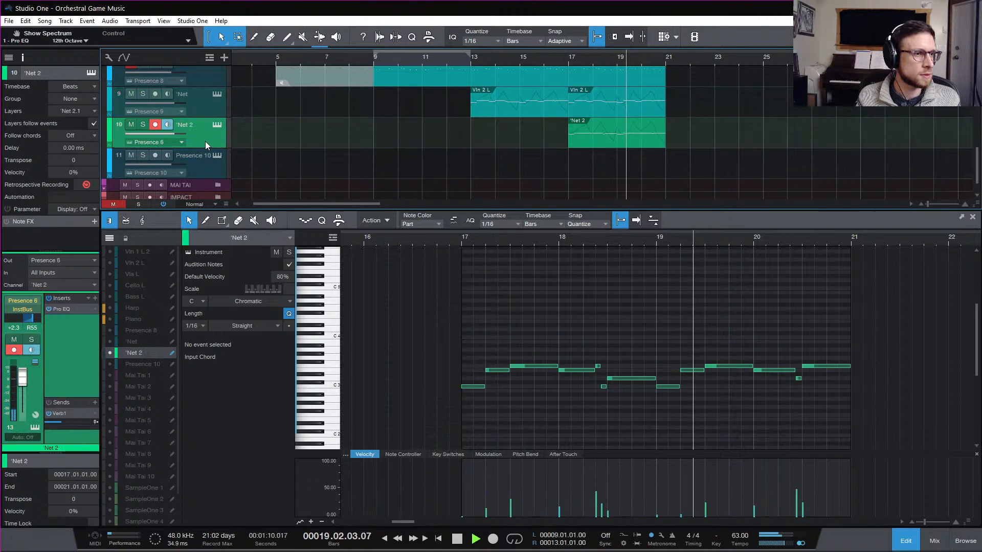
left_click(208, 108)
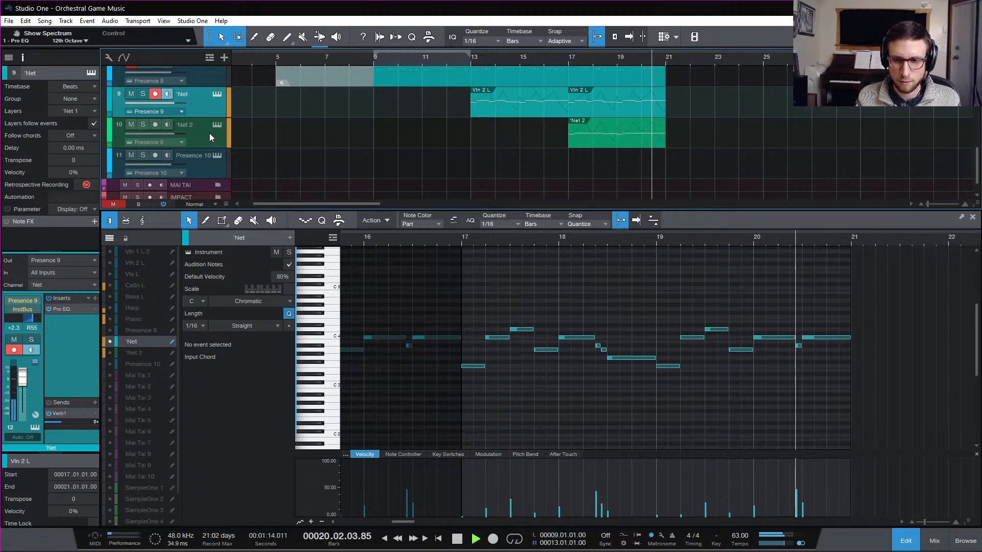
key("space")
Step: Inspect the 'Net 2 track's Presence instrument while playing the phrase from bar 17
left_click(207, 134)
left_click(220, 126)
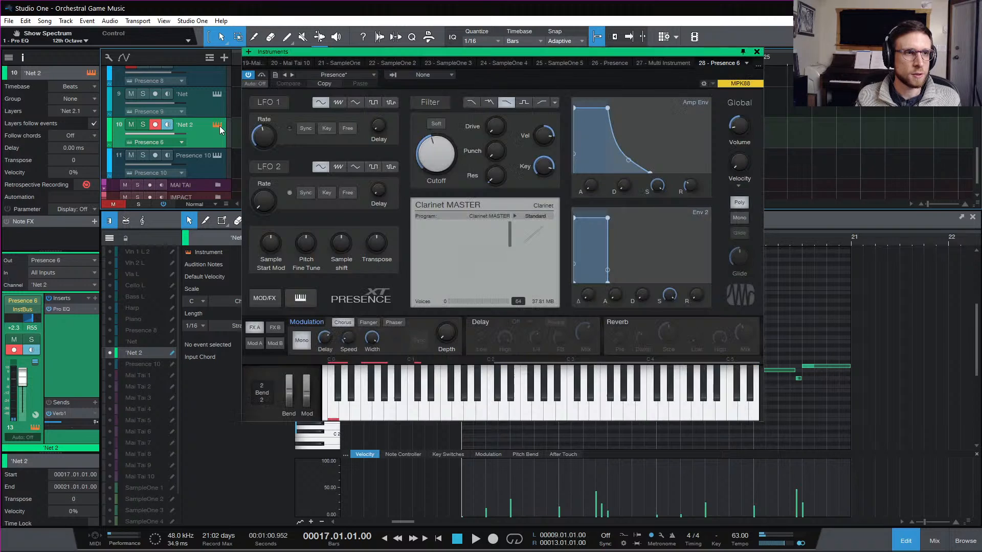
key("space")
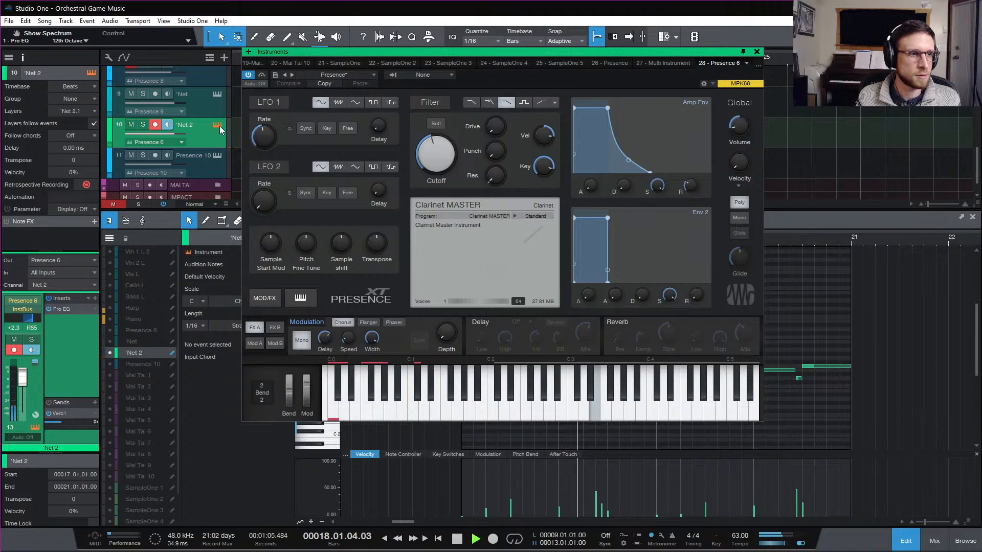
left_click(757, 52)
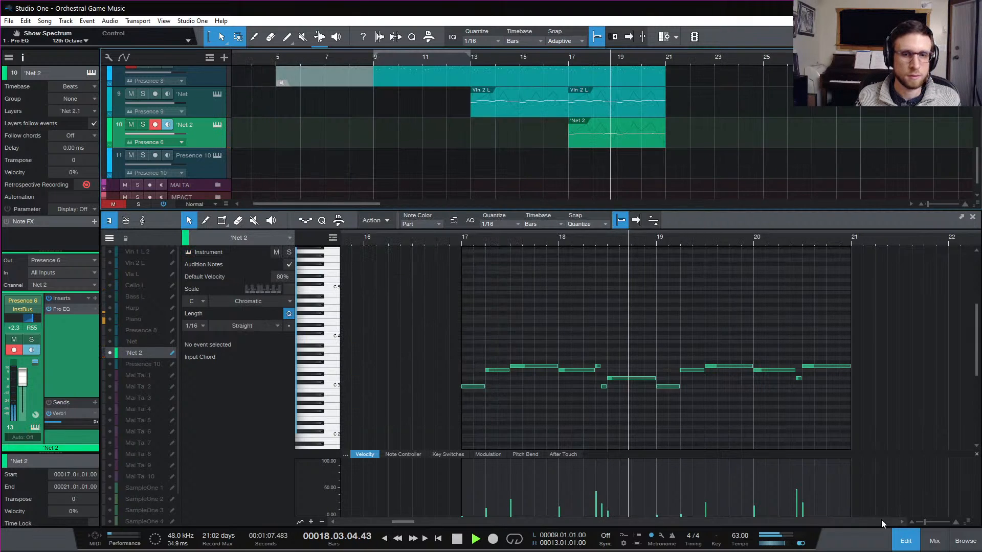
key("space")
Step: Lower the 'Net 2 channel's volume to -4.9 dB in the mixer while listening from bar 17
left_click(935, 541)
key("space")
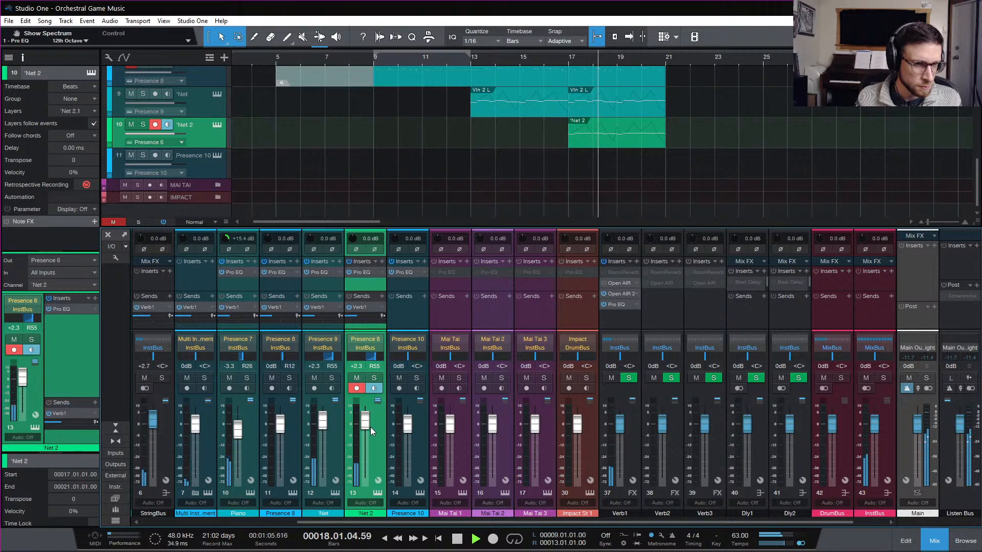
key("space")
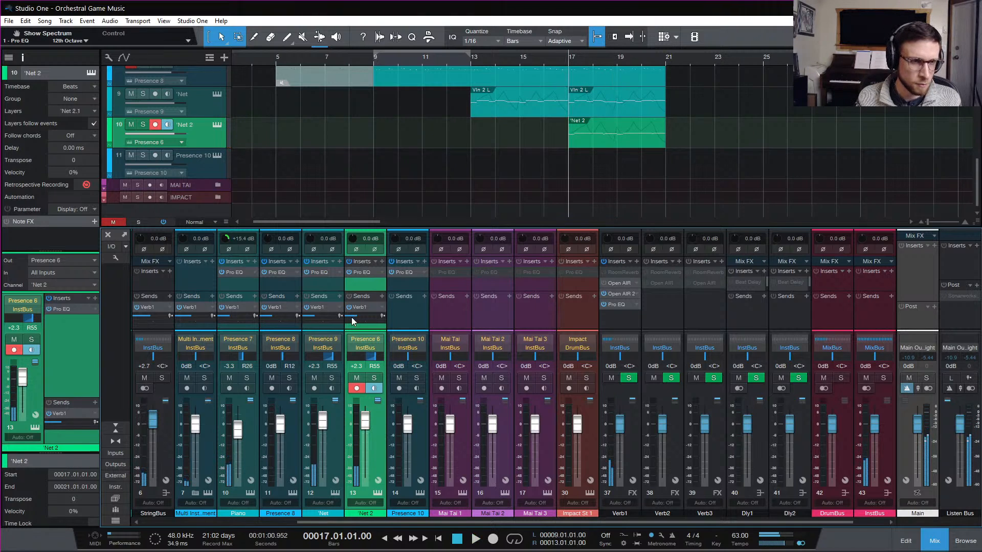
left_click(378, 493)
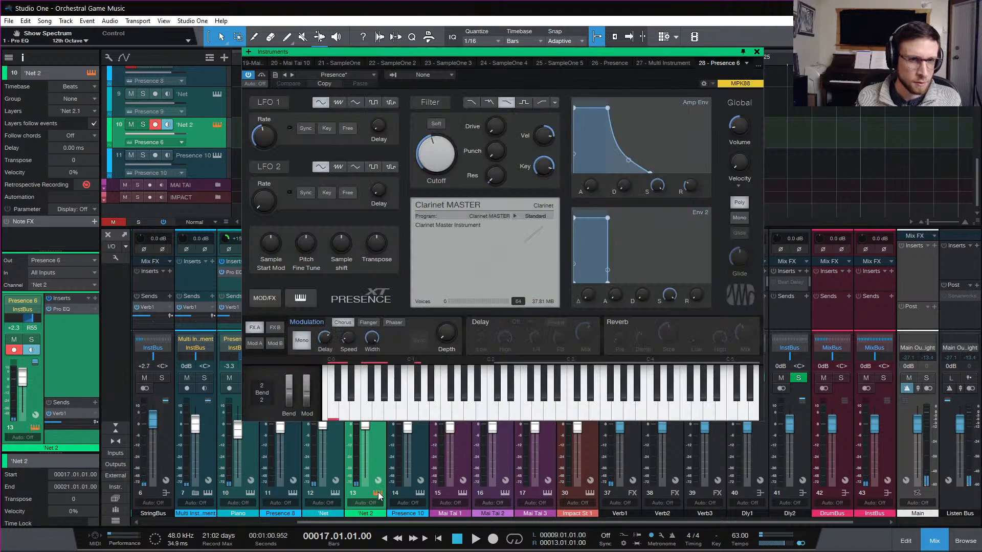
left_click(757, 52)
left_click_drag(365, 422, 366, 434)
key("space")
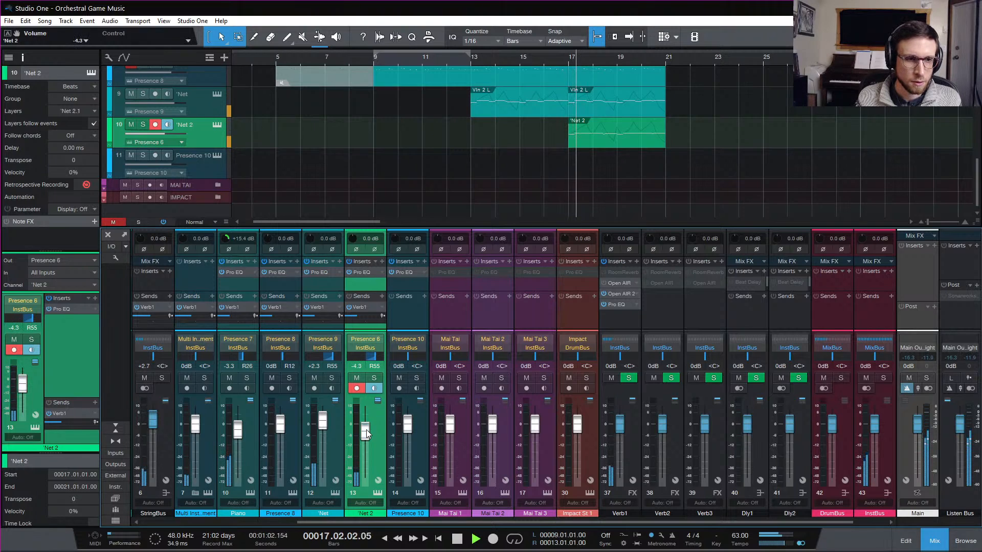
left_click_drag(366, 434, 367, 434)
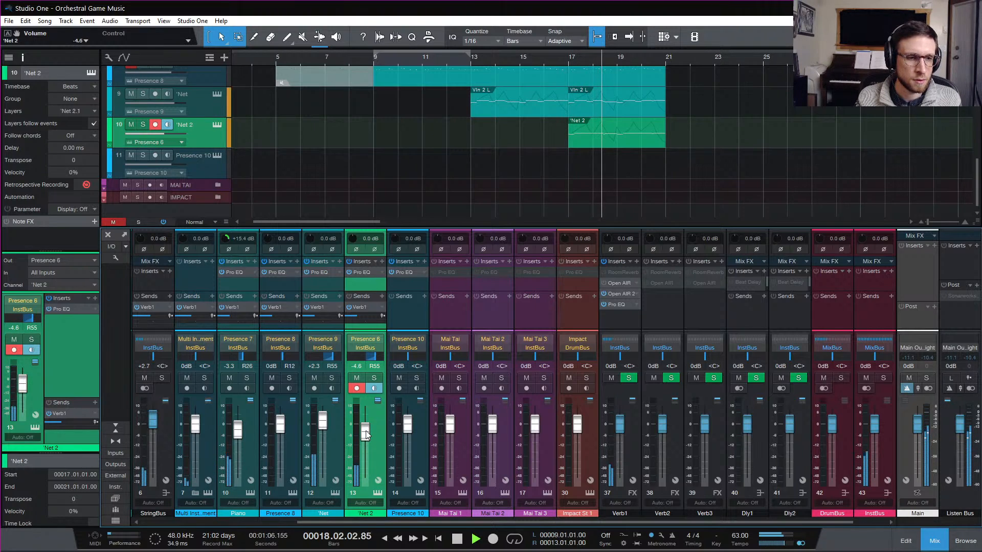
left_click_drag(367, 434, 366, 435)
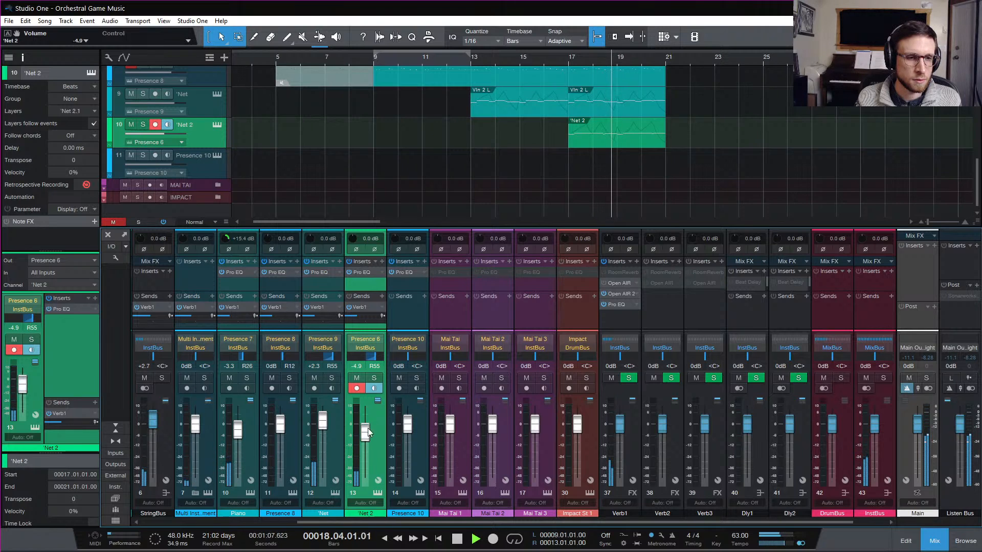
Step: Set the velocity of the short F3 note in bar 18 of 'Net 2 to 27% and audition it
double_click(610, 128)
key("space")
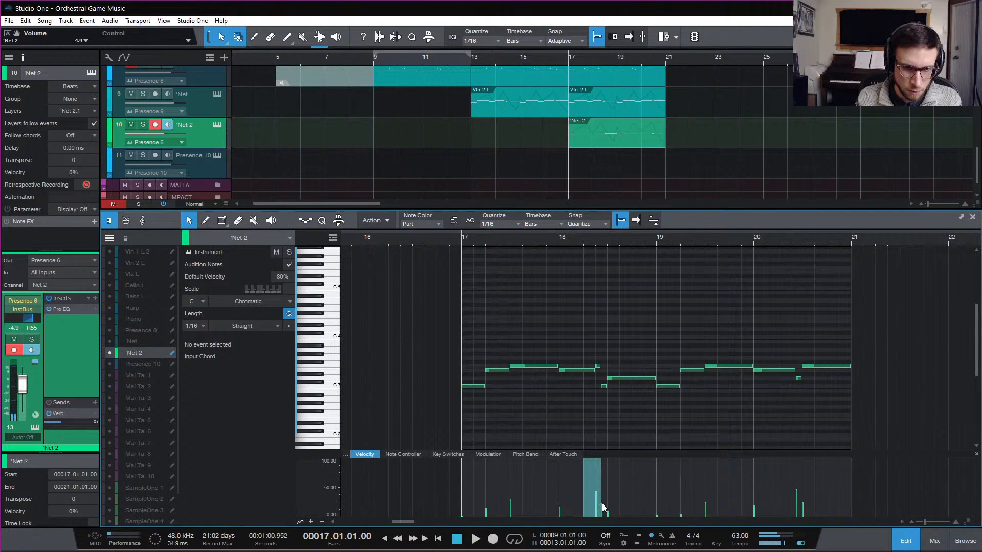
left_click(602, 503)
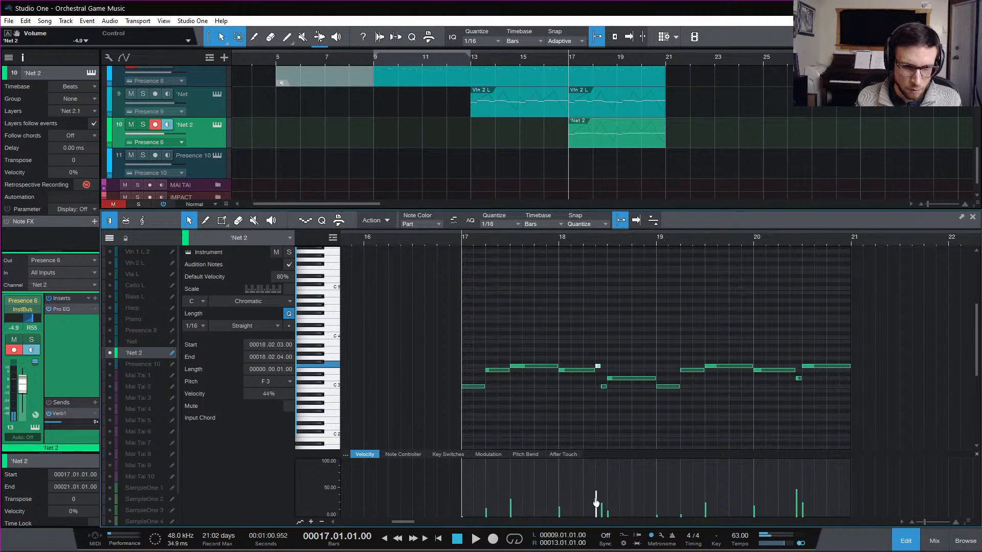
key("space")
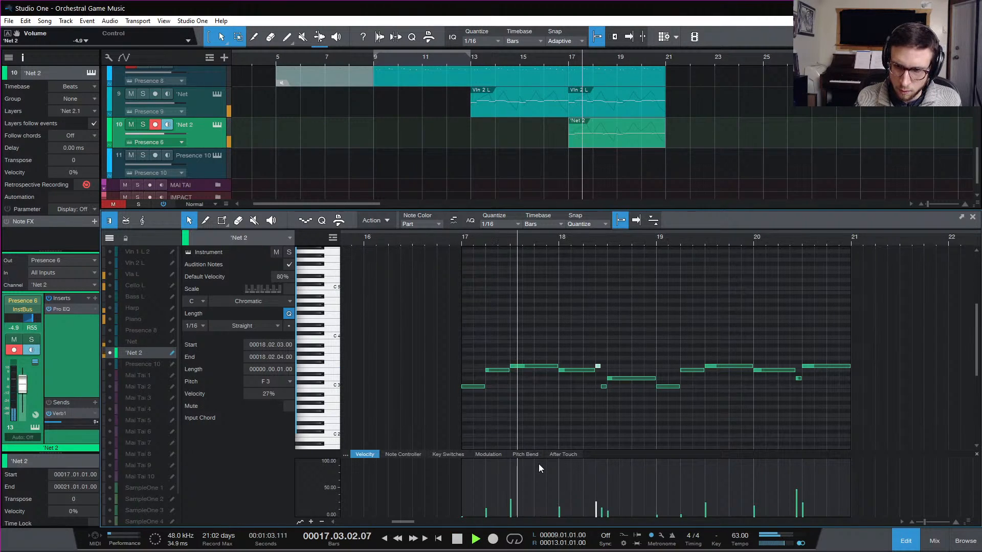
key("space")
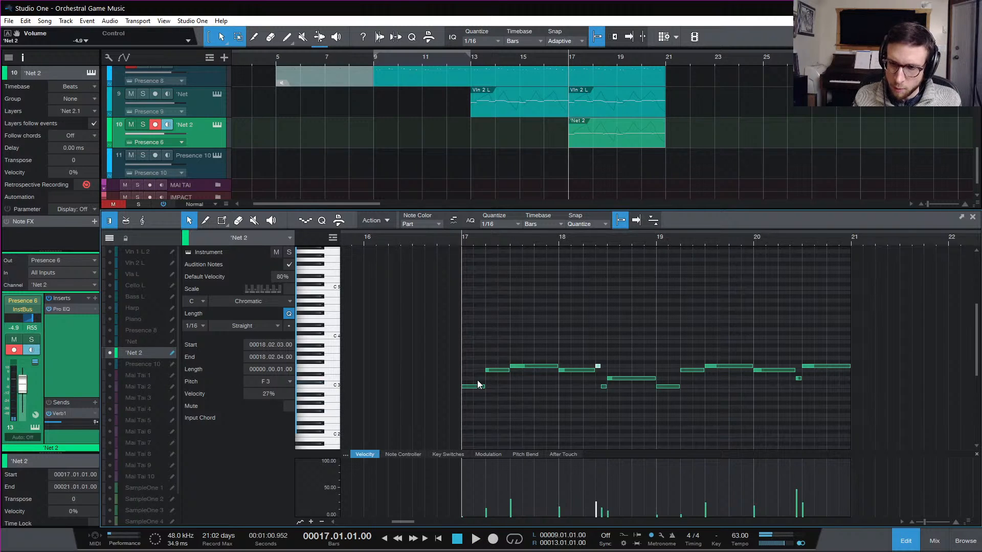
Step: Try to shorten the opening C3 to half a beat and follow it with a half-beat D3
left_click(501, 397)
mouse_move(486, 387)
left_mouse_down()
mouse_move(473, 391)
mouse_move(481, 380)
left_mouse_up()
left_click(500, 332)
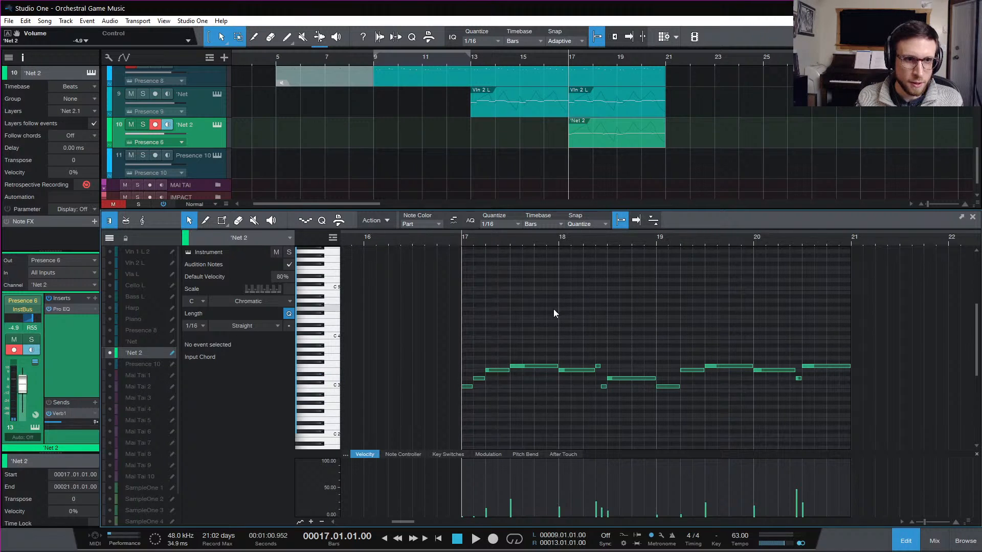
key("space")
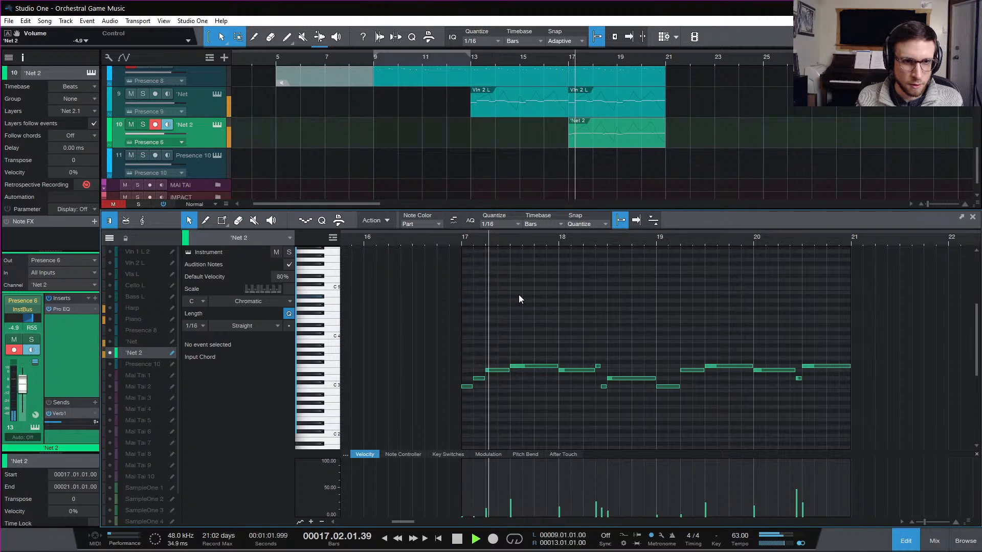
key("space")
left_click(470, 387)
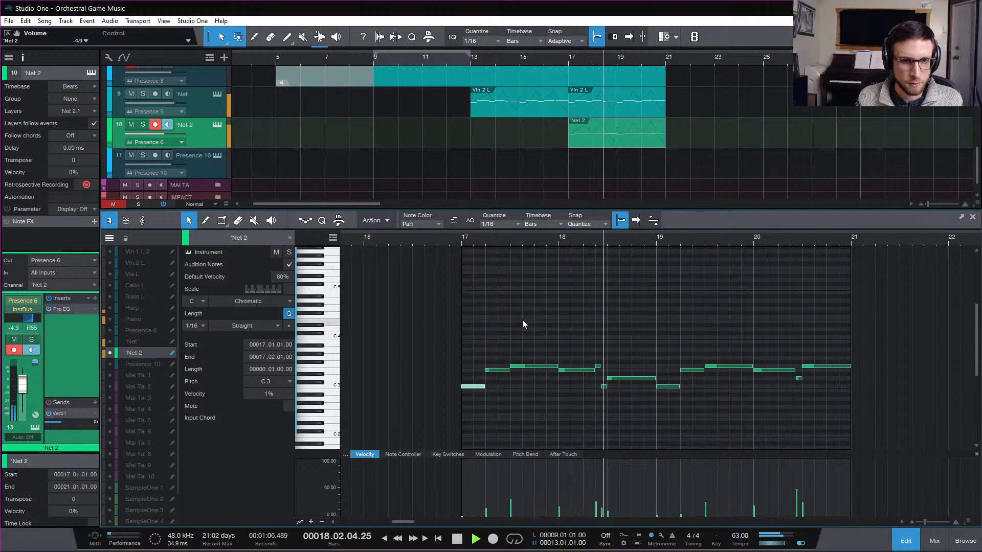
Step: Play the 'Net 2 harmony from bar 18 to check its notes
key("space")
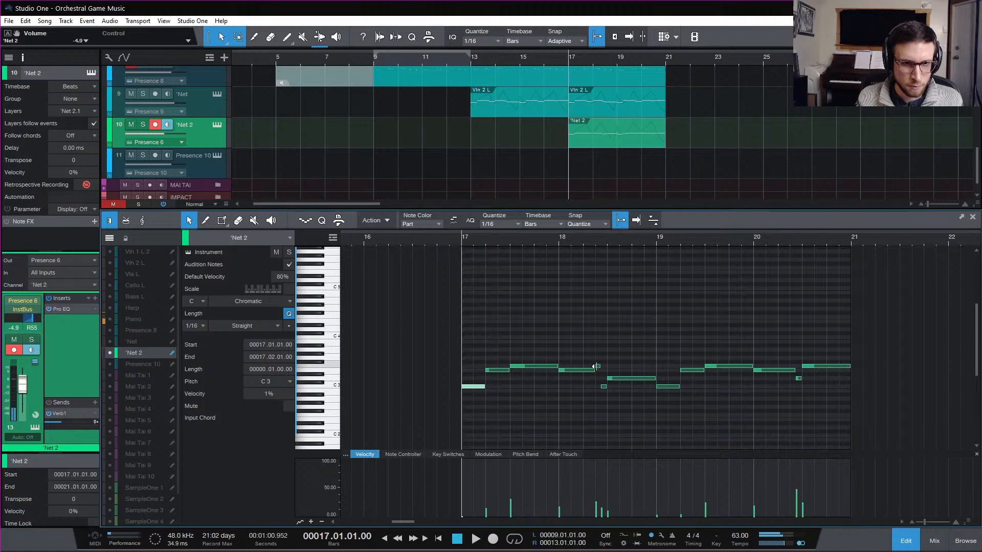
left_click(559, 244)
key("space")
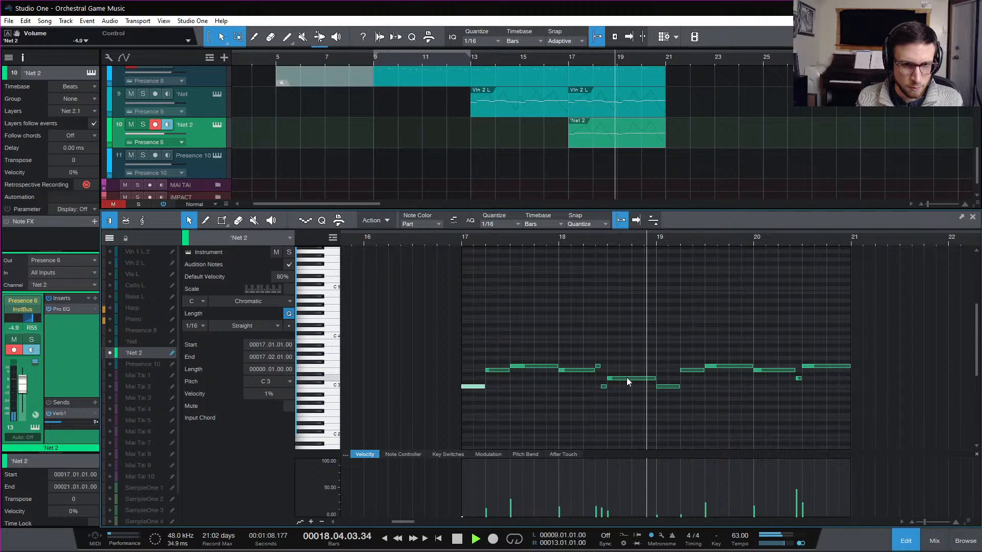
Step: Shorten the long D3 in bar 18 of 'Net 2, add a half-beat F3 at 18.04.03 with 19% velocity, and audition it
key("space")
left_click(658, 376)
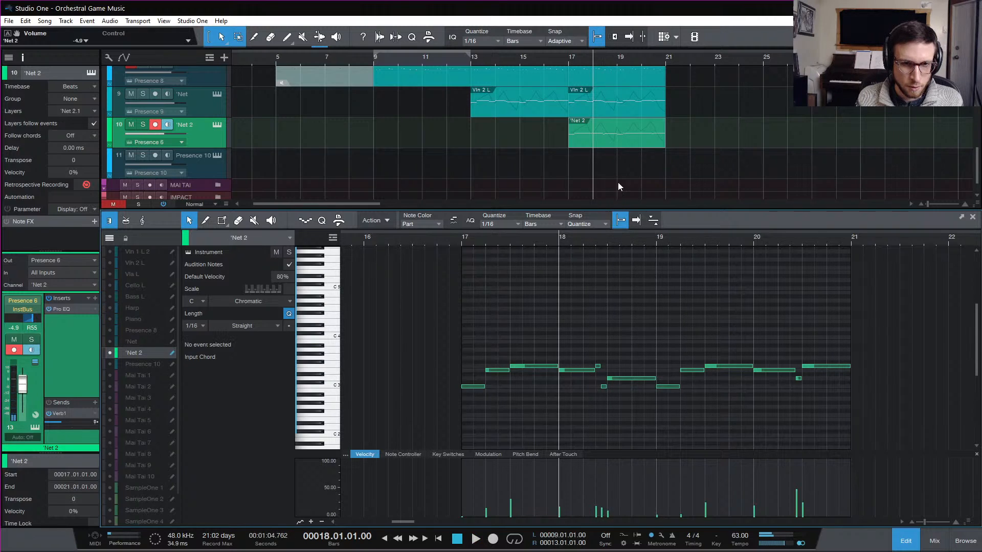
left_click(607, 240)
mouse_move(656, 380)
left_mouse_down()
mouse_move(633, 379)
mouse_move(644, 379)
left_mouse_up()
double_click(647, 366)
key("space")
key("space")
left_click_drag(645, 487, 651, 522)
key("space")
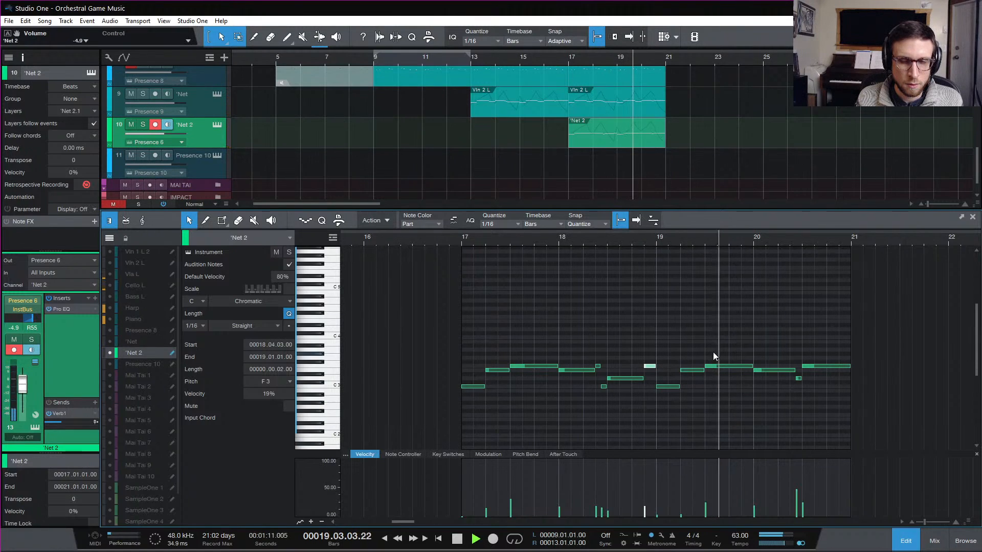
key("space")
Step: Raise the opening note of bar 20 in 'Net 2 to G3 and audition the change
left_click(770, 353)
left_click_drag(770, 371, 770, 360)
left_click(750, 238)
key("space")
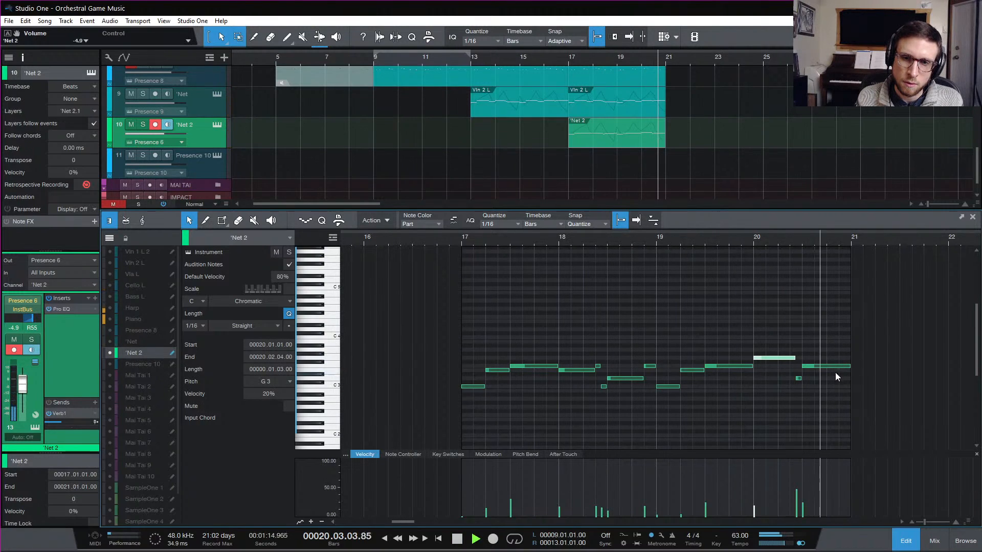
key("space")
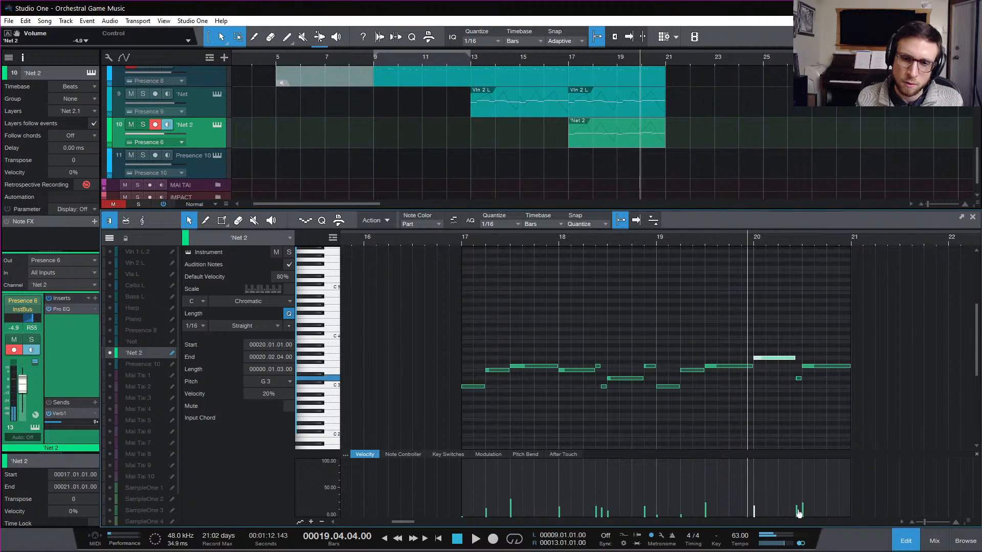
Step: Reduce the velocities of the last two notes in bar 20 and play the 'Net 2 harmony from bar 17
key("space")
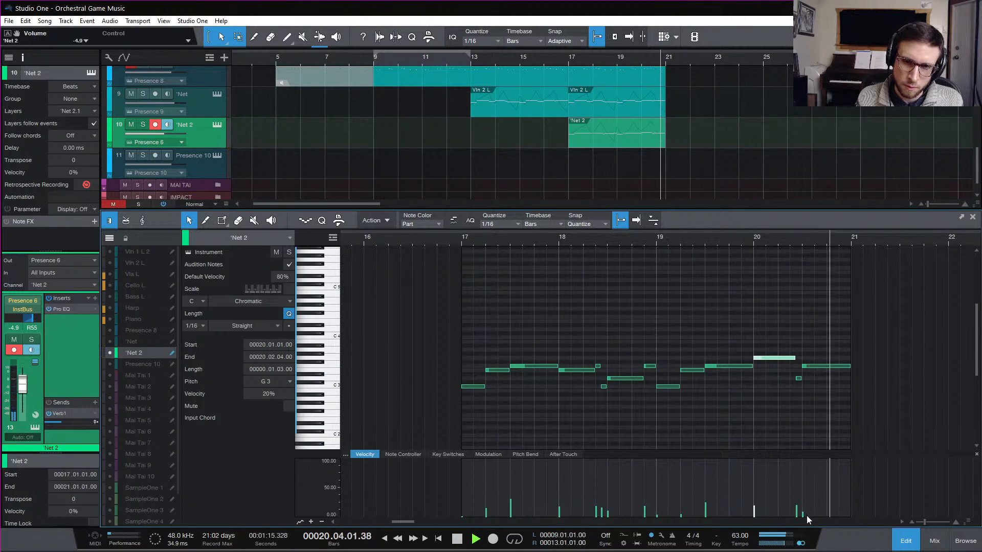
key("space")
left_click(477, 242)
key("space")
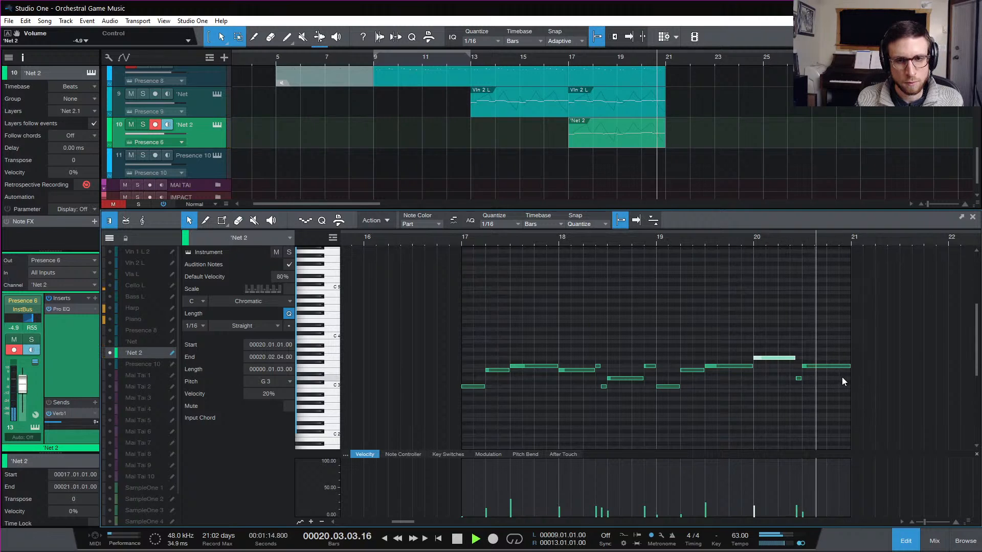
key("space")
Step: Extend the start of the 'Net 2 clip back to 16.03.01 and reopen it for editing with playback at bar 16
left_click(906, 541)
left_click(930, 543)
left_click(933, 542)
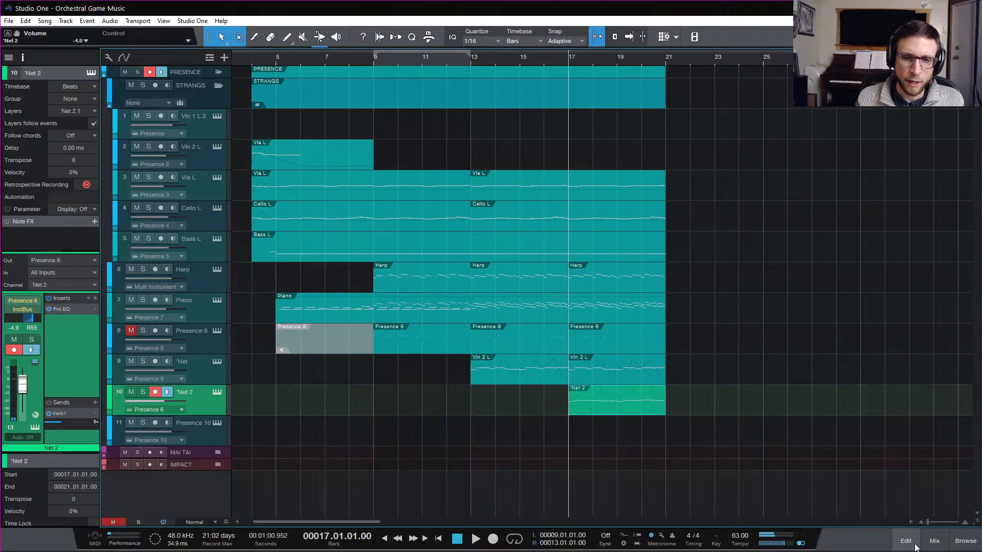
left_click(544, 59)
mouse_move(569, 402)
left_mouse_down()
mouse_move(558, 402)
mouse_move(562, 388)
left_mouse_up()
double_click(561, 407)
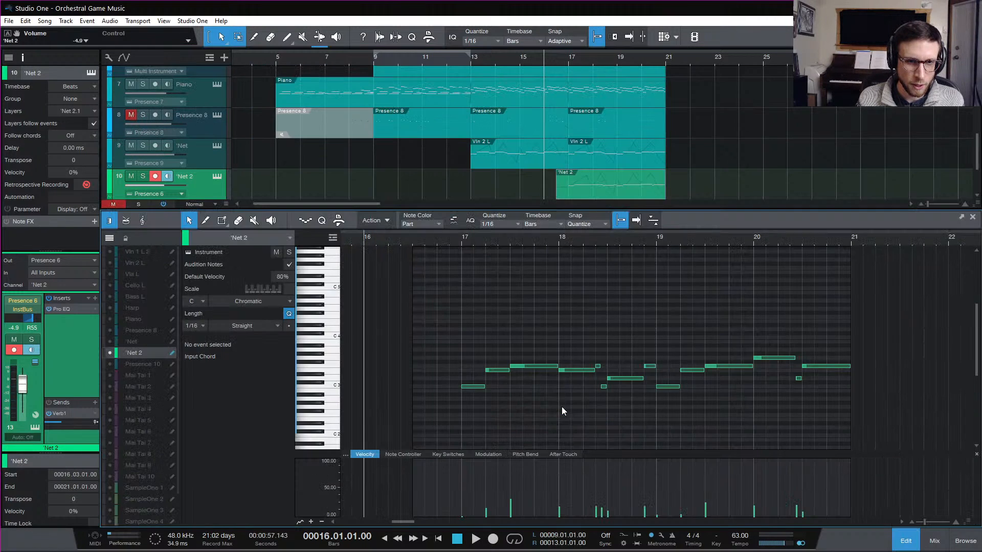
Step: Play the transition from bar 16 into bar 17 to work out a lead-in for 'Net 2
key("space")
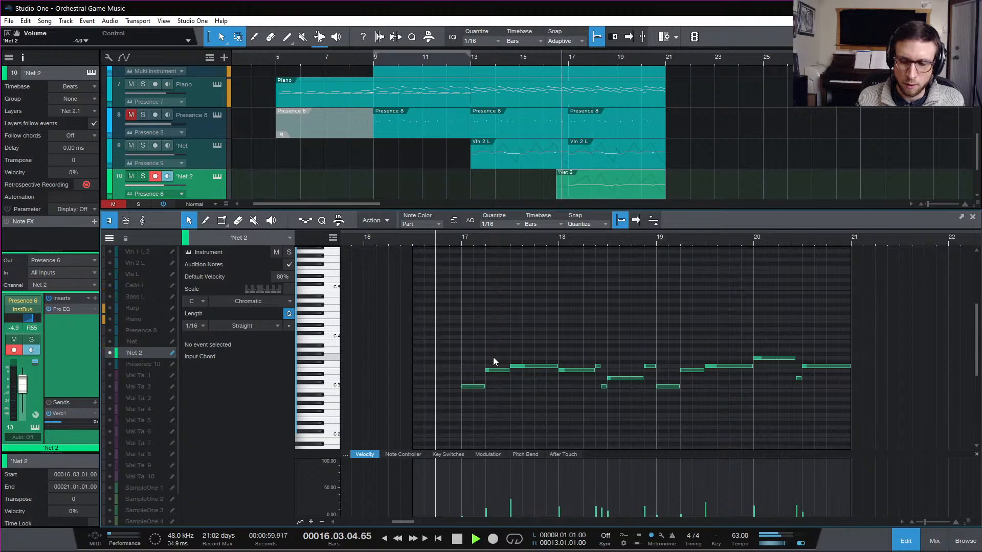
key("space")
key("space")
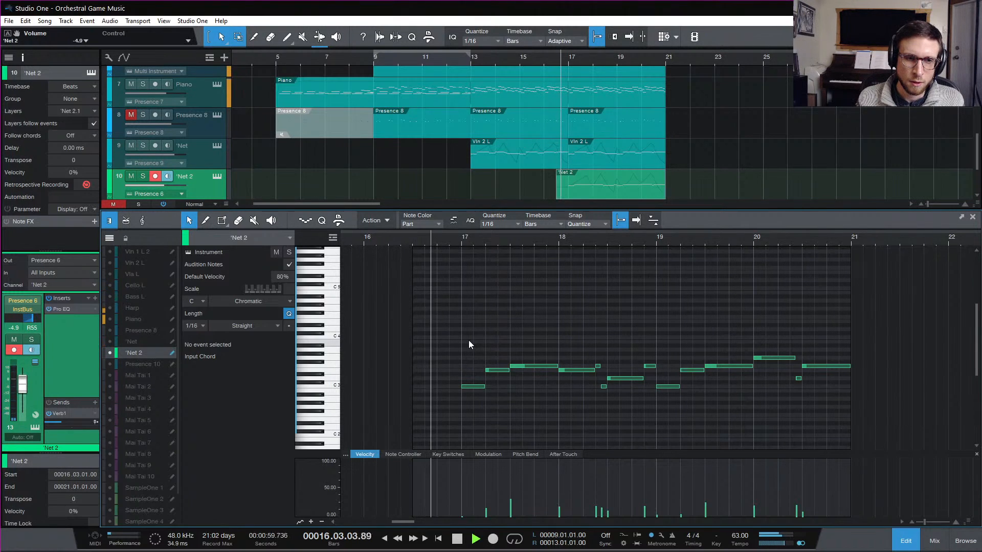
key("space")
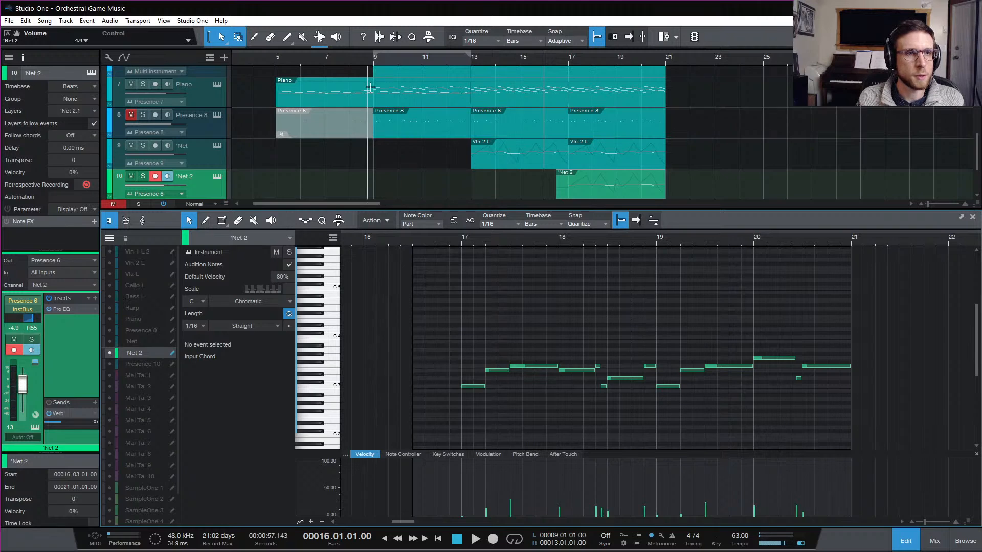
Step: Examine the pickup notes of the Piano part in the second half of bar 8
scroll(371, 128, "up", 2)
left_click(371, 147)
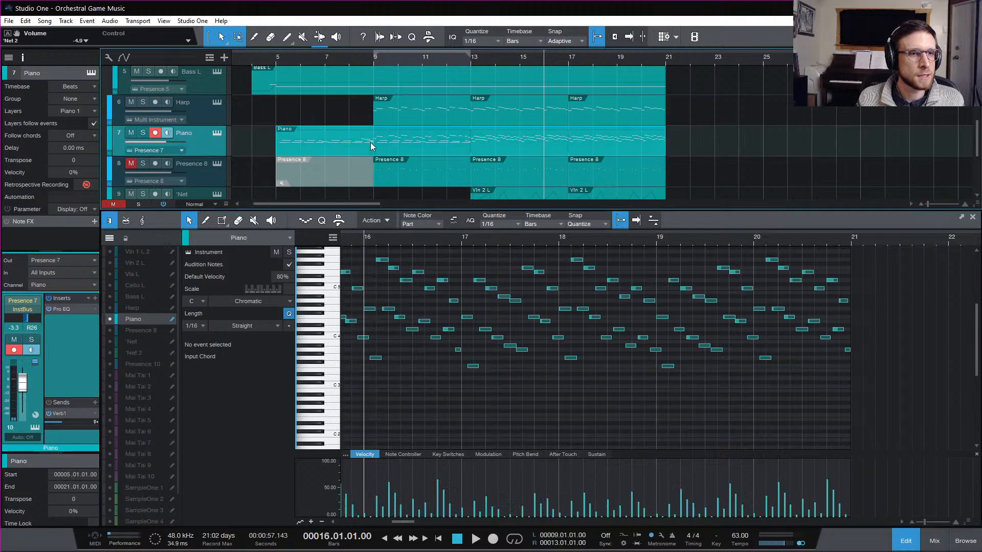
scroll(536, 365, "left", 10)
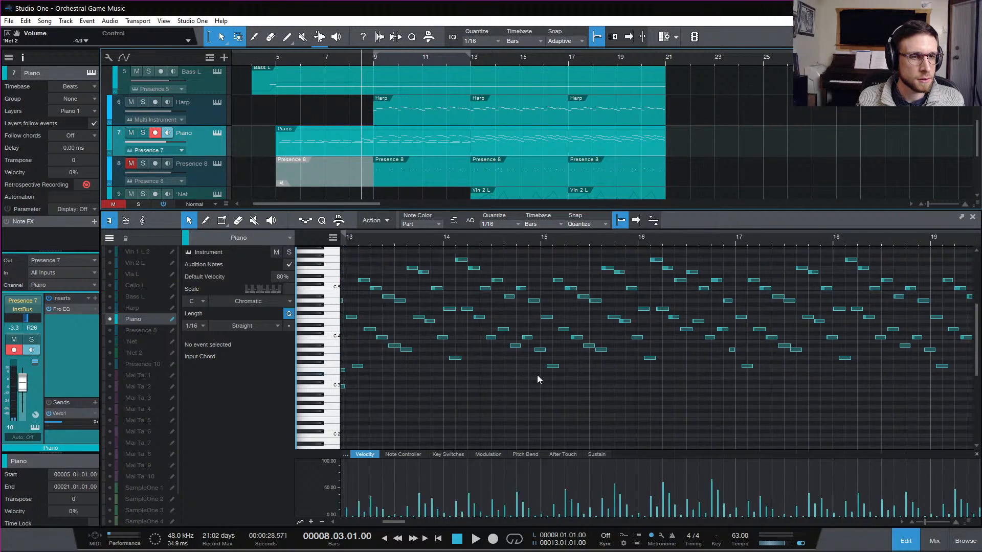
scroll(536, 394, "left", 5)
left_click(519, 322)
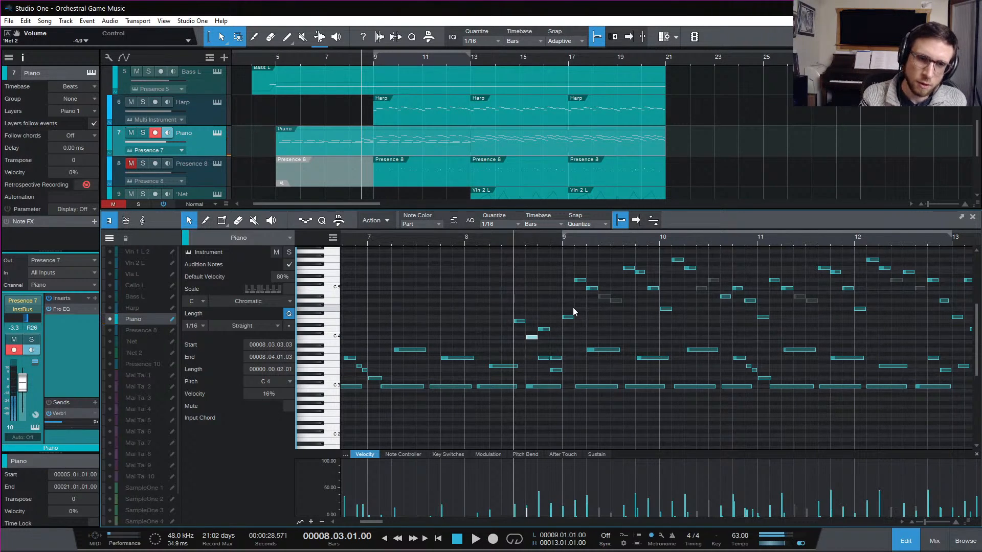
left_click(918, 544)
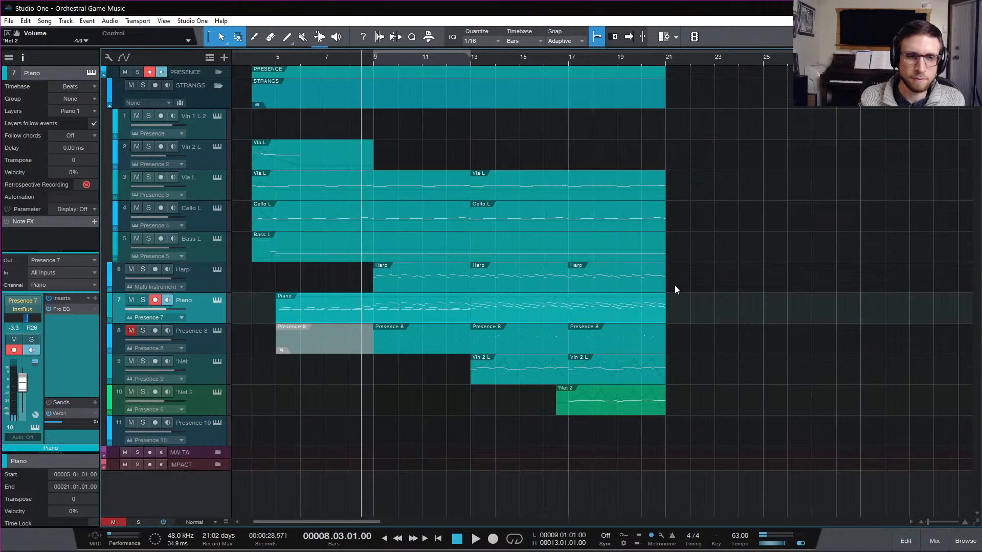
Step: Add a pickup of half-beat notes E3, C3, D3 and G2 to 'Net 2, starting at 16.03.01
left_click(610, 406)
double_click(587, 414)
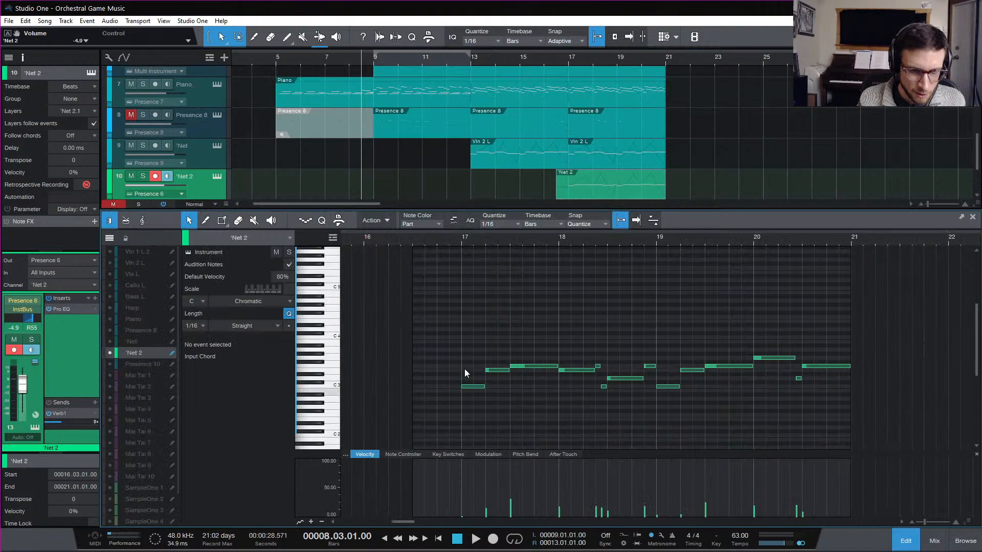
left_click(421, 370)
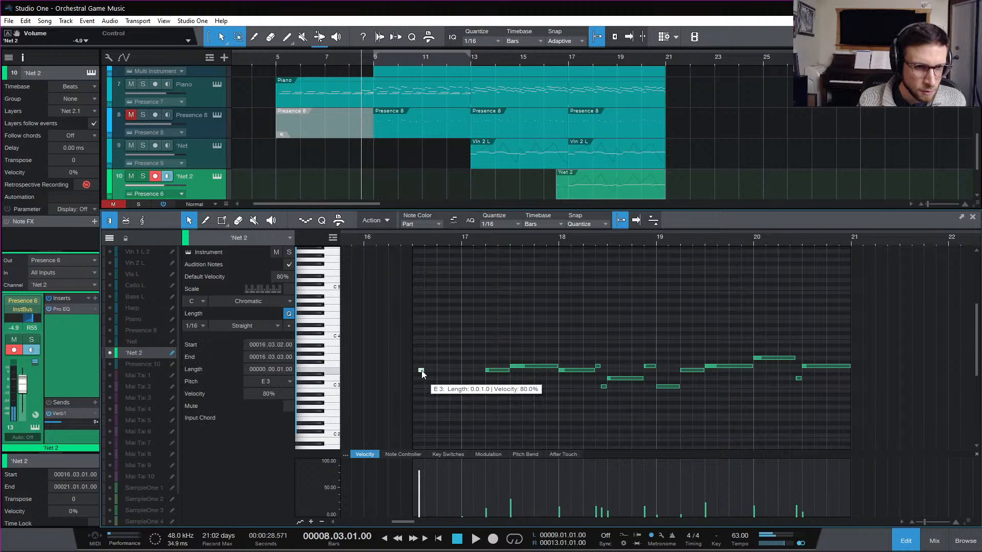
left_click_drag(419, 372, 412, 371)
left_click(430, 387)
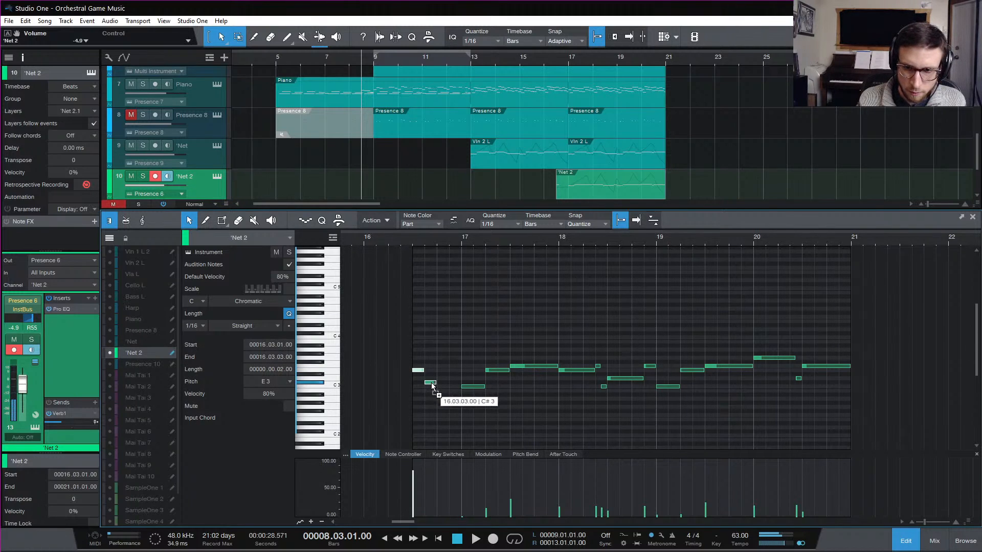
left_click_drag(455, 393, 457, 411)
Step: Lower the velocity of the four pickup notes to 12% and audition the lead-in into bar 17
left_click_drag(409, 354, 456, 413)
left_click(453, 485)
mouse_move(414, 478)
left_mouse_down()
mouse_move(443, 475)
mouse_move(453, 518)
left_mouse_up()
key("space")
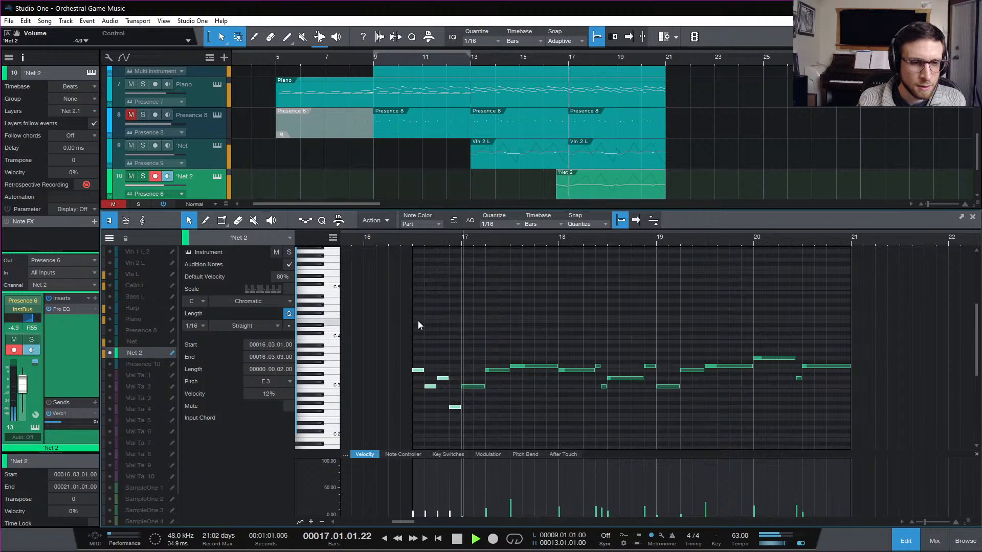
left_click(475, 408)
key("space")
key("space")
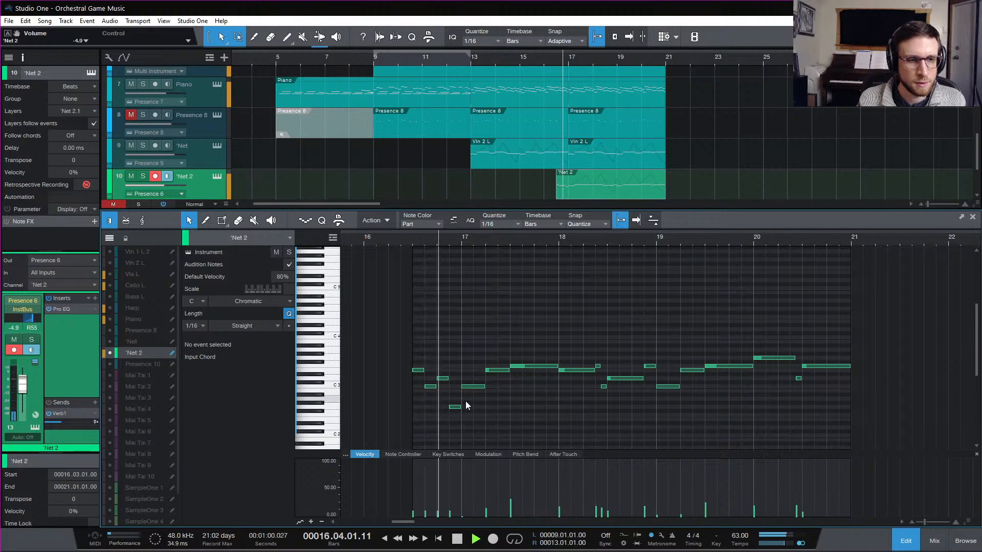
key("space")
key("space")
key("space")
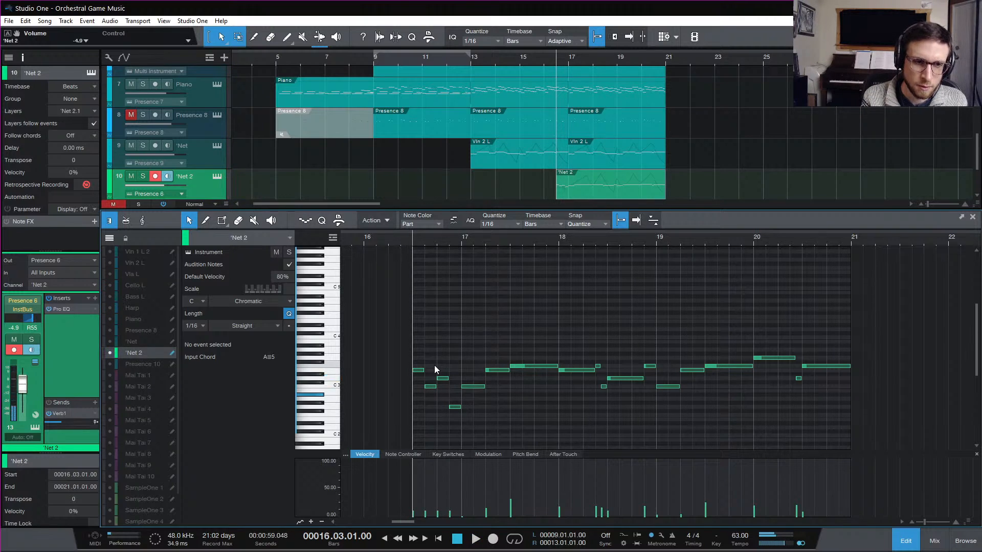
Step: Try A#2 as the last pickup note of bar 16 and audition the lead-in
key("space")
left_click_drag(452, 408, 455, 395)
key("space")
left_click(491, 408)
key("space")
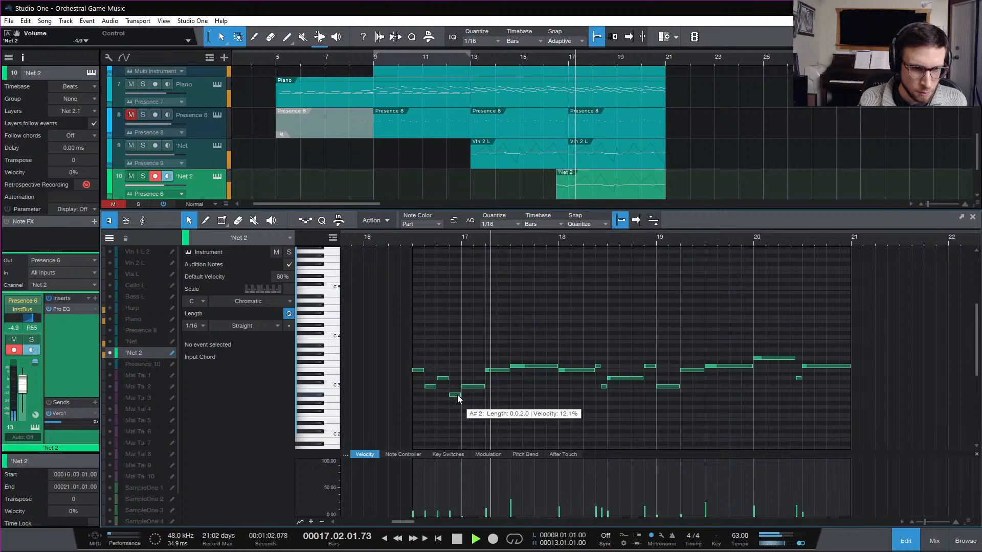
key("space")
key("space")
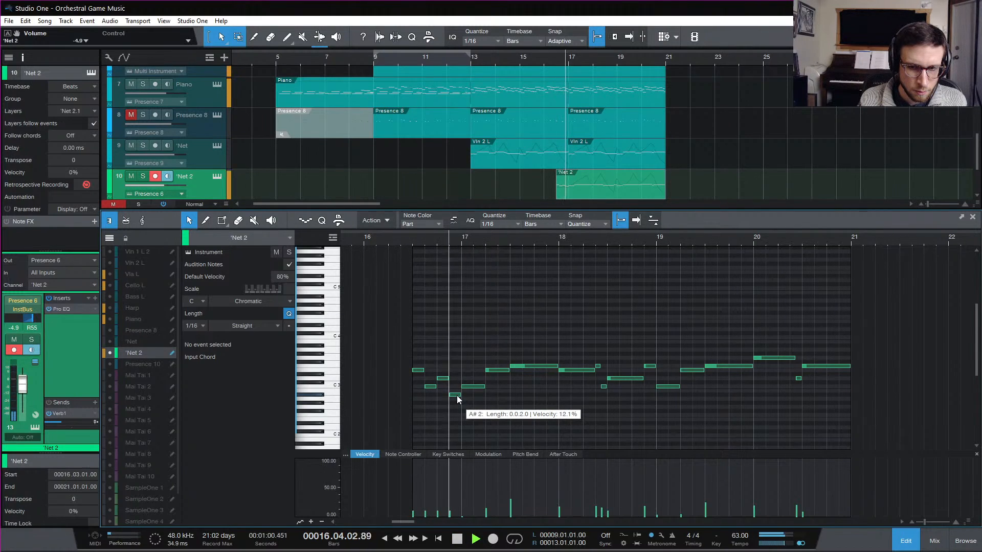
key("space")
Step: Set the last pickup note of bar 16 to A2 and play the 'Net 2 part through bar 20
left_click_drag(458, 396, 455, 400)
key("space")
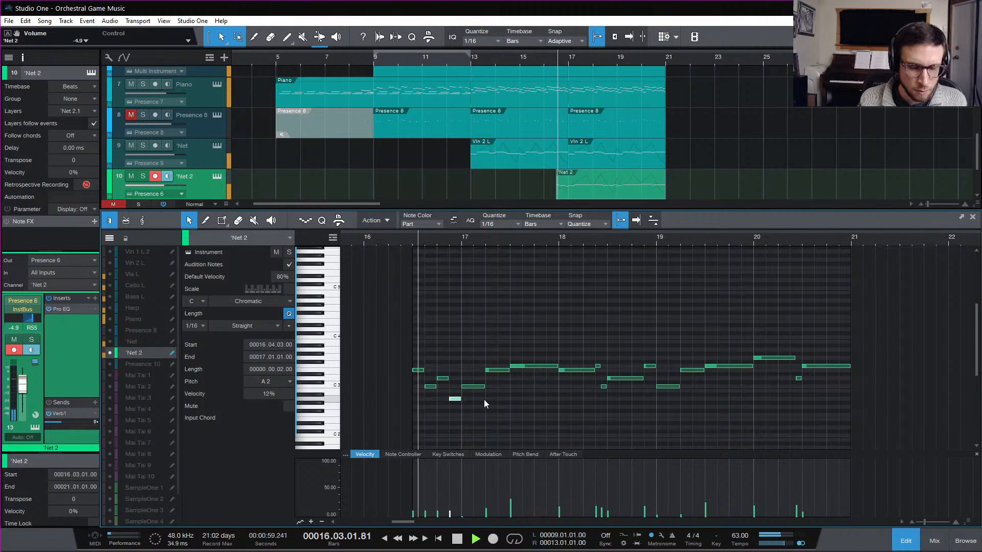
left_click(484, 401)
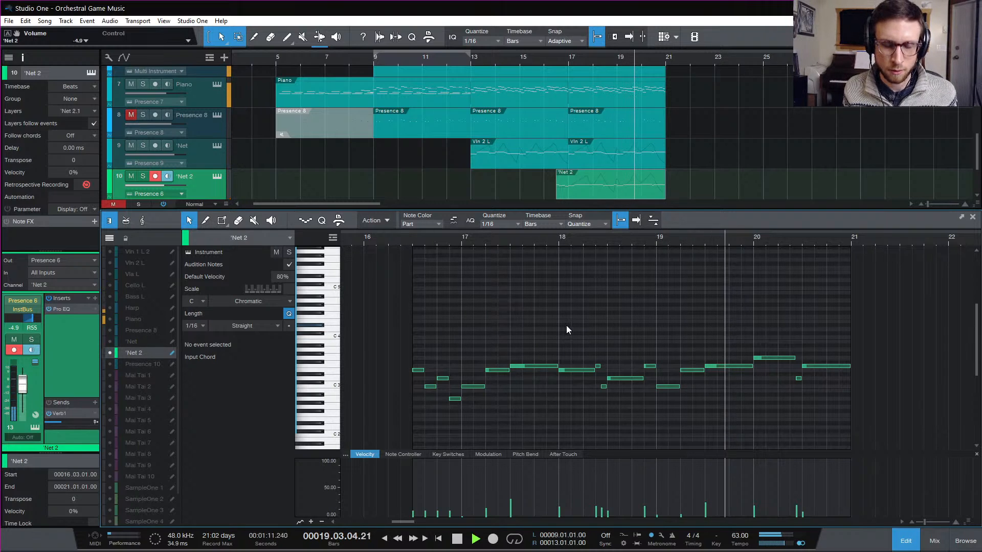
left_click(910, 545)
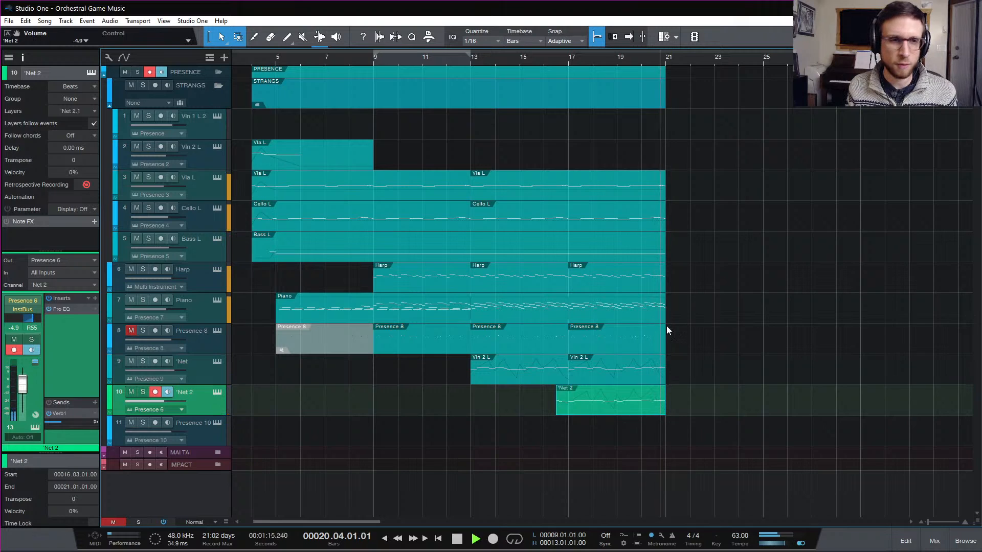
key("space")
Step: Save the song and play the arrangement from bar 4
key("ctrl+s")
left_click(252, 57)
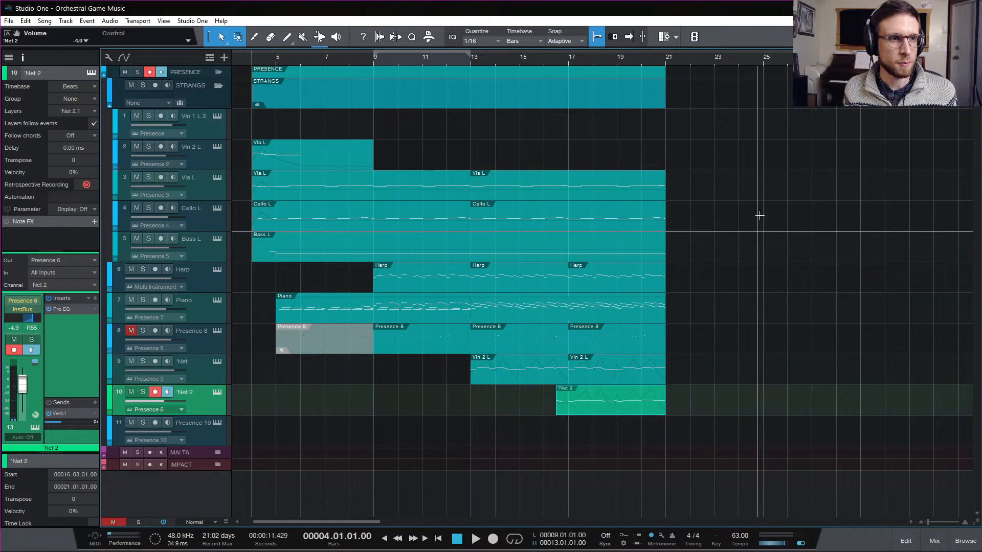
key("space")
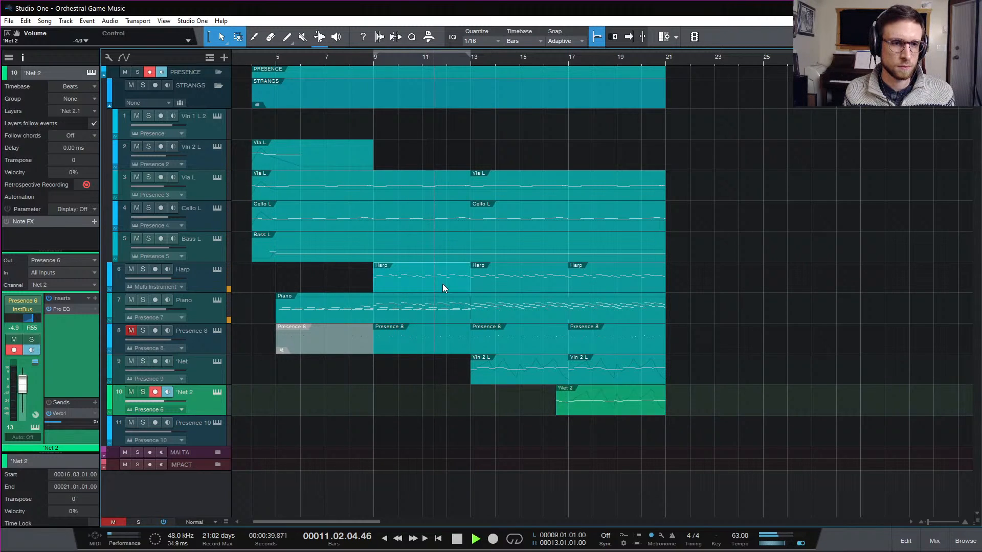
Step: Merge the three Harp clips into one clip spanning bars 9 to 21 and open it for editing
left_click(503, 279)
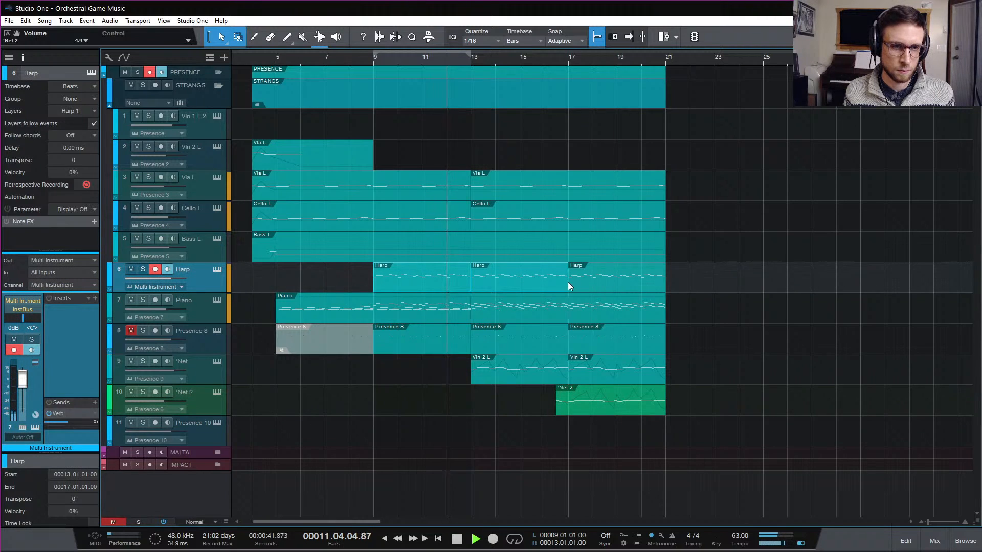
left_click(585, 284)
double_click(541, 279)
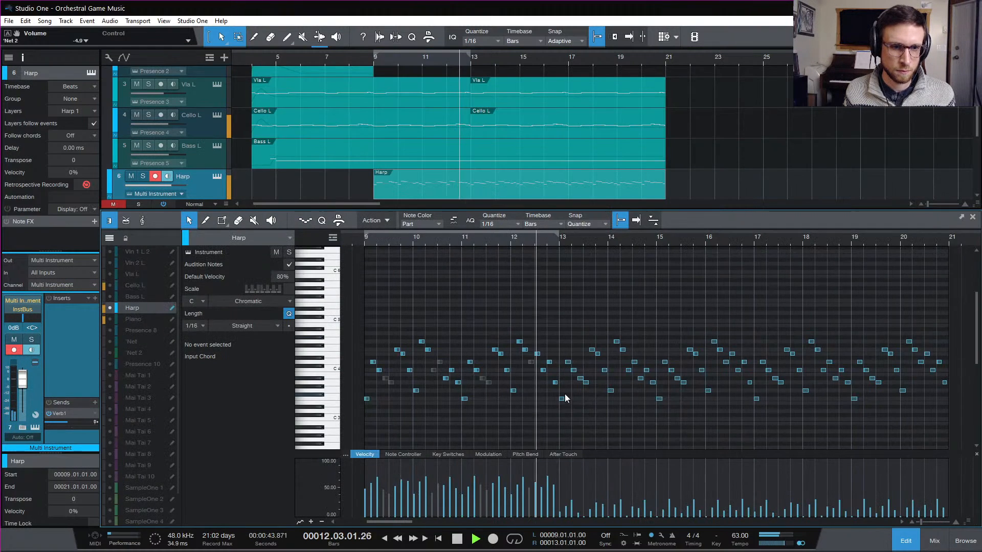
Step: Examine the timing of the Harp notes around bar 13 up close during playback
key("e")
key("e")
key("e")
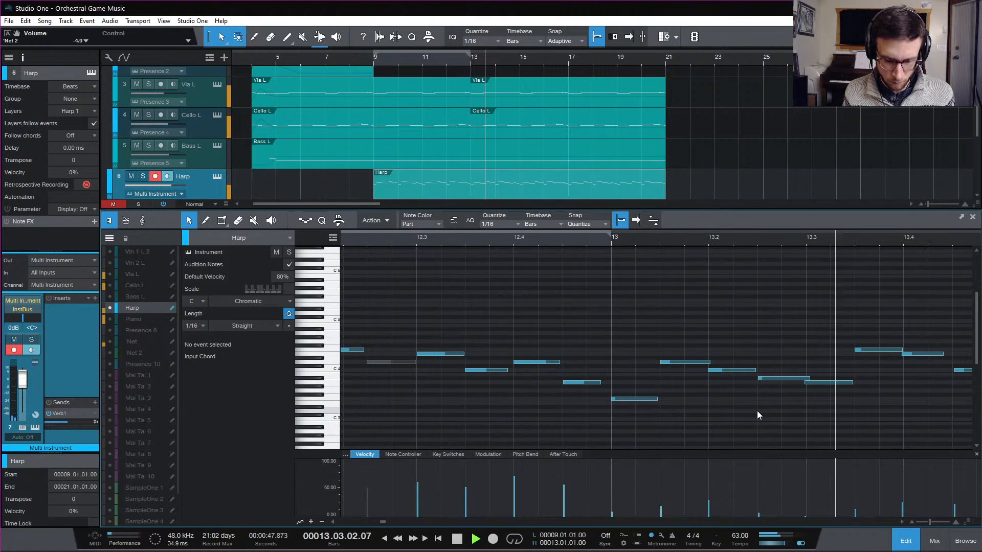
key("w")
key("w")
key("w")
Step: Set the Harp track's delay to -8.00 ms and keep listening to the arrangement
key("F2")
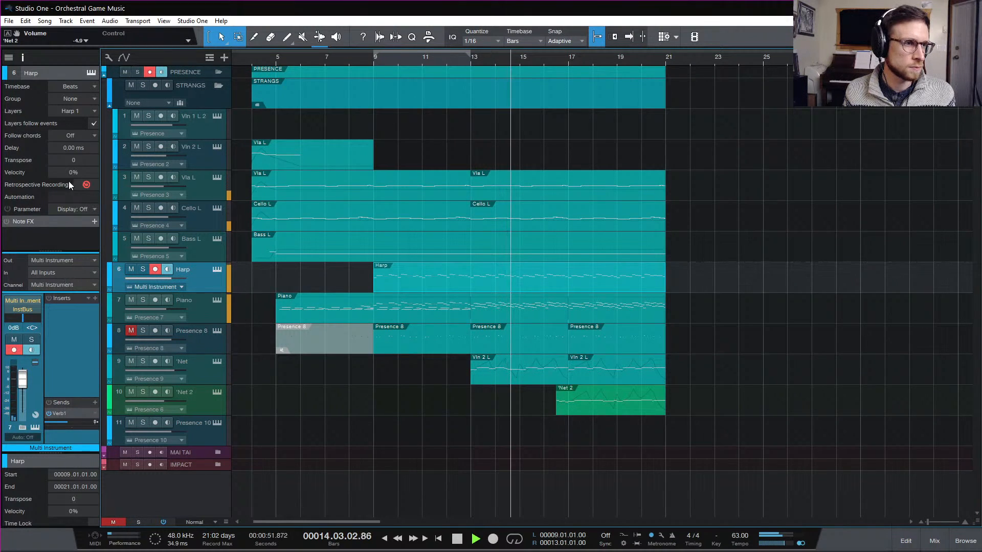
left_click_drag(71, 147, 70, 153)
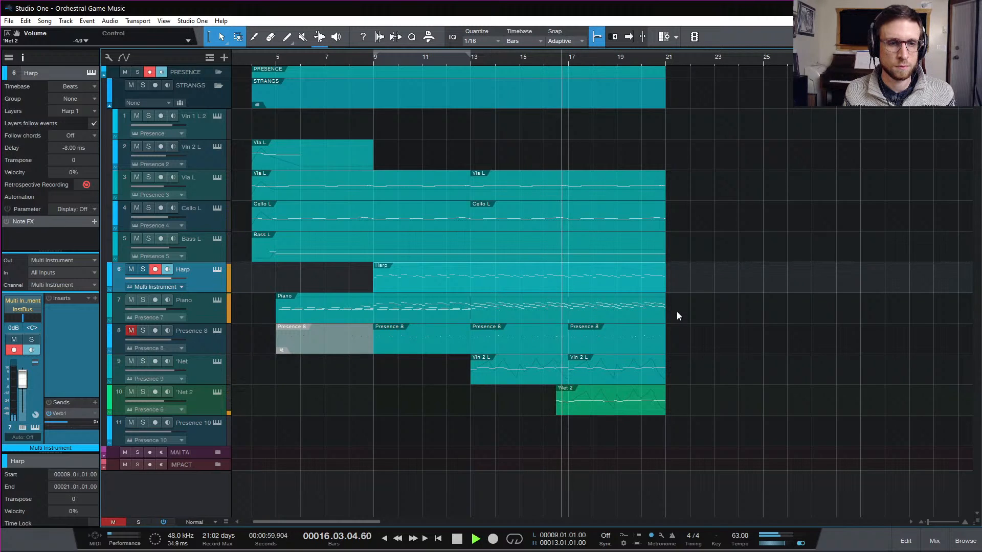
Step: Select the 'Net track and return the playback position to bar 17
left_click(201, 373)
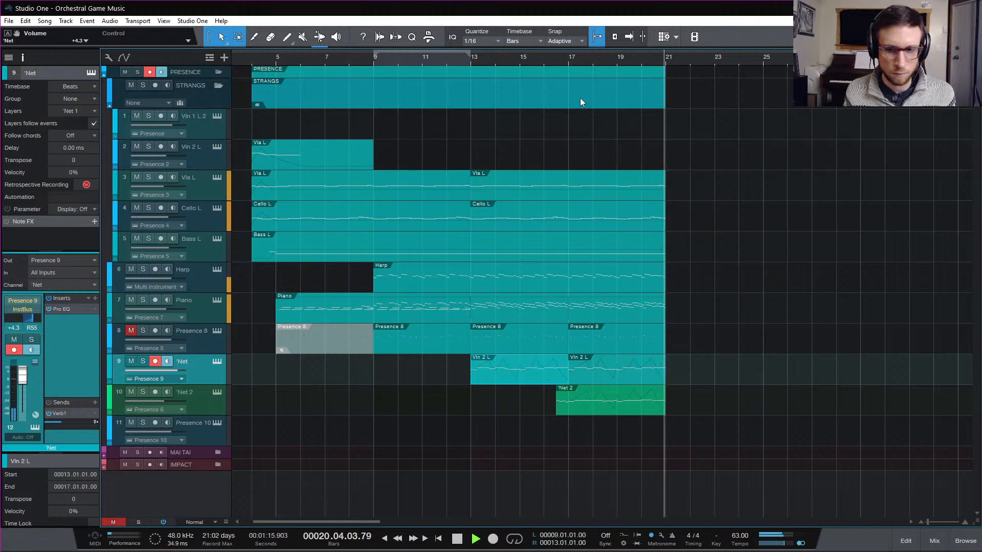
left_click(567, 59)
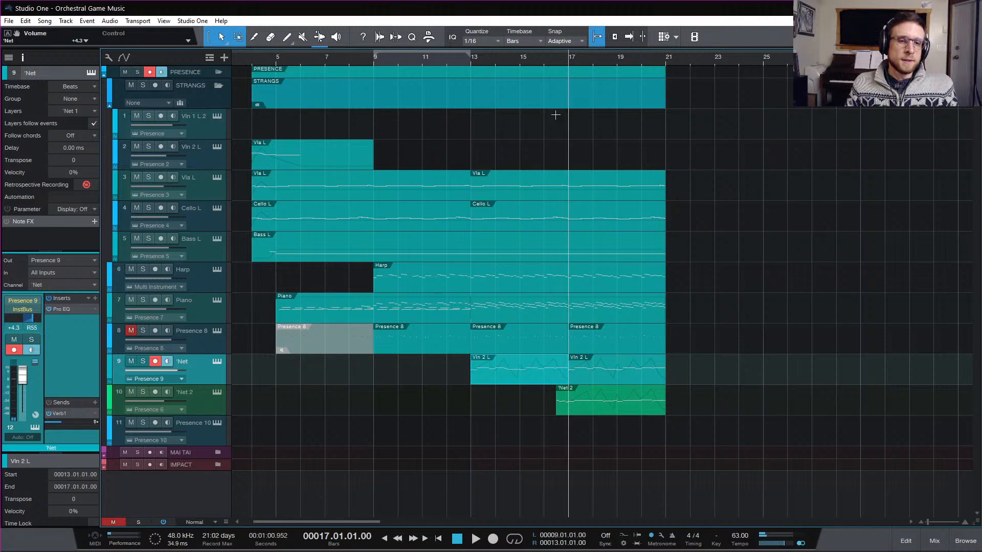
Step: Play the arrangement from bar 4 to hear the opening section
left_click(544, 57)
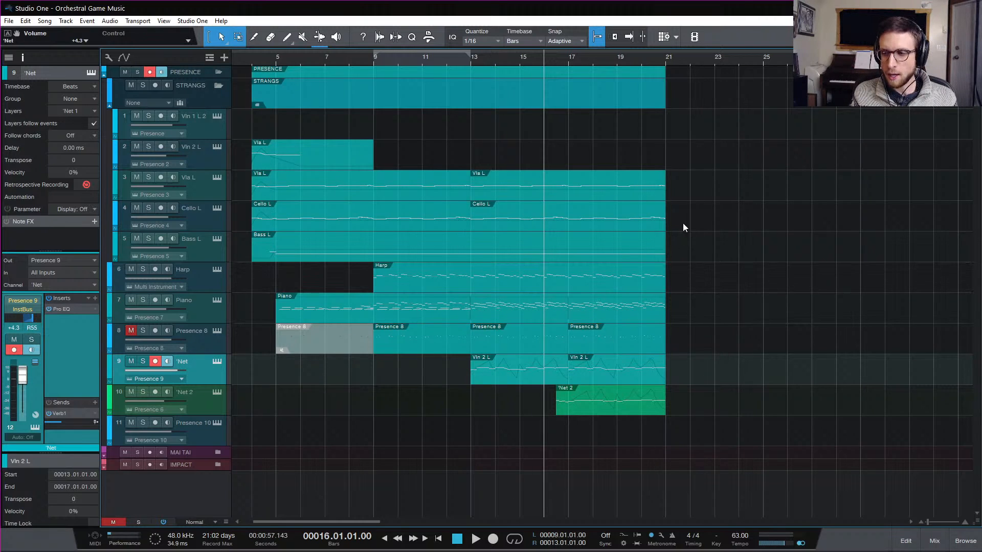
left_click(569, 56)
scroll(747, 227, "right", 3)
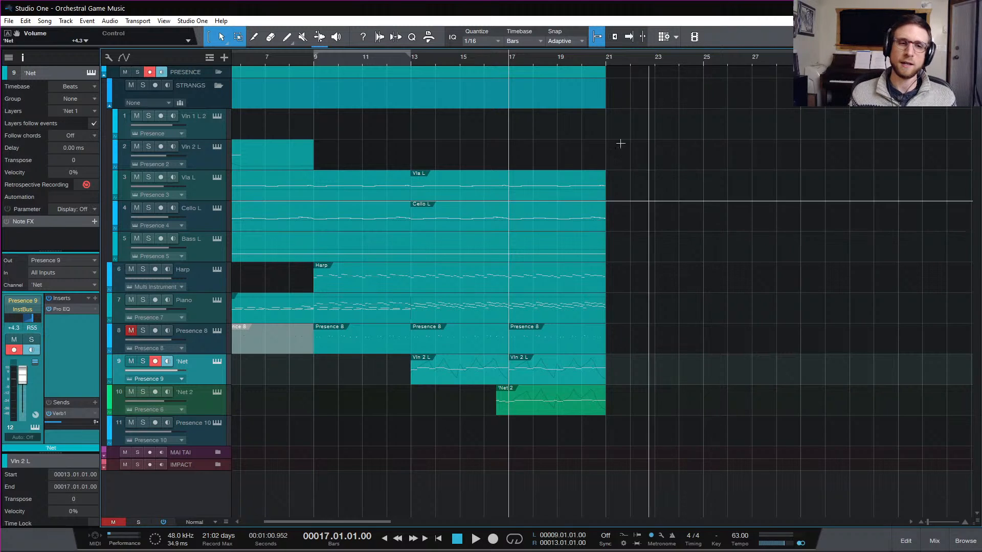
scroll(600, 166, "left", 4)
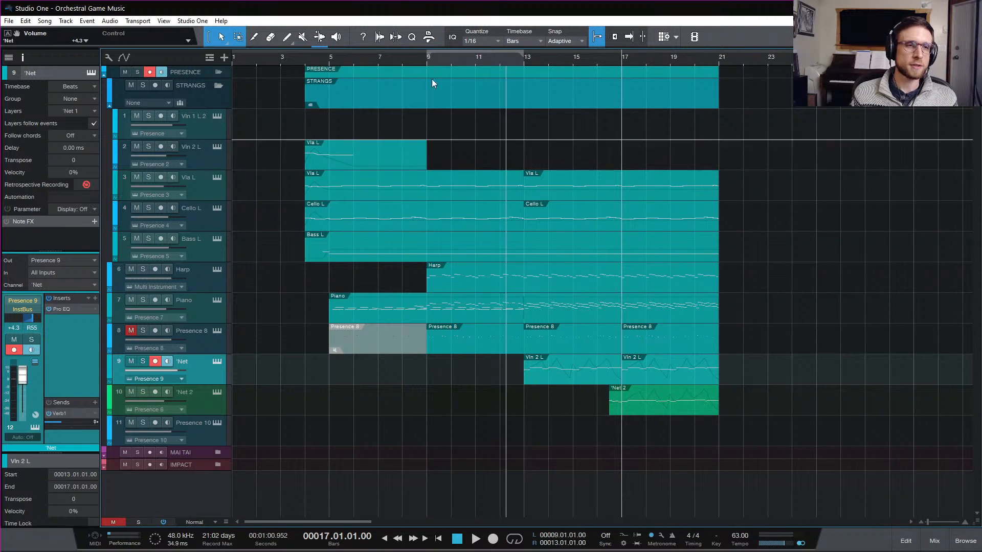
left_click(305, 60)
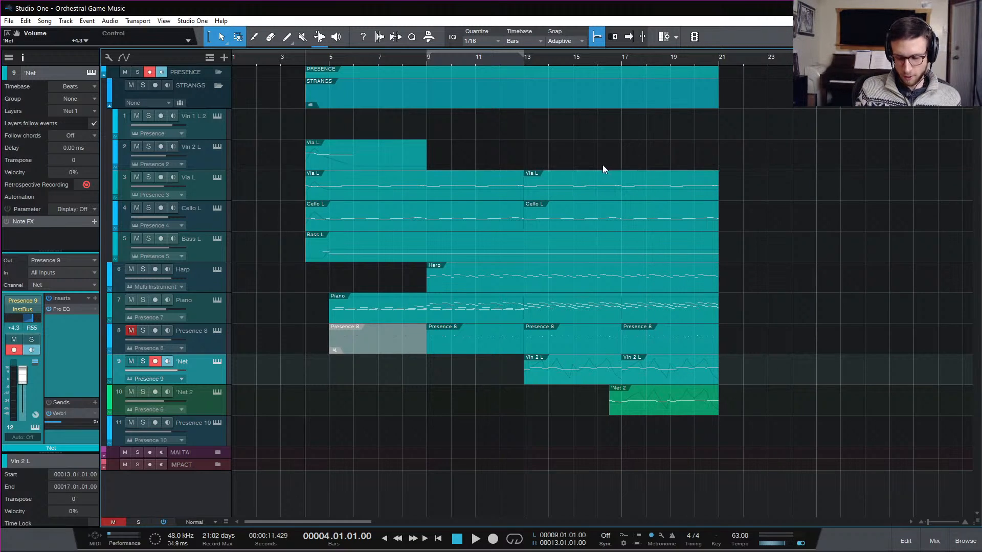
key("space")
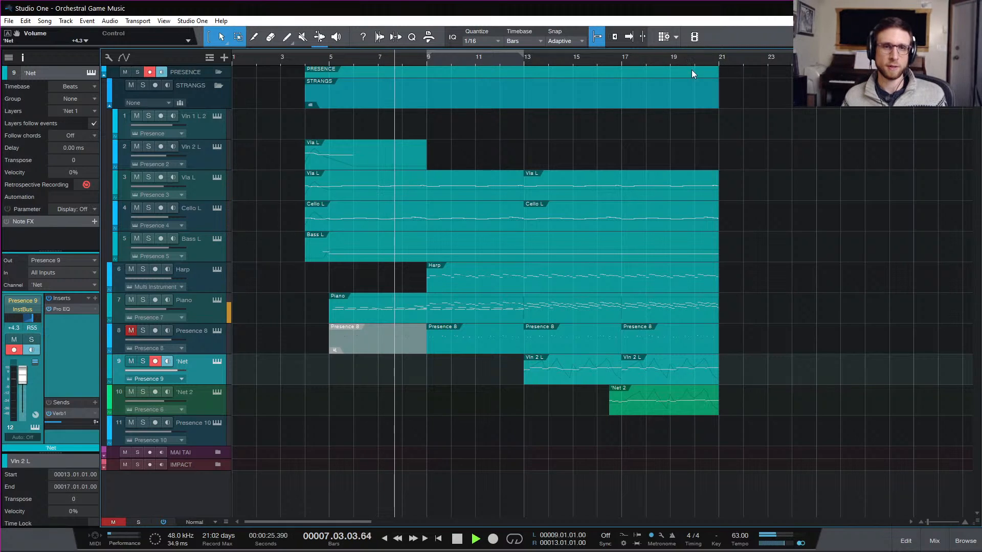
key("space")
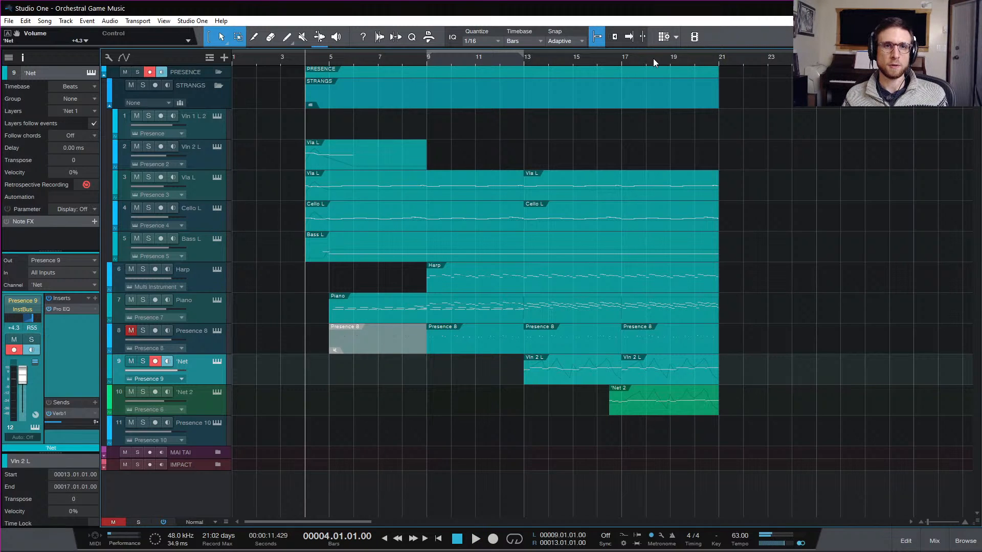
Step: Pan the 'Net 2 track to L32 while listening to the arrangement from bar 17
left_click(623, 59)
key("space")
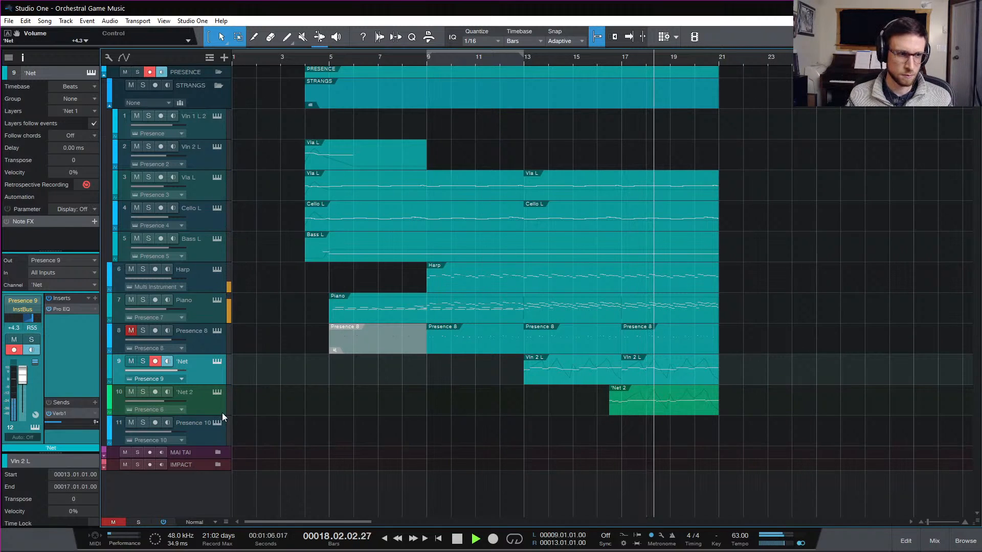
key("Down")
left_click_drag(44, 328, 19, 328)
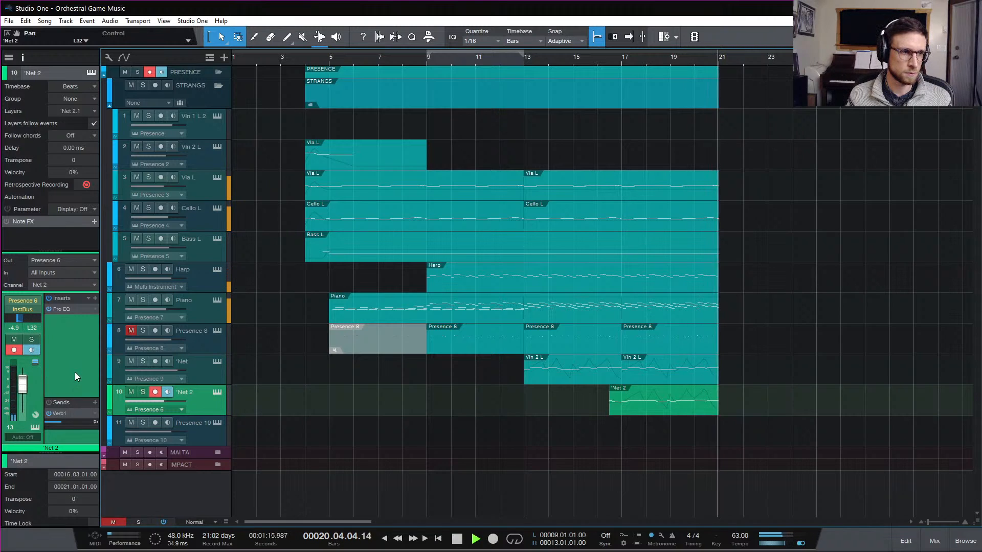
key("space")
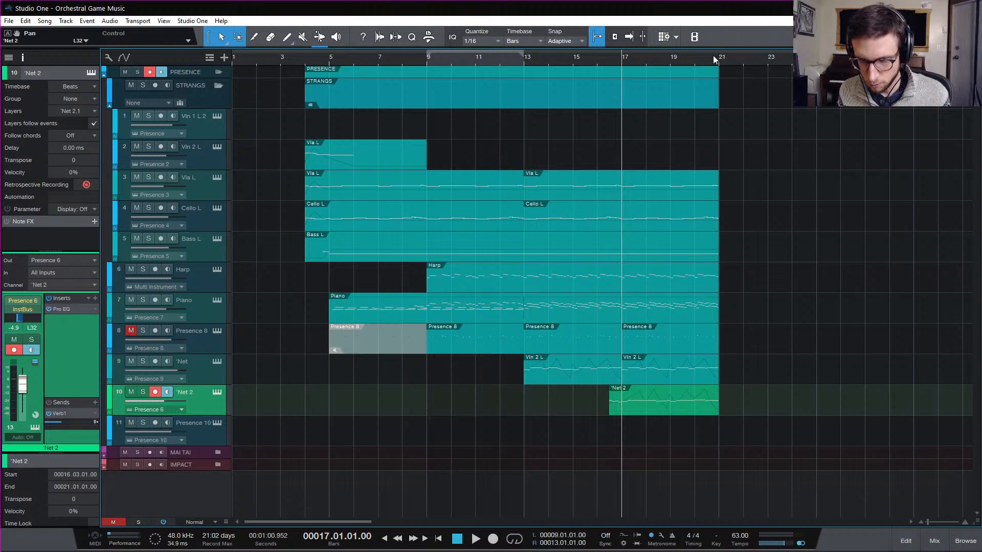
Step: Set the playback position to bar 19 and show the tempo track above the arrangement
left_click(670, 60)
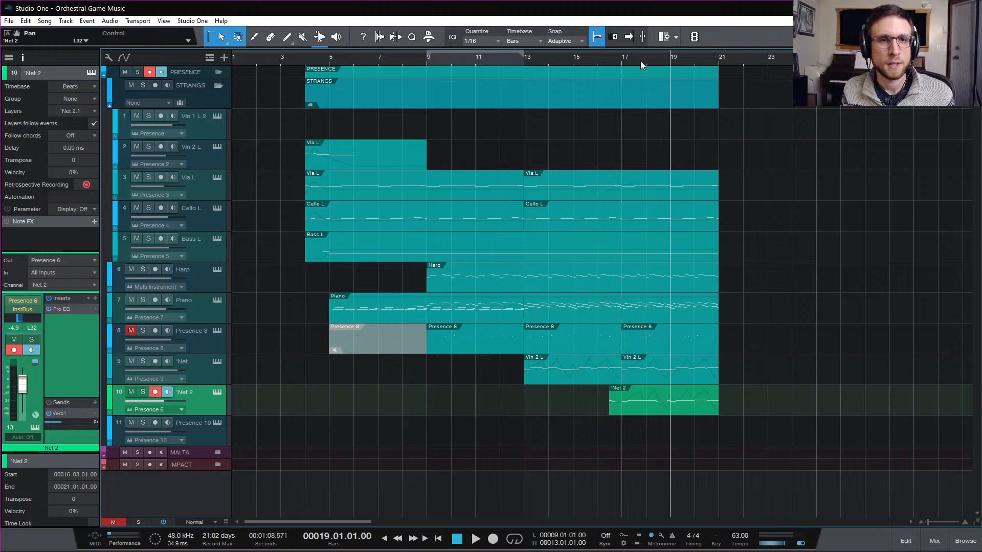
left_click(223, 59)
left_click(956, 450)
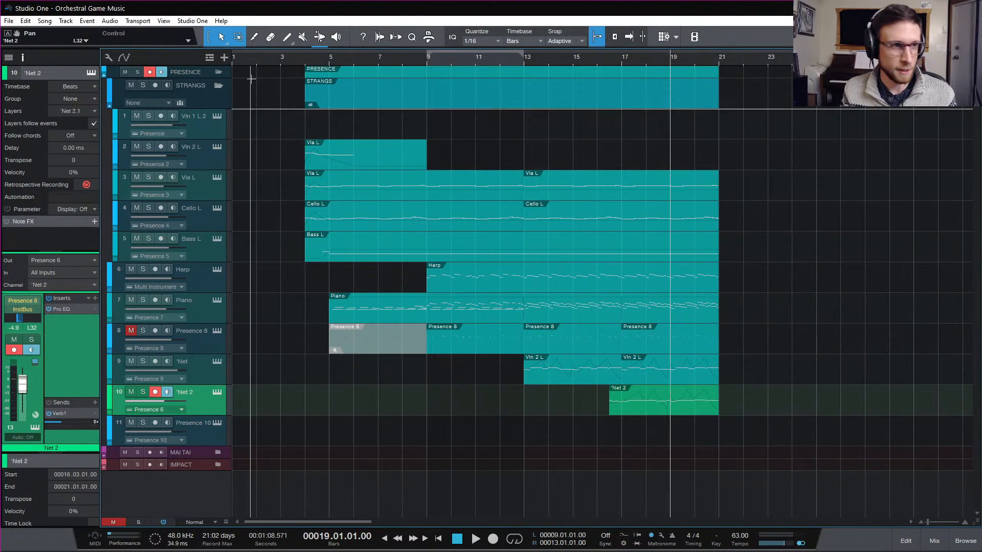
left_click(210, 59)
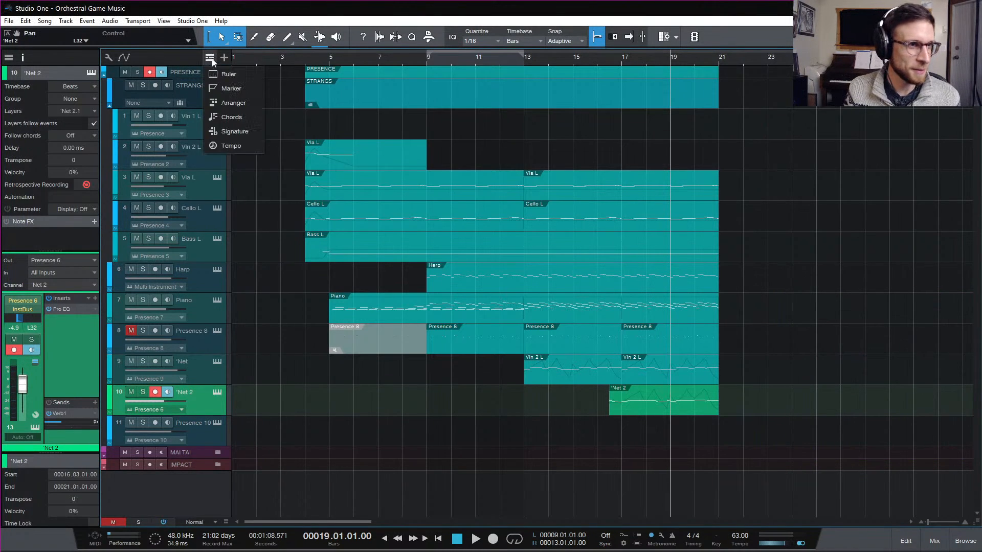
left_click(241, 145)
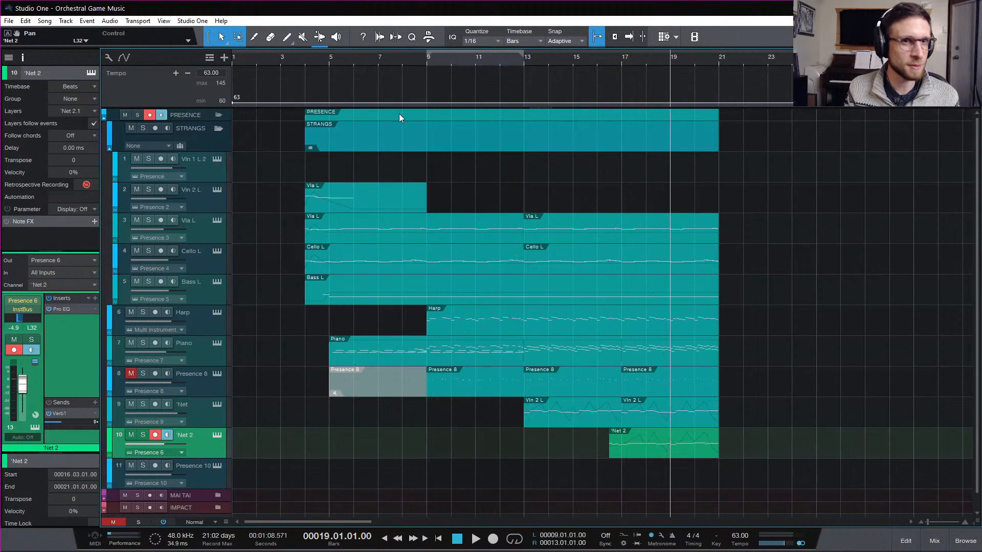
Step: Set the tempo track's display maximum to 80 and enlarge the track's height
double_click(221, 83)
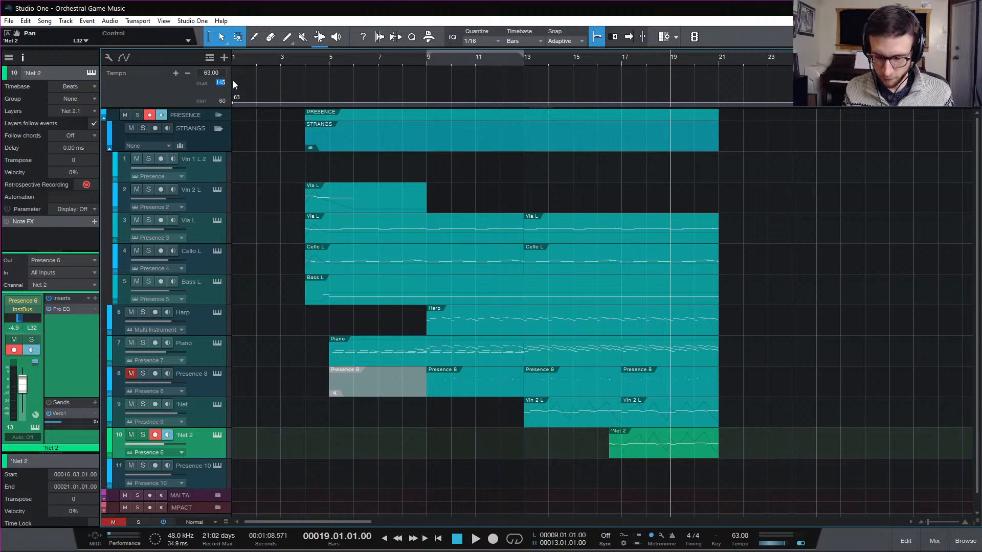
type("110")
key("Return")
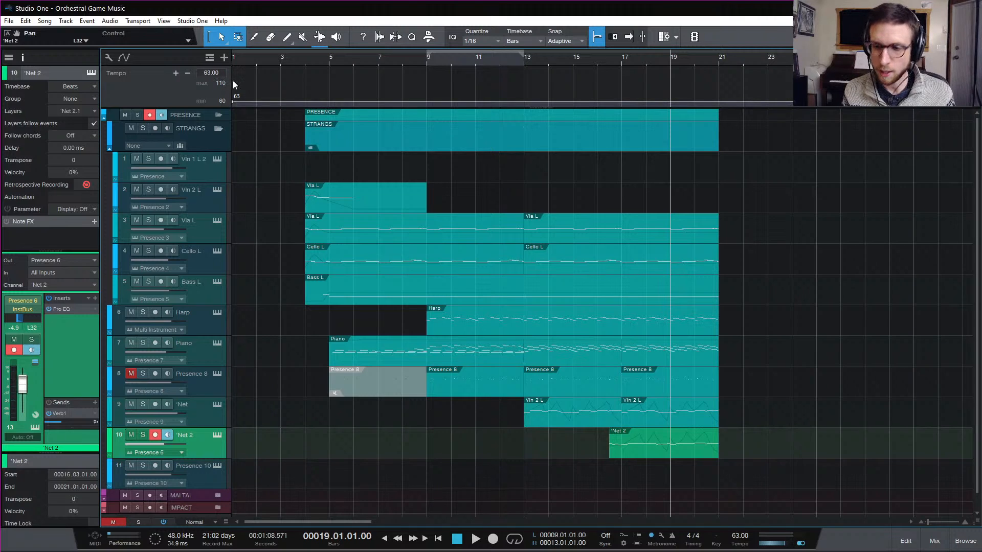
left_click_drag(220, 105, 230, 165)
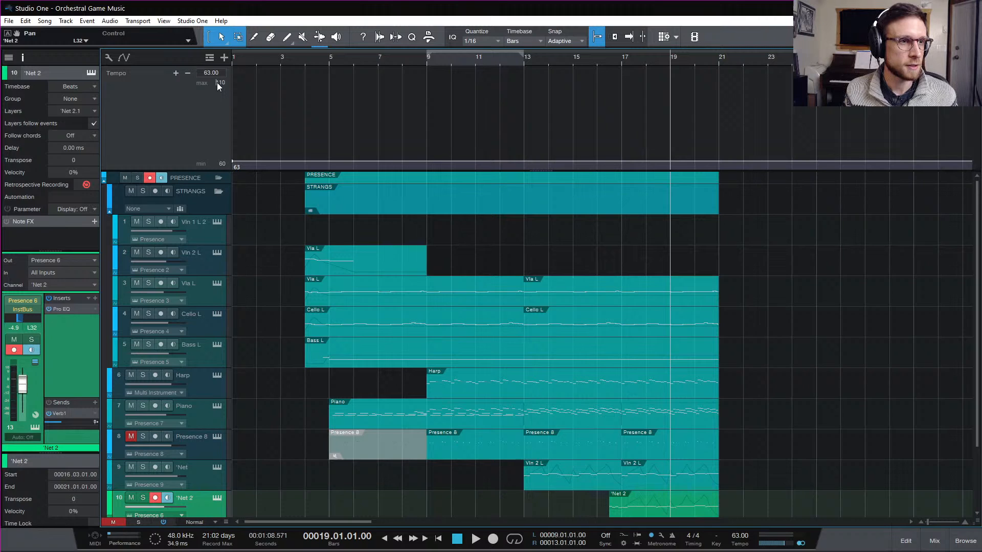
type("90")
key("Return")
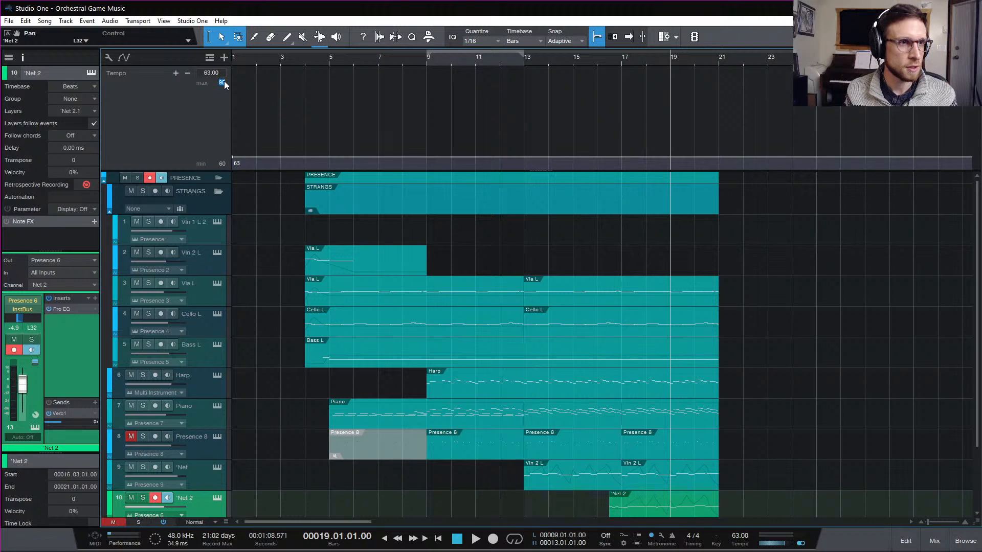
key("Return")
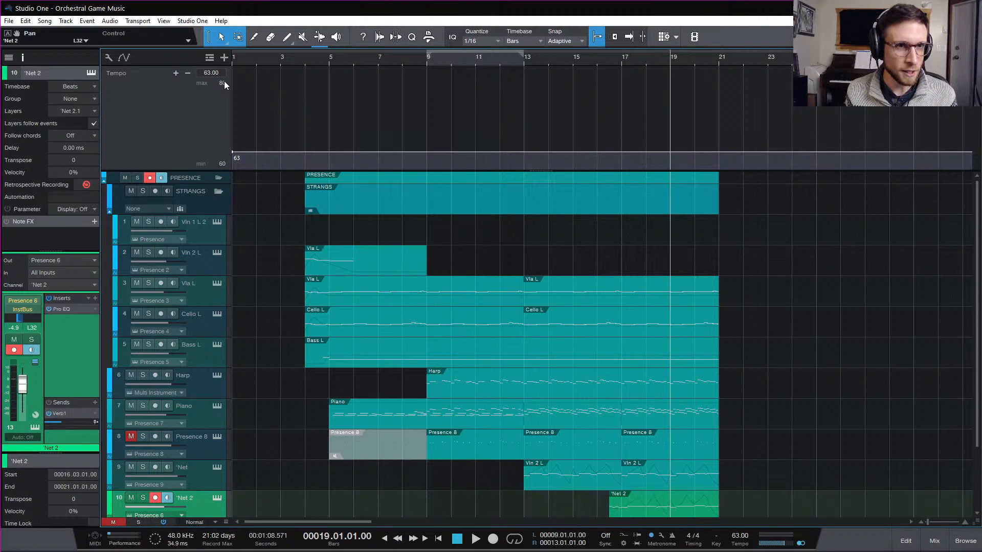
Step: Add 63 BPM tempo points at bars 19 and 21, undoing a trial rise of the bar 21 point
left_click(670, 152)
left_click_drag(719, 156, 720, 66)
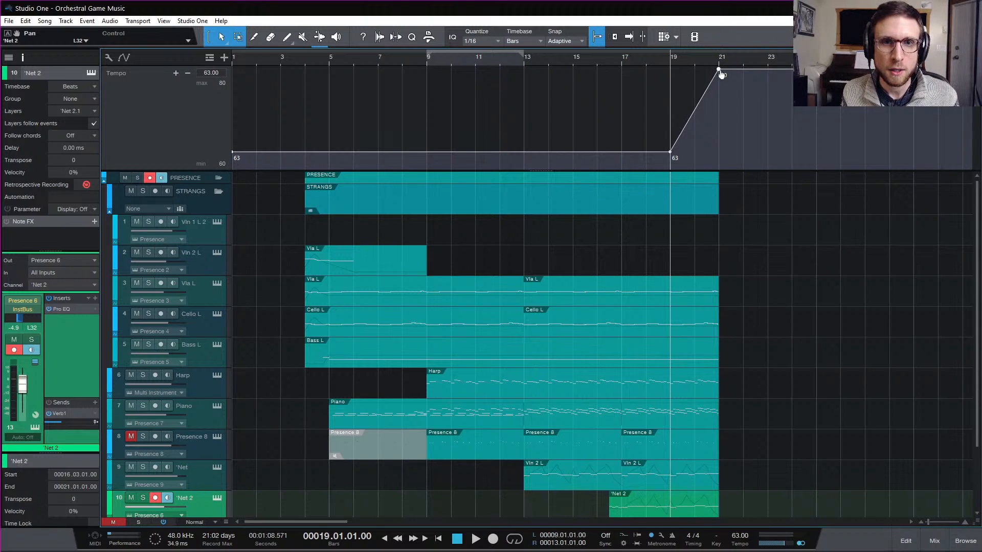
key("ctrl+z")
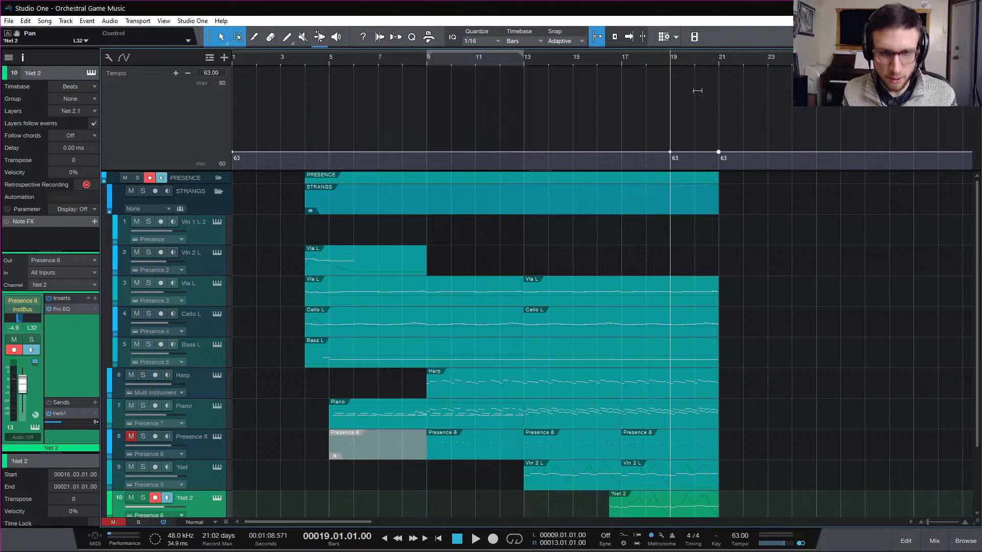
Step: Listen to the ending from bar 19 and lower the bar 21 tempo point to 60.8 BPM
key("space")
key("e")
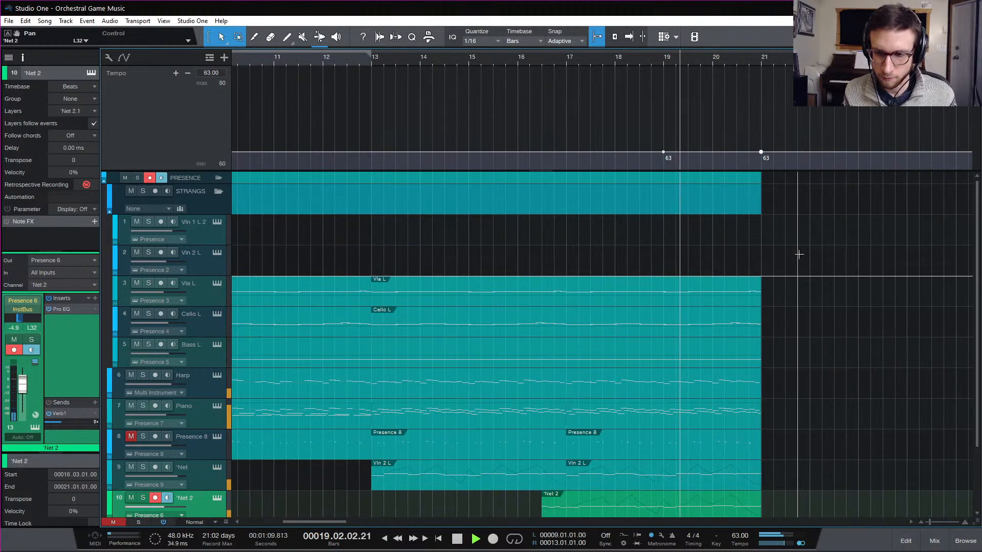
scroll(807, 249, "right", 2)
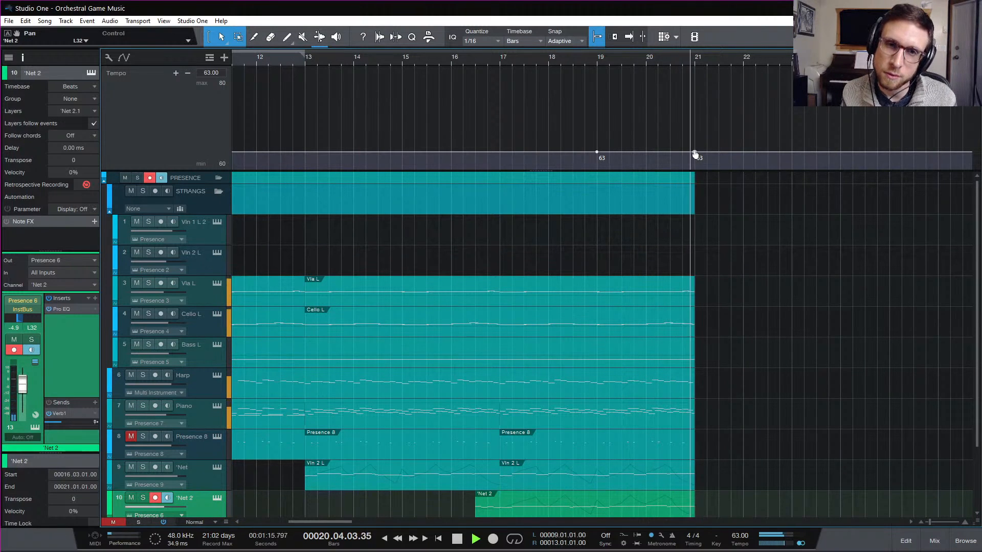
key("space")
left_click_drag(694, 155, 695, 162)
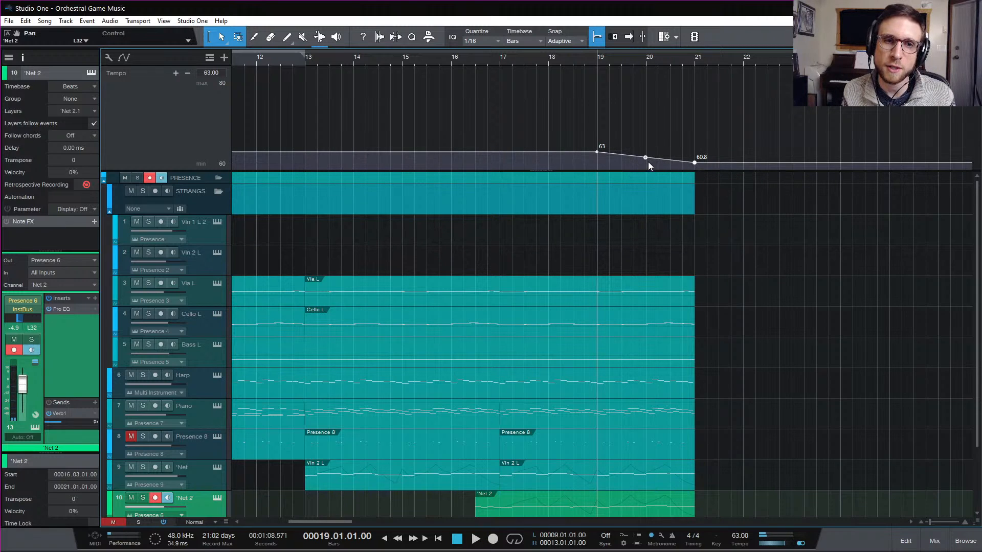
Step: Start the slowdown at bar 20 with a 63 BPM tempo point, bend the ramp into a curve and audition it
left_click(646, 156)
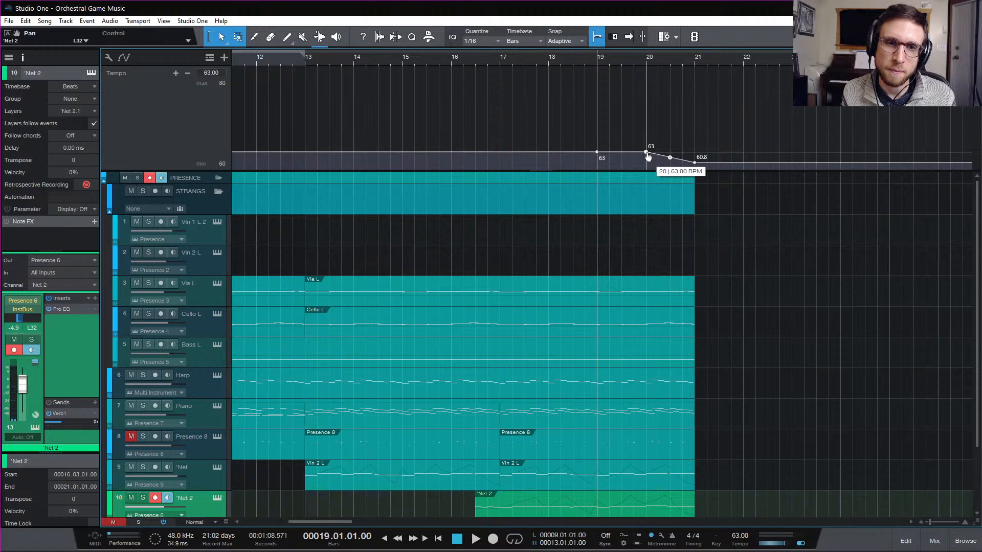
left_click(646, 62)
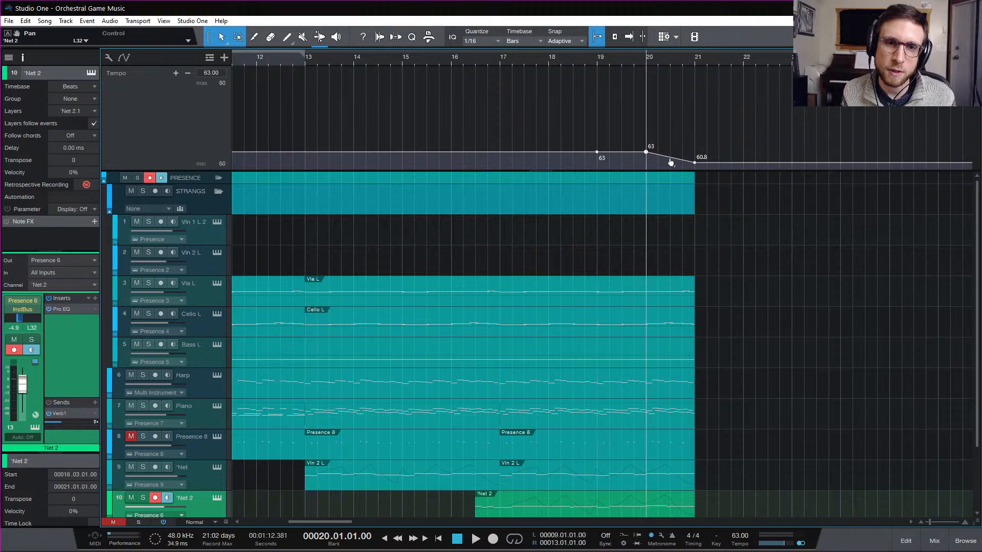
key("space")
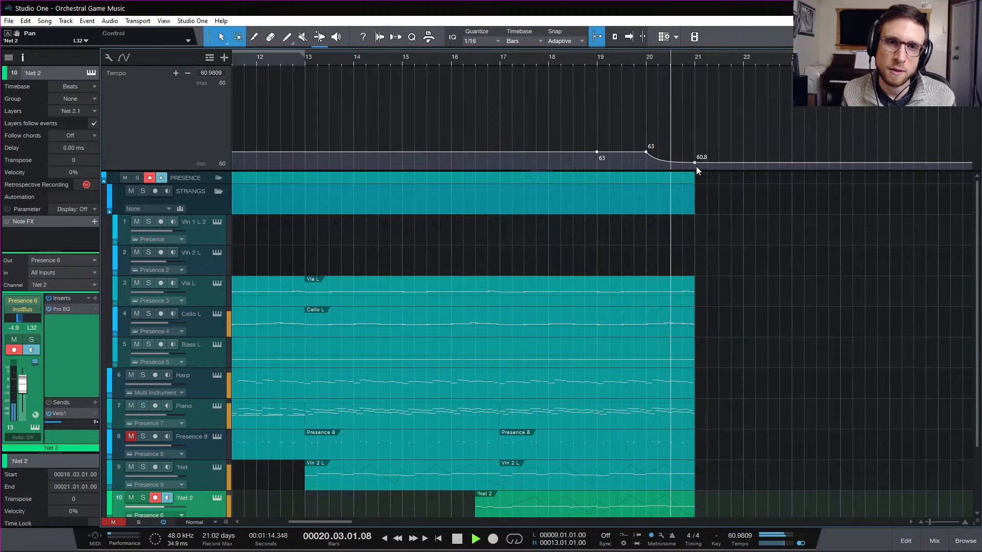
key("space")
Step: Lower the bar 21 tempo point to 60 BPM and listen to the slowdown from bar 20
left_click_drag(694, 163, 695, 175)
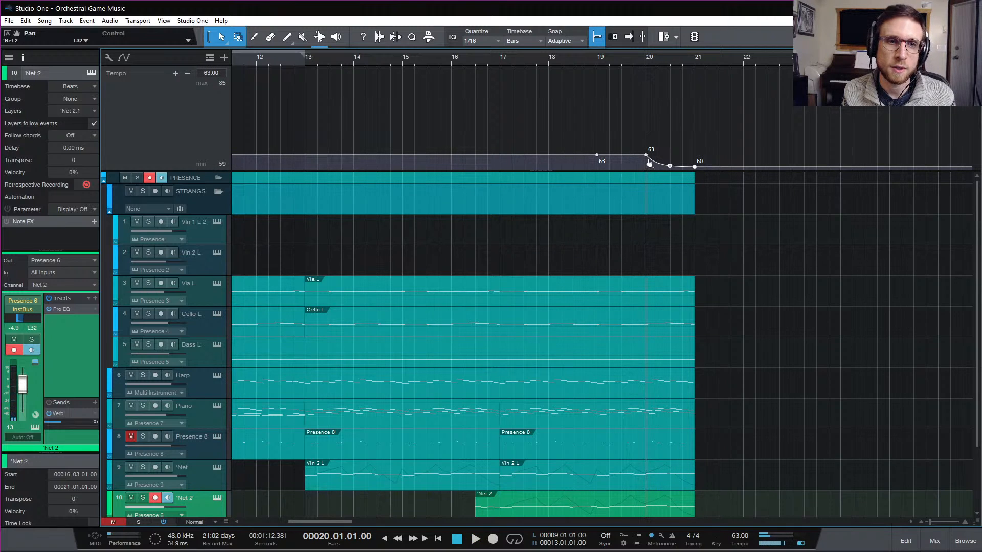
key("space")
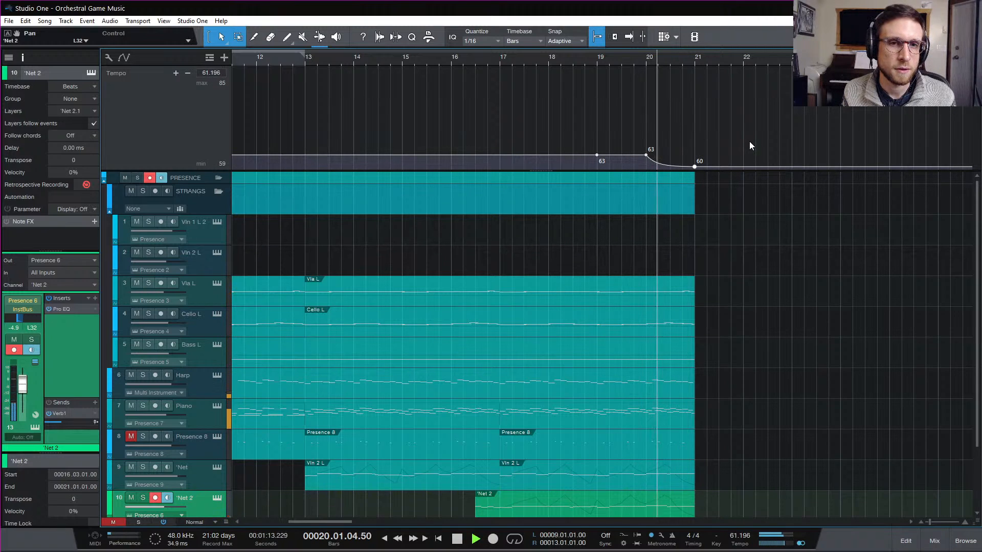
key("space")
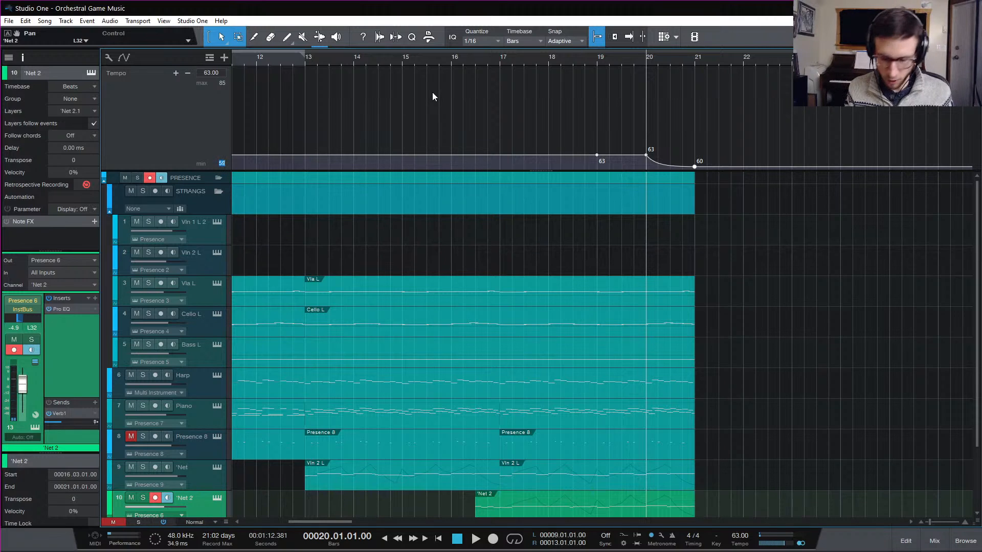
Step: Set the tempo track's display minimum to 40, lower the bar 21 tempo point to 52 BPM and audition the ending from bar 19
type("40")
key("Return")
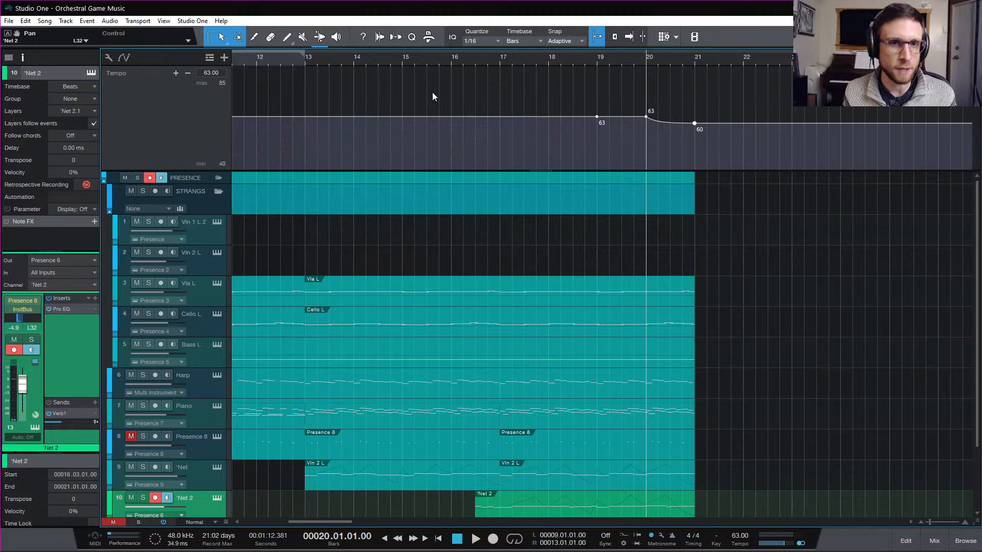
left_click_drag(695, 125, 695, 141)
key("space")
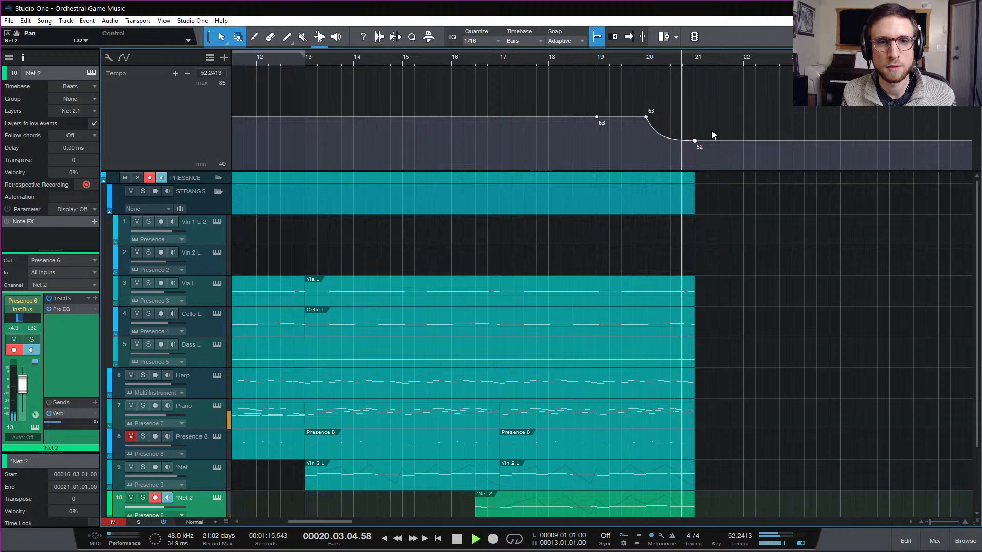
left_click(597, 59)
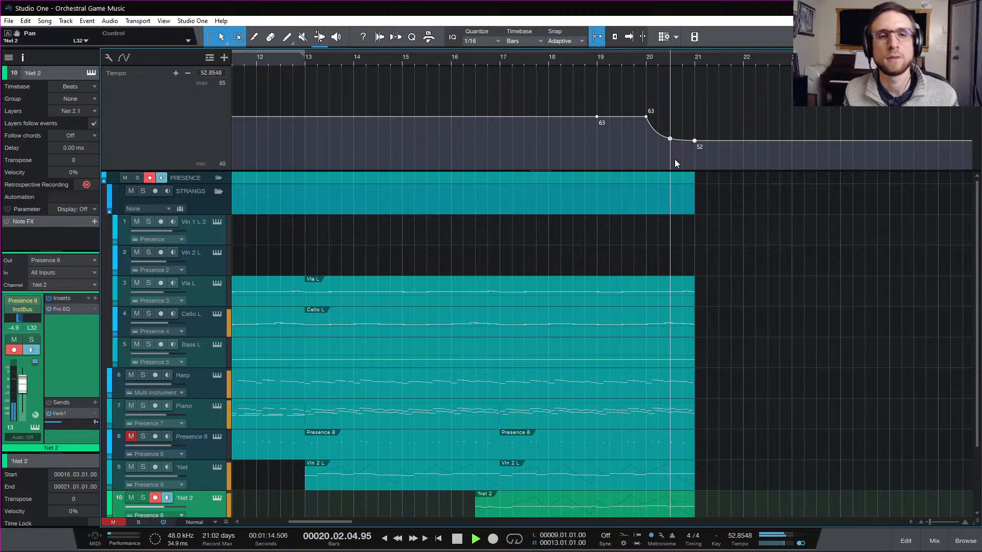
key("space")
Step: Open the Piano clip in the note editor at its closing notes before bar 21
scroll(767, 409, "down", 3)
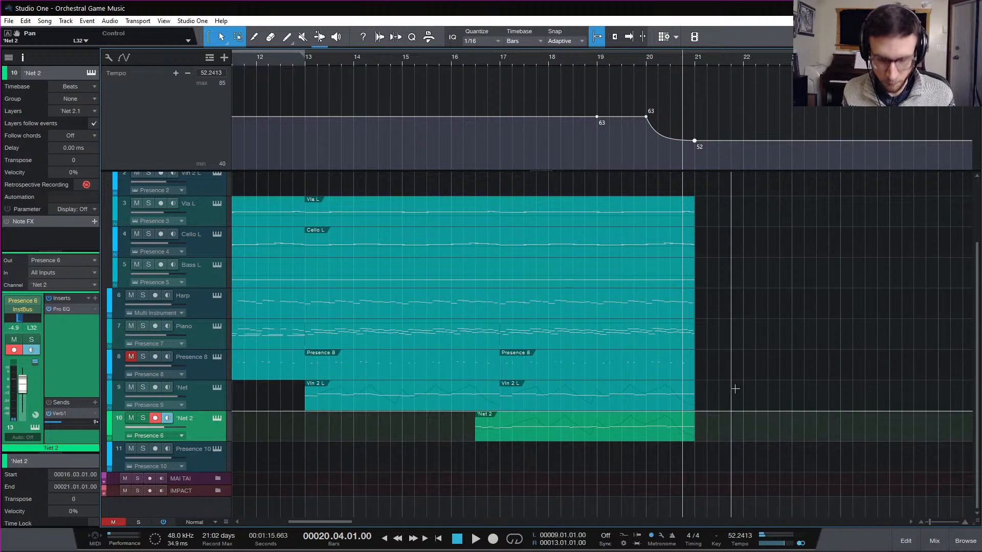
double_click(688, 333)
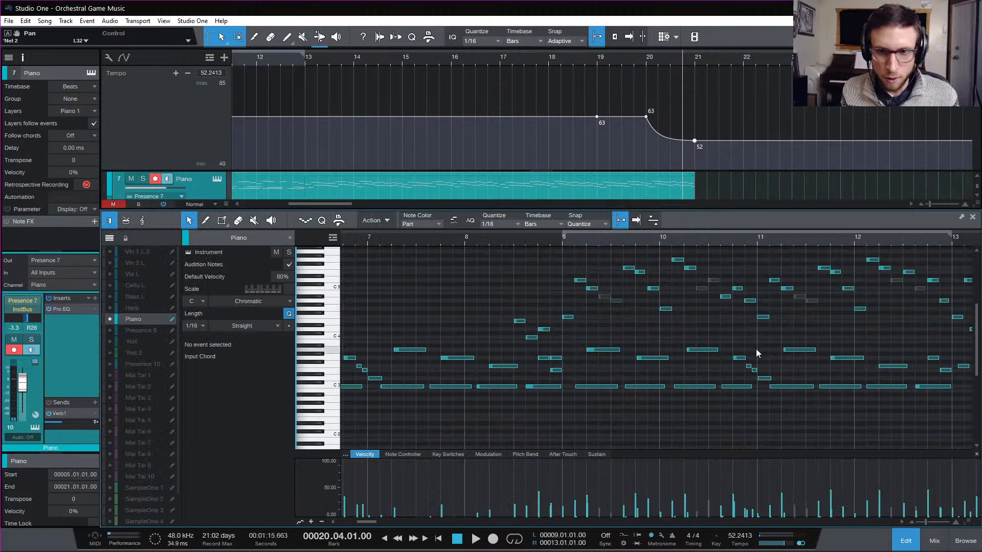
scroll(756, 349, "right", 10)
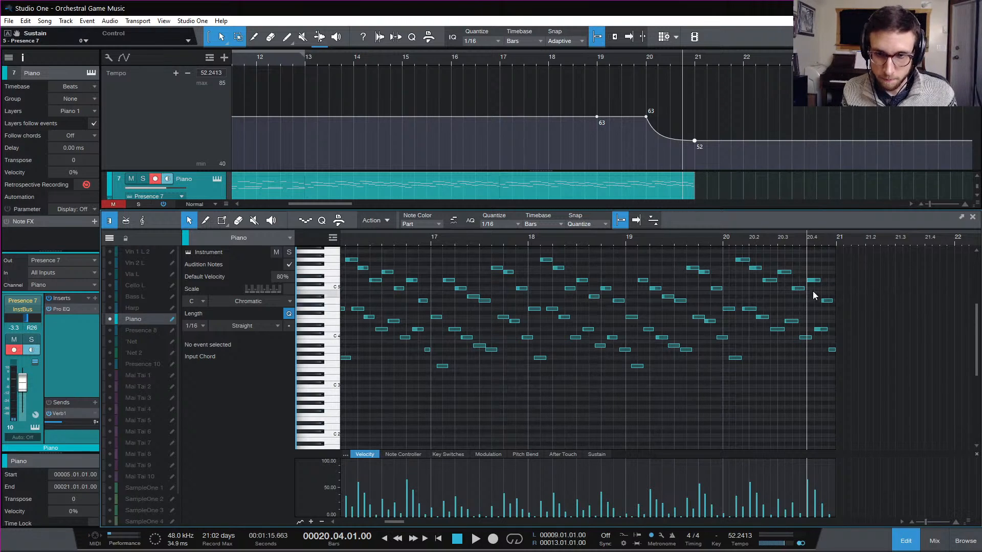
Step: Delete the Piano notes after the D5 on beat 4 of bar 20 and lower that D5's velocity to 38%
left_click_drag(818, 292, 844, 351)
key("Delete")
left_click_drag(811, 502, 812, 517)
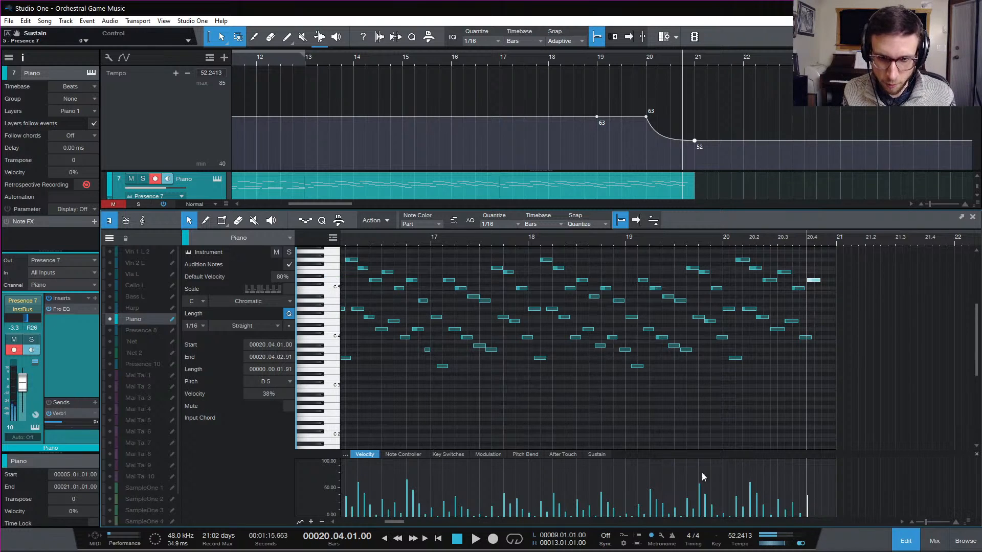
scroll(444, 486, "left", 10)
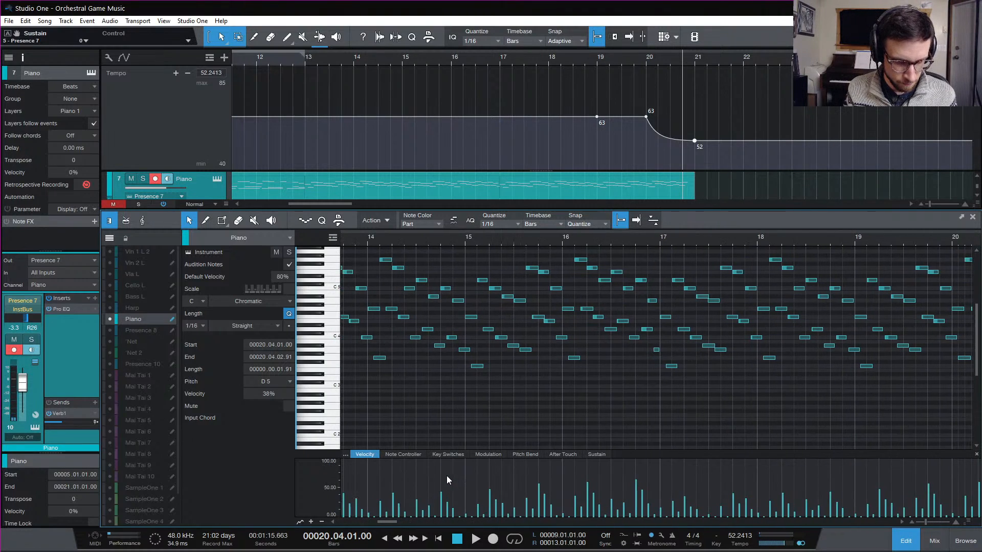
scroll(444, 486, "right", 8)
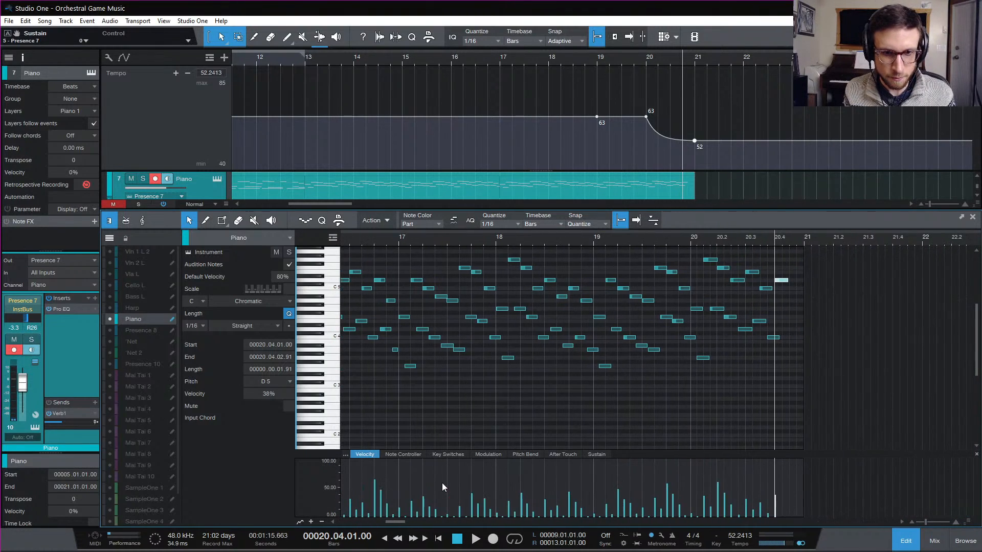
Step: Audition the shortened piano ending from bar 20 and again from beat 3 of that bar
left_click(694, 243)
key("space")
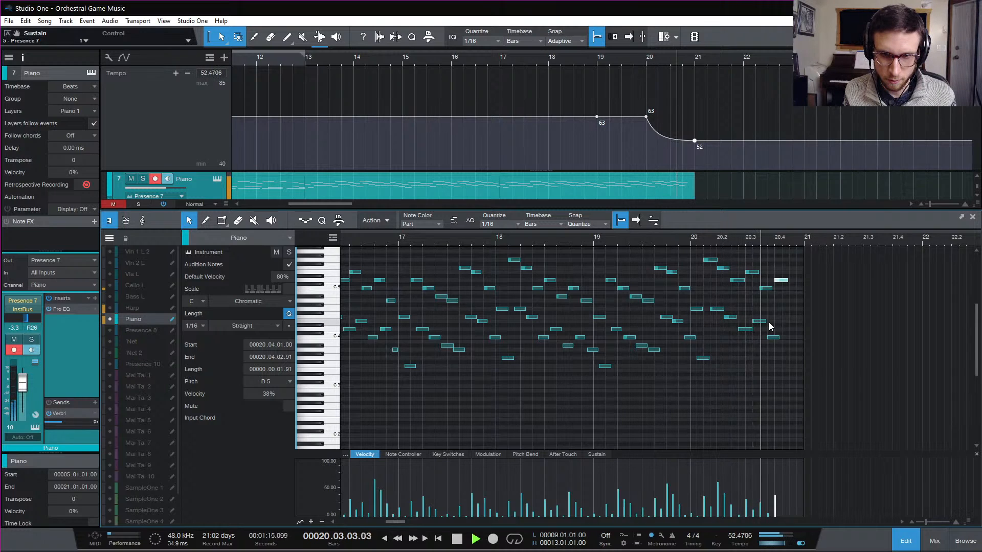
key("space")
left_click(750, 243)
key("space")
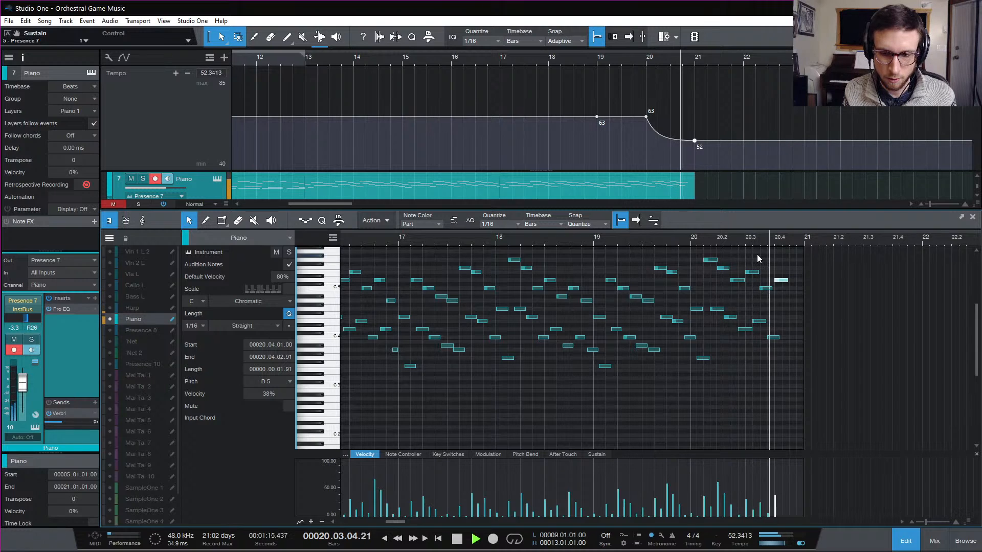
key("space")
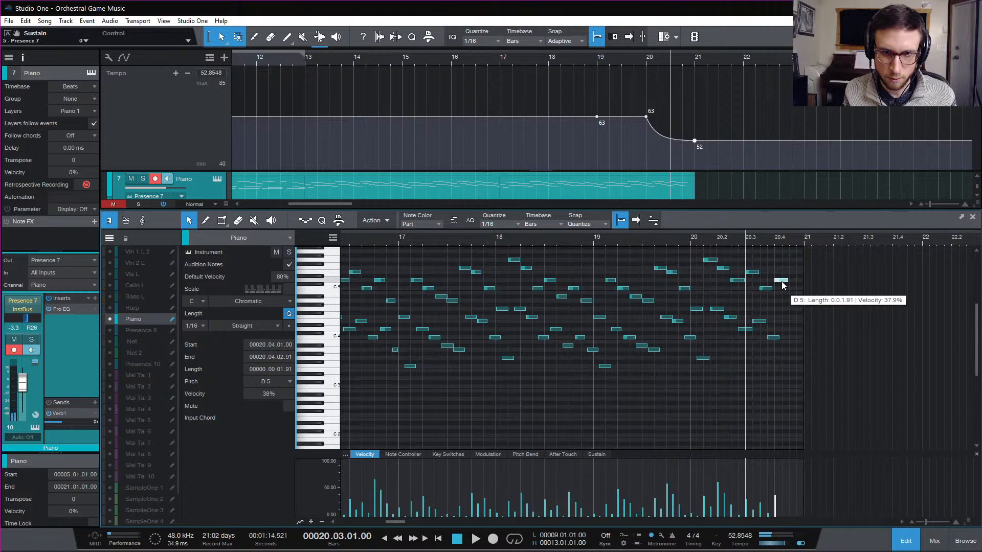
Step: Delay the final D5 piano note to 20.04.01.19, lower its velocity to 13% and audition it from beat 3 of bar 20
key("e")
scroll(868, 279, "right", 1)
left_click_drag(825, 281, 833, 283)
left_click_drag(807, 506, 808, 521)
key("space")
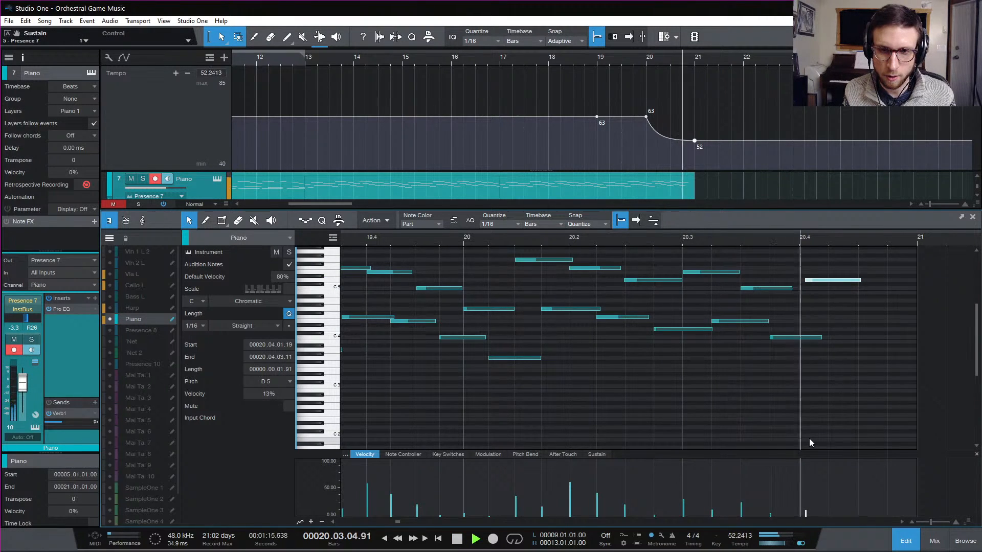
key("space")
key("space")
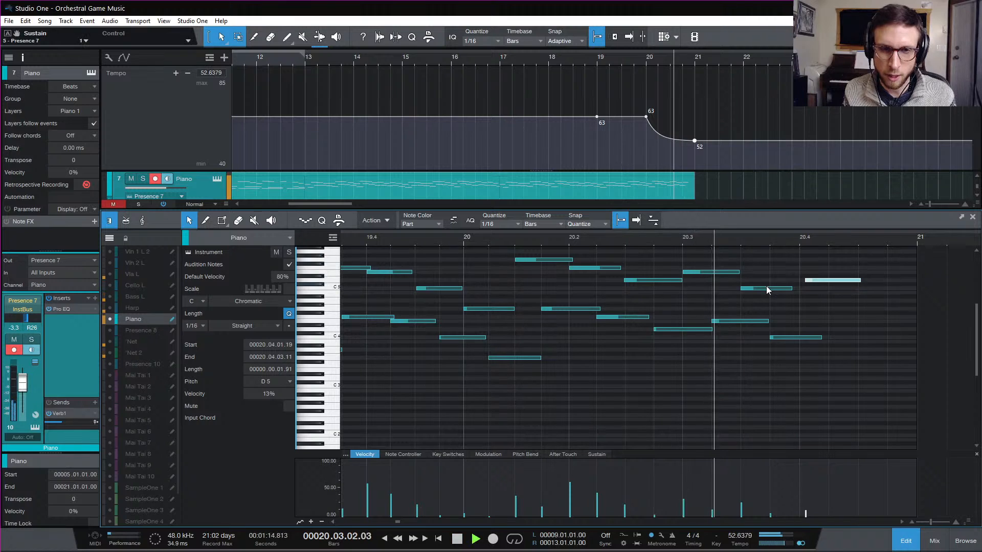
key("space")
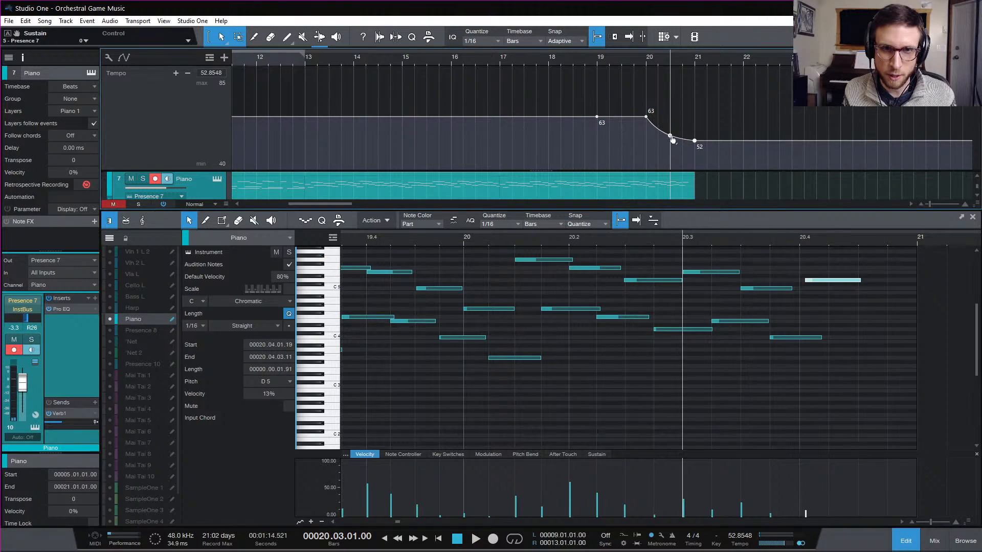
Step: Lower the bar 21 tempo point to 49 and then 45 BPM, auditioning the slowdown from bar 20 each time
left_click_drag(672, 139, 695, 149)
left_click(641, 60)
key("space")
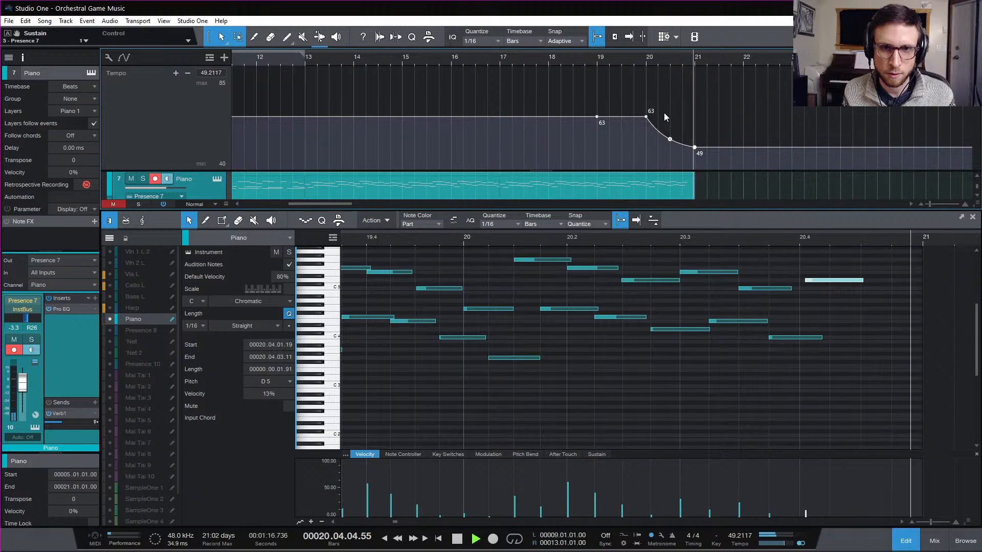
key("space")
left_click_drag(695, 147, 697, 163)
key("space")
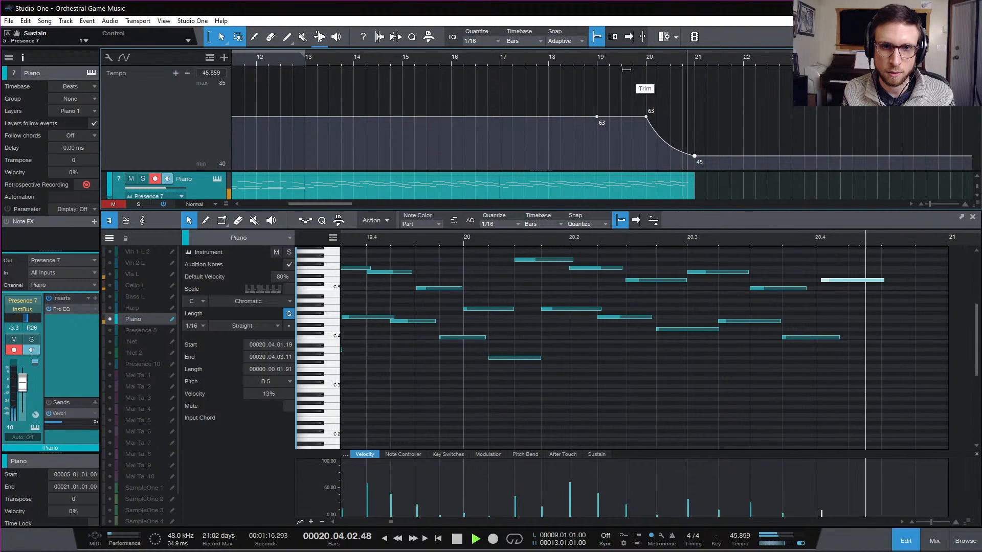
key("space")
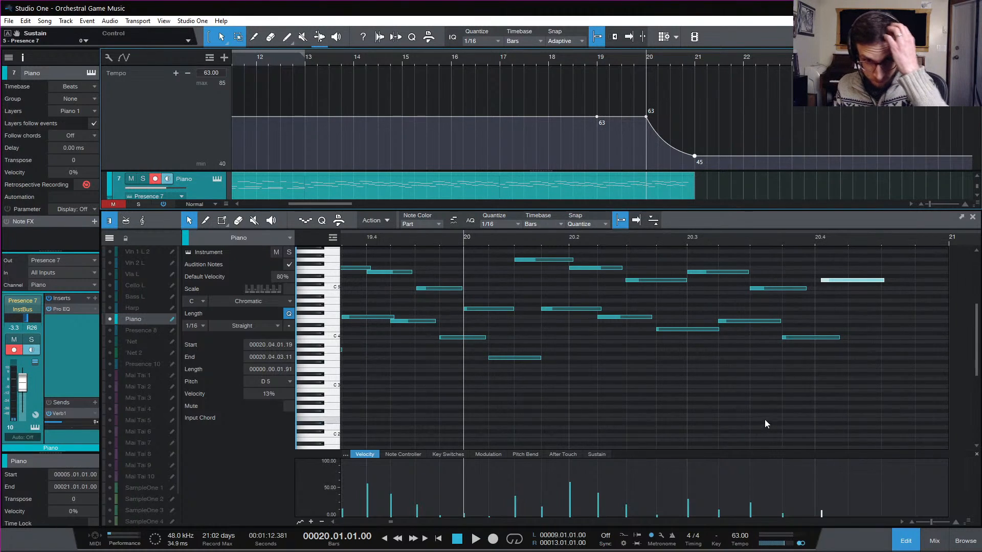
Step: Close the note editor and audition the full arrangement's slowdown from bar 19
left_click(907, 547)
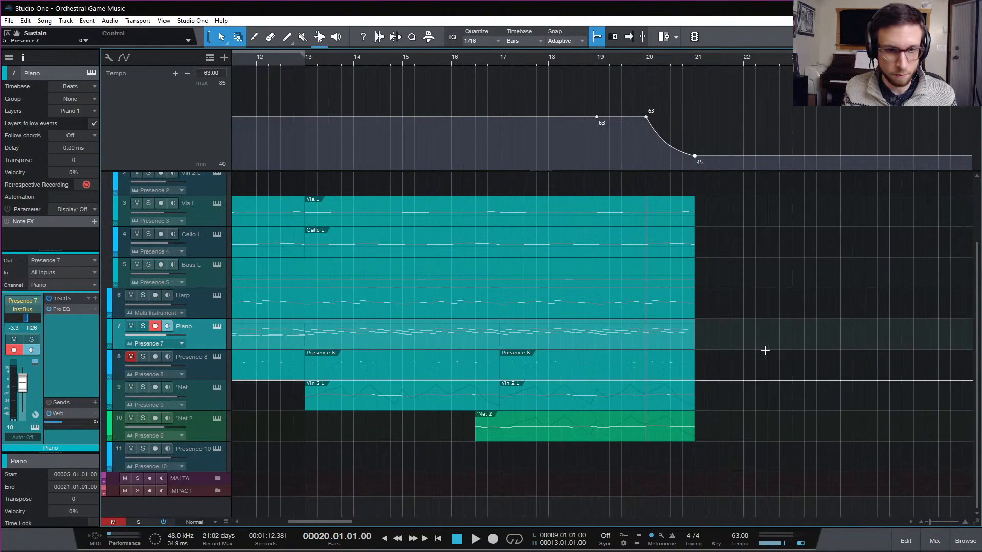
left_click(600, 59)
key("space")
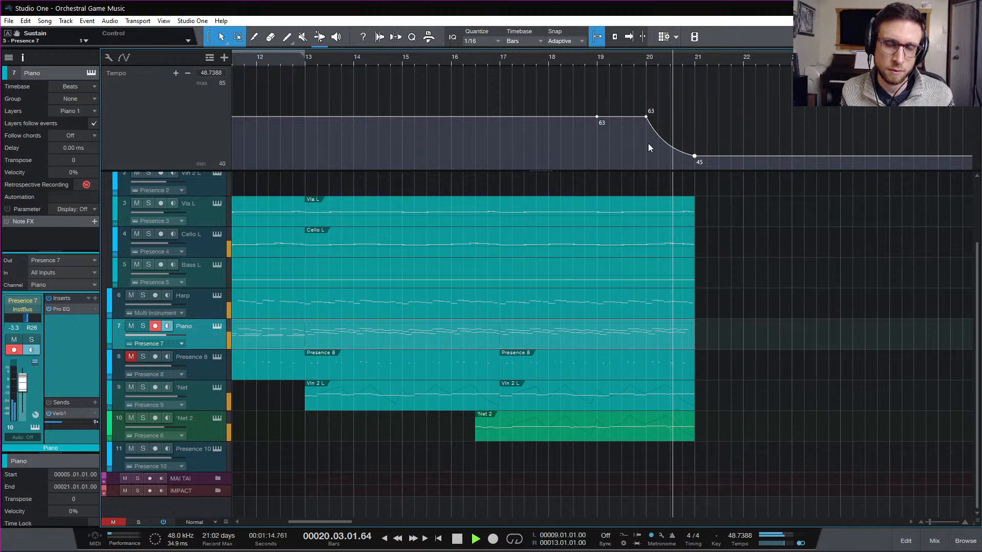
left_click(671, 147)
key("ctrl+z")
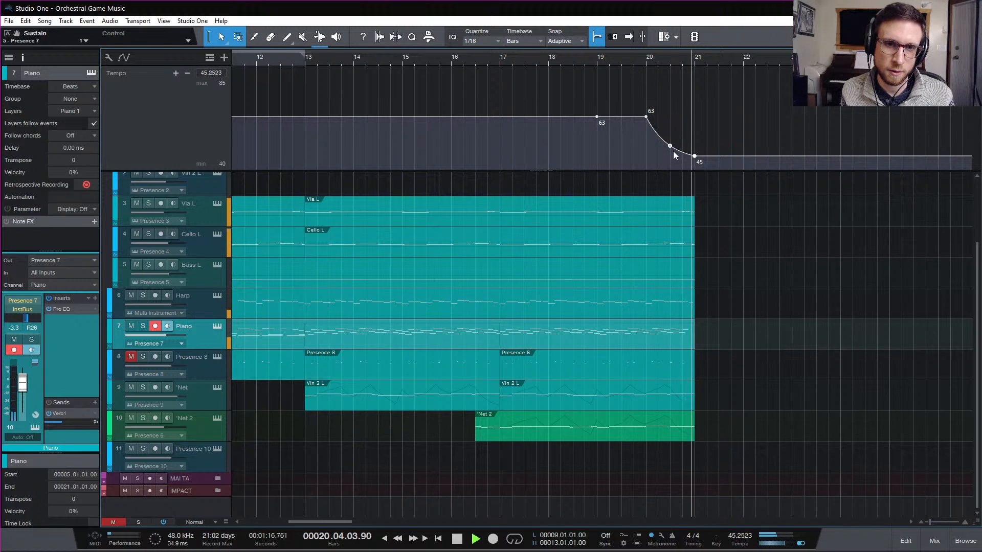
key("space")
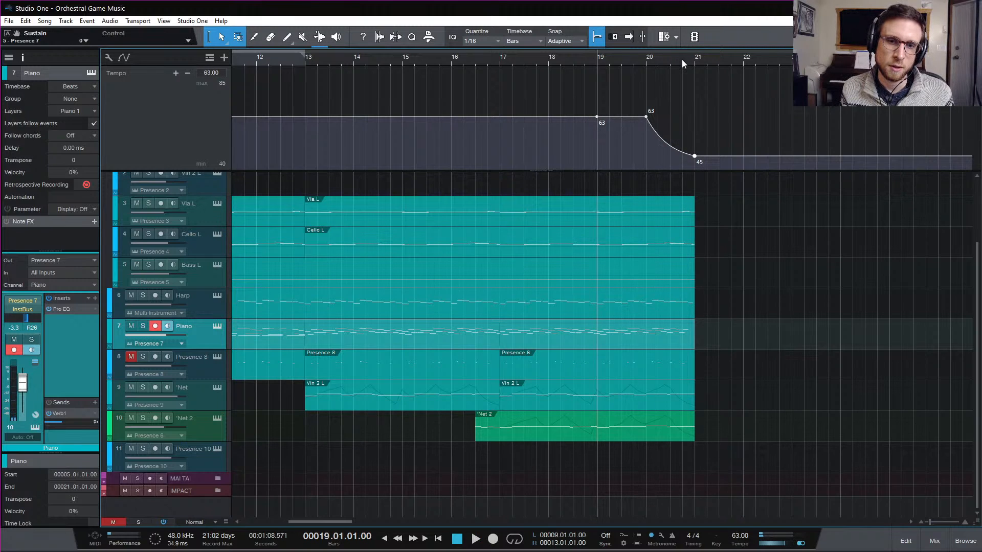
Step: Listen to the slowdown from bar 20 through the start of bar 21
left_click(682, 59)
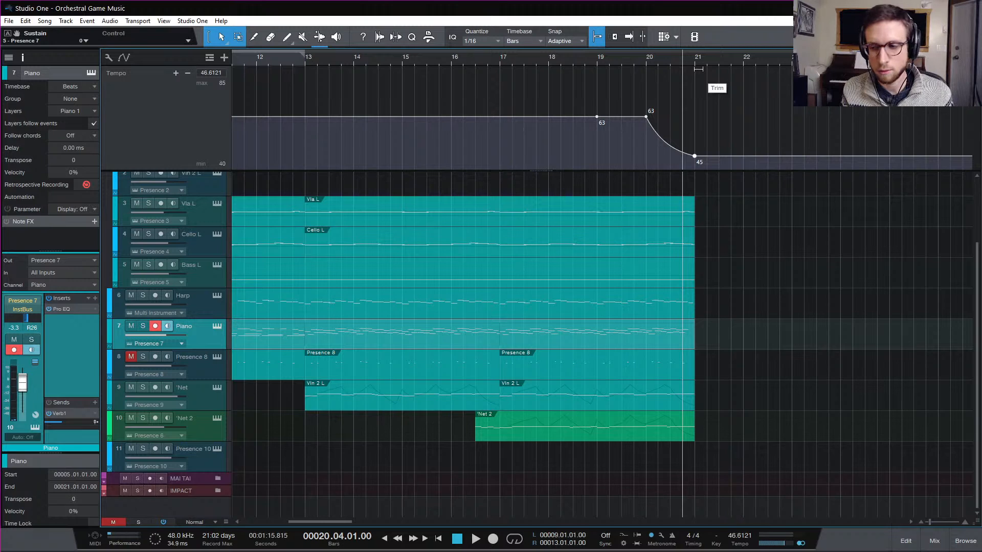
left_click(695, 60)
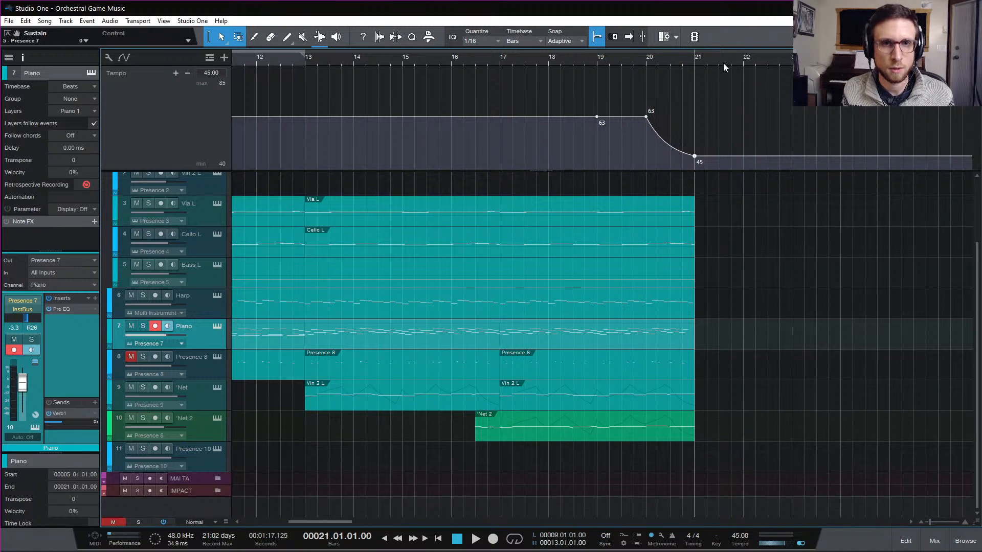
left_click(650, 58)
key("space")
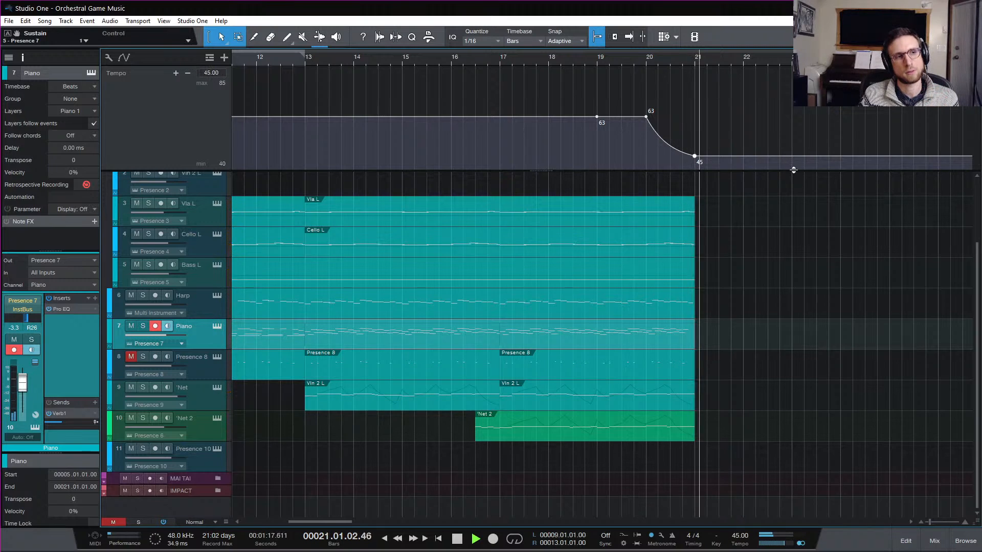
key("space")
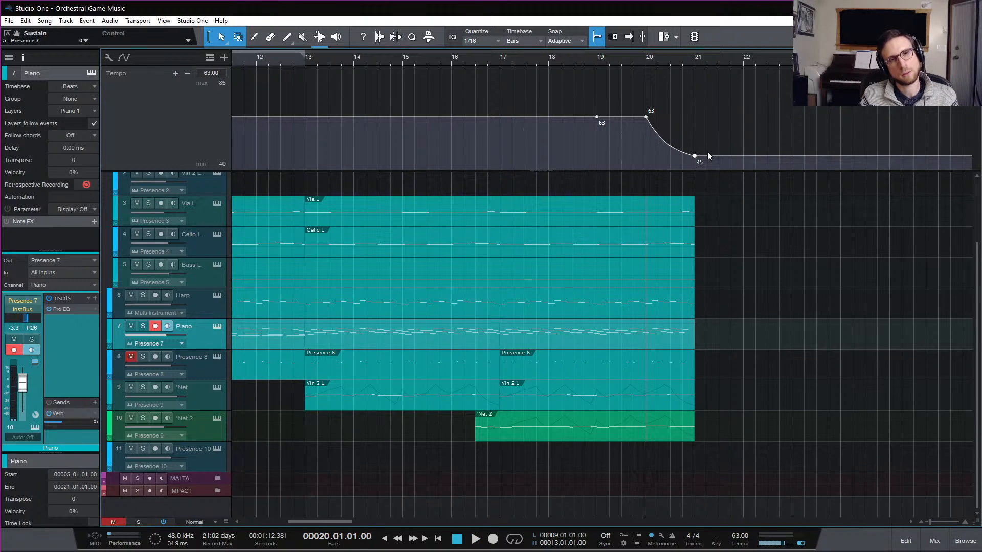
Step: Make the tempo jump to 92 BPM at bar 21 after the slowdown and audition the transition from bar 20
mouse_move(697, 160)
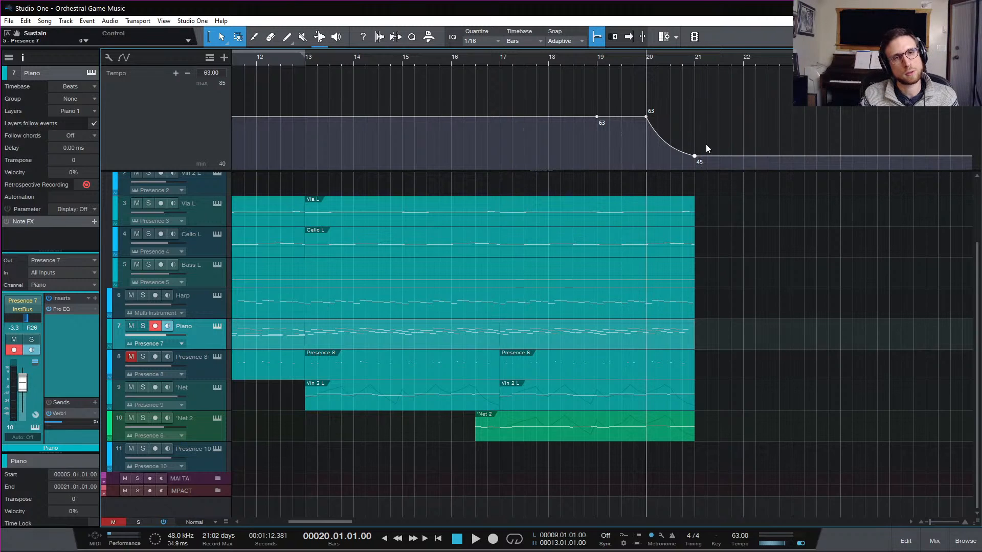
left_click(694, 60)
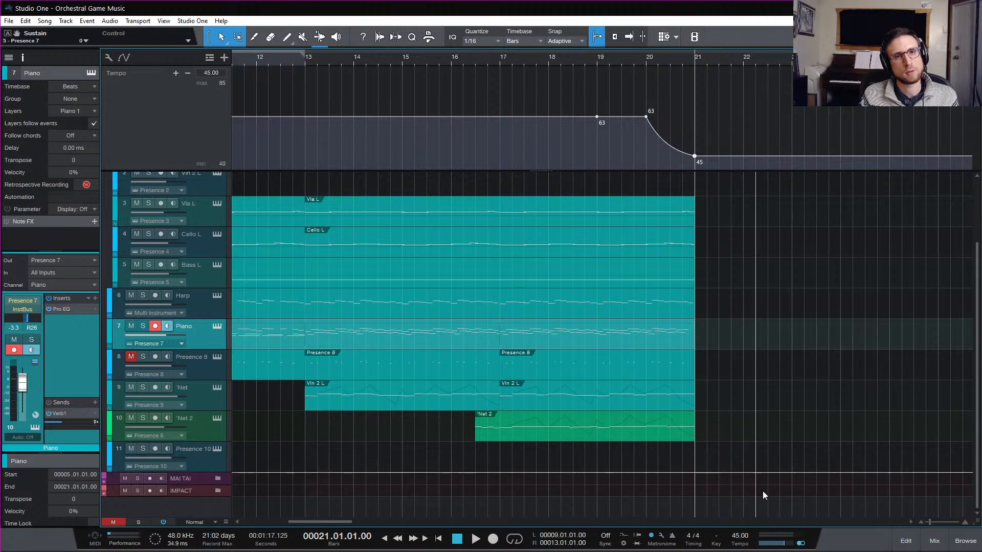
left_click(738, 546)
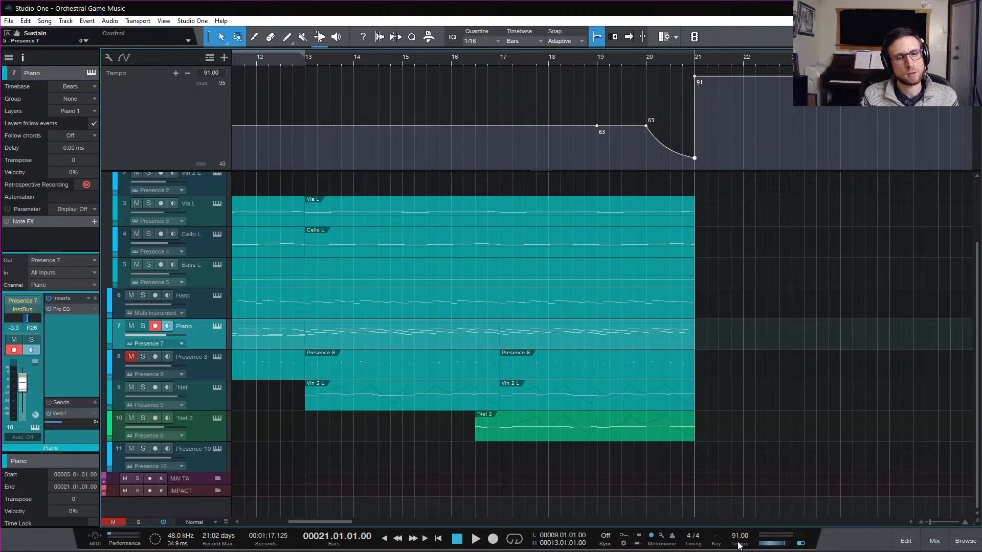
left_click(738, 545)
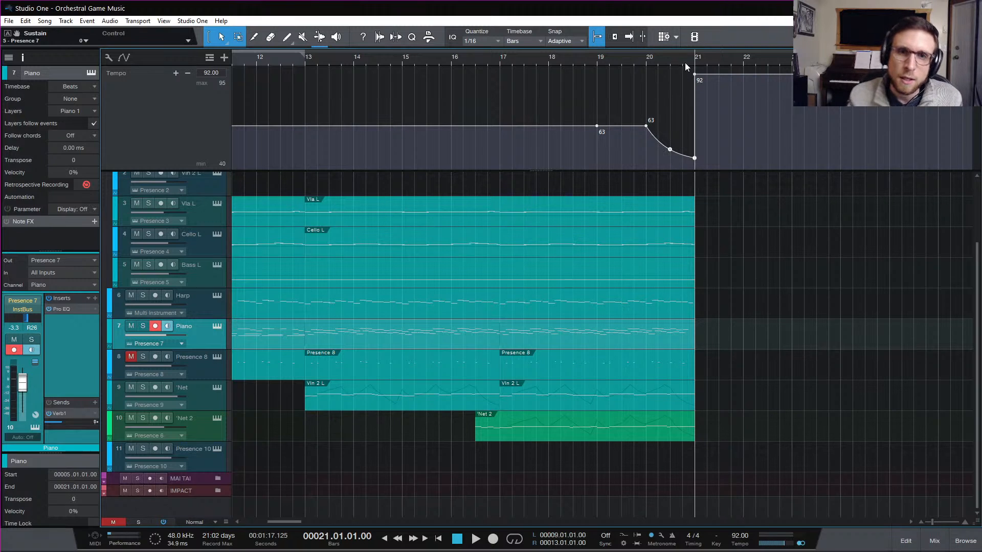
left_click(644, 60)
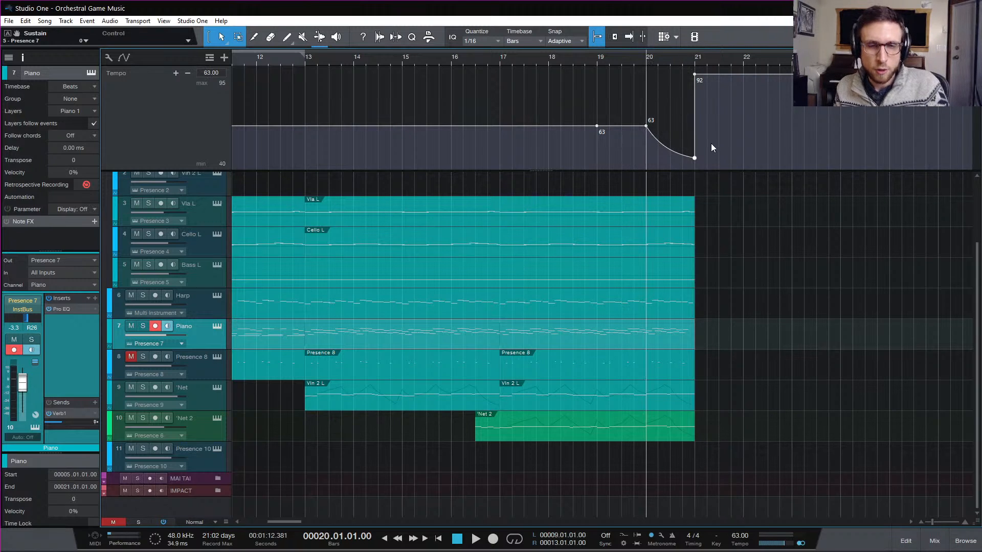
key("space")
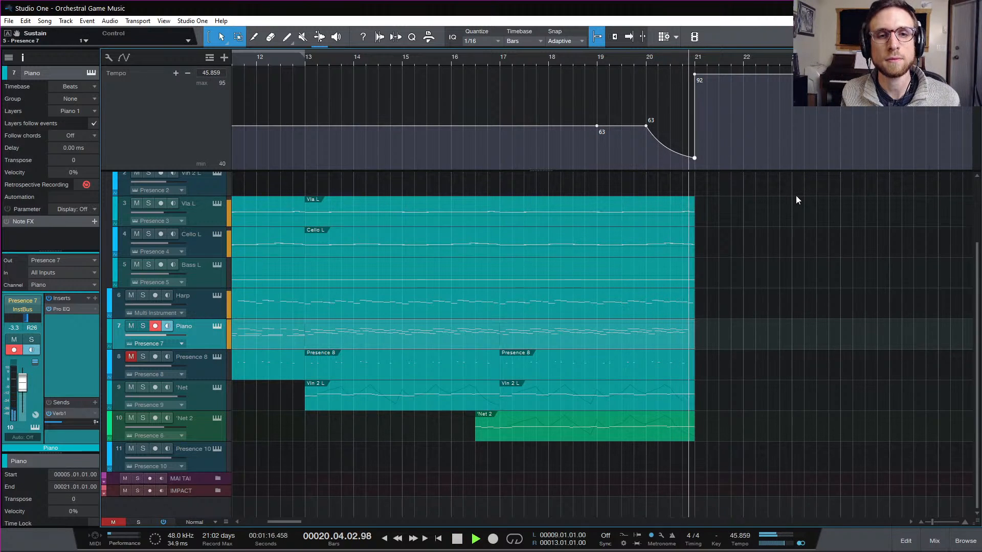
key("space")
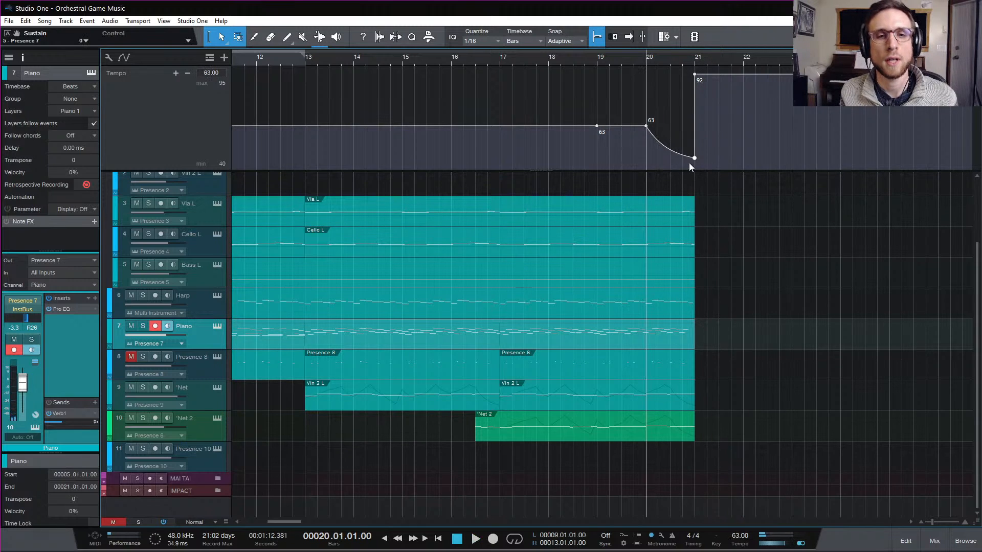
Step: Lower the end point of the slowdown ramp at bar 21 slightly and audition it from bar 20
left_click_drag(695, 164, 696, 169)
key("space")
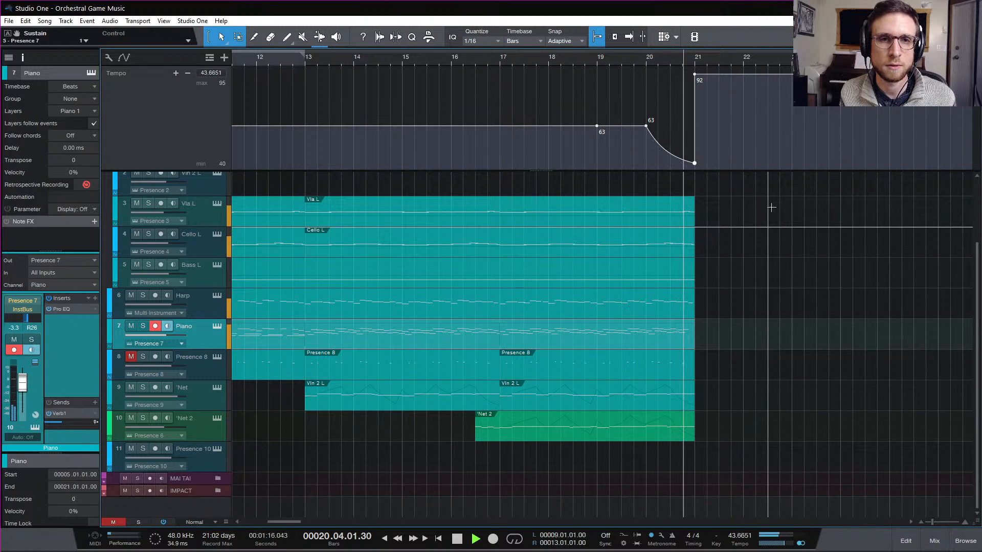
key("space")
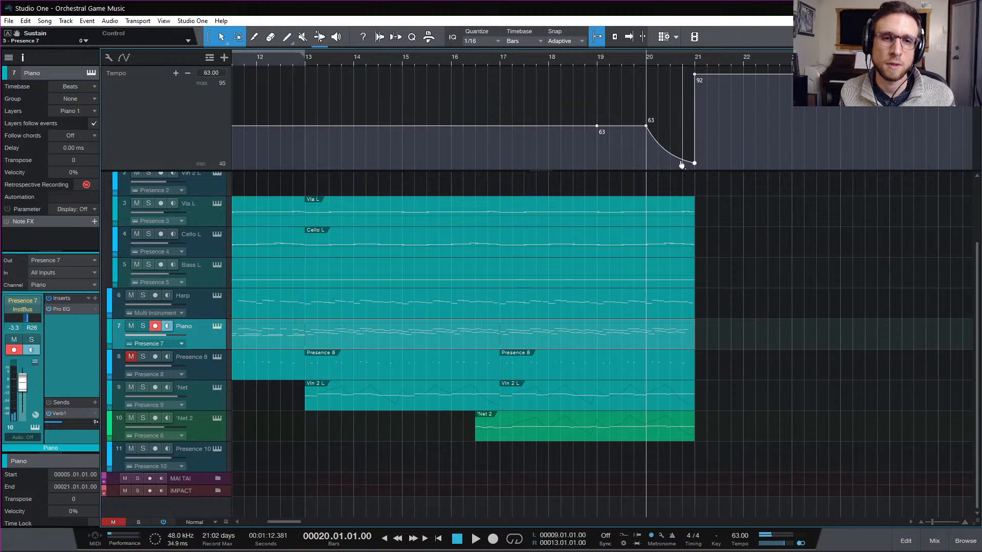
Step: Add a 44 BPM tempo point at beat 4 of bar 20, lower the ramp's end point and audition the ending
left_click(683, 160)
left_click_drag(694, 163, 695, 166)
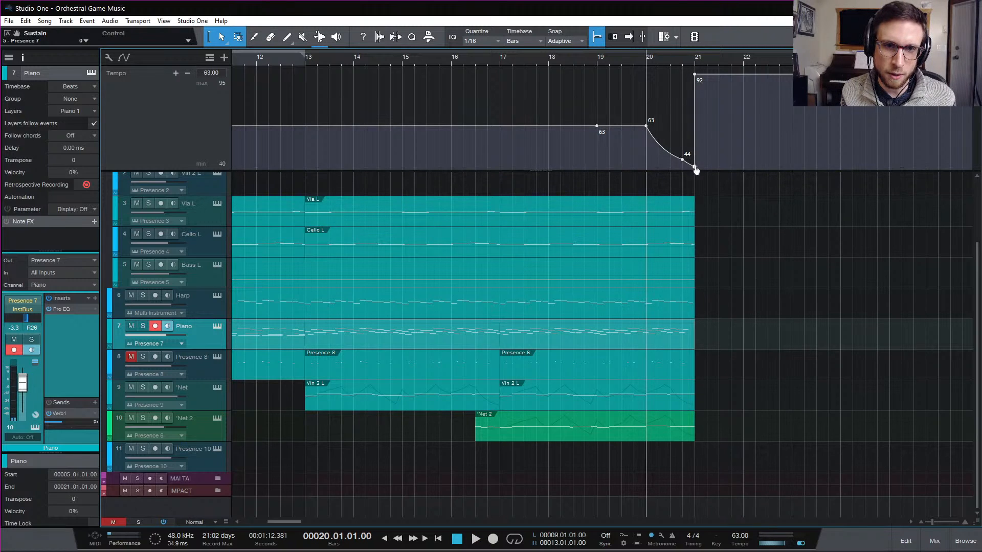
key("space")
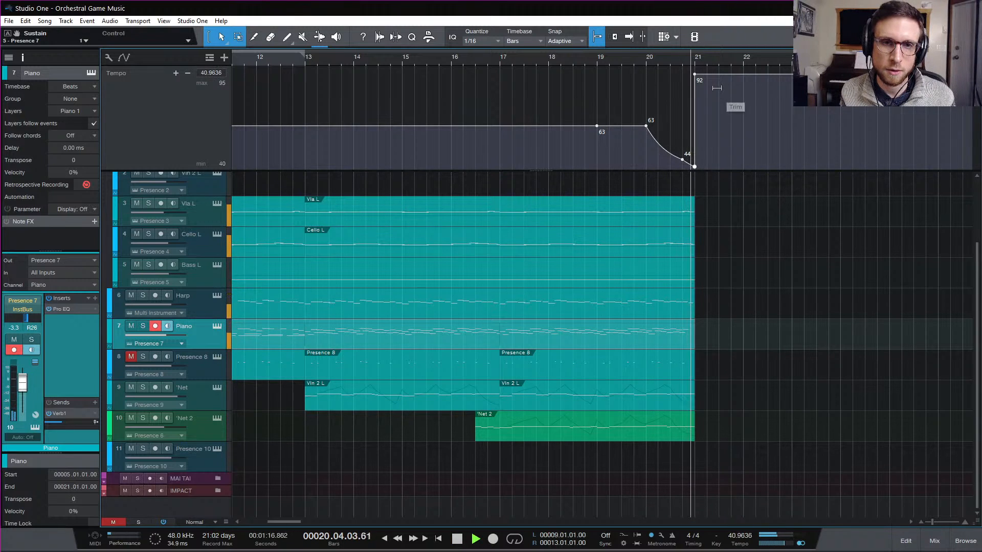
key("space")
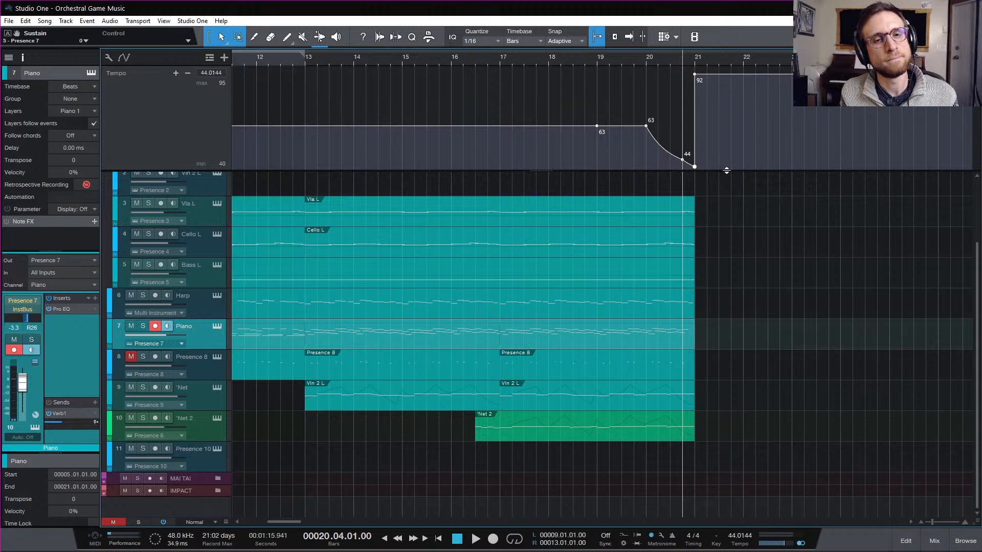
Step: Set the tempo track's display minimum to 20, pull the ramp's bar 21 end point further down and audition the last beat of bar 20
type("20")
key("Return")
key("e")
key("e")
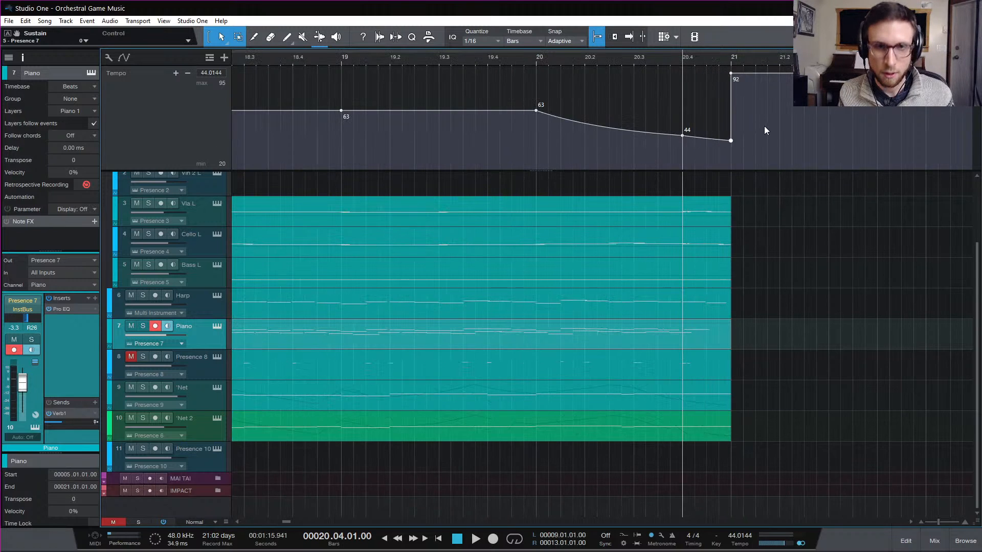
left_click_drag(721, 146, 733, 164)
key("space")
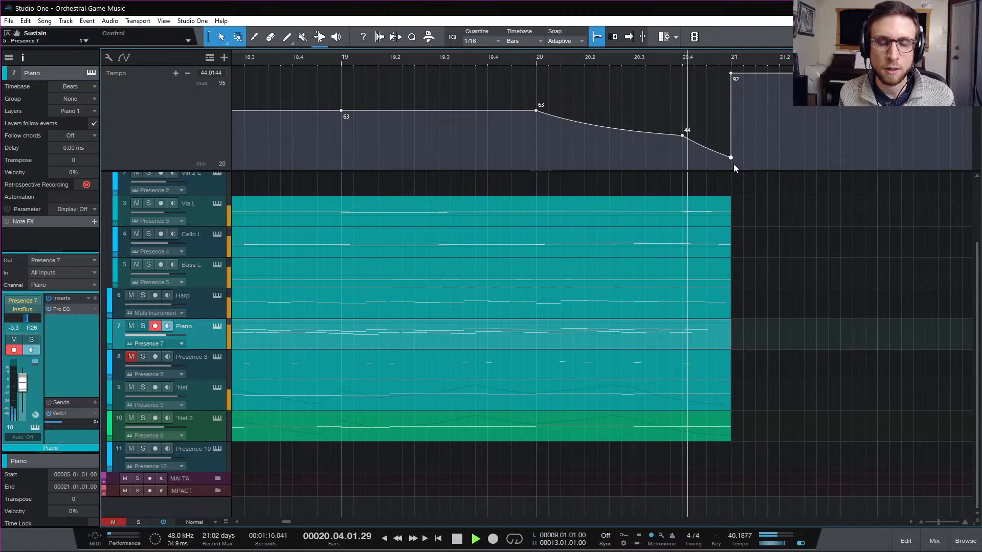
key("space")
left_click_drag(732, 162, 732, 163)
key("space")
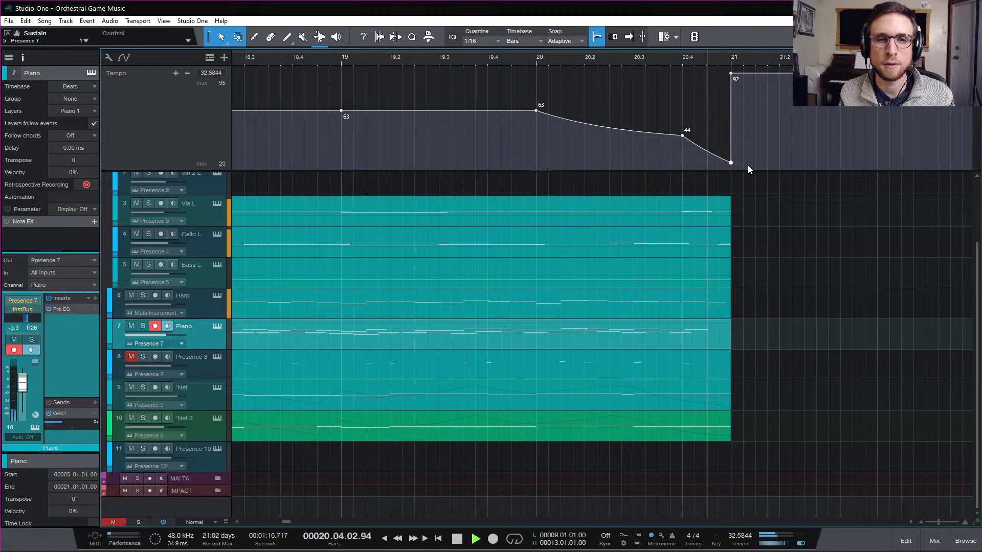
Step: Audition the slowdown from just before bar 20, pull the ramp's bar 21 end point down slightly and audition the result
key("space")
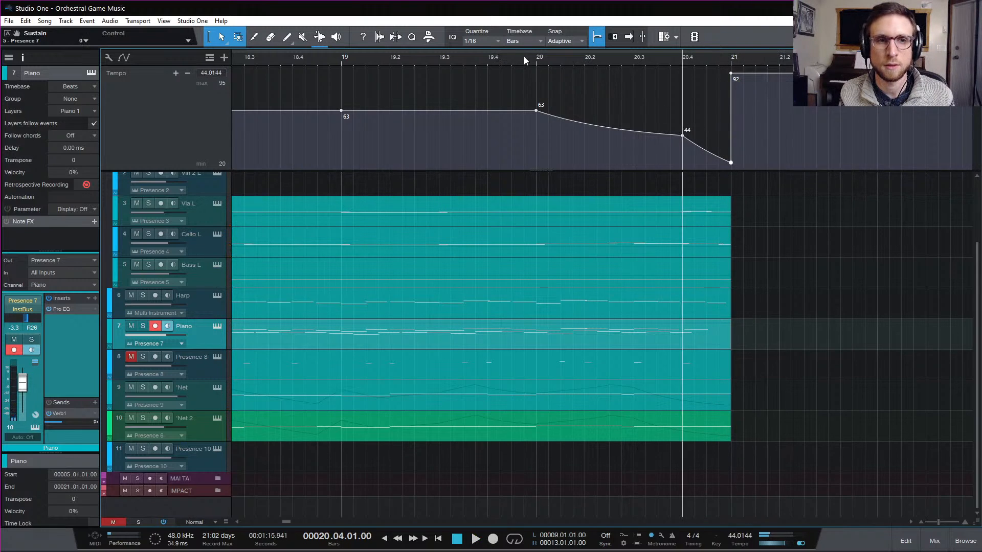
left_click(525, 58)
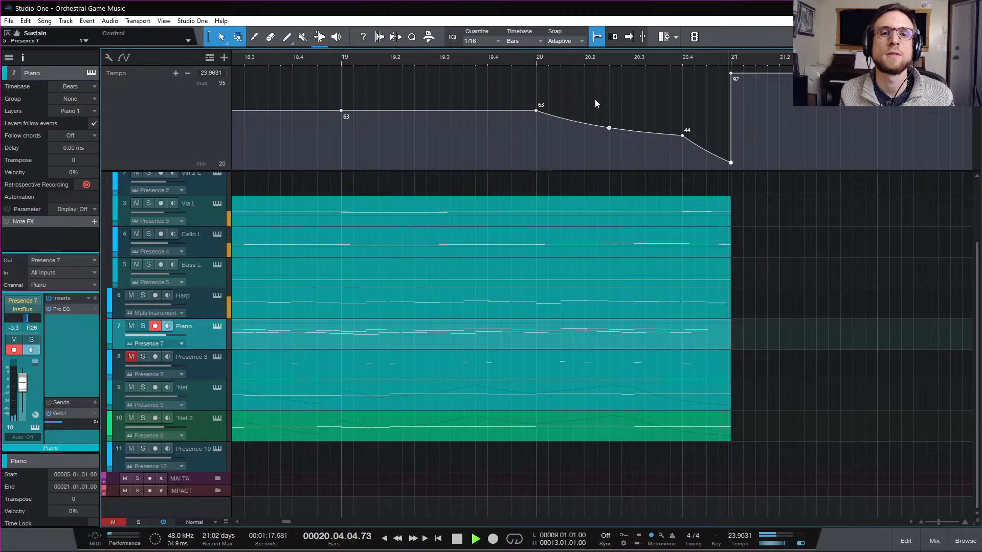
key("space")
left_click_drag(731, 164, 732, 171)
key("space")
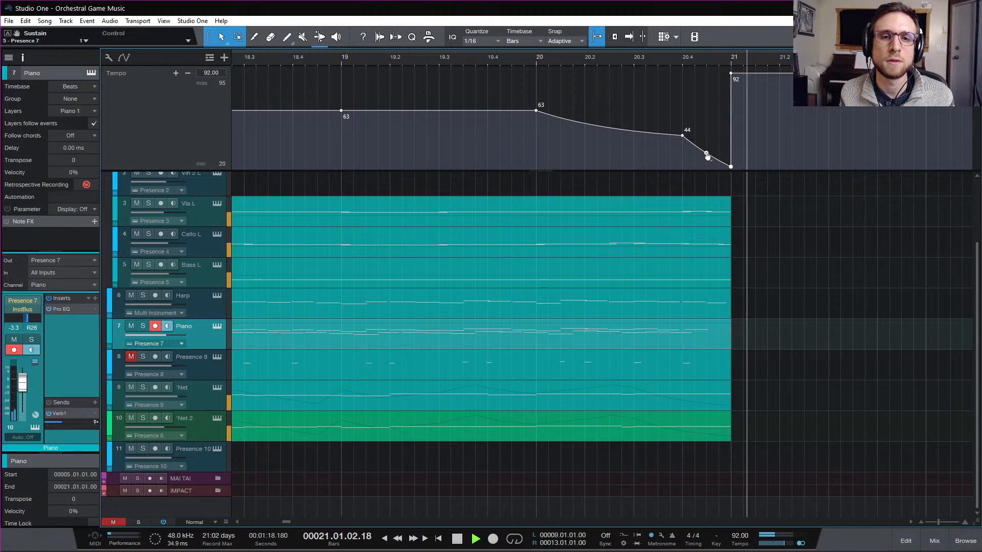
key("space")
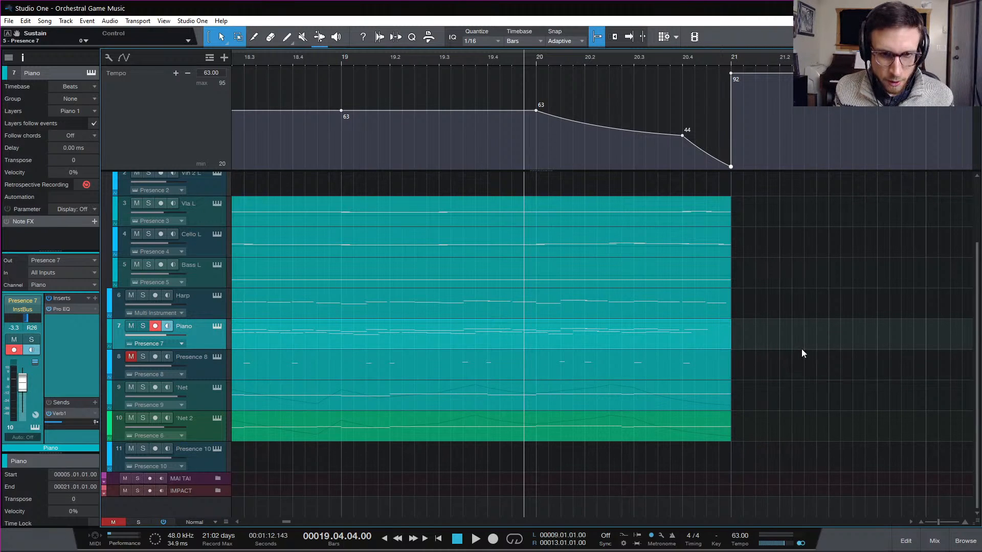
Step: Look over the arrangement from the string entry at bar 4 to the ending, and place the playhead at bar 20
key("w")
key("w")
key("w")
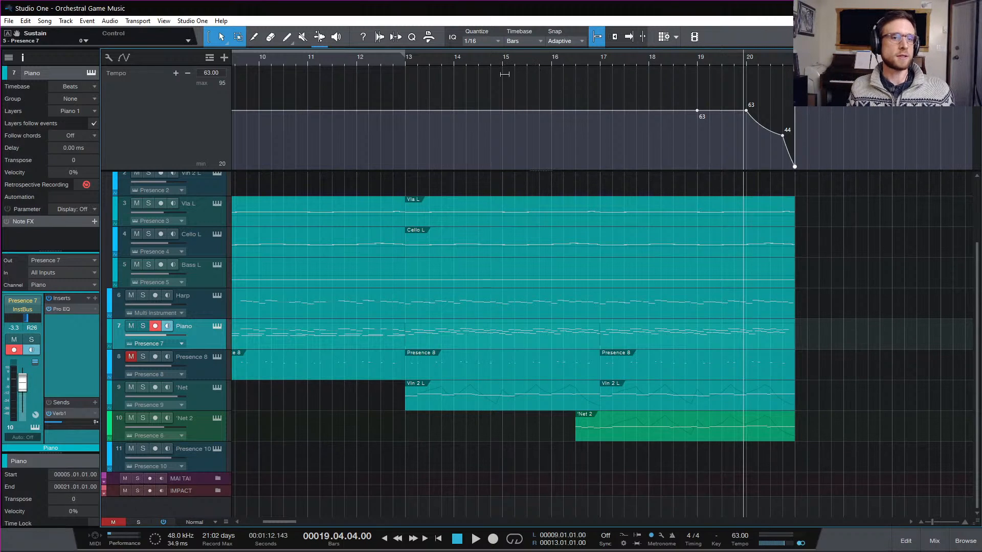
scroll(621, 193, "left", 5)
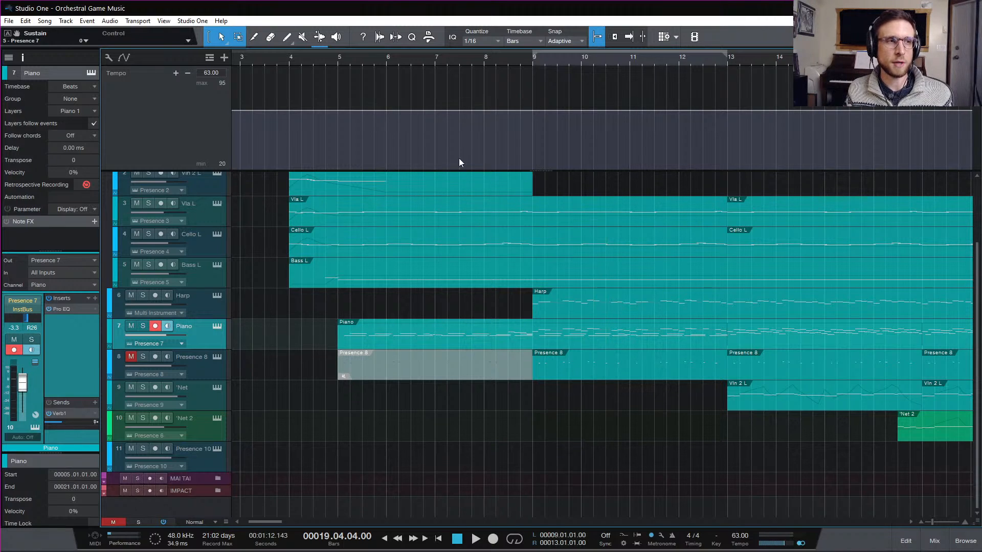
scroll(625, 192, "up", 3)
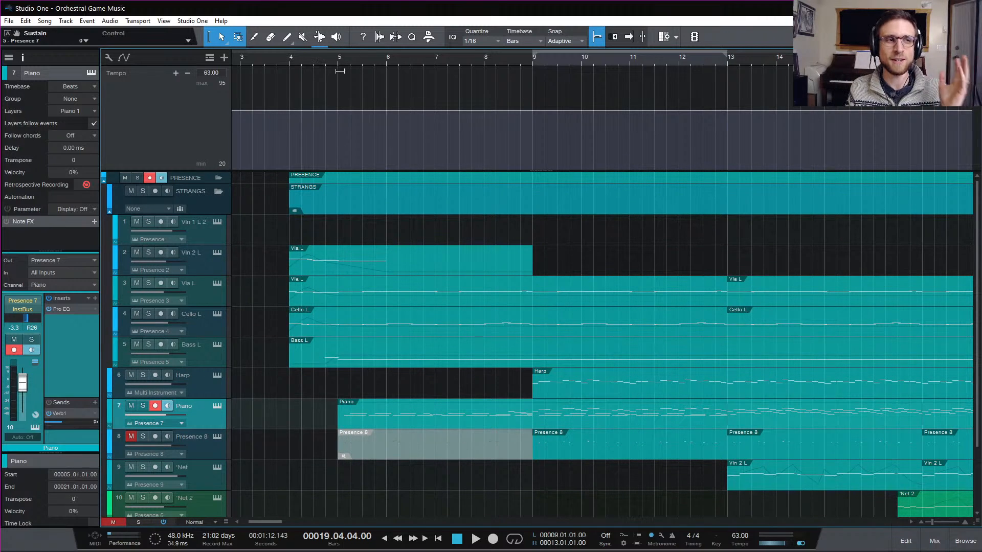
scroll(704, 251, "right", 6)
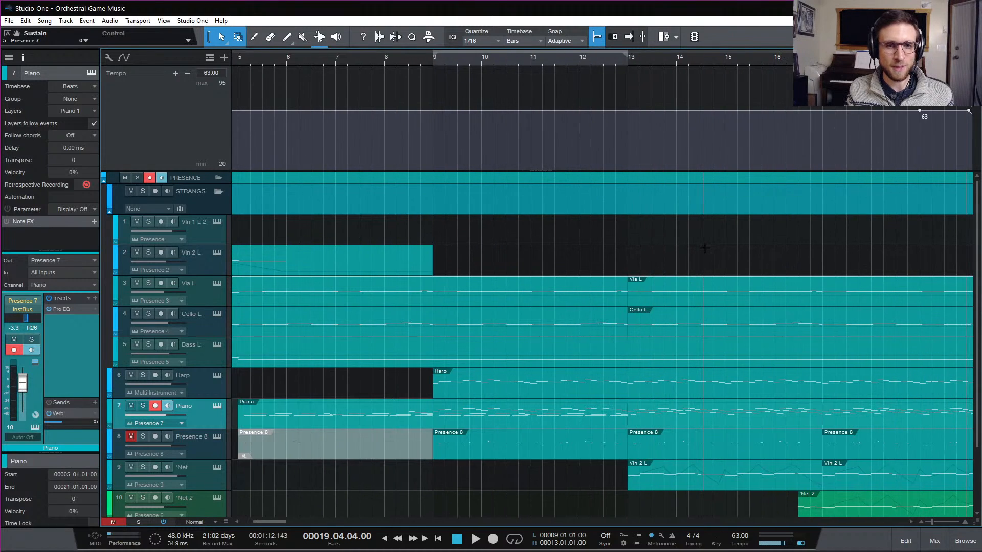
left_click(744, 63)
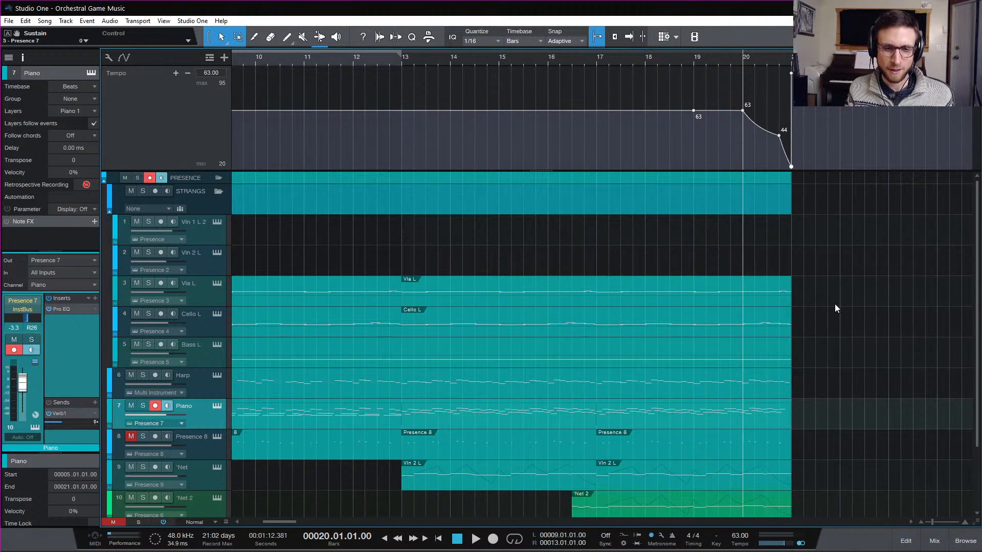
scroll(814, 319, "down", 3)
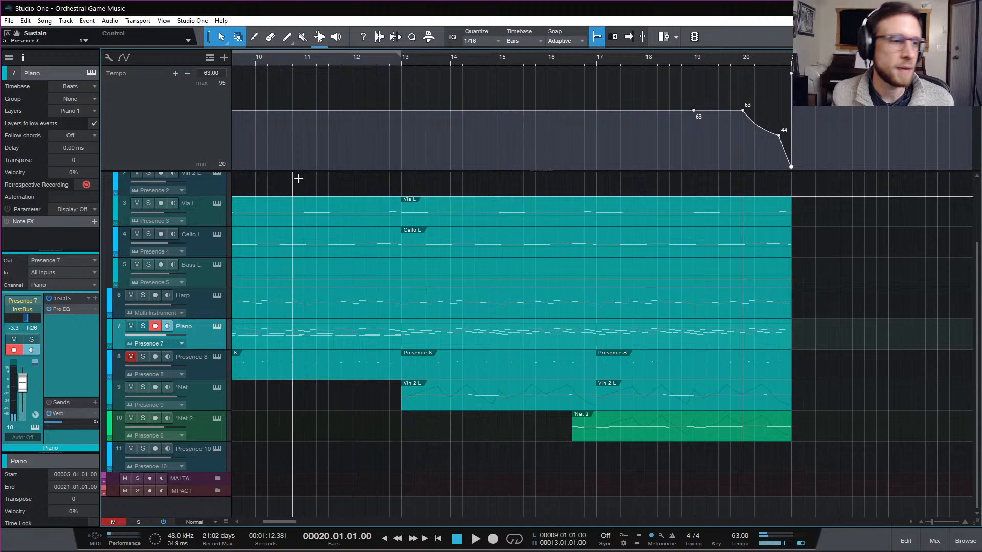
Step: Check the piano instrument from the mixer and lower the Piano channel's input gain to about +9 dB
left_click(934, 541)
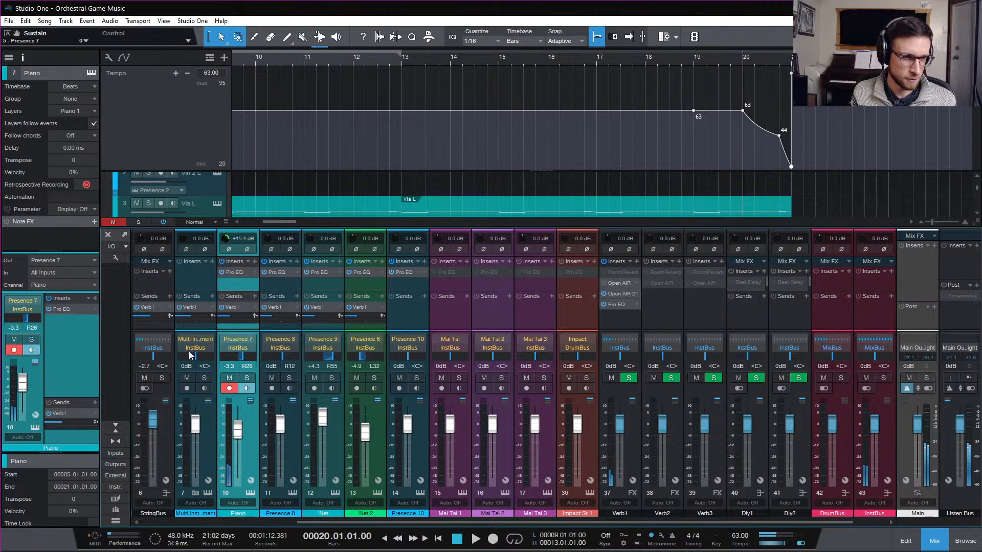
left_click(250, 493)
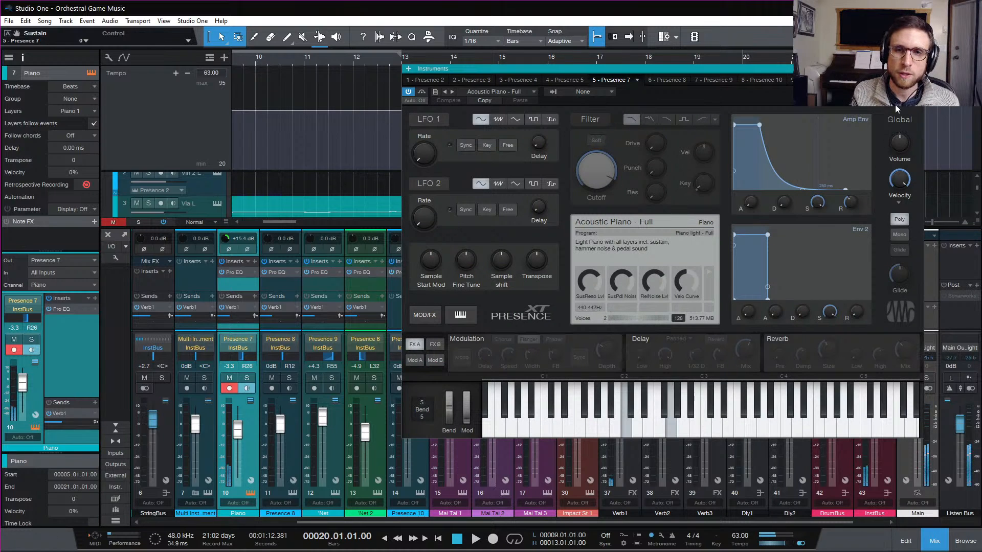
left_click(917, 69)
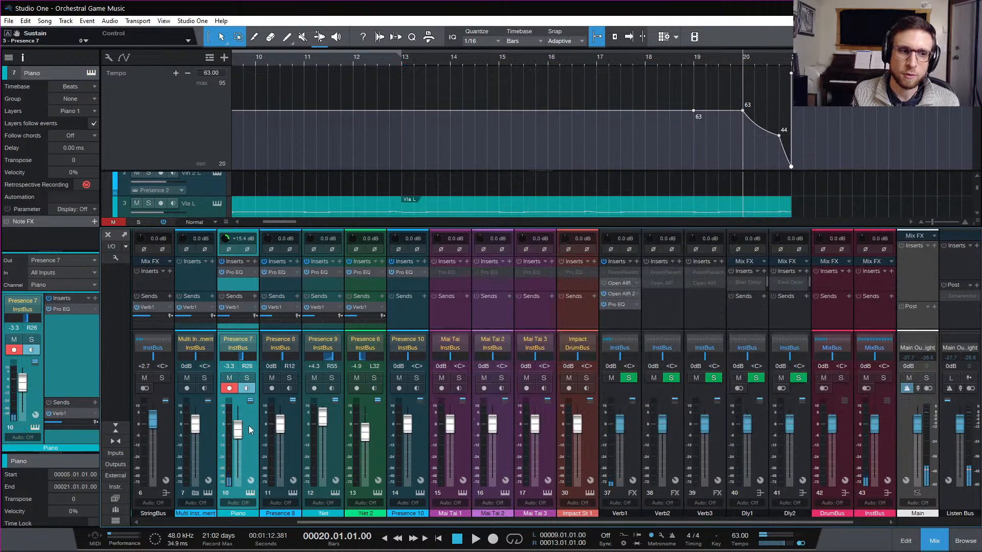
left_click(250, 493)
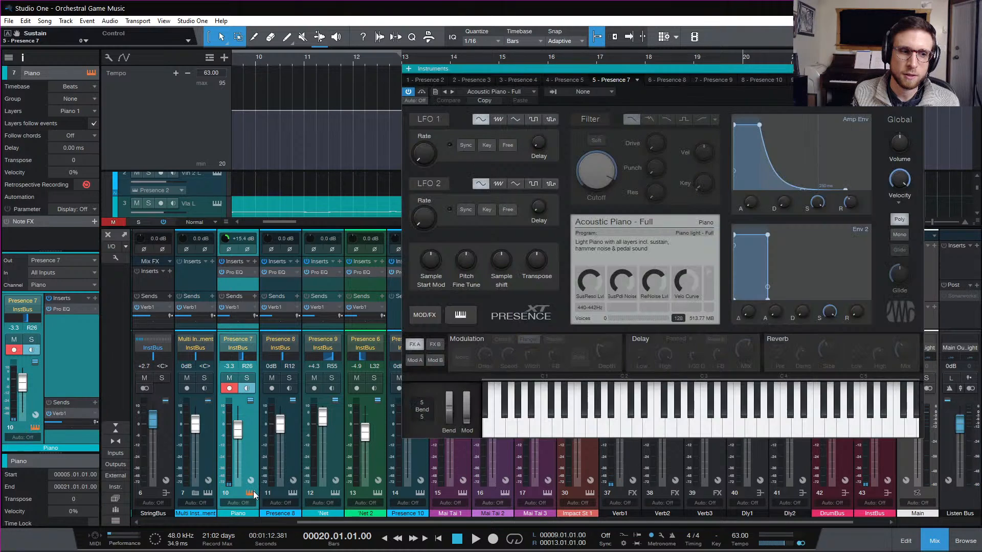
left_click(917, 68)
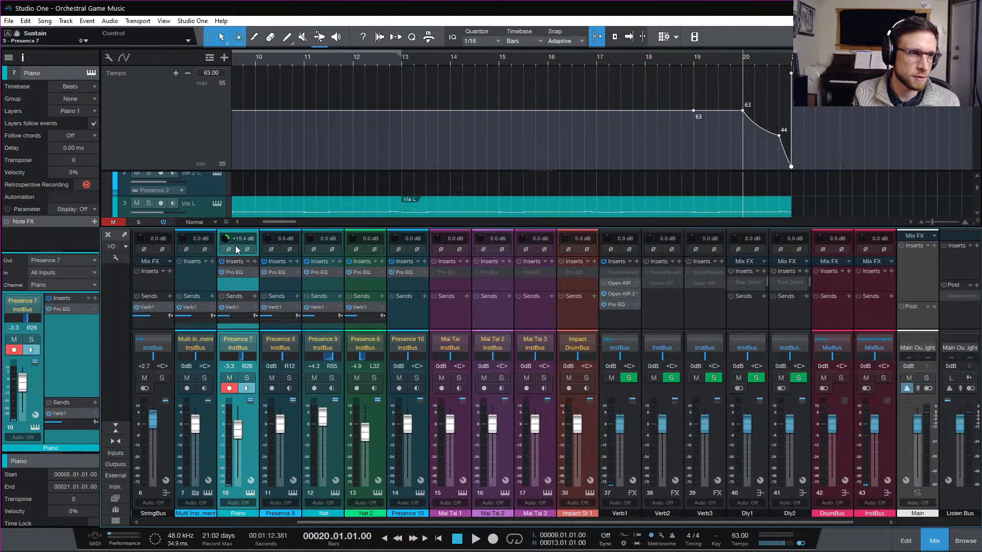
left_click_drag(225, 239, 225, 249)
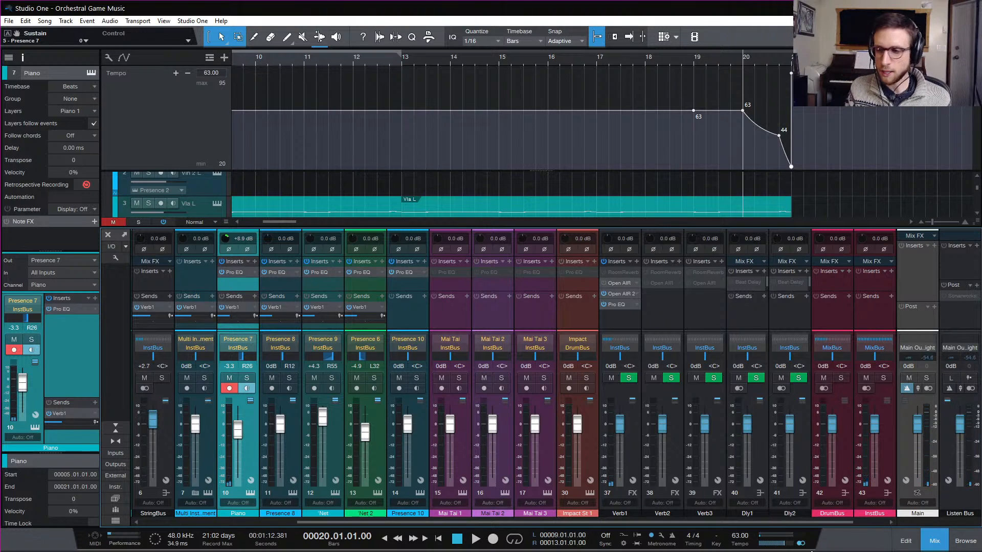
left_click(934, 541)
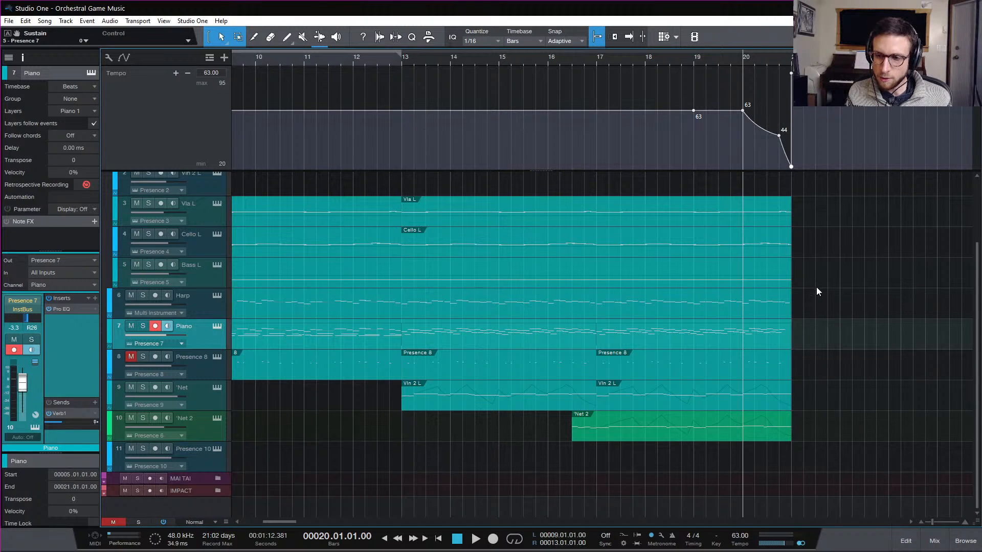
Step: Check the global volume of the piano instrument and review the channel settings in the mixer
left_click(220, 327)
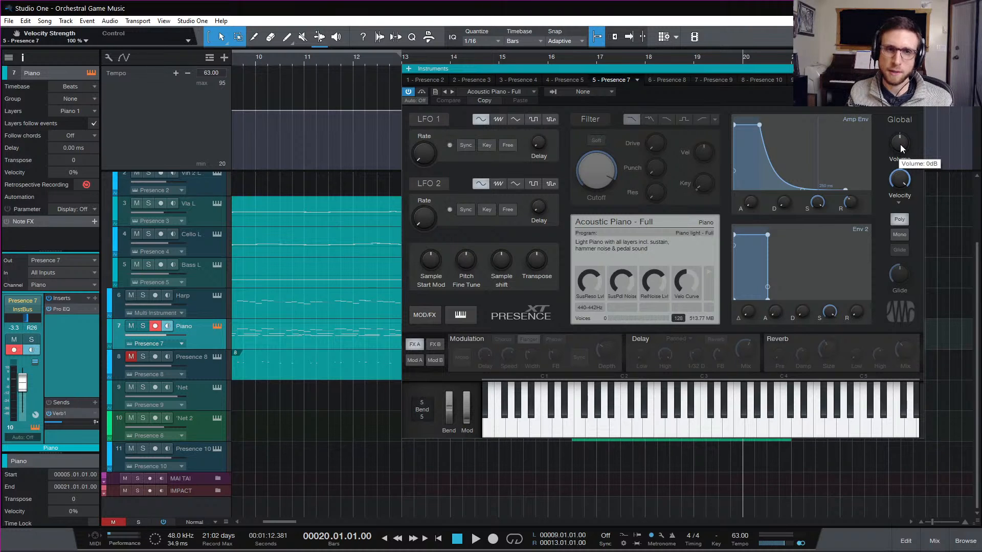
left_click(919, 69)
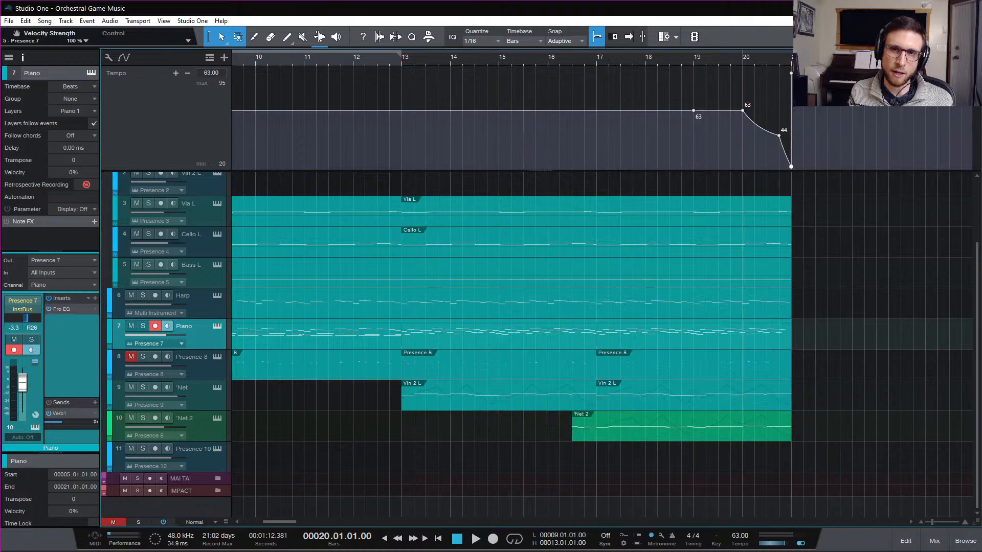
left_click(935, 540)
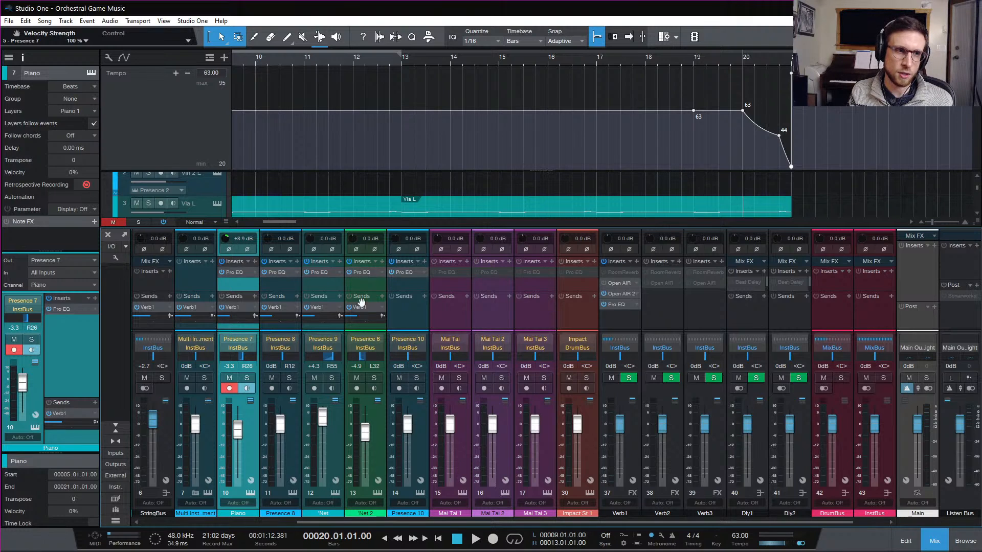
left_click(936, 543)
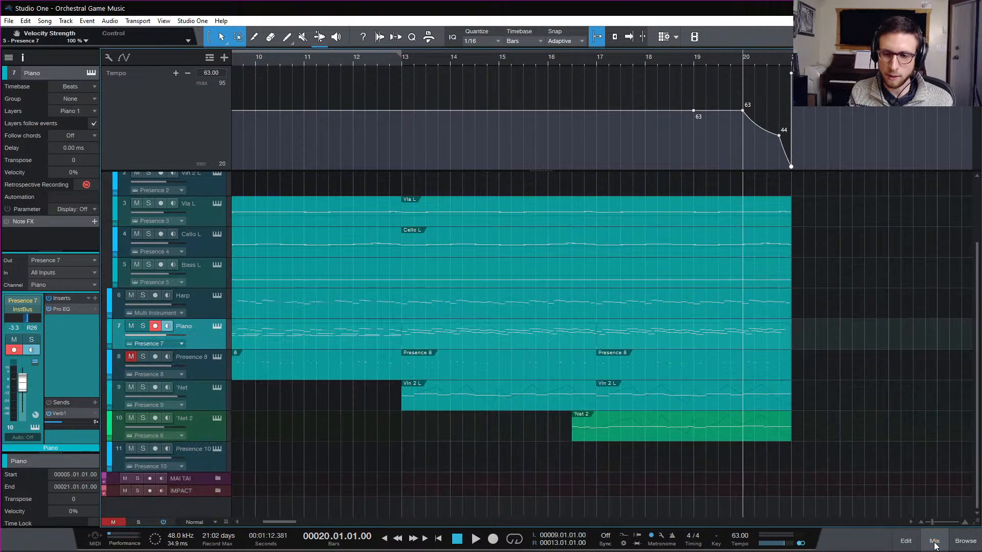
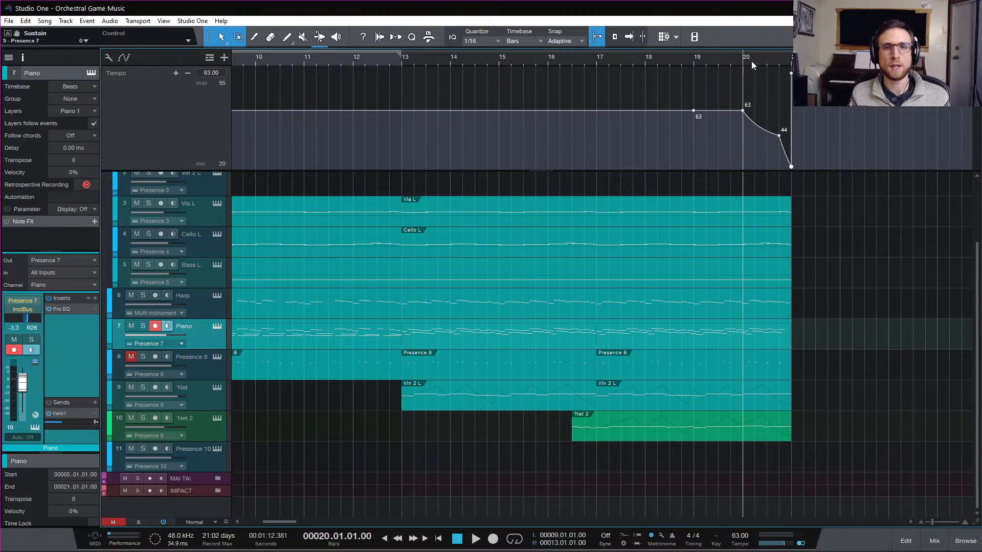
Step: Audition the ending from bar 16 through the tempo slowdown
left_click(695, 62)
left_click(597, 61)
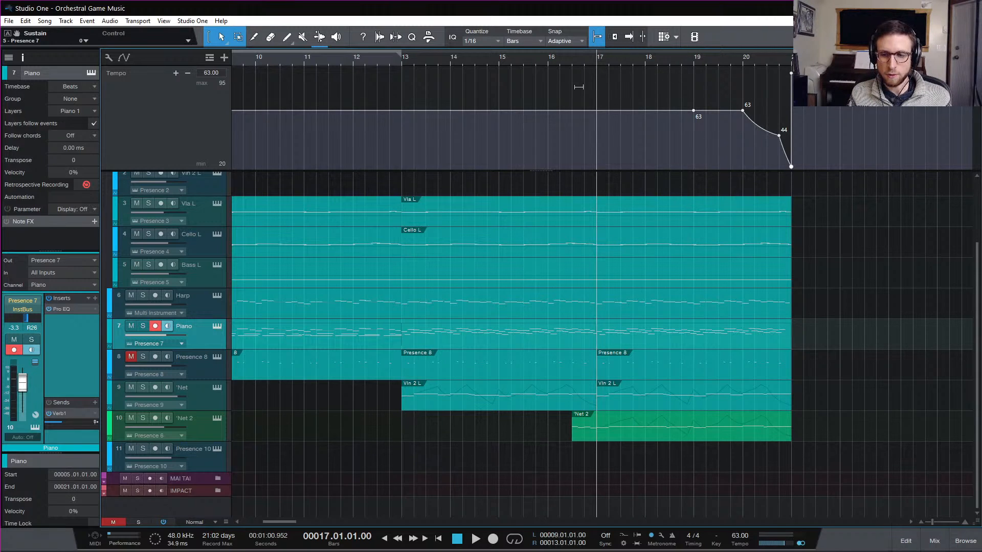
left_click(549, 60)
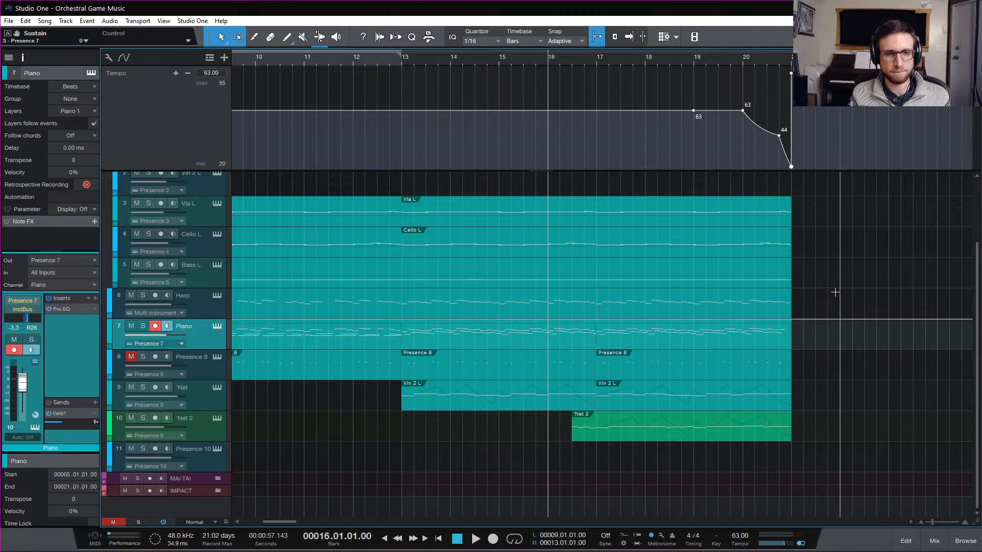
key("space")
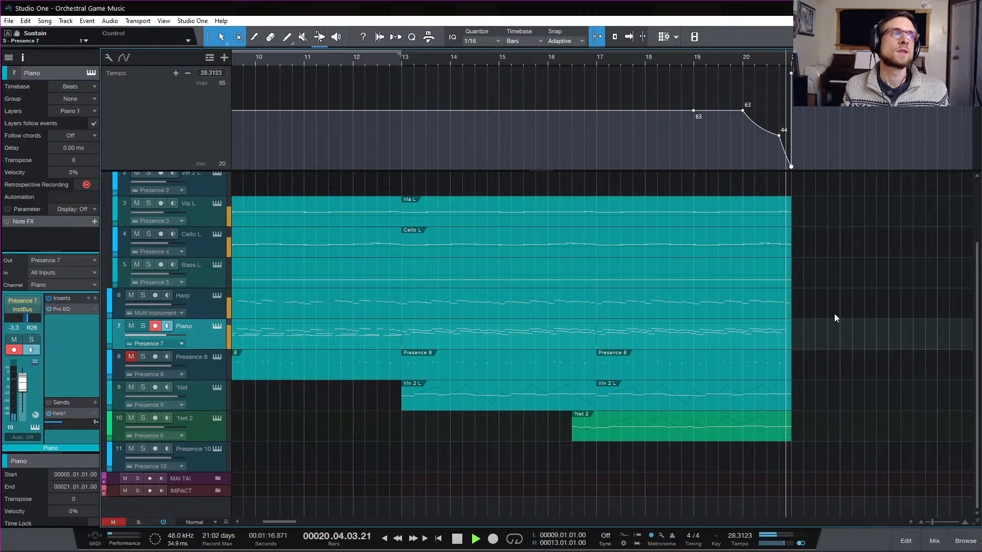
key("space")
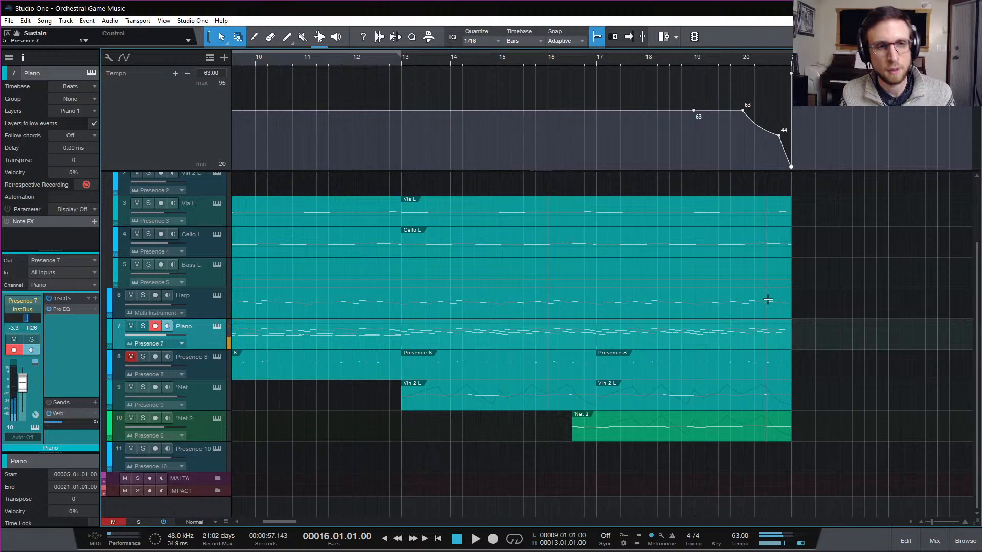
Step: Inspect the piano's Acoustic Piano - Full patch and play on from bar 19 past the tempo change
left_click(217, 327)
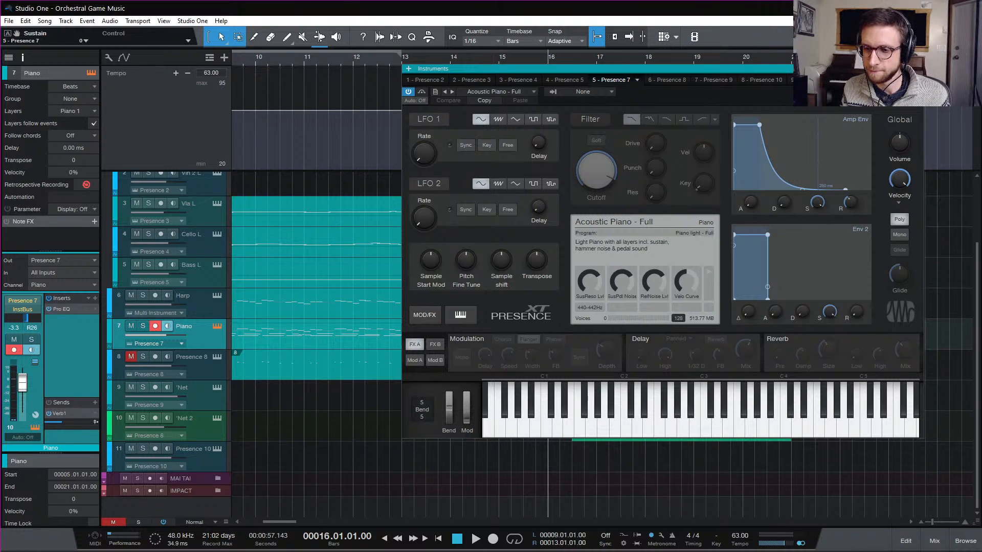
left_click(918, 68)
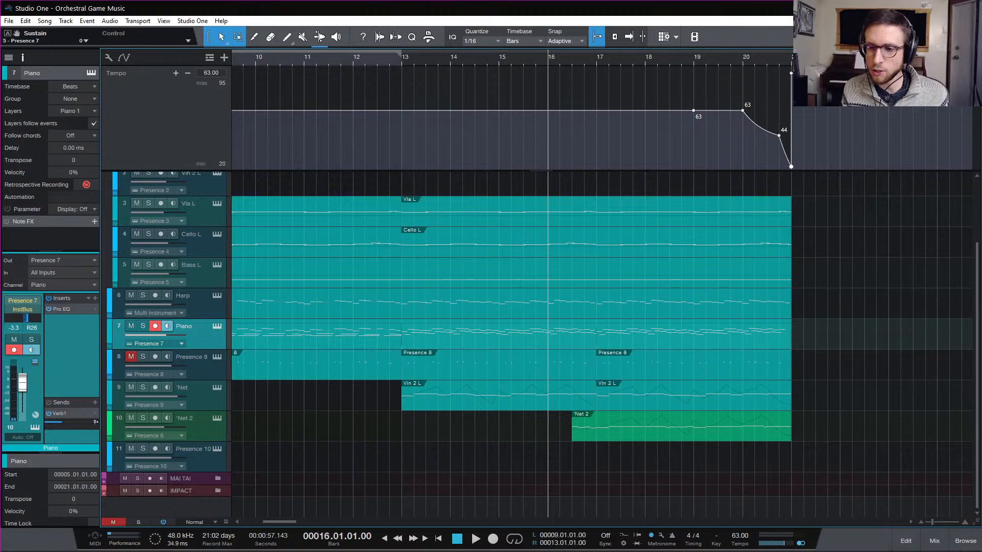
left_click(647, 60)
left_click(697, 60)
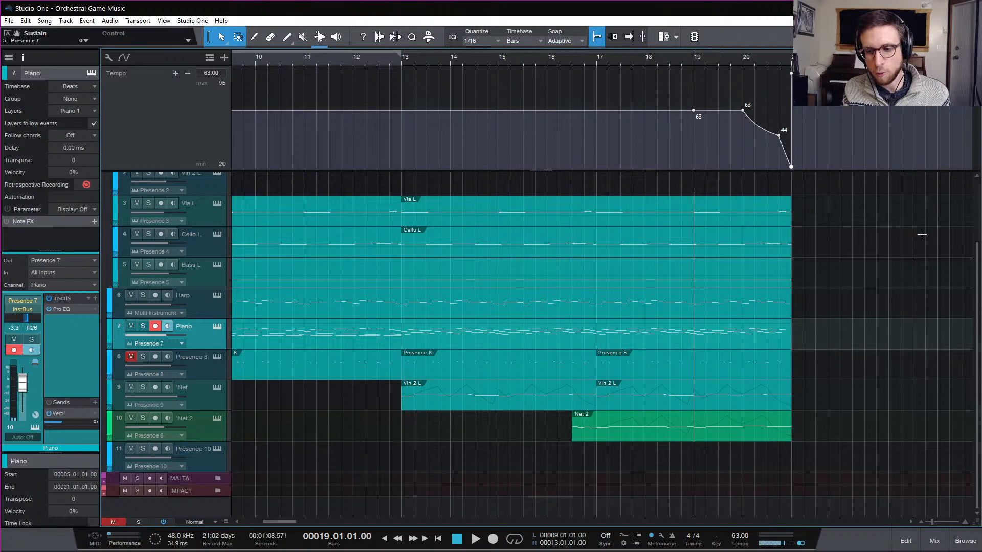
left_click(760, 128)
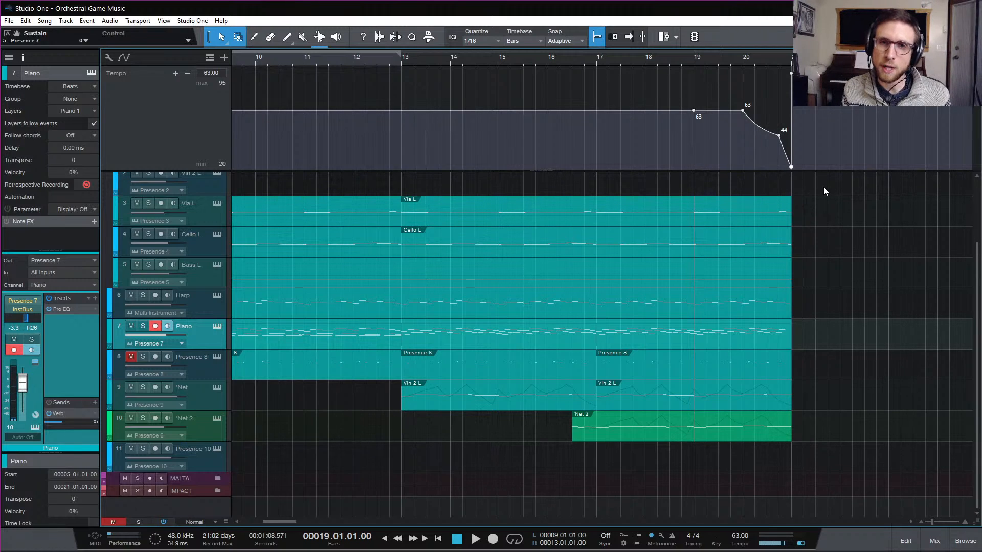
key("space")
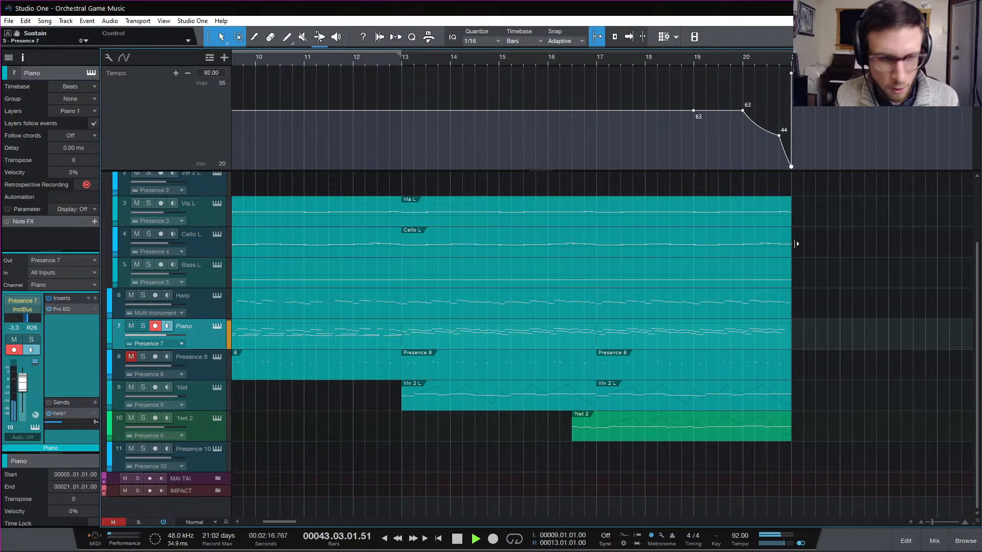
Step: Duplicate the Piano track with its instrument and notes, and mute the copied part on the duplicate
left_click(217, 327)
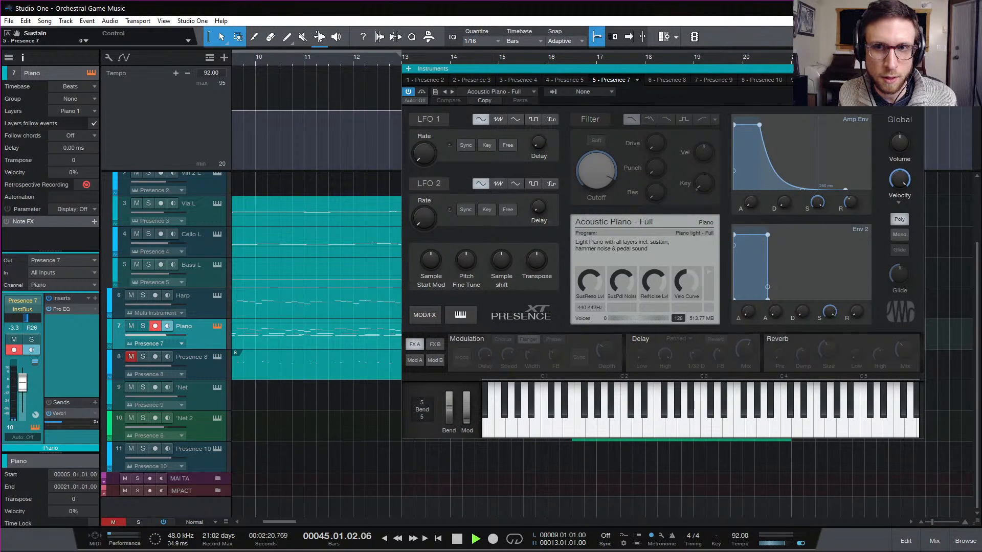
left_click(217, 326)
left_click_drag(215, 355, 216, 357)
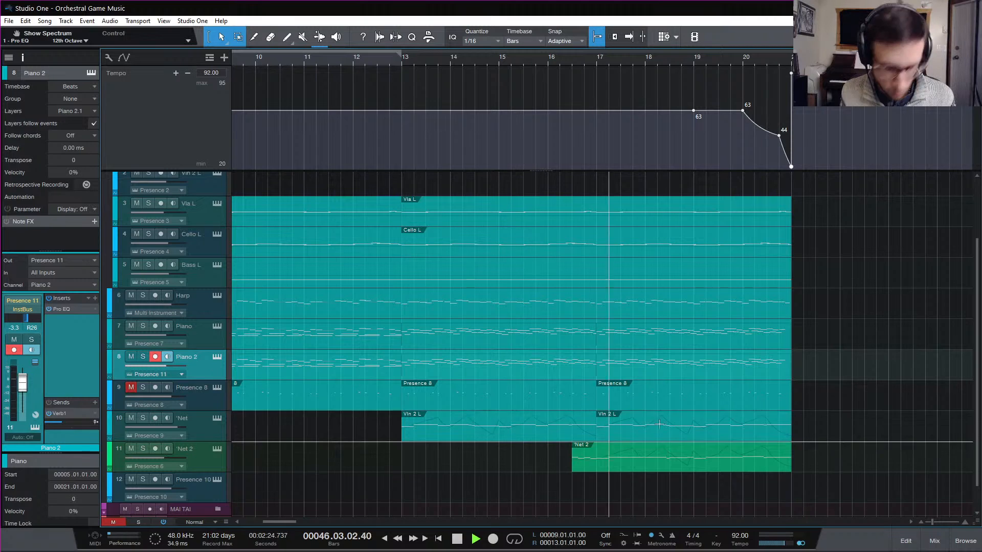
key("shift+f")
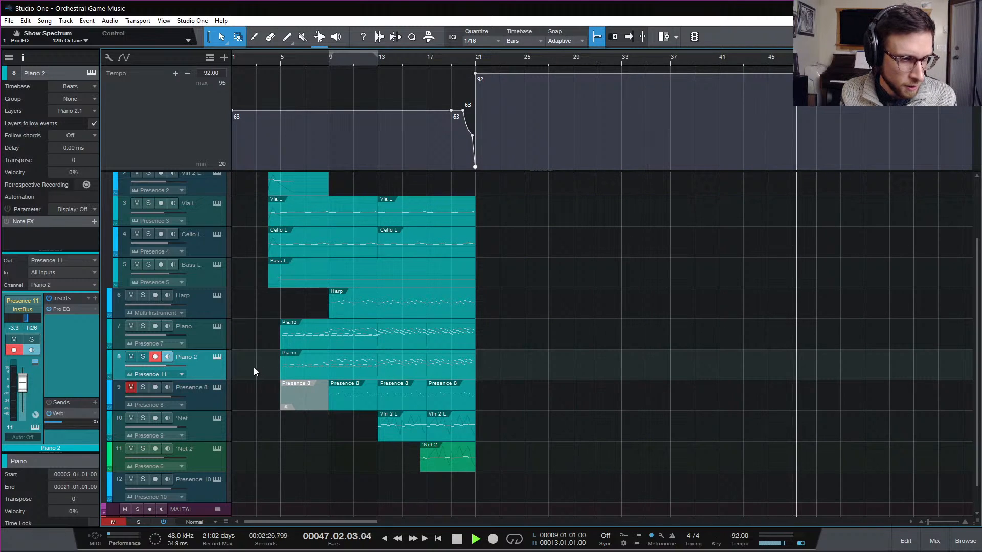
left_click_drag(258, 373, 585, 358)
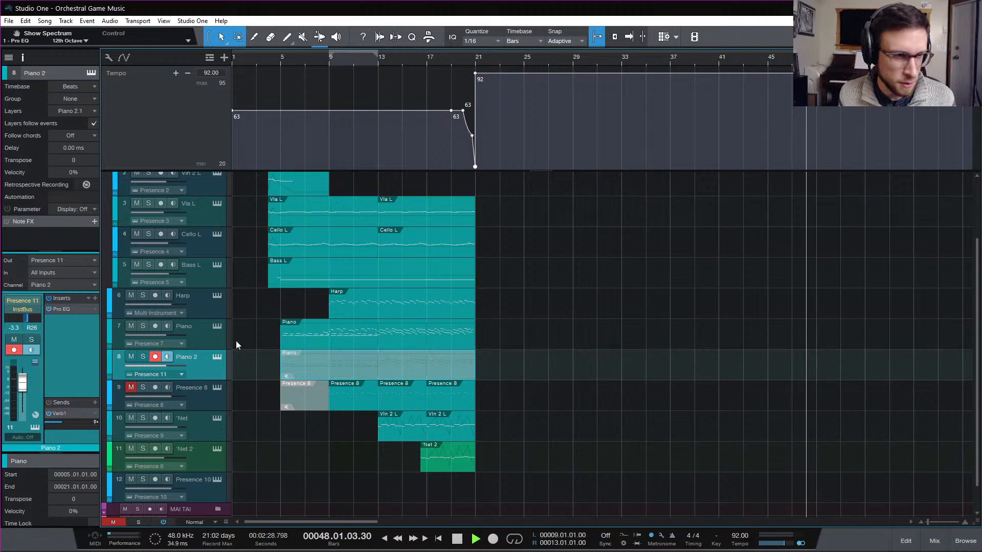
Step: Stop playback and load the Acoustic Piano - Ballad preset into the Piano 2 track's Presence instrument
key("space")
left_click(216, 359)
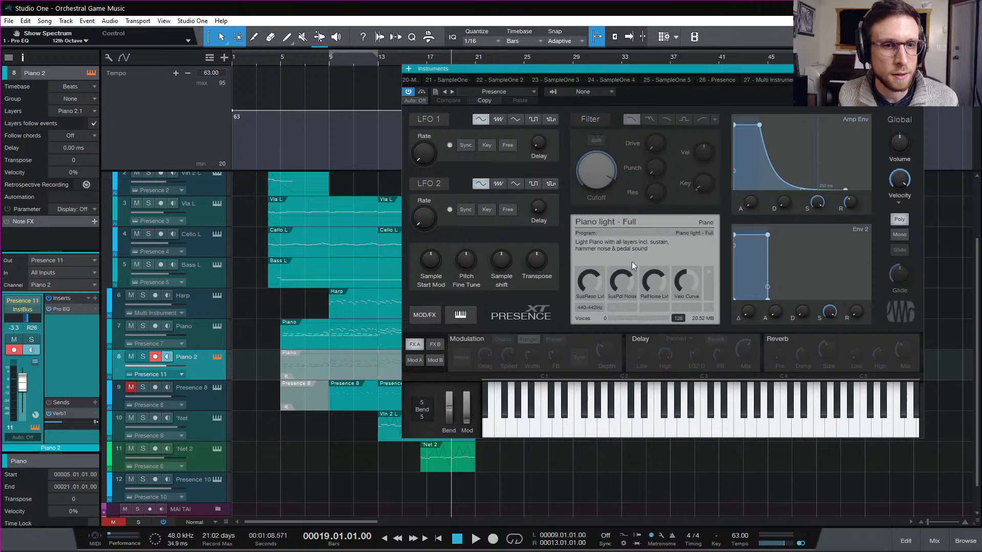
left_click(517, 90)
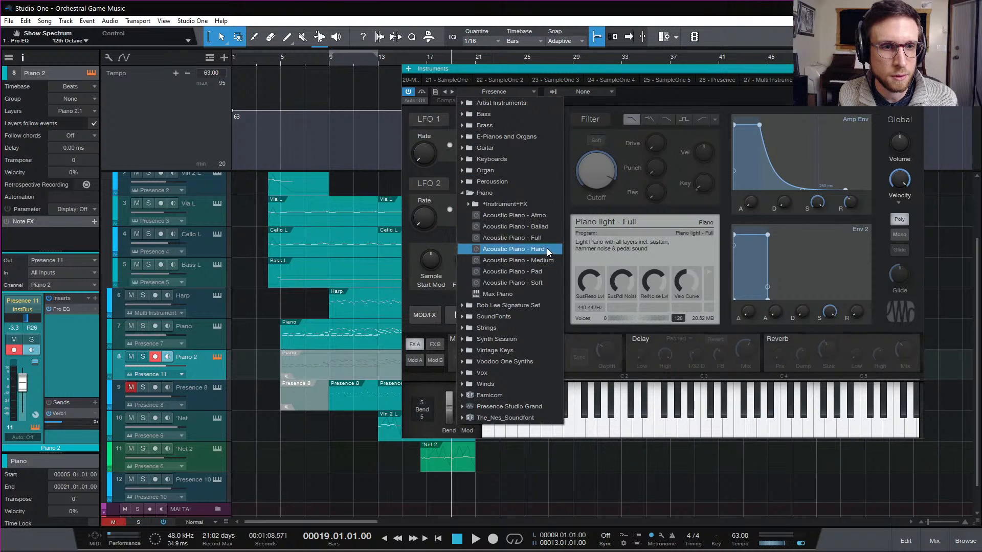
left_click(552, 226)
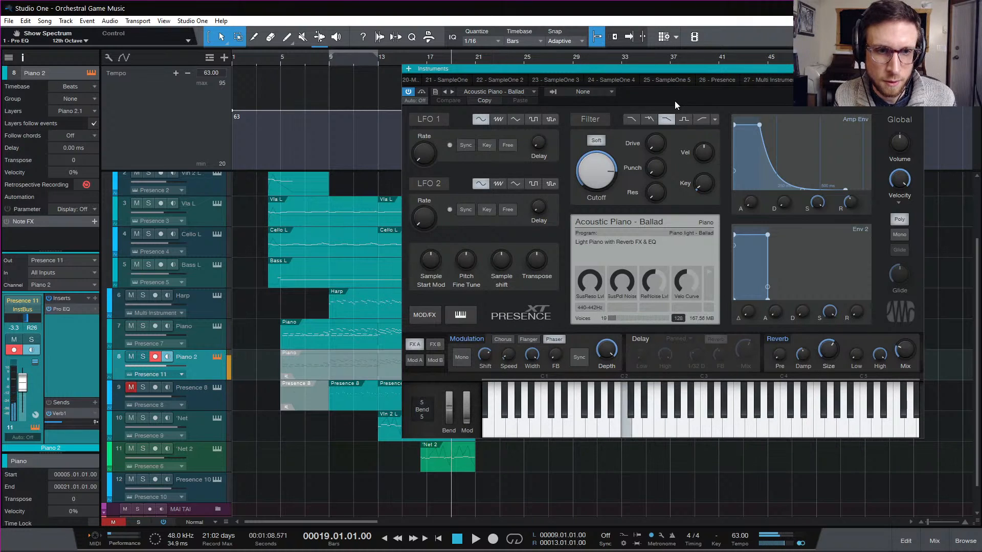
Step: Turn off the Ballad patch's built-in reverb, compare its sound with the original Piano track's patch, and close the instrument
left_click(780, 338)
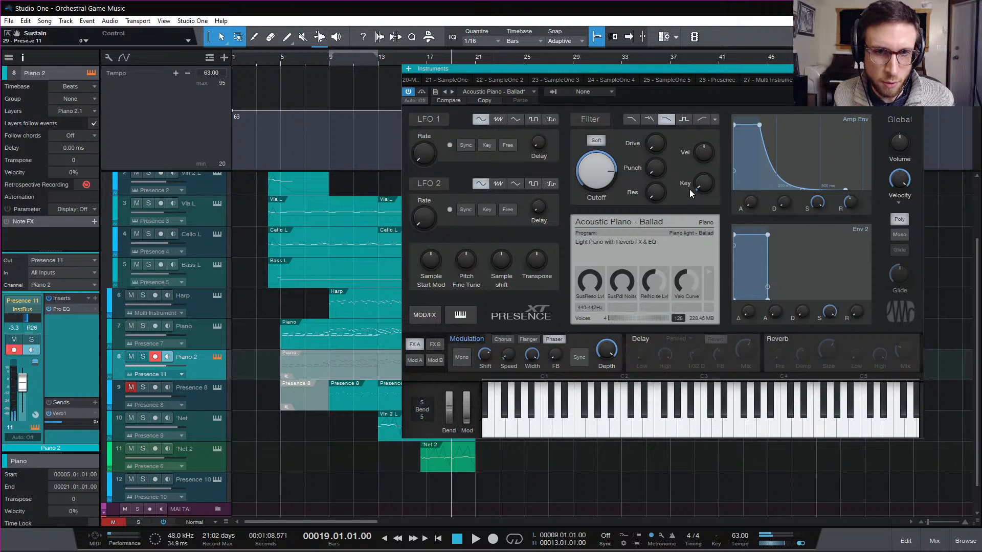
mouse_move(702, 185)
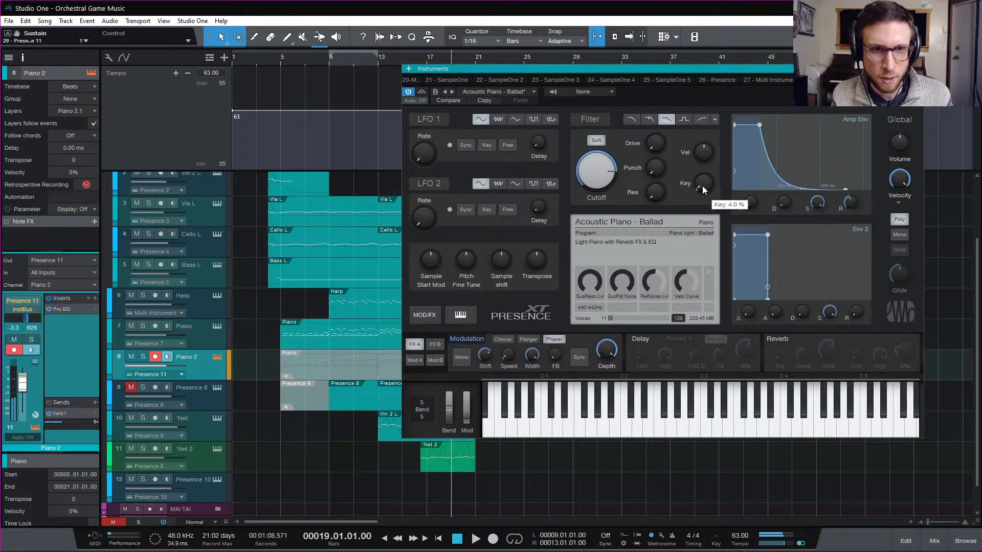
left_click(203, 339)
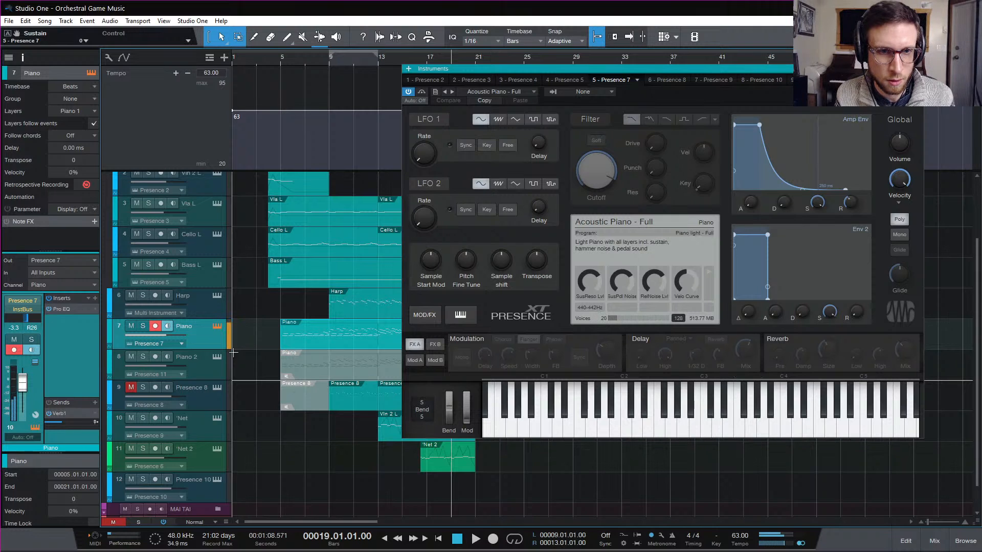
left_click(210, 370)
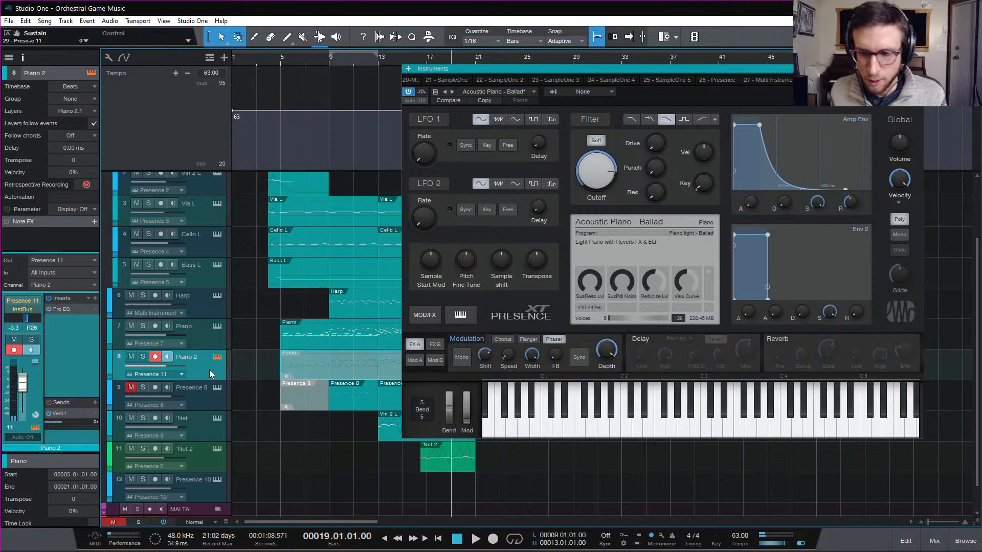
left_click(918, 68)
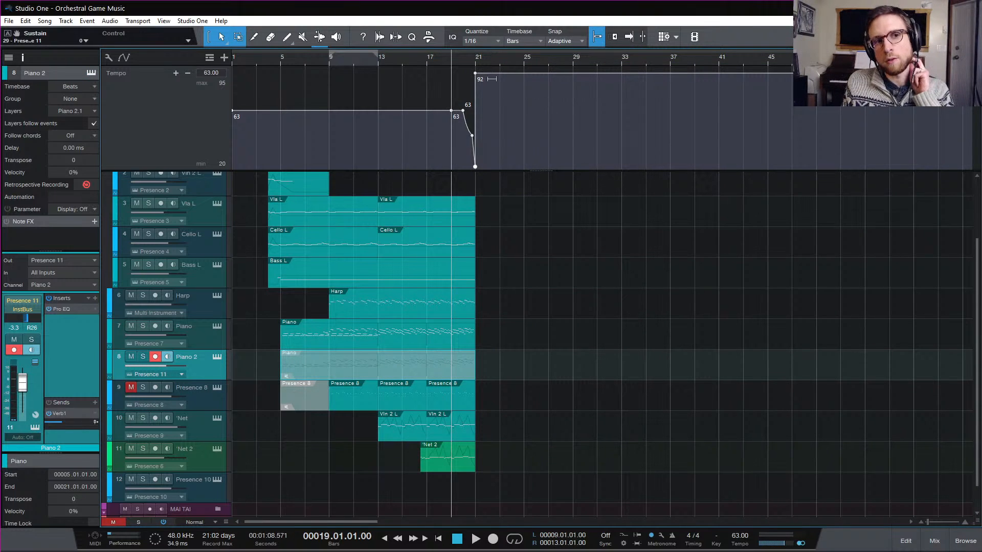
Step: Play the empty section from bar 21 at 92 BPM, and listen again from bar 19 through the slowdown
left_click(477, 59)
scroll(513, 422, "down", 1)
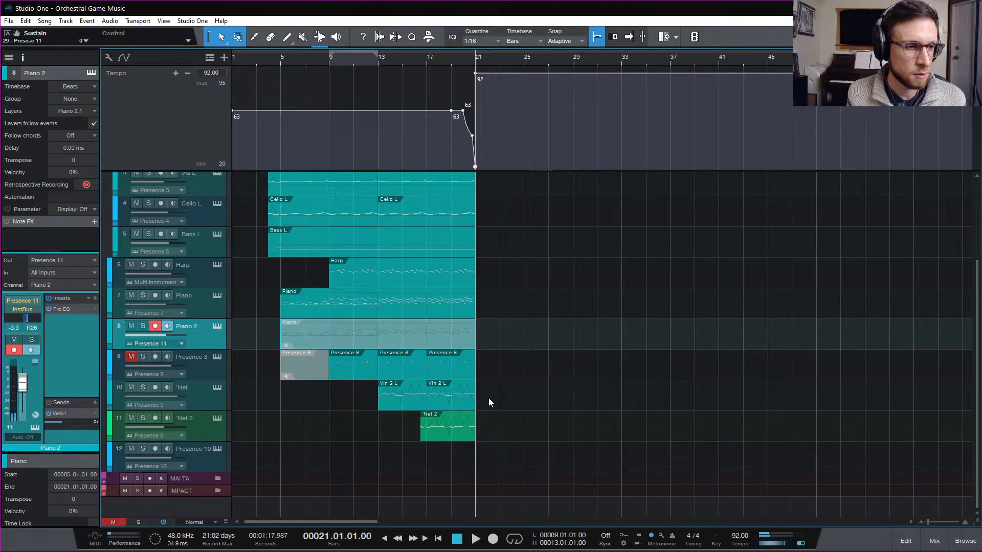
key("space")
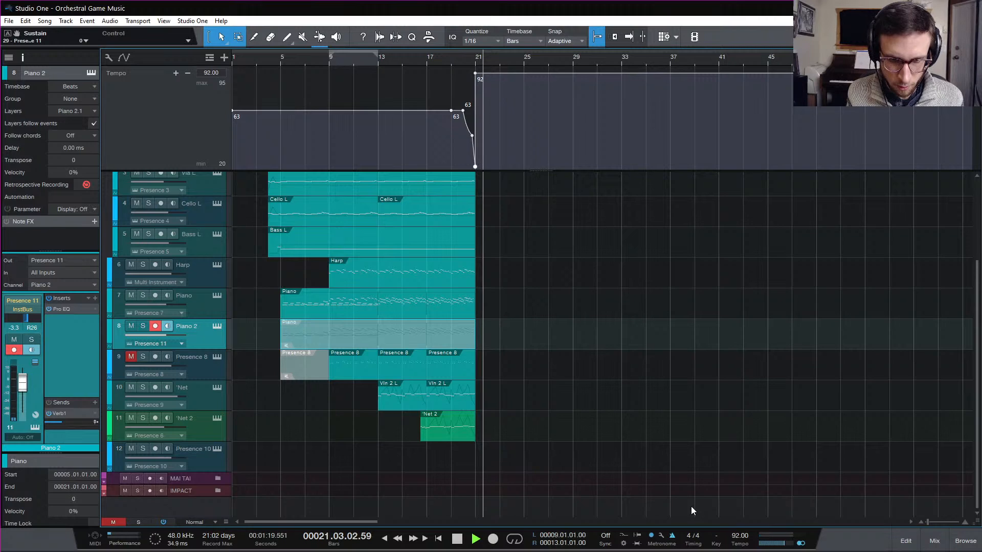
key("space")
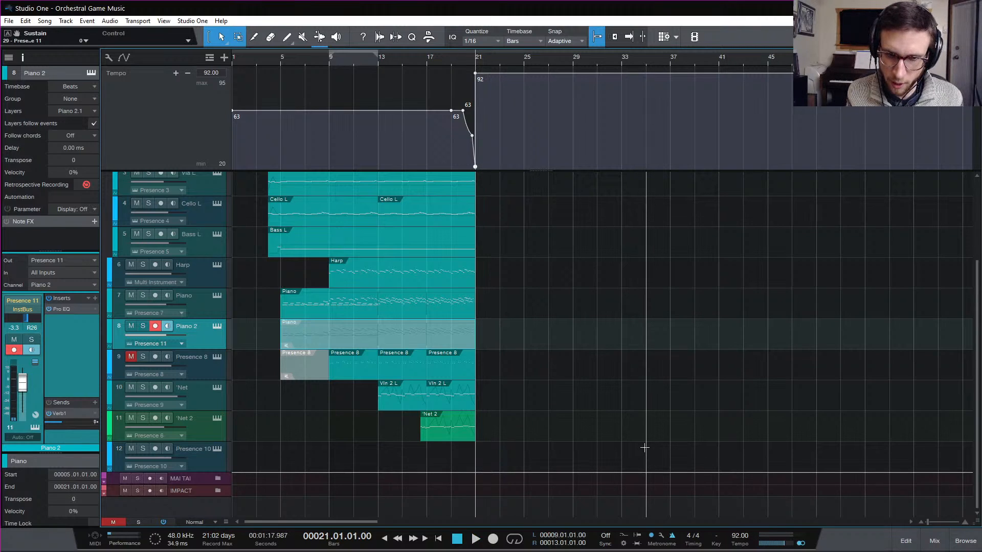
left_click(452, 58)
key("space")
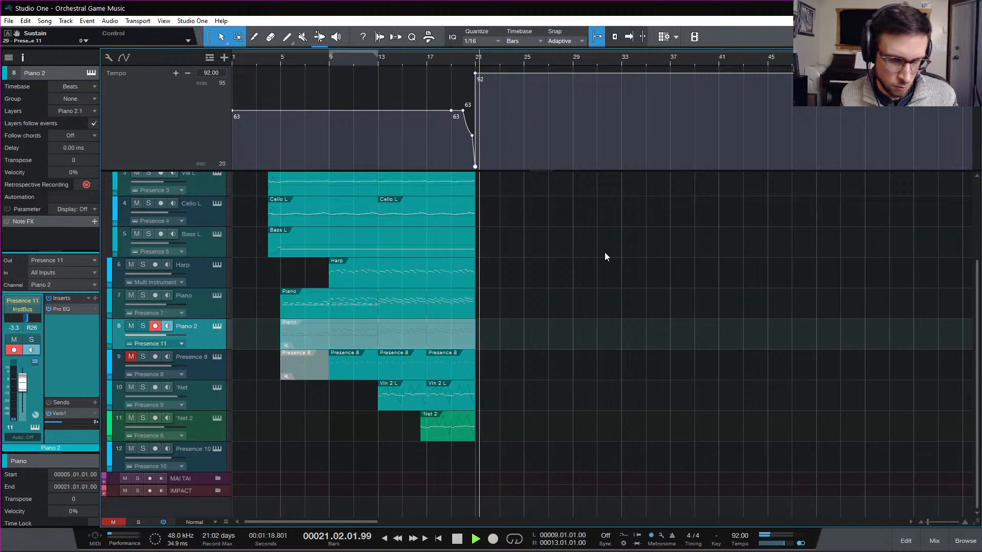
key("space")
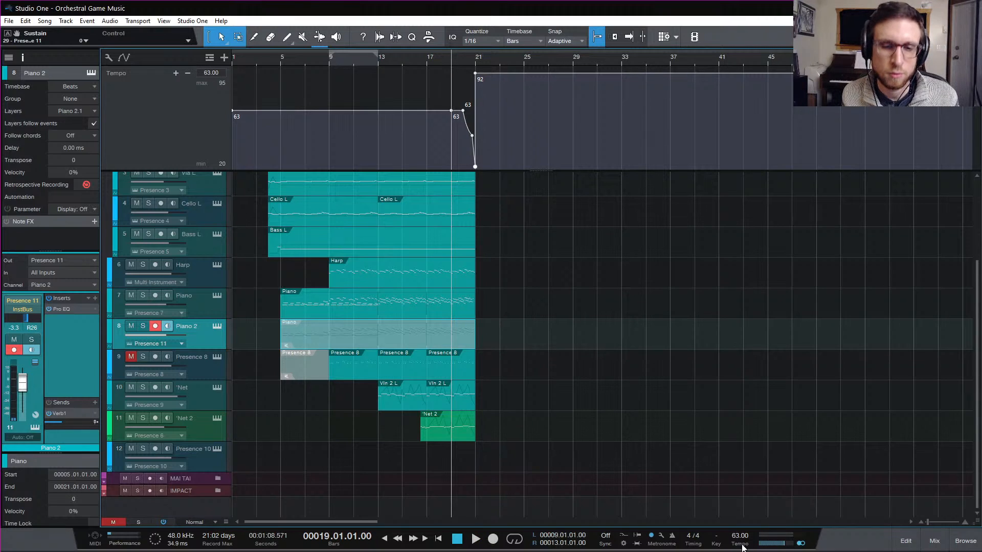
Step: Try different tempos at bar 19, ending on 78 BPM
scroll(743, 548, "up", 19)
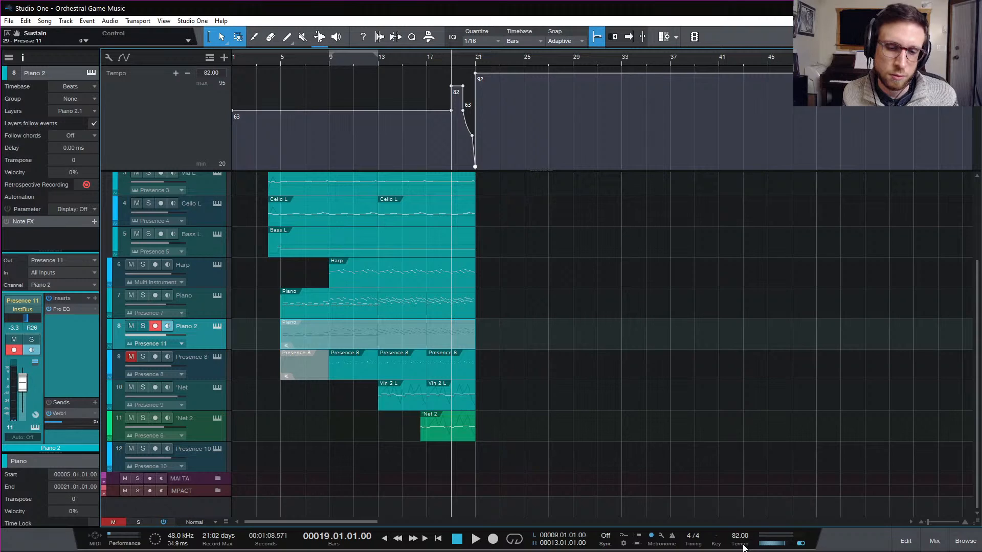
scroll(744, 548, "down", 3)
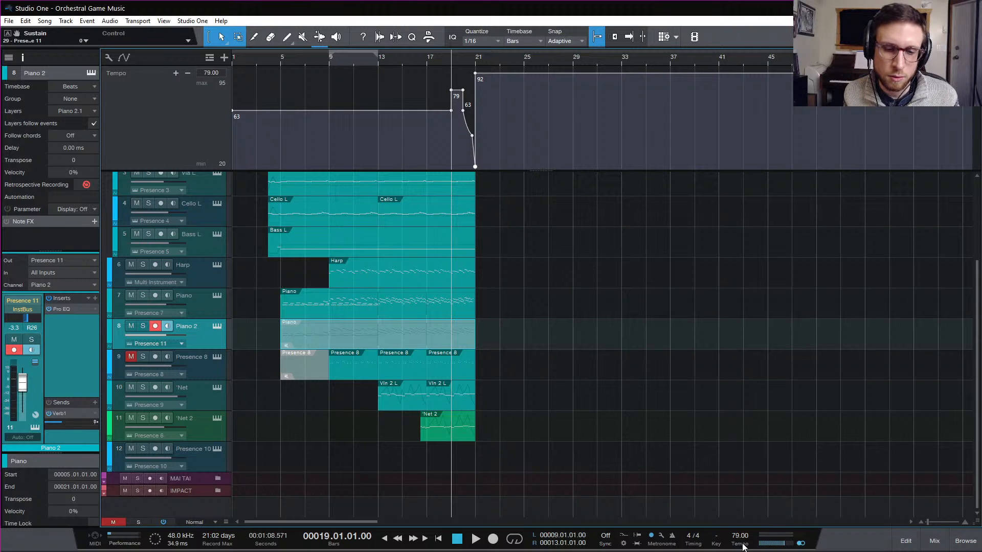
scroll(742, 548, "down", 1)
left_click(740, 538)
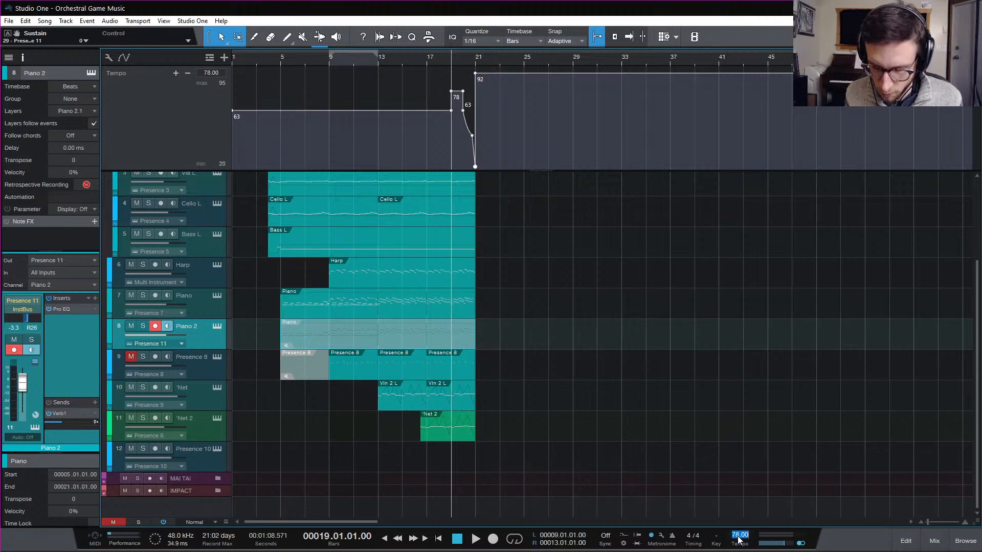
key("Escape")
Step: Set the tempo from bar 21 to 78 BPM and remove the stray 78 BPM points at bars 19 and 20
left_click(476, 57)
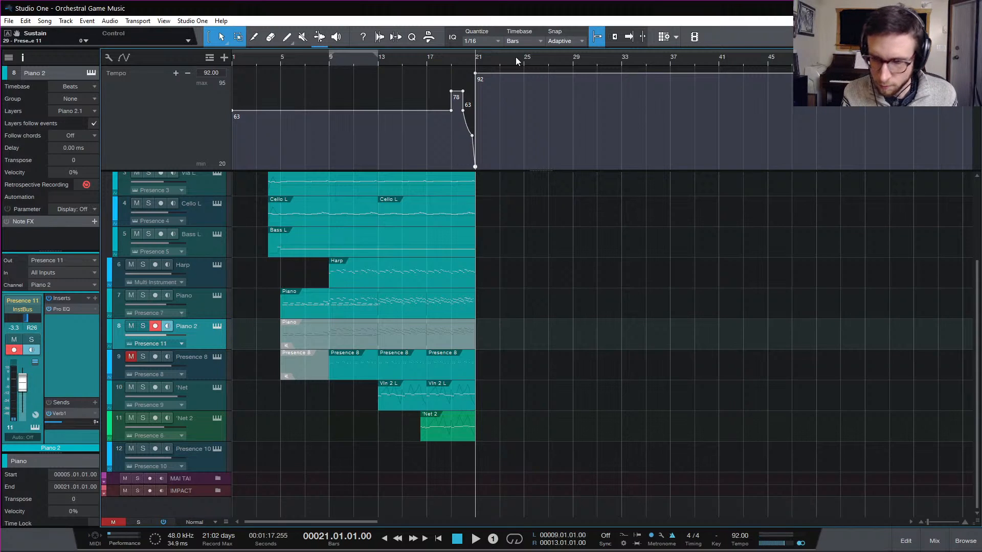
key("space")
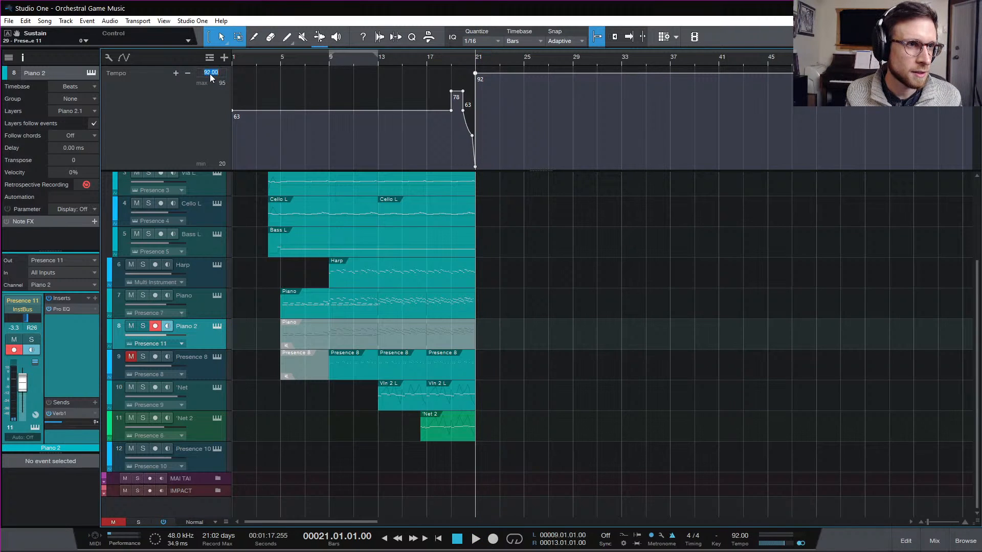
type("78")
key("Return")
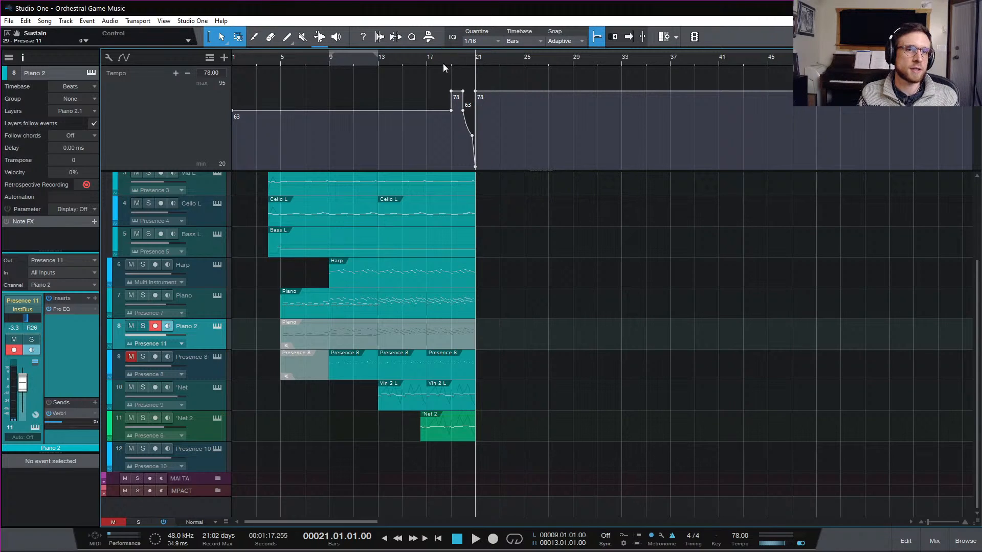
double_click(450, 90)
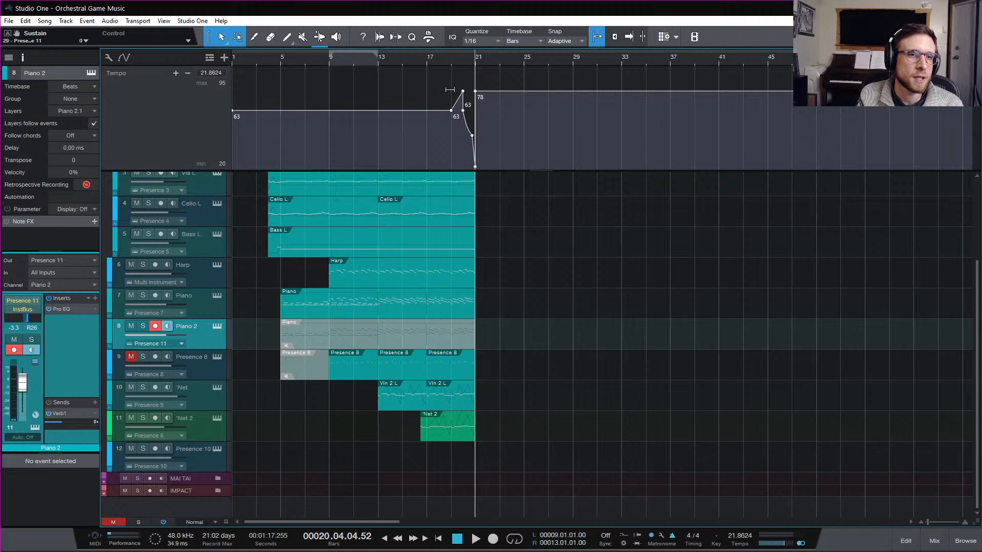
double_click(463, 91)
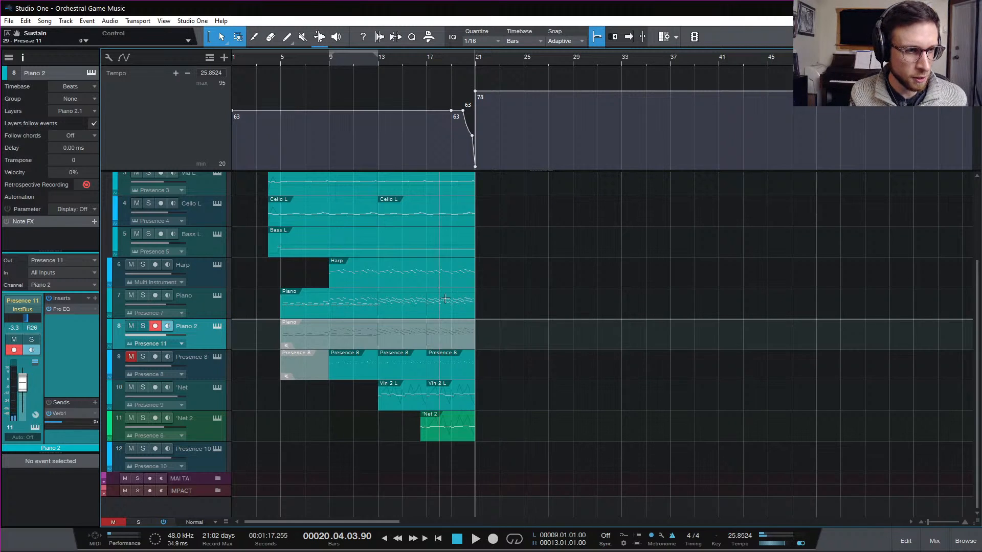
Step: Try to record a piano figure on the Piano 2 track from bar 21
key("KP_Multiply")
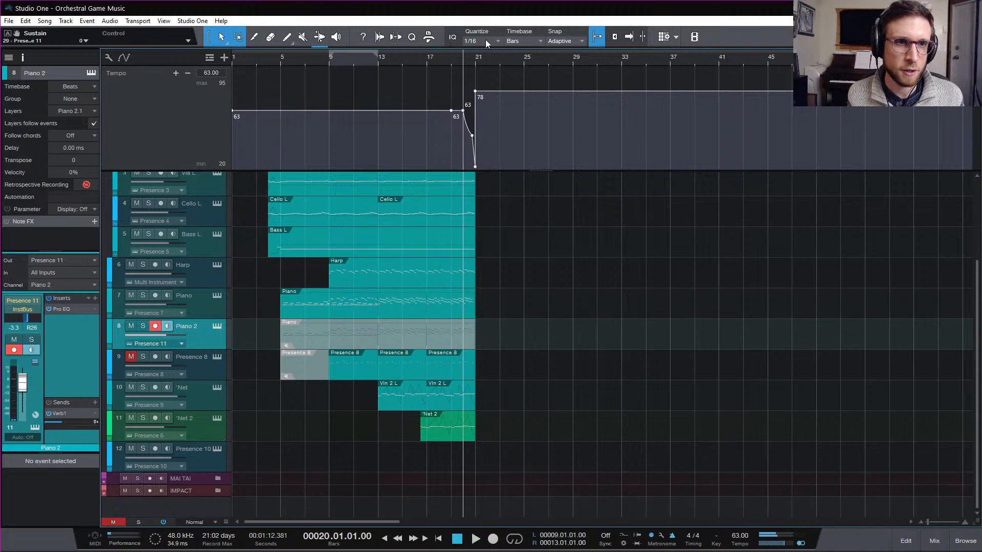
left_click(473, 60)
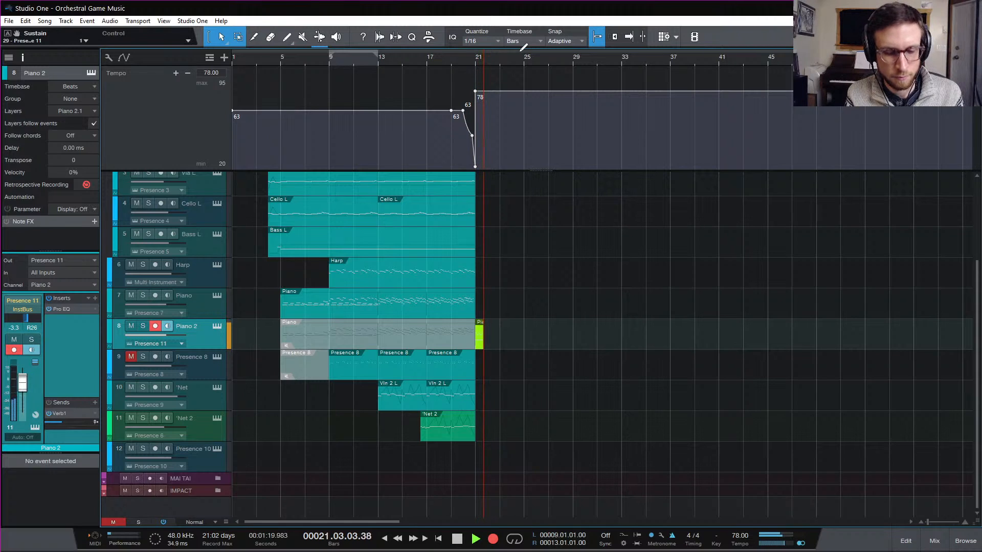
key("space")
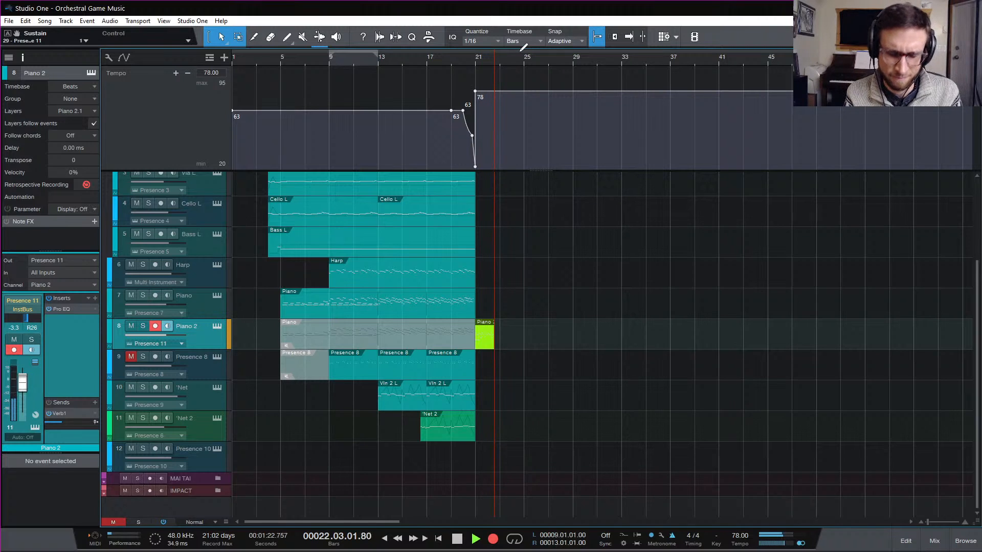
key("space")
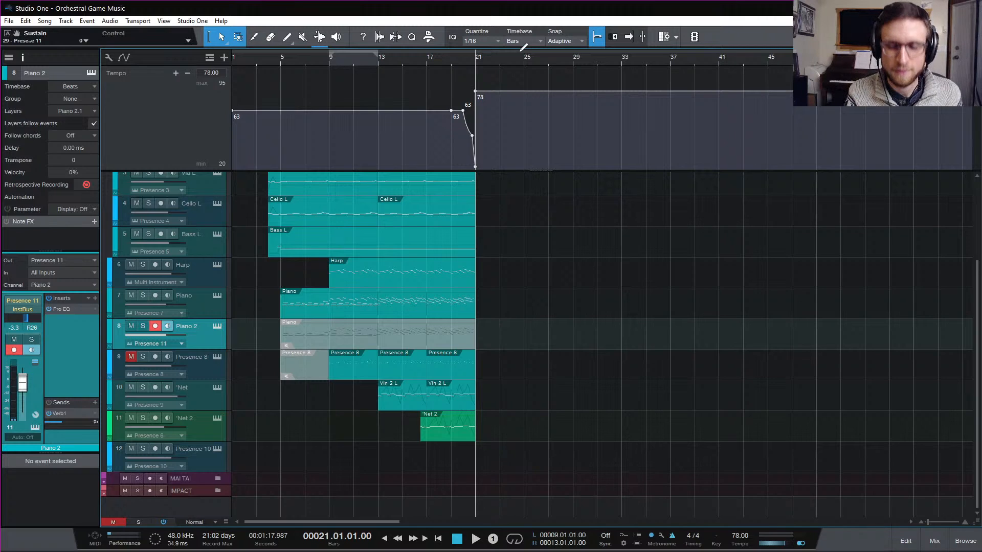
Step: Record a repeating piano figure over bars 21 and 22 on Piano 2 and open the take for note editing
key("KP_Multiply")
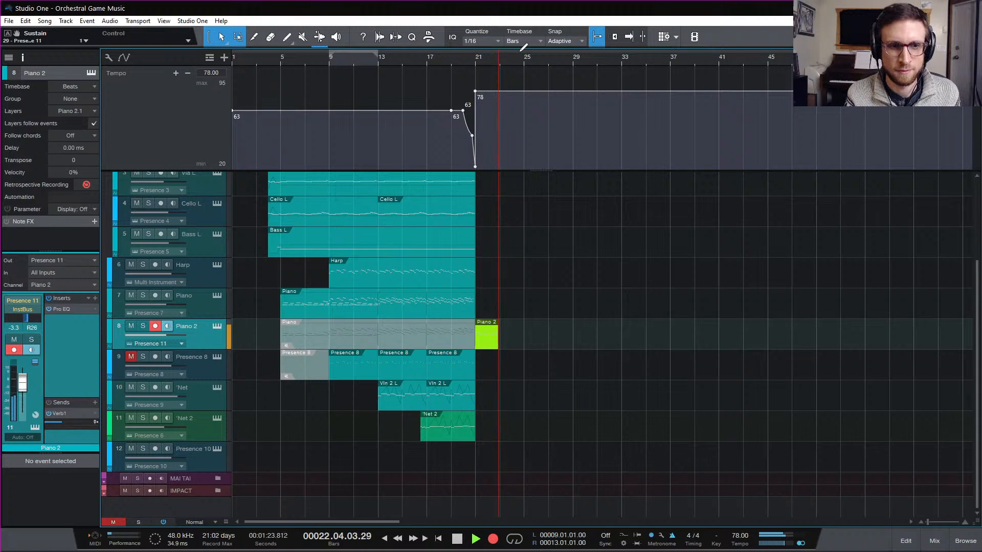
key("space")
double_click(495, 342)
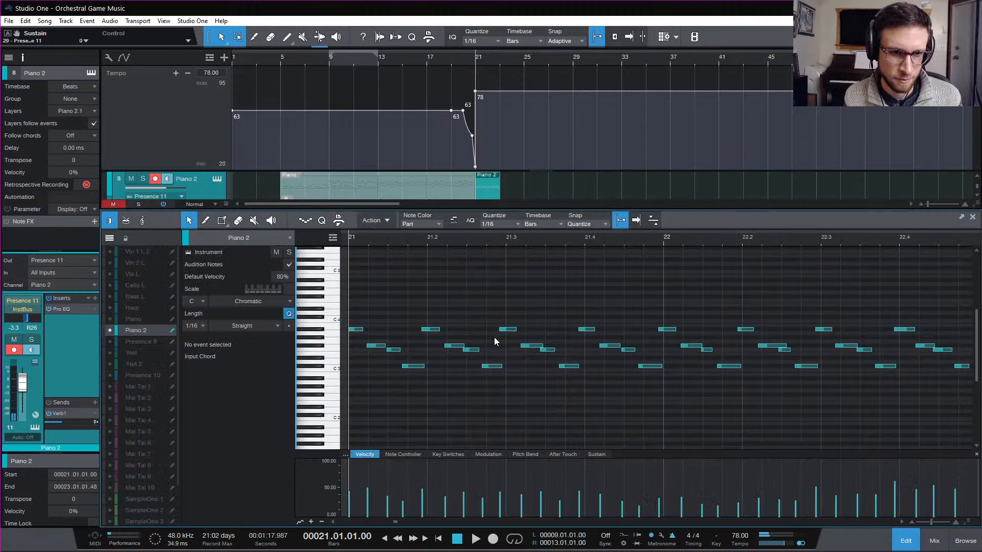
Step: Try evening out the timing, lengths and velocities of all the recorded notes, and undo the change
key("ctrl+a")
key("q")
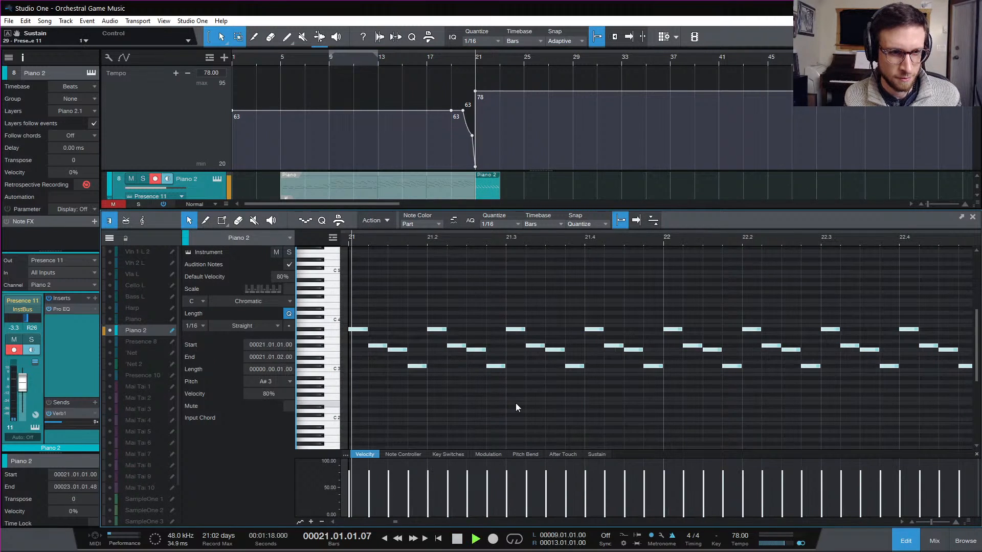
key("space")
key("ctrl+z")
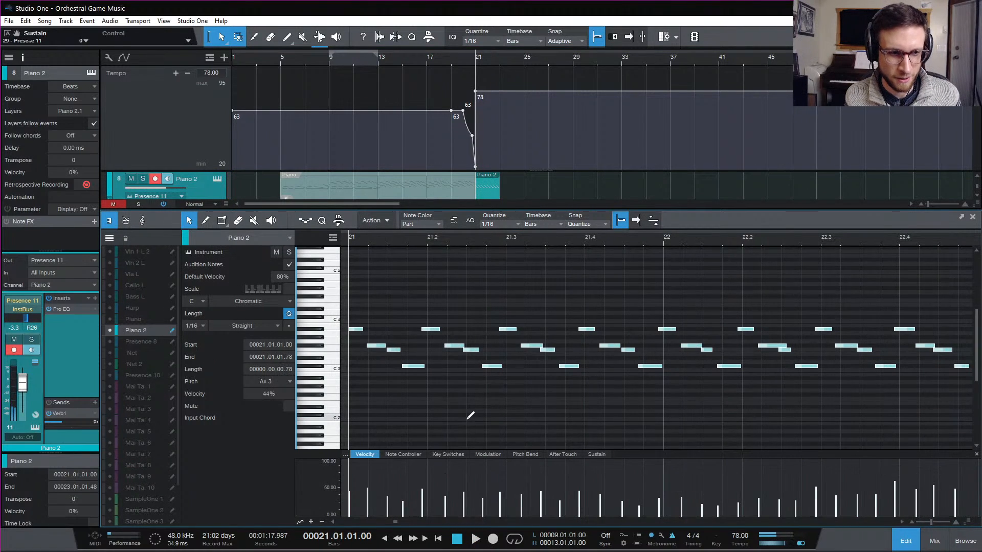
Step: Quantize all notes of the recorded figure to 1/16, play back the result, and close the note editor
key("q")
left_click(575, 415)
key("space")
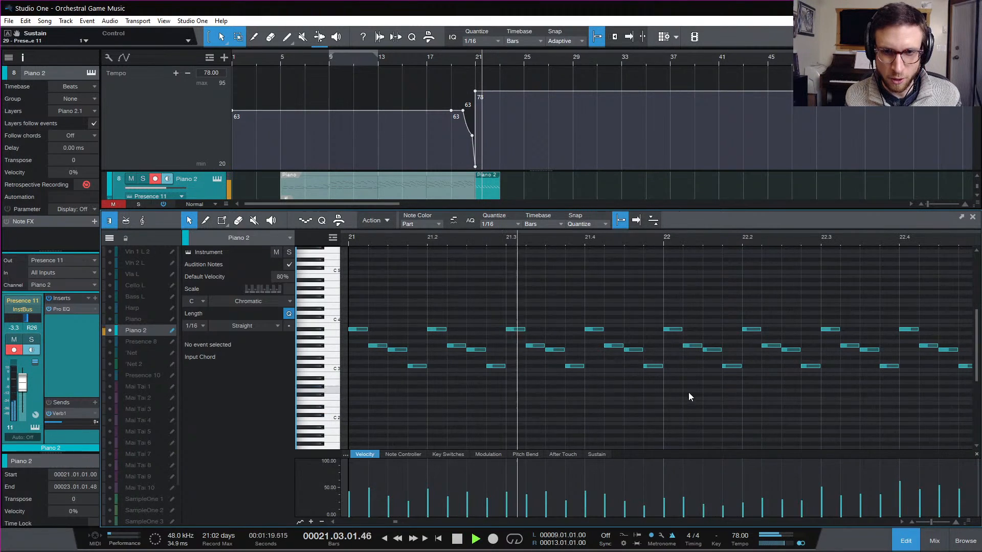
left_click(907, 545)
key("space")
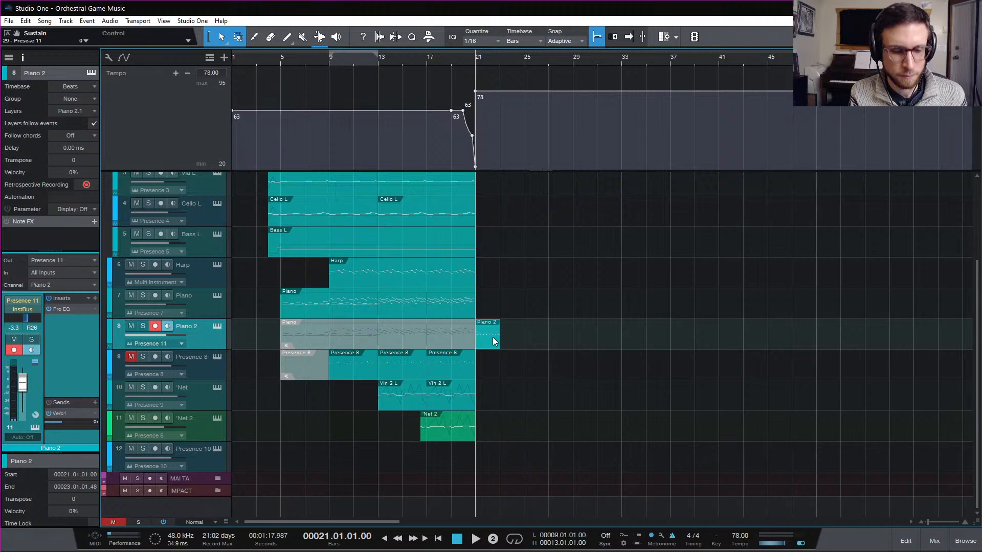
Step: Overdub a lower line onto the Piano 2 part from bar 21 to bar 25 and open the part's notes
key("KP_Multiply")
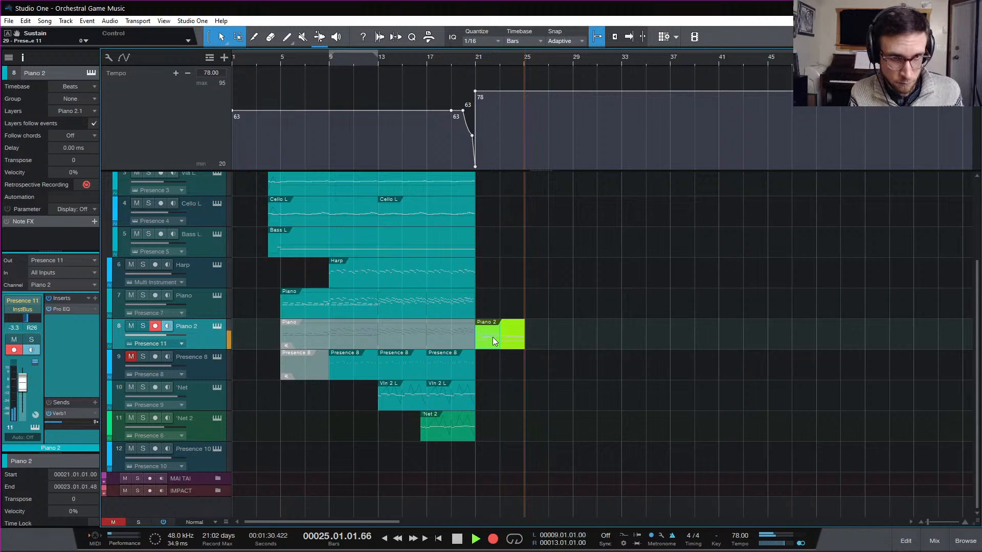
key("space")
double_click(502, 338)
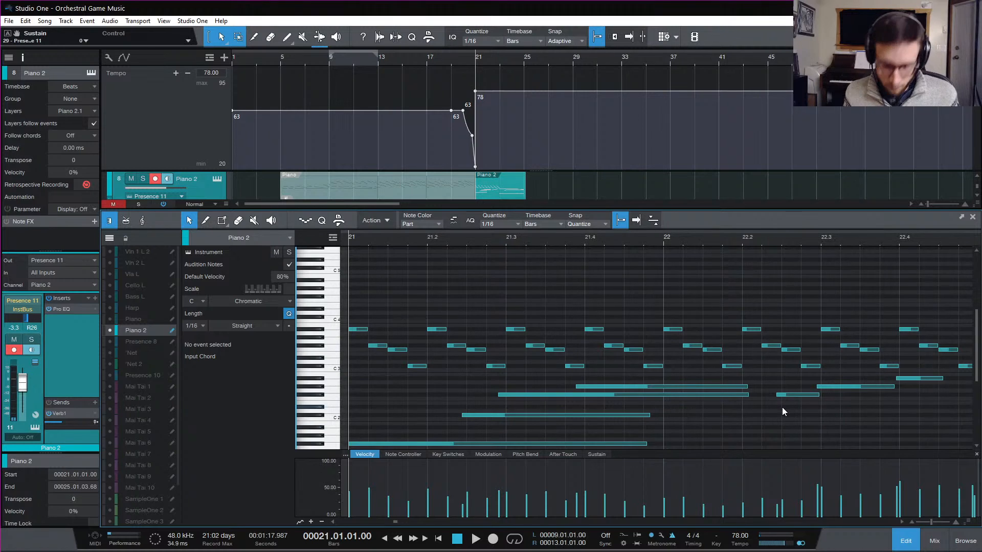
Step: Duplicate the upper repeating figure from bars 21–22 into bars 23–24 and quantize the overdubbed lower notes
scroll(546, 411, "left", 2)
left_click_drag(594, 307, 428, 373)
key("d")
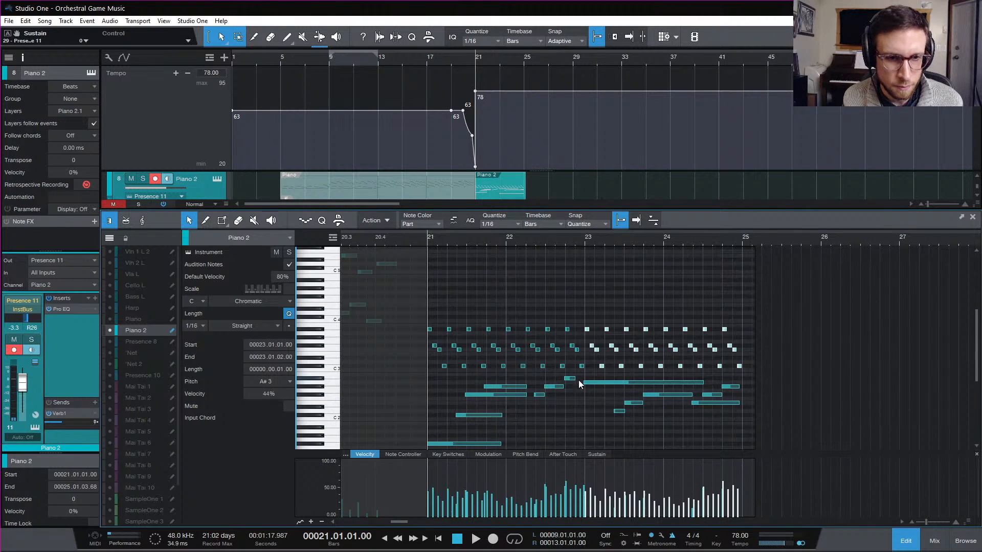
left_click(582, 402)
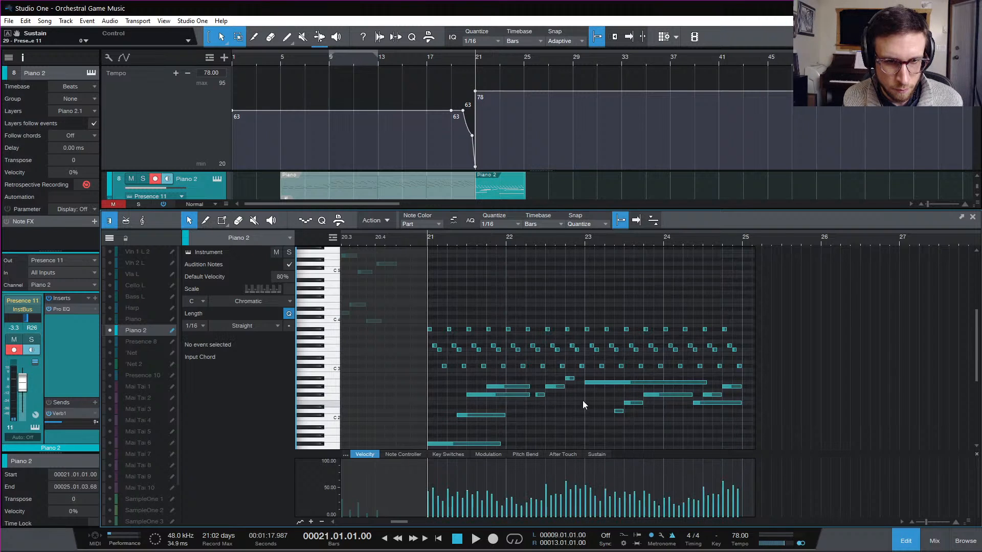
Step: Play back the Piano 2 part from bar 21 to check the duplicated figure against the lower line
key("space")
scroll(588, 360, "down", 3)
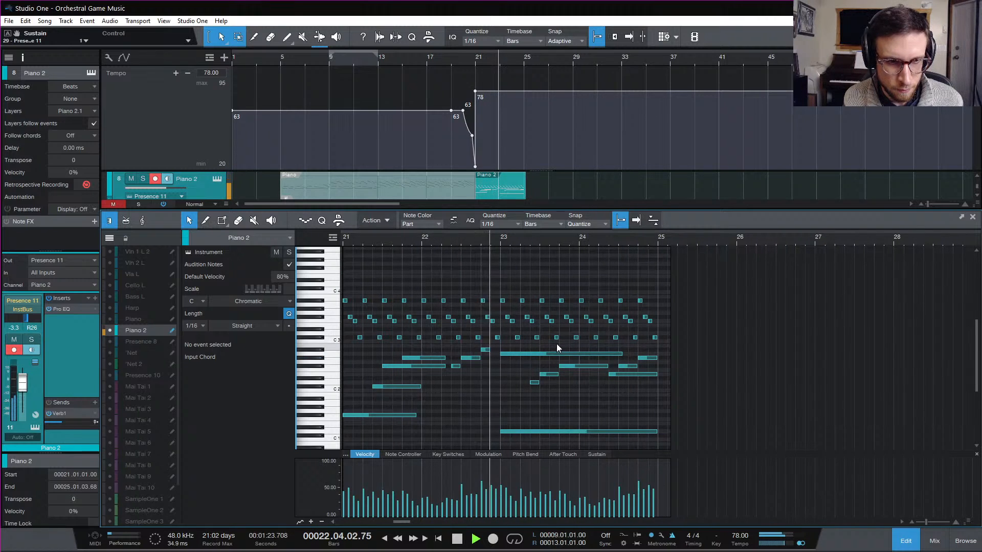
key("space")
Step: Raise the top notes of the upper figure in bars 23–24 by three semitones, with the playhead set at bar 23
left_click_drag(494, 279, 665, 344)
left_click_drag(495, 278, 658, 333)
key("e")
scroll(701, 312, "right", 1)
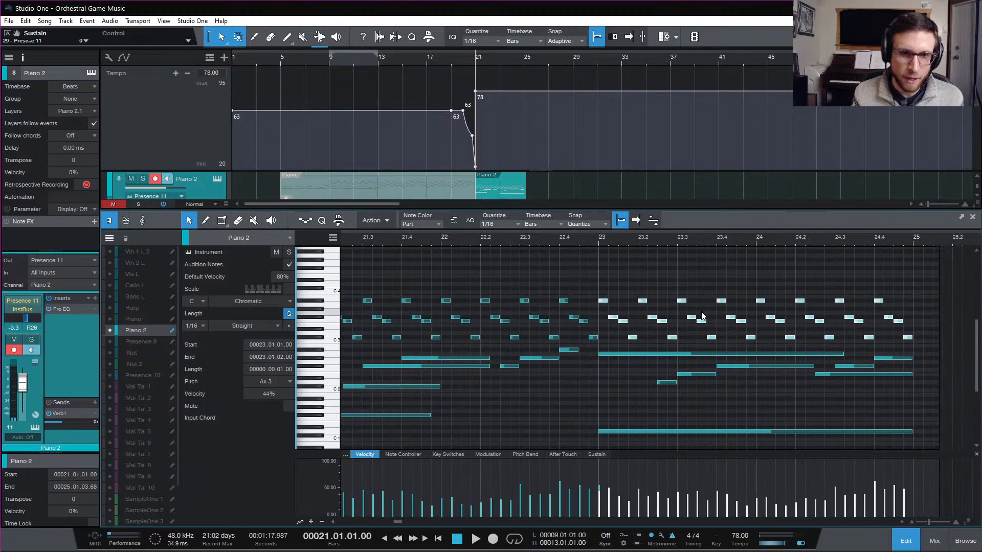
scroll(628, 323, "right", 1)
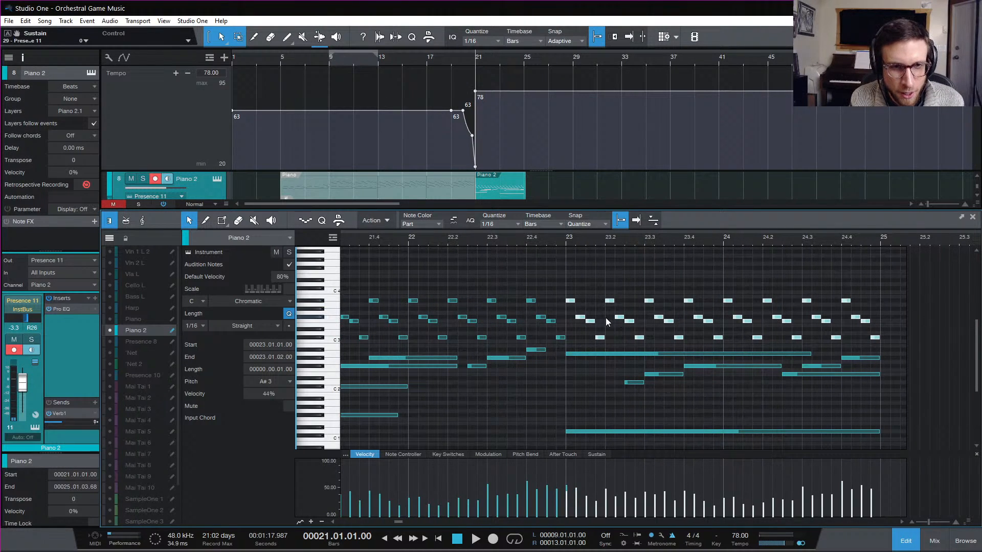
left_click(569, 239)
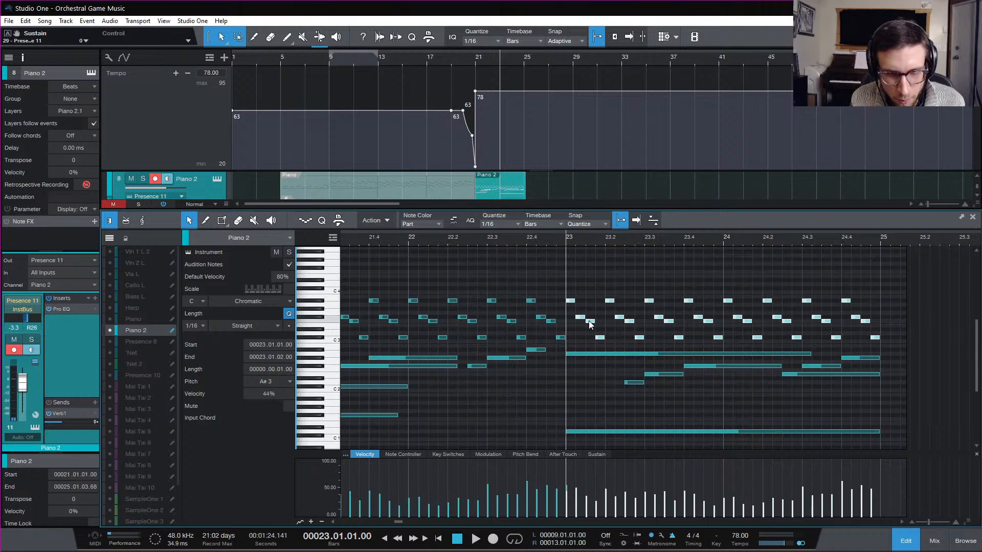
left_click_drag(559, 289, 878, 305)
key("Up")
key("Up")
key("Up")
Step: Raise the figure's second notes in bars 23–24 by three semitones and its third and fourth notes by one semitone
left_click_drag(556, 307, 879, 320)
key("Up")
key("Up")
key("Up")
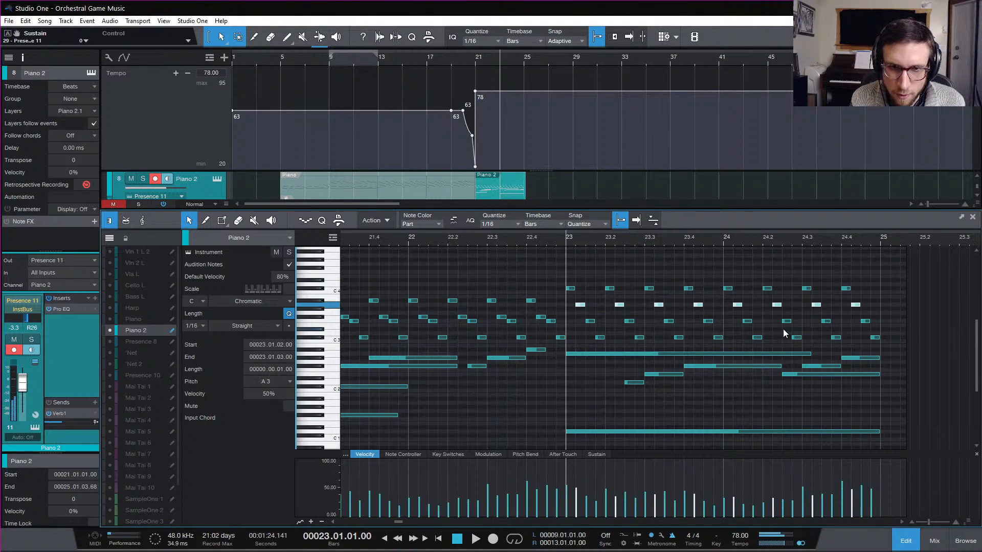
left_click_drag(573, 312, 875, 332)
key("Up")
left_click_drag(591, 329, 875, 341)
key("Up")
Step: Lower the figure's second notes in bar 24 by one semitone to G#3 and play back from bar 23
left_click_drag(731, 311, 869, 299)
key("Down")
key("space")
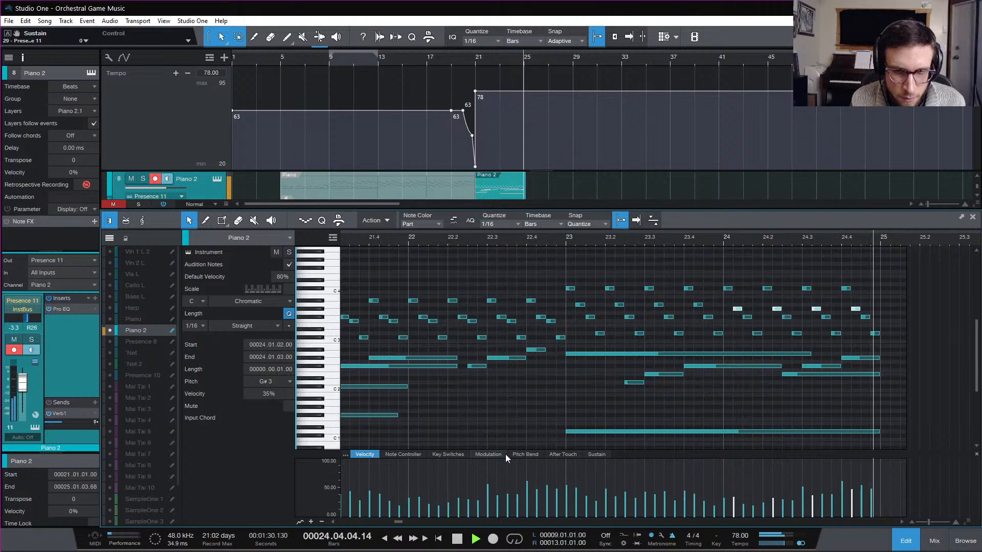
key("space")
Step: Edit the Sustain data to release the pedal at bar 23, re-engage it just after, and release it at bar 25
left_click(484, 455)
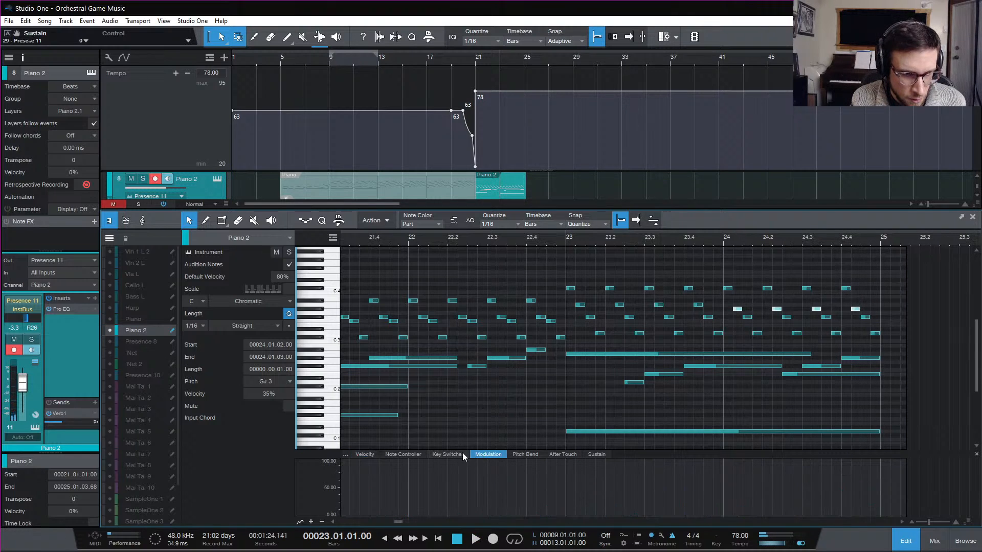
left_click(596, 454)
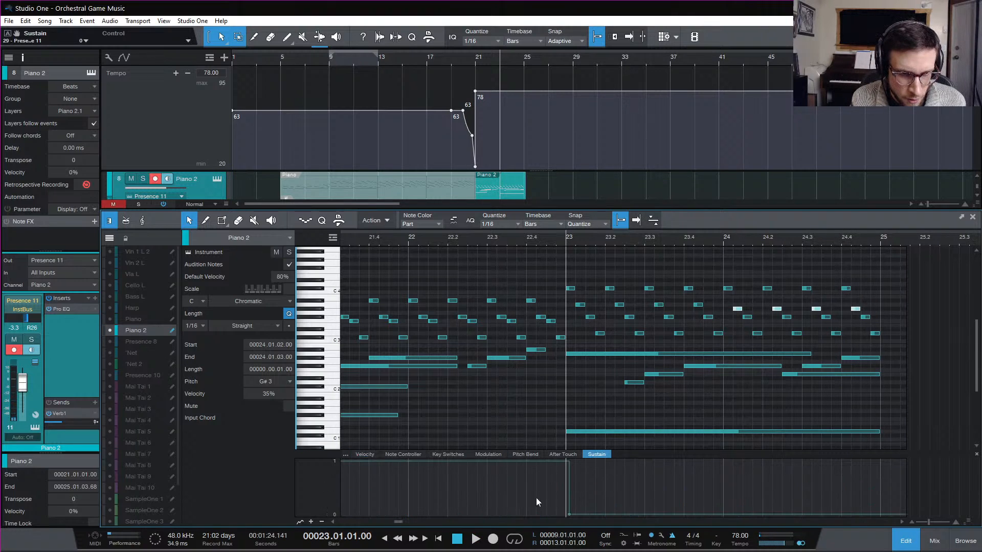
left_click(567, 517)
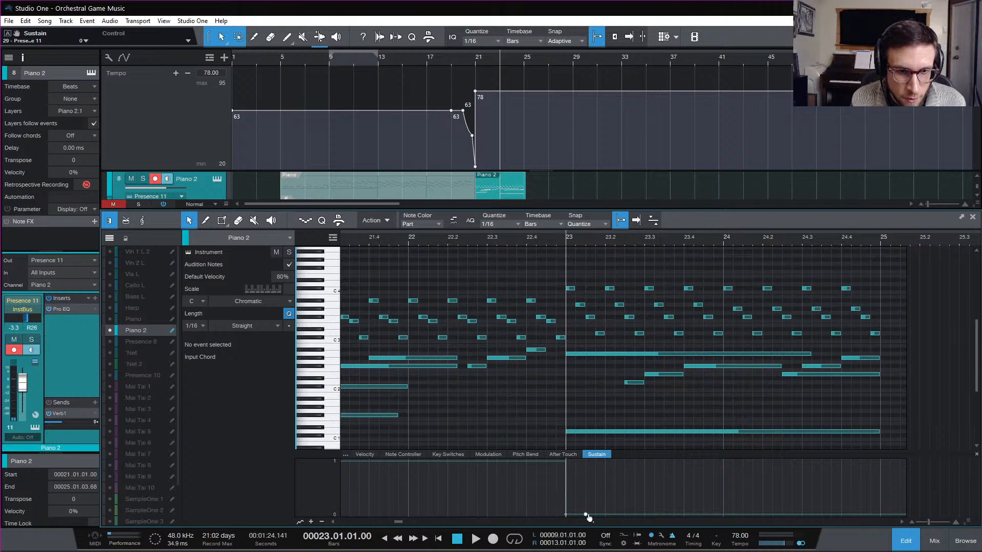
left_click_drag(576, 513, 575, 465)
key("space")
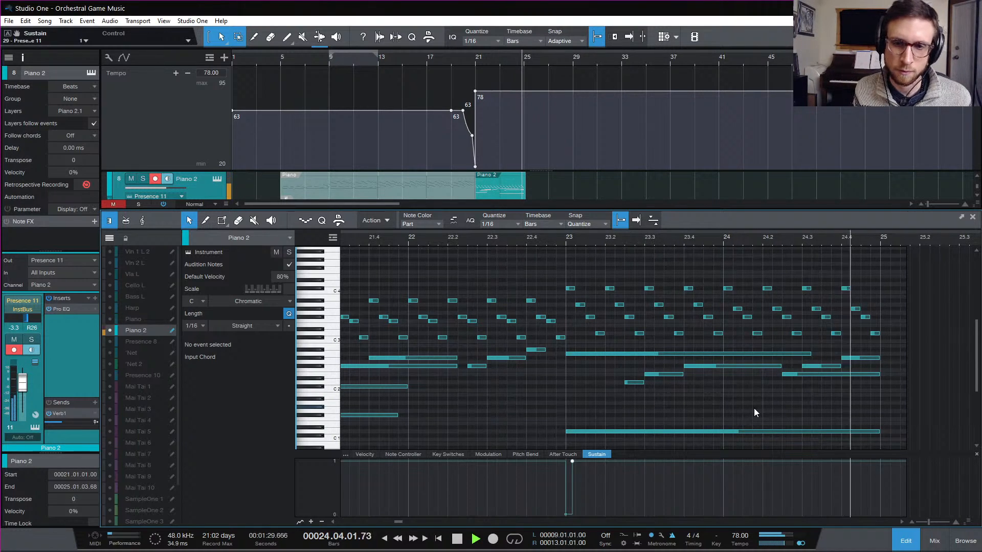
key("space")
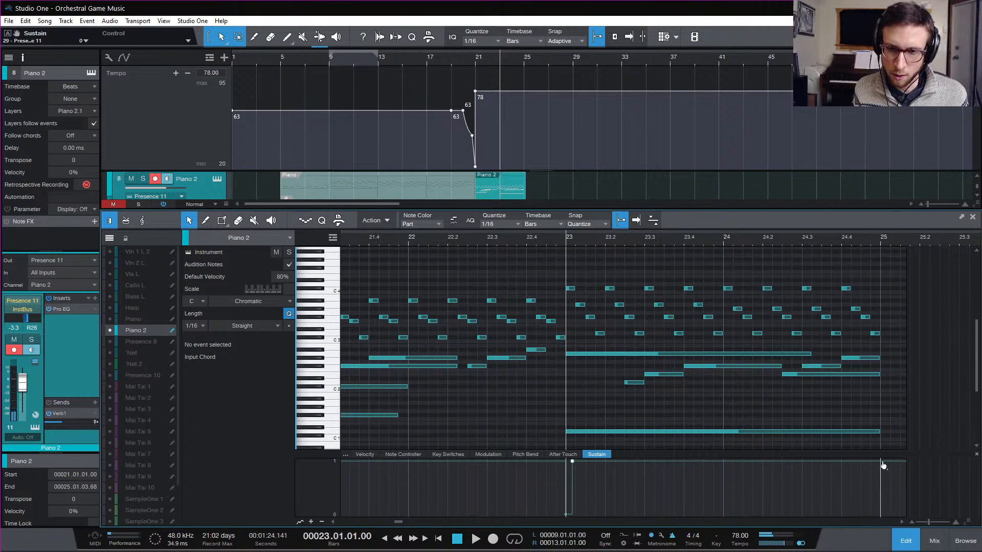
left_click_drag(881, 461, 884, 533)
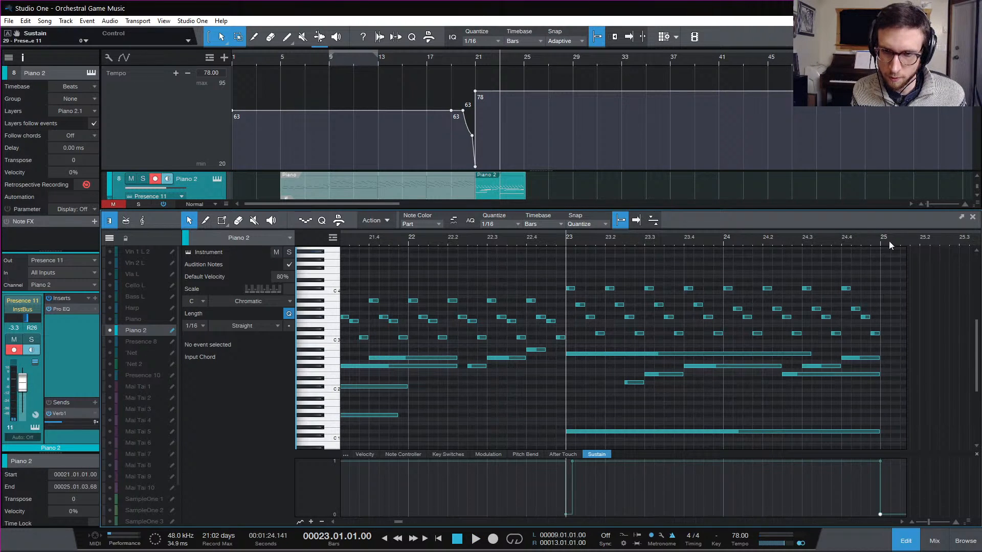
key("w")
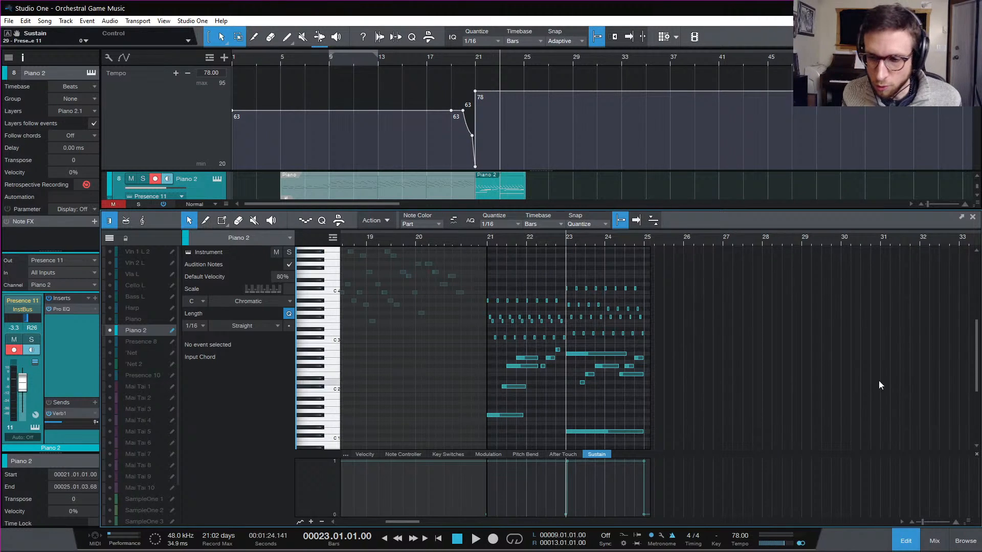
left_click(906, 541)
left_click(927, 547)
left_click(930, 547)
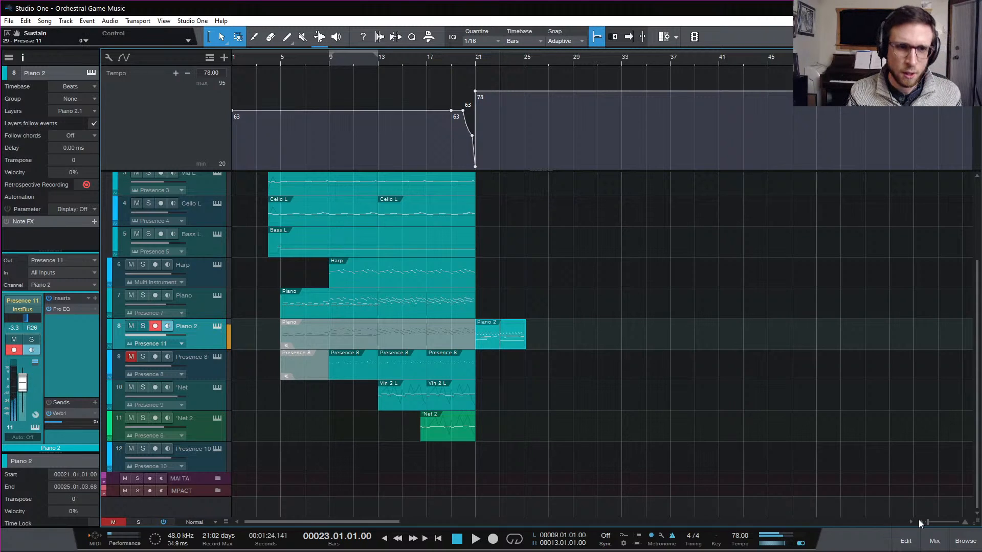
double_click(516, 345)
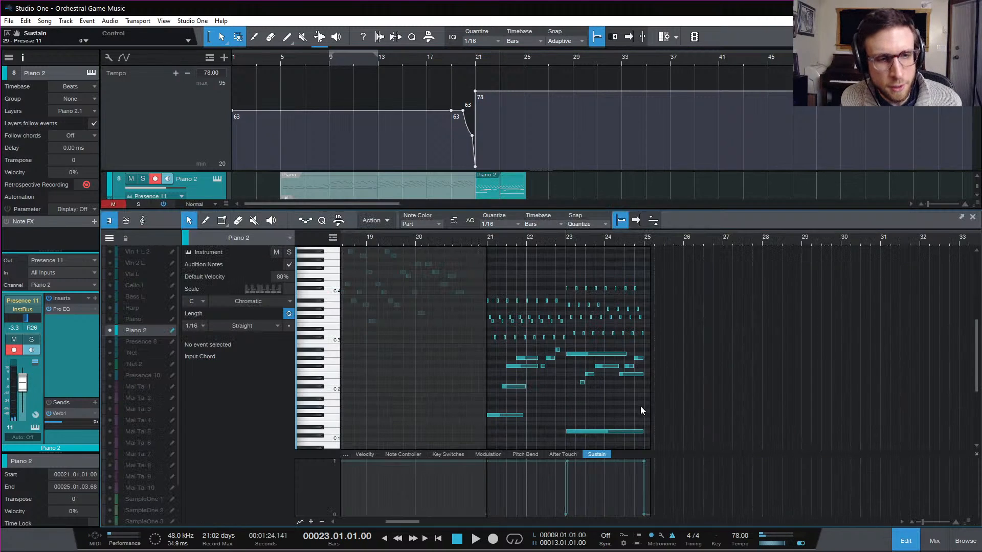
Step: Move the long bass note starting at bar 23 up to A1
scroll(614, 399, "up", 4)
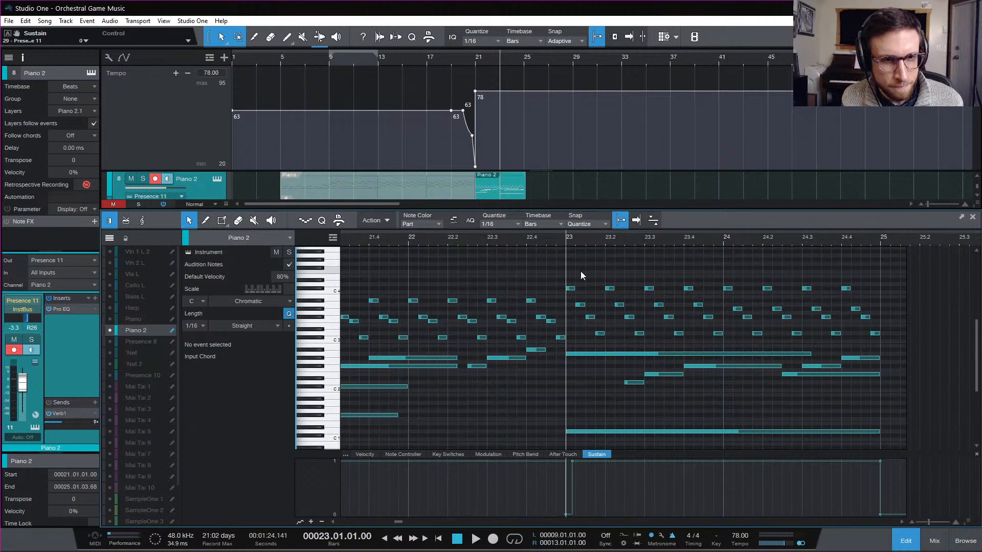
left_click_drag(585, 432, 583, 404)
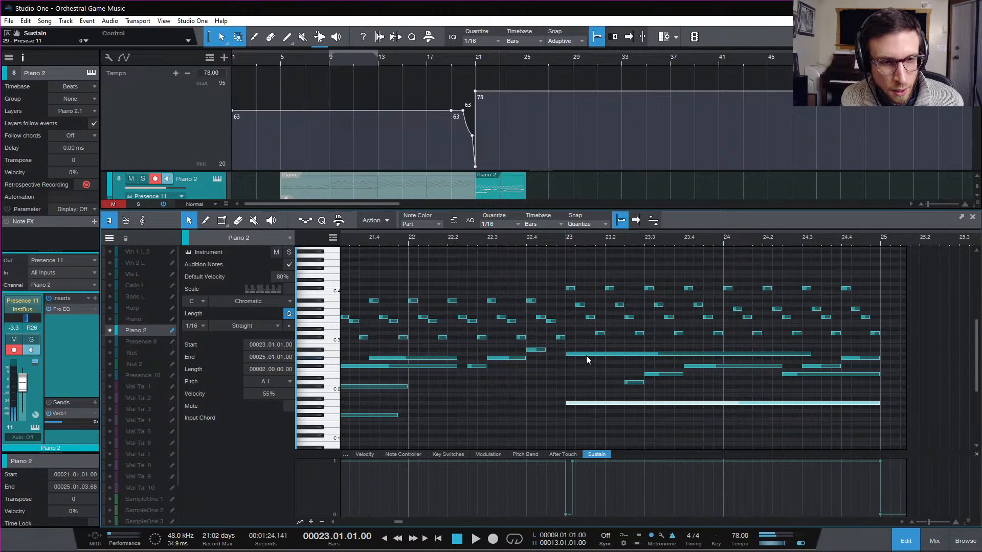
left_click(583, 333)
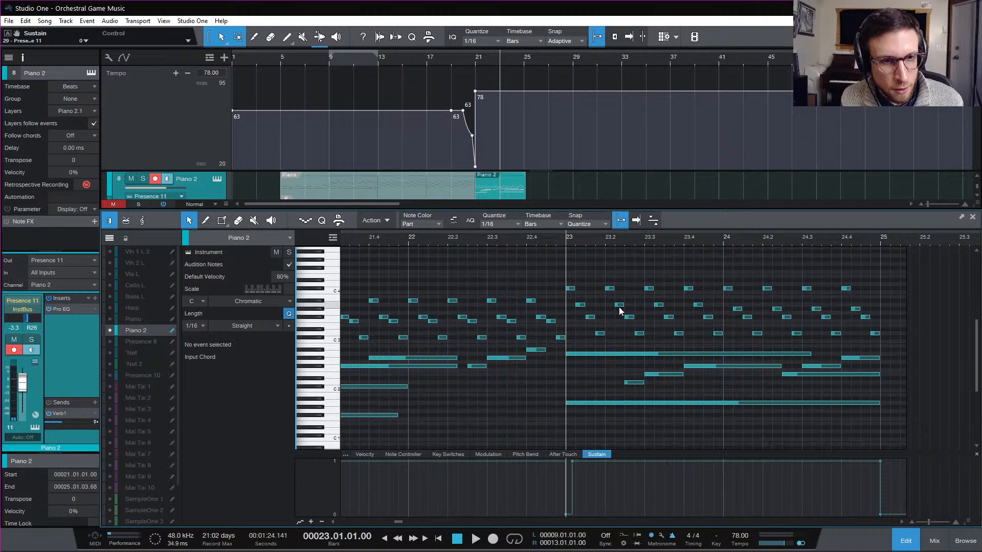
Step: Repitch the first four notes of the upper figure in bar 23 to B3, F#3, E3 and C#3, and audition them
left_click_drag(569, 289, 575, 305)
left_click(579, 305)
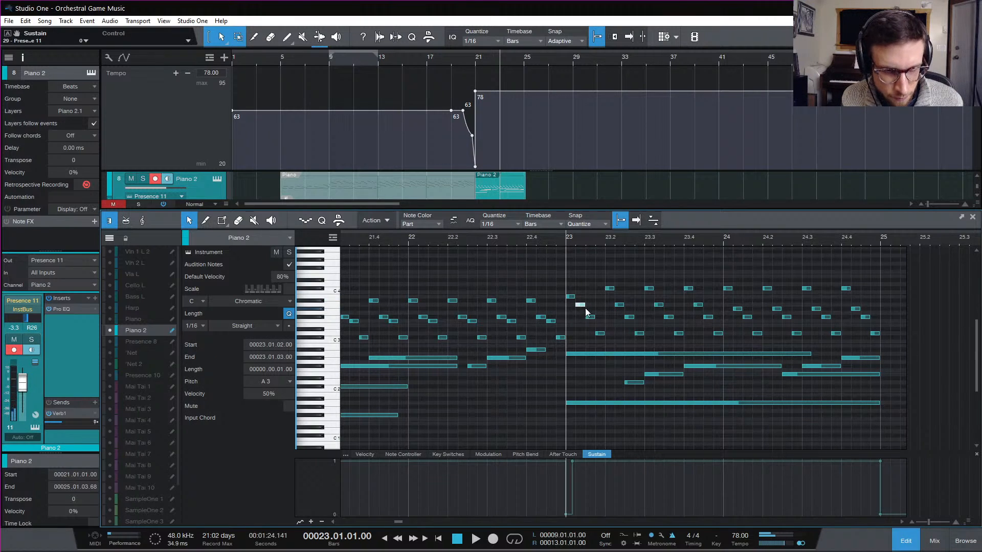
left_click_drag(581, 308, 601, 338)
key("space")
key("space")
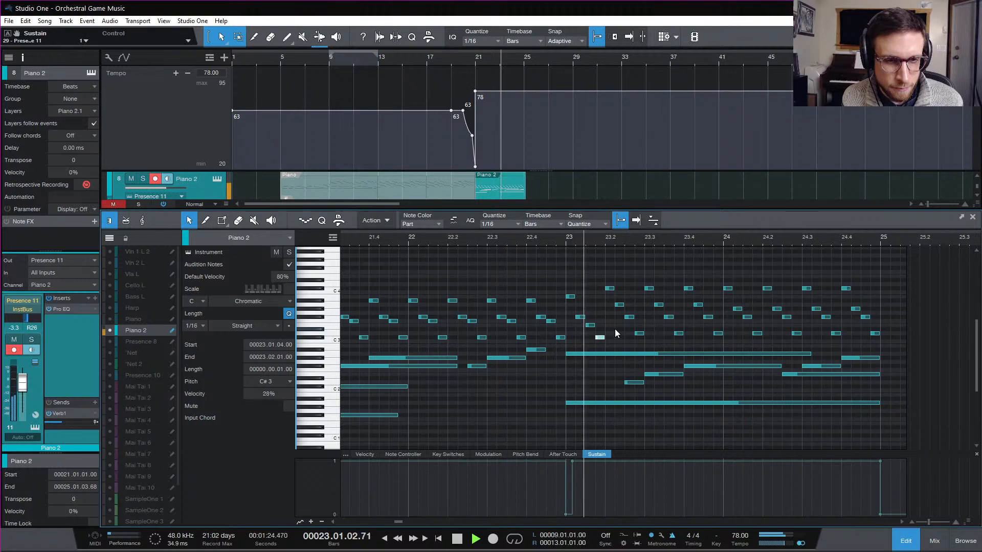
Step: Lower the remaining upper-figure notes in bar 23 to the same repeating B3, F#3, E3, C#3 pattern
left_click_drag(609, 288, 724, 339)
key("Down")
left_click_drag(648, 315, 712, 320)
key("Down")
key("Down")
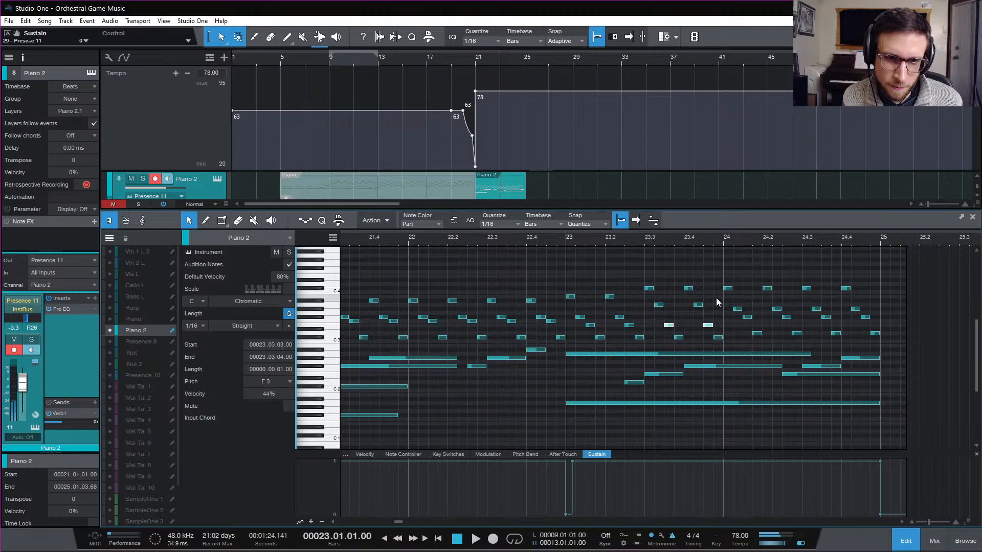
left_click_drag(634, 275, 689, 296)
key("Down")
left_click(724, 283)
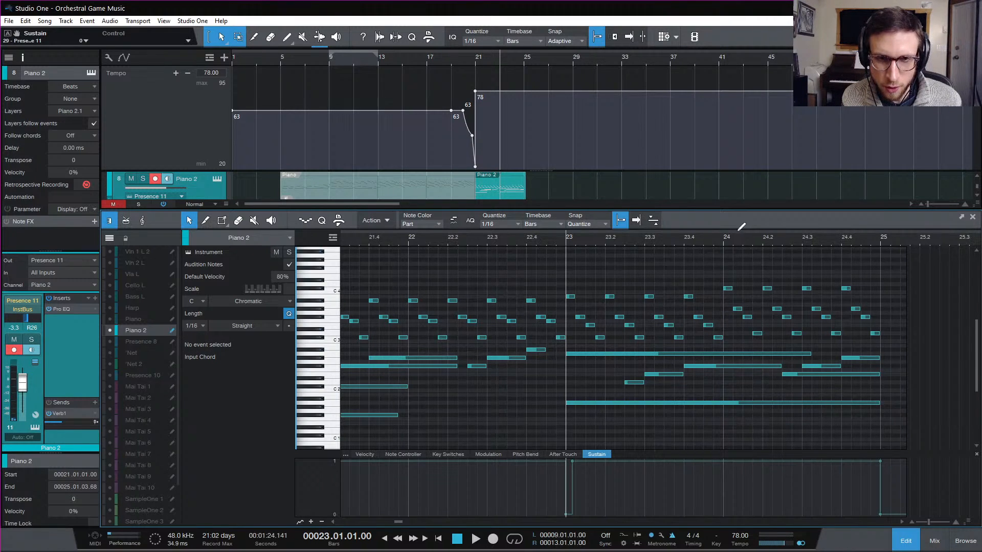
Step: Release the sustain pedal at bar 24 and shorten bar 23's held notes to end there
left_click_drag(723, 461, 723, 514)
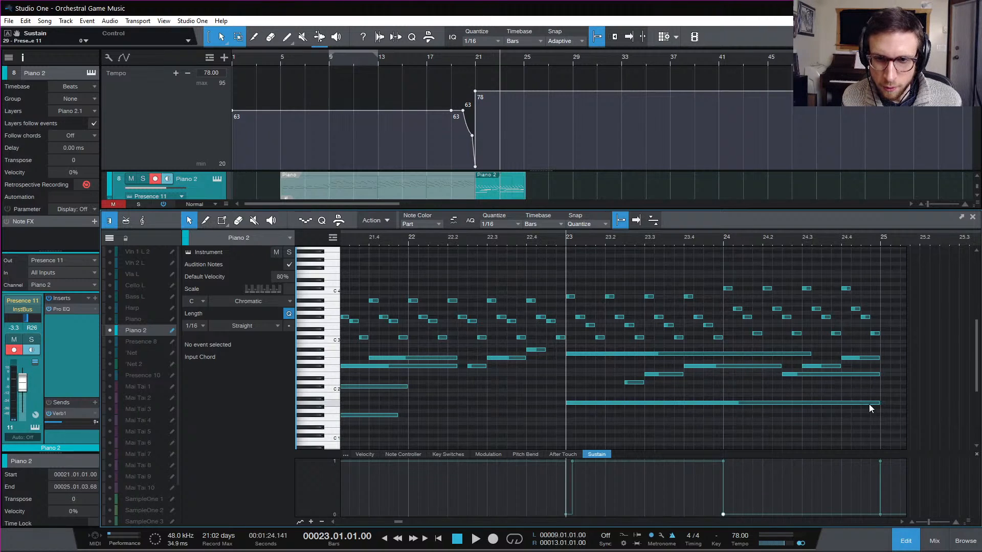
left_click_drag(880, 404, 723, 404)
left_click_drag(811, 353, 723, 367)
Step: Add a one-bar D1 bass note in bar 24 and rework the inner line to E2, F#2, E2, then a one-beat F#2 on bar 24
left_click_drag(676, 402, 830, 432)
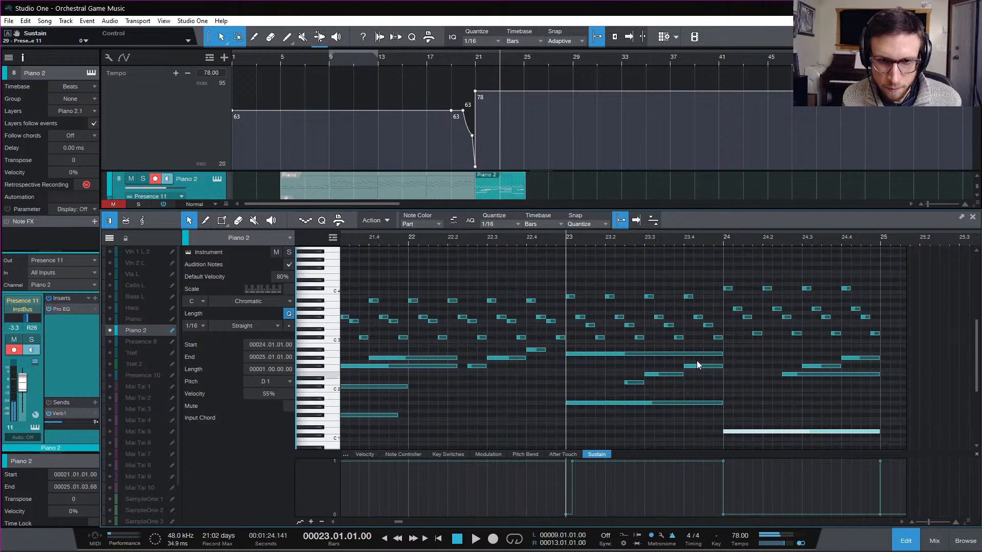
left_click(724, 376)
left_click(655, 374)
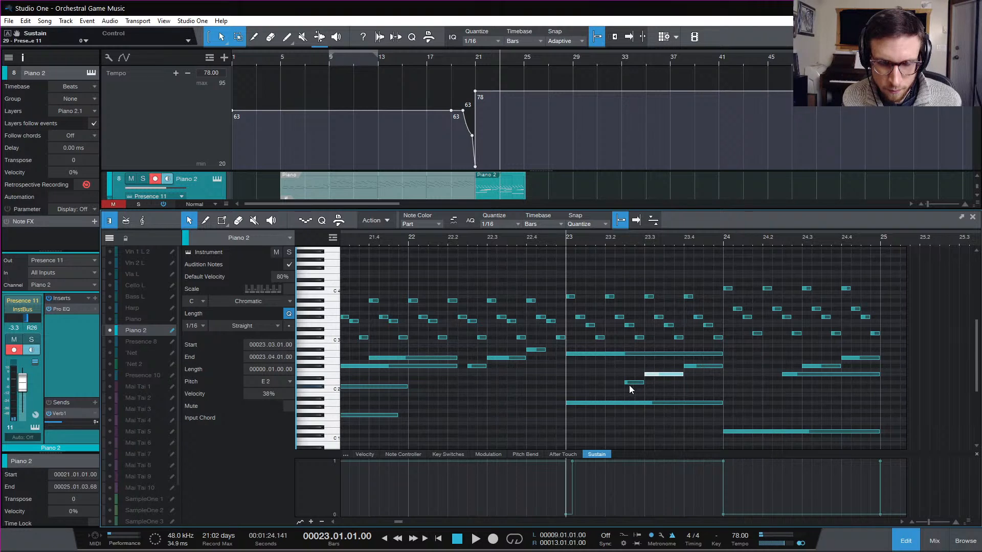
left_click(616, 354)
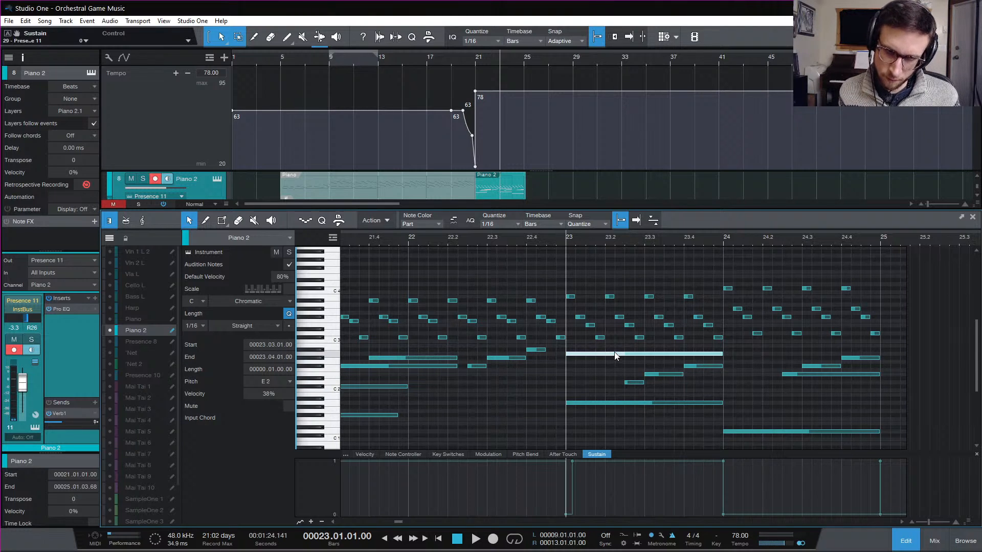
left_click(612, 404)
left_click_drag(634, 382, 750, 367)
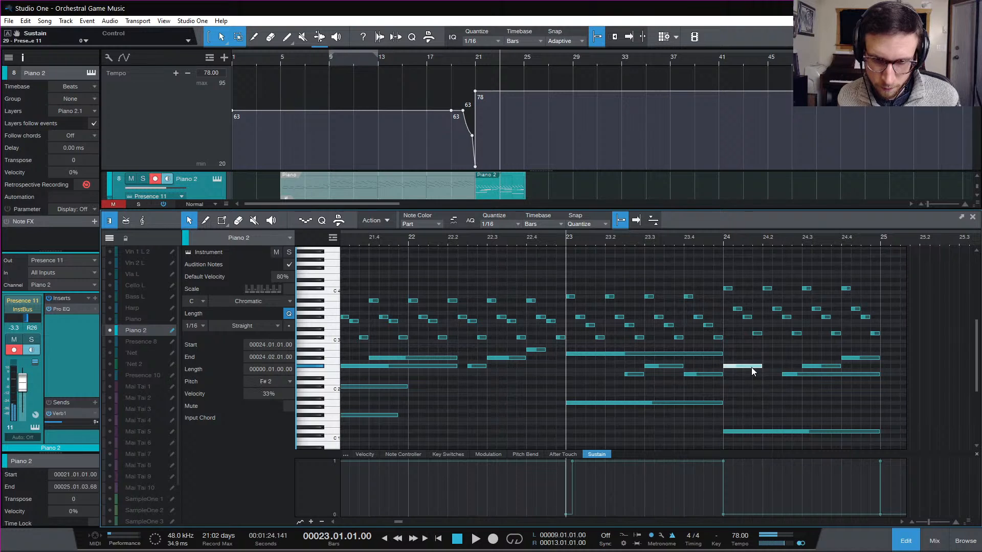
Step: Re-engage the sustain pedal at 24.1.2, just after the release at bar 24
key("space")
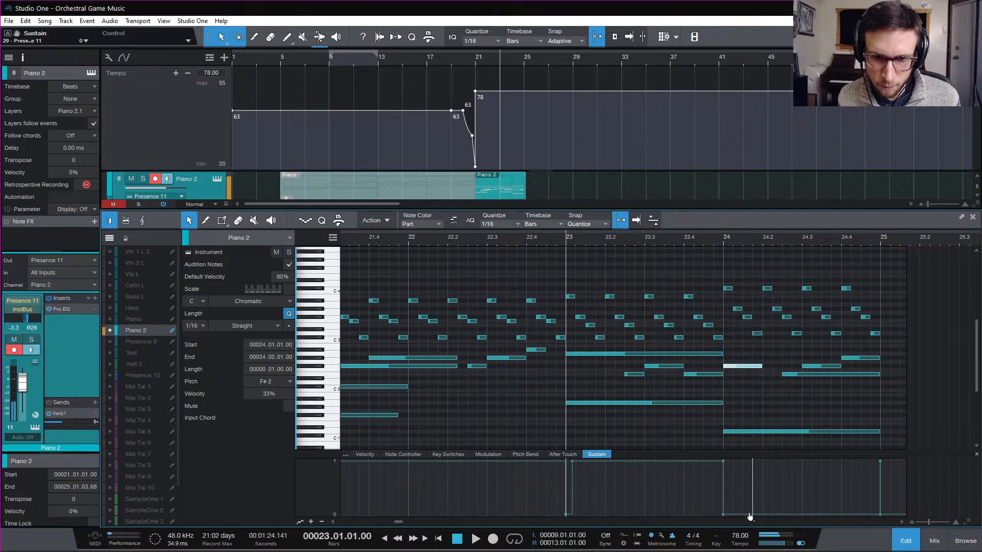
key("space")
left_click(735, 481)
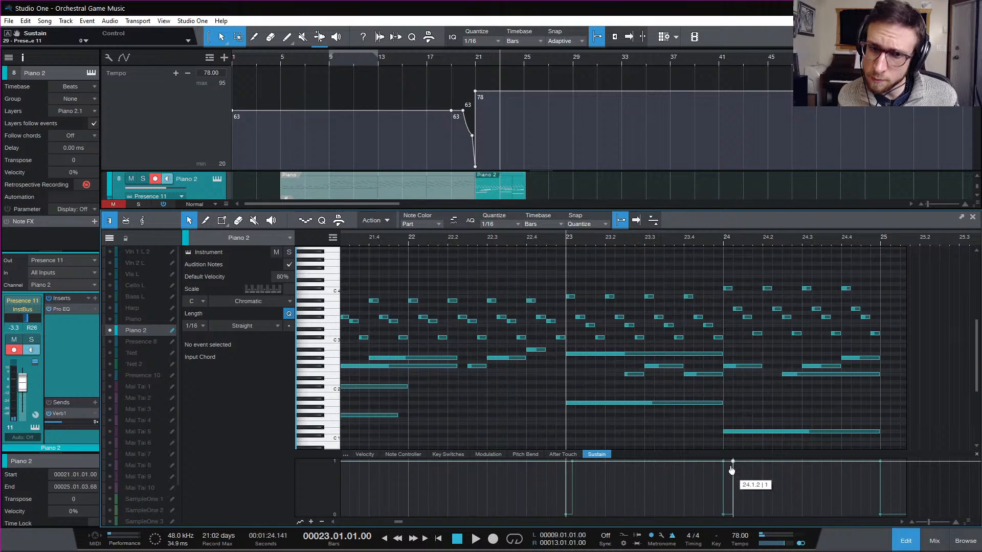
Step: Audition the individual notes of the lower line and bass across bars 23 and 24
left_click(793, 375)
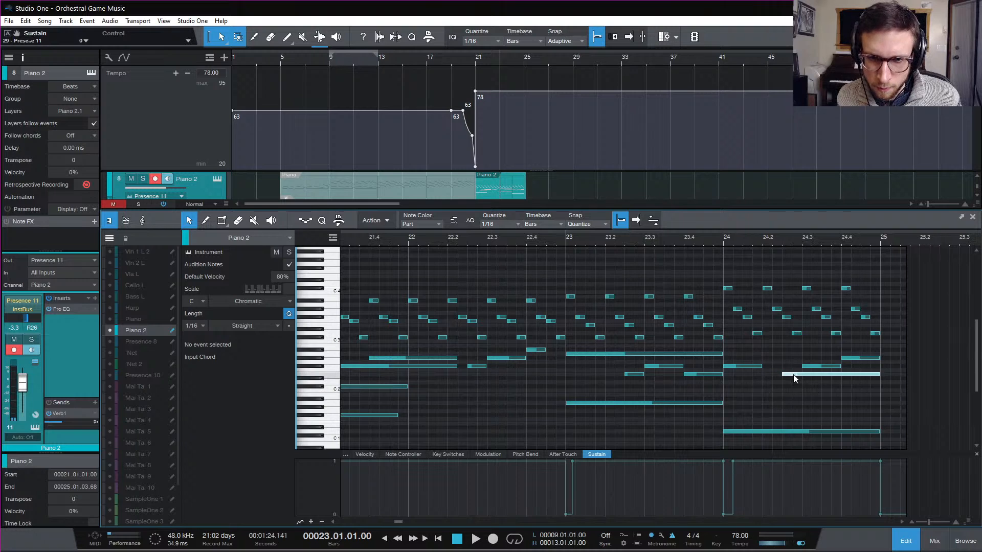
left_click(830, 366)
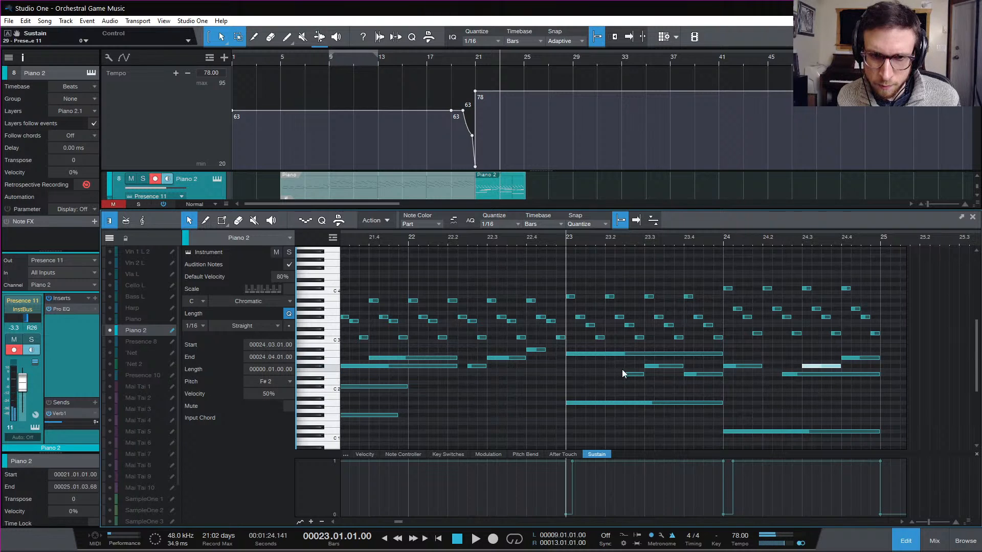
left_click(637, 375)
left_click(675, 366)
left_click(705, 374)
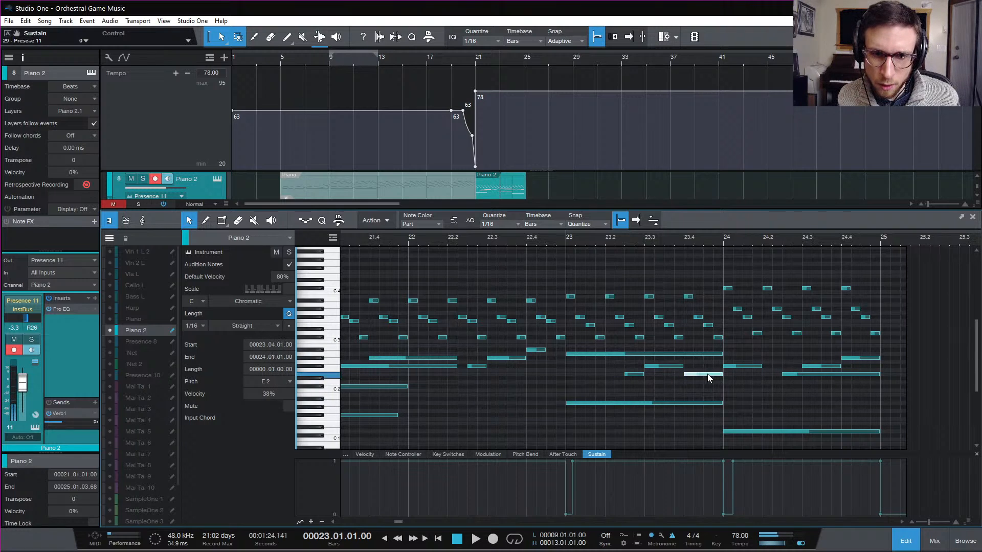
left_click(751, 432)
left_click(745, 366)
left_click(811, 366)
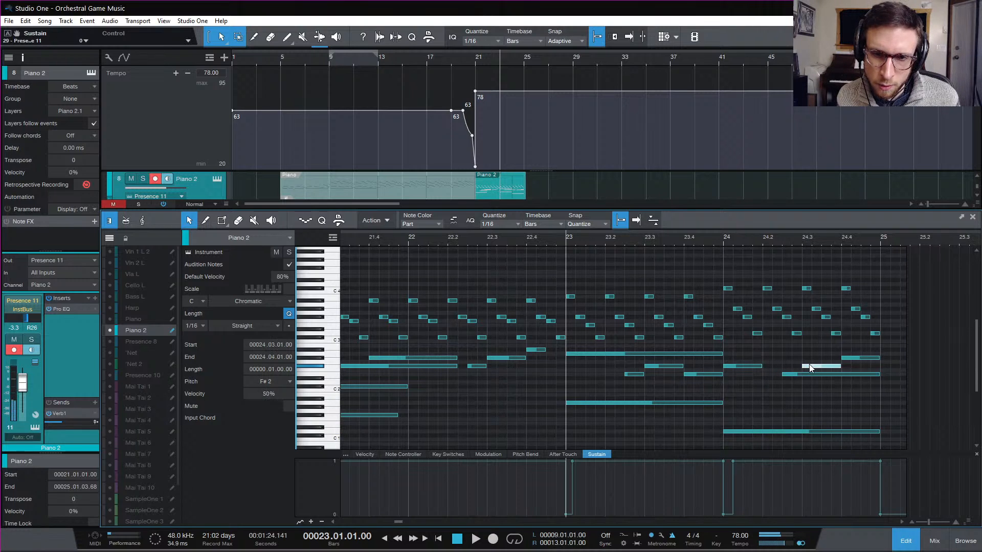
left_click(847, 359)
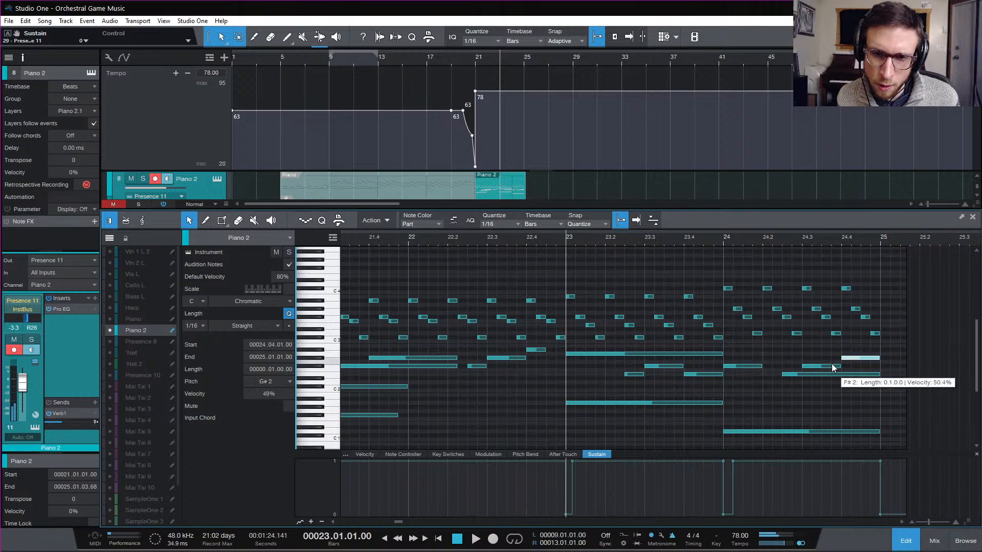
left_click(859, 374)
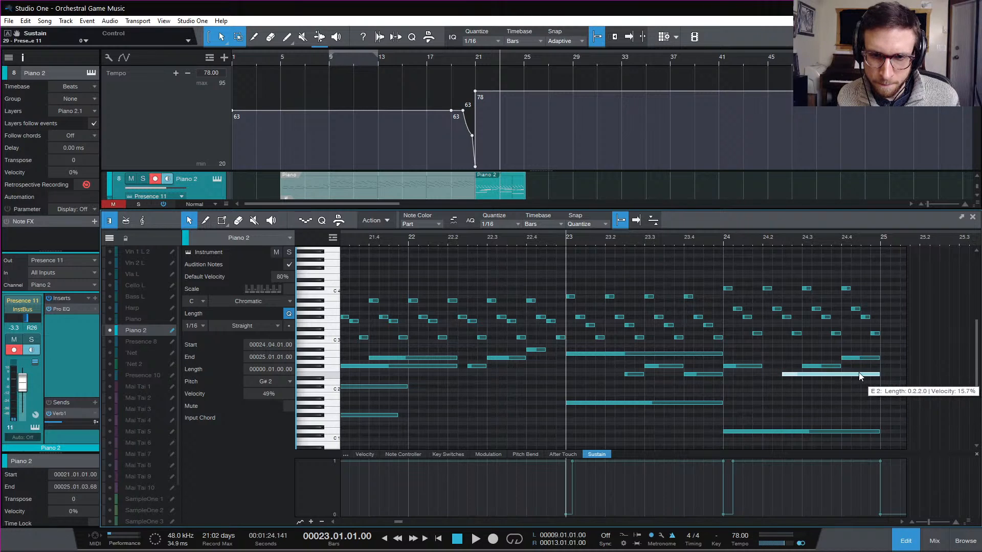
Step: Rework bar 24's inner line into a shortened F#2 before beat three, G#2 on beat three and F#2 on beat four
left_click_drag(821, 367, 822, 359)
left_click_drag(819, 375, 805, 374)
left_click_drag(870, 359, 868, 367)
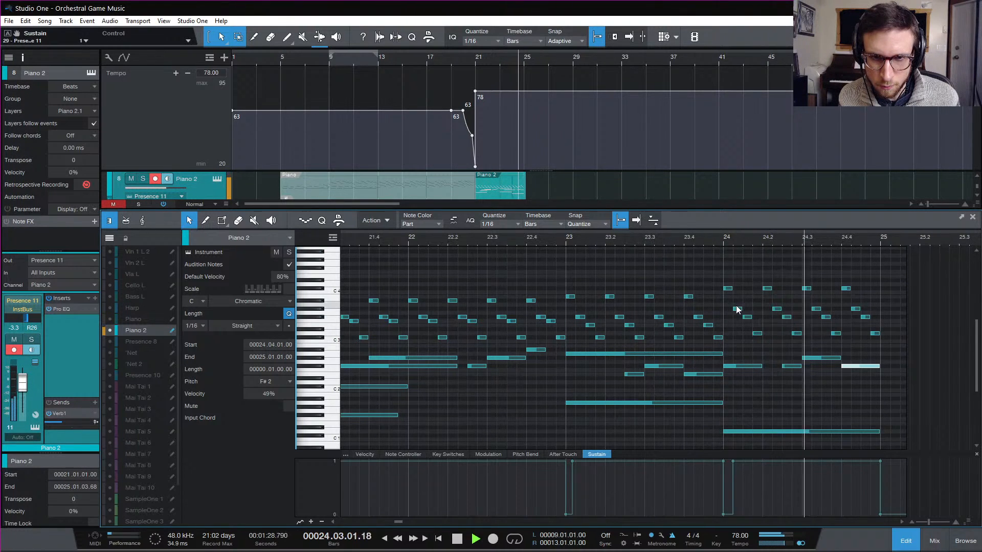
key("space")
Step: Raise the two upper notes at 24.1.2 and 24.2.2 to A3 and play the passage back
left_click_drag(732, 303, 783, 315)
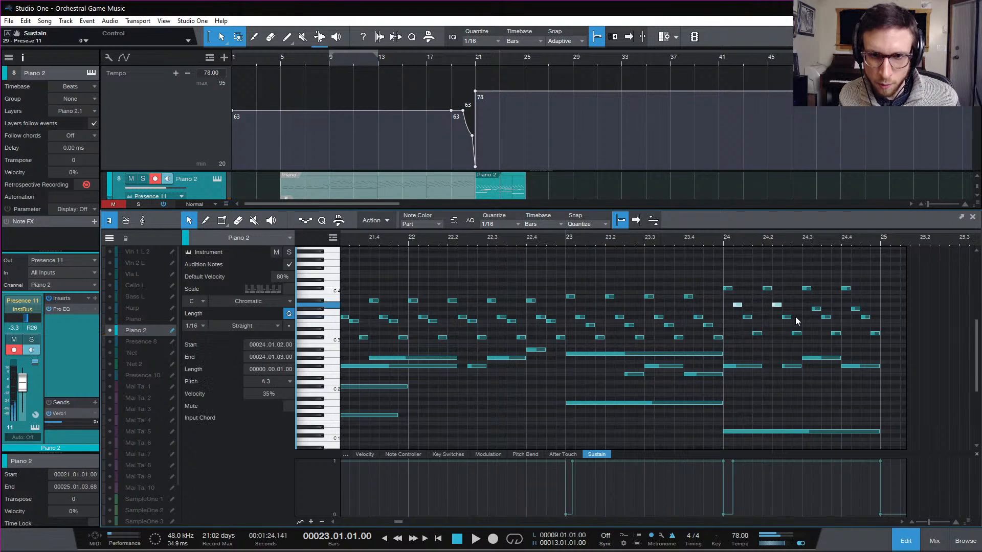
left_click(727, 238)
key("space")
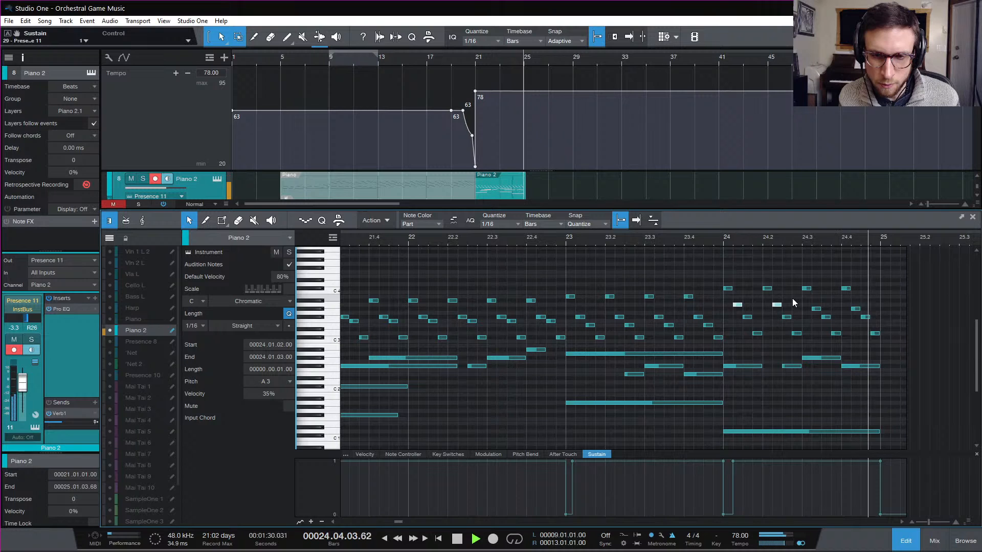
key("space")
Step: Lower the inner line's last note on beat four of bar 24 to E2 and play from bar 24
mouse_move(852, 366)
left_mouse_down()
mouse_move(830, 358)
mouse_move(864, 375)
left_mouse_up()
key("space")
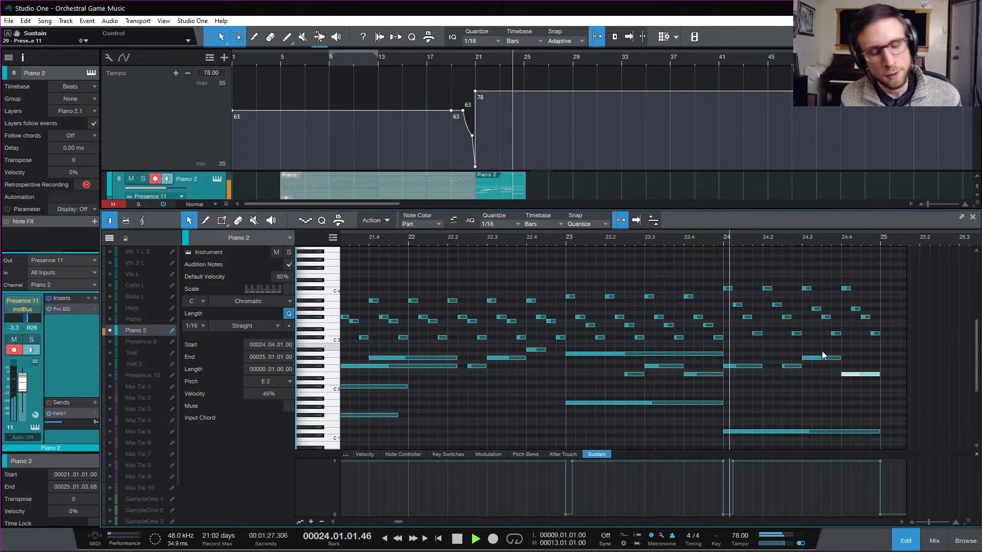
left_click(827, 382)
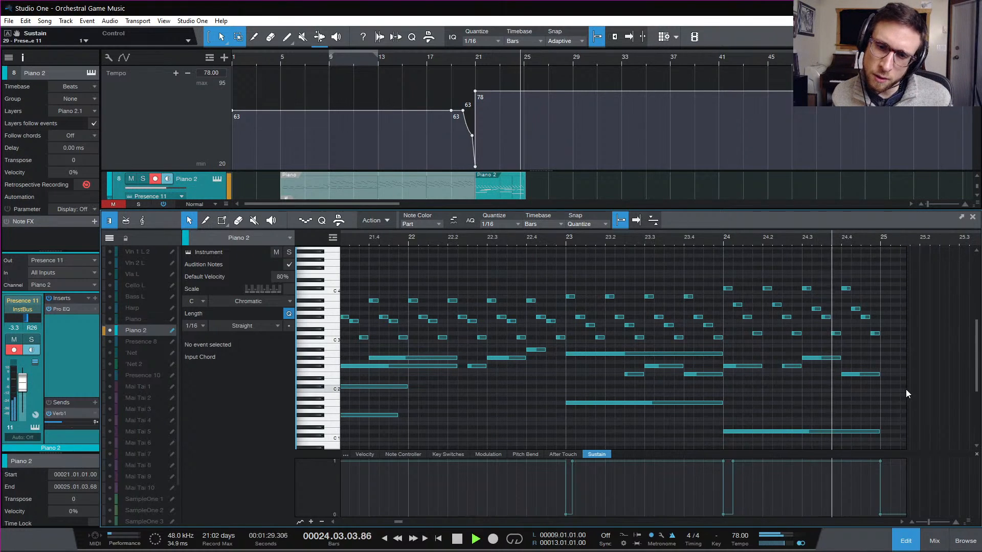
key("space")
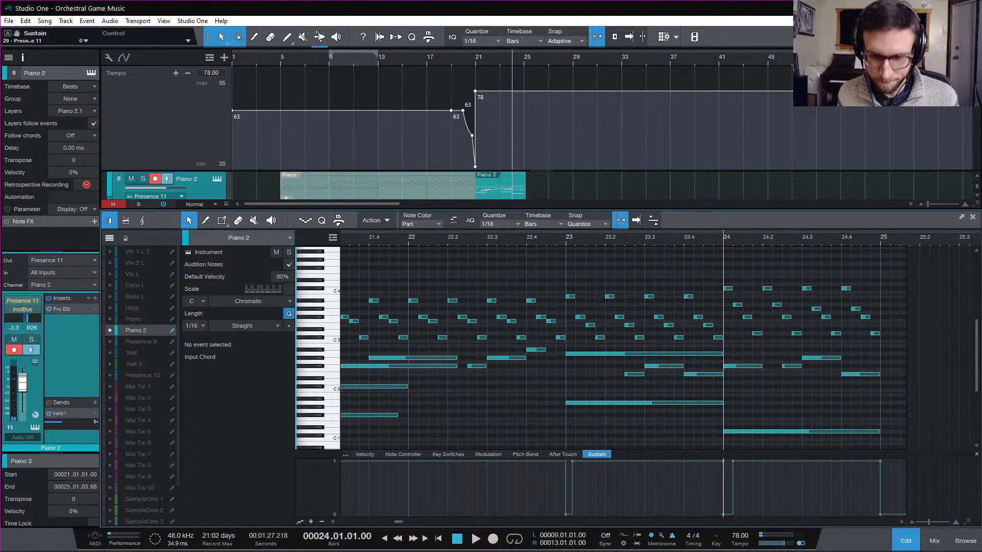
Step: Set the loop range to the Piano 2 part from bar 21, enable looping and listen to the section
left_click(912, 545)
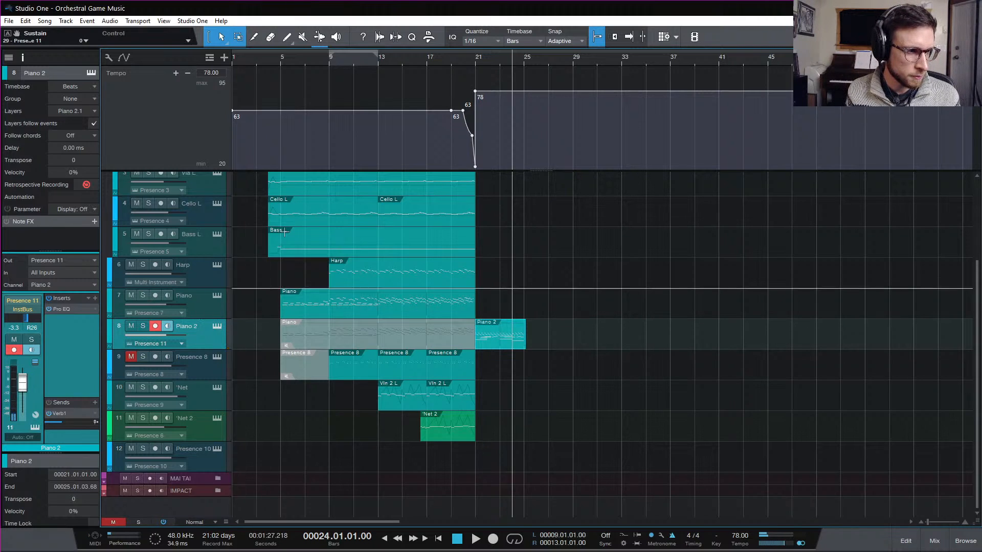
left_click(477, 57)
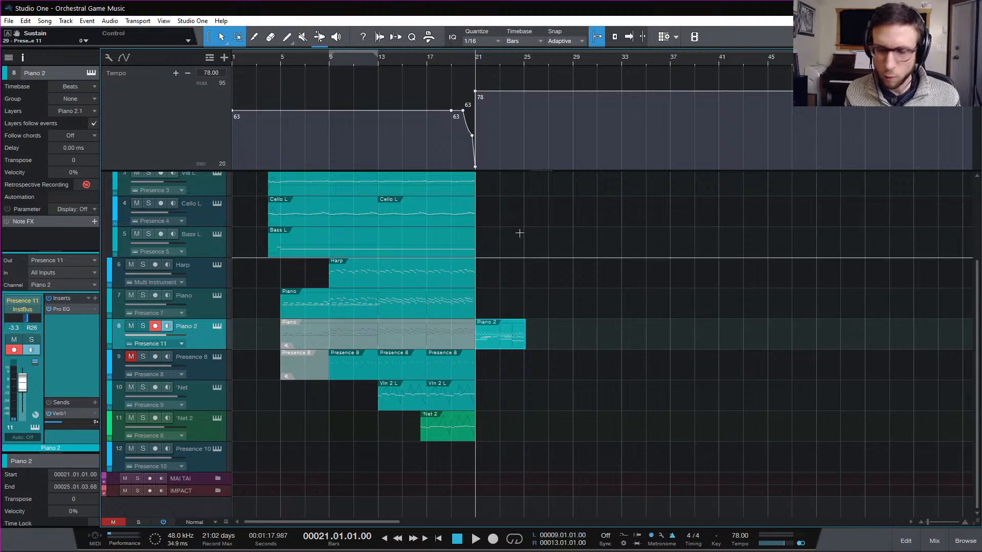
key("p")
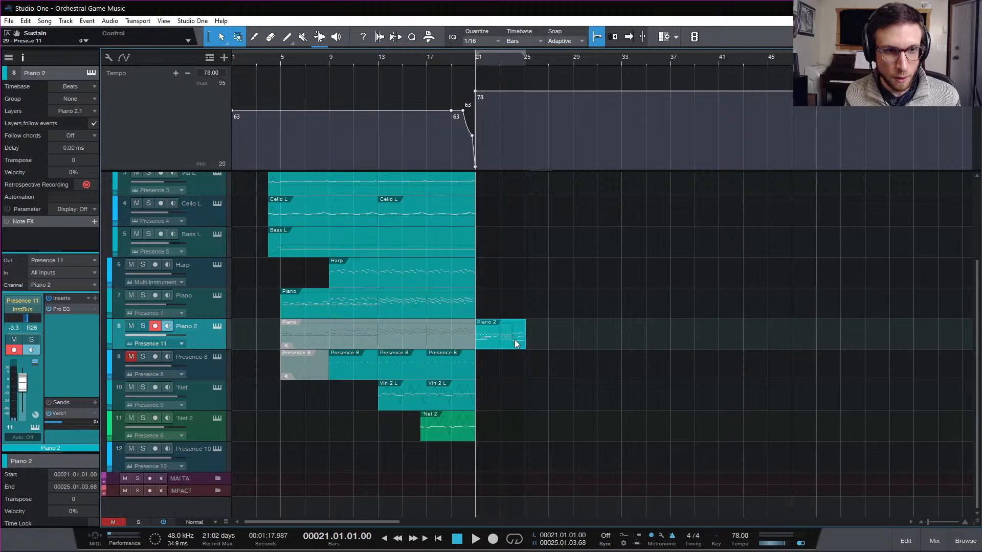
key("slash")
key("space")
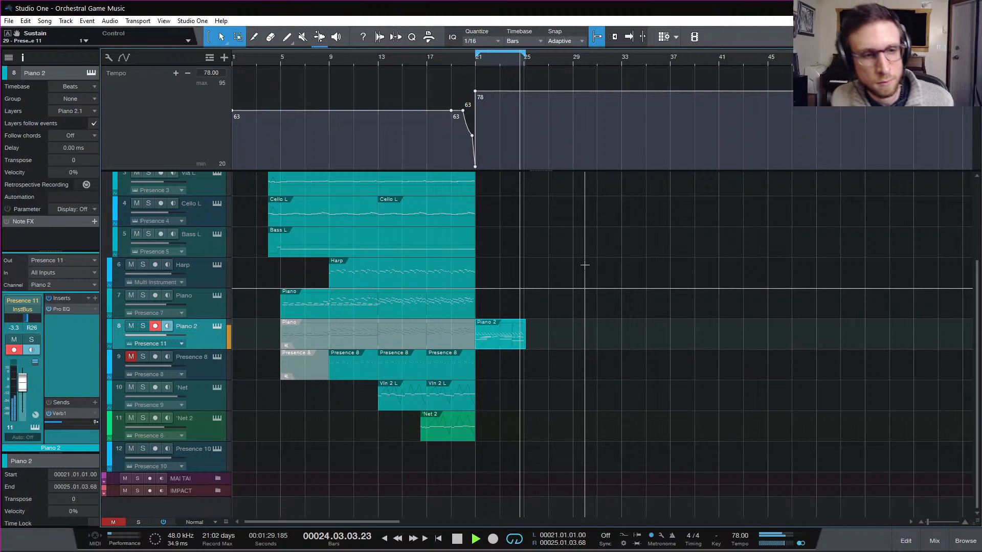
key("space")
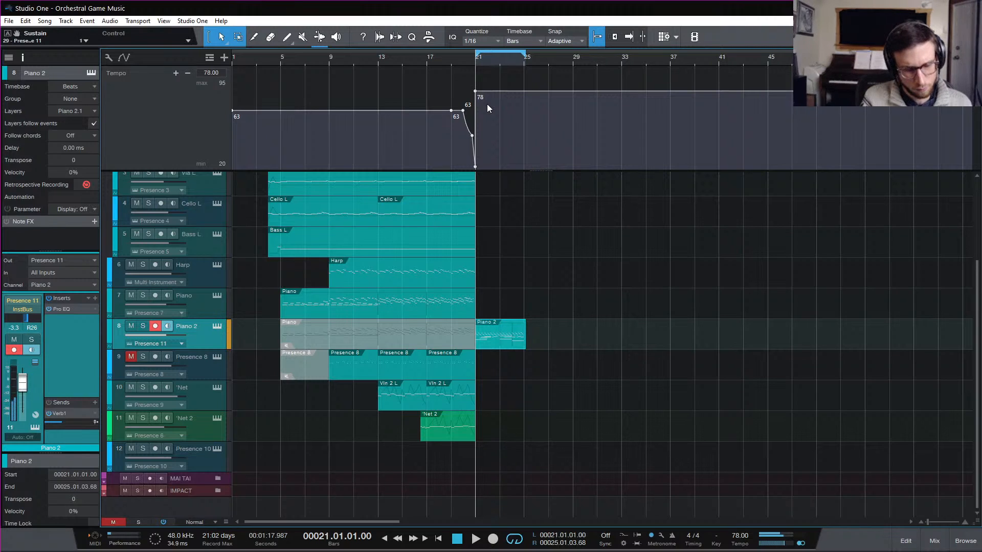
key("space")
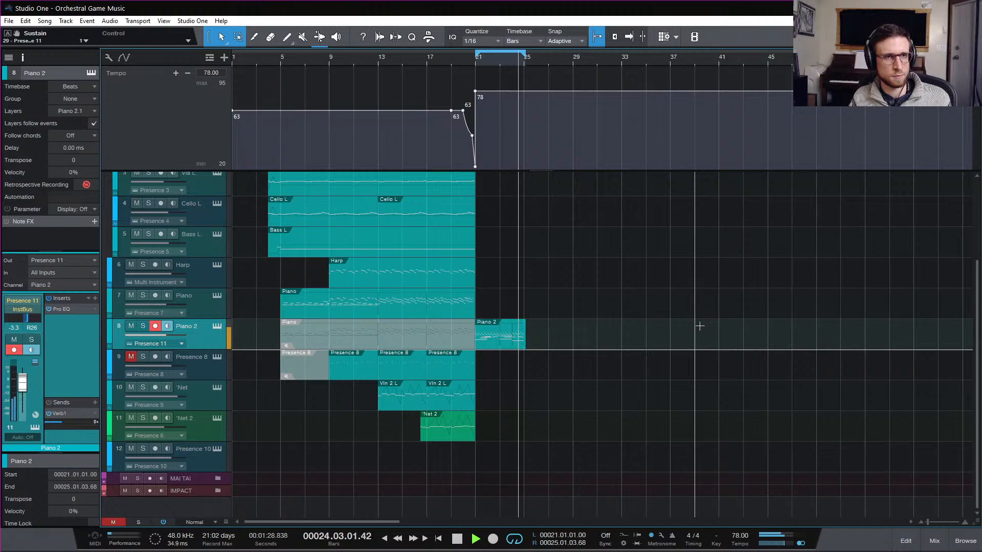
key("space")
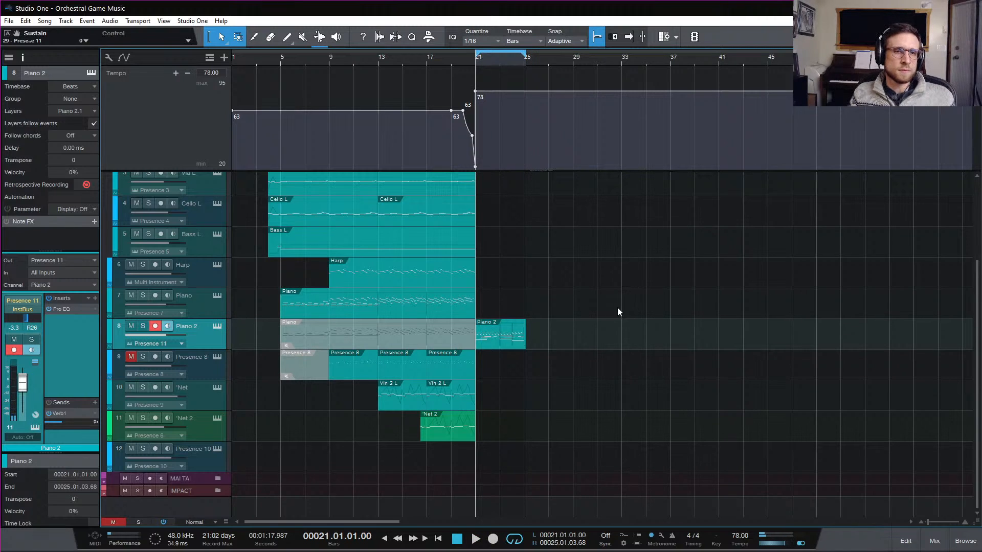
Step: Inspect the Piano 2 track's Presence instrument settings and close them again
scroll(584, 340, "up", 1)
scroll(584, 337, "down", 1)
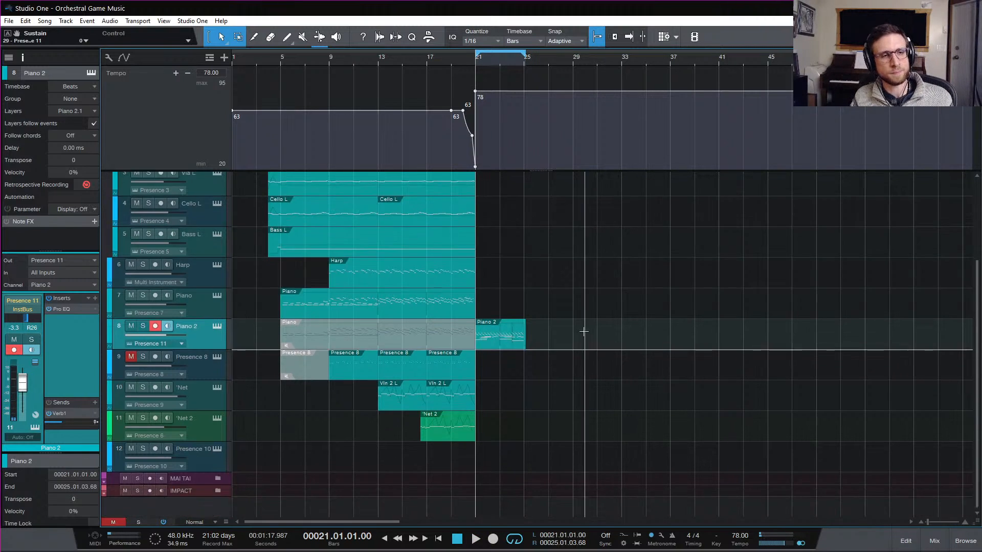
scroll(536, 338, "up", 2)
scroll(536, 338, "down", 2)
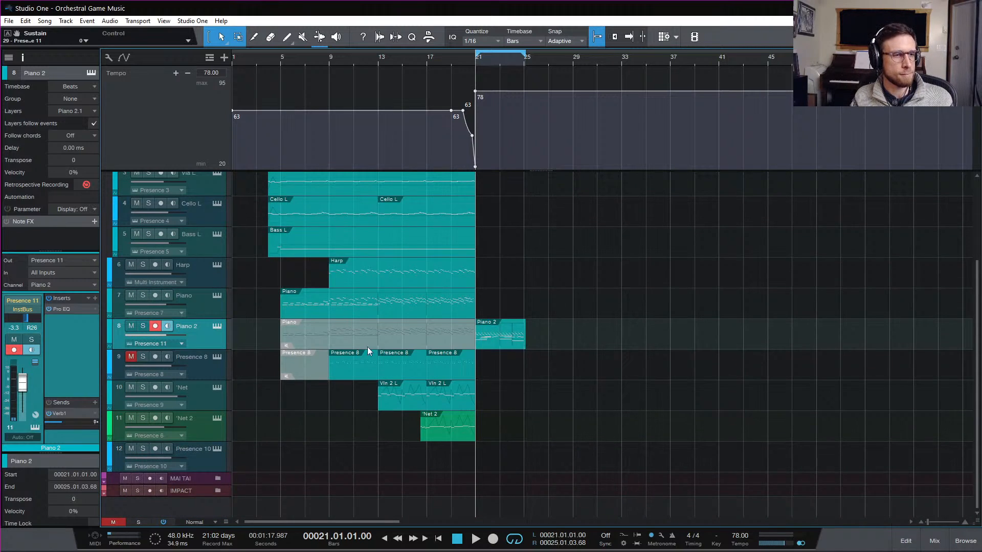
left_click(217, 326)
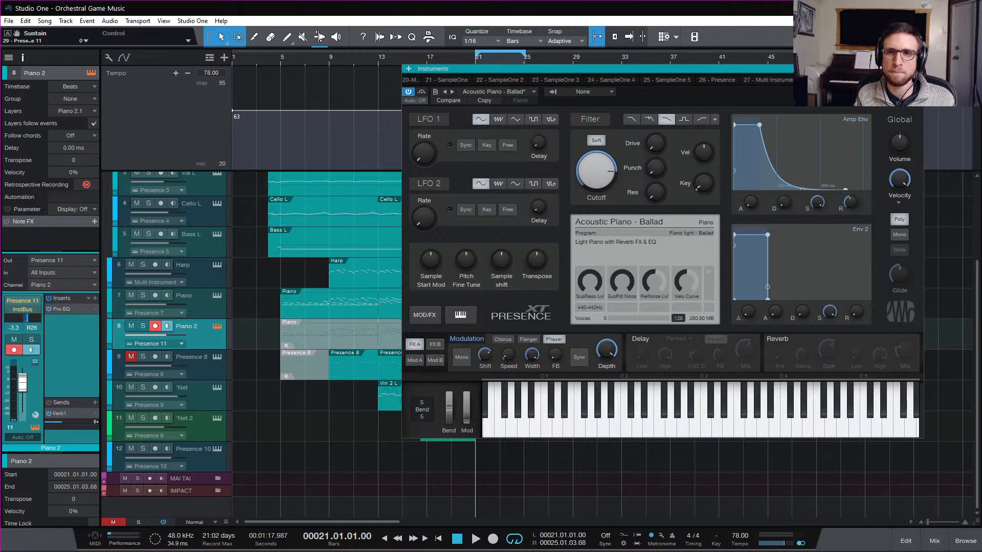
left_click(918, 69)
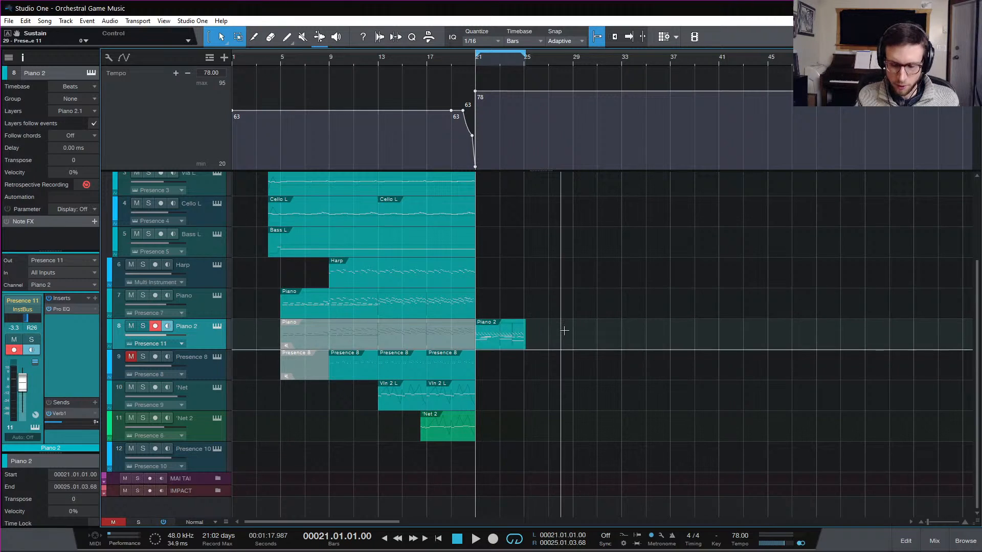
Step: Create an empty Bass L part across the loop range starting at bar 21 and check it in the note editor
key("e")
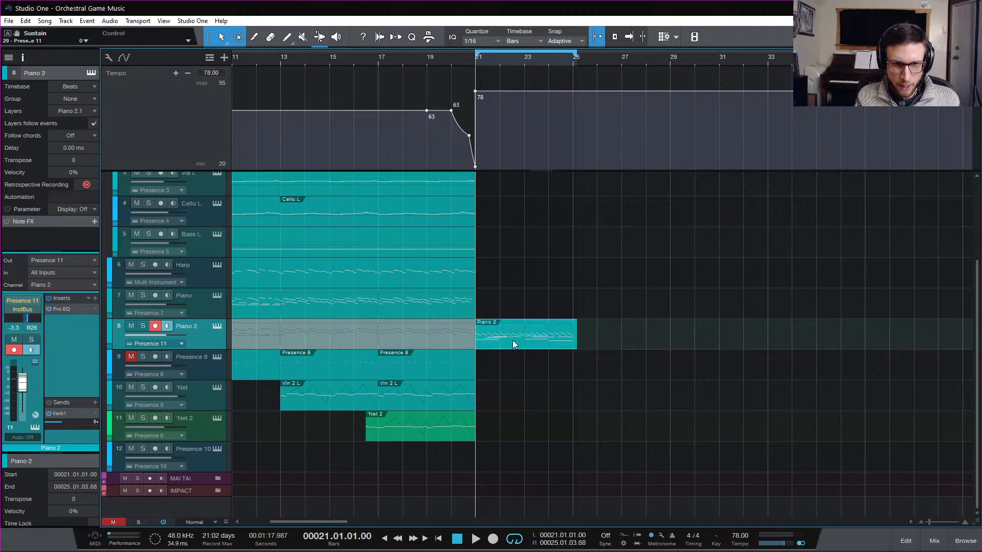
scroll(539, 286, "up", 4)
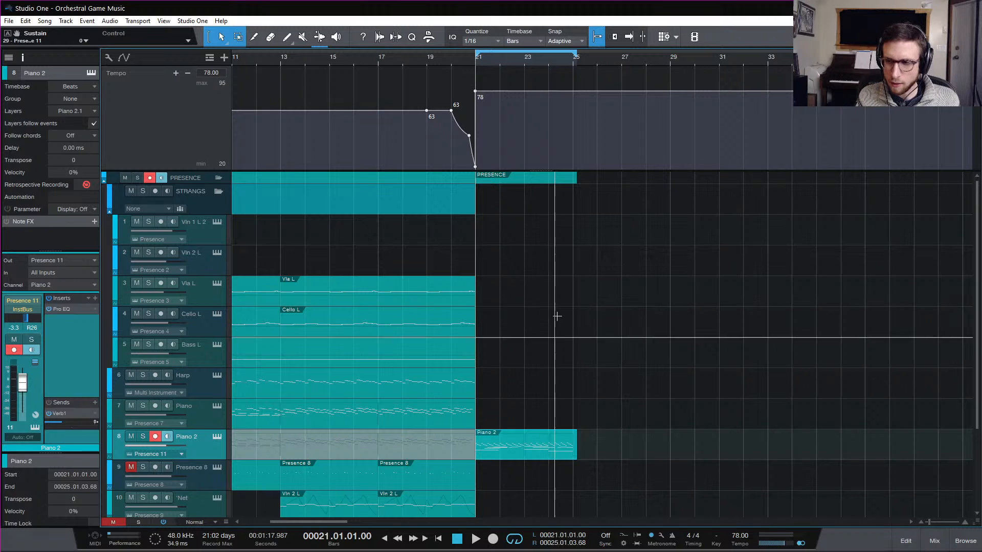
scroll(555, 394, "down", 2)
scroll(553, 415, "up", 2)
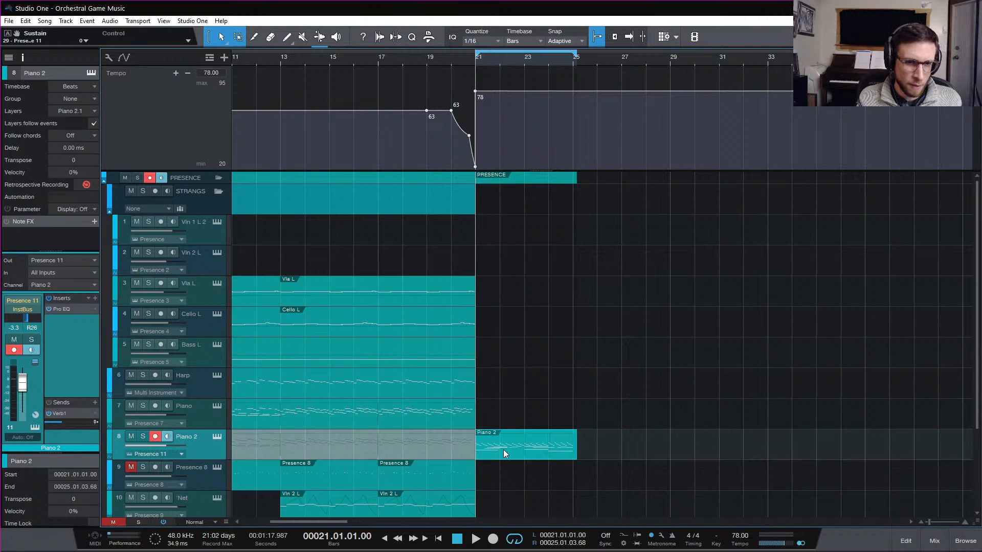
double_click(485, 361)
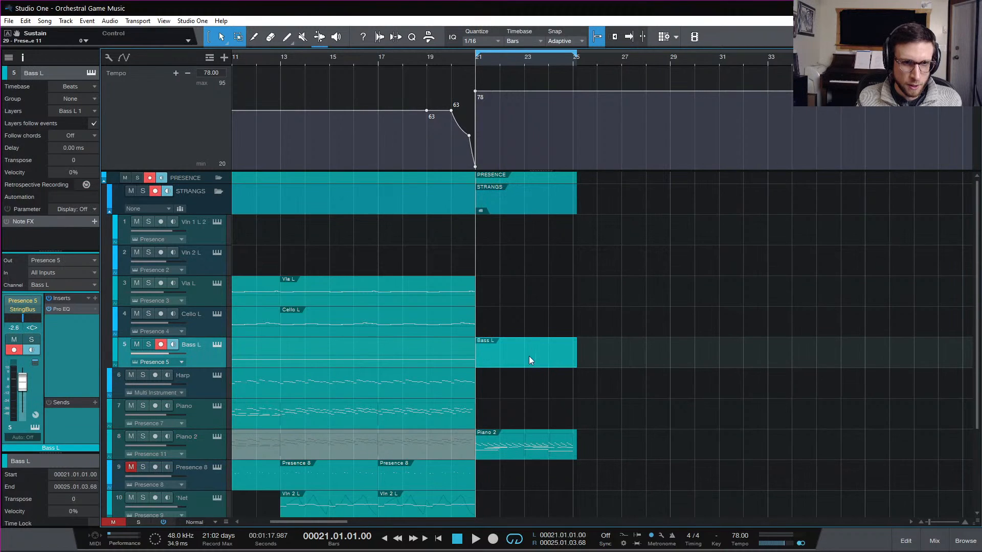
double_click(486, 360)
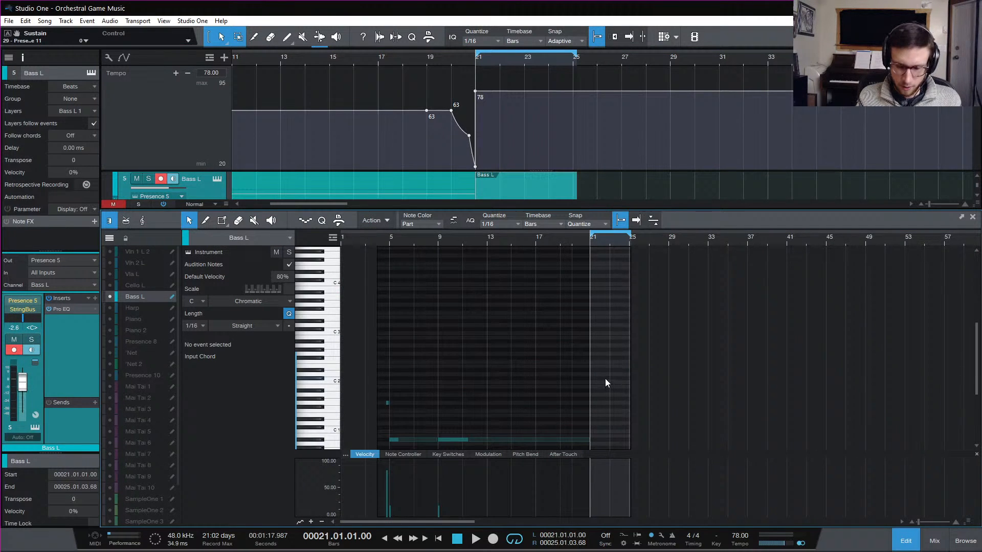
scroll(608, 420, "down", 3)
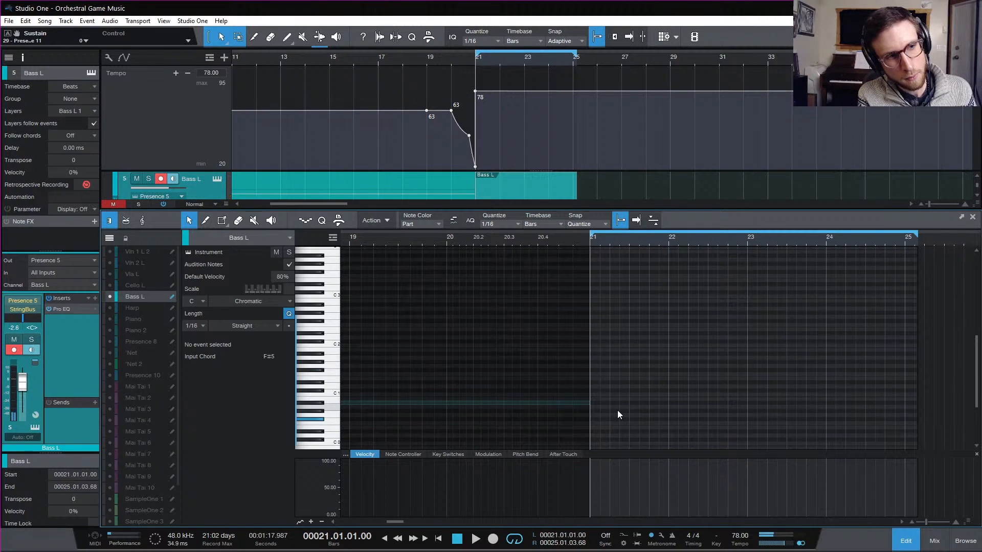
left_click(906, 542)
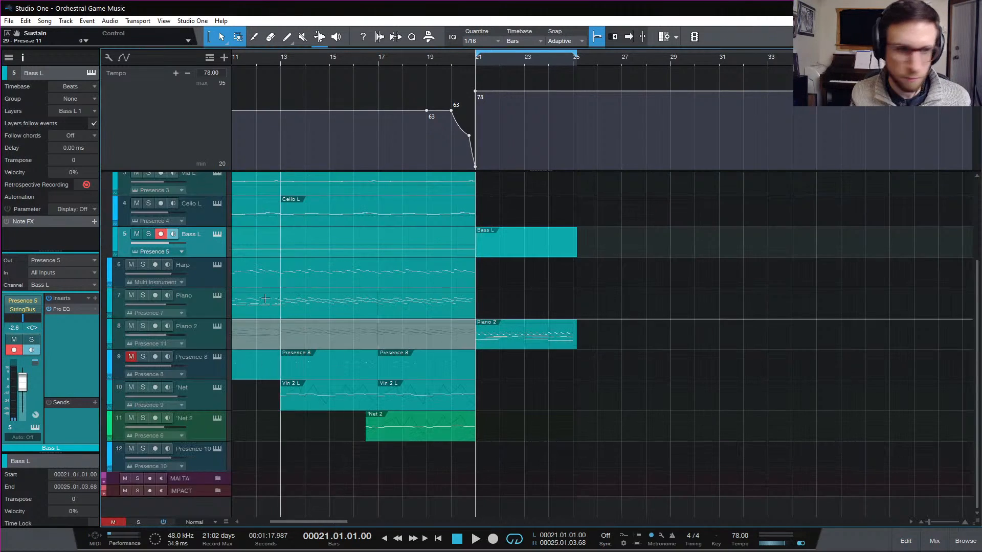
Step: Record a new Cello L part from bar 21 through bar 22
left_click(210, 221)
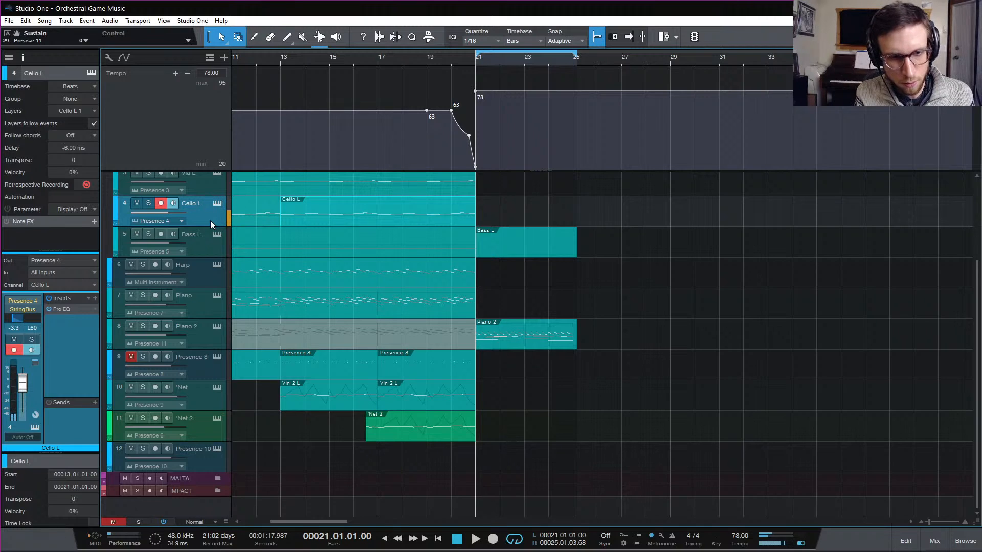
key("KP_Multiply")
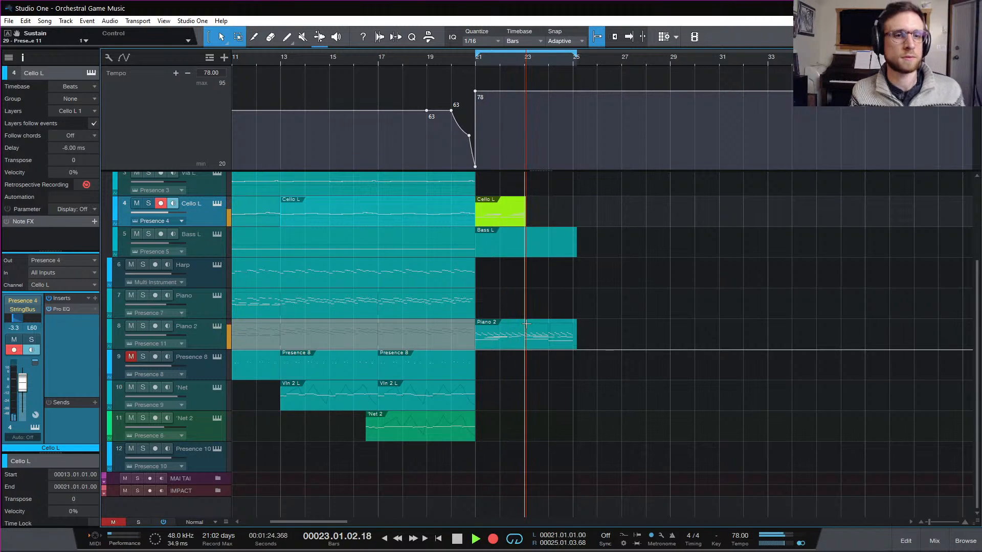
key("space")
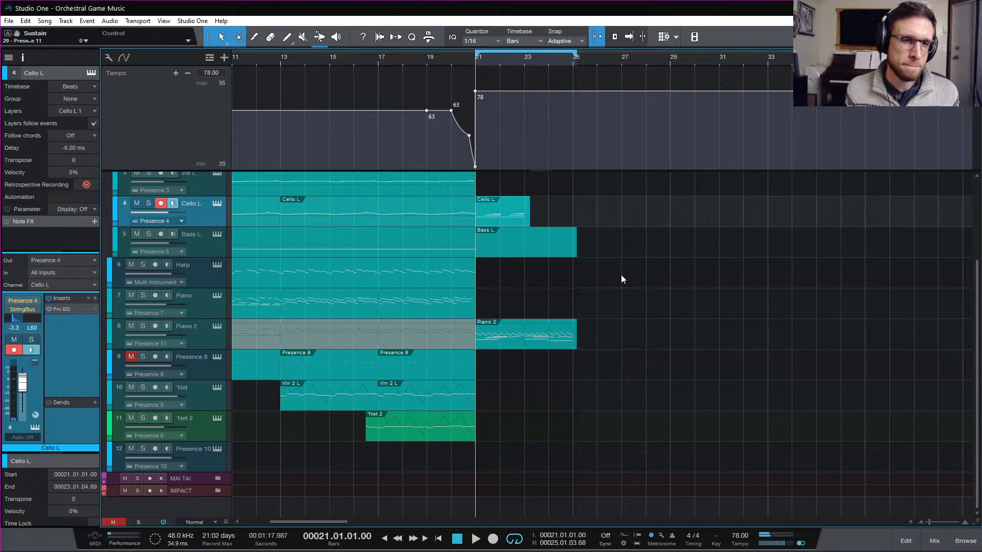
Step: Solo the Cello L track and quantize all notes of the new recording in bars 21 and 22
double_click(496, 213)
key("space")
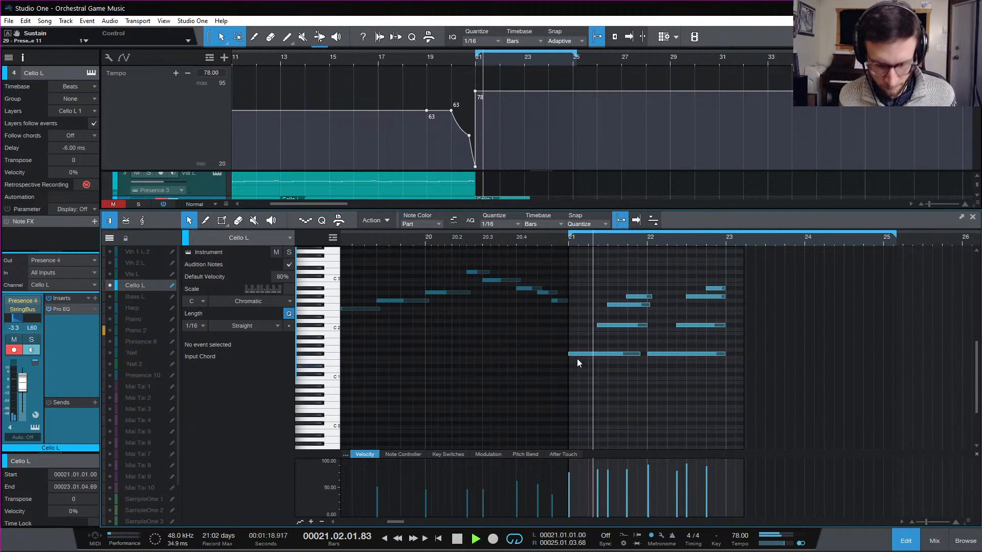
key("s")
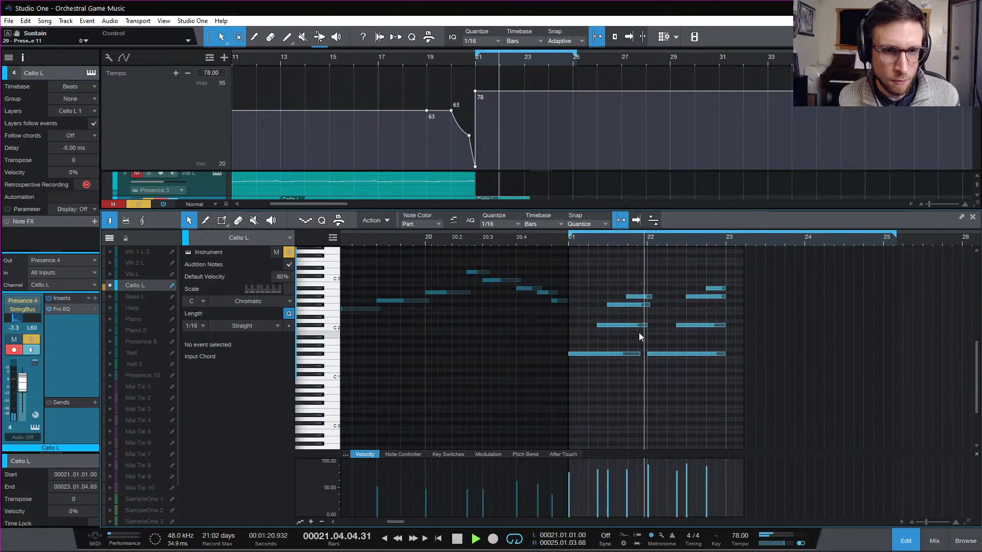
left_click_drag(606, 288, 768, 411)
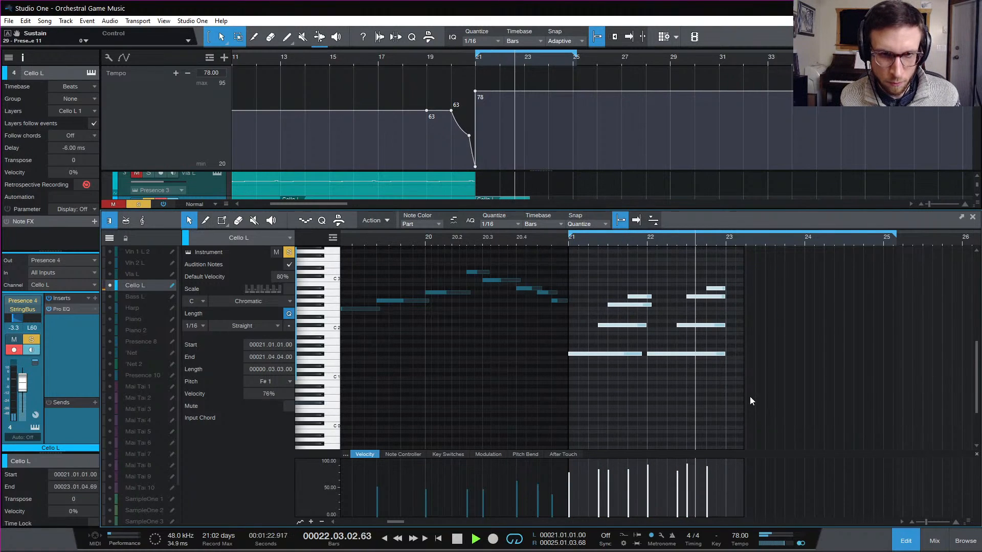
key("q")
key("space")
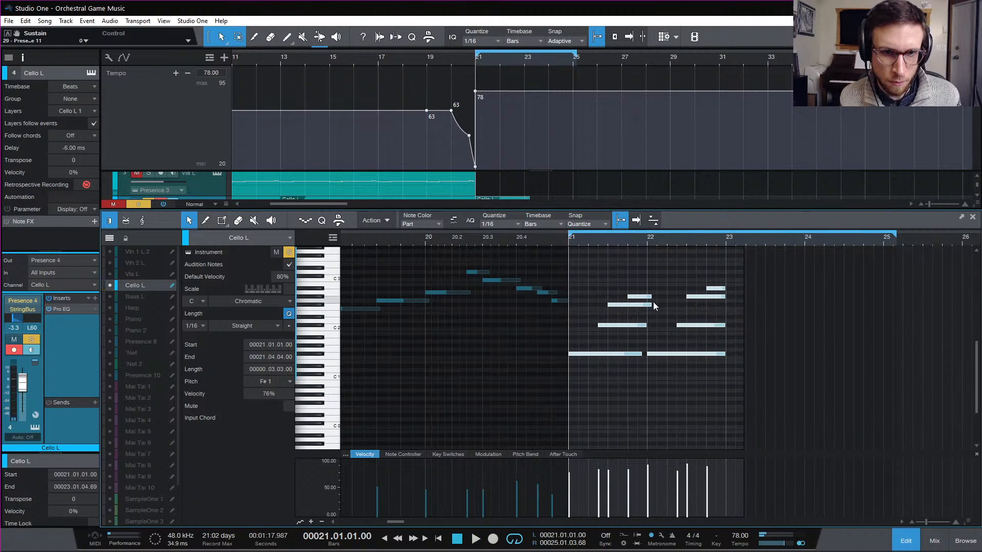
Step: Shorten the overlapping cello notes in bar 21, cutting the opening F#1 to two beats
left_click_drag(647, 271, 624, 364)
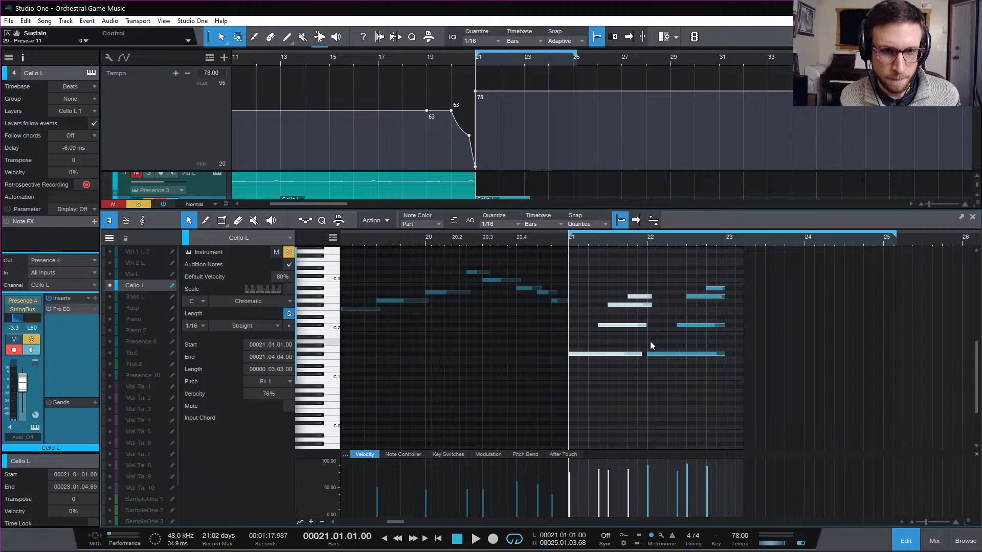
left_click(648, 343)
left_click_drag(645, 325, 628, 313)
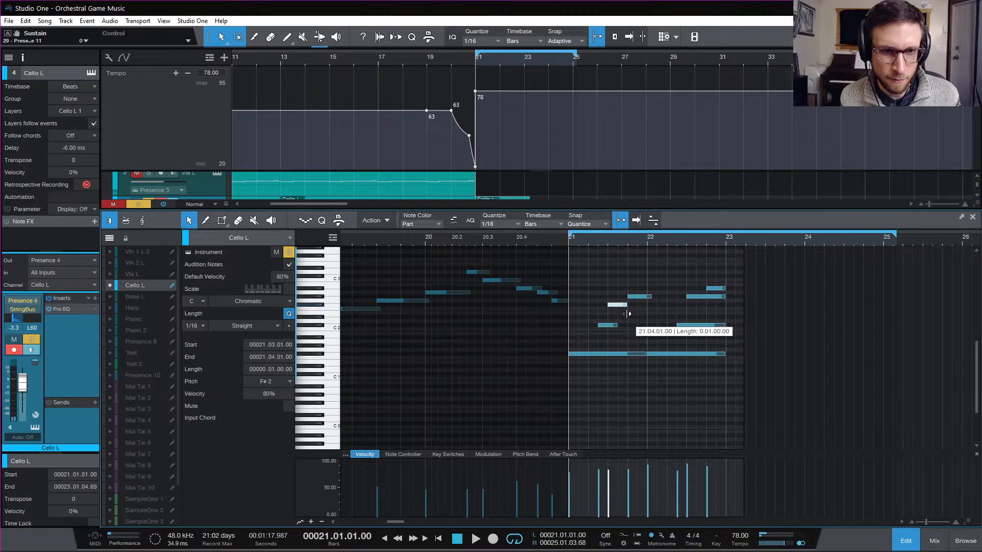
left_click(650, 297)
key("space")
left_click_drag(646, 353, 608, 358)
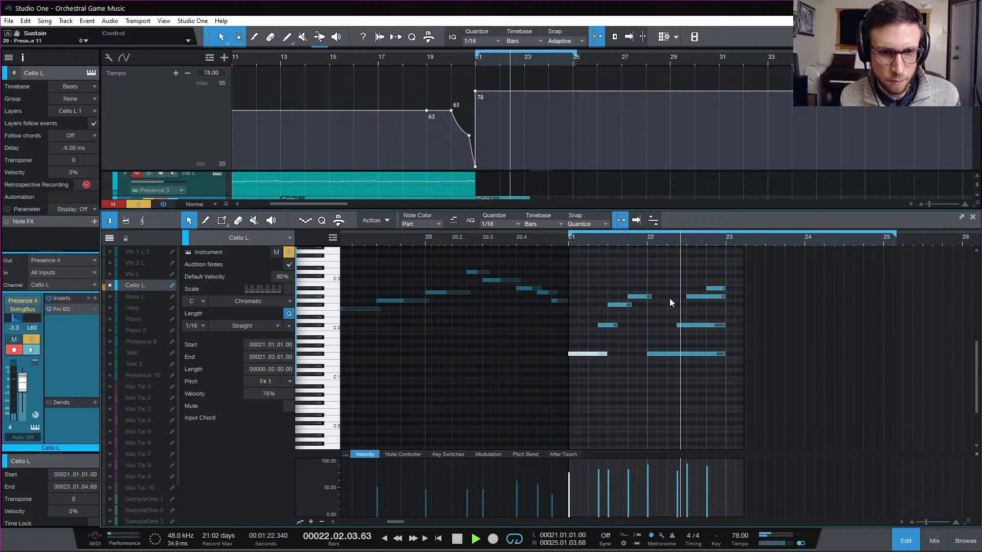
Step: Shorten the F#1, C#2 and G#2 cello notes in bar 22, ending the G#2 at 22.4.3, and play back
left_click_drag(722, 354, 704, 333)
key("space")
left_click_drag(723, 298, 713, 301)
key("space")
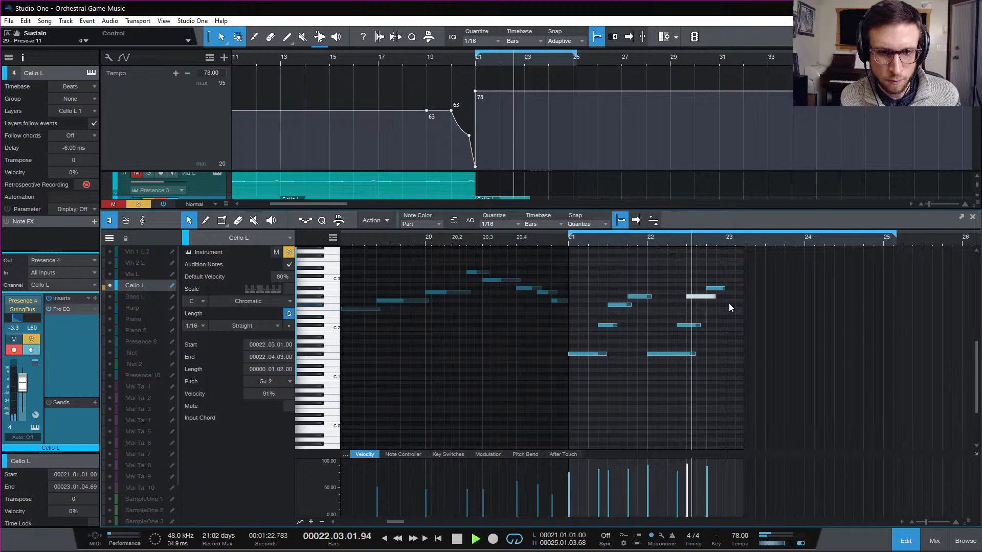
Step: In the Cello L part, draw modulation rising from about 0.5 at bar 21 to about 0.8 at bar 22
key("space")
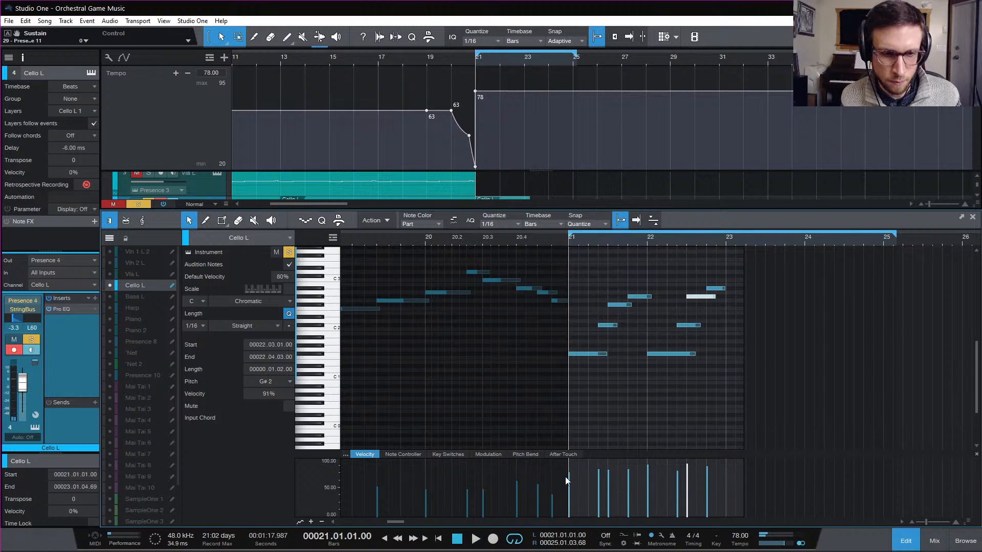
left_click(489, 454)
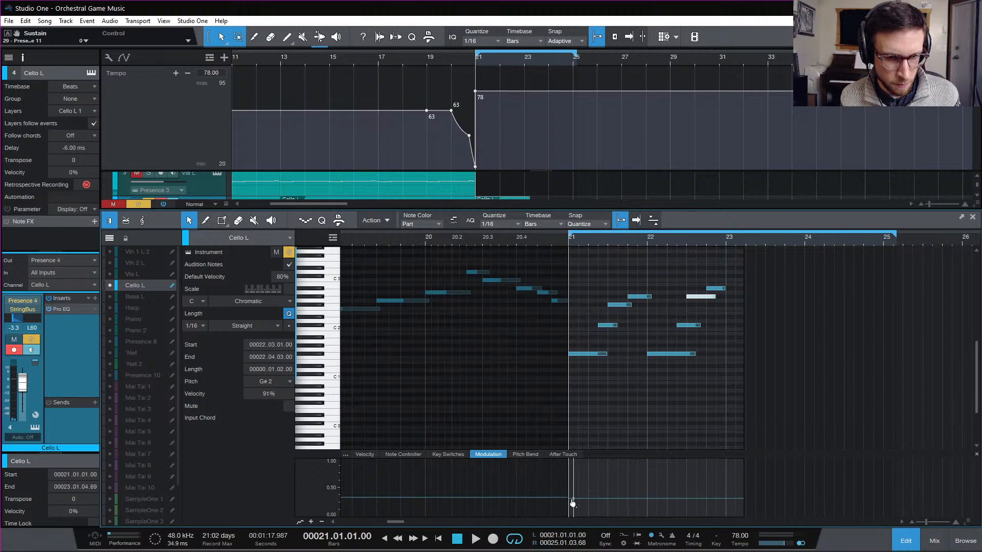
left_click_drag(574, 502, 584, 500)
key("space")
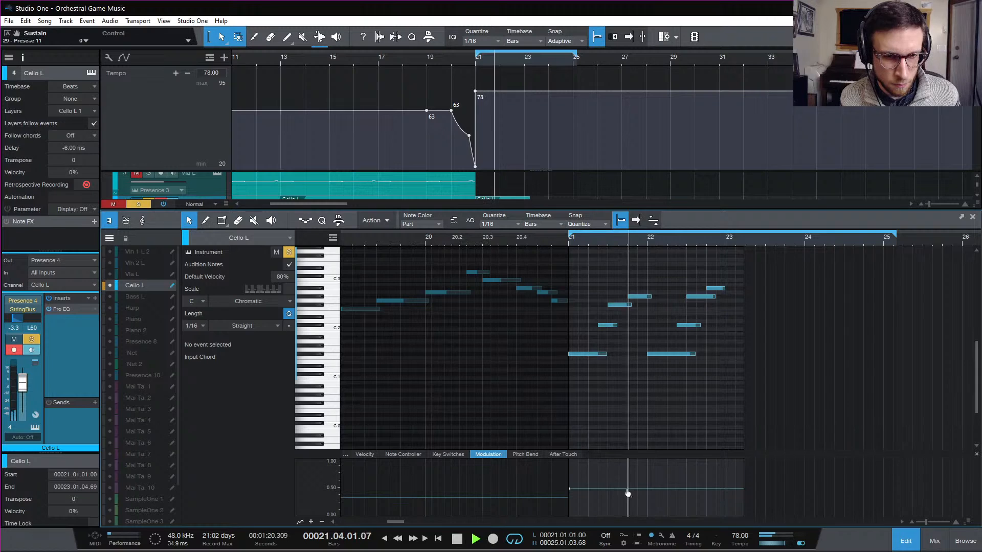
key("space")
left_click_drag(630, 491, 647, 478)
key("space")
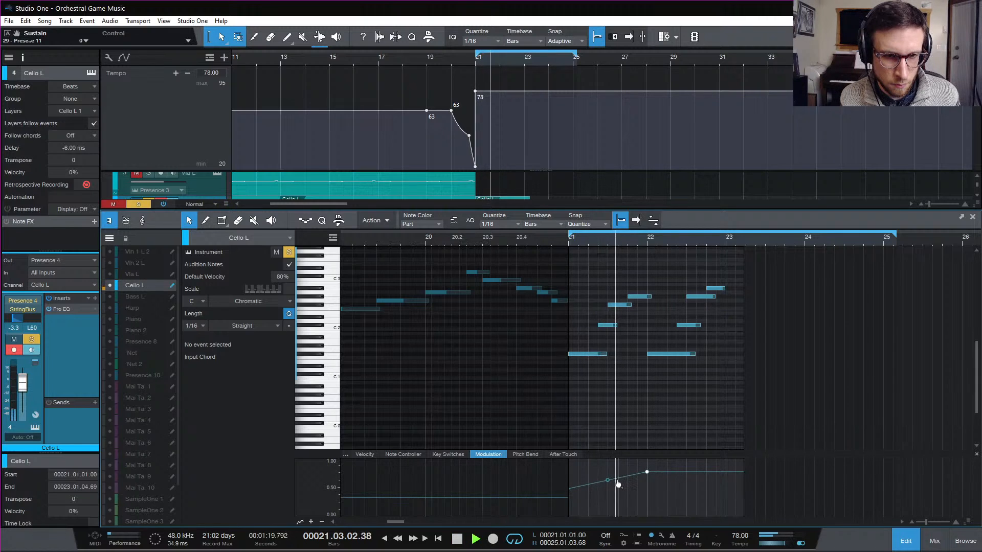
Step: Add a modulation dip to about 0.35 just after bar 22 and lower the bar 22 peak to about 0.6
key("space")
mouse_move(649, 475)
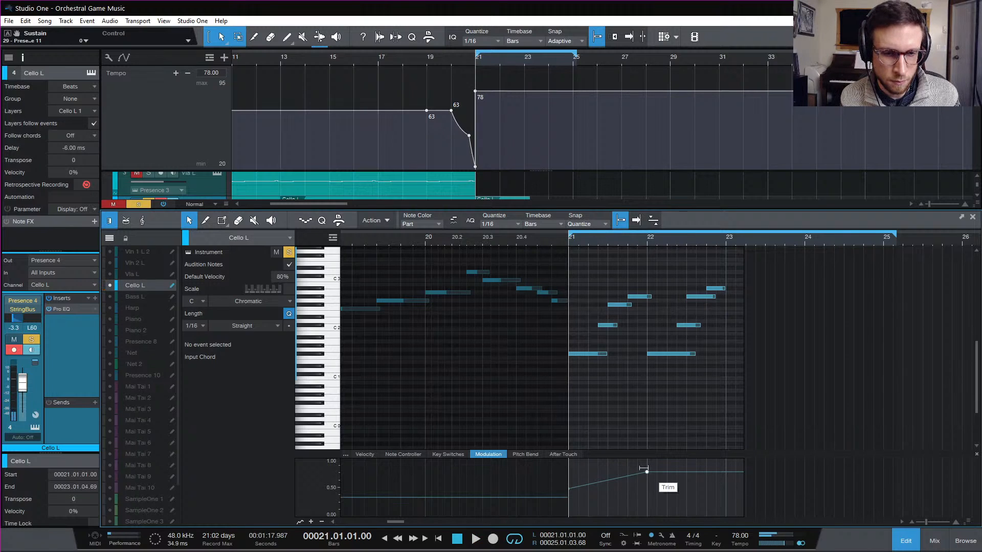
left_click_drag(653, 472, 652, 493)
key("space")
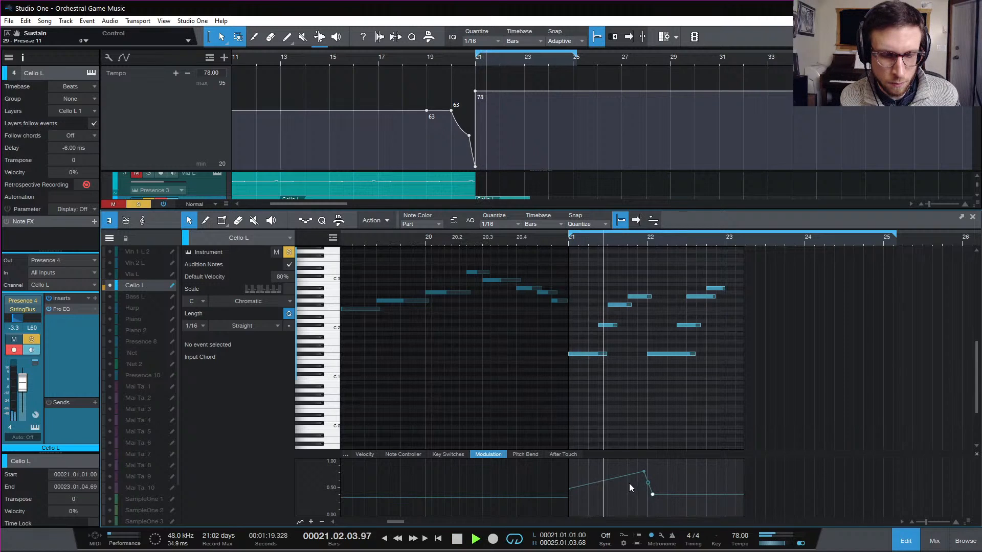
key("space")
left_click_drag(644, 475, 648, 481)
key("space")
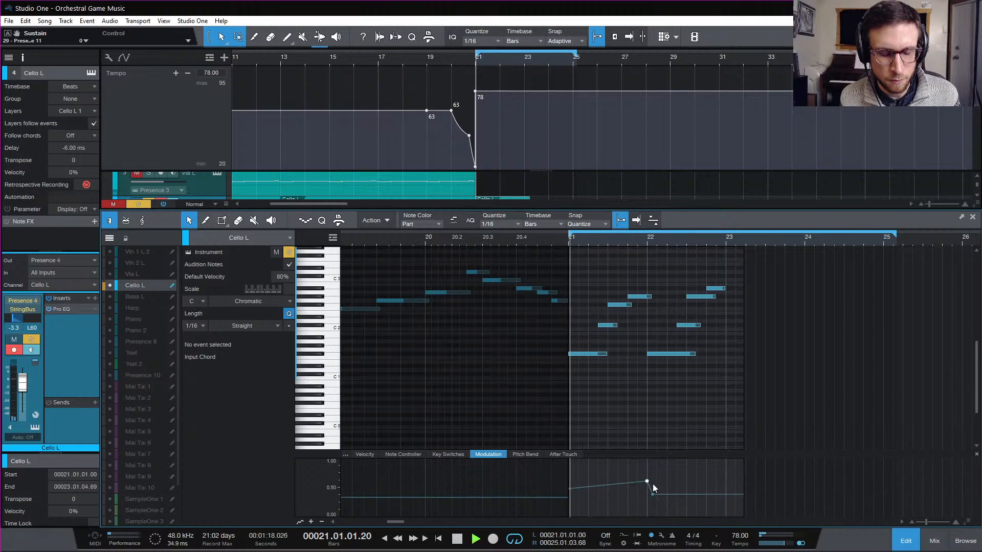
Step: Draw the cello modulation rising from the dip after bar 22 to about 0.8 at bar 23, and play it back
mouse_move(652, 497)
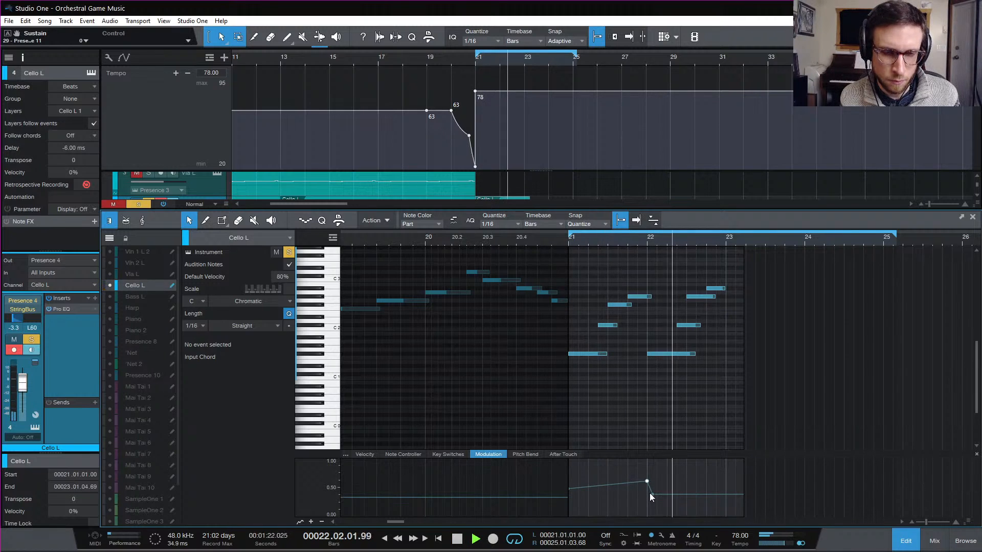
key("space")
left_click_drag(720, 497, 727, 475)
key("space")
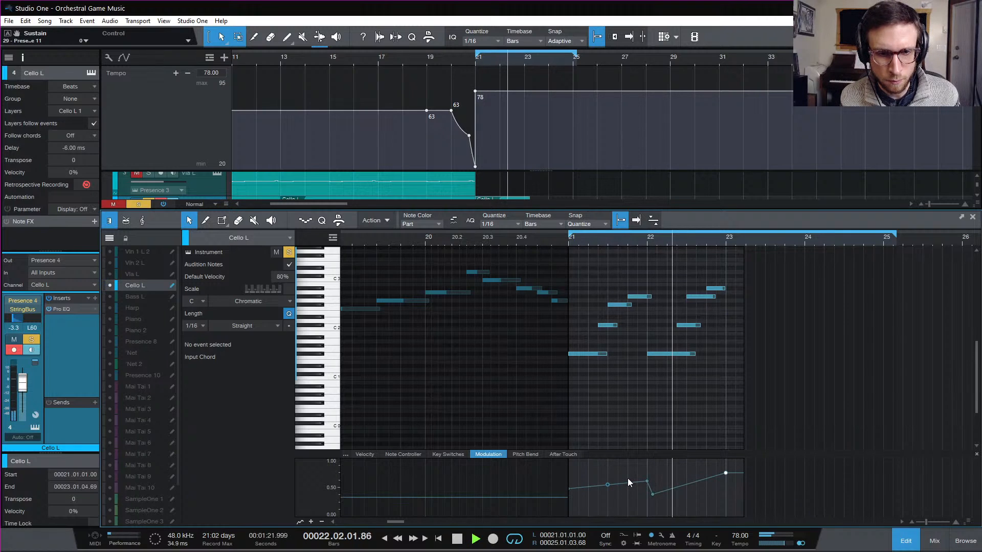
key("space")
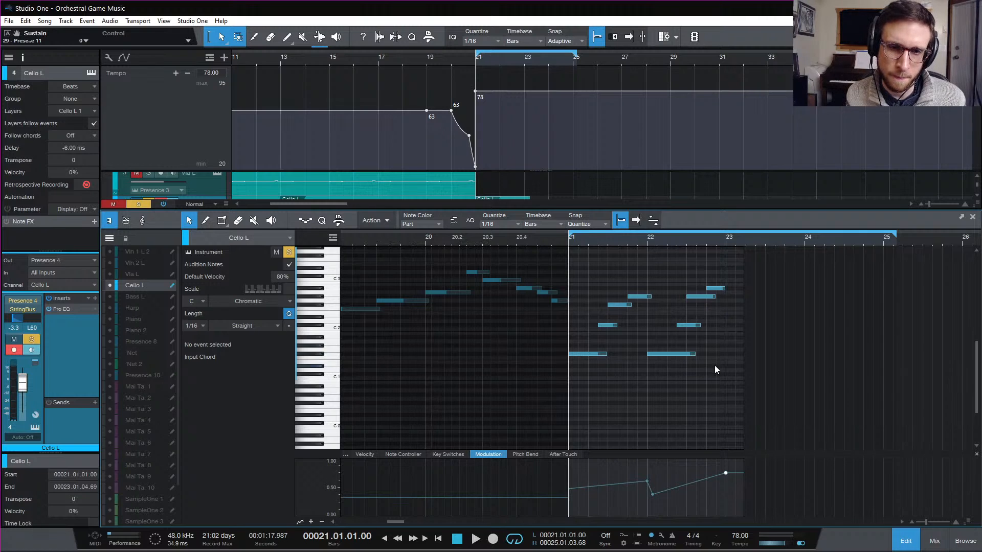
Step: Check the Piano 2 part at bar 21 and delete all Cello L notes above F#1 in bars 21 and 22
left_click(910, 535)
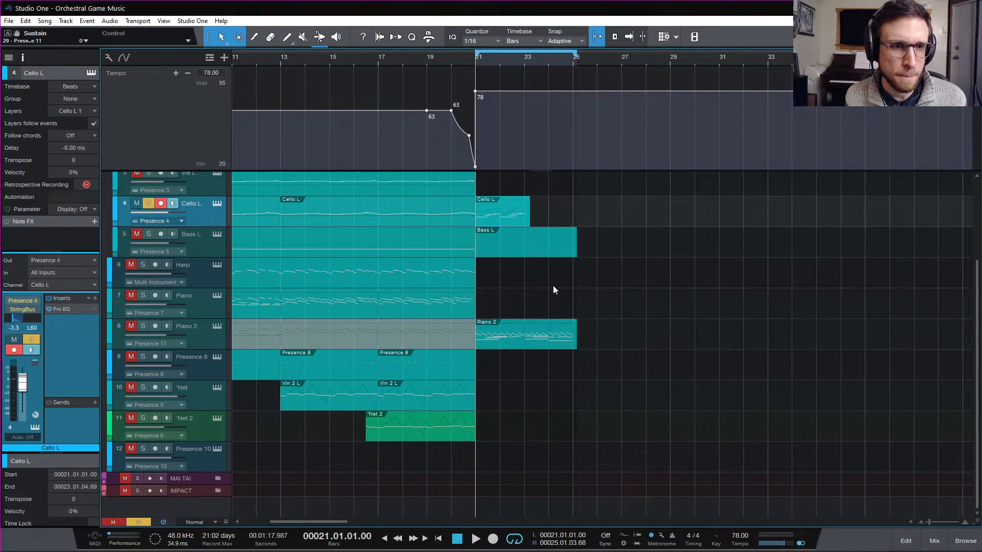
left_click(504, 339)
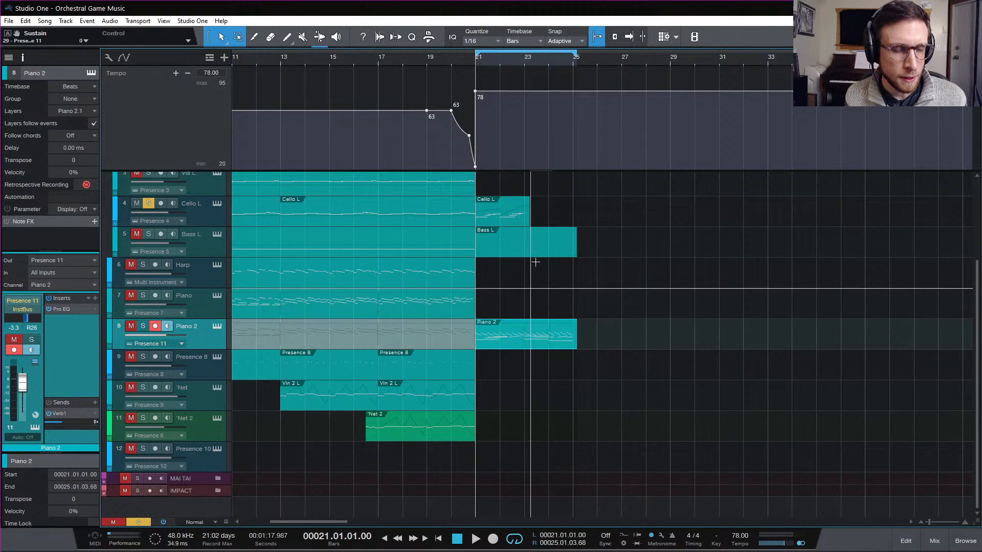
double_click(511, 340)
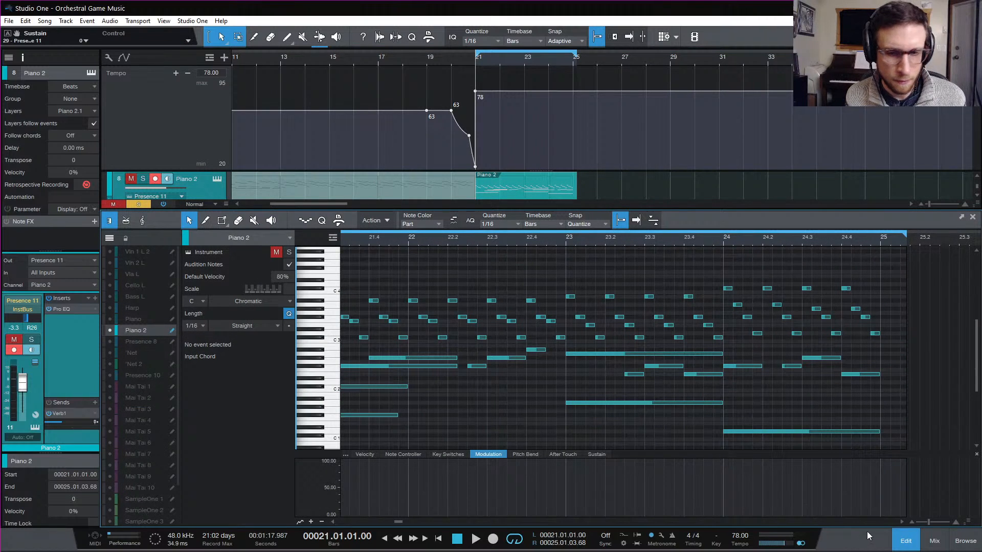
left_click(911, 541)
left_click(487, 216)
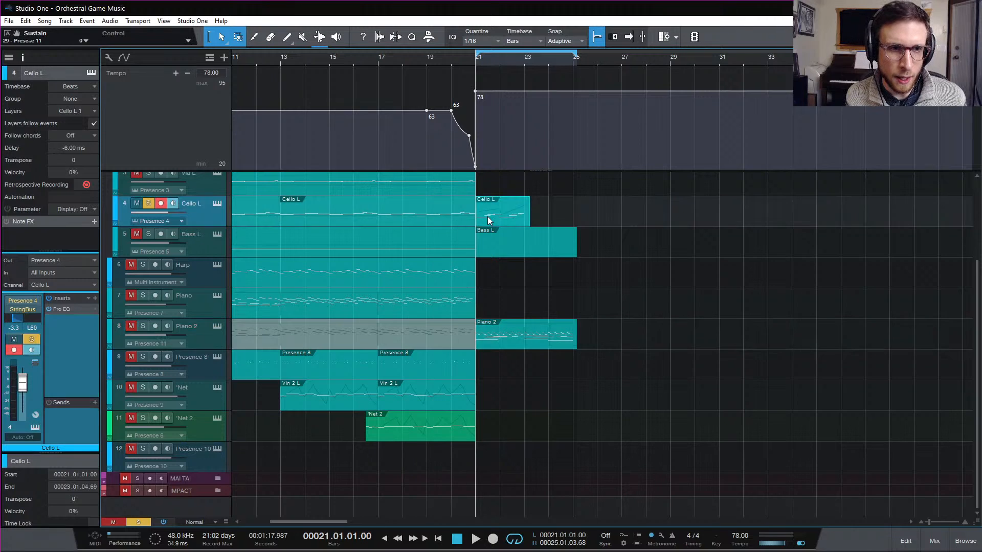
double_click(488, 218)
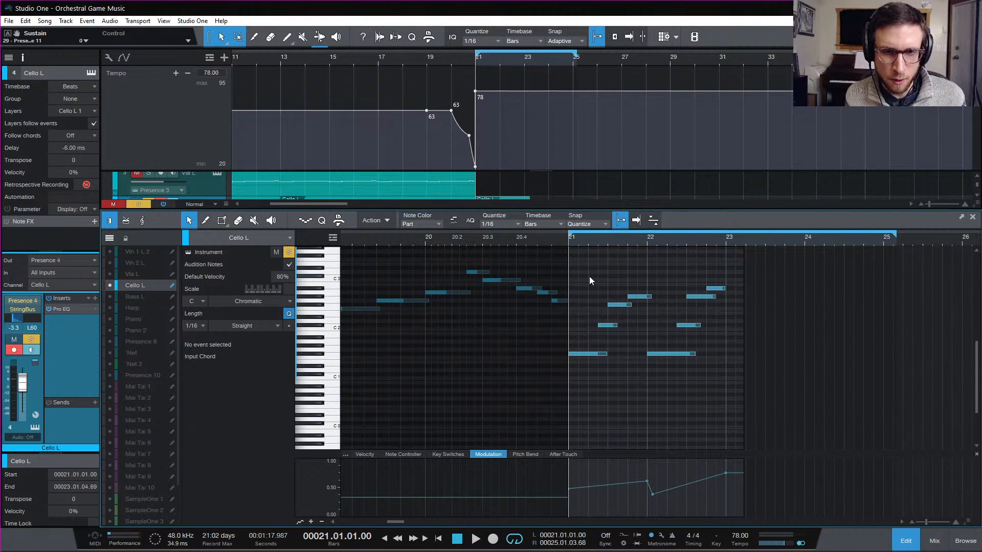
left_click_drag(589, 280, 759, 337)
key("Delete")
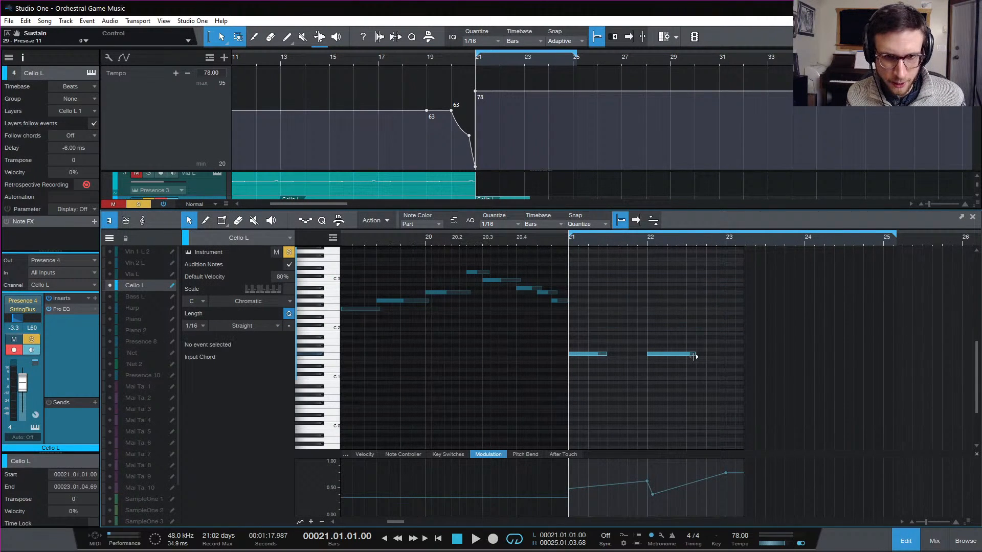
left_click(585, 354)
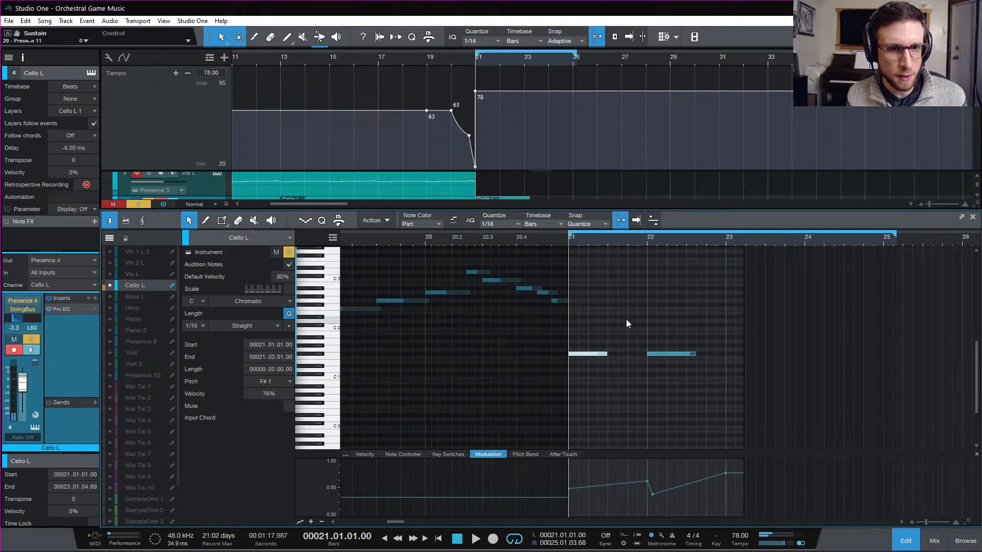
Step: Delete the existing Bass L clip at bar 21 and move the Cello L clip onto the Bass L track in its place
key("F2")
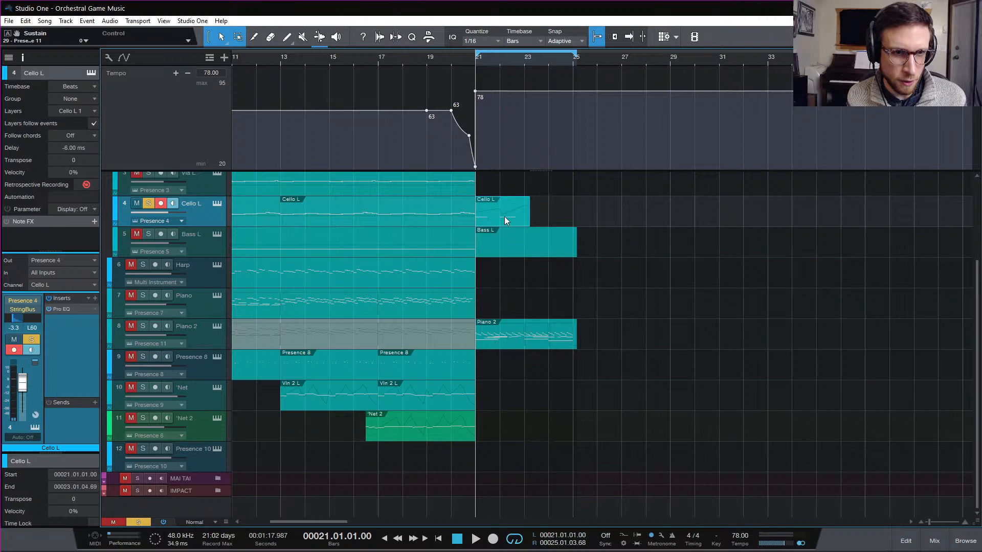
left_click(512, 242)
key("Delete")
left_click_drag(508, 206, 508, 236)
Step: Play from bar 21, open the moved Bass L clip in the note editor and clear the active solo
key("space")
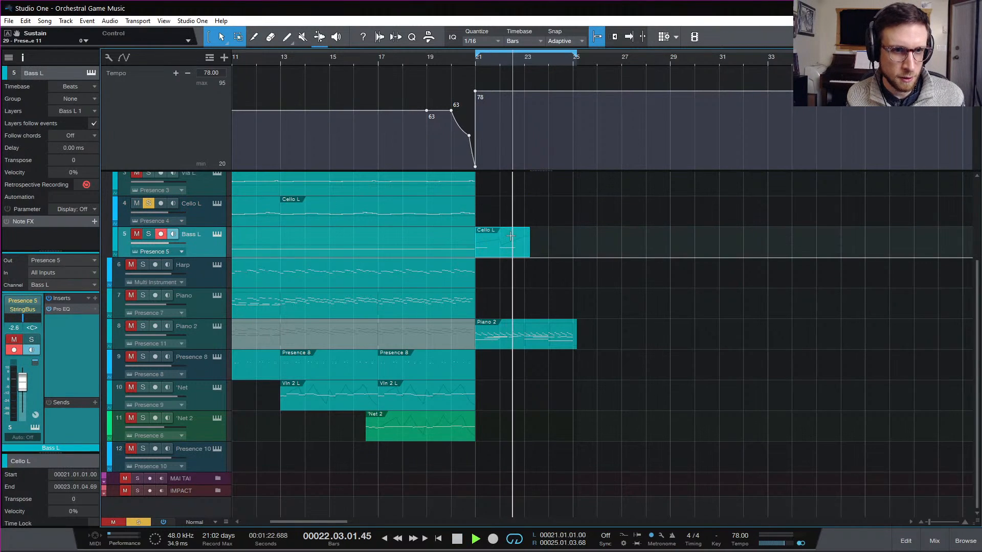
key("space")
left_click(475, 61)
key("space")
double_click(504, 248)
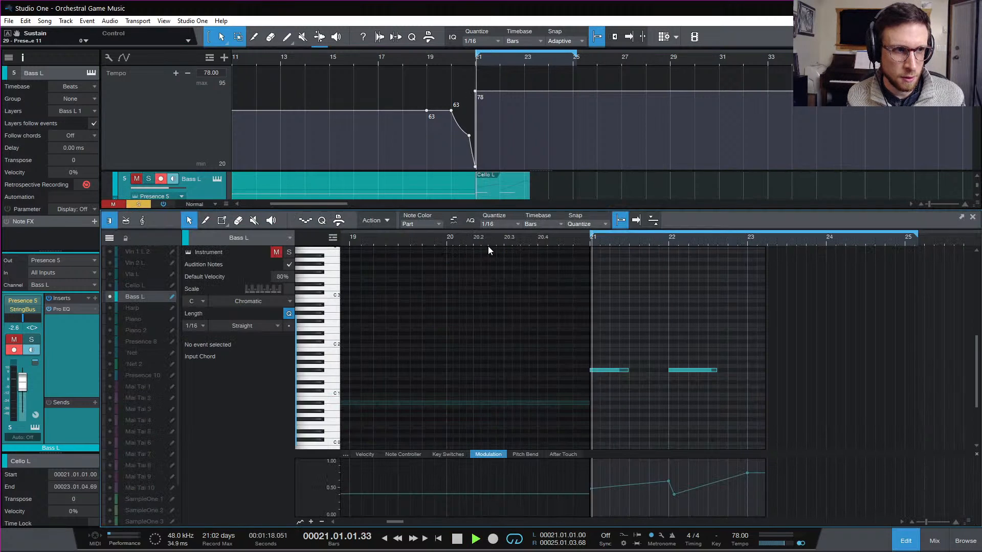
key("m")
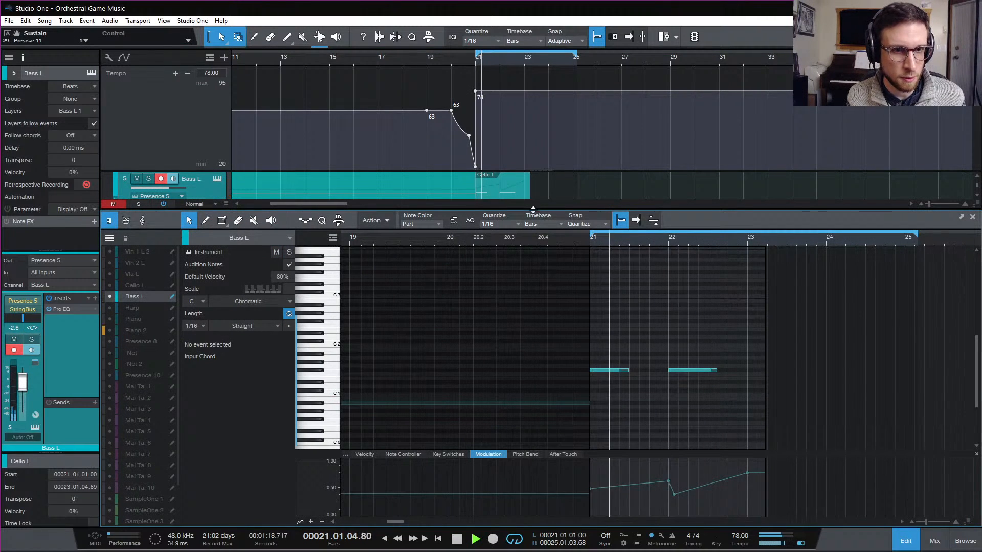
Step: Lengthen both F#1 bass notes to one full bar each, filling bars 21 and 22, and play them back
key("space")
left_click_drag(631, 373, 747, 381)
key("space")
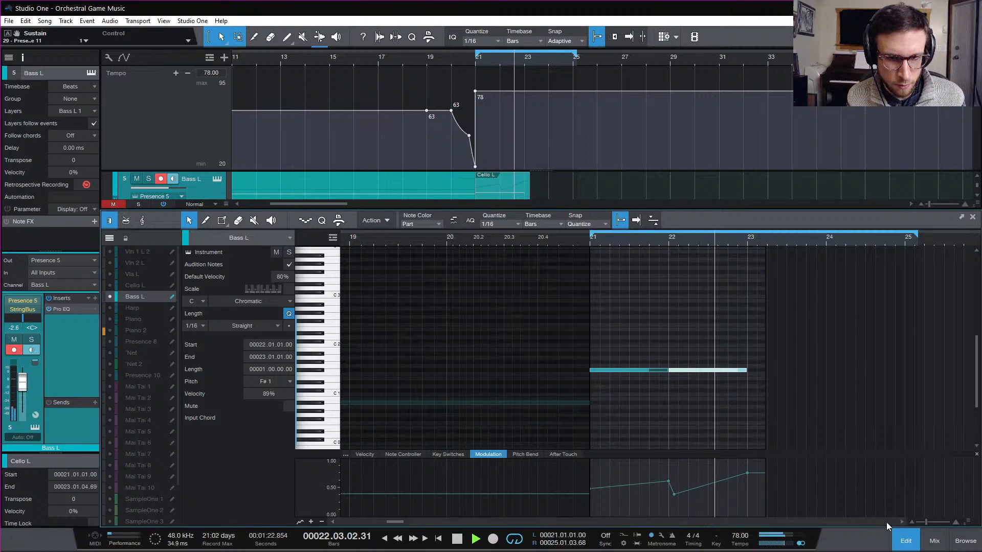
key("space")
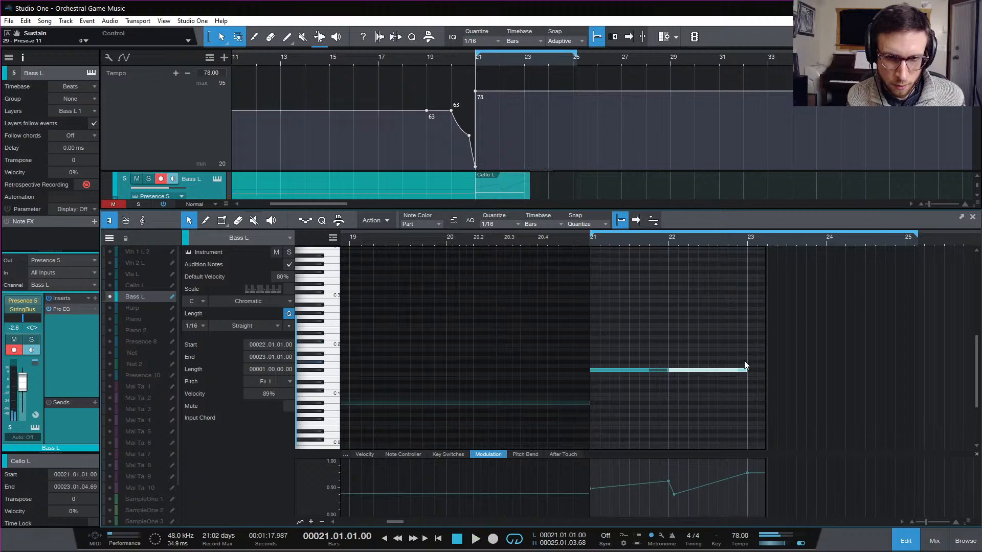
Step: Add a one-bar A1 bass note at bar 23 and extend the preceding F#1 slightly past the bar line to 23.01.02.24
left_click(748, 369)
scroll(646, 366, "right", 3)
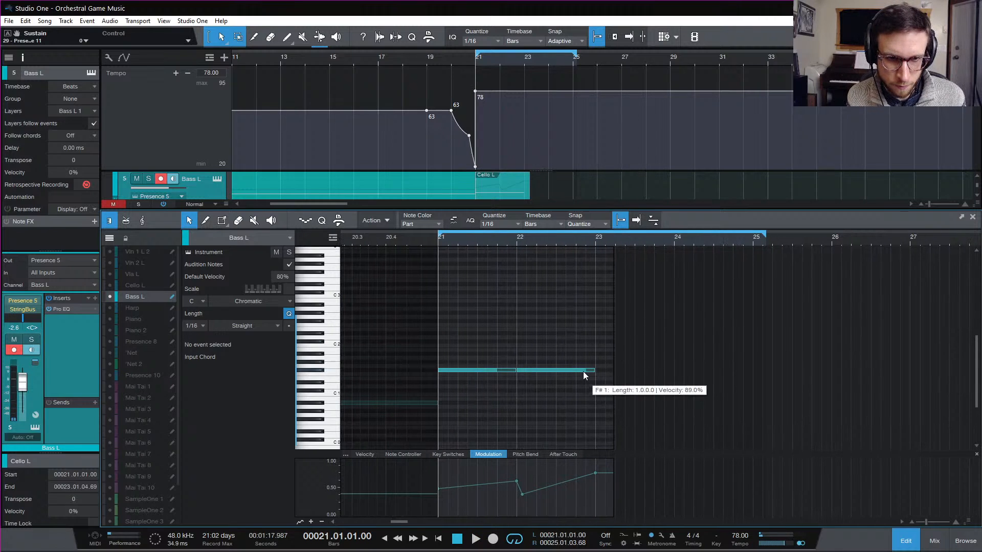
left_click(617, 356)
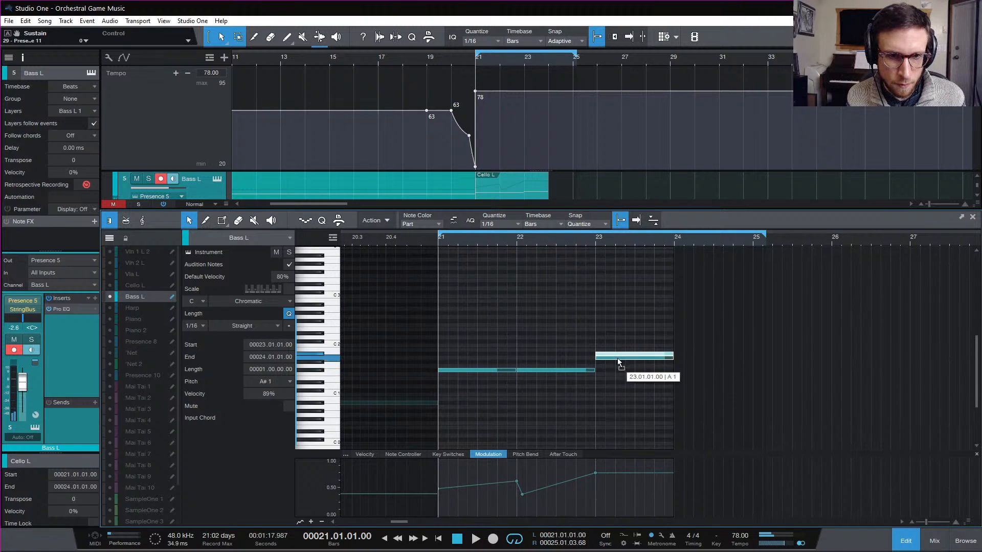
left_click_drag(594, 370, 601, 370)
left_click(550, 240)
key("space")
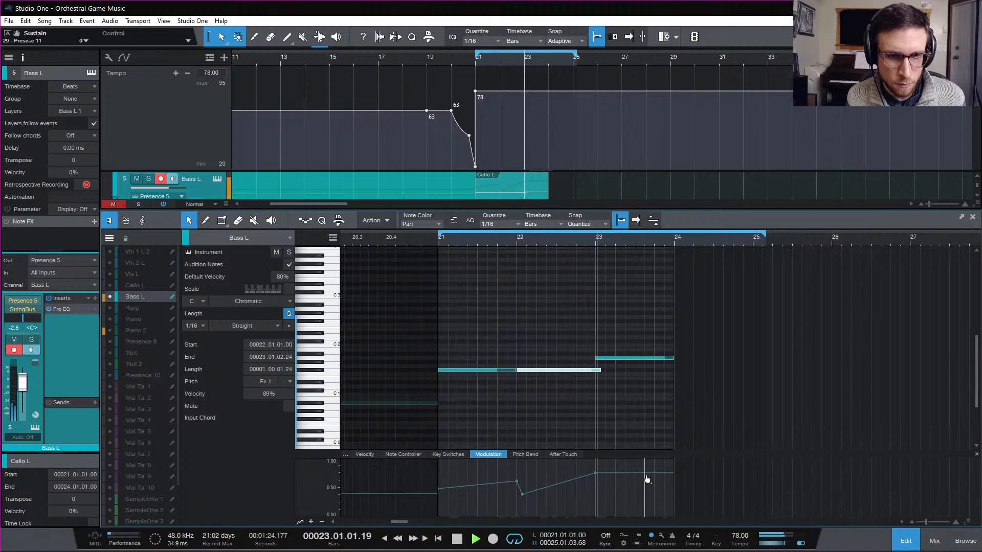
Step: Add a bass modulation point of about 0.5 at bar 24 and bend the descent from bar 23 into a curve
key("space")
left_click(673, 487)
key("space")
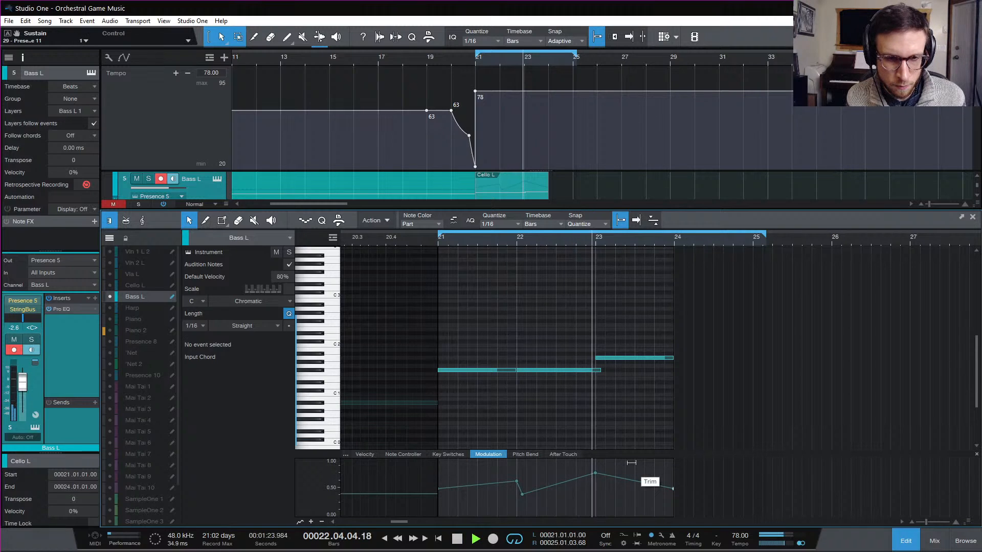
left_click_drag(636, 482, 636, 490)
key("space")
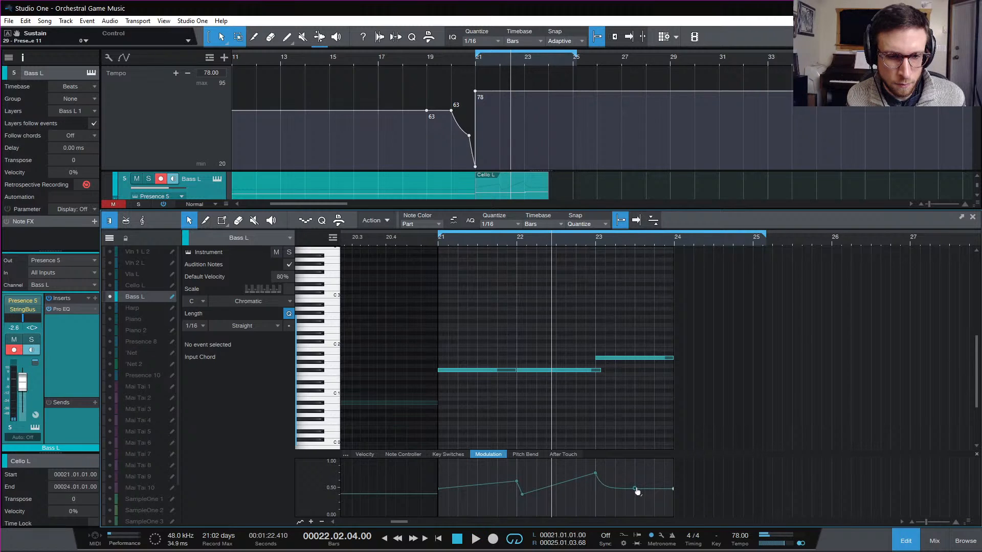
Step: Lower the bar 24 modulation point to about 0.35 and soften the curve leading down from bar 23
left_click_drag(675, 492, 674, 499)
key("space")
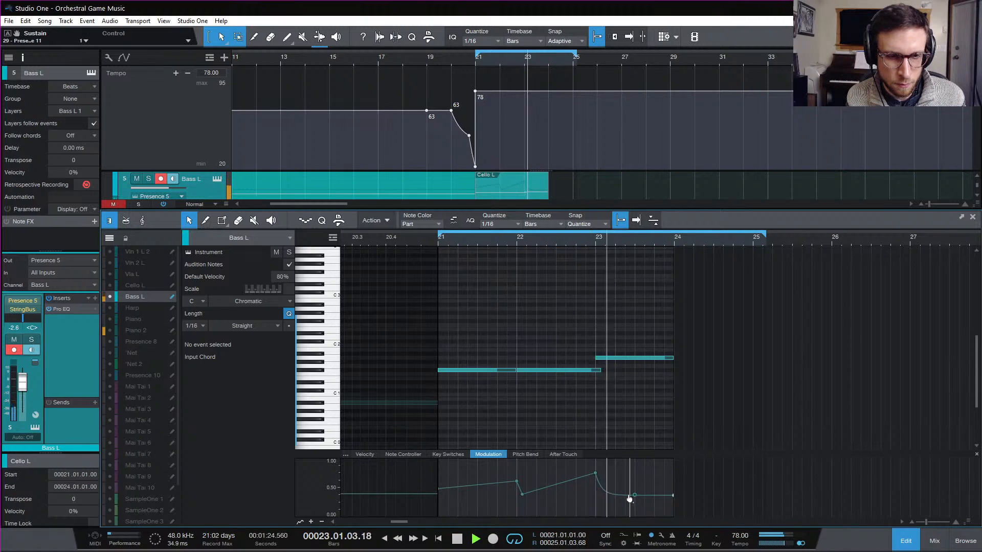
left_click_drag(638, 497, 639, 494)
key("space")
key("space")
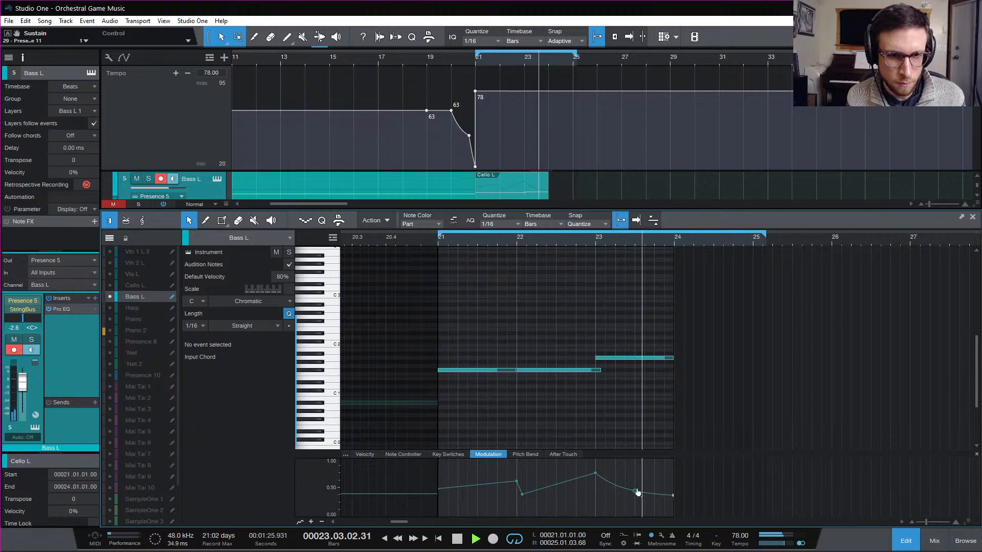
key("space")
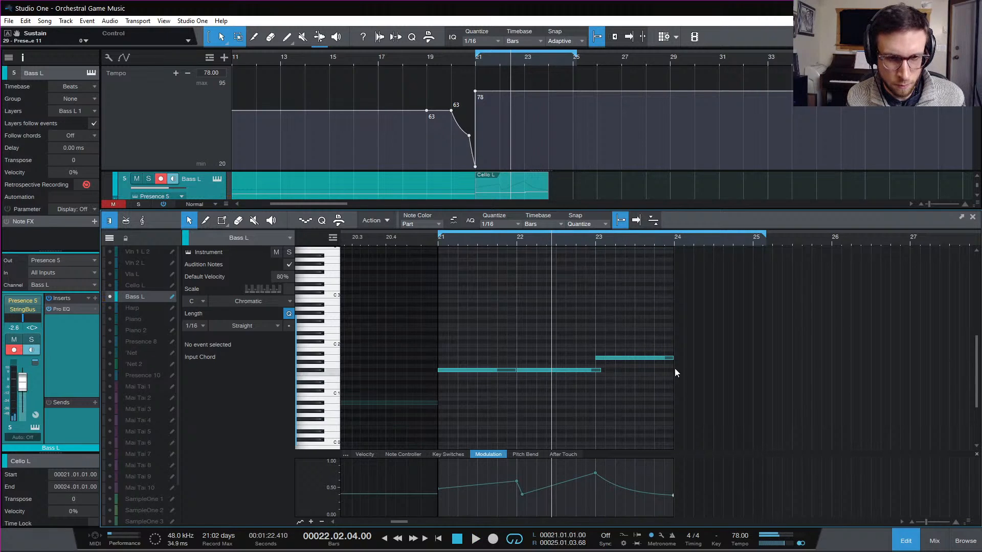
Step: Duplicate the A1 bass note into bar 24, lower the copy to D1, and extend the A1 slightly past bar 24
left_click(667, 357)
key("d")
left_click(701, 362)
left_click(701, 357)
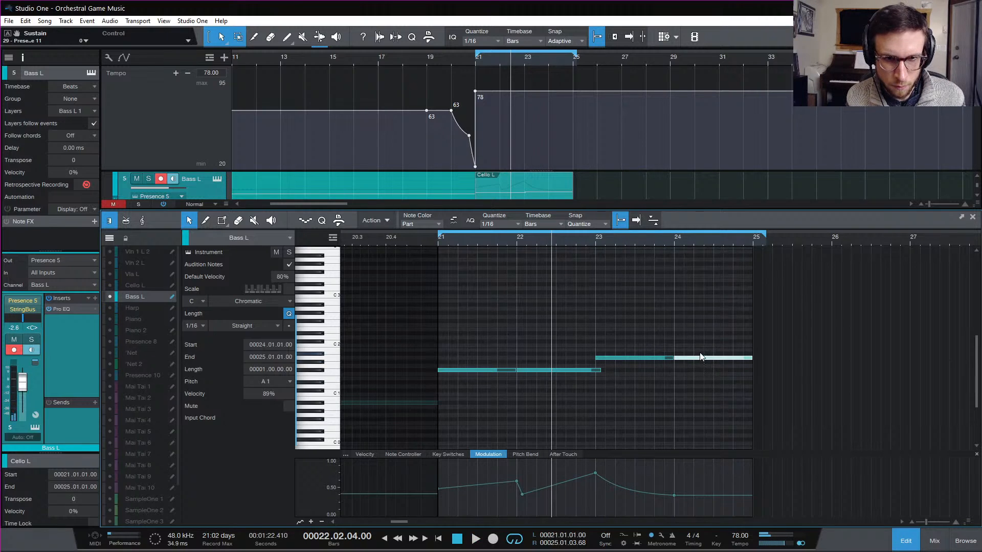
left_click_drag(700, 365, 679, 359)
key("space")
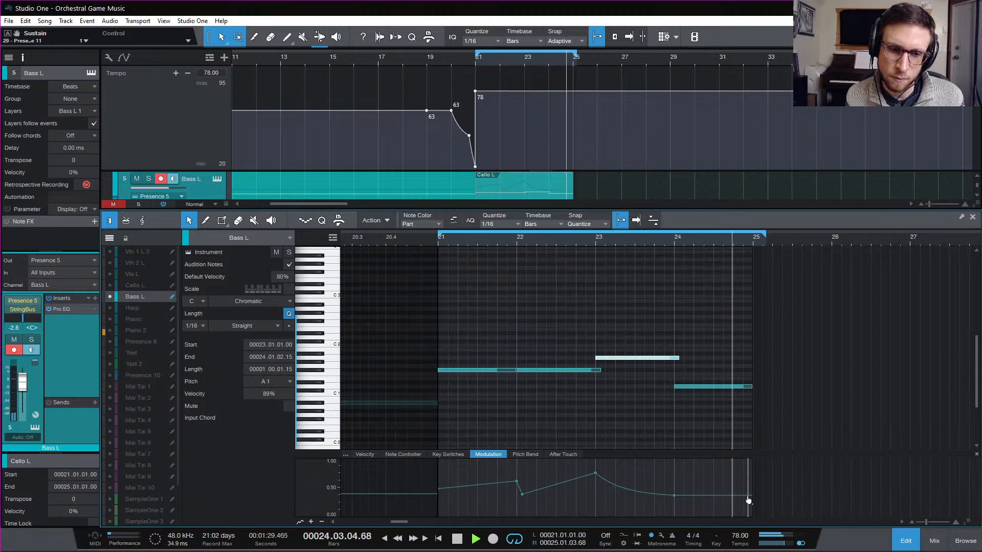
Step: Raise the bass modulation to 0.49 at bar 25 and close the note editor
key("space")
left_click_drag(748, 500, 756, 491)
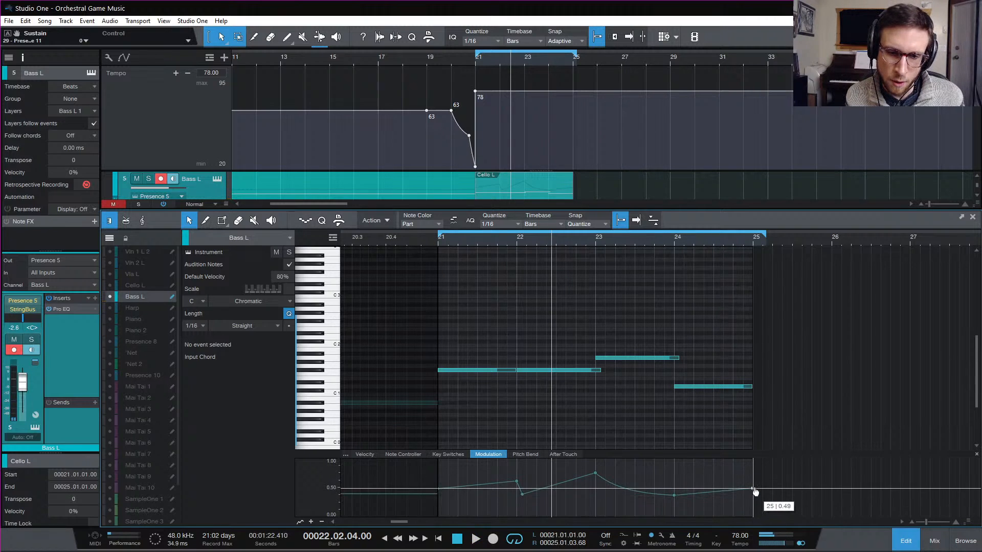
left_click(906, 540)
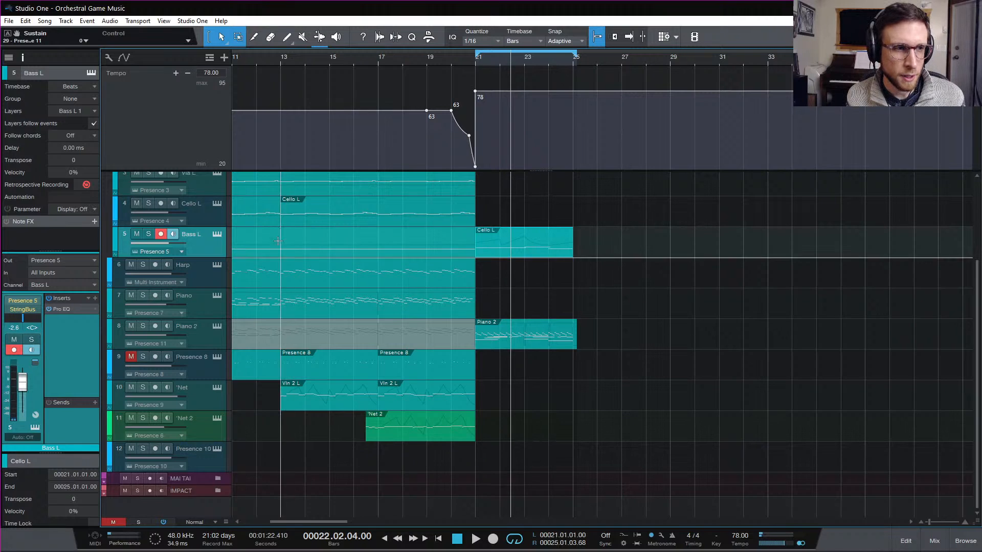
Step: Create a Cello L event spanning bars 21 to 25, open it for editing, and paste the copied notes at bar 21
scroll(599, 270, "up", 4)
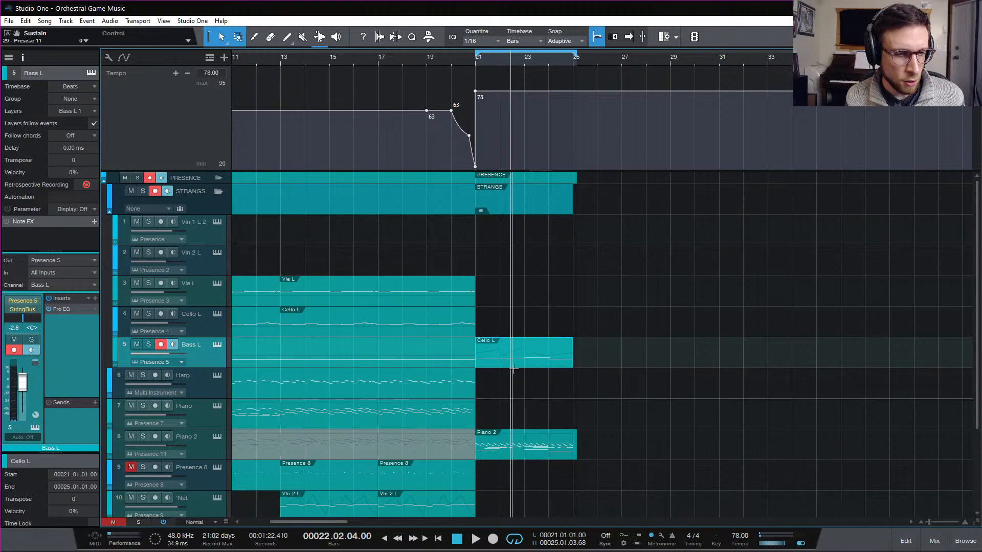
left_click_drag(508, 359, 491, 333)
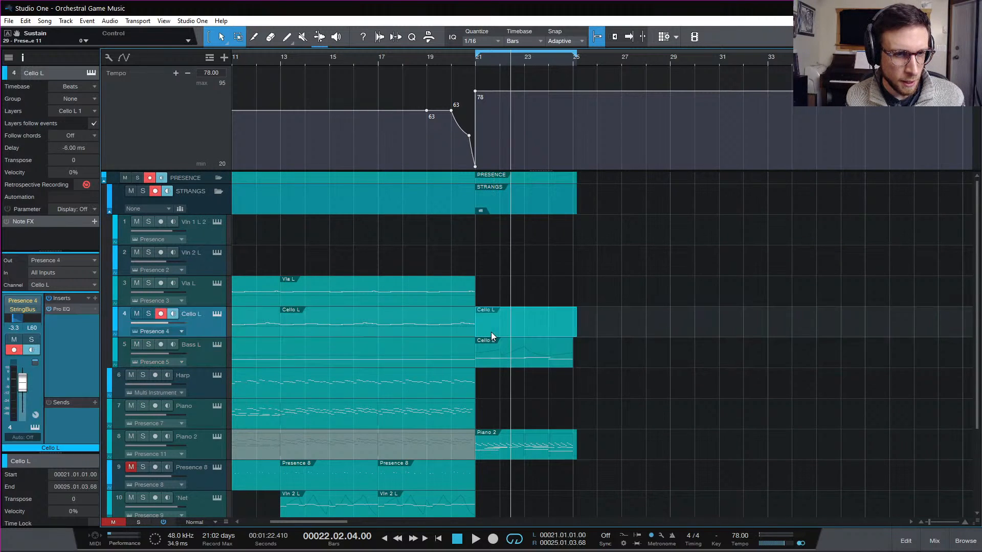
double_click(491, 331)
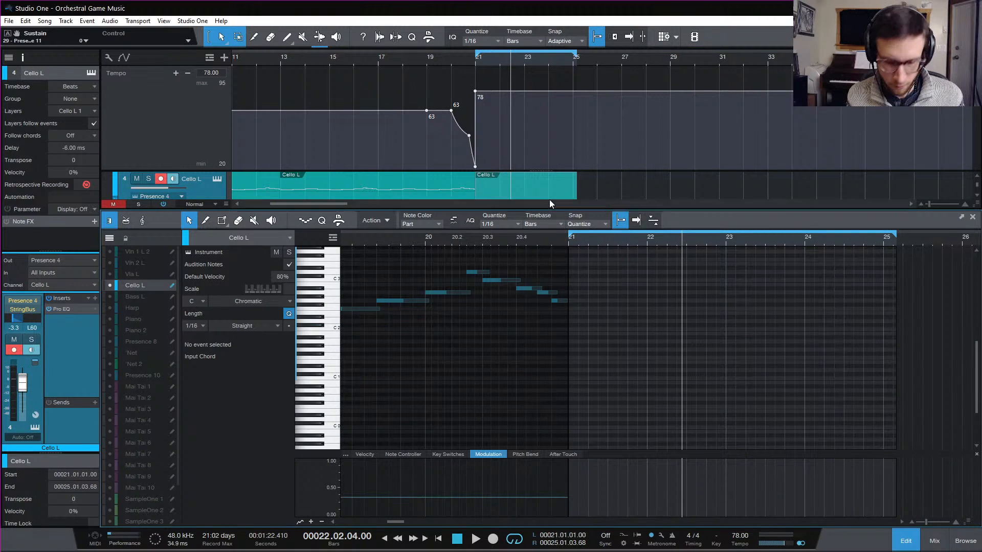
left_click(568, 239)
key("ctrl+v")
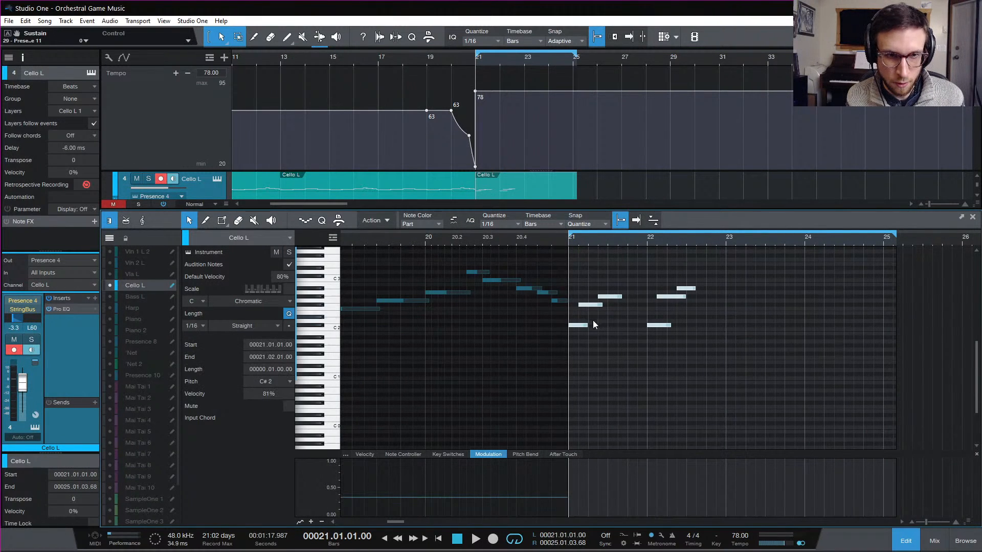
Step: Shift the pasted cello phrase one and a half beats later so it starts at 21.2.3, and play it back
left_click_drag(576, 327, 608, 328)
key("space")
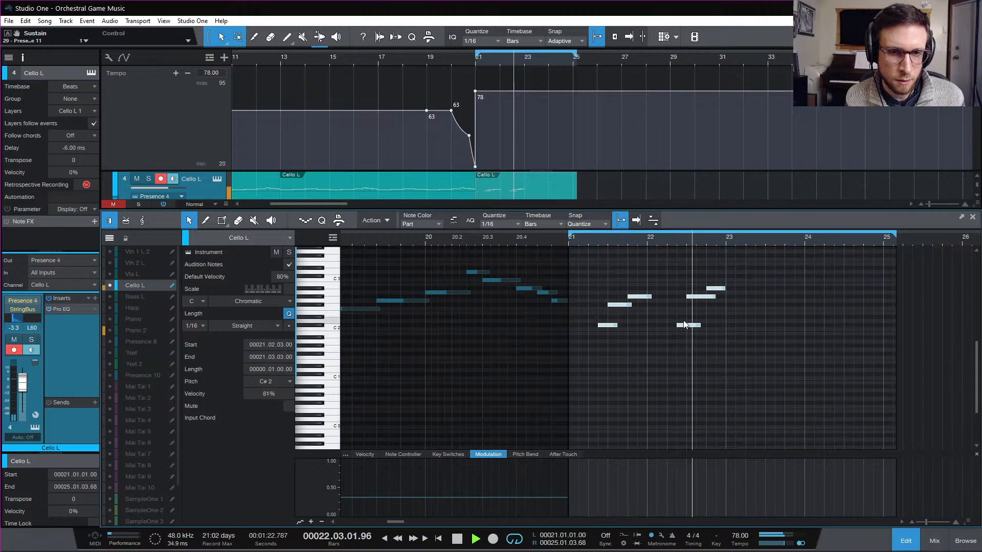
key("space")
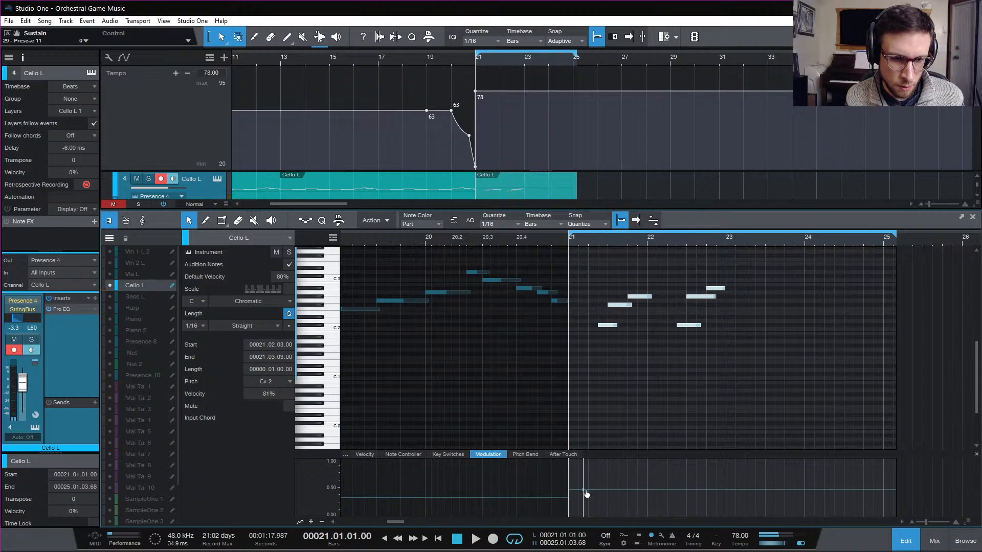
Step: Add a cello modulation point of about 0.43 in beat 2 of bar 21, rising to about 0.65 at bar 22, and audition it
left_click(593, 492)
left_click_drag(652, 495, 646, 480)
key("space")
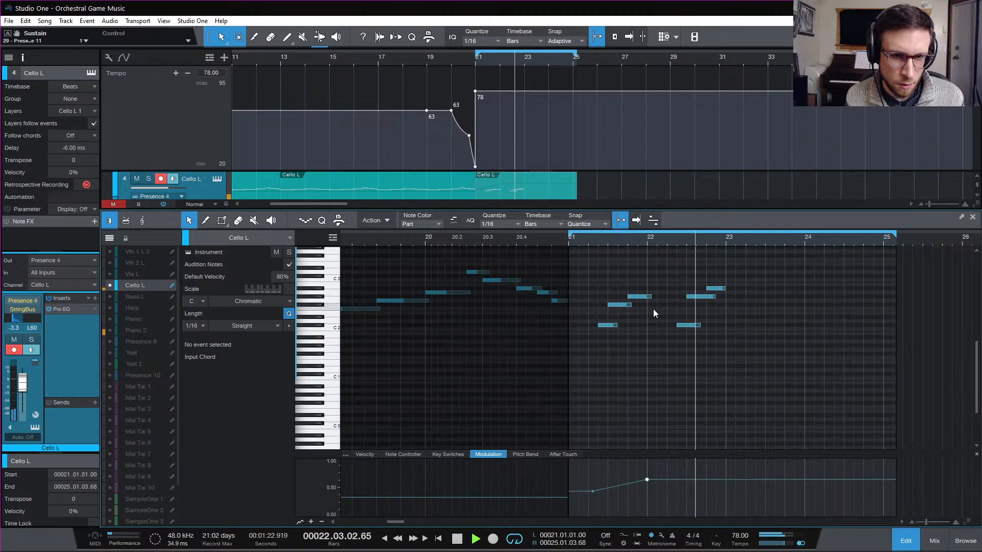
key("space")
Step: Extend the cello's G#2 note to 22.2.3 and dip the modulation to about 0.35 at that point, checking by playback
left_click_drag(650, 297, 681, 307)
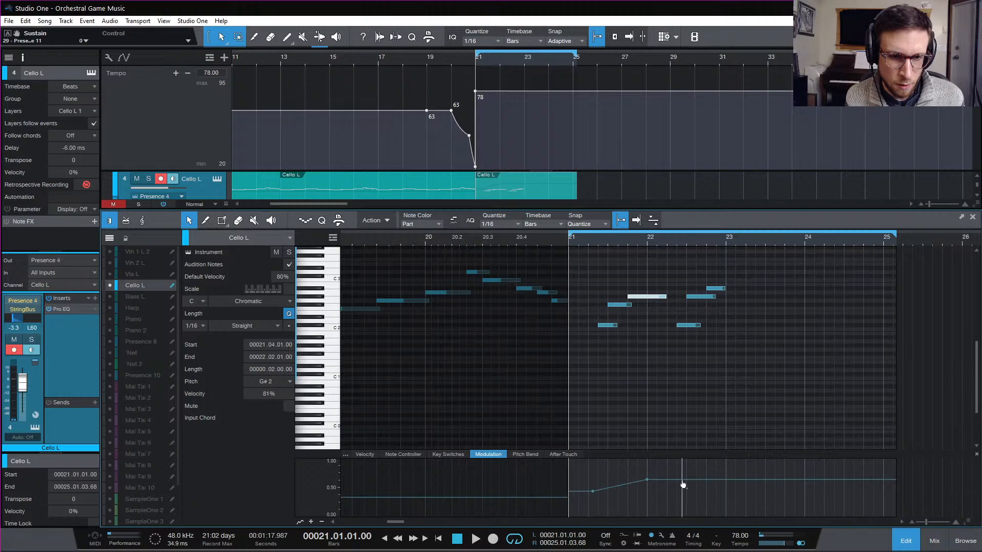
left_click_drag(678, 485, 678, 500)
key("space")
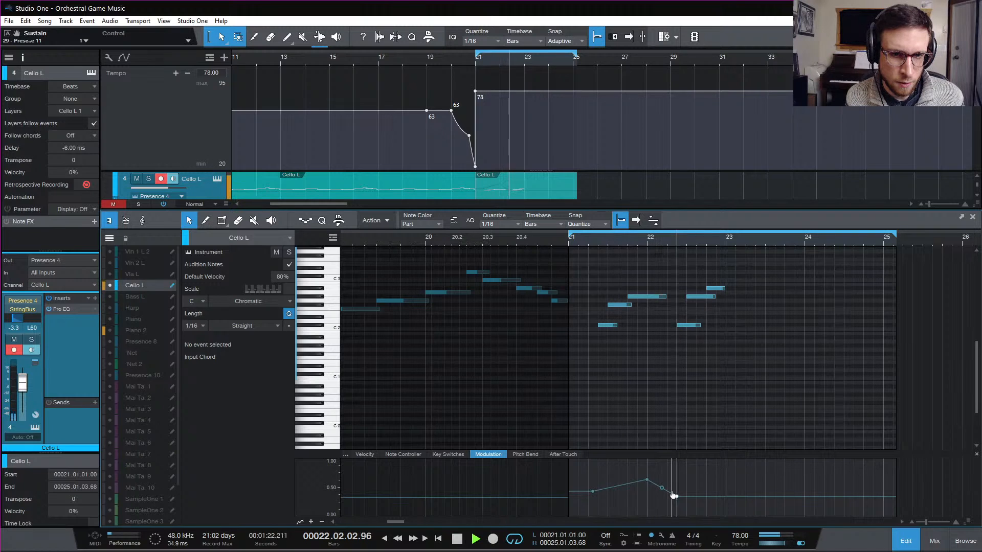
left_click_drag(666, 296, 674, 305)
key("space")
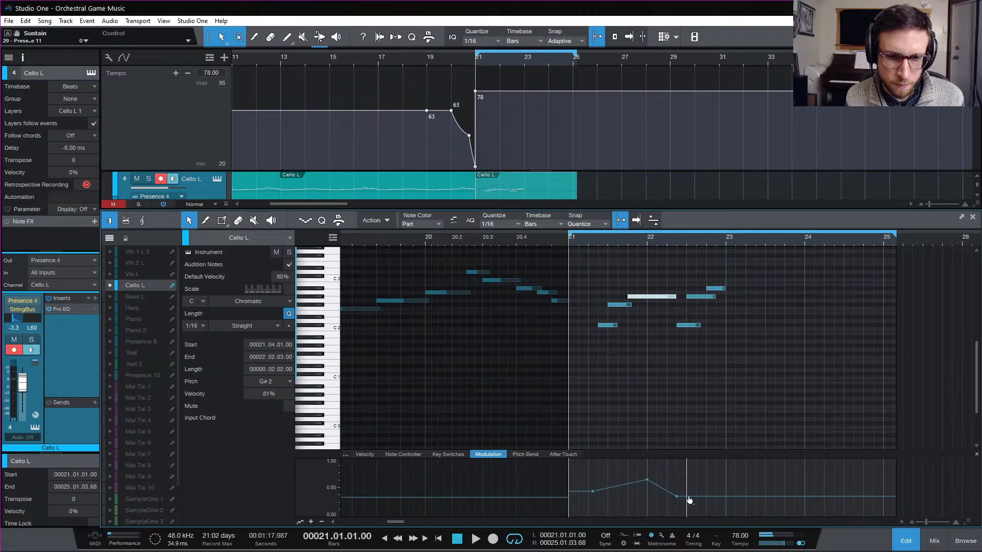
Step: Raise the cello modulation from the bar 22 dip to about 0.9 at bar 23 and listen to the swell
left_click_drag(689, 500, 726, 468)
key("space")
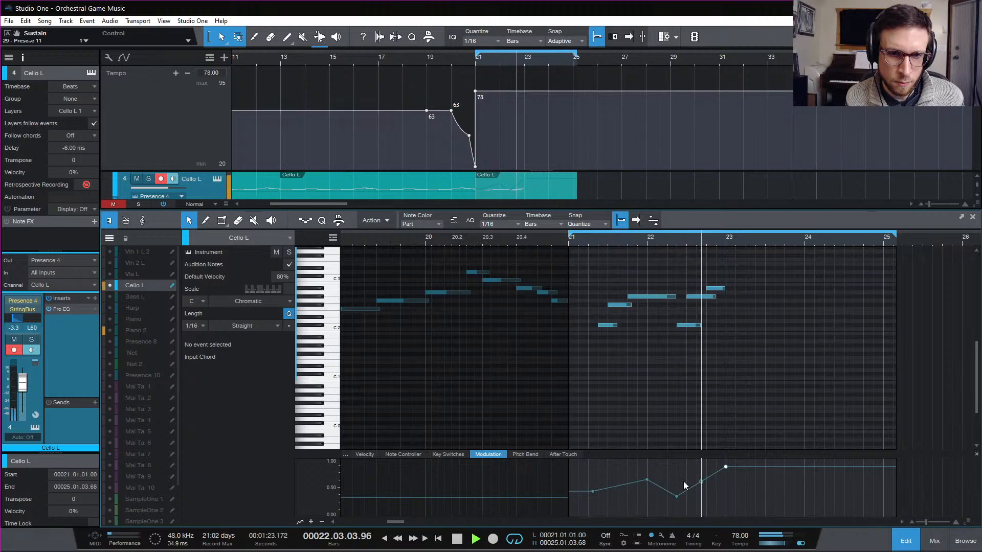
key("space")
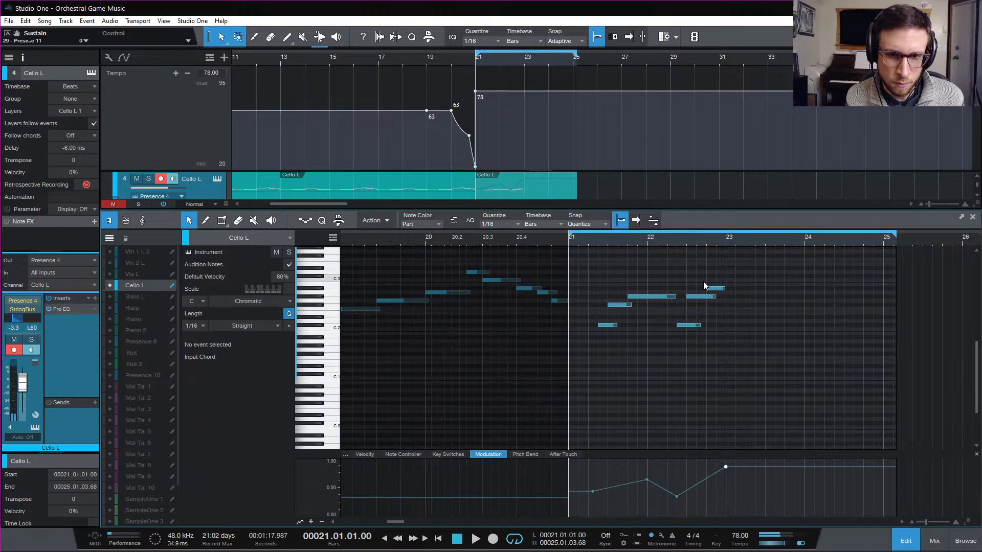
Step: Duplicate the A#2 note into bar 23, lower the copy to A2, stretch it to one full bar, and audition it
left_click(720, 290)
key("ctrl+d")
left_click_drag(732, 293, 805, 304)
left_click(707, 239)
key("space")
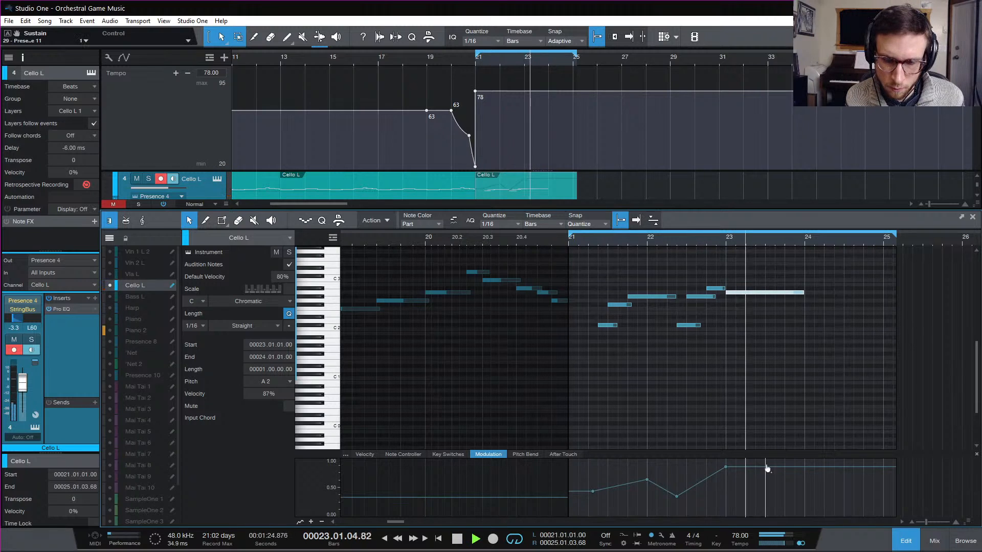
key("space")
Step: Extend the cello's A#2 note slightly past bar 23 to 23.1.1.72 and play the transition
left_click_drag(726, 287, 729, 288)
key("space")
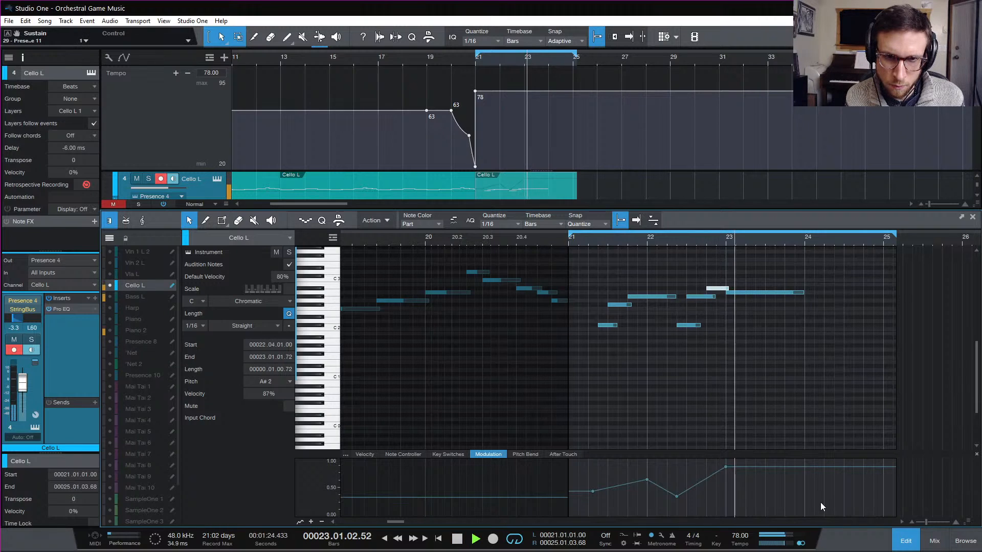
key("space")
Step: Lower the cello modulation to about 0.55 at bar 24, curve the descent from bar 23, and play back from bar 21
left_click_drag(804, 467, 806, 487)
key("space")
key("space")
key("space")
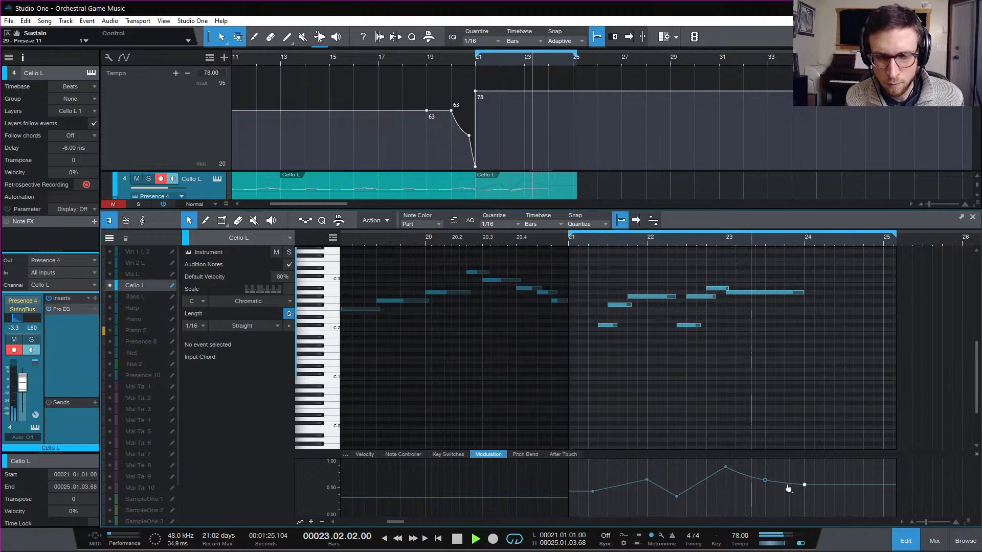
key("space")
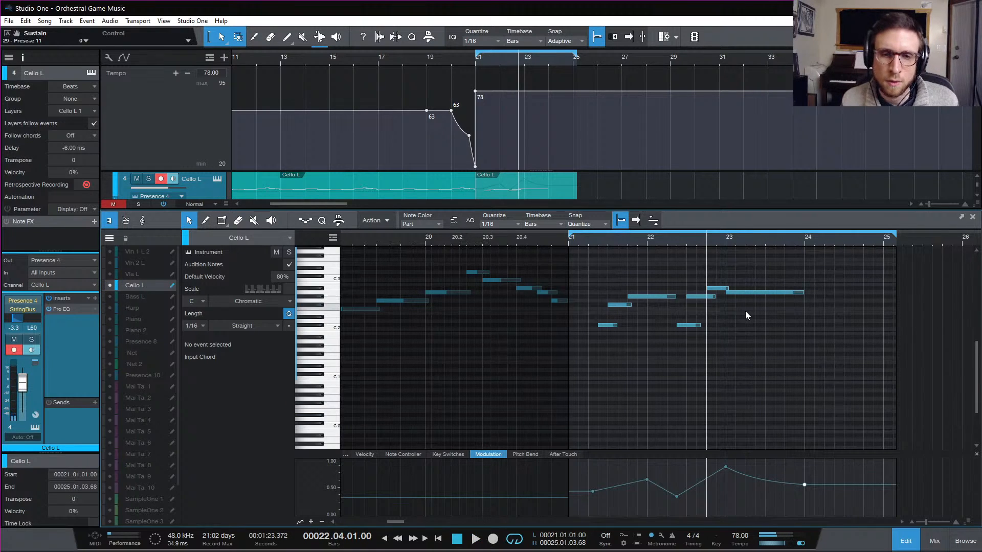
left_click(566, 240)
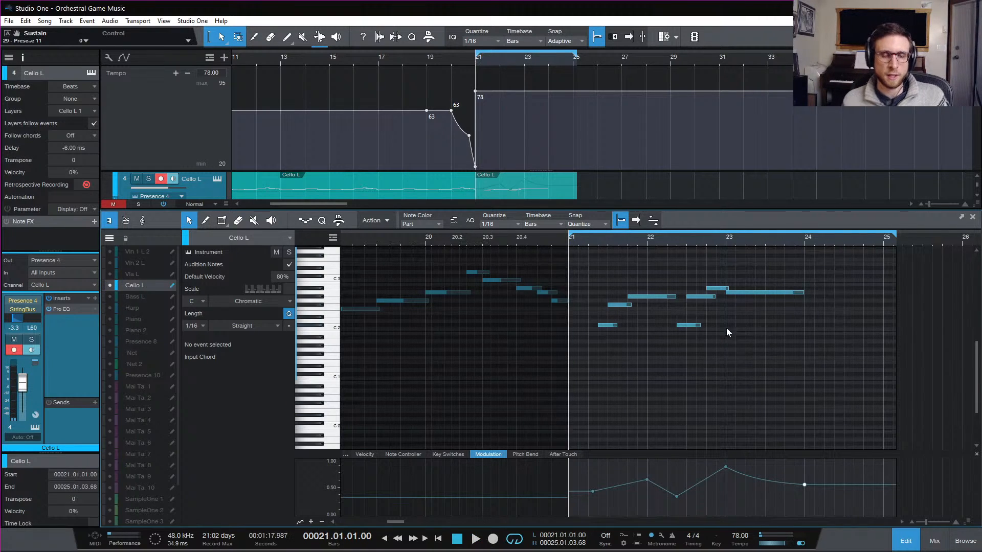
key("space")
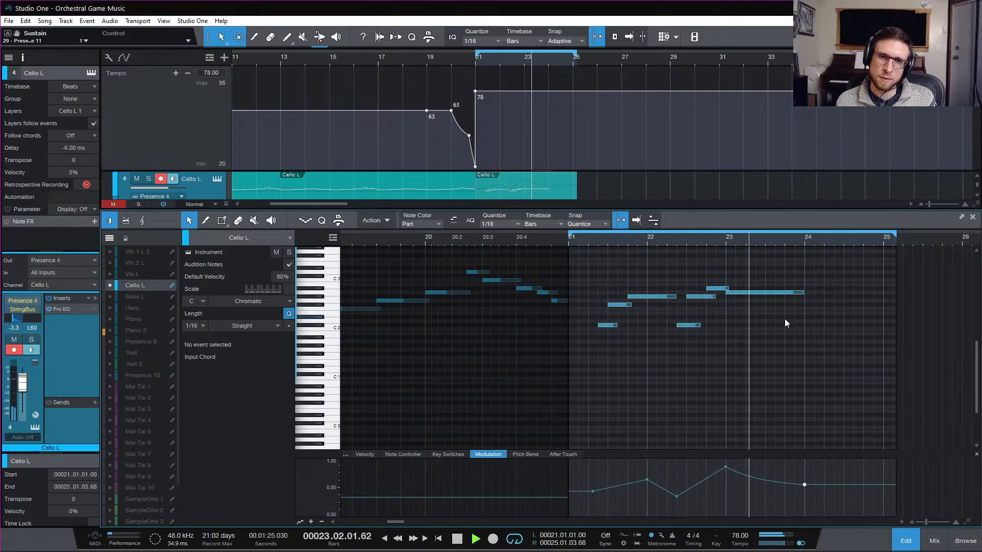
key("space")
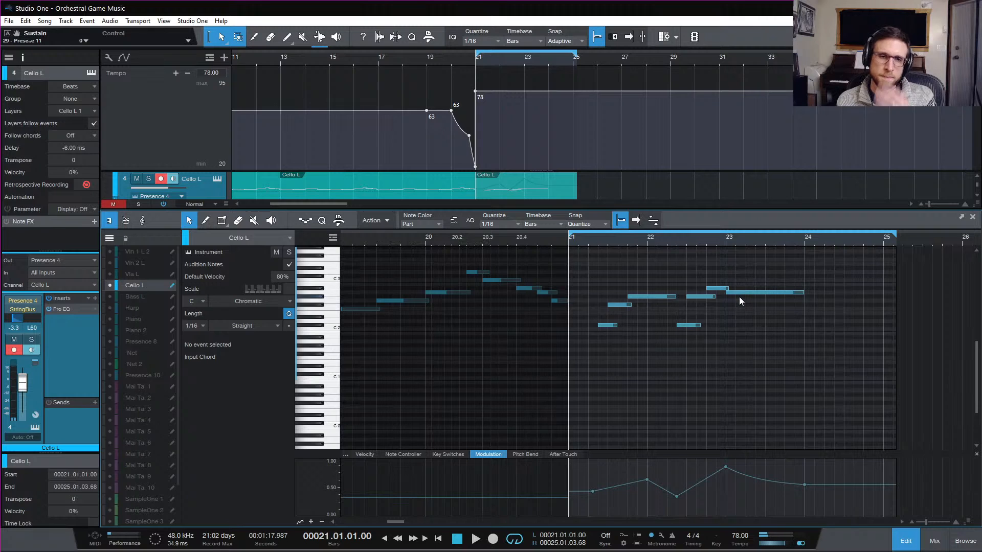
Step: Delete the one-bar A2 note in bar 23 and duplicate the cello phrase of bars 21 and 22 into bars 23 and 24
left_click(742, 292)
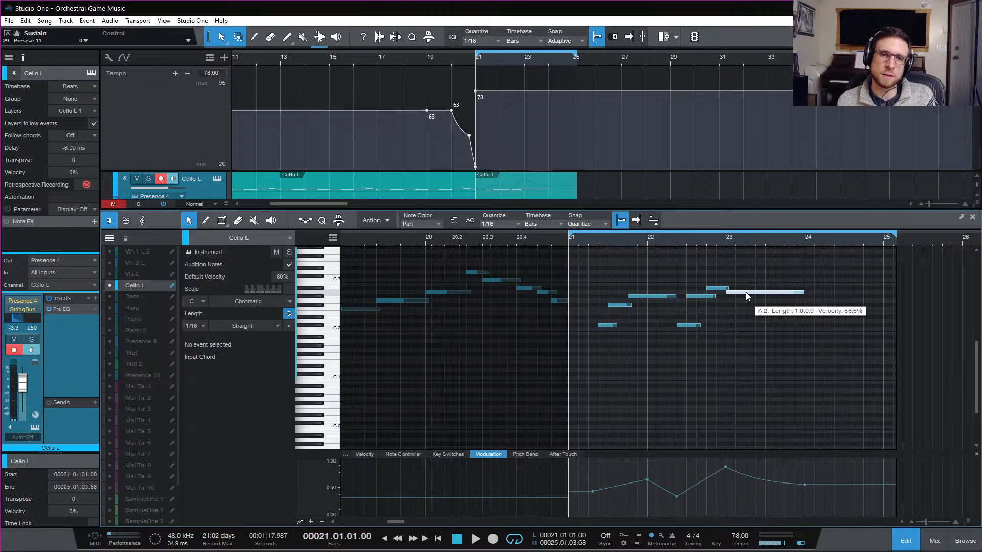
left_click_drag(608, 279, 777, 361)
key("ctrl+d")
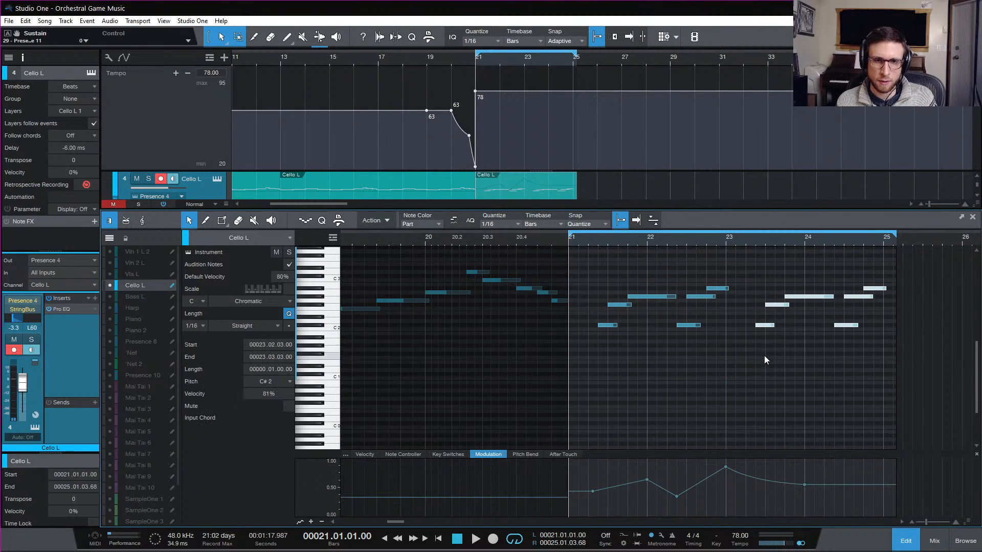
Step: Select only the duplicated C#2 note in bar 23 for editing
left_click(760, 330)
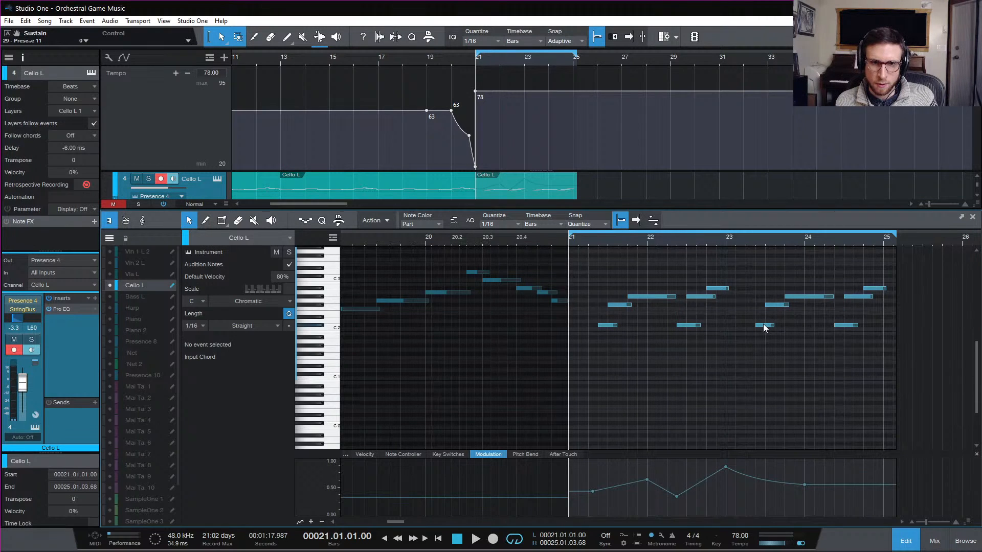
left_click(764, 325)
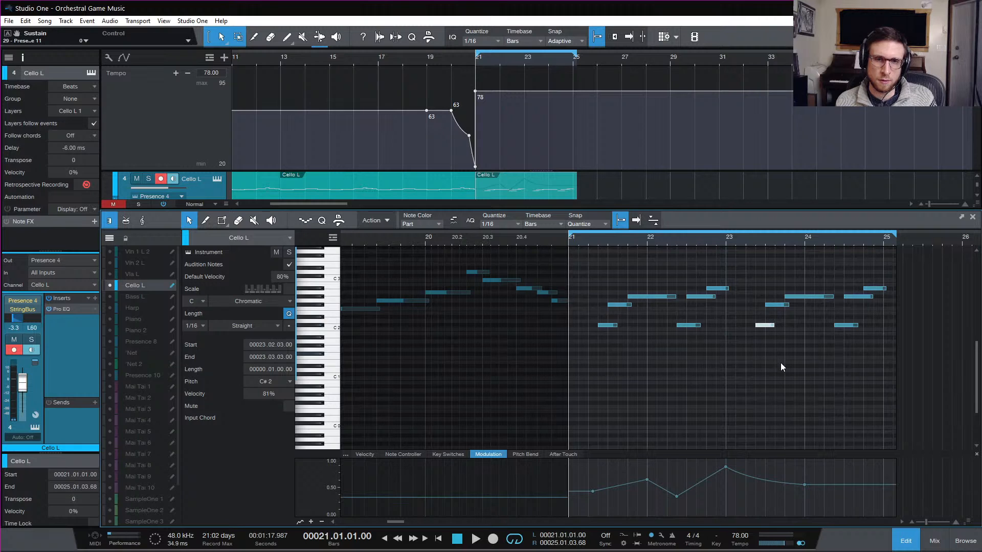
Step: Shrink the tempo track's height and examine the Piano 2 and Bass L parts from bar 21, including the Piano 2 notes in bar 23
scroll(528, 181, "down", 1)
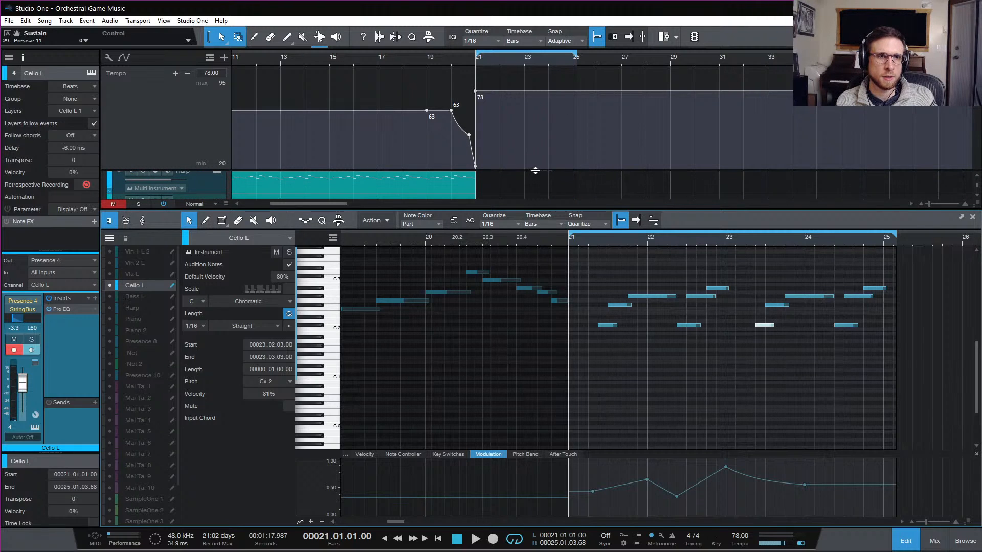
left_click_drag(535, 170, 540, 94)
scroll(539, 108, "down", 3)
left_click(517, 103)
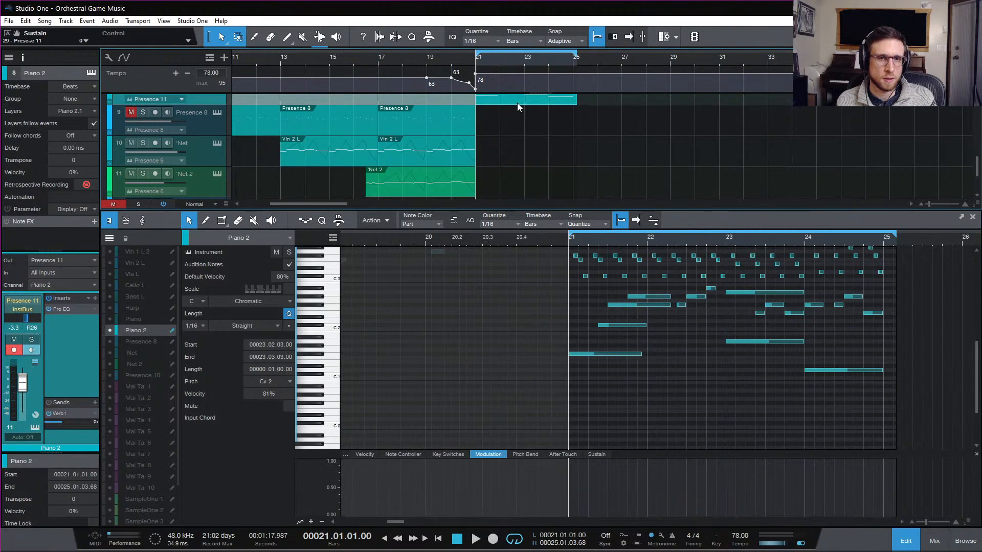
left_click(761, 312)
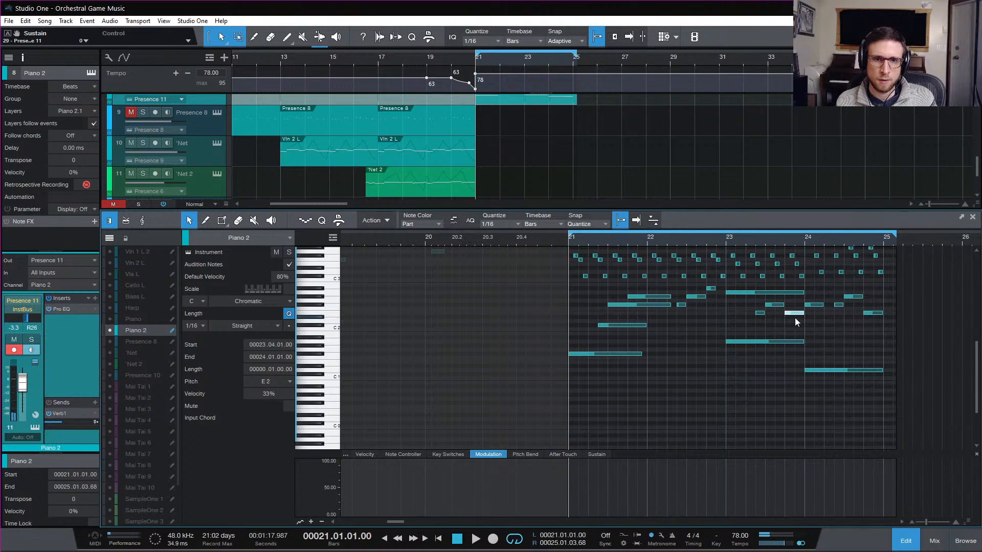
scroll(535, 116, "up", 3)
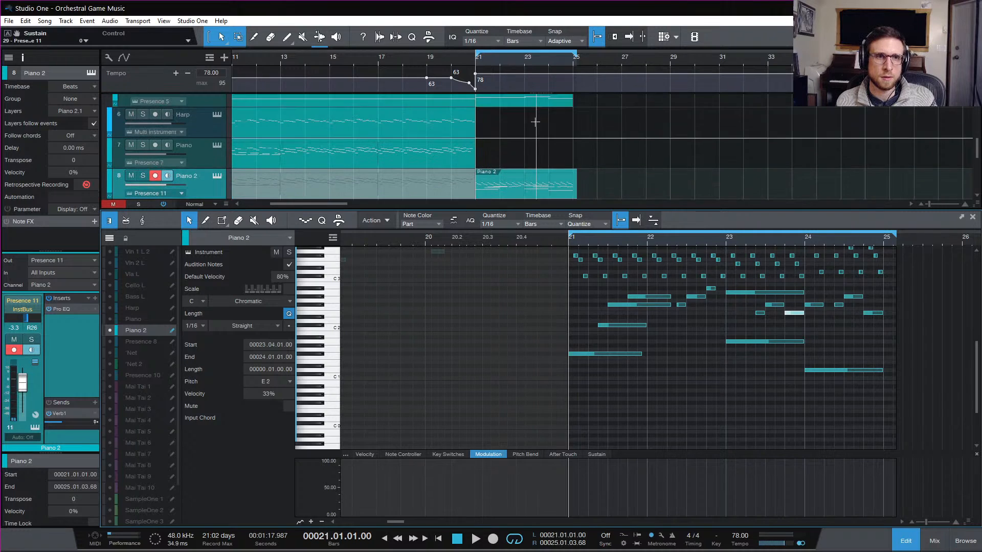
left_click(533, 100)
scroll(542, 132, "up", 3)
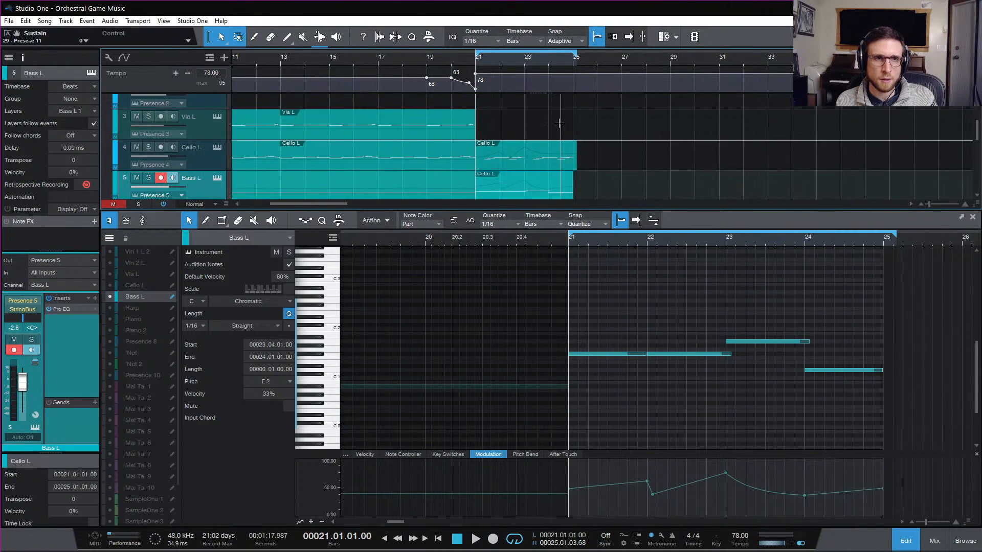
Step: Repitch the Cello L notes in bars 23 and 24 to E2, F#2 and G#2, and shorten the long E2 note at 23.4 to two beats
left_click(552, 164)
left_click_drag(766, 325, 869, 296)
left_click(745, 236)
key("space")
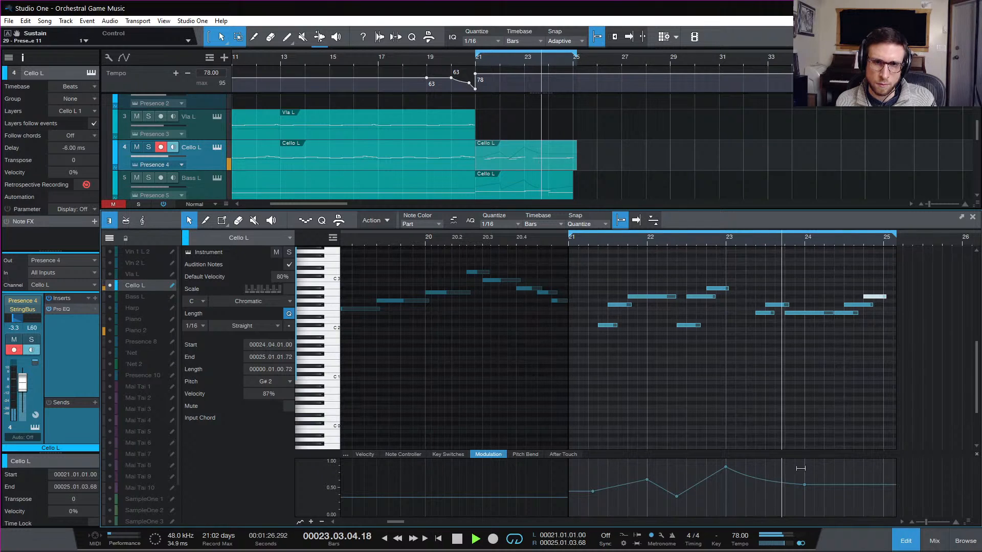
key("space")
left_click(830, 312)
left_click_drag(834, 313, 823, 317)
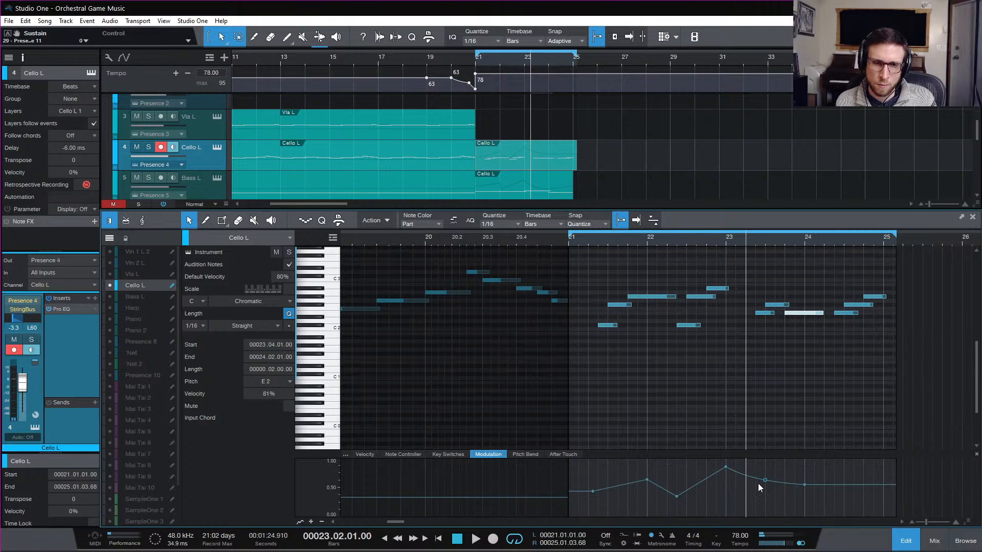
Step: Reshape the Cello L modulation curve in bars 23 and 24 with dips near 23.2 and 24.2.3 and peaks at bars 24 and 25
left_click_drag(765, 481, 835, 501)
key("space")
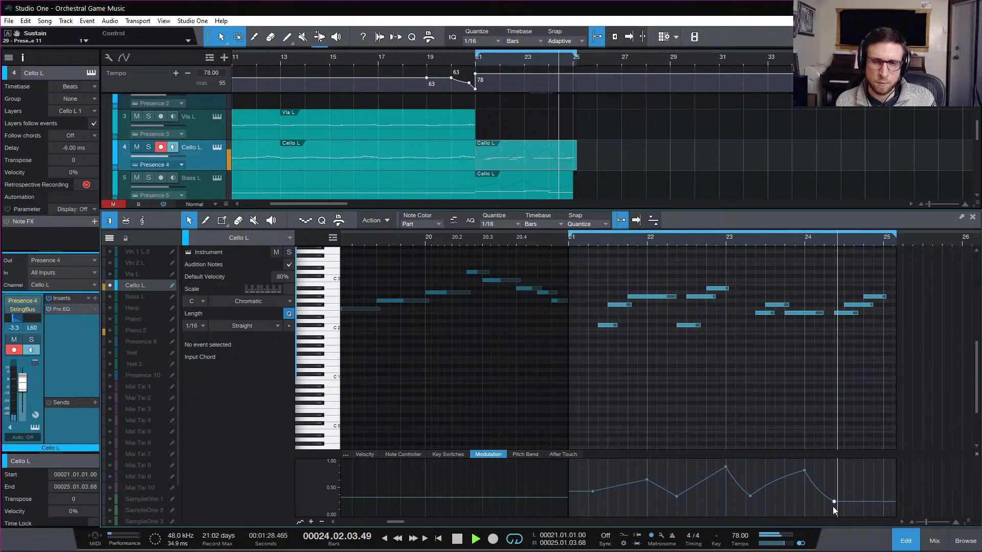
key("space")
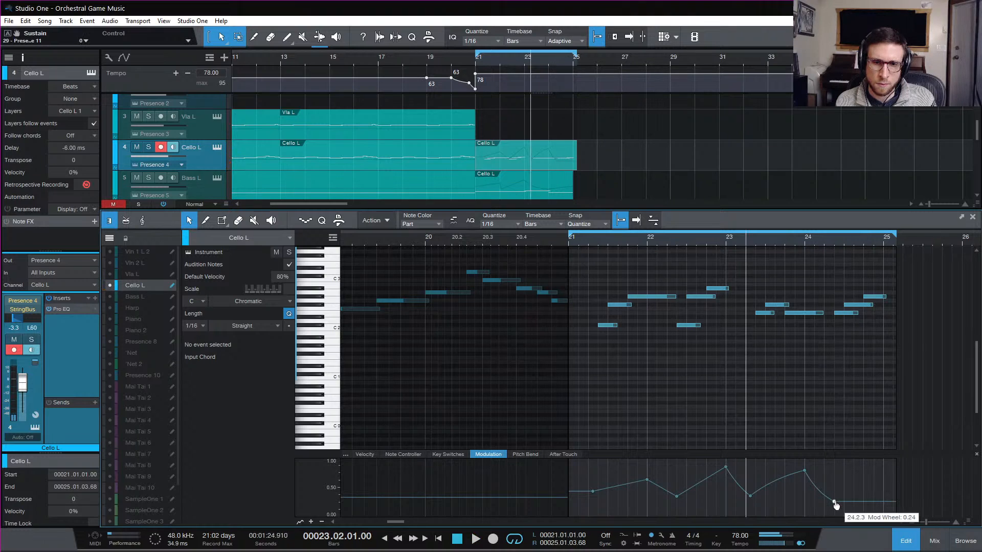
left_click_drag(883, 480, 884, 468)
key("space")
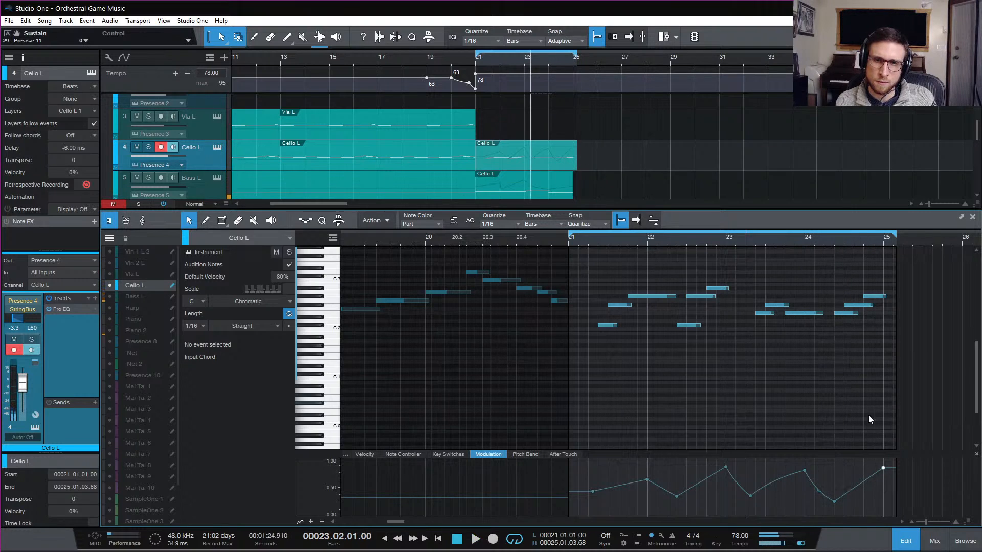
left_click_drag(835, 505, 834, 492)
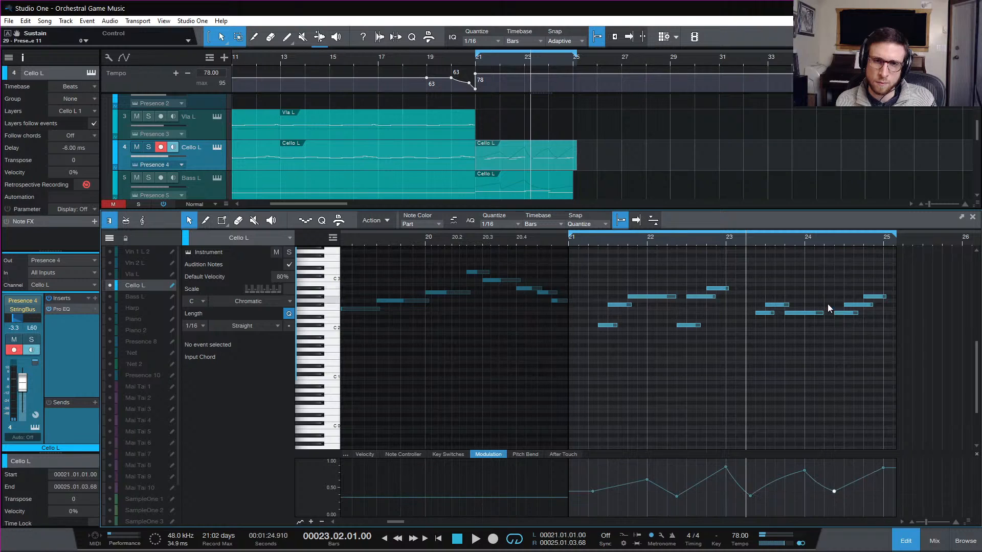
Step: Try shortening the Cello L E2 note at 23.4 to end at 24.1.2.47, and play the passage back
left_click_drag(827, 313, 812, 313)
key("space")
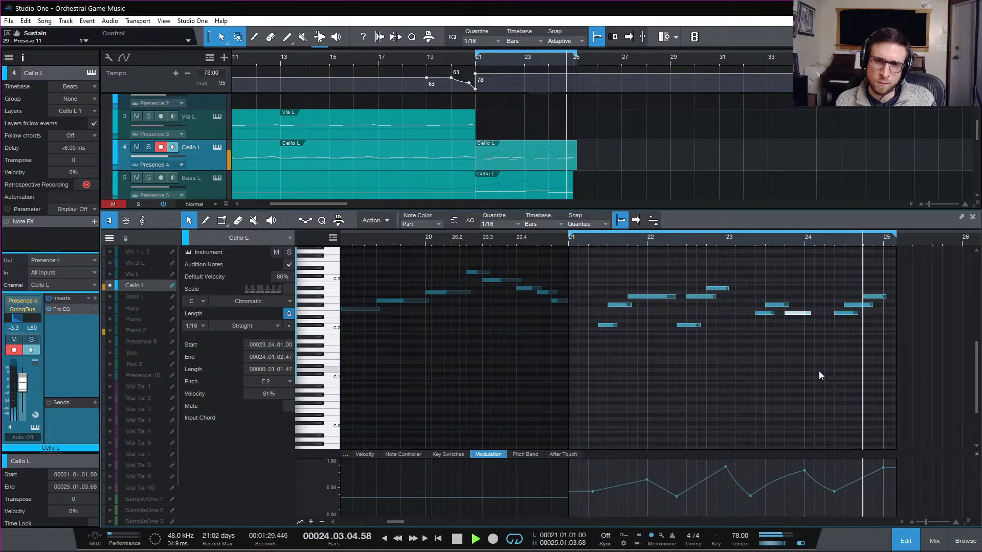
key("space")
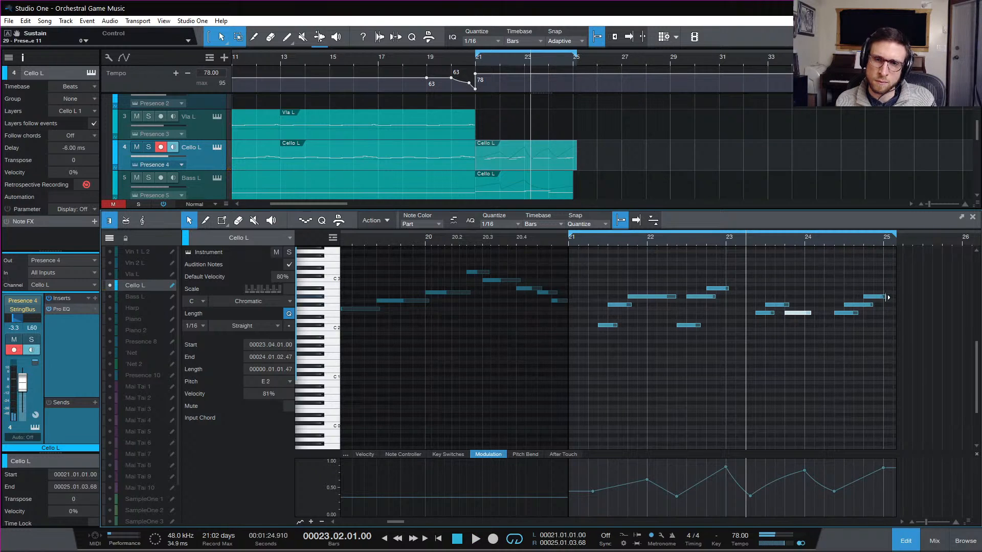
Step: Play the full arrangement from bar 21 in the arrange view, and reopen the Cello L part for note editing
left_click(916, 538)
left_click(474, 61)
key("space")
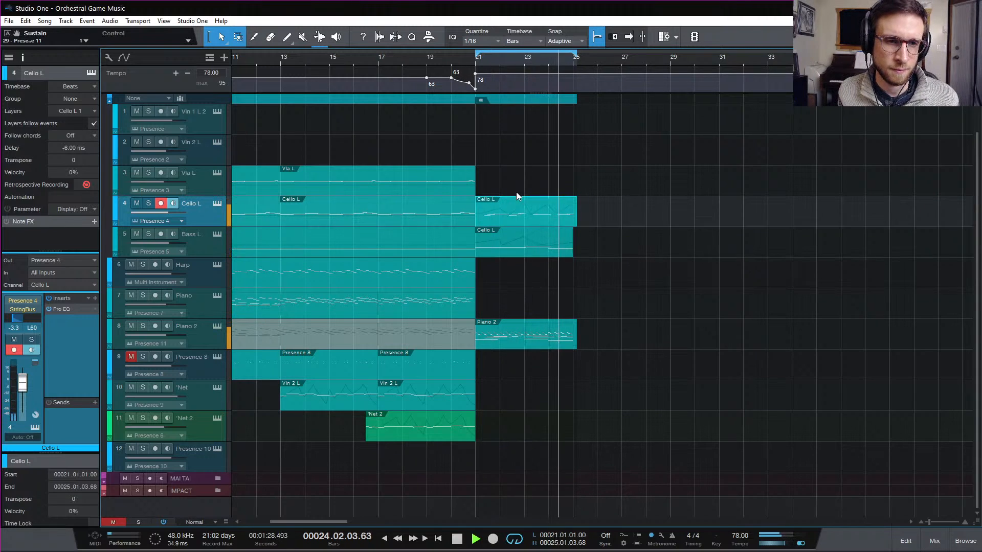
double_click(510, 216)
key("space")
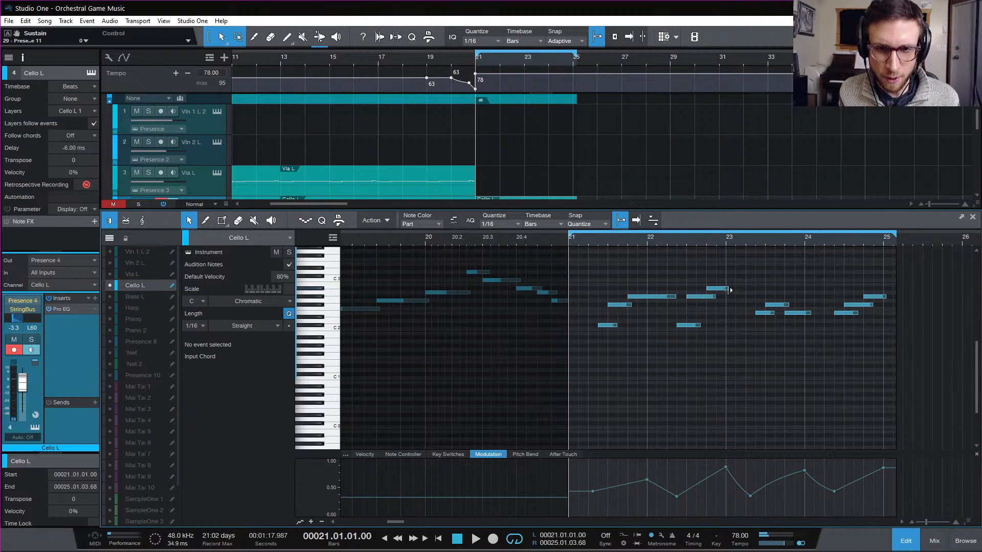
Step: Copy the last Cello L note of bar 22 to the start of bar 23, one semitone lower at A2, and play it back
left_click_drag(723, 289, 742, 295)
key("space")
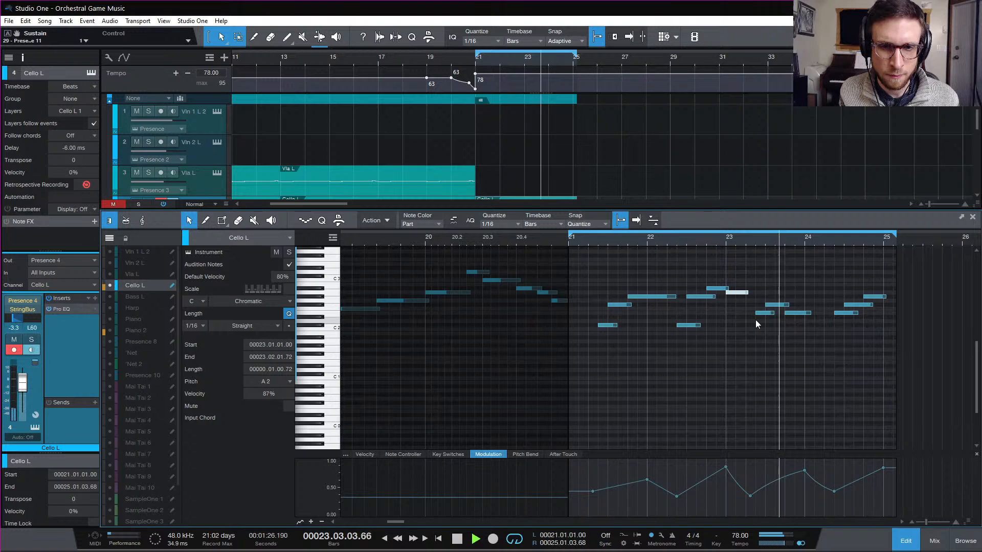
key("space")
Step: Adjust the length of the Cello L E2 note at 23.4 during playback, settling on two beats
left_click_drag(810, 313, 803, 313)
left_click(747, 236)
key("space")
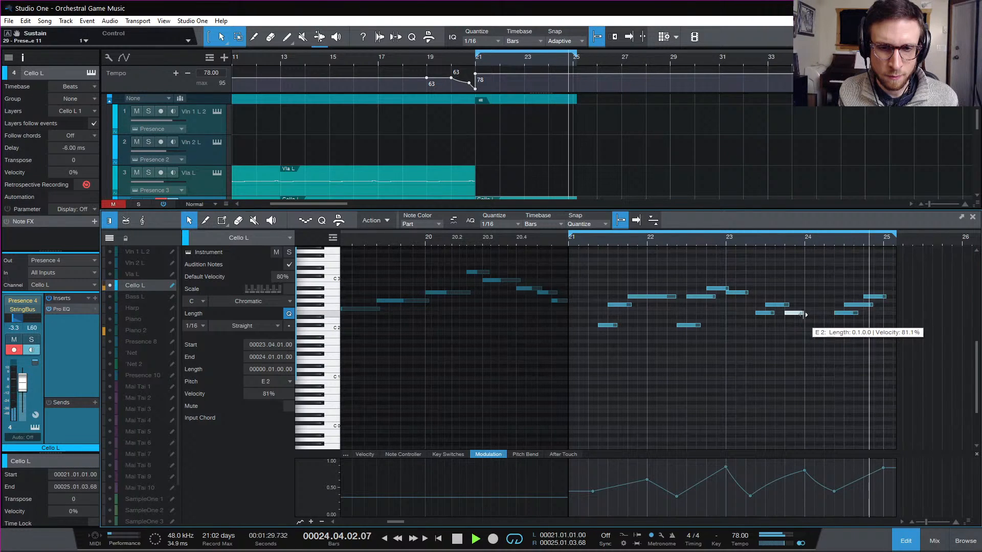
left_click_drag(803, 314, 820, 321)
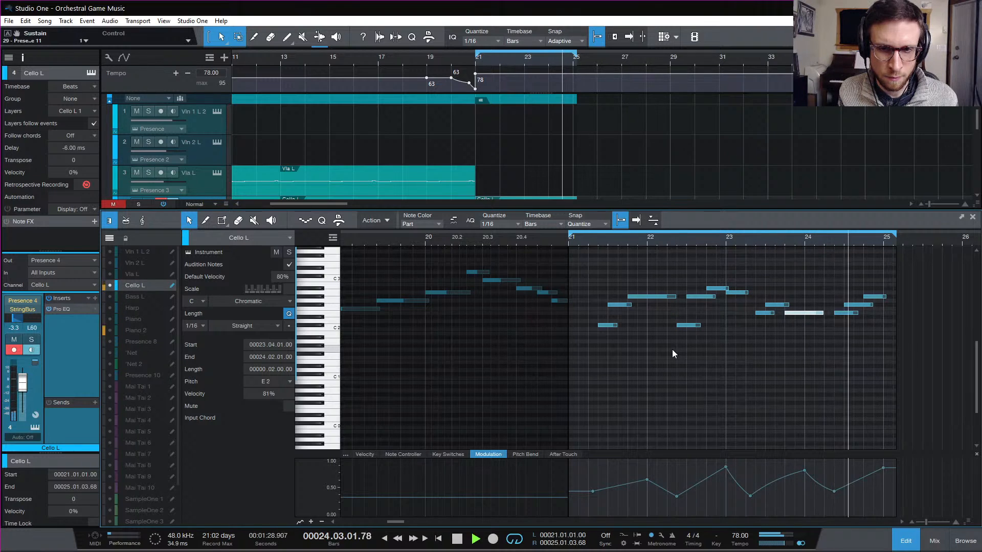
key("space")
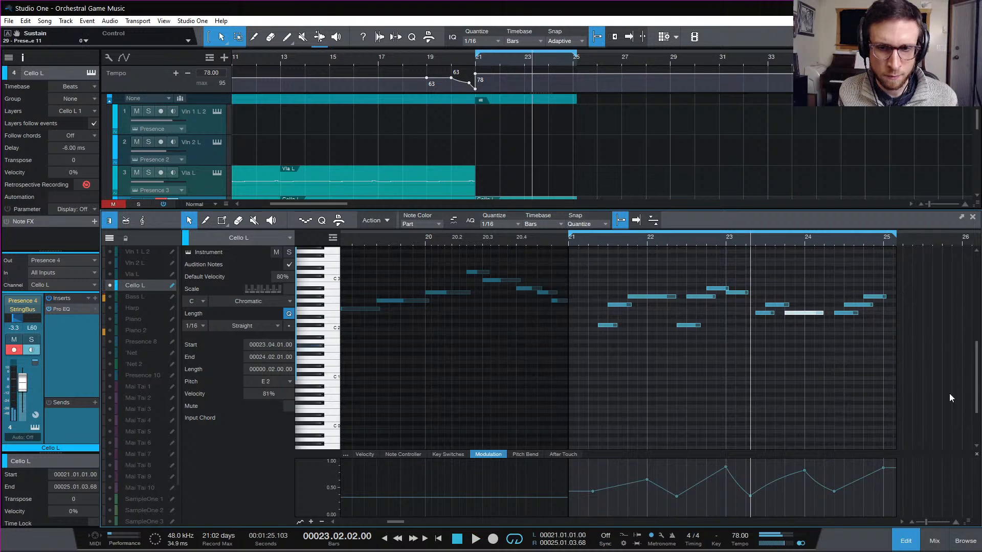
Step: Mute the Piano 2 track in the arrange view and play the section from bar 21 without it
left_click(918, 546)
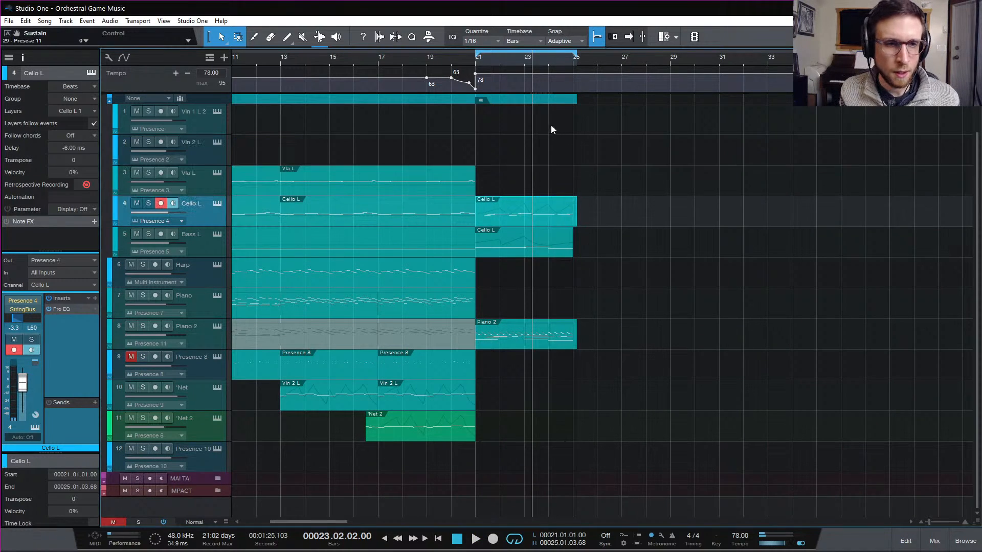
key("KP_1")
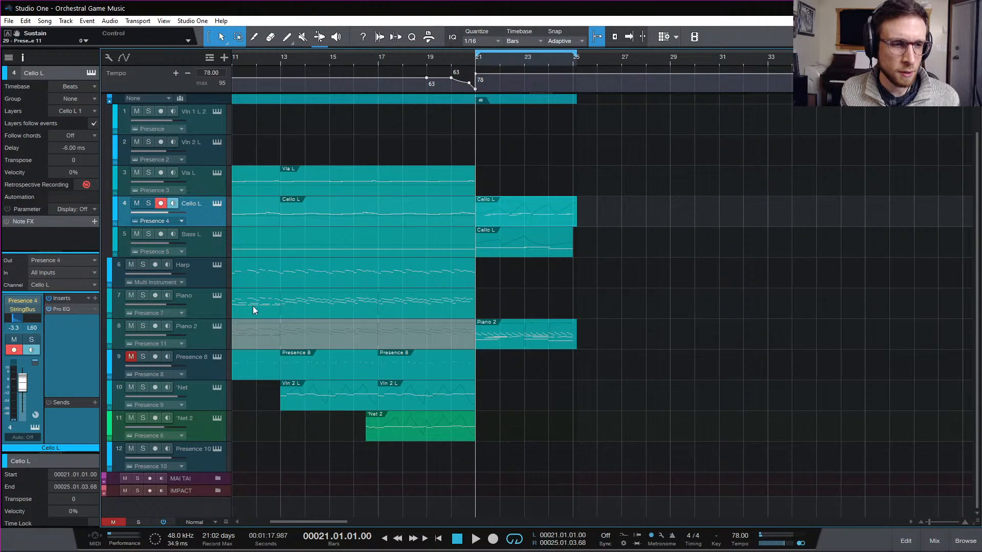
left_click(132, 327)
key("space")
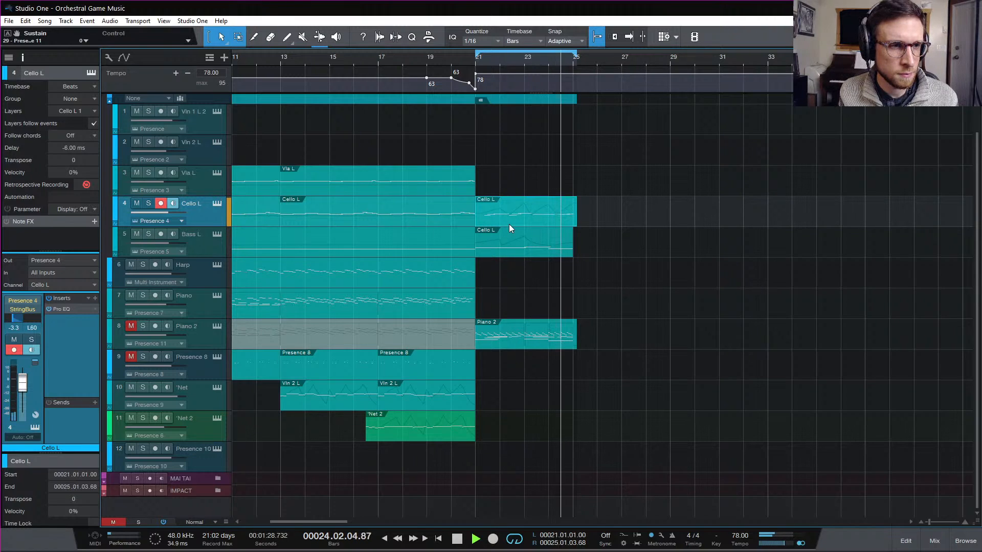
key("space")
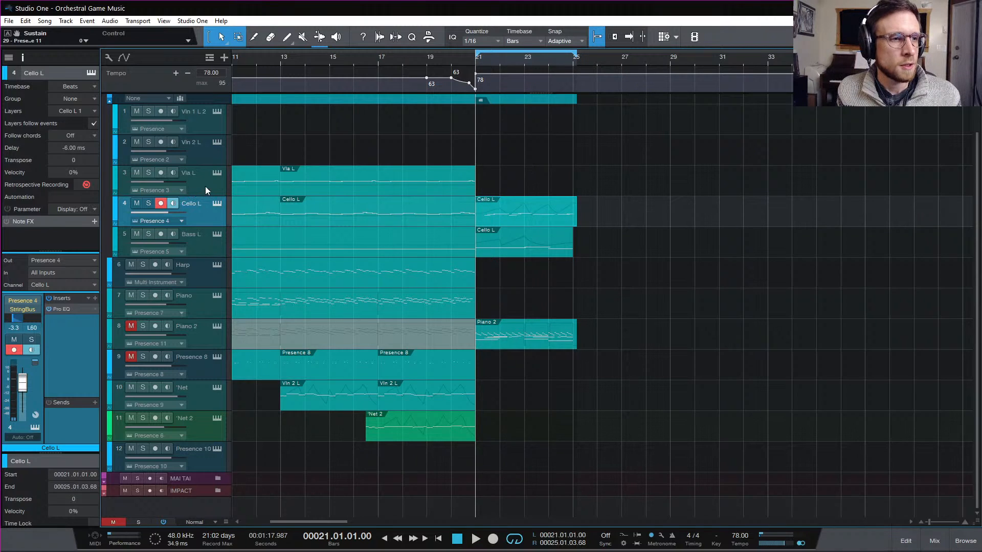
Step: Check the Vla L track's instrument, and create an empty Vla L part over the loop range from bar 21 and open it for editing
left_click(221, 170)
left_click(218, 173)
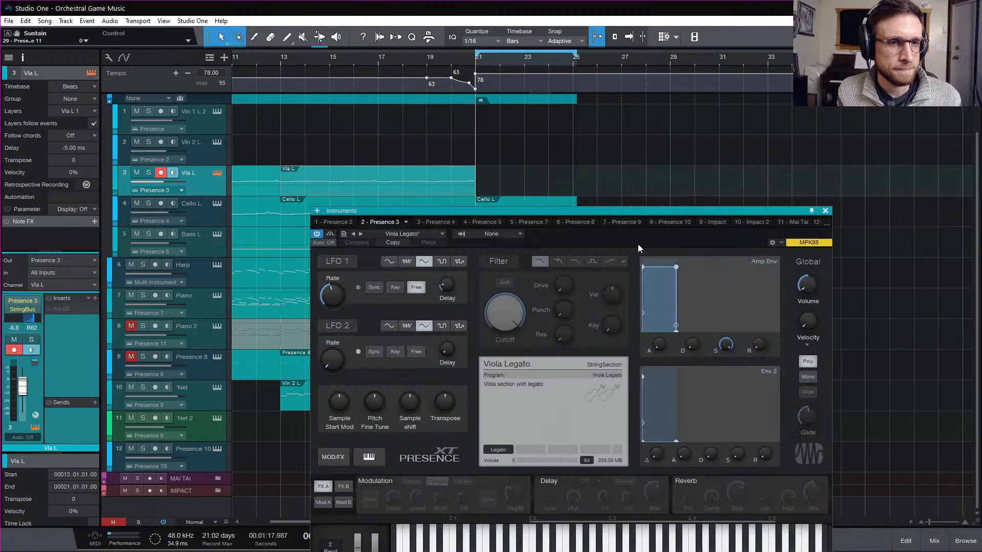
left_click(825, 211)
double_click(486, 185)
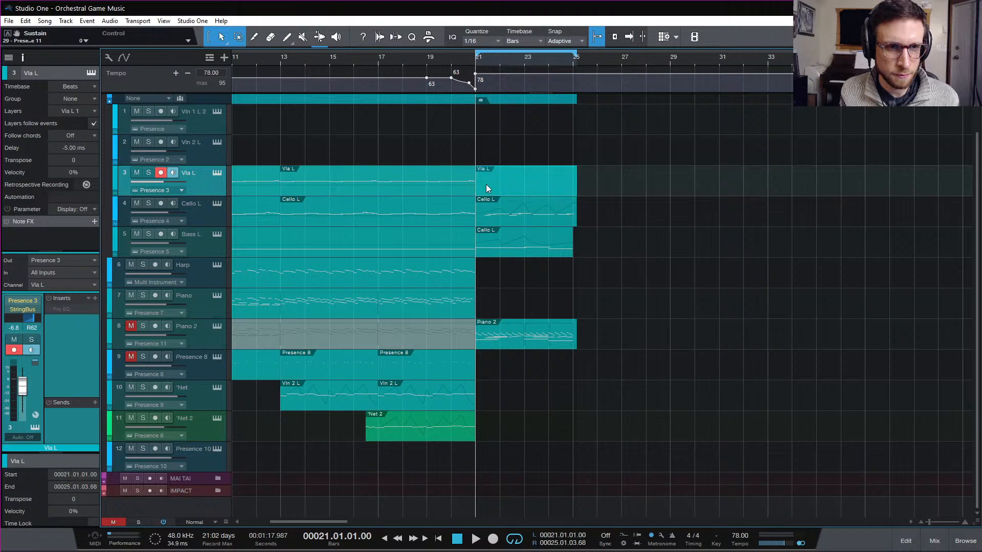
double_click(505, 185)
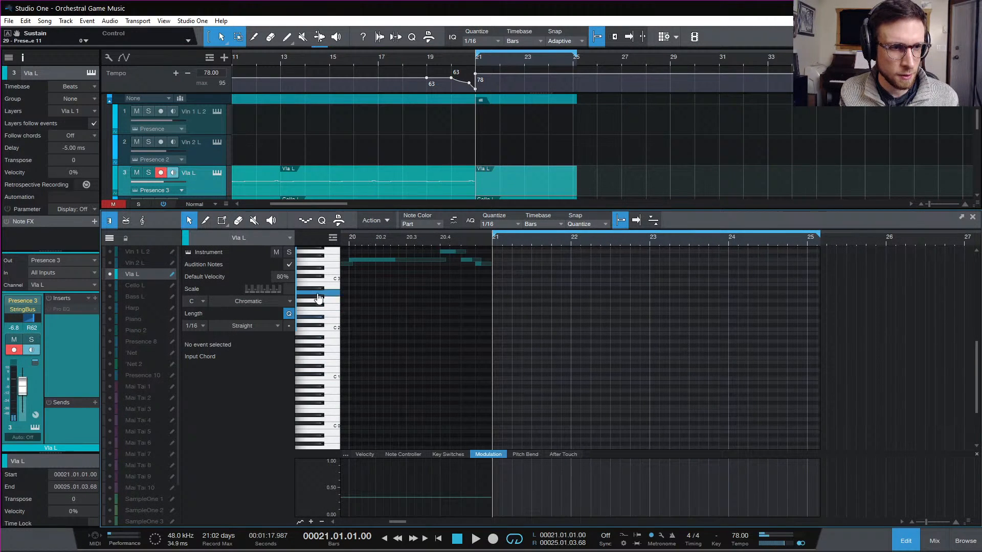
Step: Listen to the section from bar 21, and draw a one-bar A#2 note at the start of the new Vla L part
key("space")
scroll(550, 342, "up", 1)
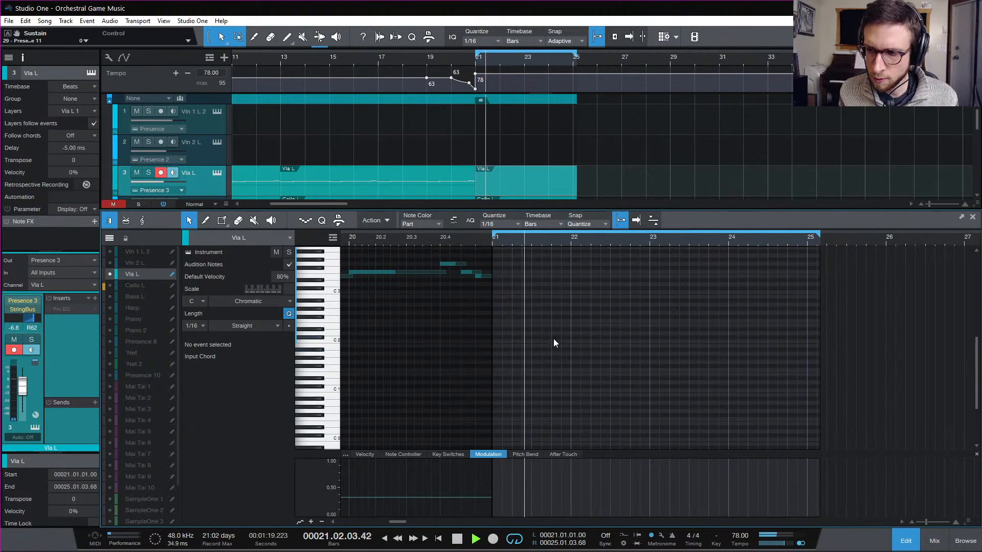
scroll(556, 345, "up", 1)
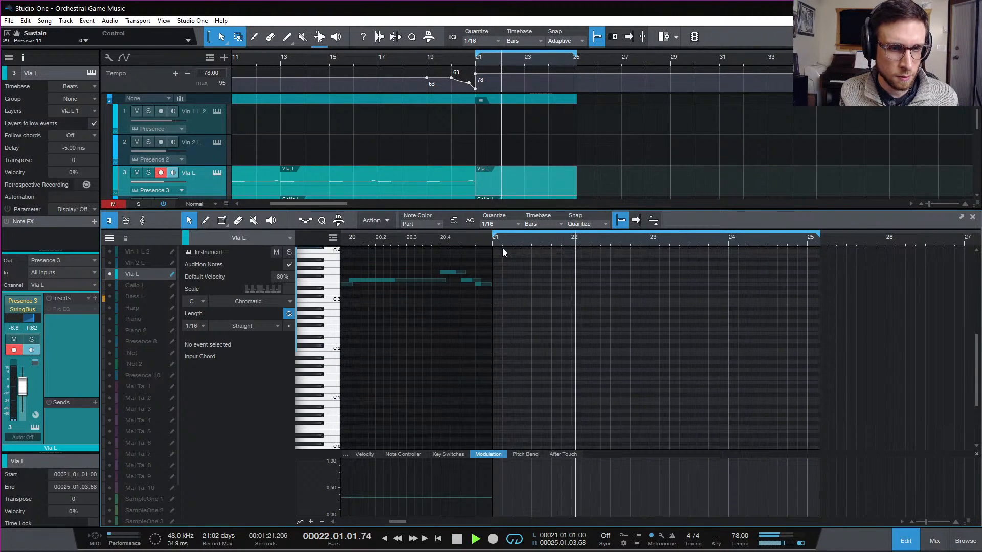
left_click(490, 240)
key("space")
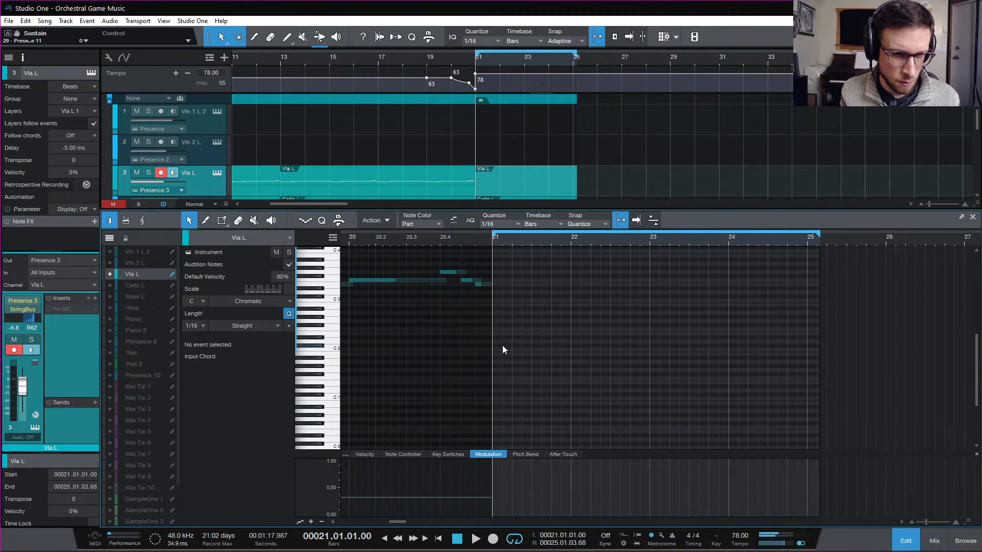
left_click(497, 346)
left_click_drag(499, 345, 569, 331)
key("space")
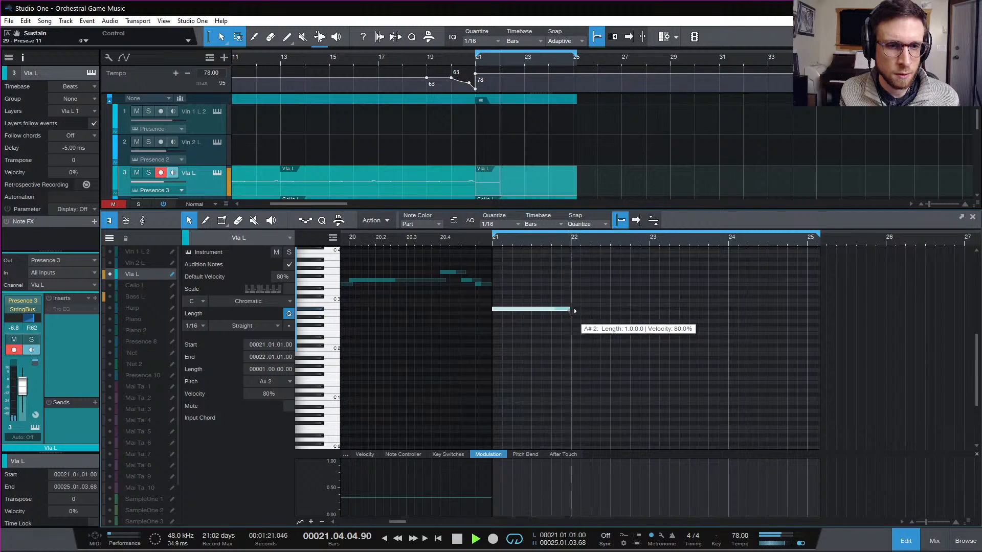
key("space")
Step: Extend the A#2 viola note to two bars, ending at bar 23, and play it back
left_click_drag(568, 310, 648, 320)
key("space")
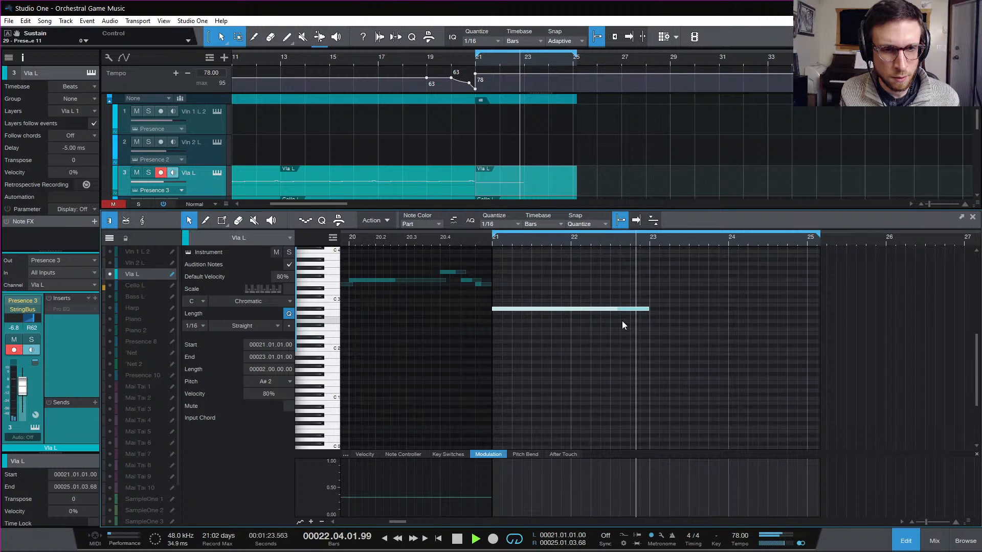
key("space")
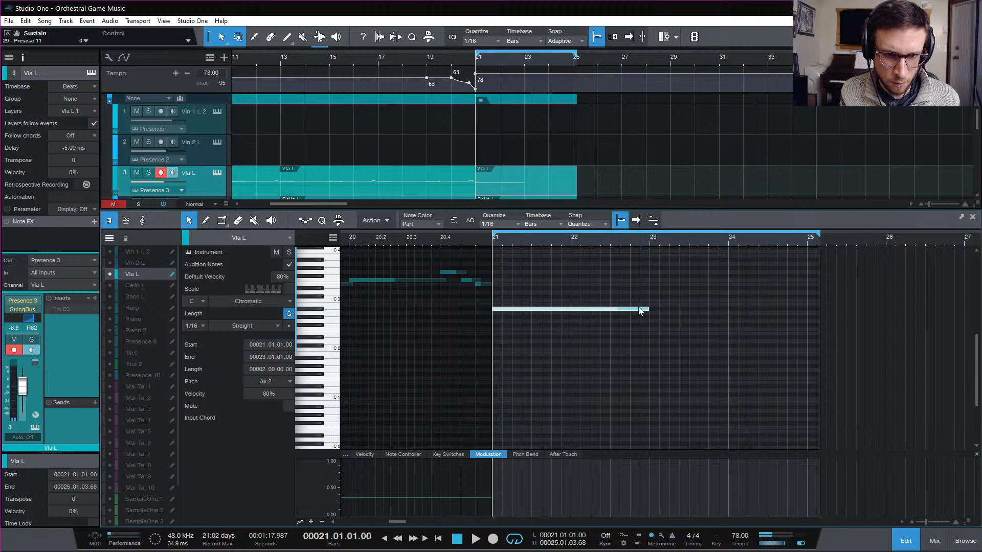
Step: Try the two-bar viola note at F3 and play it back from bar 21
left_click_drag(583, 309, 567, 290)
key("space")
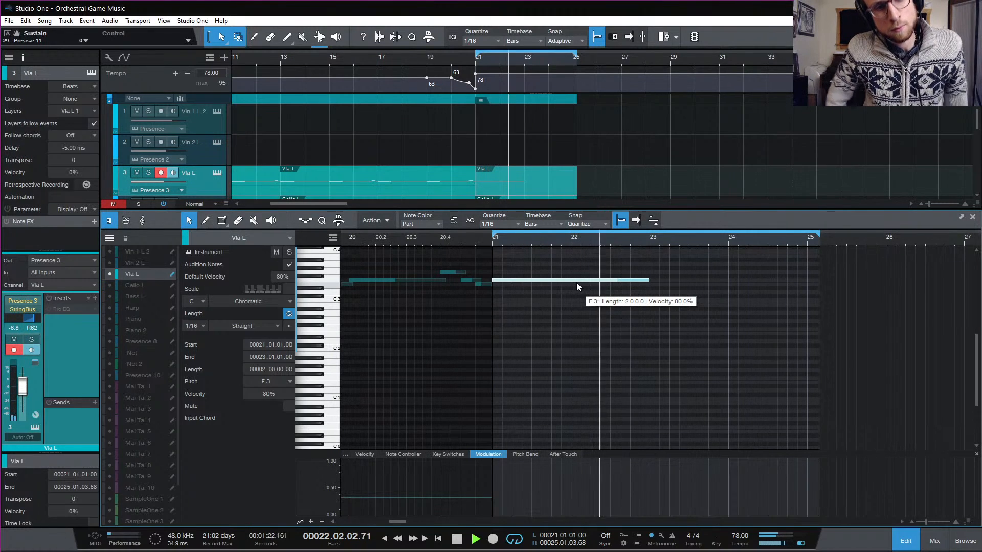
key("space")
key("space")
key("space")
Step: Move the two-bar viola note to C#3 and play it back from bar 21
left_click_drag(530, 281, 533, 299)
key("space")
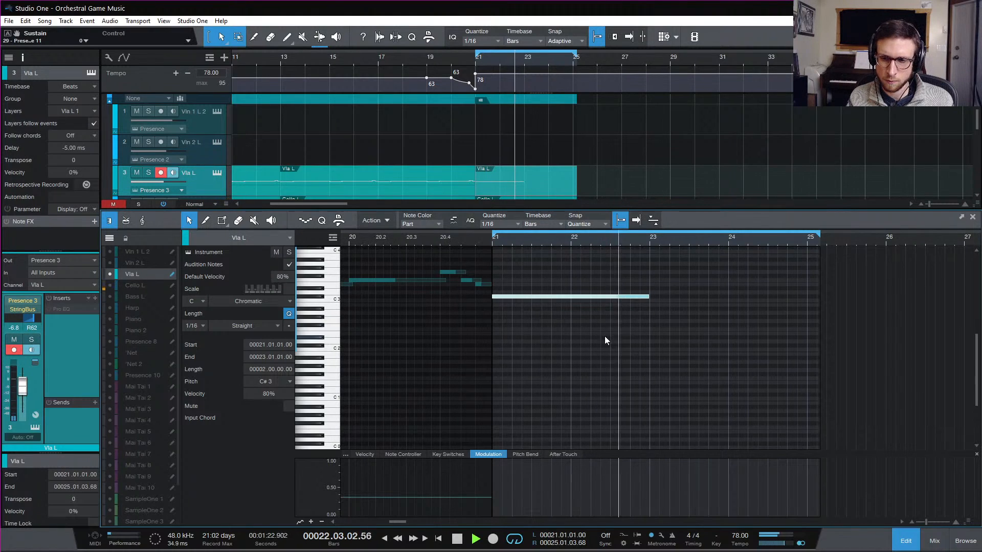
key("space")
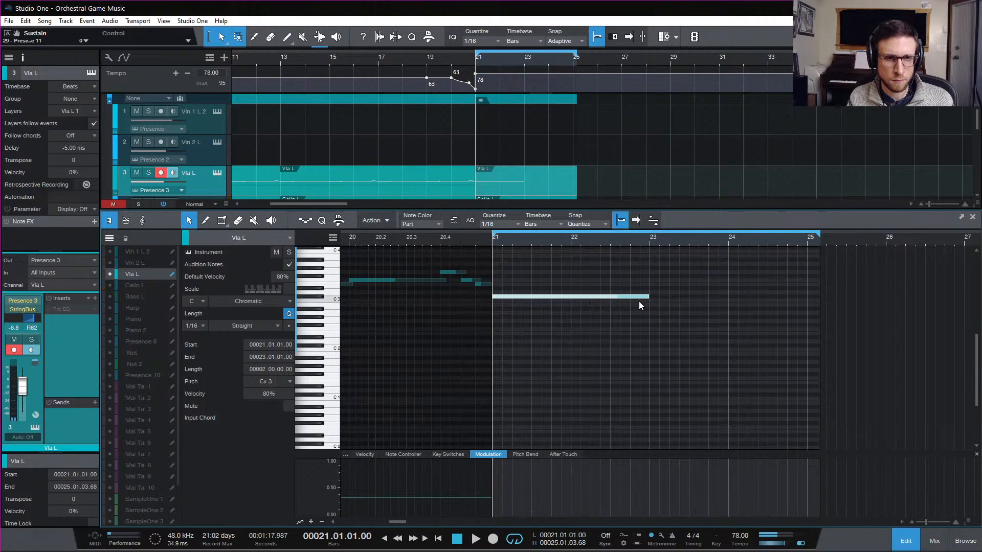
Step: Extend the C#3 viola note to four bars, ending at bar 25, and play it back from bar 21
left_click_drag(652, 297, 802, 311)
key("space")
left_click(556, 252)
scroll(552, 152, "down", 3)
scroll(555, 152, "up", 3)
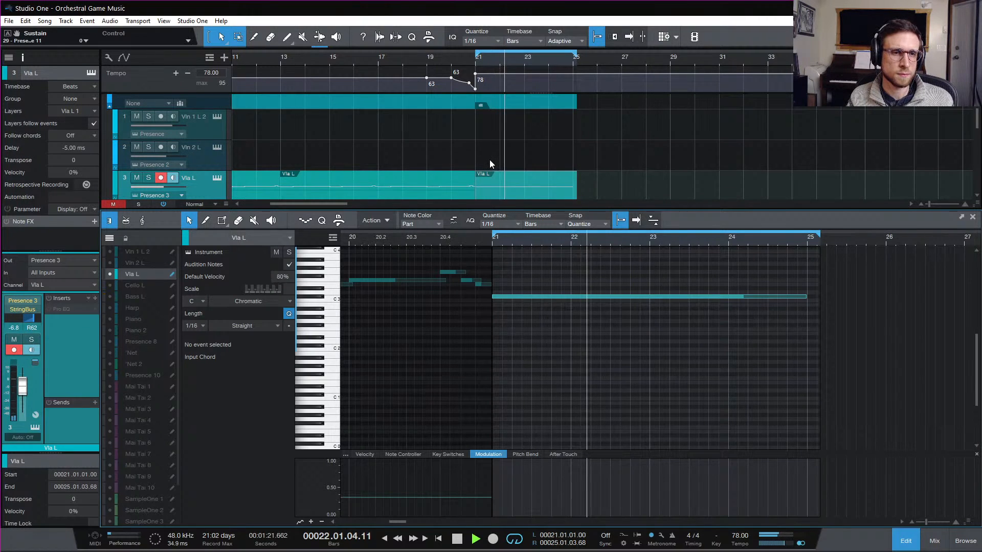
Step: Create a Vln 2 L part at bar 21 and draw a one-bar F3 note at its start
double_click(490, 159)
scroll(539, 297, "up", 3)
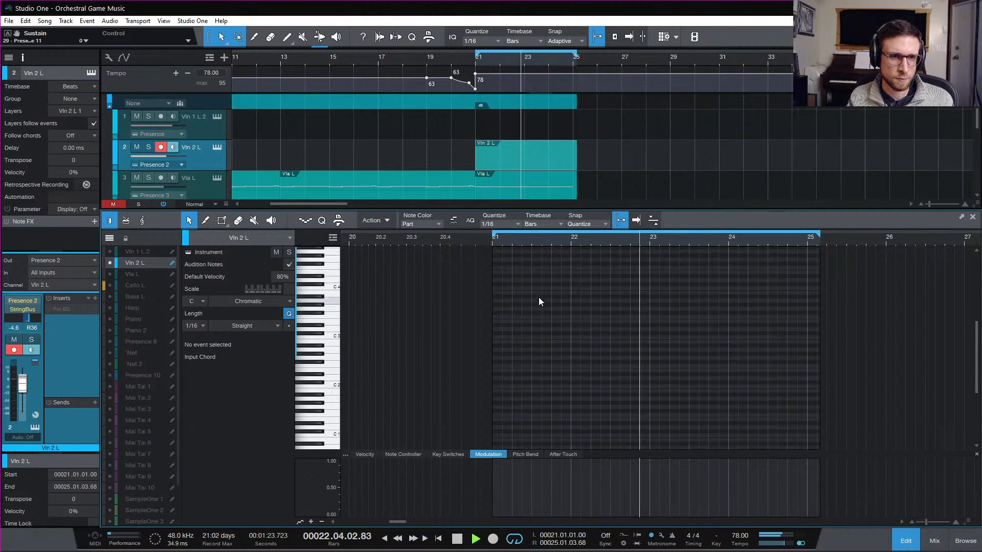
double_click(499, 280)
left_click_drag(497, 280, 568, 342)
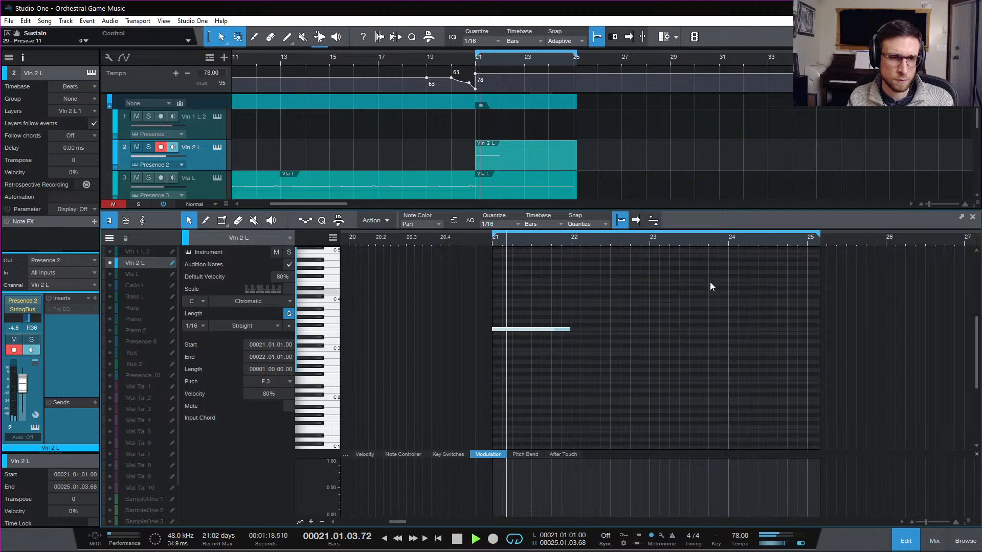
Step: Shorten the playback loop to end exactly at bar 25 and restart playback from bar 21
left_click_drag(820, 237, 808, 238)
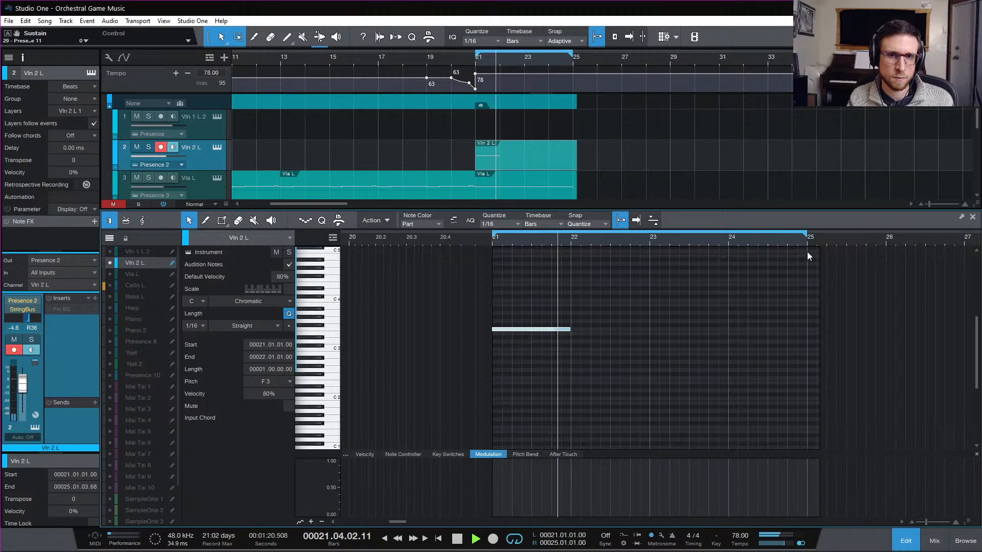
key("space")
key("space")
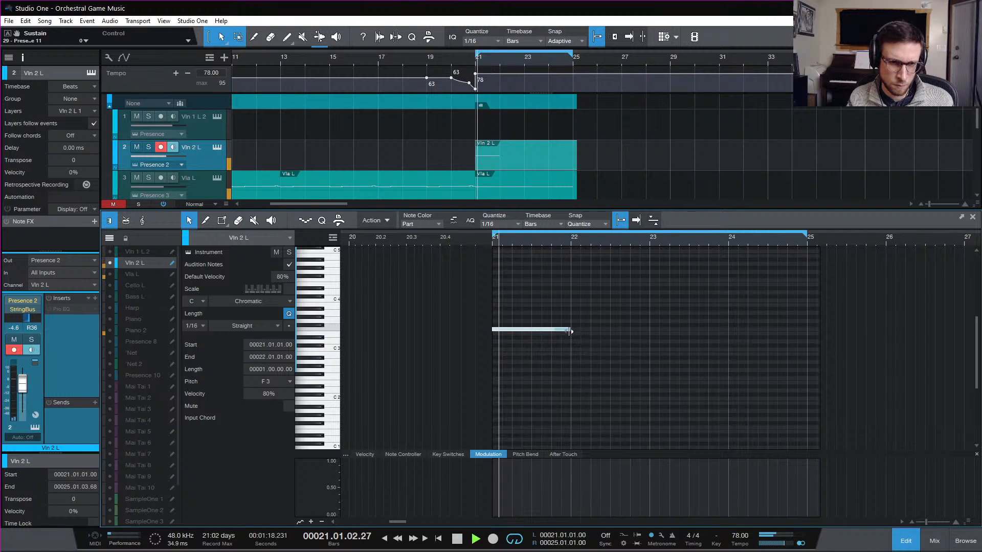
Step: Extend the F3 violin note to two bars and add a duplicate from bar 23 to 25 at E3
left_click_drag(569, 331, 689, 333)
key("d")
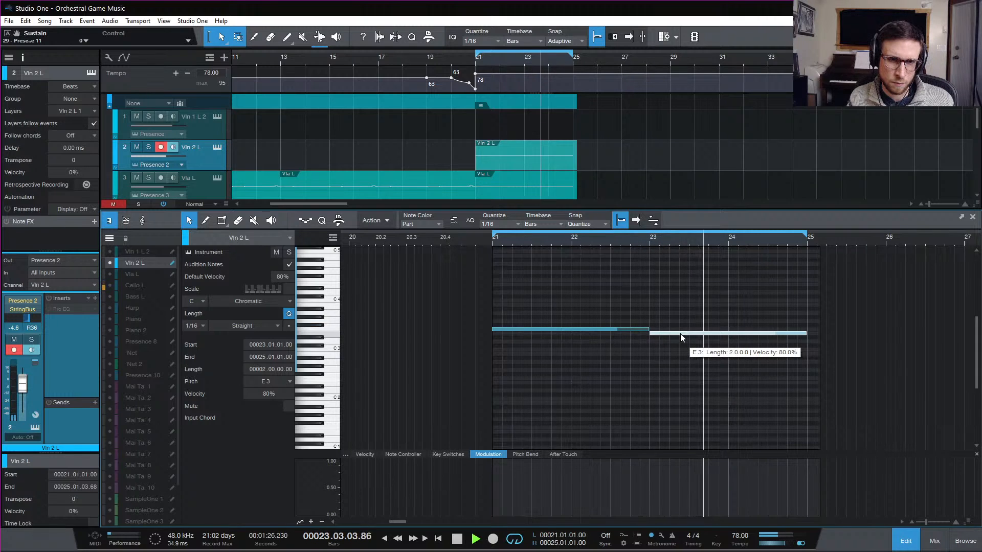
key("space")
Step: Trim the end of the Vln 2 L part to bar 25 and listen to it in the full arrangement
mouse_move(806, 334)
left_mouse_down()
mouse_move(731, 340)
mouse_move(808, 349)
left_mouse_up()
key("space")
left_click(787, 272)
left_click_drag(822, 249, 807, 273)
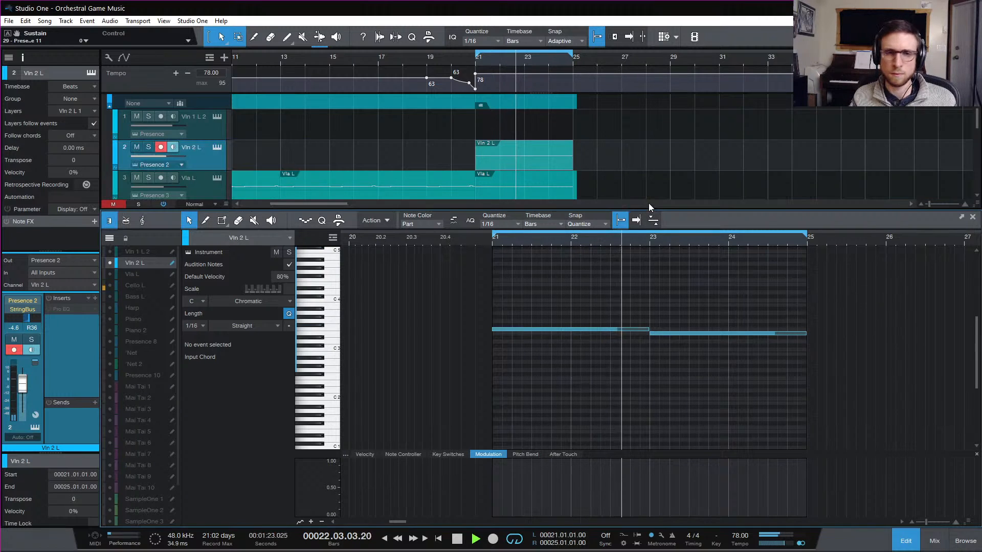
left_click(894, 537)
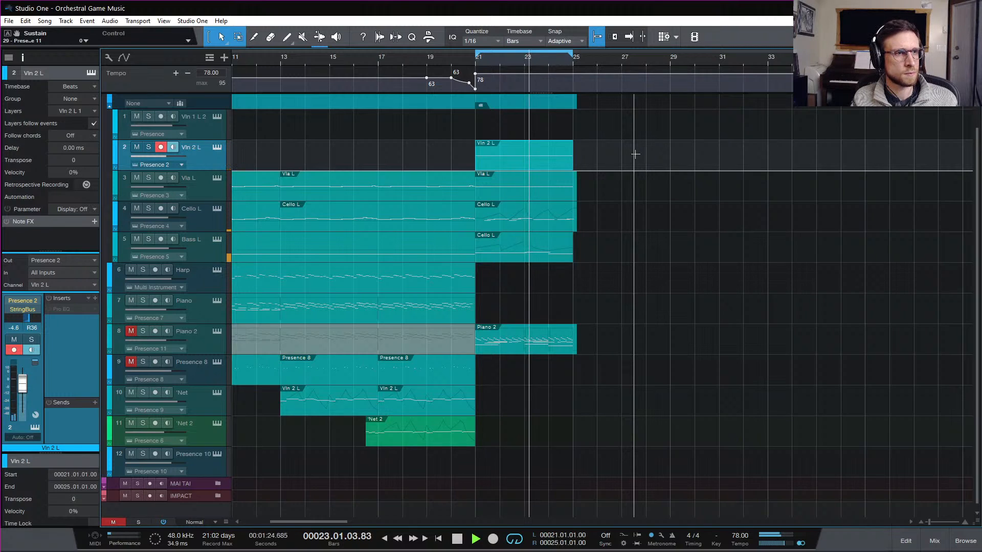
Step: Solo the Vln 2 L and Vla L tracks and set the viola part's modulation to about 0.5 from bar 21
left_click(152, 177)
double_click(497, 195)
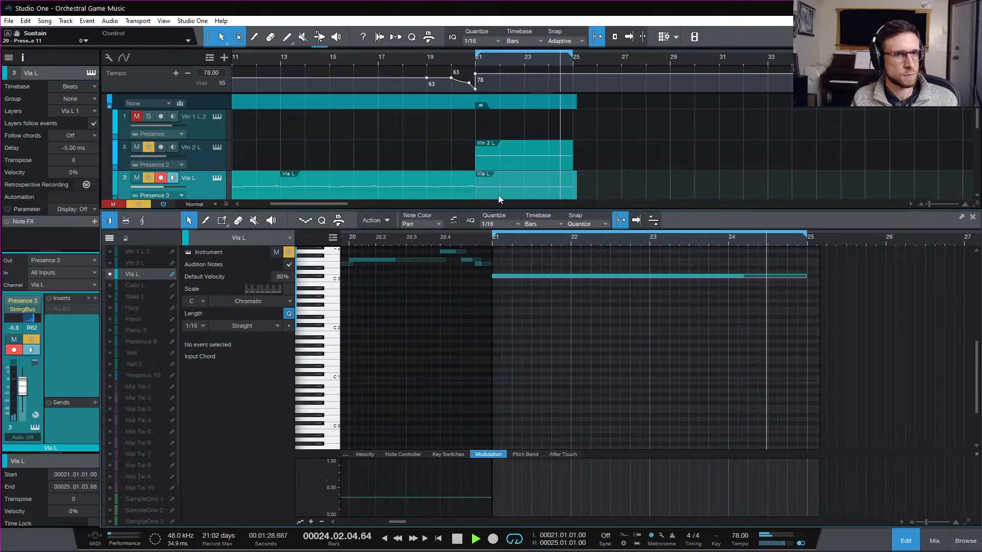
left_click(496, 486)
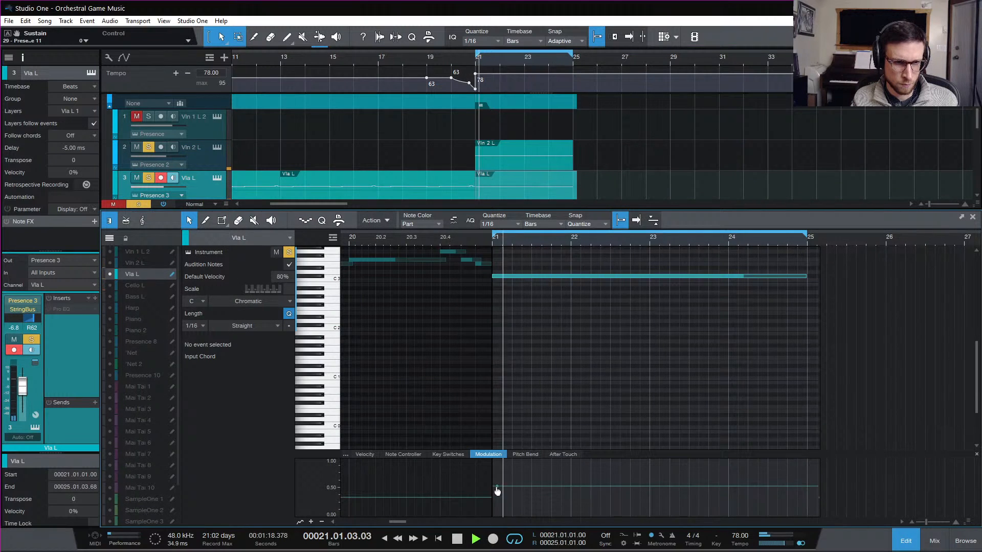
left_click_drag(498, 492, 493, 491)
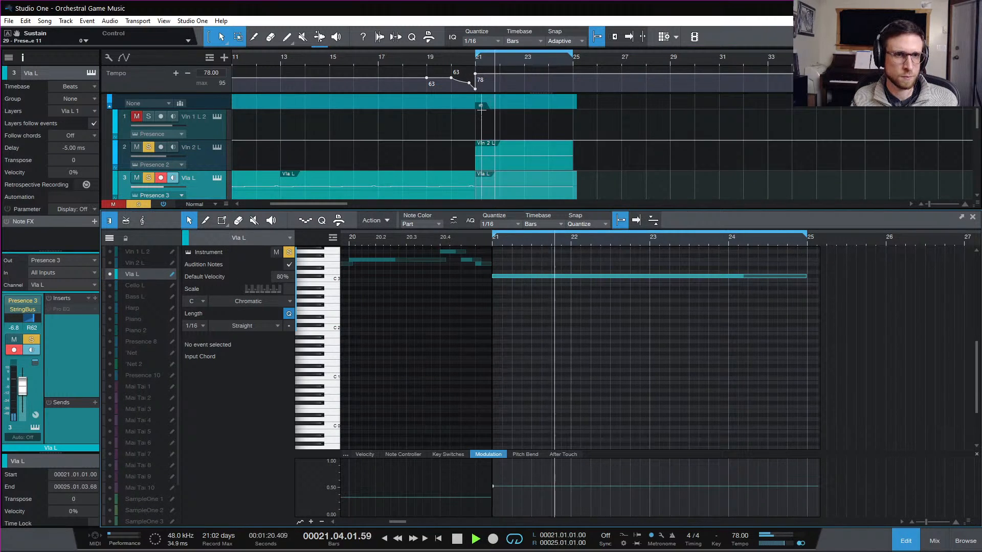
Step: Set the Vln 2 L modulation to 0.37 from bar 21, and clear all solos to hear the full arrangement
left_click(523, 164)
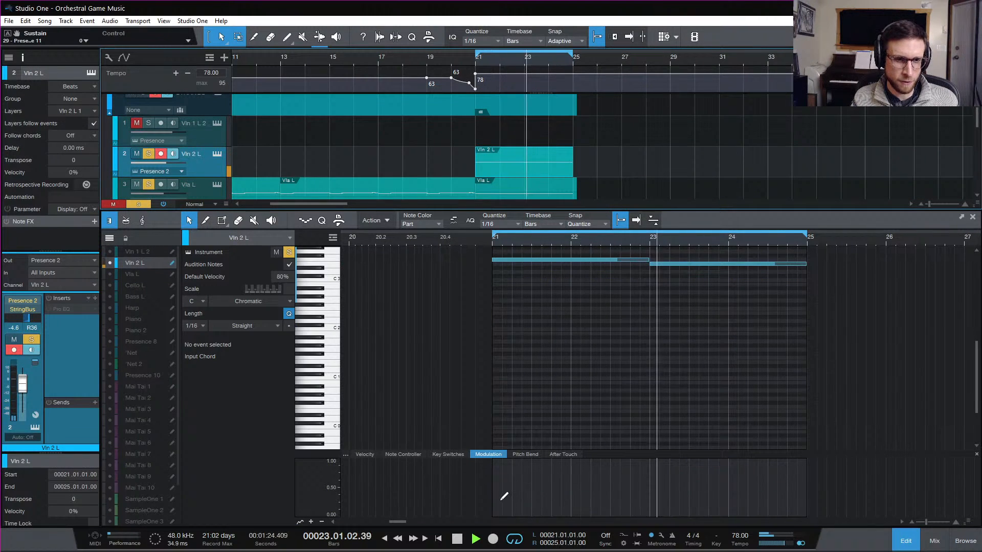
left_click_drag(494, 492, 495, 499)
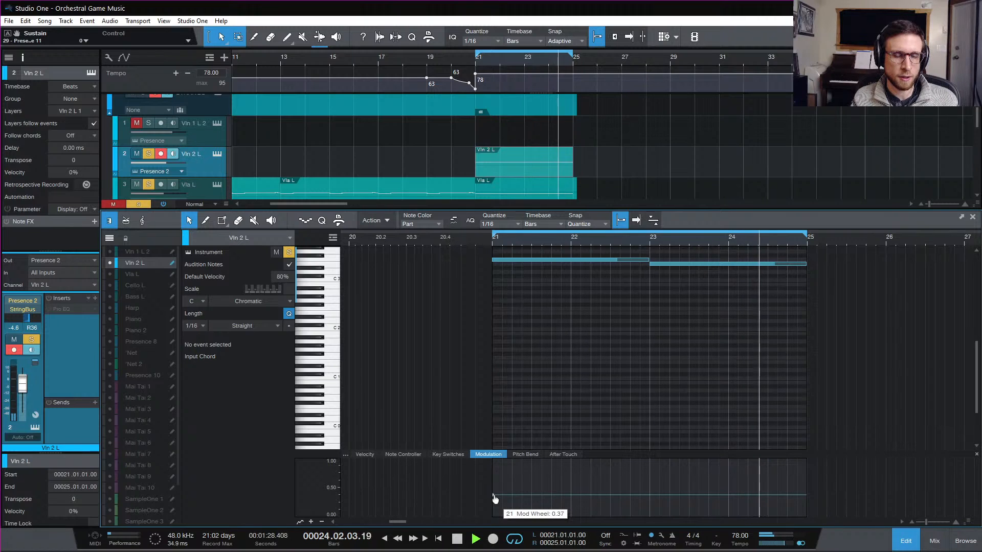
left_click(906, 543)
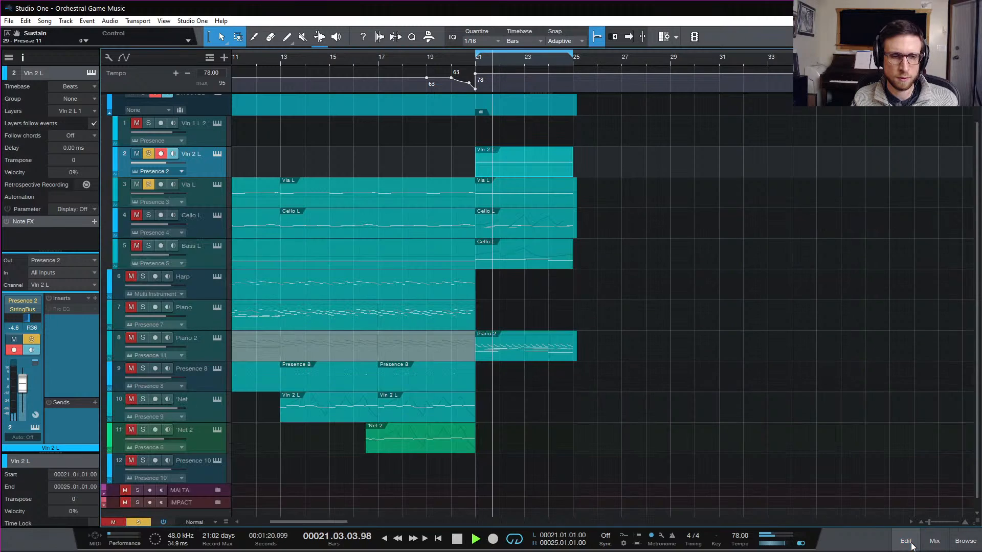
key("shift+s")
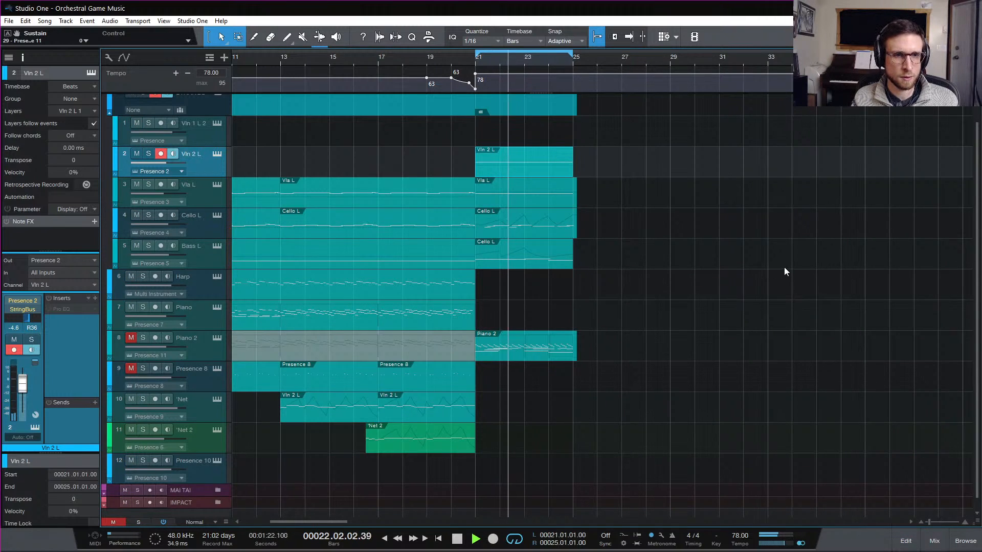
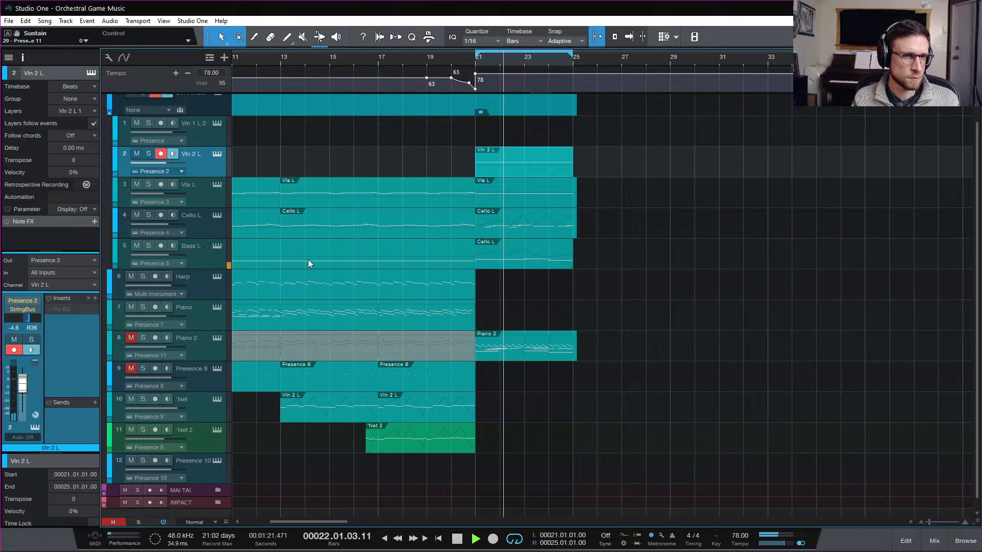
Step: Create an empty Harp part from bar 21 to 25 and copy the upper arpeggio notes of the Piano 2 part, keeping the originals
double_click(492, 292)
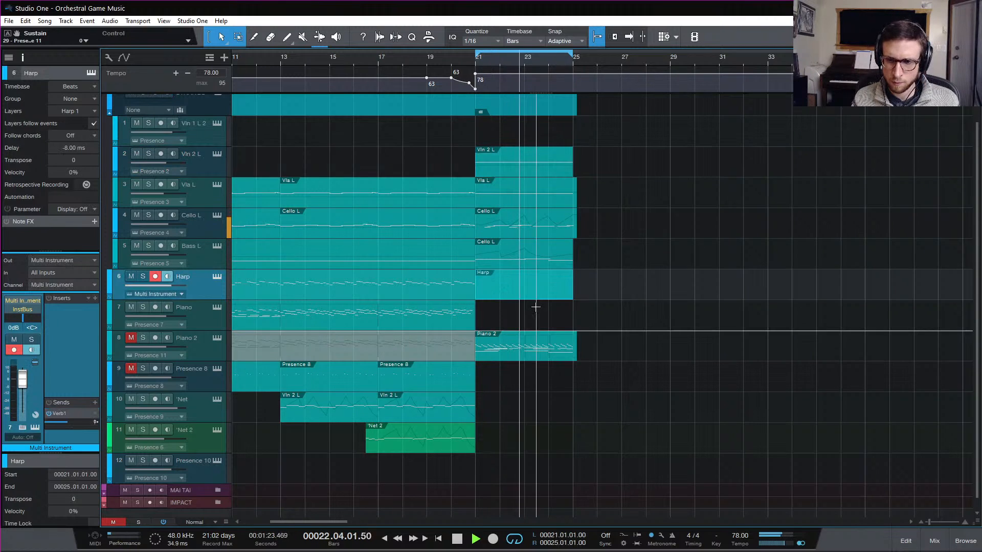
double_click(517, 349)
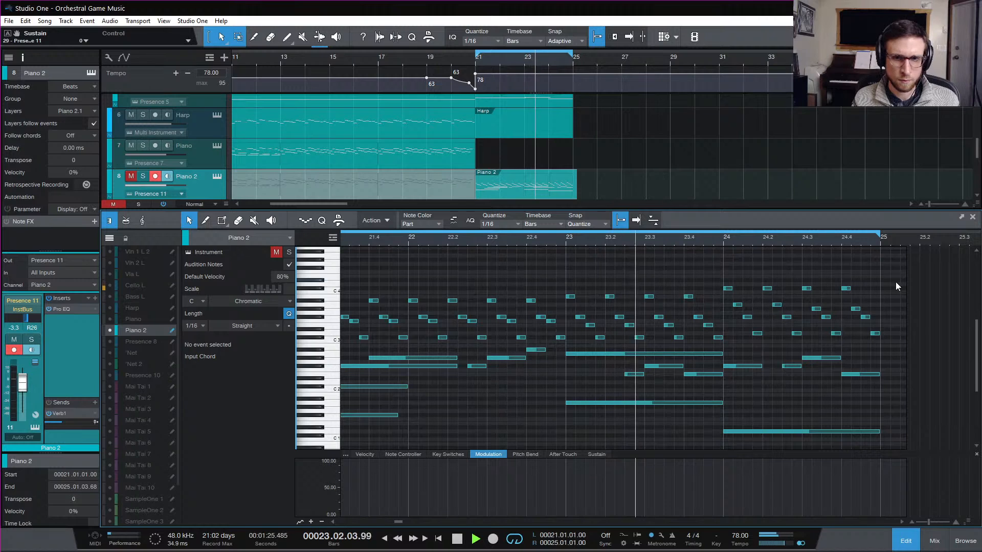
left_click_drag(889, 272, 440, 338)
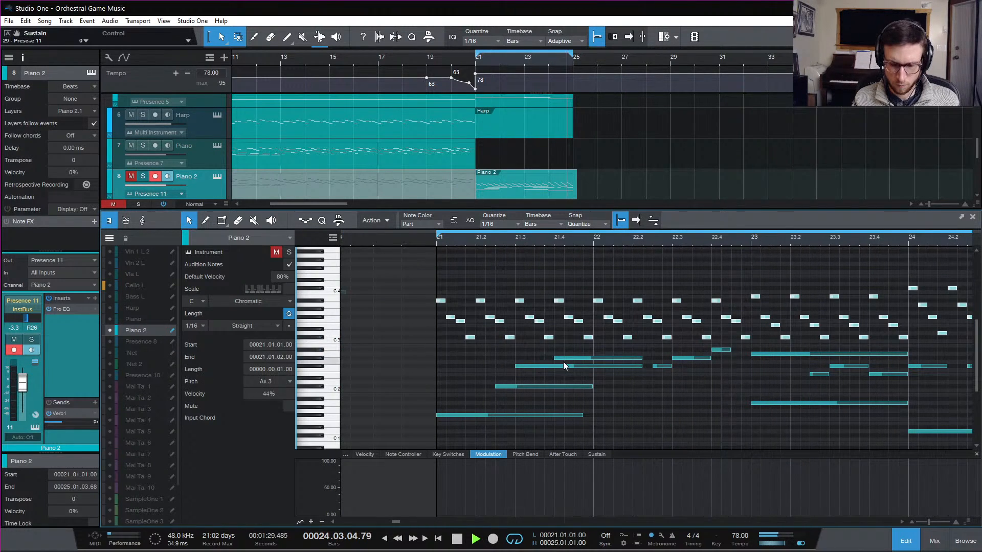
key("Delete")
key("ctrl+z")
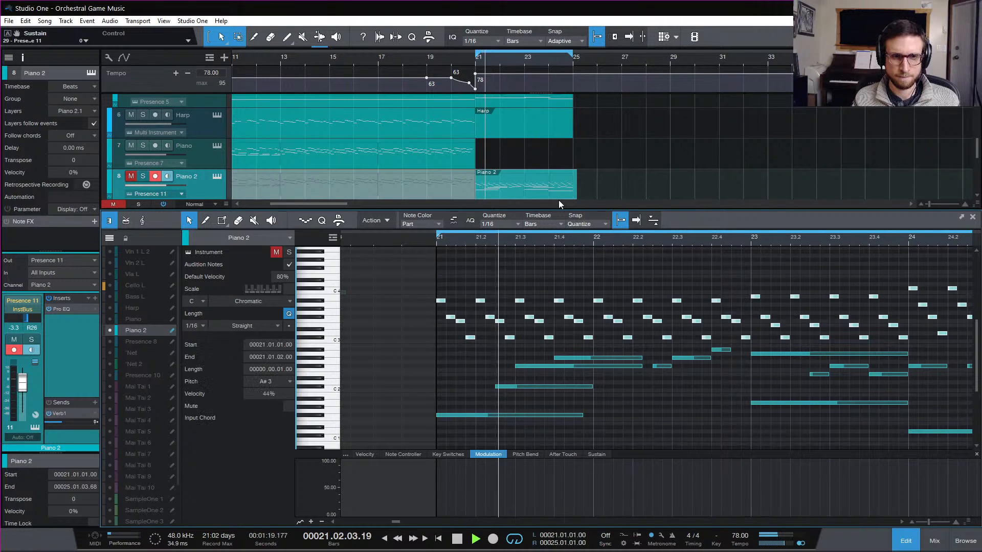
Step: Paste the copied arpeggio notes into the new Harp part at bar 21 and play them back
key("space")
left_click(483, 155)
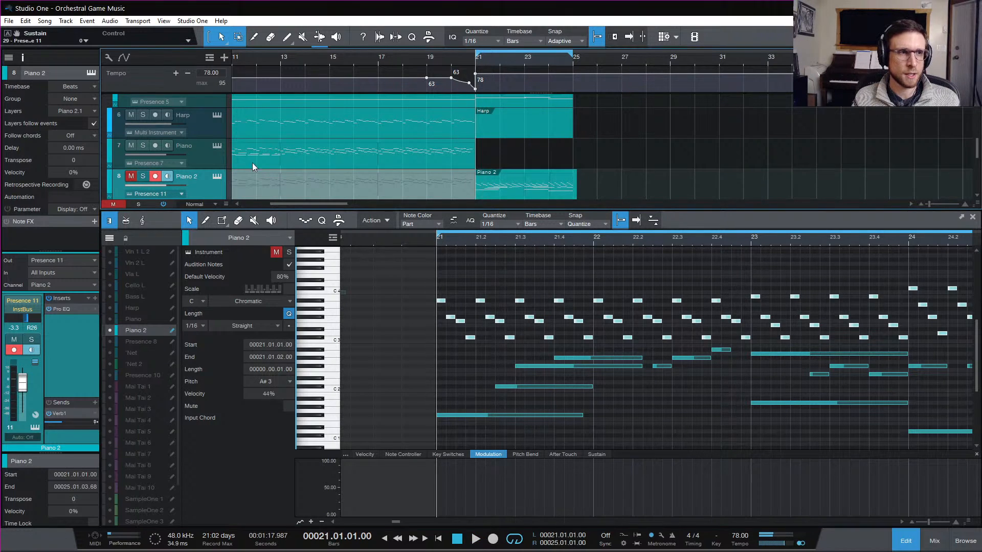
left_click(212, 162)
left_click(510, 135)
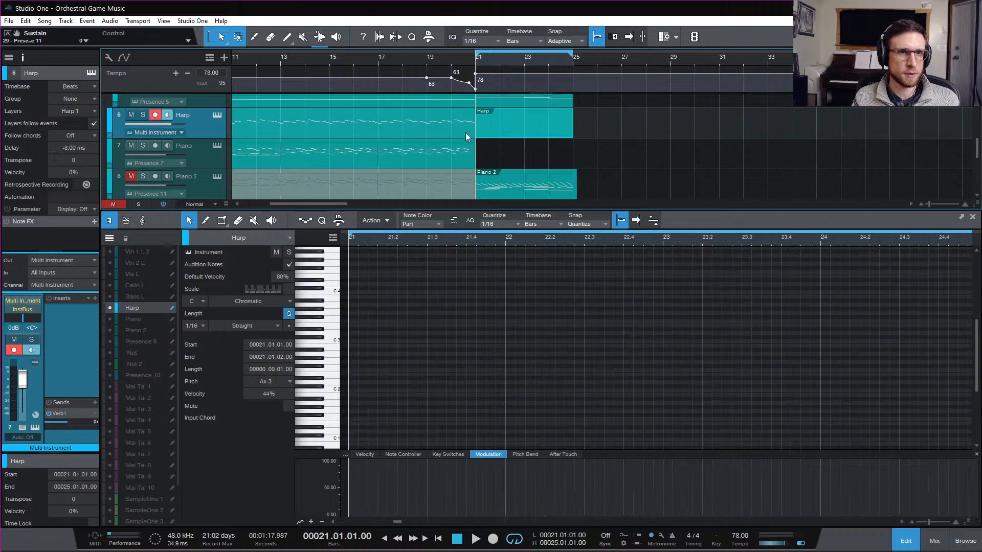
key("space")
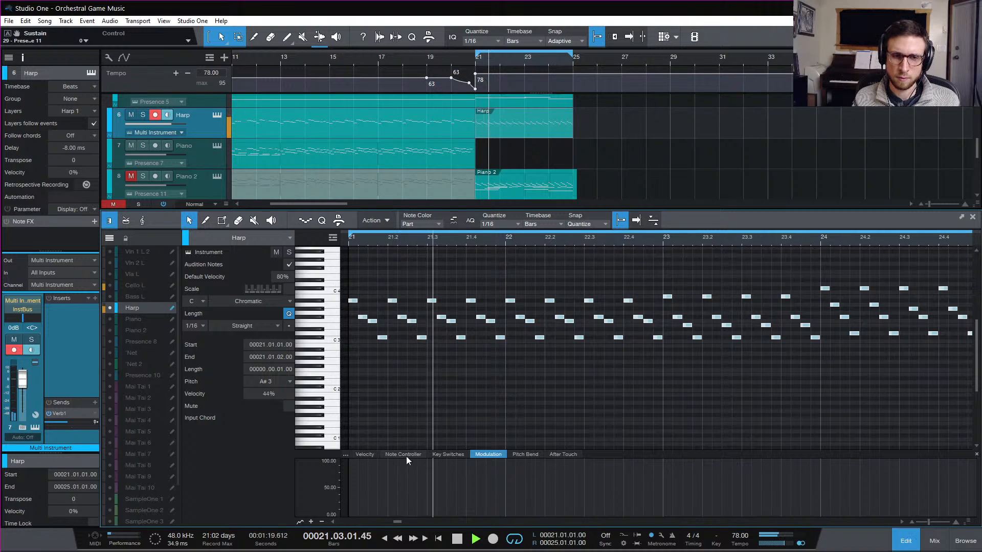
Step: Raise the velocities of all the harp arpeggio notes together, bringing the first A#3 to 57%, and return to the full arrangement
left_click(373, 454)
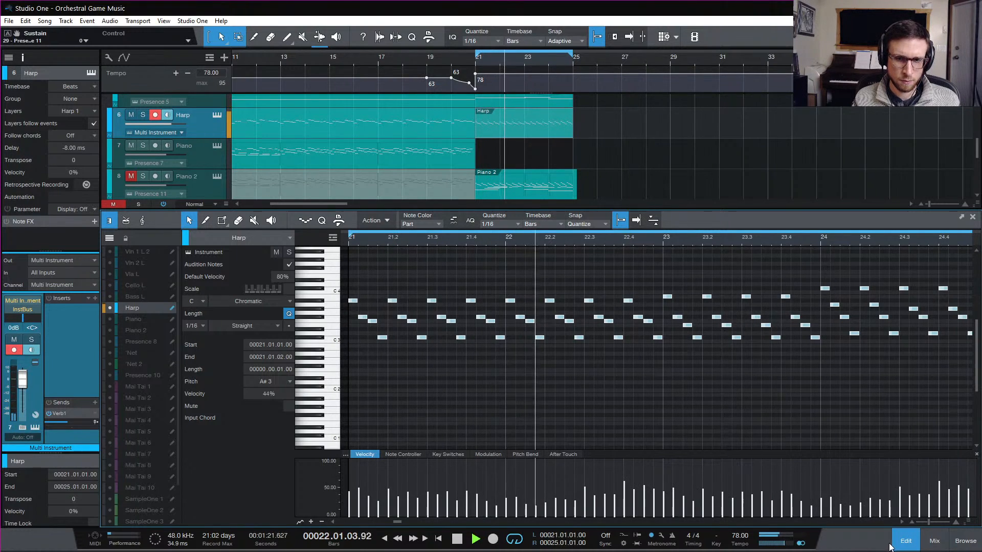
mouse_move(470, 499)
left_mouse_down()
mouse_move(495, 507)
mouse_move(492, 490)
left_mouse_up()
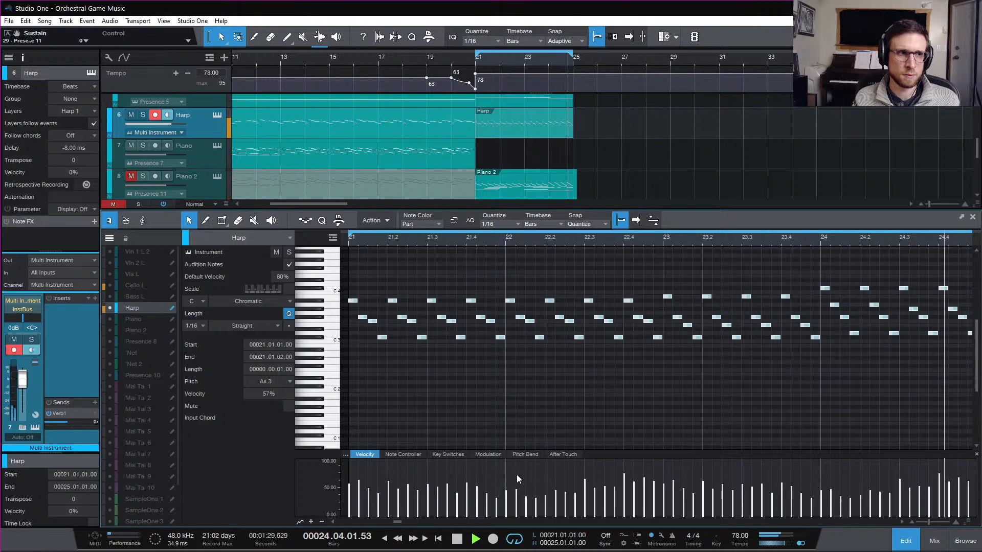
left_click(906, 541)
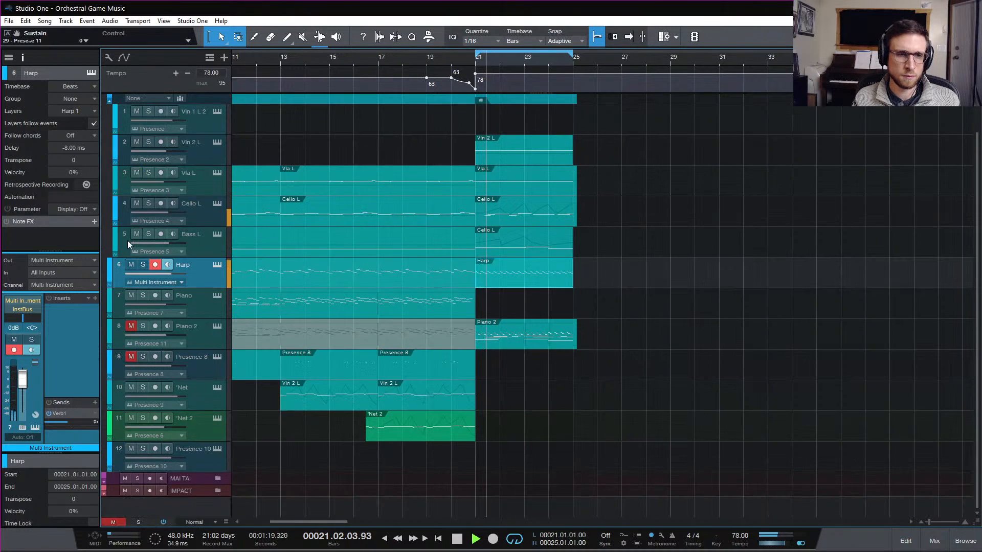
Step: Raise the Mai Tai layer's volume to -8.4 dB in the Harp track's multi instrument, and close the instrument window
left_click(218, 265)
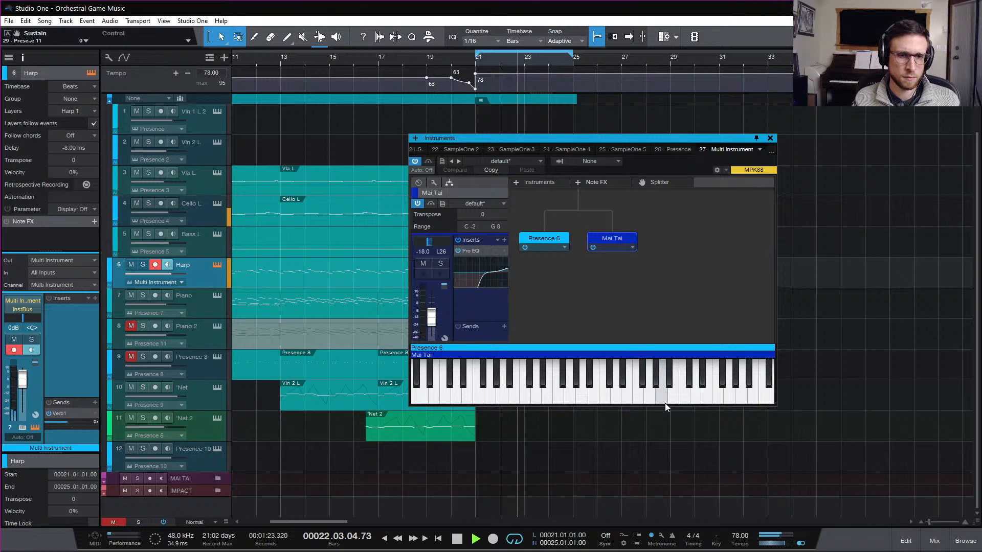
left_click_drag(663, 405, 659, 448)
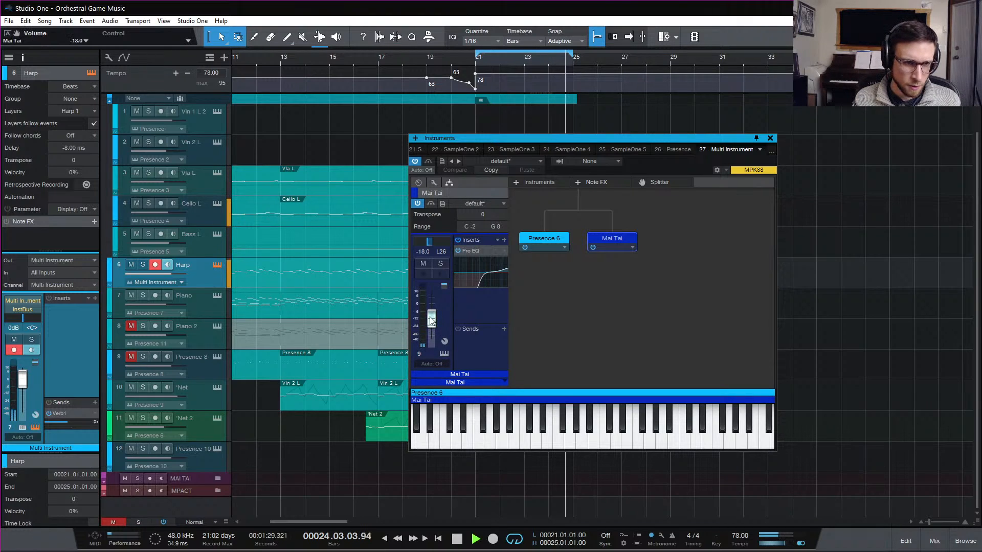
left_click_drag(430, 317, 430, 314)
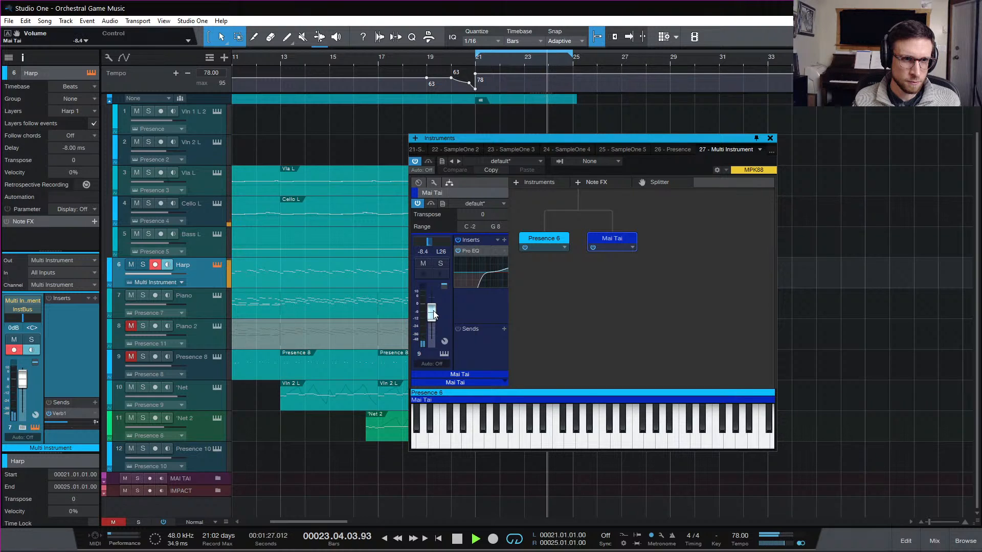
left_click(771, 139)
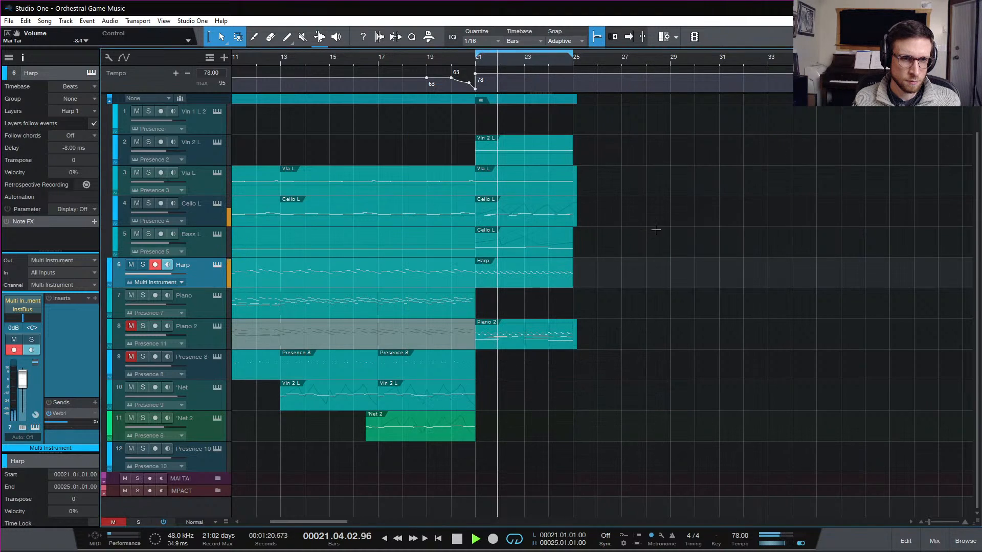
Step: Lower the Vln 2 L part's modulation to about 0.25 from bar 21
left_click(522, 187)
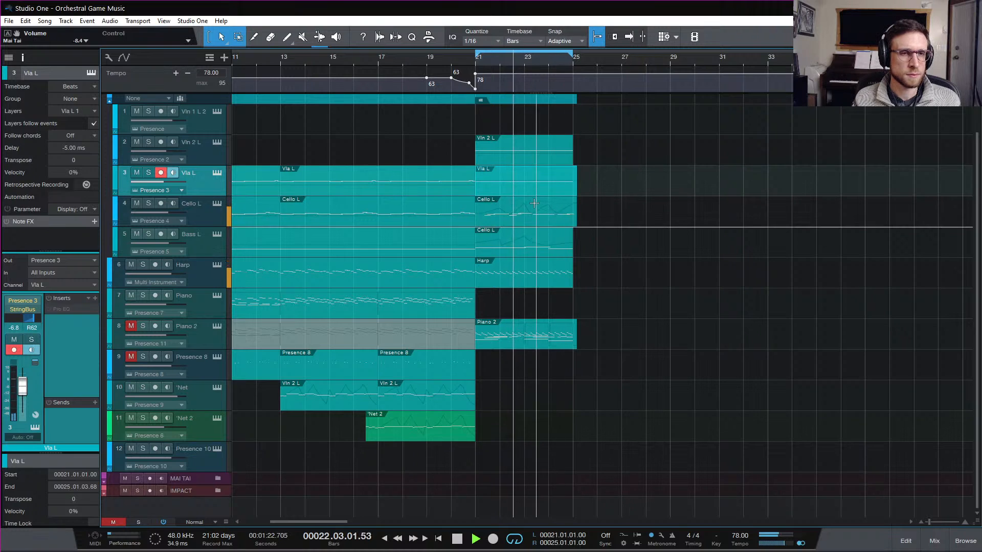
double_click(499, 187)
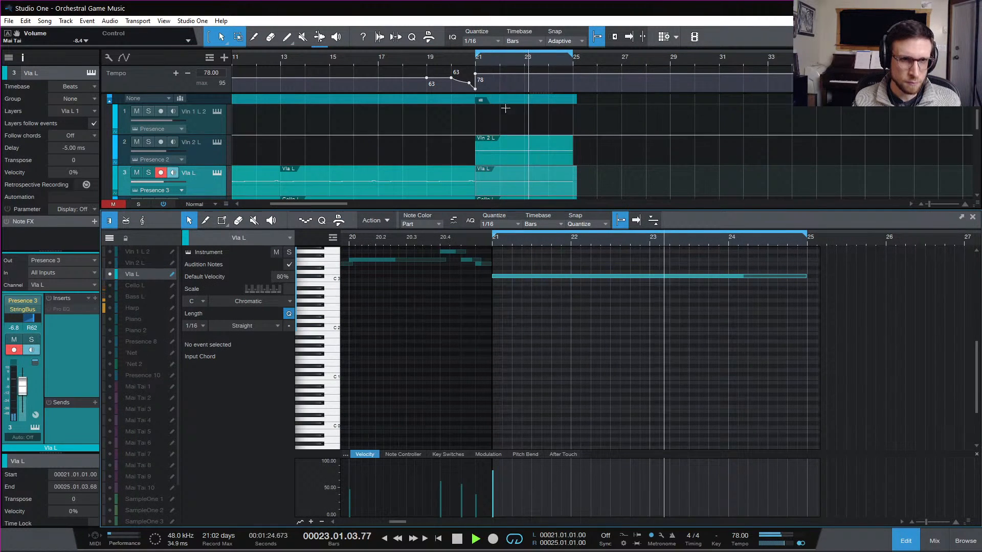
scroll(504, 155, "down", 2)
left_click(506, 121)
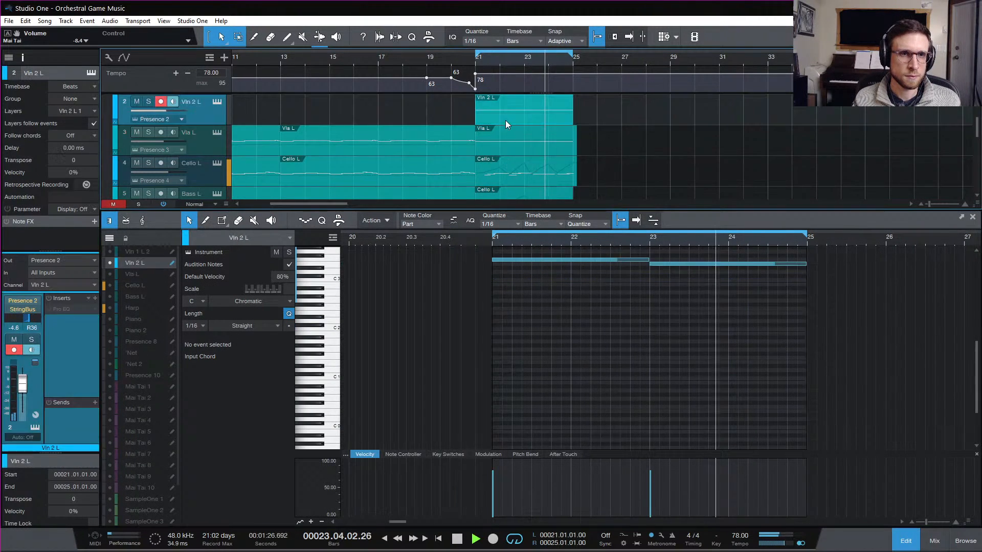
left_click(491, 453)
left_click_drag(493, 499, 493, 504)
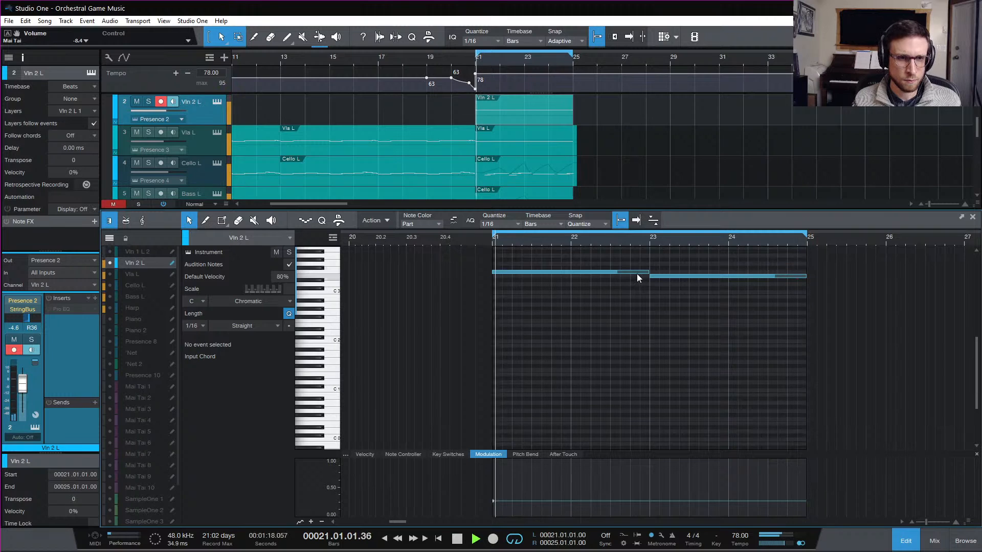
Step: Select the two-bar F3 note in the Vln 2 L part and play the section again from bar 21
key("space")
left_click(551, 272)
key("space")
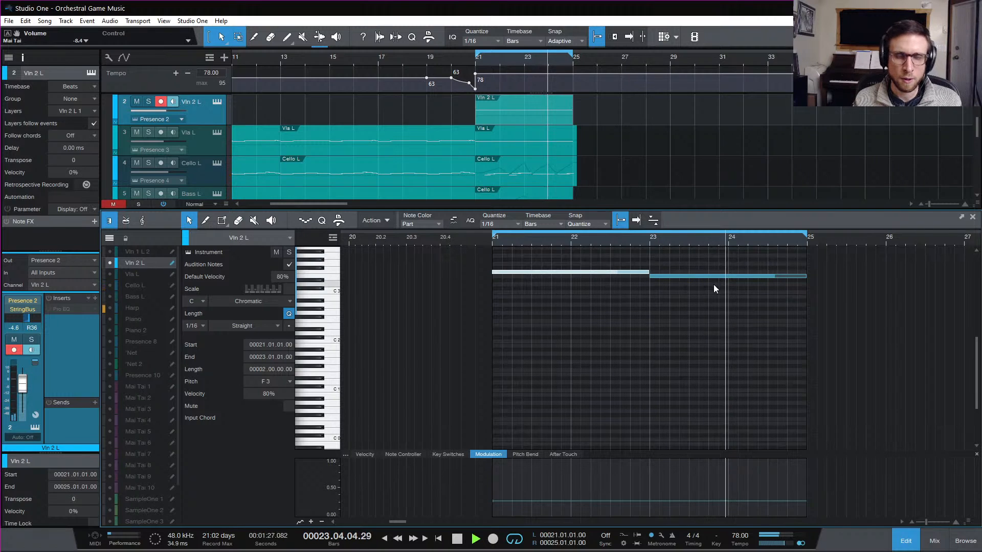
Step: Move the Piano 2 sketch from bar 21 to bar 28, put a copy of the bar 21 Harp part in its place, and unmute Piano 2
left_click(906, 542)
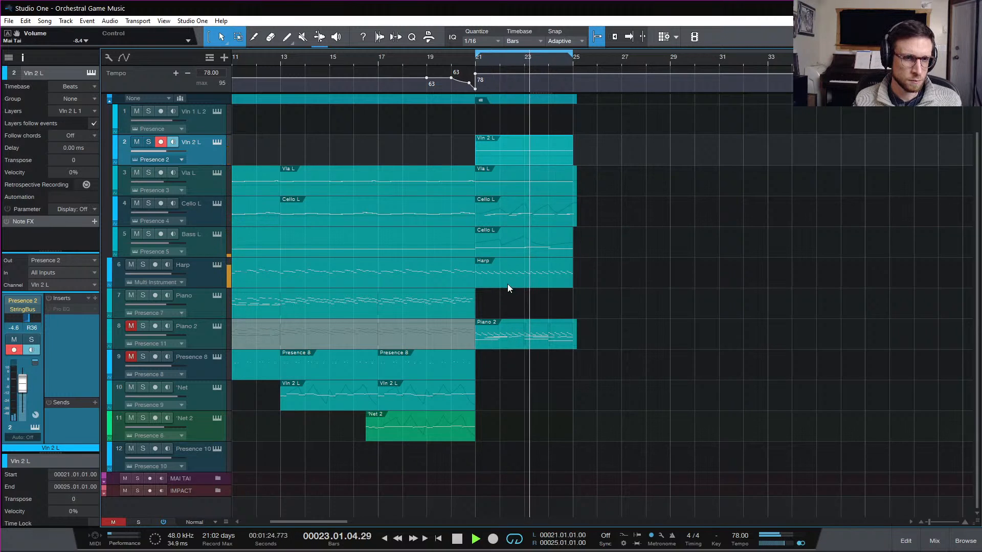
left_click_drag(505, 343, 678, 345)
left_click_drag(520, 284, 521, 324)
left_click(132, 327)
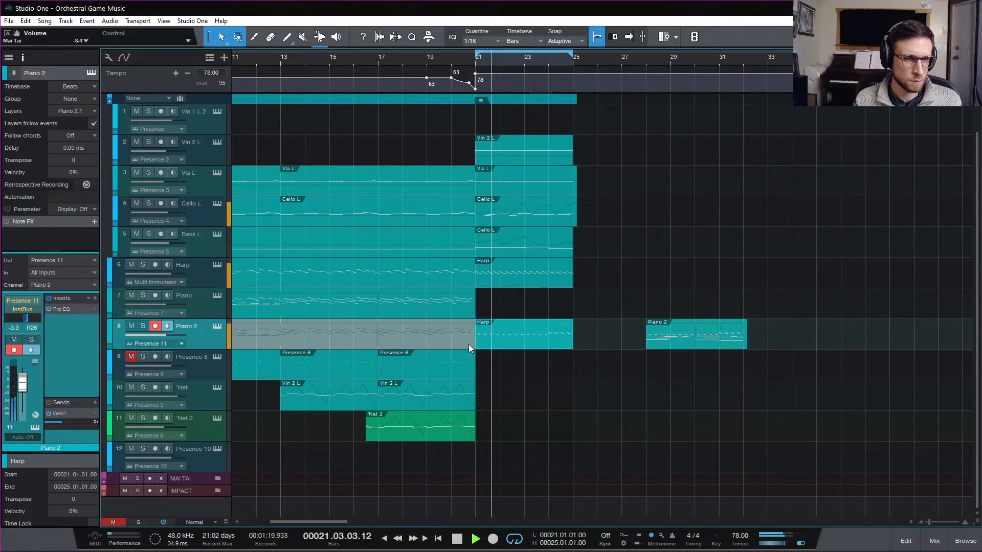
Step: Transpose all notes of the copied arpeggio on Piano 2 up an octave and lower their velocities, bringing the first A#4 to 36%
double_click(496, 342)
scroll(543, 384, "left", 3)
scroll(556, 379, "right", 2)
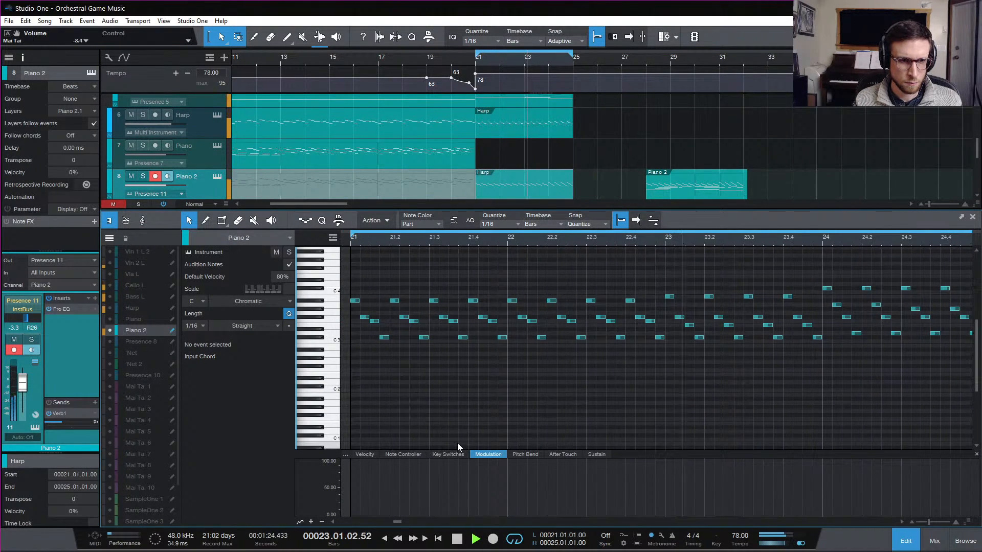
key("ctrl+a")
key("shift+Up")
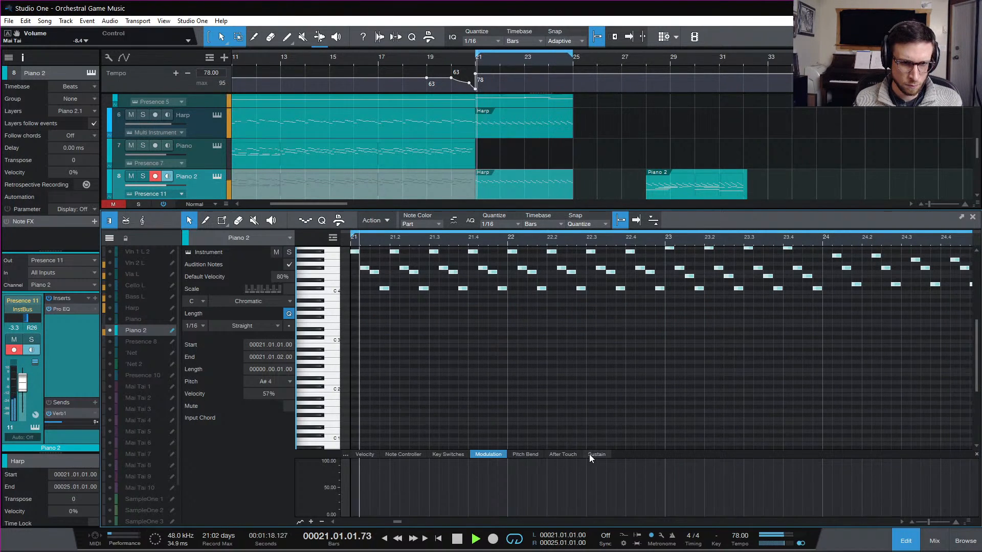
left_click(376, 454)
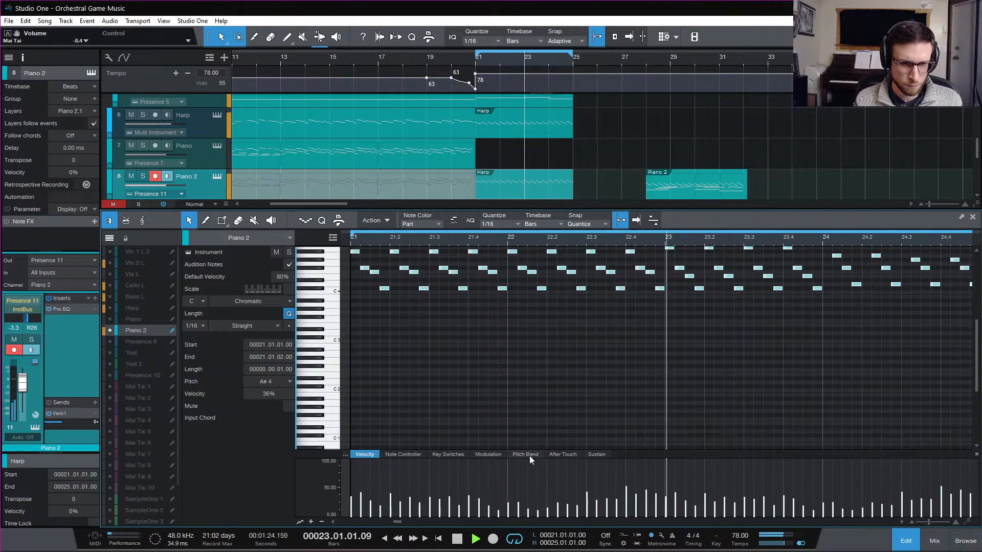
Step: Set the Piano 2 part's sustain on from the very start of bar 21, and return to the full arrangement
left_click(596, 455)
left_click(362, 475)
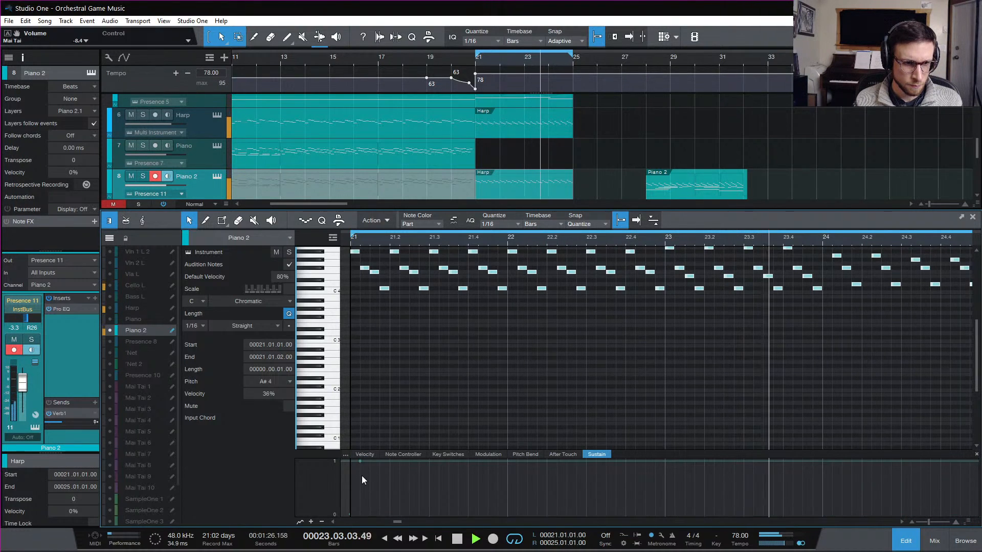
left_click(361, 467)
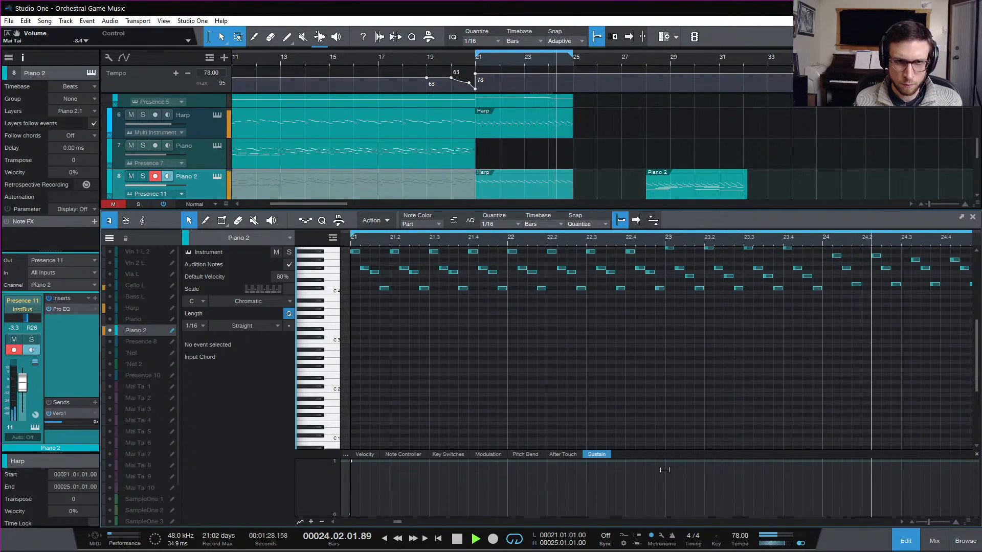
mouse_move(673, 496)
left_mouse_down()
mouse_move(668, 516)
mouse_move(678, 516)
mouse_move(679, 471)
mouse_move(739, 479)
mouse_move(735, 467)
mouse_move(744, 467)
mouse_move(743, 517)
mouse_move(743, 462)
left_mouse_up()
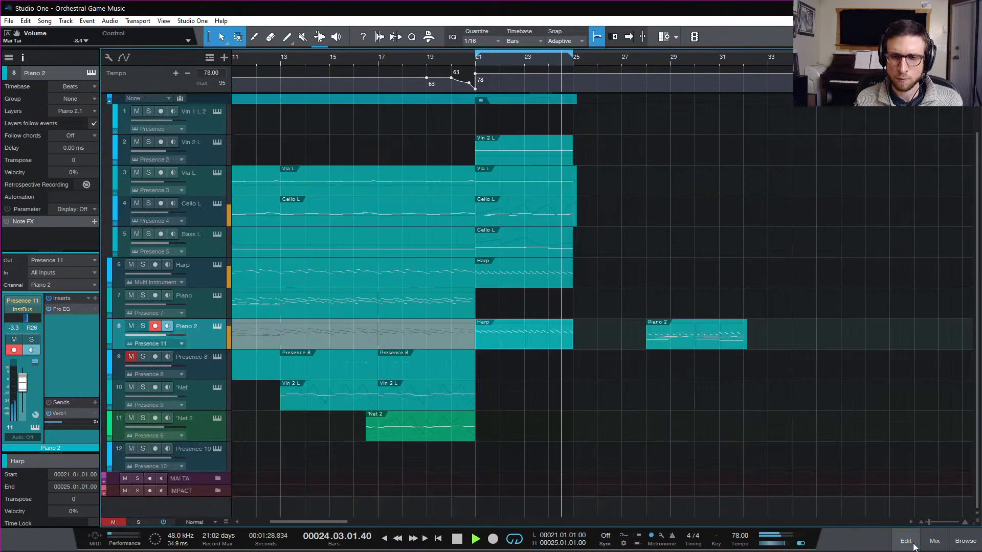
left_click(902, 541)
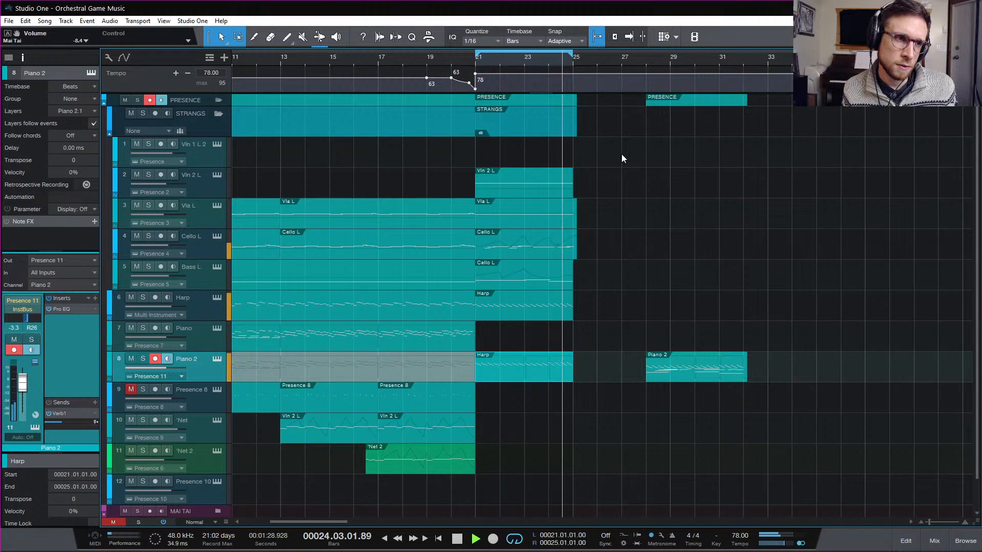
Step: Record a four-bar melody with mod wheel movement on the 'Net track, bars 21 to 25
left_click(200, 396)
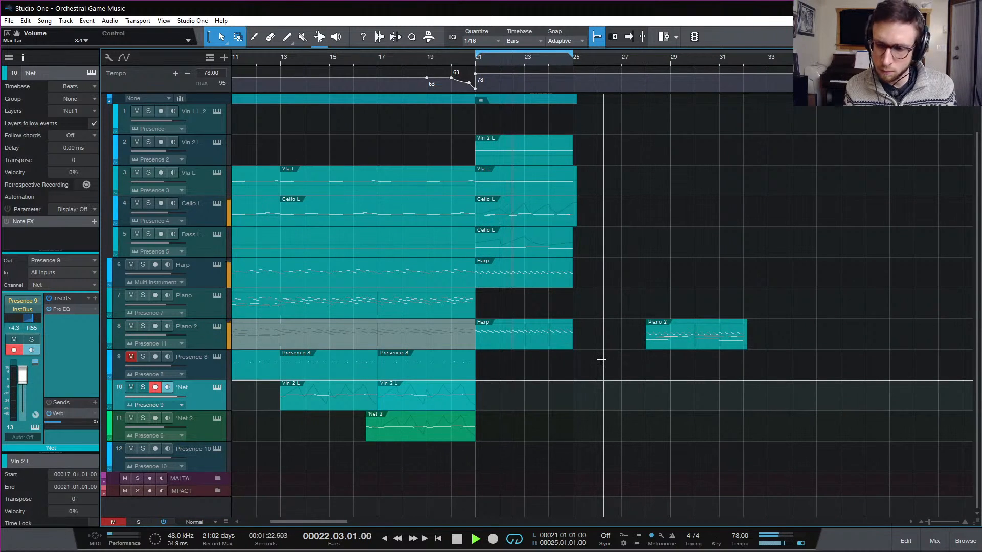
key("space")
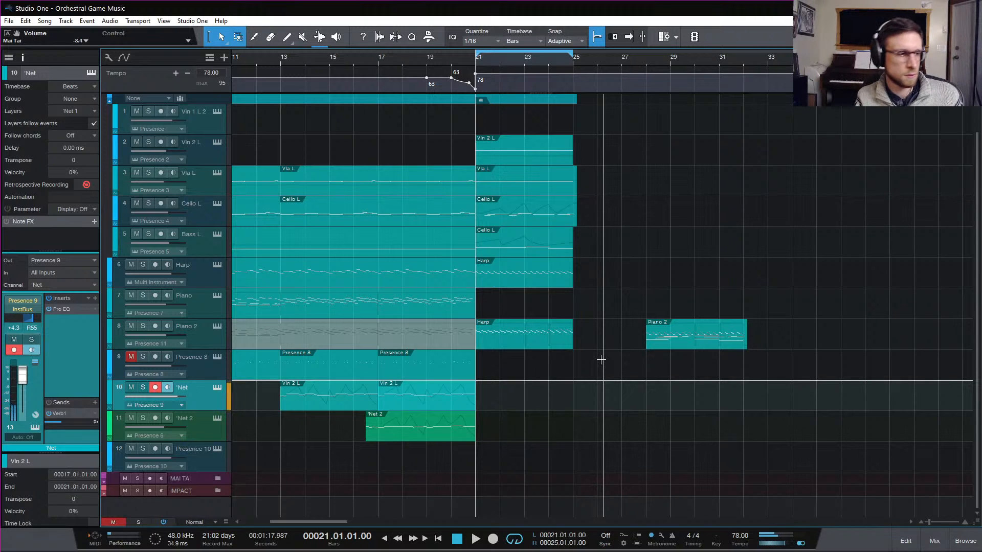
key("space")
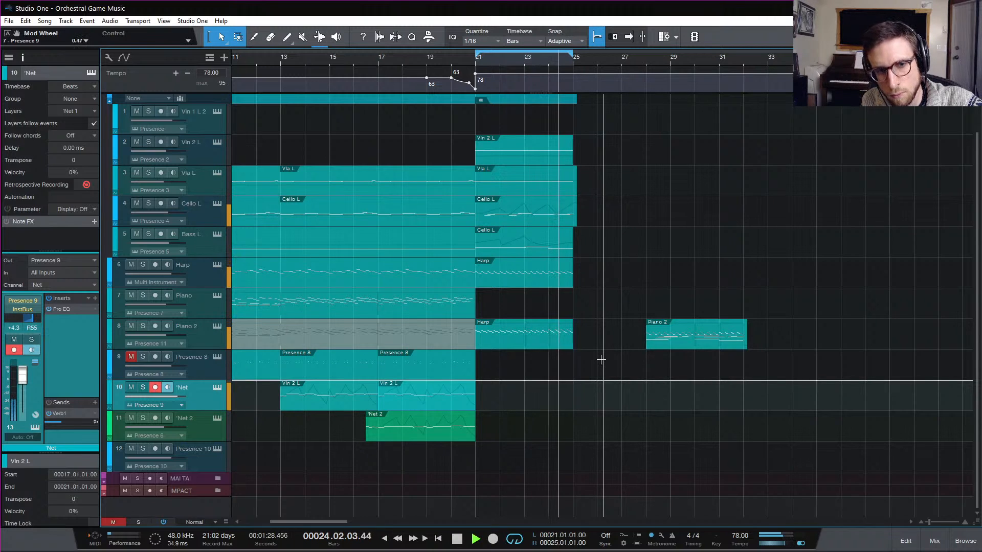
key("KP_Multiply")
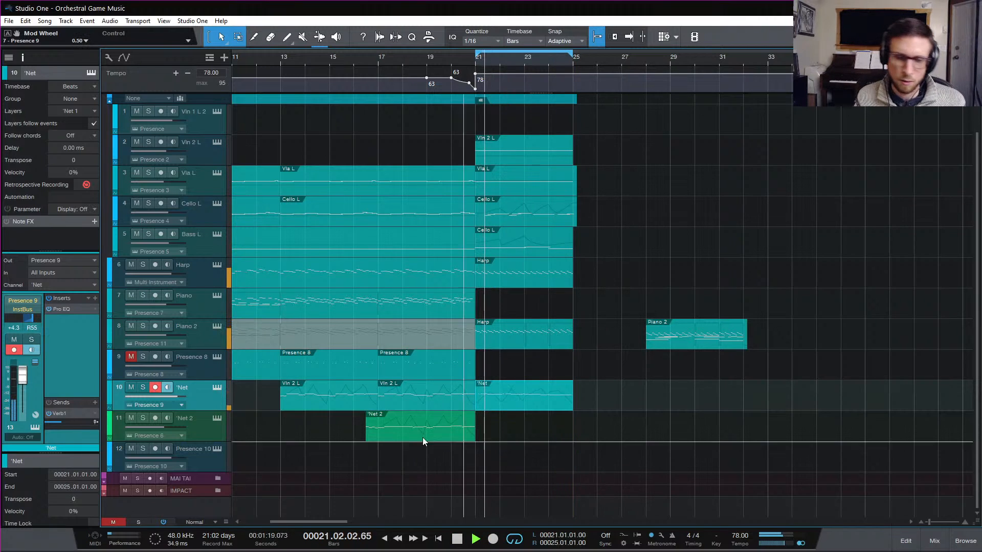
Step: Shift all notes of the recorded 'Net melody slightly later and quantize them to 1/16
double_click(531, 404)
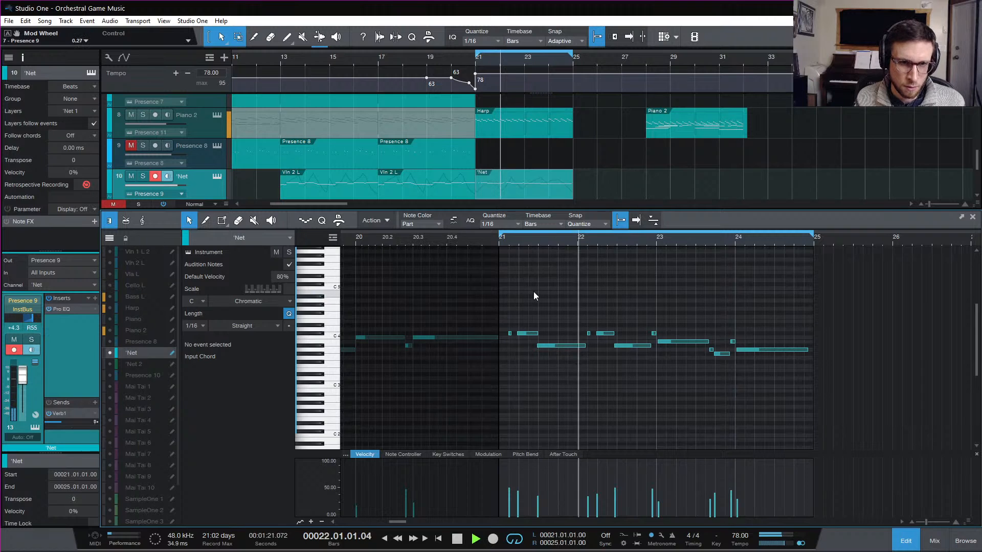
left_click_drag(529, 294, 715, 358)
left_click_drag(504, 315, 894, 387)
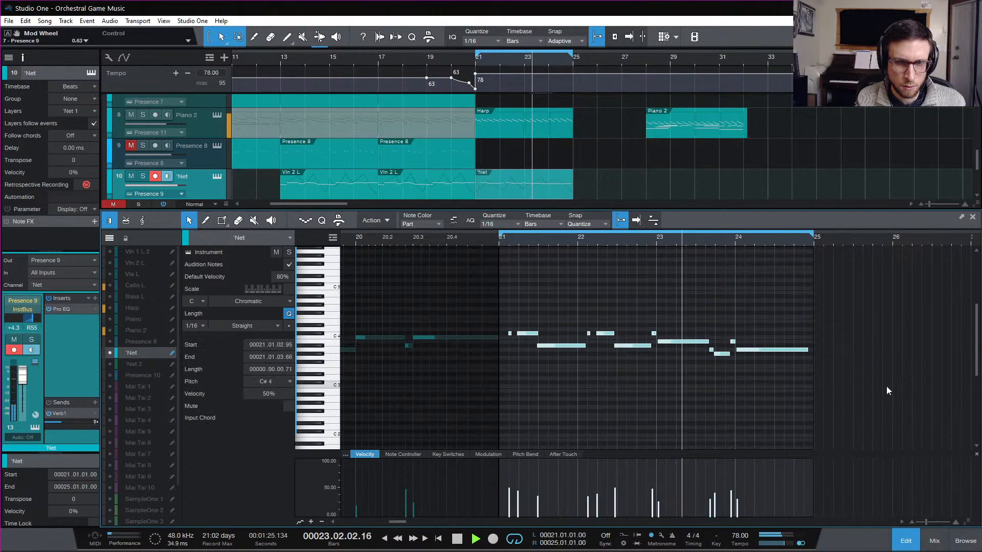
key("e")
left_click_drag(580, 347, 574, 346)
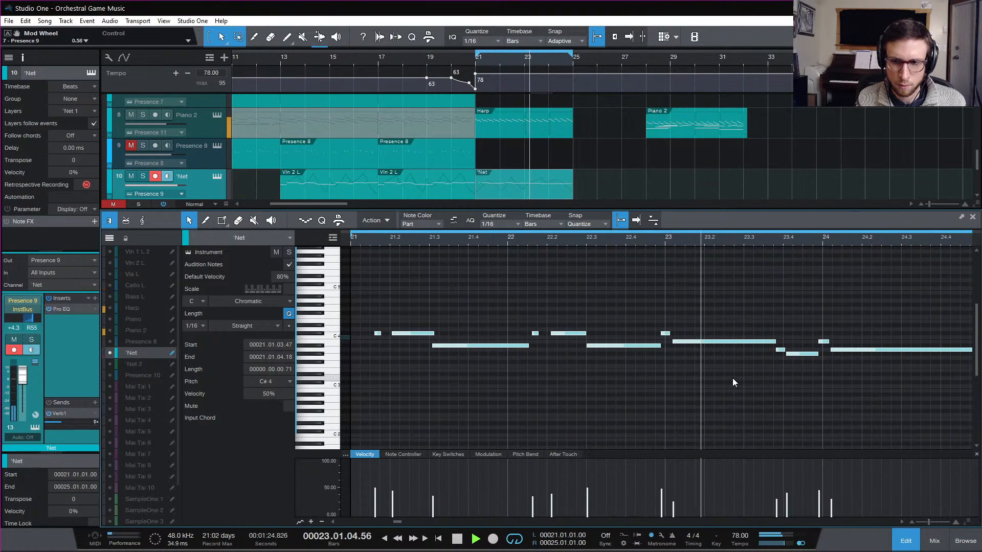
key("q")
scroll(577, 335, "left", 2)
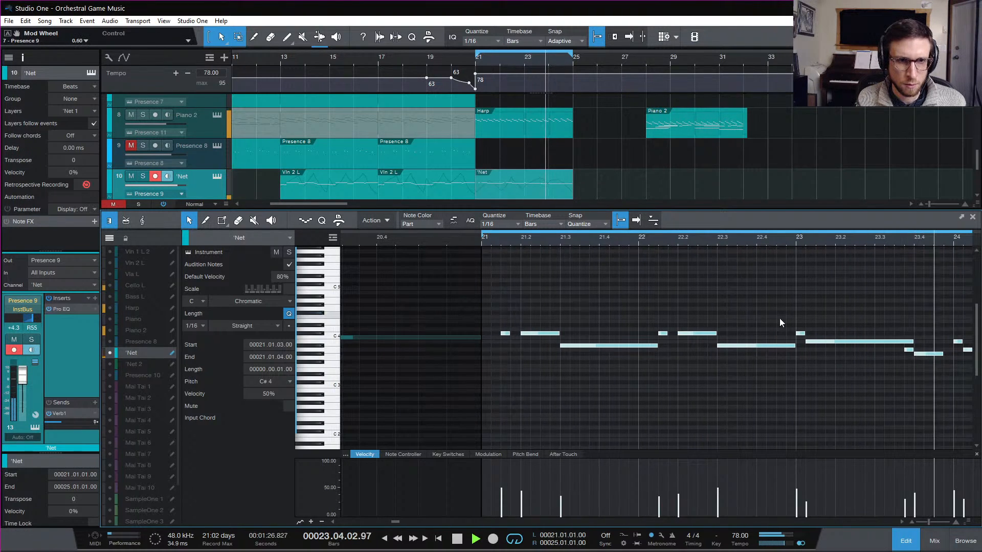
Step: Move the pickup and following long notes at bars 23 and 24 one sixteenth earlier, and add a one-beat A#3 at 22.04.01
left_click(854, 345)
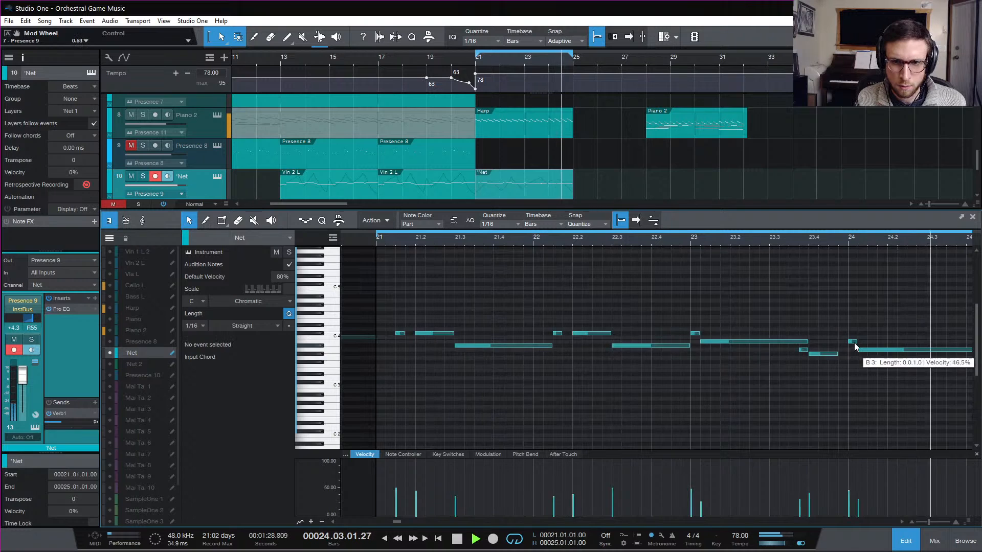
left_click_drag(852, 342, 873, 350)
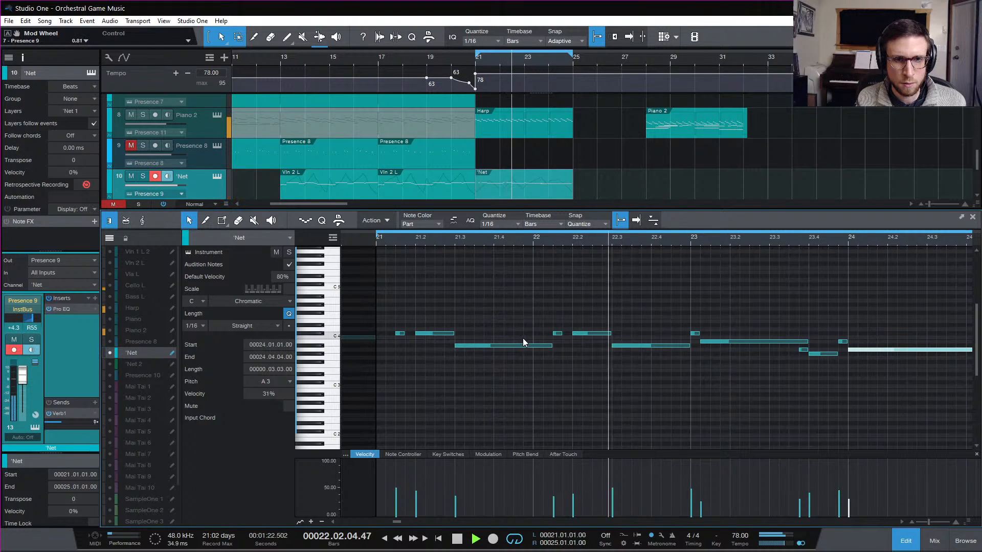
left_click(694, 333)
key("space")
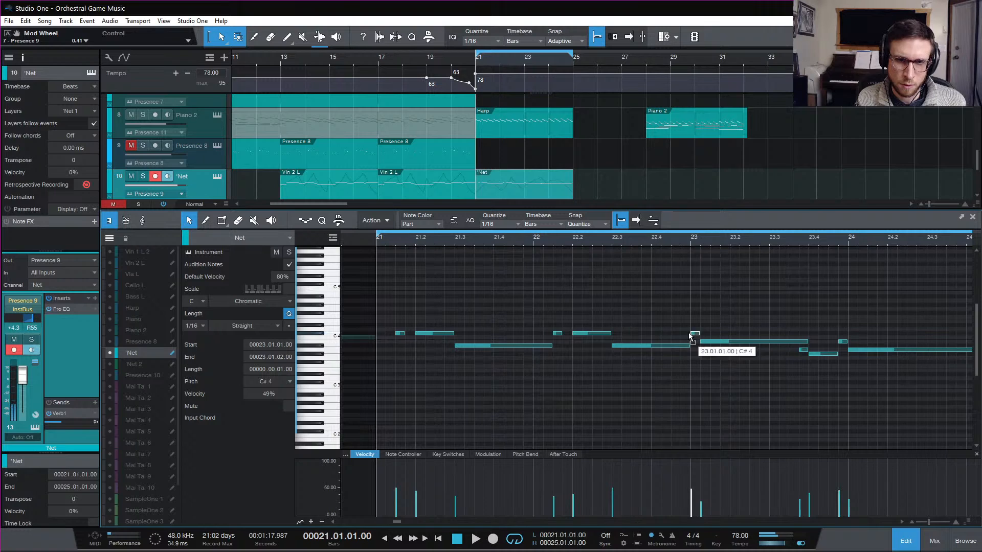
left_click_drag(693, 349, 654, 352)
key("space")
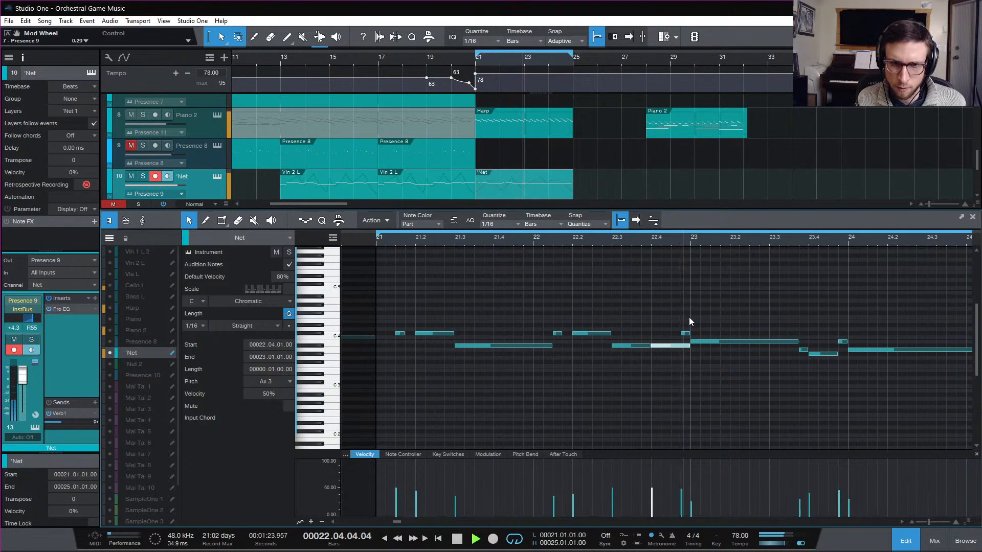
Step: Shorten the A#3 at 22.04.01 to three sixteenths and lower its velocity to 35%
key("space")
left_click_drag(689, 346, 681, 346)
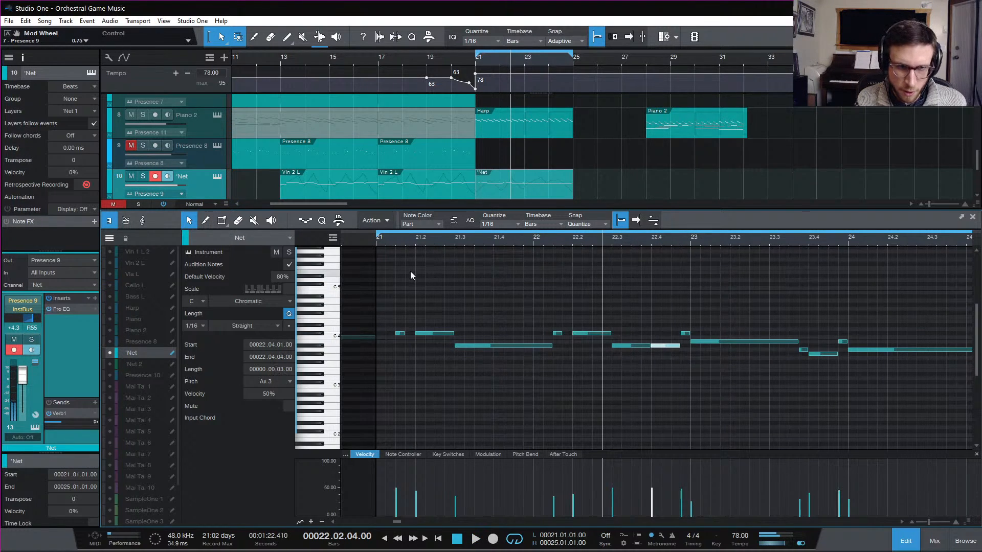
left_click(376, 238)
left_click(495, 301)
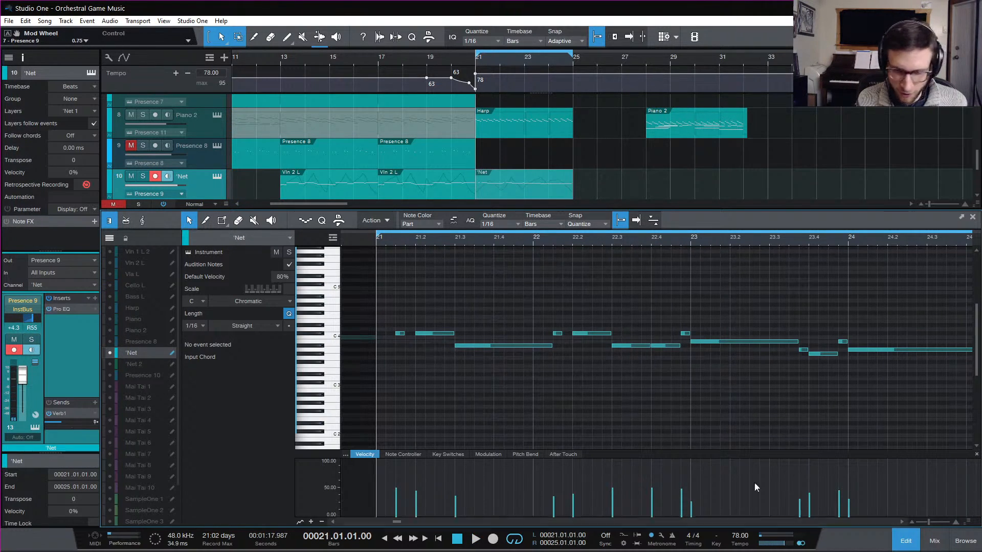
left_click(664, 346)
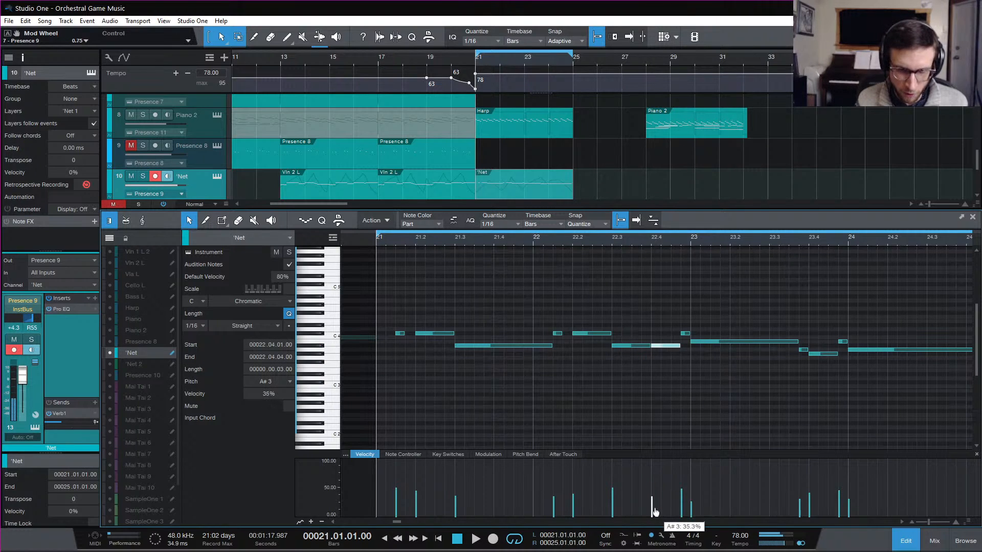
left_click(438, 292)
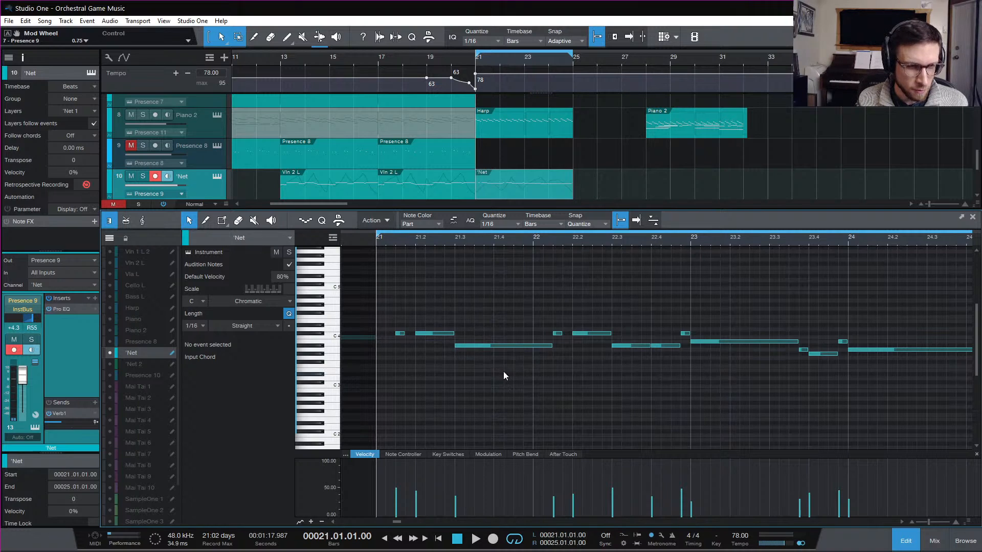
Step: Reshape the 'Net part's modulation curve so it rises to about 0.8 at the start of bar 23 instead of dipping
key("space")
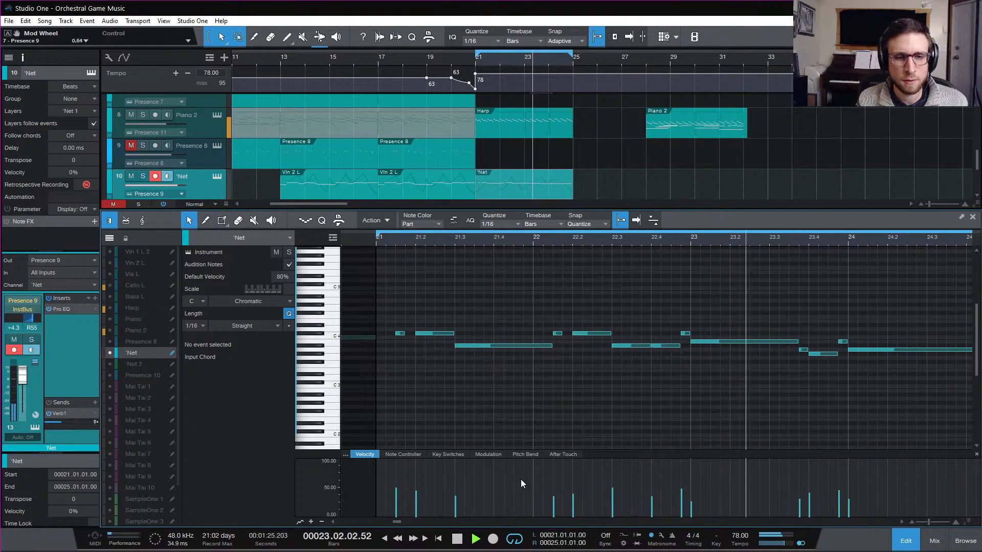
left_click(488, 454)
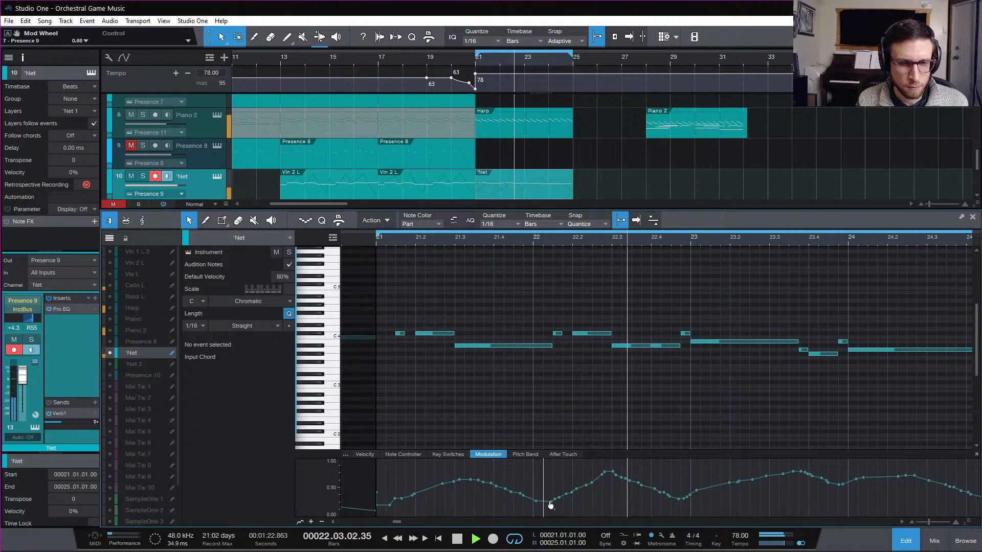
key("space")
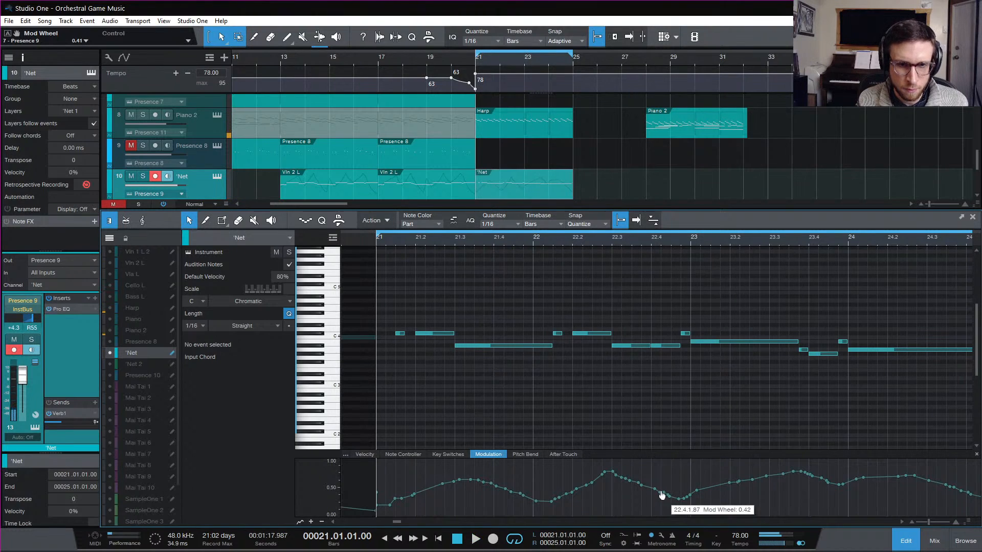
mouse_move(660, 496)
left_mouse_down()
mouse_move(686, 478)
mouse_move(721, 483)
left_mouse_up()
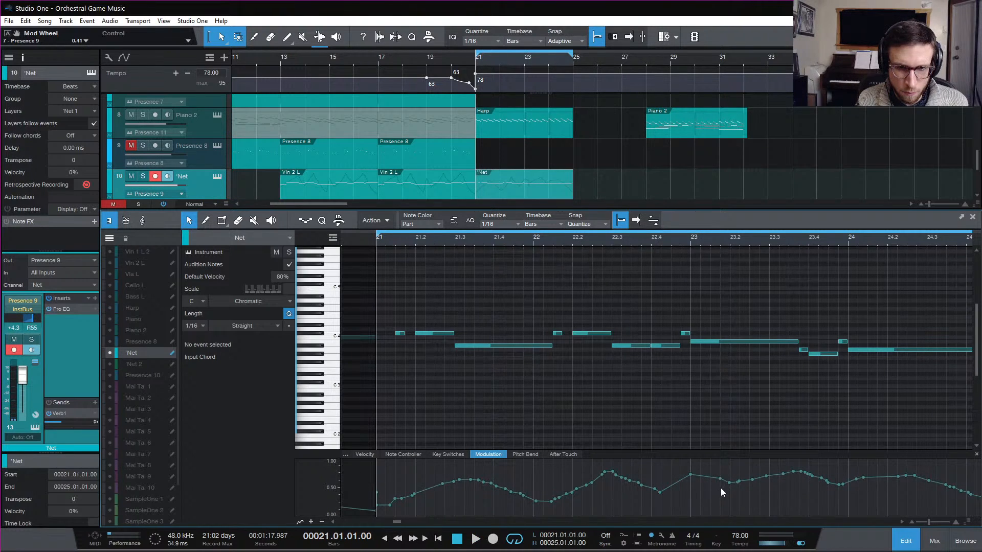
left_click(626, 239)
key("space")
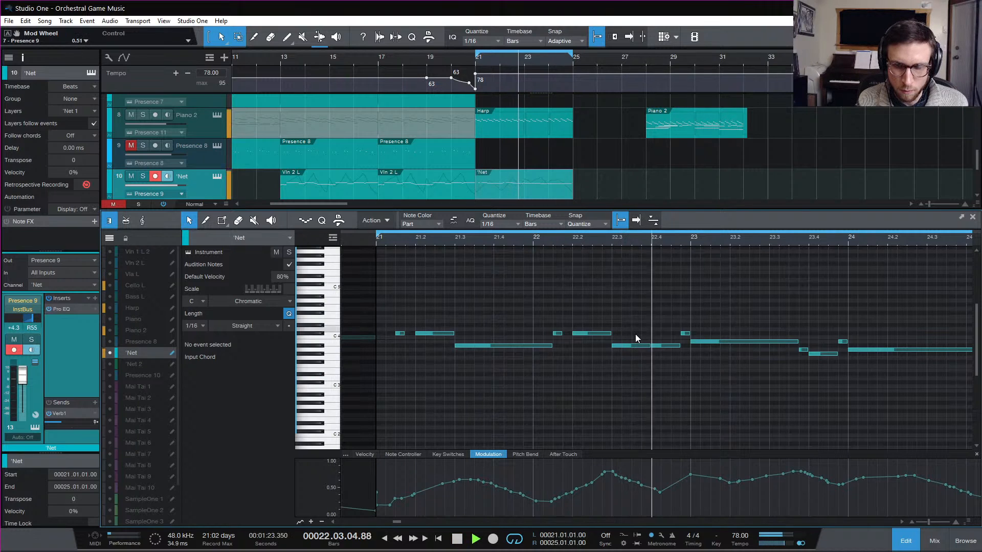
key("space")
left_click_drag(690, 474, 691, 468)
Step: Raise the C#4 pickup before bar 23 to 57% velocity, lower the G#3 at 23.04.01, and return to the full arrangement
left_click(685, 334)
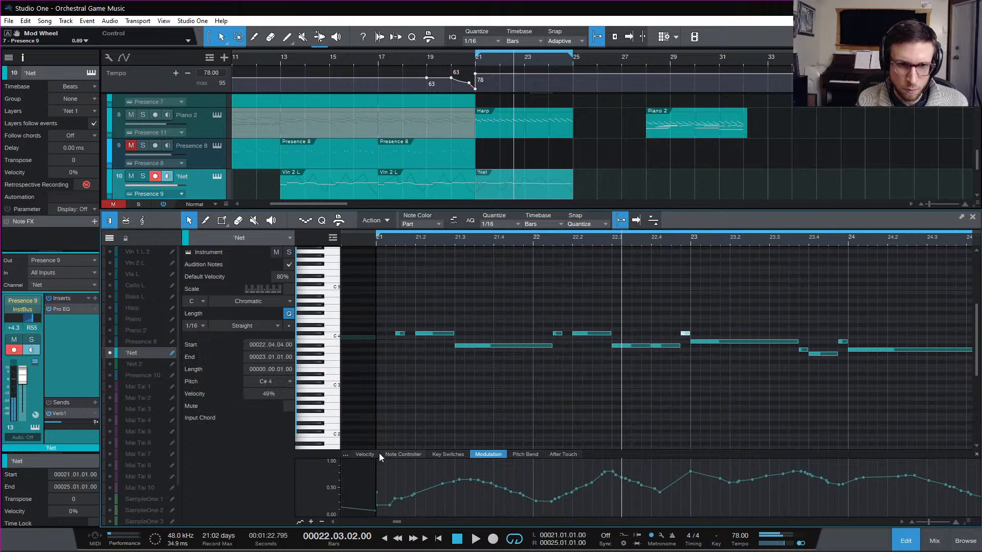
left_click(364, 455)
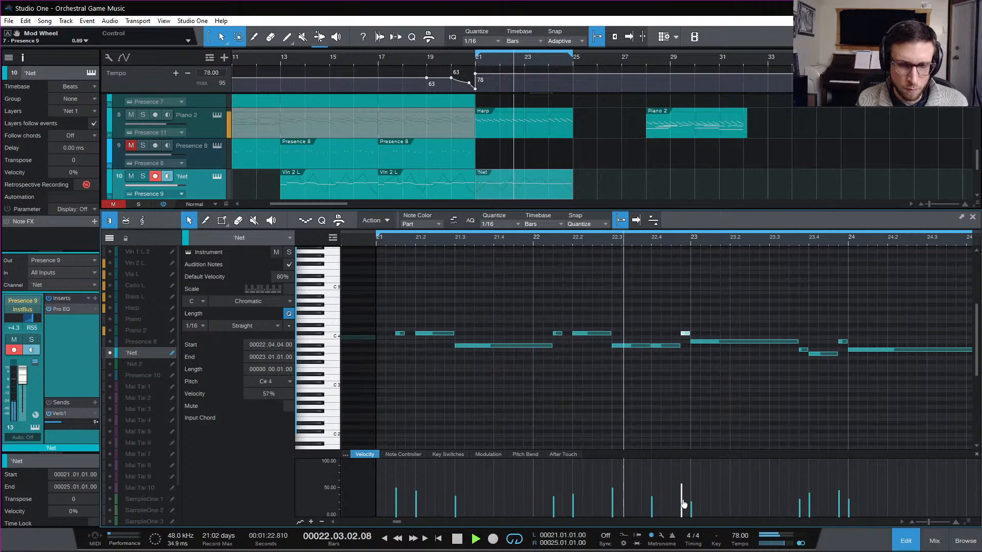
mouse_move(682, 505)
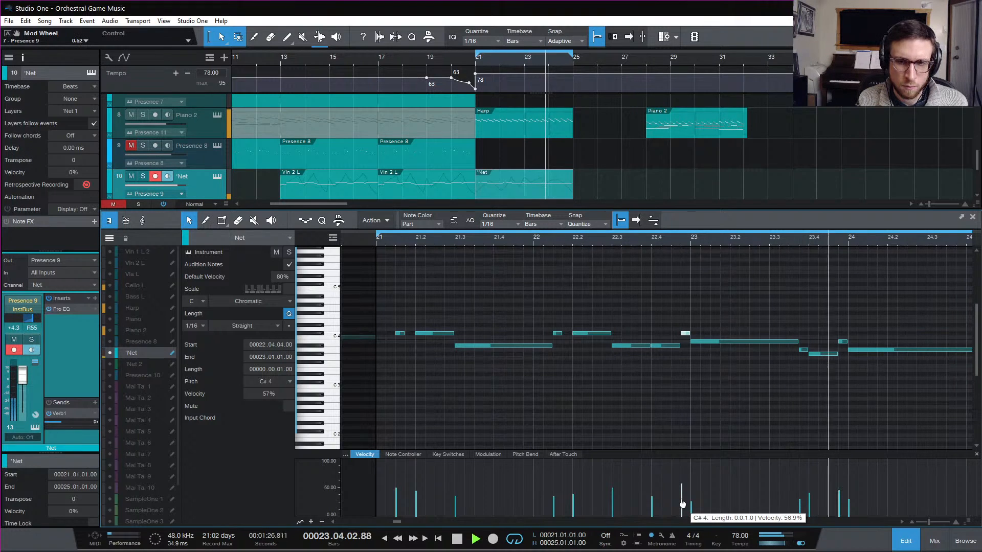
mouse_move(811, 510)
left_click(757, 241)
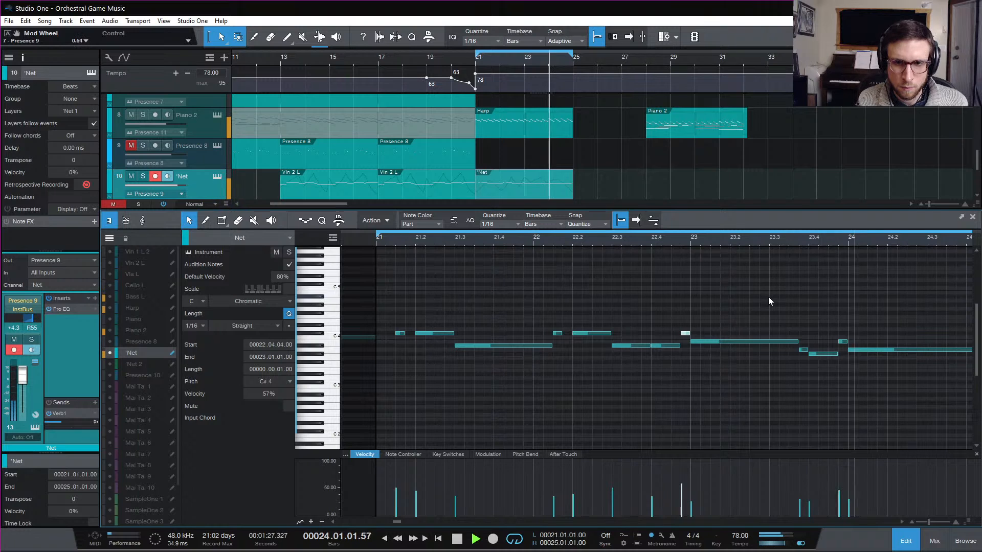
key("F2")
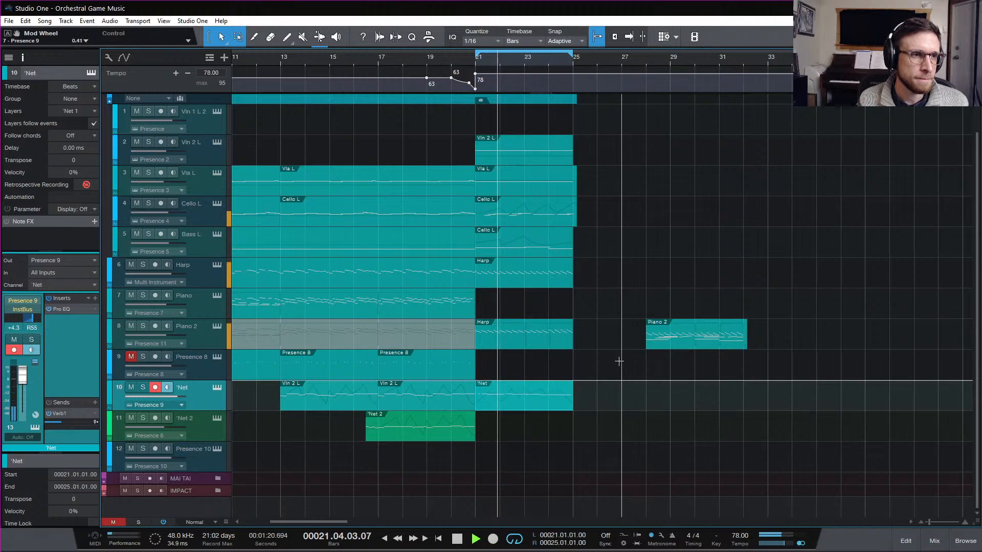
Step: Copy the 'Net part at bars 21 to 25 onto the 'Net 2 track and open the copy for note editing
key("space")
left_click_drag(505, 398, 509, 418)
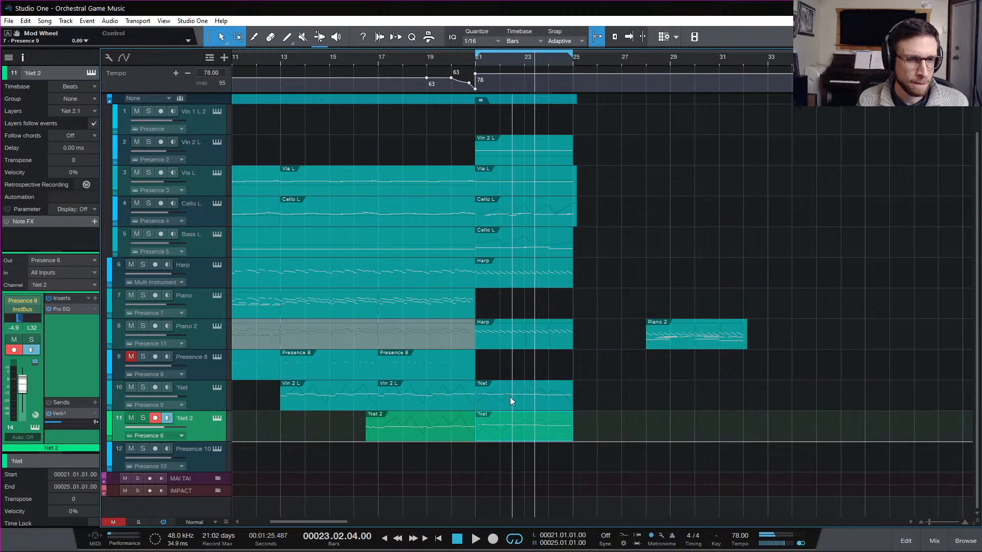
left_click(475, 62)
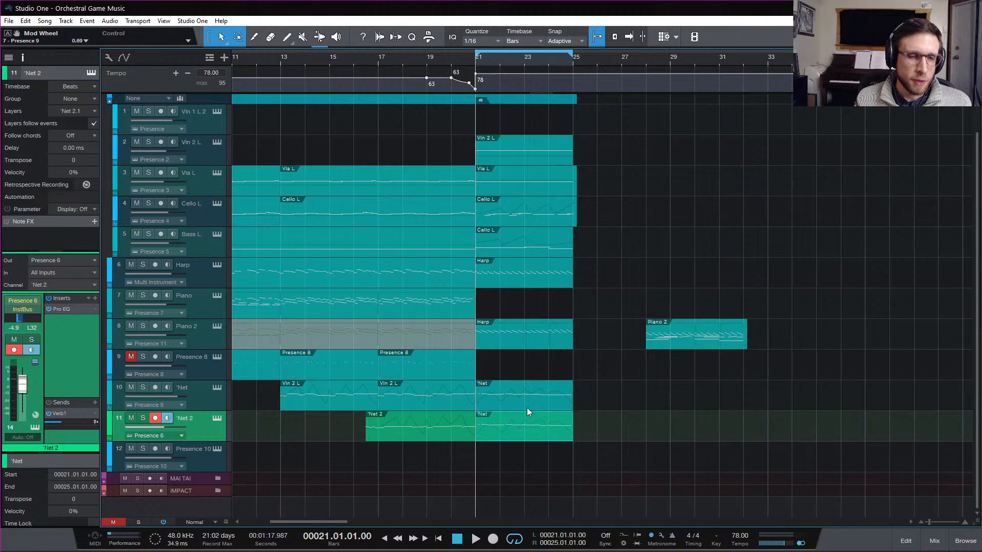
double_click(528, 438)
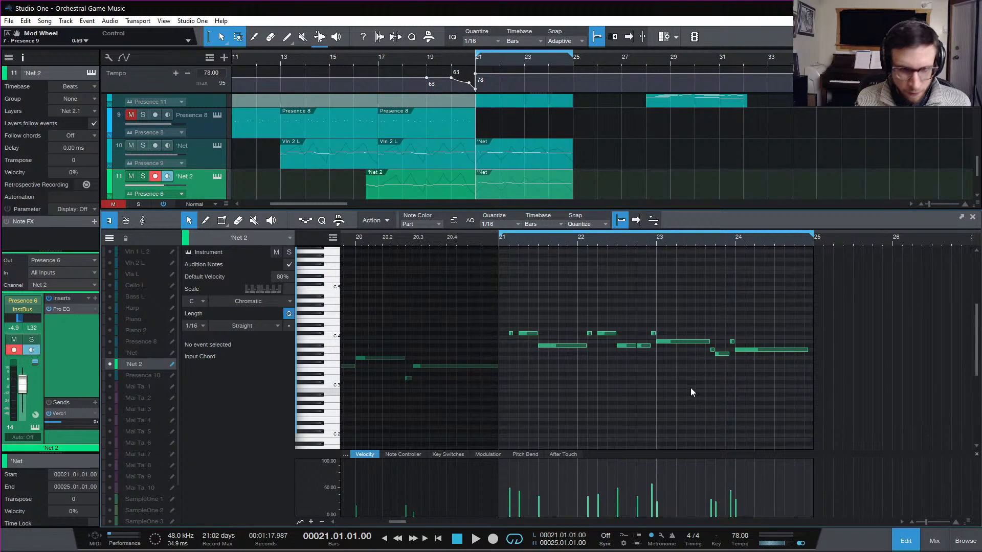
scroll(664, 379, "right", 1)
scroll(652, 303, "right", 1)
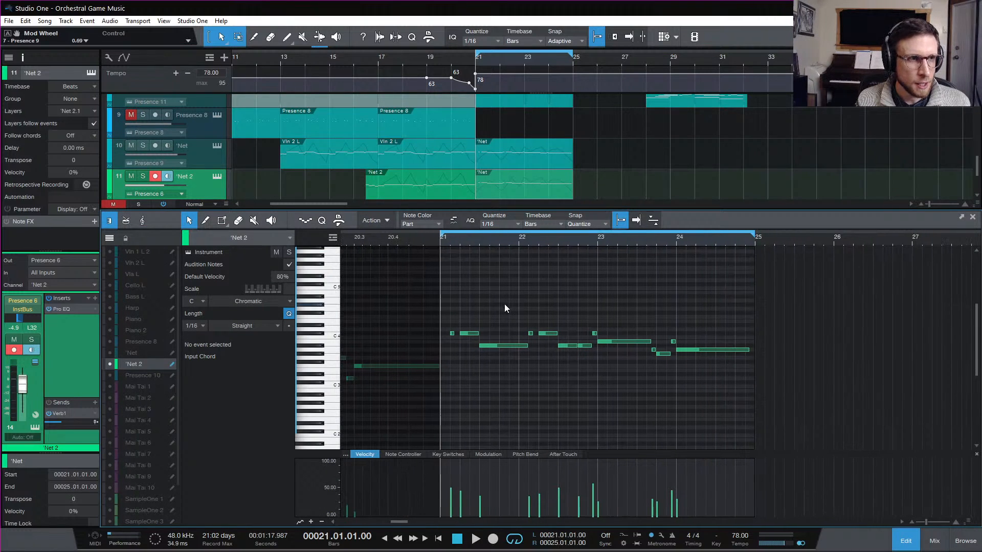
Step: Transpose all notes of the copied 'Net 2 part down five semitones, so its first note is G#3, and play it back
left_click_drag(530, 352, 530, 333)
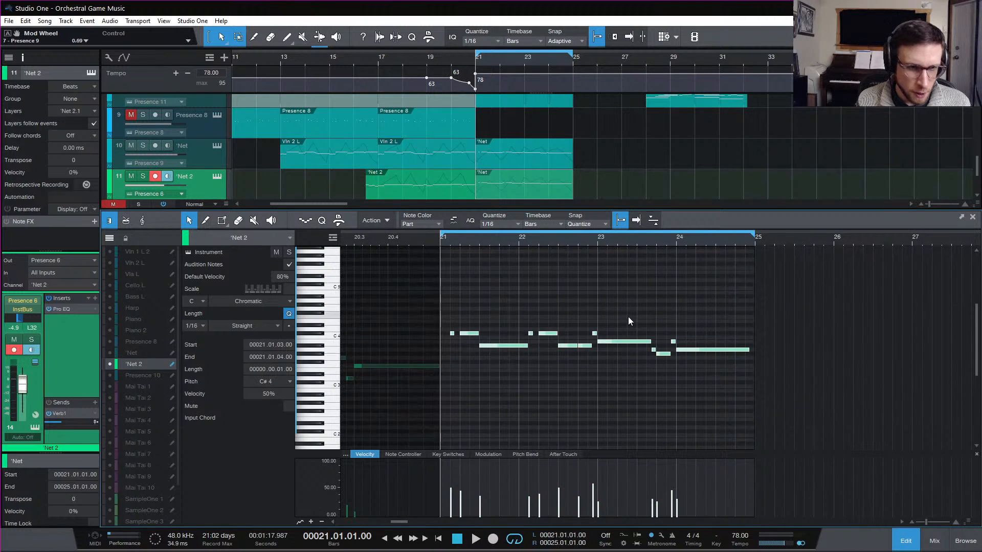
key("Down")
key("Down")
key("Down")
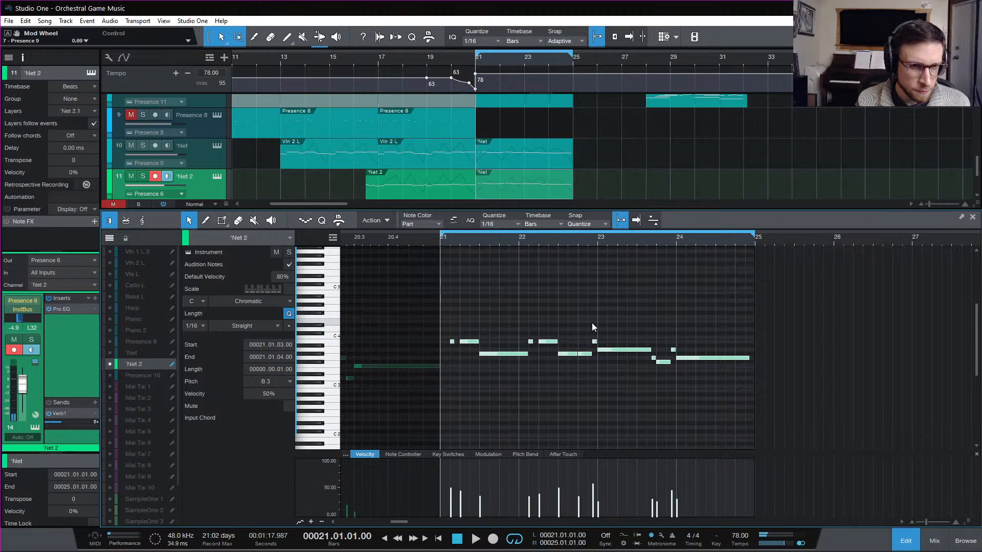
key("Down")
key("Down")
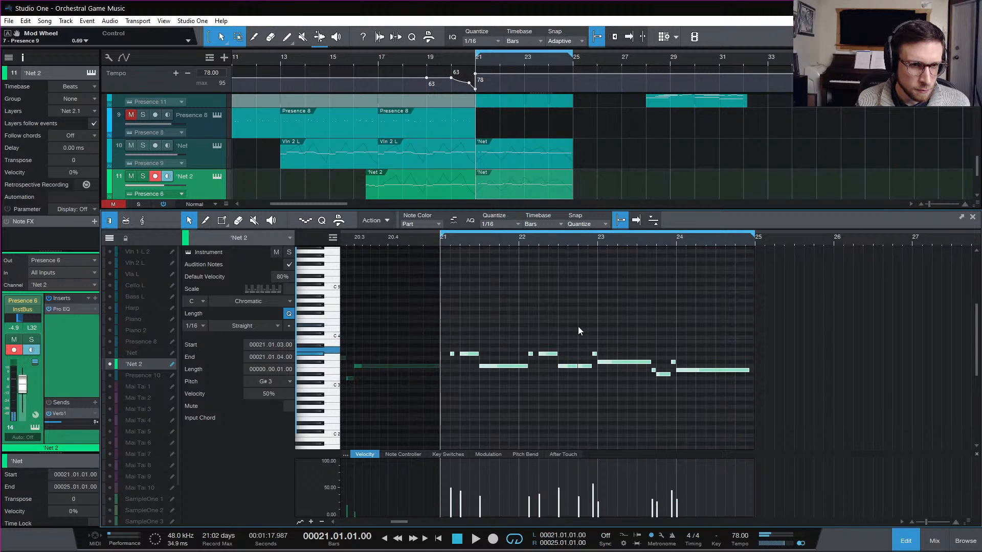
left_click(471, 358)
key("space")
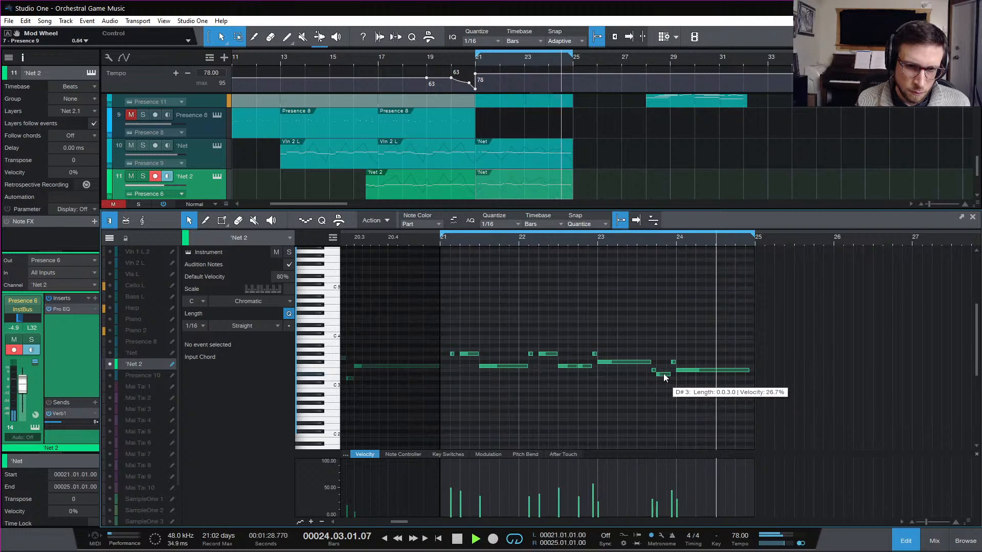
Step: Raise the note at 23.04.01 to E3, lower the note at 22.03.03 to D#3, and play from 22.03
left_click_drag(662, 378, 662, 374)
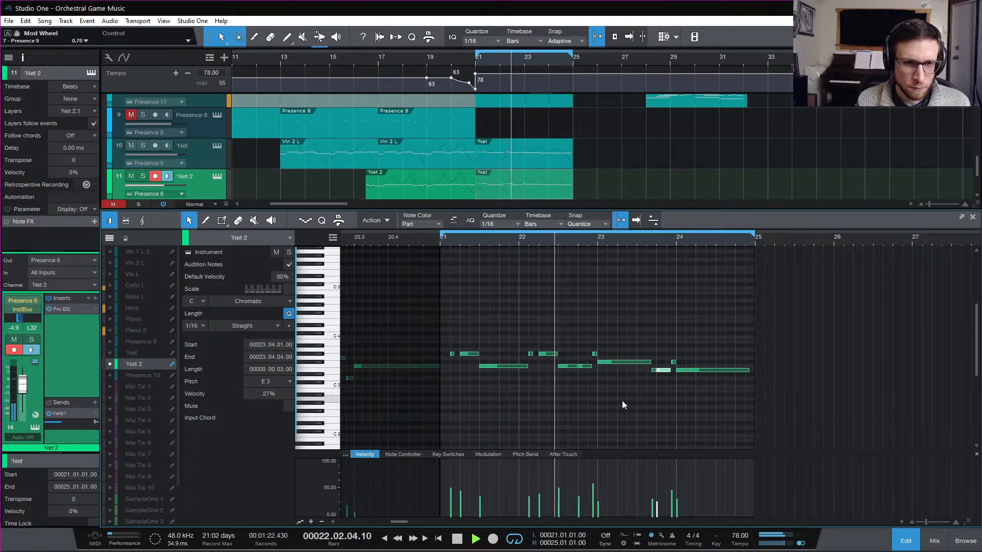
key("space")
left_click(574, 344)
key("e")
mouse_move(714, 367)
left_mouse_down()
mouse_move(695, 370)
mouse_move(708, 379)
left_mouse_up()
left_click(673, 240)
key("space")
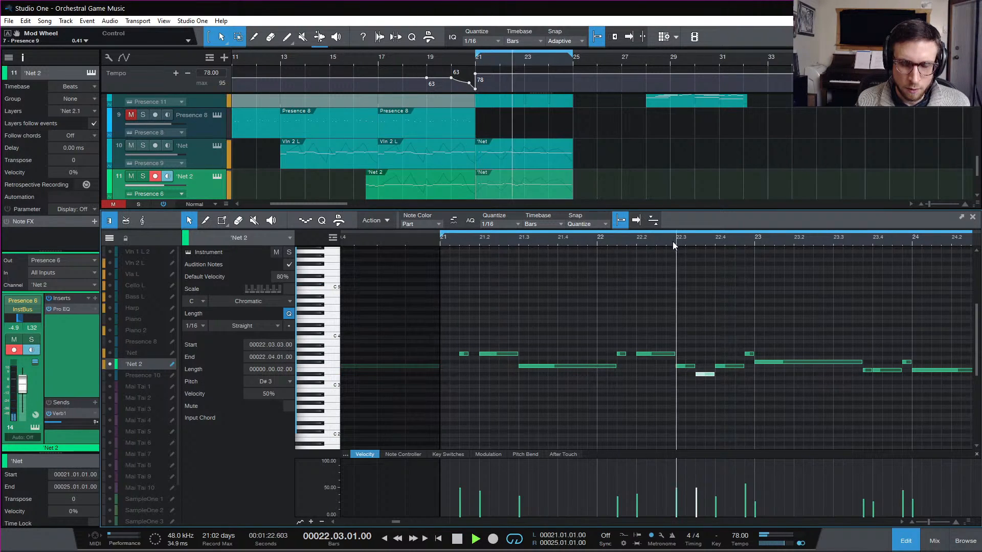
Step: Lower the note at 22.04.01 to C#3 and replay the passage from just before it
left_click(672, 240)
left_click_drag(732, 365, 732, 383)
left_click(672, 239)
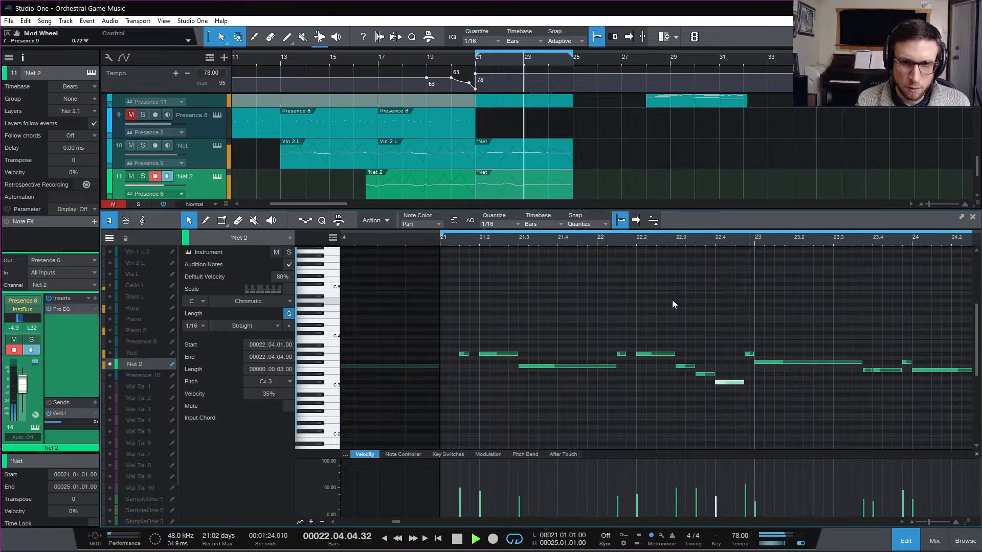
left_click(668, 241)
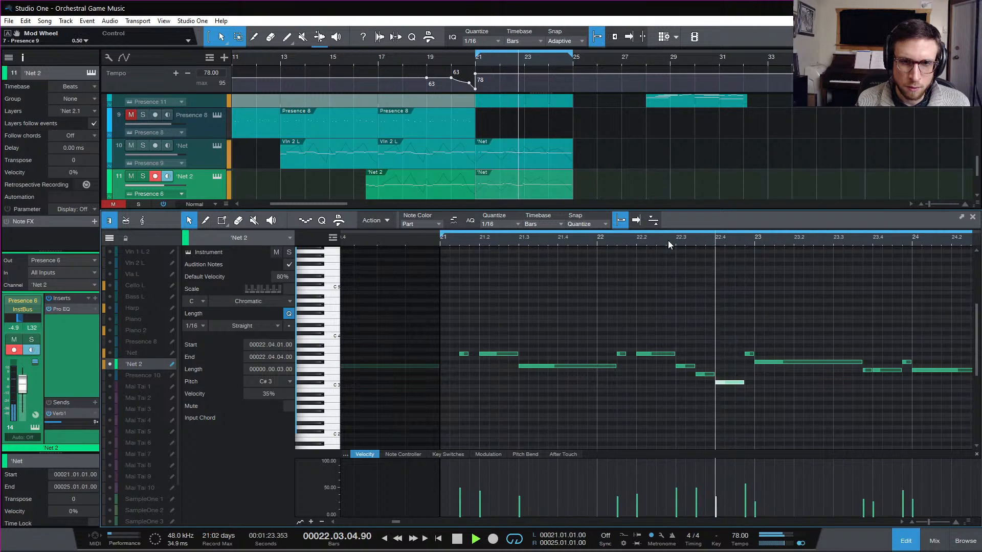
key("space")
Step: Lower the long note at bar 23 to E3 and the pickup before it to D#3, checking them in playback
left_click(766, 362)
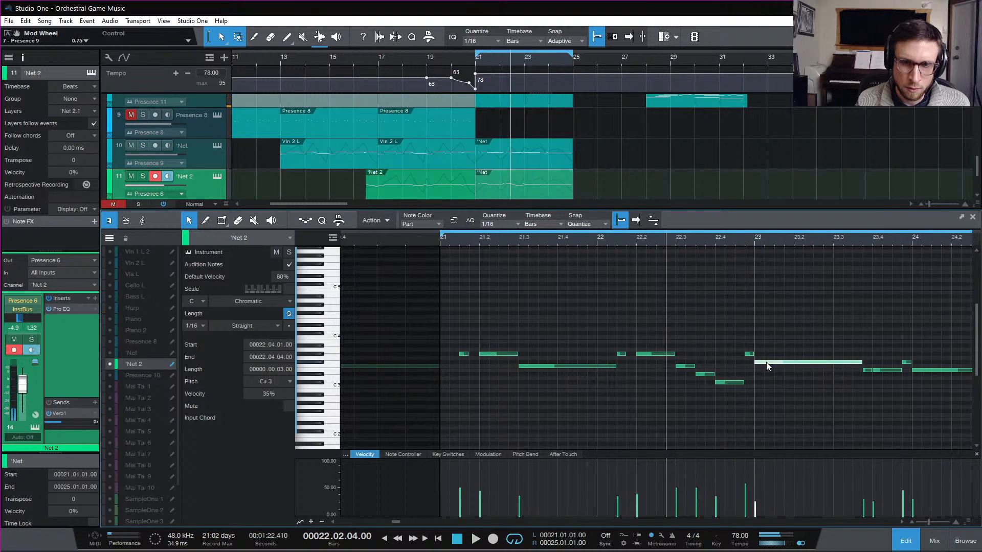
key("space")
key("space")
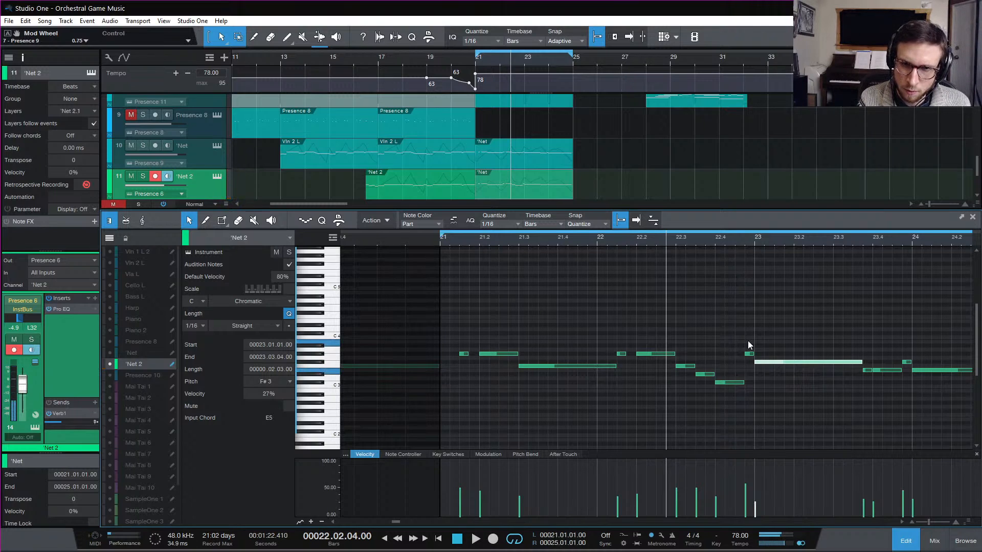
left_click_drag(749, 354, 771, 370)
key("space")
left_click(775, 333)
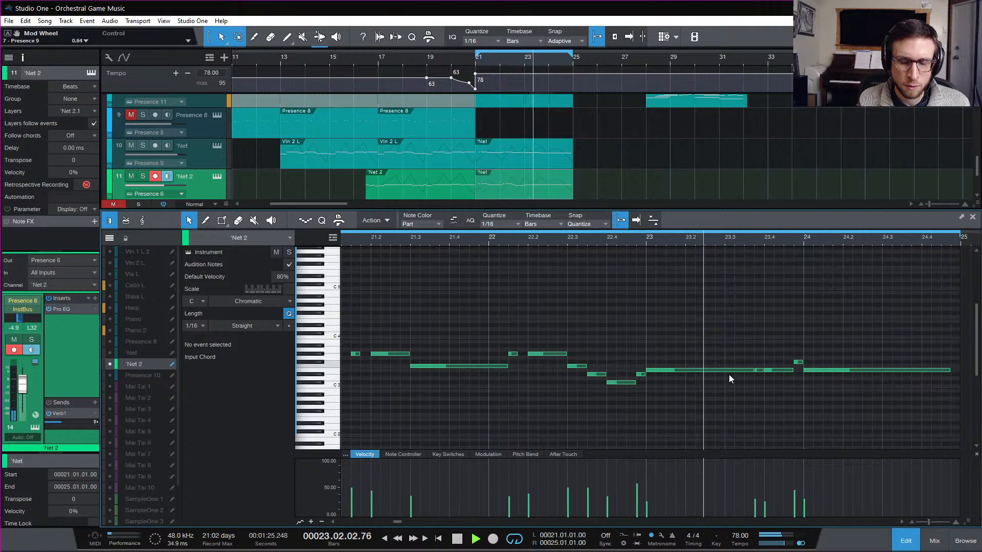
key("space")
Step: Lower the note at 23.04.01 to C#3 and the short note at 23.03.04 to D#3, then play the passage
left_click_drag(785, 370, 783, 366)
left_click(640, 237)
key("space")
left_click(798, 381)
key("space")
left_click_drag(778, 361, 780, 371)
key("Down")
key("Down")
key("Down")
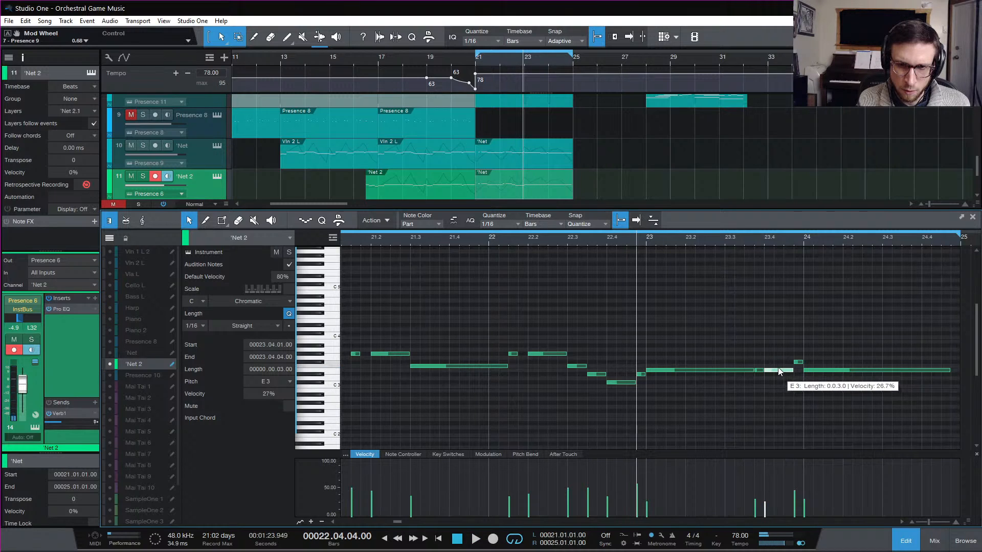
left_click_drag(761, 371, 762, 375)
key("space")
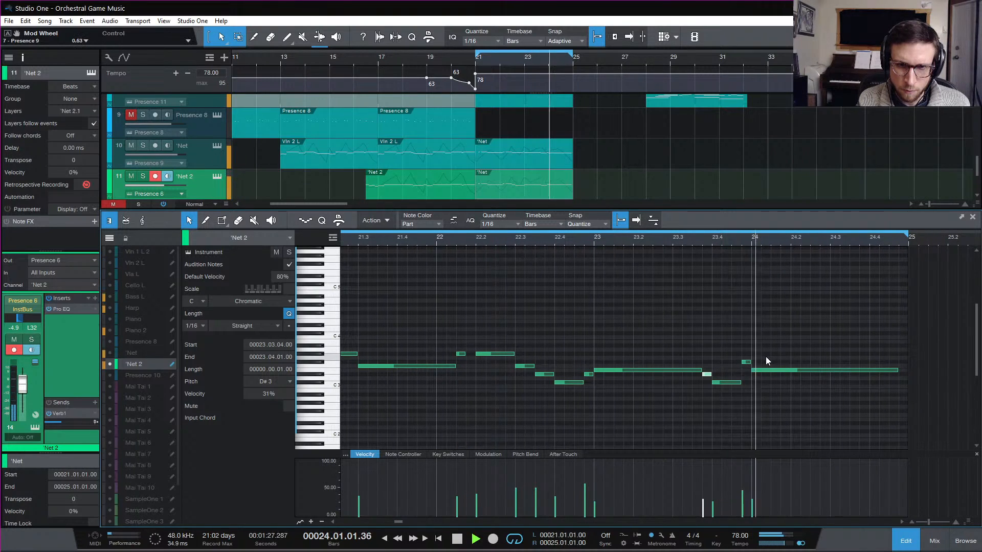
Step: Try the pickup before bar 24 at D#3 and the long note at bar 24 at C#3
key("space")
key("space")
left_click(776, 358)
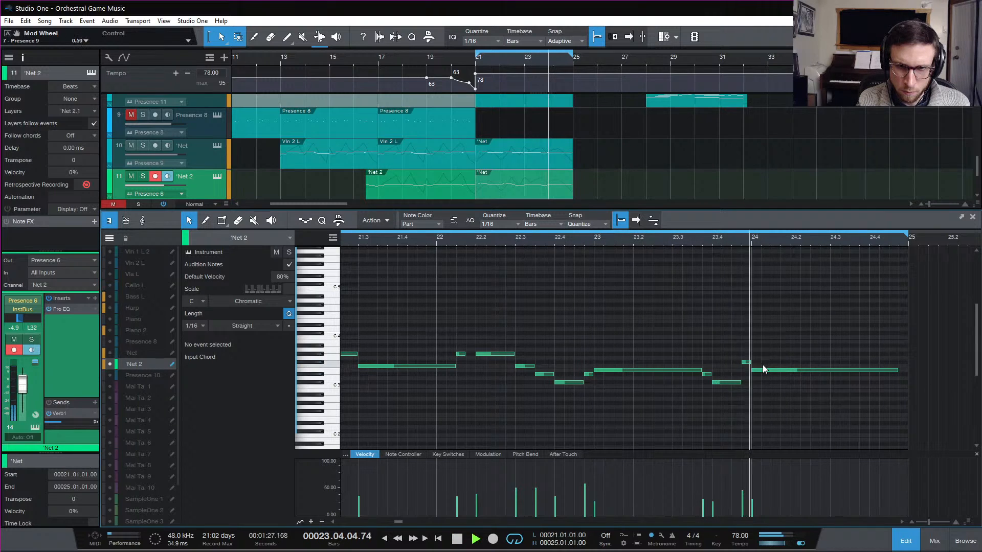
key("space")
left_click_drag(768, 370, 748, 375)
key("space")
left_click(762, 363)
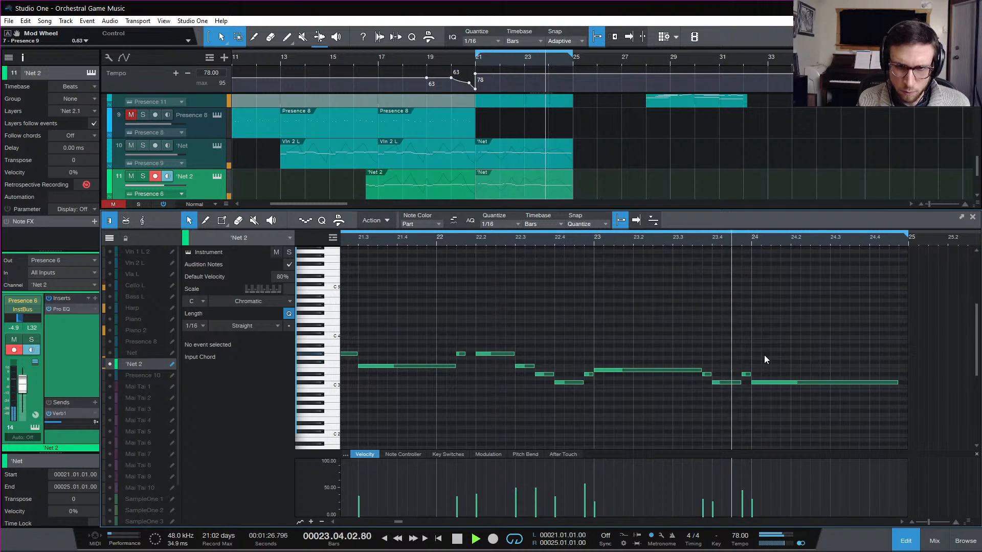
Step: Move the long note at bar 24 back to E3 and its pickup back to F#3, listening after each change
left_click_drag(768, 382, 771, 375)
key("space")
key("space")
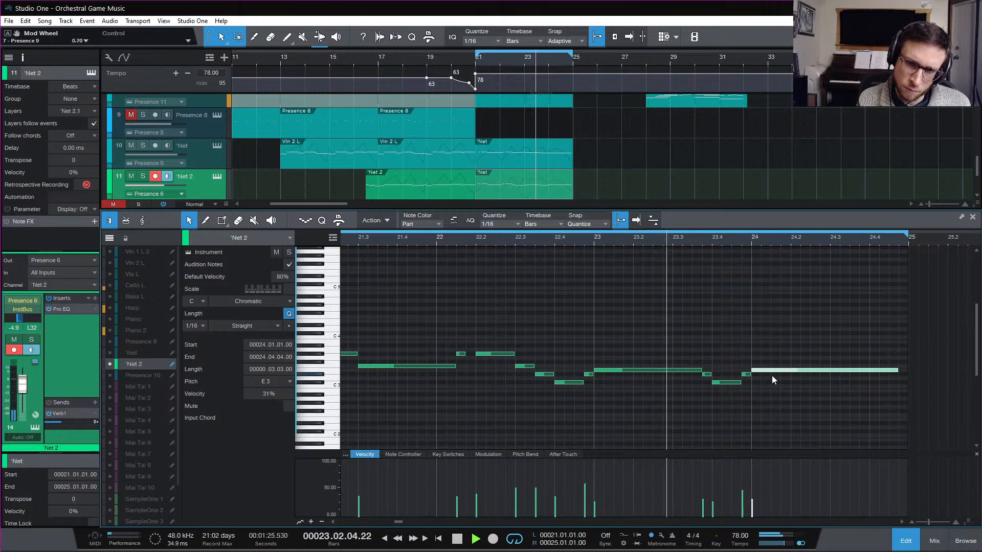
left_click(776, 382)
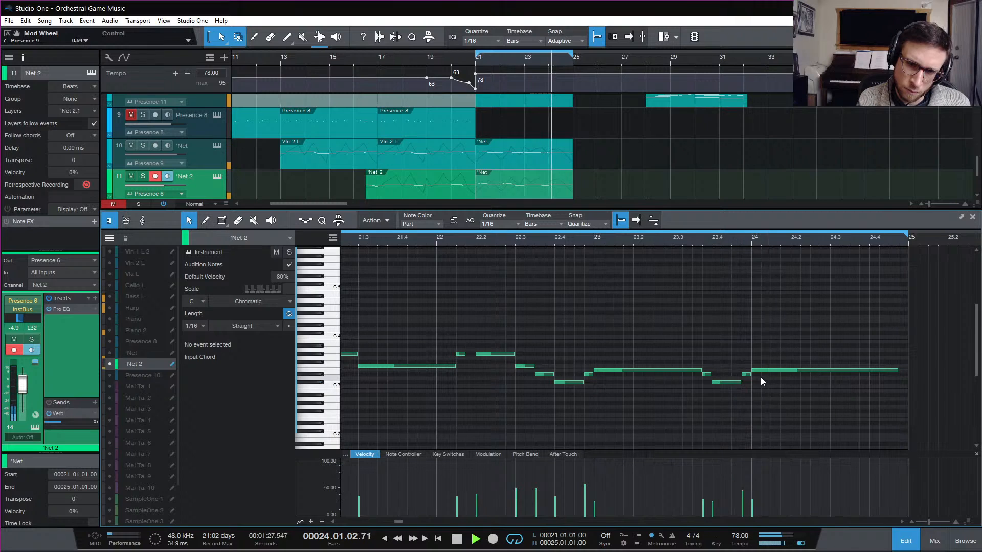
key("space")
left_click_drag(747, 374, 747, 362)
key("space")
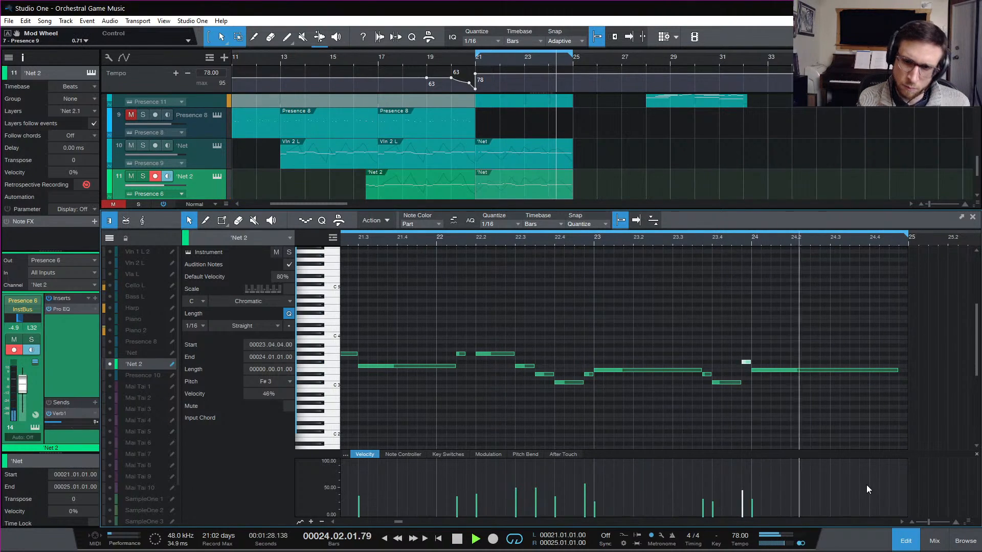
Step: Close the note editor to return to the full arrangement and save the song during playback
left_click(905, 542)
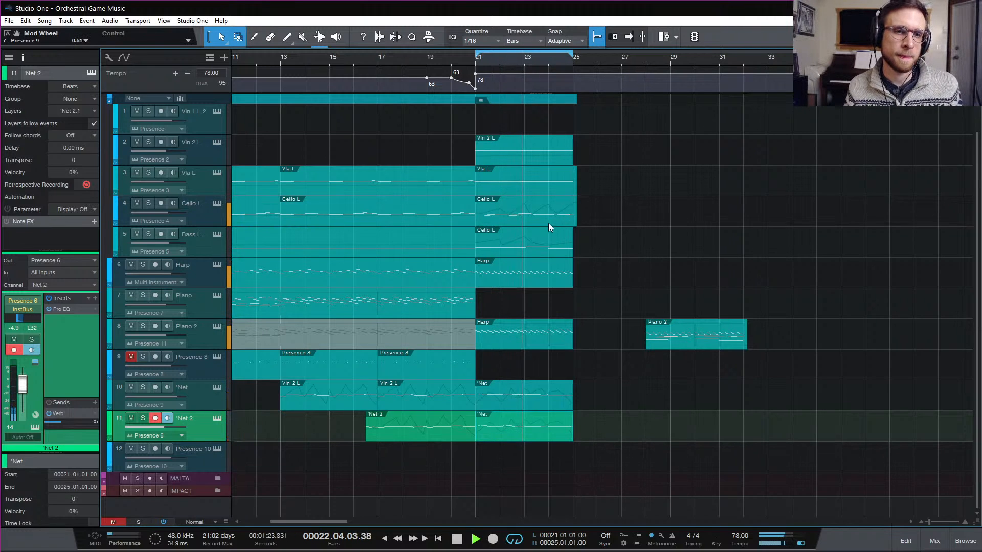
key("ctrl+s")
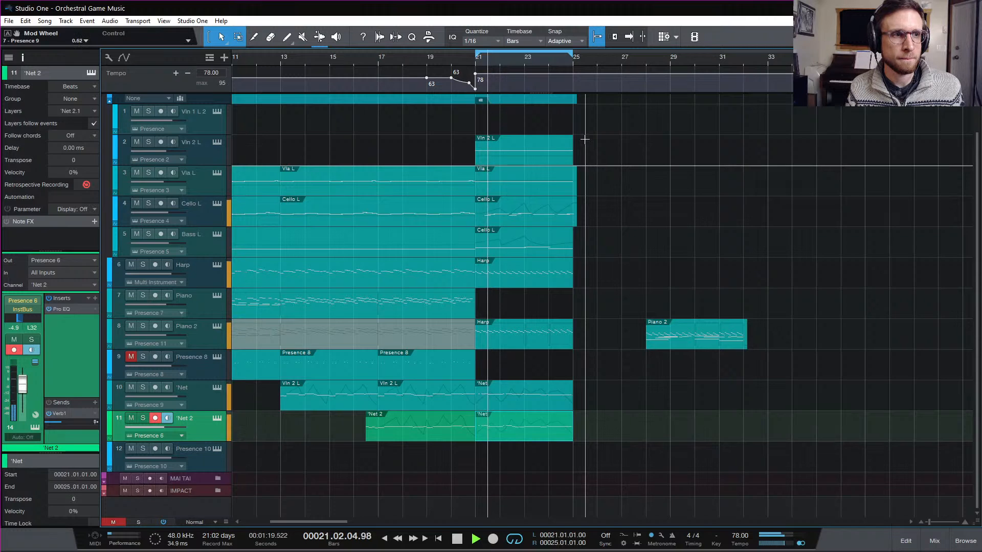
scroll(594, 161, "up", 1)
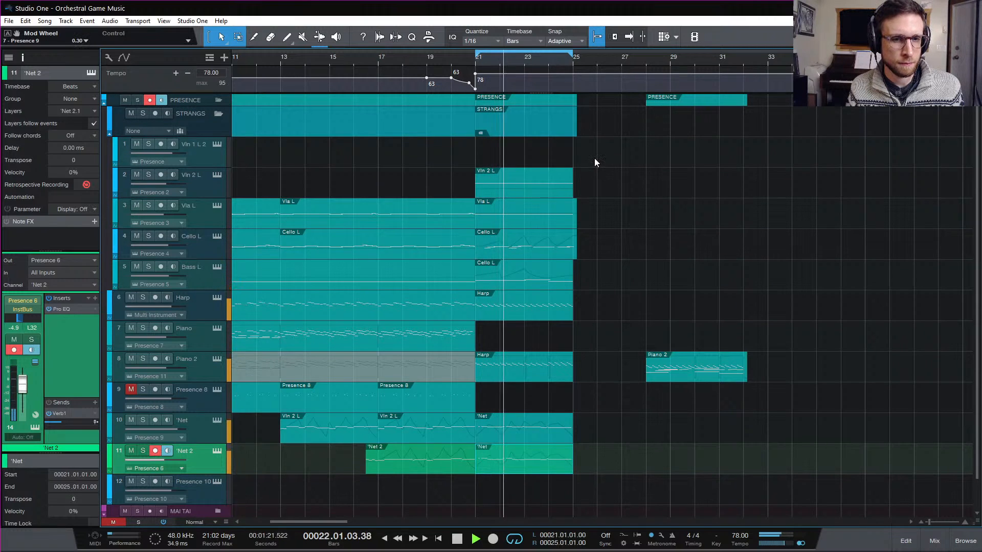
scroll(594, 158, "down", 1)
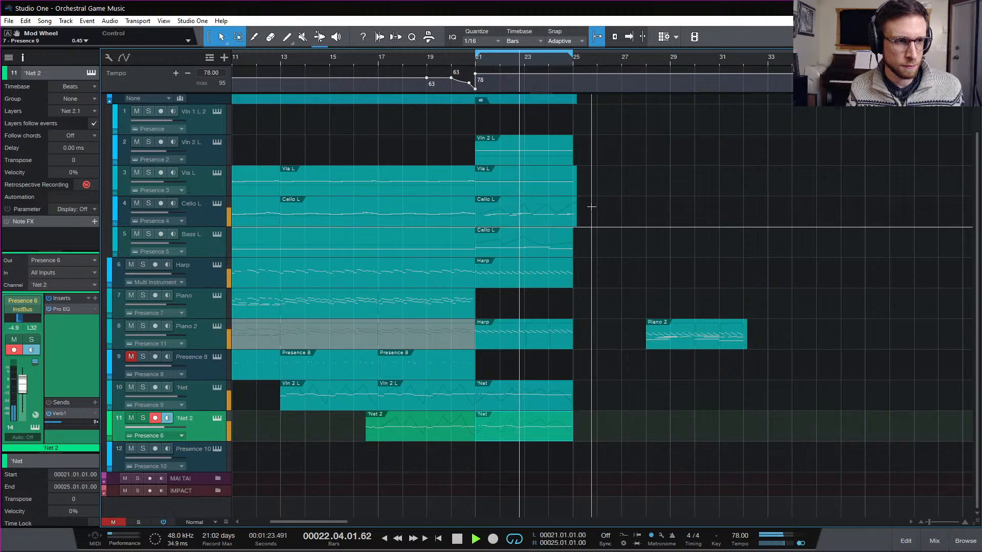
Step: Unmute the Presence 8 track, stop playback and delete all of the track's parts
left_click(213, 368)
left_click(131, 357)
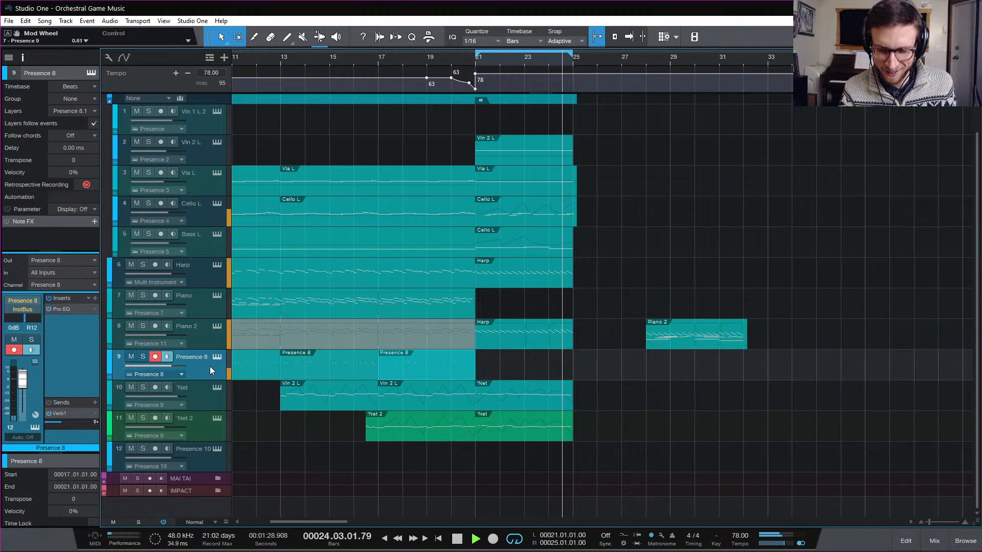
key("space")
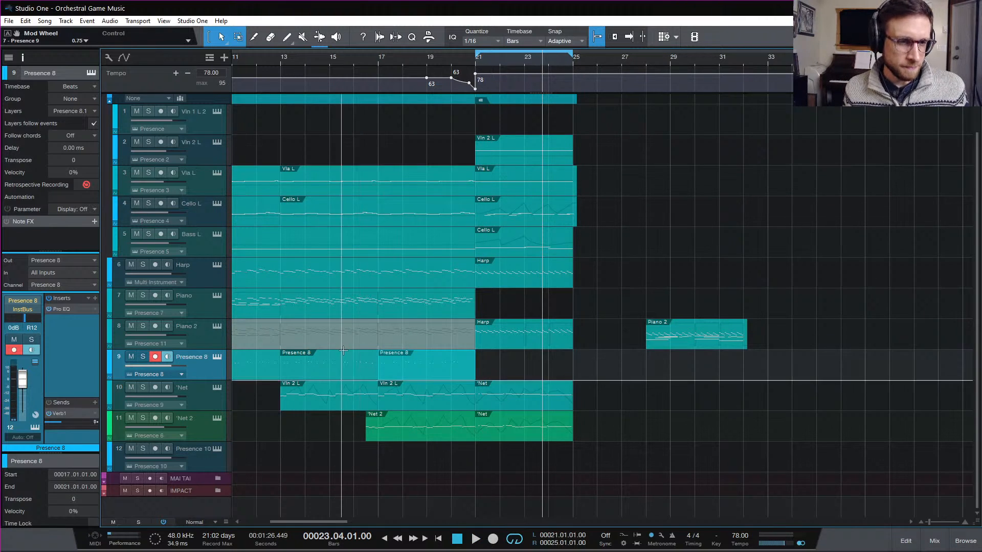
scroll(494, 375, "left", 5)
left_click_drag(743, 366, 323, 358)
key("Delete")
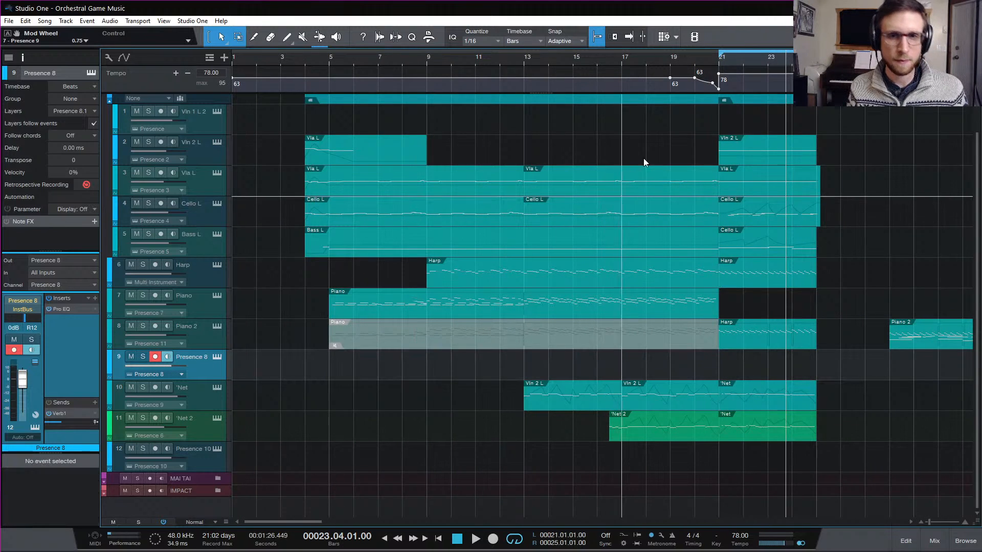
Step: Set the playhead to the start of bar 21 and collapse the STRANGS folder track
left_click(720, 61)
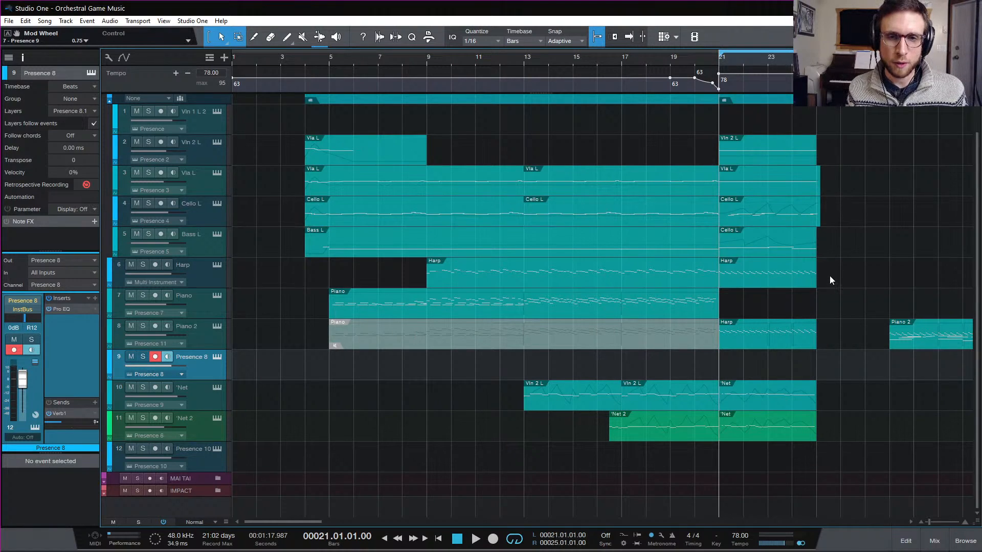
scroll(830, 271, "up", 2)
left_click(219, 113)
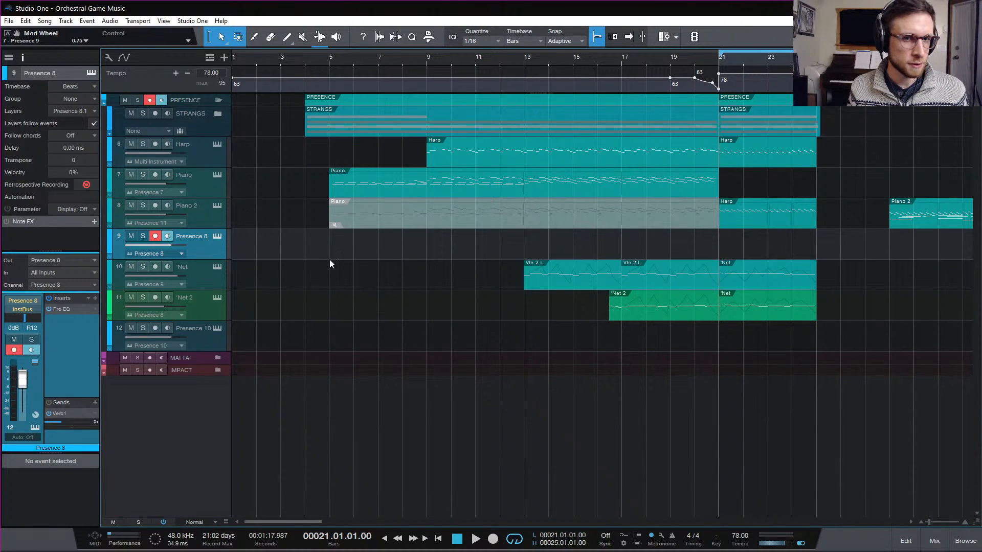
Step: Replace the Presence 8 track's Celeste preset with French Horn Soft from the Brass presets
left_click(217, 236)
left_click(486, 106)
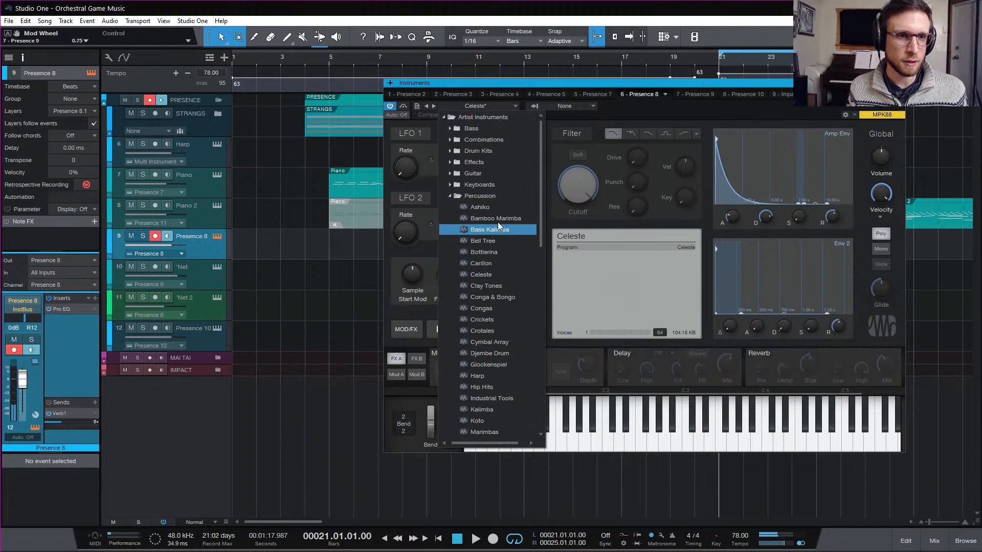
left_click(486, 117)
left_click(484, 140)
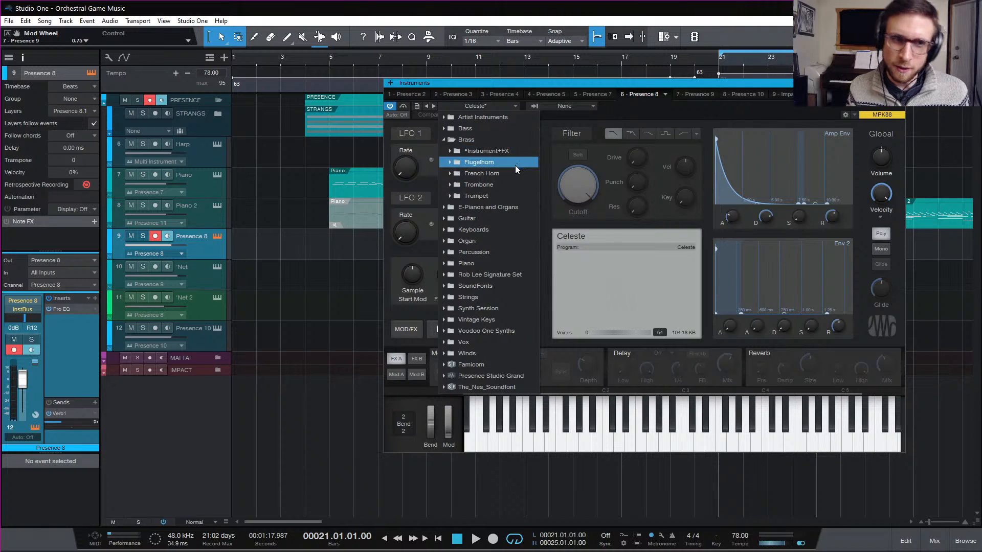
left_click(507, 175)
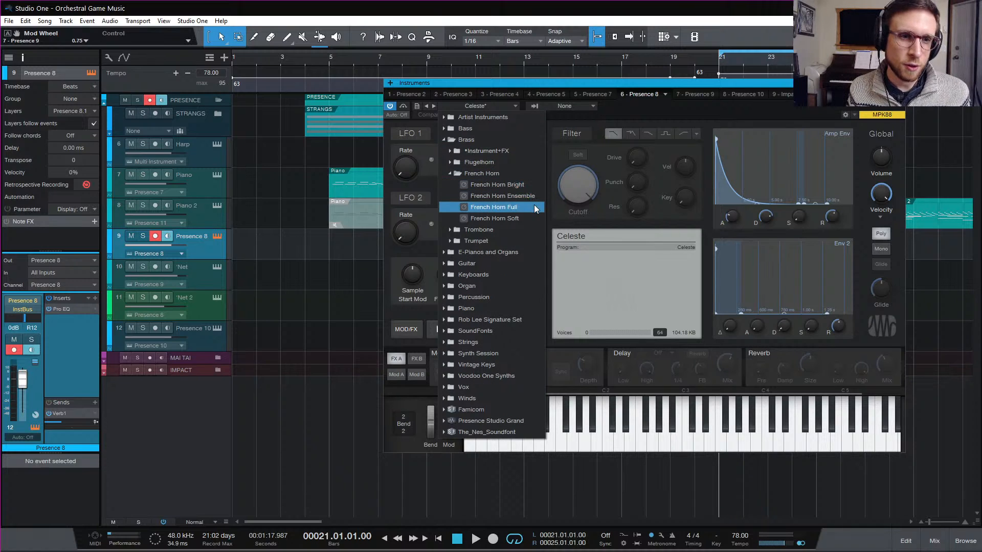
left_click(527, 217)
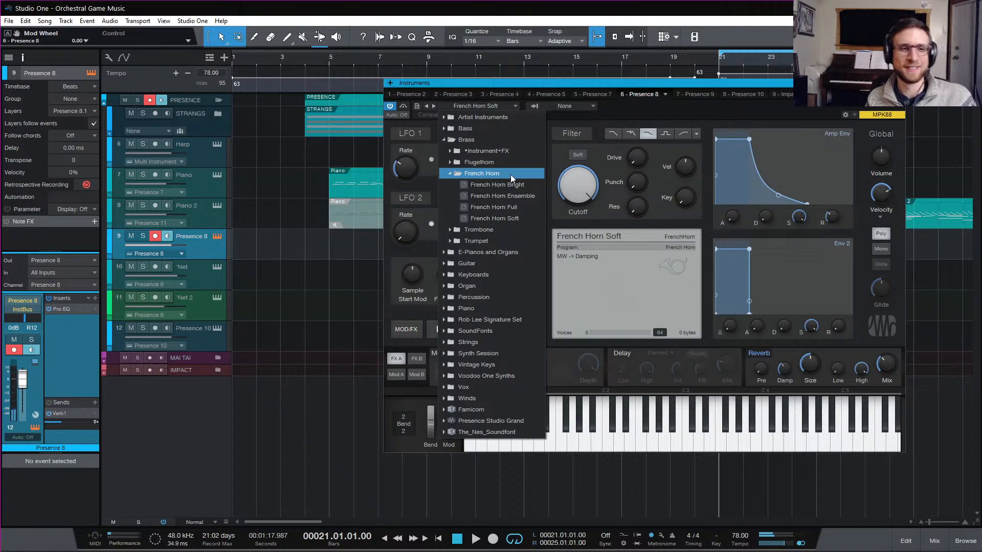
Step: Replace the French Horn Soft preset with Concert Horns from the Brass Instrument+FX presets and show its second effects page
left_click(504, 220)
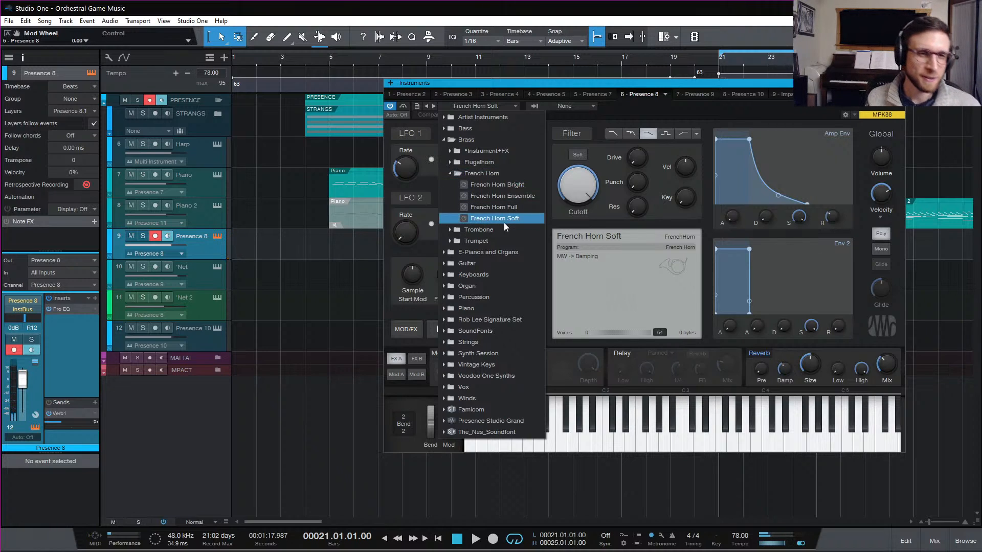
left_click(505, 151)
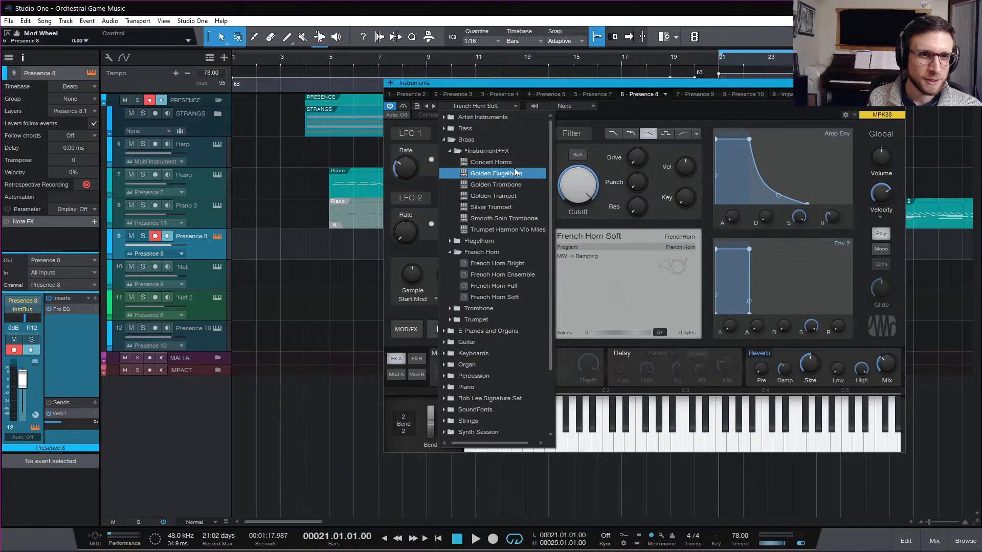
left_click(515, 161)
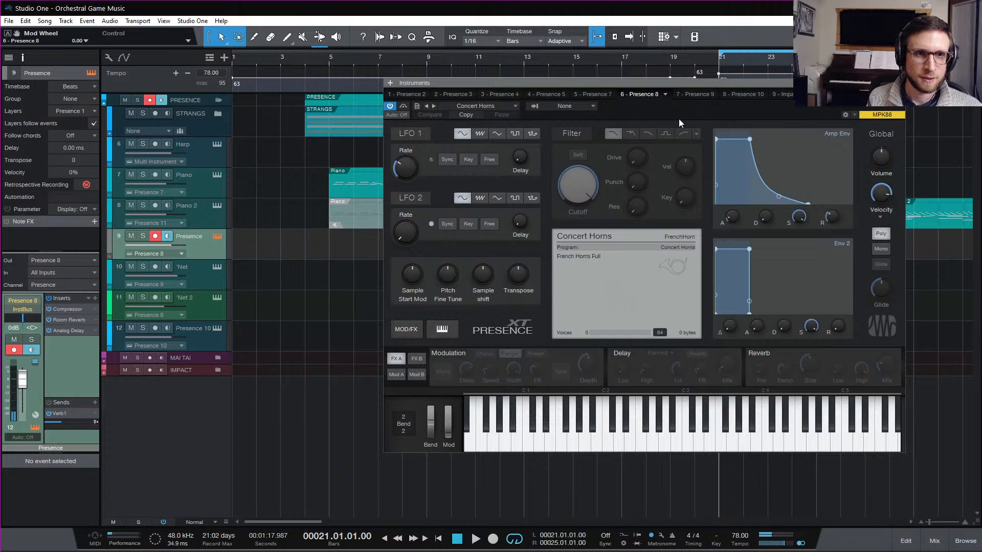
left_click_drag(614, 83, 539, 68)
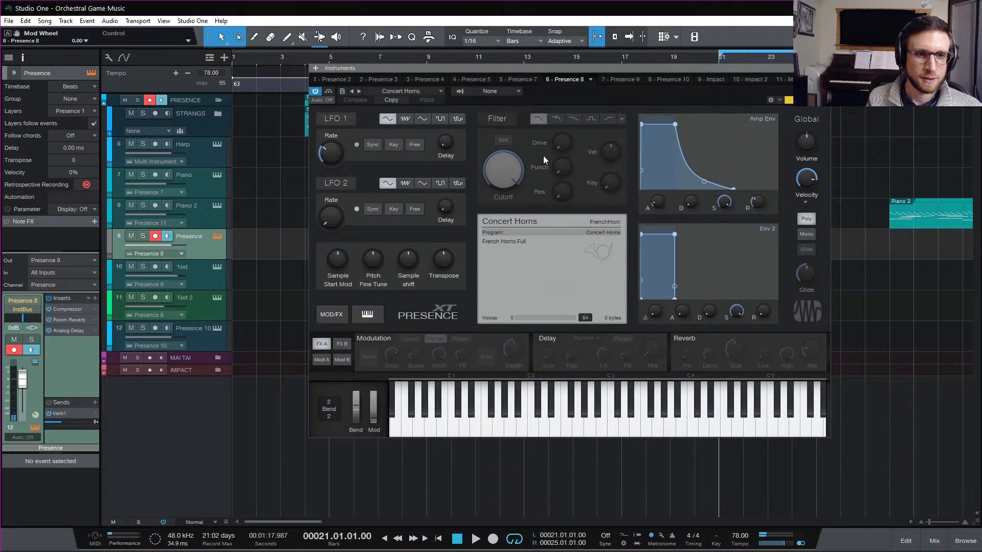
left_click(341, 344)
Step: Remove all insert effects from the Presence horn channel in the mixer
left_click(934, 541)
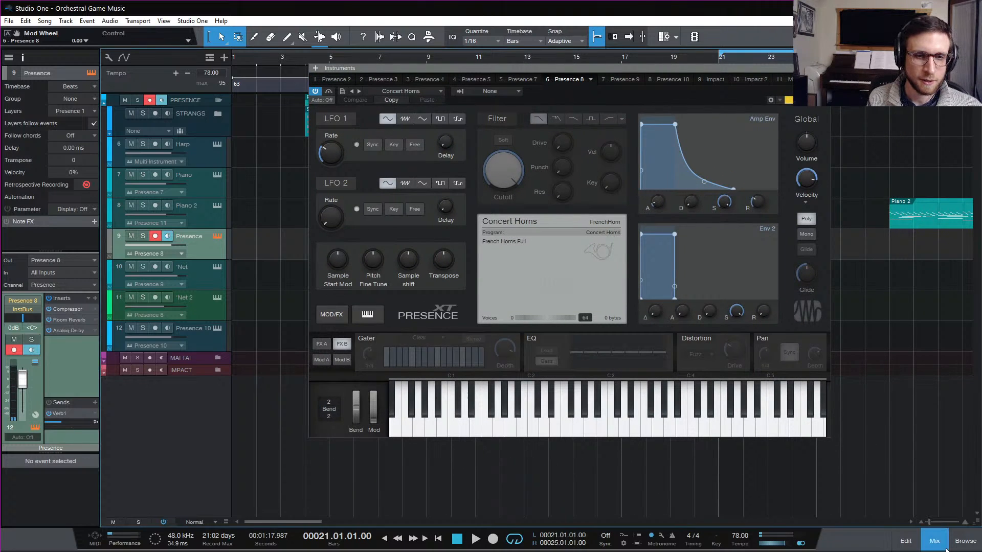
left_click_drag(701, 69, 745, 526)
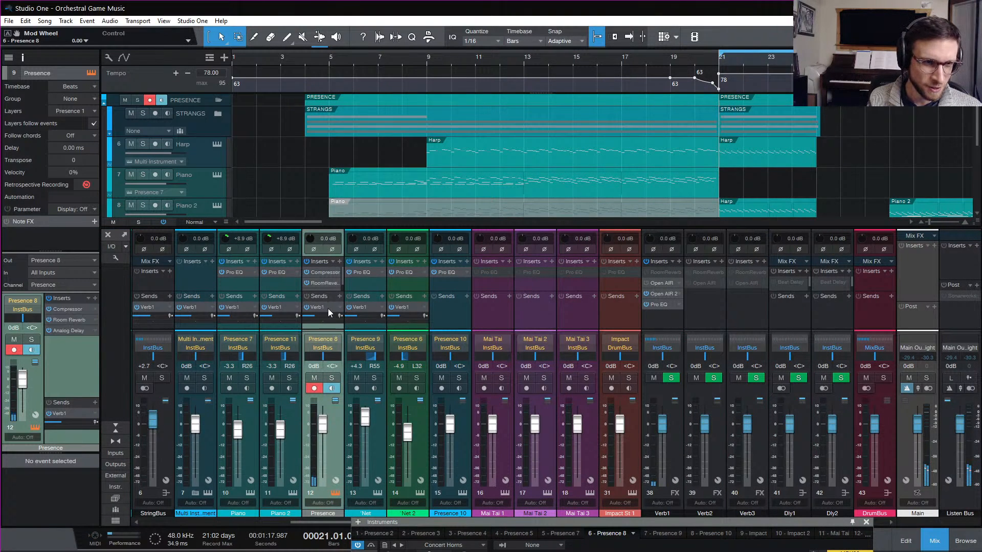
scroll(342, 278, "down", 1)
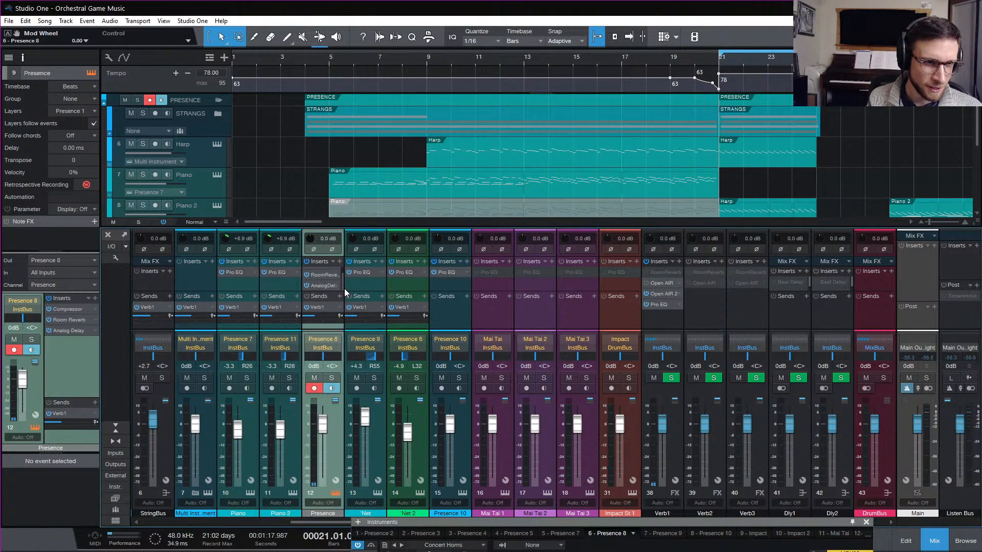
left_click(333, 262)
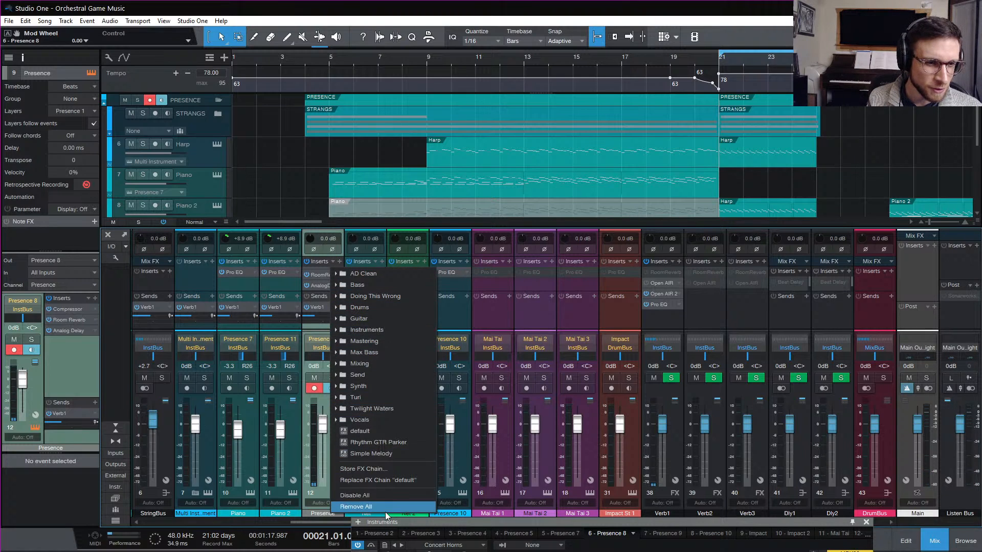
left_click(357, 507)
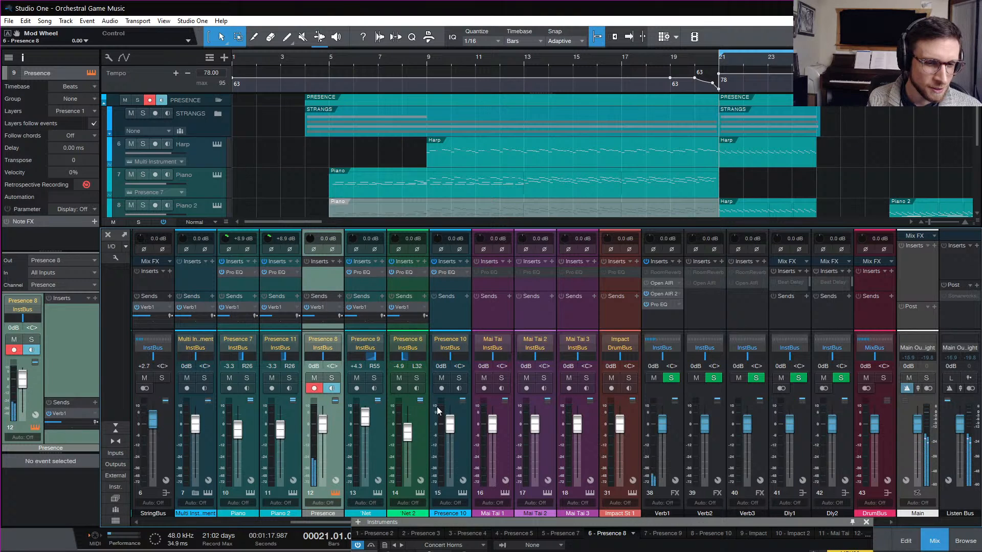
Step: Return to the full arrangement, mute the 'Net and 'Net 2 tracks, and briefly play from bar 21
left_click_drag(511, 523, 630, 197)
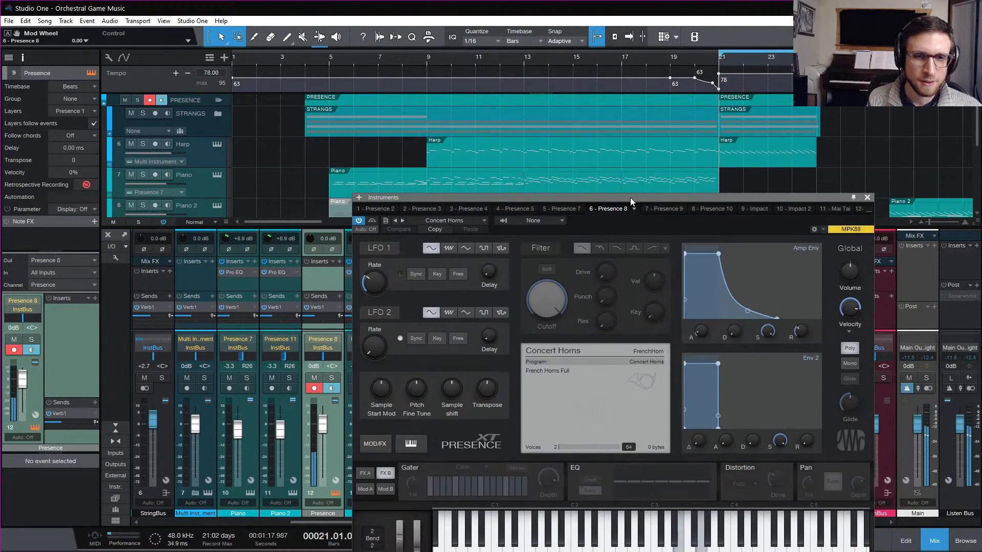
left_click(868, 197)
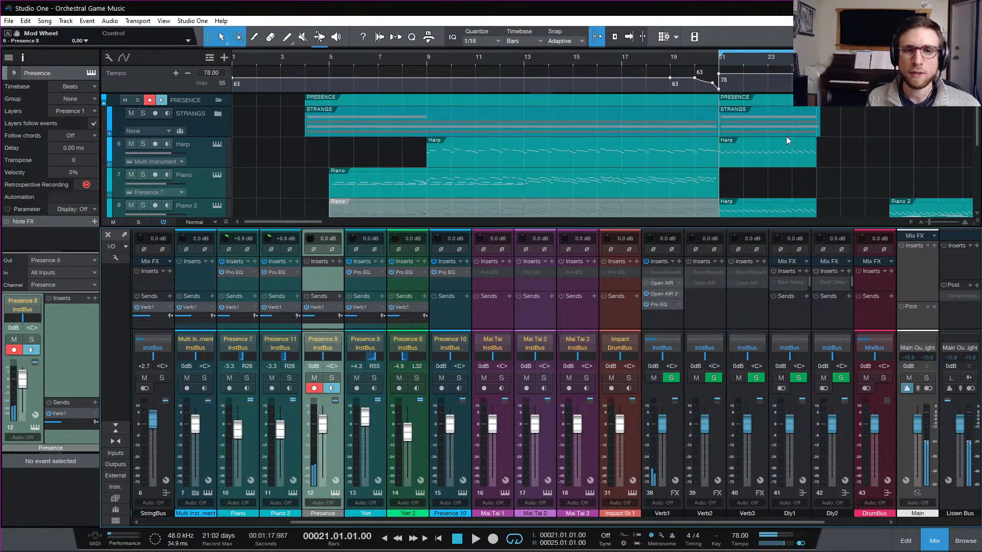
left_click(930, 541)
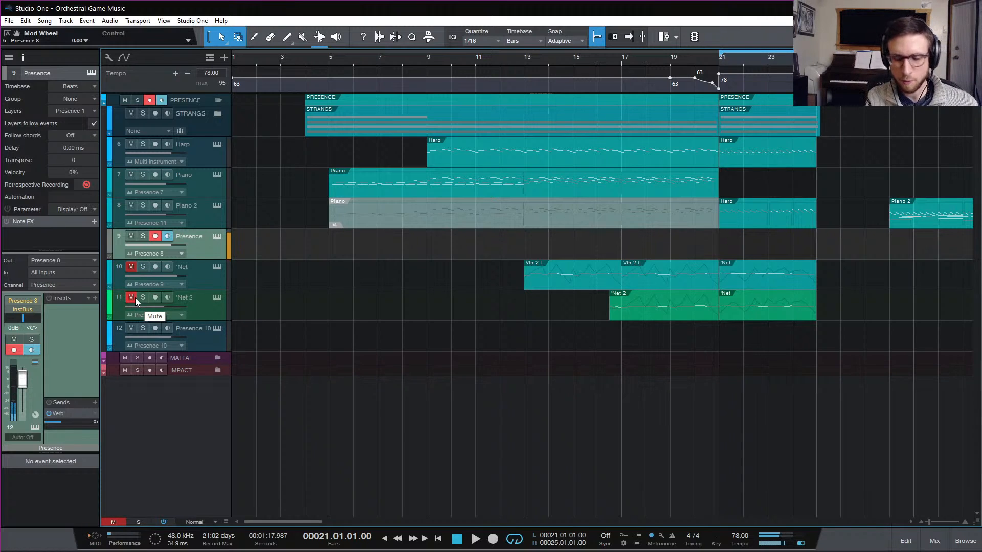
key("space")
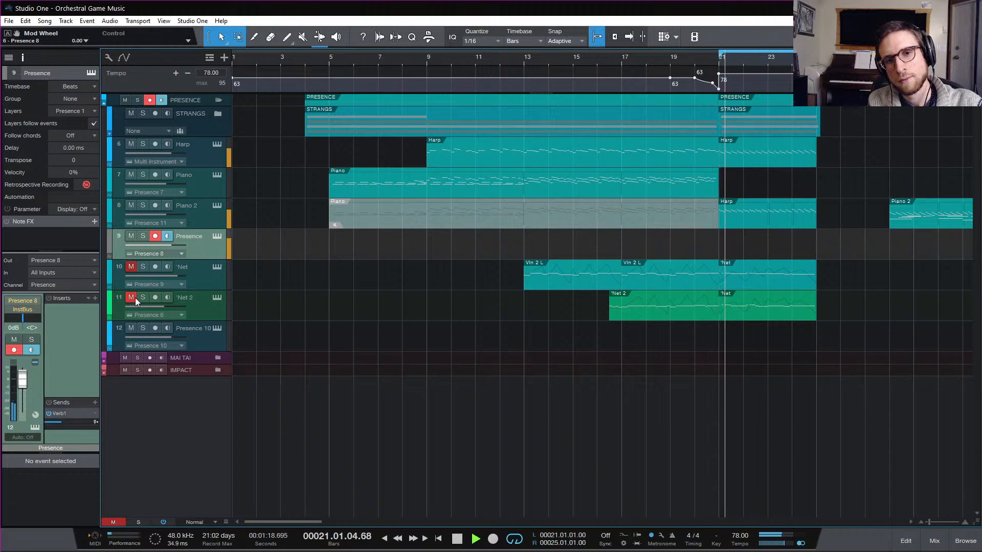
key("space")
Step: Load the French Horn Soft preset on the Presence track's instrument and set its velocity strength to 0%
left_click(217, 236)
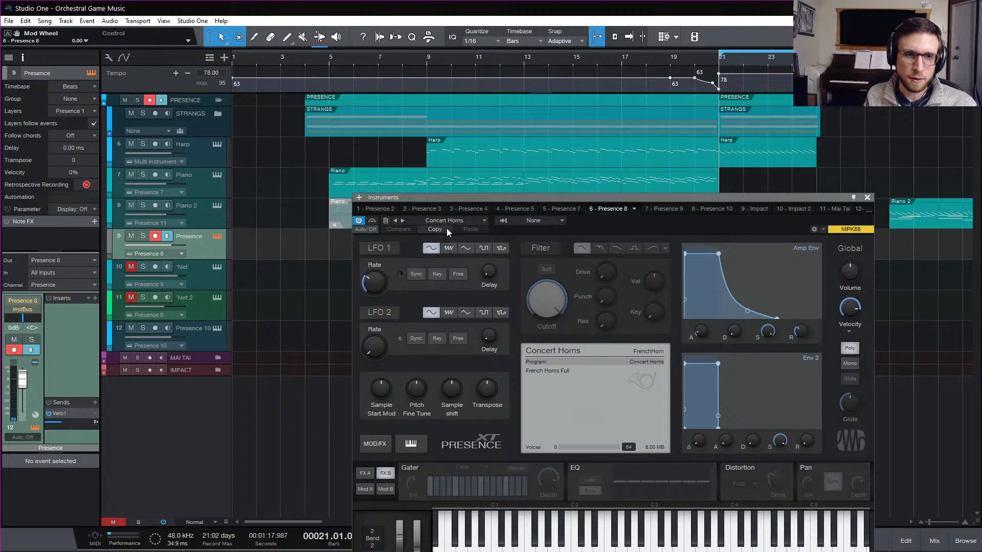
left_click(459, 220)
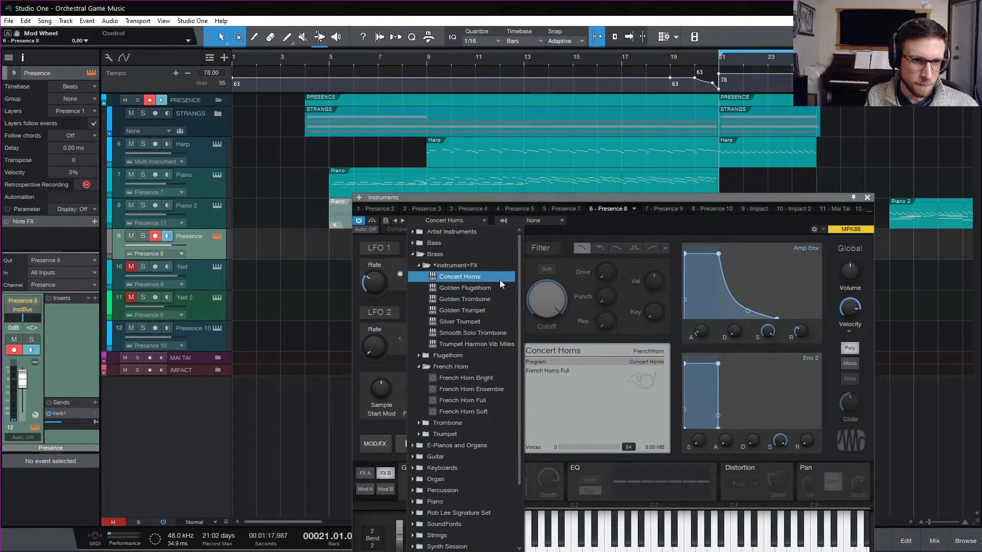
left_click(501, 412)
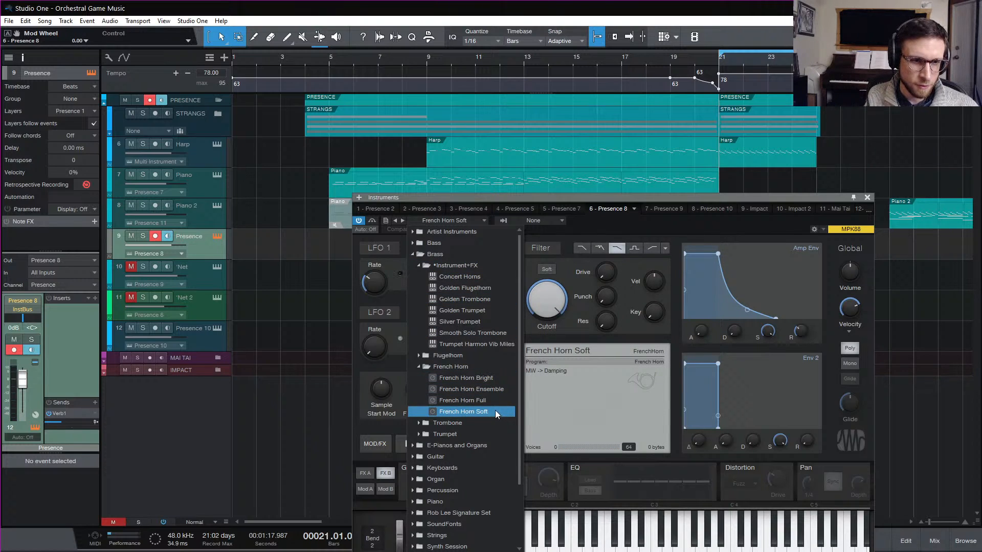
left_click(621, 230)
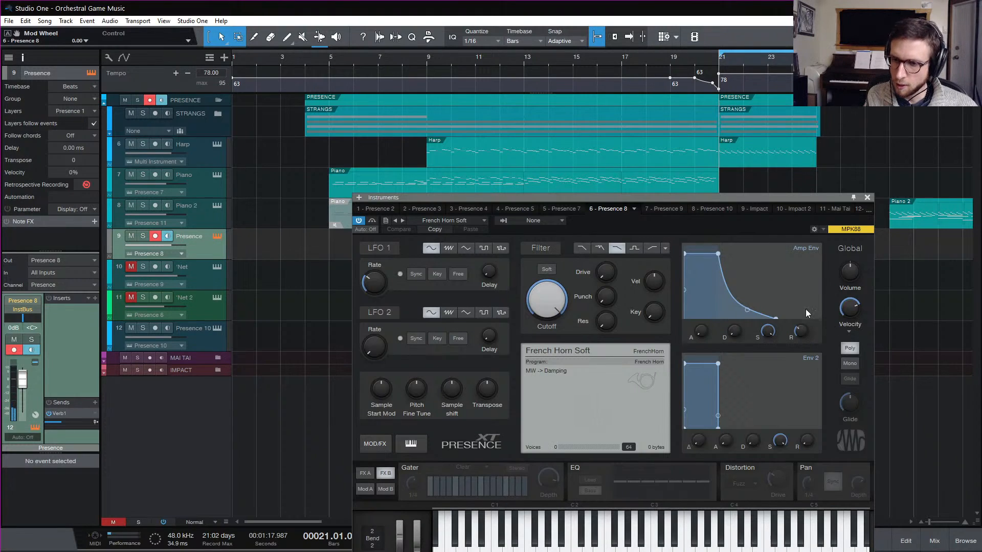
left_click_drag(846, 309, 846, 348)
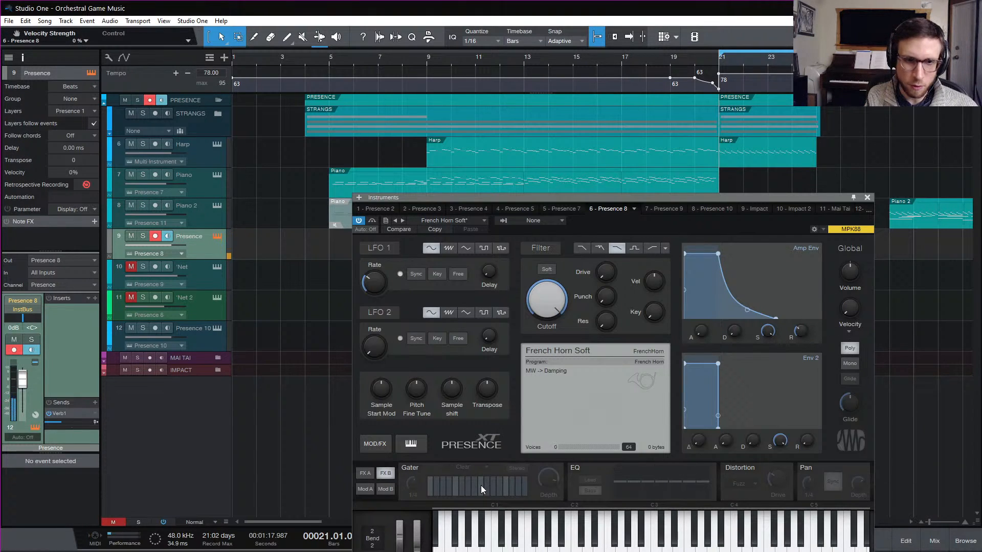
Step: Route the second Mod Wheel modulation slot to Amp - Level with a full positive amount, and lower the instrument's global volume
left_click(364, 489)
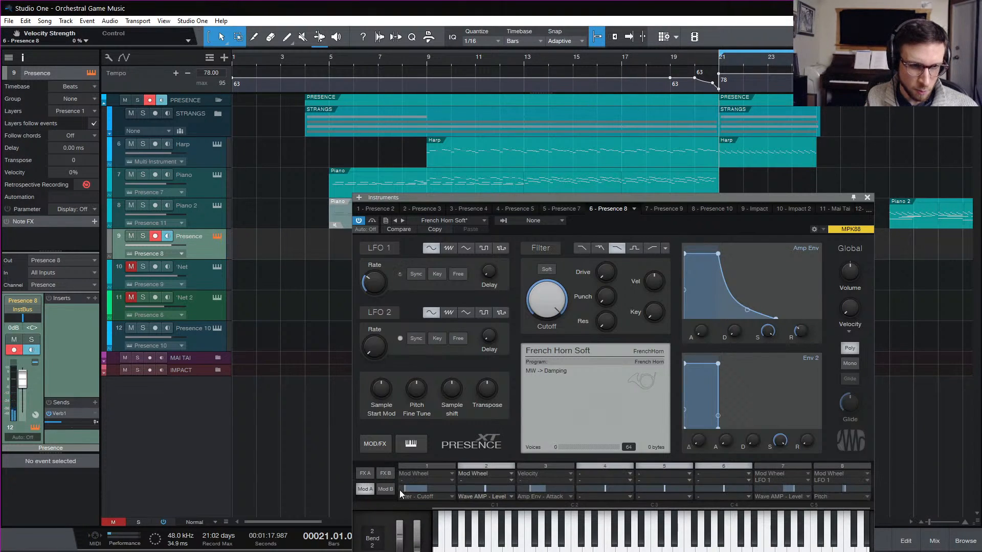
left_click(497, 497)
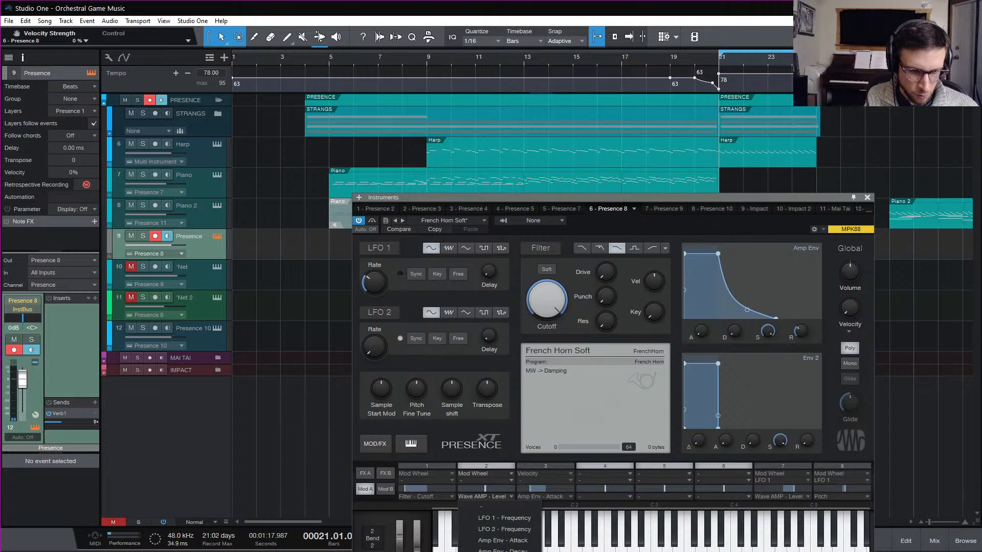
left_click(501, 551)
left_click_drag(847, 265, 848, 315)
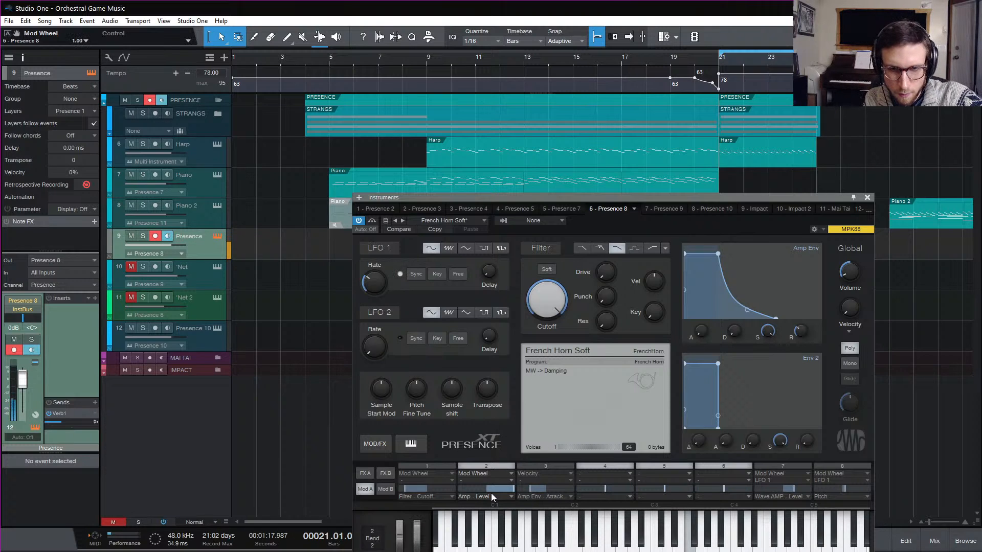
left_click(868, 198)
Step: Move the 'Net part at bar 21 onto the Presence horn track and briefly play it back
left_click_drag(752, 282, 739, 258)
key("space")
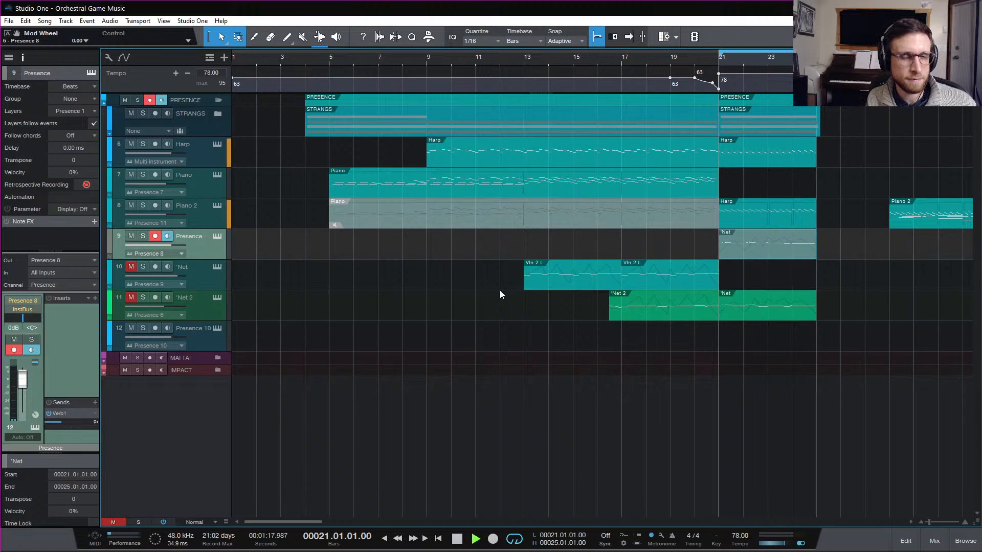
key("space")
Step: Transpose all notes of the Presence horn part down one octave, audition them from bar 21, and close the note editor
double_click(743, 252)
key("ctrl+a")
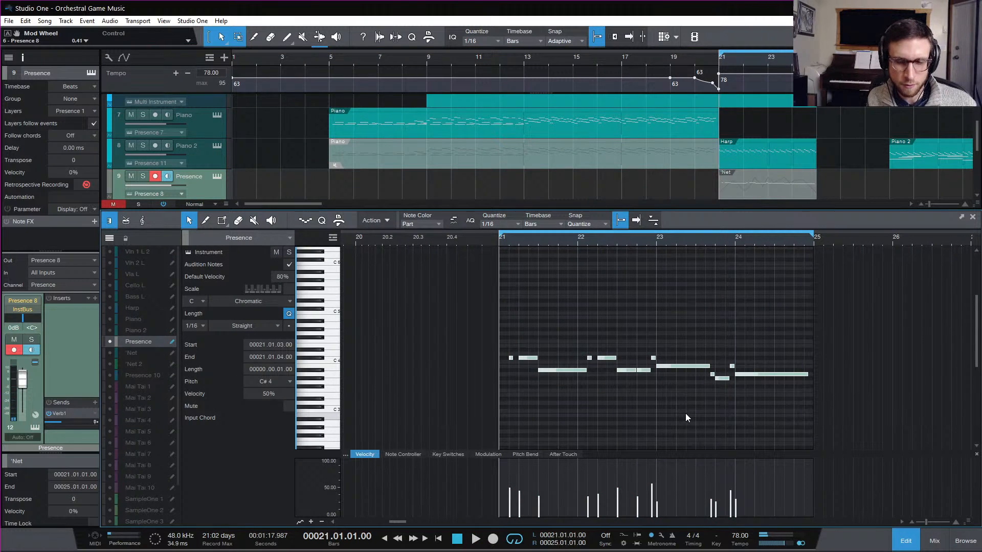
key("shift+Down")
key("space")
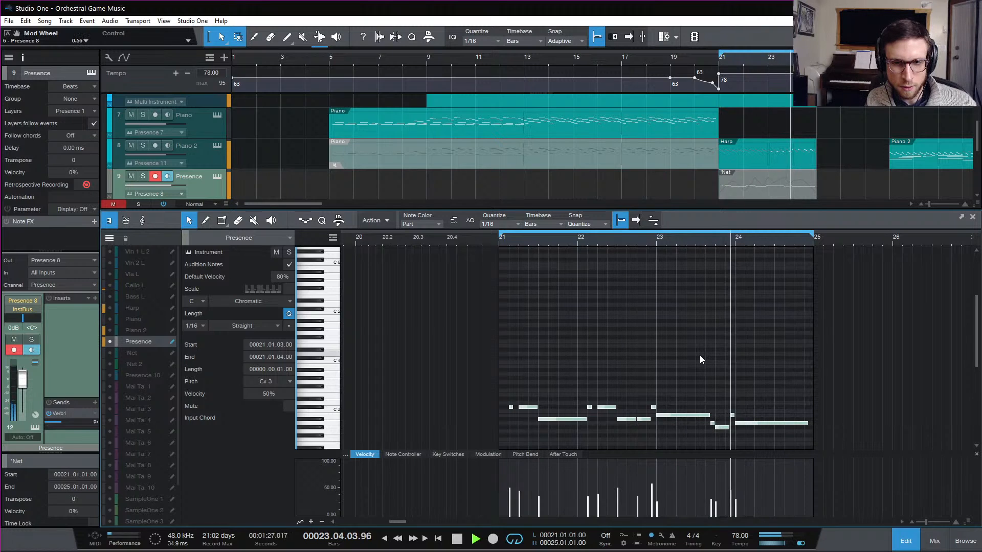
key("space")
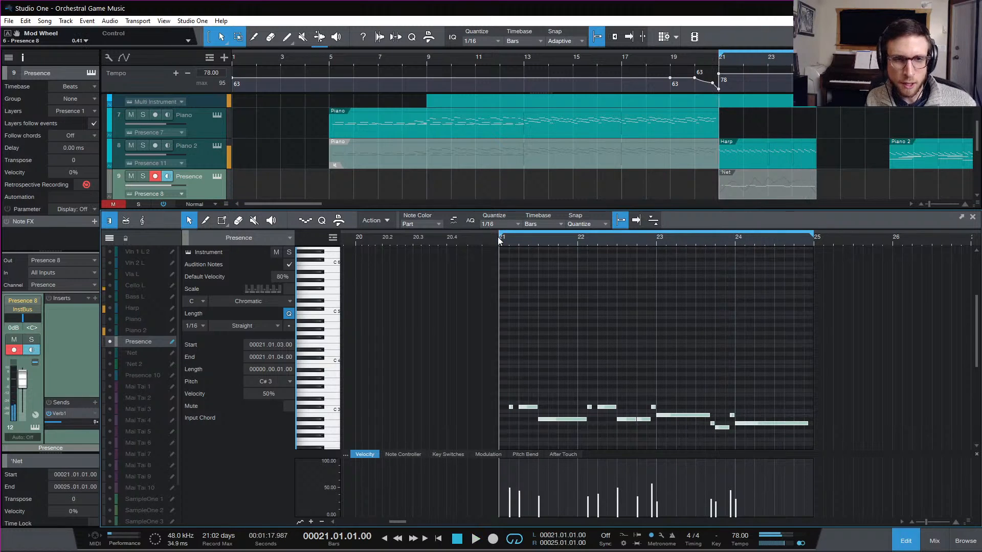
key("space")
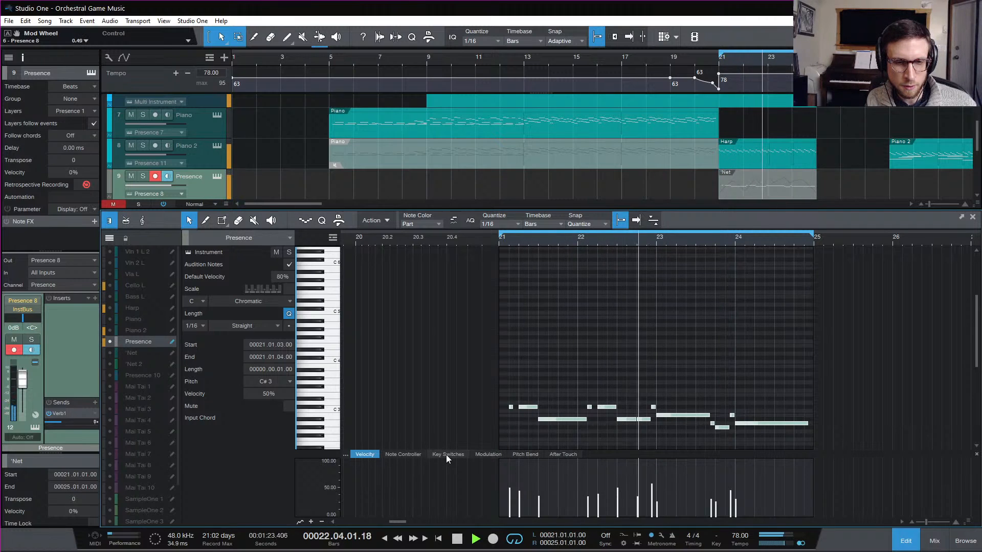
key("space")
left_click(905, 541)
Step: Duplicate the Presence horn track and replace the copy's bar 21 part with the harmony part from 'Net 2
left_click_drag(195, 246, 196, 260)
left_click(802, 276)
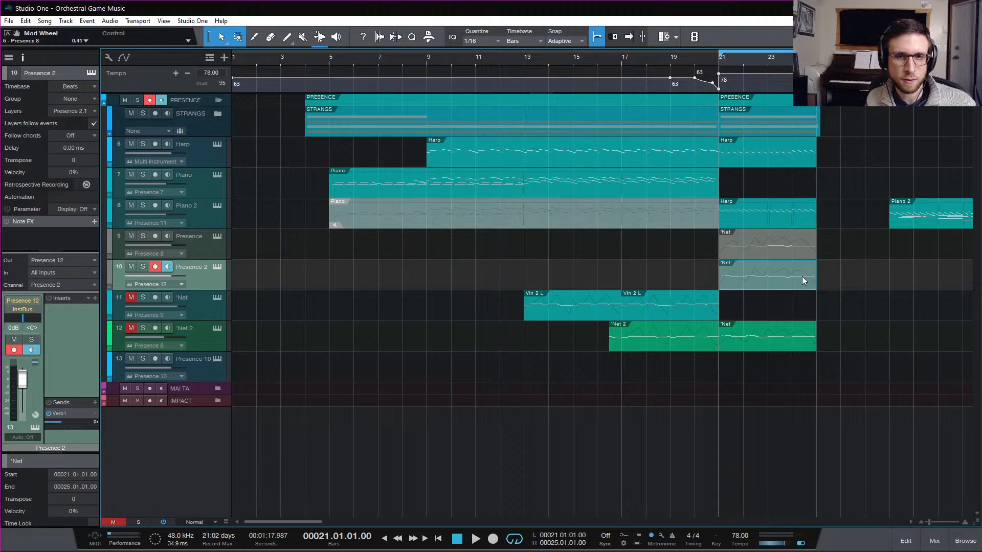
left_click_drag(802, 276, 763, 283)
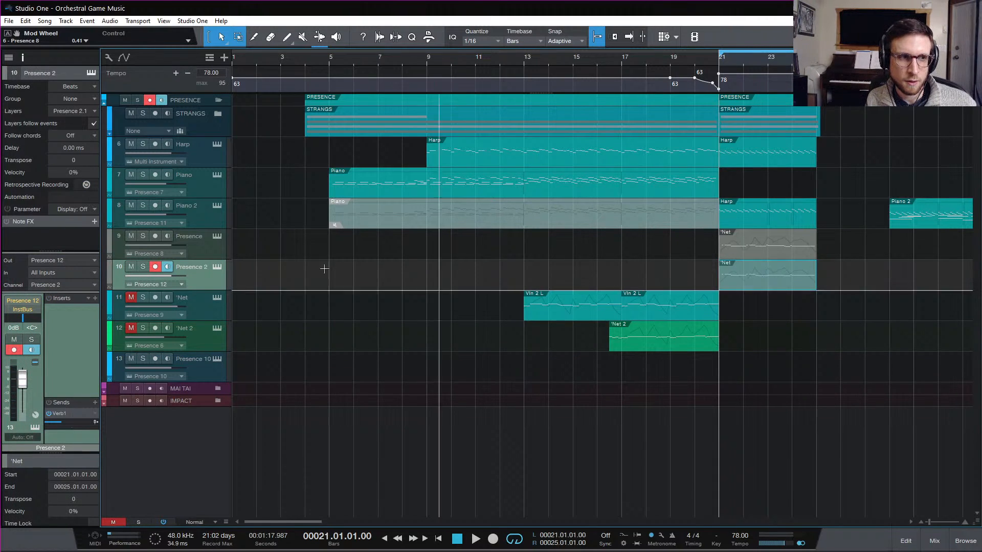
key("space")
key("space")
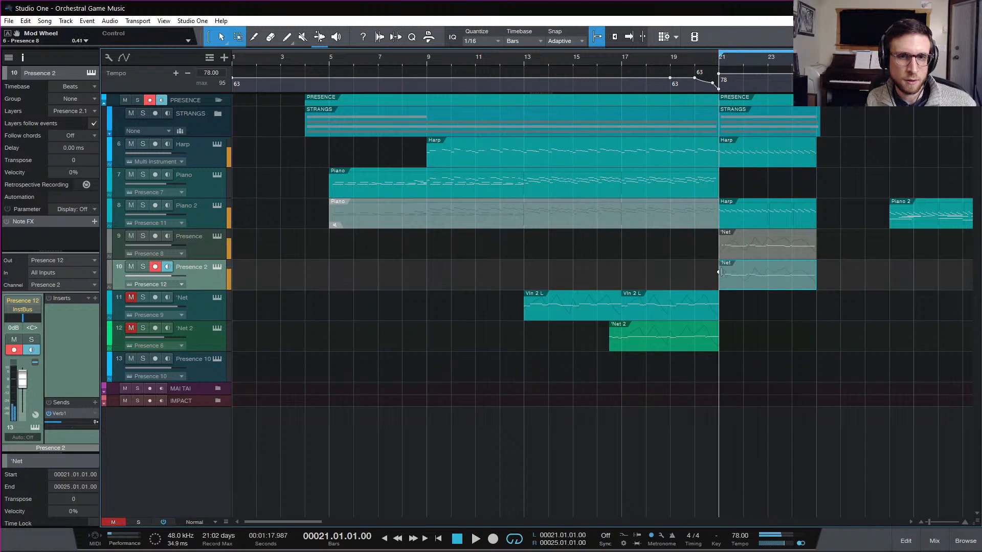
Step: Try all notes of the Presence 2 harmony part one octave lower and audition them from bar 21
double_click(750, 281)
key("ctrl+a")
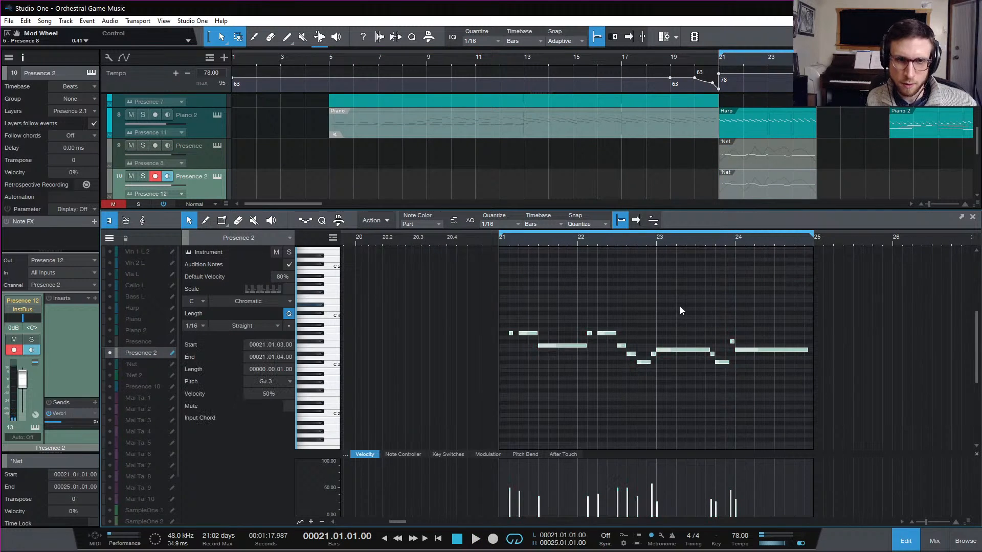
key("shift+Down")
key("space")
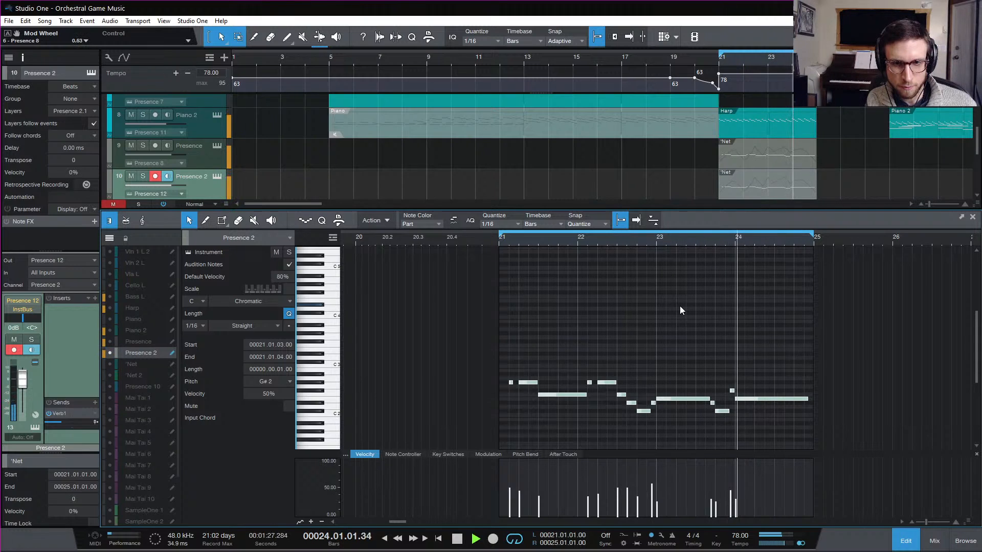
key("space")
Step: Move the Presence 2 notes back up one octave, audition the section, and return to the full arrangement
key("shift+Up")
key("space")
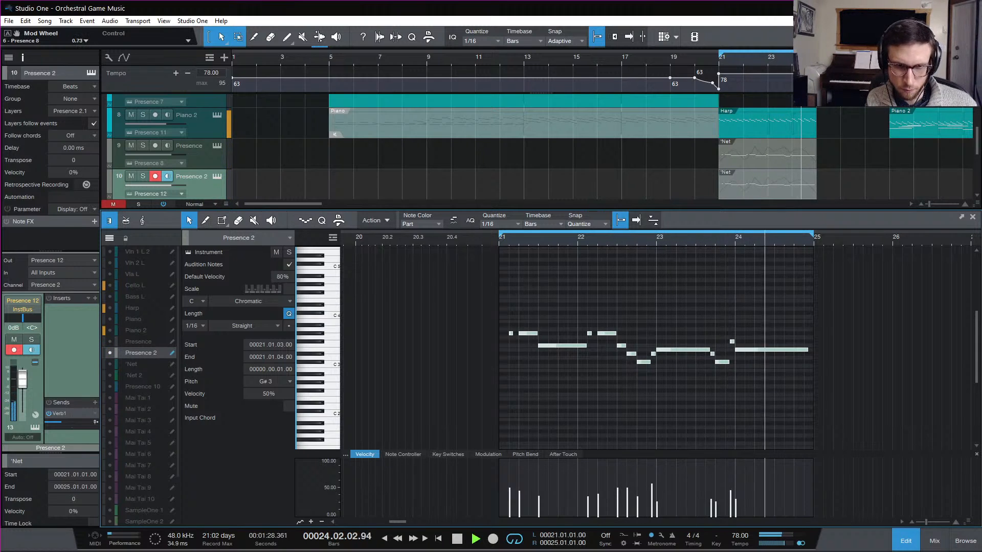
left_click(905, 542)
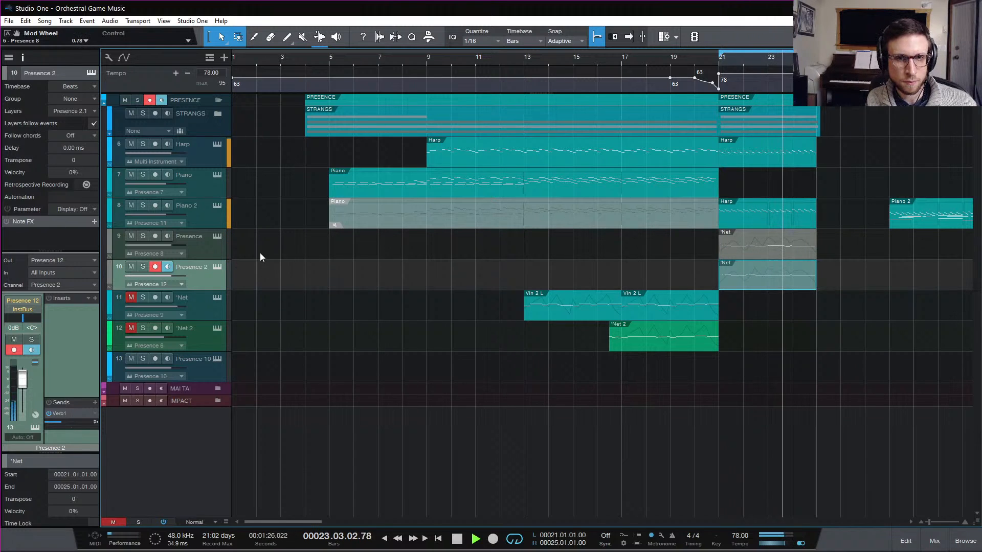
key("space")
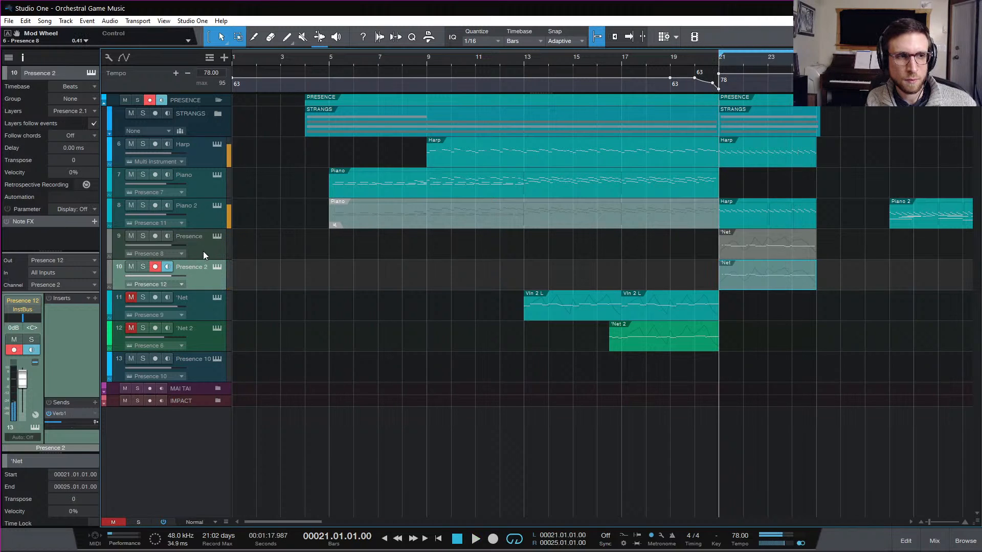
Step: Transpose all notes of the Presence horn part up one octave, audition them from bar 21, and return to the full arrangement
left_click(203, 251)
double_click(779, 250)
key("ctrl+a")
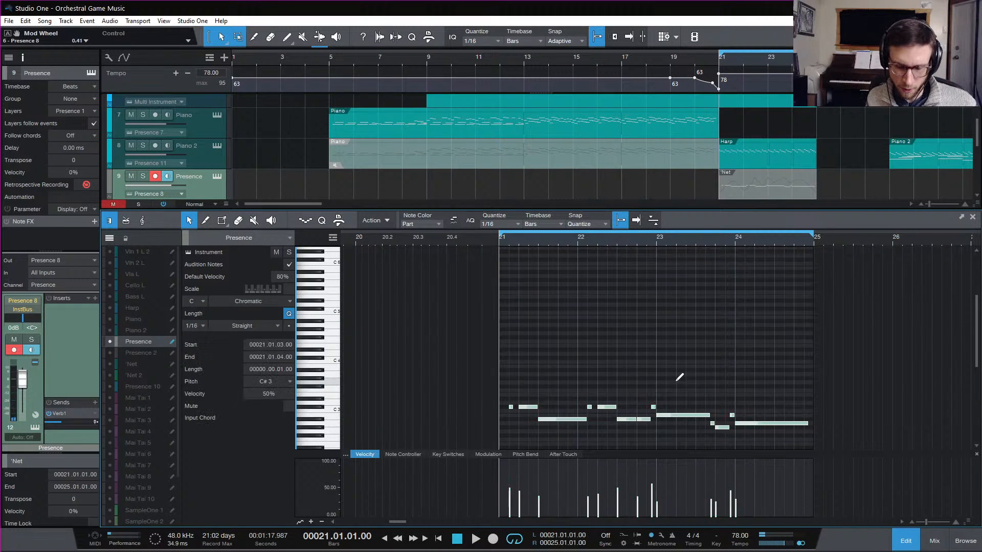
key("shift+Up")
key("space")
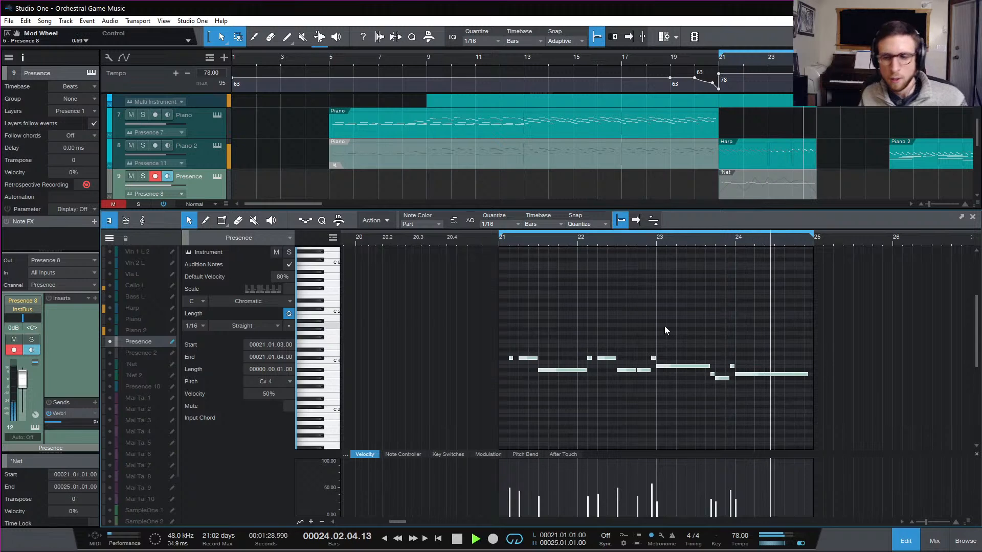
key("space")
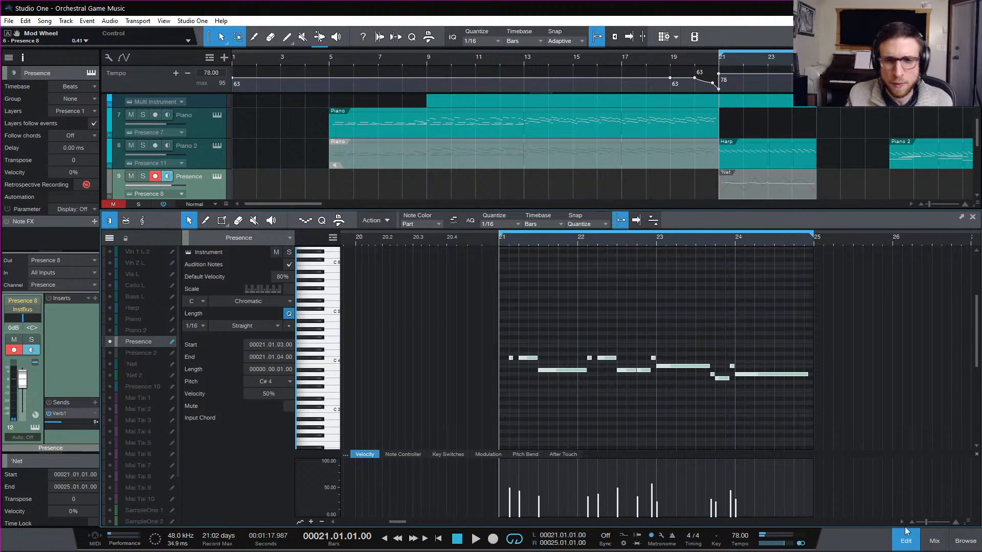
left_click(908, 547)
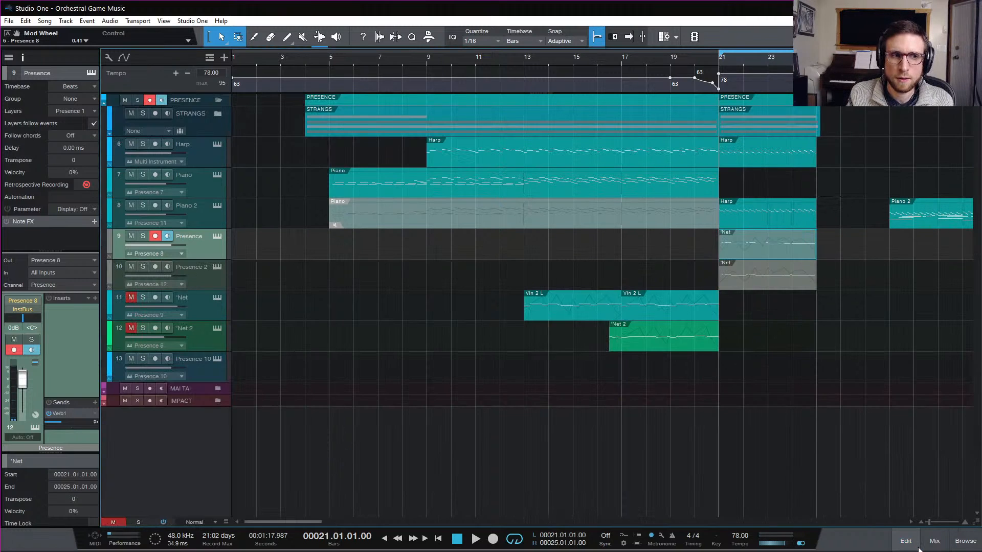
Step: Examine the Harp channel's Multi Instrument and its Presence 6 patch from the mixer, and return to the full arrangement
left_click(936, 545)
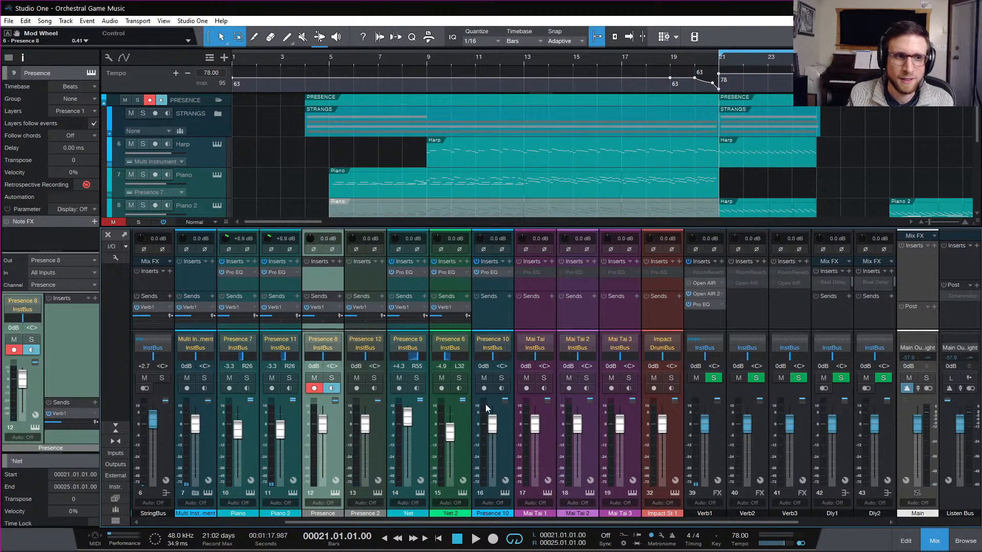
scroll(346, 281, "right", 5)
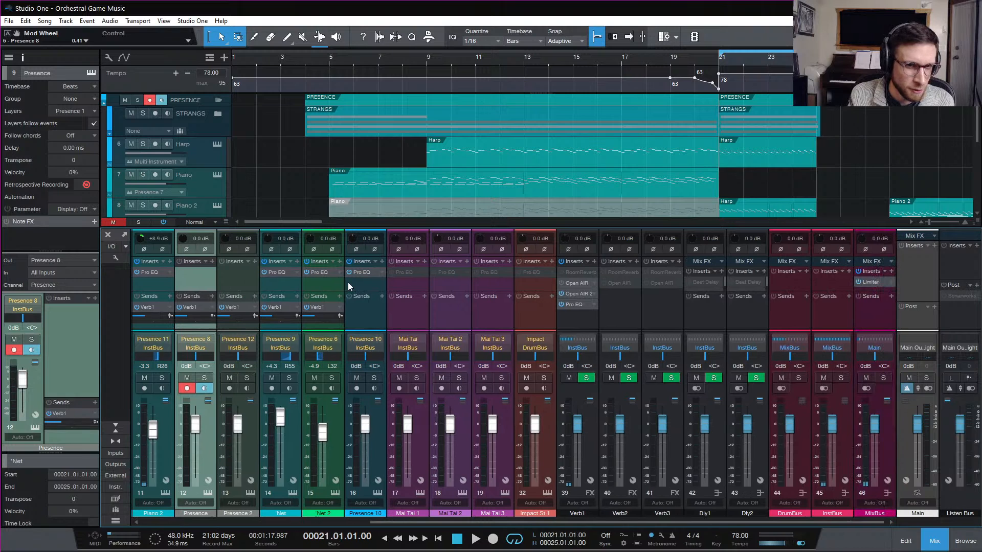
scroll(348, 282, "left", 8)
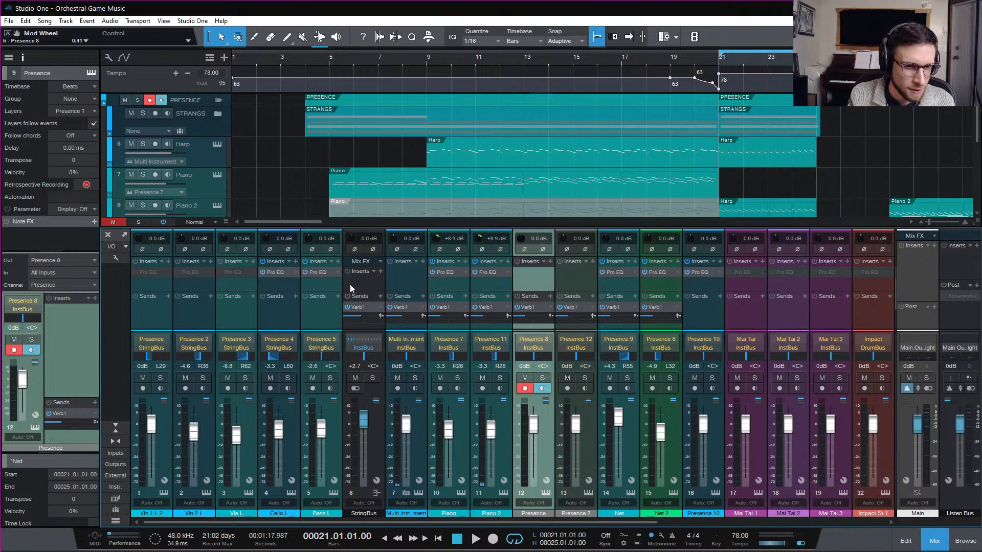
left_click(408, 304)
left_click(420, 495)
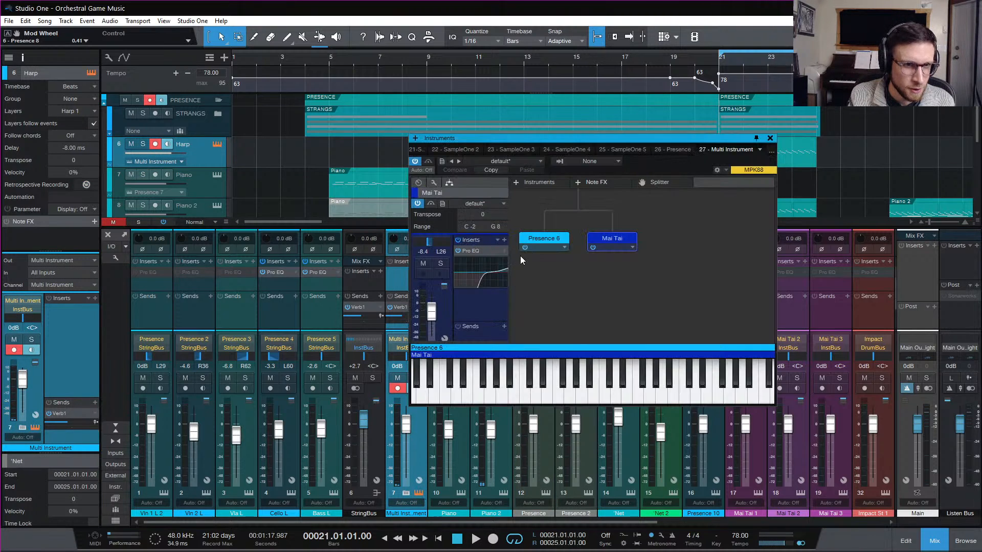
left_click(546, 240)
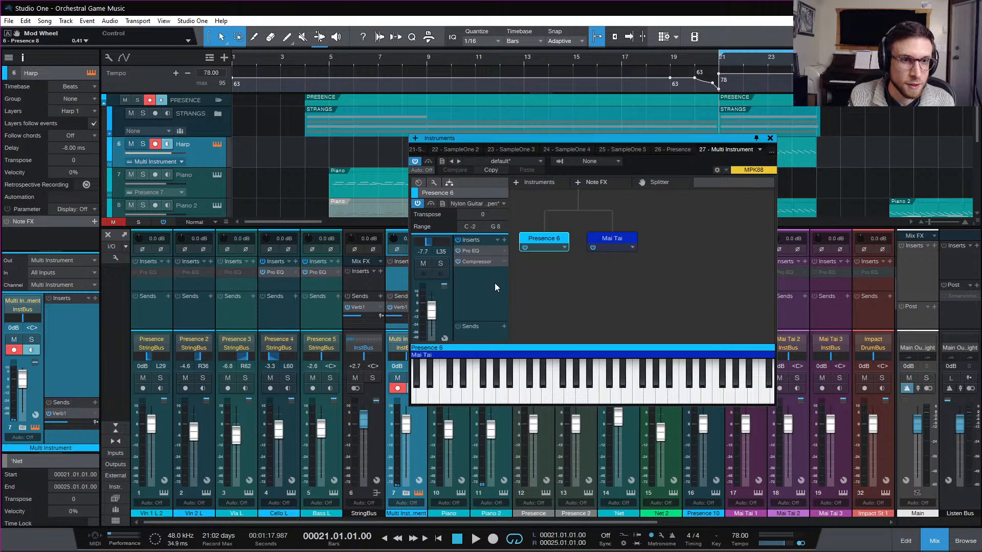
double_click(546, 240)
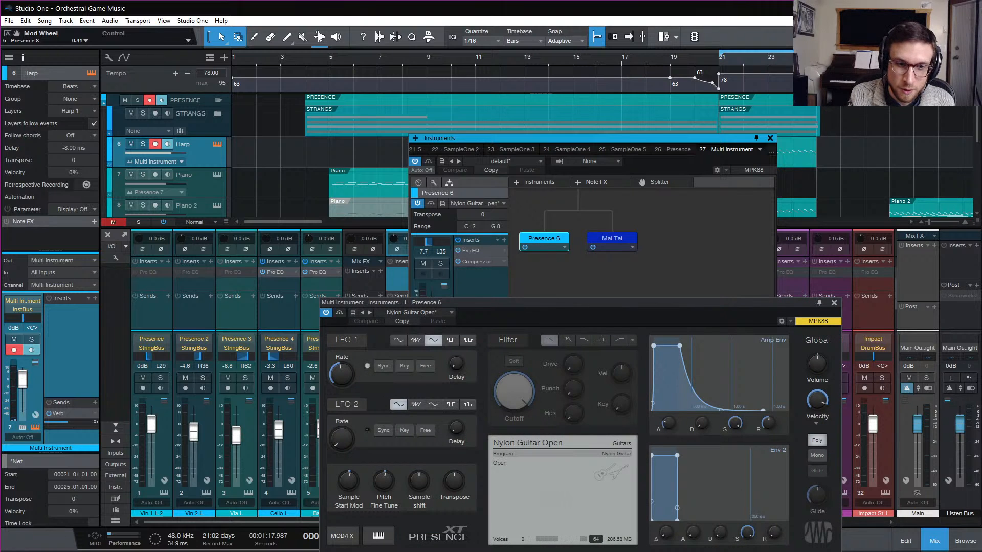
left_click(834, 304)
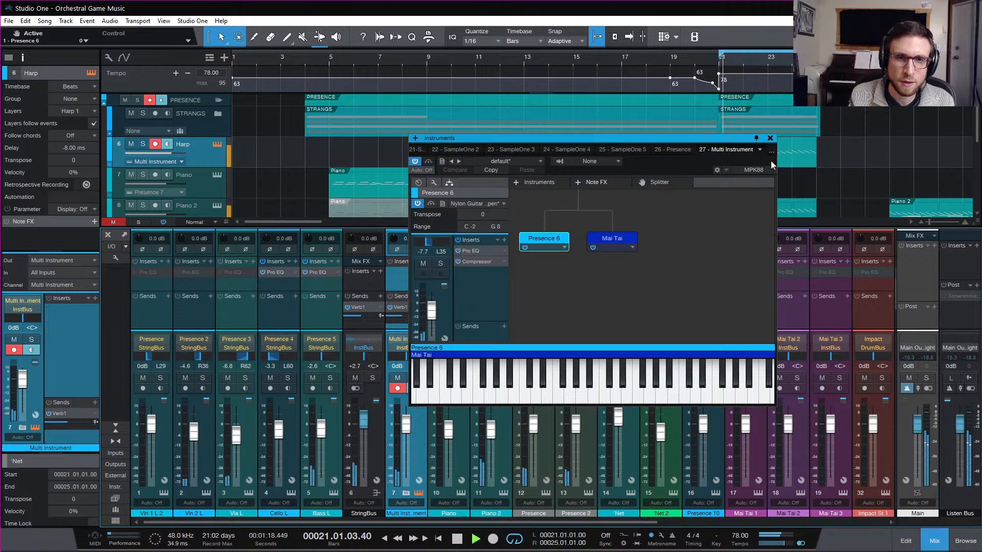
left_click(770, 139)
key("space")
left_click(933, 542)
left_click(805, 369)
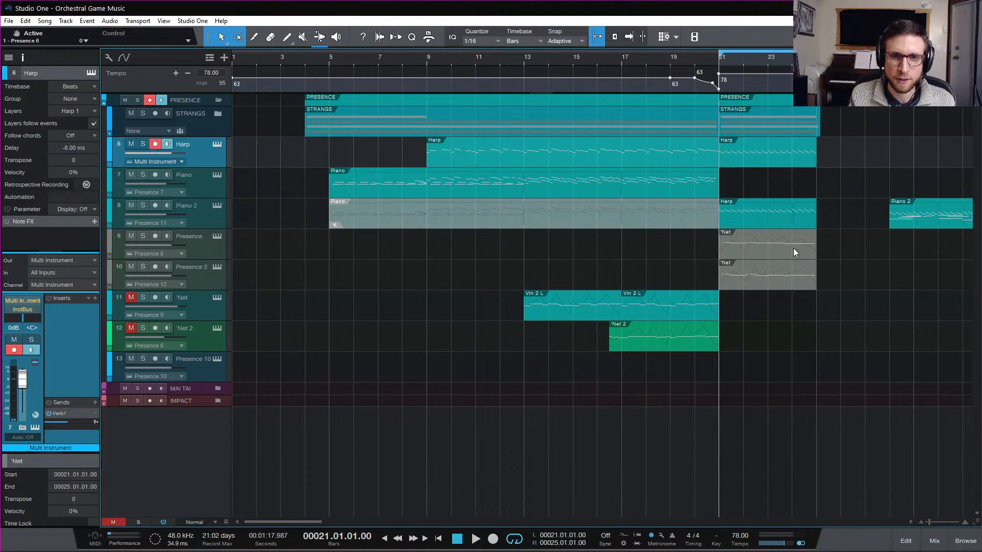
Step: Copy the two Presence horn parts at bar 21 to 'Net and 'Net 2, and audition them with the Presence tracks muted
left_click_drag(828, 248, 775, 290)
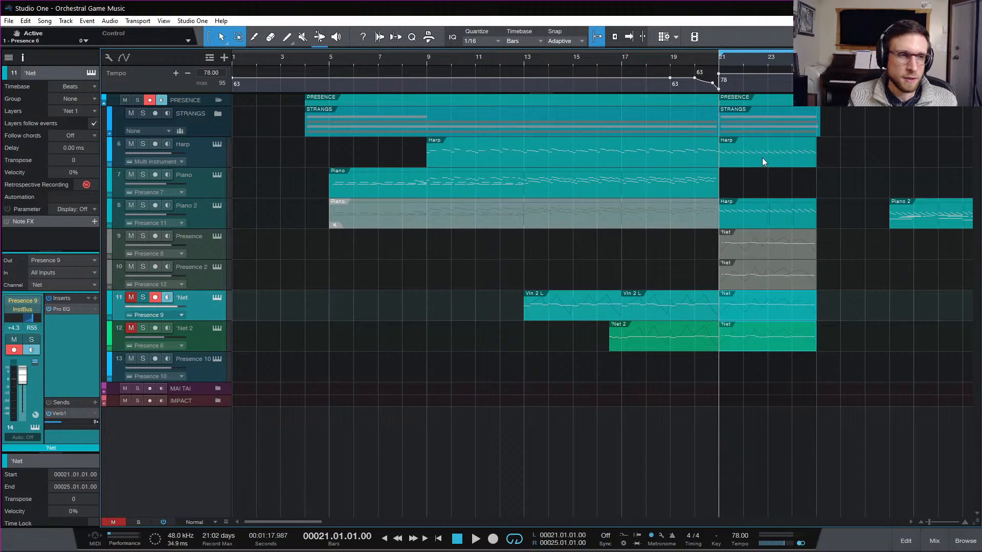
key("space")
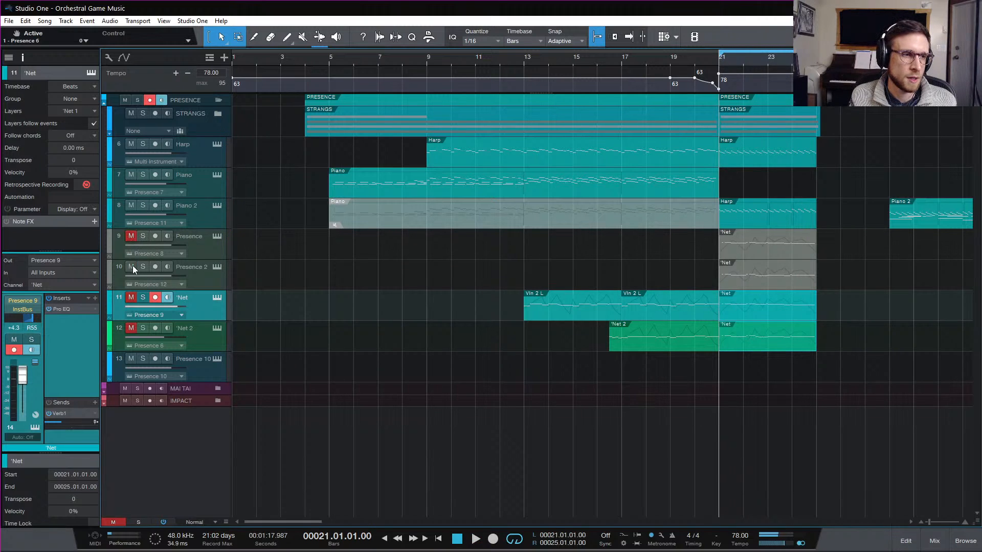
key("space")
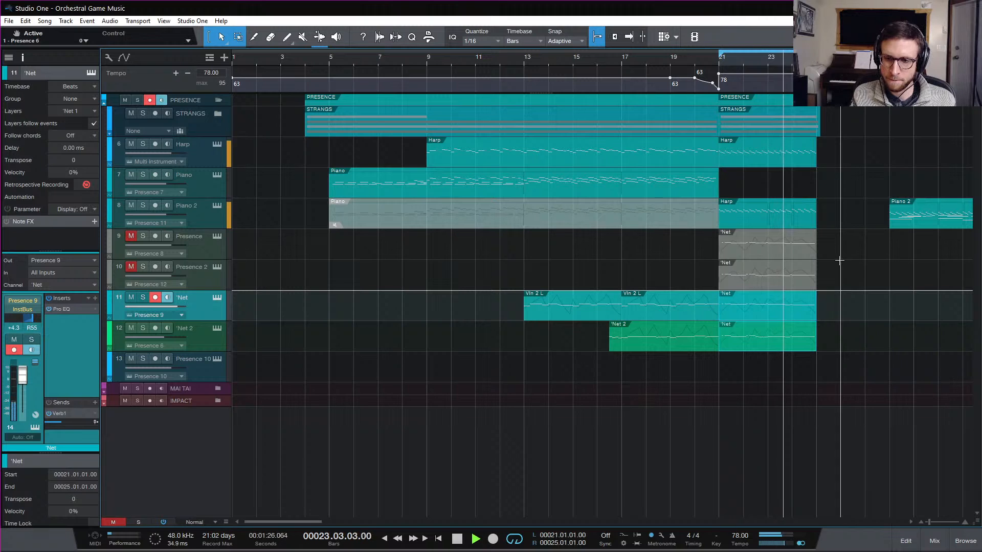
key("space")
key("space")
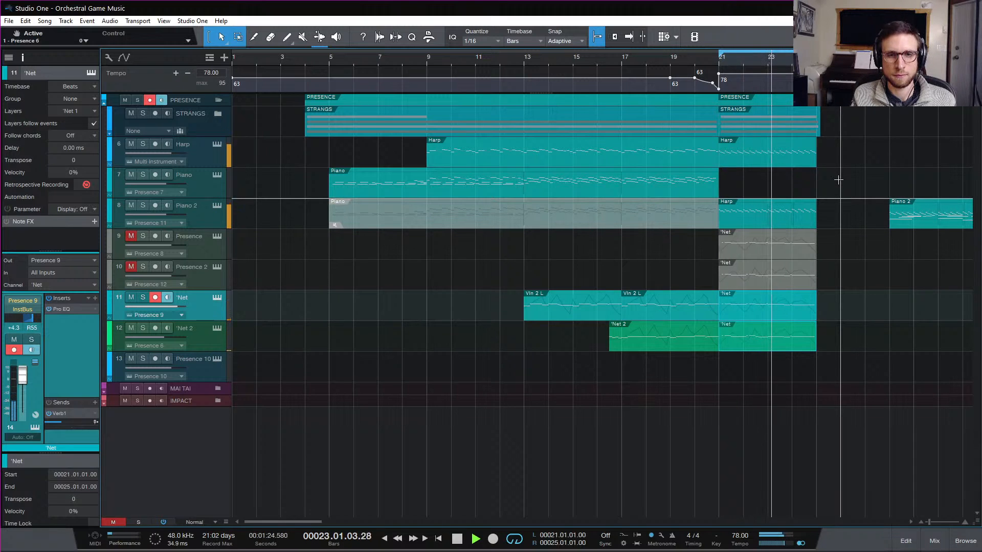
key("space")
Step: Audition bar 21 with the Presence and 'Net tracks all unmuted, and move both Presence horn parts to bar 25
left_click(776, 245)
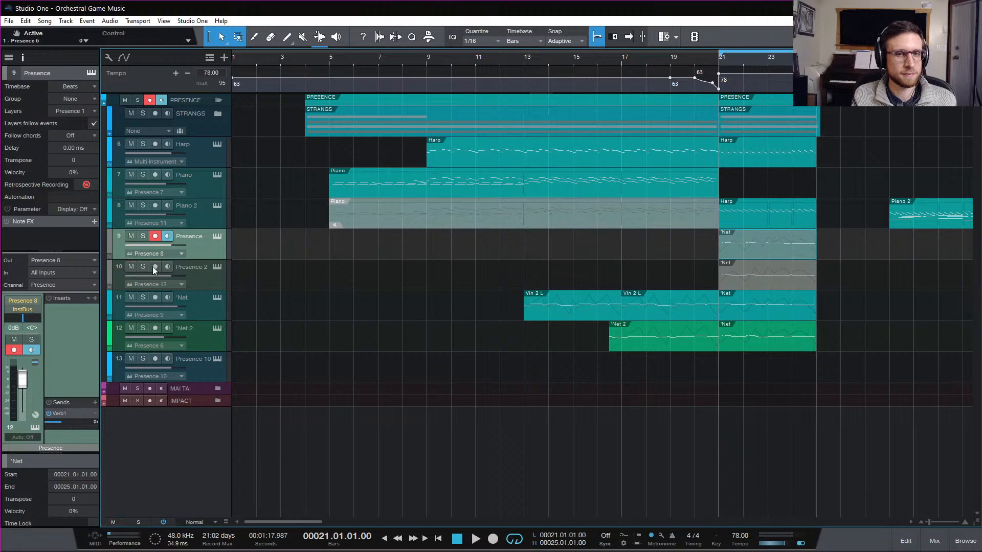
key("space")
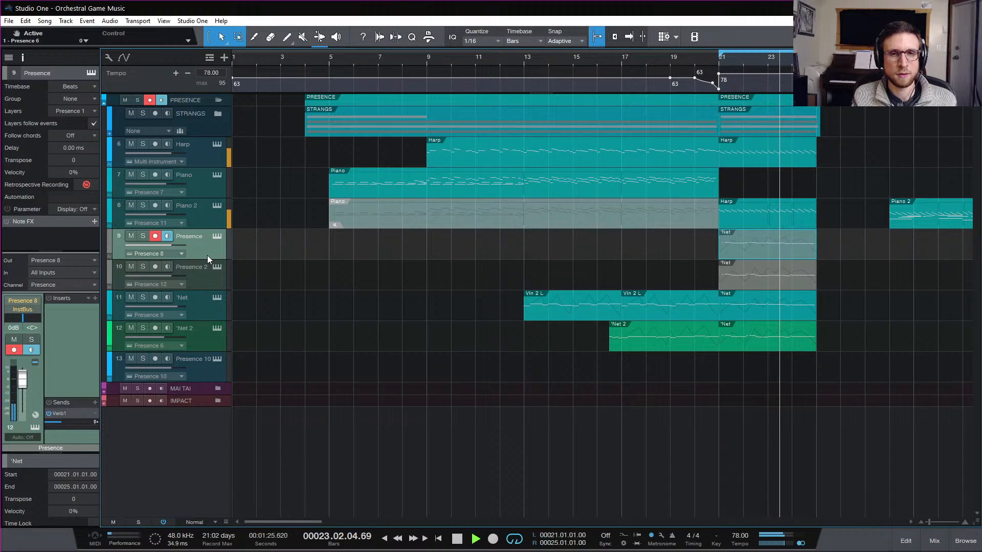
key("space")
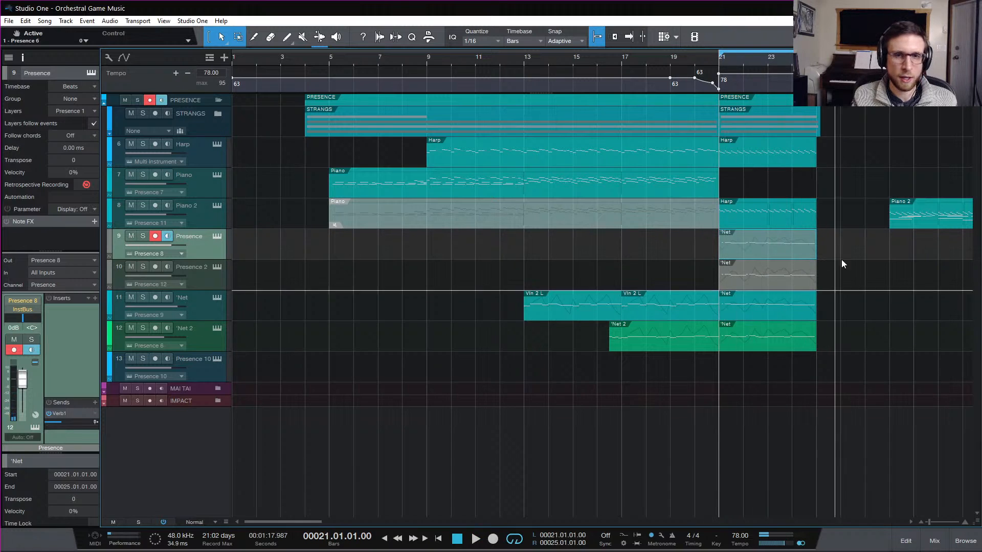
left_click(777, 278)
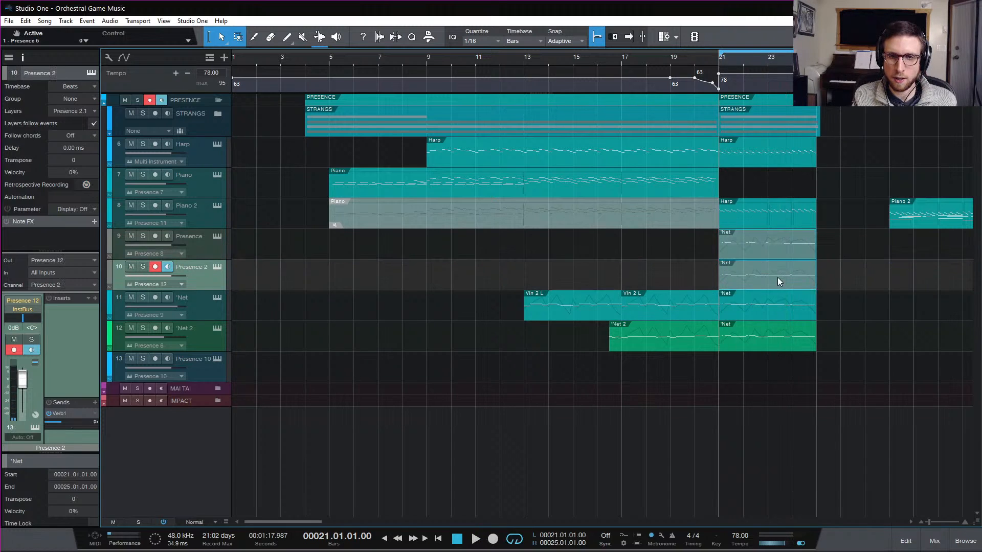
left_click_drag(770, 253, 868, 251)
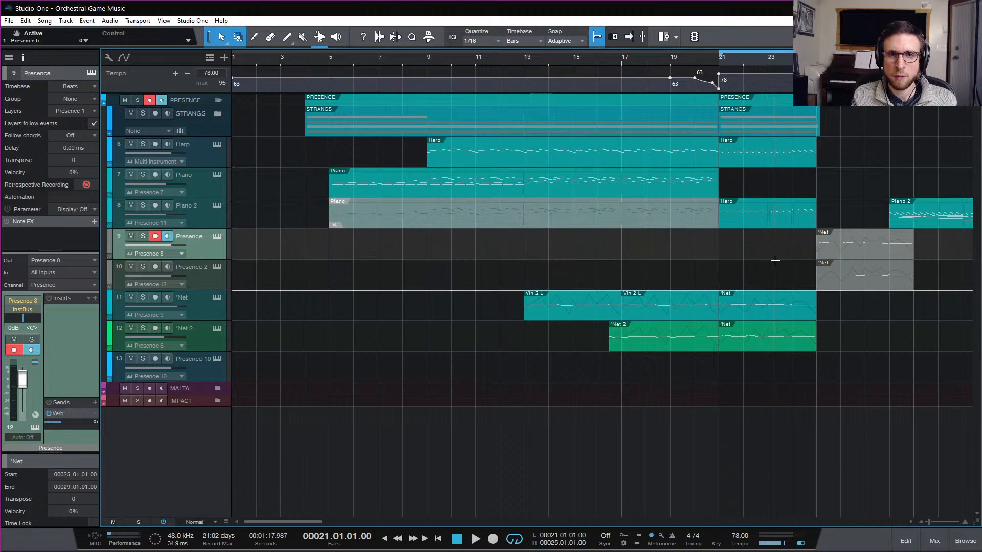
Step: Try a copy of the bar 21 Cello L part on the Presence horn track, auditioning it with Cello L muted
left_click(218, 114)
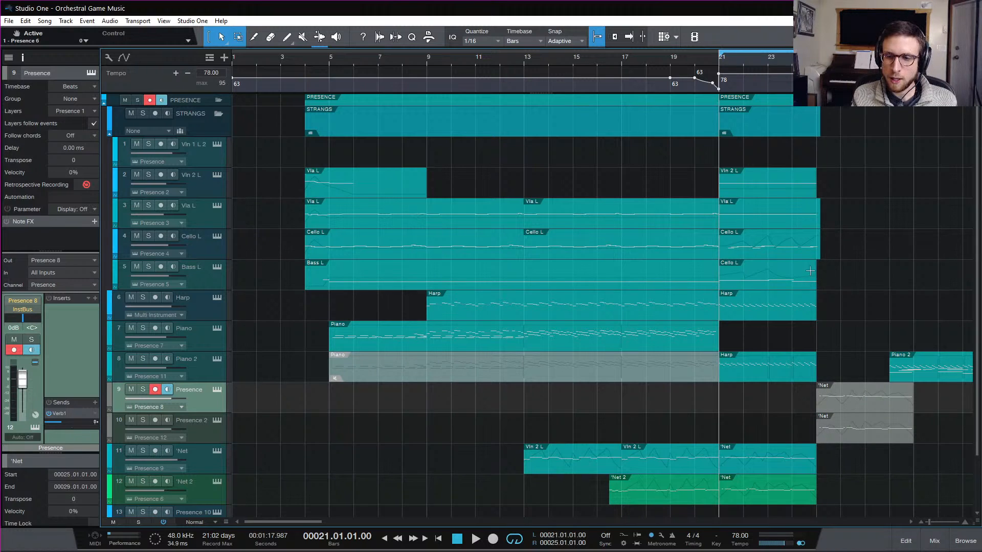
scroll(752, 220, "down", 2)
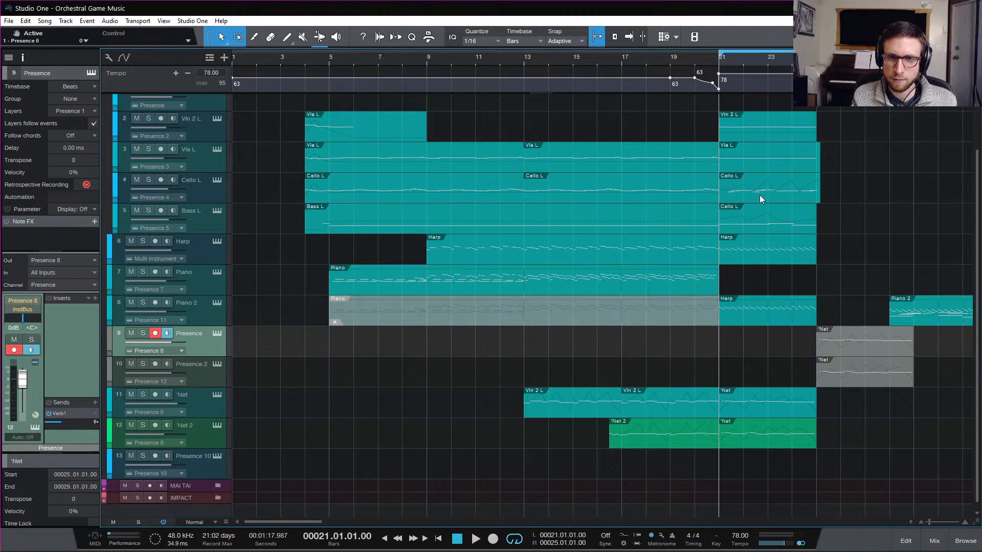
left_click(796, 195)
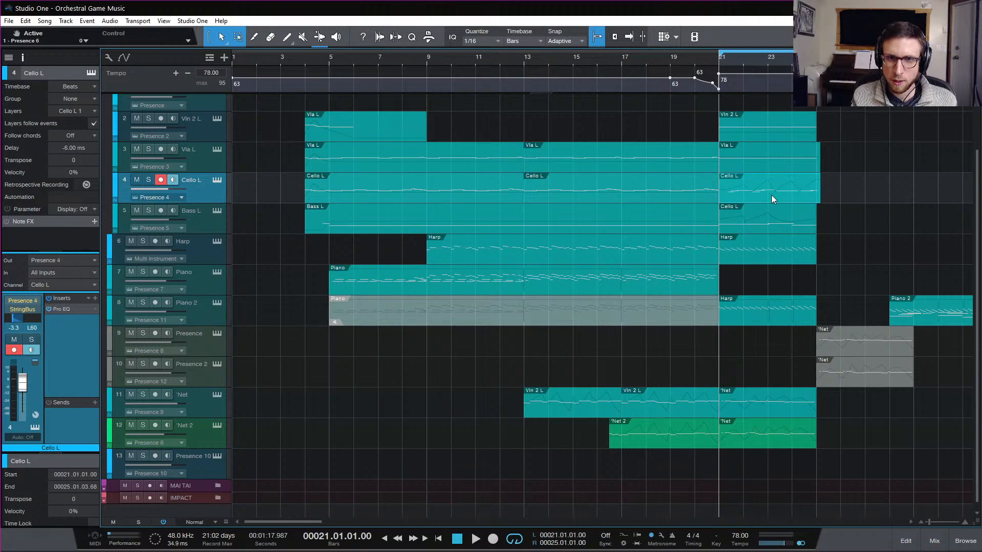
left_click_drag(772, 195, 766, 355)
key("space")
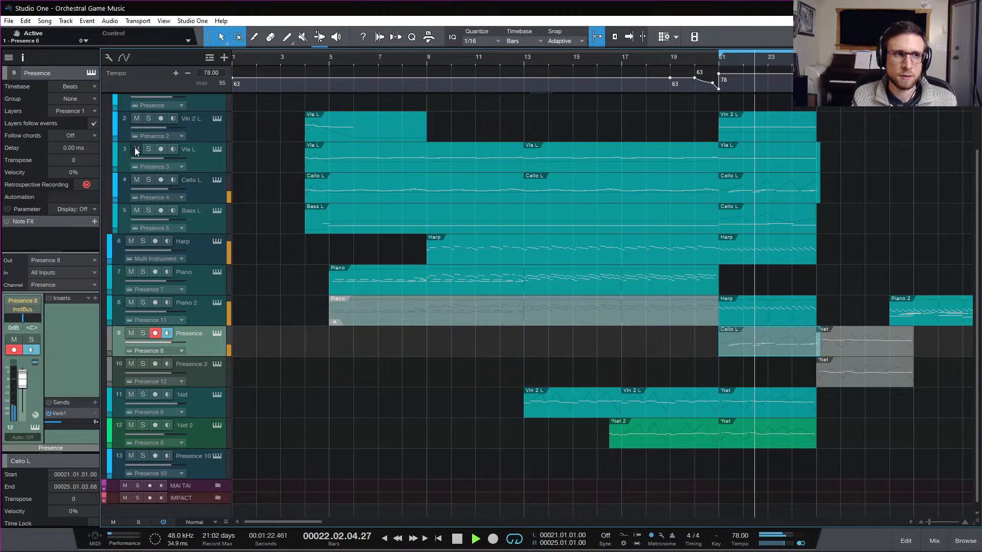
left_click(137, 180)
key("space")
key("space")
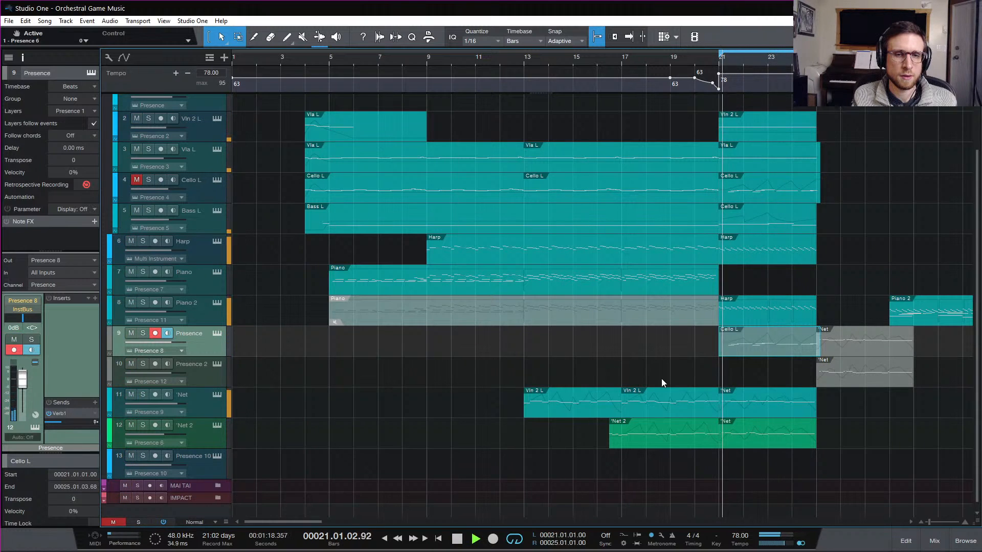
Step: Try trimming the overlapping notes and evening out the velocities of the Presence track's cello copy, and audition it
double_click(757, 349)
scroll(649, 382, "down", 1)
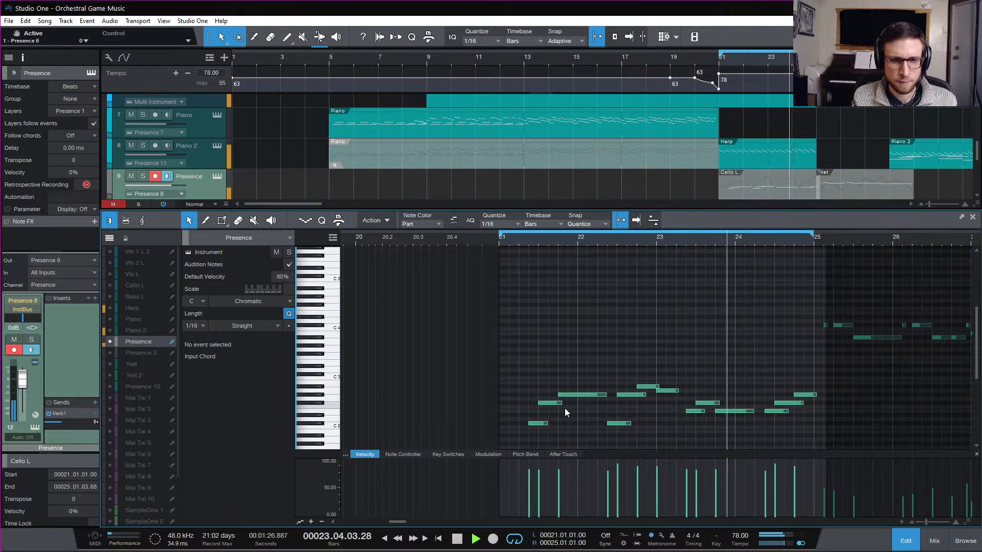
left_click_drag(527, 352, 802, 435)
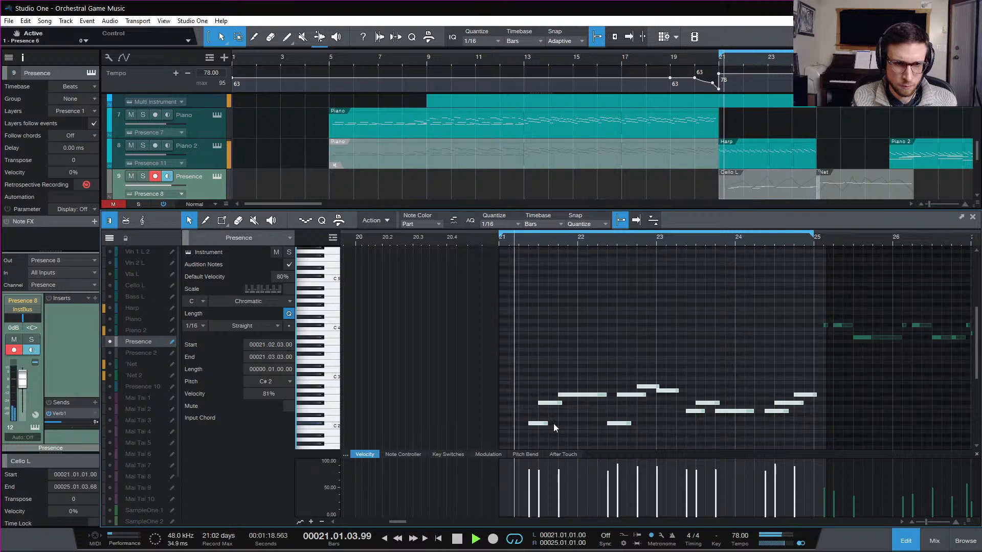
key("space")
left_click(552, 421)
left_click_drag(518, 351, 818, 444)
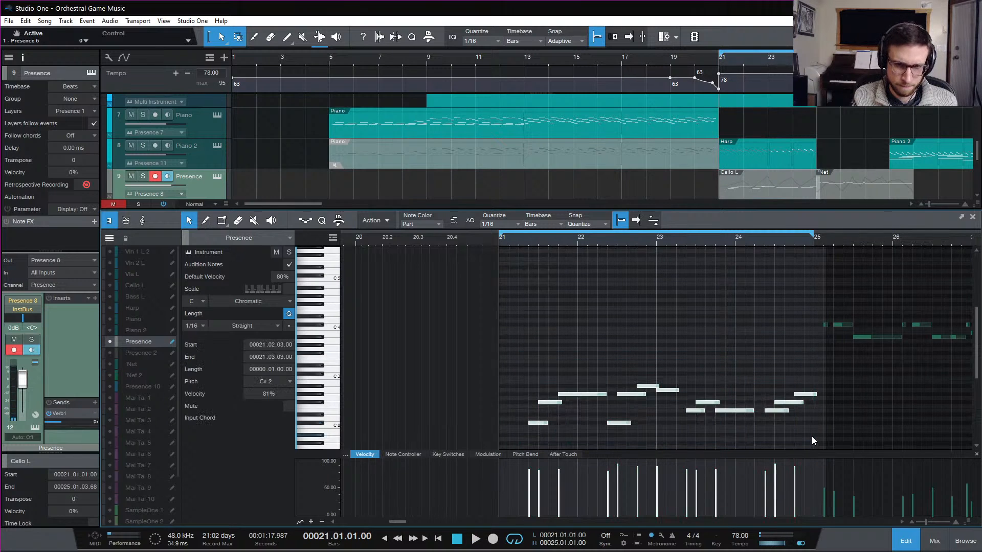
left_click(664, 348)
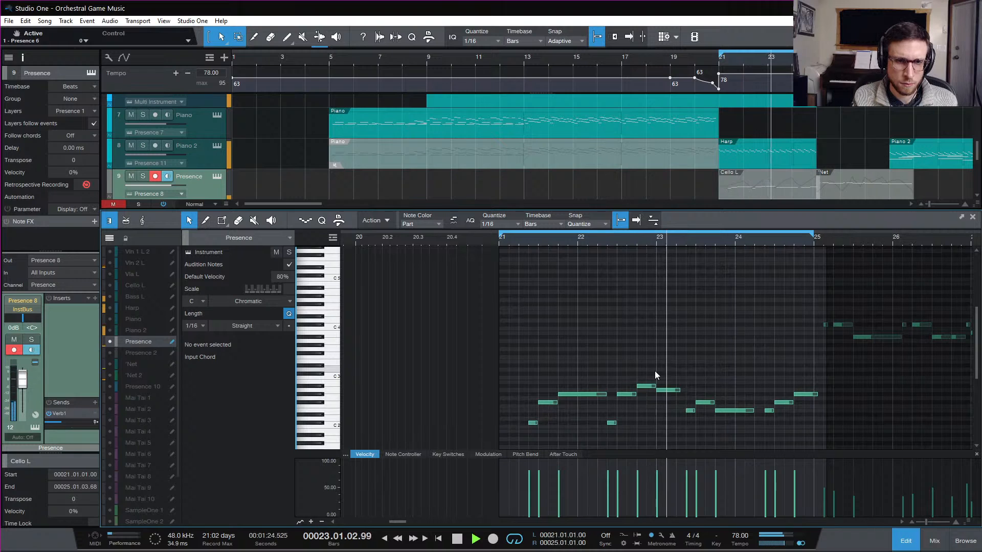
key("space")
left_click(906, 540)
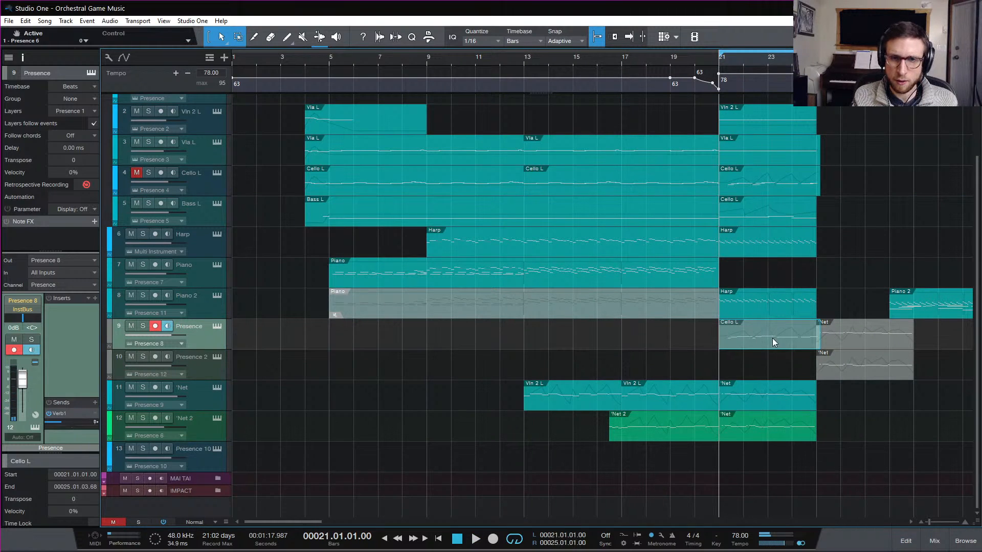
Step: Undo the cello copy on the Presence track, audition bar 21 with Cello L unmuted, and set the playhead to bar 4
key("ctrl+z")
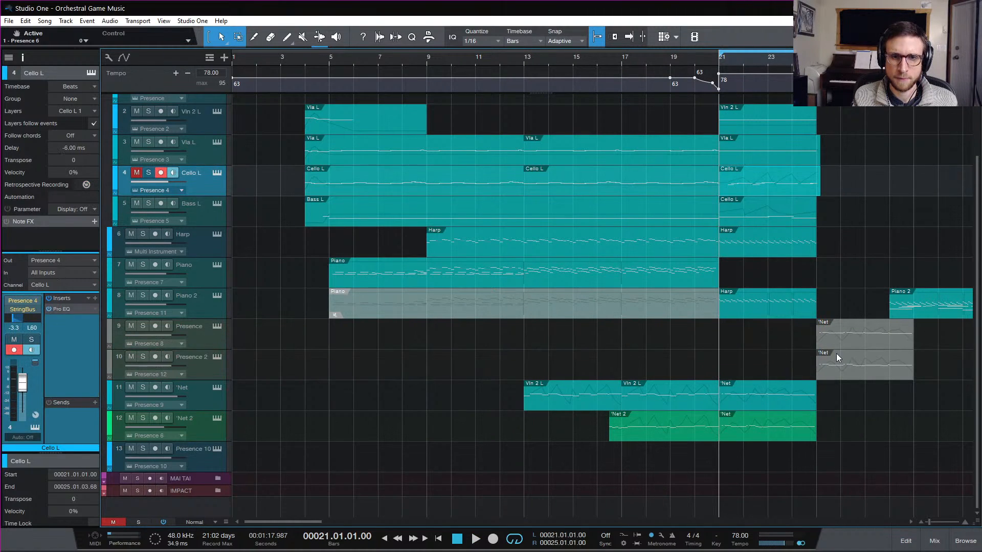
key("space")
left_click(136, 173)
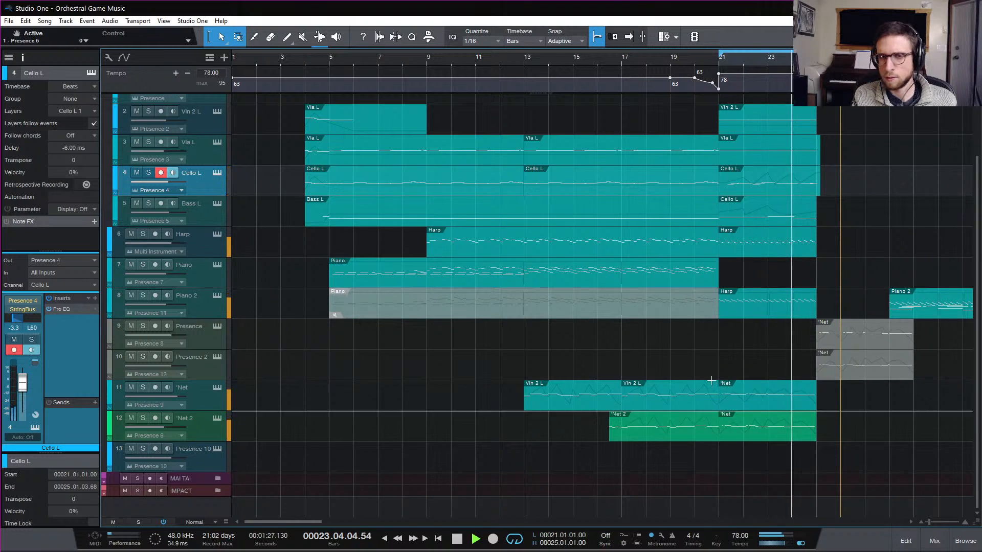
key("space")
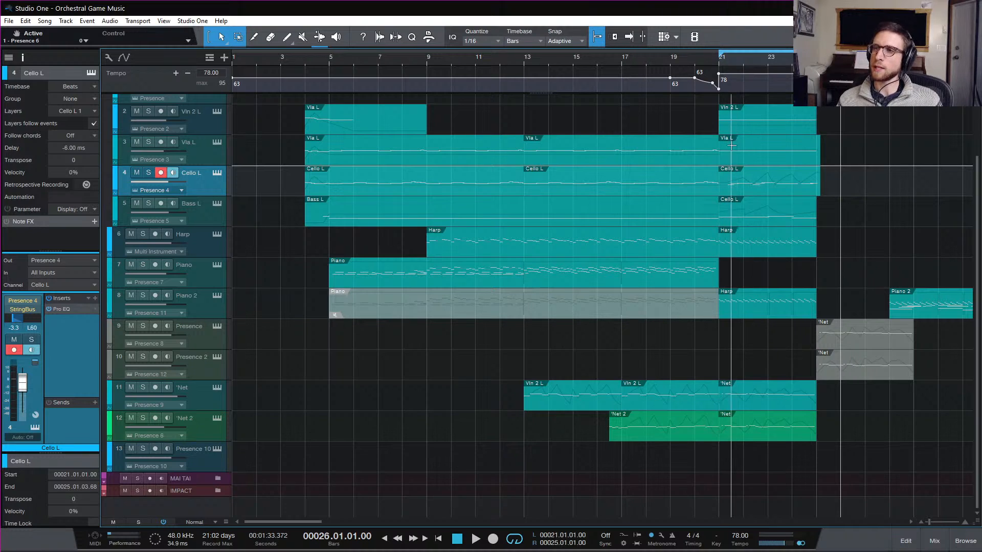
left_click(304, 60)
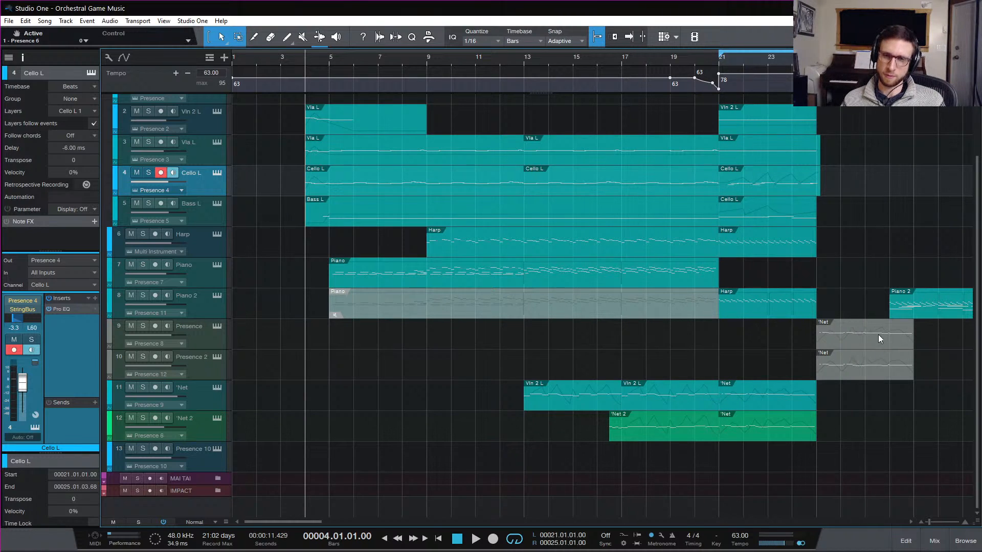
Step: Audition the arrangement from bar 4 and set the StringBus reverb send to Verb1 to -12.1
scroll(875, 330, "right", 3)
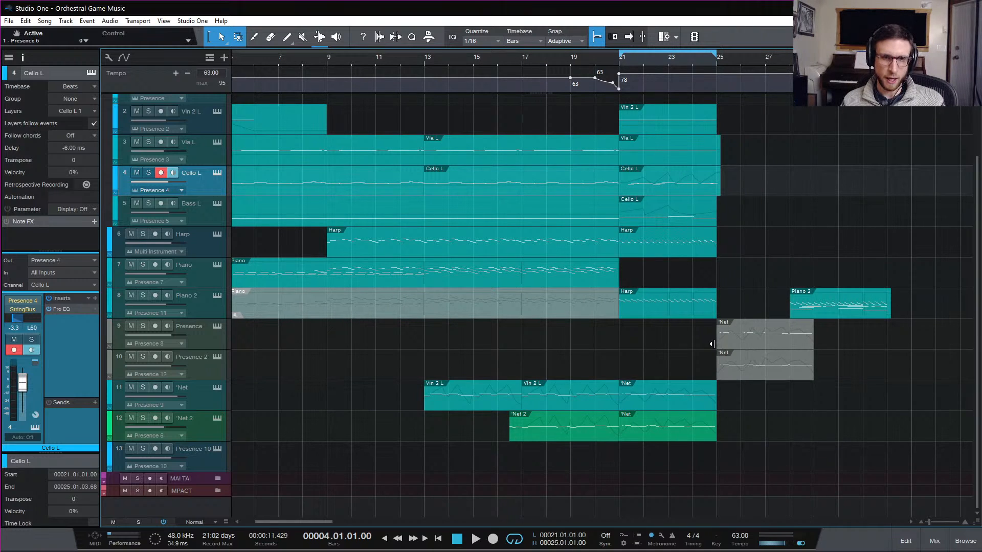
key("space")
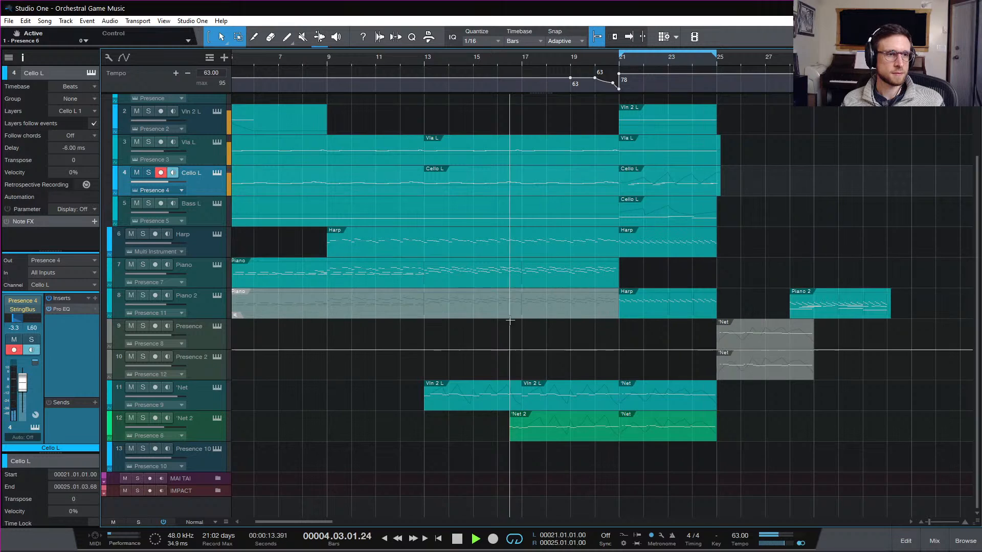
scroll(508, 323, "left", 2)
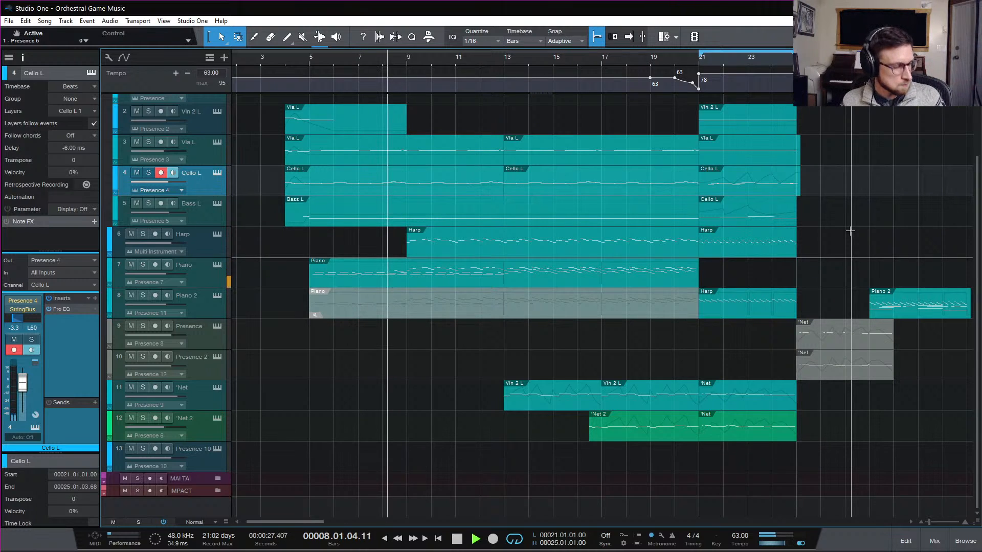
left_click(937, 541)
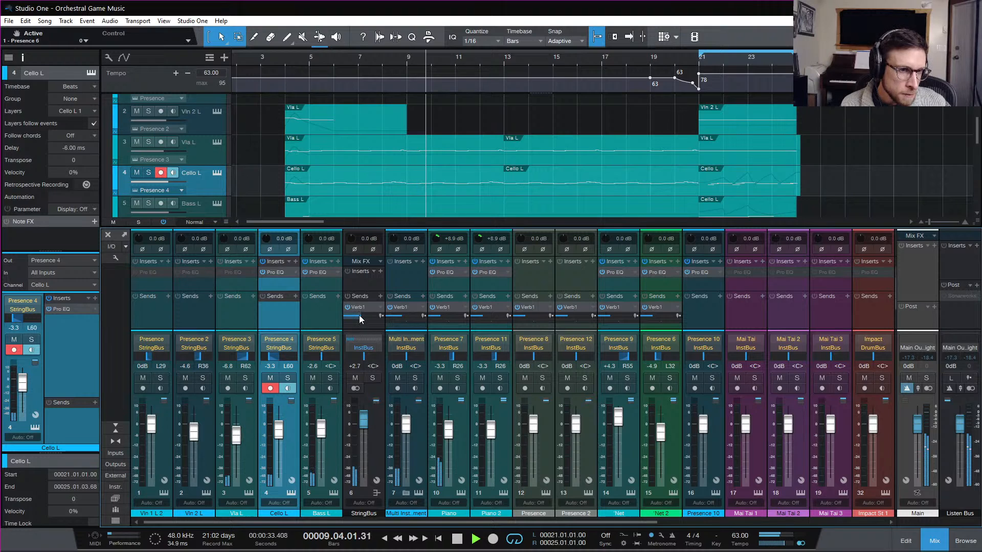
mouse_move(359, 317)
left_click_drag(359, 318, 359, 318)
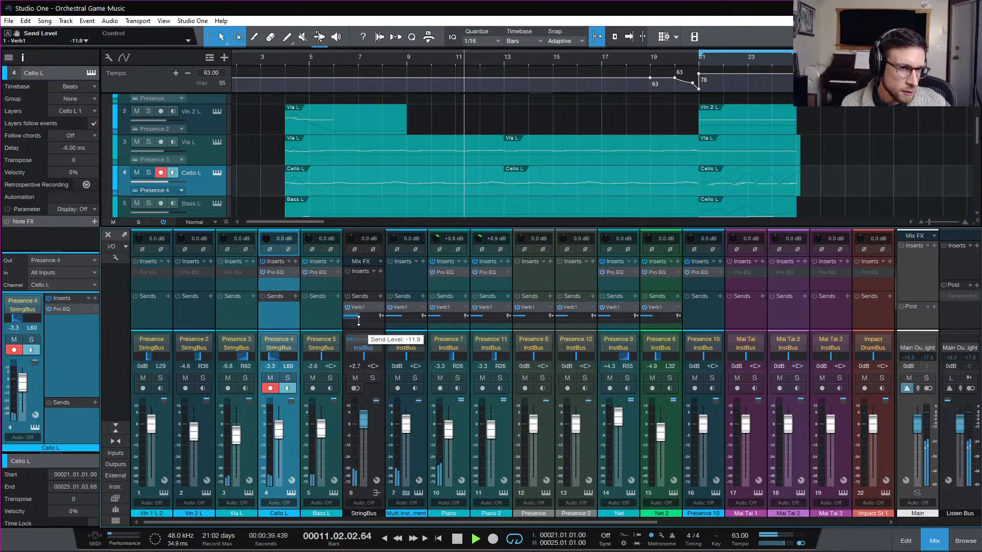
left_click(935, 542)
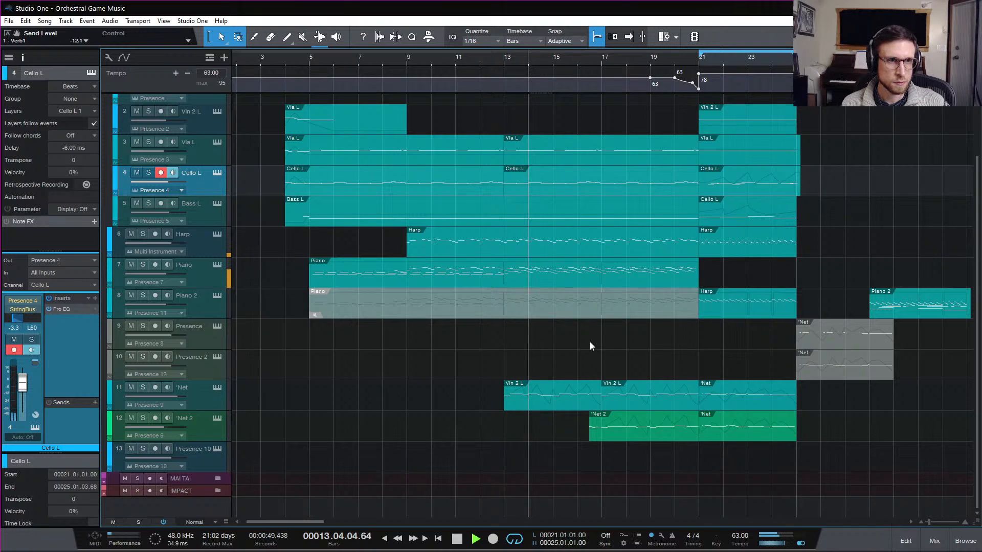
Step: Raise the velocities of all Harp notes from bar 13 to bar 21, with the first note at 40%, and audition the result
double_click(551, 254)
scroll(612, 408, "down", 4)
scroll(623, 336, "right", 1)
scroll(696, 294, "up", 2)
scroll(703, 302, "up", 2)
scroll(818, 298, "up", 3)
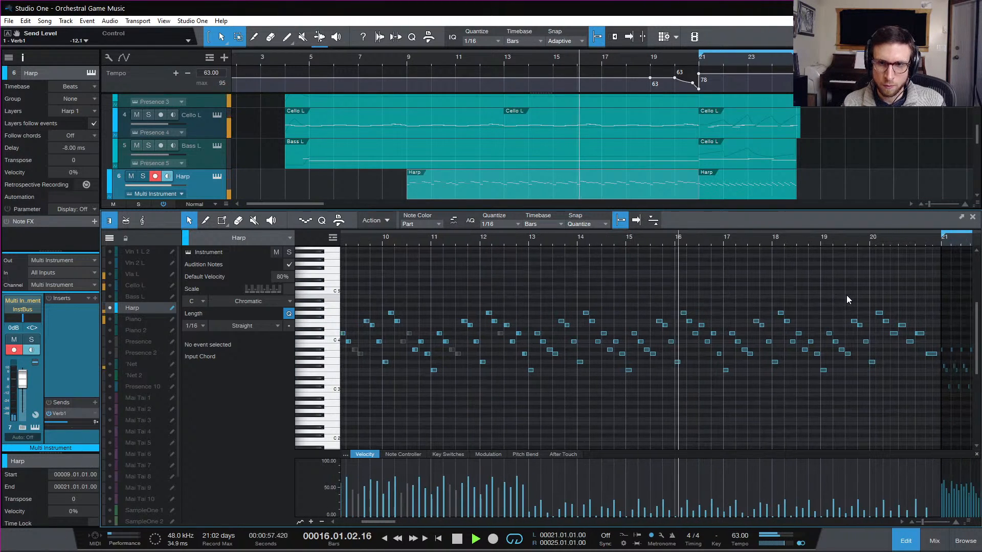
left_click_drag(932, 282, 527, 428)
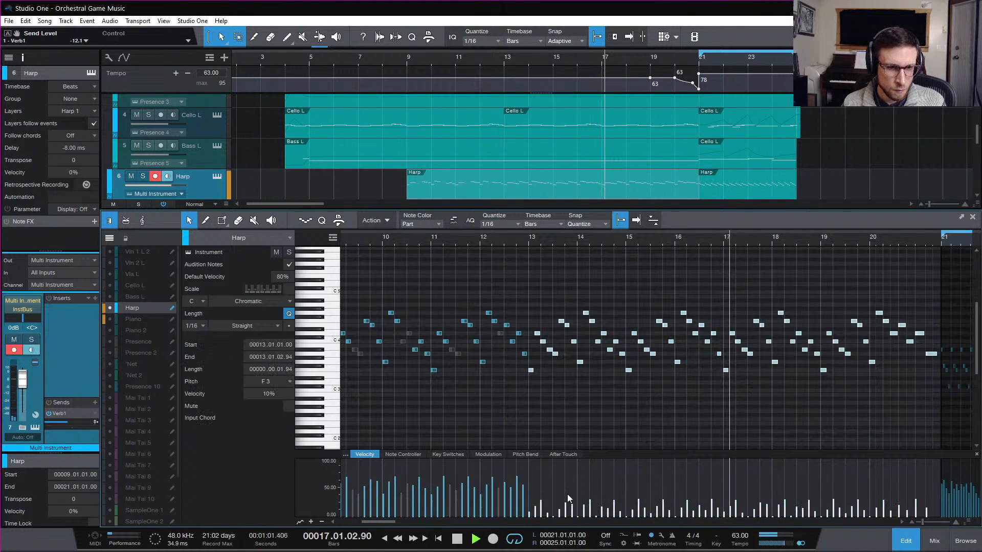
left_click_drag(565, 509, 567, 490)
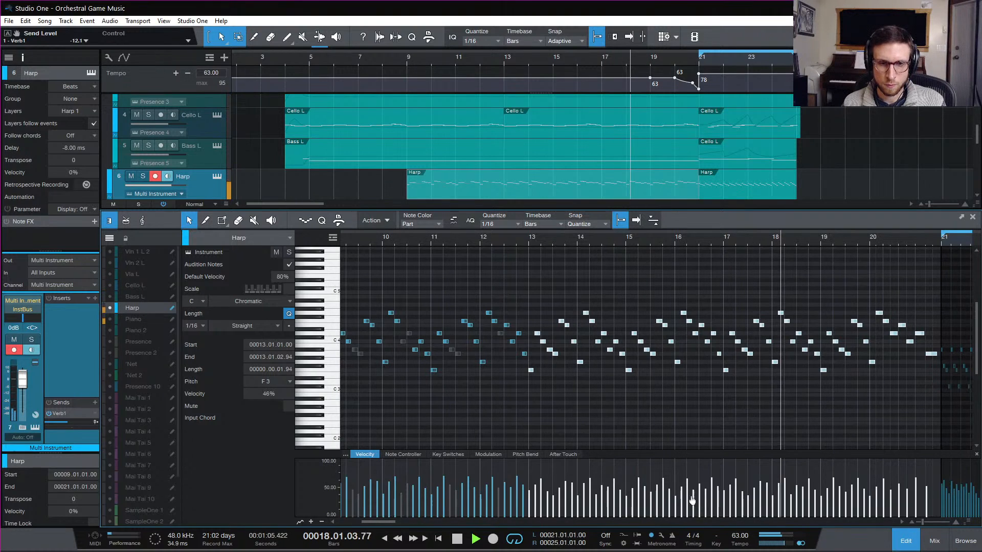
left_click_drag(685, 499, 686, 500)
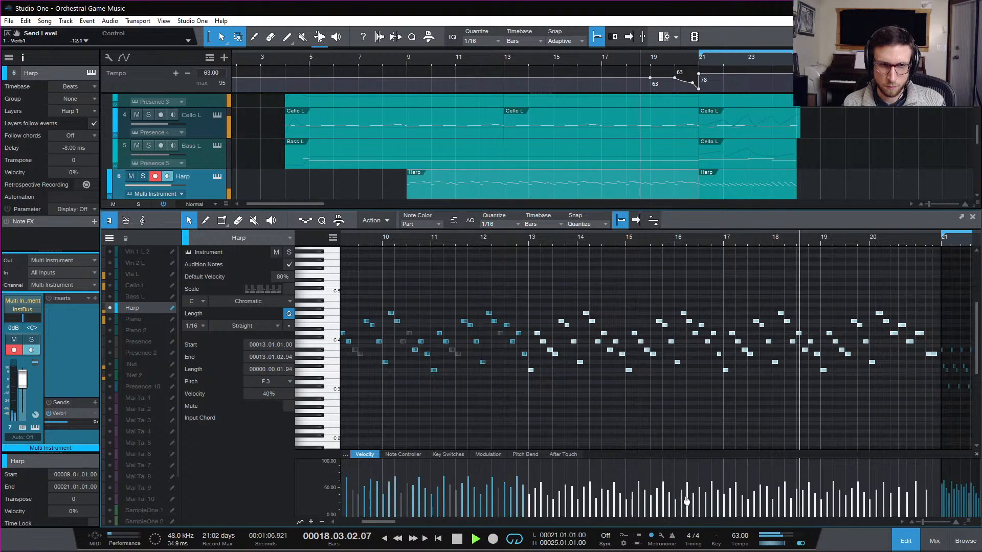
left_click(907, 543)
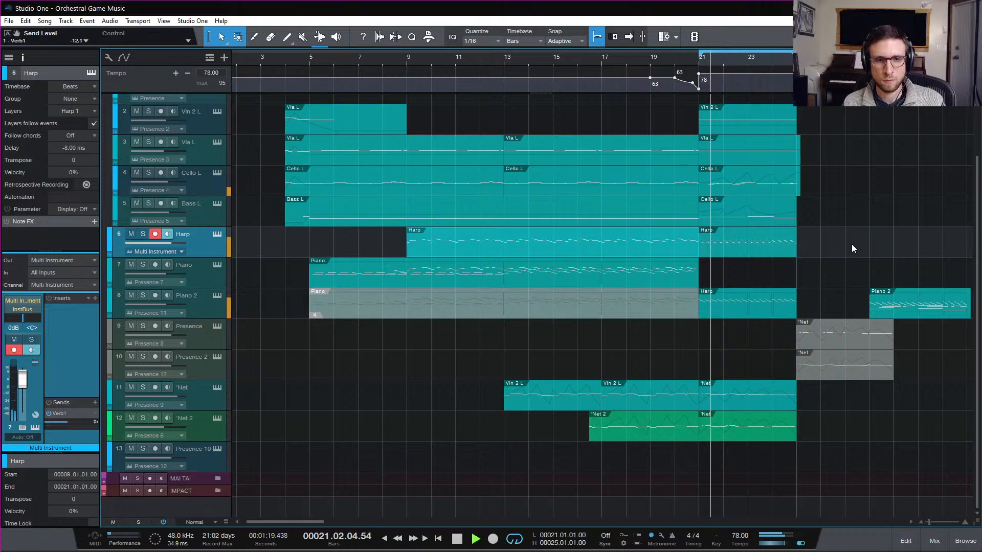
key("space")
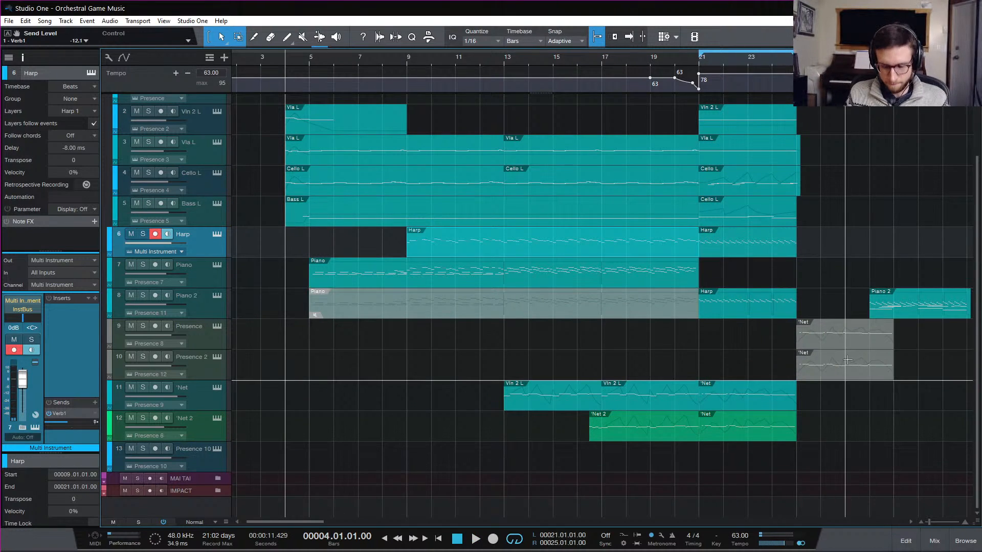
Step: Move both Presence horn parts to bar 31, shifting the Piano 2 part six bars later along with them
scroll(715, 301, "right", 3)
left_click_drag(713, 315, 815, 374)
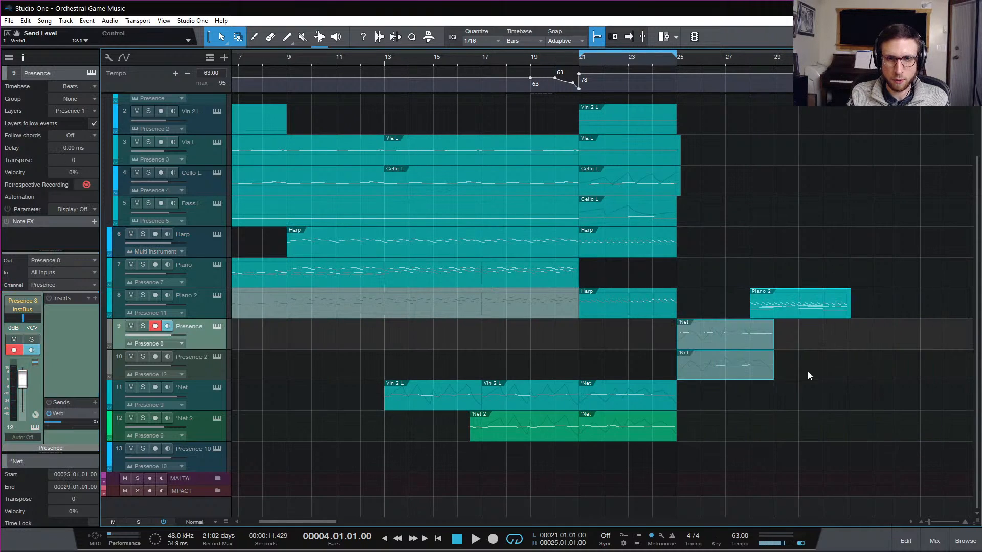
scroll(684, 376, "right", 1)
left_click_drag(683, 373, 828, 377)
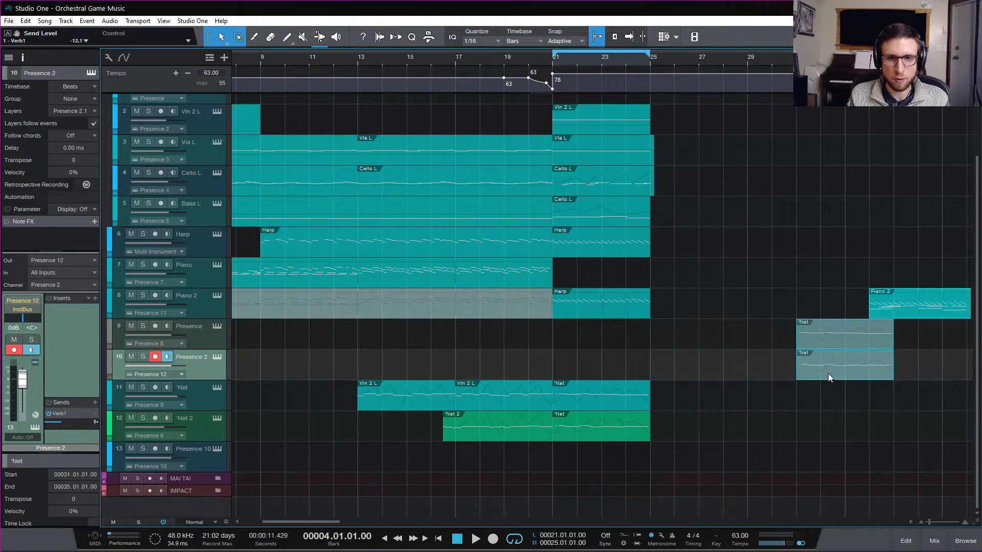
Step: Trim the bar 21 Vla L and Cello L parts to end at bar 25 and duplicate all bar 21 parts to bar 25
left_click(642, 157)
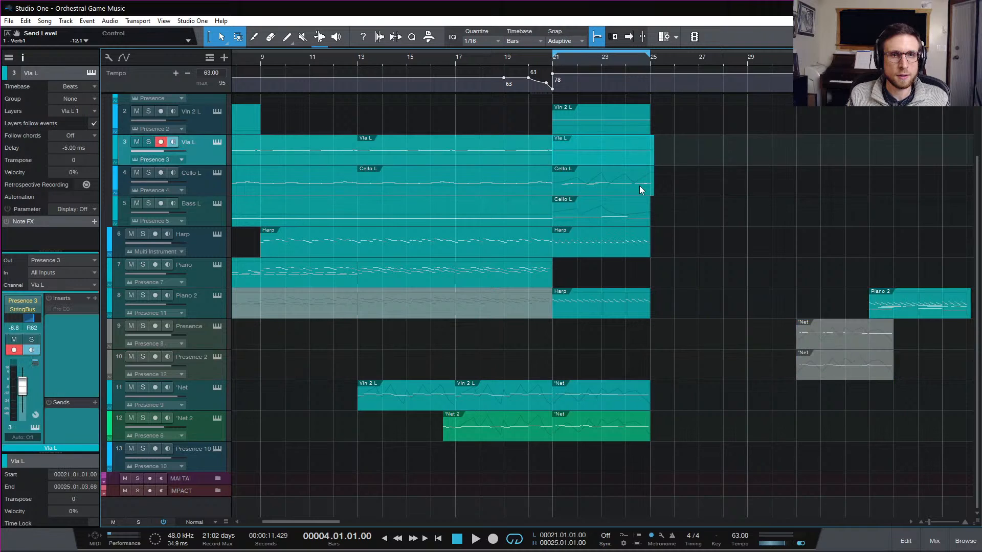
left_click(640, 186, "shift")
left_click_drag(653, 186, 651, 194)
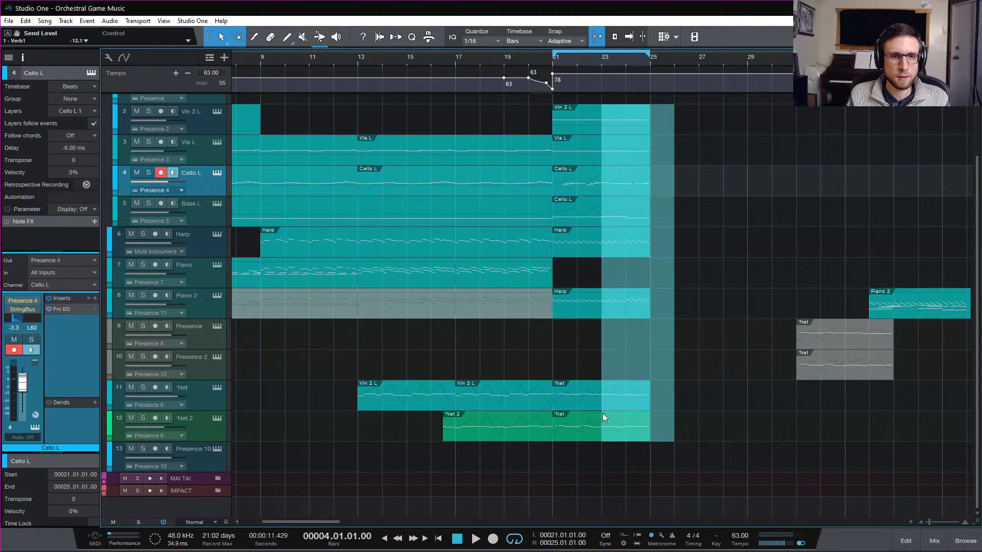
key("d")
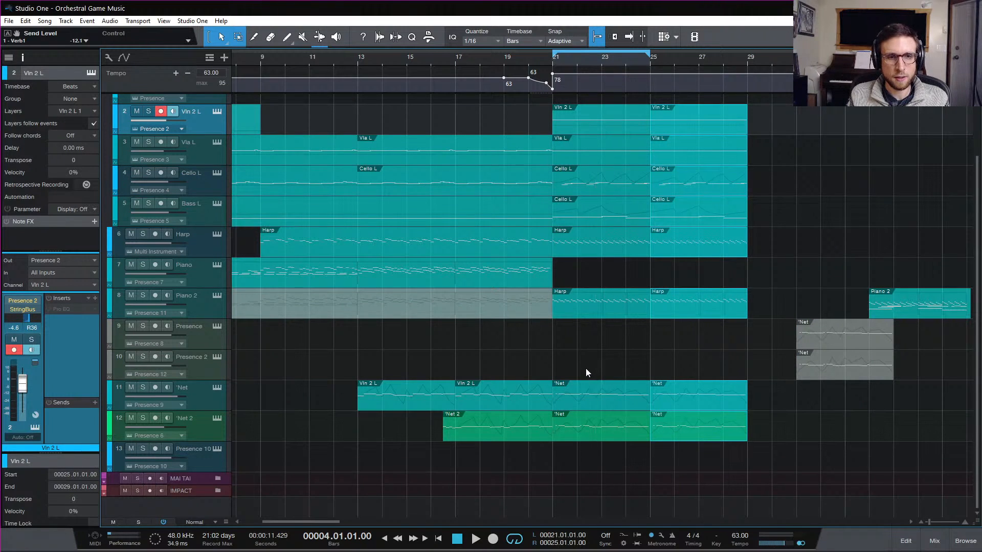
Step: Delete the 'Net and 'Net 2 parts at bar 21 and audition the transition into that bar
left_click_drag(586, 373, 639, 430)
key("Delete")
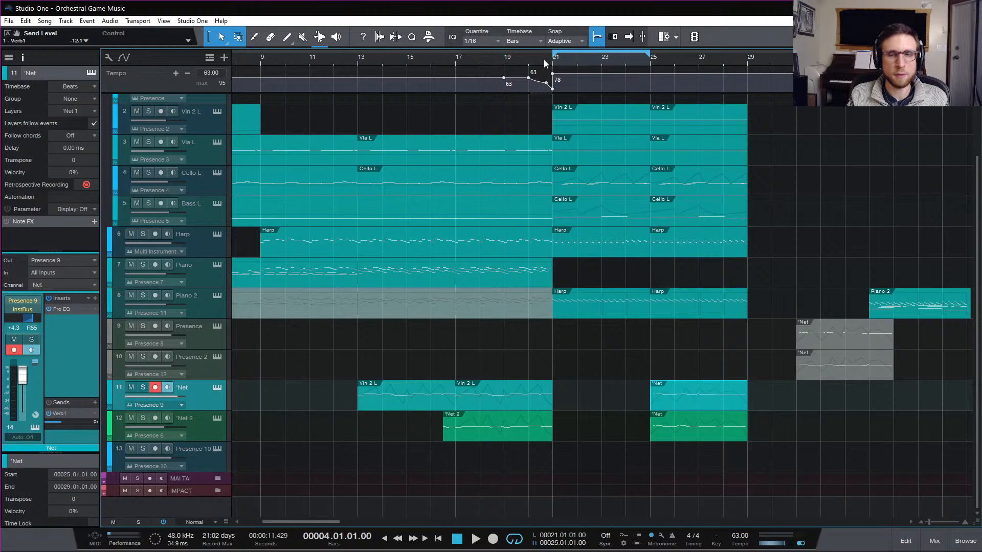
key("space")
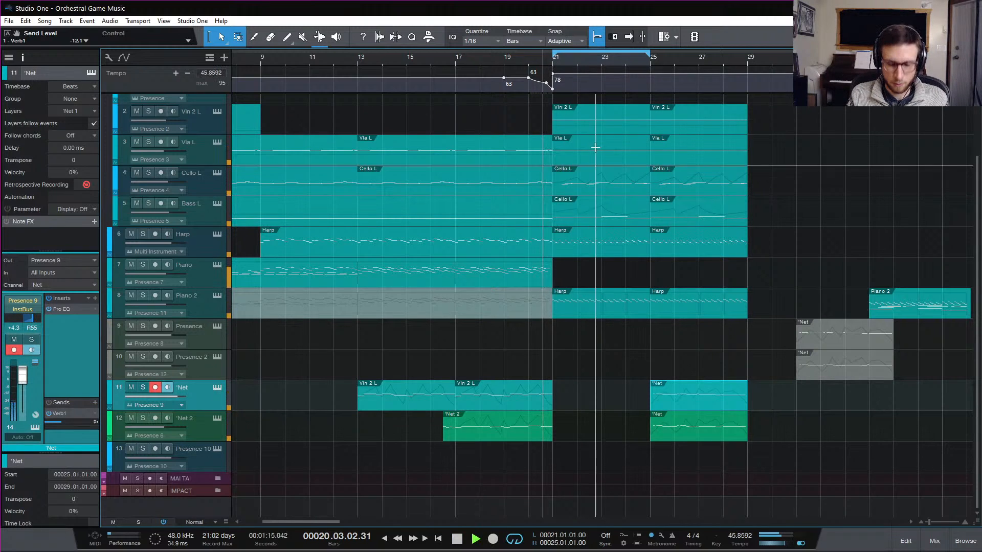
key("e")
key("e")
key("e")
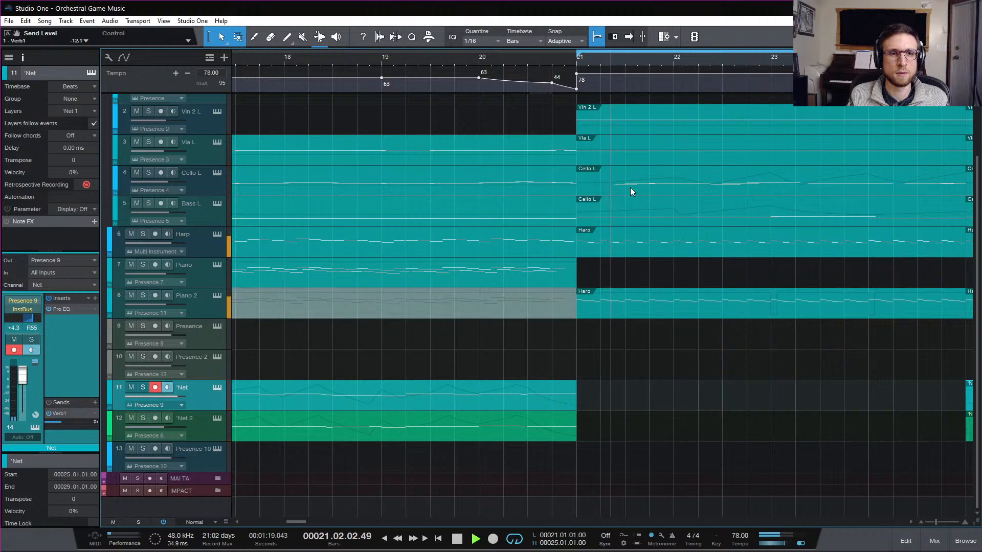
key("space")
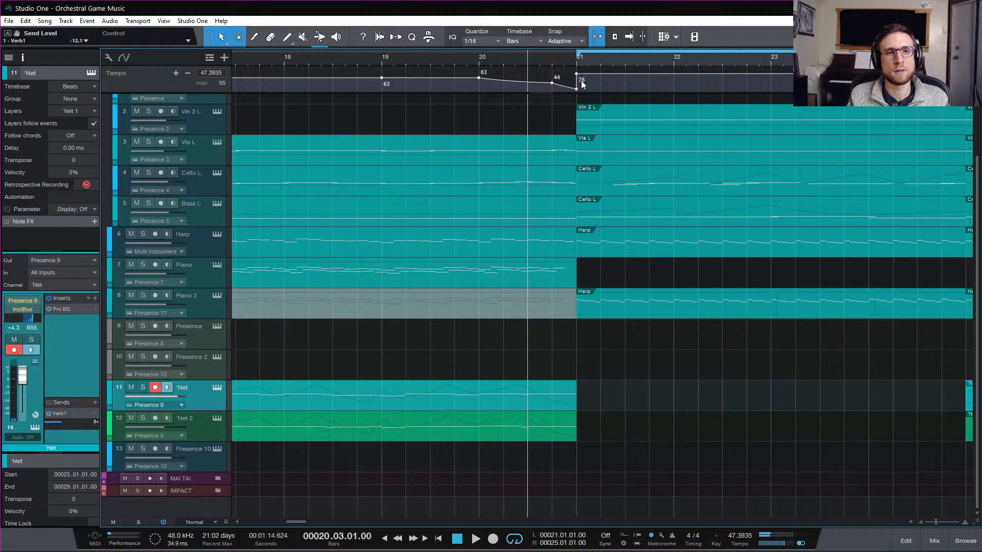
Step: Enlarge the tempo track, set its minimum to 10, add a 24.9 point before bar 21 and lower the slowdown's last point
key("e")
key("e")
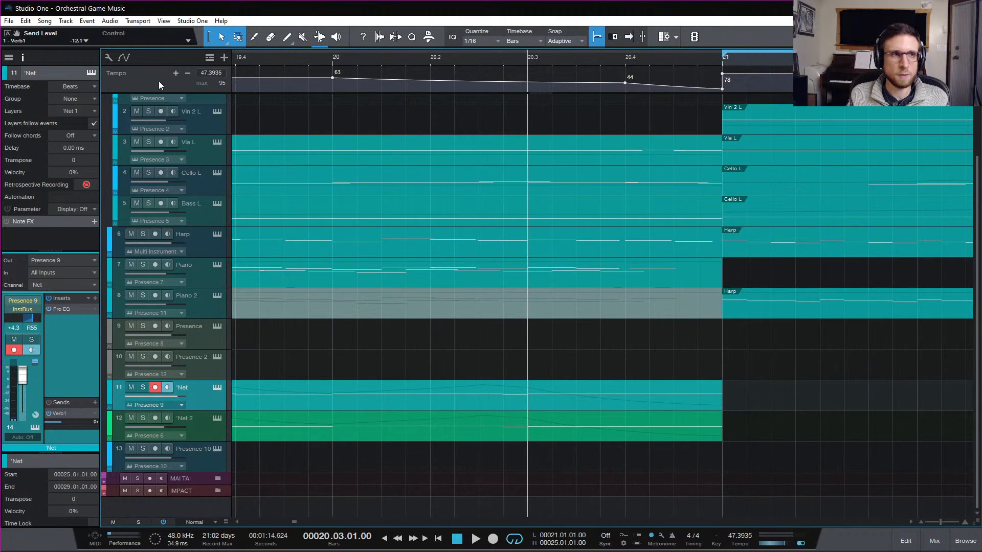
left_click_drag(287, 93, 303, 197)
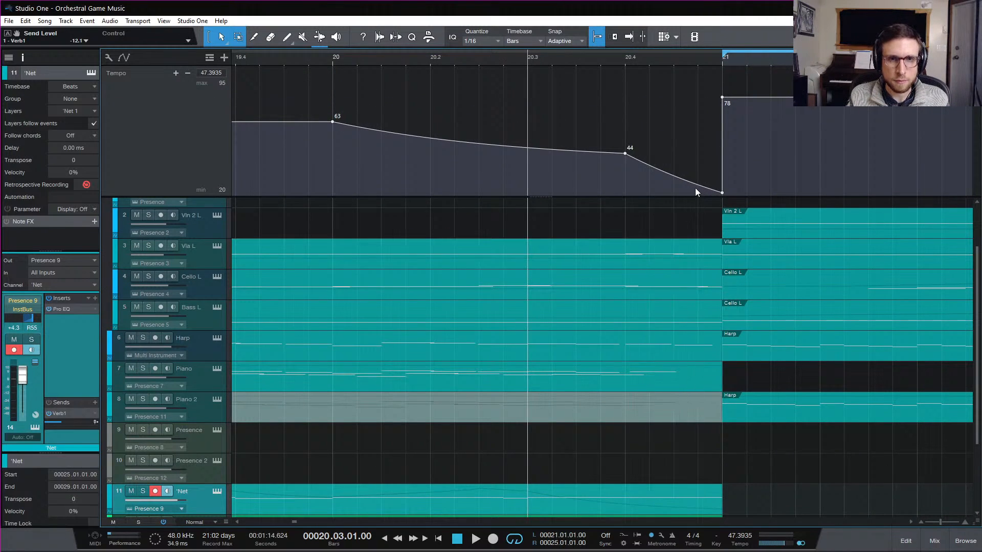
type("10")
key("Return")
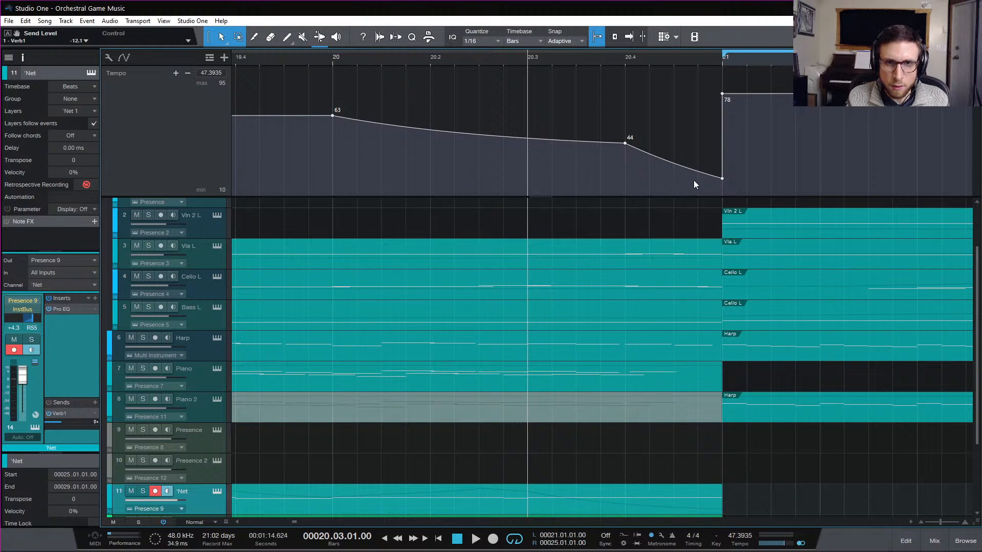
left_click_drag(721, 179, 721, 193)
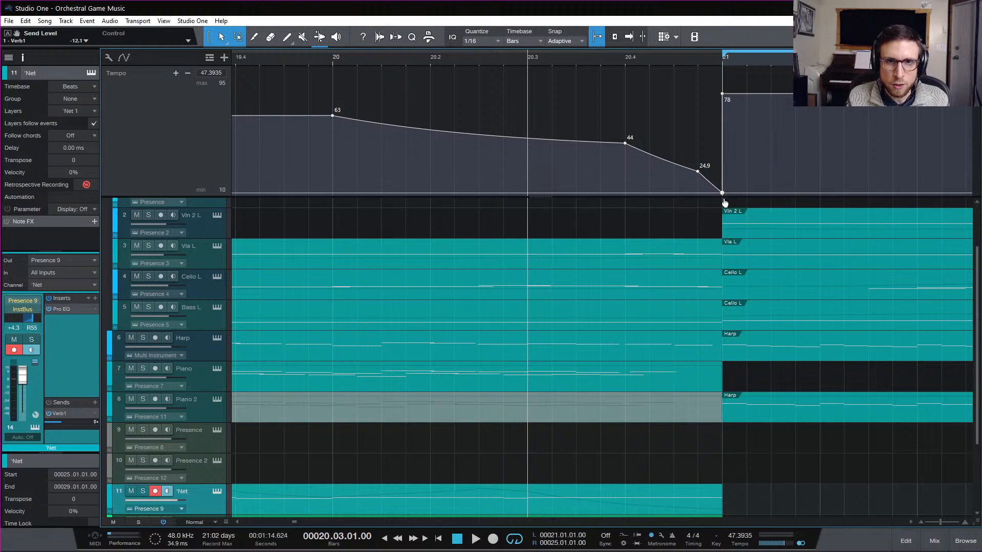
Step: Audition the tempo slowdown into bar 21, starting from beat 20.4 and again from just before bar 20
left_click(628, 59)
key("space")
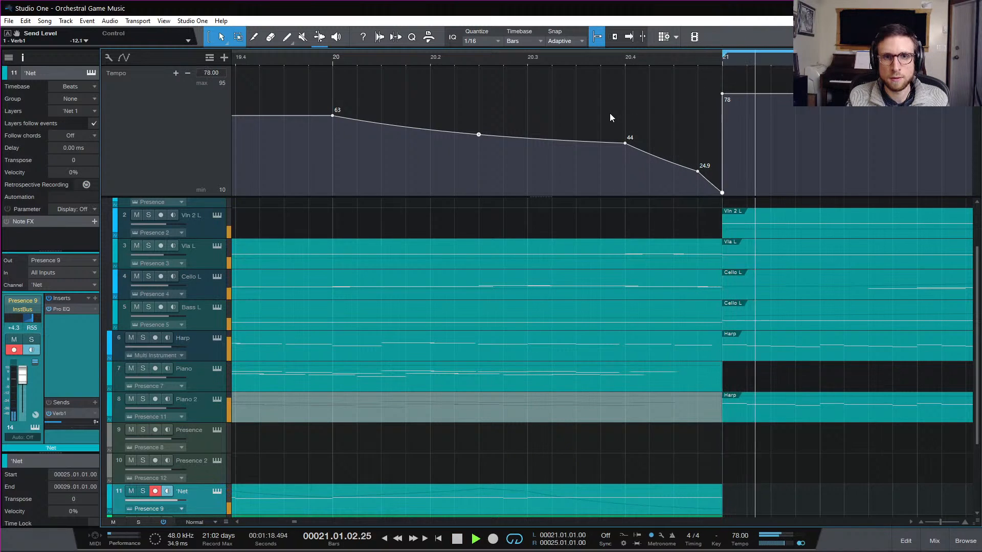
key("space")
left_click(320, 60)
key("space")
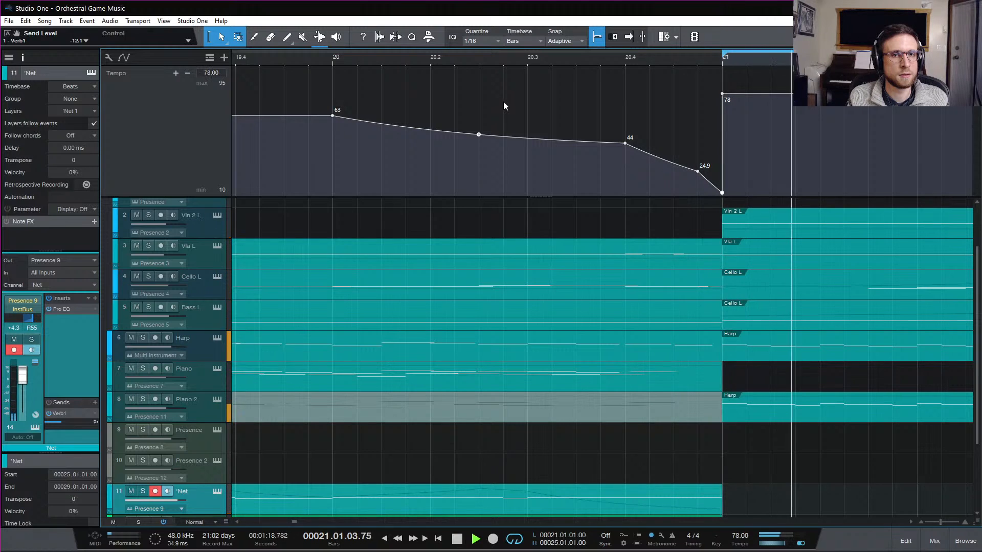
key("space")
key("space")
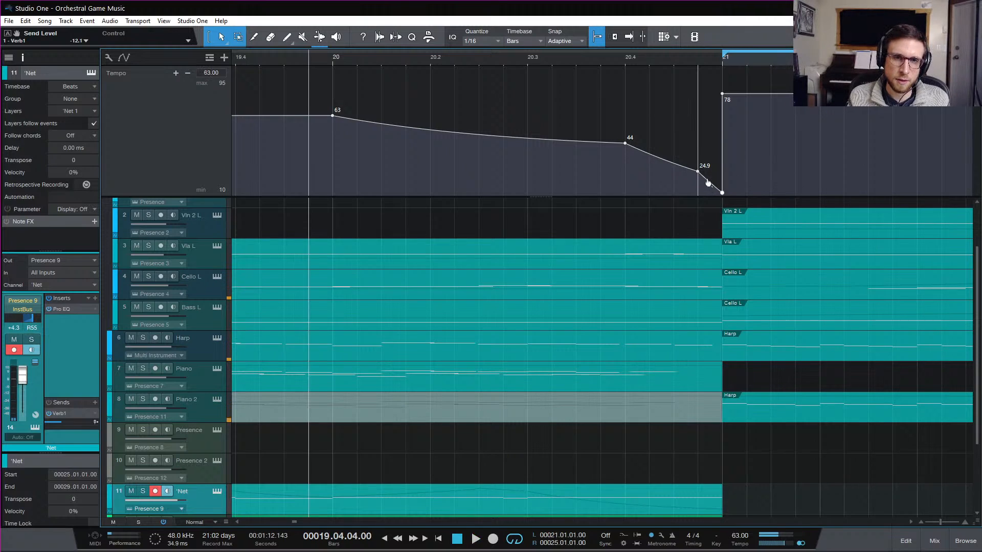
Step: Bend the tempo ramp between the 24.9 point and bar 21 into a downward curve and audition it
left_click_drag(710, 184, 710, 189)
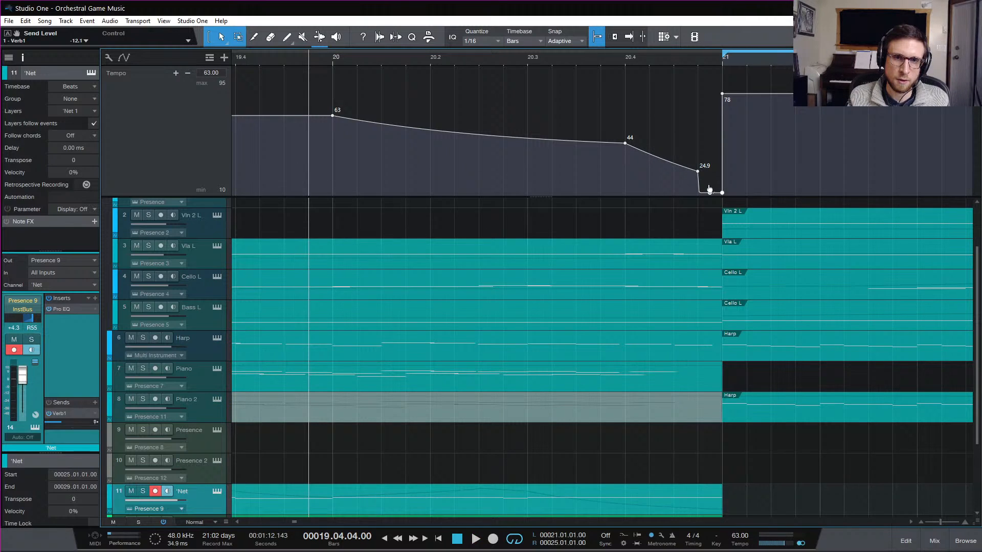
scroll(727, 187, "up", 6)
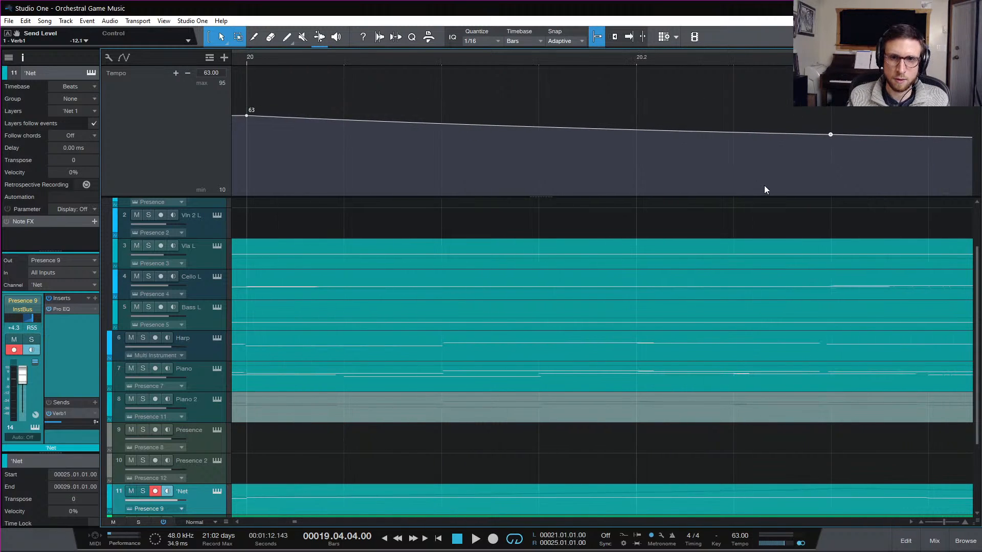
scroll(758, 190, "right", 4)
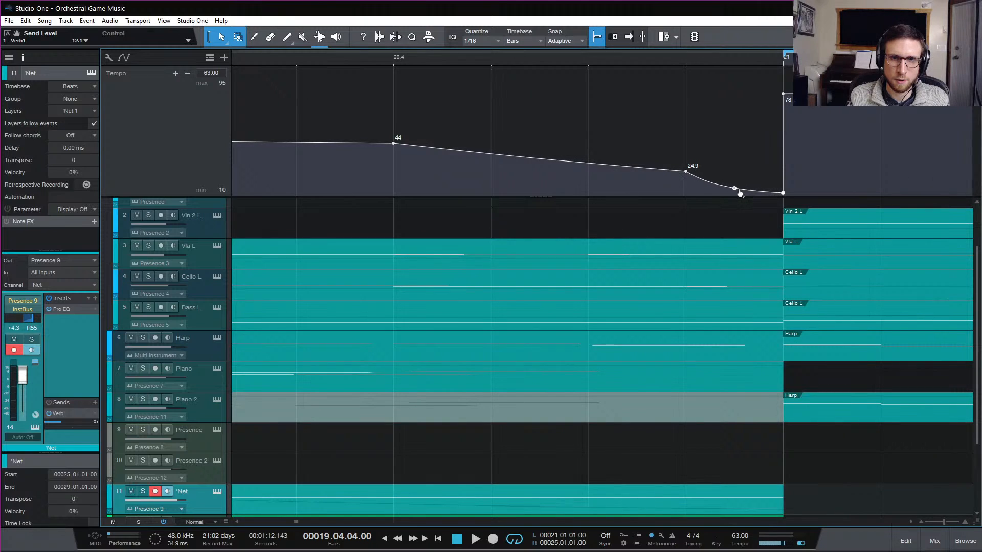
key("space")
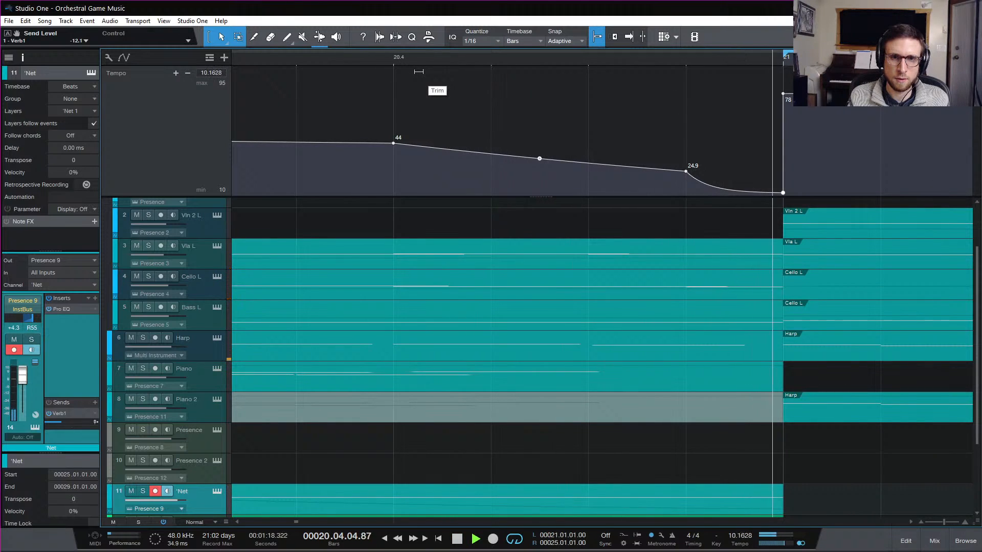
key("w")
key("w")
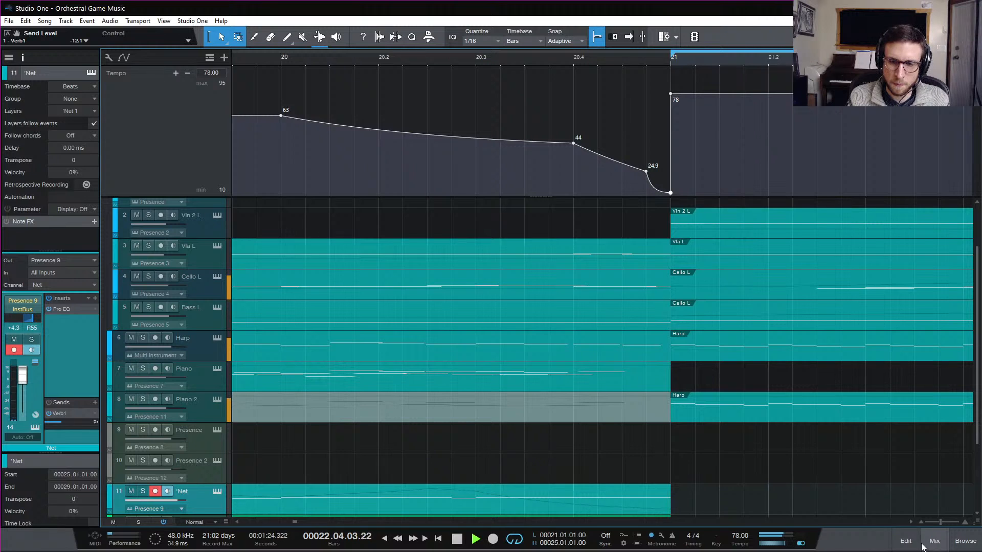
left_click(906, 542)
left_click(906, 541)
left_click(934, 541)
left_click(934, 541)
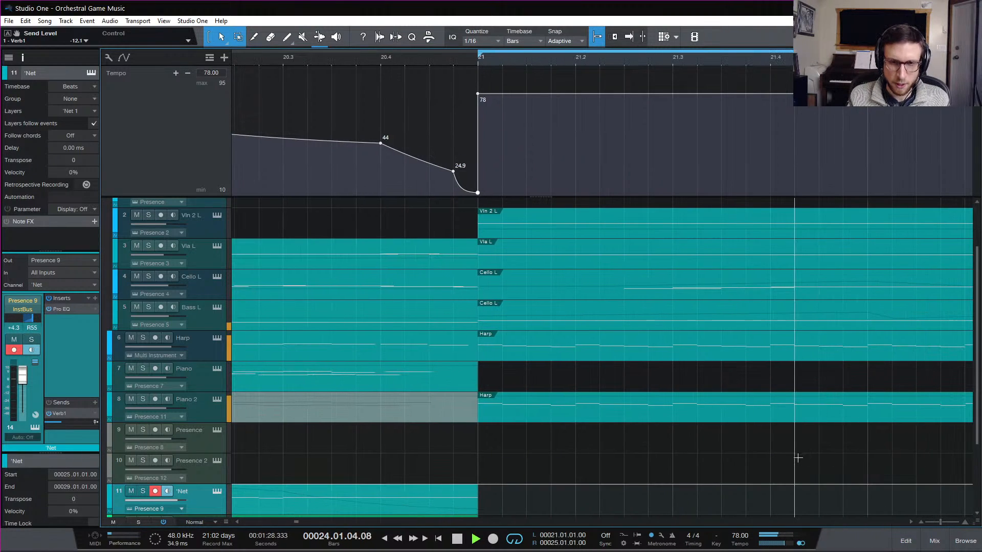
Step: Look over the arrangement around the bar 21 and bar 25 sections while auditioning it
key("w")
key("w")
key("w")
key("w")
key("e")
key("e")
scroll(607, 357, "down", 3)
key("w")
key("w")
key("w")
scroll(607, 345, "up", 2)
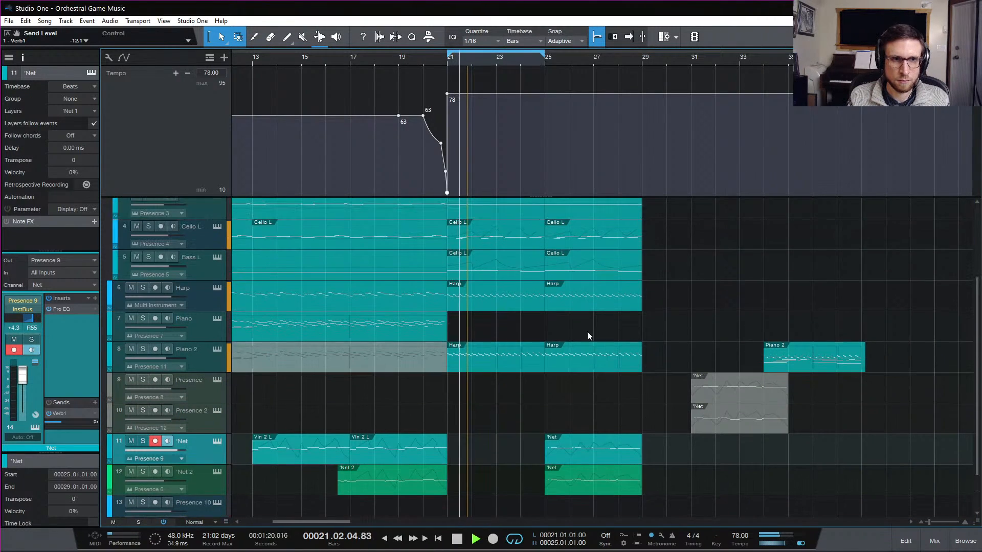
Step: Audition the arrangement from bar 17 through the slowdown into bar 21
left_click(351, 60)
key("space")
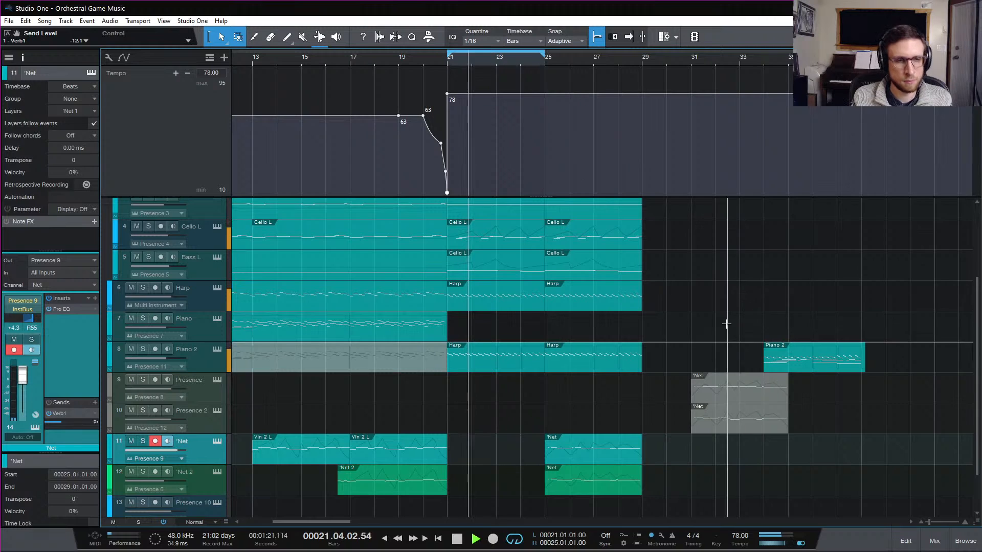
key("space")
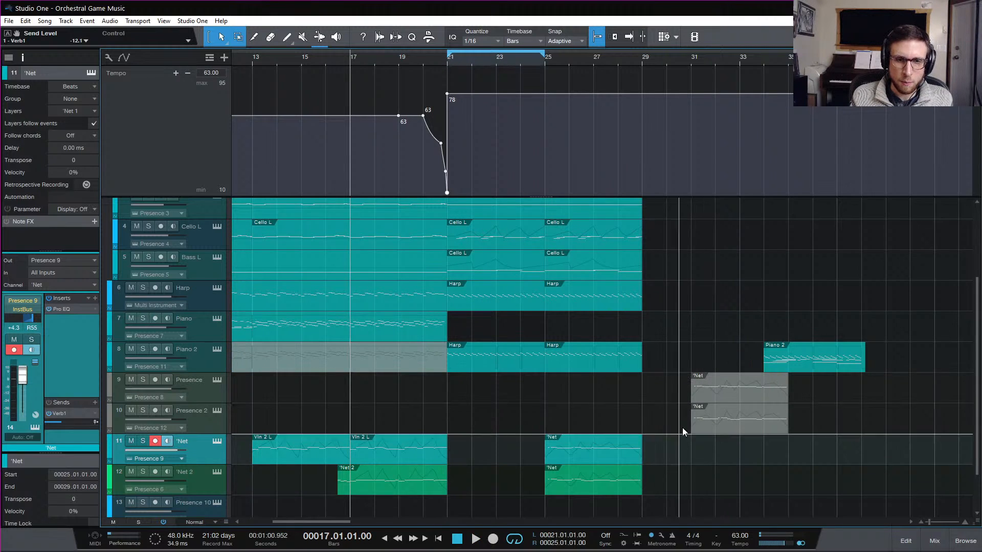
Step: Move all parts from bar 21 onward one bar later and audition the resulting gap from beat 20.2
left_click_drag(896, 499, 463, 247)
scroll(528, 313, "down", 2)
scroll(527, 313, "down", 3)
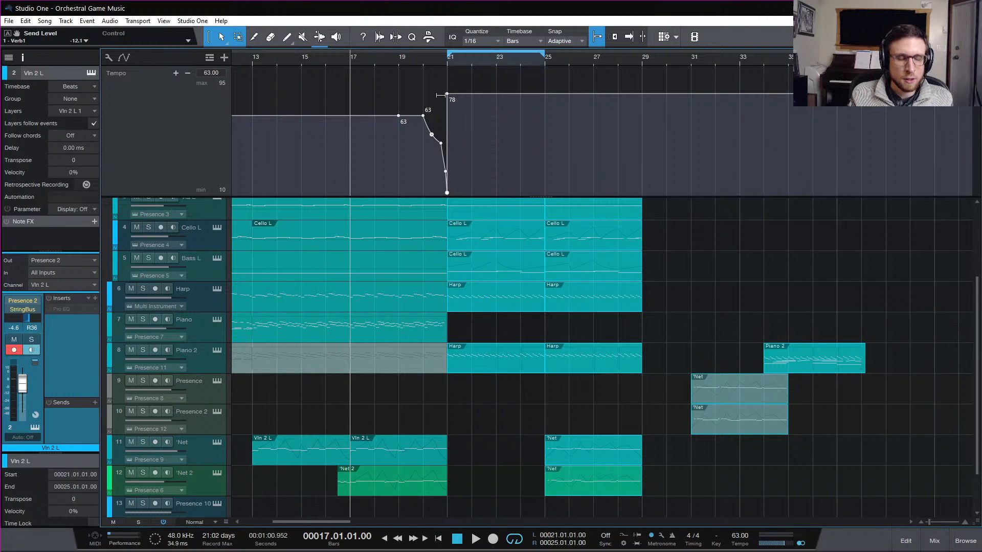
left_click_drag(478, 364, 503, 367)
left_click(429, 59)
key("space")
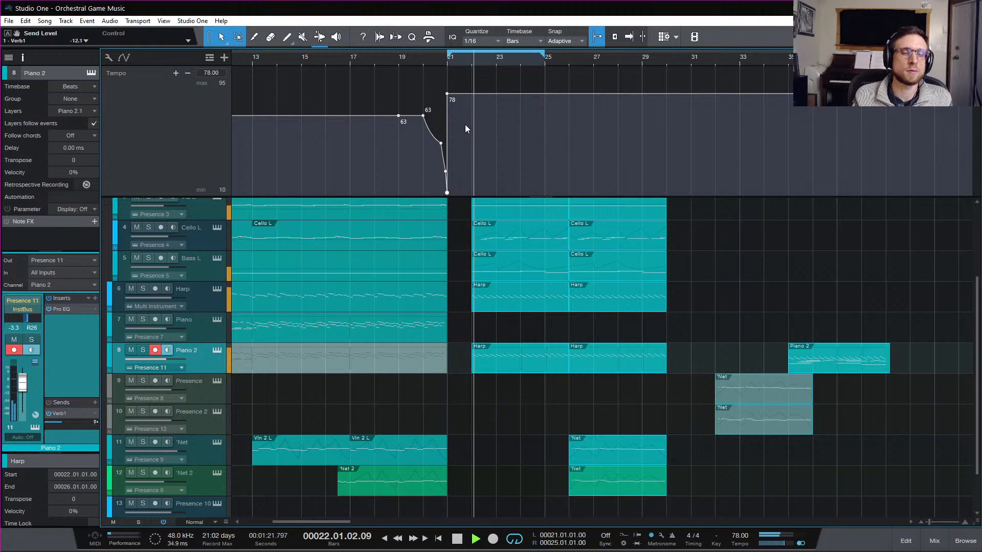
key("space")
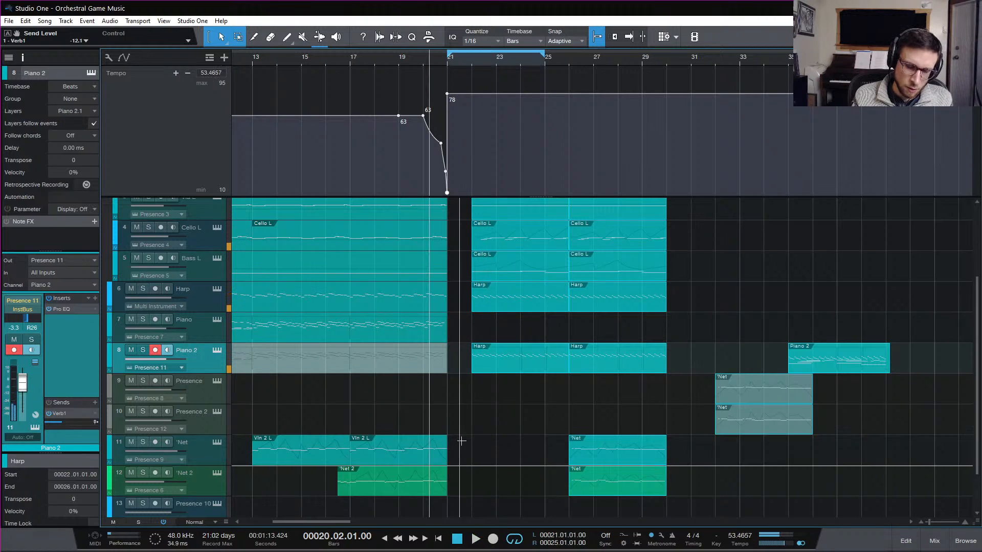
Step: Create empty parts from bar 21 to bar 25 on the 'Net and 'Net 2 tracks
double_click(457, 458)
double_click(466, 470)
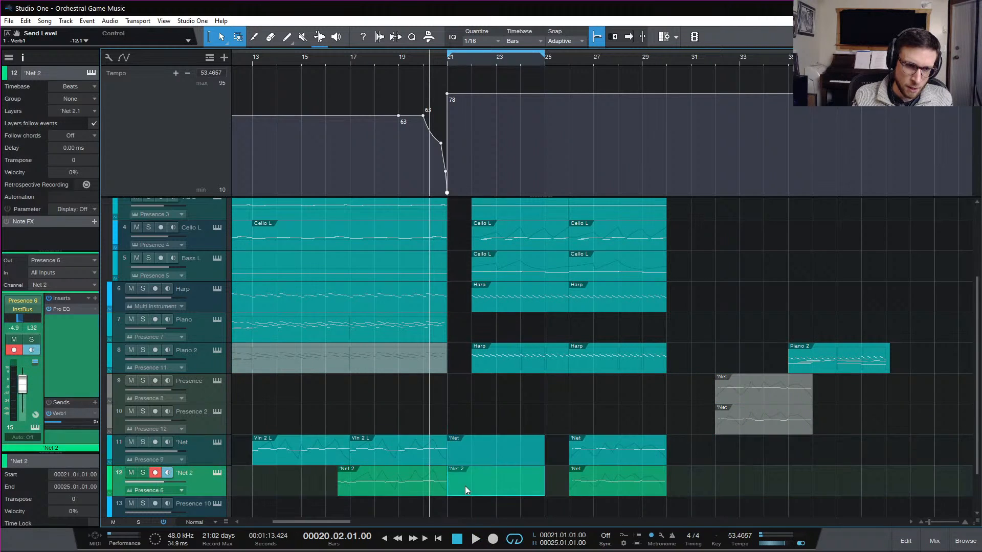
scroll(479, 436, "down", 2)
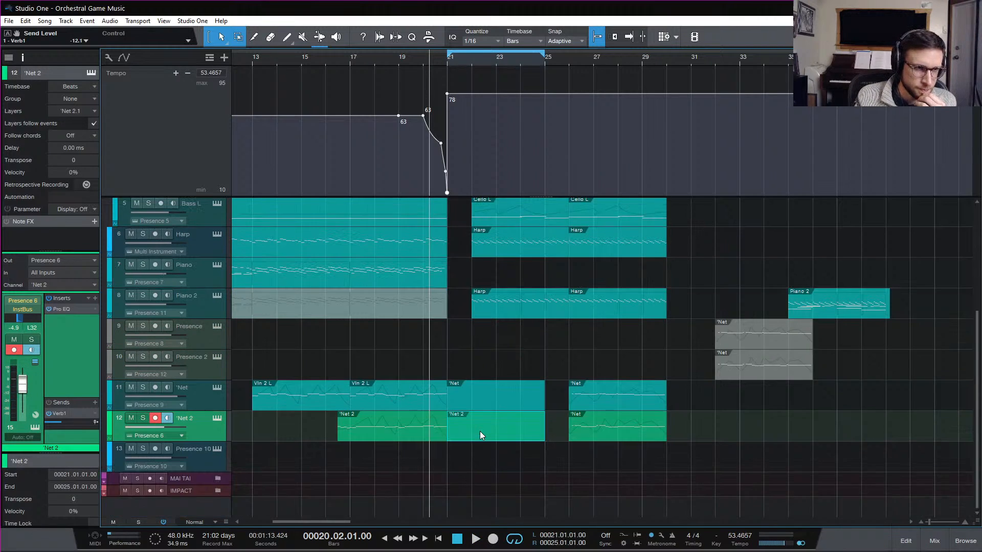
double_click(467, 401)
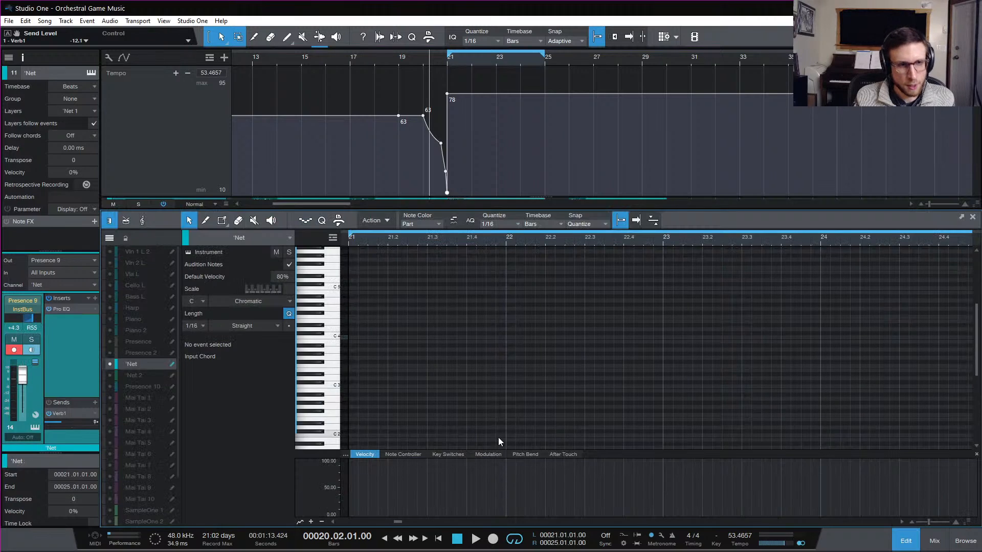
scroll(420, 305, "up", 1)
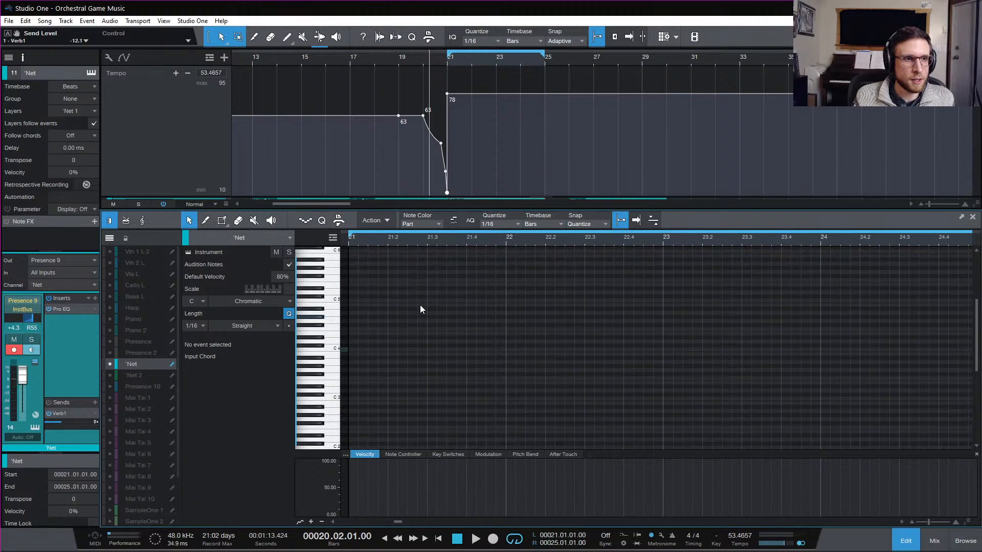
left_click(904, 543)
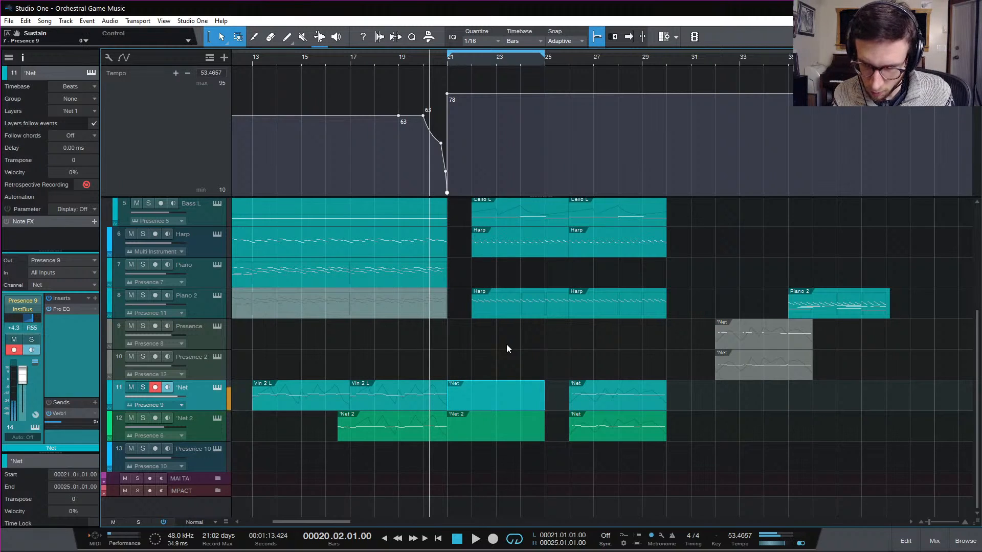
Step: Add an F#3 note at bar 21 in the new 'Net part and lengthen it to one full bar
double_click(479, 404)
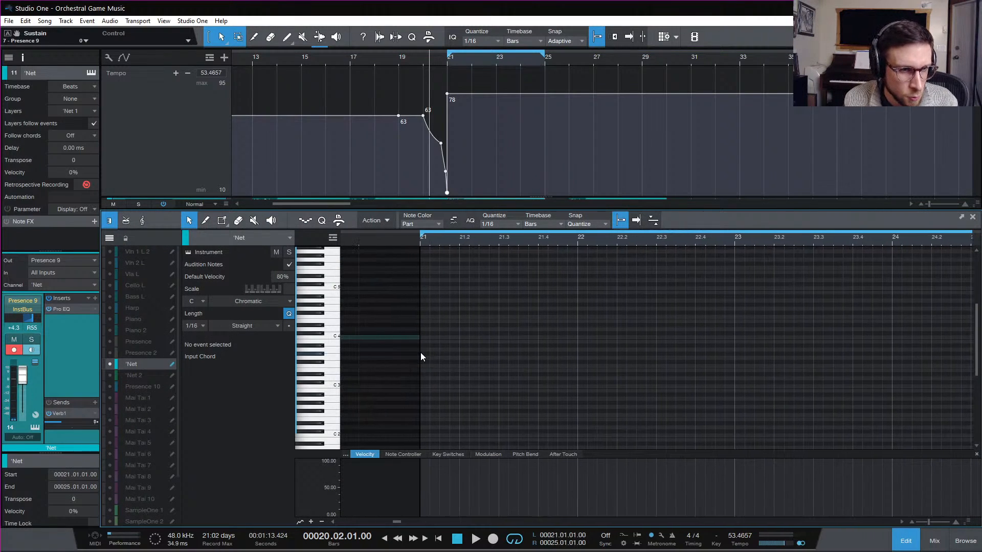
left_click(309, 335)
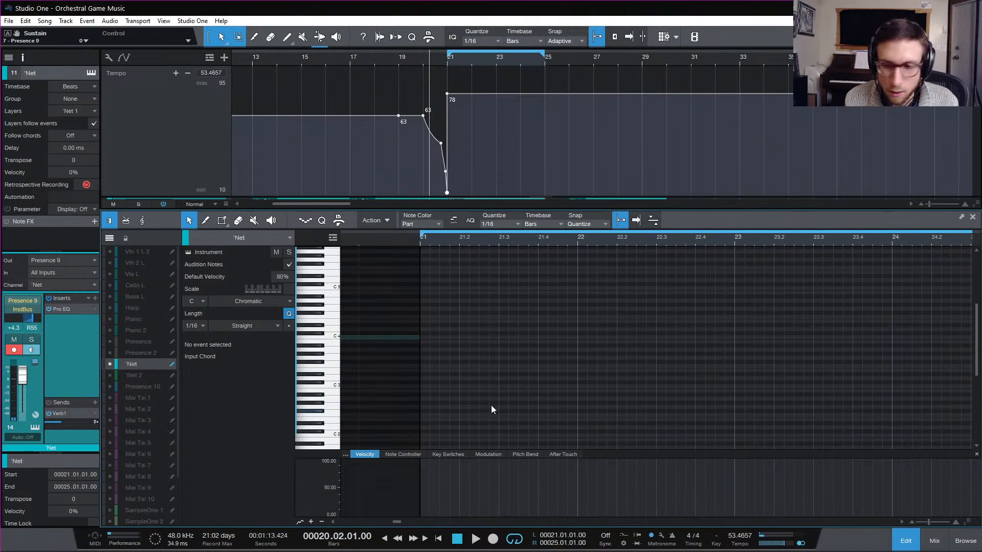
scroll(462, 395, "down", 1)
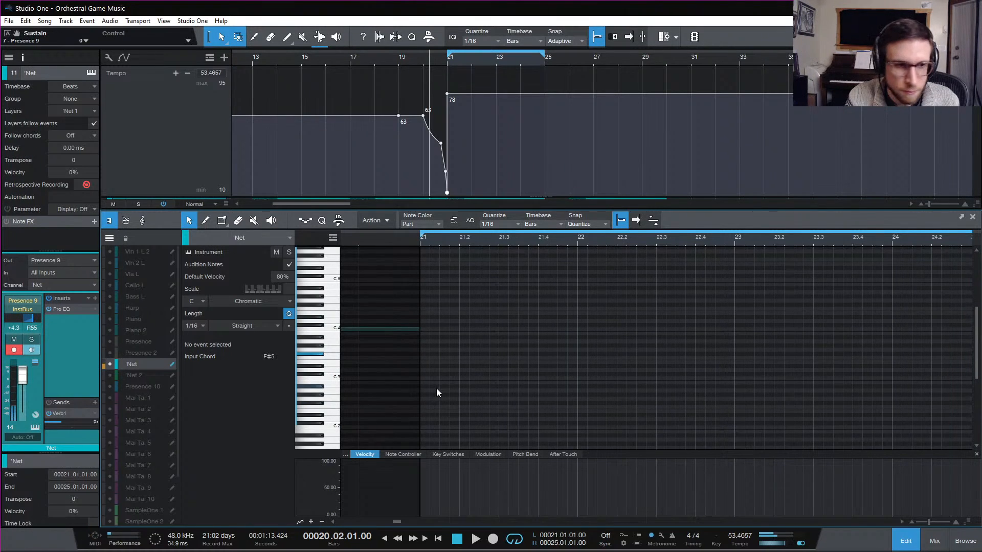
left_click(424, 354)
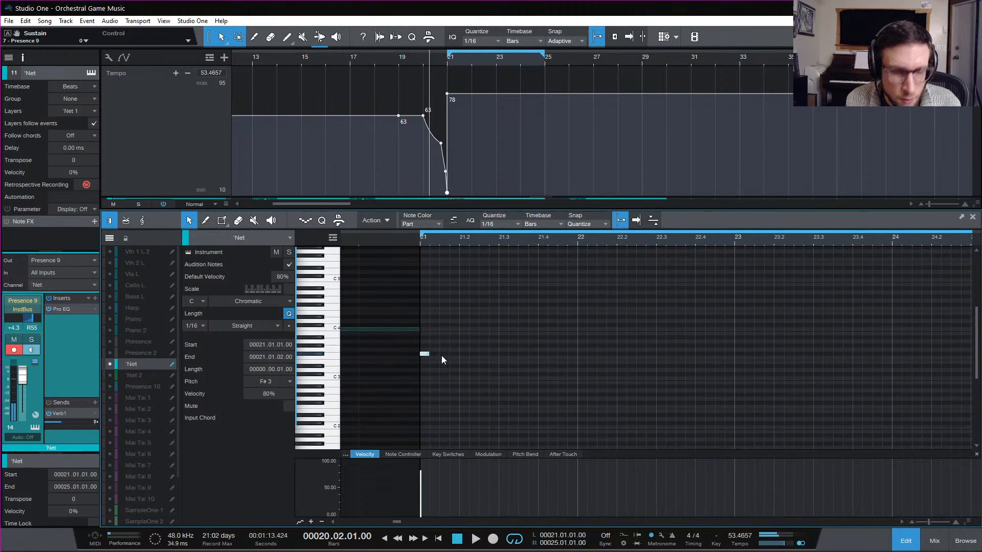
key("w")
key("w")
key("e")
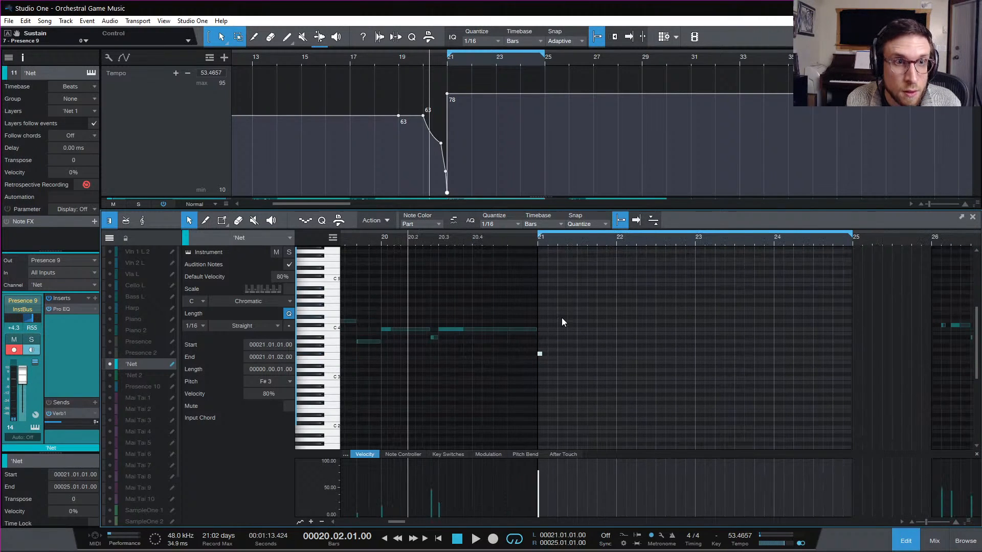
left_click(447, 61)
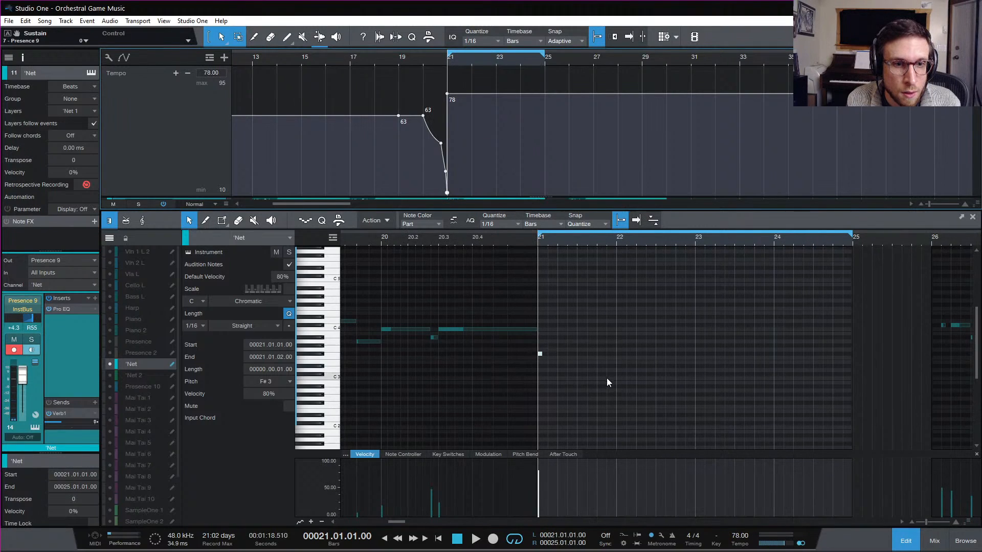
left_click_drag(540, 352, 617, 374)
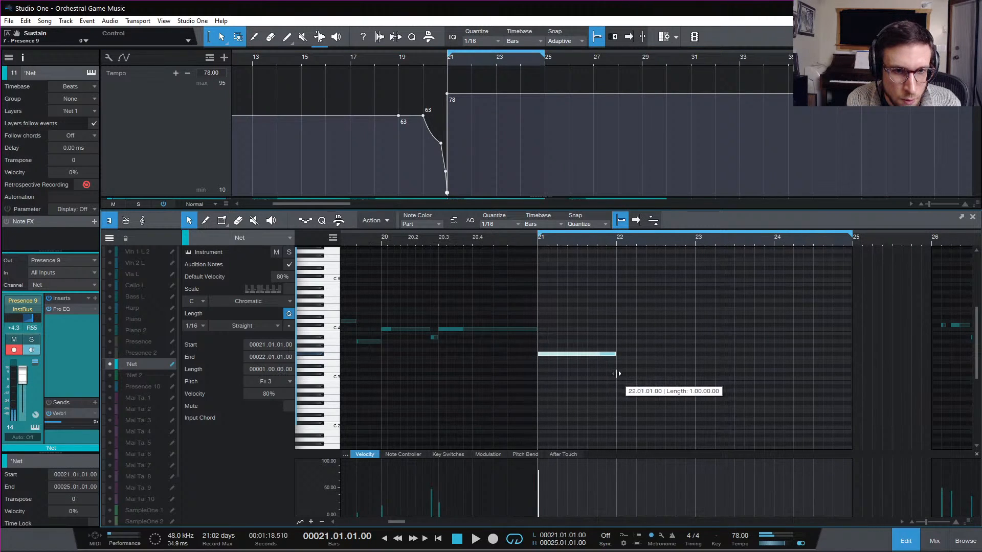
Step: Lower the F#3 note's velocity to 34% while auditioning it from bar 21
key("space")
key("space")
mouse_move(541, 496)
left_mouse_down()
mouse_move(544, 523)
mouse_move(541, 510)
left_mouse_up()
key("space")
key("space")
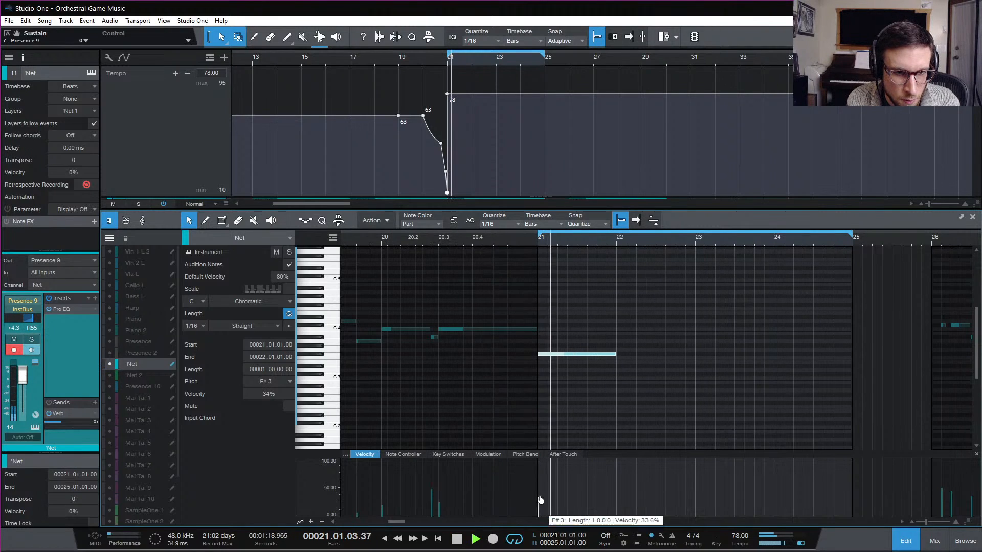
key("space")
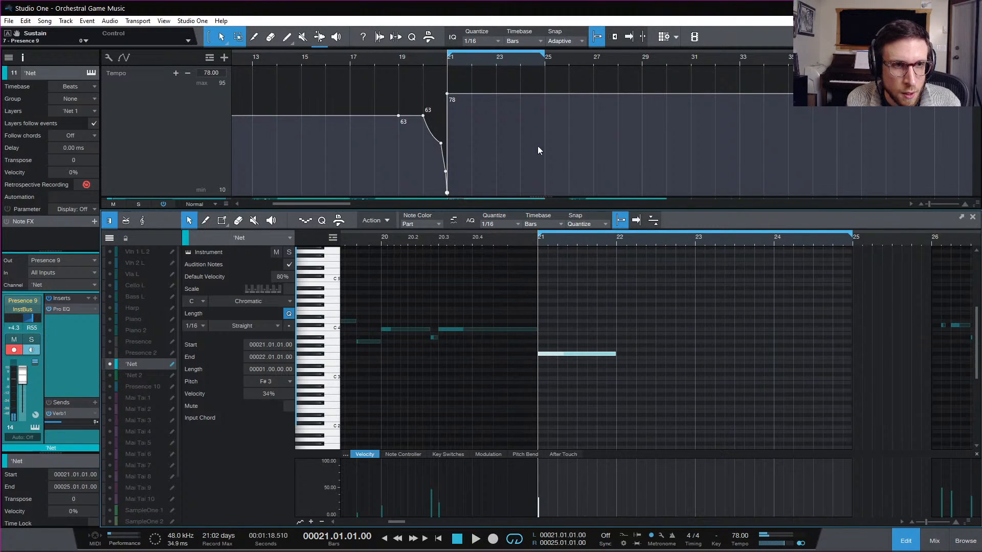
Step: Shorten the new 'Net and 'Net 2 parts so both end at bar 22
left_click(905, 541)
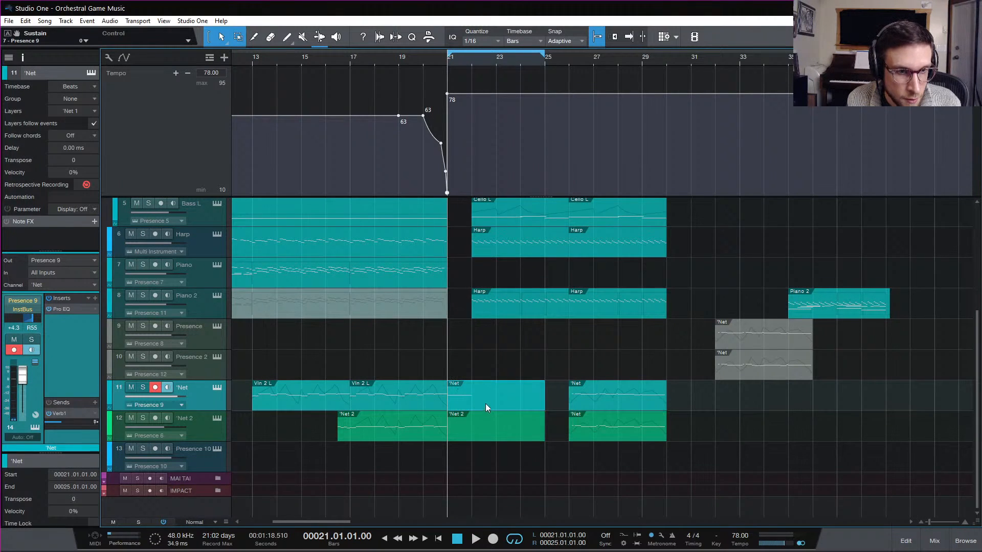
left_click_drag(546, 405, 481, 419)
double_click(457, 437)
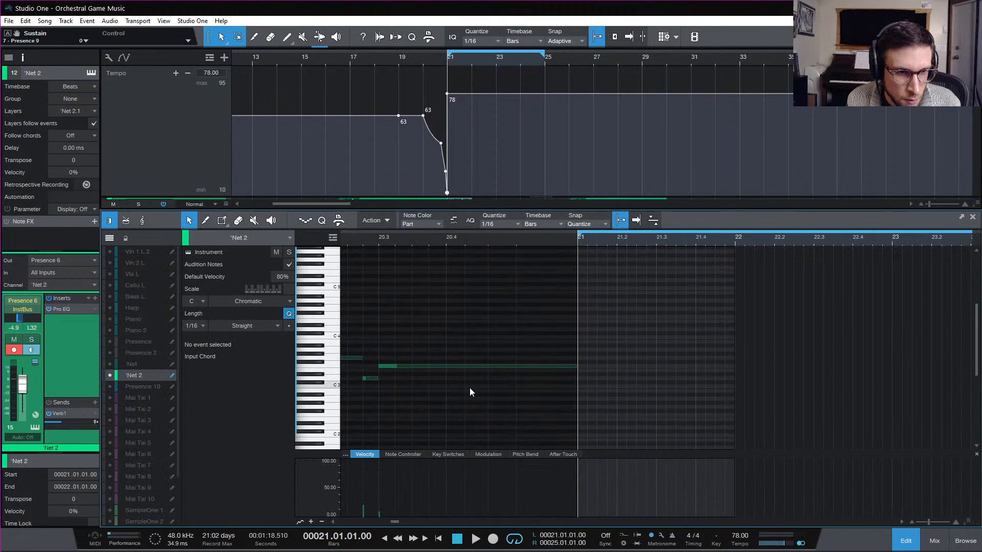
left_click(905, 542)
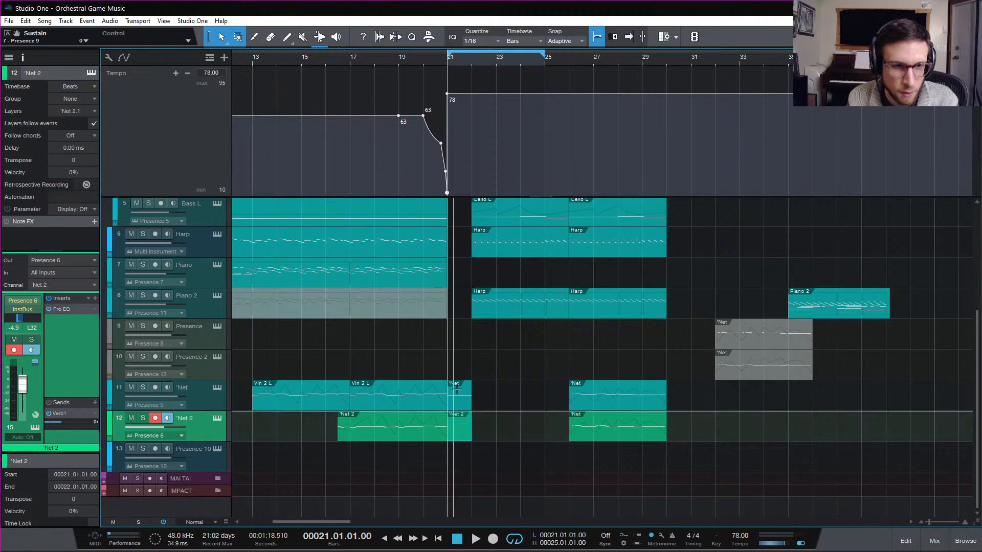
Step: Copy the one-bar 'Net part onto 'Net 2 at bar 21, raise its note to C#4 and audition it
left_click_drag(466, 400, 458, 430)
double_click(458, 431)
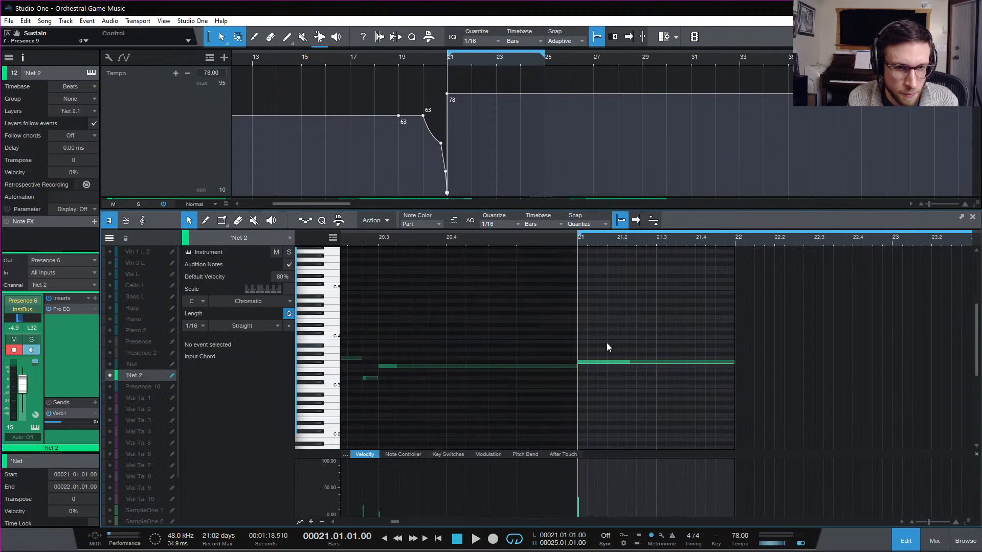
left_click(621, 363)
left_click_drag(623, 363, 622, 333)
key("space")
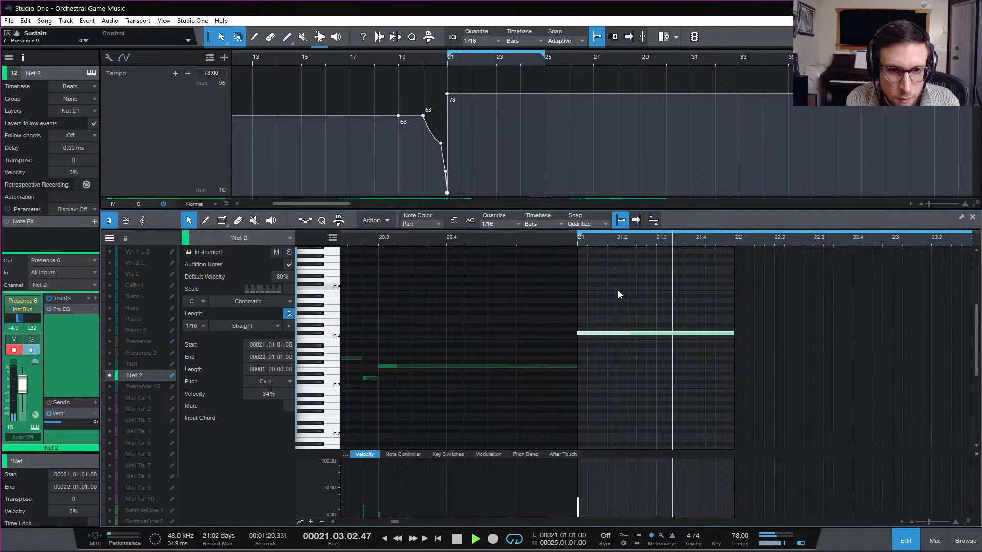
key("space")
key("F2")
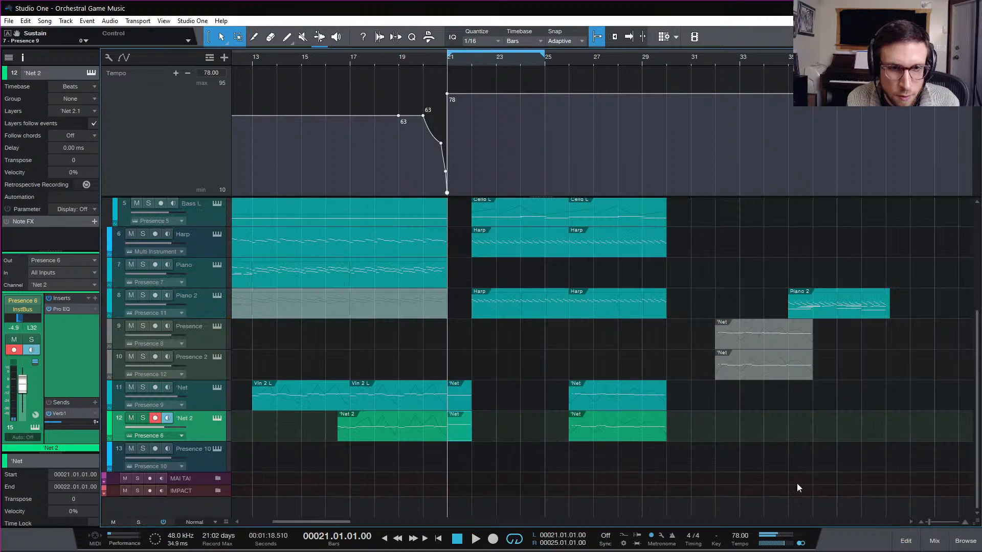
Step: Copy the one-bar 'Net part to the Vln 2 L track at bar 21, lower its note to F3 and audition it
scroll(463, 404, "up", 4)
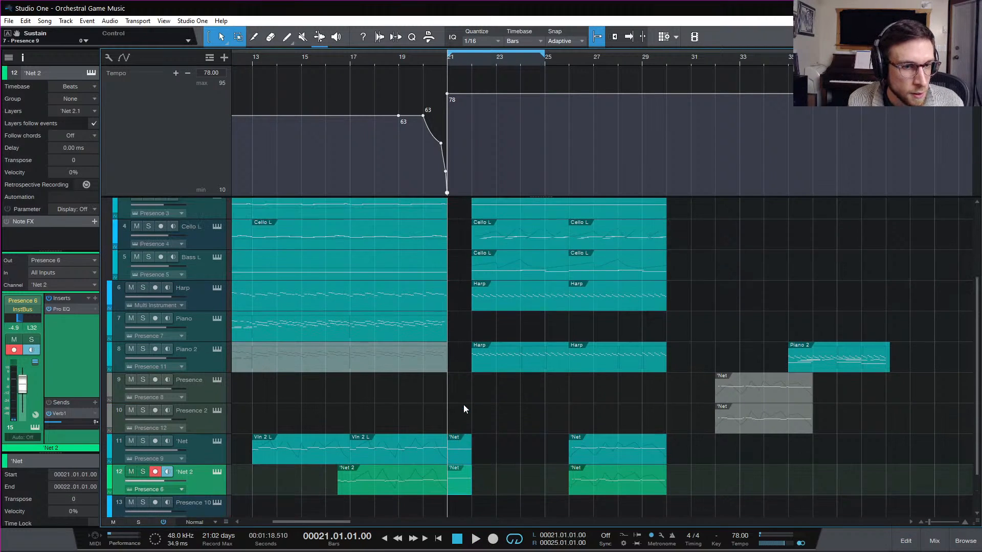
left_click_drag(458, 507, 457, 241)
scroll(458, 240, "up", 2)
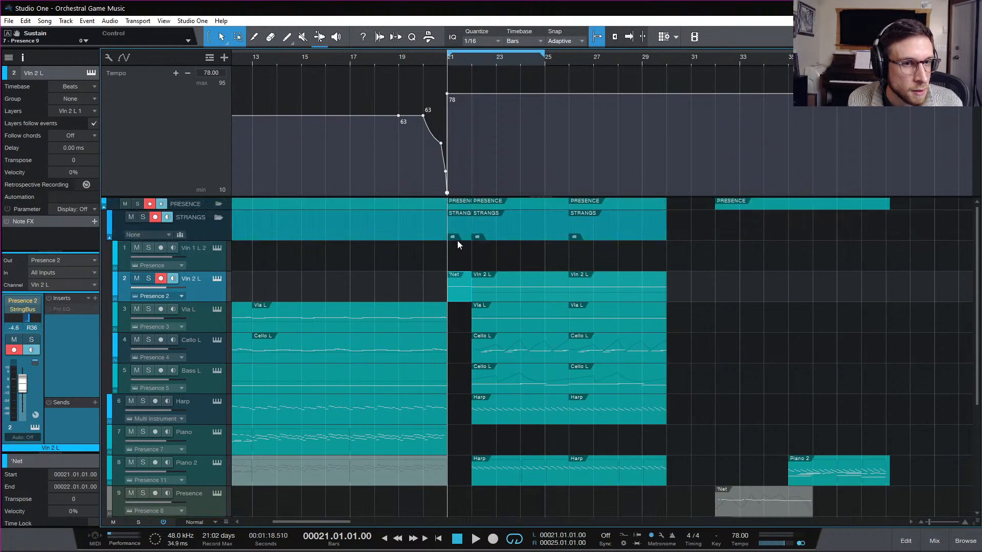
double_click(456, 291)
left_click(531, 267)
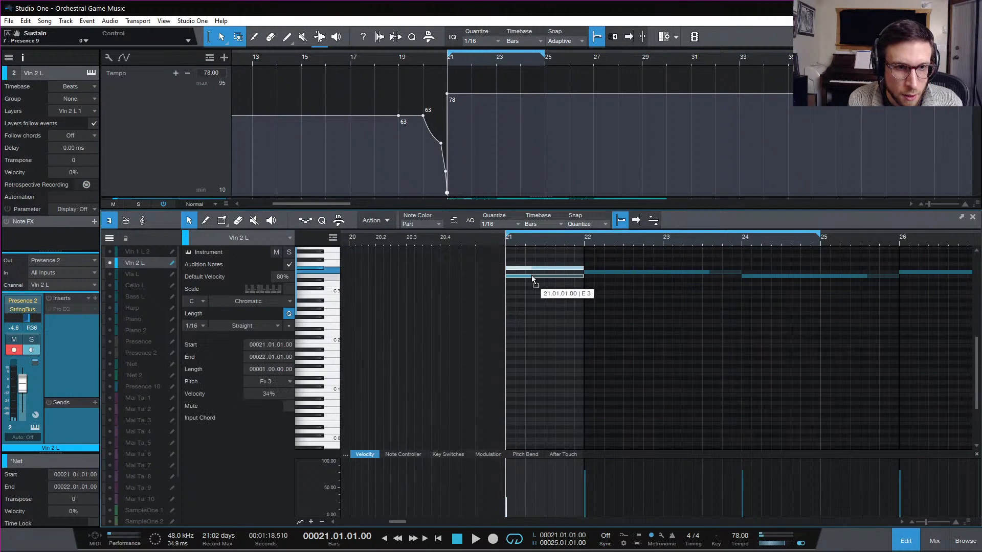
scroll(535, 272, "up", 2)
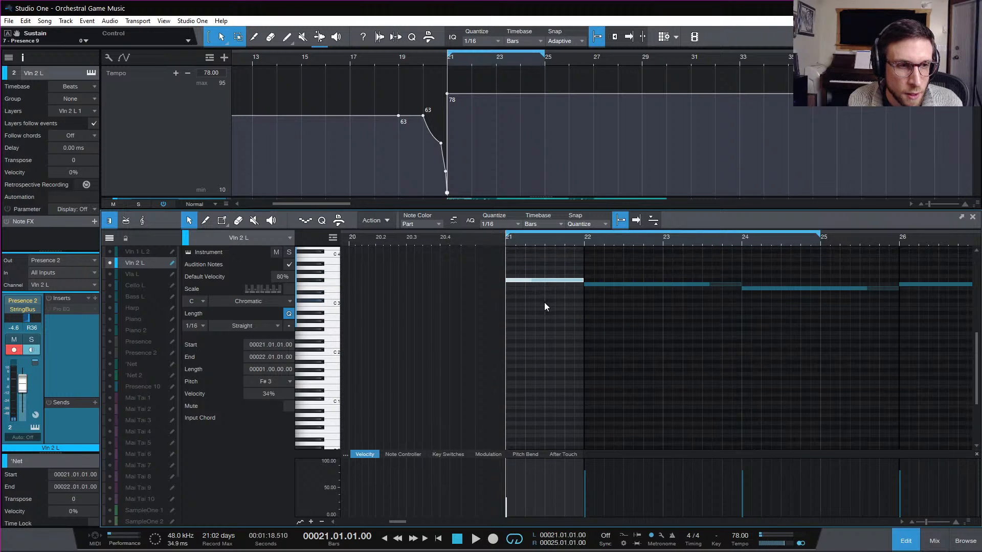
left_click_drag(541, 292, 542, 296)
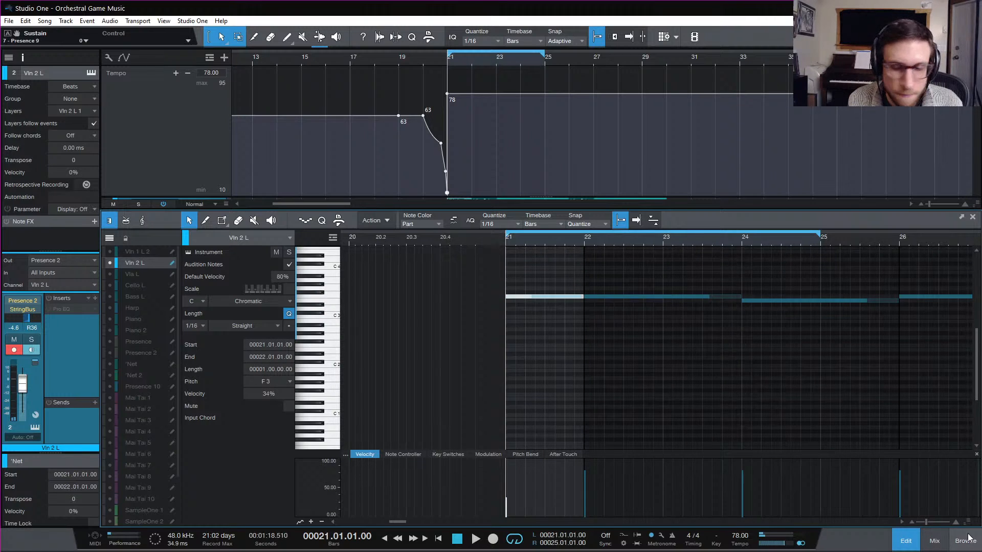
key("space")
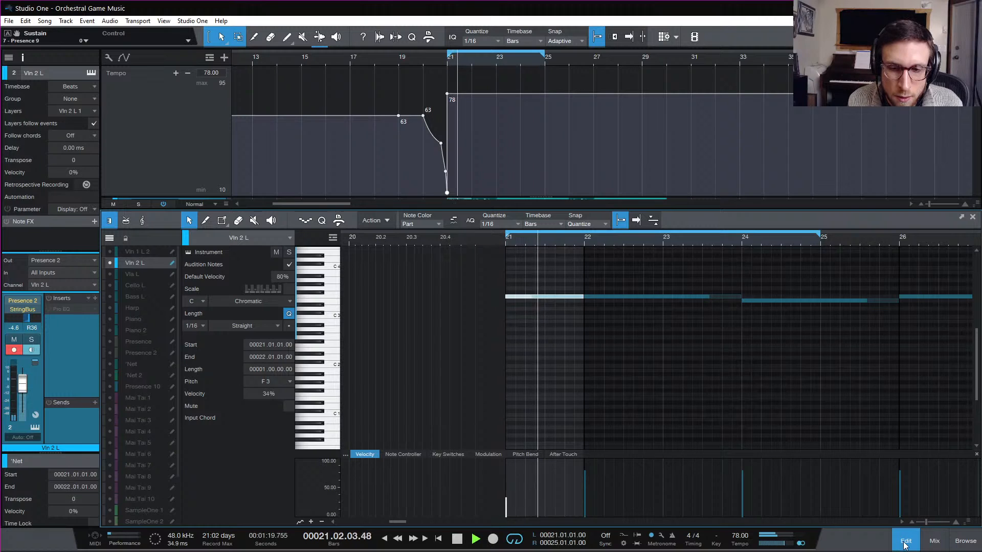
key("space")
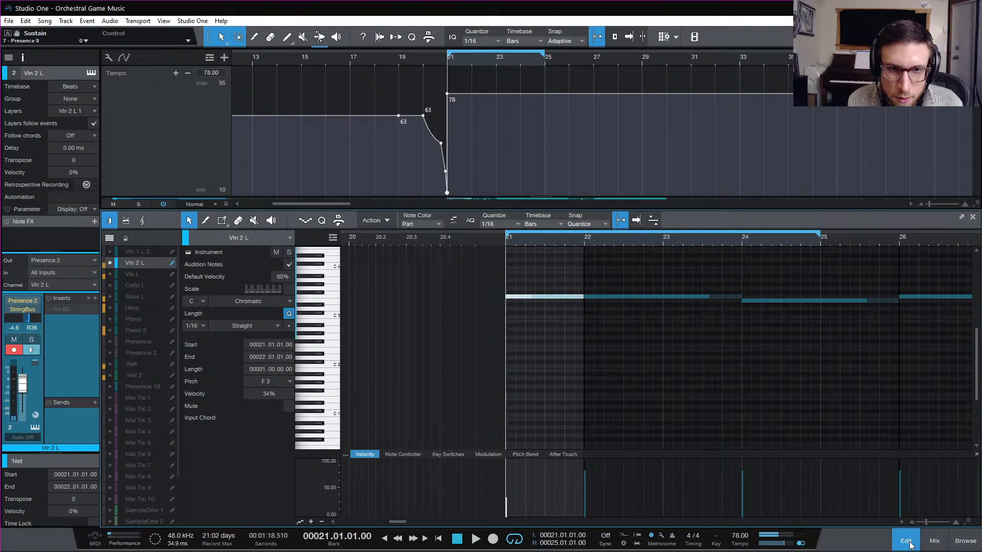
Step: Copy the one-bar part from Vln 2 L to Vln 1 L 2 at bar 21 and raise its note
left_click(905, 542)
scroll(436, 282, "up", 1)
scroll(436, 282, "up", 2)
left_click_drag(460, 280, 461, 260)
double_click(460, 260)
left_click_drag(671, 328, 667, 317)
left_click(915, 541)
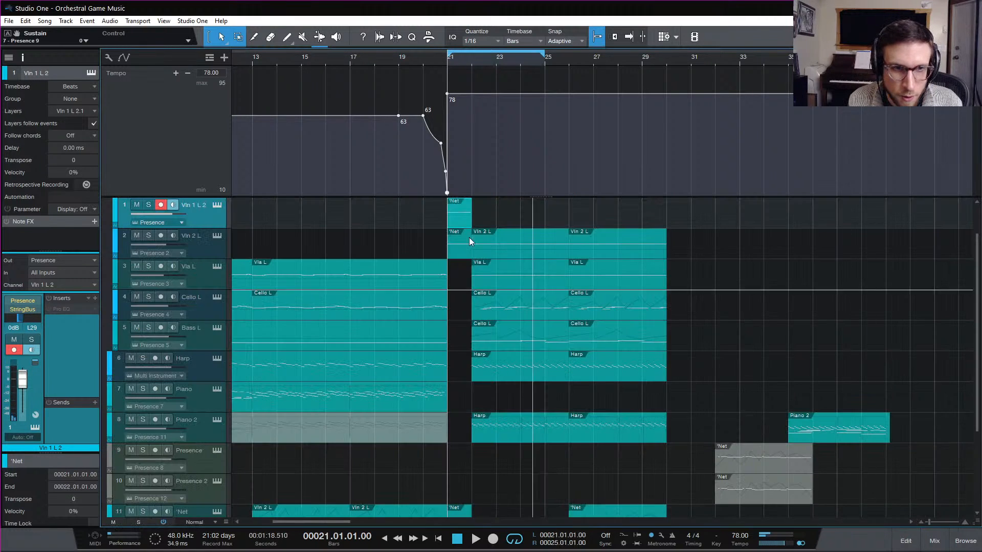
Step: Lower the modulation across the one-bar Vln 1 L 2 part at bar 21 to nearly zero and audition it
double_click(459, 222)
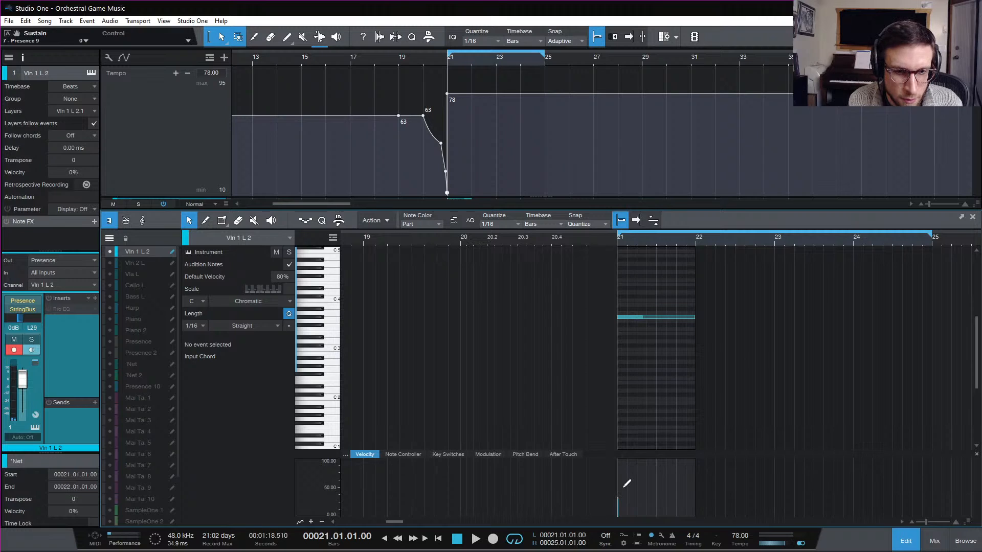
left_click(636, 499)
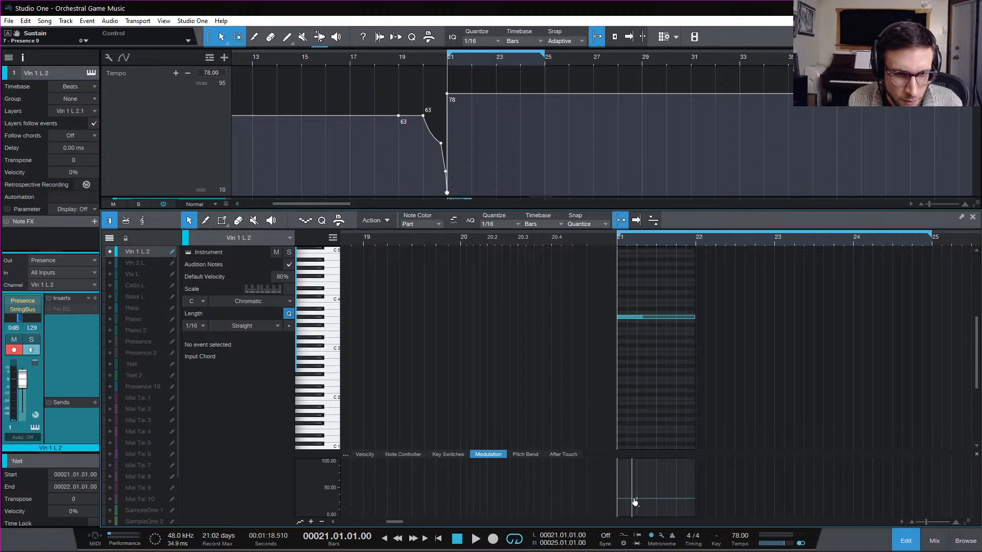
left_click(642, 318)
left_click_drag(638, 499, 619, 514)
key("space")
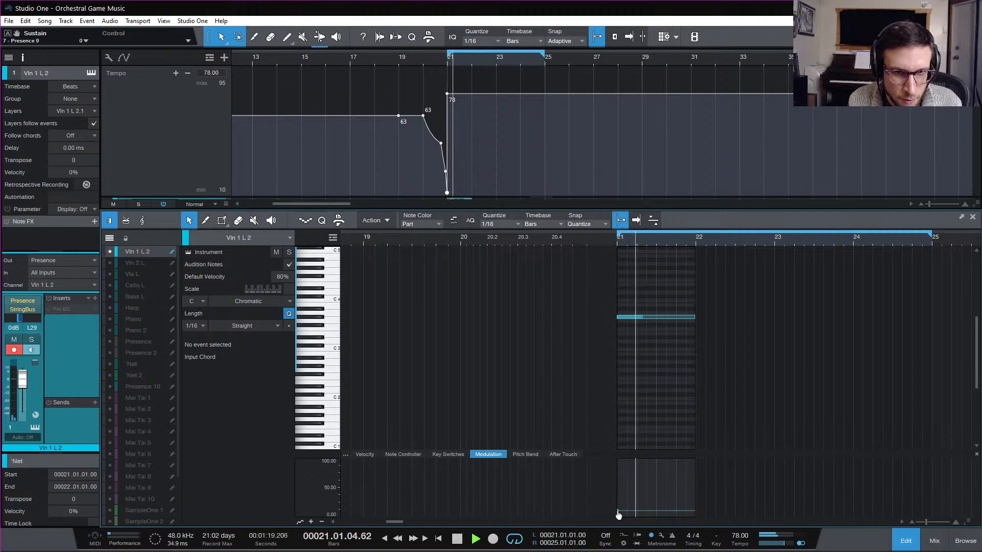
key("space")
left_click(914, 548)
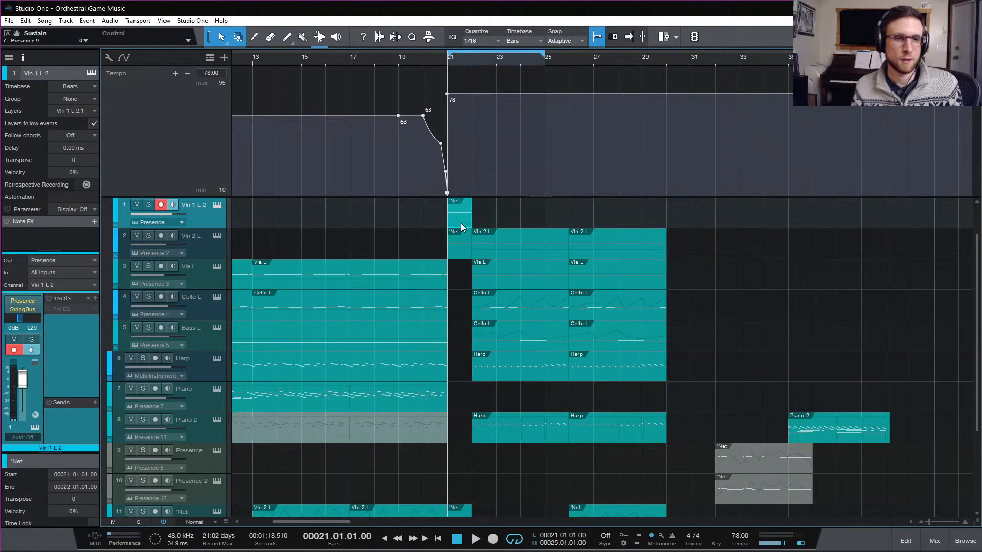
Step: Replace the bar 21 part on Vln 2 L with a copy of the Vln 1 L 2 part, lower its note to F3 and audition it
left_click(455, 251)
key("Delete")
left_click_drag(456, 219, 461, 248)
double_click(461, 248)
key("space")
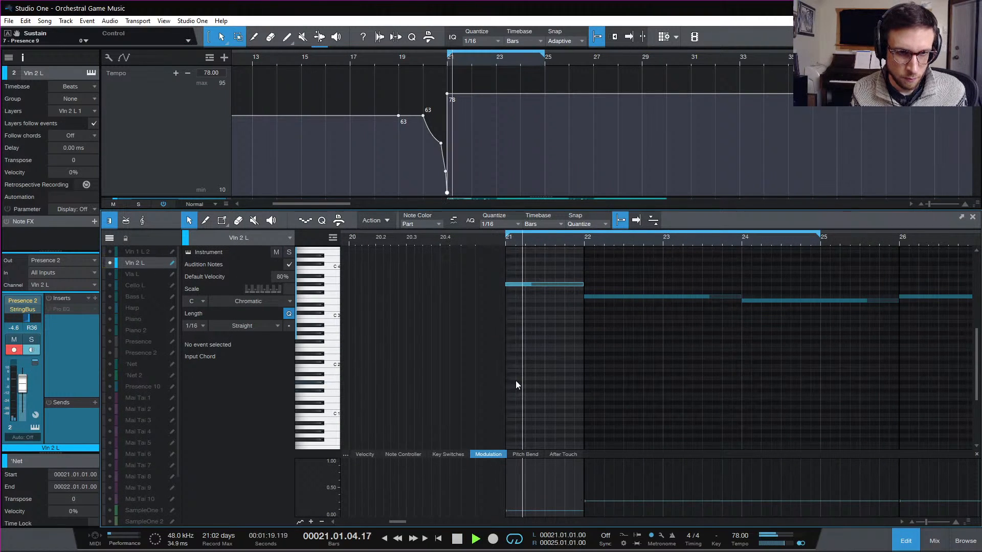
left_click_drag(522, 283, 523, 298)
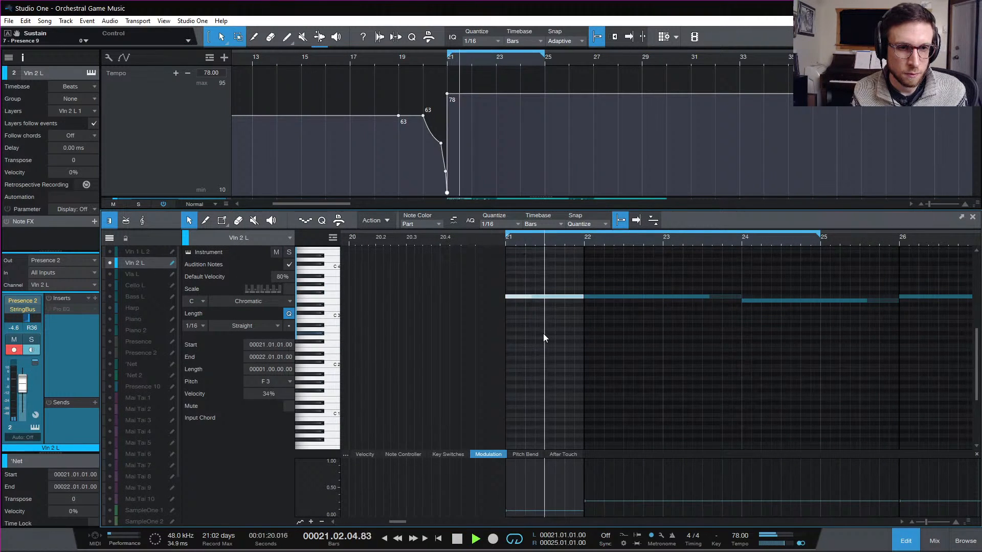
key("space")
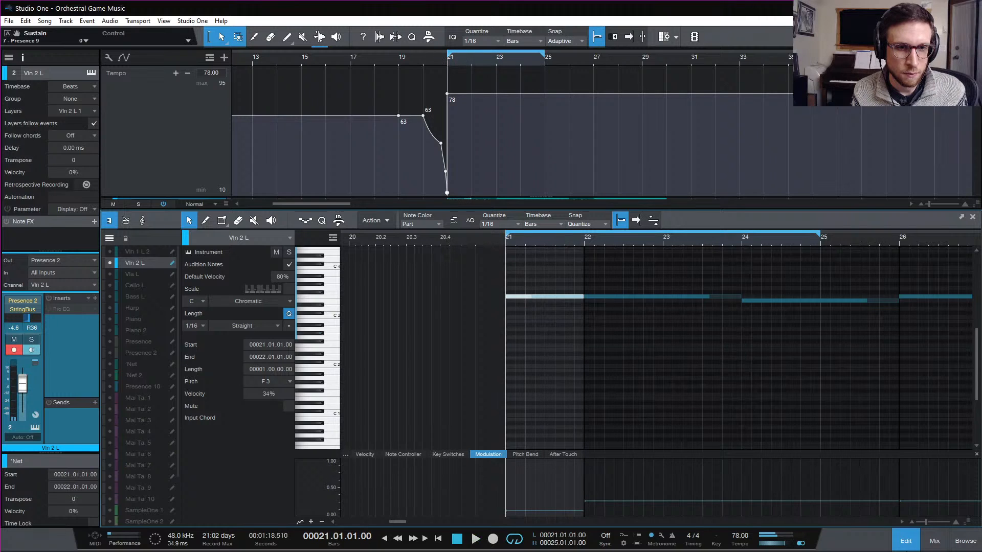
left_click(906, 541)
Step: Add a low, flat modulation level to the 'Net part at bar 21 that continues the preceding fade, auditioning the chord
scroll(738, 267, "down", 3)
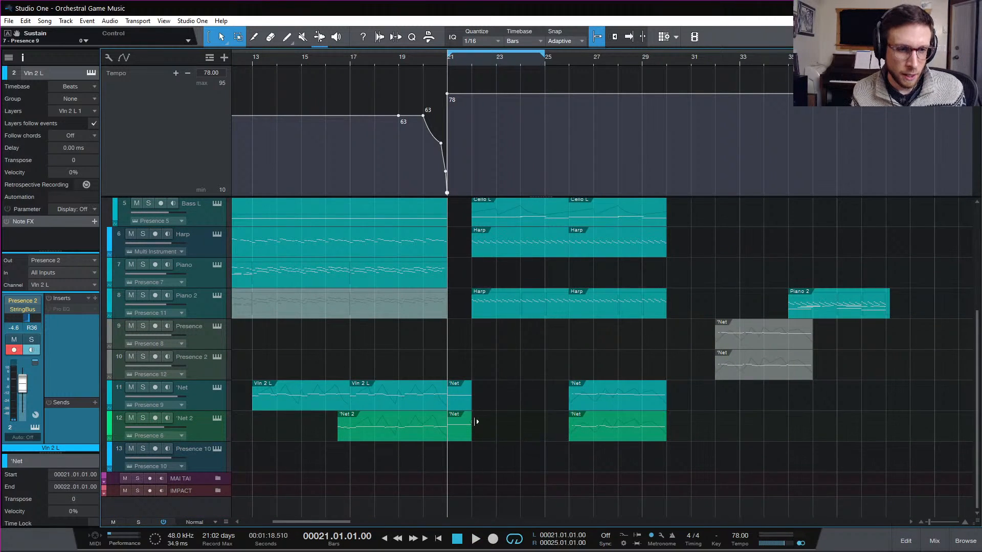
double_click(459, 406)
left_click(570, 354)
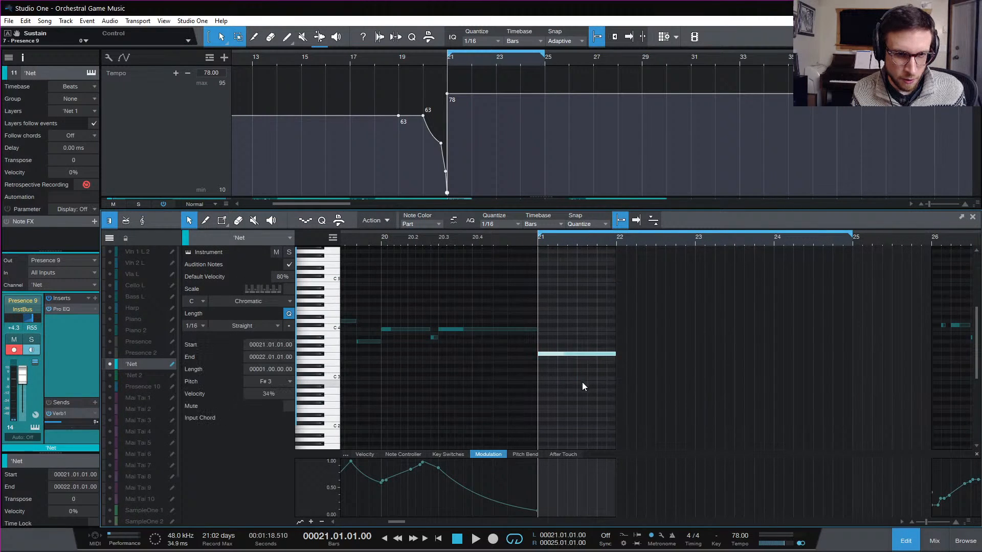
key("space")
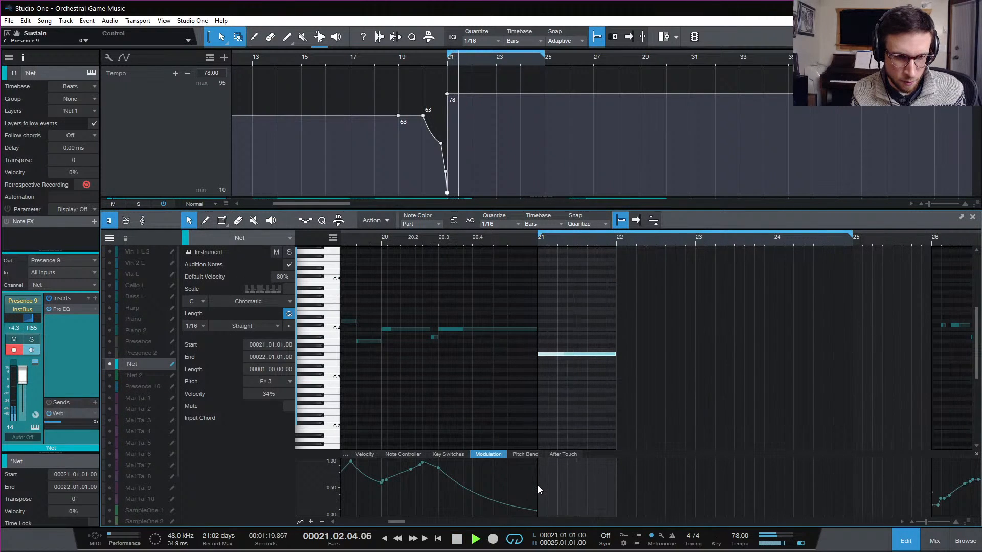
key("space")
key("space")
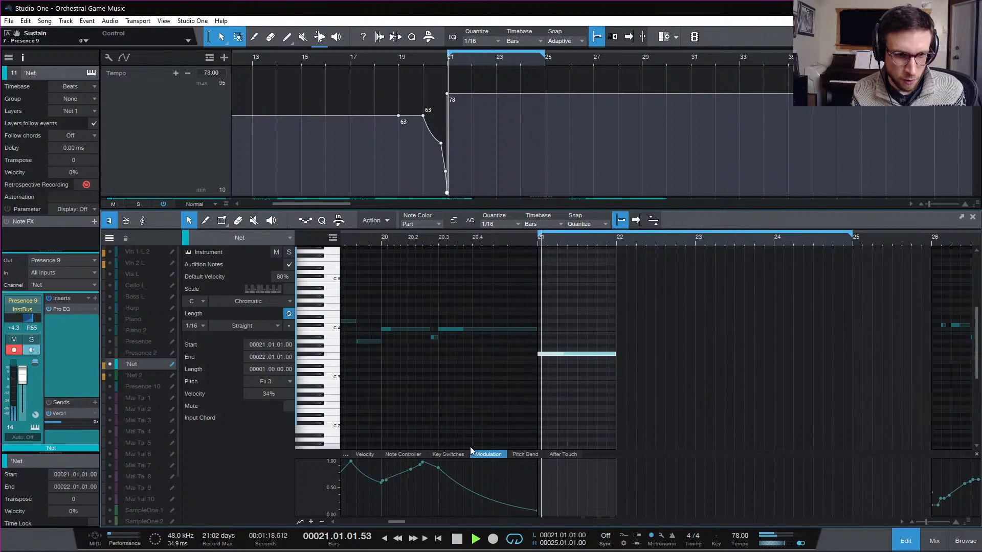
key("space")
mouse_move(543, 501)
left_mouse_down()
mouse_move(548, 508)
mouse_move(538, 510)
left_mouse_up()
key("space")
key("space")
key("space")
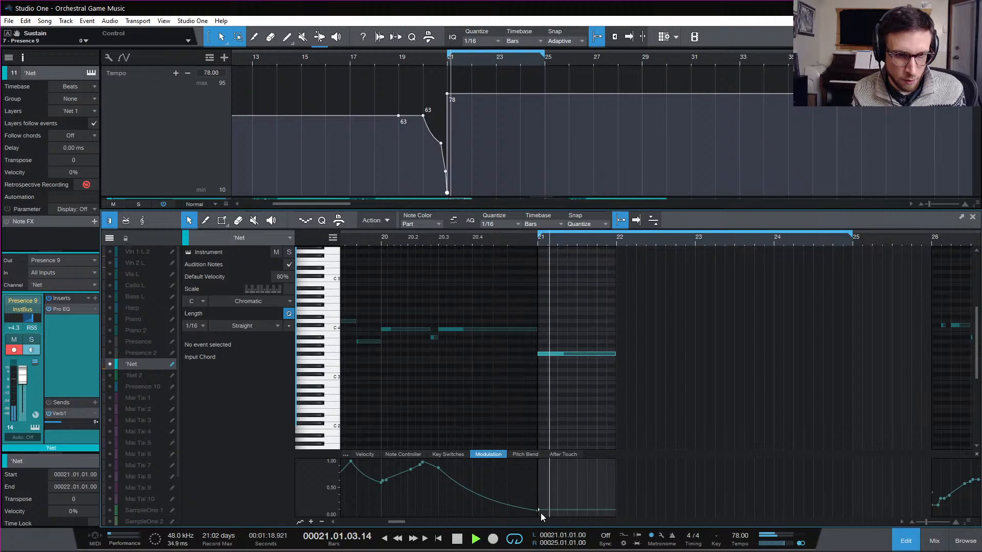
key("space")
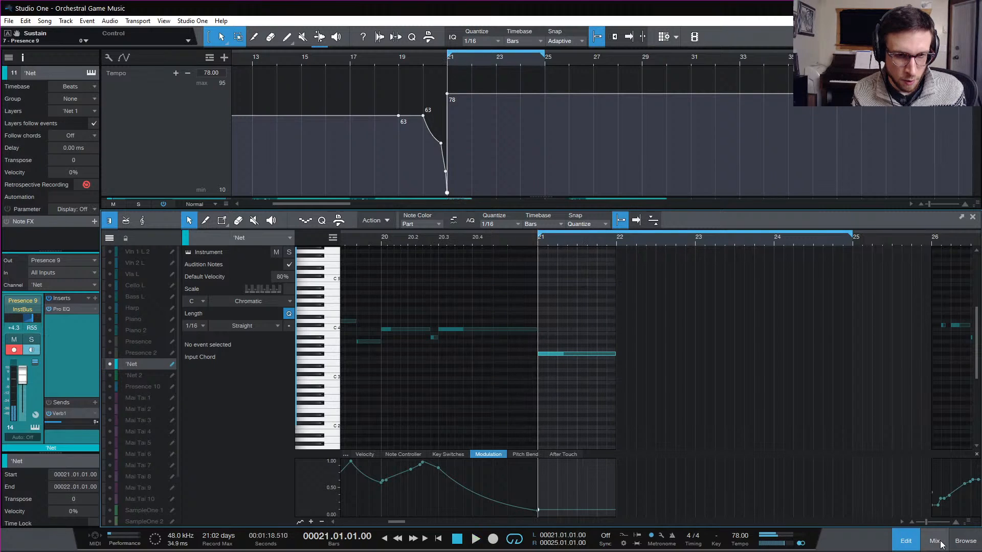
left_click(904, 541)
Step: Set the 'Net channel's Verb1 send level to -12.2 dB in the mixer and audition the chord
left_click(934, 541)
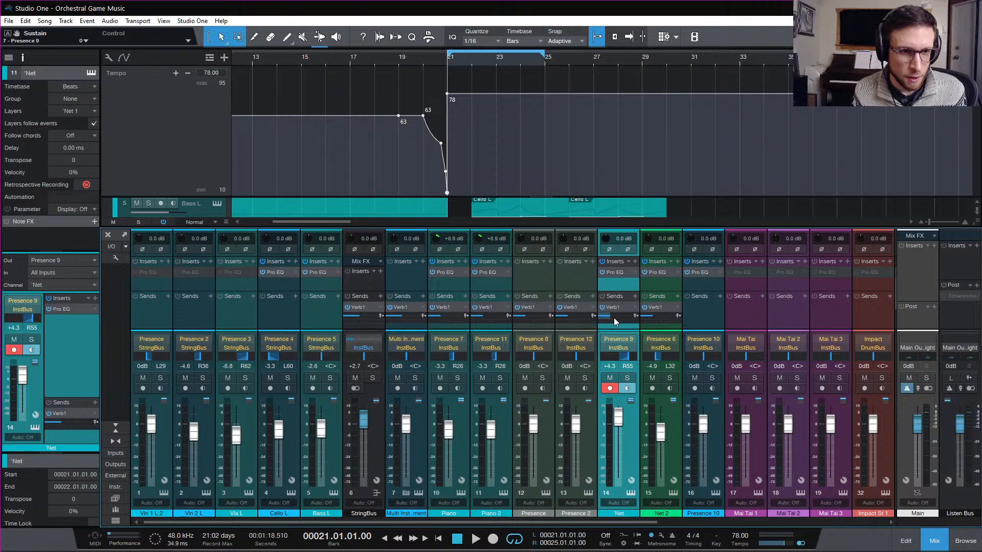
mouse_move(610, 316)
left_mouse_down()
mouse_move(621, 301)
mouse_move(613, 318)
left_mouse_up()
key("space")
key("space")
key("space")
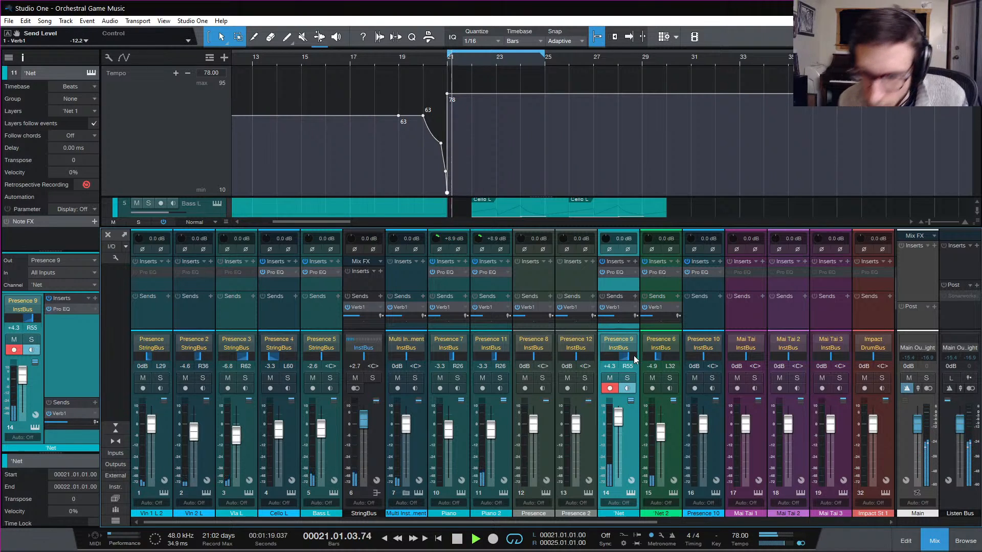
key("space")
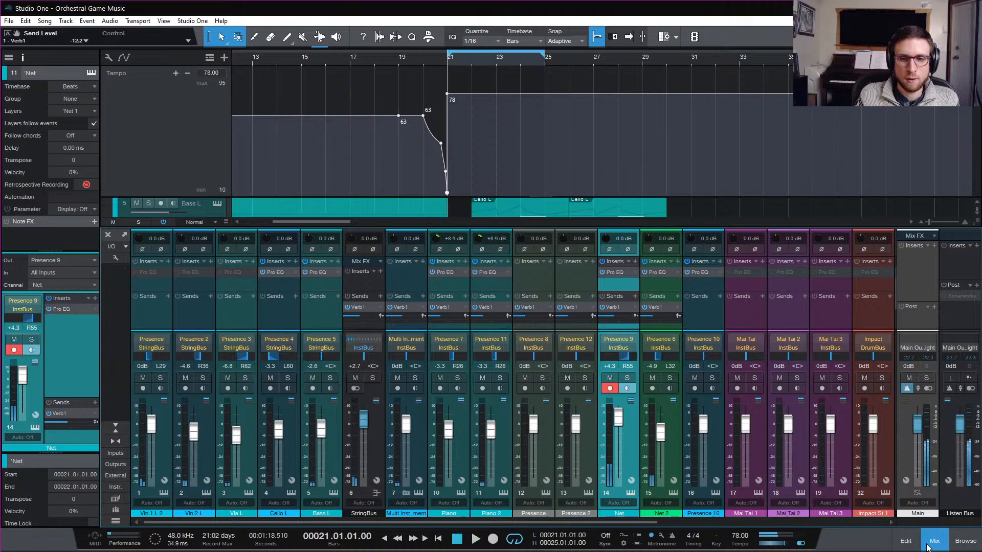
left_click(923, 544)
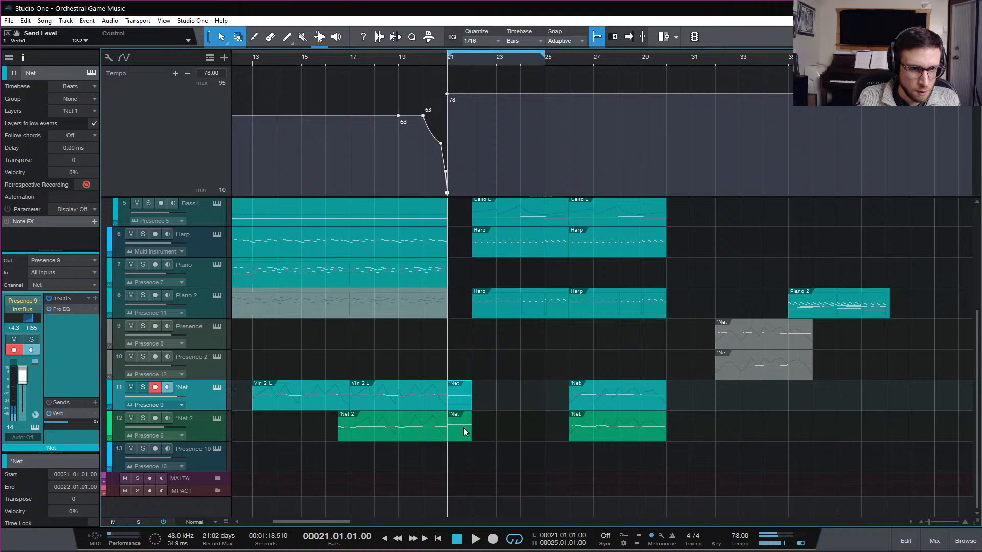
Step: Replace the bar 21 part on 'Net 2 with a copy of the 'Net part and raise its note to C#4
left_click(461, 431)
double_click(459, 404)
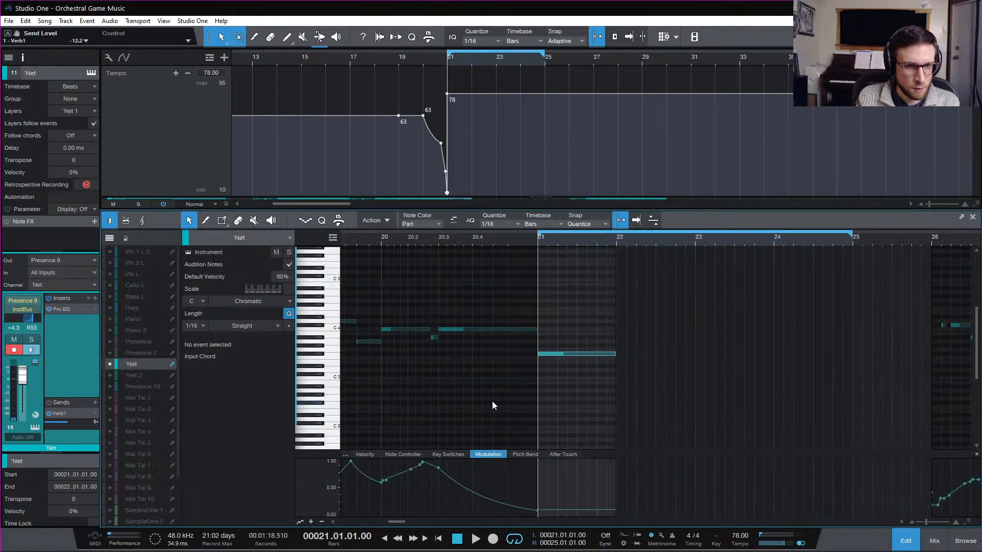
left_click(916, 543)
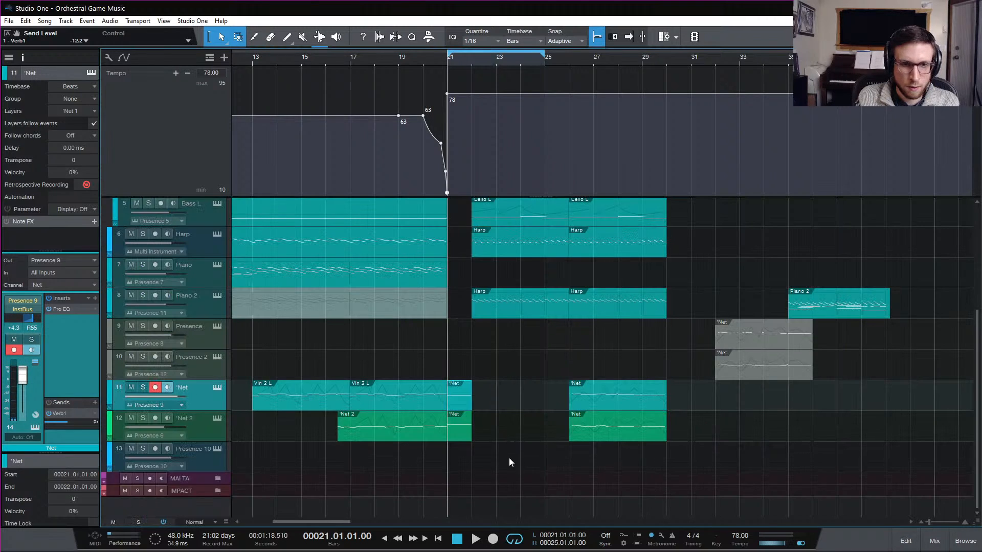
left_click(452, 431)
left_click_drag(458, 402, 462, 429)
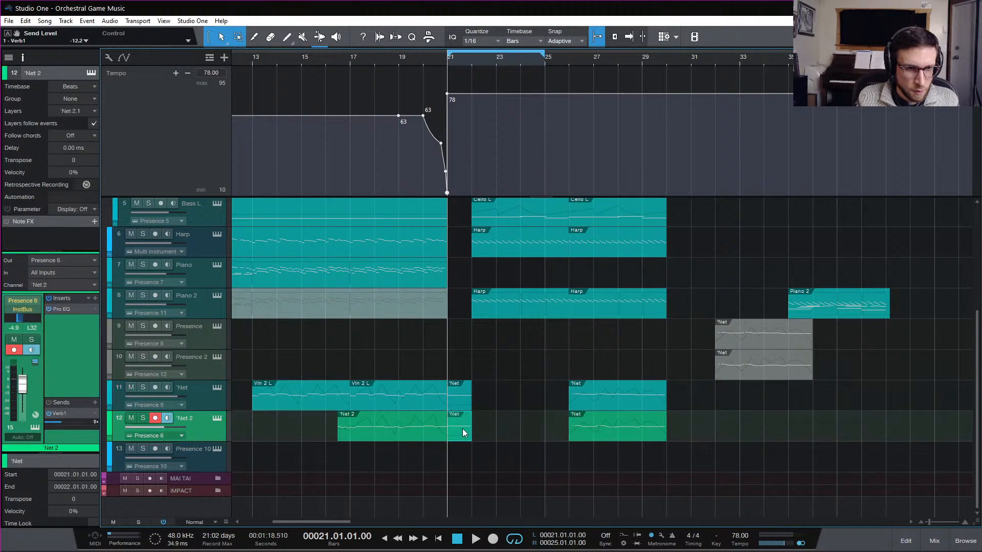
double_click(462, 429)
left_click_drag(621, 343, 636, 388)
key("Up")
key("Up")
key("Up")
key("Up")
key("Up")
key("Up")
key("Up")
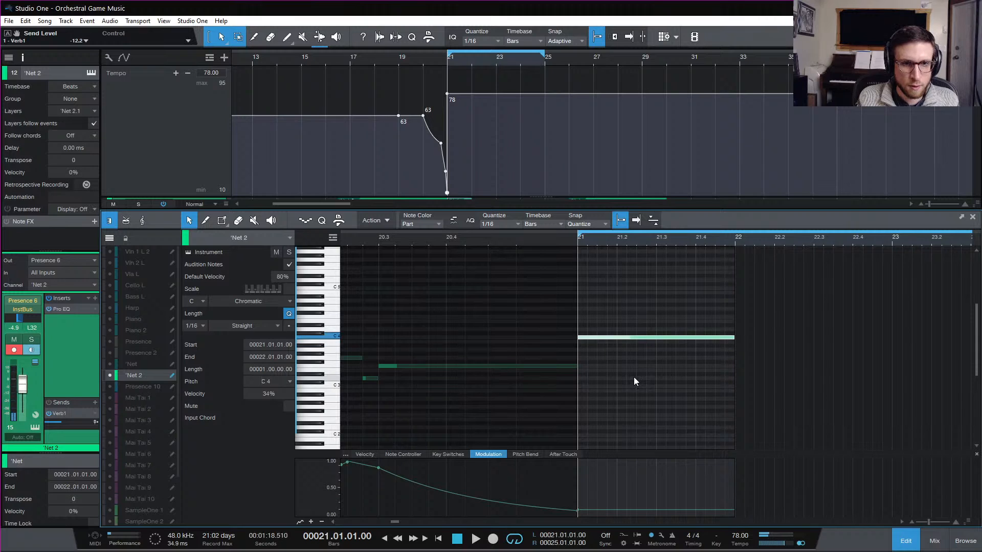
Step: Raise the modulation of the 'Net 2 part at bar 21 to about 0.40 and audition the chord
key("space")
key("space")
left_click_drag(578, 510, 578, 496)
key("space")
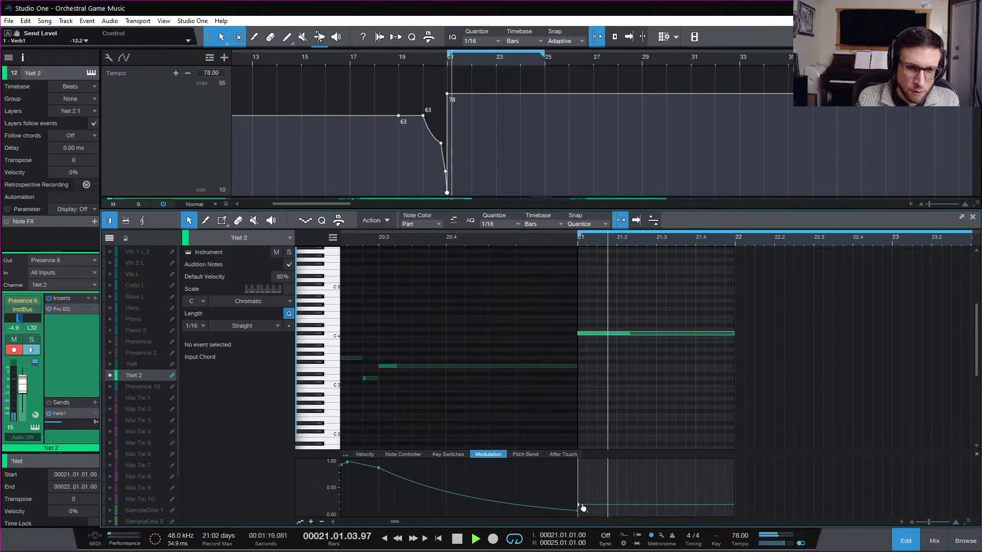
left_click_drag(579, 500, 579, 493)
key("space")
key("space")
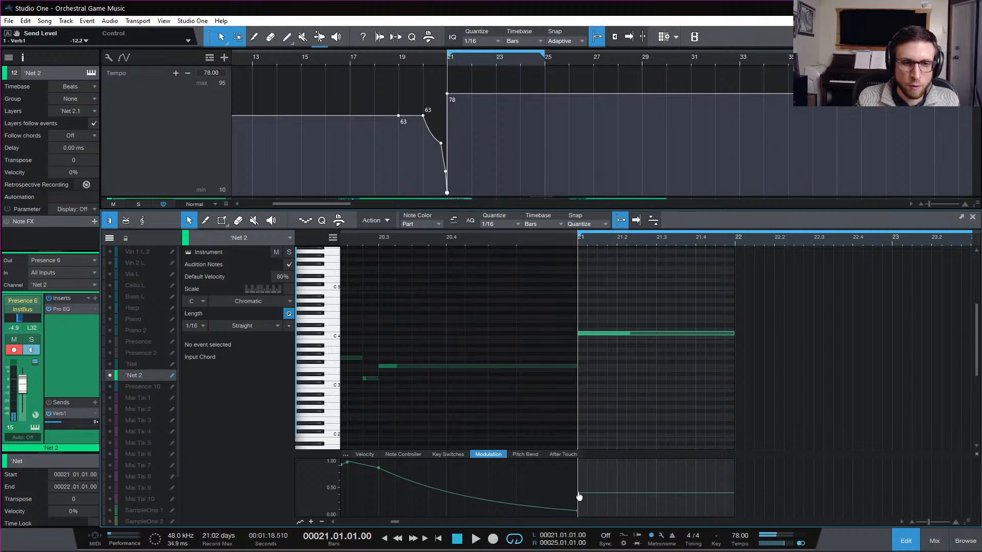
Step: Set the 'Net 2 channel volume to +2.3 dB and audition the chord at bar 21
left_click(906, 540)
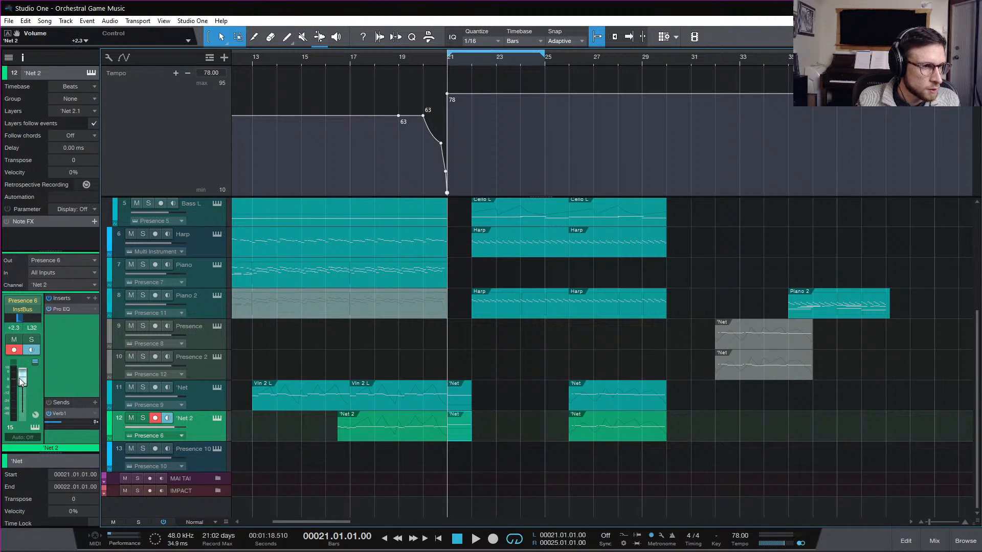
key("space")
key("space")
Step: Lower the modulation of the 'Net 2 part at bar 21 to nearly zero and audition it
double_click(456, 433)
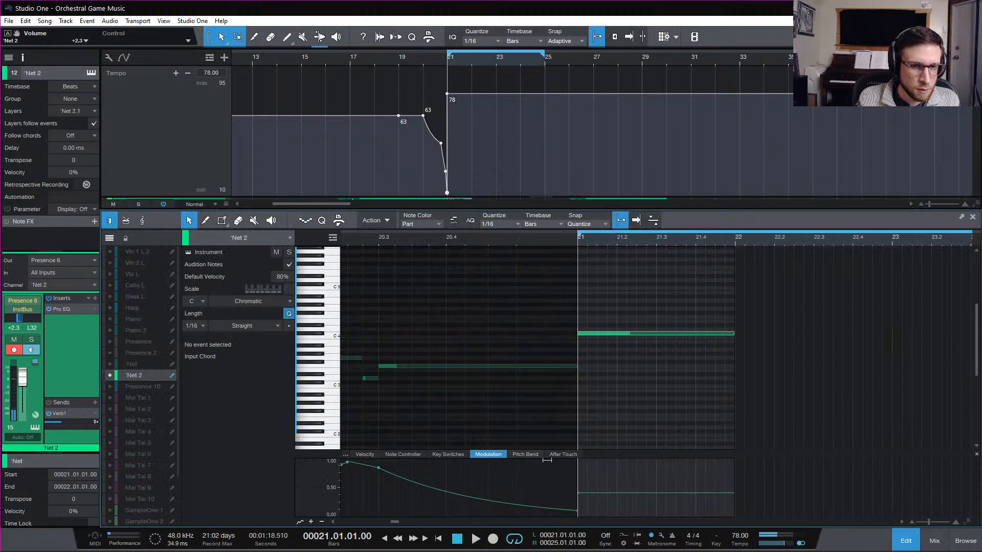
left_click_drag(582, 496, 589, 512)
key("space")
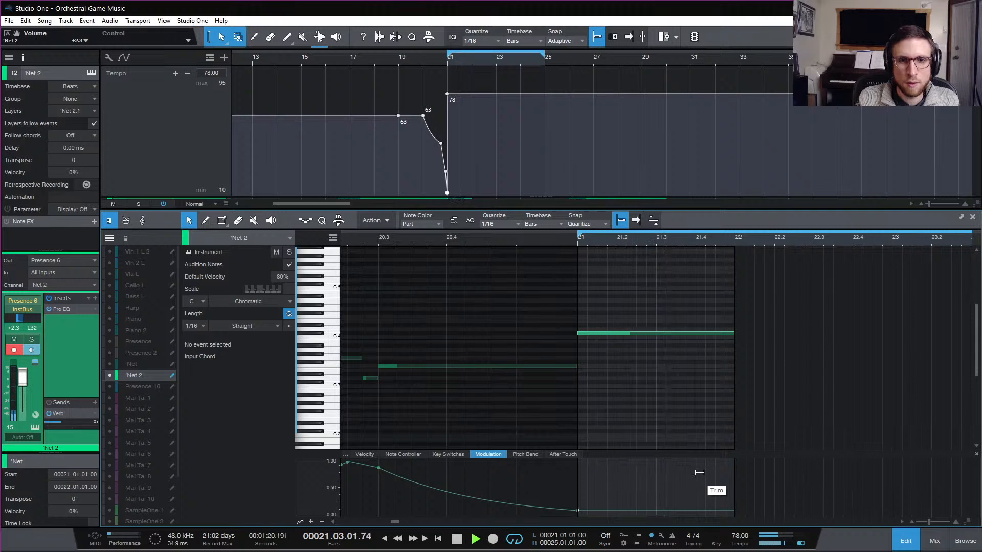
key("space")
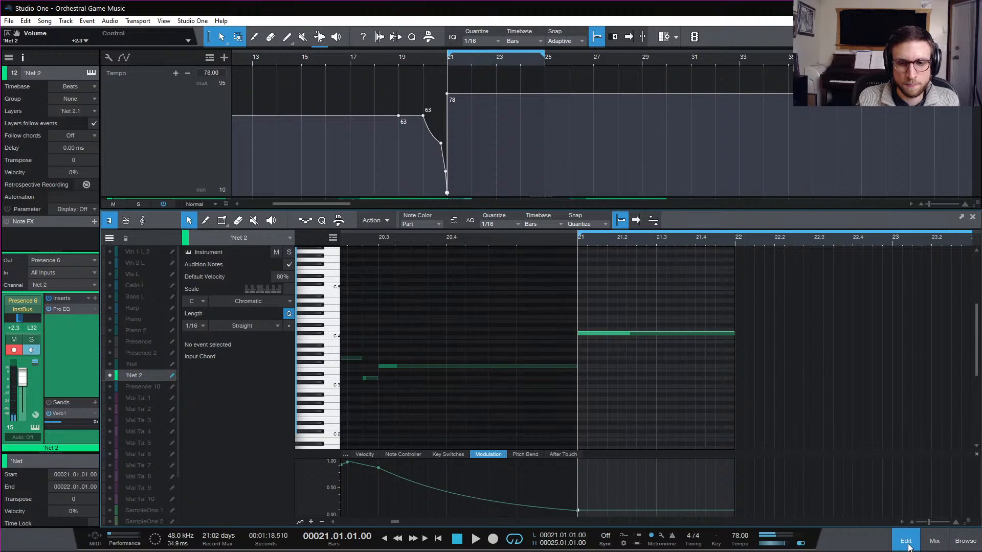
left_click(906, 542)
Step: Play the transition from bar 19 through the ritardando into the held chord, viewing the 'Net 2 part that leads into it
left_click(387, 58)
key("space")
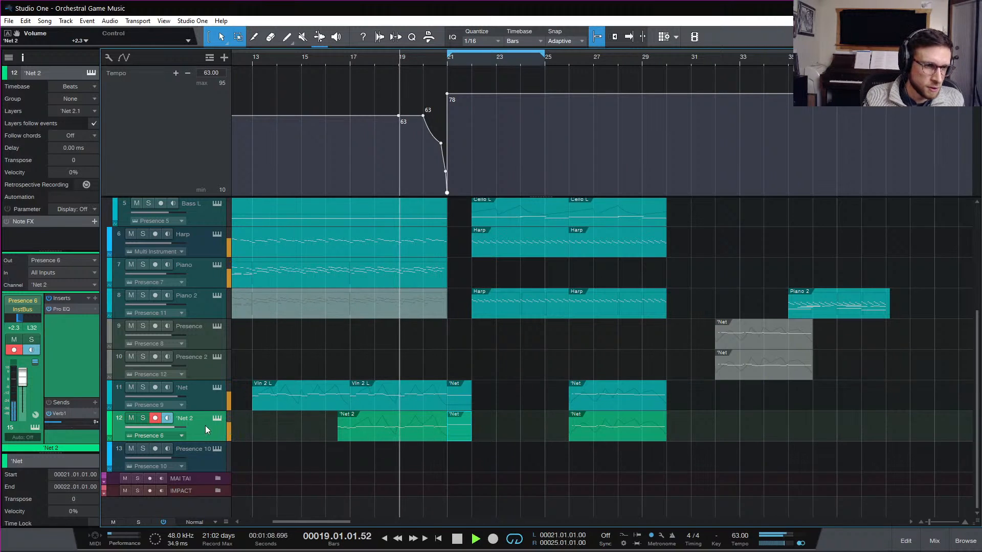
left_click(416, 433)
double_click(415, 436)
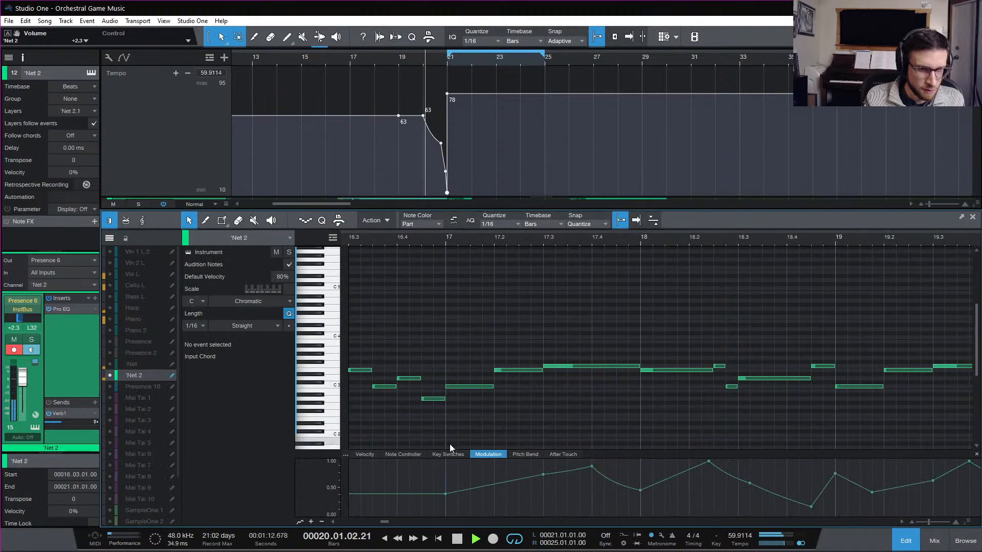
left_click(909, 546)
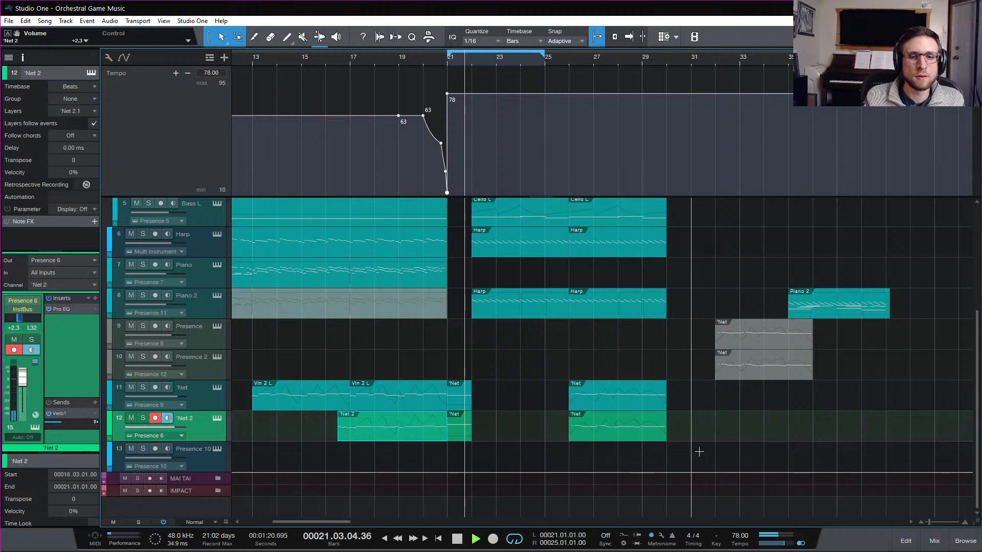
key("space")
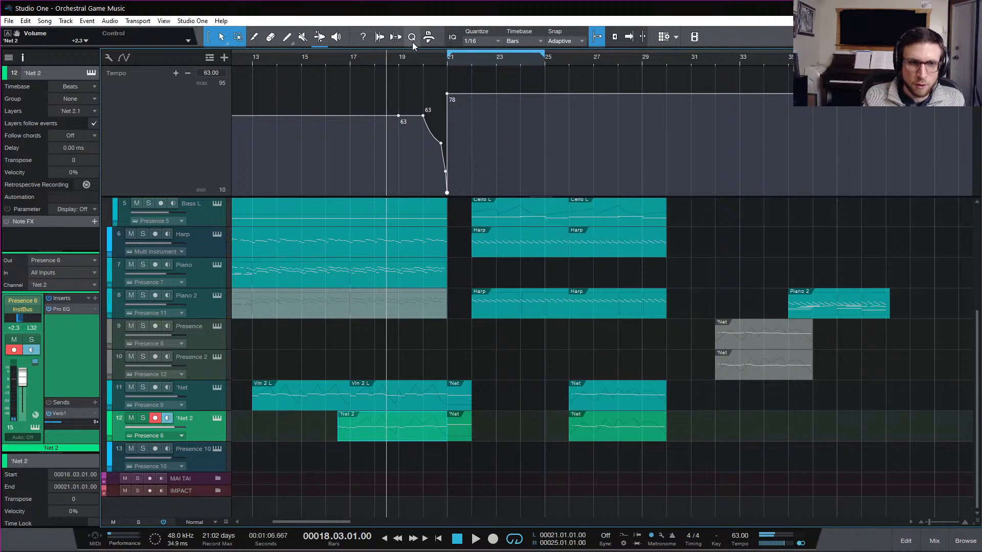
Step: Play the end of the ritardando from bar 20, viewing the 'Net track's phrase that leads into bar 21
left_click(435, 60)
left_click(906, 541)
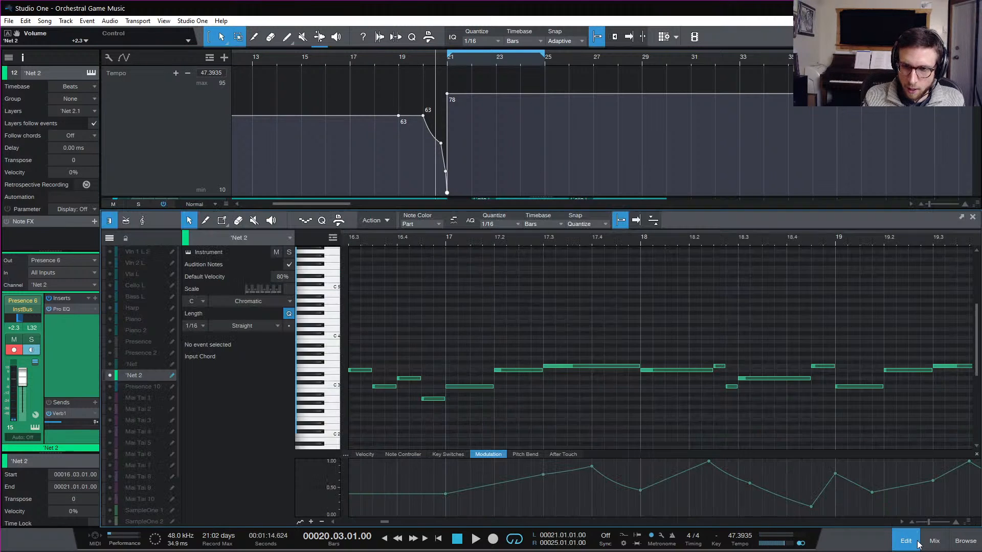
left_click(905, 541)
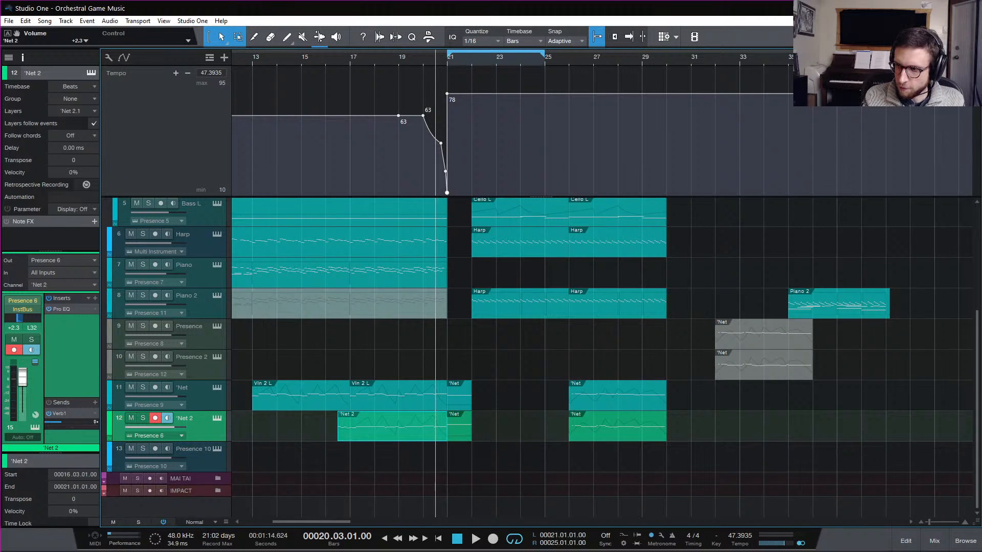
double_click(439, 401)
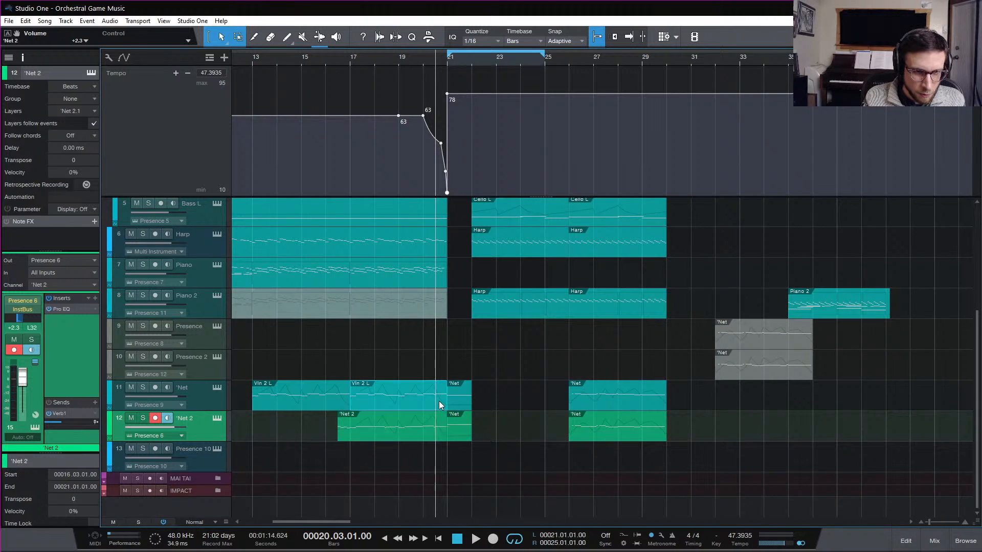
scroll(716, 307, "right", 3)
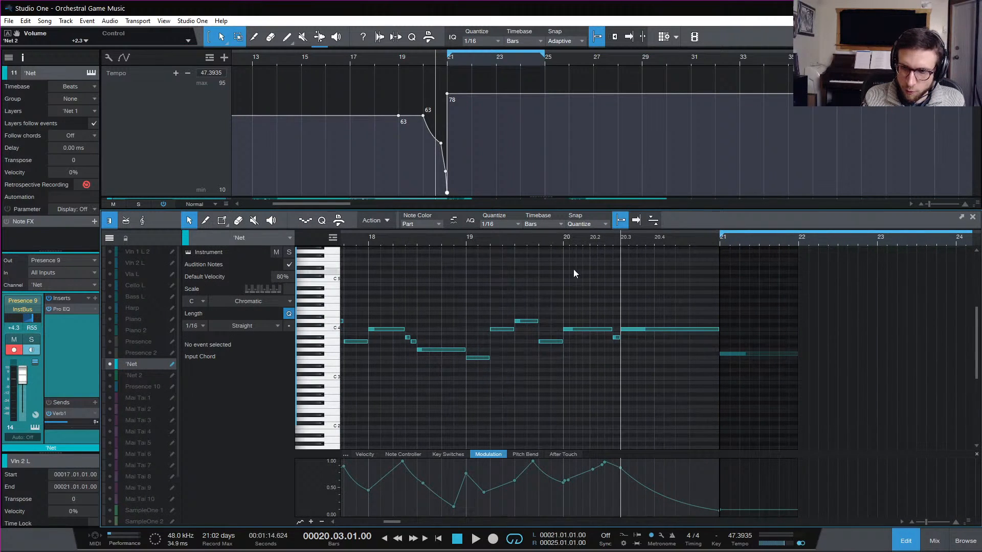
left_click(564, 237)
key("space")
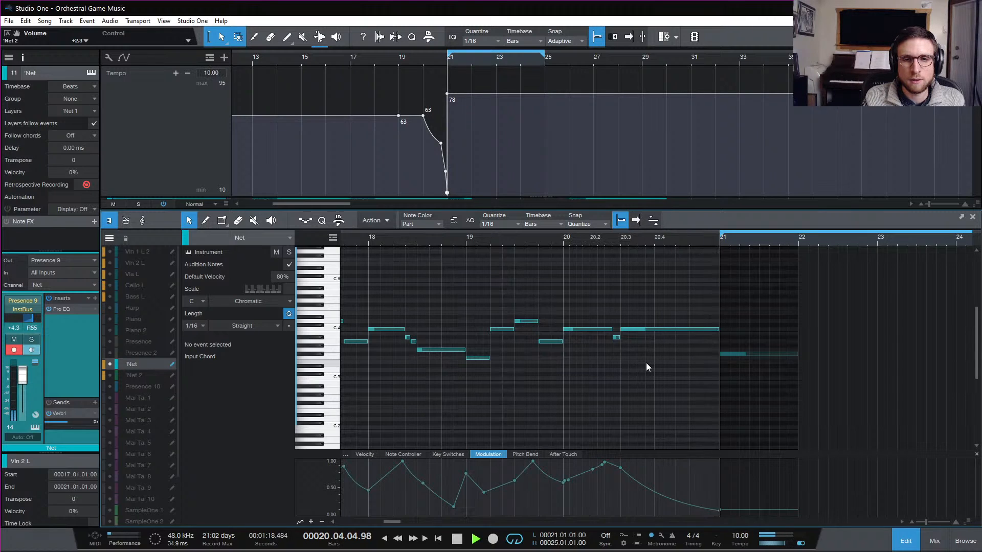
key("space")
Step: Raise the held note of the 'Net part at bar 21 to C#4
left_click(702, 329)
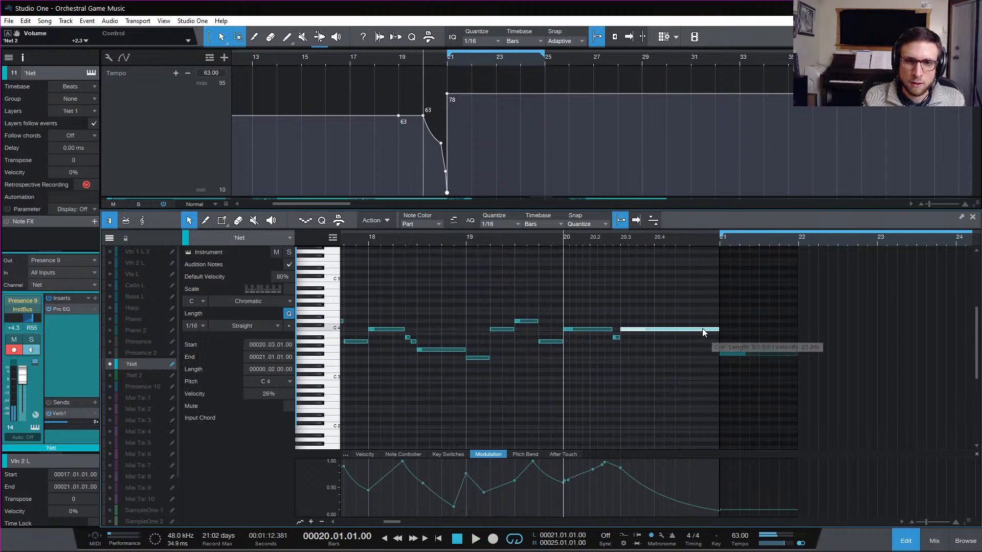
left_click_drag(746, 354, 744, 328)
left_click(911, 541)
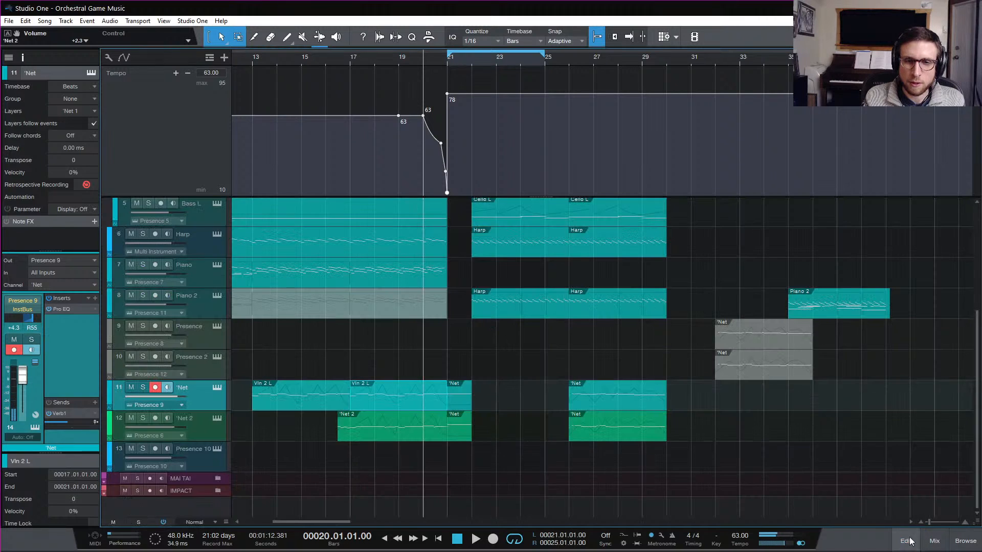
Step: Lower the held note of the 'Net 2 part at bar 21 to F#3 and audition the chord
left_click(462, 431)
double_click(463, 431)
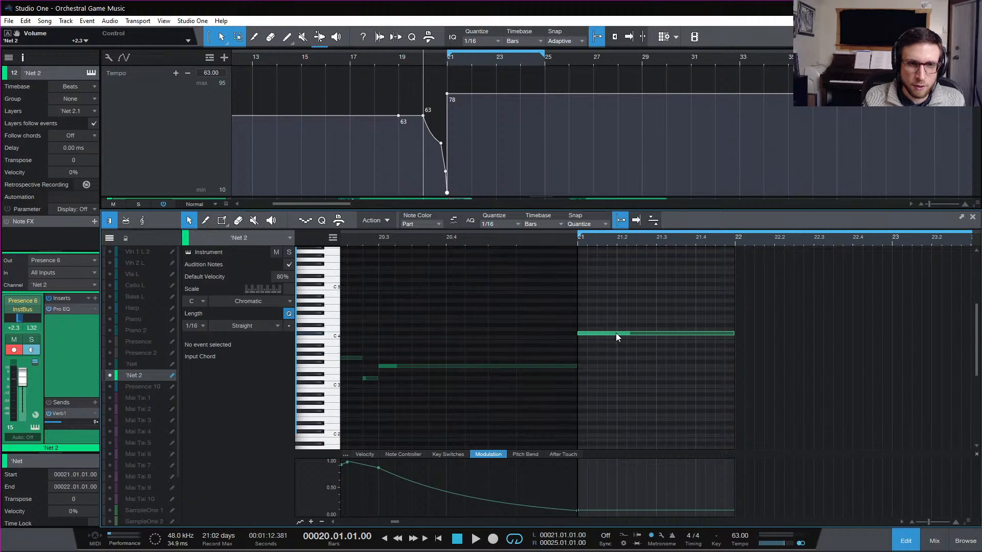
left_click_drag(602, 334, 601, 363)
key("space")
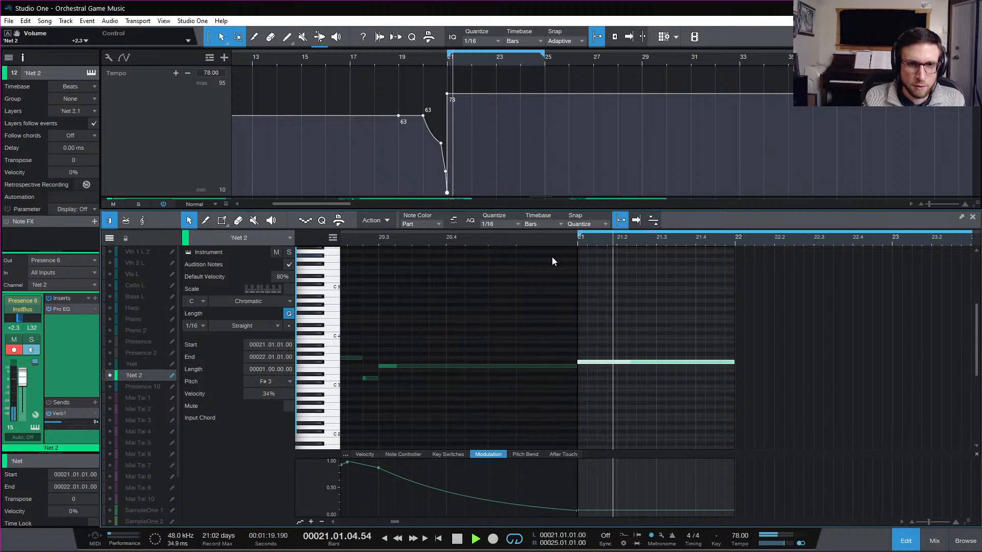
key("space")
key("space")
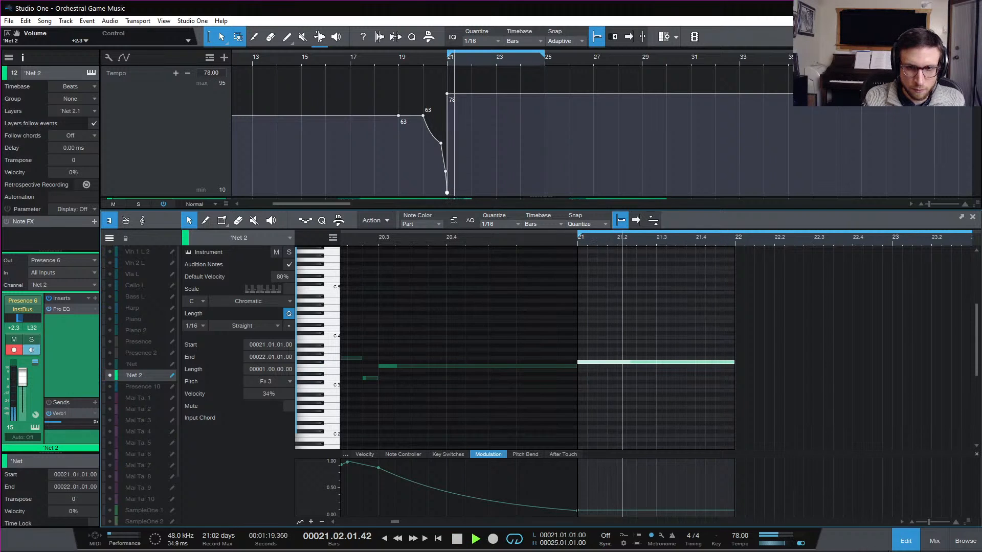
Step: Play the arrangement from bar 19.3 through the ritardando into the held chord at bar 21
key("F2")
scroll(548, 325, "up", 5)
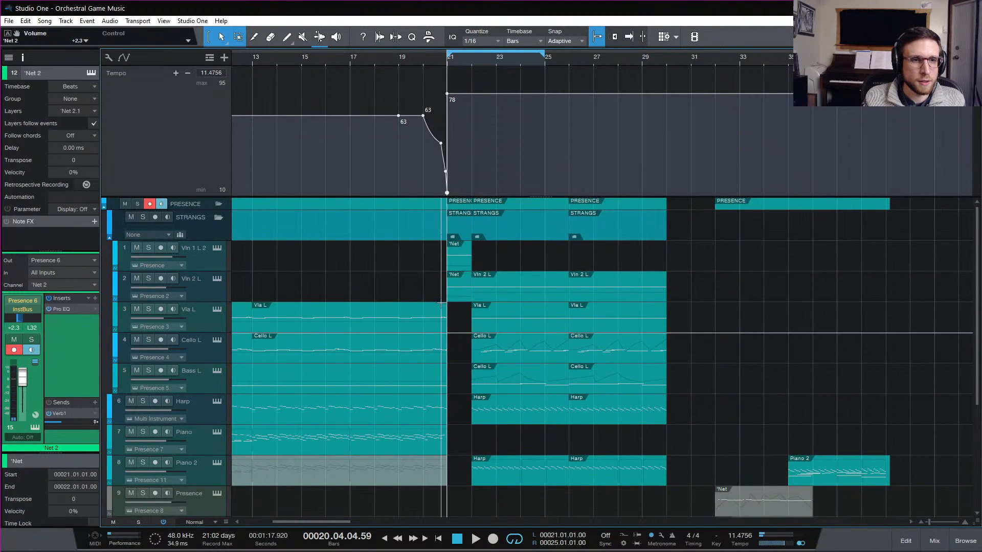
left_click(406, 58)
key("space")
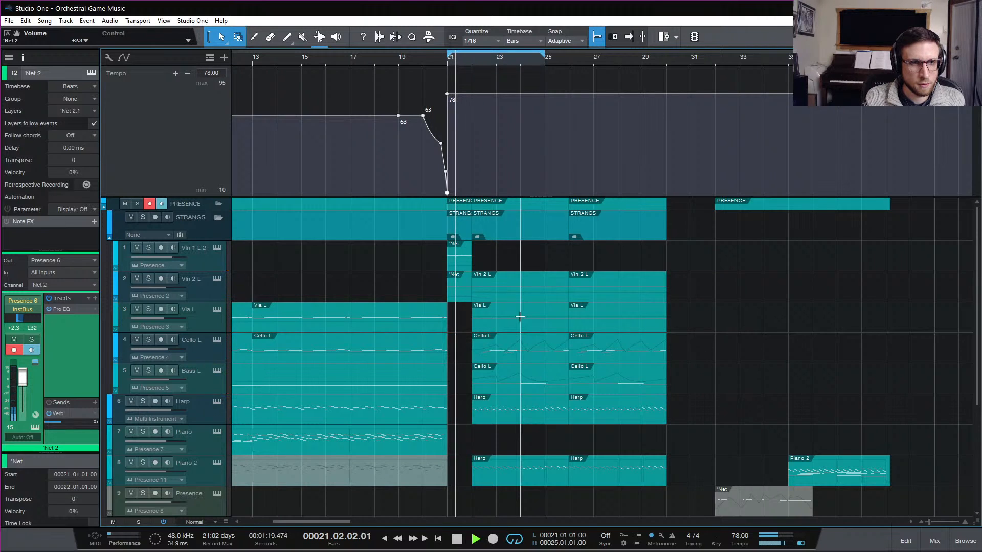
key("space")
Step: Shift the section after the held chord to bar 23, and extend the Vln 1 L 2 and Vln 2 L chord parts and notes to two bars
scroll(767, 450, "down", 3)
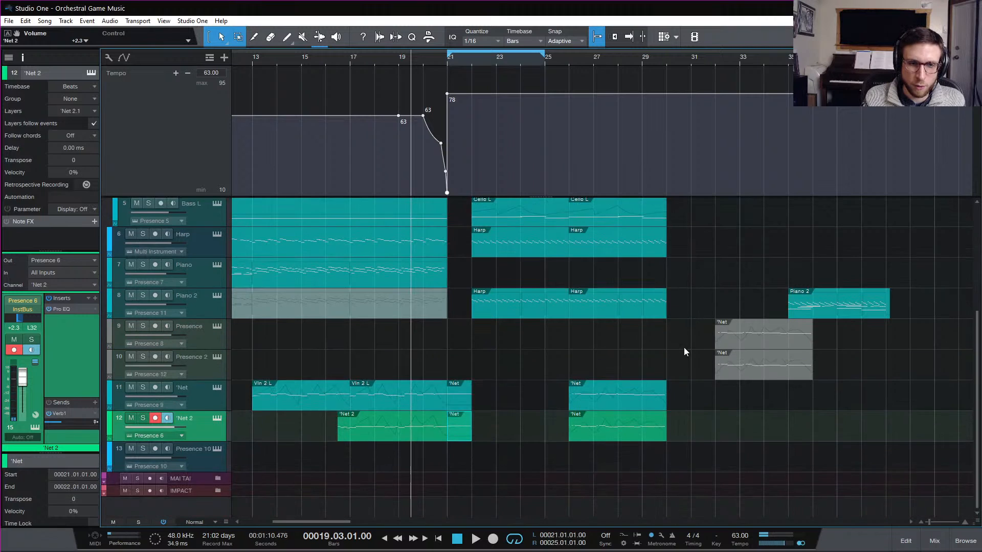
left_click_drag(703, 439, 485, 174)
mouse_move(494, 300)
left_mouse_down()
mouse_move(517, 296)
mouse_move(483, 289)
mouse_move(495, 289)
left_mouse_up()
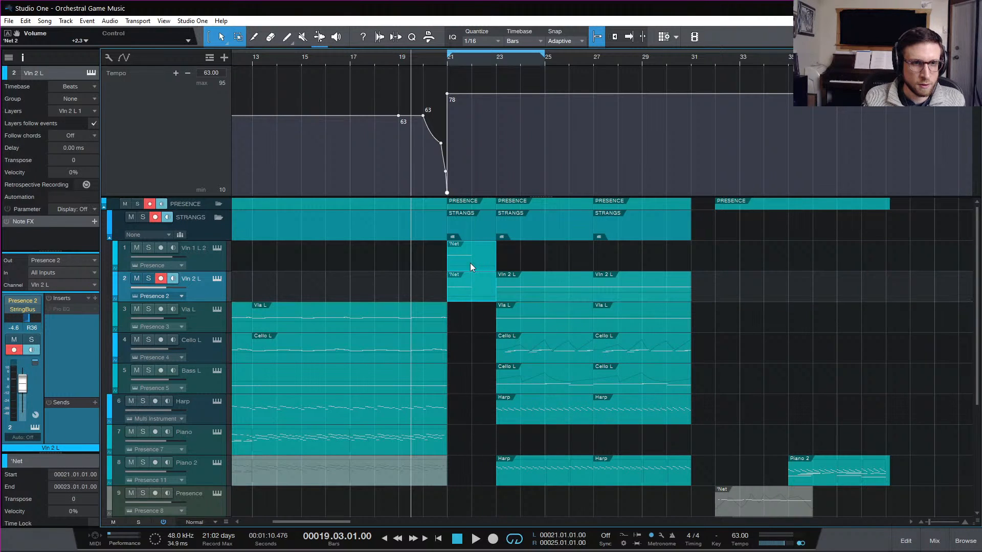
double_click(471, 263)
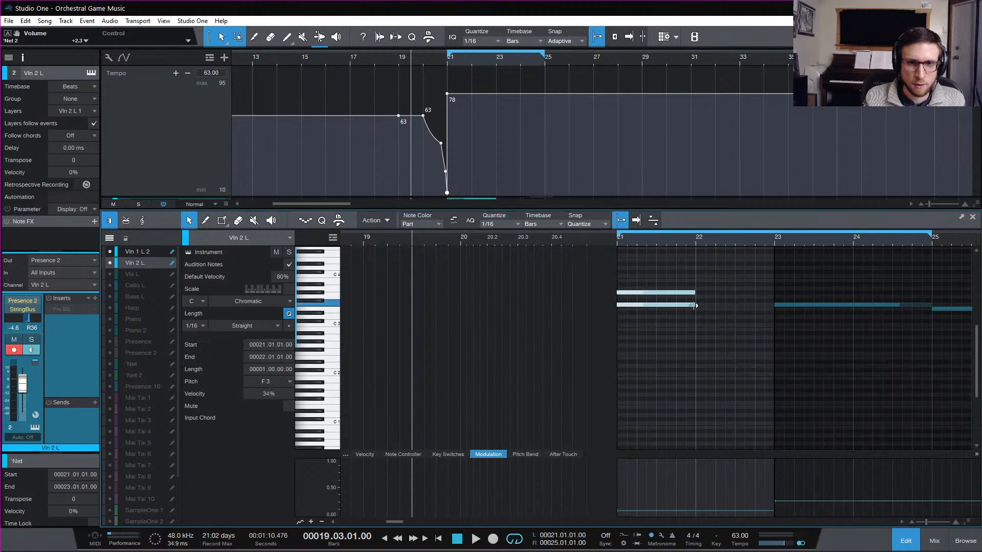
left_click_drag(695, 305, 761, 324)
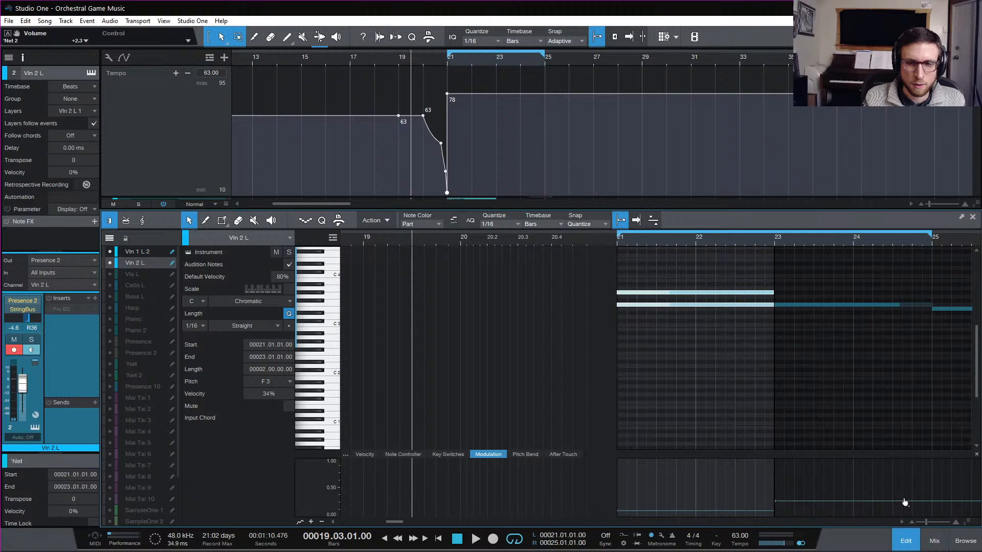
left_click(908, 541)
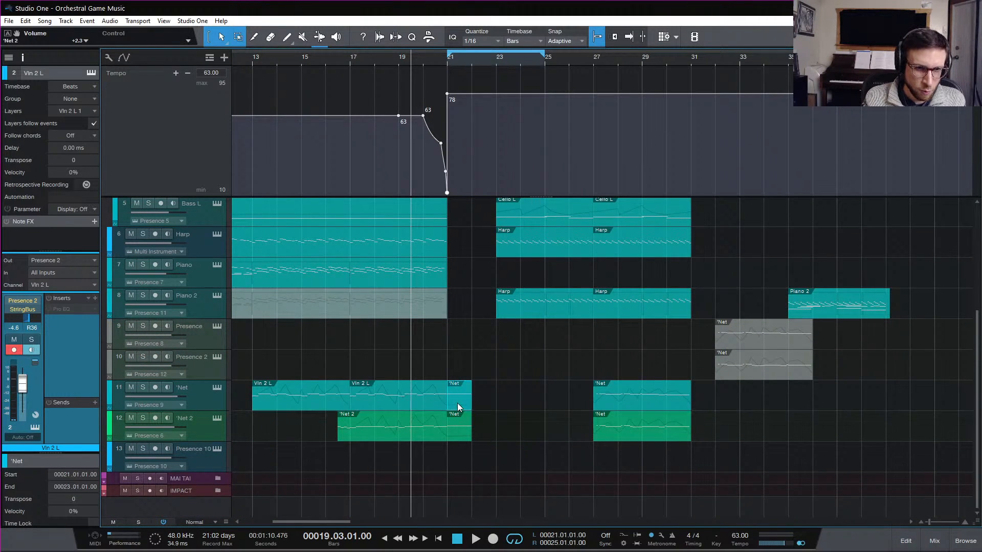
Step: Extend the 'Net and 'Net 2 parts at bar 21 to two bars, ending at bar 23, and audition the chord
double_click(457, 404)
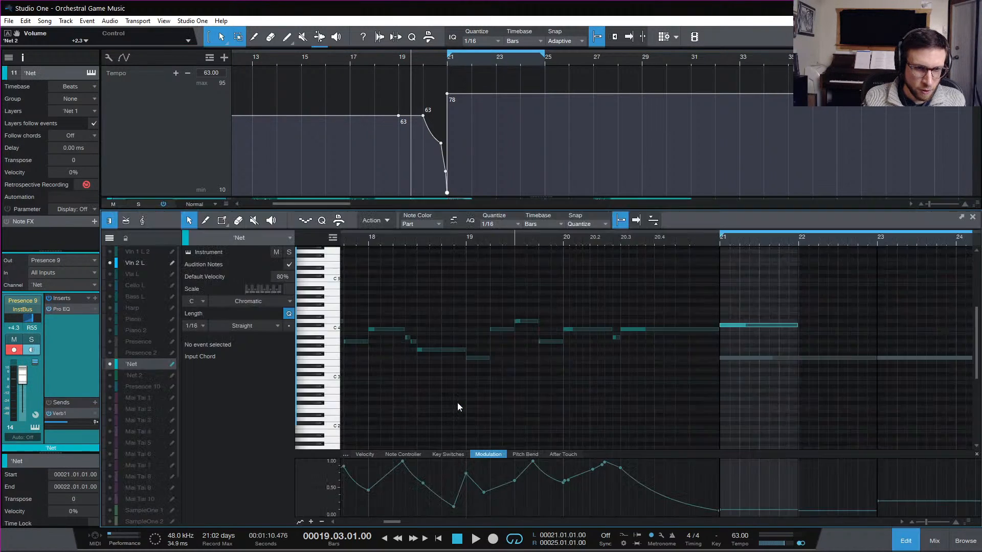
left_click(901, 548)
left_click_drag(501, 417, 495, 440)
left_click(470, 434)
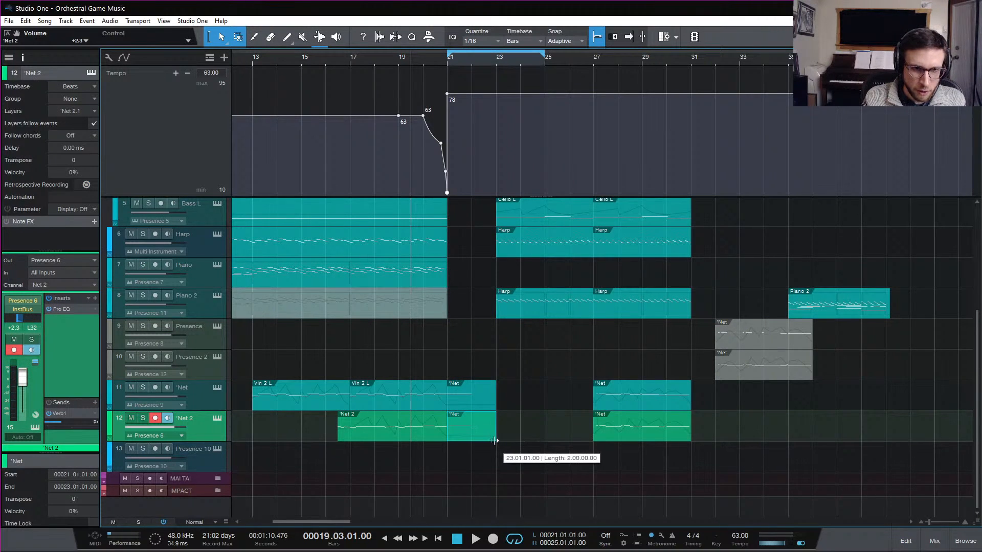
left_click(445, 60)
key("space")
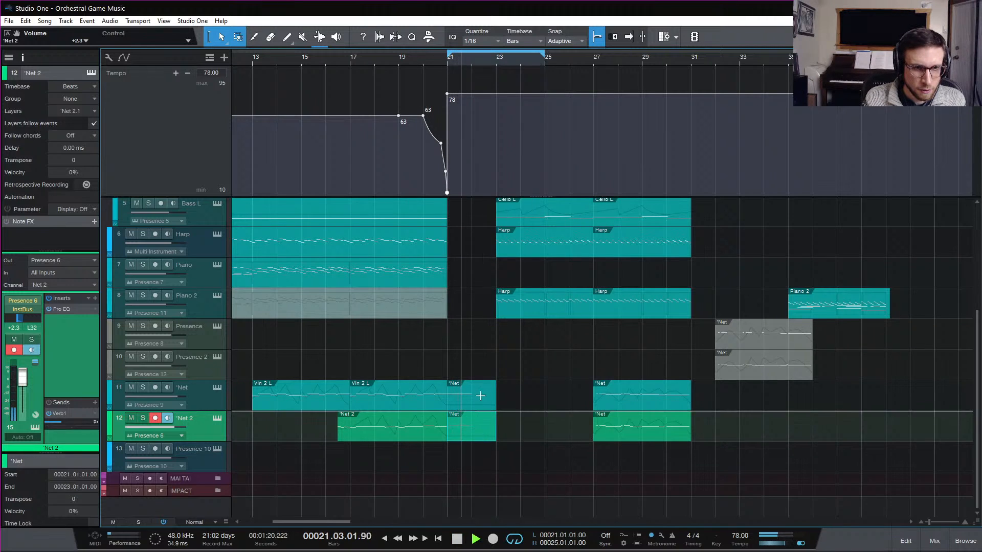
key("space")
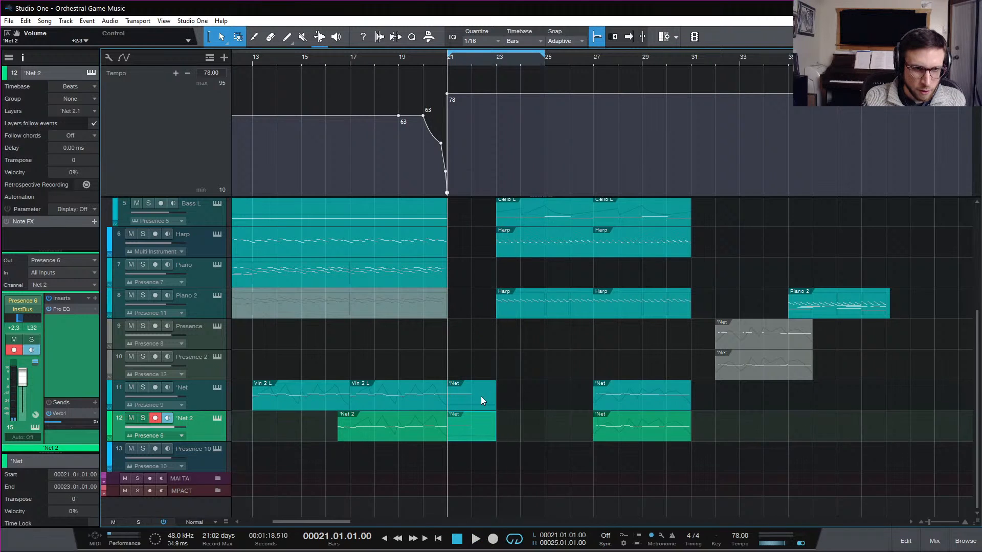
Step: Lengthen the held C#4 note in the 'Net part at bar 21 to two bars
double_click(480, 397)
left_click_drag(744, 280, 888, 348)
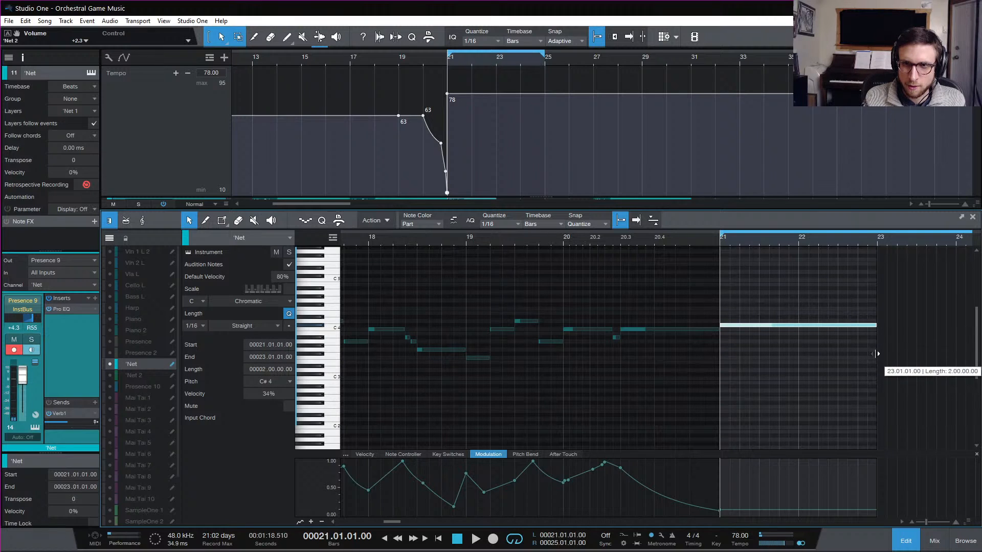
left_click(906, 543)
Step: Lengthen the held F#3 note in the 'Net 2 part at bar 21 to two bars and audition the chord
left_click(481, 438)
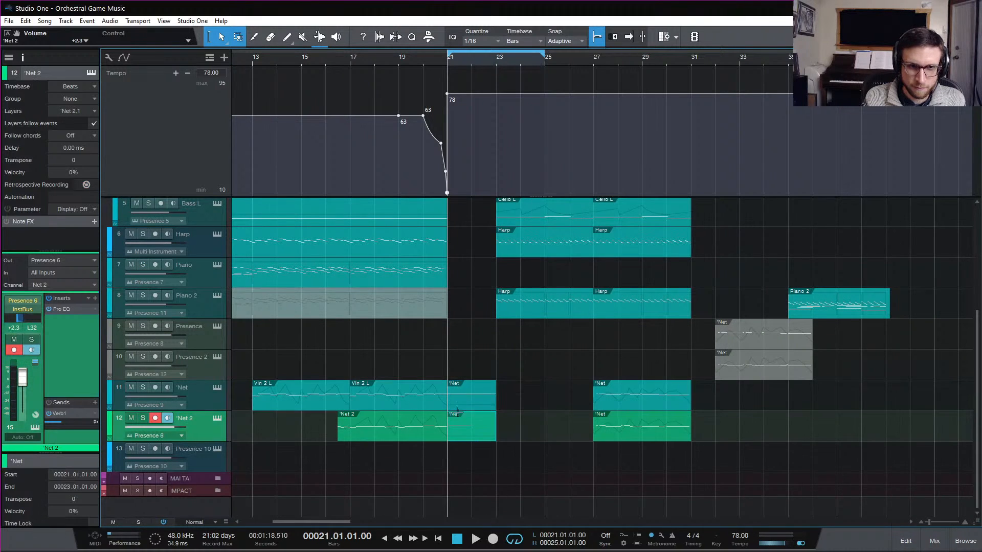
double_click(470, 438)
left_click_drag(735, 363, 882, 417)
key("space")
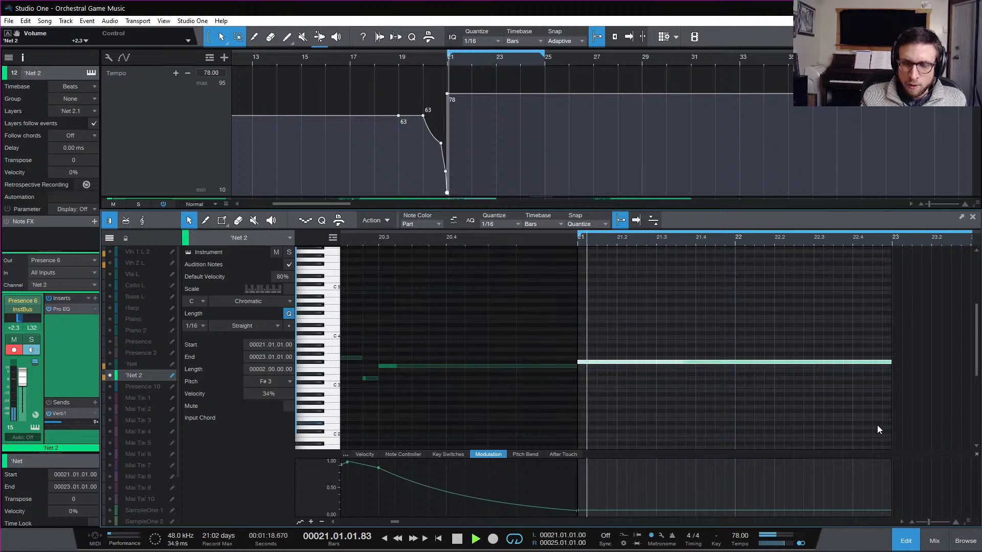
left_click(910, 546)
key("space")
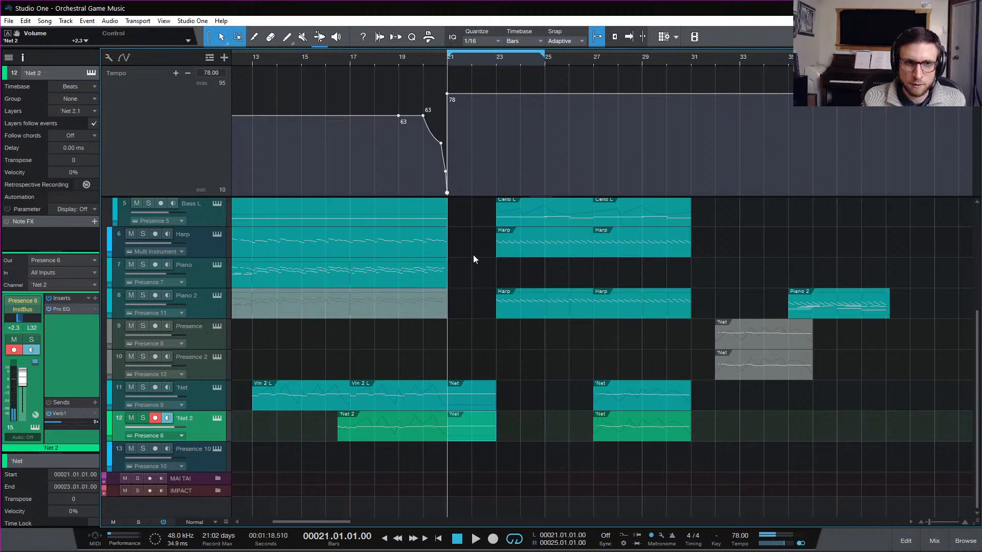
Step: Raise the modulation of the Vln 1 L 2 part at bar 21 to about 0.27 and audition the chord
scroll(474, 255, "up", 4)
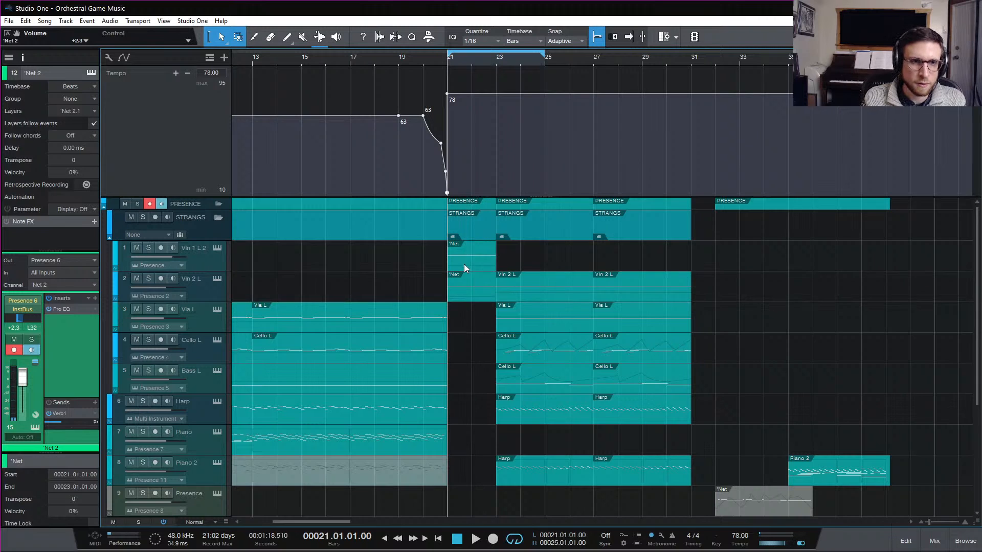
double_click(464, 264)
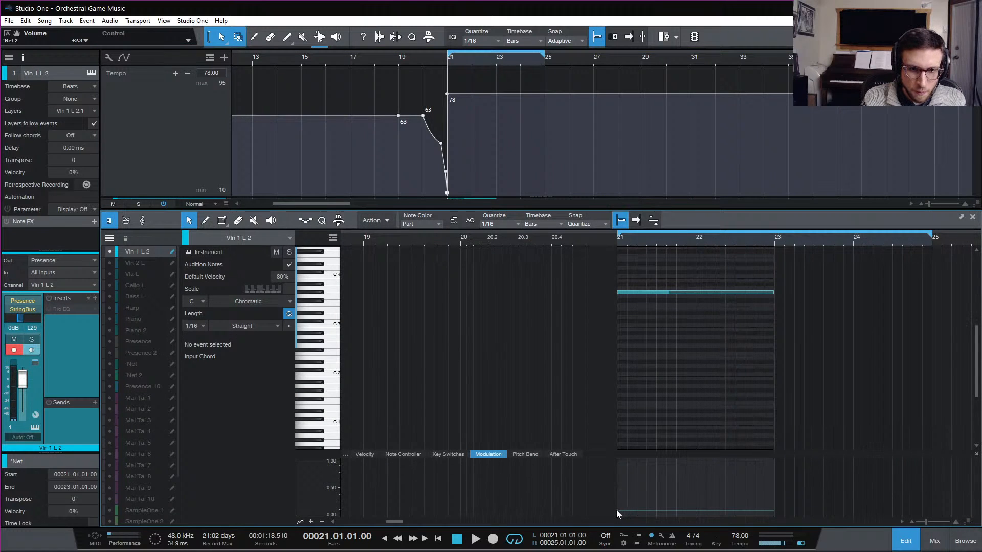
left_click_drag(618, 511, 620, 507)
key("space")
key("space")
key("space")
key("space")
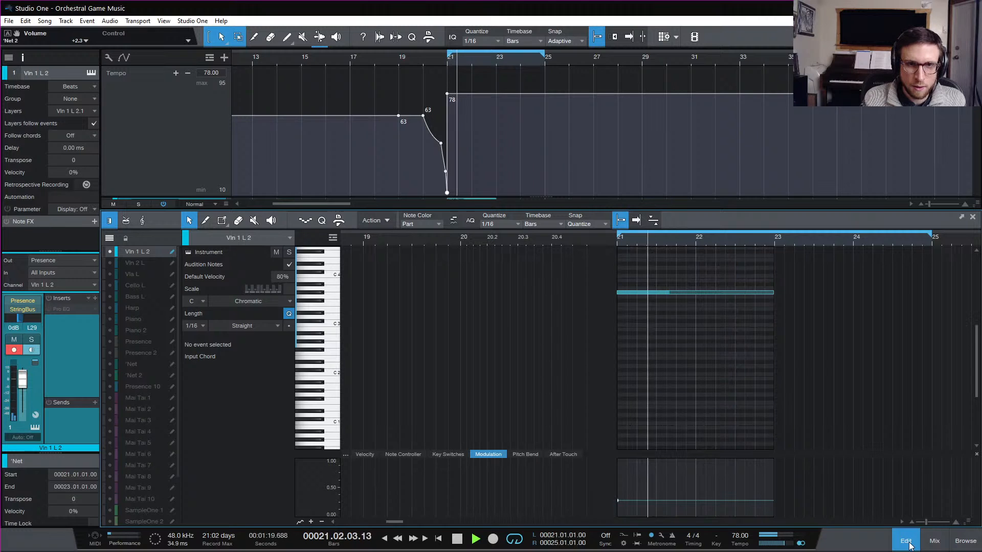
left_click(912, 547)
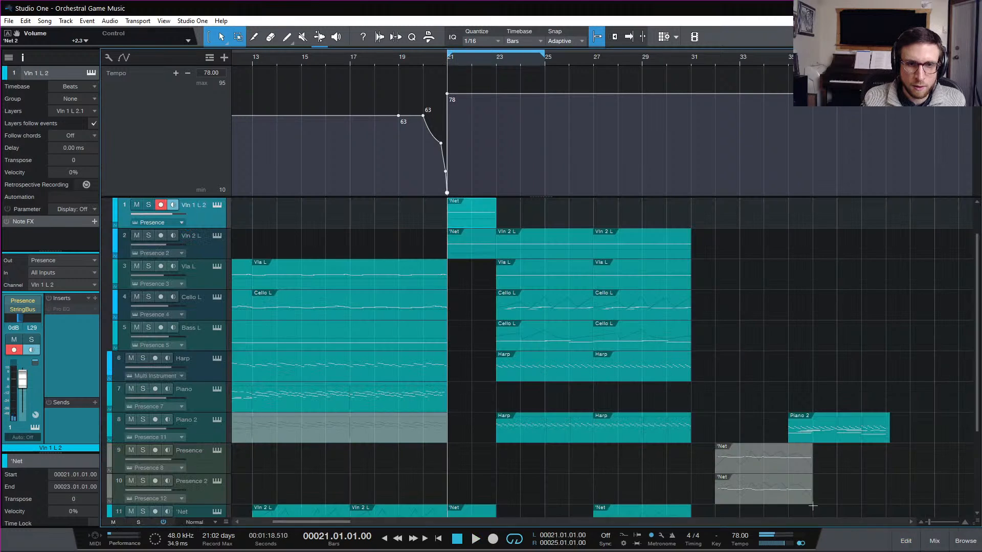
Step: Raise the modulation of the Vln 2 L part at bar 21 to about 0.27 and audition the chord
double_click(470, 254)
left_click_drag(618, 513, 618, 507)
key("space")
key("space")
key("space")
key("space")
key("space")
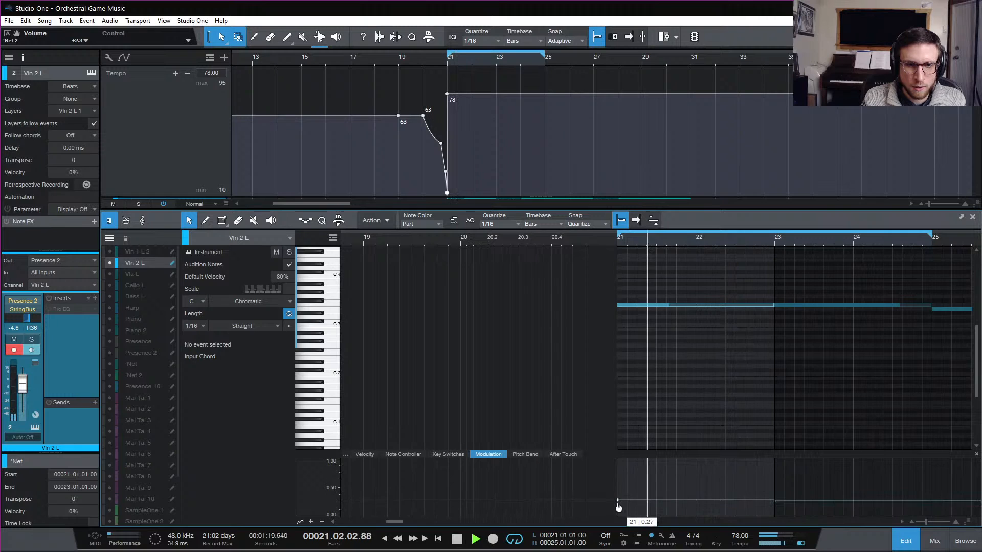
Step: Play the arrangement from bar 3 beat 4 and review the tracks and mixer levels while listening
left_click(910, 545)
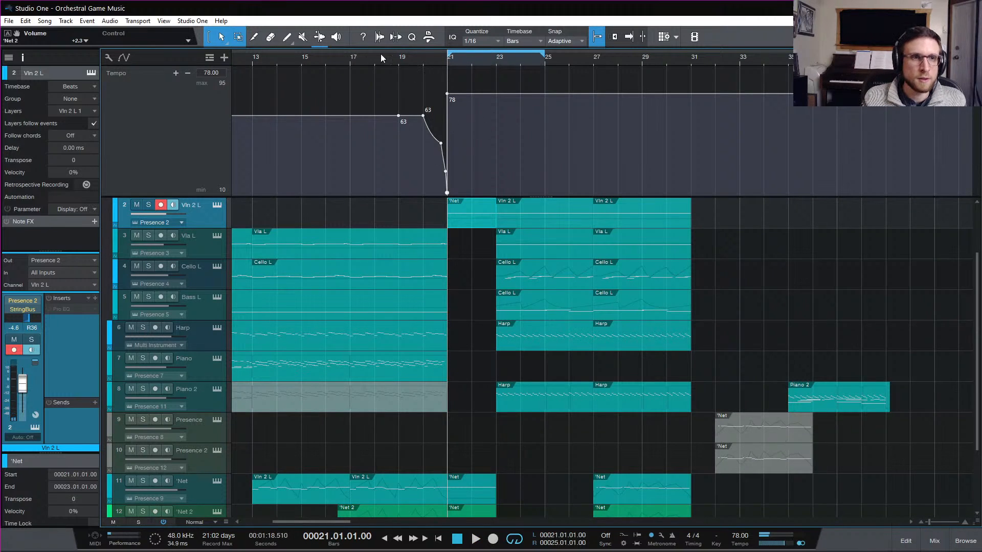
scroll(445, 205, "left", 5)
left_click(299, 57)
key("space")
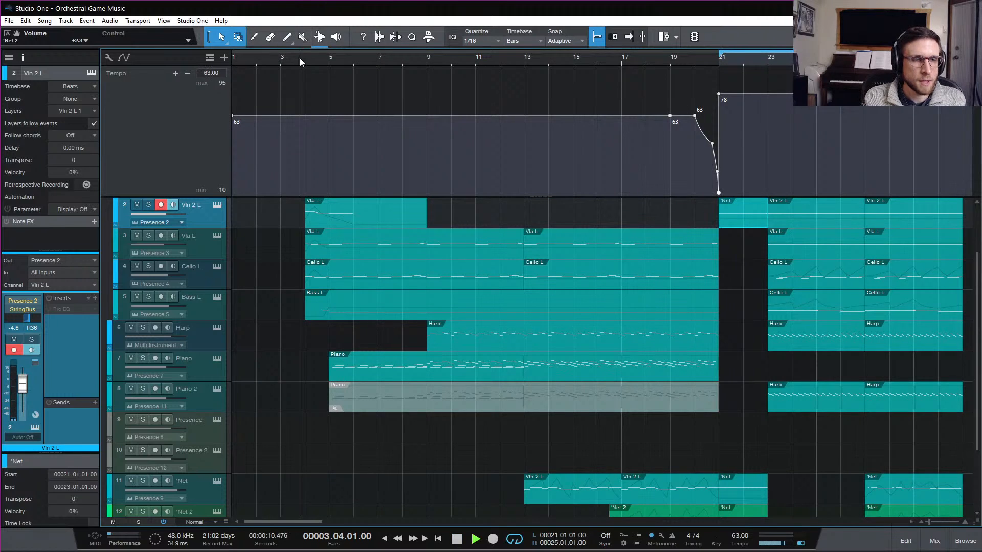
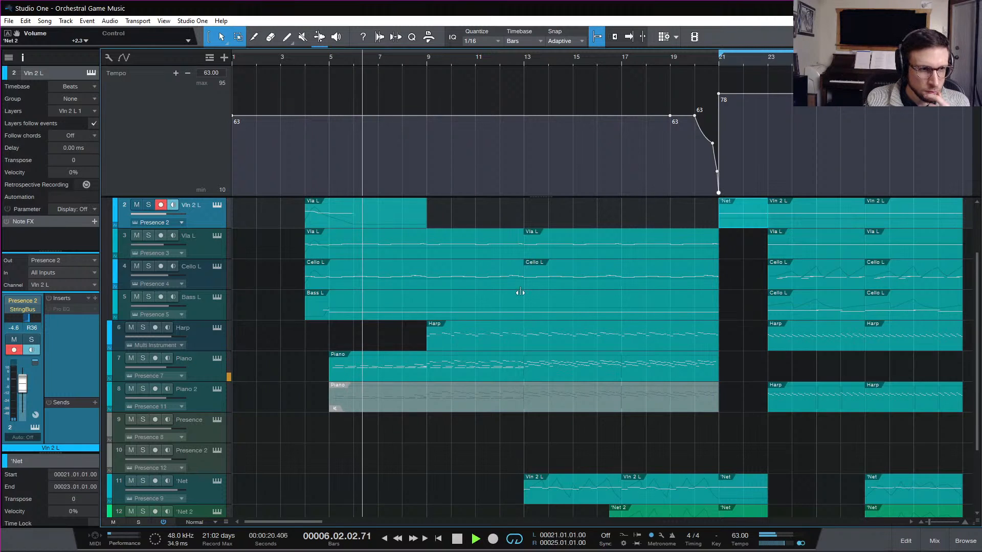
scroll(521, 292, "down", 3)
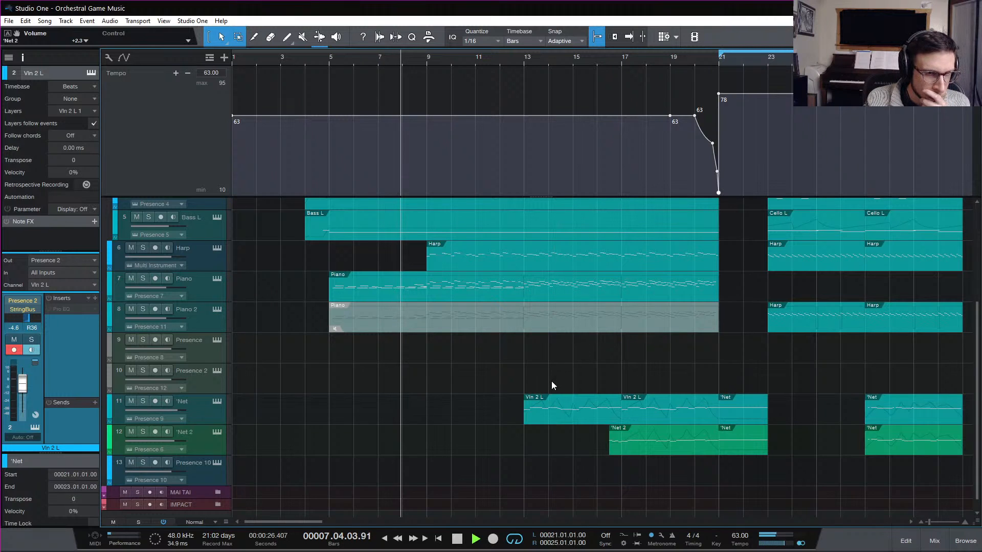
scroll(551, 381, "up", 3)
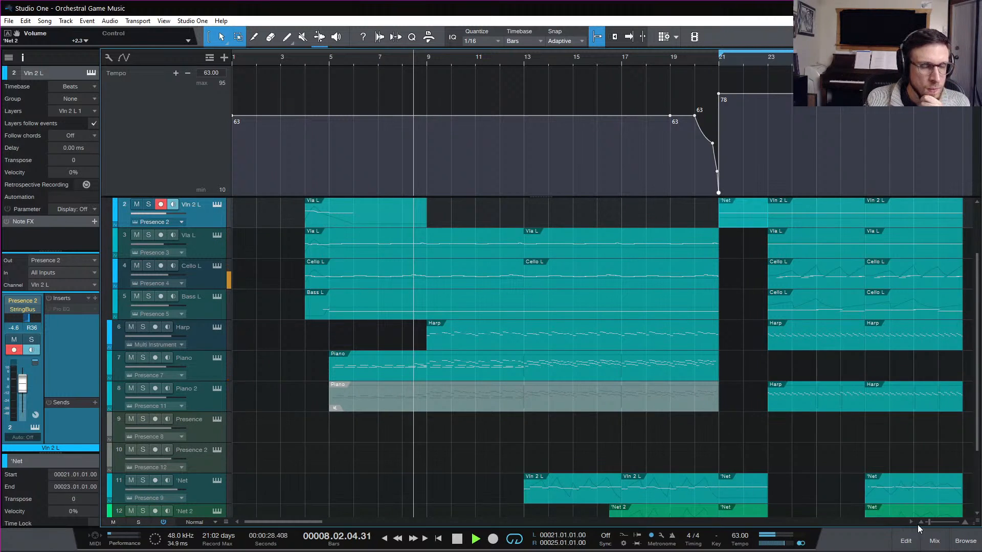
left_click(934, 540)
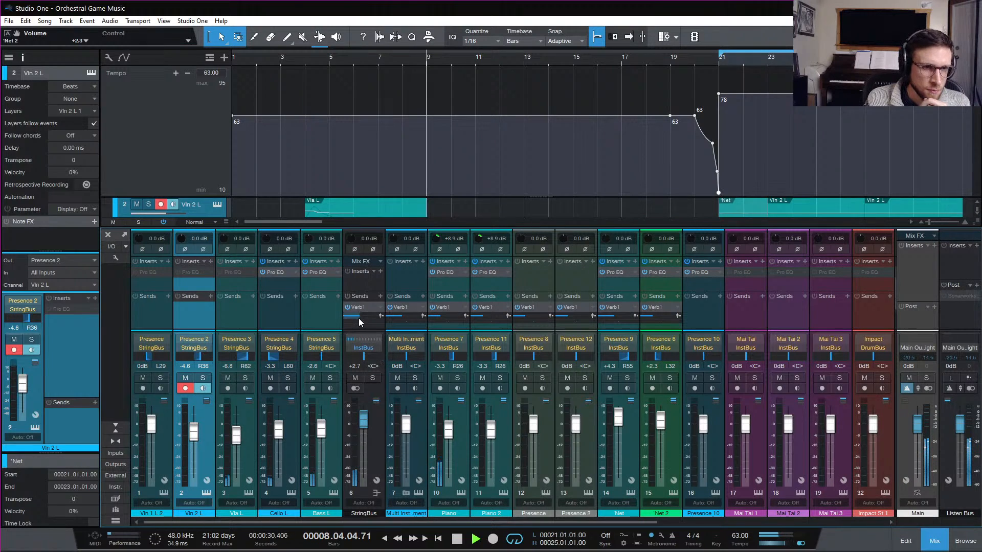
left_click(923, 545)
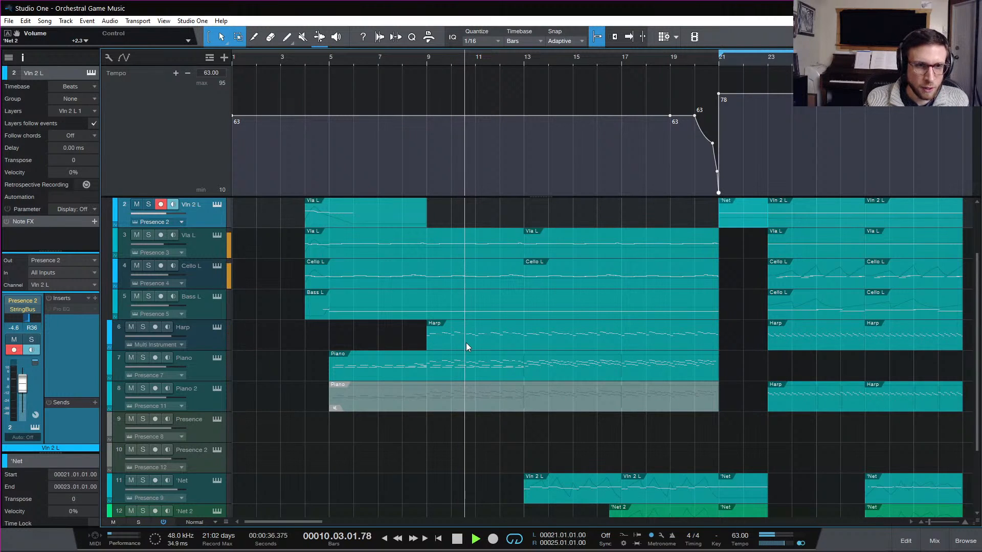
Step: Set the Harp track's delay to 0 ms
left_click(216, 335)
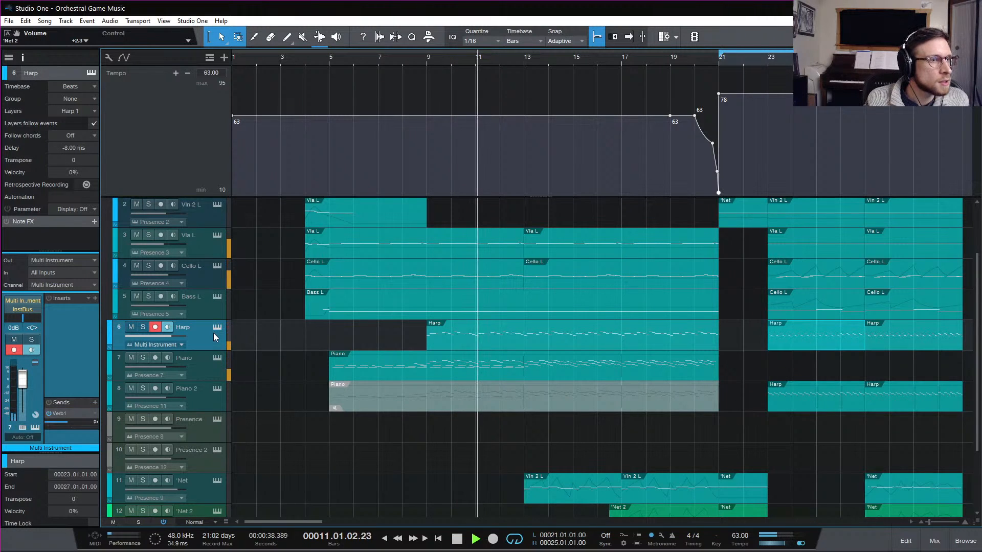
left_click(66, 148)
type("0")
key("Return")
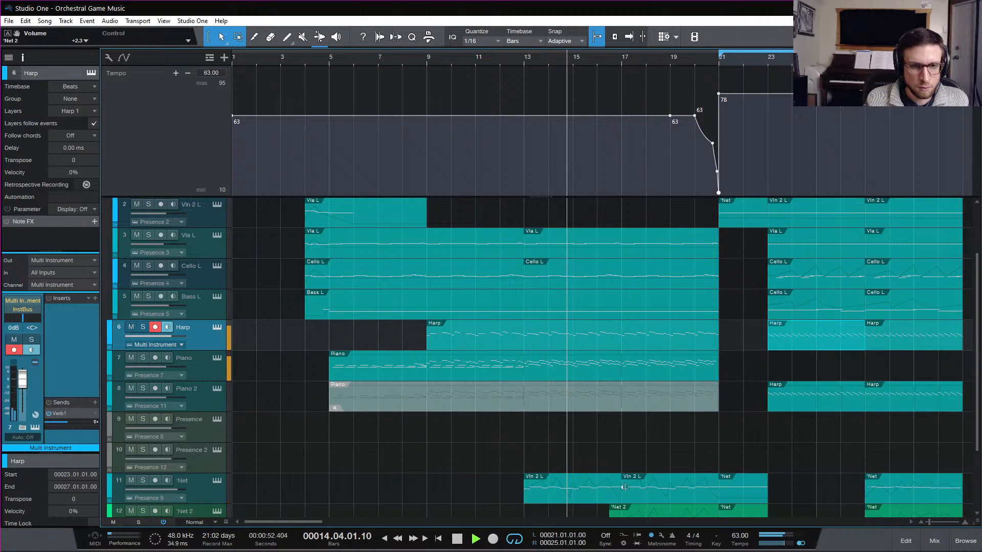
Step: Lower the 'Net channel's Verb1 send to about -18.6 dB and pan the 'Net 2 channel to L61
key("F3")
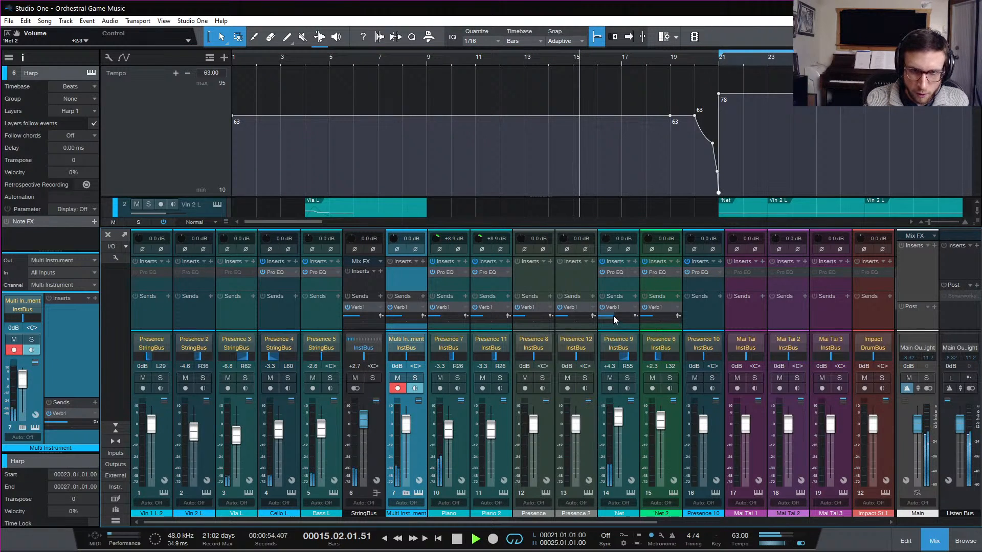
mouse_move(615, 316)
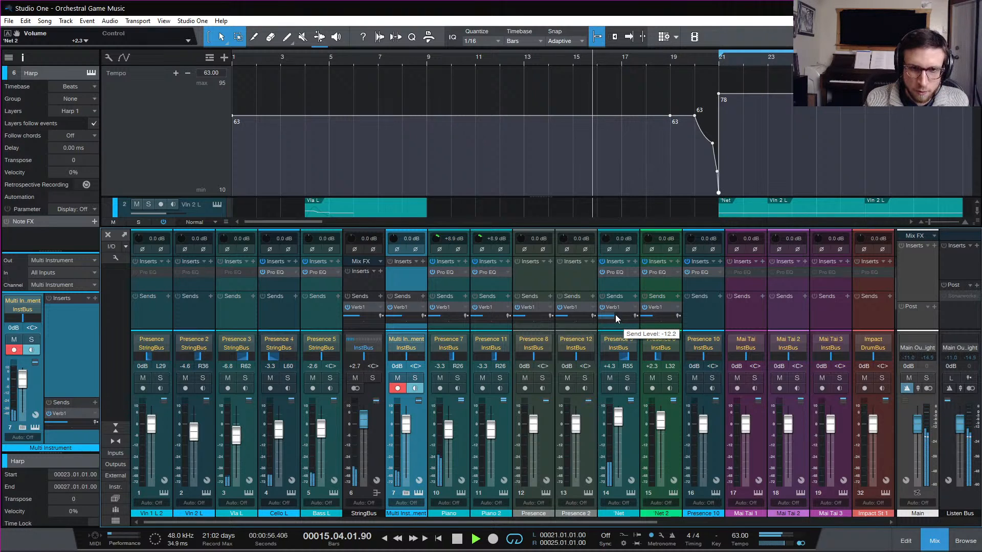
left_click_drag(615, 315, 613, 327)
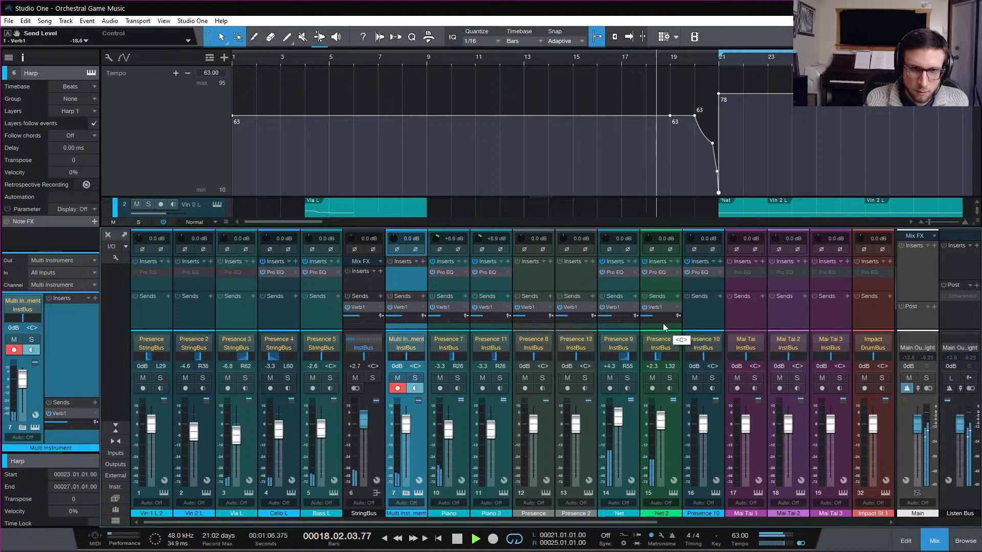
mouse_move(662, 358)
left_mouse_down()
mouse_move(636, 358)
mouse_move(651, 358)
left_mouse_up()
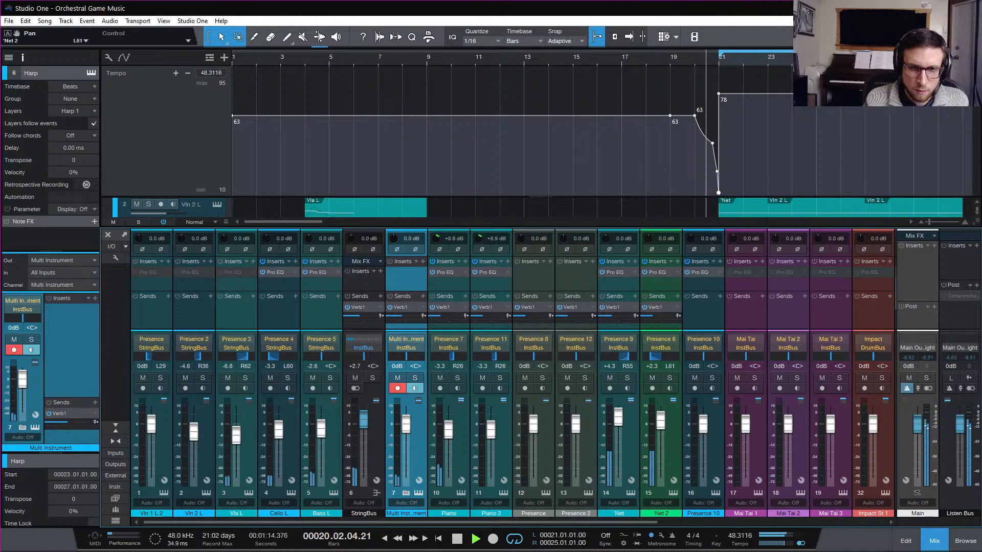
left_click(934, 541)
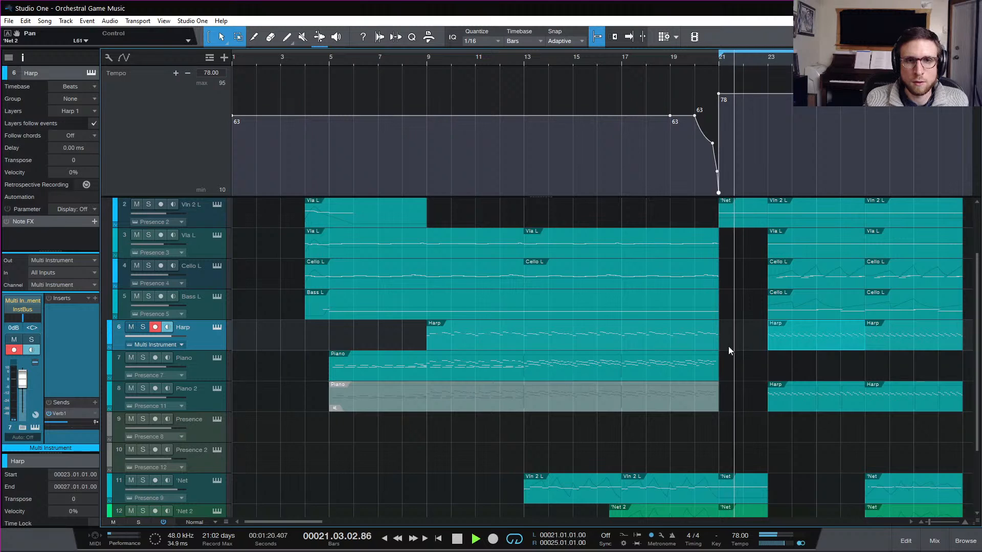
Step: Stop playback, set the playback start to bar 20 and select the Piano track for recording
scroll(817, 400, "right", 3)
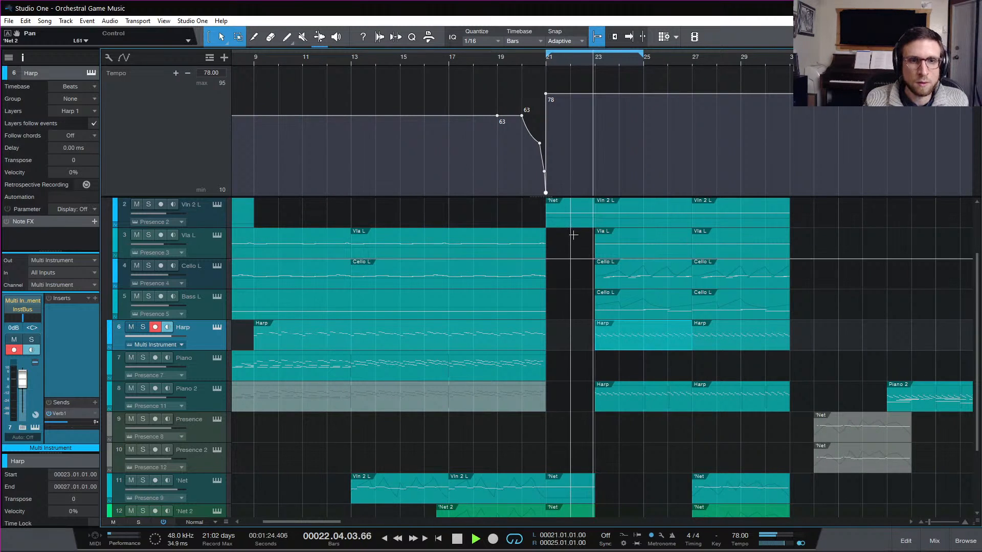
key("space")
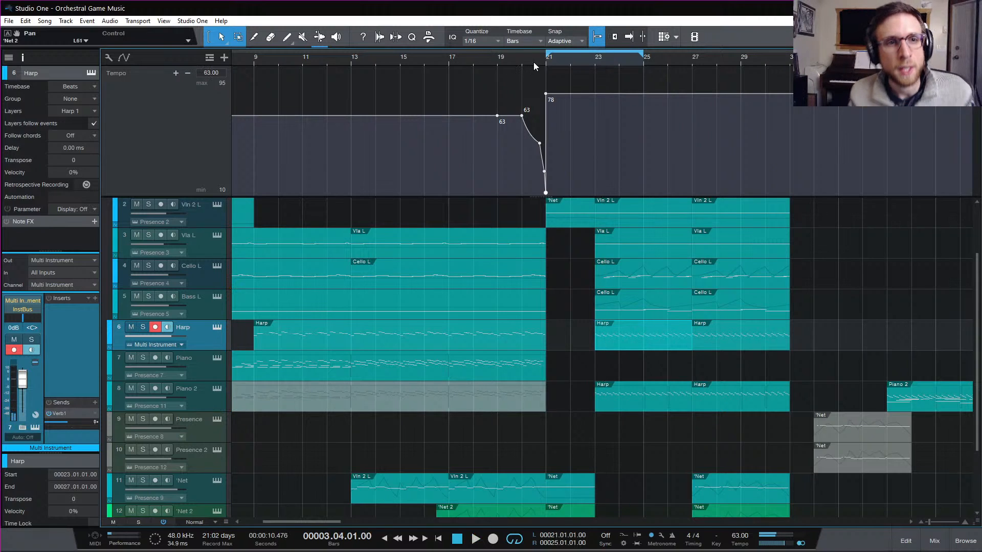
left_click(520, 61)
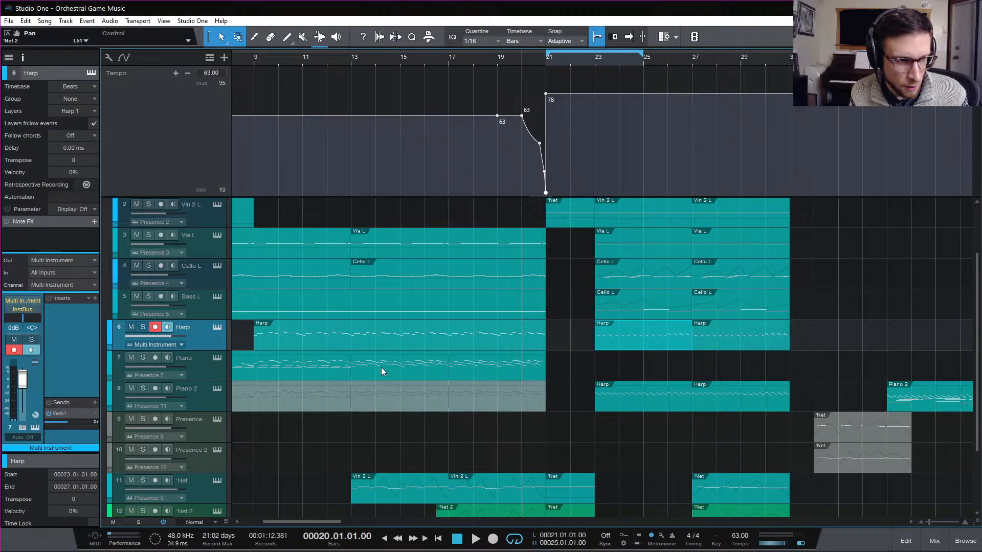
left_click(216, 369)
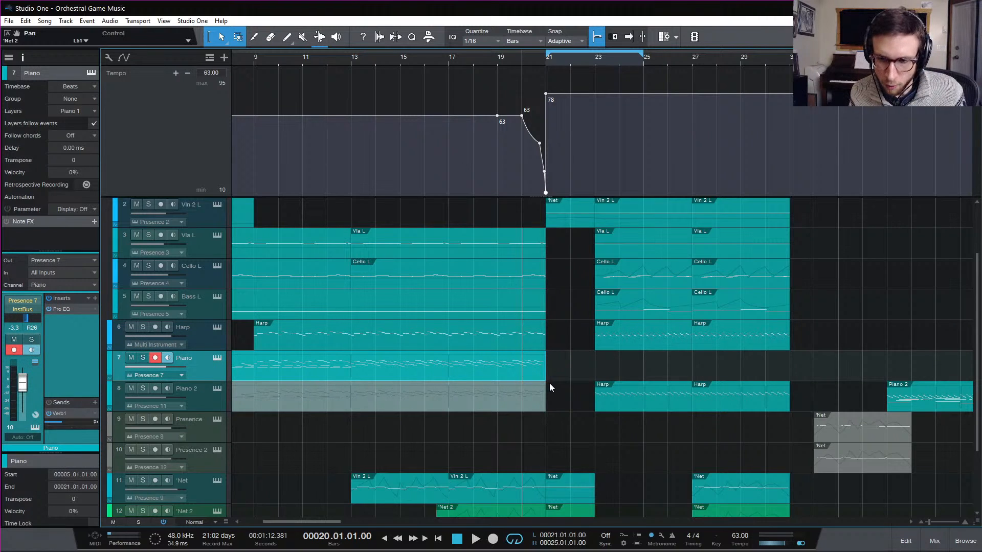
Step: Play the transition from bar 20 several times to work out a piano part around bar 21
key("space")
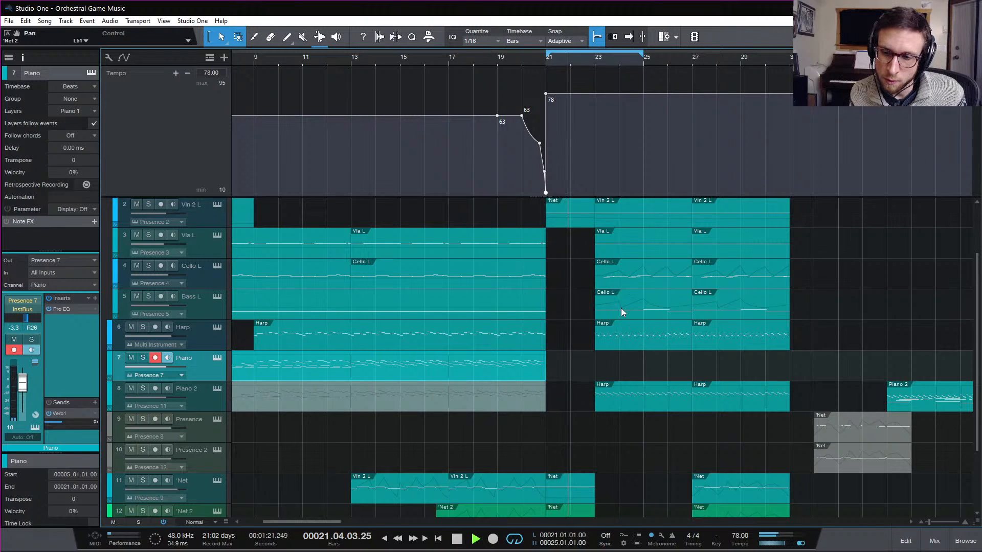
key("space")
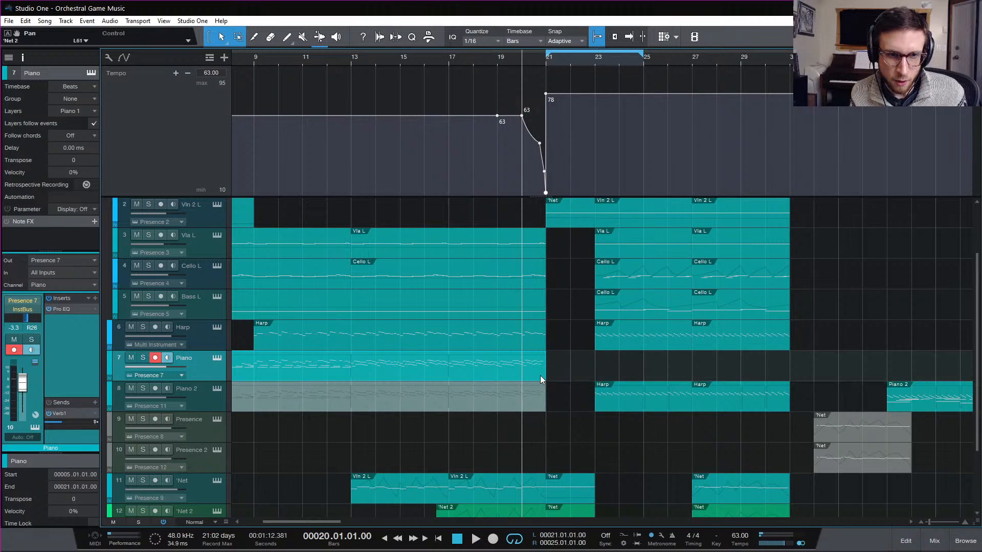
key("space")
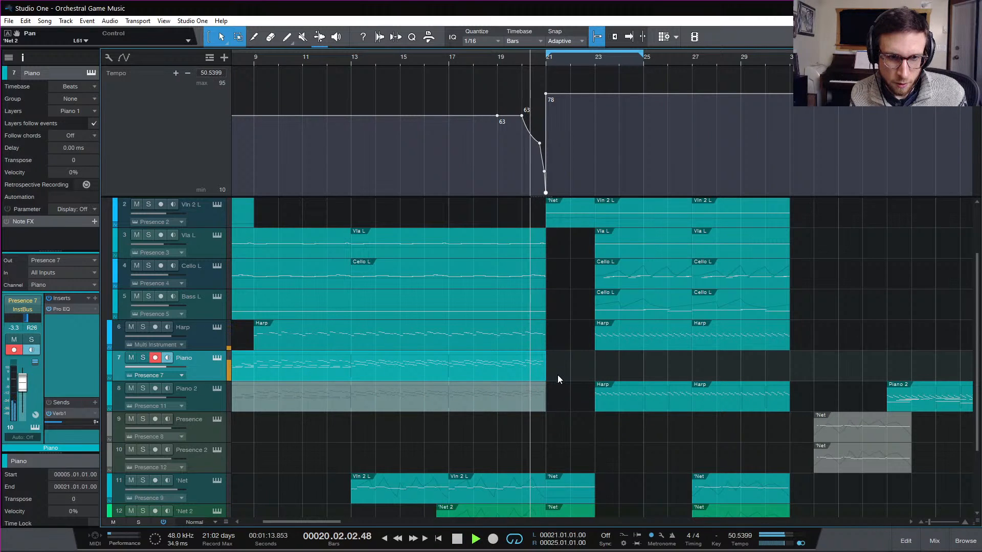
scroll(557, 378, "down", 2)
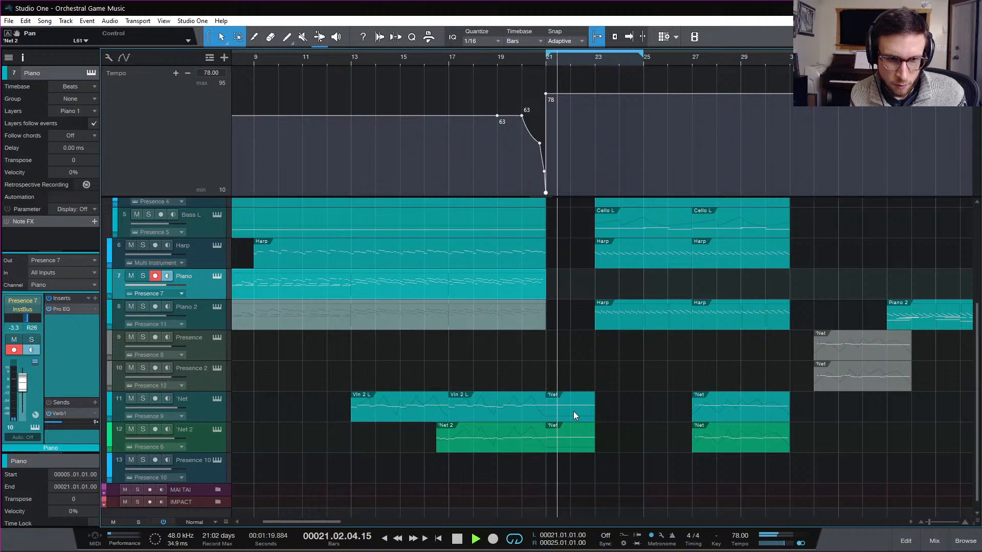
key("space")
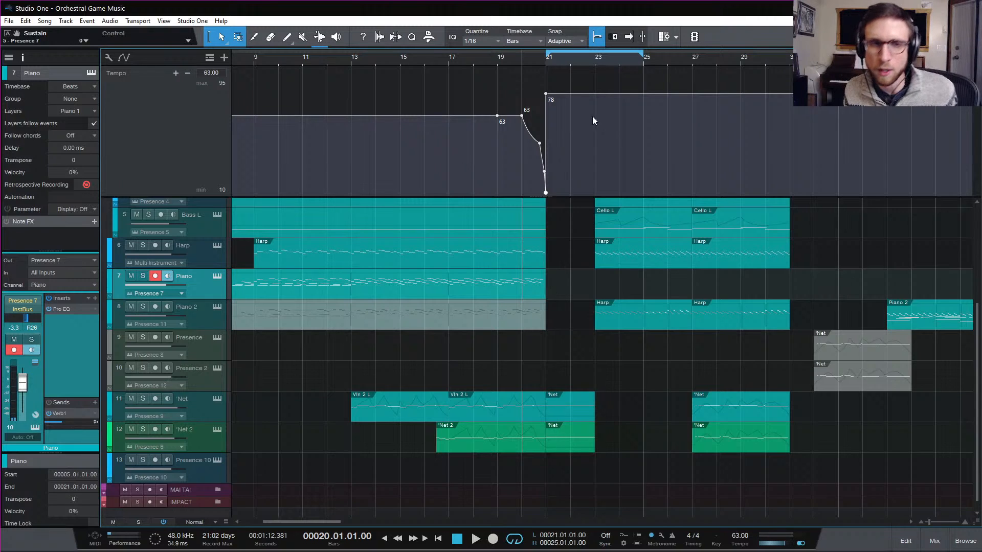
Step: Record a sustained chord and a short descending phrase on the Piano track starting at bar 21
left_click(546, 63)
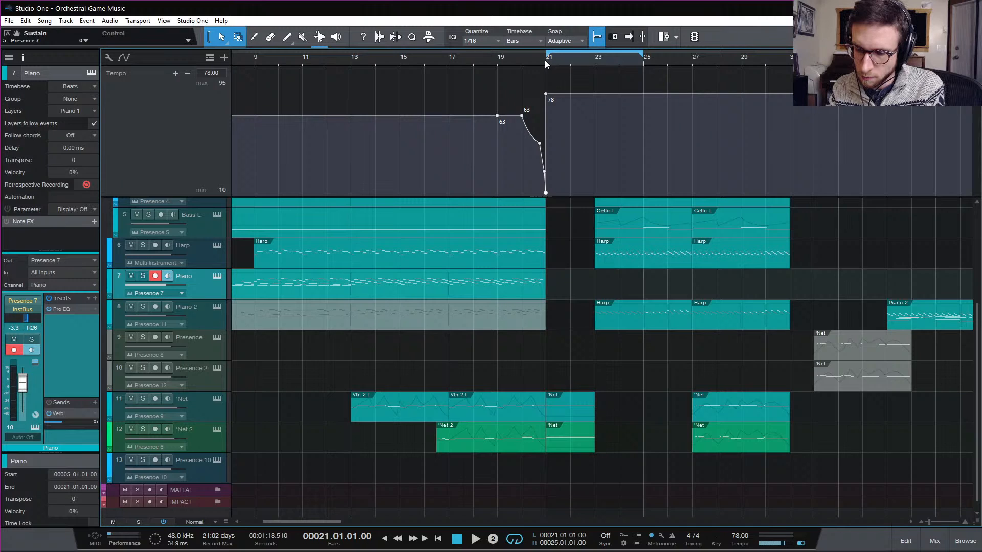
key("KP_Multiply")
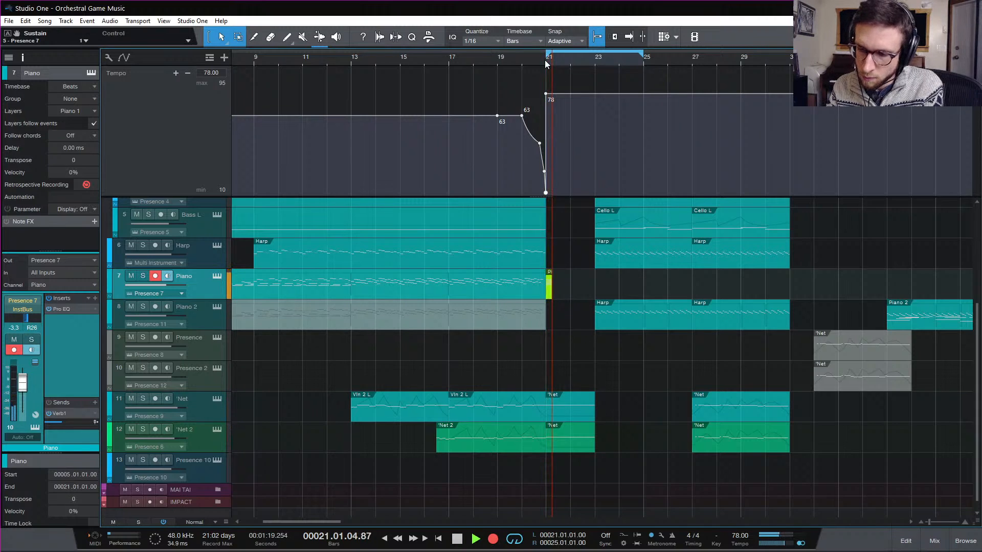
key("space")
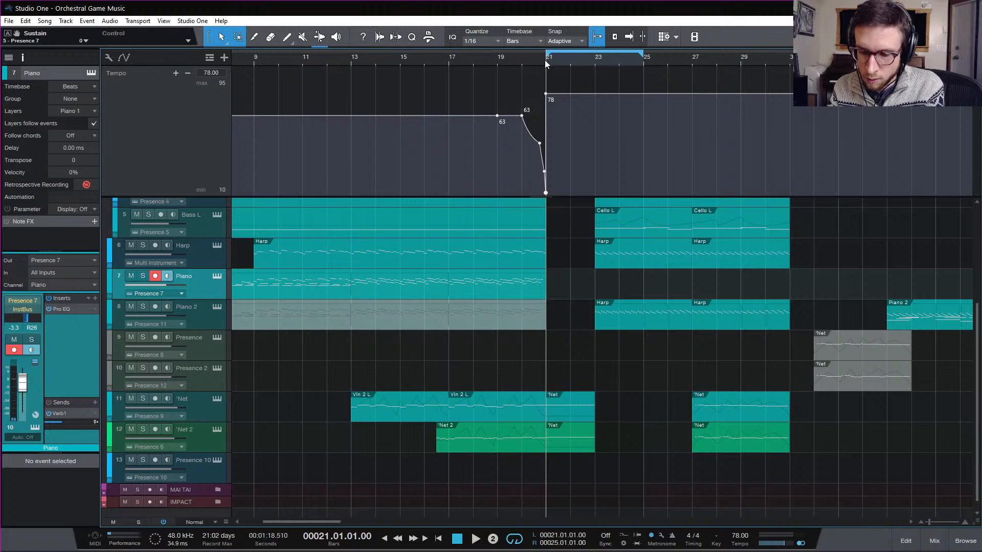
key("KP_Multiply")
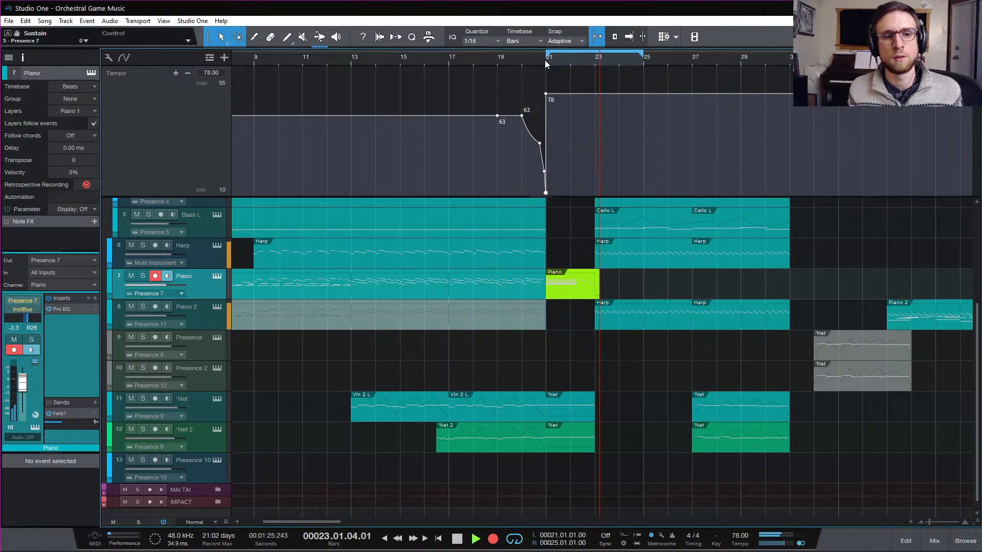
key("space")
Step: Merge the new Piano clip at bar 21 with the preceding Piano clip and open the result for note editing
double_click(558, 292)
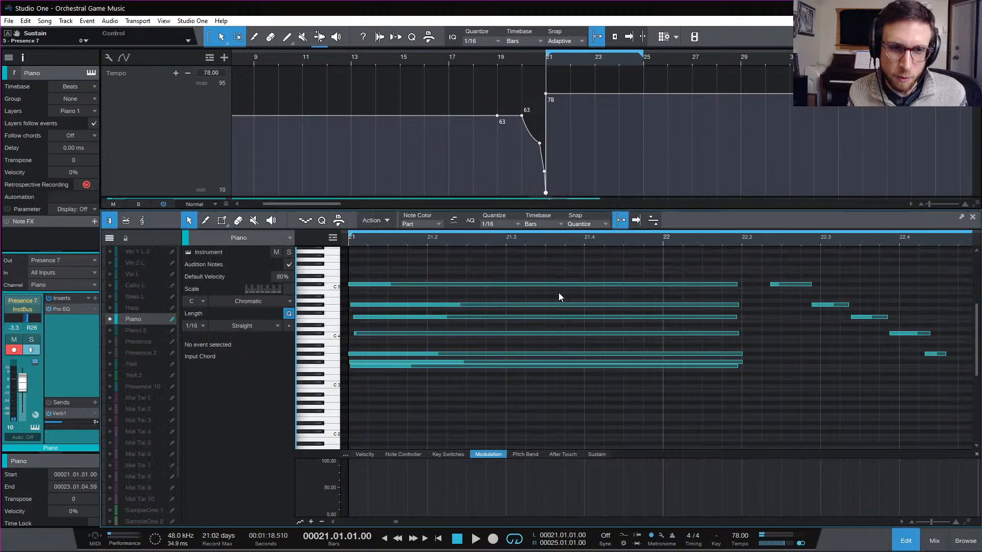
key("F2")
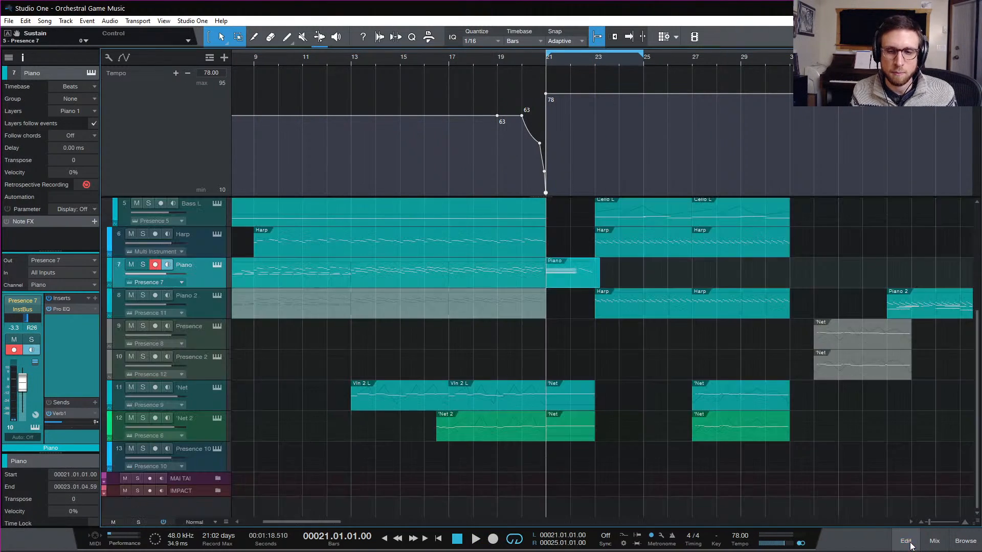
left_click(541, 279, "shift")
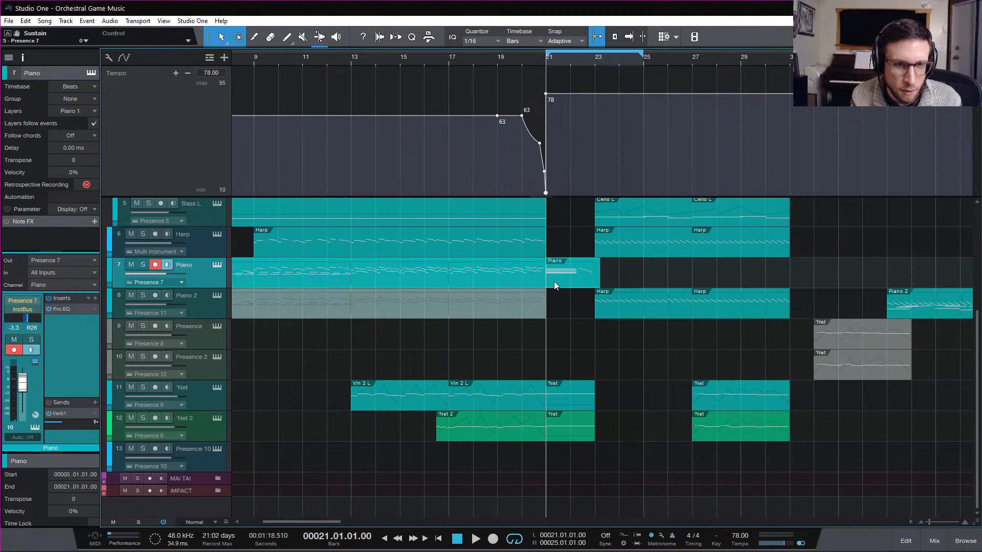
key("g")
double_click(558, 280)
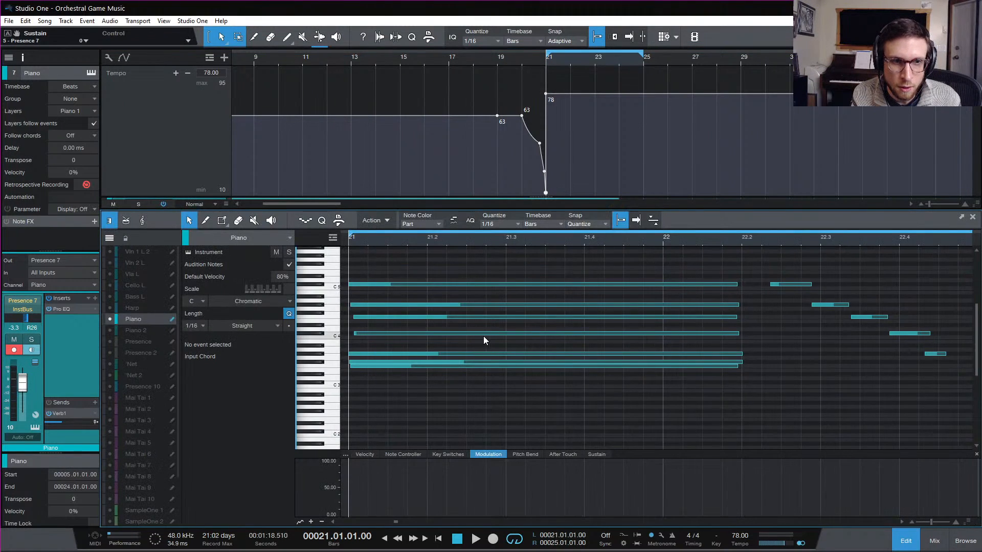
Step: Stagger the bar 21 piano chord into an upward roll with F3 starting at 20.04.04.97, and audition the transition
left_click_drag(609, 285, 604, 368)
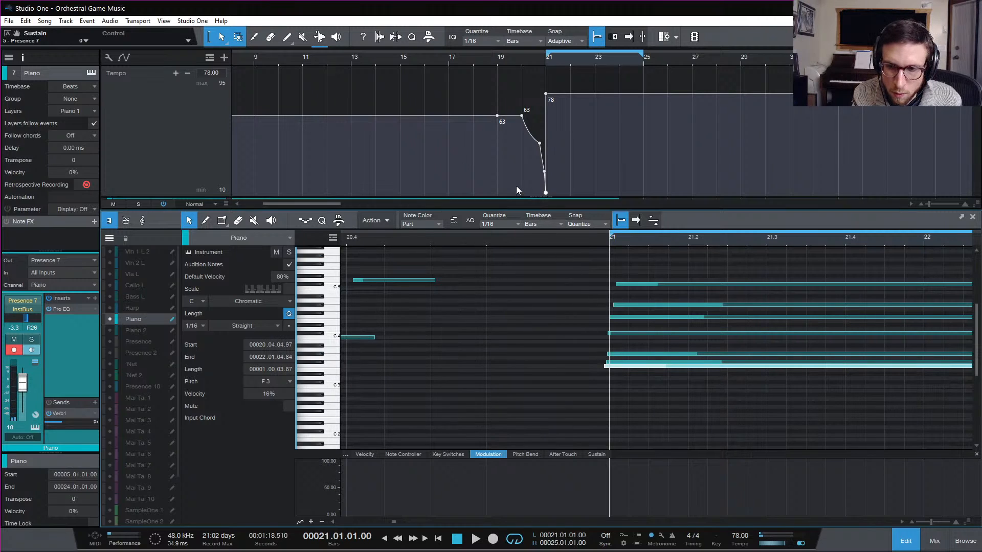
left_click(384, 237)
key("space")
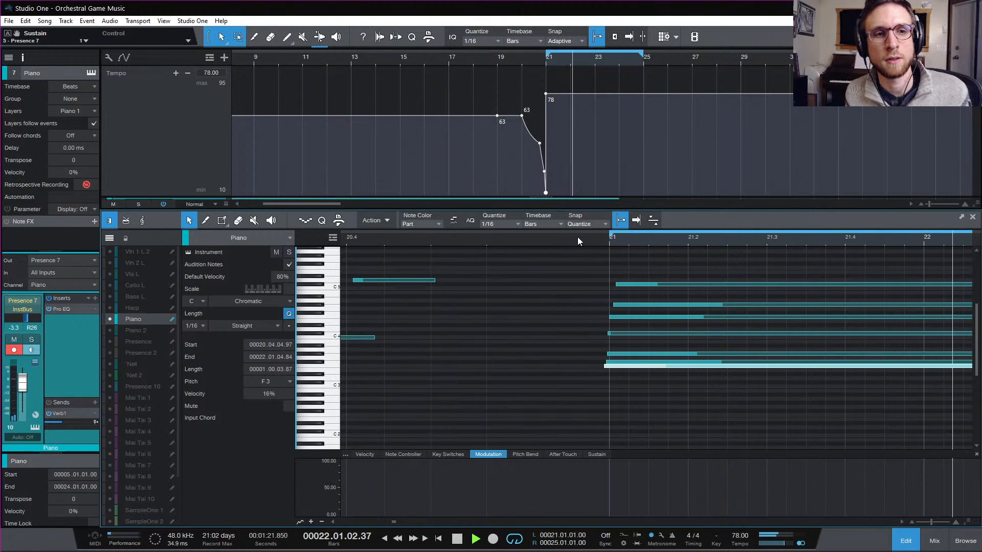
left_click(520, 59)
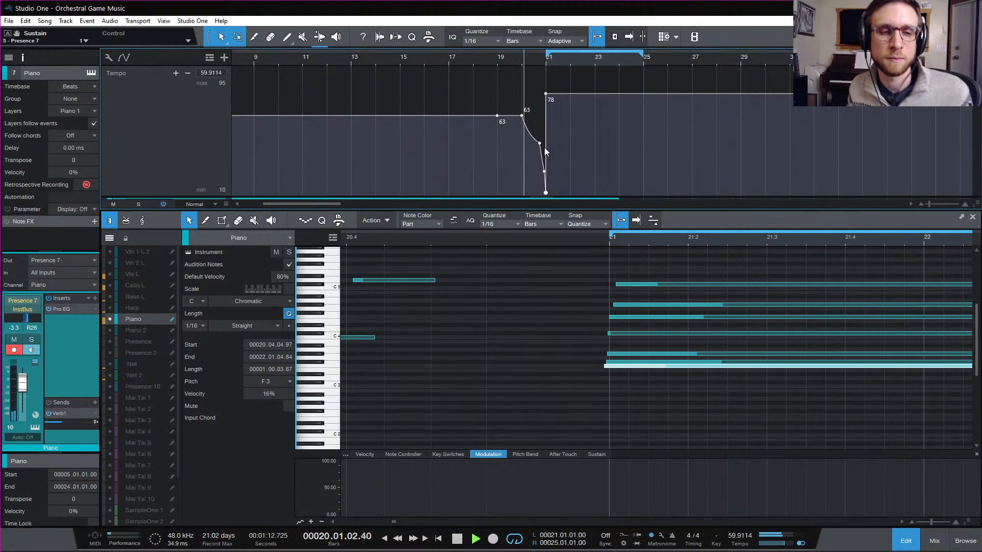
Step: Lower the velocities of all notes in the bar 21 piano chord, bringing F3 to 1%
left_click_drag(575, 270, 706, 361)
left_click(365, 454)
left_click_drag(609, 508, 605, 519)
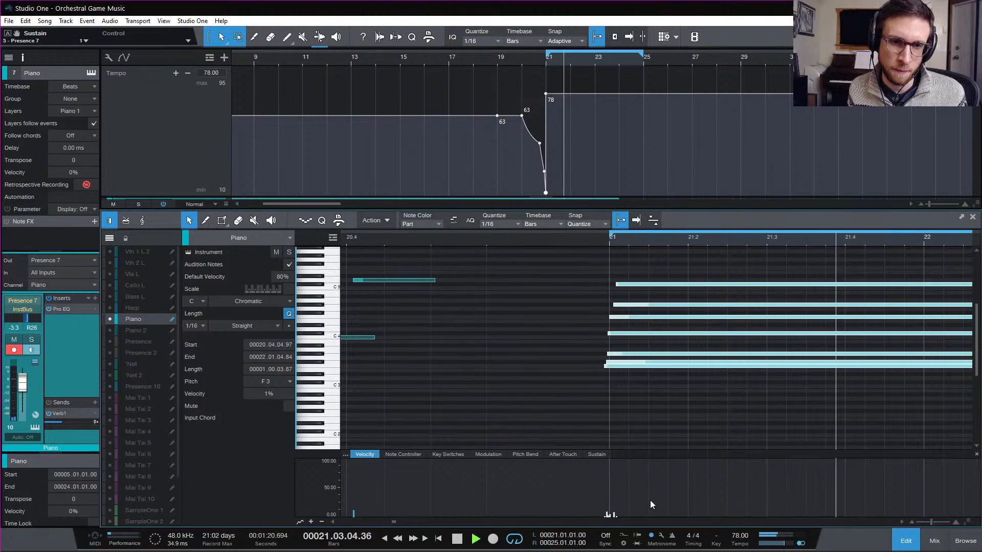
Step: Try deleting the upper three notes of the bar 21 piano chord and audition the transition without them
key("space")
left_click_drag(584, 266, 707, 318)
key("Delete")
left_click(586, 240)
key("space")
left_click(368, 240)
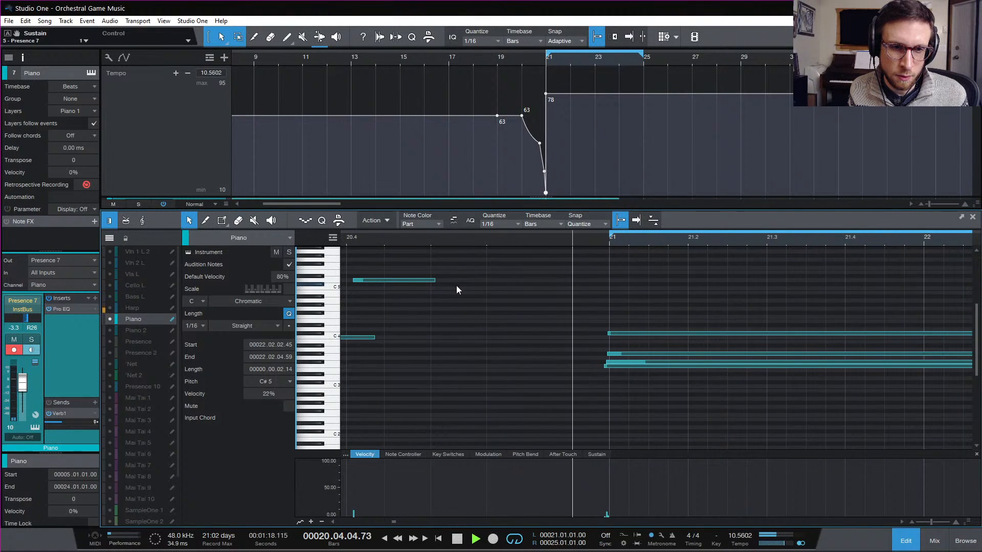
Step: Undo the deletion of the chord's upper three notes and play the transition again
key("space")
key("ctrl+z")
key("space")
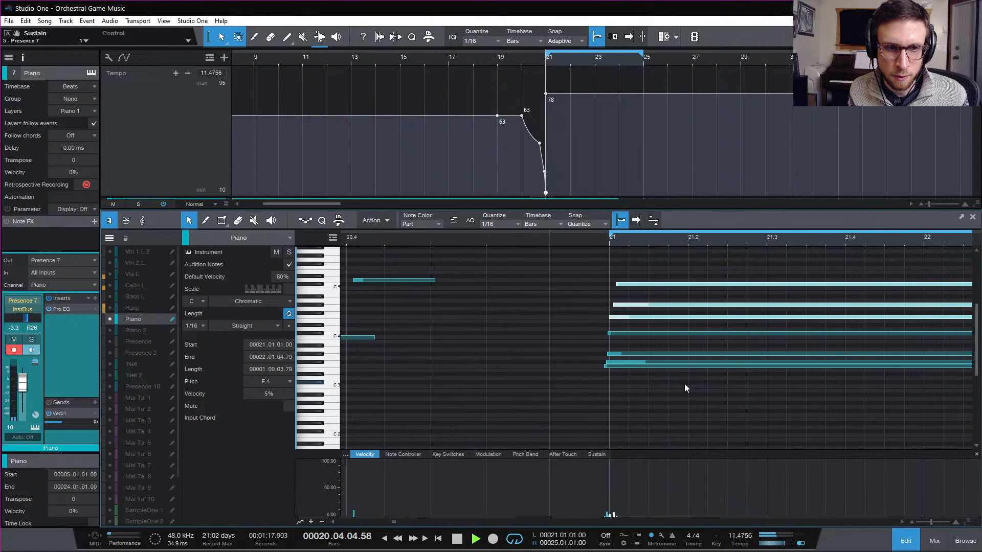
key("space")
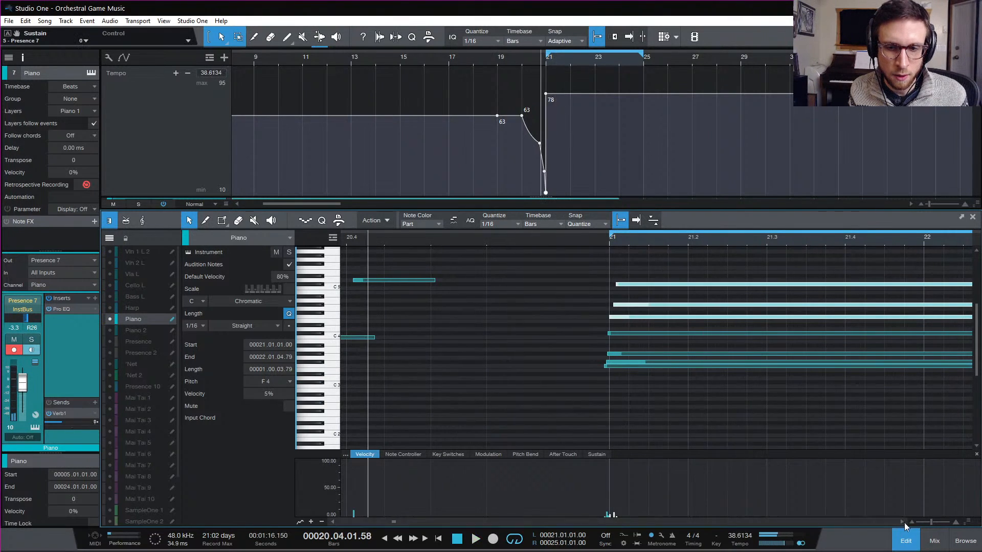
Step: Close the note editor and listen to the transition into bar 21 in the arrangement, playing from bar 20
left_click(905, 540)
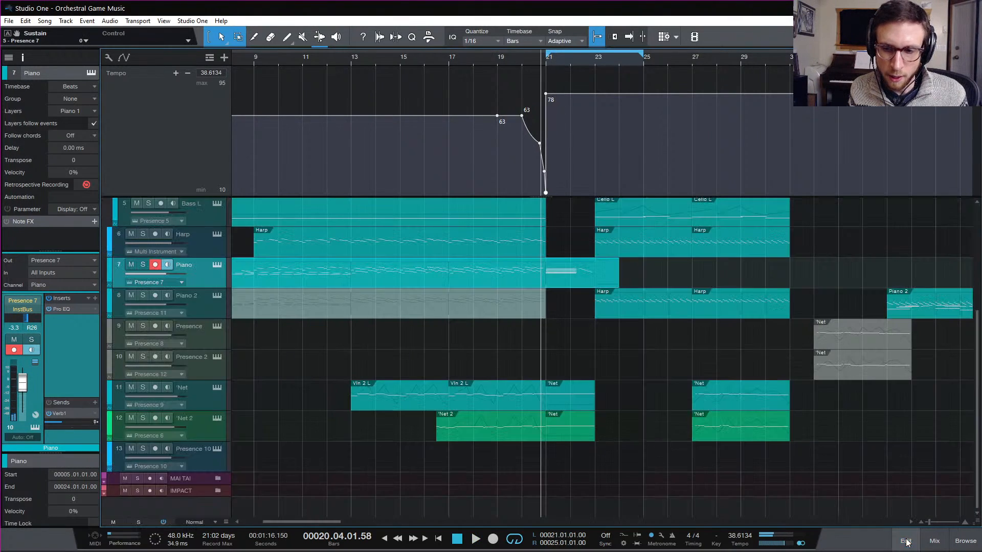
left_click(523, 60)
key("space")
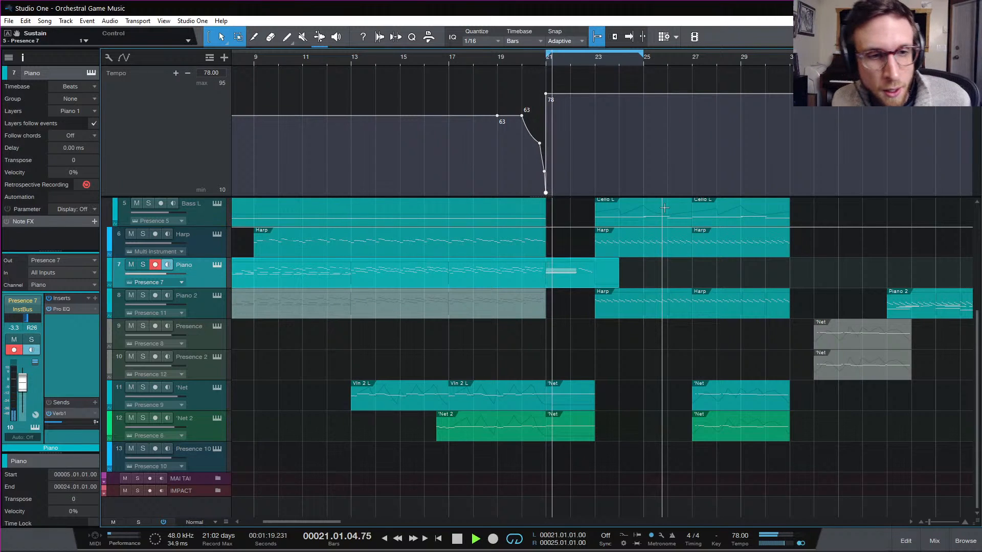
key("space")
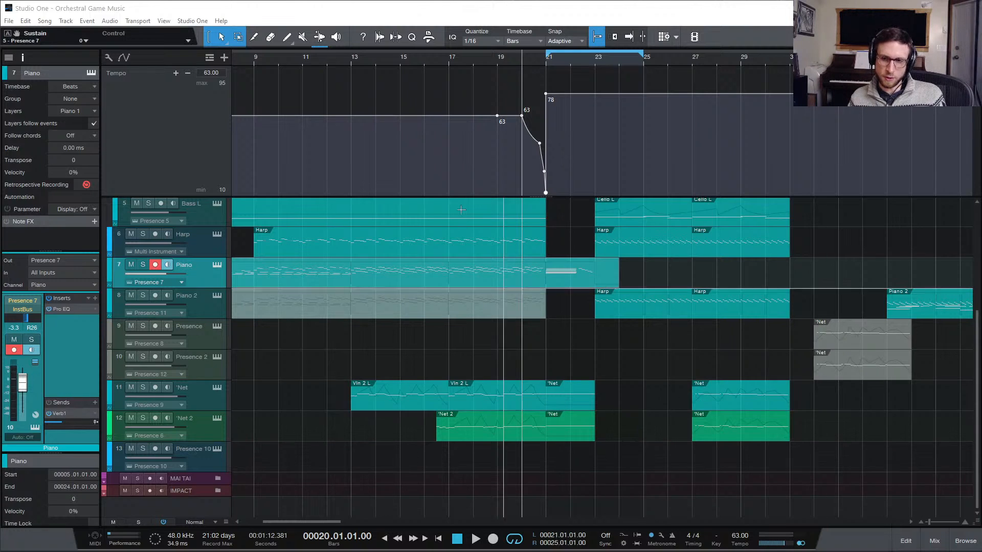
left_click(491, 56)
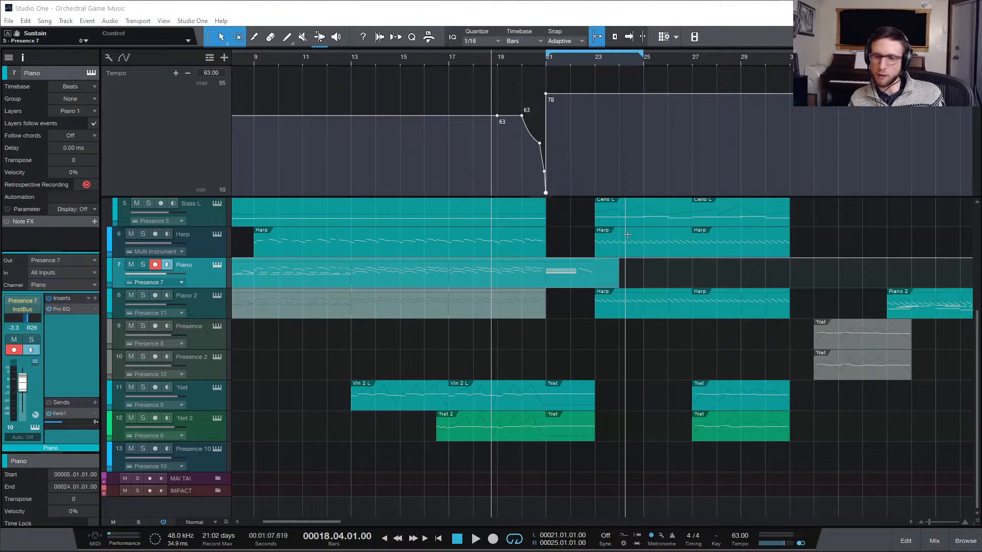
left_click(497, 59)
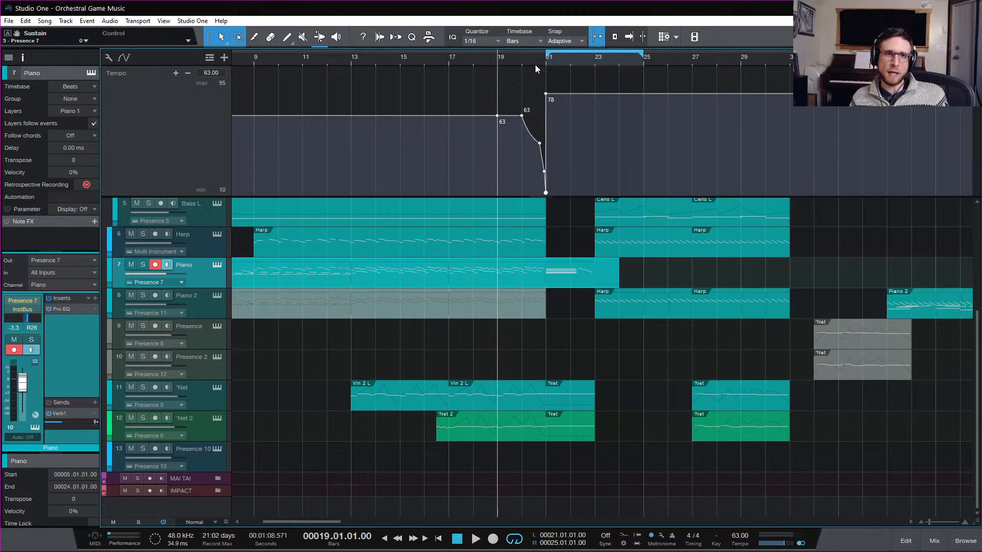
left_click(521, 60)
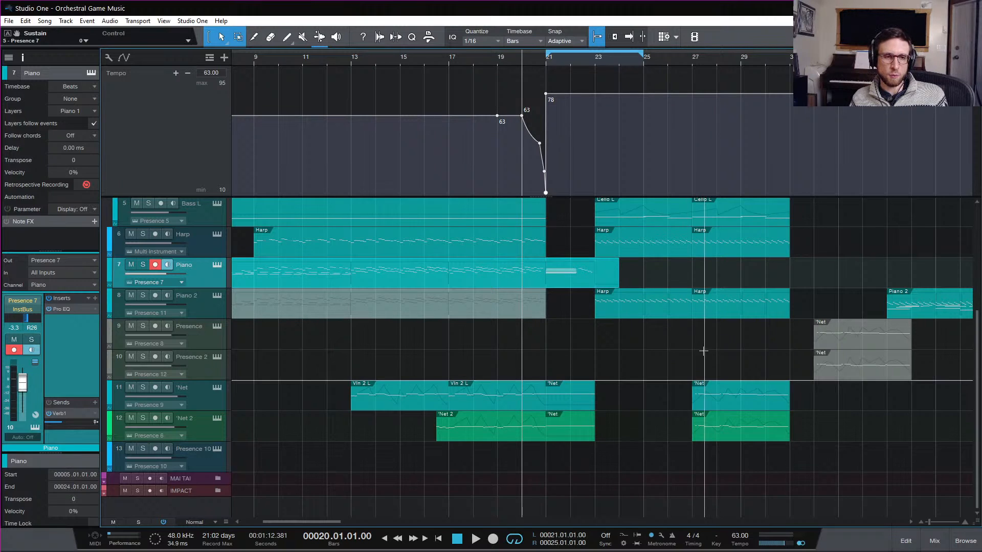
key("space")
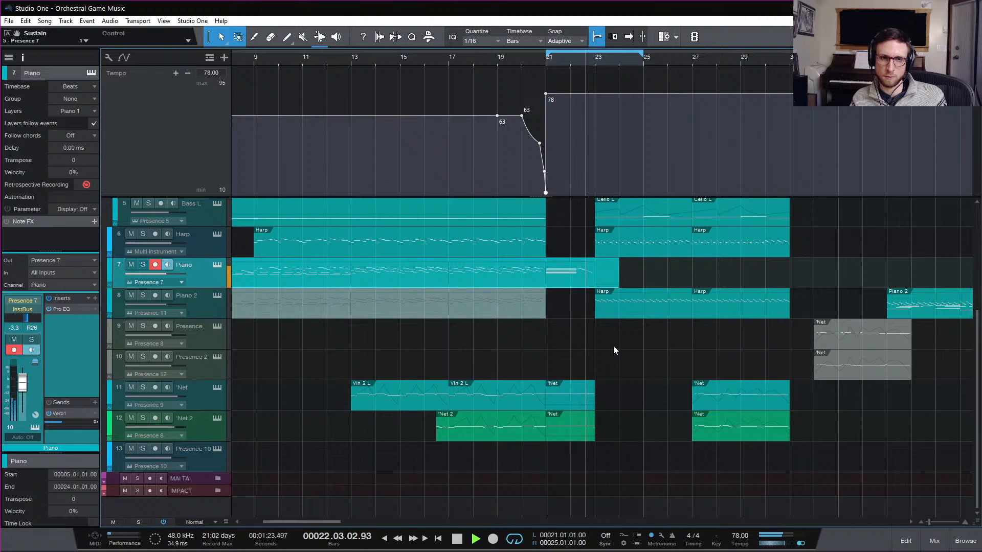
key("space")
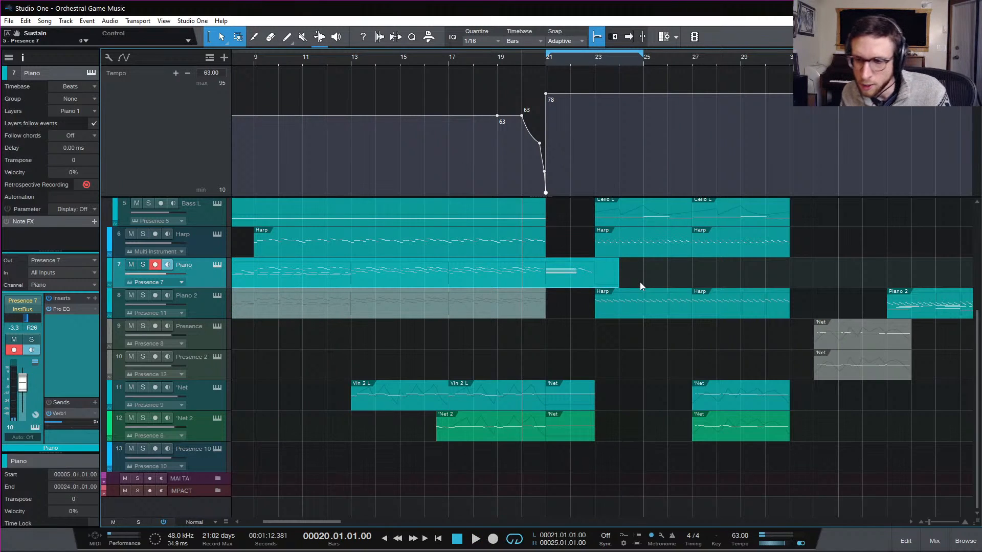
Step: Trim the end of the Piano clip to bar 23 and check the opening notes of the Piano 2 clip starting there
left_click_drag(618, 279, 594, 280)
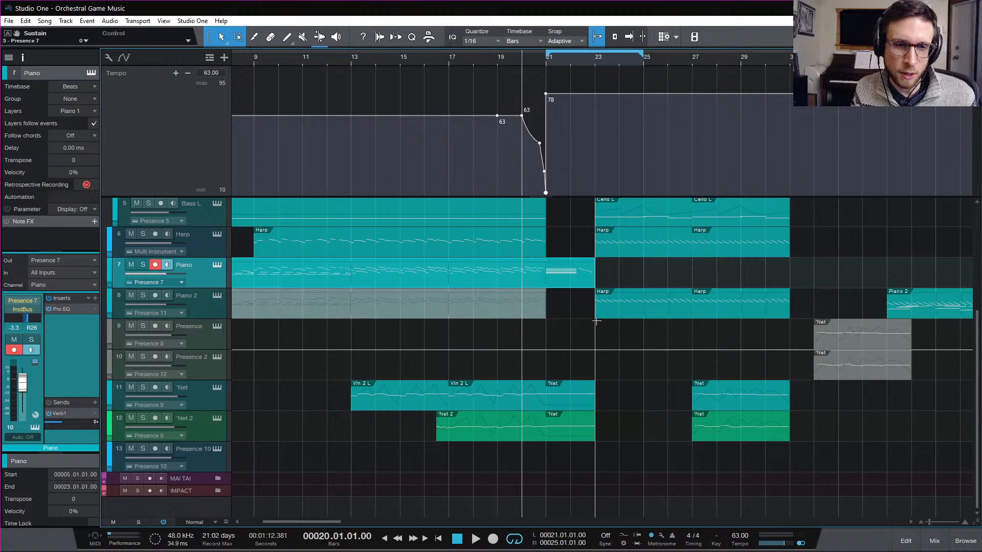
left_click(612, 300)
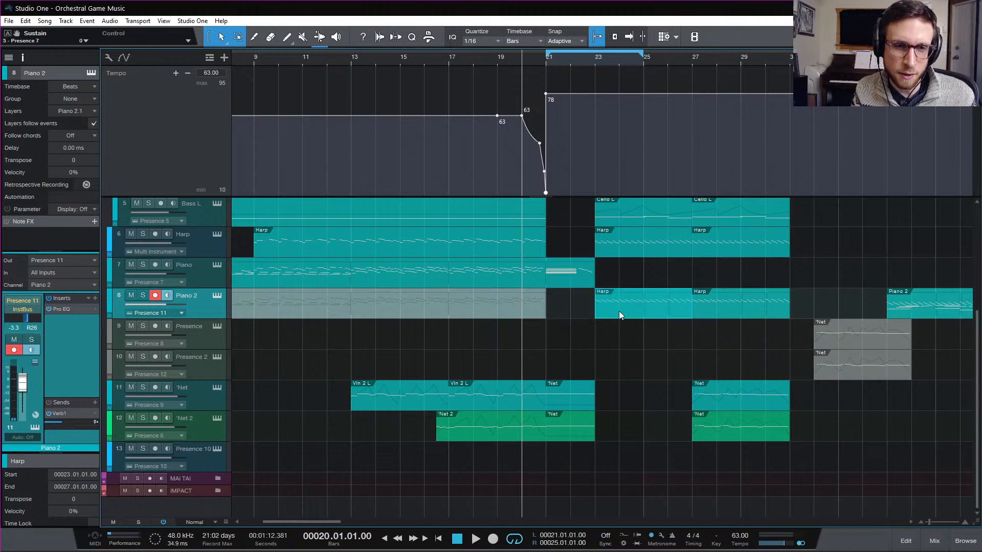
double_click(618, 312)
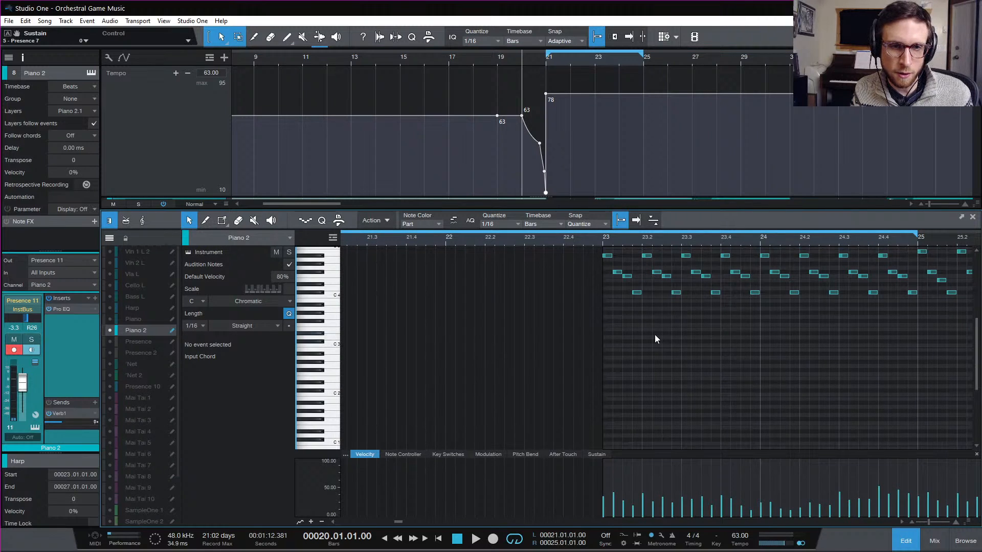
left_click(627, 288)
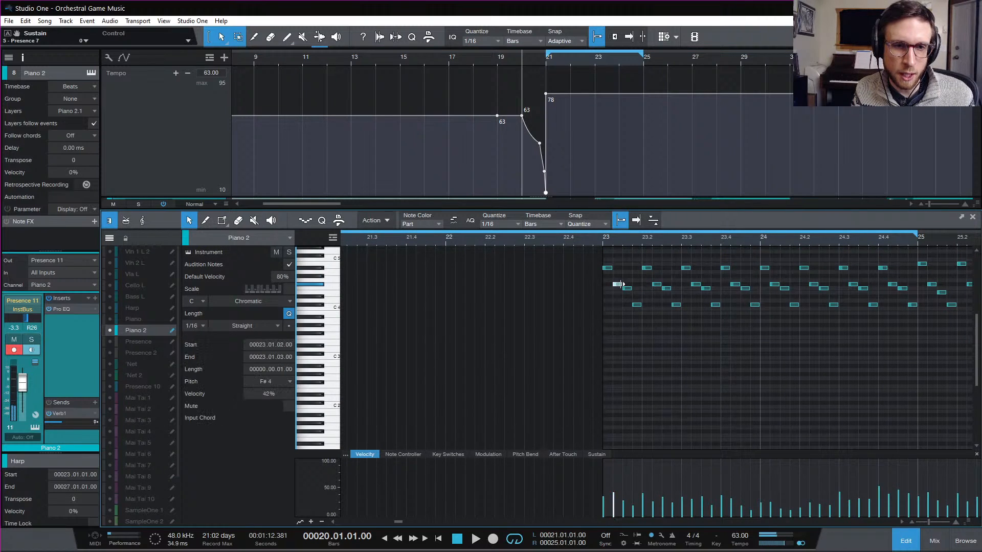
left_click(906, 541)
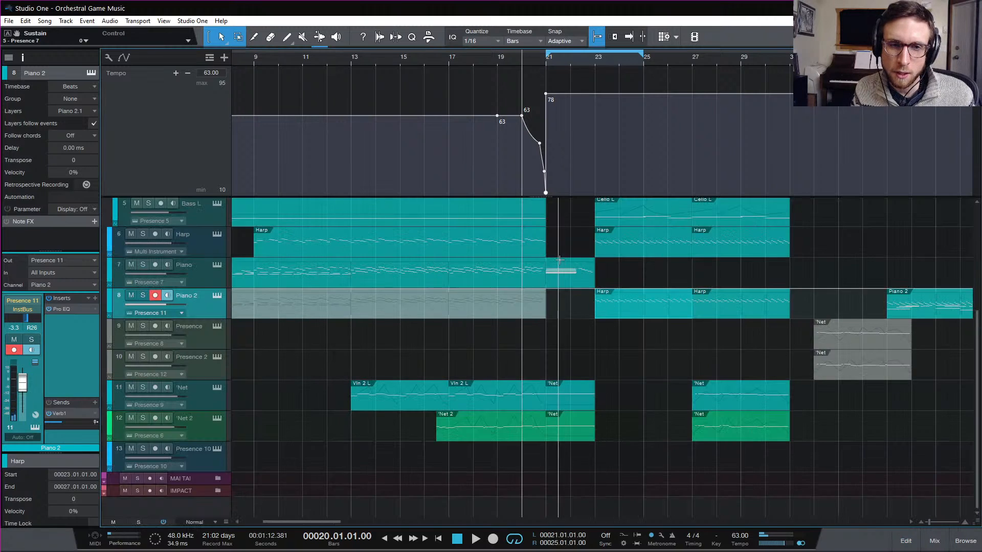
Step: Open the Piano clip for note editing and play it from the bar 21 chord through the descending phrase
double_click(585, 284)
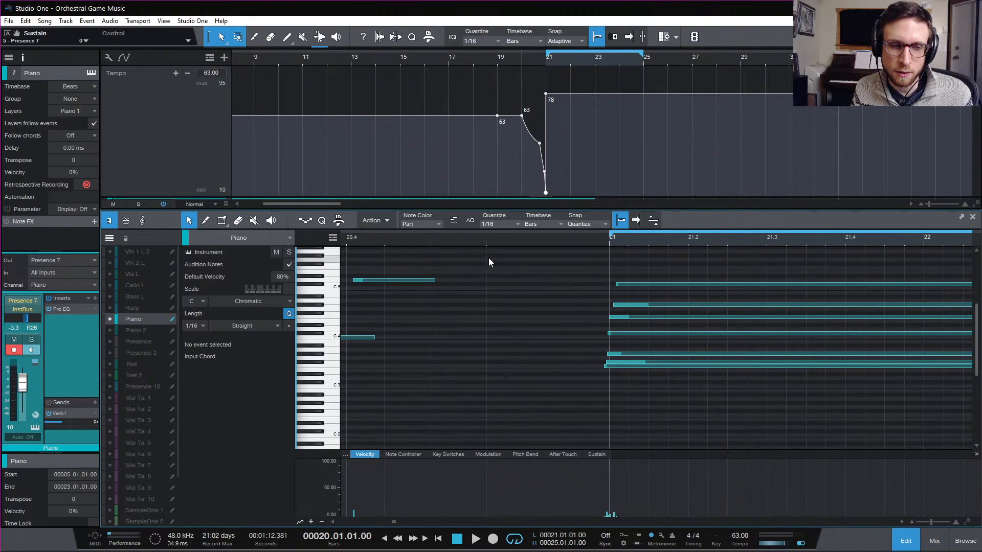
left_click(549, 61)
key("space")
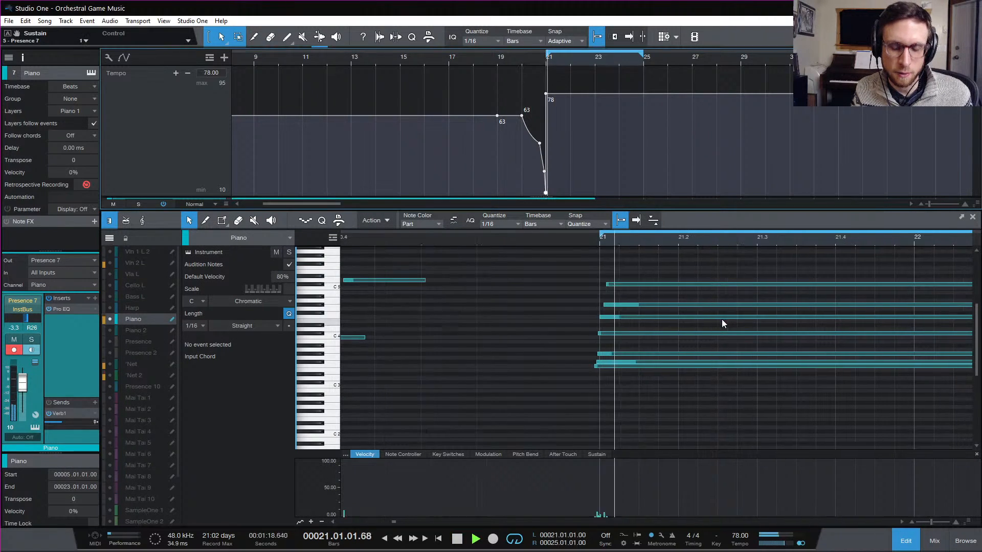
key("w")
key("e")
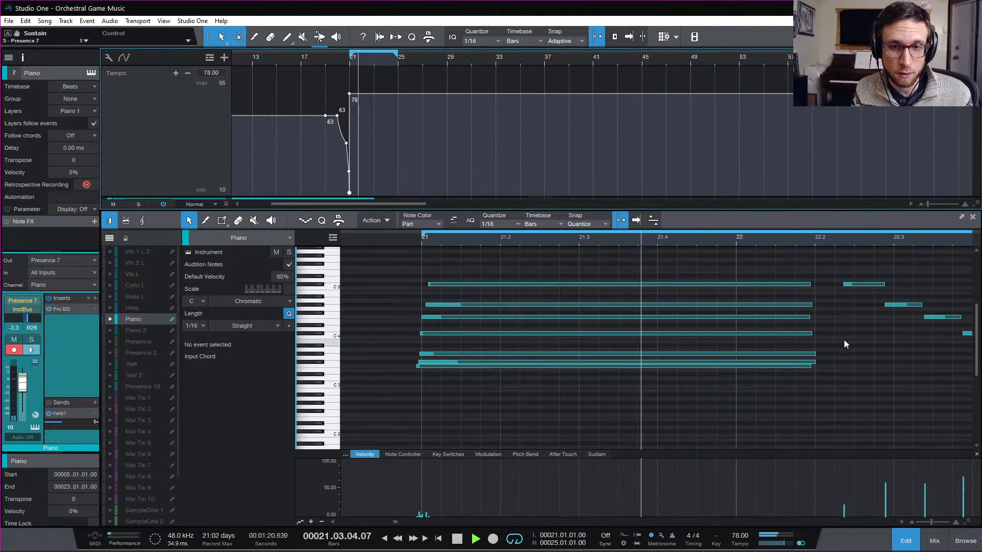
left_click(844, 339)
key("w")
key("w")
left_click_drag(839, 342, 778, 343)
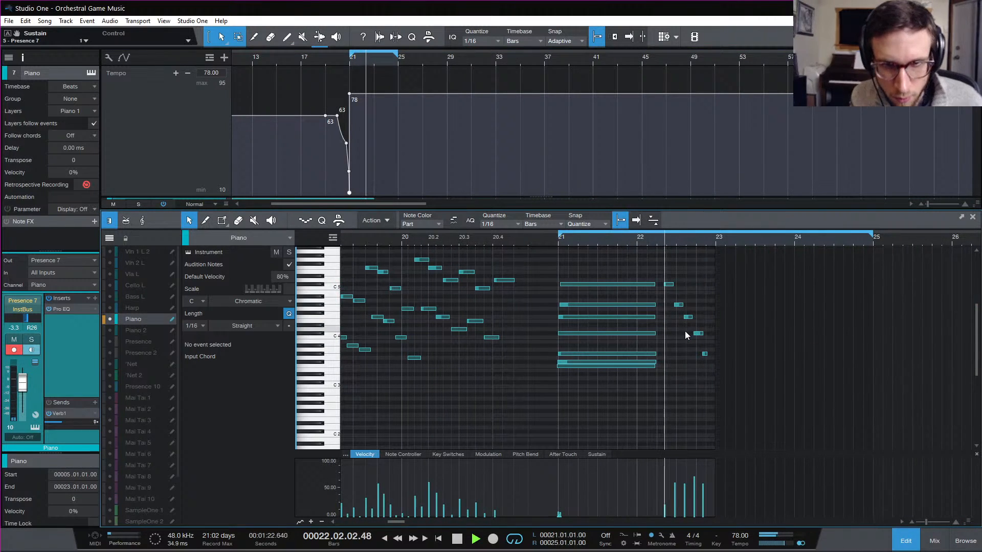
key("space")
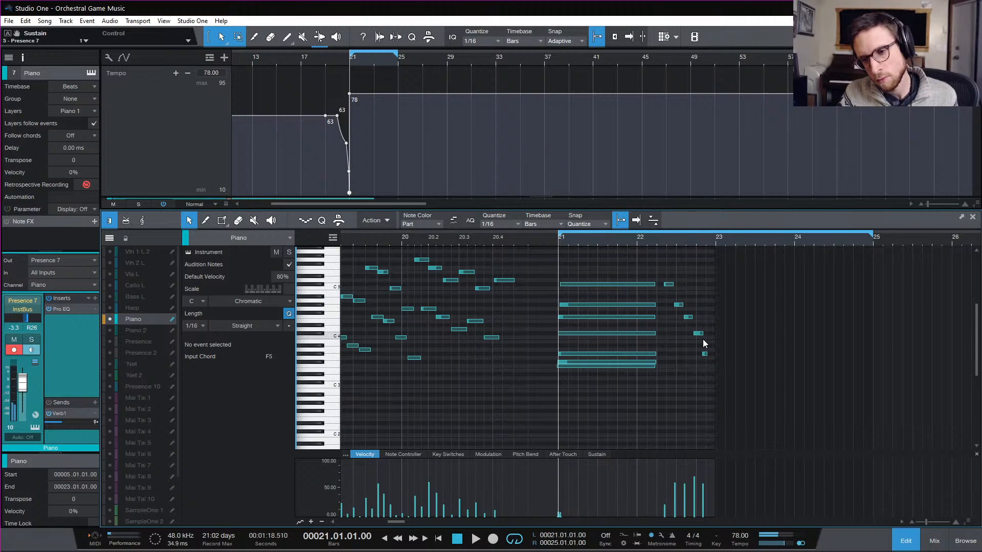
Step: Delete the descending phrase after the bar 21 piano chord and play the passage from bar 21
left_click_drag(664, 274, 774, 415)
key("Delete")
key("space")
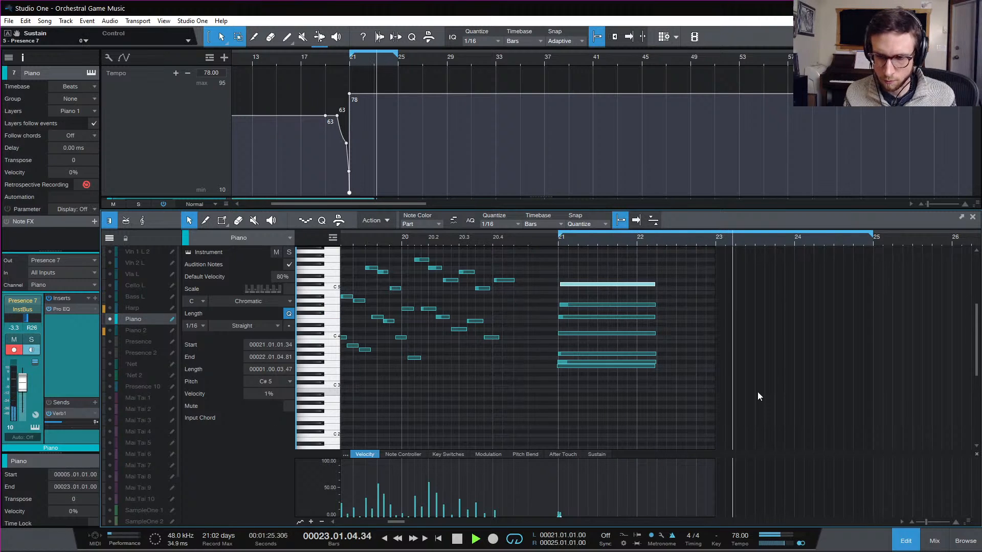
key("space")
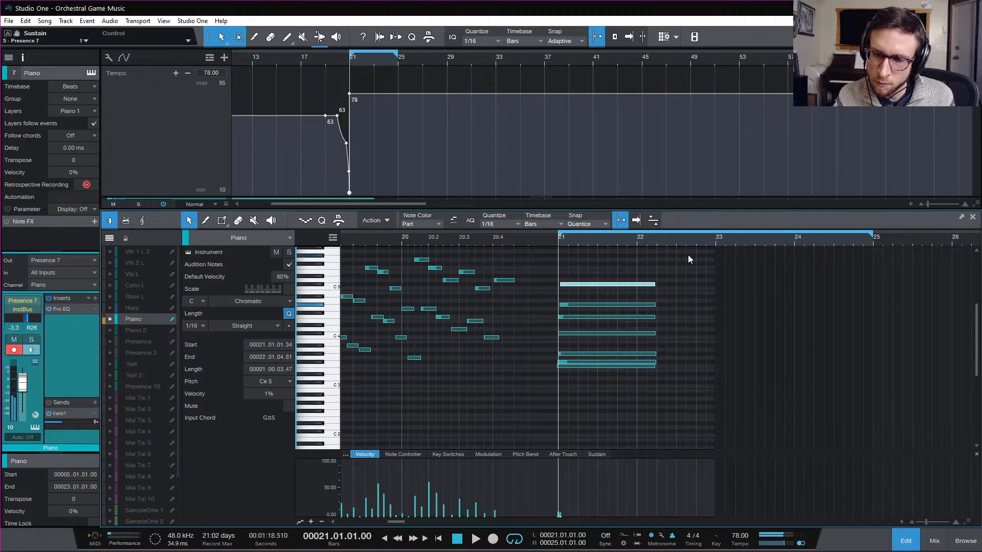
Step: Try recording a replacement piano phrase starting on C#4 in bar 22, and discard the take
key("space")
scroll(758, 318, "down", 1)
scroll(760, 325, "up", 1)
key("KP_Multiply")
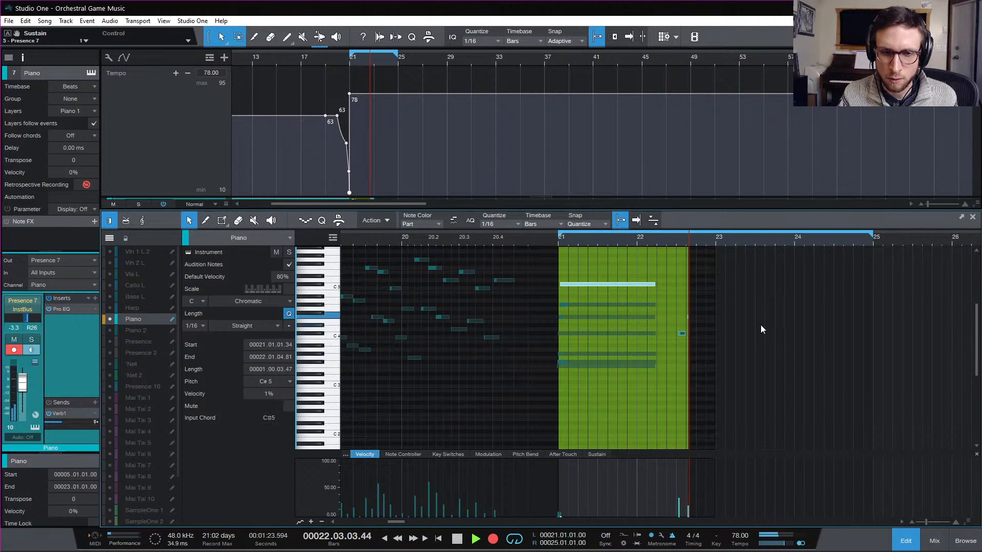
key("space")
key("space")
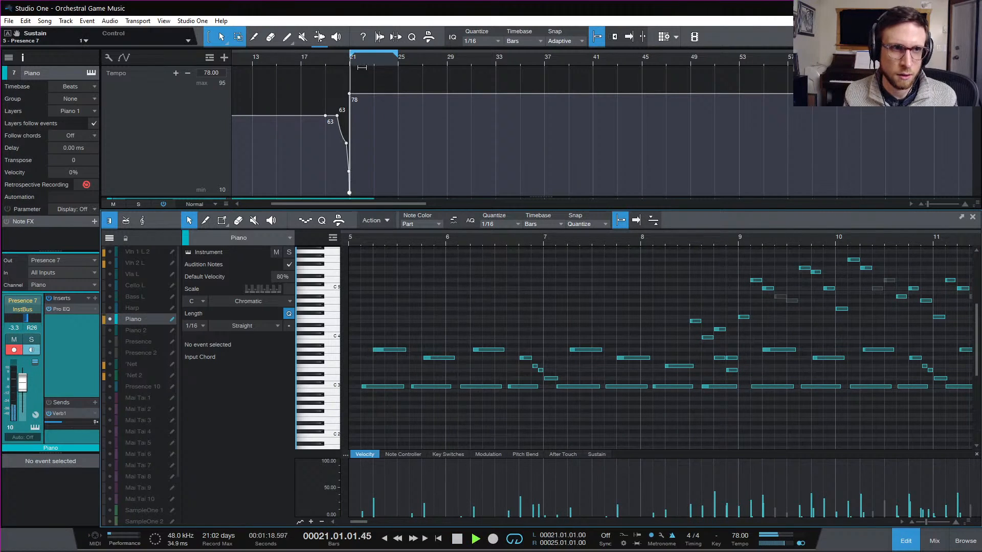
key("space")
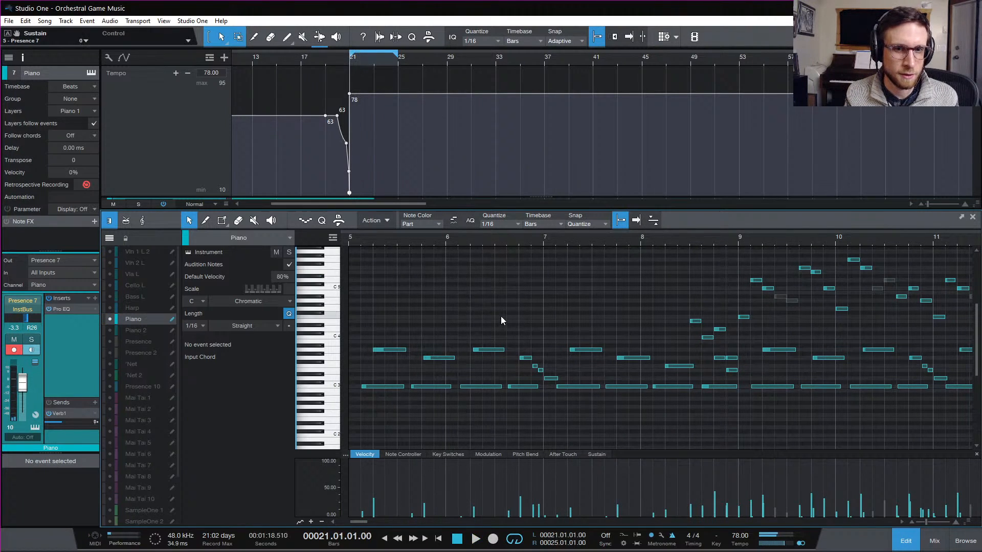
Step: Record a rising phrase C#4, F4, F#4, G#4 late in bar 22 on the Piano track and reopen the clip's notes
left_click(902, 542)
double_click(363, 275)
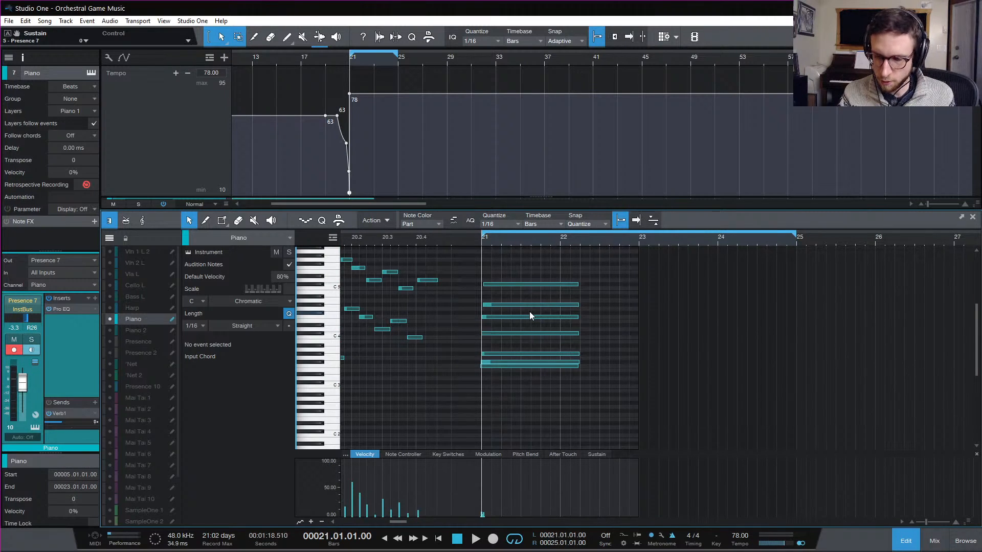
key("KP_Multiply")
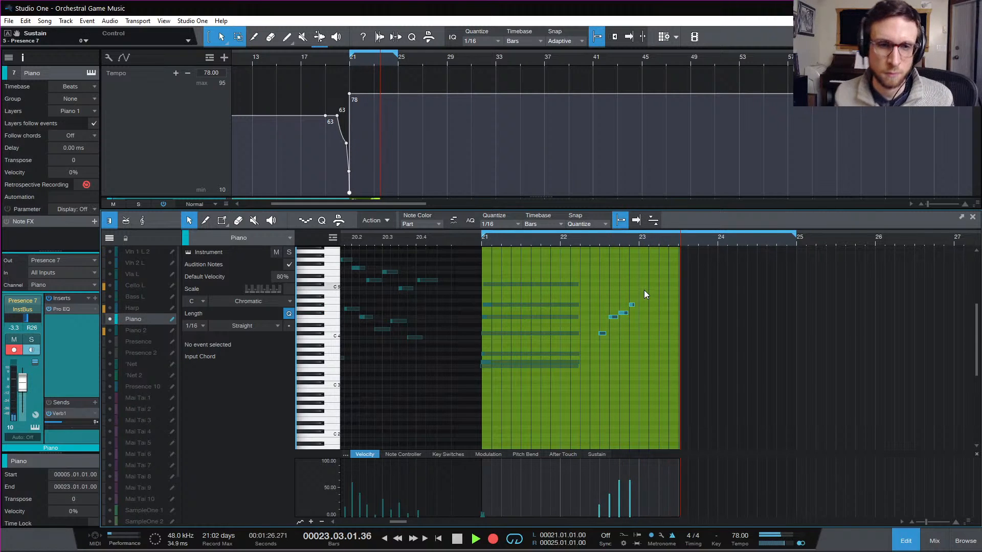
key("space")
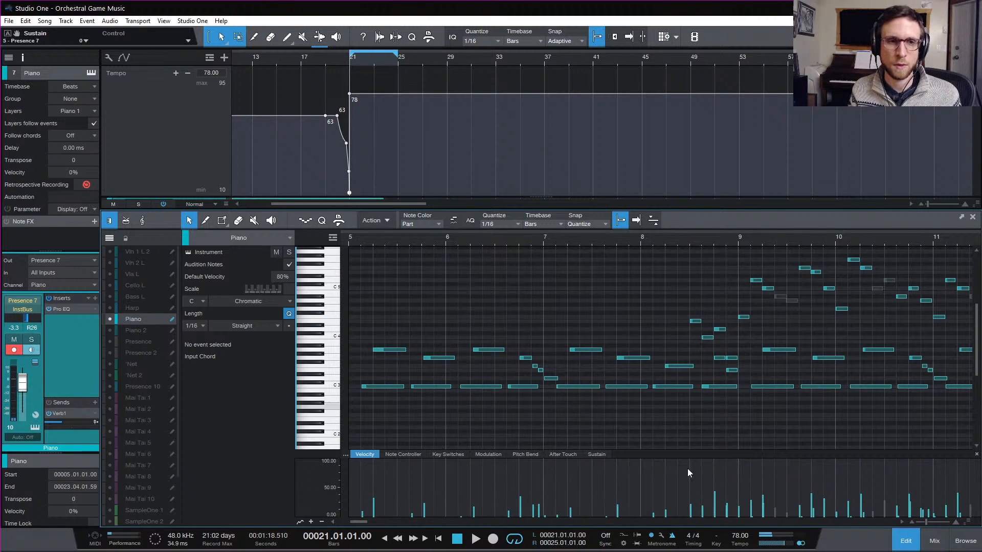
left_click(915, 544)
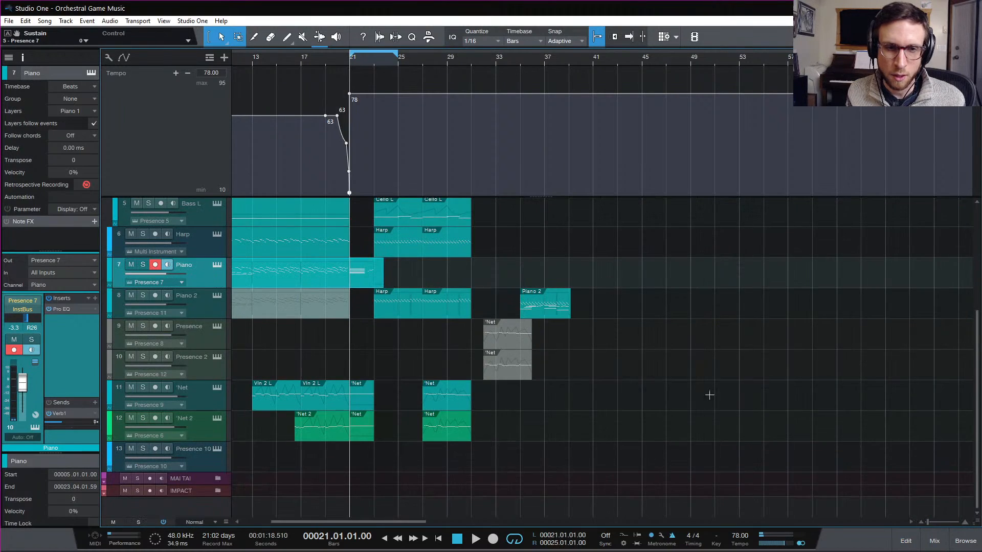
left_click(917, 546)
left_click(897, 533)
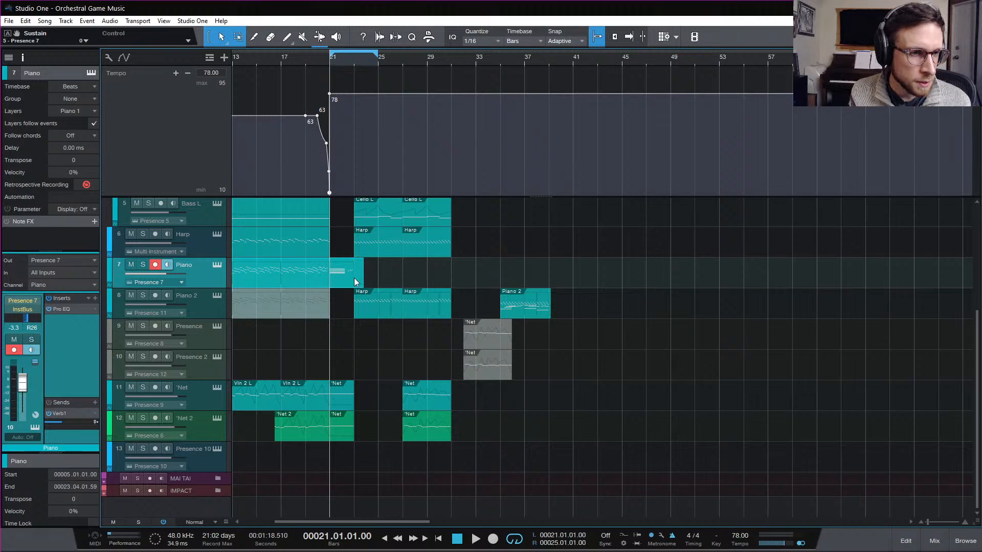
double_click(340, 277)
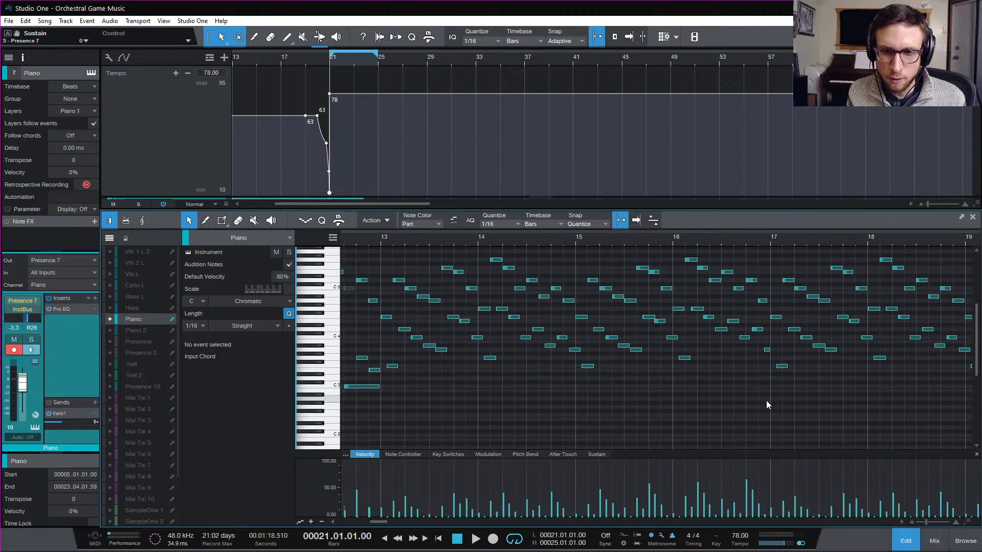
Step: Play the new rising phrase from 22.03 and quantize its four notes to the 1/16 grid
left_click(688, 240)
key("space")
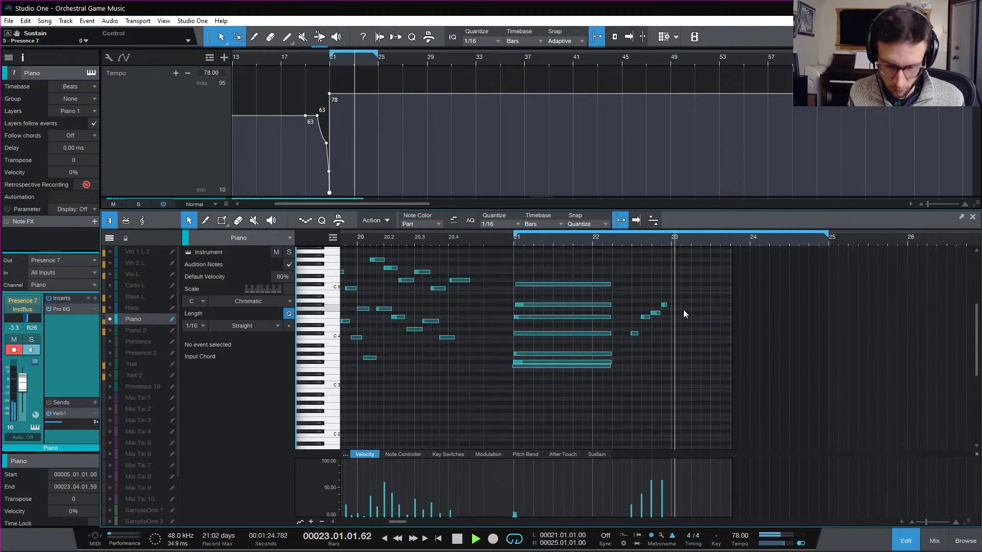
key("space")
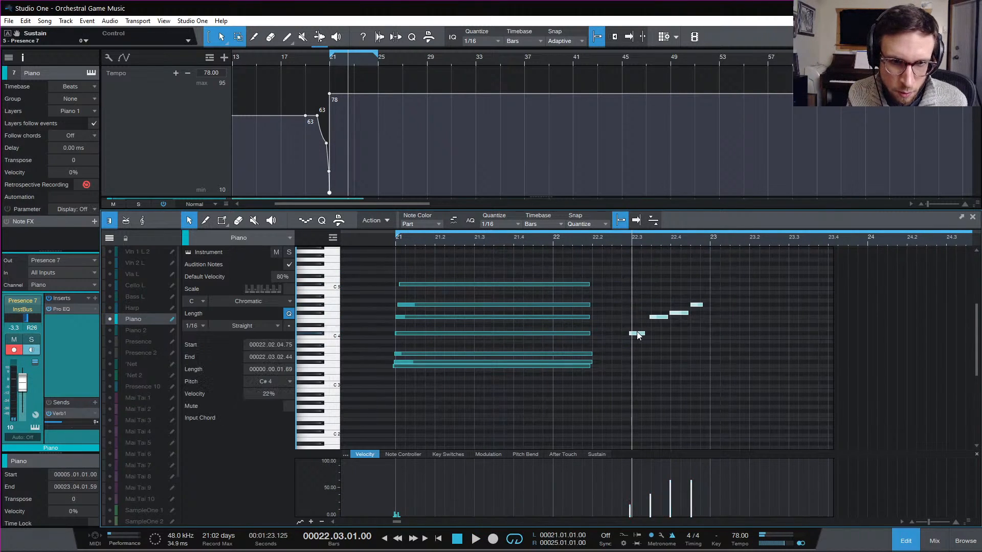
key("q")
left_click(676, 332)
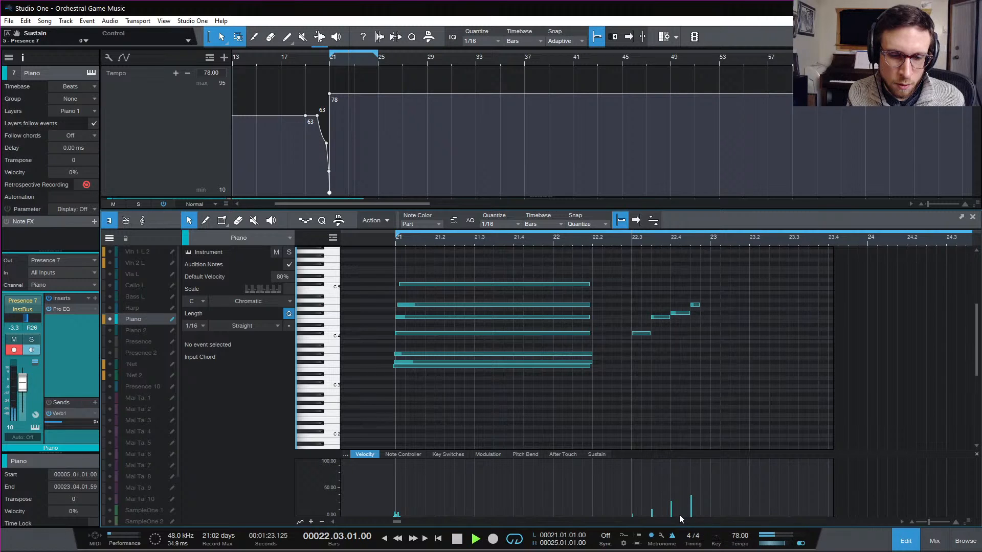
Step: Lengthen the Piano pickup's last note, G#4, to end at bar 23 and play the passage from bar 21
left_click_drag(699, 305, 709, 308)
key("space")
left_click(396, 243)
key("space")
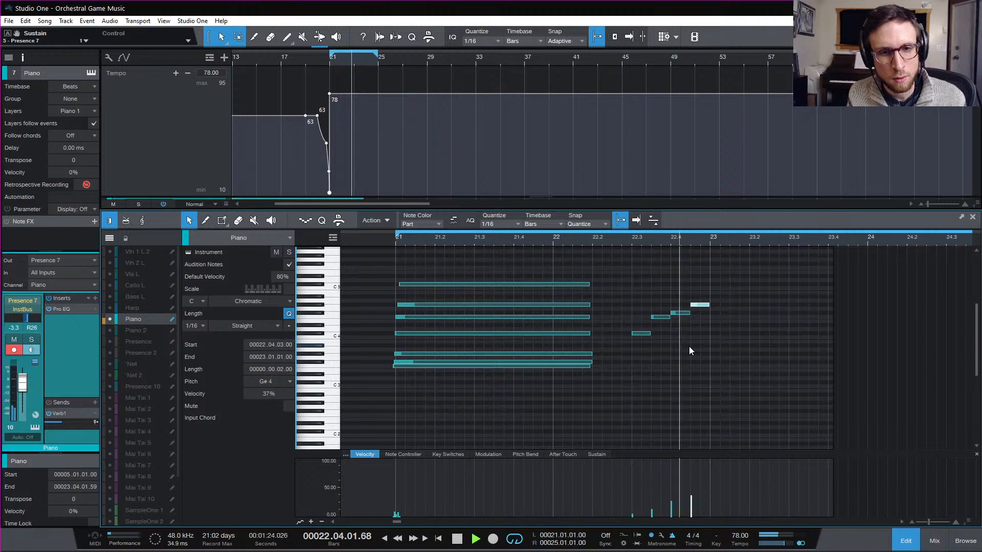
key("space")
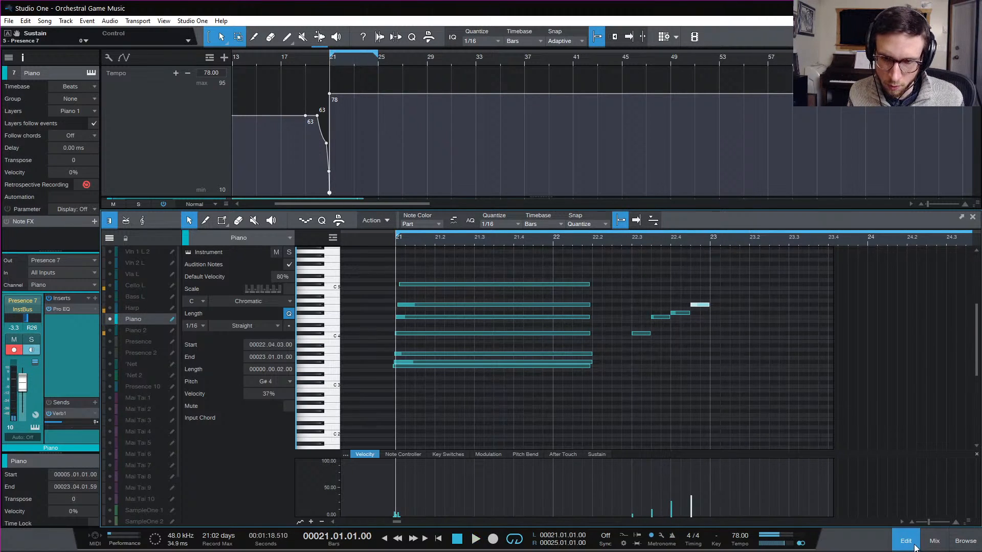
Step: Extend the bar 21 clips on the 'Net and 'Net 2 tracks to bar 25 and open the 'Net clip's notes
left_click(915, 547)
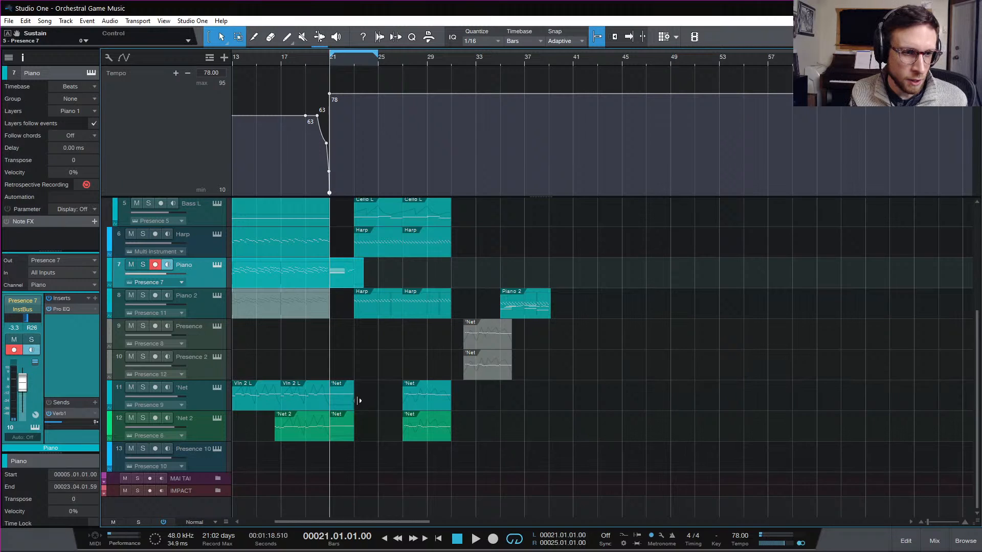
left_click_drag(356, 401, 371, 446)
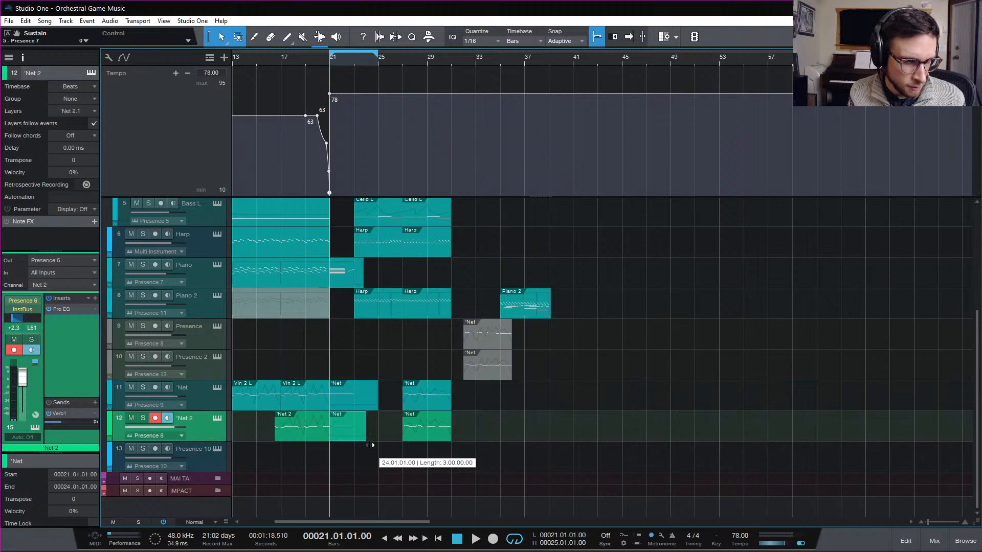
double_click(359, 401)
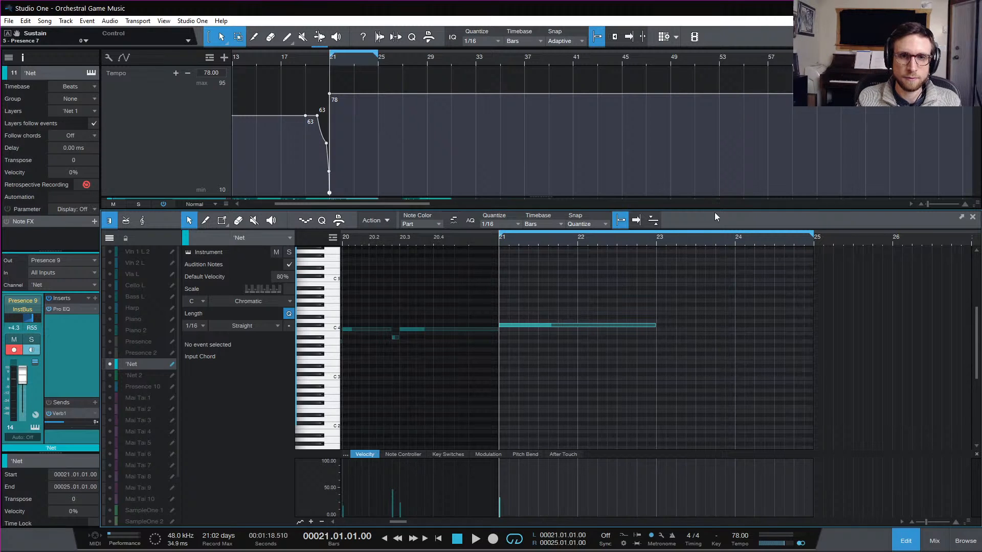
left_click_drag(707, 200, 708, 119)
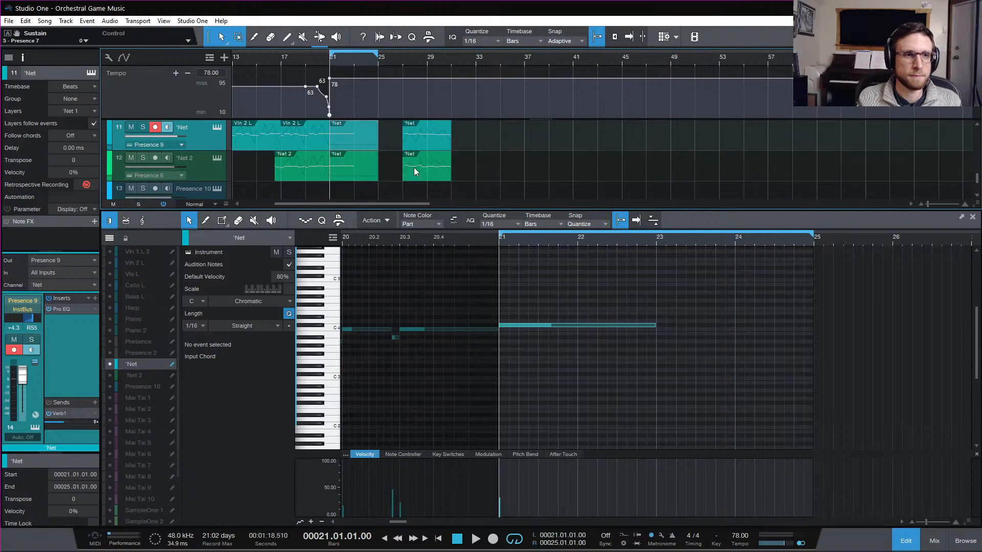
Step: In the 'Net 2 clip, duplicate the F#3 note to bar 23, lower the copy to F3, and play the result
left_click(358, 179)
left_click(527, 354)
left_click(526, 353)
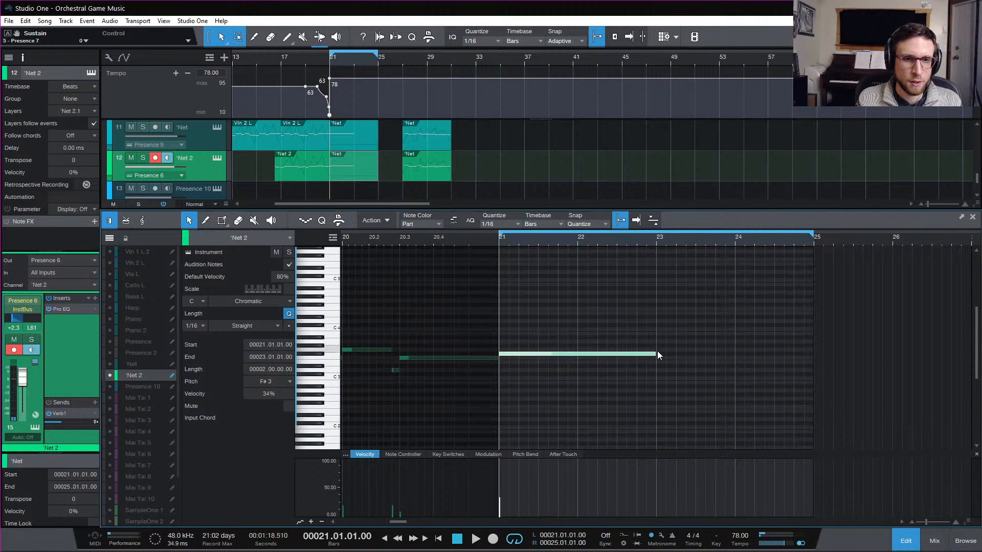
key("space")
key("ctrl+d")
left_click_drag(674, 354, 672, 358)
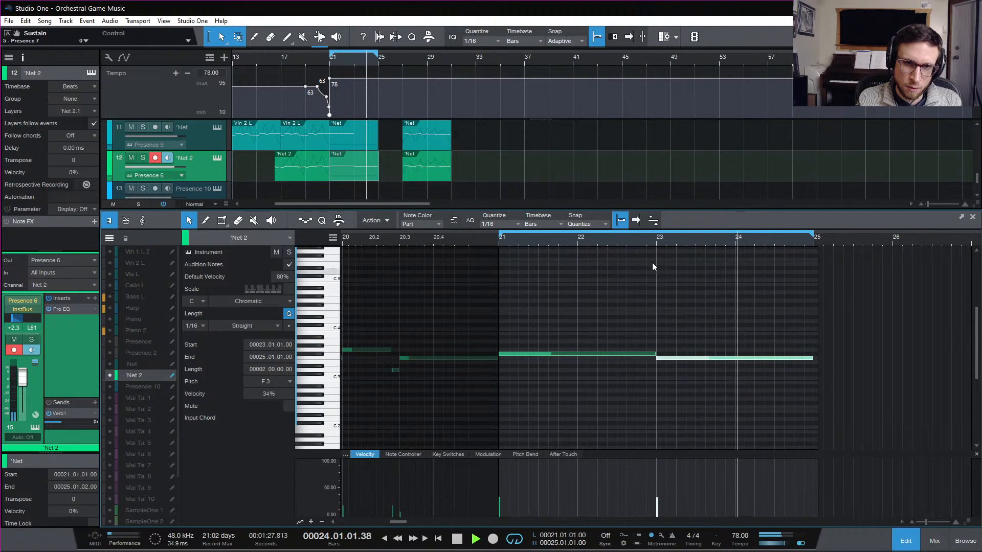
left_click(647, 243)
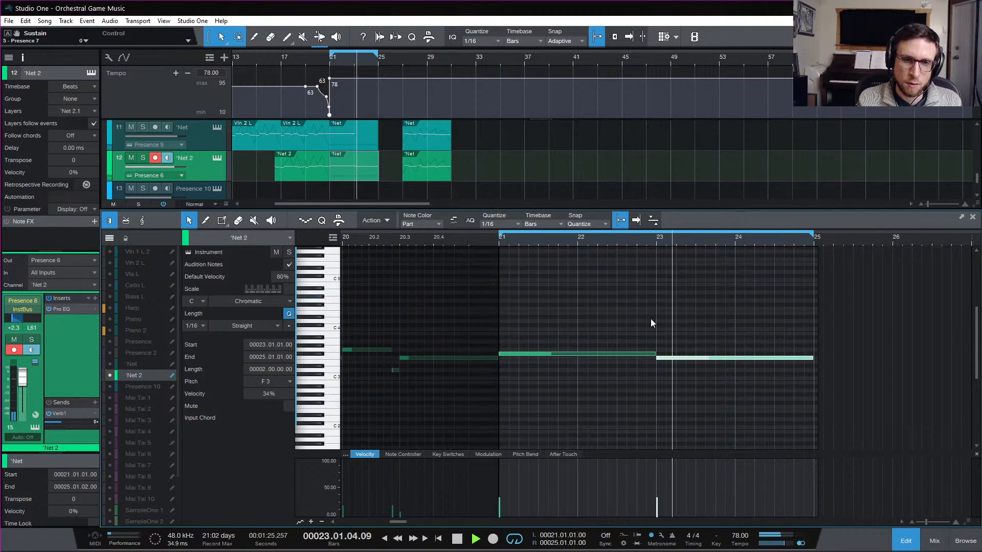
key("space")
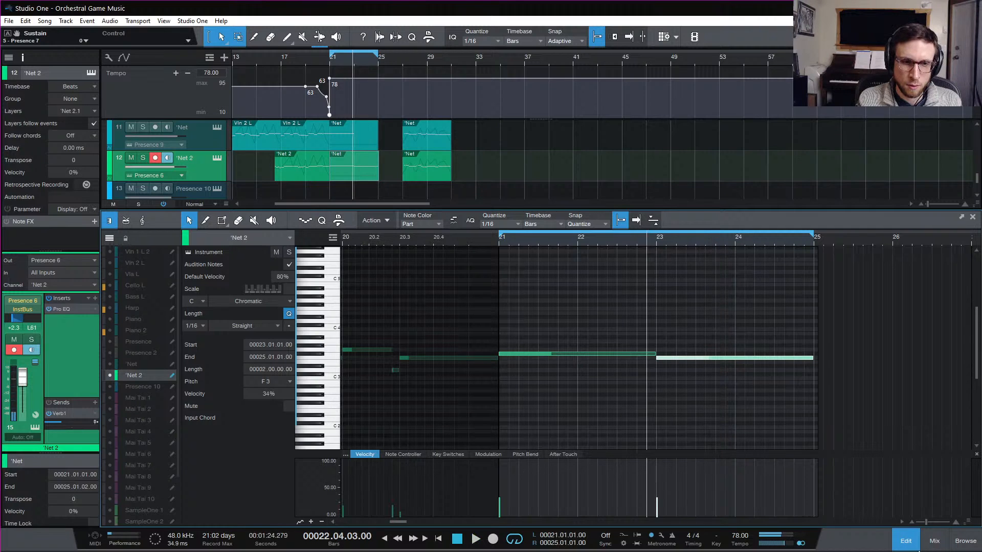
Step: Lengthen the 'Net clip's C#4 note to end at bar 25 and play the passage from bar 21
left_click(905, 544)
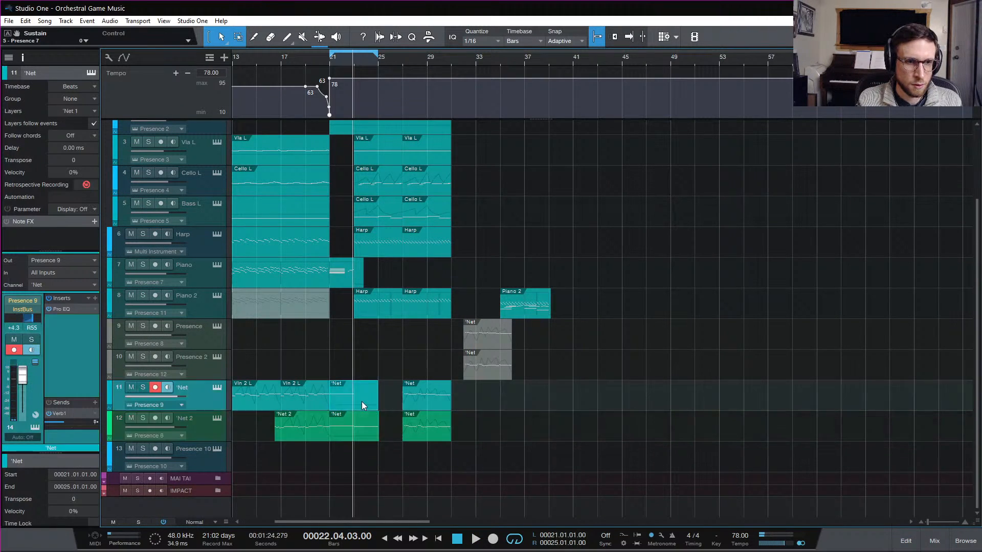
double_click(362, 401)
left_click_drag(654, 326, 813, 345)
key("space")
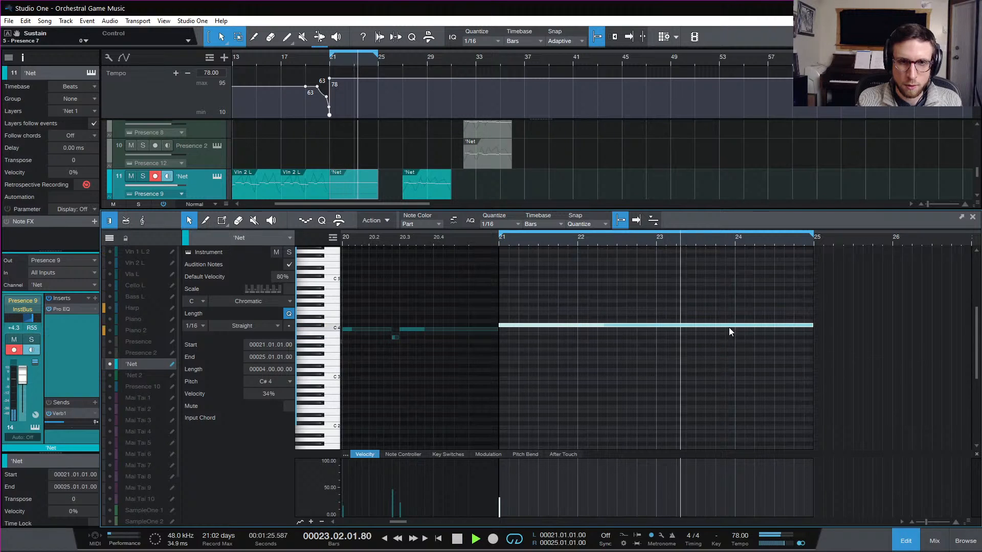
left_click(499, 241)
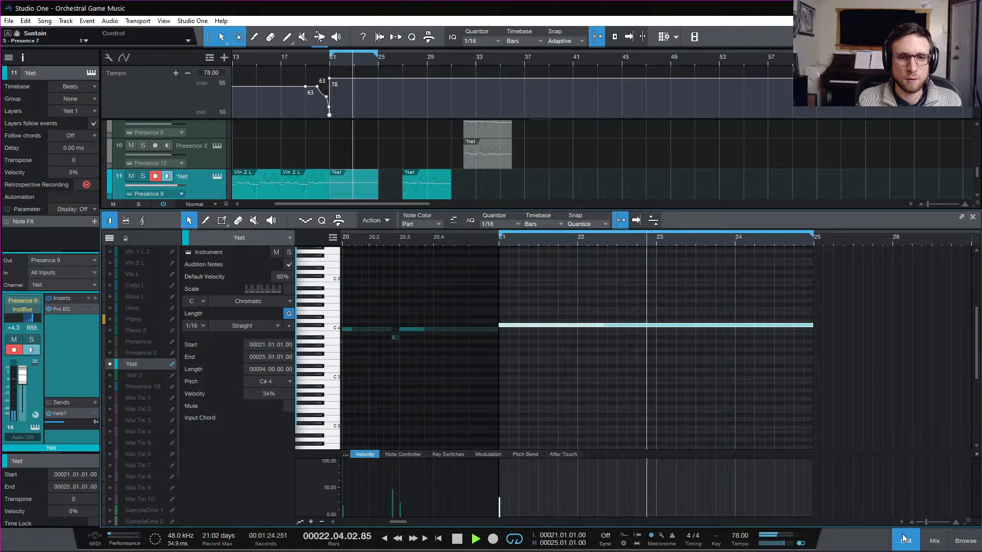
key("space")
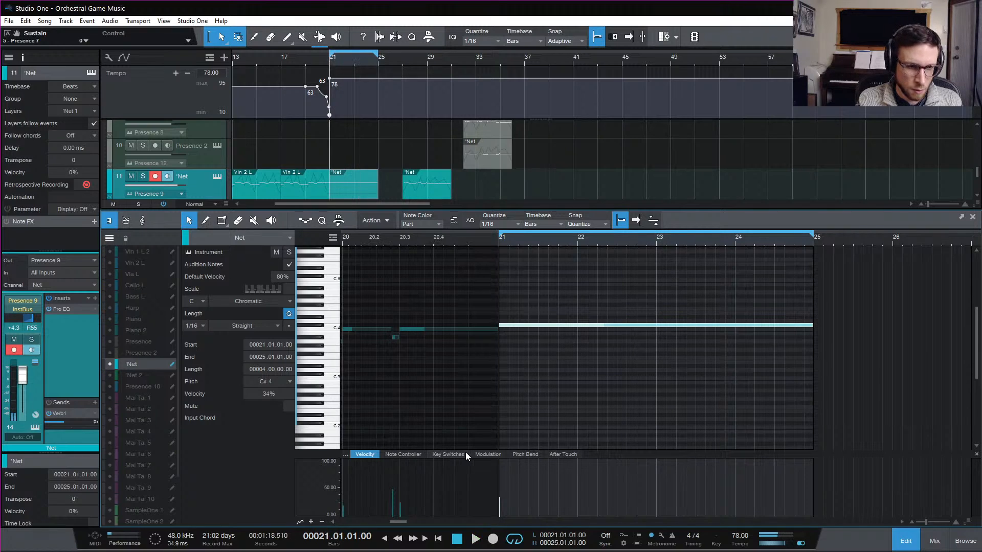
Step: Fade the 'Net clip's modulation curve from bar 21 down to about zero at bar 23 and play it
left_click(488, 454)
left_click(655, 514)
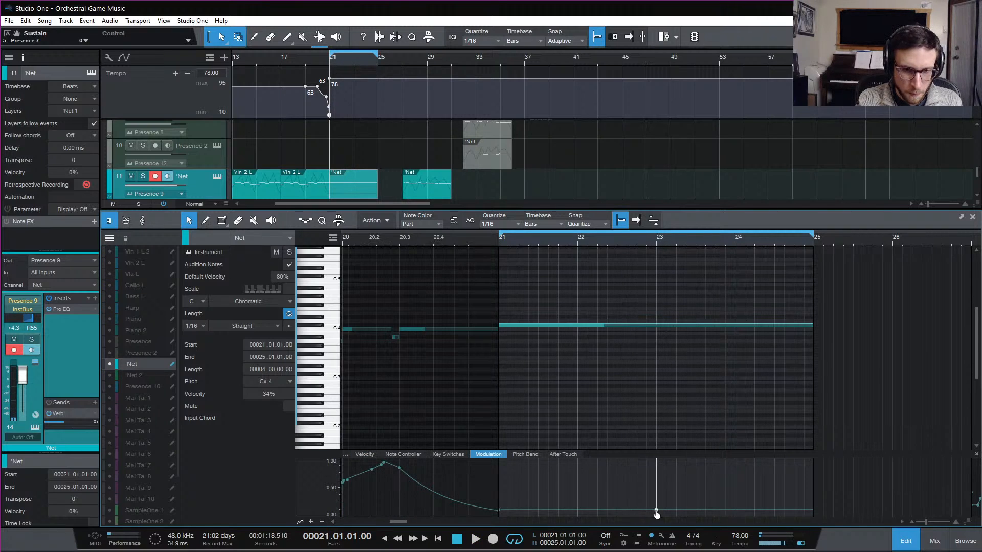
key("space")
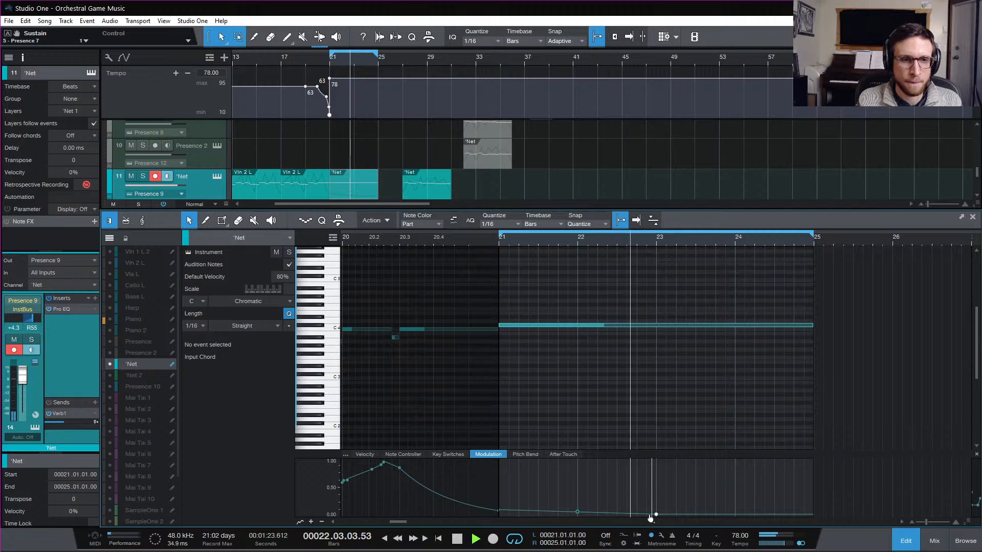
key("space")
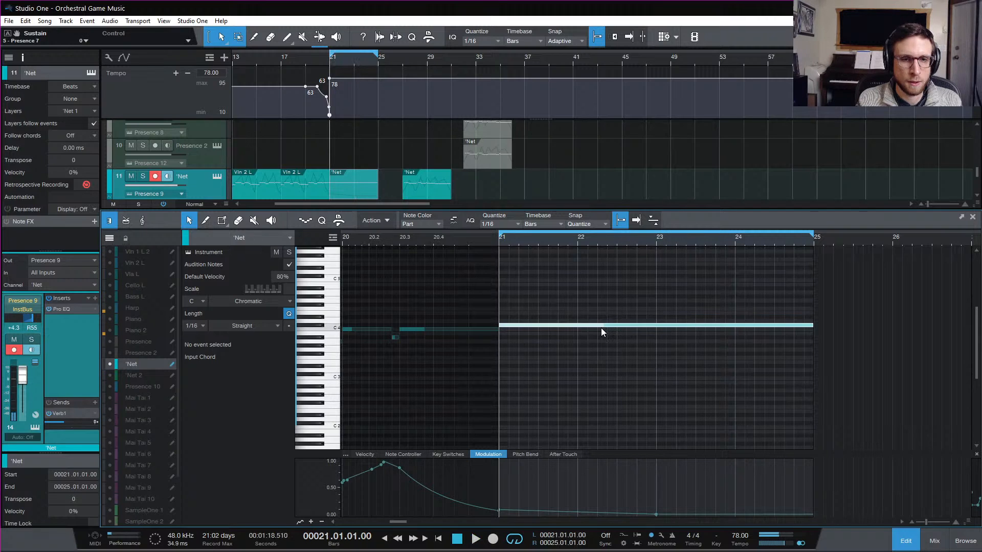
Step: Try lowering the 'Net clip's long note to C4 and play the arrangement from bar 21
left_click_drag(601, 327, 603, 331)
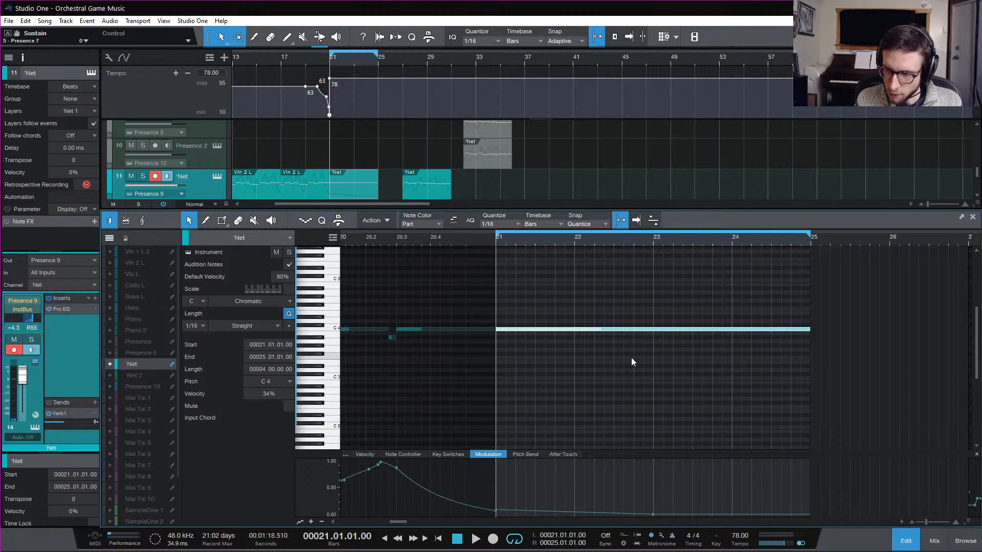
left_click(905, 541)
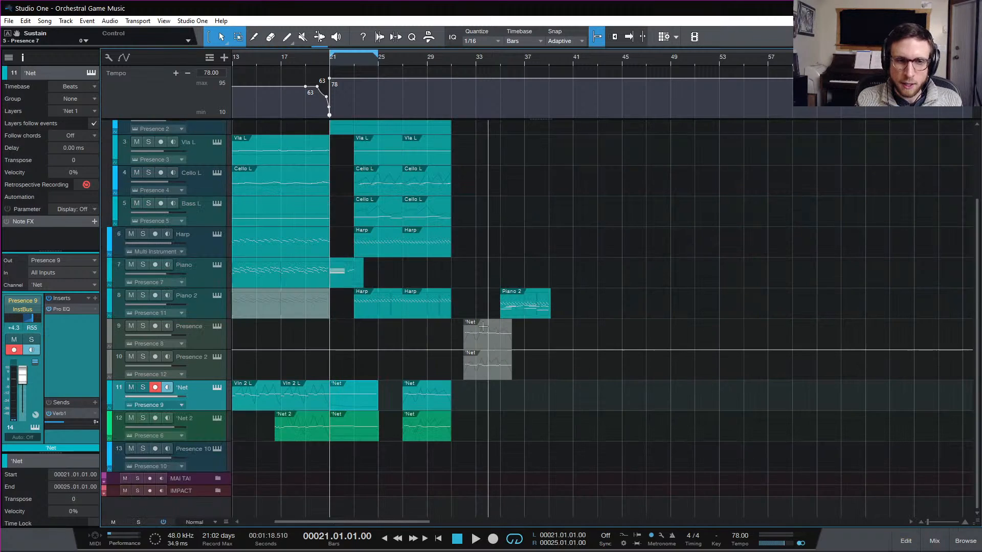
key("space")
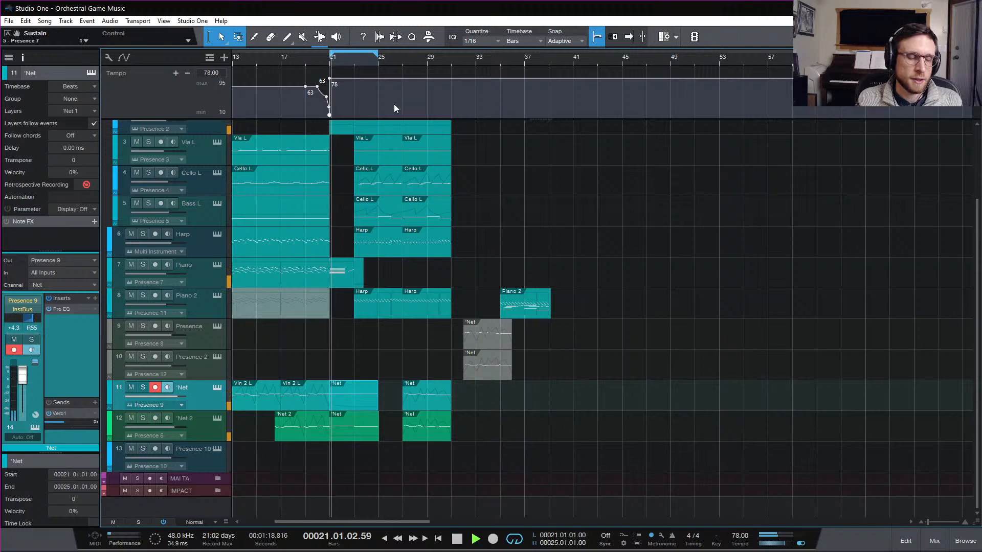
key("space")
Step: Examine the Piano clip's bar 21 chord with playback and compare it with the 'Net 2 clip's notes
double_click(330, 284)
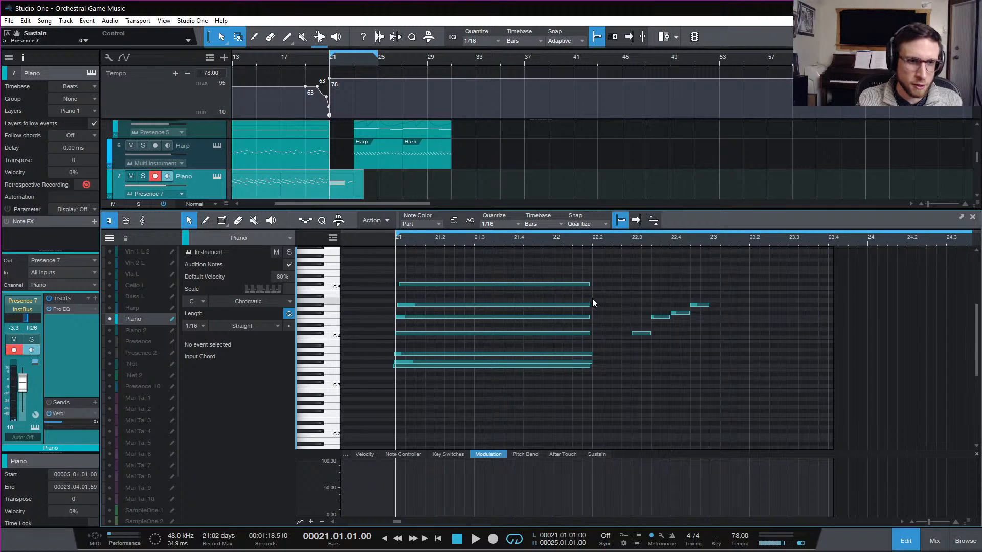
key("space")
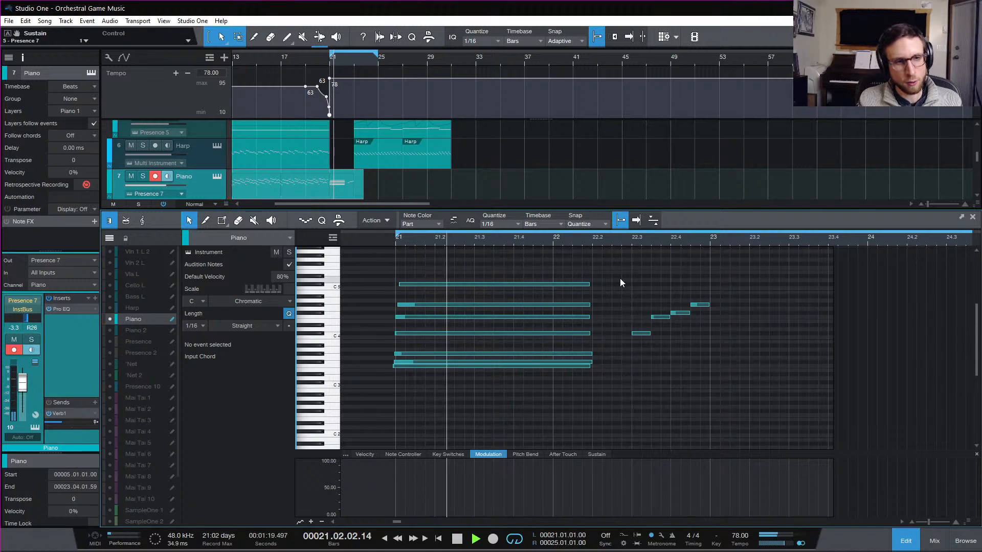
key("space")
left_click(913, 542)
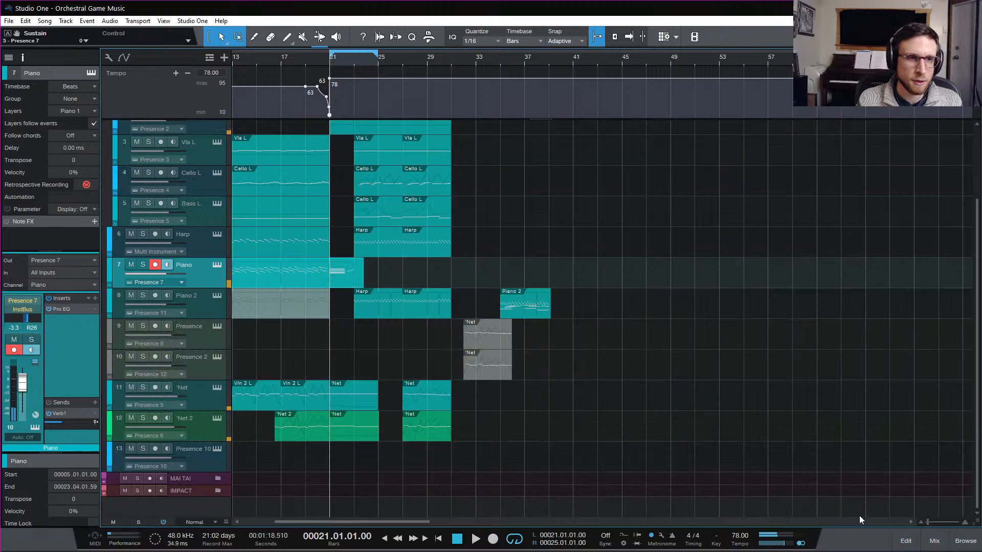
left_click(355, 427)
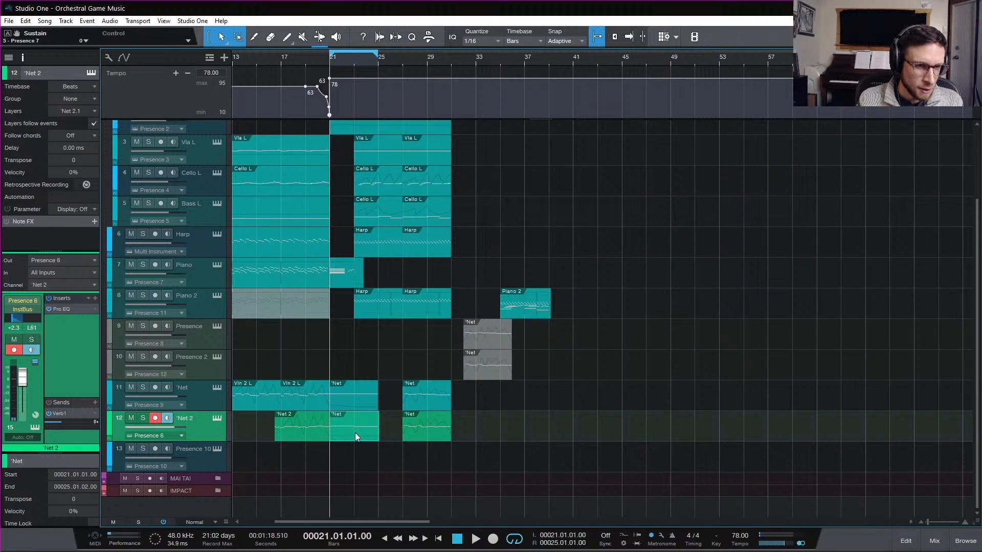
double_click(355, 432)
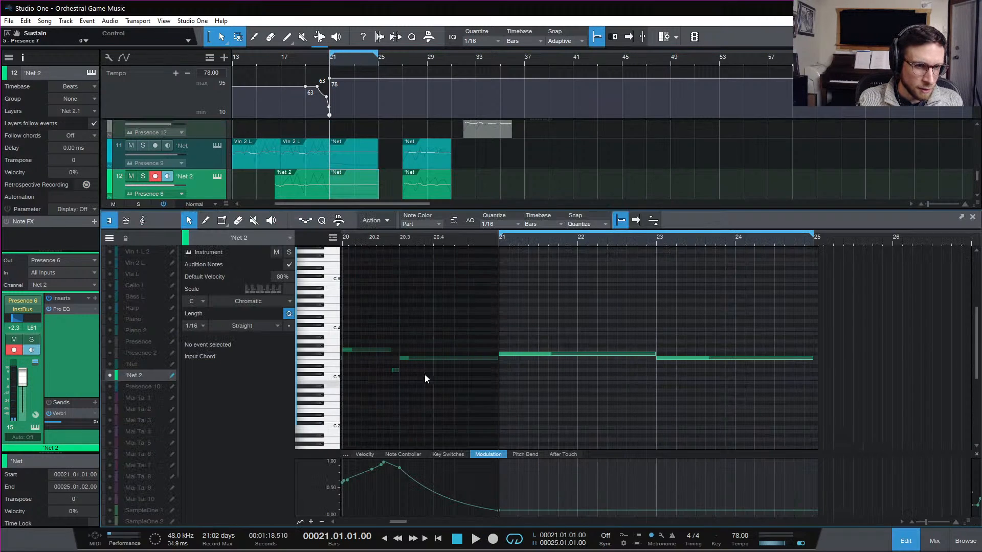
Step: Raise the 'Net clip's long note back to C#4 and play from bar 21
left_click(913, 540)
left_click(364, 403)
double_click(363, 404)
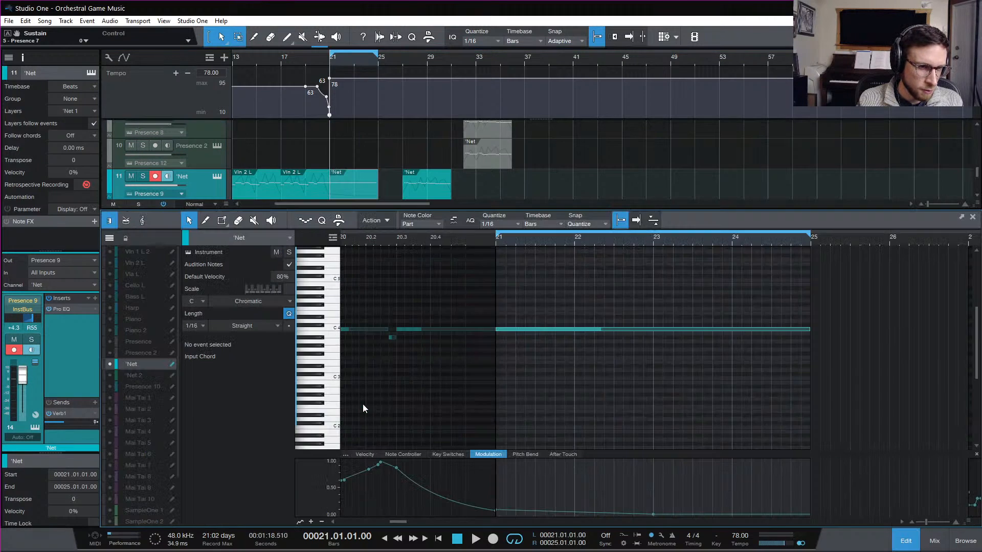
left_click(552, 326)
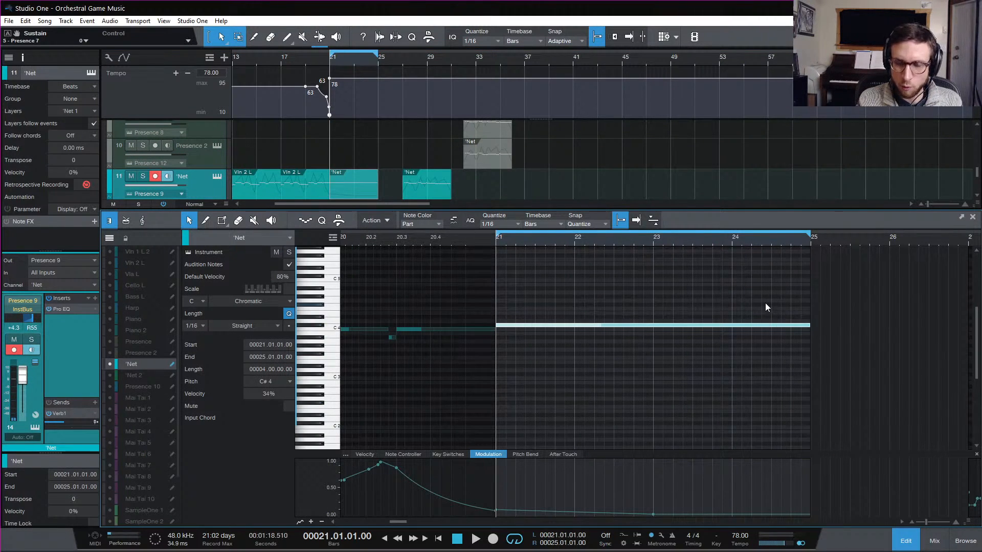
left_click(622, 282)
key("space")
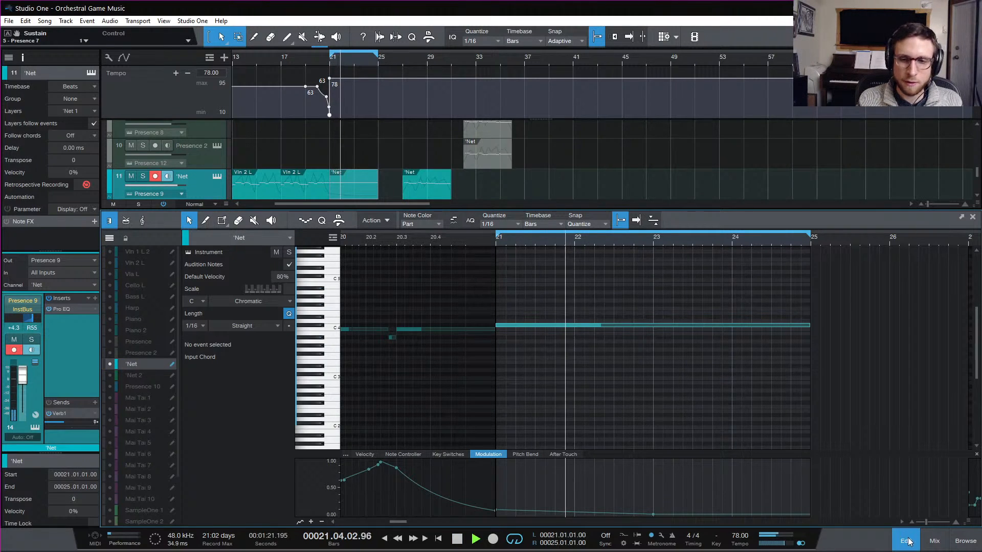
Step: Fade the 'Net 2 clip's modulation from bar 21 to about zero at bar 23 and play from bar 21
key("F2")
double_click(357, 428)
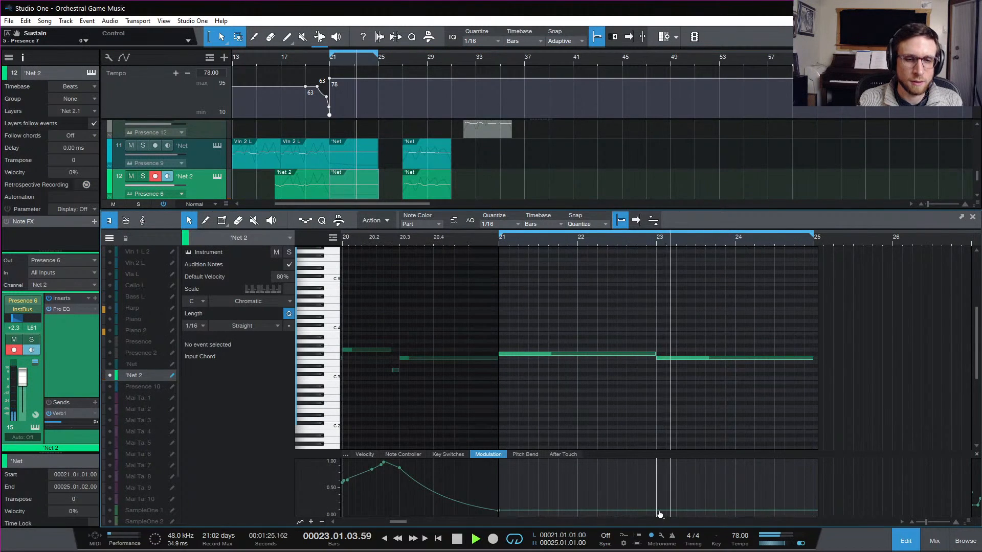
left_click_drag(657, 511, 659, 525)
left_click(499, 238)
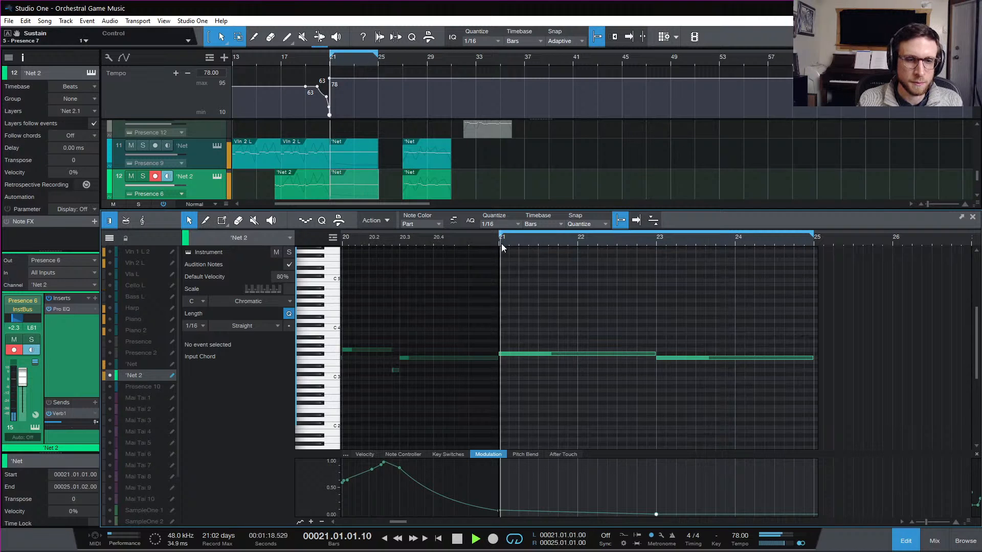
left_click(911, 543)
key("space")
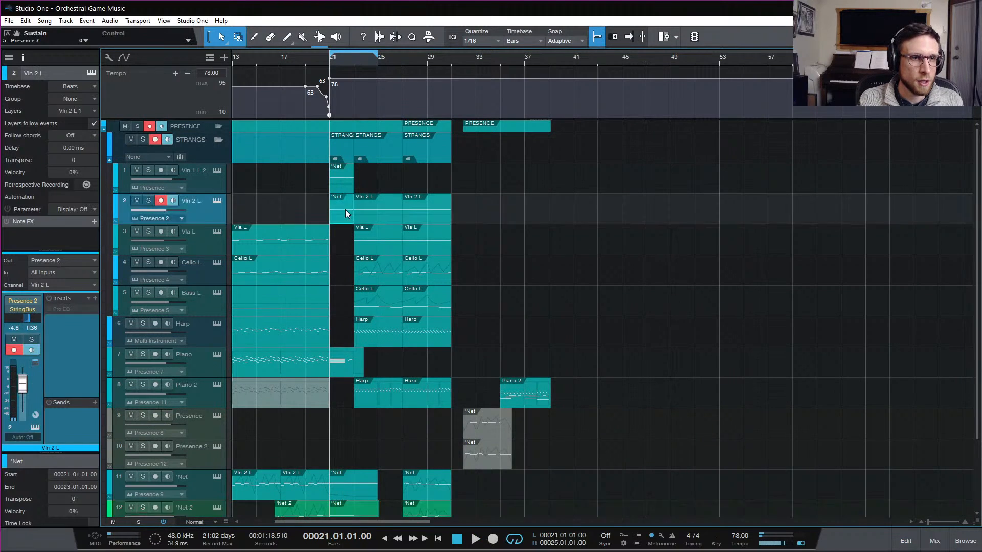
Step: Shape the Vln 2 L clip's modulation to fall to about zero late in bar 22 and rise to the following clip's level at bar 23
double_click(345, 210)
left_click_drag(772, 506, 773, 515)
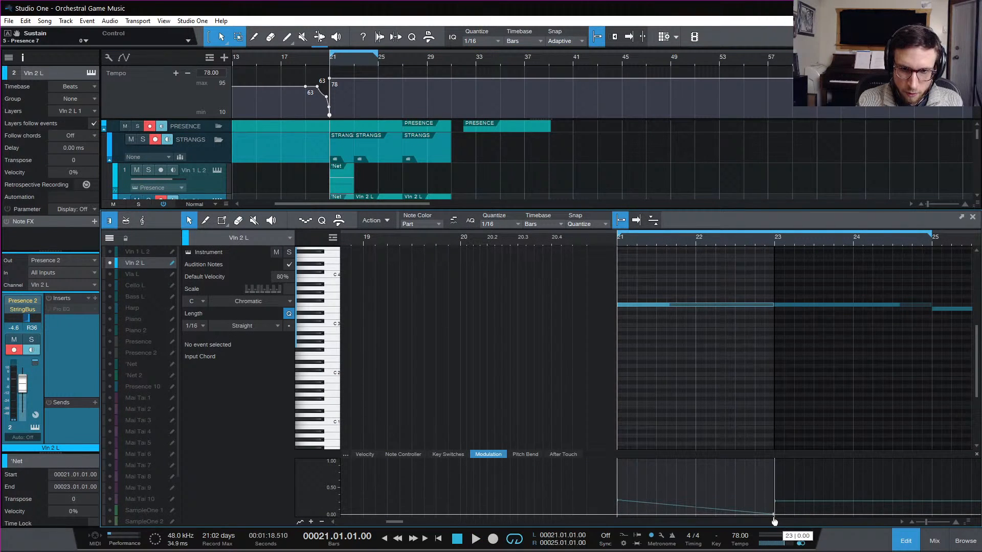
key("space")
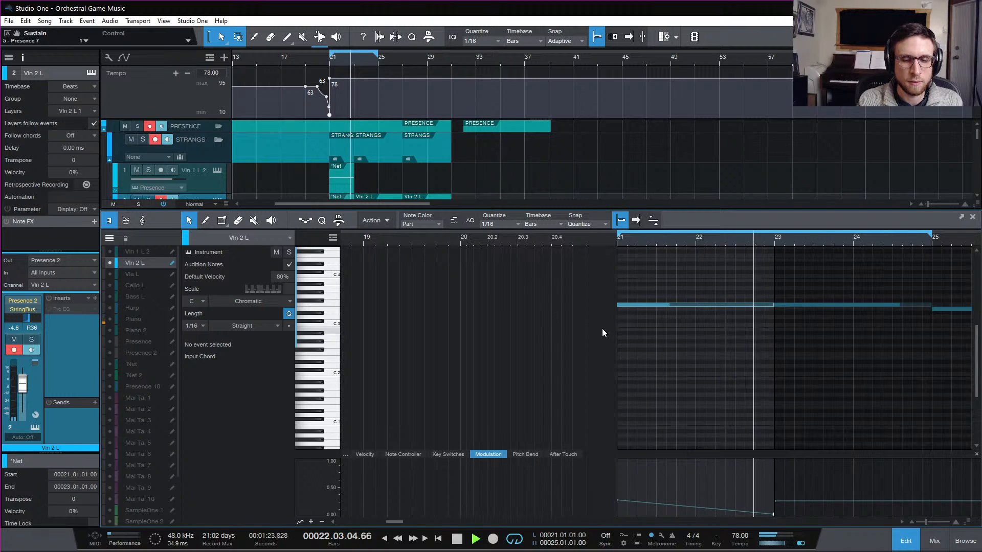
key("space")
left_click_drag(756, 515, 774, 501)
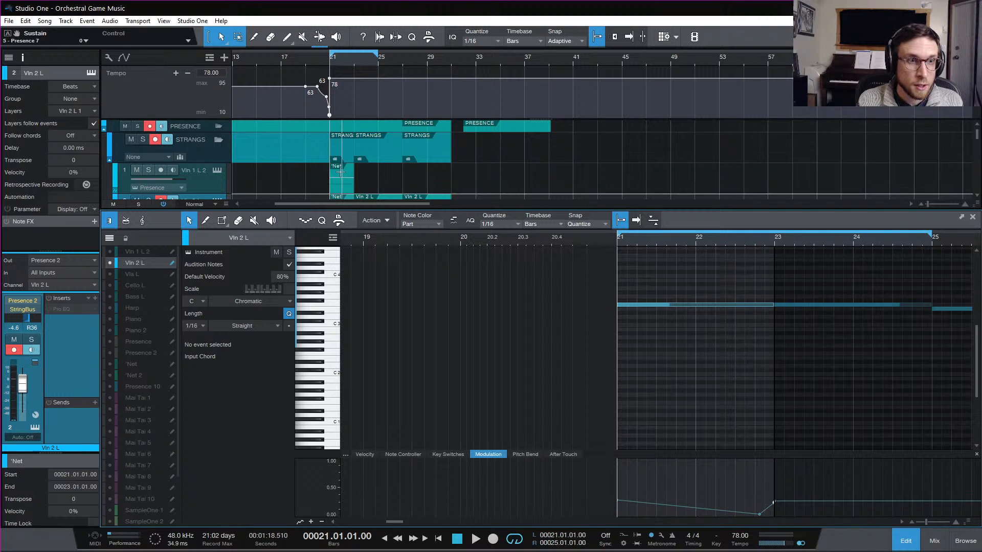
Step: Fade the Vln 1 L 2 clip's modulation from bar 21 to about zero at bar 23 and play the passage
left_click(341, 173)
left_click_drag(773, 504, 773, 515)
key("space")
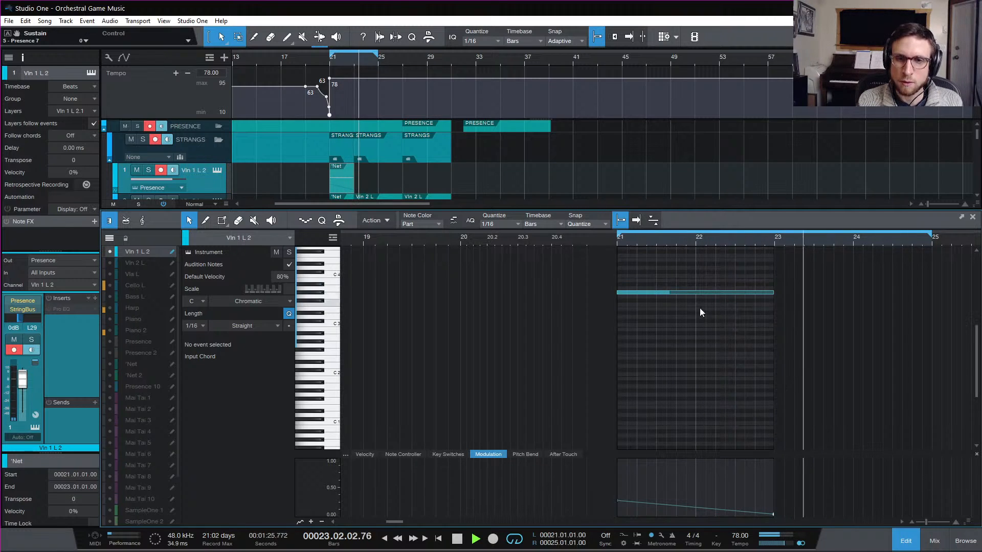
Step: Play the arrangement from bar 23 with the note editor closed to check the strings' entry
key("space")
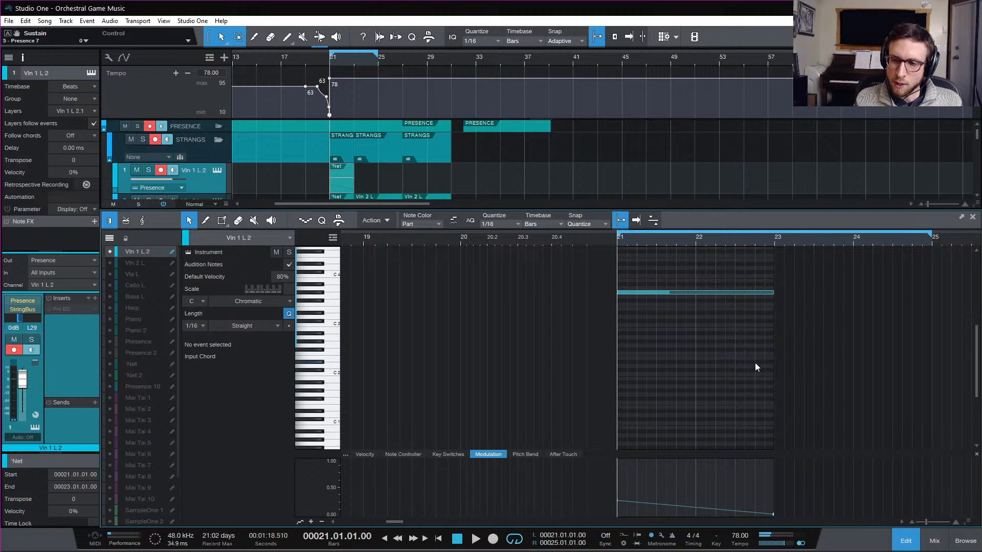
left_click(904, 543)
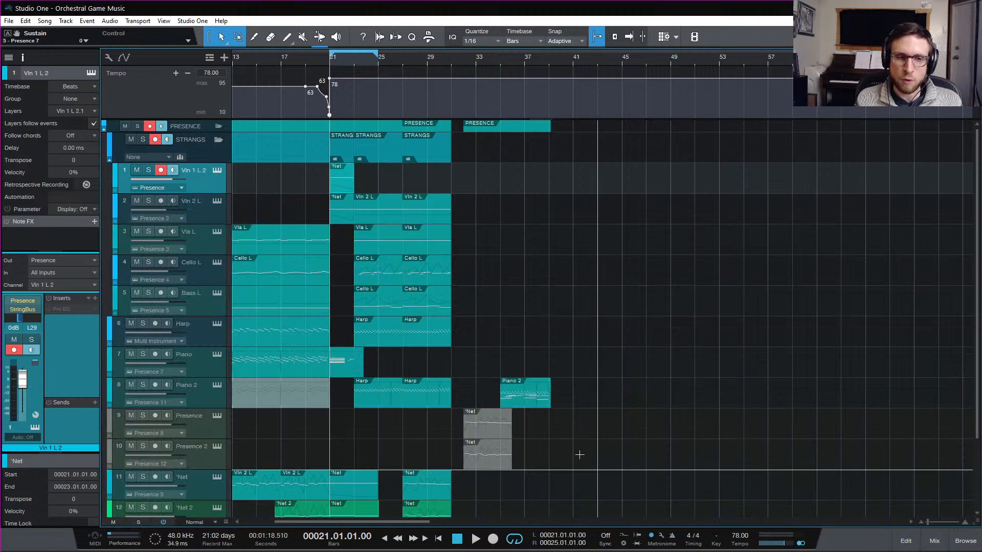
left_click(378, 60)
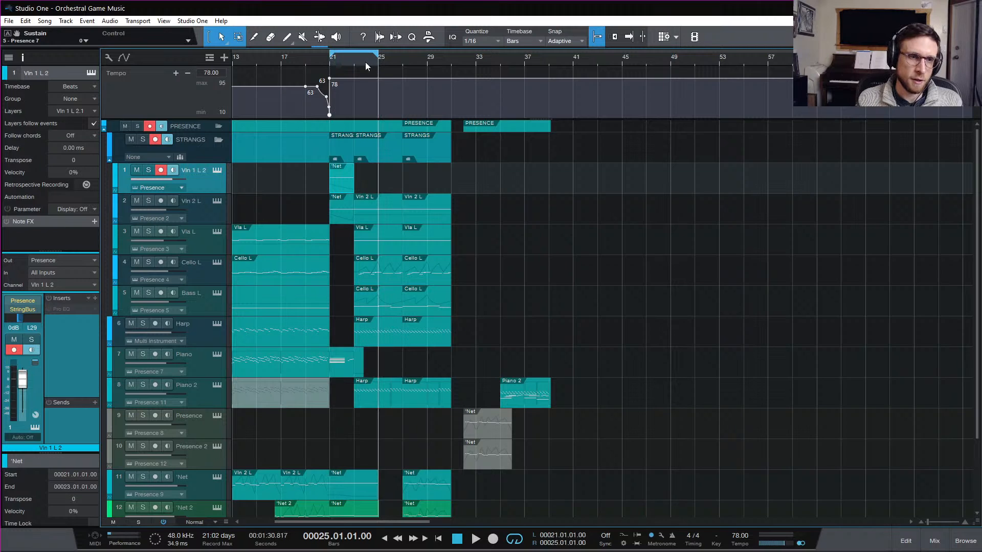
left_click(354, 62)
key("space")
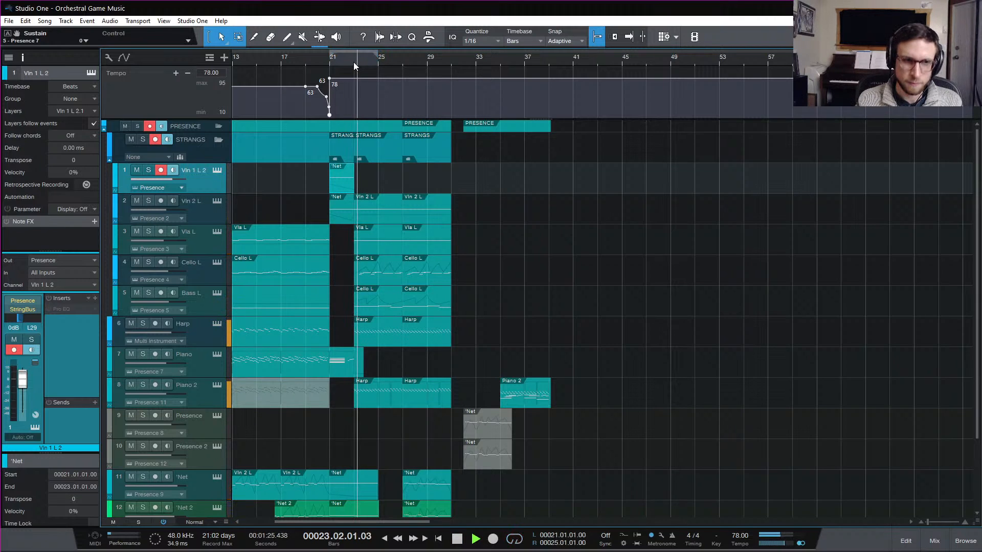
scroll(561, 290, "down", 3)
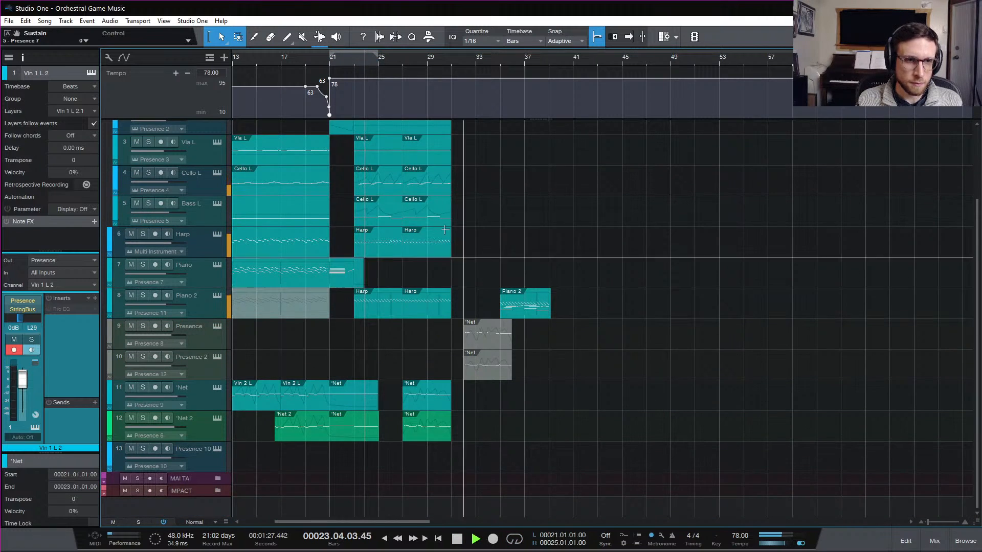
key("space")
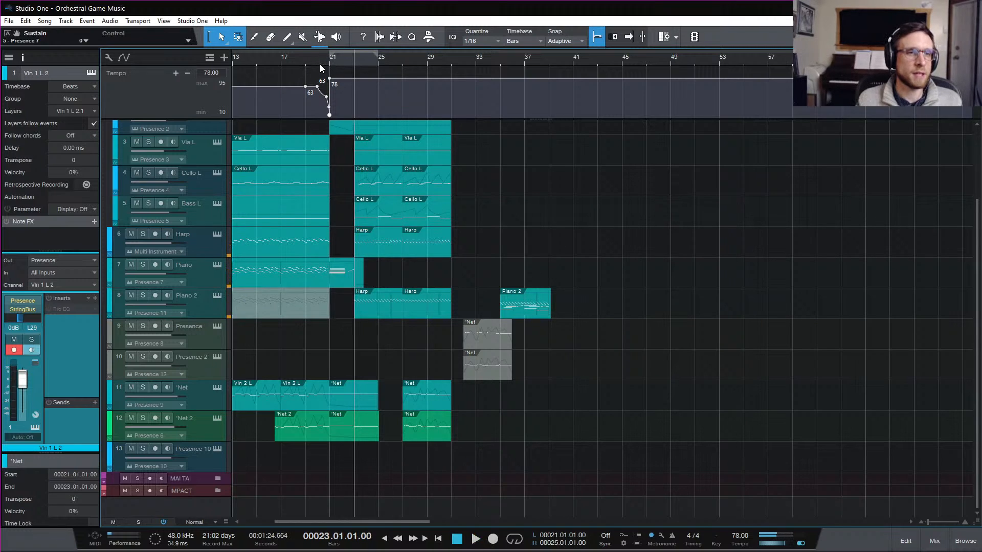
Step: Show the 'Net 2 track's volume automation and lower it slightly between about bar 16 and bar 21 during playback
left_click(293, 60)
key("space")
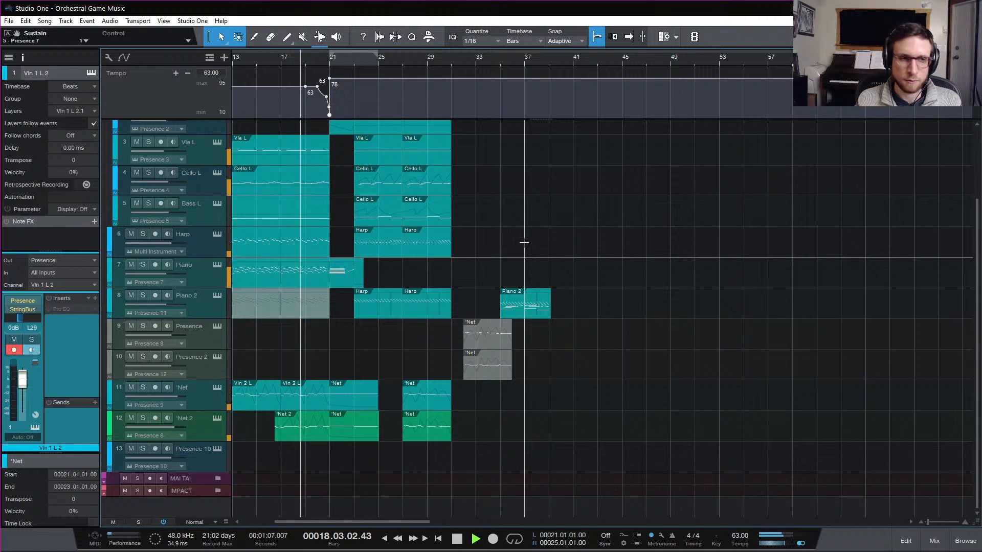
mouse_move(162, 427)
right_click(173, 426)
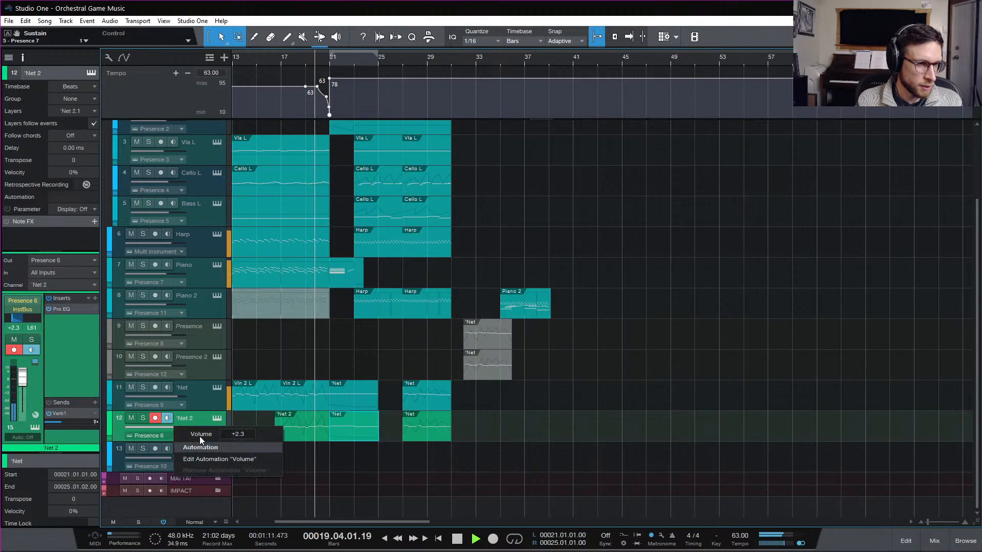
left_click(241, 461)
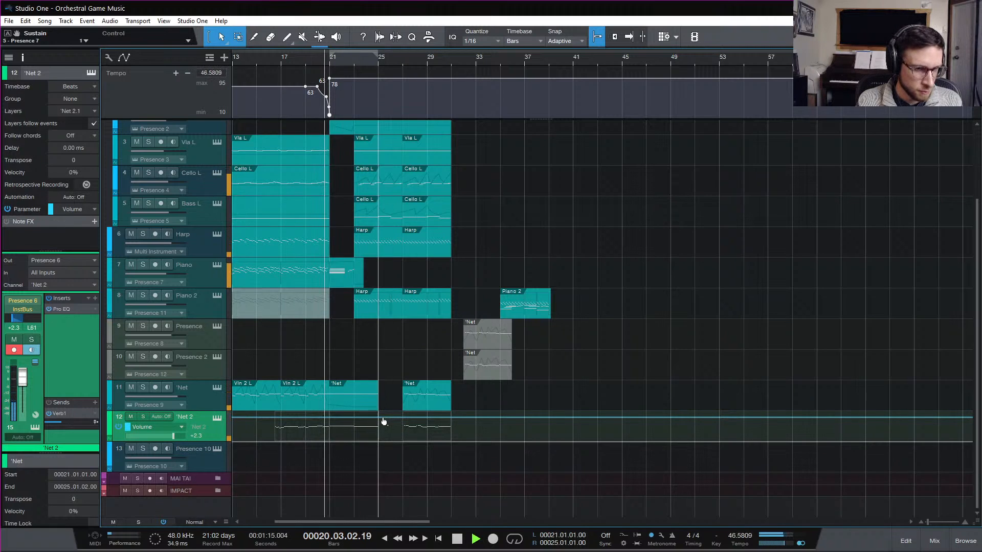
left_click(330, 418)
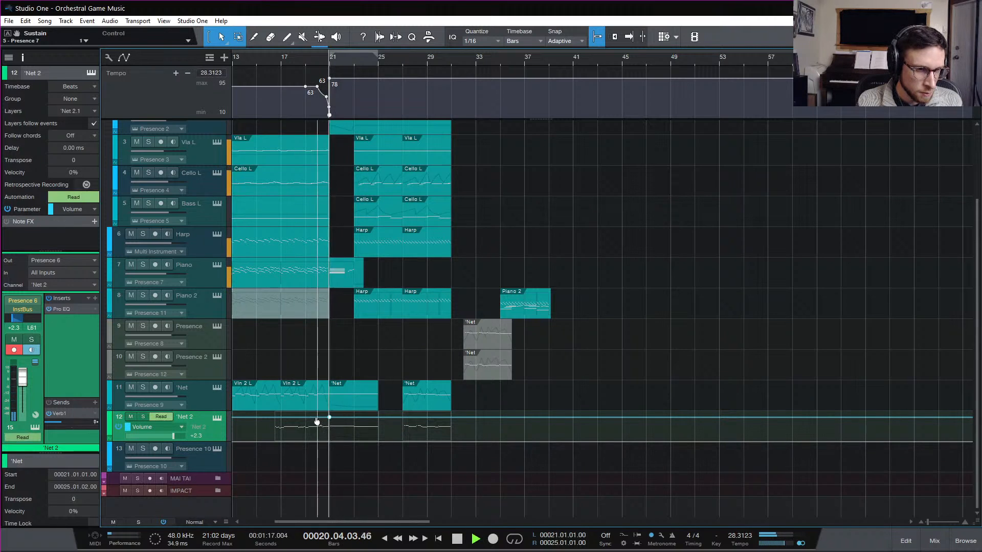
left_click(268, 418)
left_click_drag(291, 413, 293, 419)
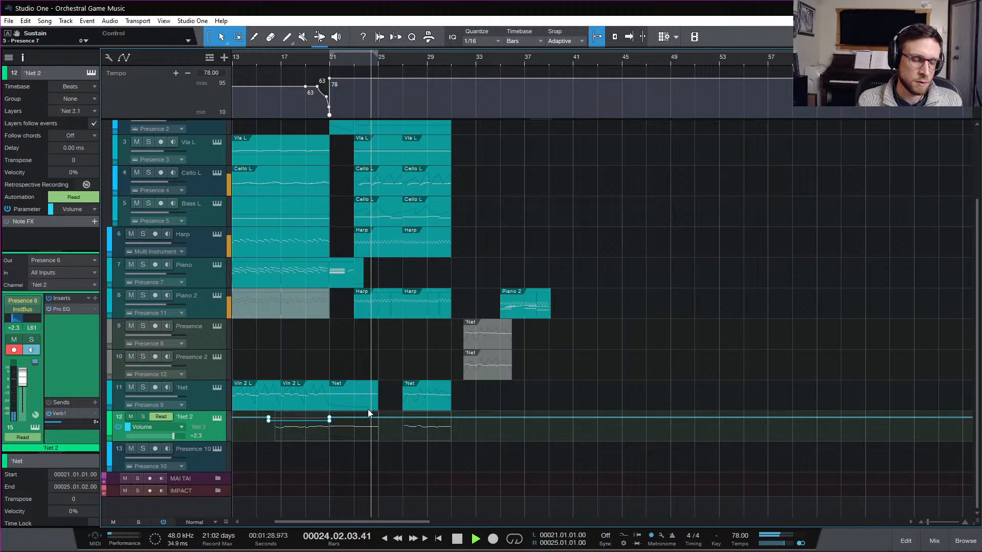
Step: Play from bar 21 and review the 'Net 2 clip's notes and modulation
key("space")
left_click(330, 60)
key("space")
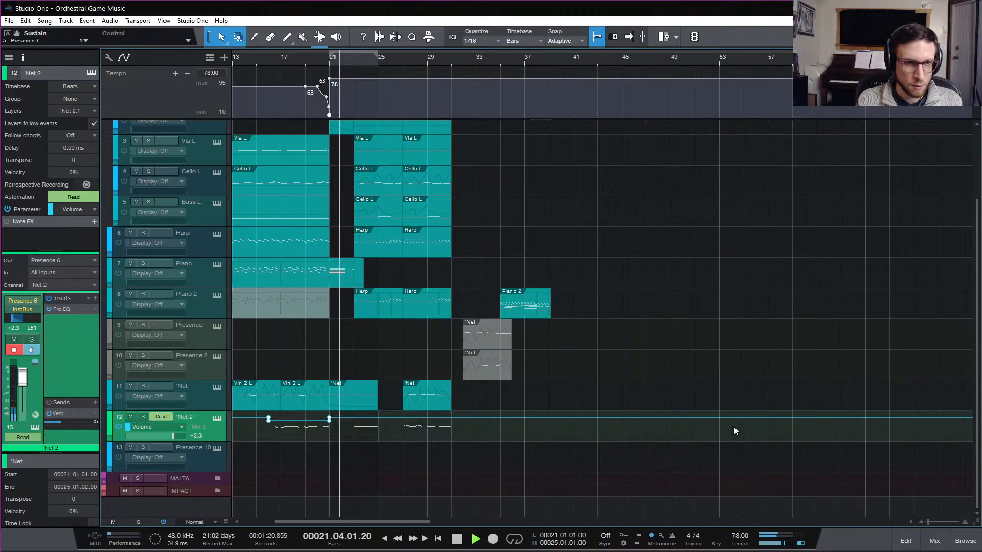
left_click(905, 541)
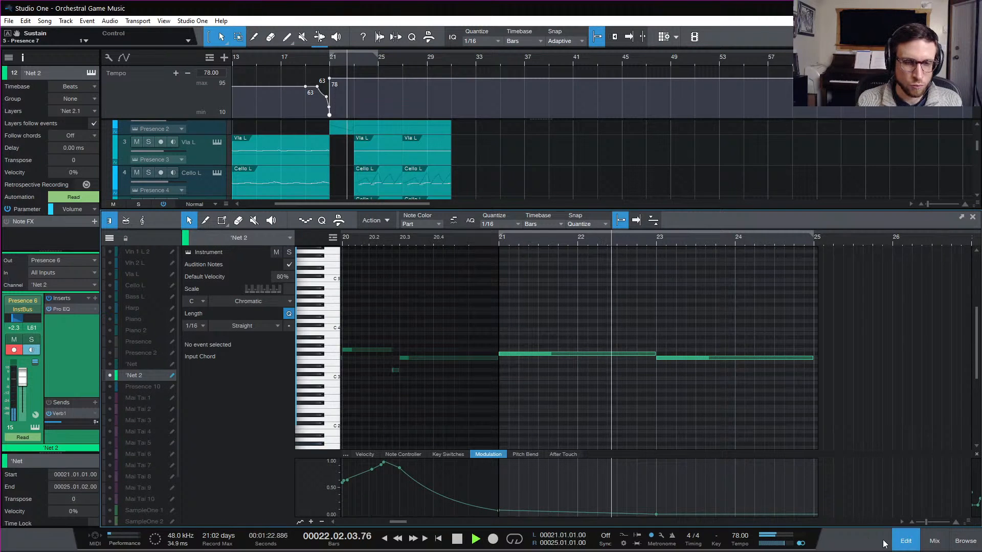
left_click(905, 541)
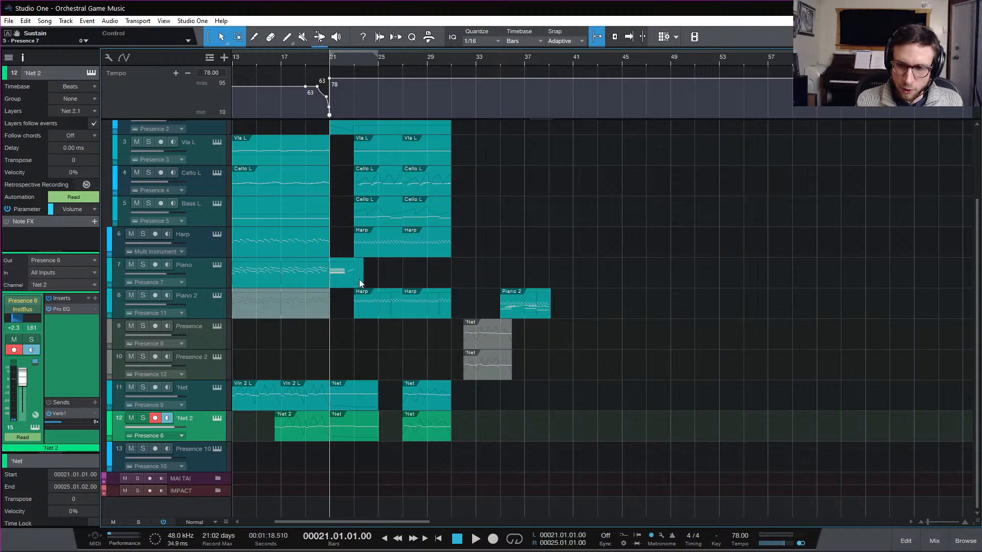
Step: Lower the Bass L clip's modulation at bar 23 to 0.00 and play from just before bar 23
key("e")
key("e")
key("e")
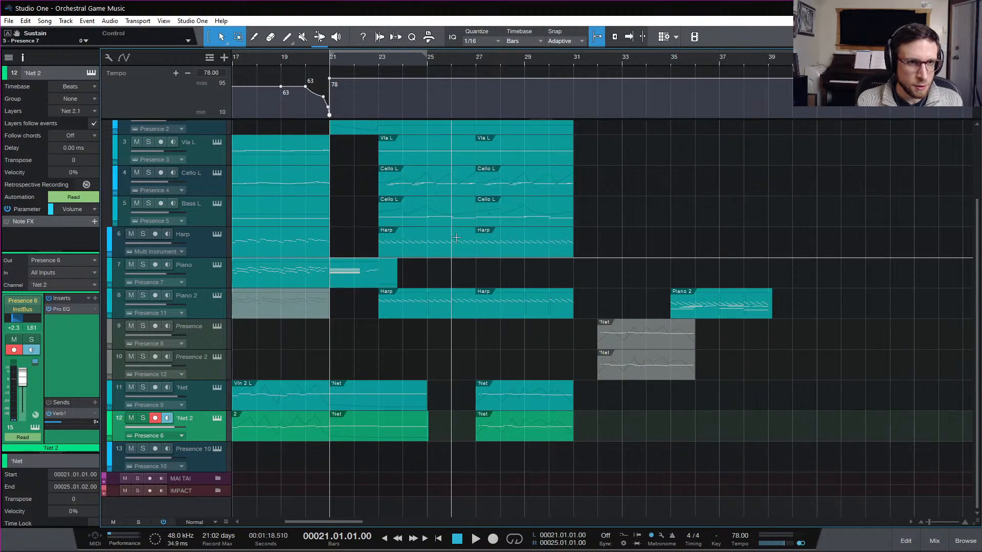
left_click(465, 213)
double_click(465, 214)
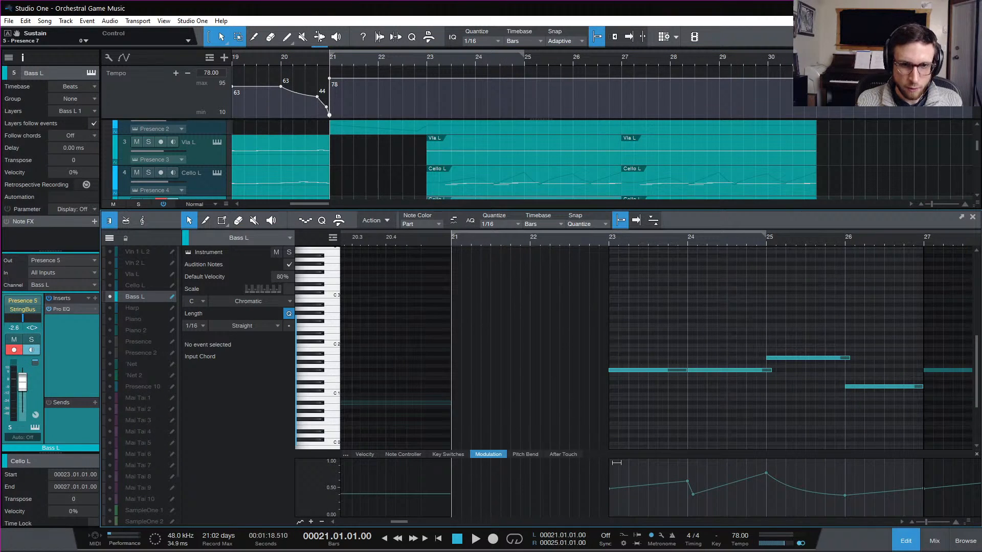
left_click_drag(610, 491, 610, 514)
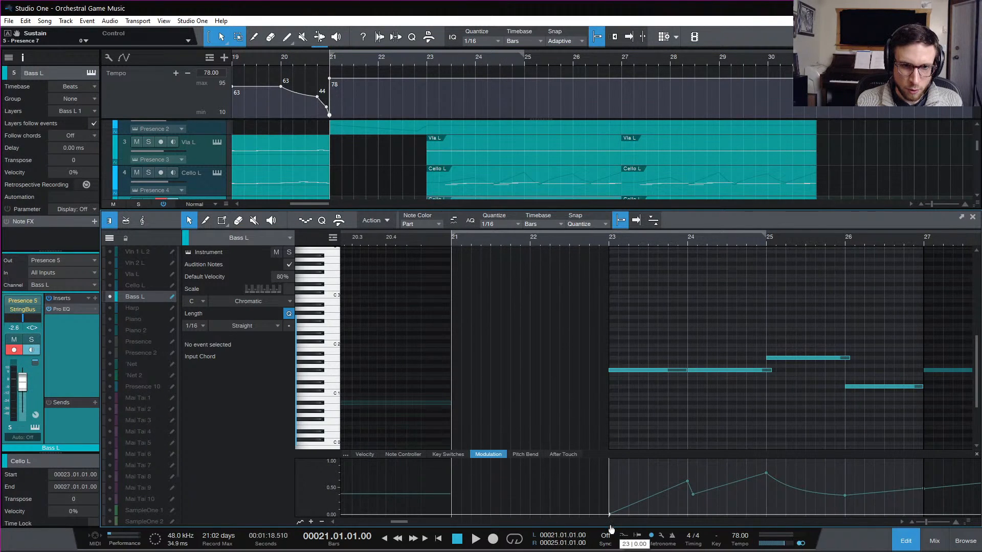
left_click(605, 240)
key("space")
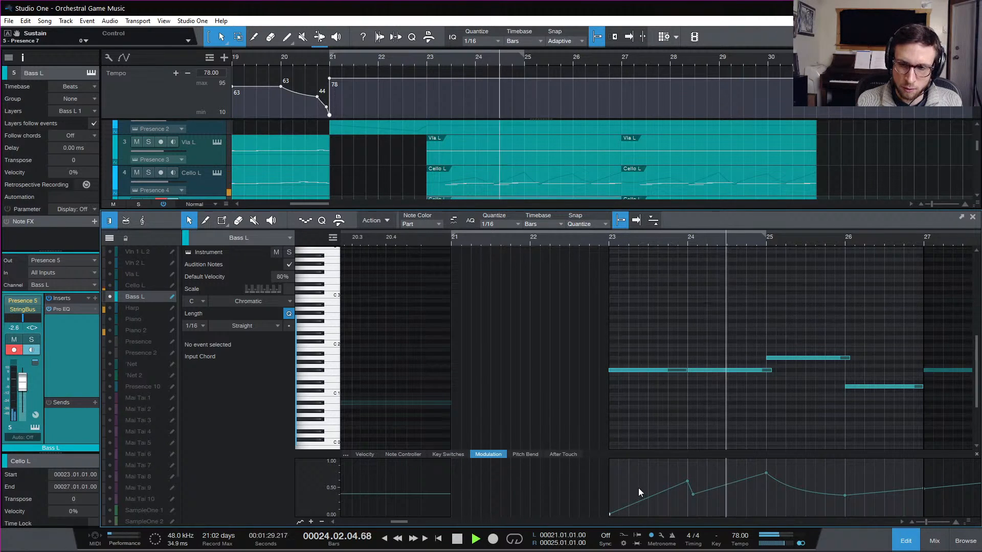
key("space")
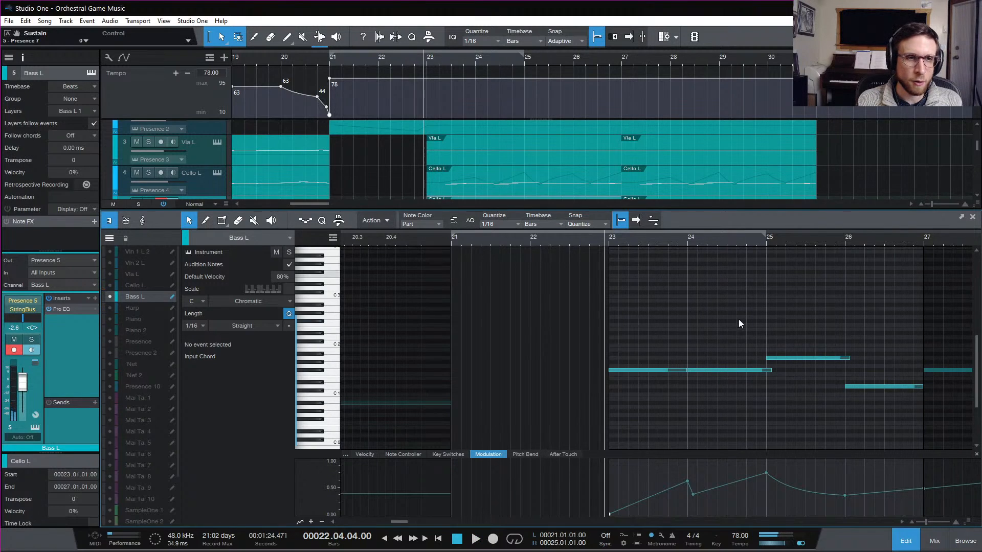
Step: Shape the Vla L clip's modulation to rise from about zero at bar 23 to its existing level at bar 24 and play it
key("F2")
double_click(436, 153)
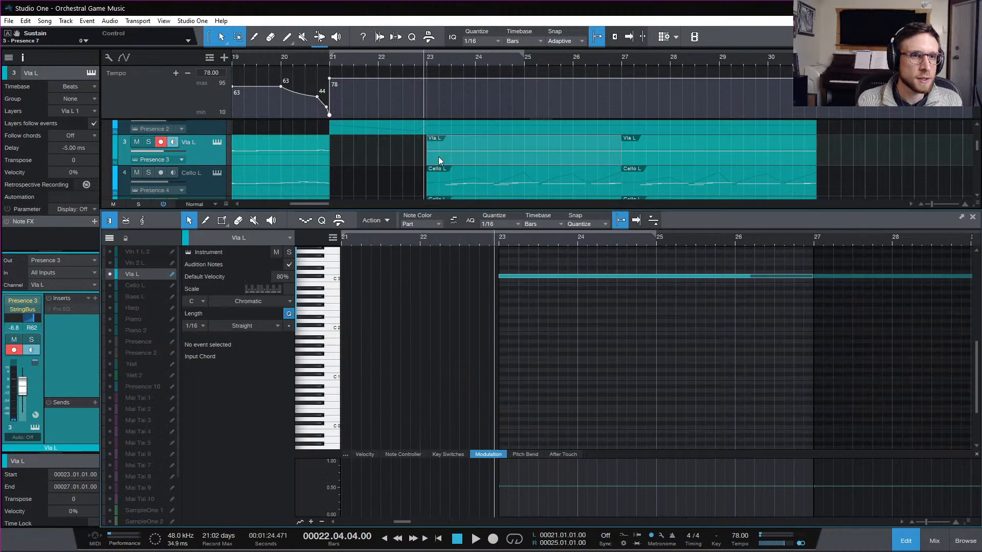
key("space")
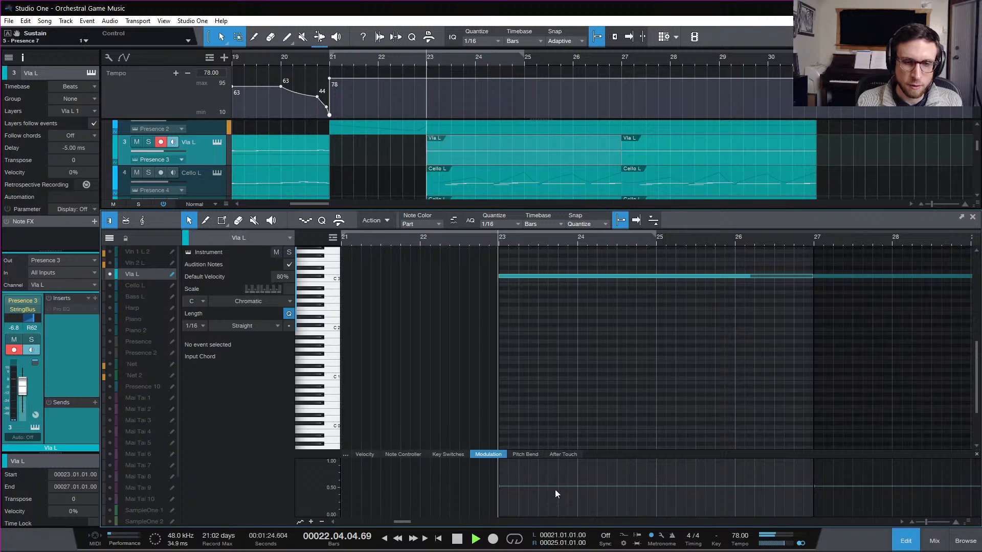
key("space")
left_click_drag(501, 490, 499, 518)
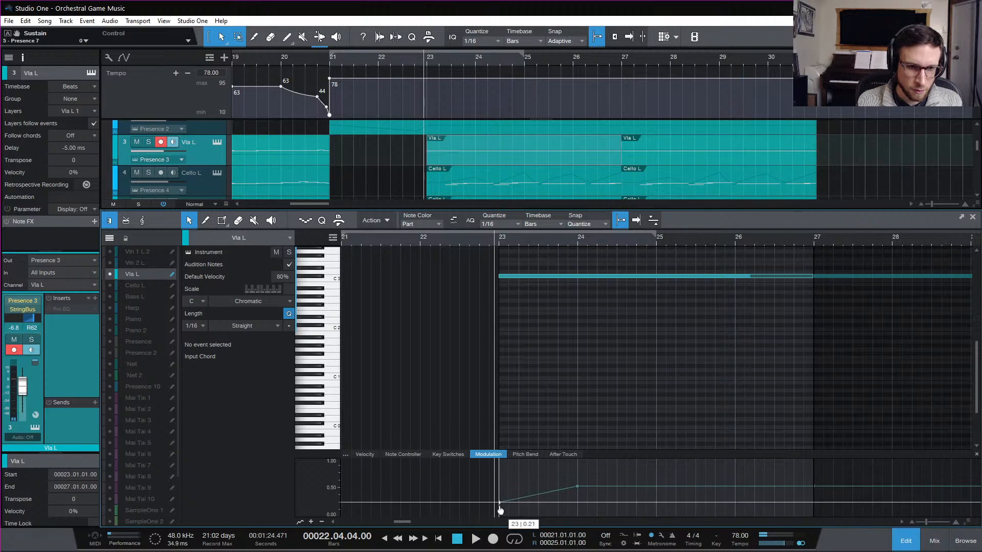
key("space")
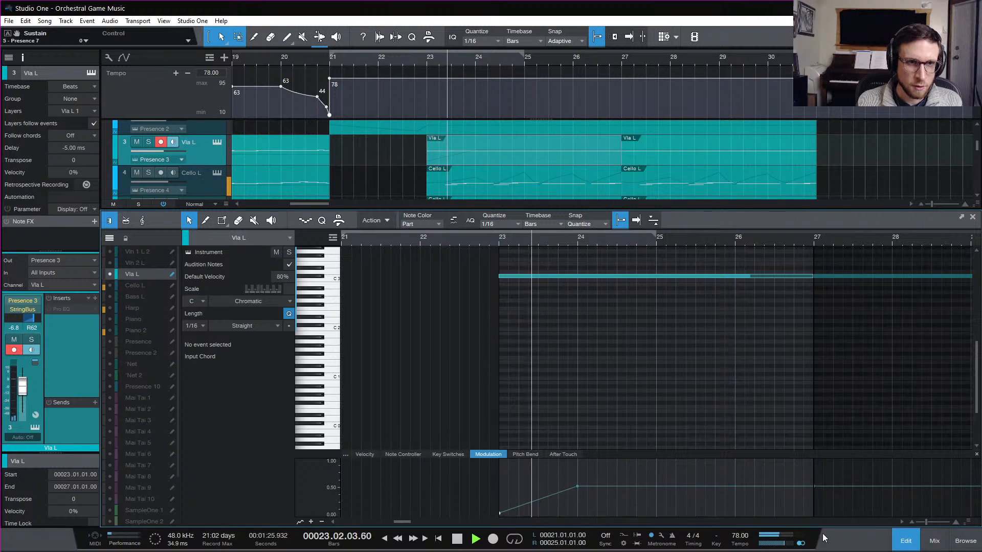
Step: Play the full arrangement from about bar 21 to check the string fade-ins
key("F2")
scroll(459, 220, "up", 3)
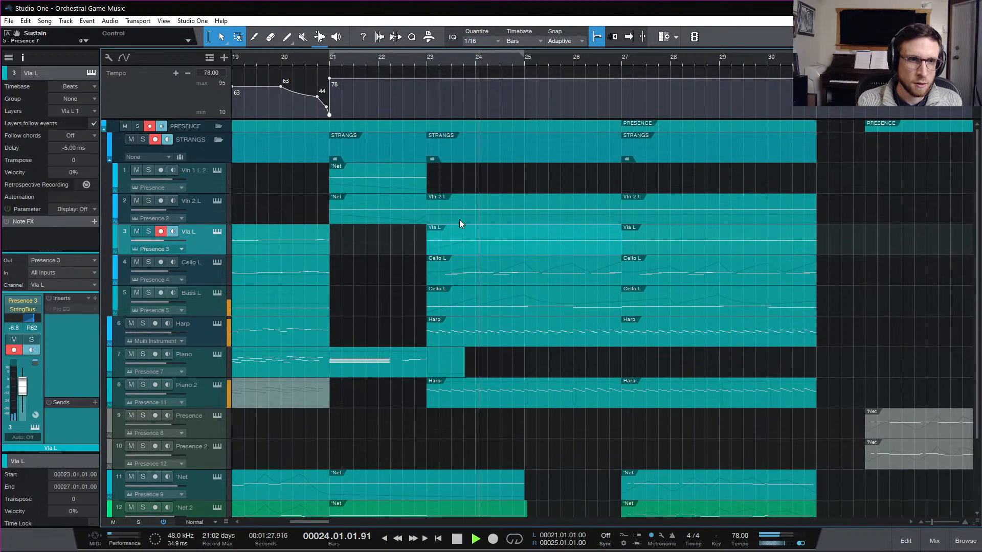
key("space")
left_click(337, 60)
key("space")
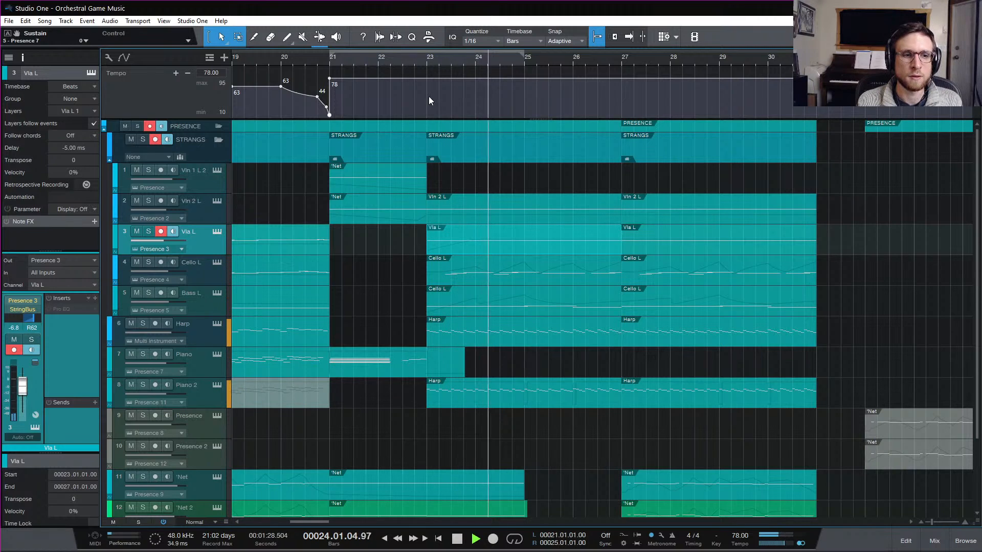
Step: Replay the transition into bar 23 from bar 22 and from beat 3 of bar 22
key("space")
left_click(379, 62)
key("space")
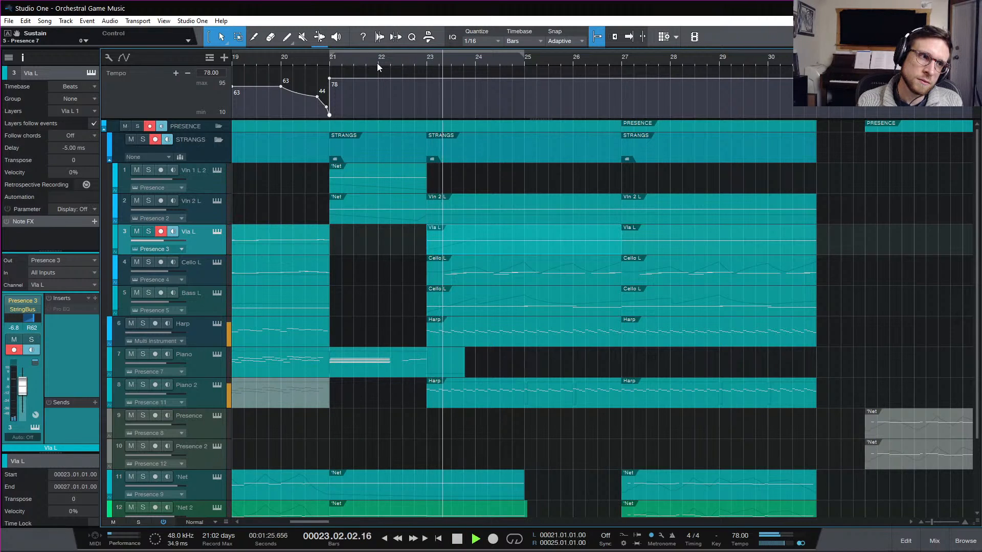
key("space")
key("space")
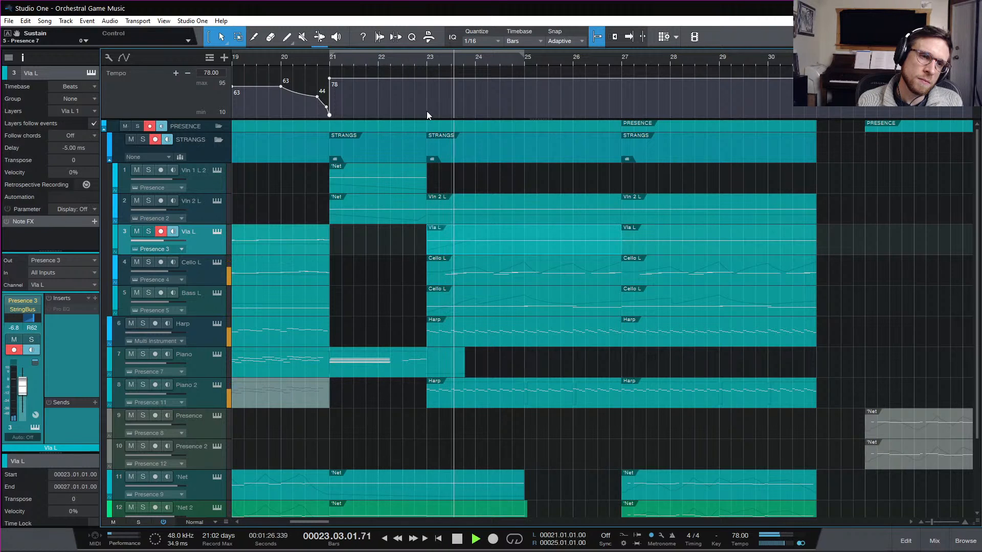
key("space")
left_click(416, 62)
left_click(404, 60)
key("space")
scroll(500, 402, "down", 3)
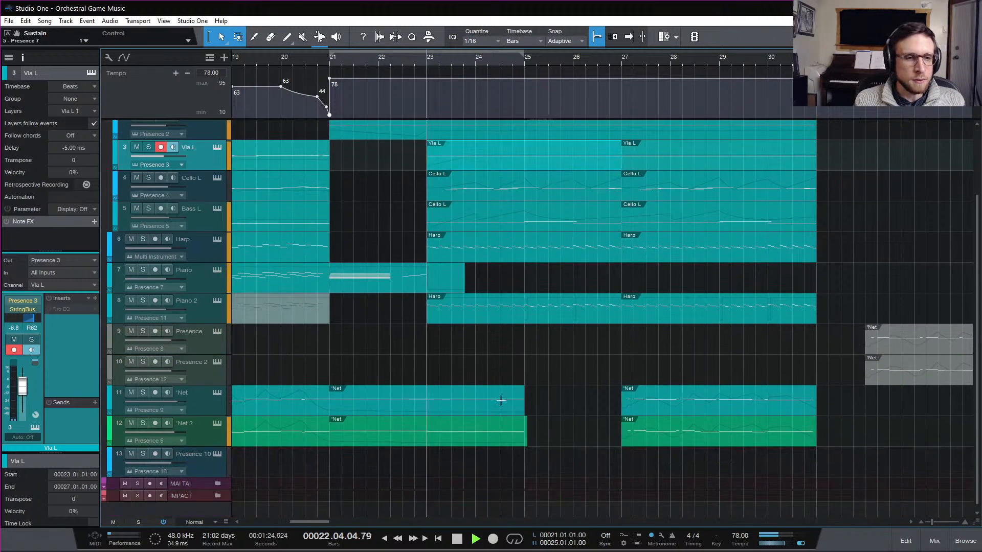
key("space")
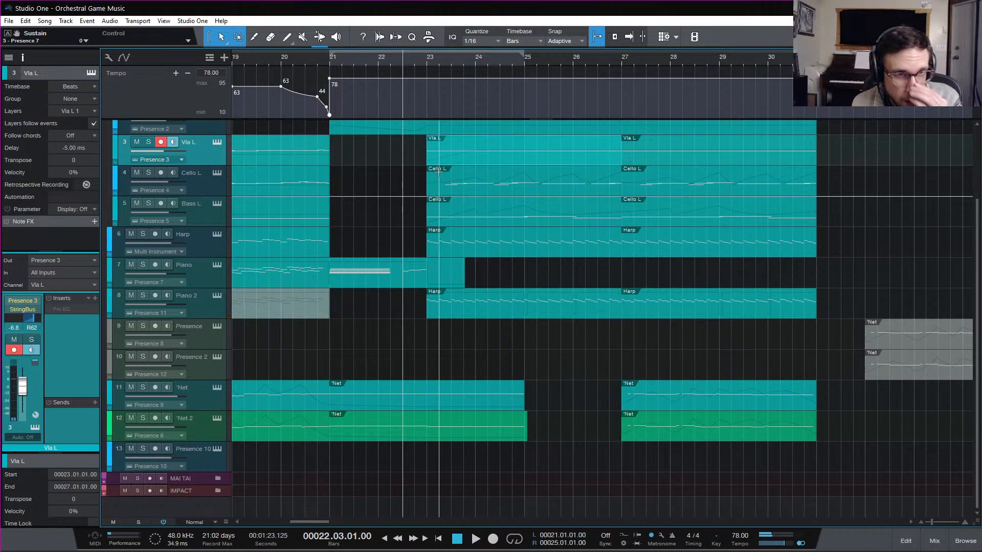
Step: Extend the start of the Bass L clip back to beat 3 of bar 22 and open its notes for editing
left_click(448, 223)
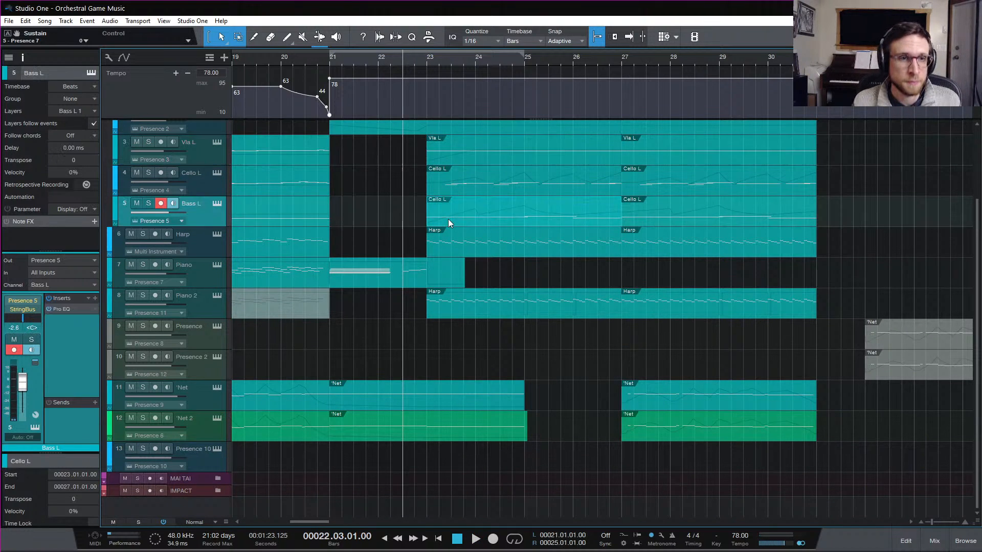
left_click_drag(424, 216, 412, 219)
double_click(413, 219)
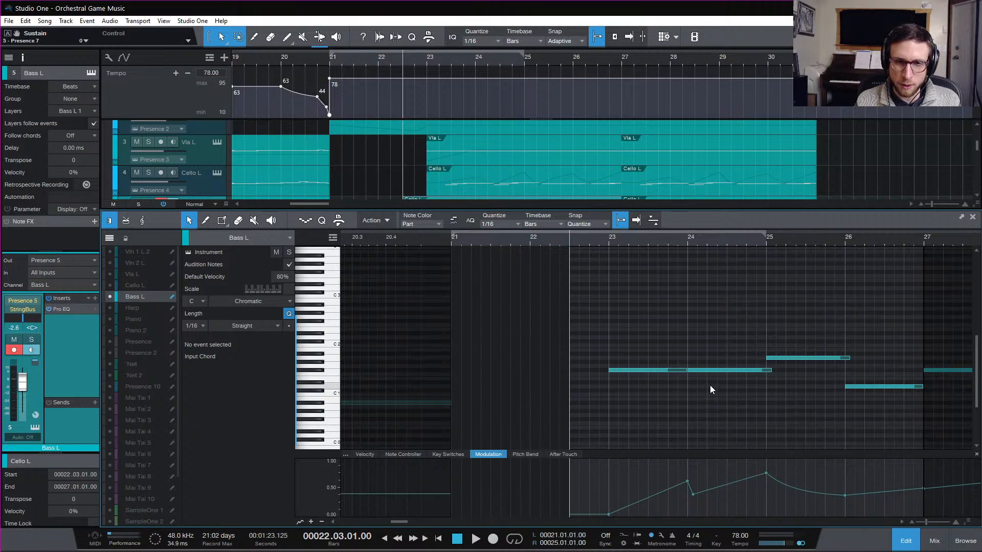
key("space")
scroll(488, 366, "right", 1)
scroll(444, 355, "left", 6)
key("space")
Step: Try a one-beat C#2 pickup note at beat 4 of bar 22 in the Bass L clip, play it and delete it
double_click(544, 342)
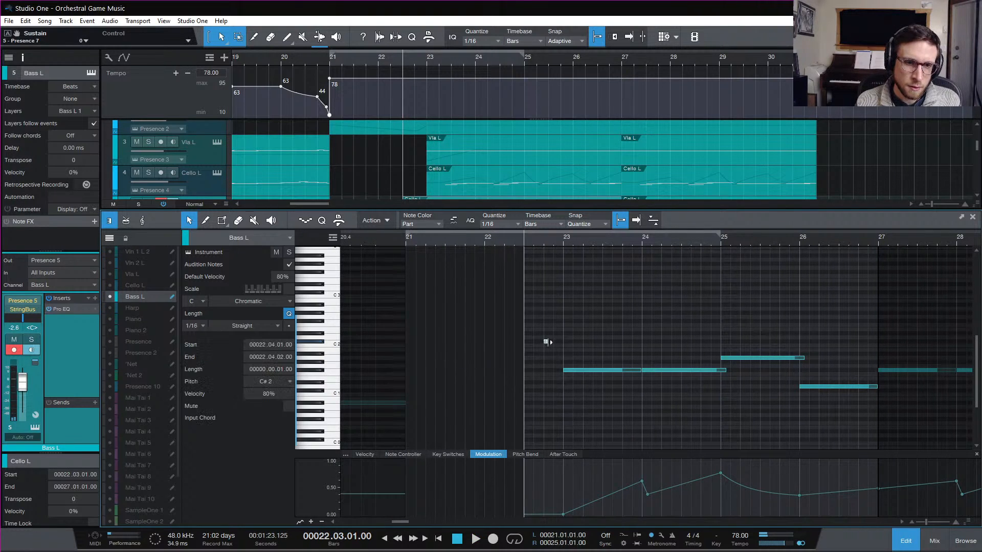
key("space")
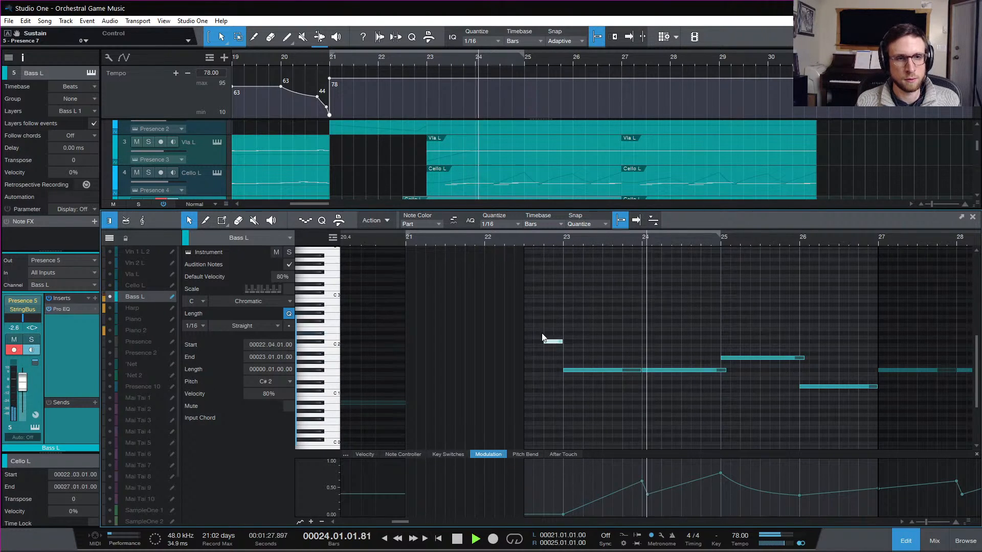
key("space")
left_click_drag(535, 343, 563, 348)
key("space")
key("Delete")
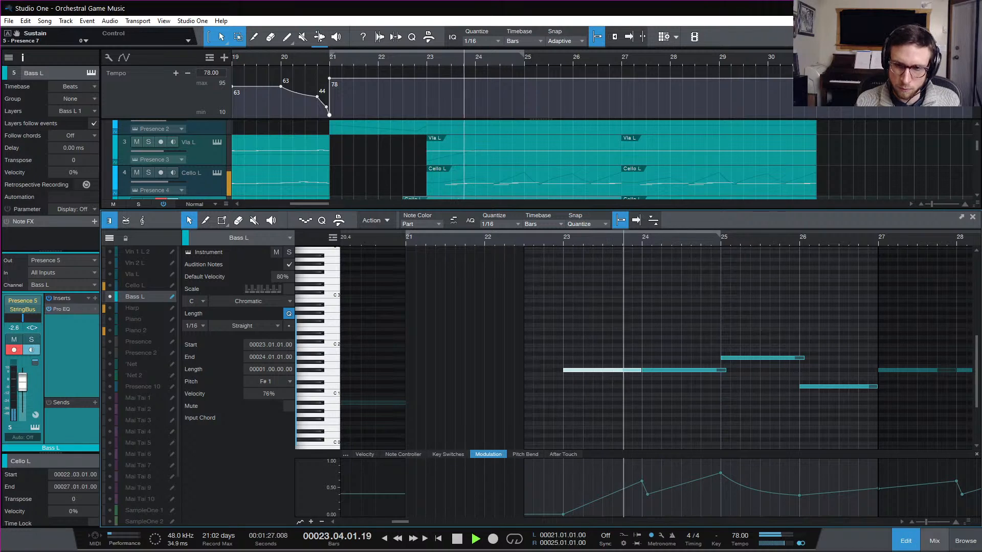
Step: Bend the Bass L modulation ramp between bars 23 and 24 into an upward curve and play it from beat 3 of bar 22
left_click(904, 541)
key("space")
double_click(450, 219)
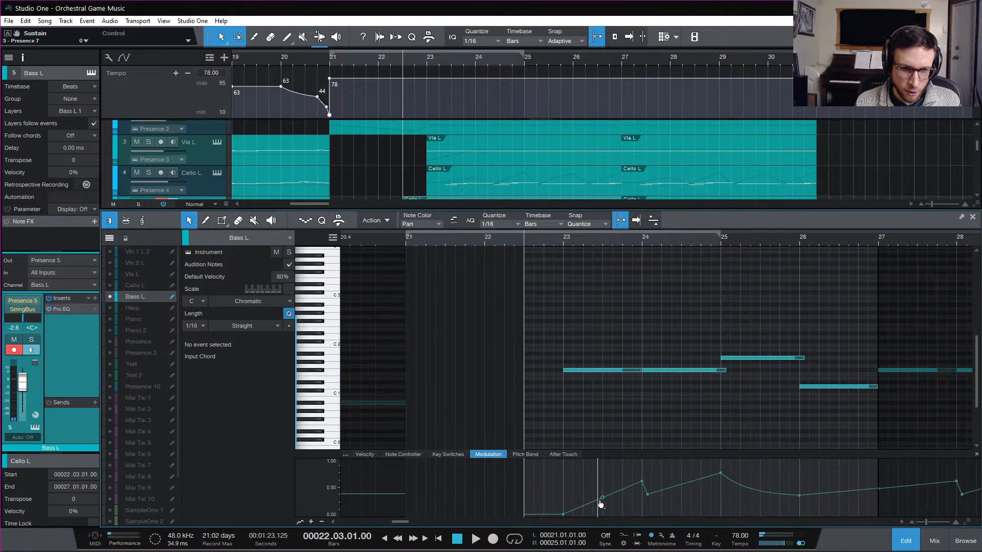
key("space")
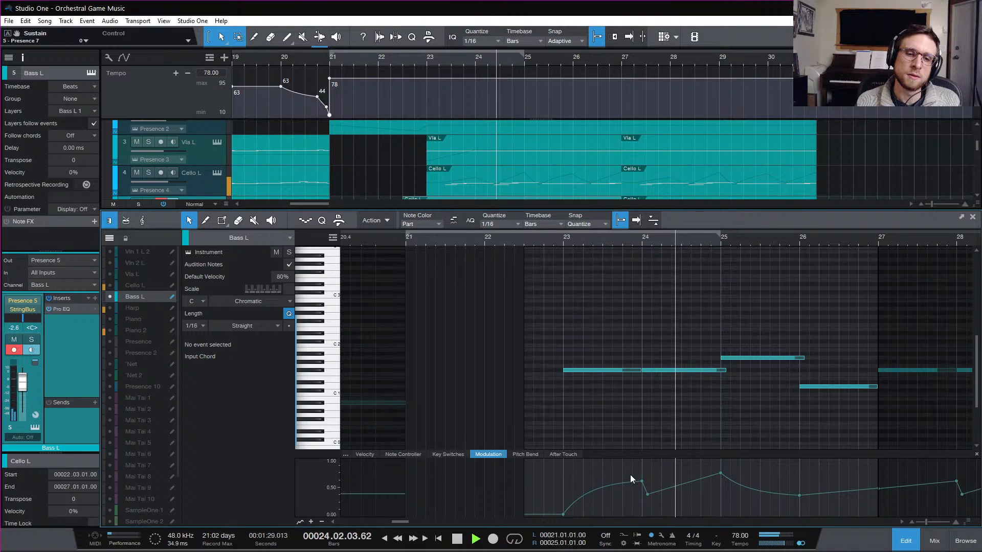
mouse_move(650, 500)
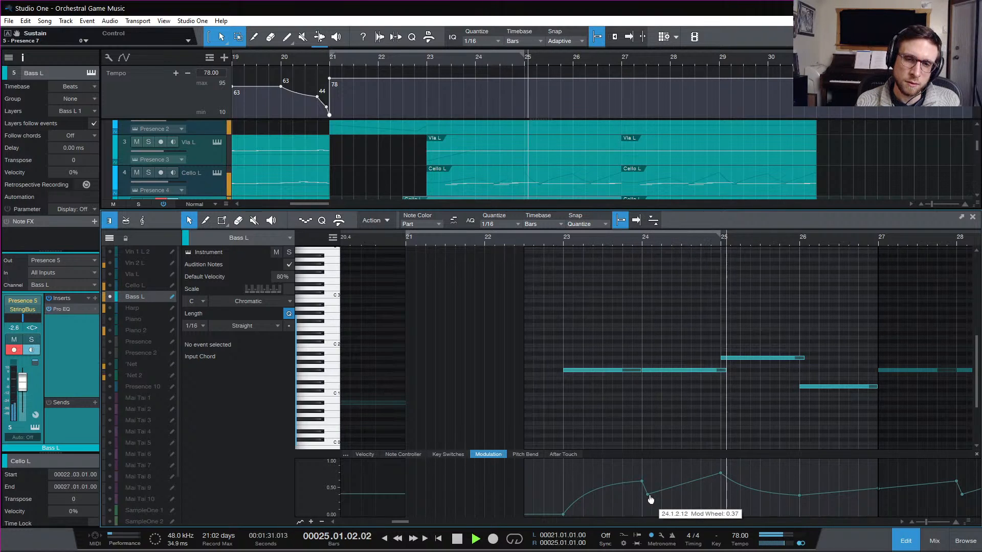
key("F2")
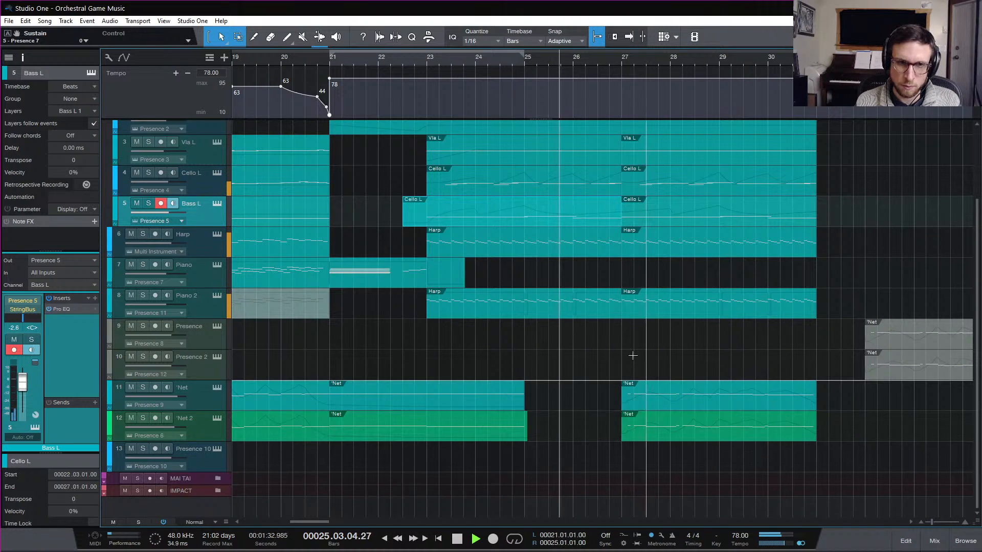
Step: Listen through to about bar 30, and replay the transition from bar 23 and from bar 21
scroll(650, 358, "up", 3)
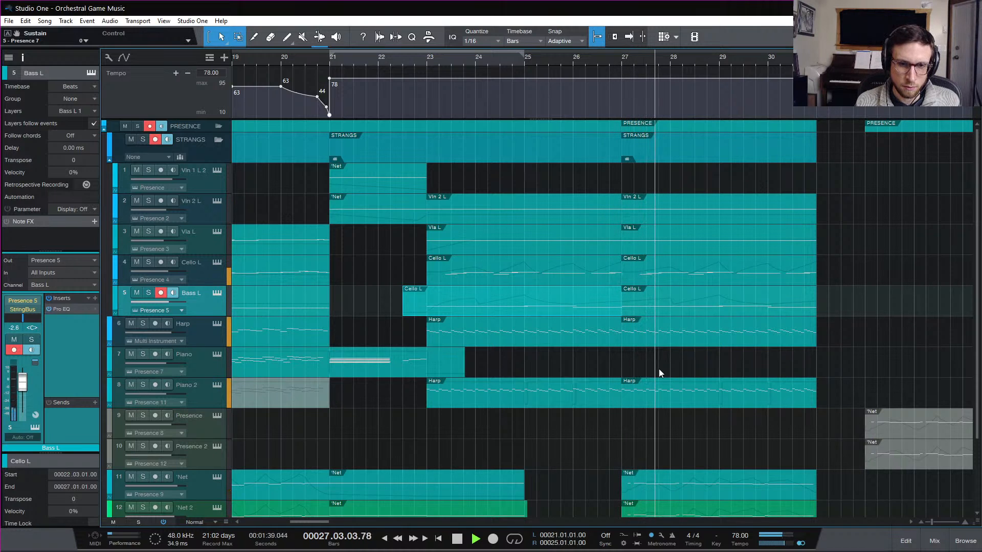
scroll(671, 384, "down", 3)
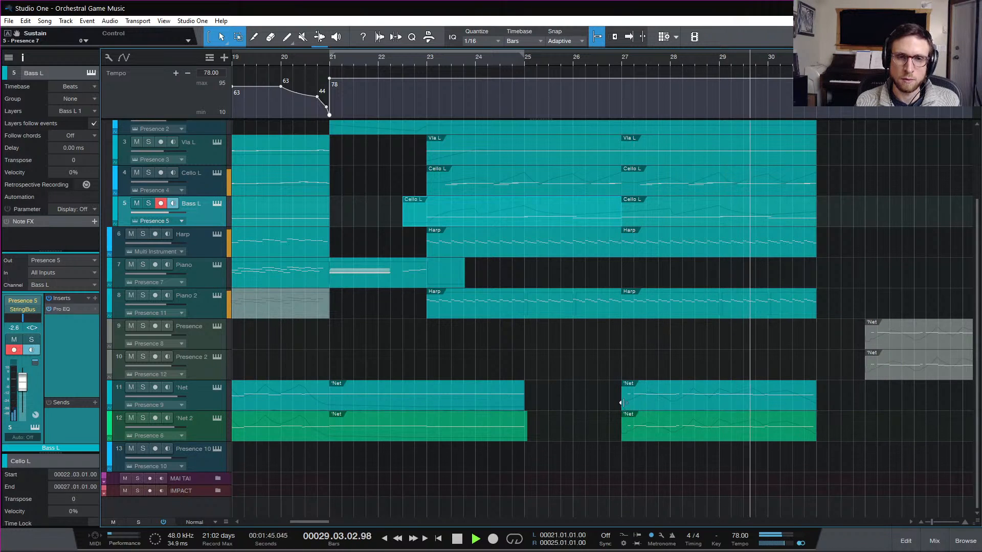
scroll(621, 402, "up", 3)
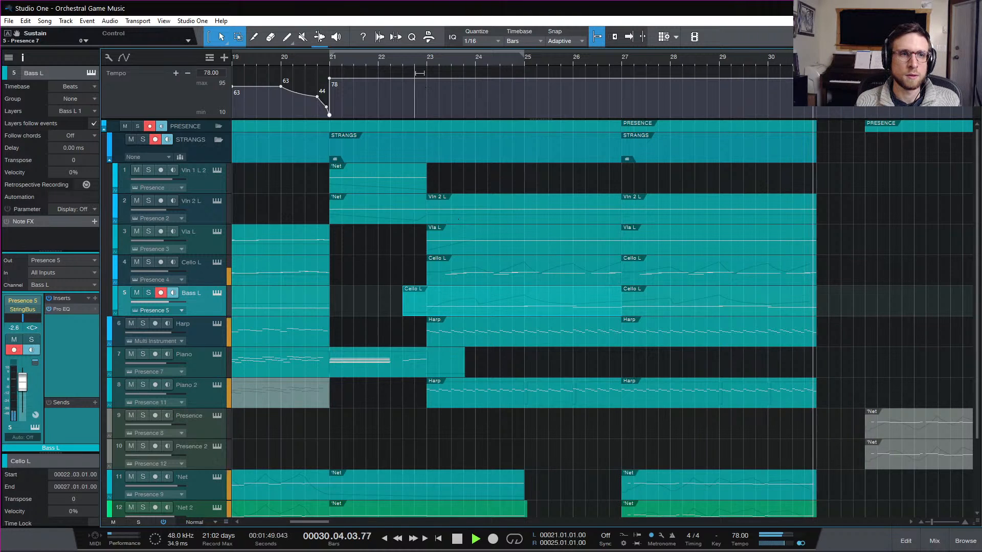
left_click(426, 61)
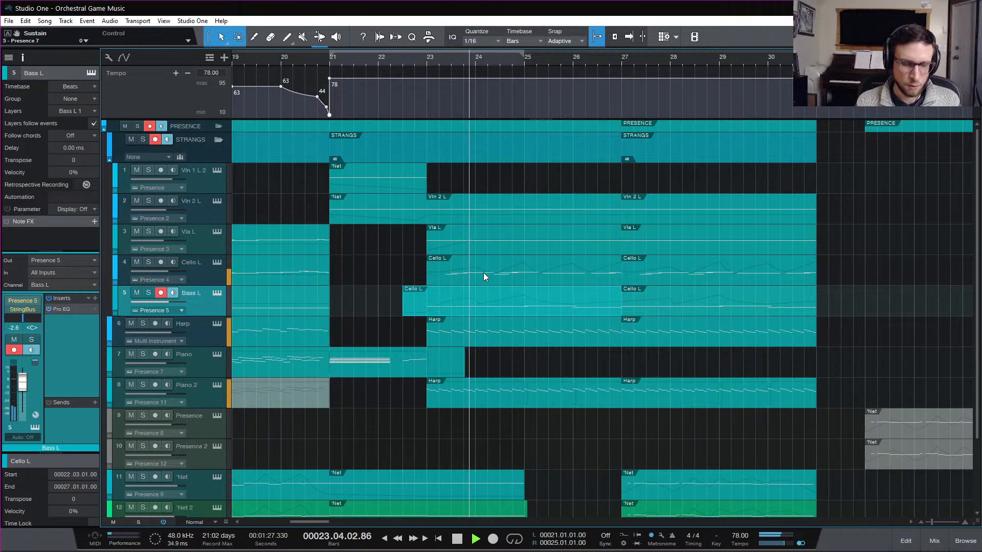
key("w")
left_click(494, 59)
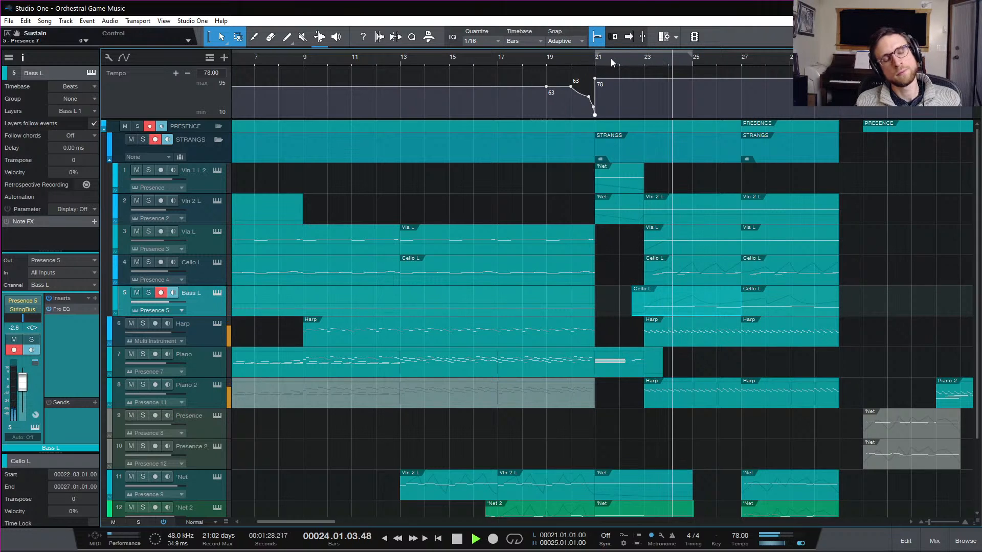
key("space")
key("space")
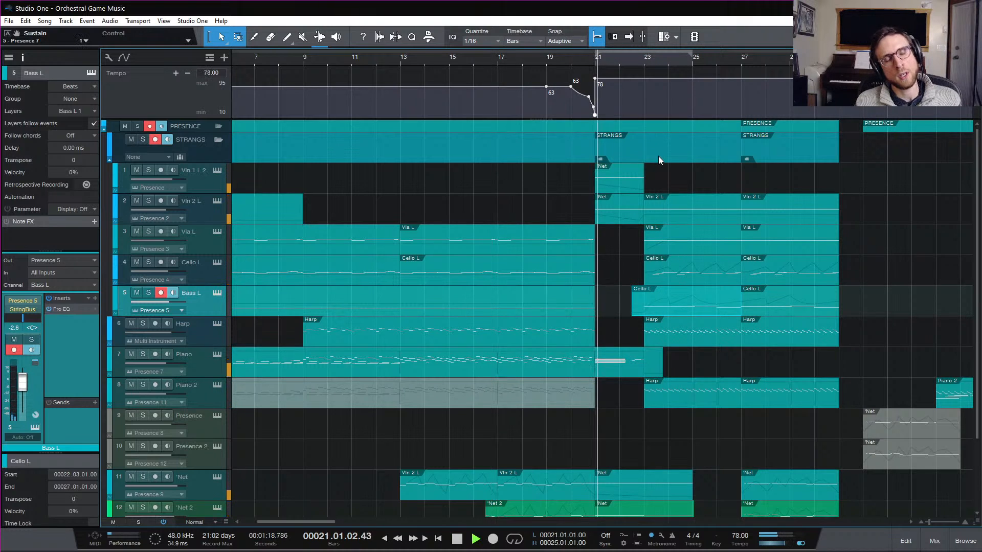
key("e")
scroll(673, 281, "down", 2)
key("e")
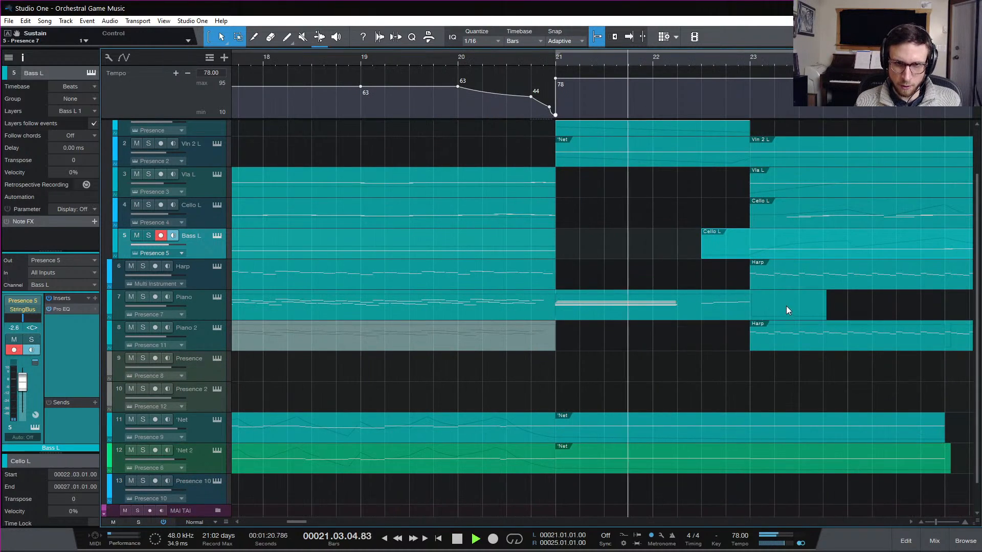
scroll(787, 308, "right", 2)
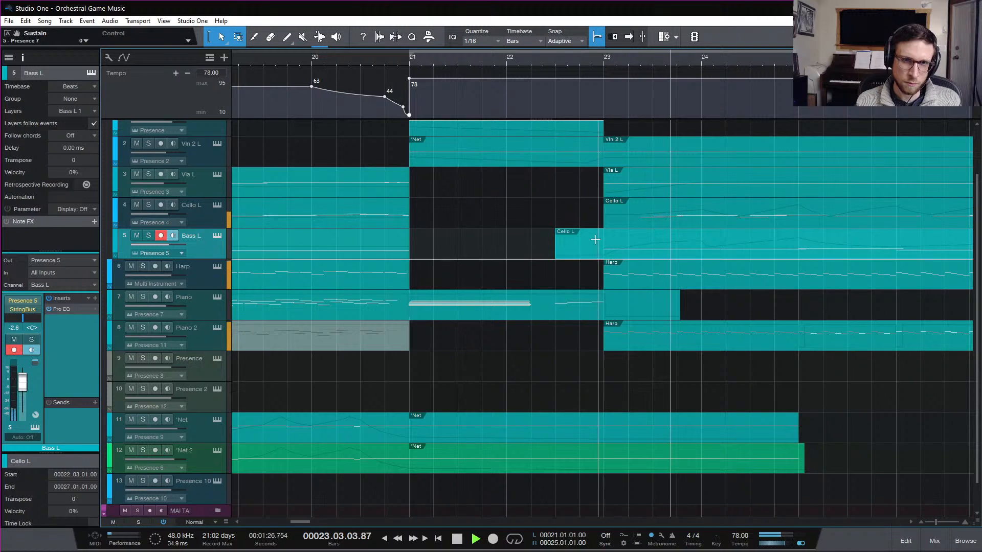
key("space")
Step: Extend the Vln 1 L 2 clip to bar 25 and its G#3 note to 24.04.04, and play the passage
scroll(614, 220, "up", 2)
left_click_drag(604, 187, 798, 193)
double_click(753, 192)
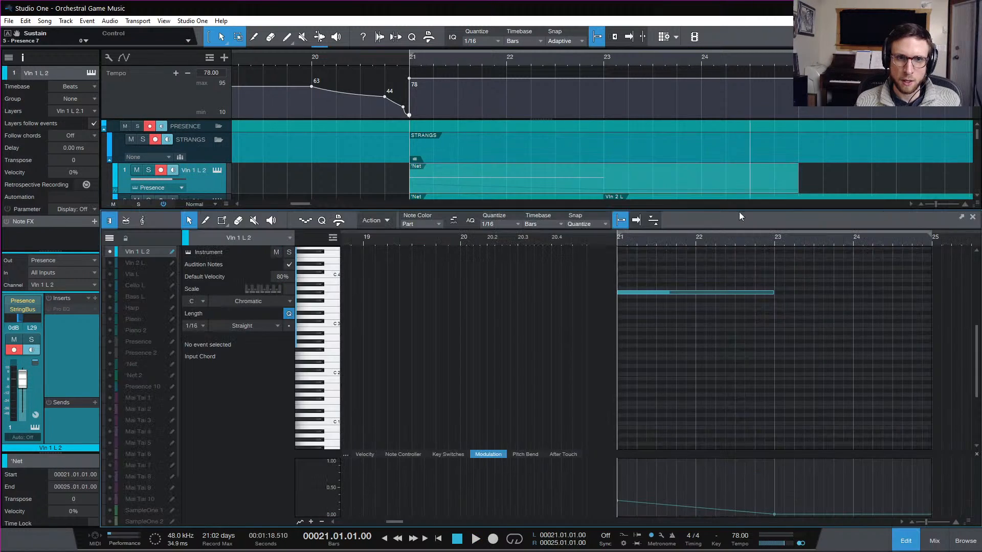
left_click_drag(776, 293, 924, 304)
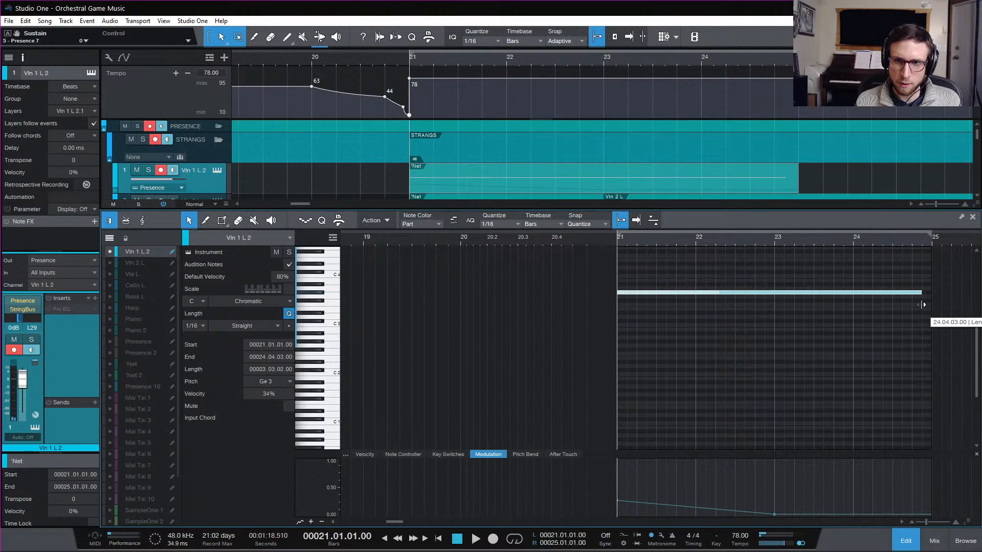
key("space")
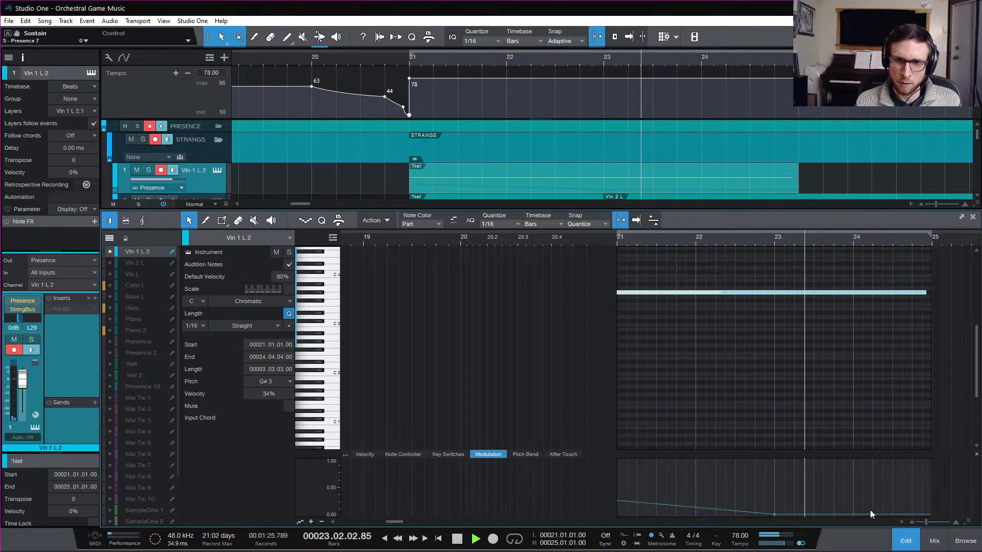
left_click(904, 542)
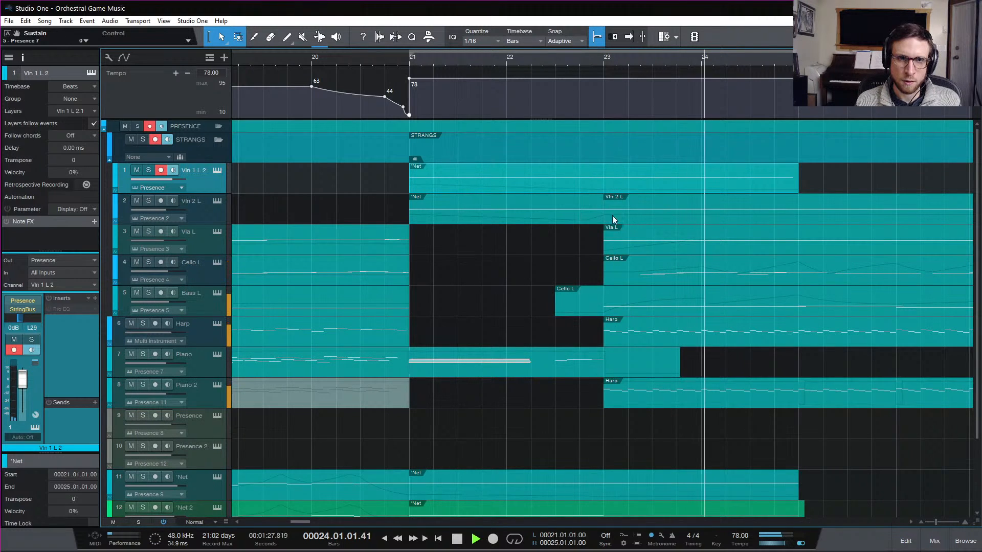
Step: Merge the Vln 2 L clips across bars 21 to 27 and join the two F3 notes into one ending at bar 25
left_click(591, 215)
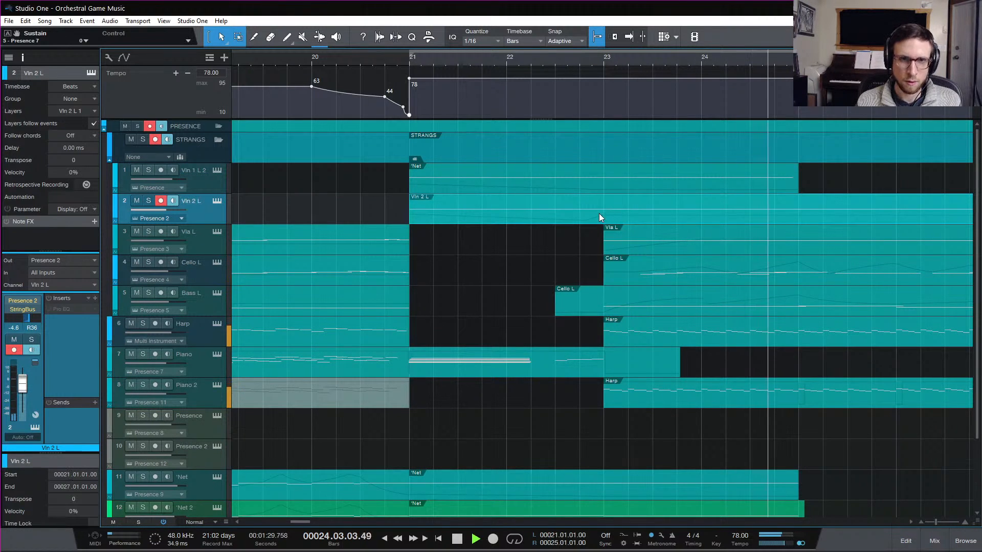
double_click(599, 214)
left_click_drag(551, 278, 637, 334)
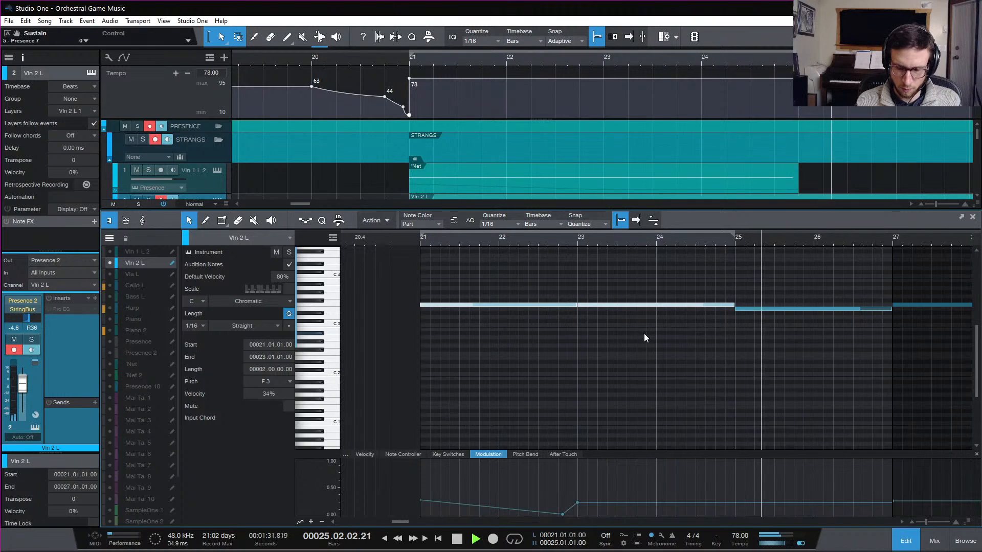
Step: Reshape the Vln 2 L modulation during playback, fading from bar 21 to a lower point at bar 23 and rising gradually to bar 27
left_click(508, 238)
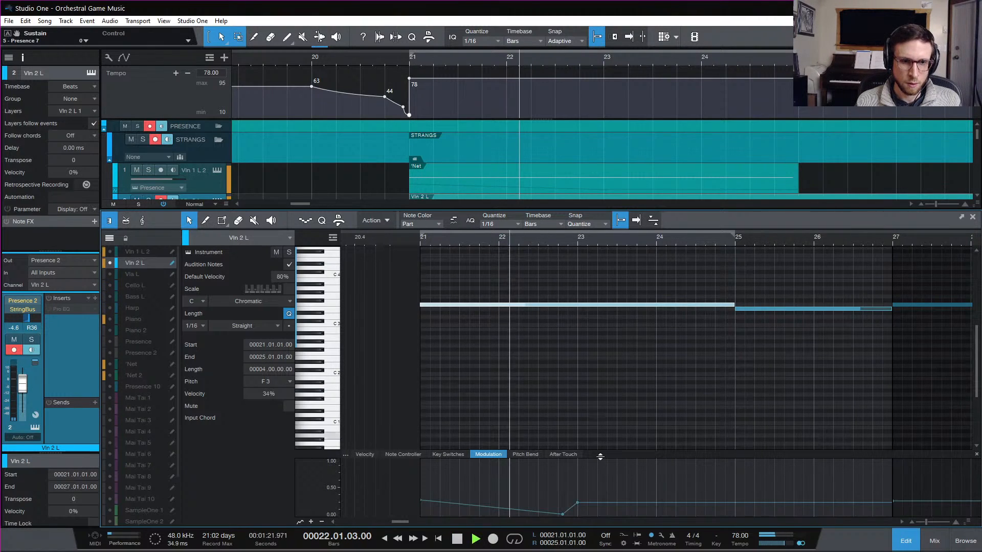
left_click(577, 506)
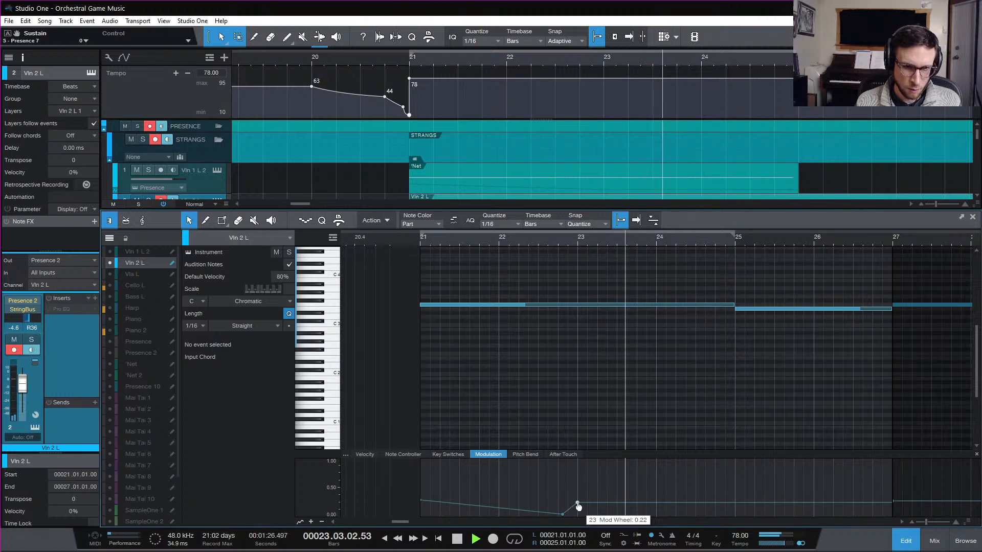
left_click_drag(578, 507, 577, 510)
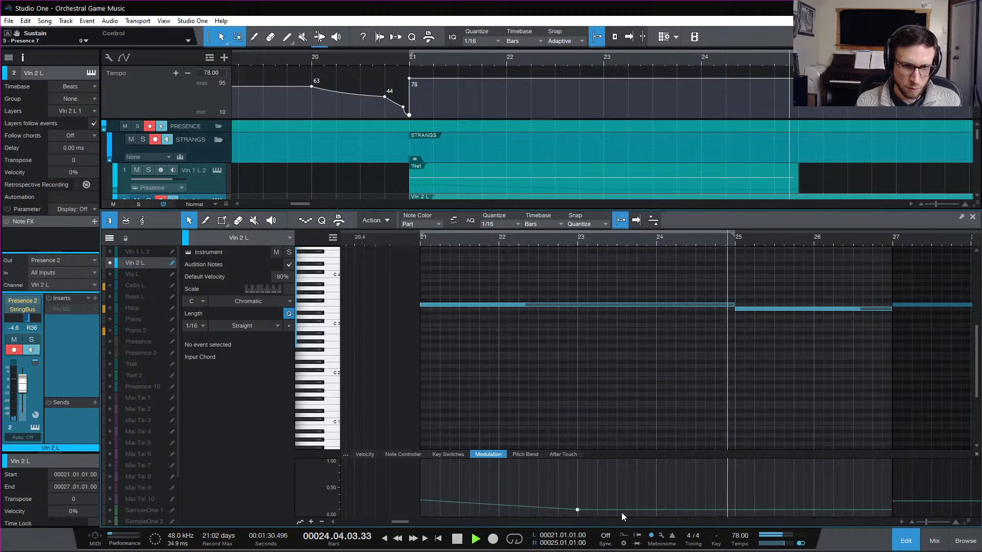
left_click_drag(893, 513, 891, 502)
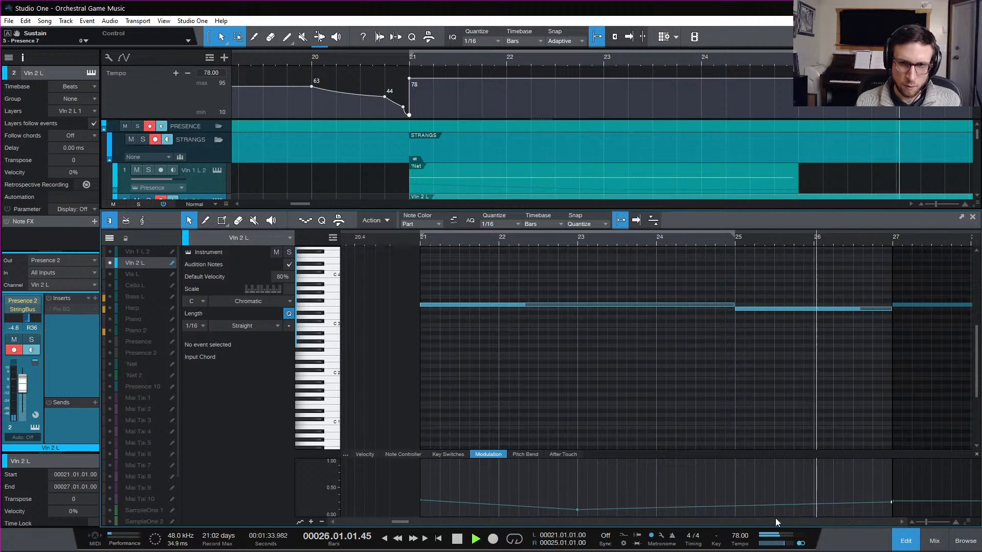
left_click(904, 542)
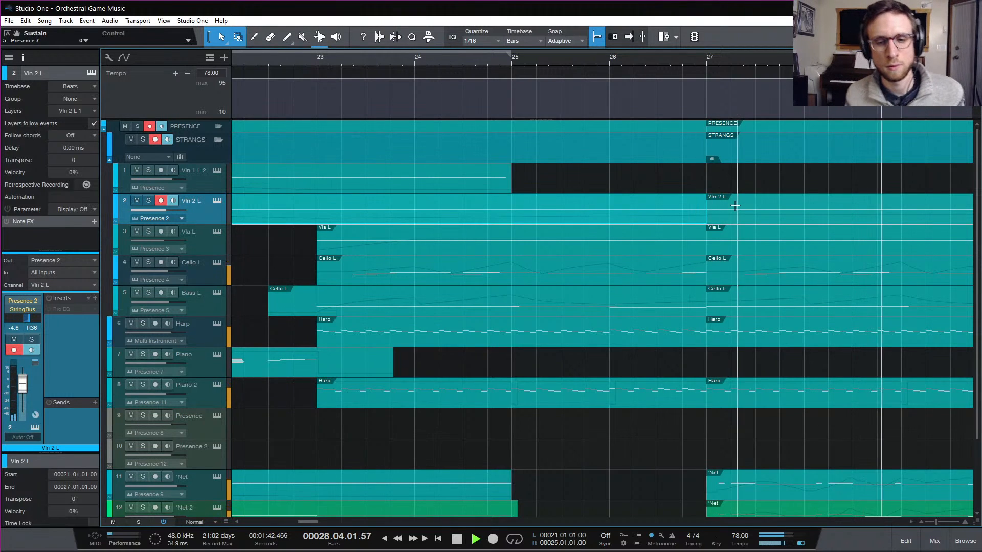
Step: Select the 'Net 2 track and play the whole arrangement from bar 4
scroll(797, 384, "down", 3)
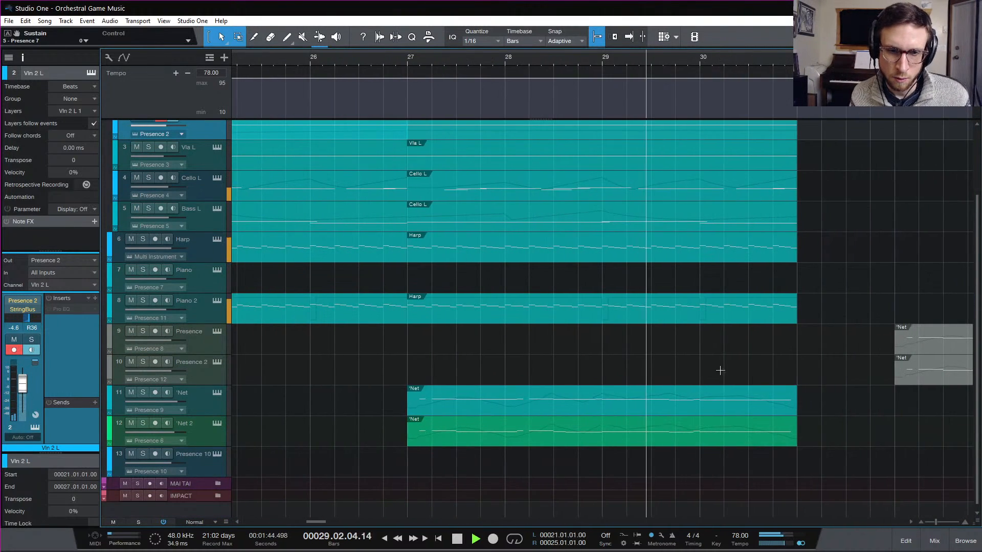
left_click(192, 437)
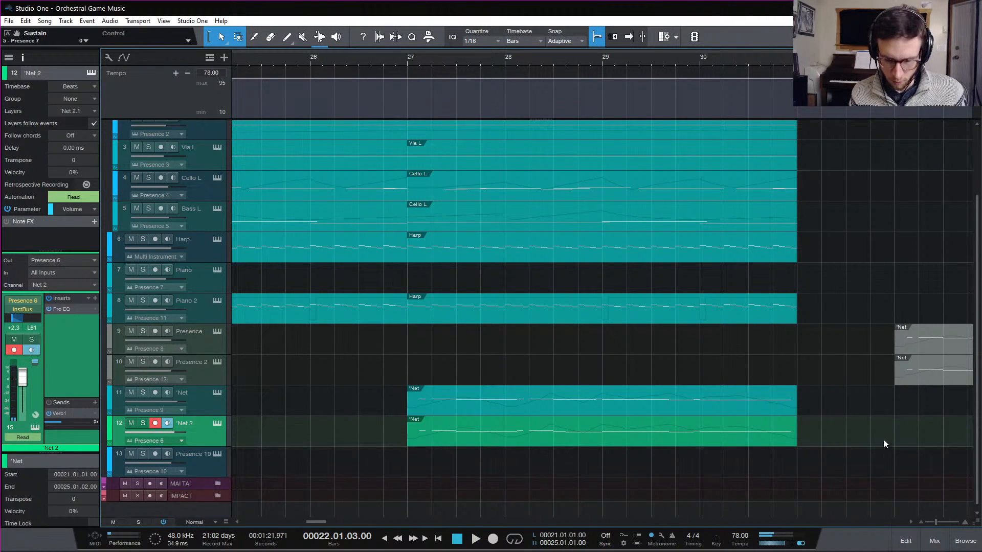
key("w")
key("w")
scroll(682, 393, "left", 5)
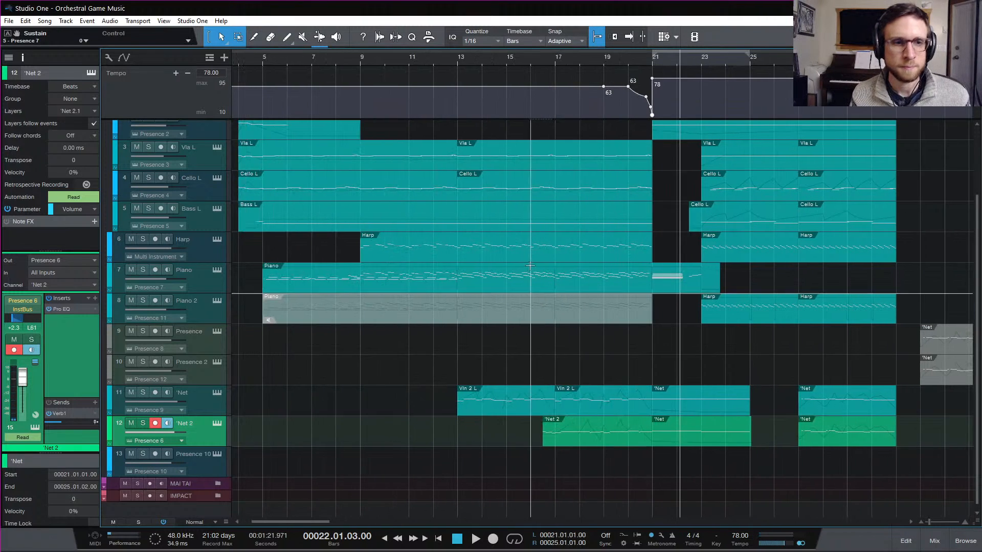
left_click(241, 58)
key("space")
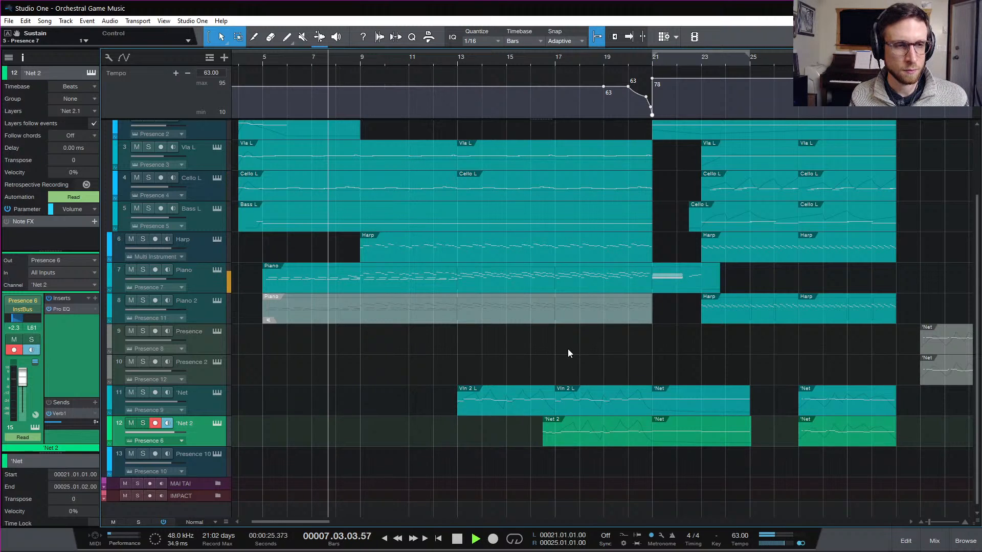
scroll(570, 348, "up", 3)
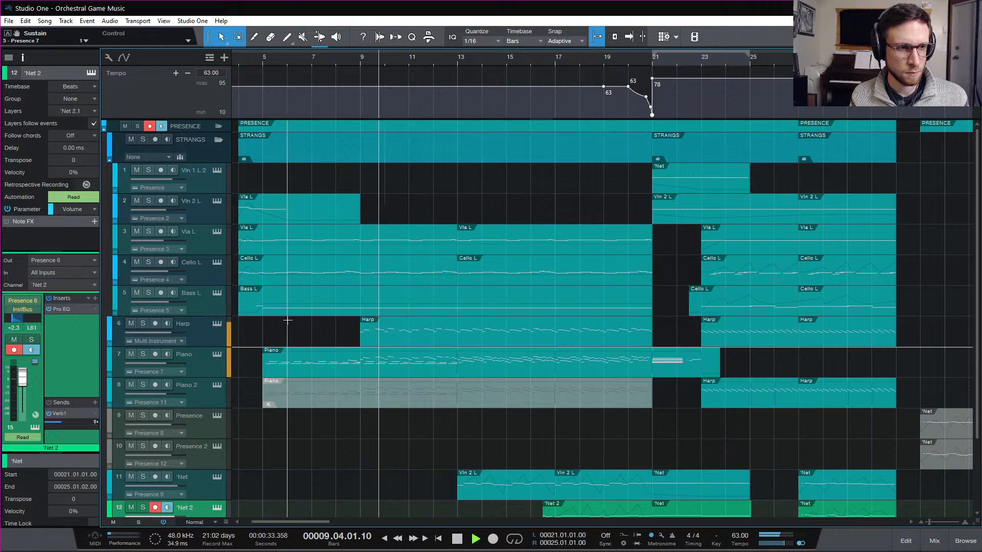
Step: Set the Harp channel's Verb1 send level to -5.4 and its volume to -4.4 dB
left_click(213, 333)
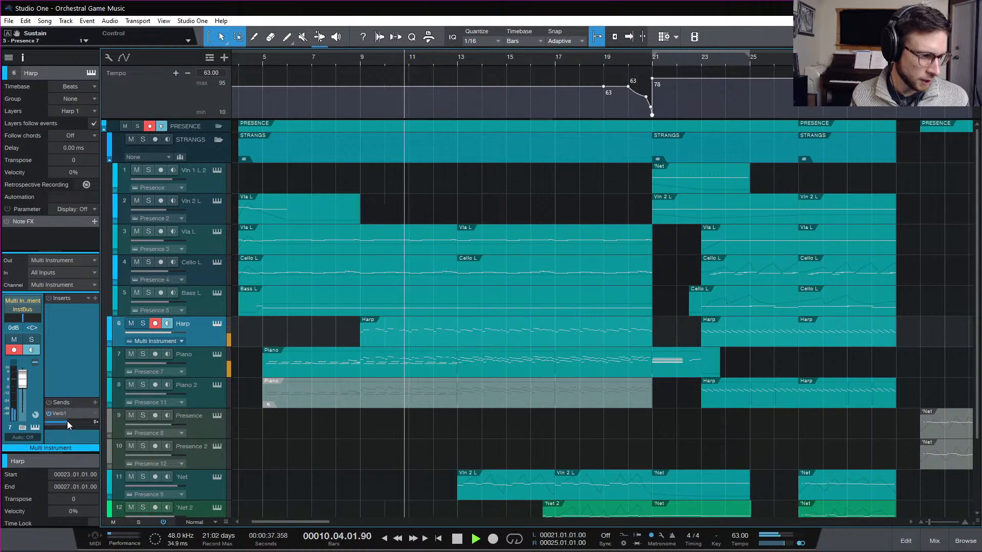
left_click_drag(66, 423, 70, 422)
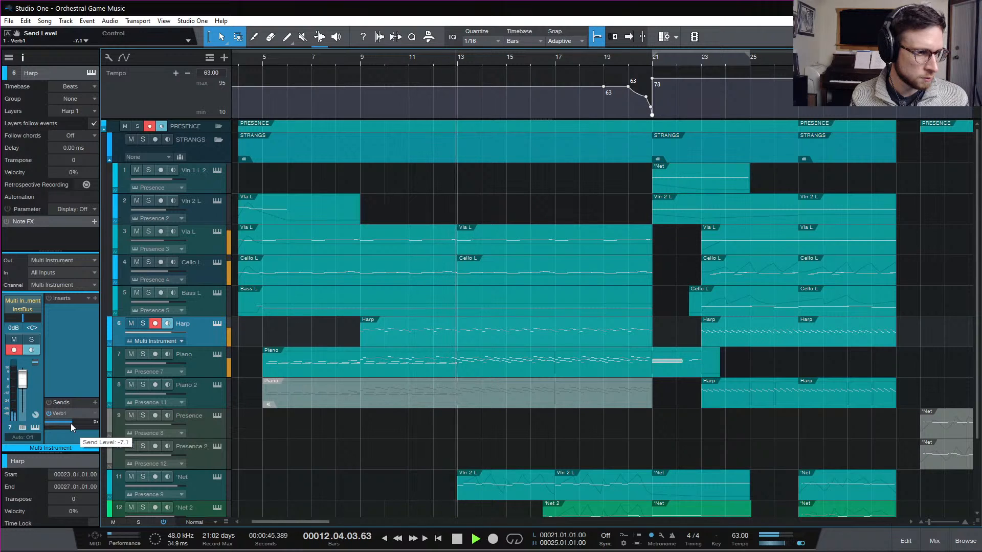
left_click_drag(70, 424, 73, 424)
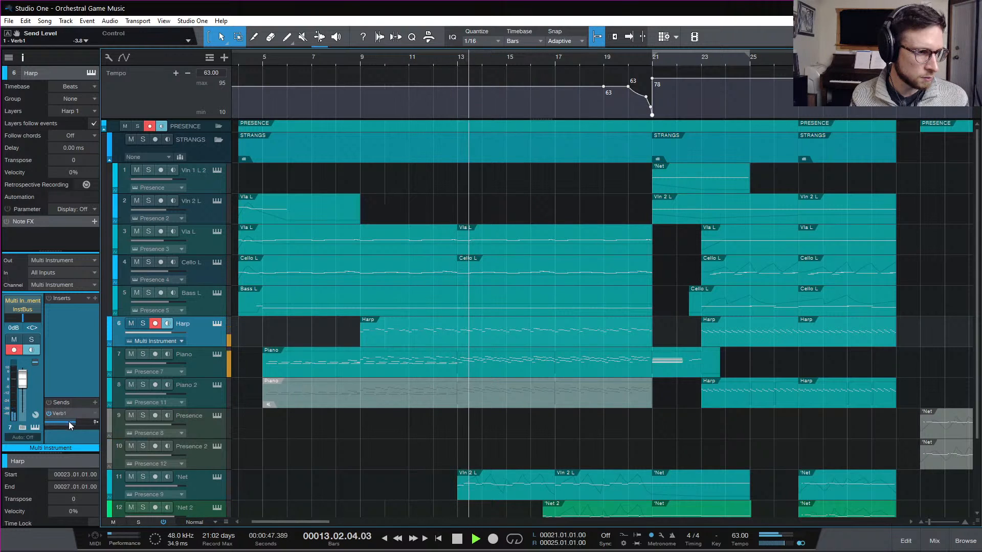
left_click_drag(22, 386, 22, 392)
left_click_drag(74, 422, 72, 421)
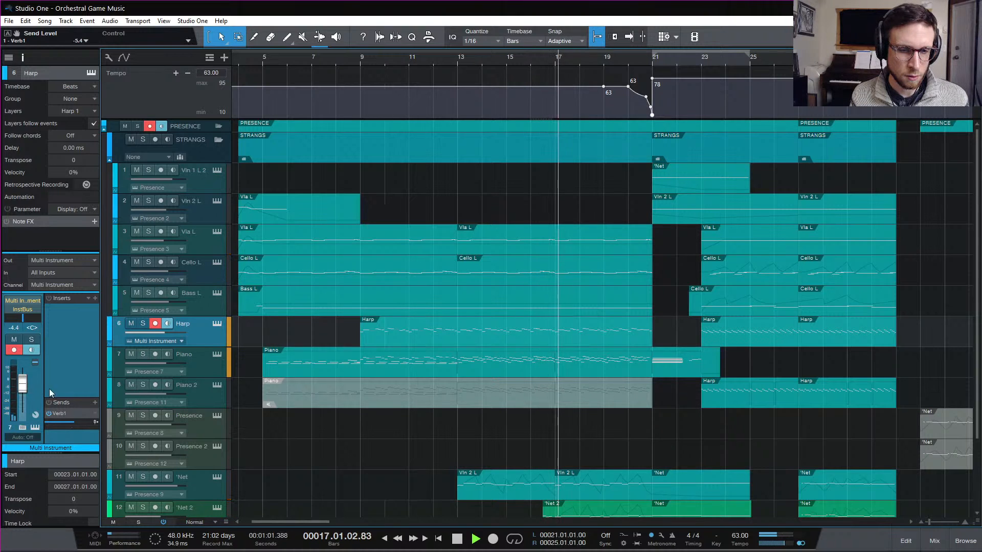
Step: Mute the last A3 note of the Harp clip at the end of bar 20 and play the passage from bar 20
scroll(607, 464, "down", 3)
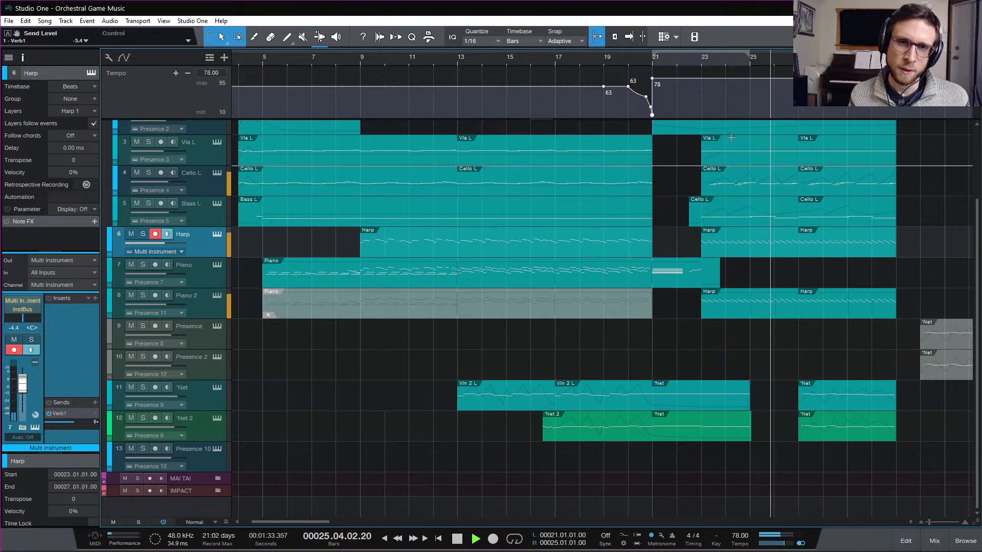
scroll(681, 273, "up", 3)
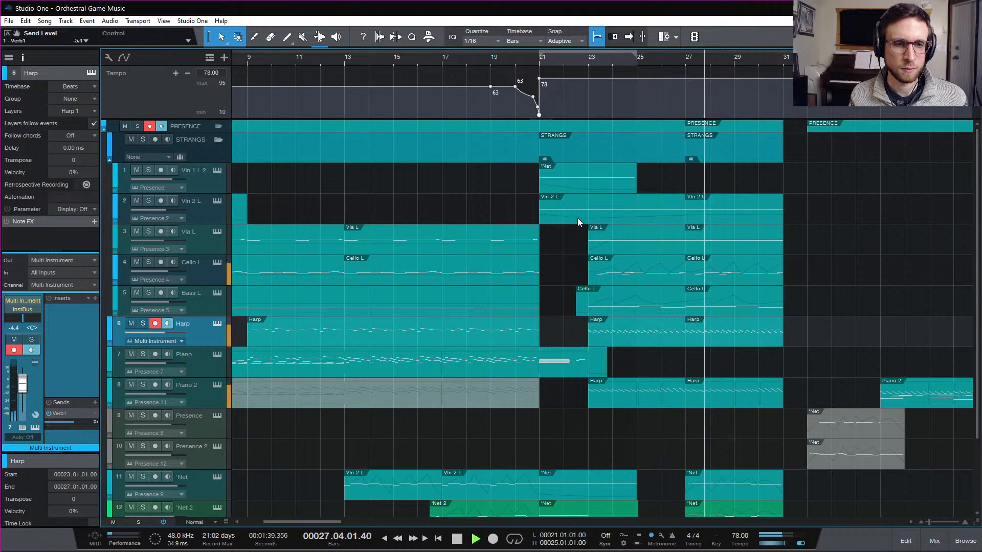
left_click(514, 57)
key("space")
double_click(525, 338)
scroll(795, 352, "right", 3)
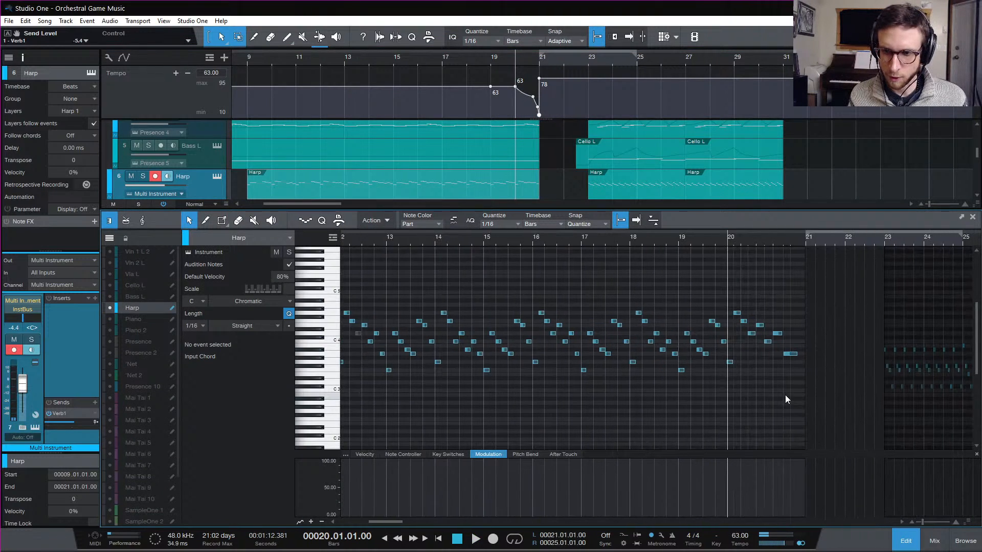
left_click(792, 353)
key("shift+m")
key("space")
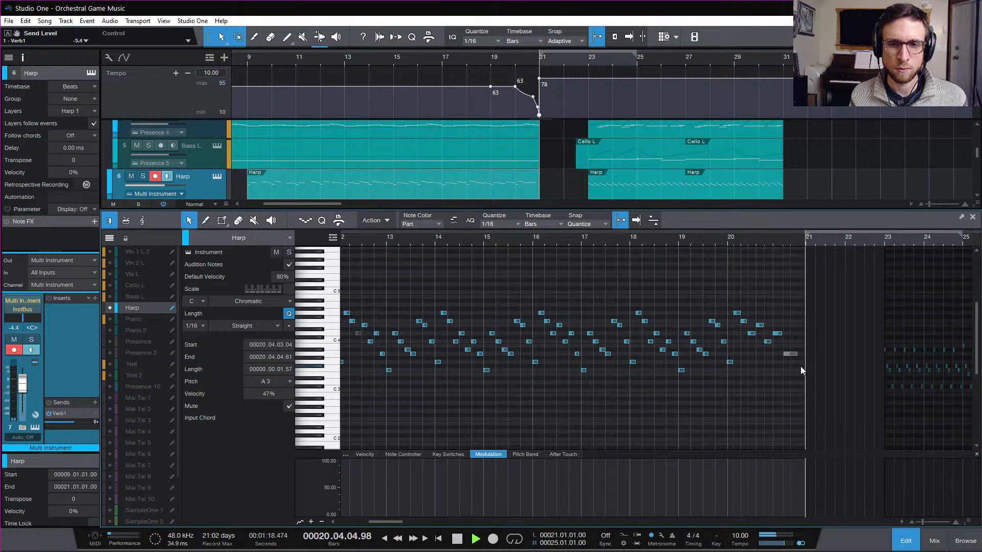
key("space")
key("space")
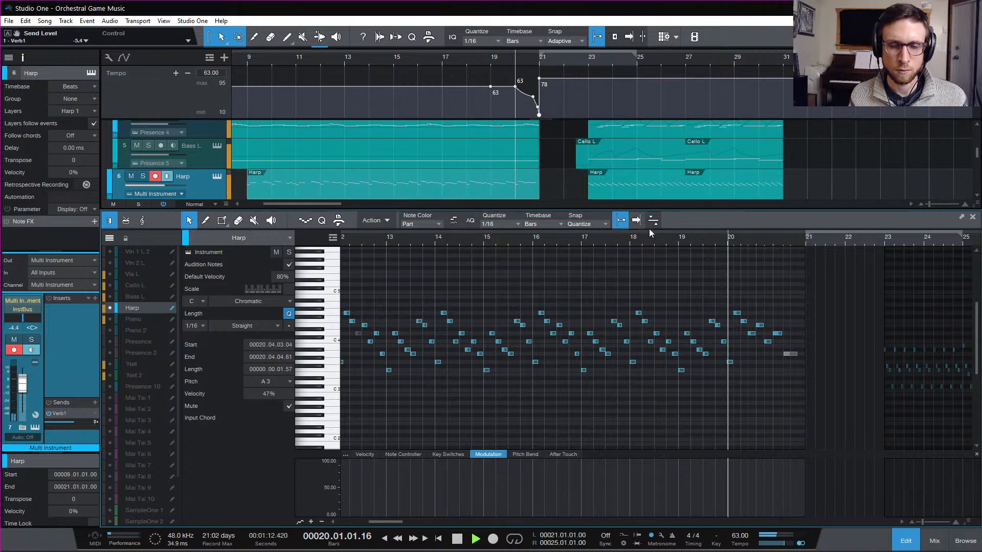
Step: Open the Cello L clip ending at bar 21 and play its closing phrase in bar 20 into the transition
left_click(906, 541)
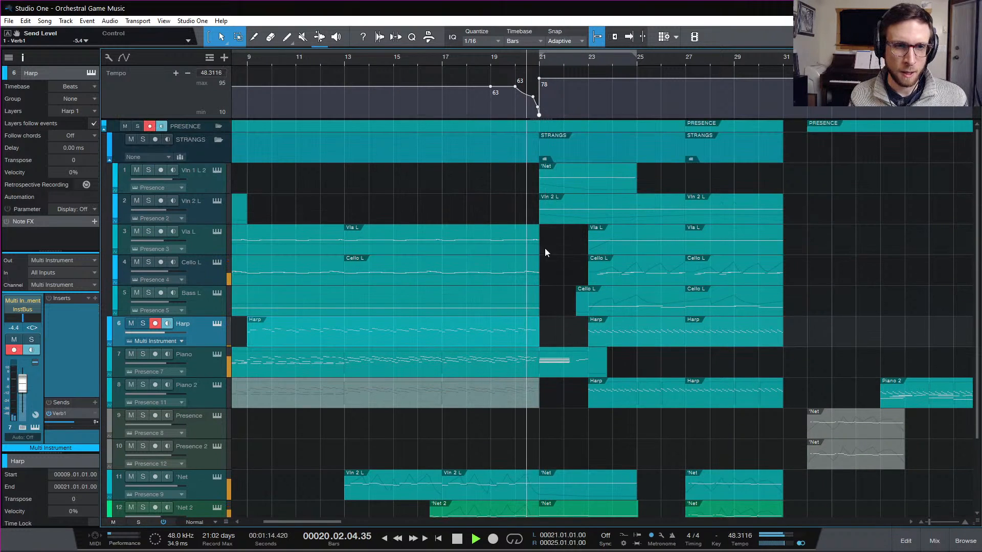
double_click(530, 271)
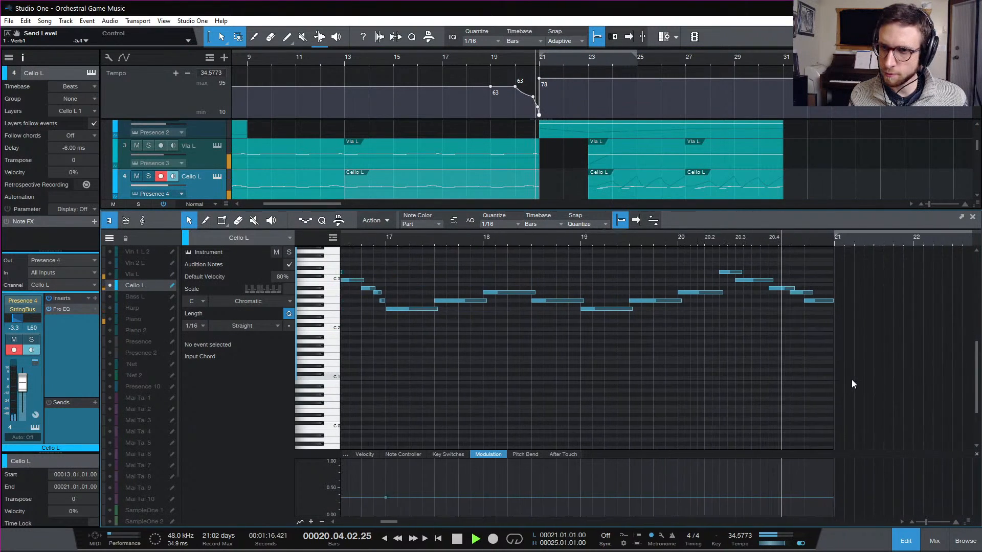
key("space")
left_click(714, 237)
key("space")
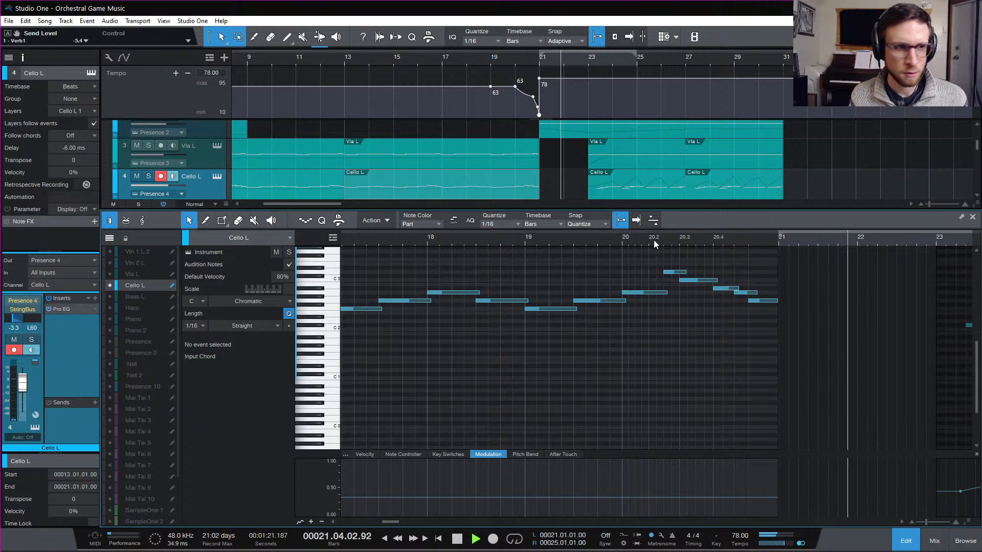
key("space")
Step: Extend the Cello L clip to 22.04.04 and add a held F#2 note from bar 21 to the clip's end
left_click(748, 292)
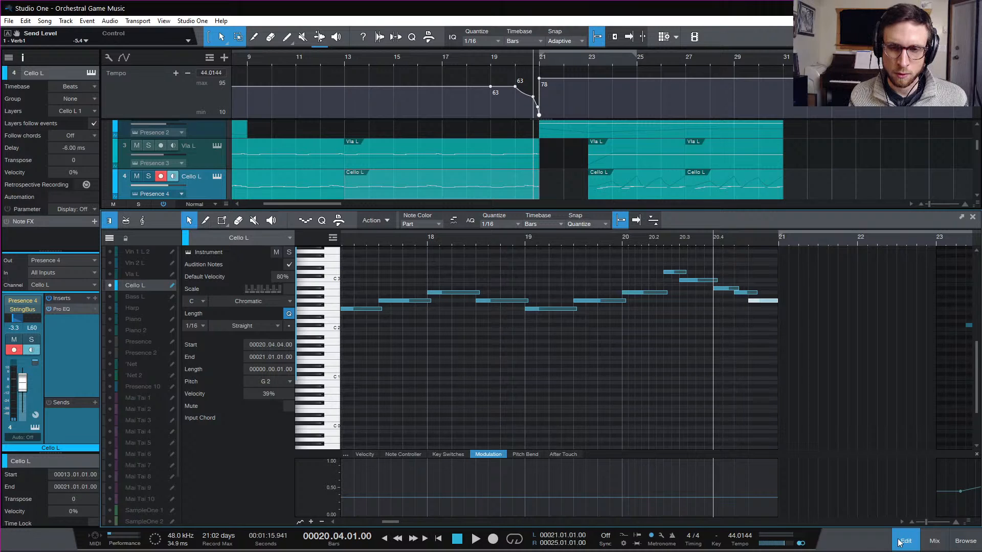
scroll(819, 349, "right", 2)
left_click_drag(695, 251, 846, 290)
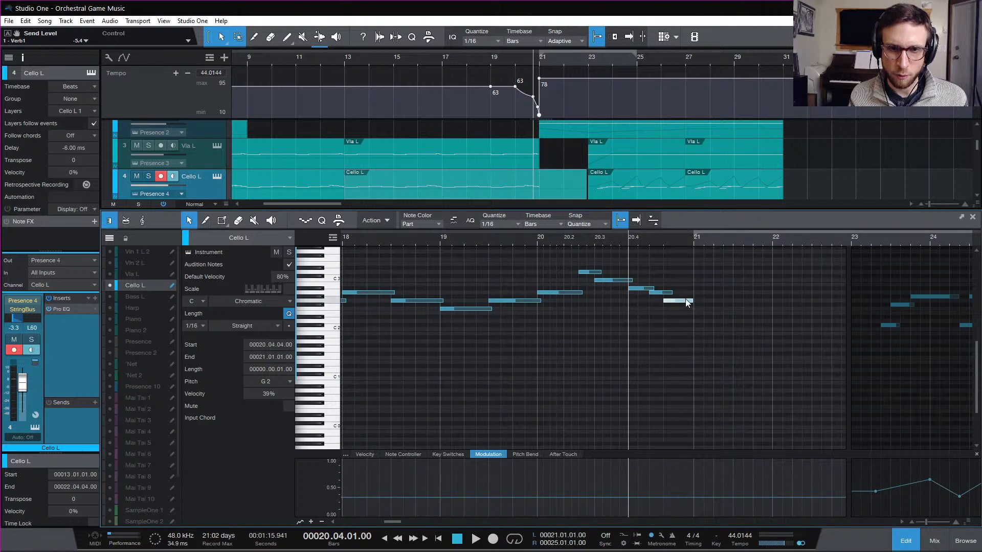
left_click_drag(696, 301, 838, 307)
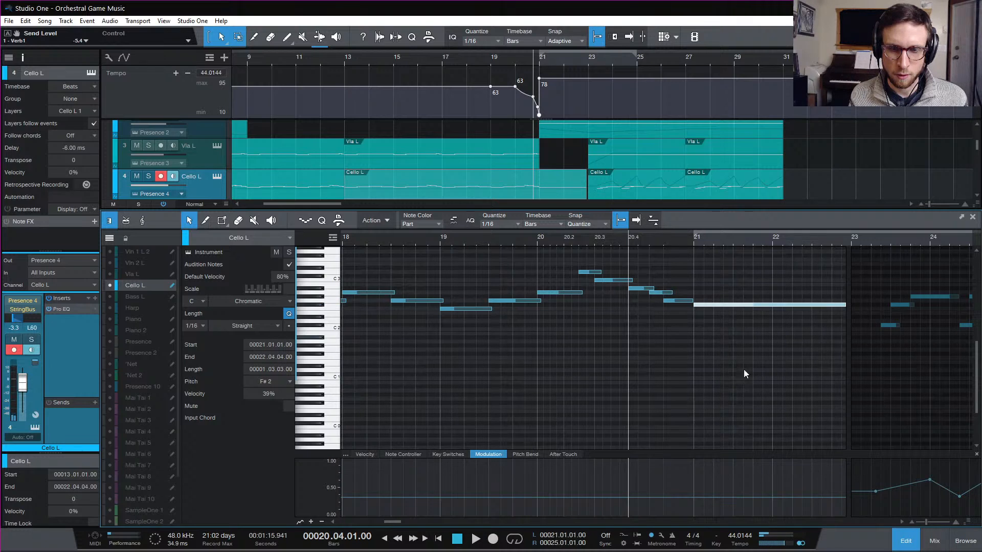
Step: Shape the Cello L modulation into a curved fade from bar 21 down to zero near the clip's end and play it
left_click(695, 500)
left_click_drag(714, 499, 831, 517)
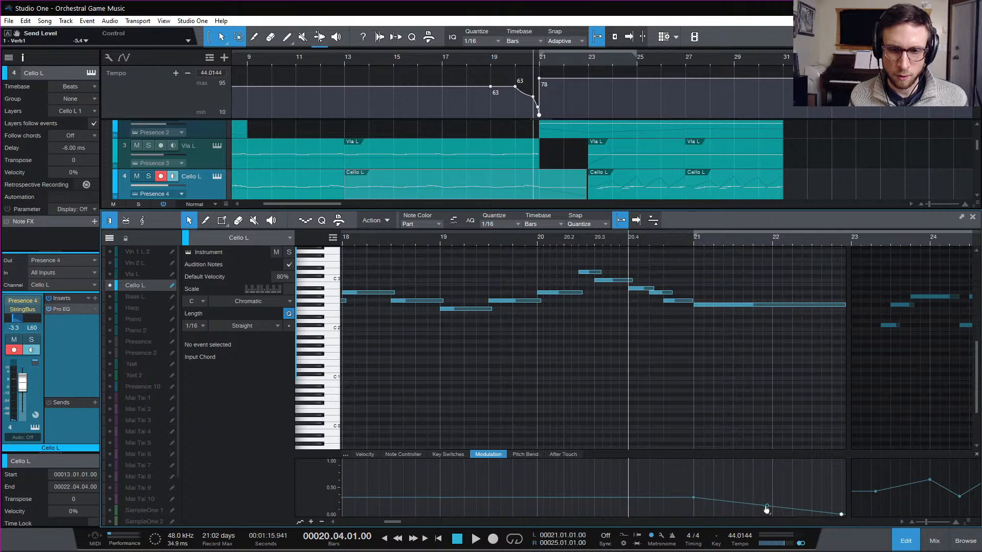
key("space")
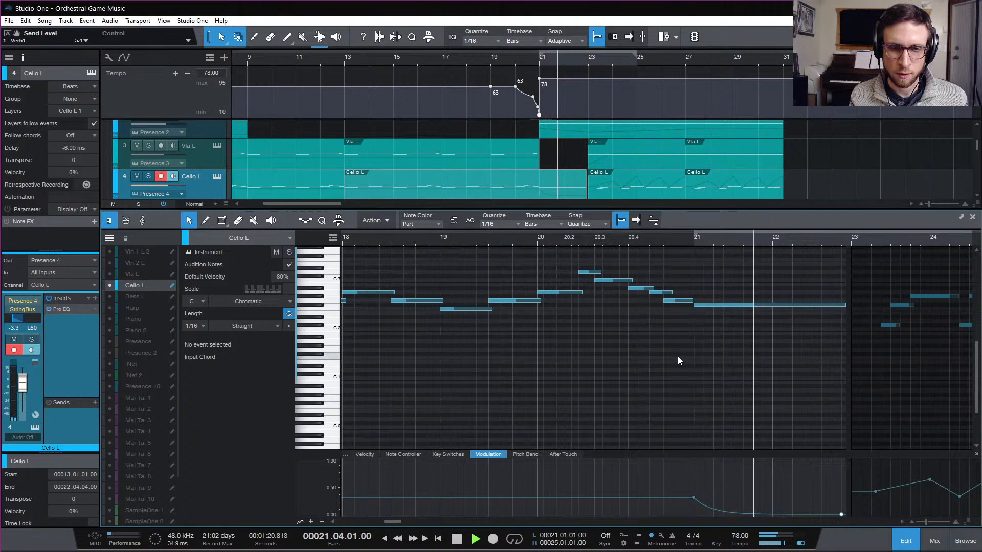
key("space")
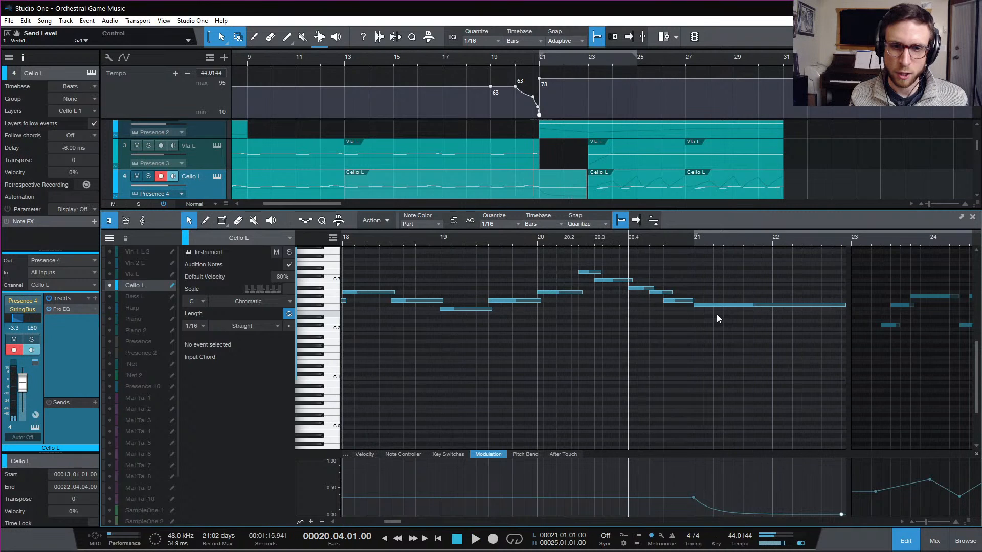
Step: Delete the held F#2 note and the two short notes before bar 21, then lengthen the A#2 note to bar 21 and play the phrase
left_click(724, 305)
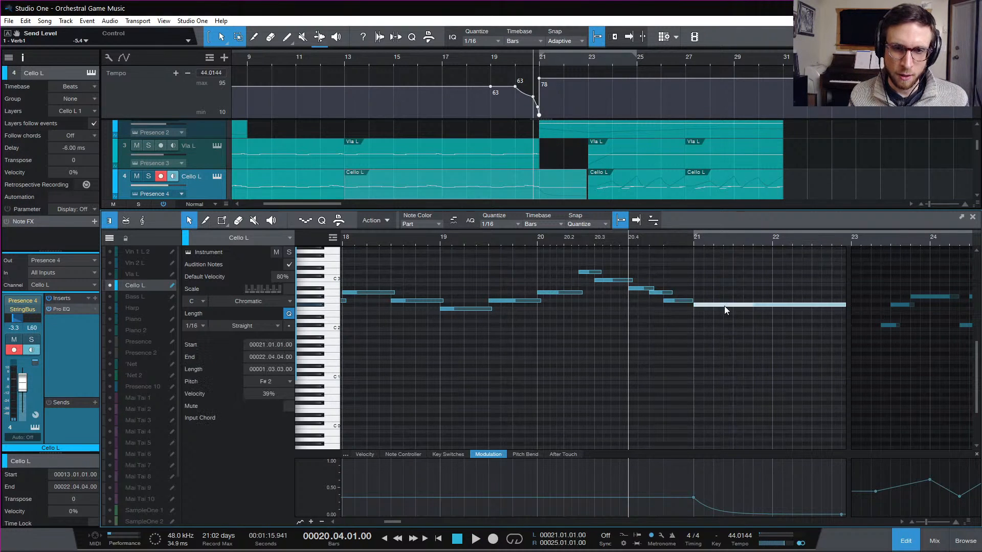
key("space")
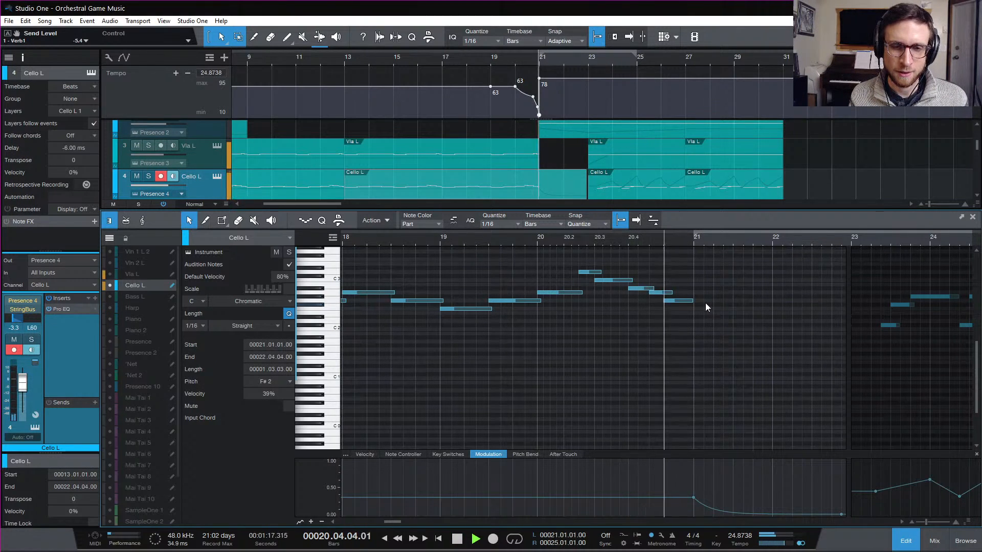
key("space")
double_click(678, 300)
left_click(664, 293)
double_click(663, 293)
left_click_drag(653, 288, 693, 297)
key("space")
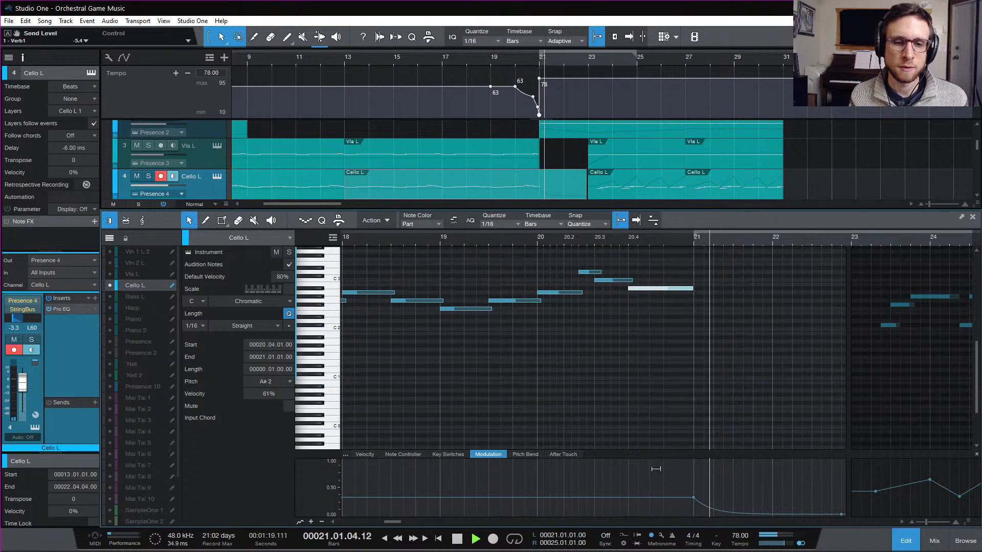
key("space")
Step: Add a Cello L modulation point early in beat 20.4, lower the bar 21 point to zero, and play the arrangement
left_click(638, 498)
left_click_drag(694, 503, 694, 515)
key("space")
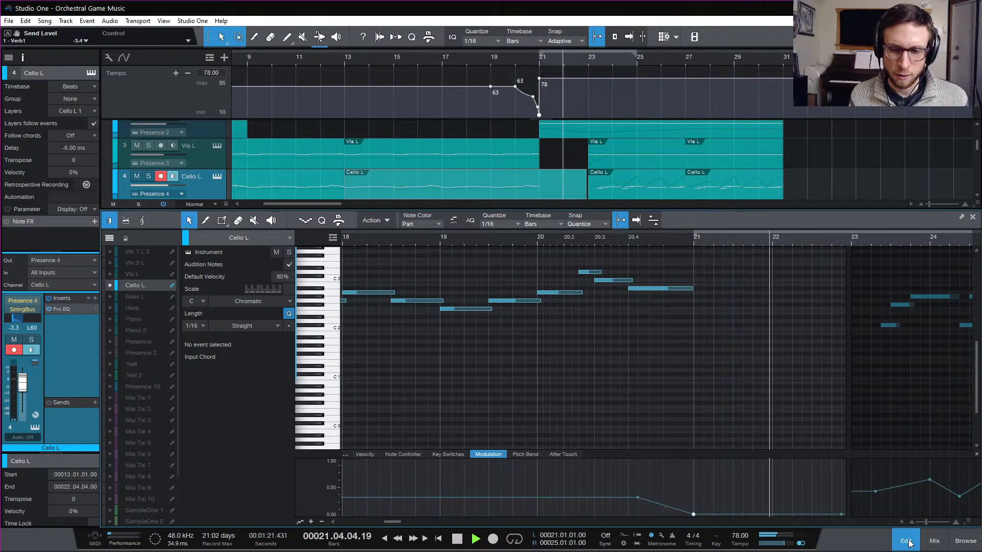
key("F2")
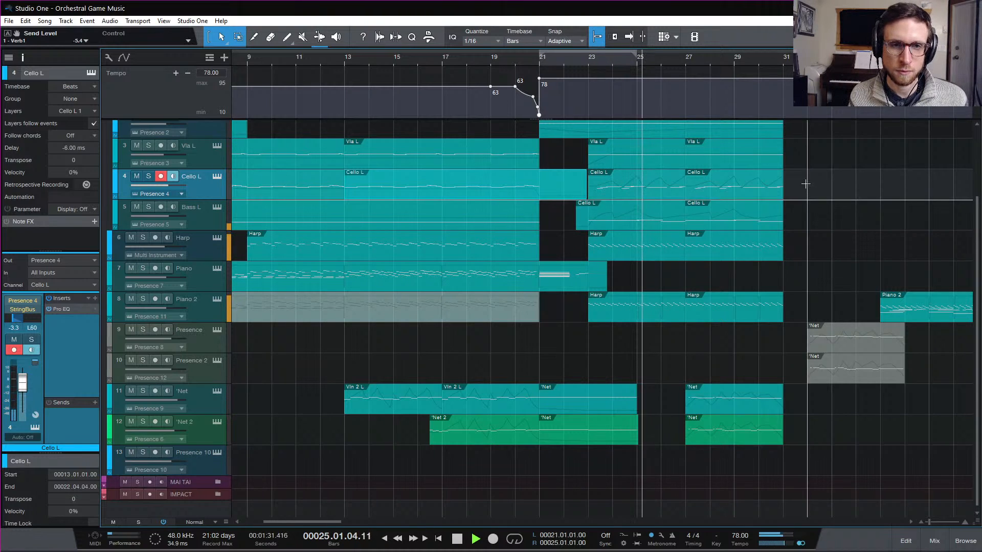
key("space")
Step: Mute the Vla L, Cello L and Bass L track clips that run to bar 31 after the transition
left_click_drag(796, 192, 624, 208)
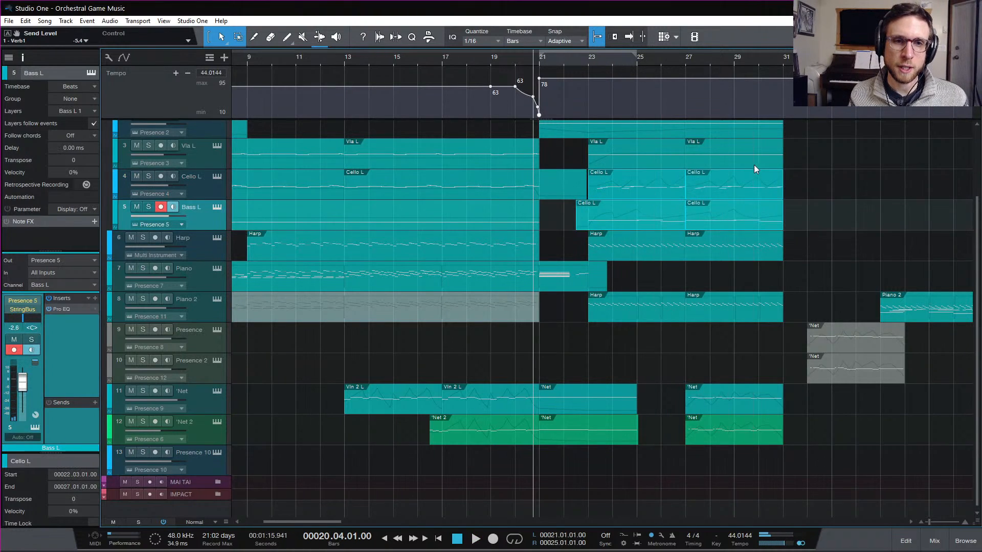
left_click_drag(801, 162, 614, 207)
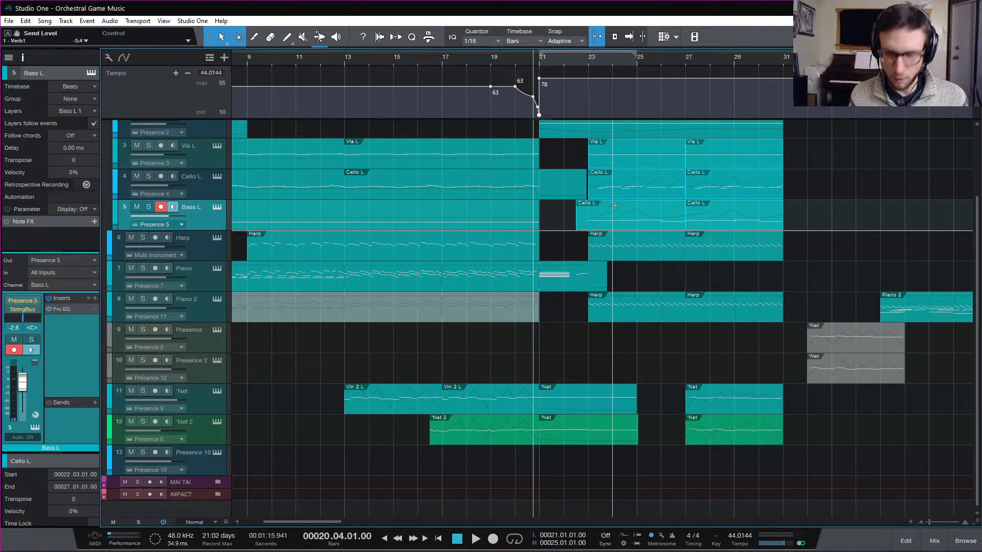
key("shift+m")
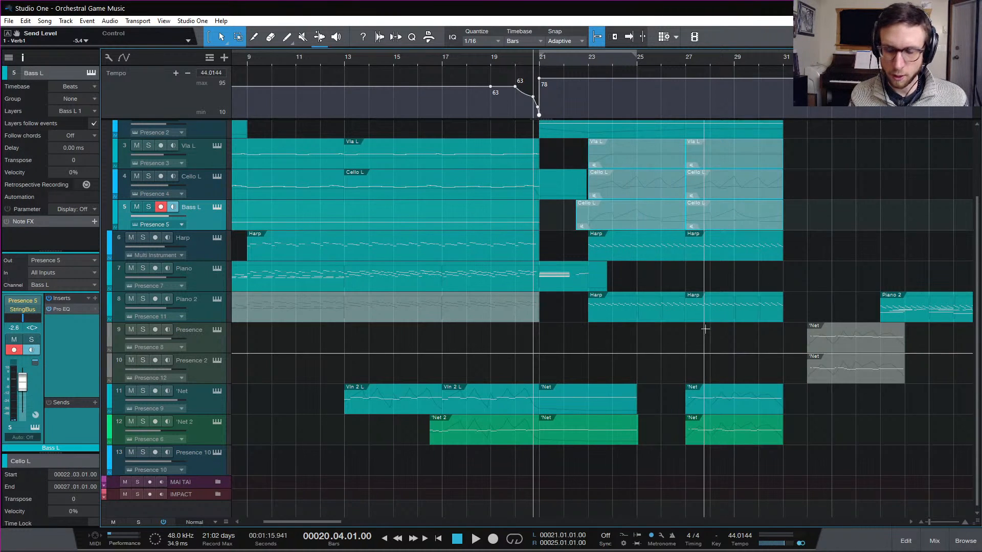
Step: Play the transition without the low strings, first from bar 21 and again from bar 20
left_click(541, 62)
key("space")
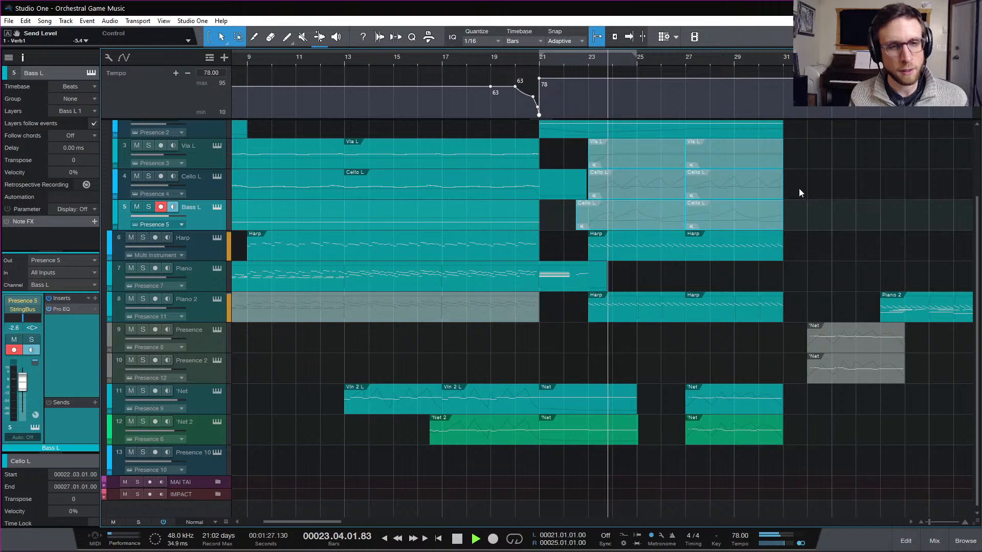
scroll(800, 194, "up", 3)
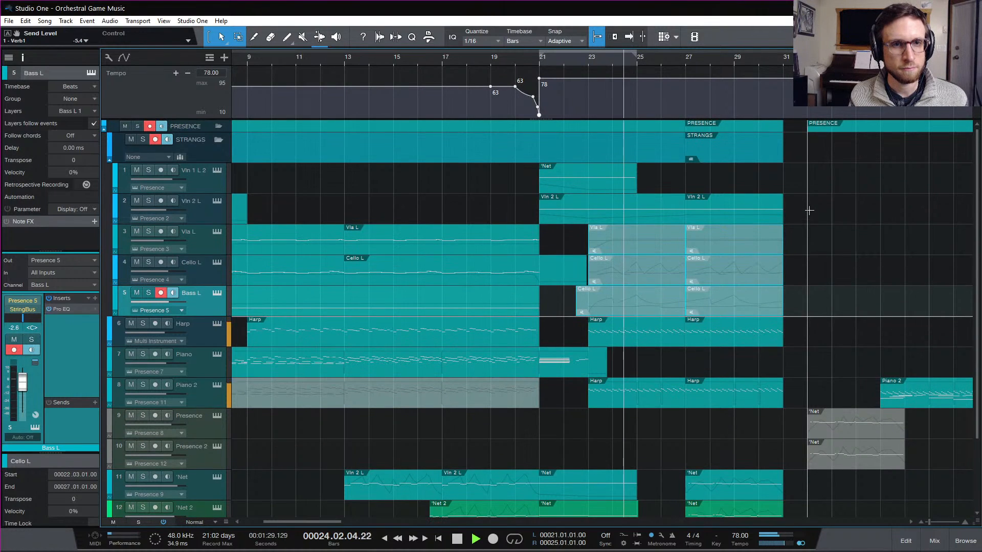
key("space")
left_click(514, 60)
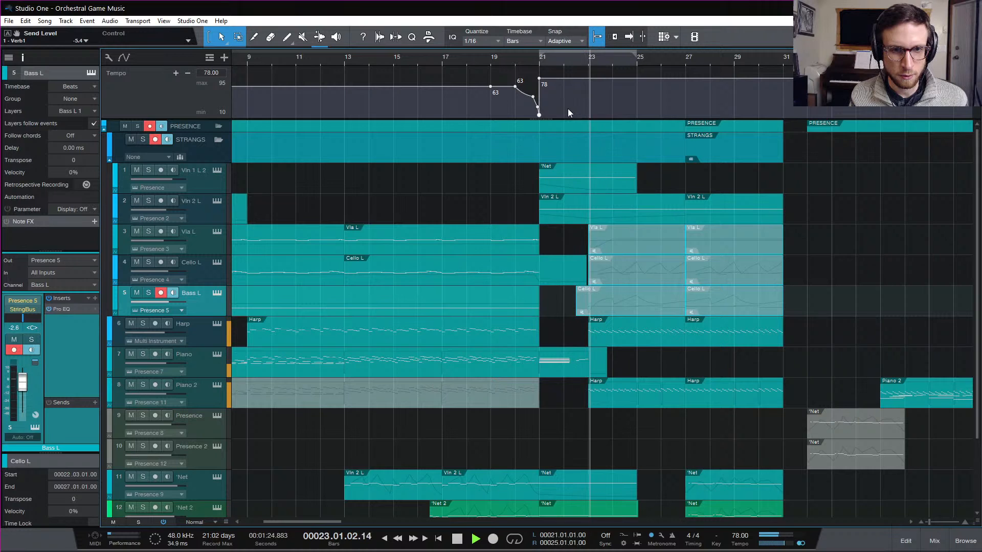
scroll(691, 404, "down", 3)
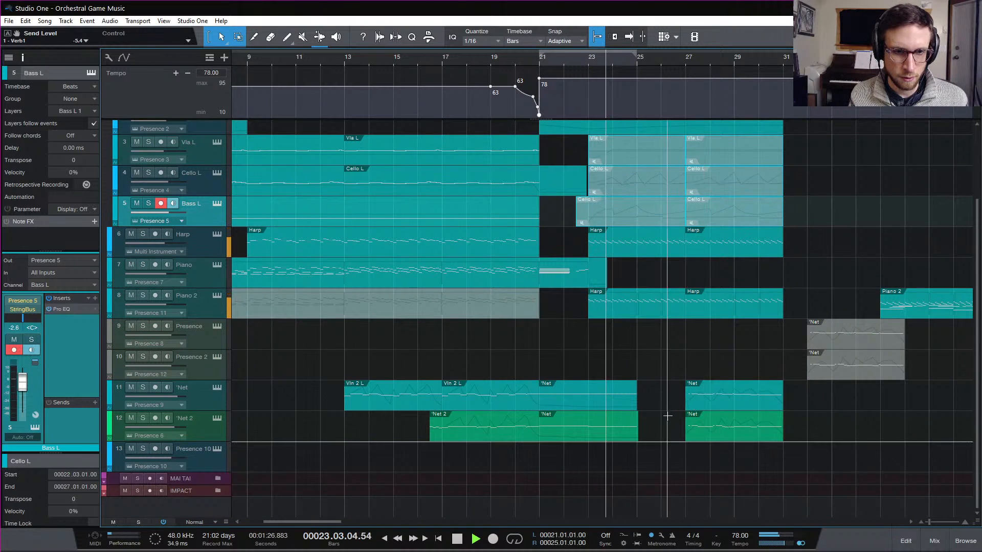
Step: Open the 'Net 2 clip at bar 21 and play its held notes from bar 21
double_click(617, 429)
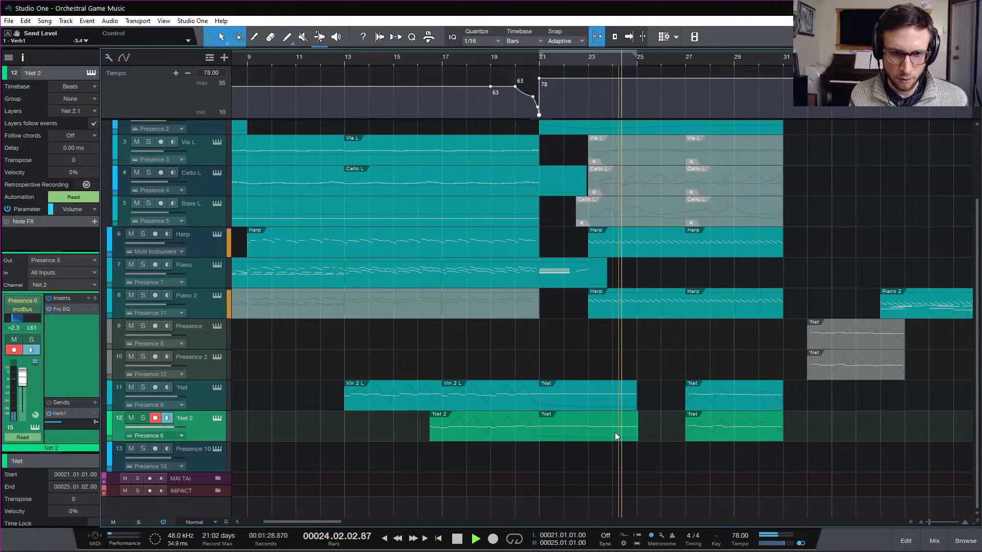
key("space")
left_click(499, 242)
key("space")
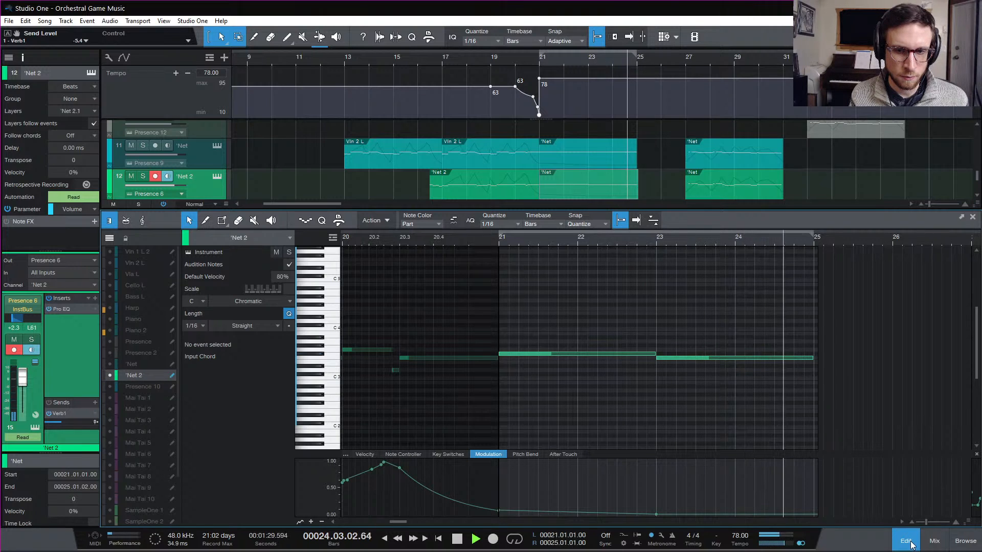
key("F2")
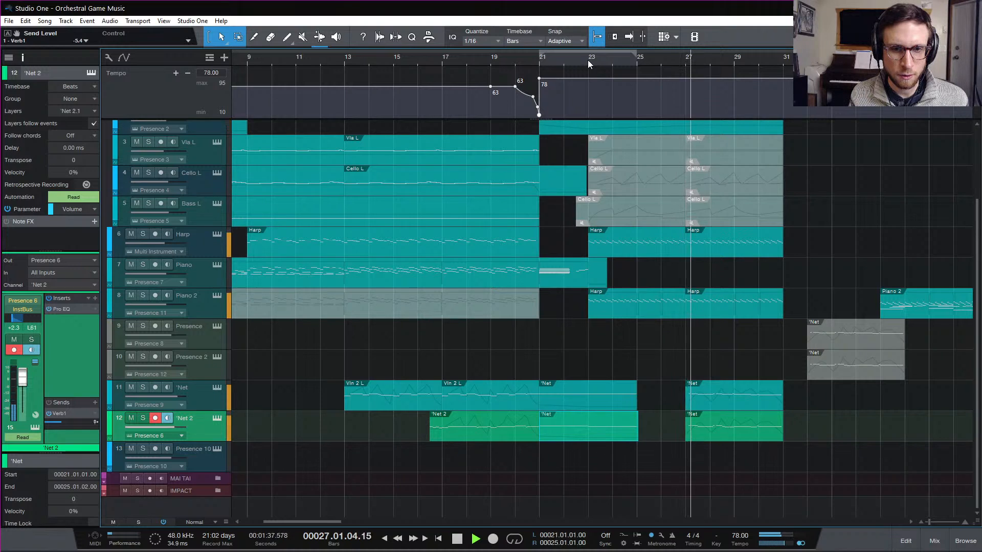
Step: Move the muted Vla L, Cello L and Bass L track clips eight bars later, to around bars 31 to 39, and unmute them
scroll(844, 257, "right", 5)
left_click_drag(534, 214, 564, 154)
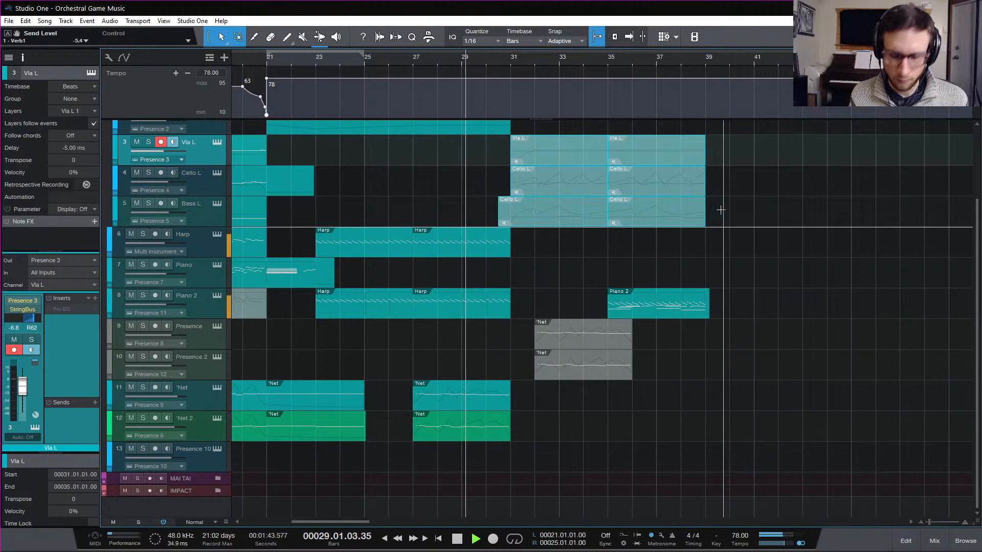
key("shift+m")
Step: Delete the Piano 2 clip that starts at bar 35
left_click_drag(522, 247, 440, 287)
left_click(631, 310)
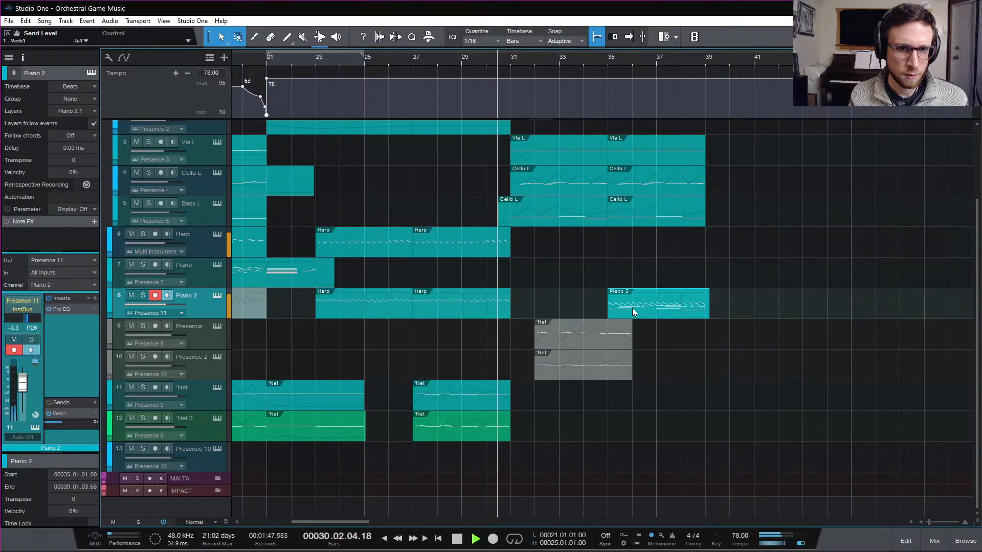
key("Delete")
Step: Try to duplicate the harp clips on the Harp and Piano 2 tracks after bar 31, and undo the duplication
left_click_drag(546, 297, 363, 251)
key("d")
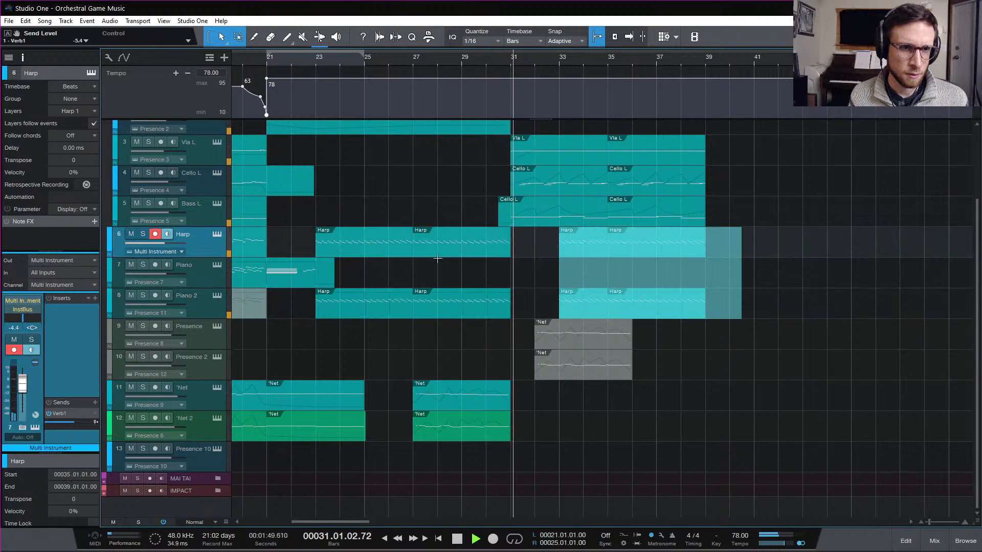
key("space")
key("ctrl+z")
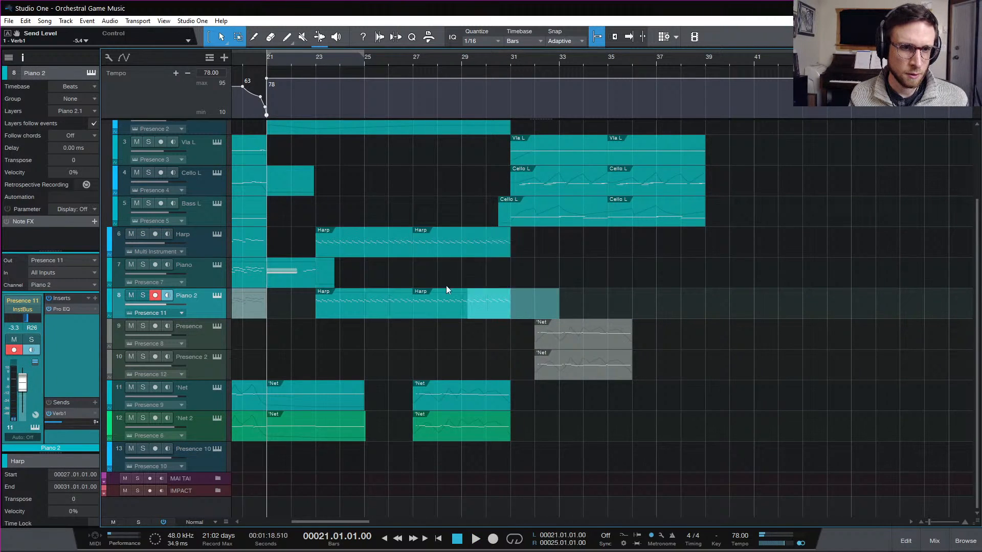
Step: Duplicate the harp clips on the Harp and Piano 2 tracks into bars 31 to 39 and play from bar 21
left_click(405, 247)
key("d")
key("space")
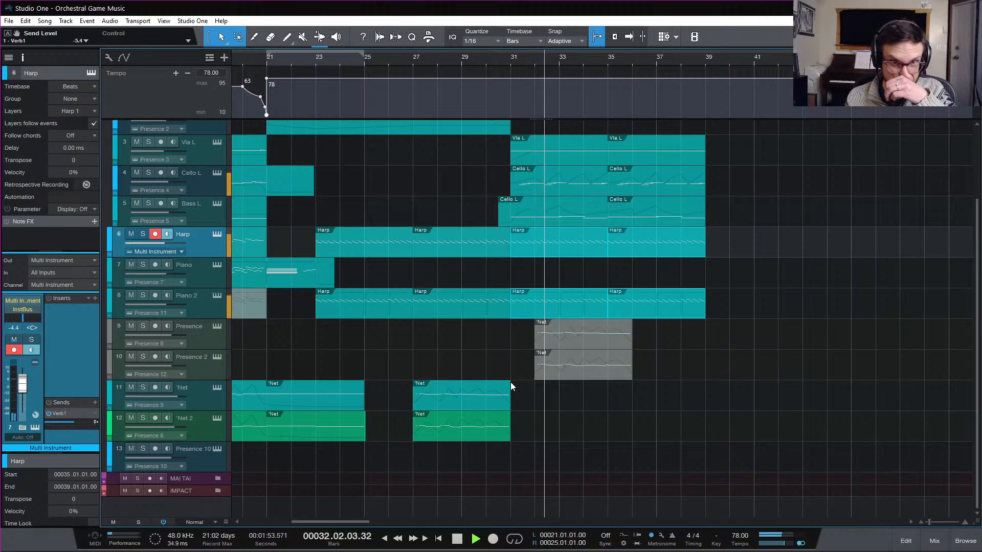
Step: Delete the muted 'Net clips at bars 32 to 36 on the Presence and Presence 2 tracks
left_click_drag(527, 336, 595, 370)
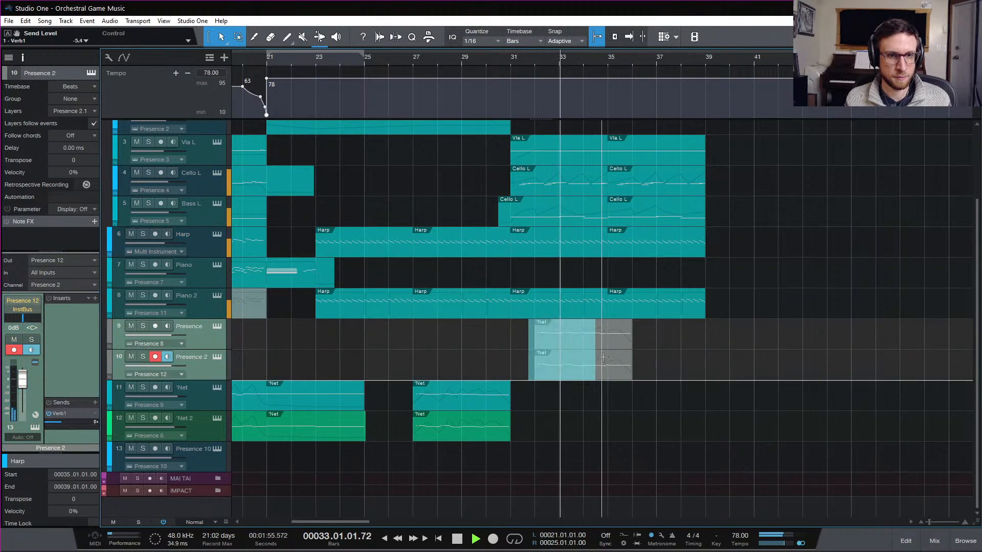
left_click_drag(638, 339, 585, 357)
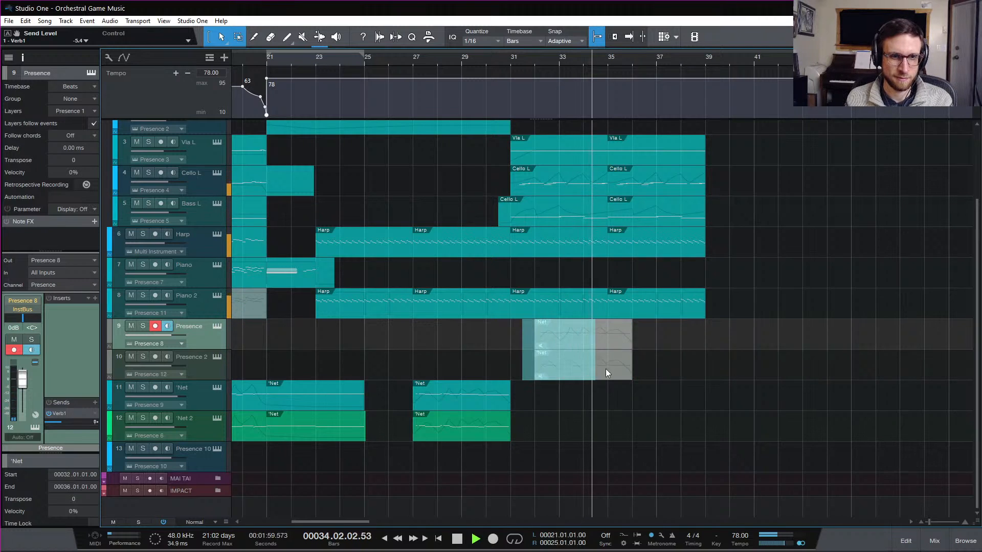
key("Delete")
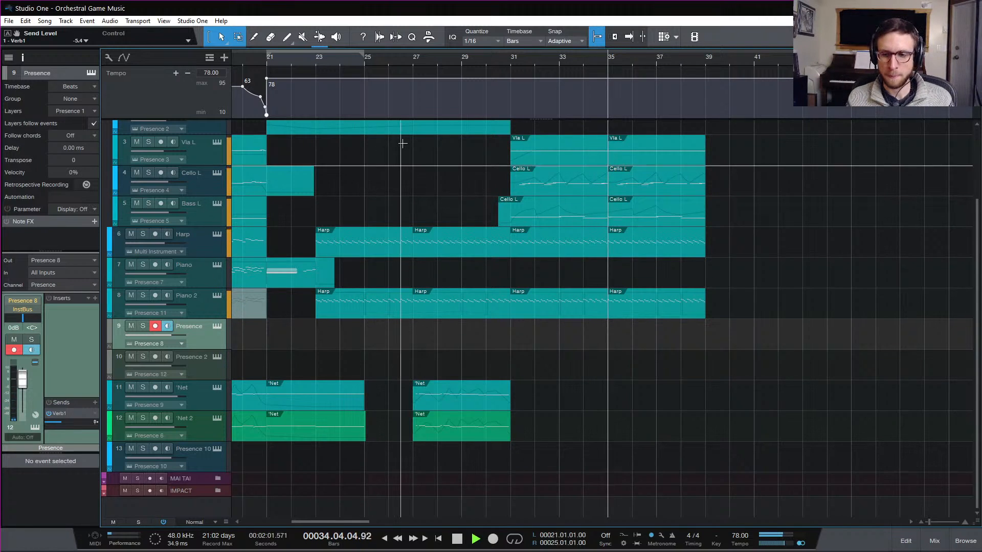
Step: Play the transition from just before bar 21 up to about bar 25
scroll(403, 143, "left", 5)
scroll(403, 144, "left", 1)
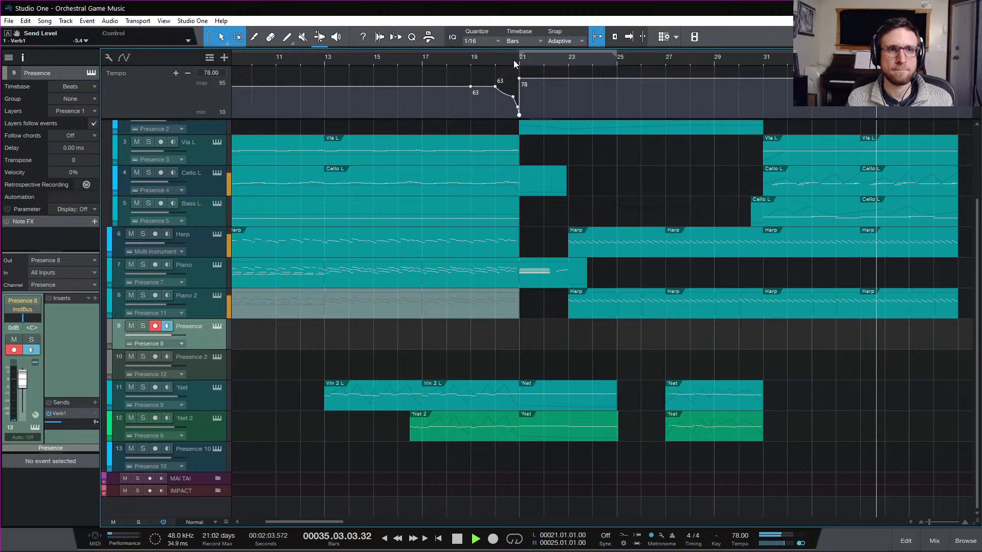
left_click(508, 61)
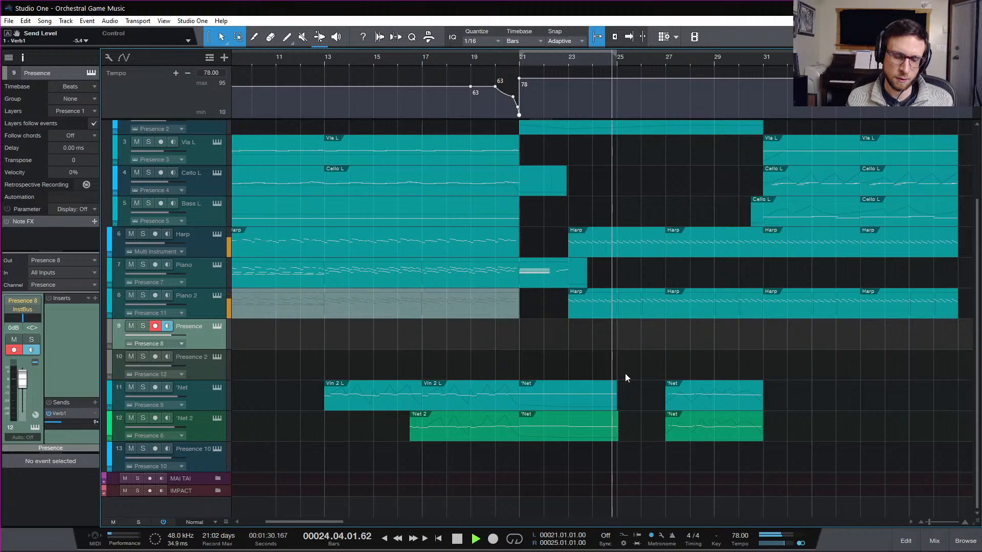
key("space")
Step: Inspect the notes of the Vln 2 L clip at bar 21 and place the playback cursor at bar 21
scroll(614, 306, "up", 3)
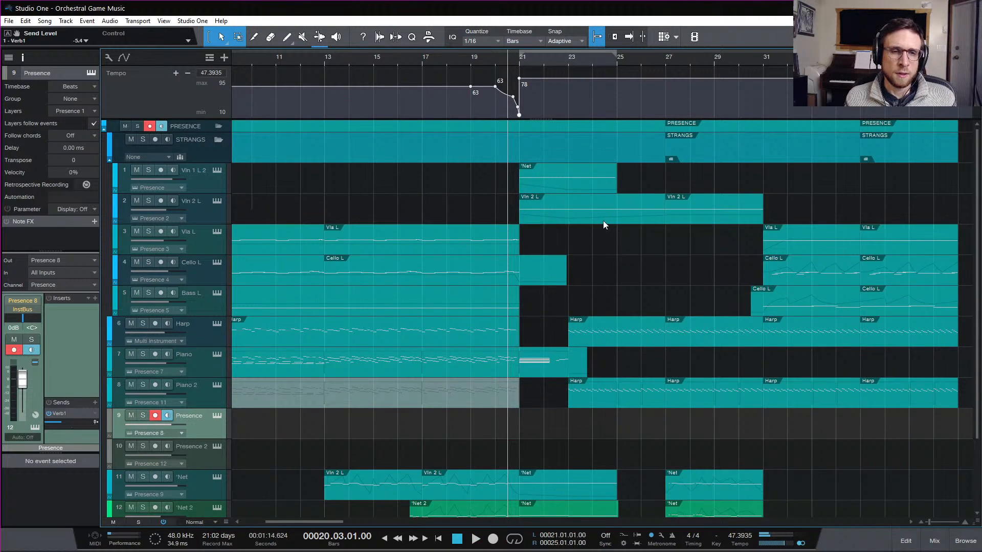
double_click(593, 214)
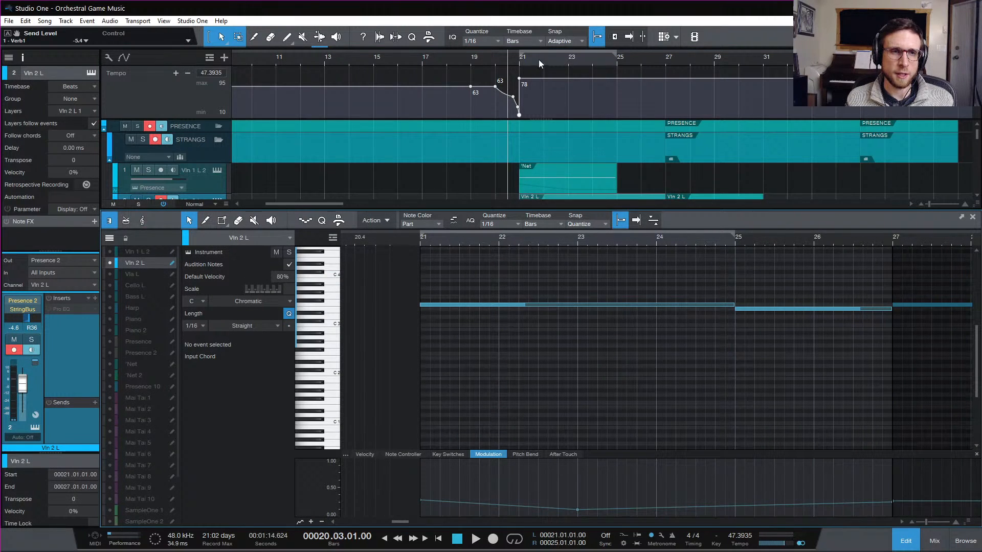
left_click(521, 62)
left_click(907, 542)
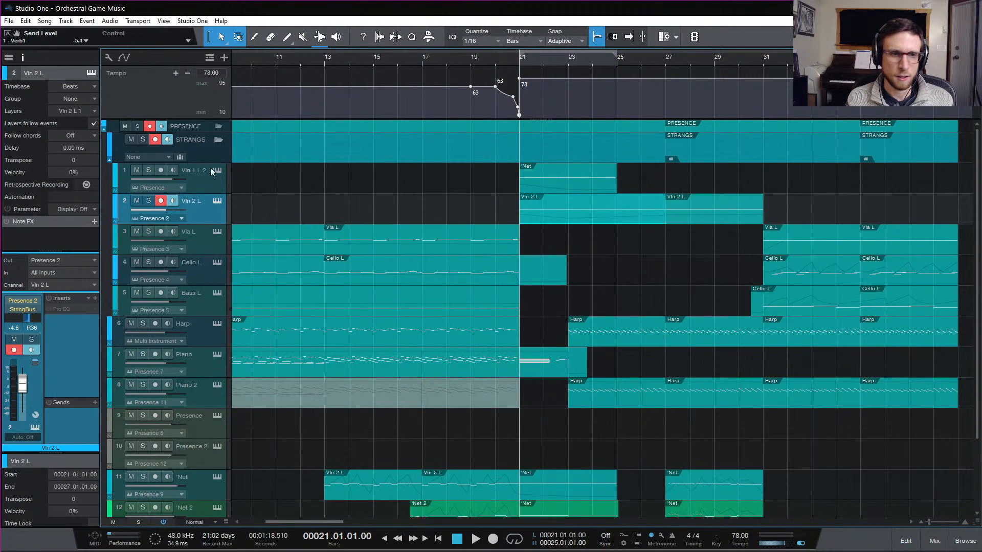
Step: Audition bar 21 onward with Vln 2 L, 'Net and 'Net 2 soloed, and again with all tracks unsoloed
scroll(278, 382, "down", 3)
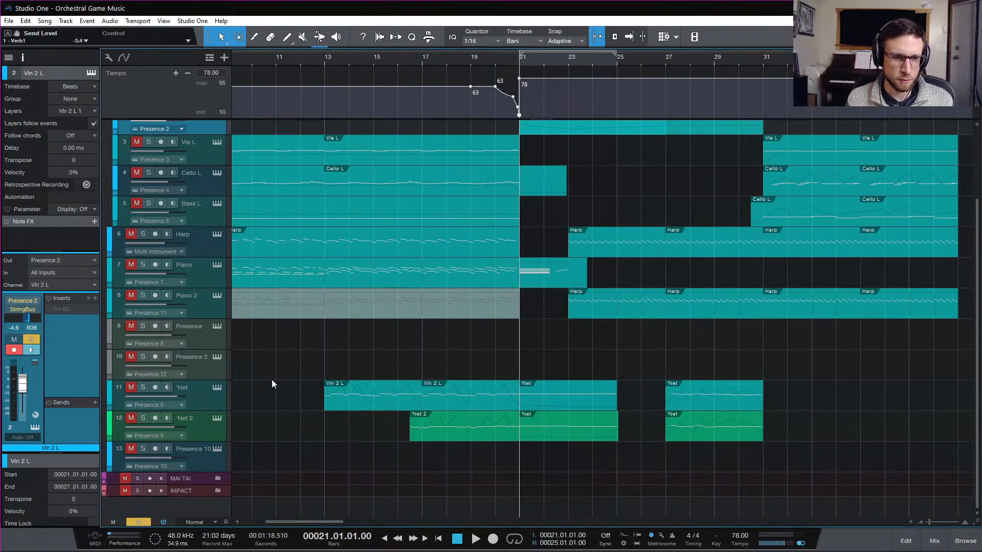
key("space")
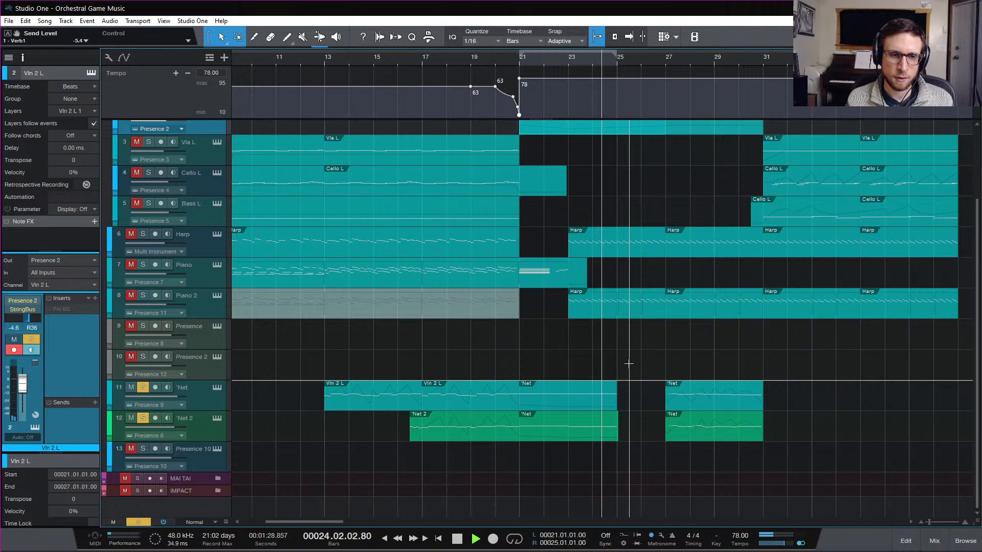
key("space")
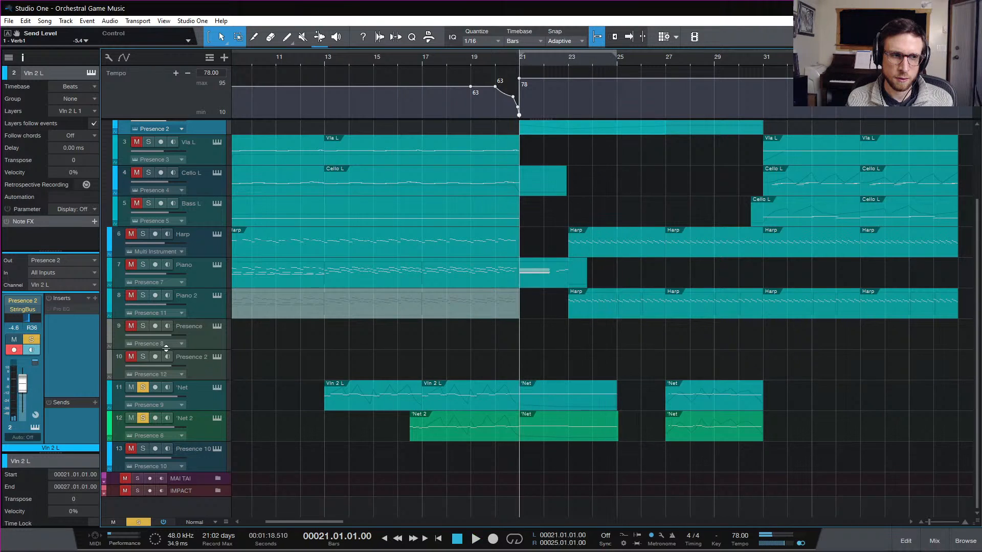
key("space")
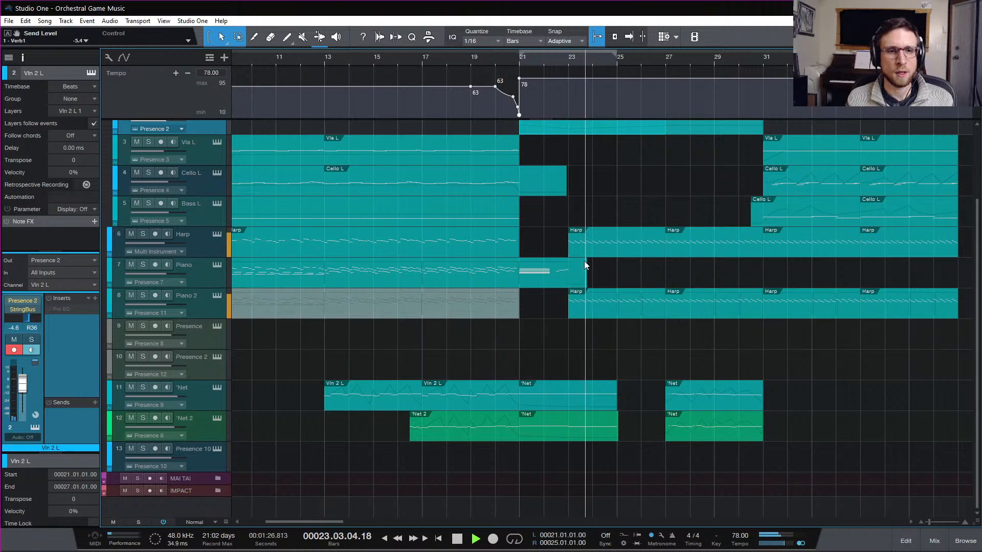
key("space")
Step: Shape the note velocities of the Piano 2 clip at bars 23 to 27 into a ramp that rises from a soft start
double_click(581, 308)
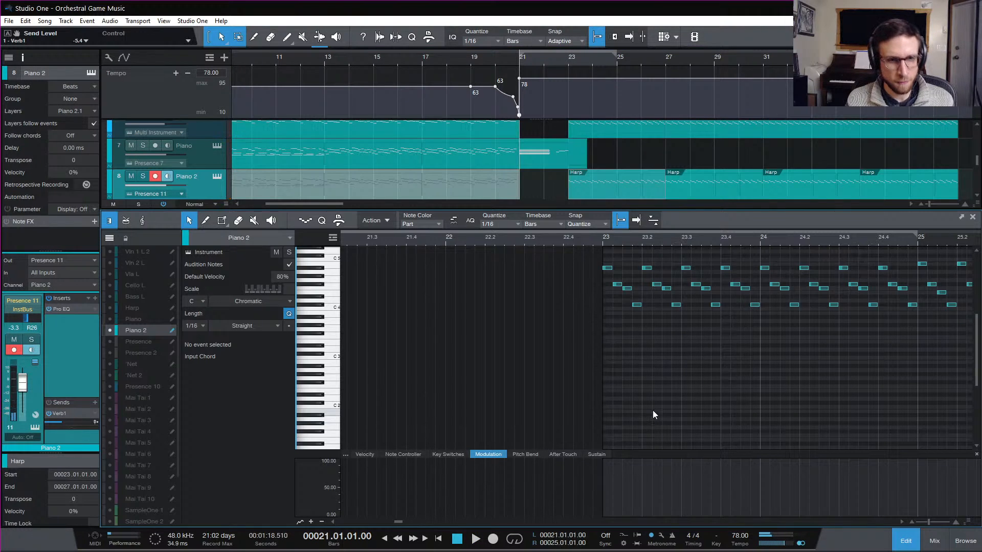
left_click(371, 455)
scroll(754, 400, "down", 3)
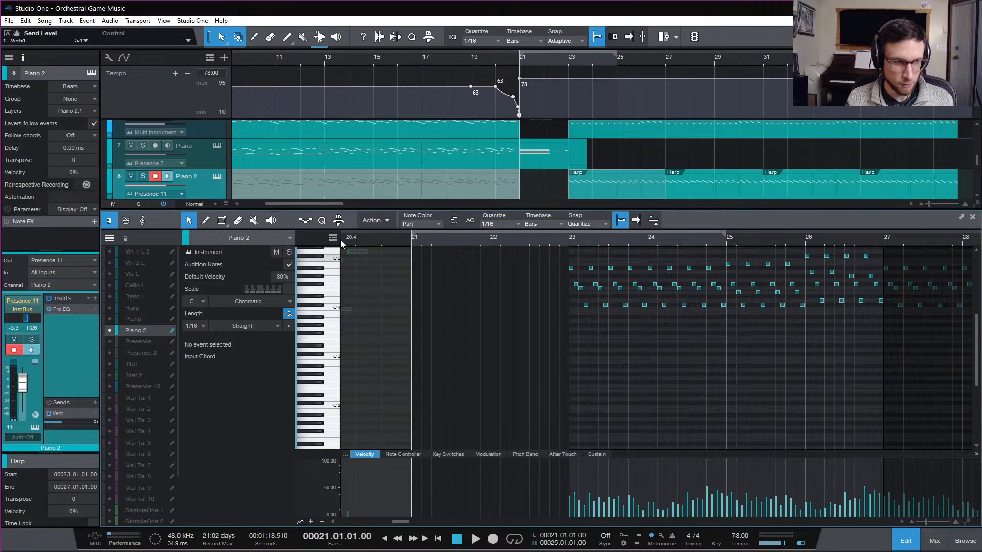
left_click_drag(584, 472, 883, 521)
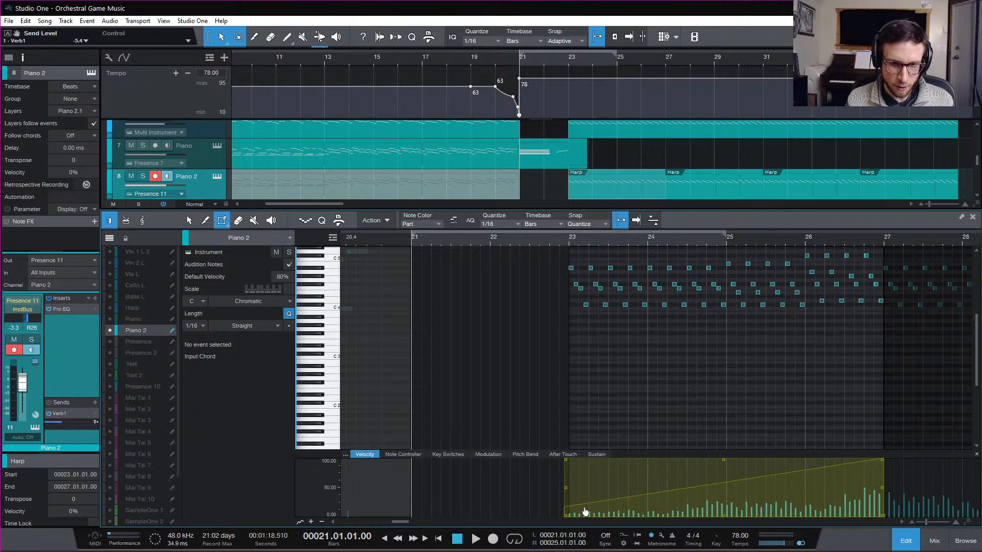
Step: Play from bar 23 to check the Piano 2 velocity ramp against the full arrangement
left_click(566, 239)
key("space")
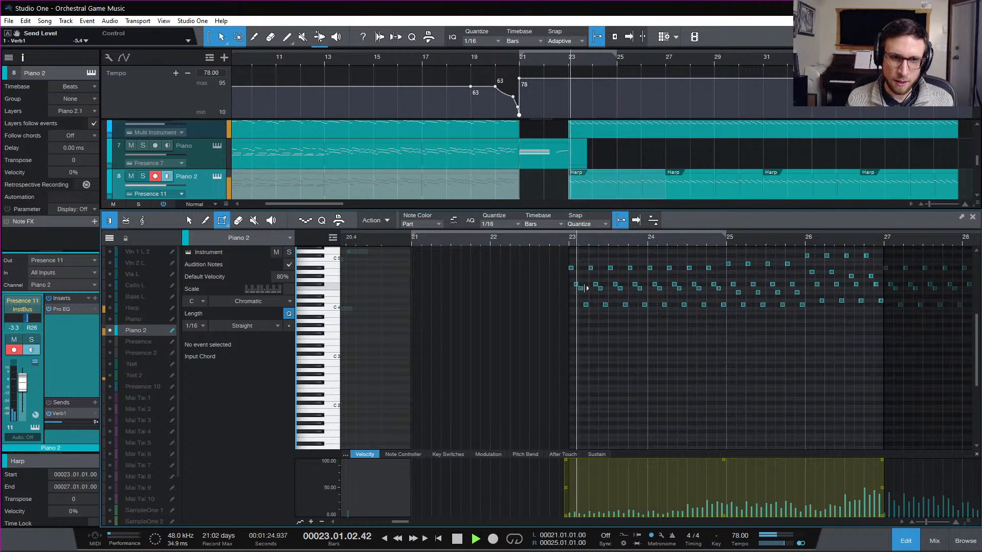
left_click(894, 535)
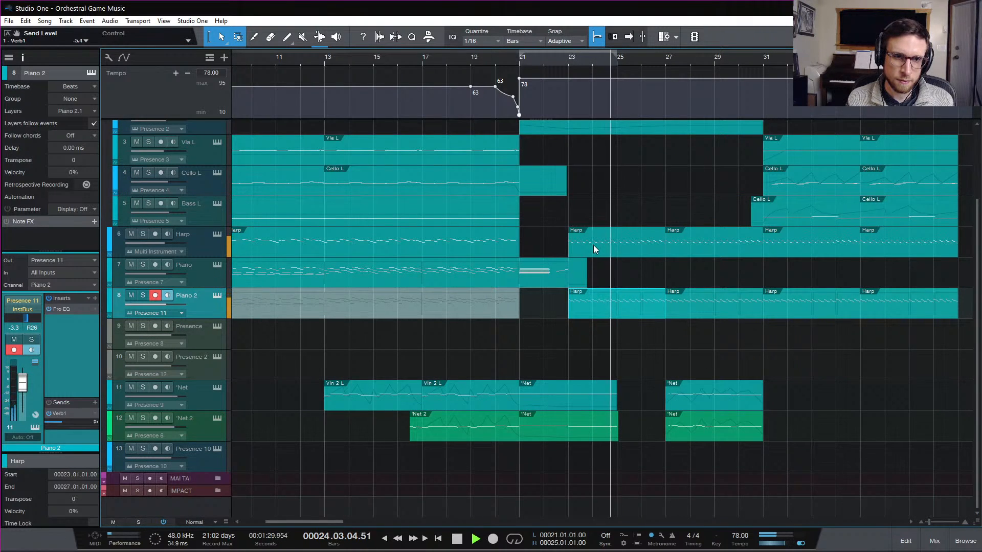
key("space")
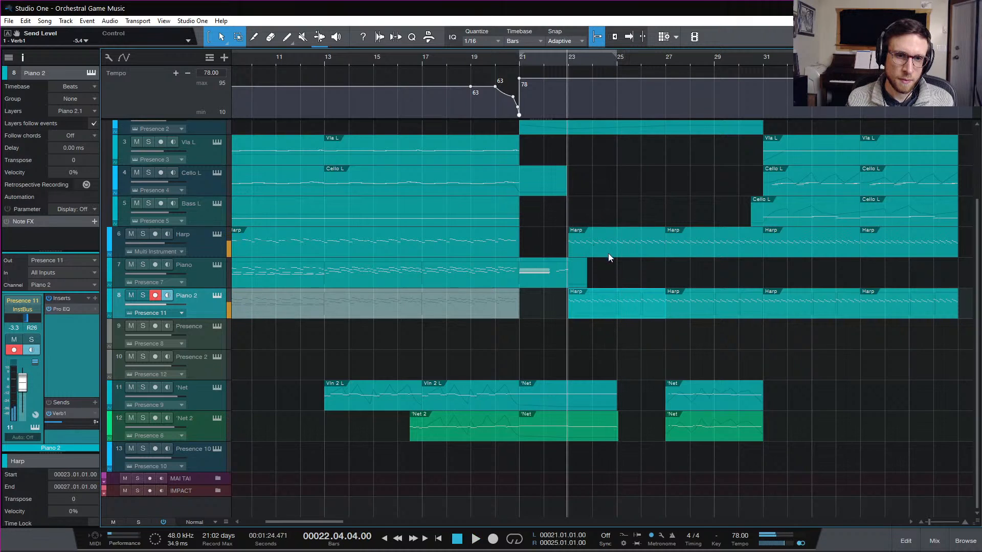
Step: Lower the top B 4 notes in bar 25 of the Piano 2 clip by a semitone to match bars 23 and 24
double_click(629, 316)
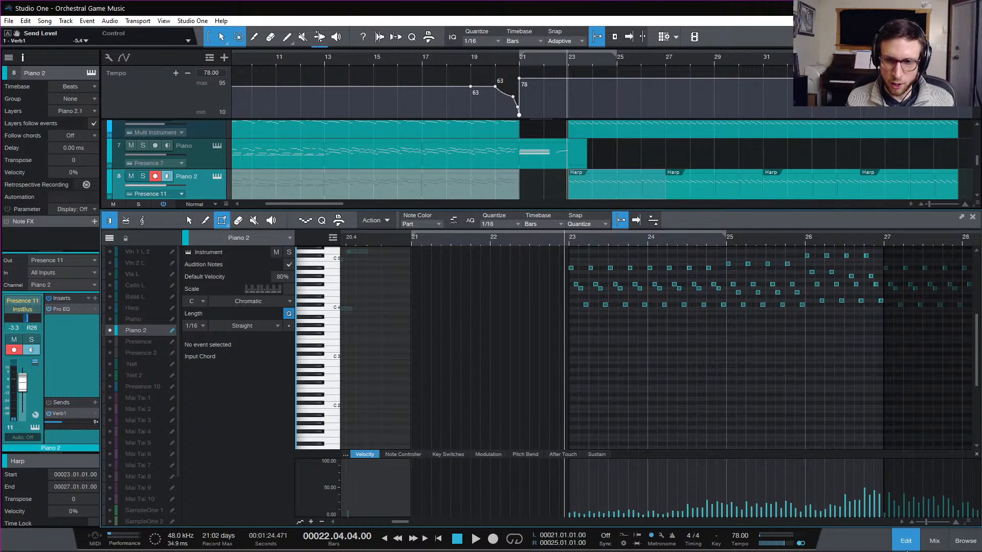
left_click(906, 541)
left_click(906, 541)
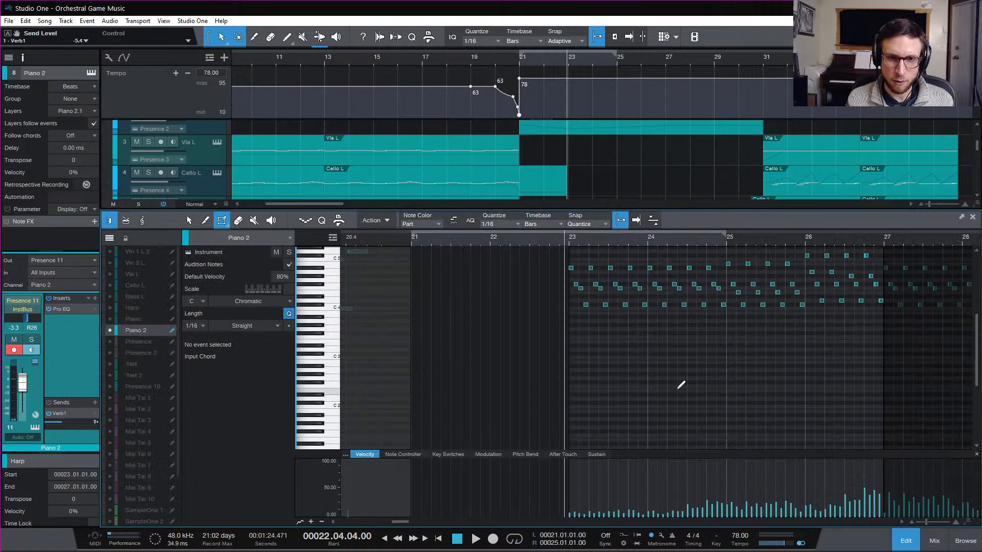
key("w")
scroll(701, 375, "right", 2)
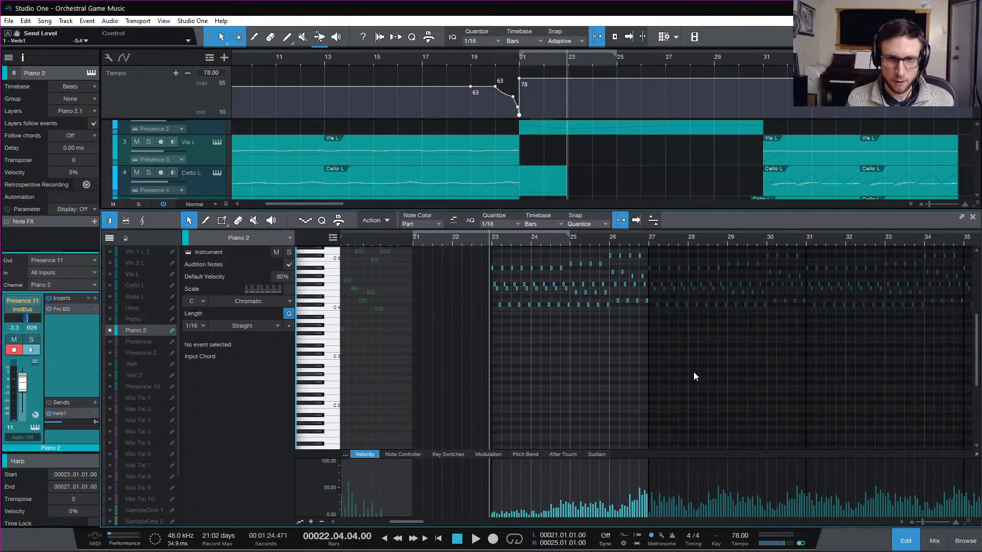
scroll(628, 364, "up", 4)
left_click_drag(569, 307, 646, 382)
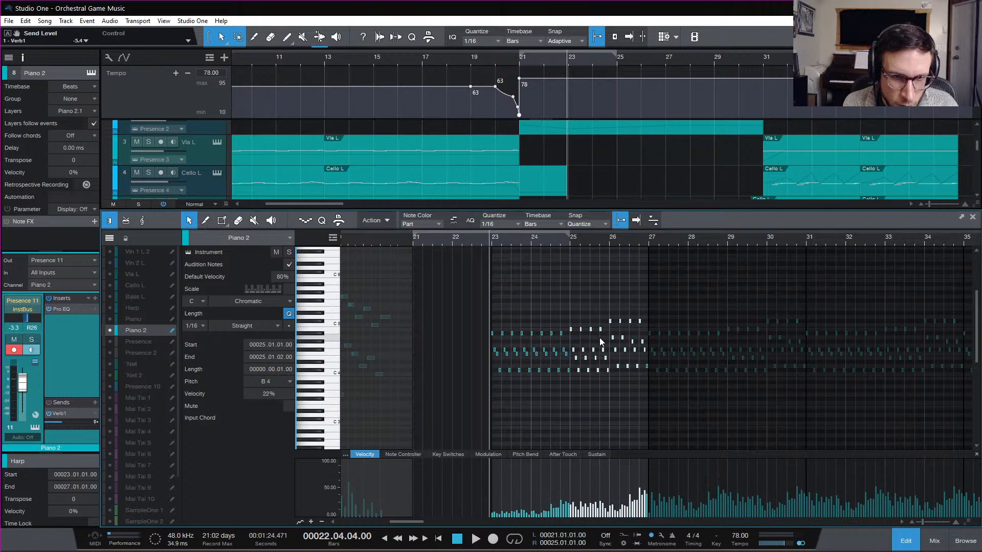
left_click_drag(581, 329, 599, 334)
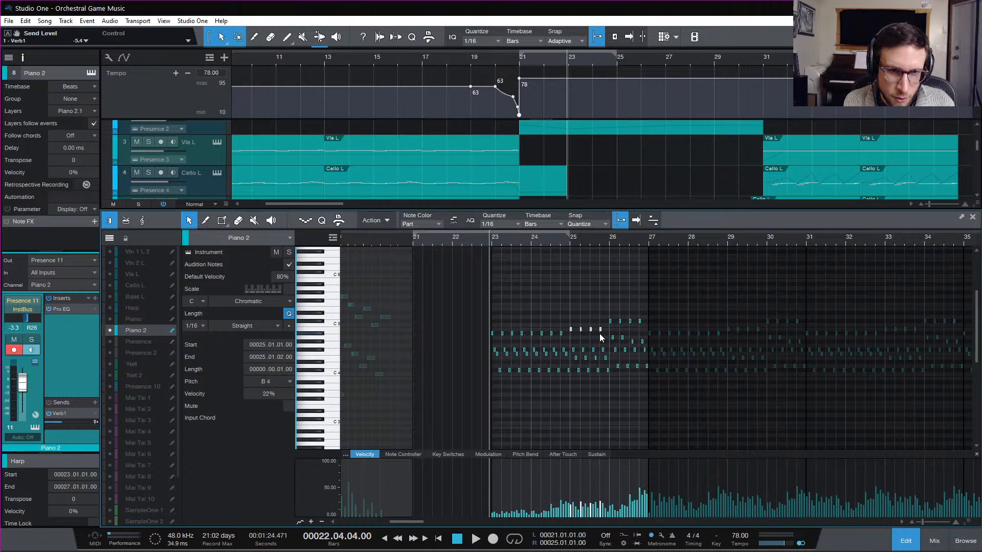
Step: Shift the remaining differing notes in bars 25 and 26 of the Piano 2 clip to repeat the pitch pattern of bars 23 and 24
left_click(610, 366)
left_click_drag(651, 368, 646, 353)
left_click(629, 354)
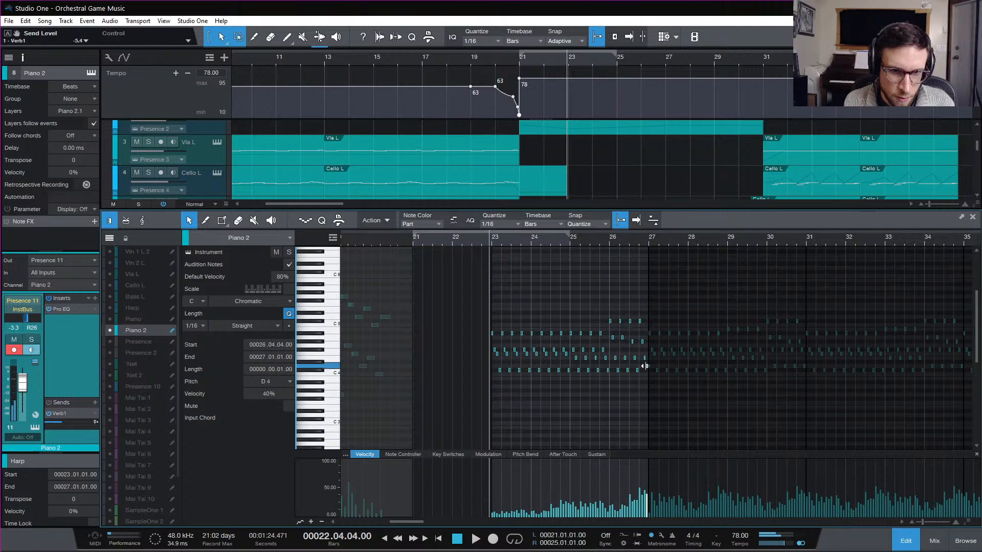
left_click_drag(608, 331, 641, 345)
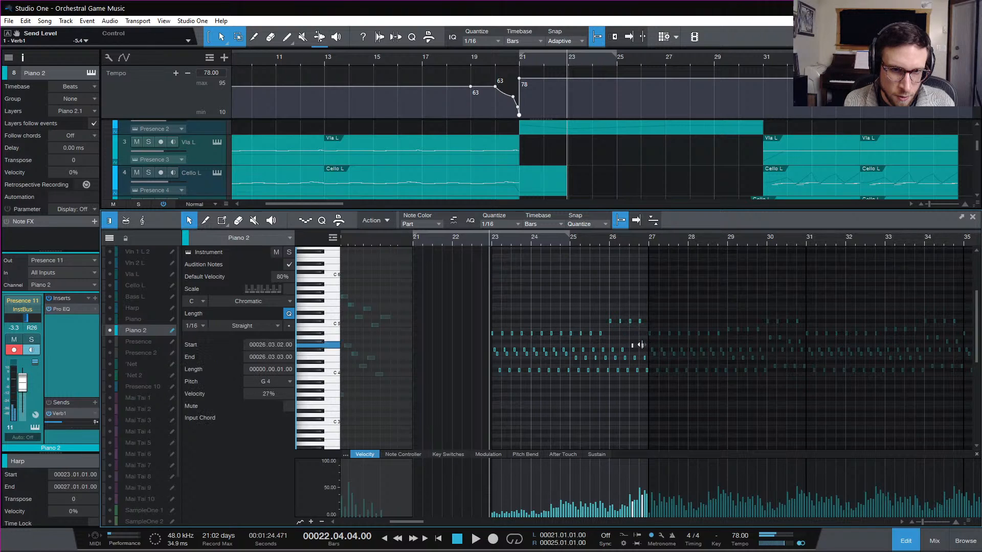
left_click_drag(605, 313, 641, 324)
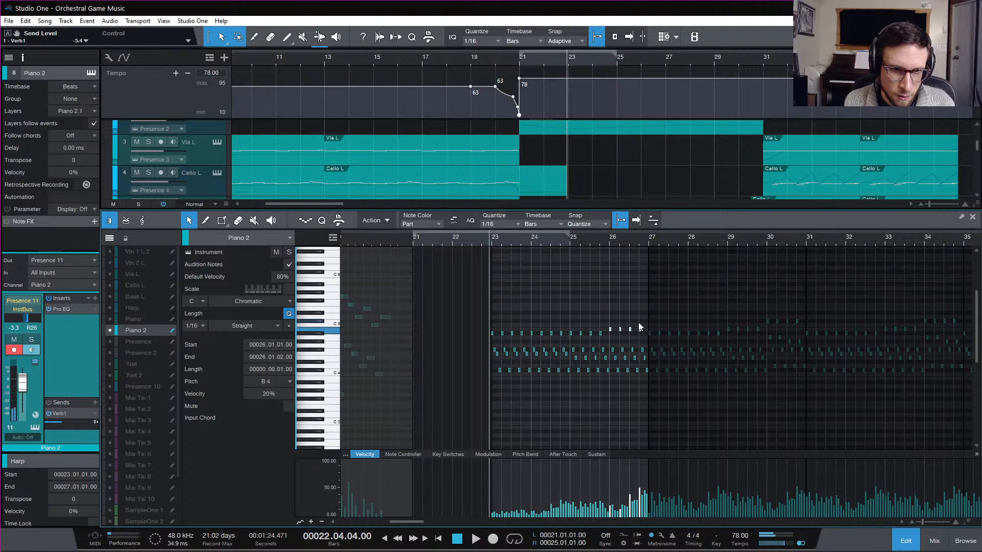
left_click_drag(563, 358, 646, 361)
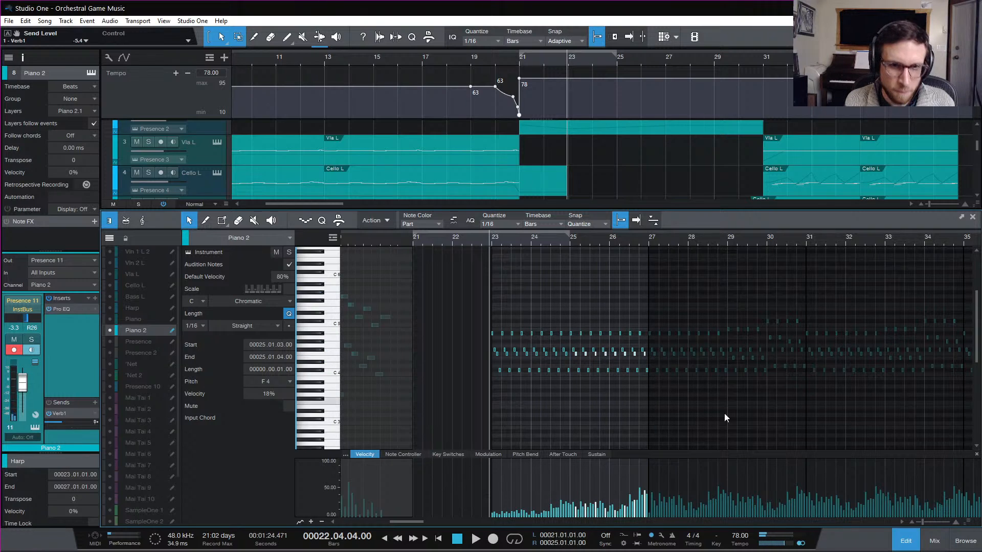
Step: Copy the edited Piano 2 clip at bars 23 to 27 over the matching Harp track clip and play from bar 21
left_click(906, 537)
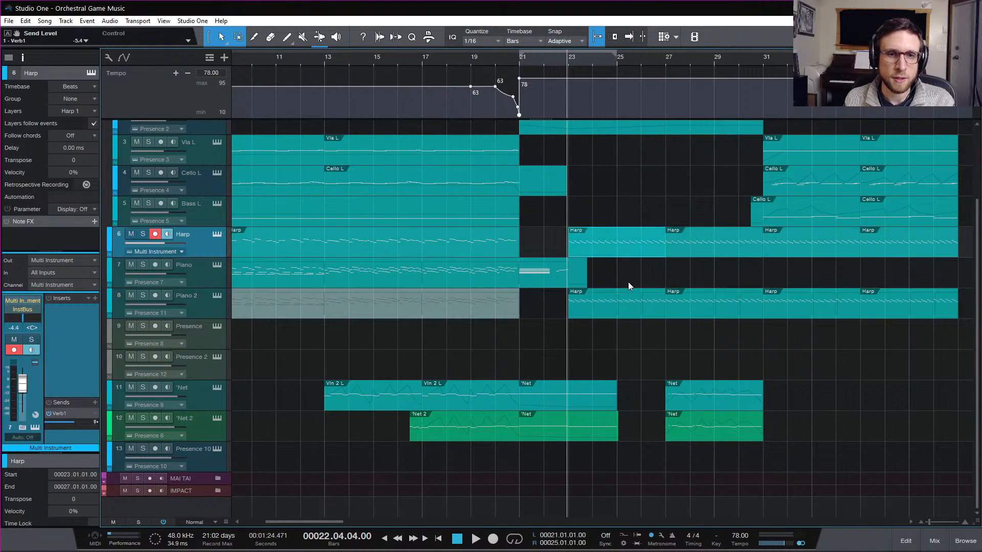
left_click_drag(625, 311, 617, 241)
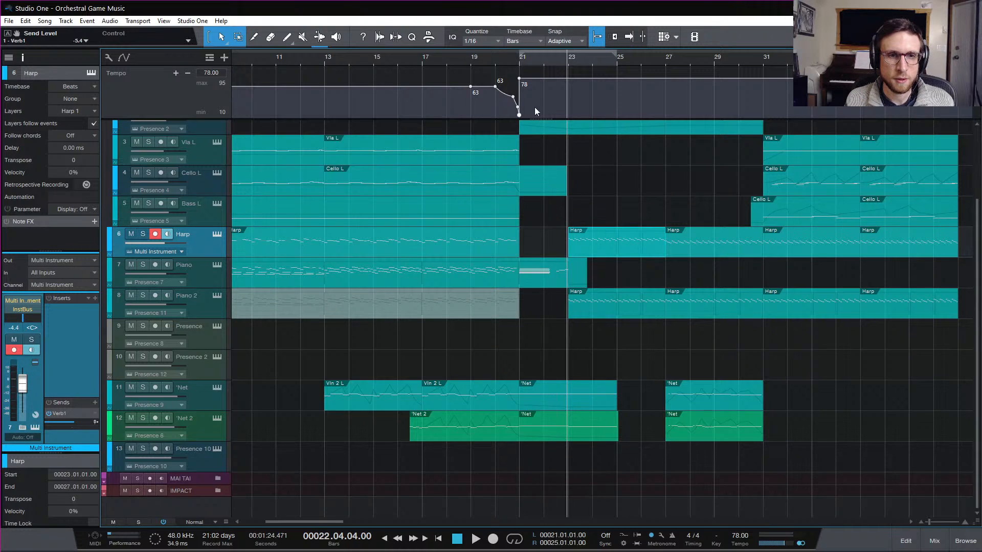
left_click(518, 62)
key("space")
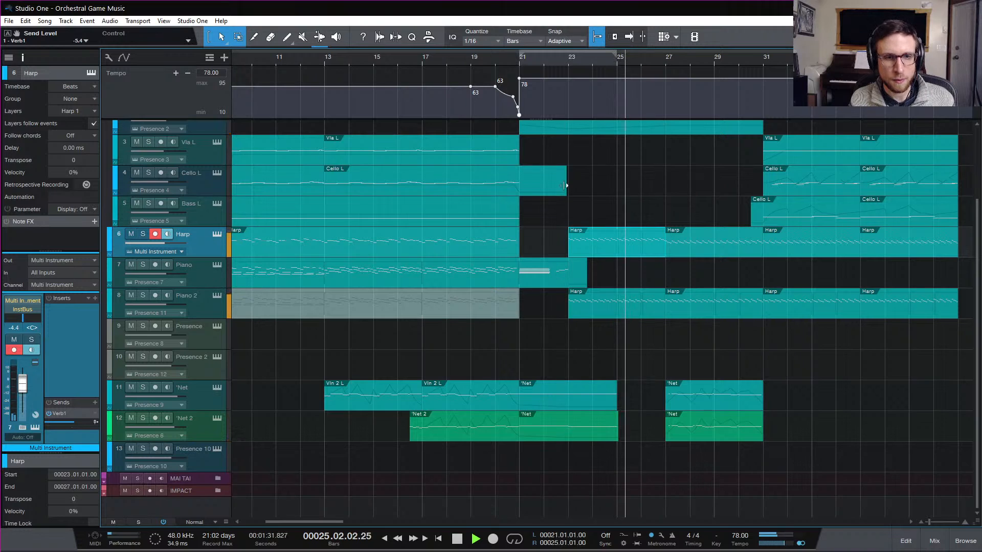
key("space")
Step: Replace the second note of the Vln 2 L clip at bar 25 by extending the F 3 note to bar 27, and play from bar 21
scroll(629, 221, "up", 3)
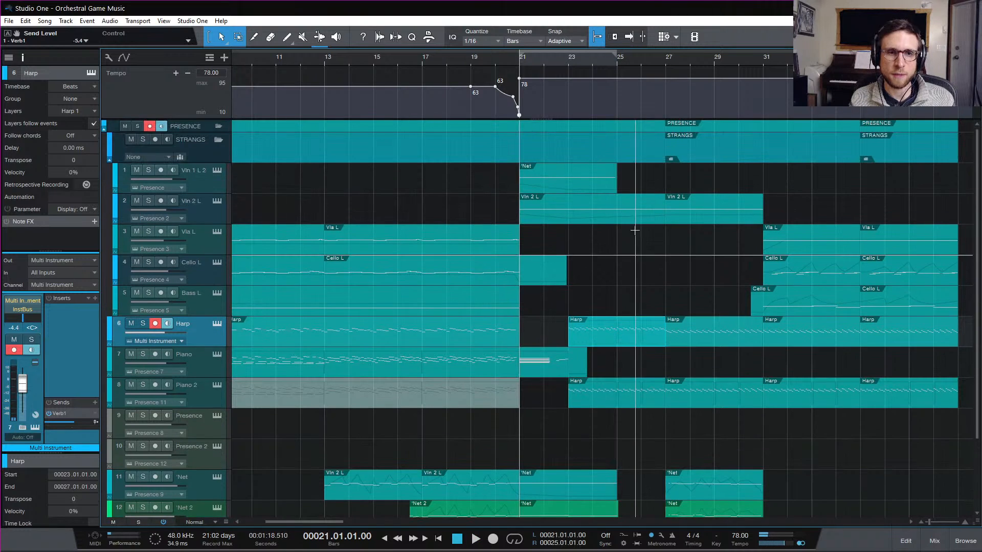
double_click(629, 221)
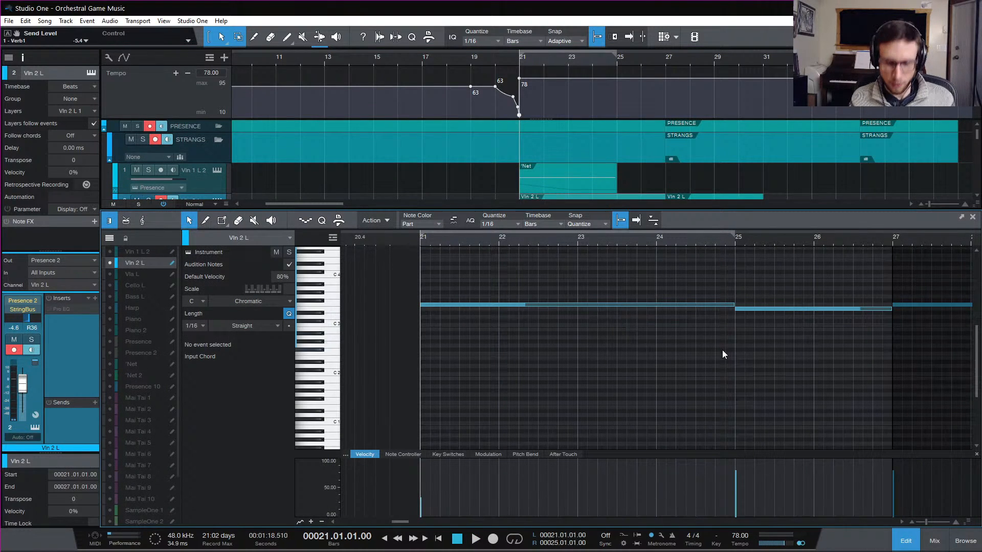
key("w")
left_click(607, 309)
key("Delete")
left_click_drag(576, 305, 651, 334)
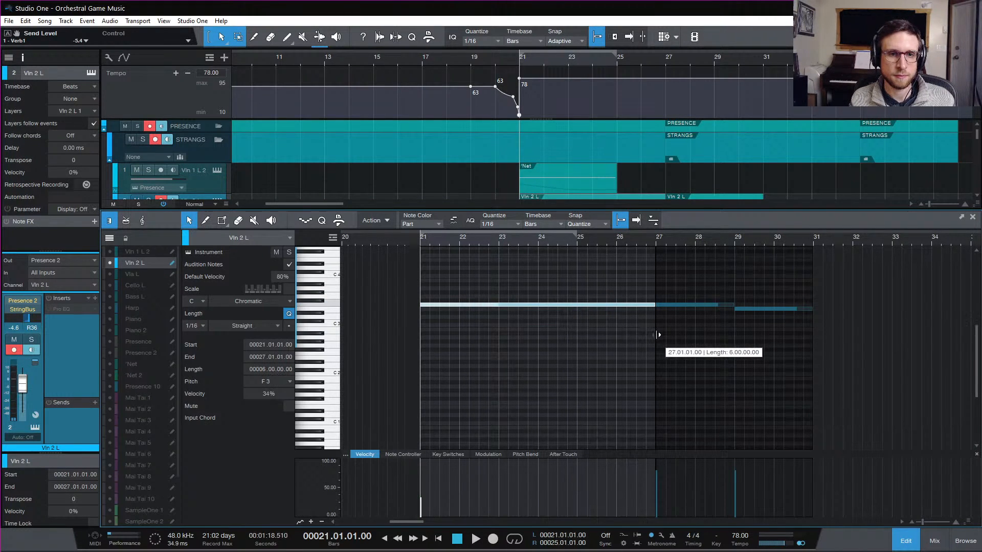
left_click(903, 544)
key("space")
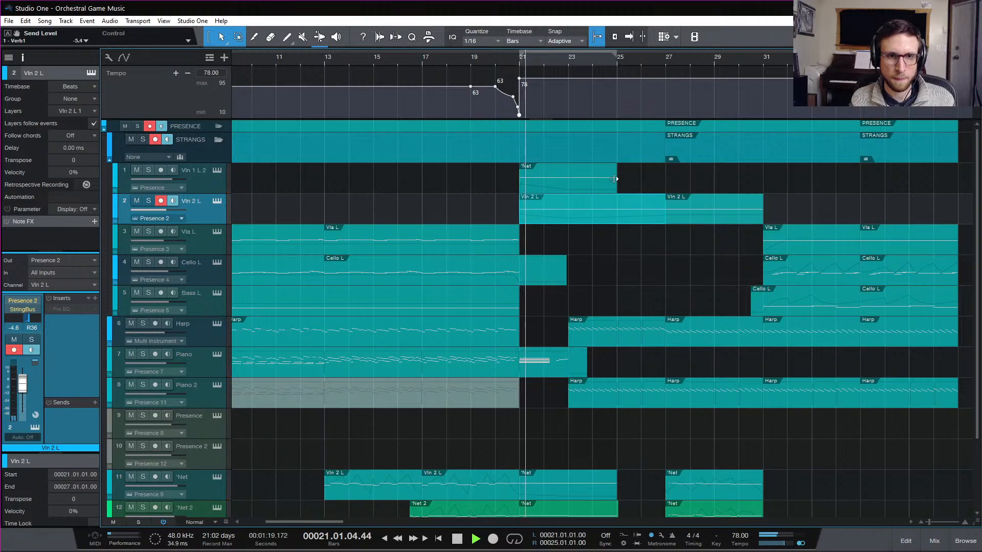
scroll(657, 416, "down", 3)
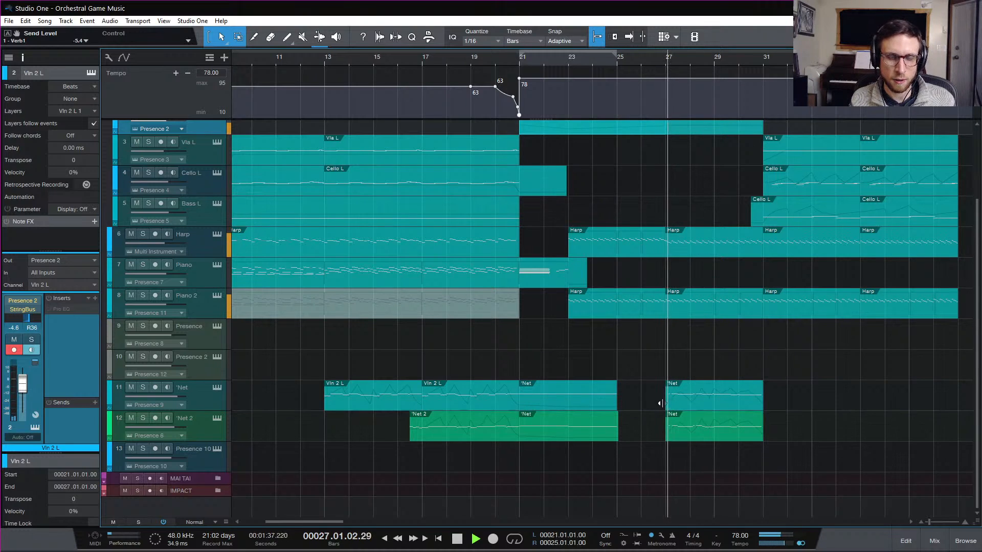
Step: Stop playback and move the Vla L, Cello L and Bass L clips after the gap four bars earlier, to the entry around bar 27
key("space")
left_click_drag(658, 400, 712, 435)
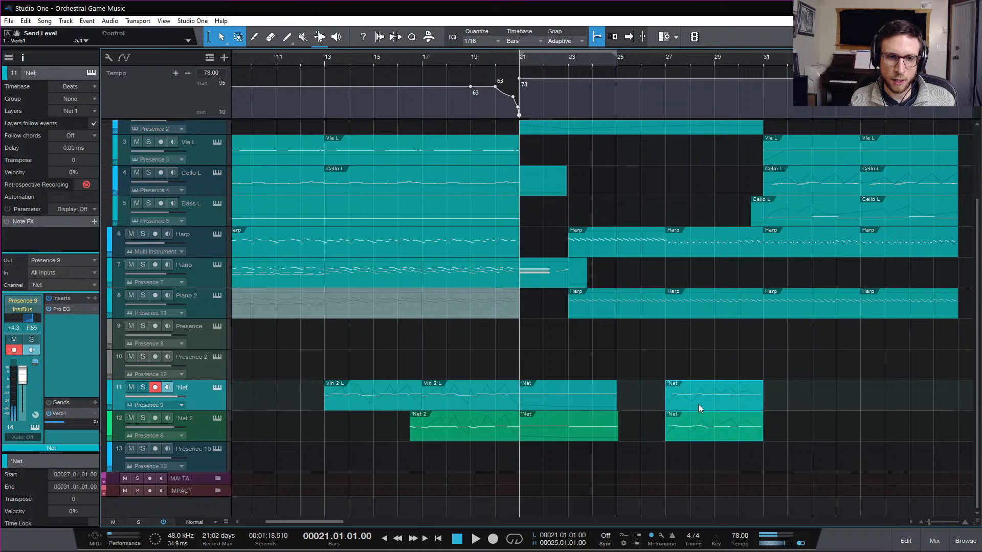
left_click_drag(744, 159, 940, 203)
left_click_drag(798, 157, 700, 165)
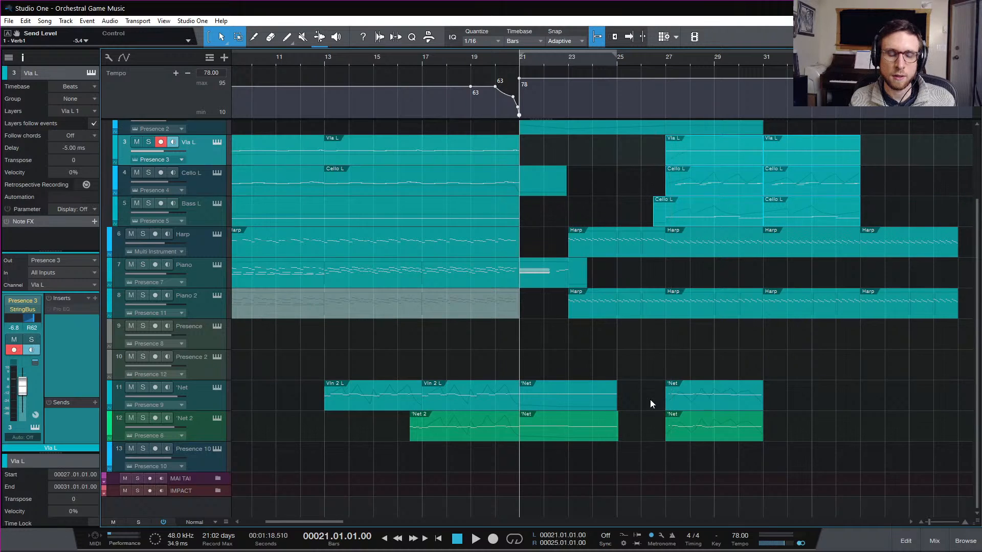
Step: Move the 'Net and 'Net 2 clips at bar 27 to bar 31, and extend the clips starting at bar 21 to bar 27
left_click_drag(658, 403, 808, 406)
left_click_drag(621, 401, 664, 409)
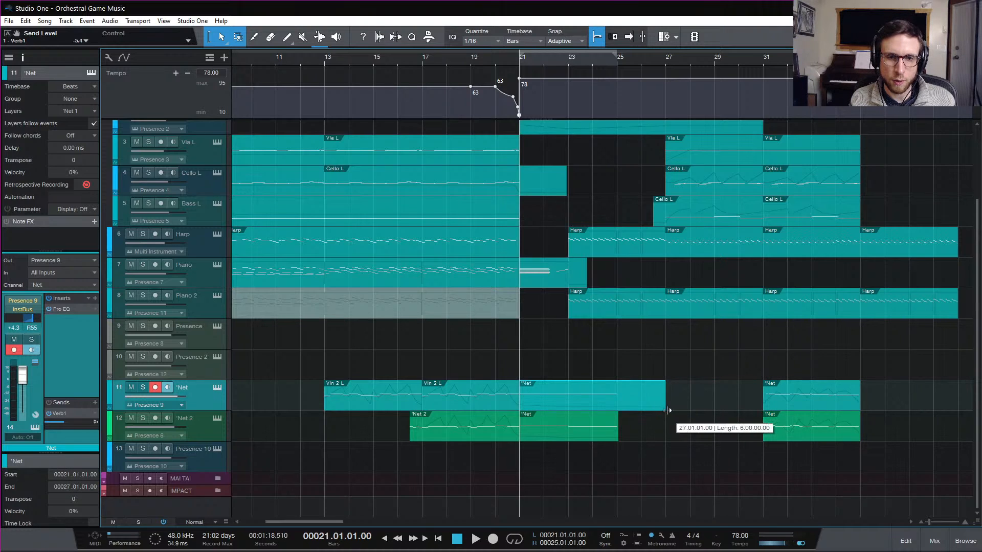
left_click_drag(614, 443, 650, 438)
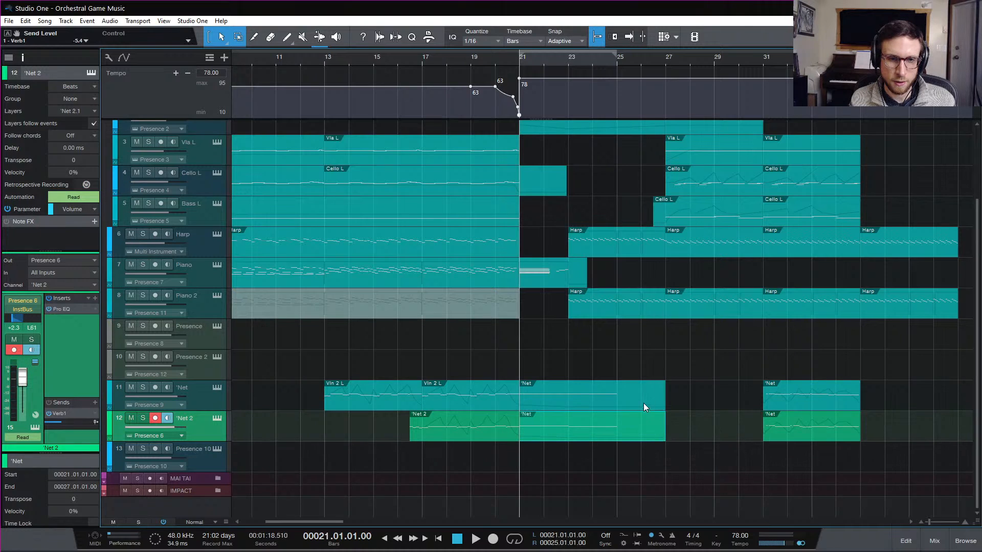
Step: Extend the C# 4 note in the 'Net clip to the clip's end and move the closing modulation point to bar 27
double_click(643, 405)
key("w")
left_click_drag(655, 325, 742, 346)
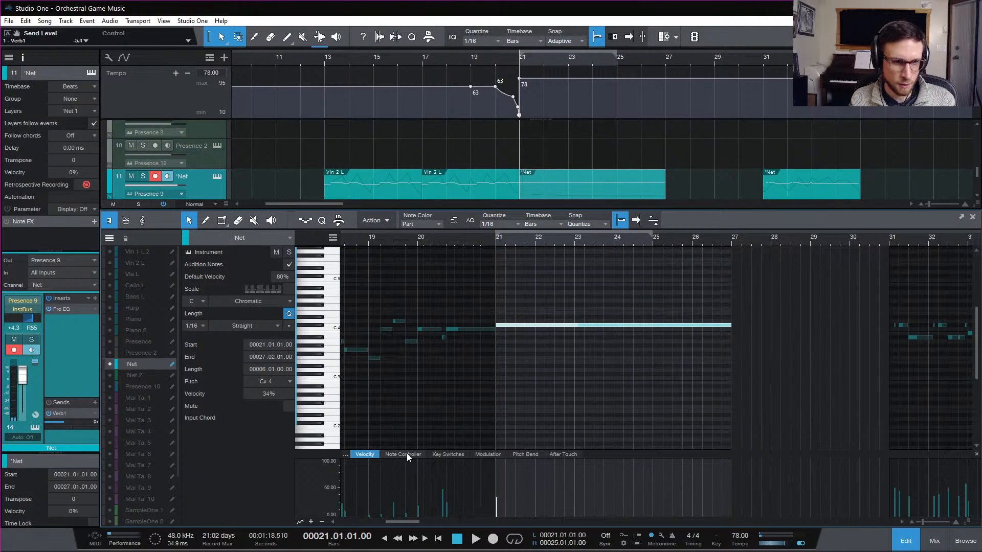
left_click(484, 454)
left_click_drag(578, 517, 732, 536)
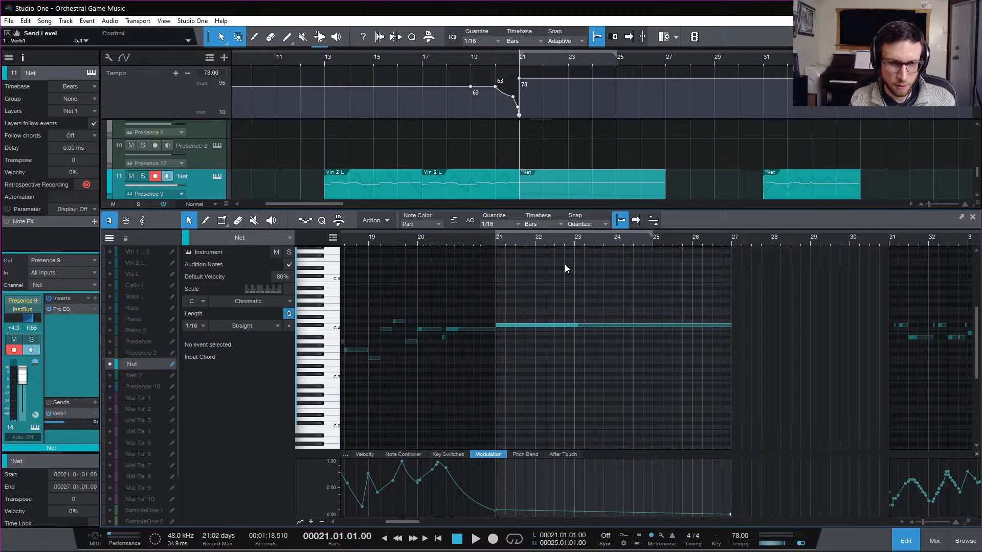
Step: Extend the F 3 note in the 'Net 2 clip to bar 27, stretch its modulation fade to match, and play from bar 21
scroll(632, 154, "down", 1)
left_click(632, 147)
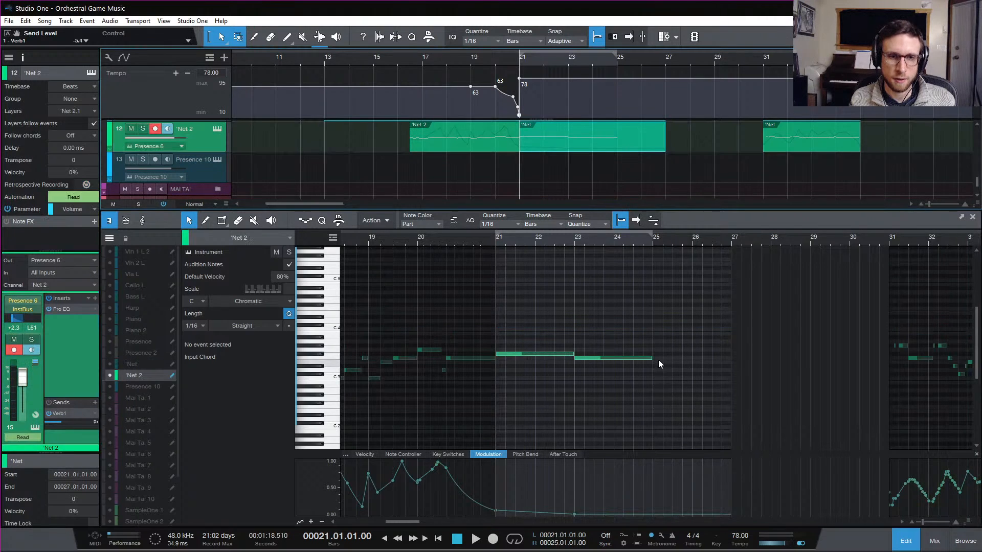
left_click_drag(656, 358, 725, 374)
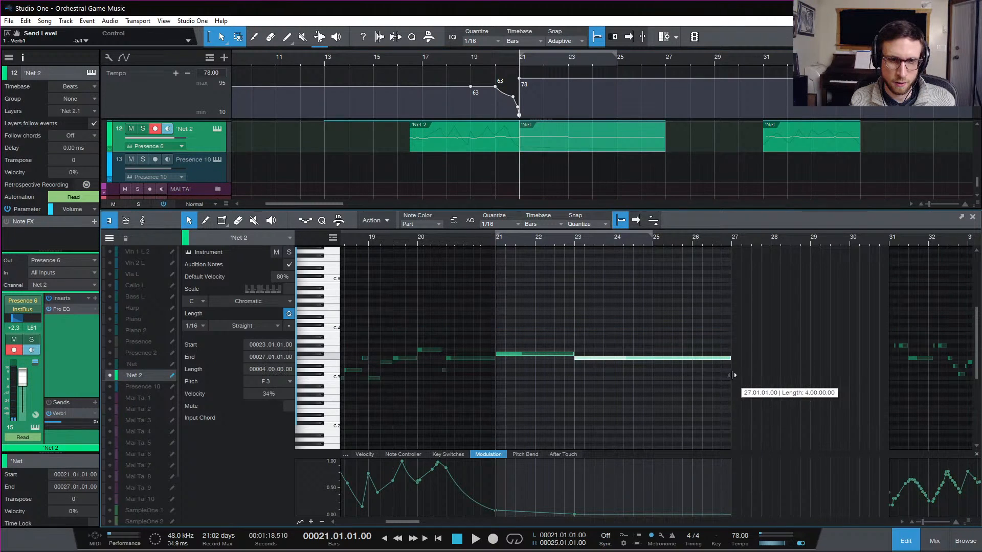
left_click_drag(577, 516, 716, 545)
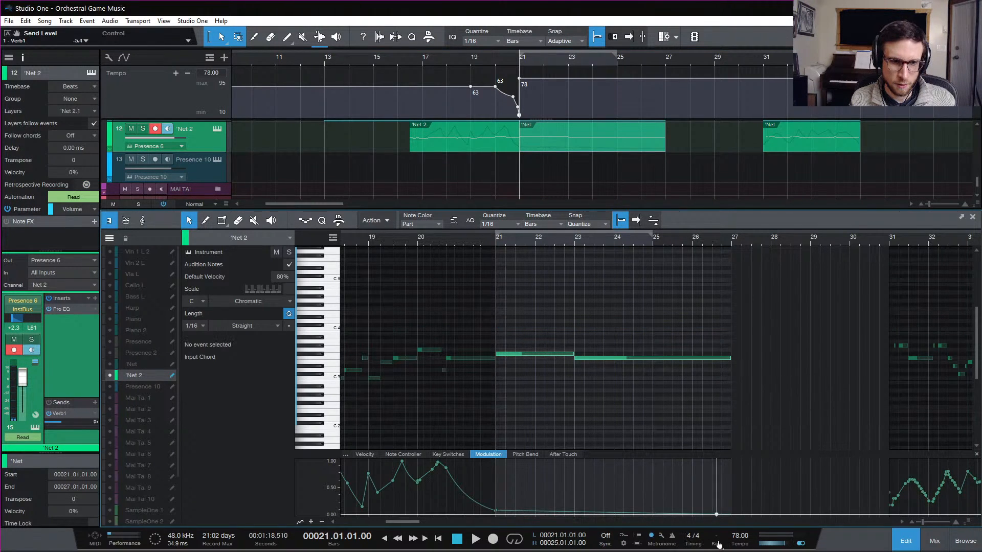
key("space")
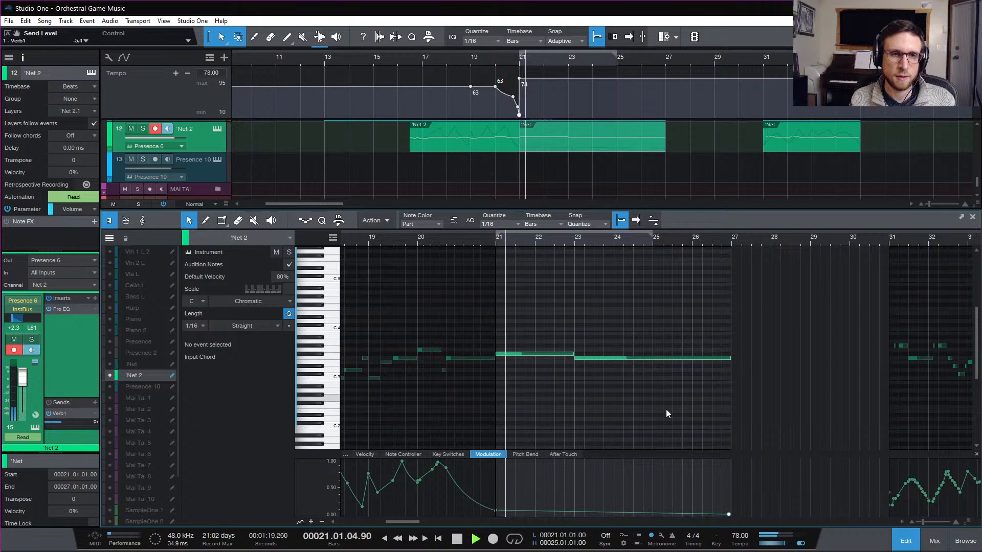
Step: Extend the Vln 1 L 2 clip and its G# 3 note to bar 27, stretching the modulation fade to the clip's end
key("F2")
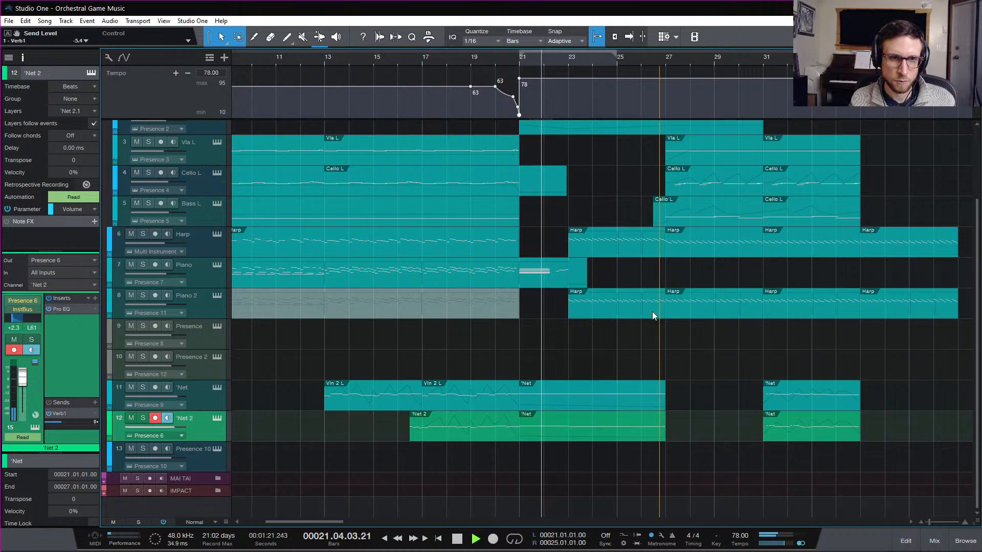
scroll(653, 318, "up", 3)
left_click_drag(616, 176, 665, 202)
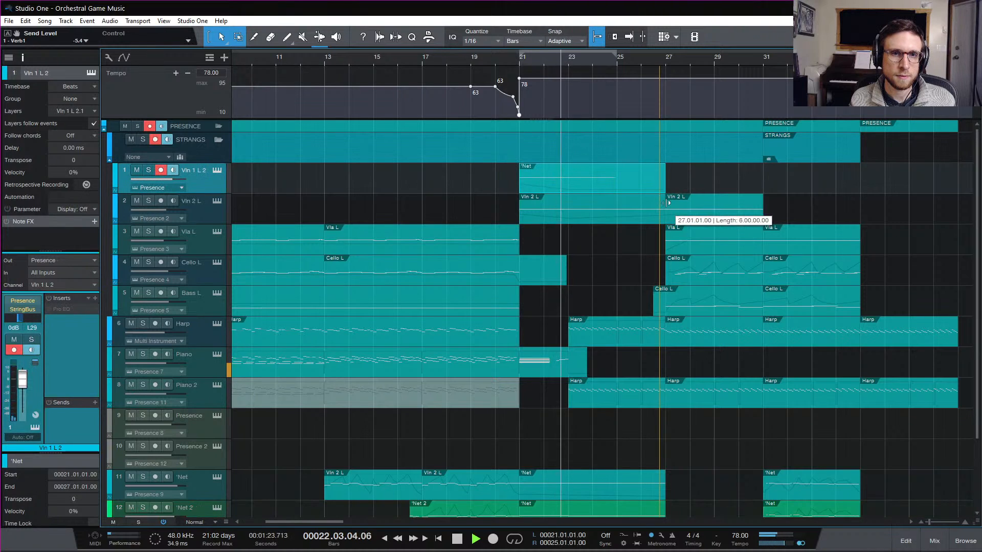
double_click(601, 187)
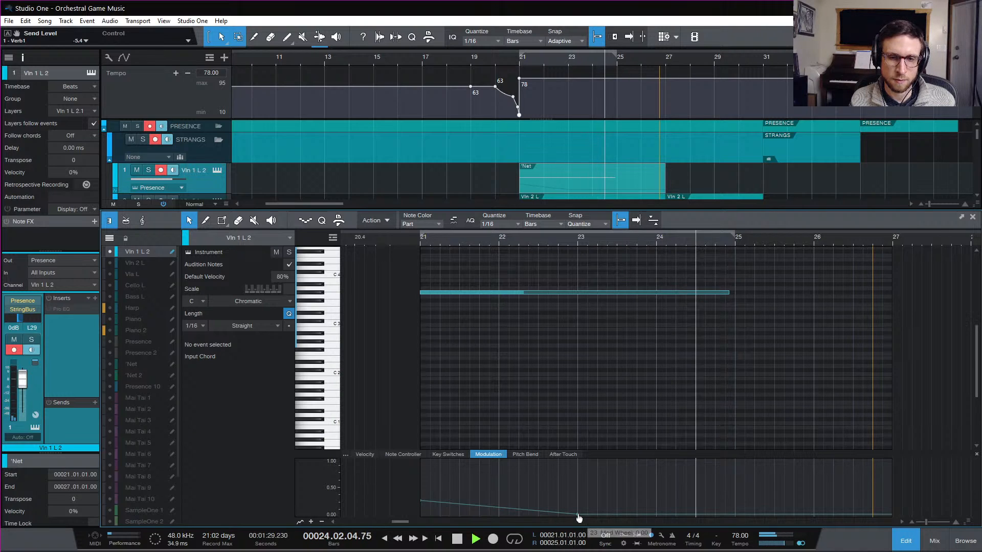
left_click_drag(578, 517, 873, 514)
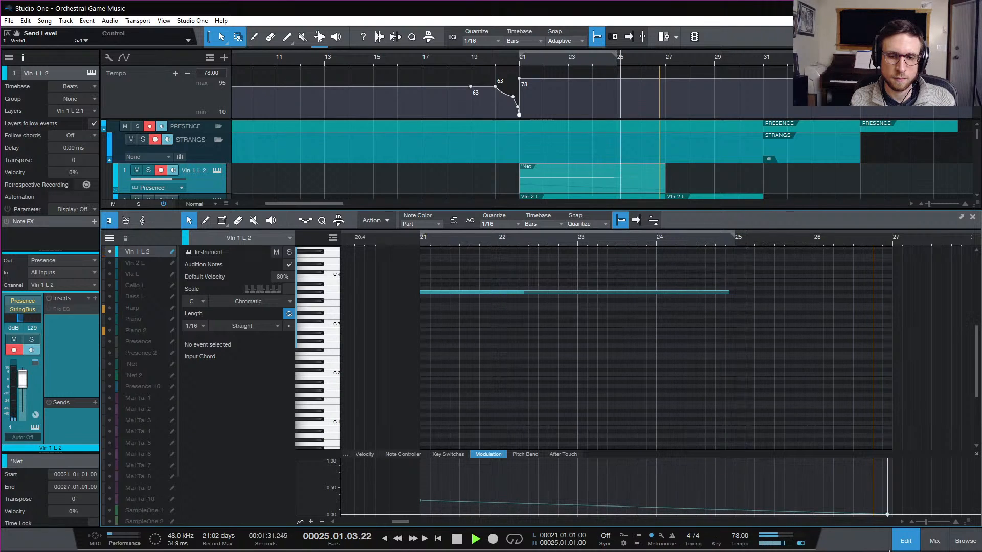
left_click_drag(731, 292, 890, 322)
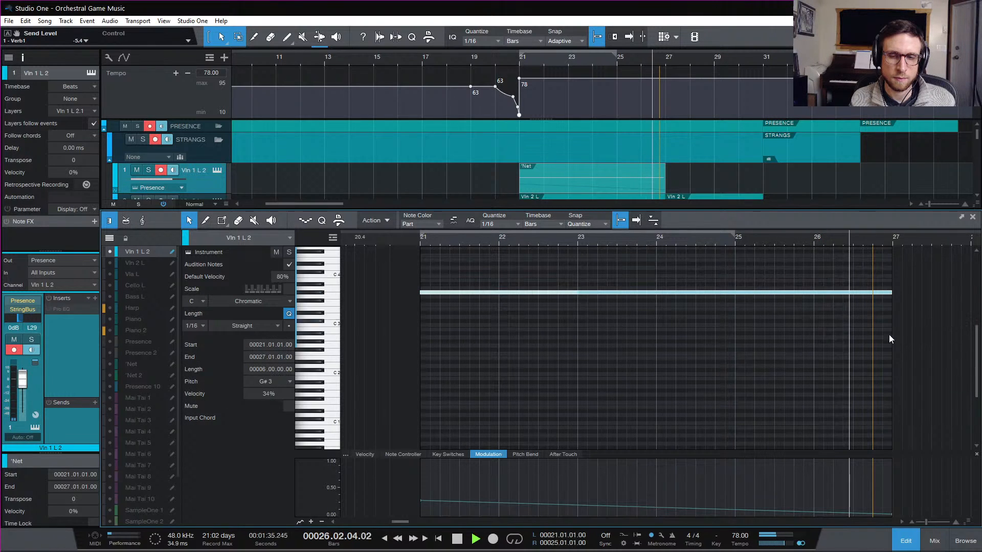
left_click(910, 545)
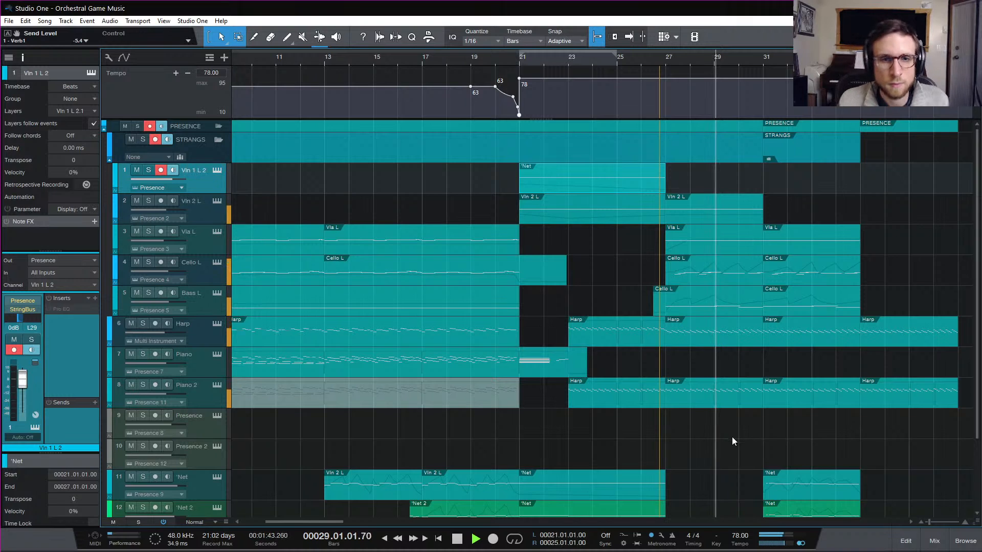
Step: Move the 'Net and 'Net 2 clips at bar 31 to start at bar 35
scroll(729, 440, "down", 3)
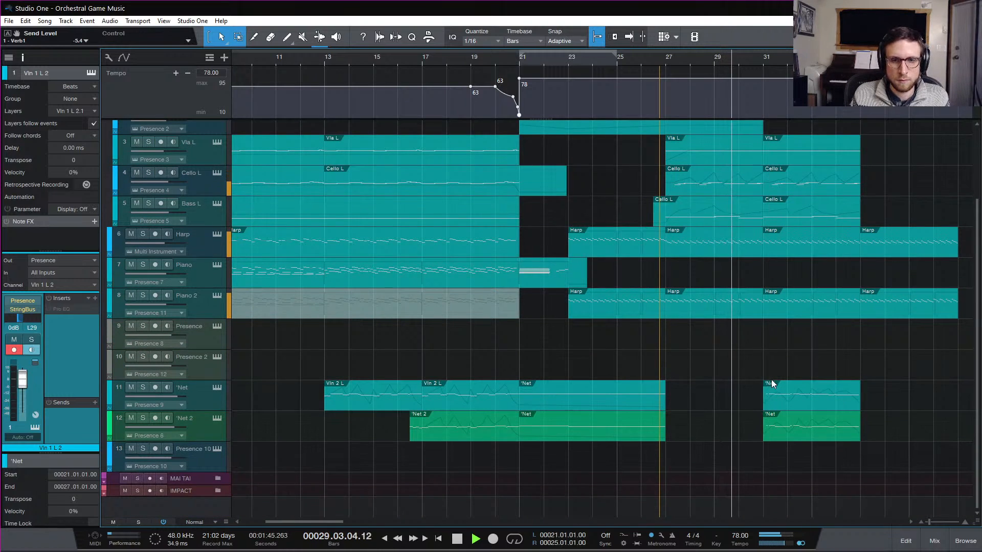
scroll(758, 405, "right", 3)
left_click_drag(581, 407, 679, 408)
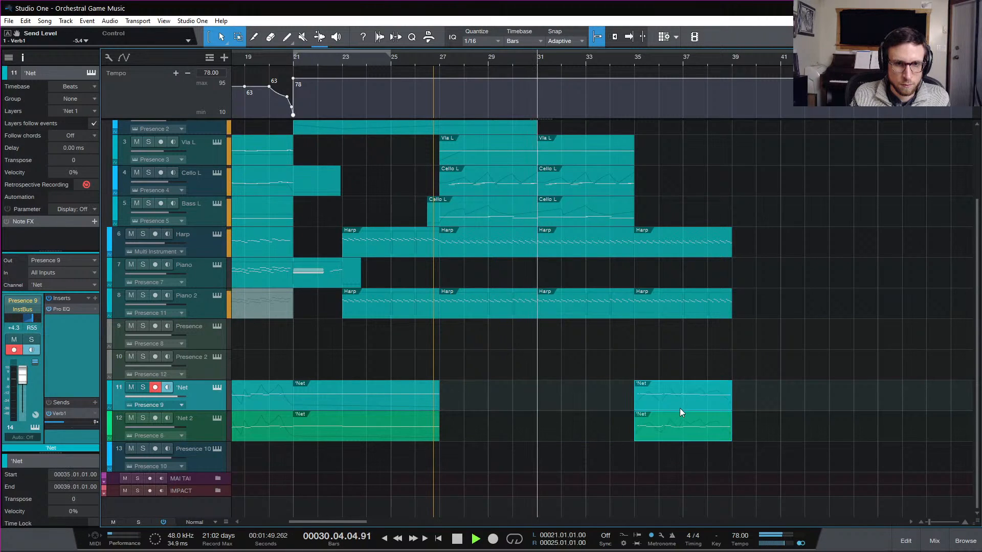
Step: Duplicate the Vln 2 L clip at bar 27 so that a copy fills bars 31 to 35
scroll(712, 347, "up", 3)
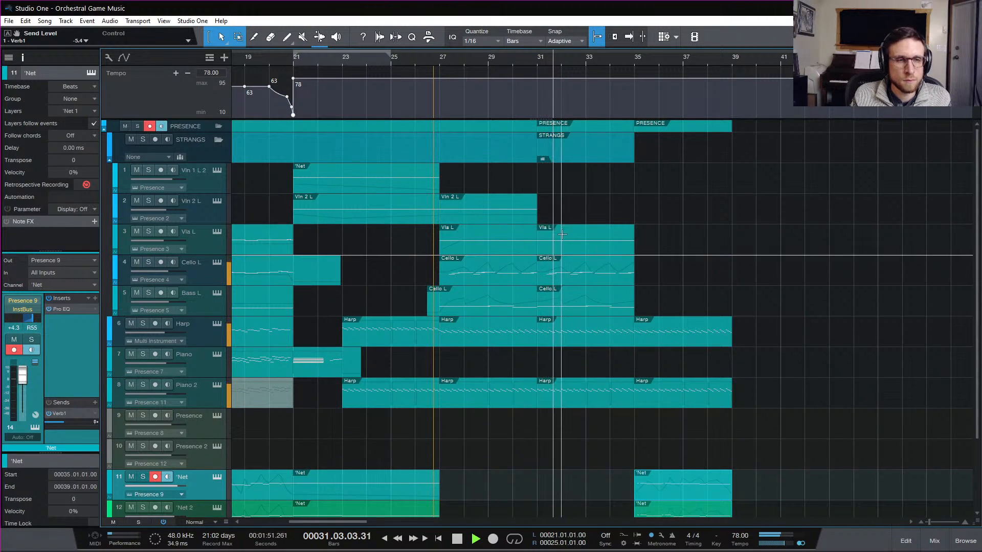
left_click(508, 213)
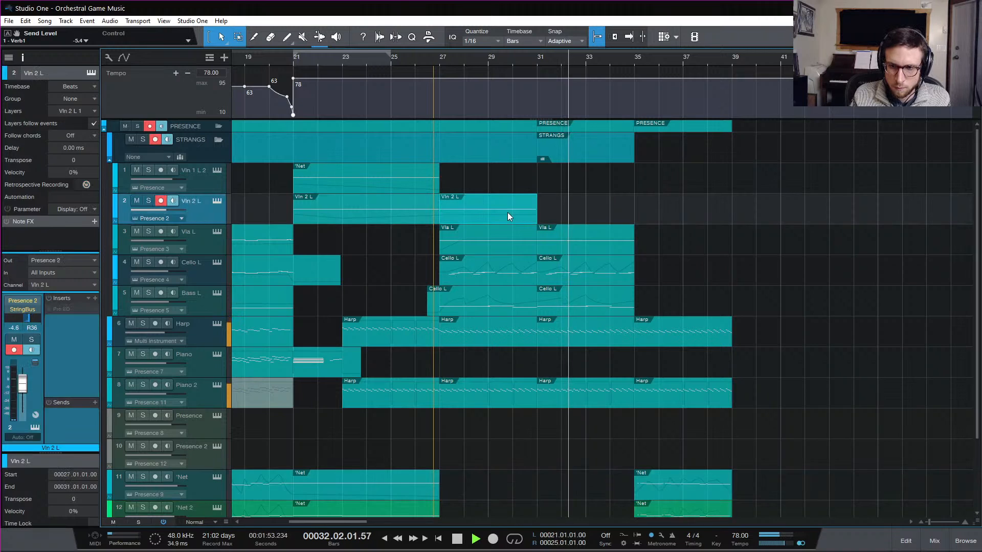
key("d")
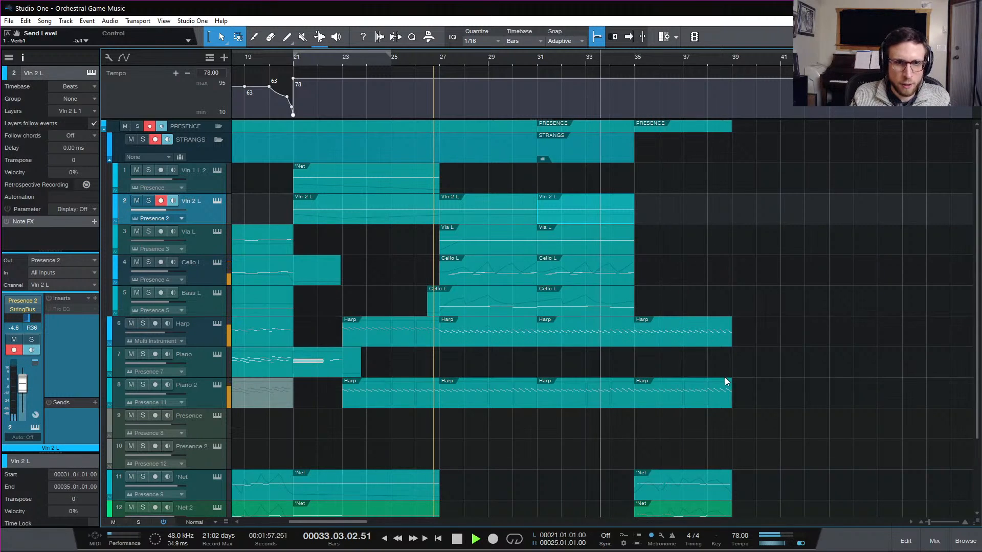
Step: Delete the Harp and Piano 2 clips that start at bar 35, and stop playback
left_click_drag(754, 398, 673, 306)
key("Delete")
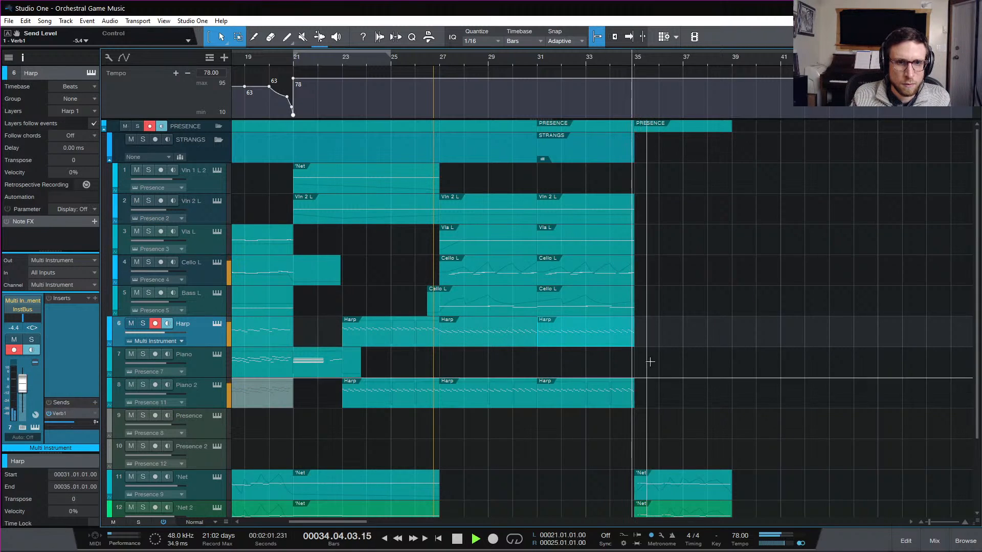
key("space")
Step: Duplicate the string, Harp and Piano 2 clips from bar 27, trim the Bass L copy's early start, align the copies to bar 35 and play
left_click_drag(651, 402, 470, 194)
key("d")
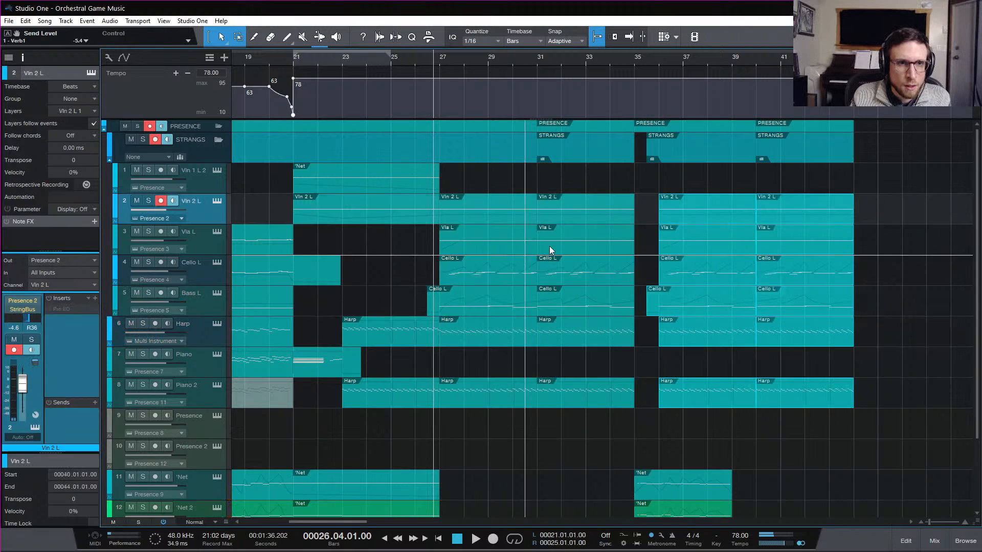
left_click_drag(643, 312, 660, 312)
left_click_drag(890, 402, 658, 219)
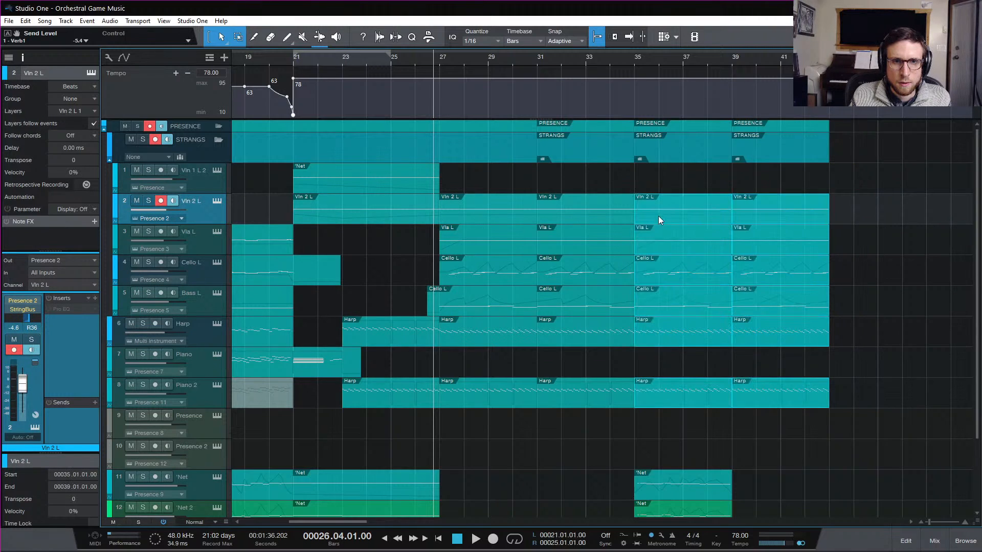
key("space")
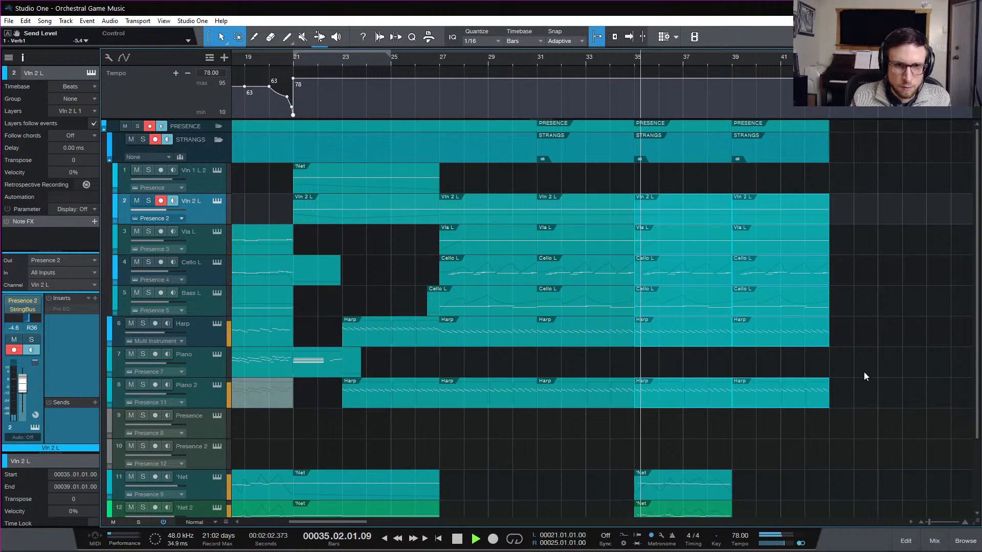
Step: Stop playback and try to split the Bass L clip on the third beat of bar 35
key("space")
left_click(663, 369)
left_click(646, 302, "alt")
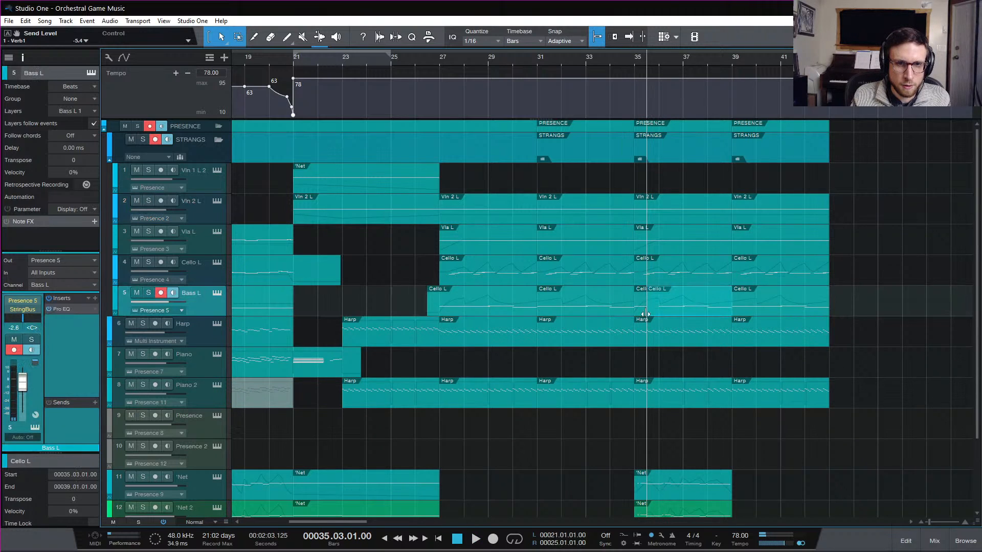
Step: Raise the opening modulation point of the Bass L clip at bar 35 to about 0.50, and audition the transition from bar 34
double_click(644, 308)
left_click_drag(500, 518, 499, 490)
left_click(450, 239)
key("space")
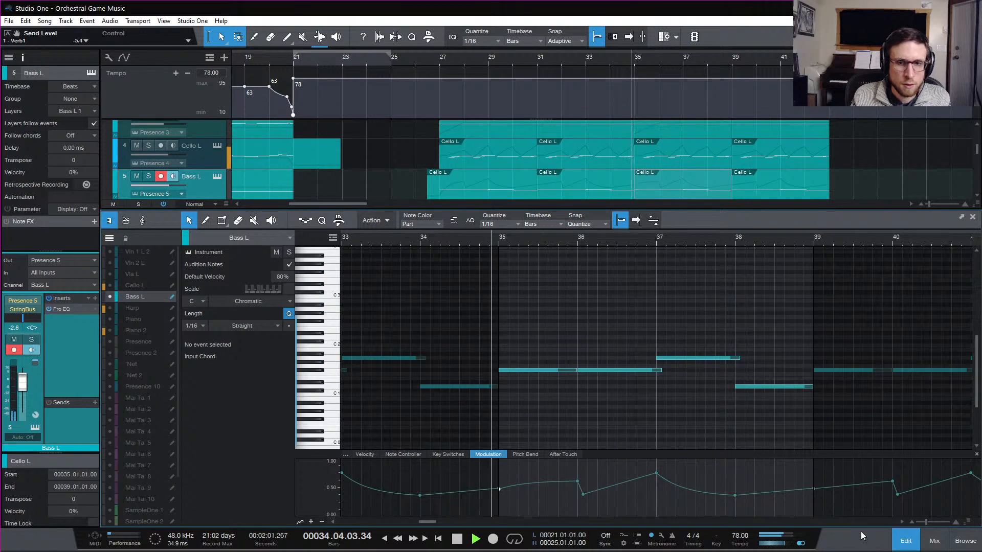
left_click(906, 540)
scroll(639, 214, "up", 2)
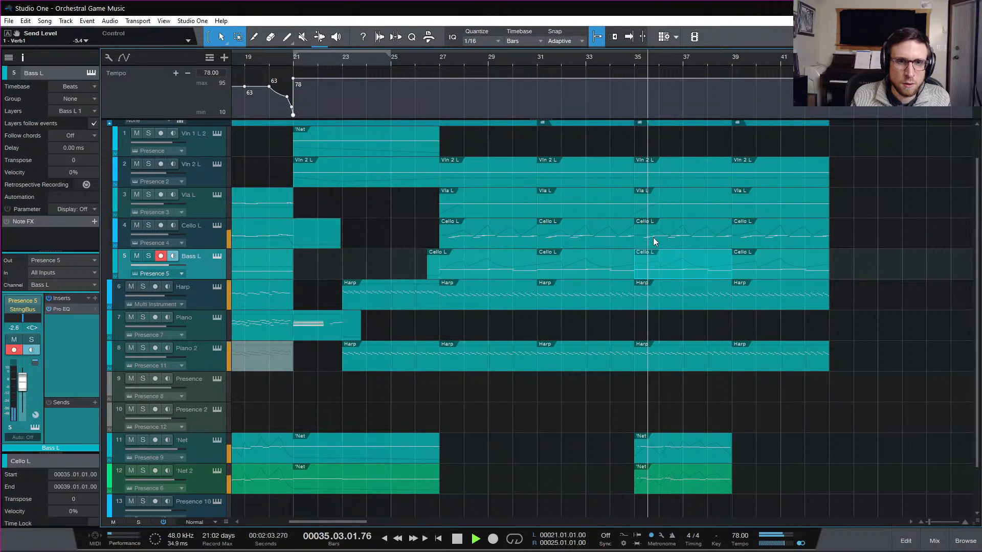
key("space")
Step: Raise the opening modulation point of the Cello L clip at bar 35 to meet the previous clip's ending level, and play from bar 34
double_click(650, 237)
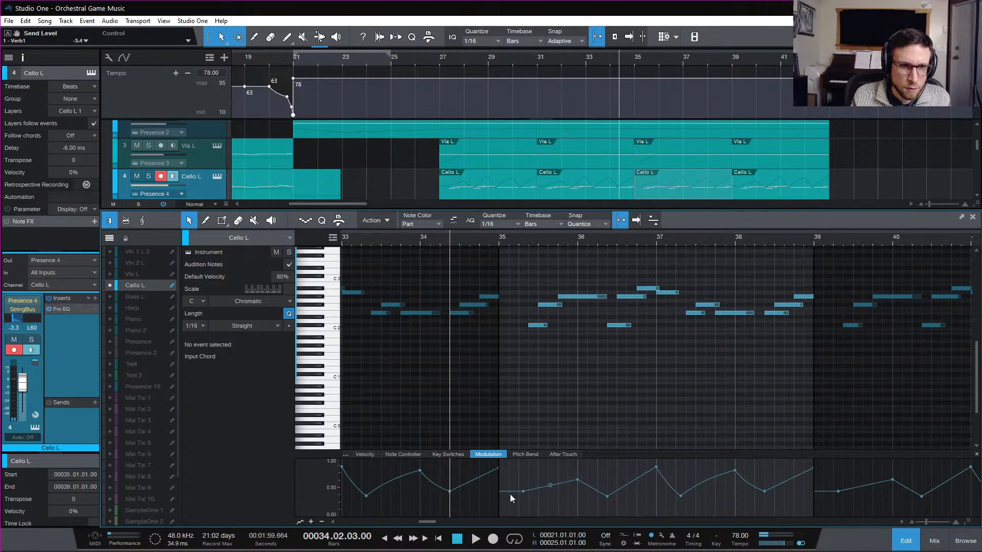
left_click_drag(499, 491, 501, 469)
key("space")
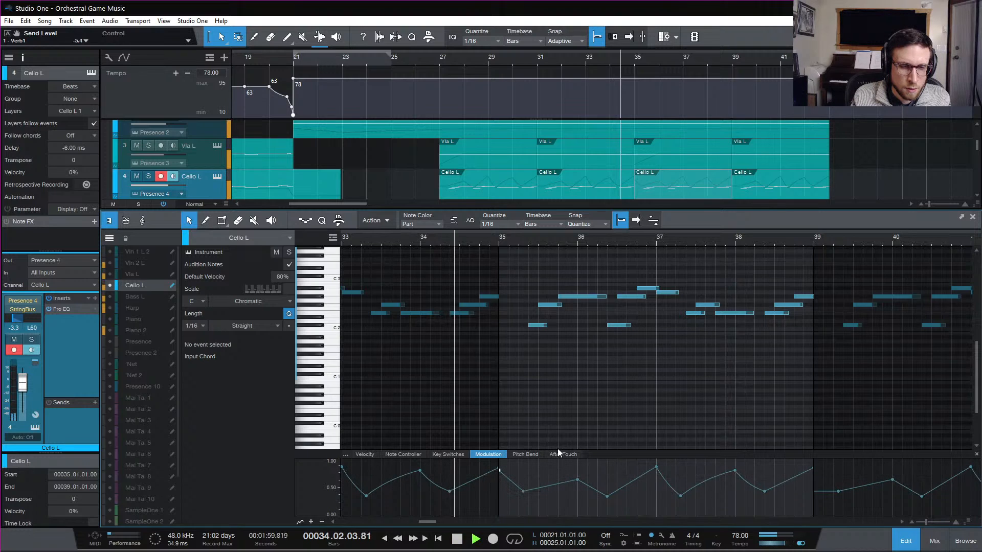
left_click(904, 541)
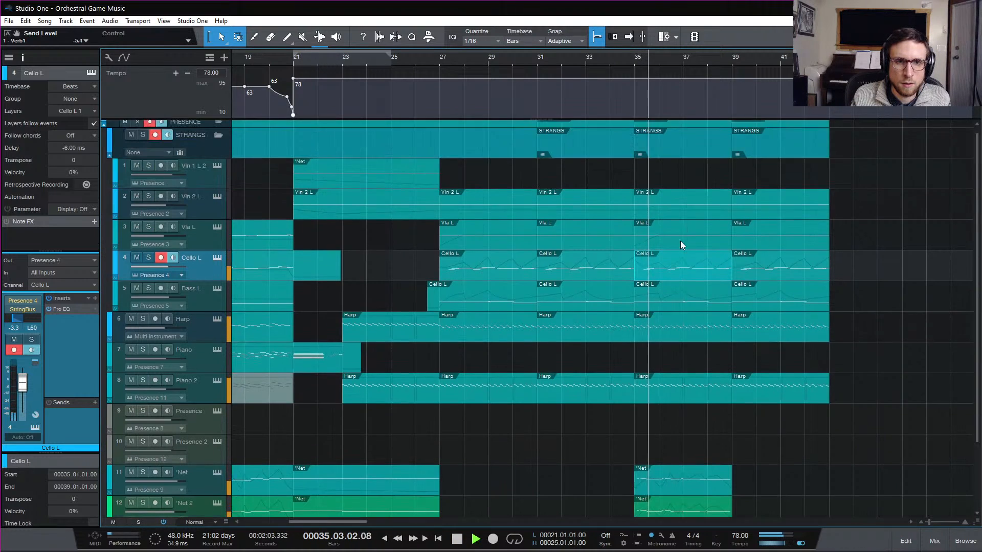
Step: Inspect the modulation of the Vla L clip at bar 35 and listen to the section through bar 38
double_click(670, 248)
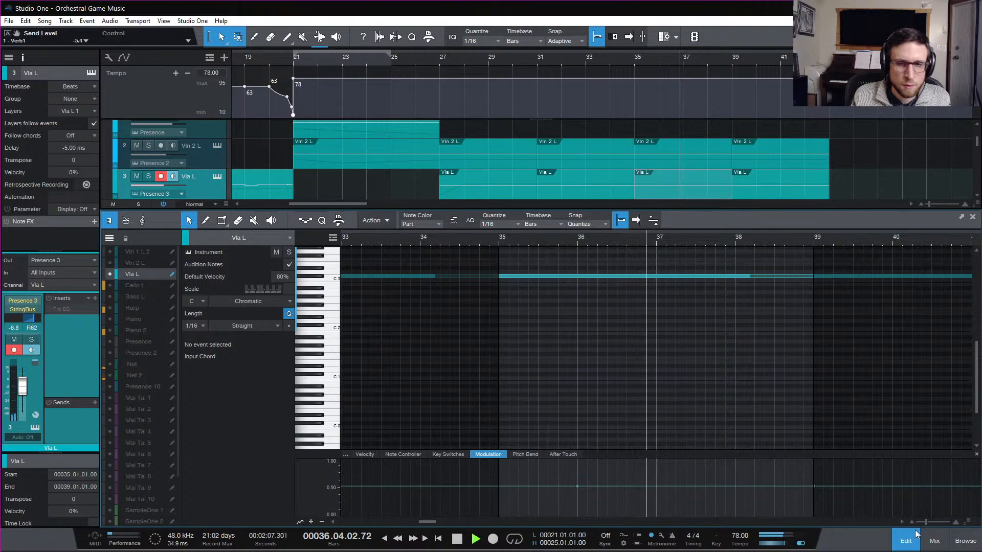
left_click(905, 540)
scroll(699, 192, "down", 1)
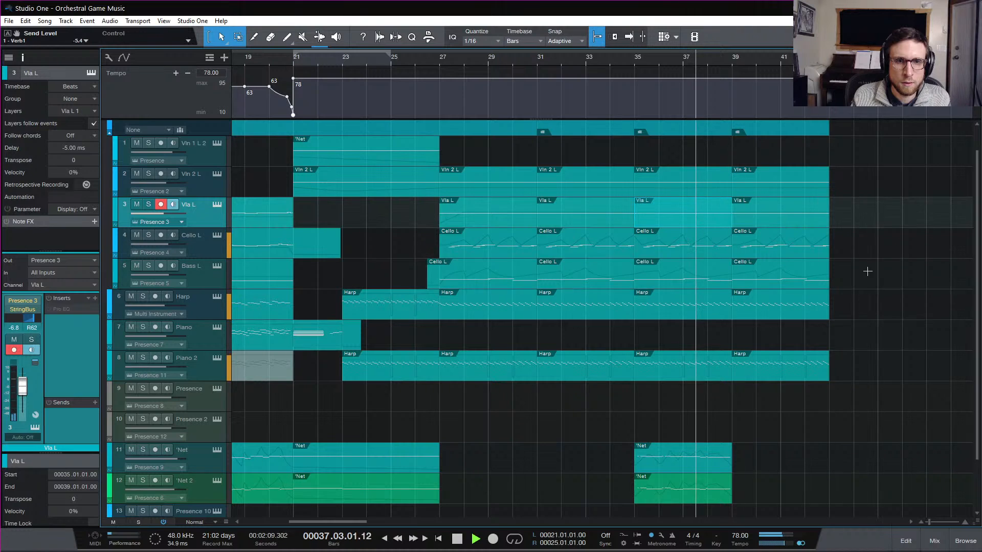
scroll(864, 297, "down", 1)
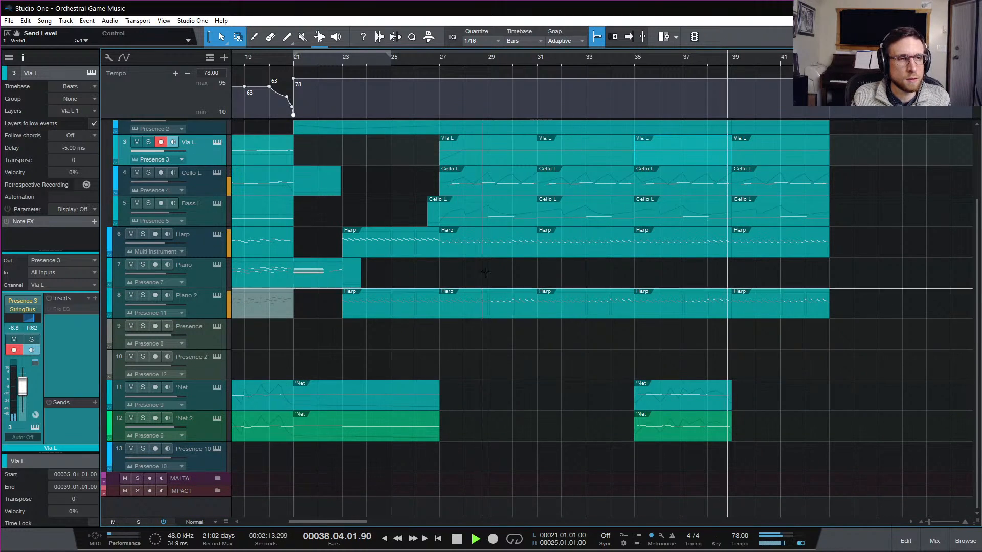
key("space")
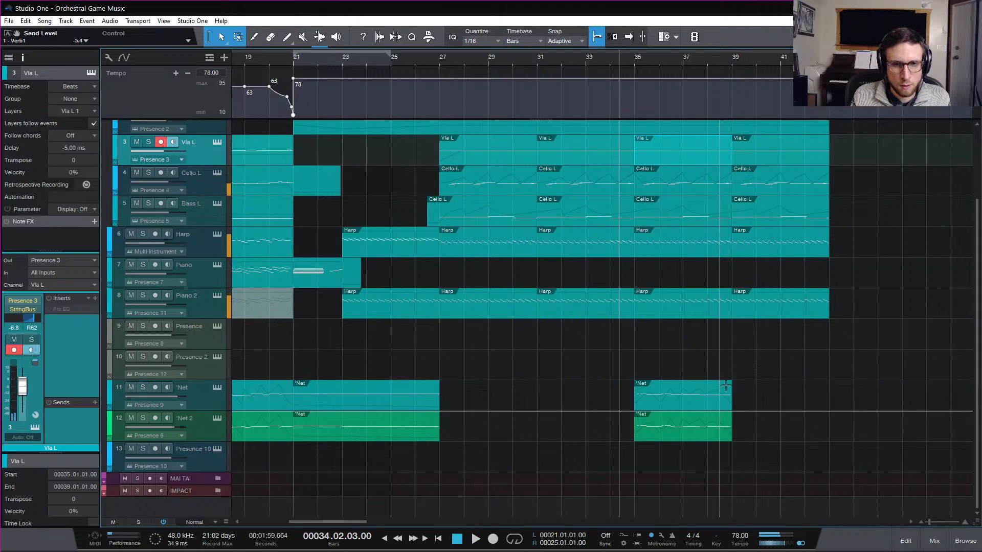
Step: Duplicate the 'Net and 'Net 2 track clips of bars 35 to 39 so the copies start at bar 39
left_click(739, 401)
key("d")
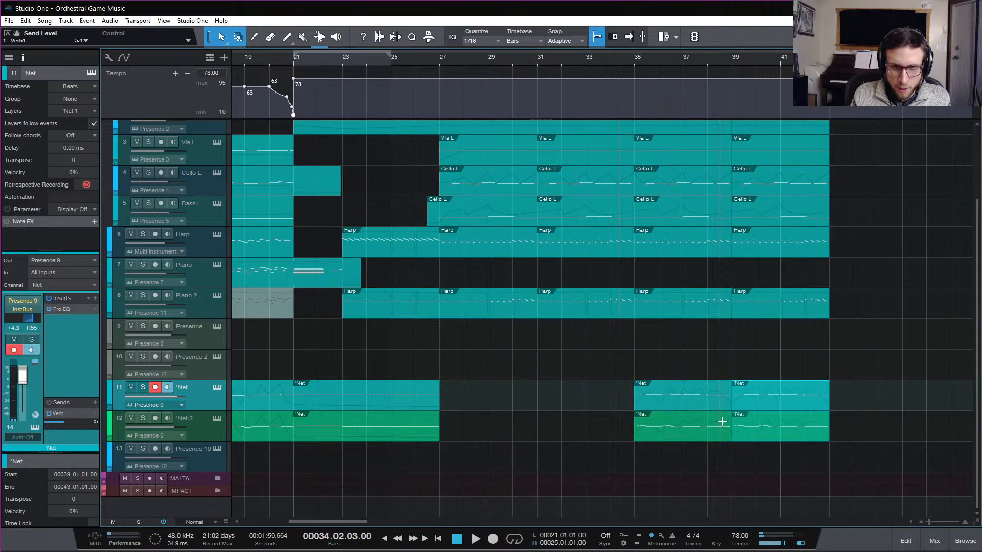
scroll(708, 355, "left", 8)
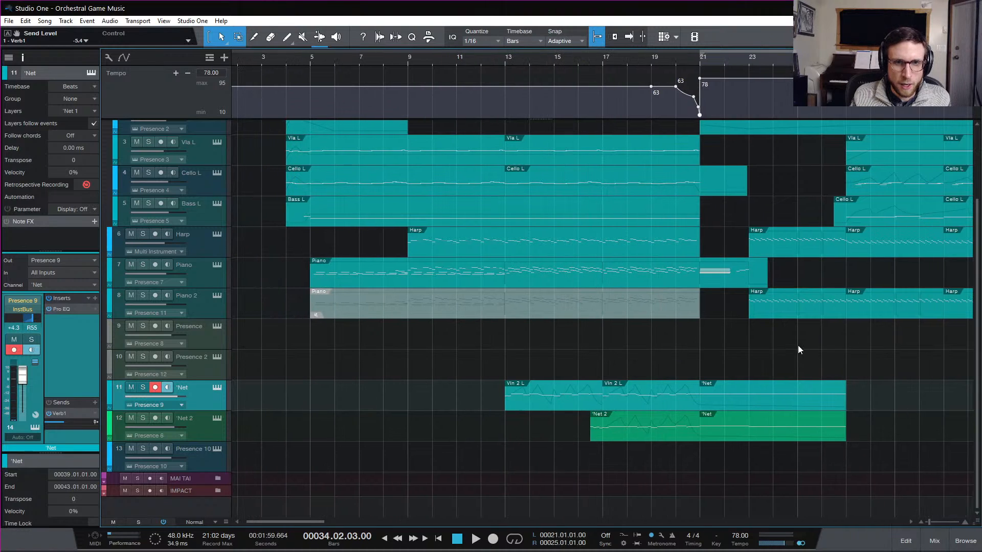
scroll(802, 355, "right", 4)
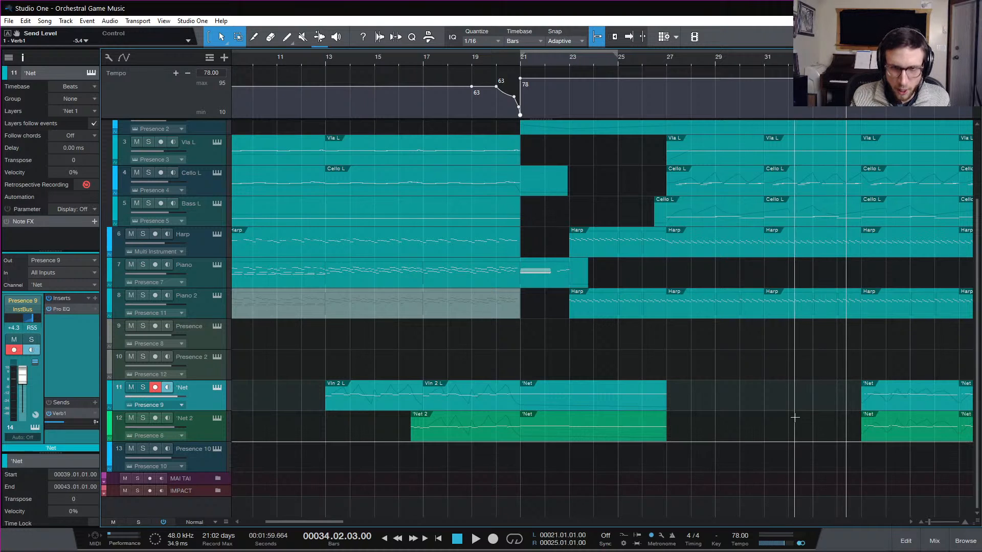
scroll(797, 409, "down", 3)
scroll(713, 394, "up", 3)
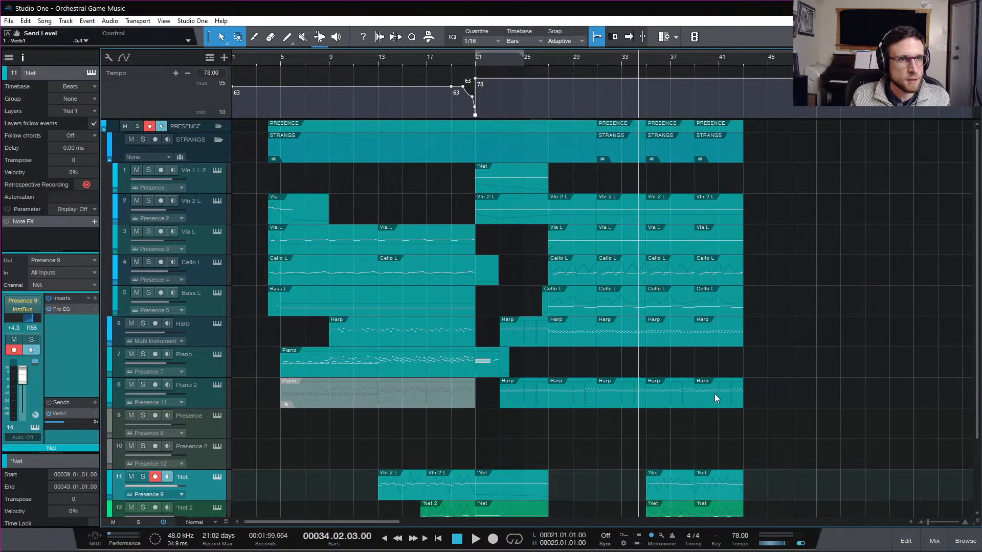
Step: Play the whole arrangement from bar 4
left_click(258, 60)
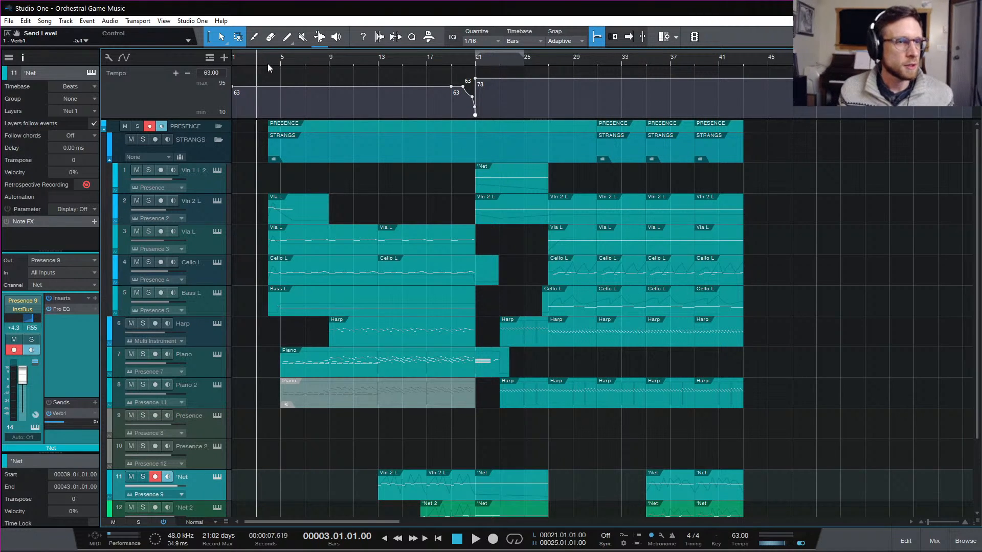
left_click(269, 63)
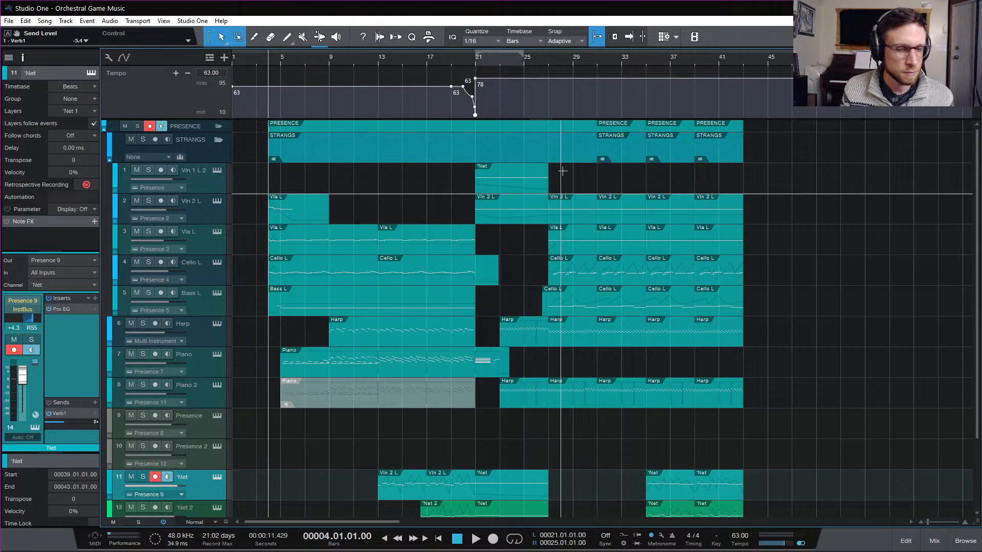
key("space")
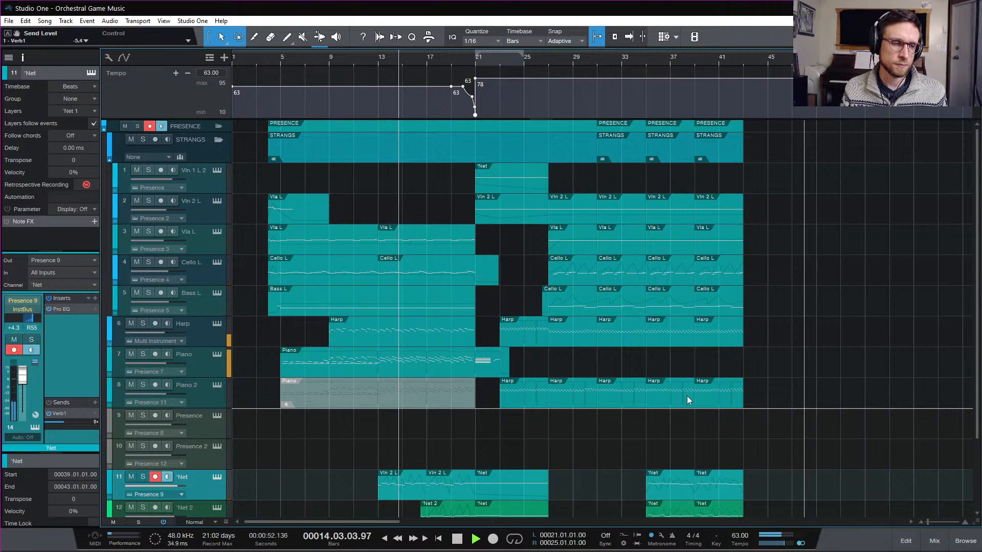
Step: Lower the sustain pedal noise of the Piano track's Acoustic Piano - Full instrument to 0.33 and close the instrument window
left_click(217, 355)
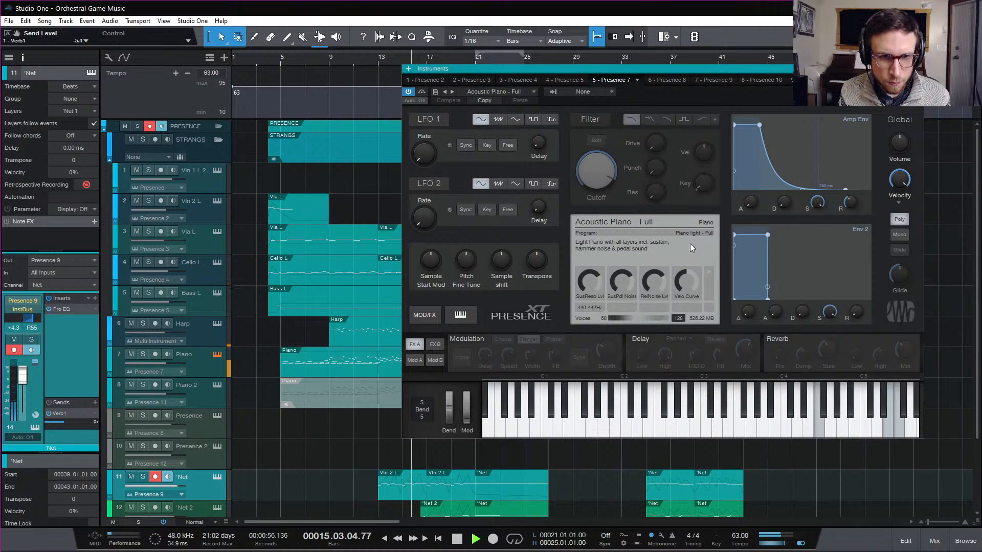
left_click_drag(621, 281, 623, 320)
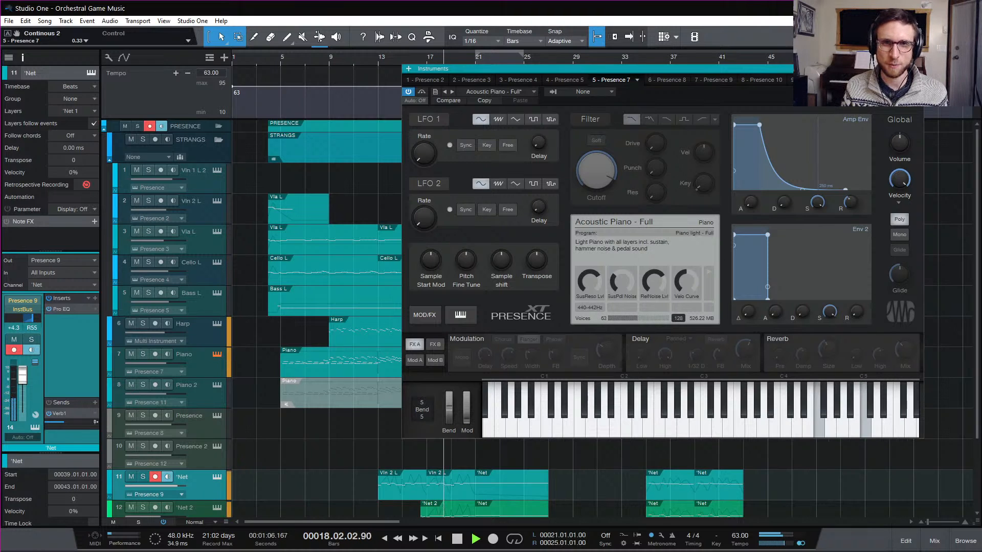
key("F11")
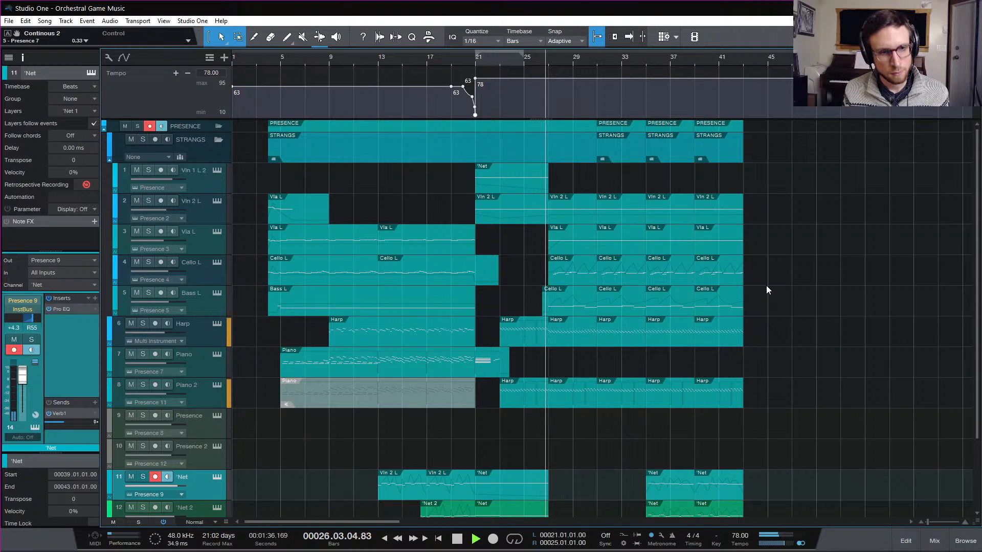
Step: Set the sustain pedal noise of Piano 2's Acoustic Piano - Ballad to 0.38, and stop playback after listening through bar 42
left_click(219, 385)
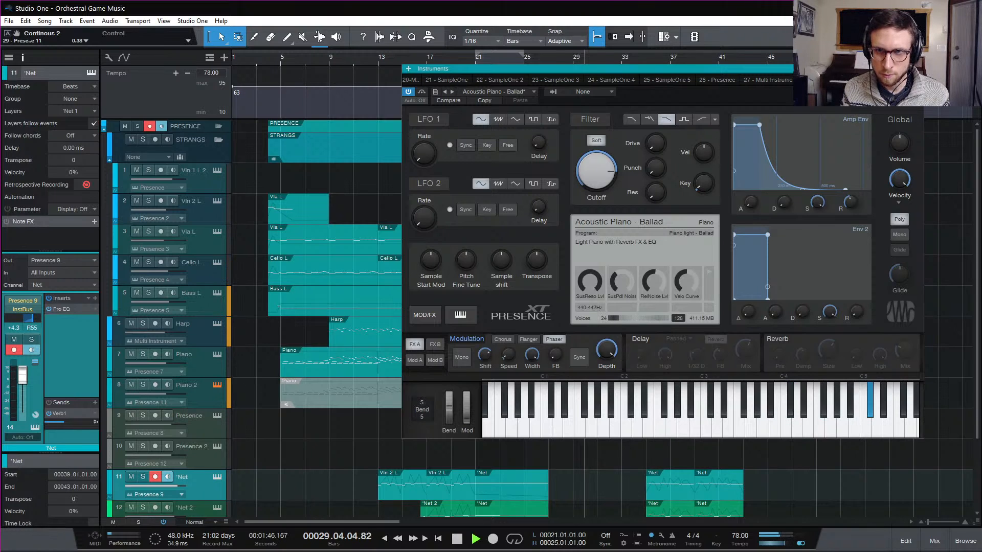
left_click(918, 69)
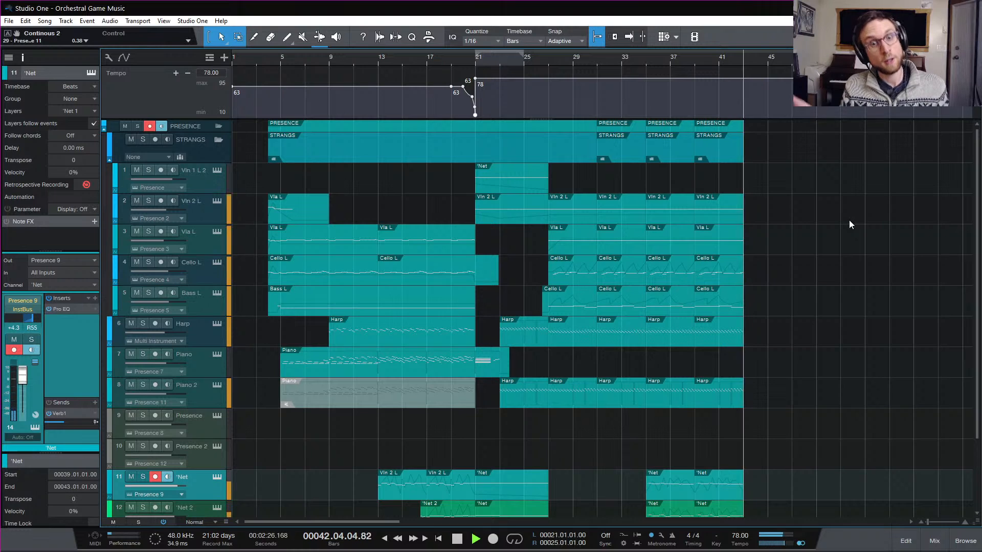
key("space")
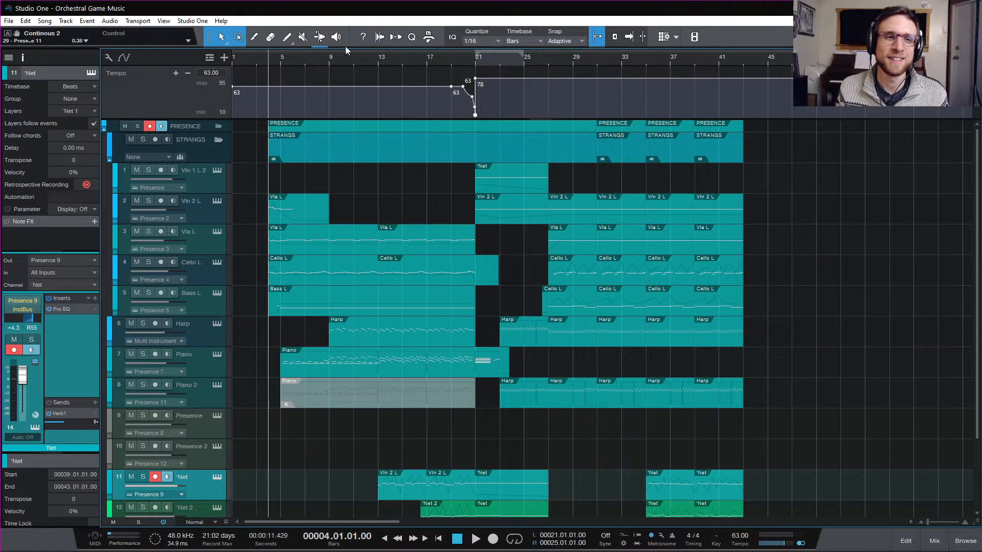
left_click(474, 62)
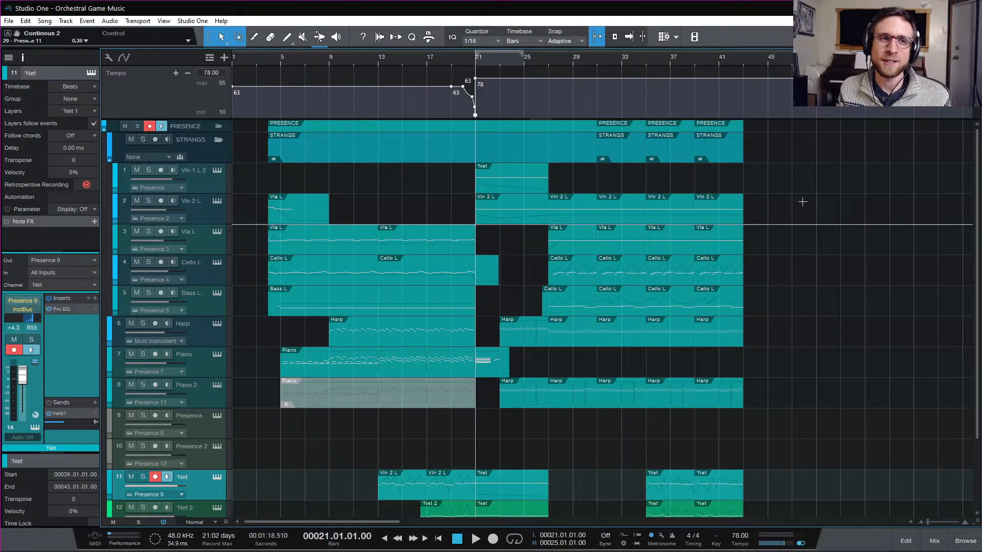
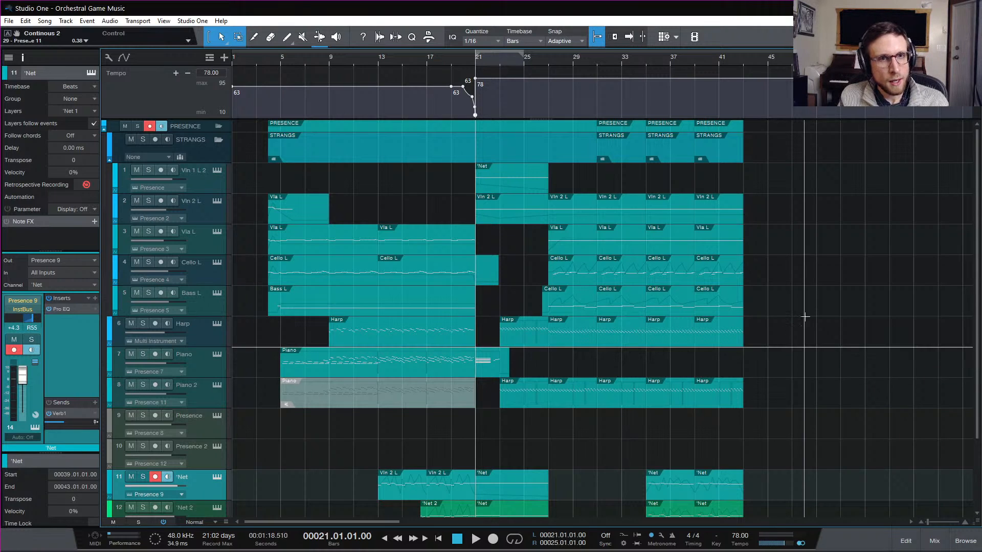
scroll(835, 391, "down", 3)
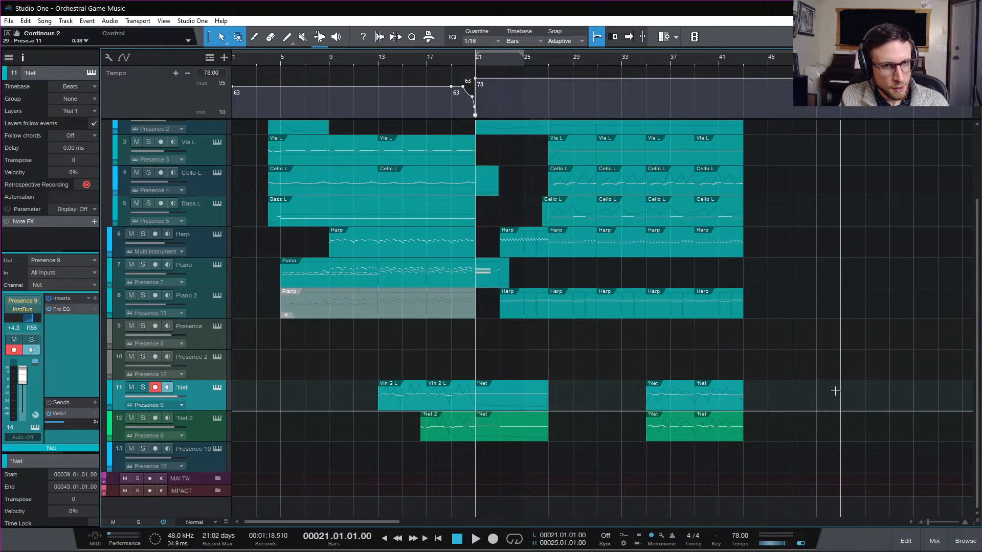
scroll(835, 392, "up", 3)
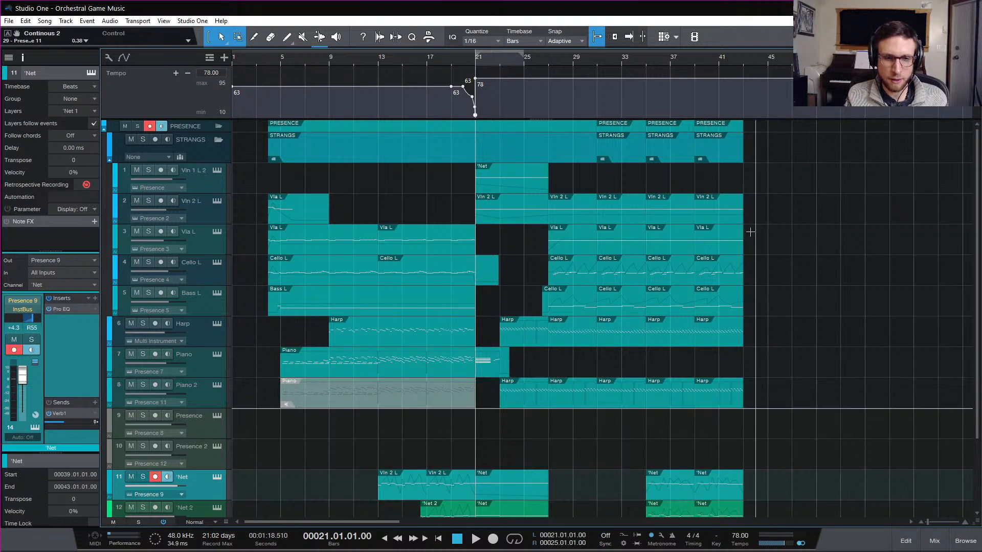
left_click(742, 66)
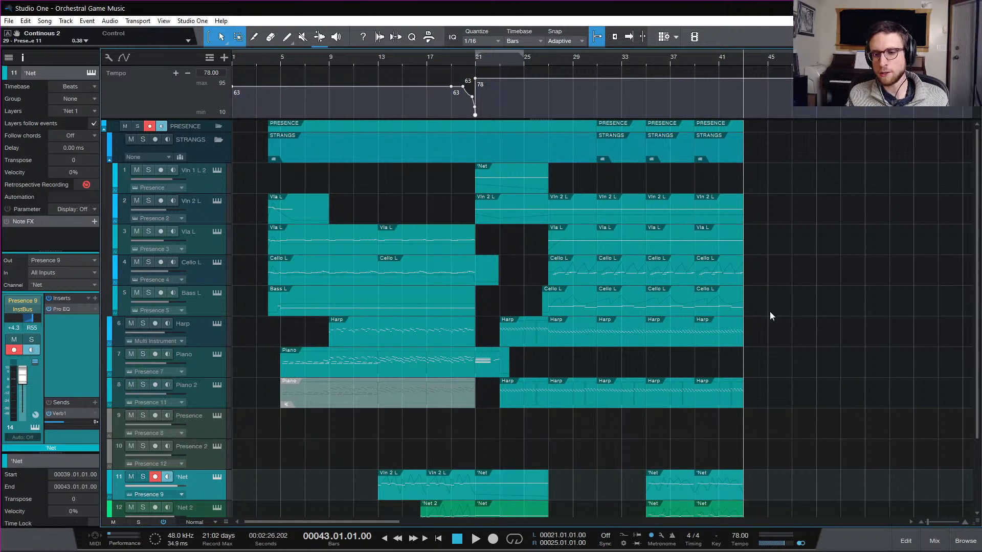
scroll(769, 312, "down", 2)
scroll(770, 312, "up", 2)
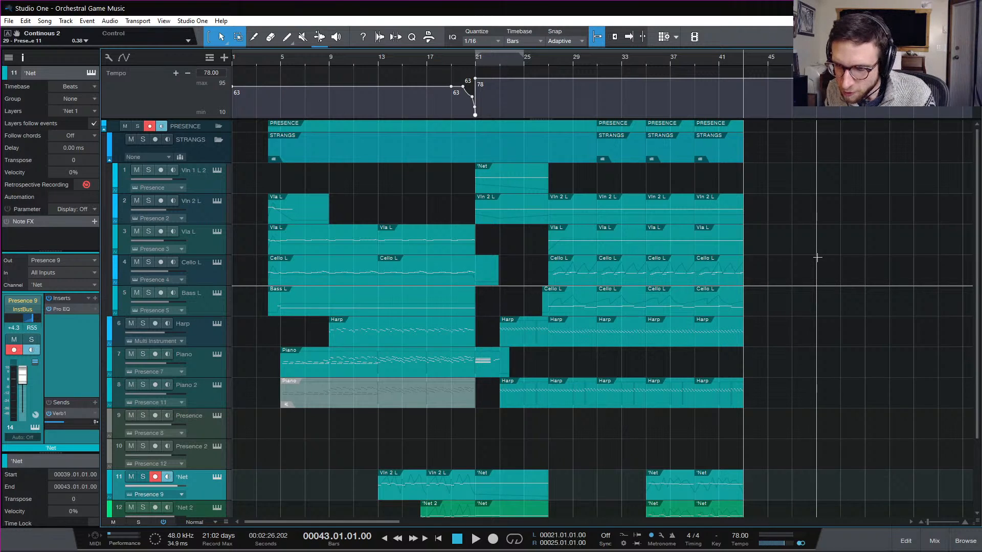
Step: Listen to the arrangement from bar 5, skip ahead to bar 20, and stop playback after bar 40
left_click(276, 58)
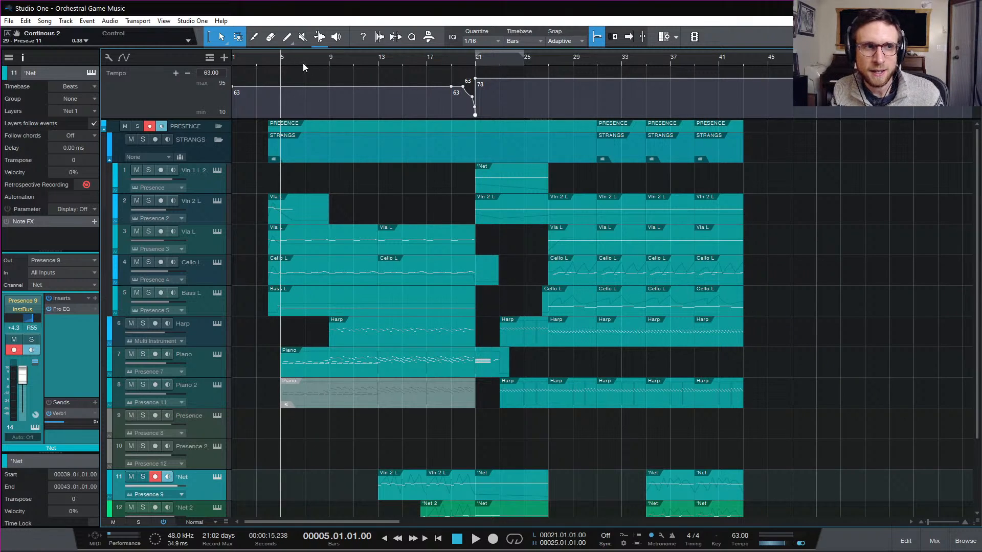
key("space")
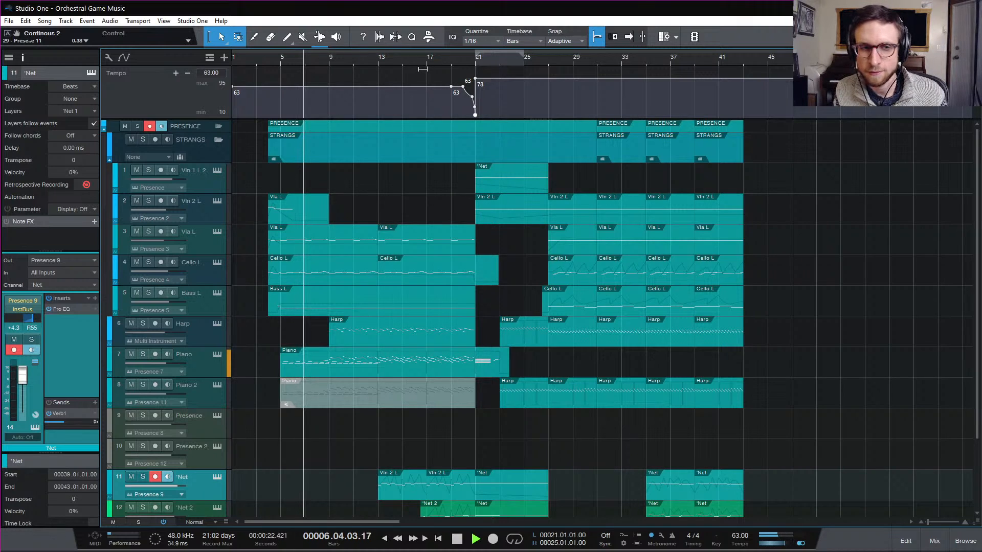
left_click(468, 60)
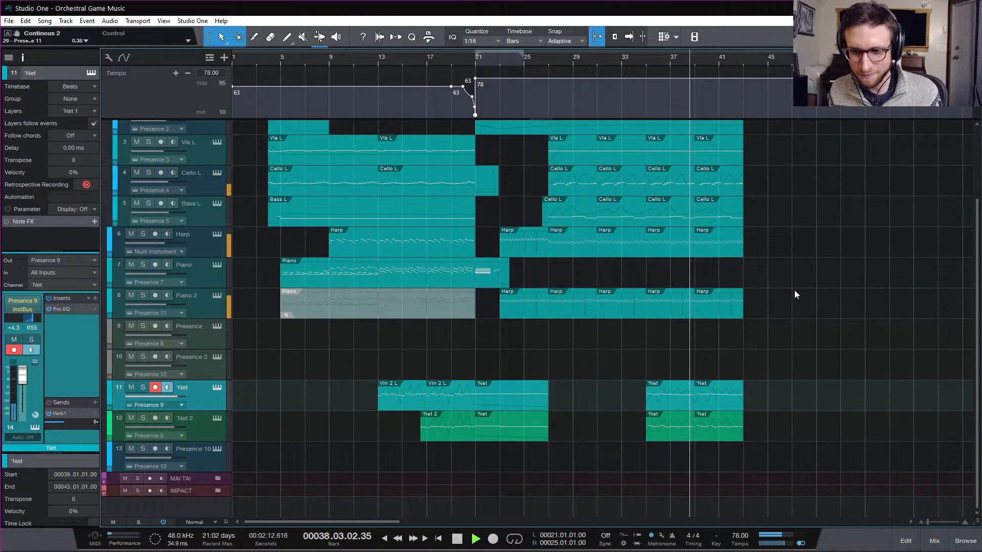
scroll(794, 288, "down", 1)
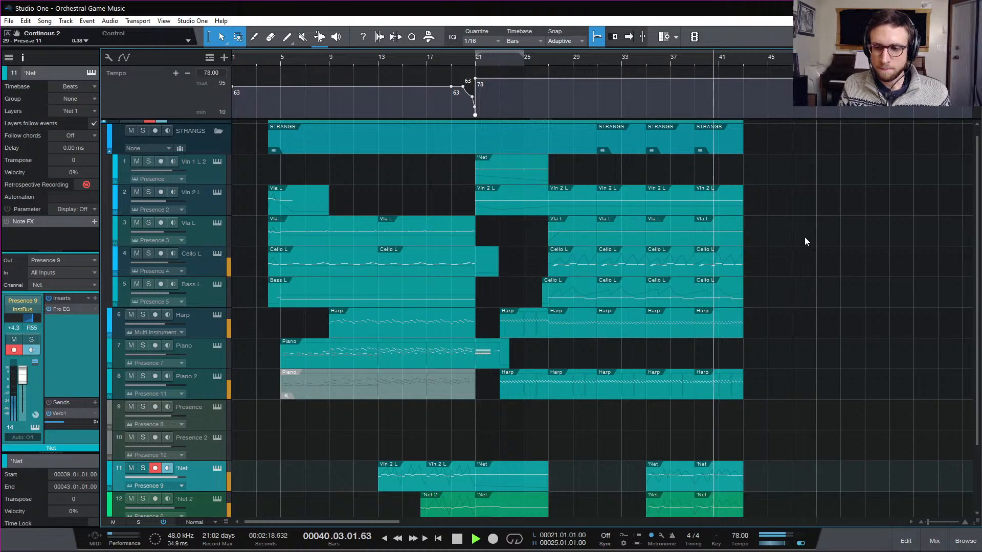
key("space")
scroll(817, 271, "down", 2)
scroll(805, 260, "up", 2)
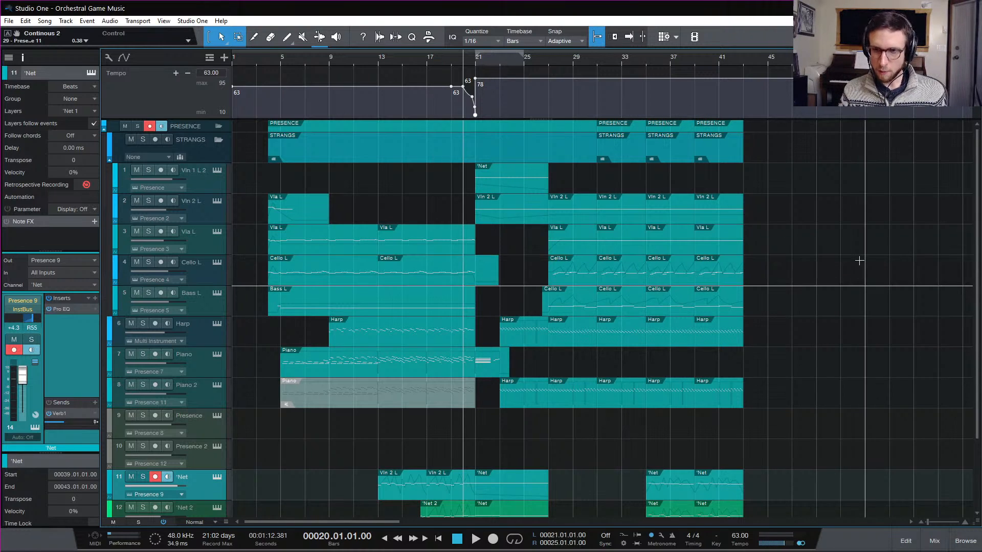
Step: Open the recent song file Cats in the Bave.song
left_click(9, 22)
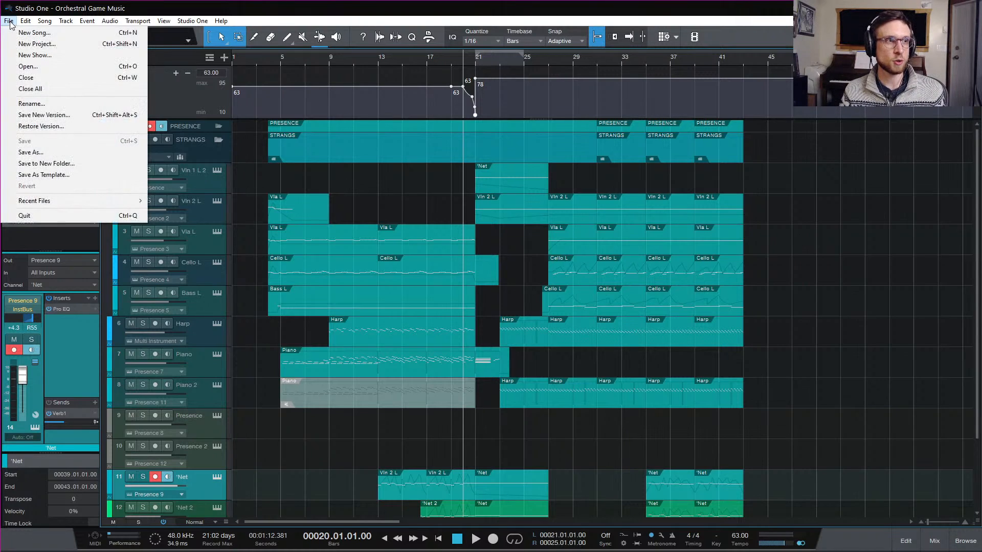
mouse_move(120, 205)
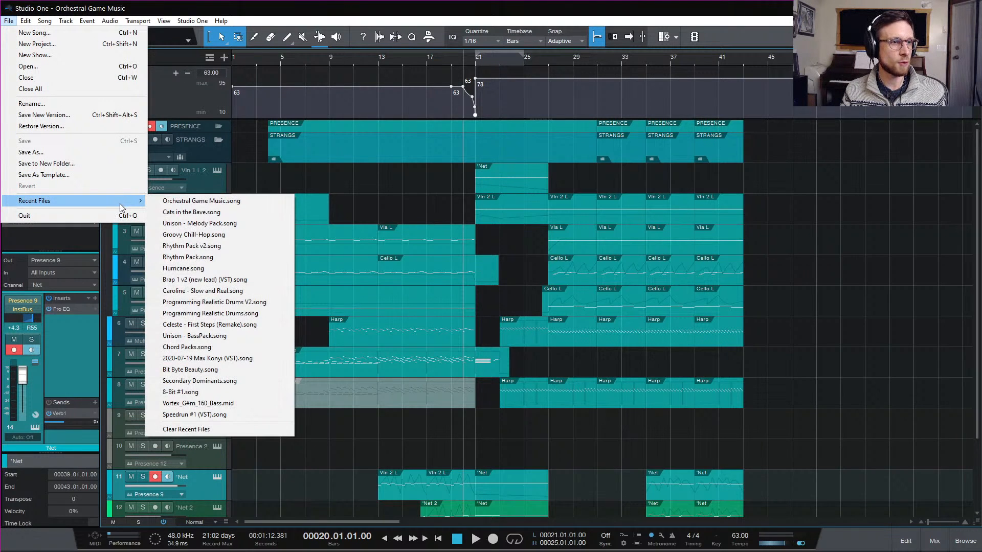
left_click(257, 214)
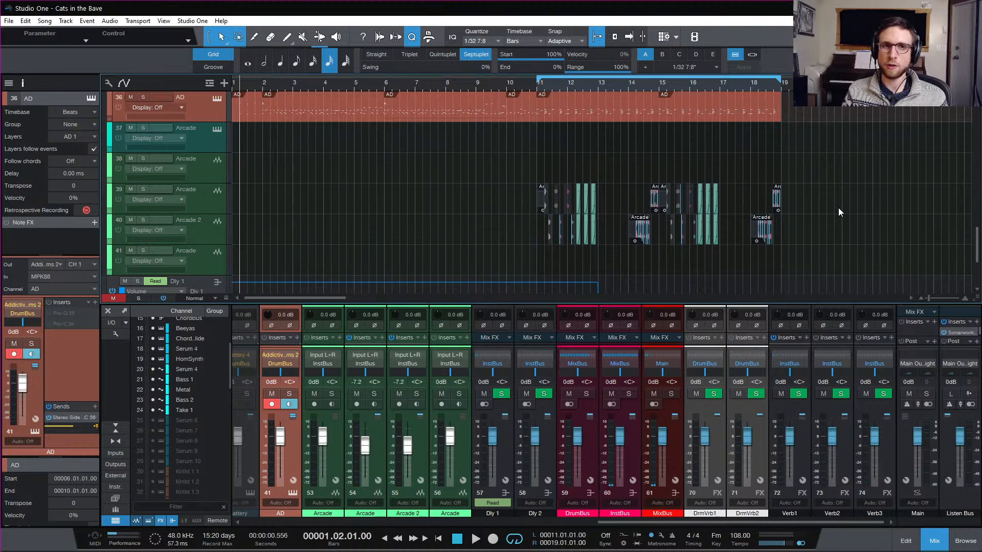
Step: Hide the mixer of Cats in the Bave and look through the song's tracks in the arrangement
scroll(846, 214, "down", 1)
scroll(853, 228, "down", 1)
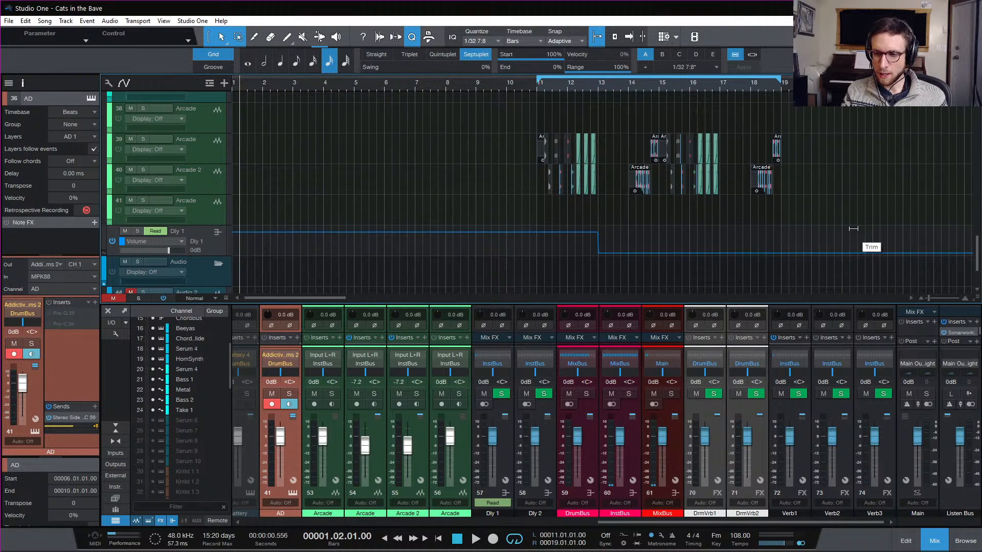
scroll(853, 228, "up", 15)
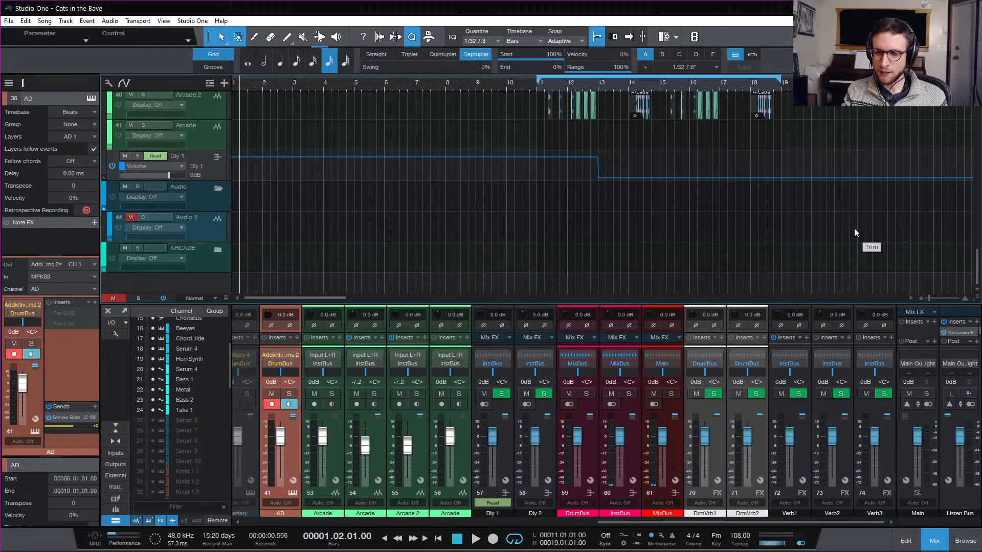
scroll(854, 228, "up", 10)
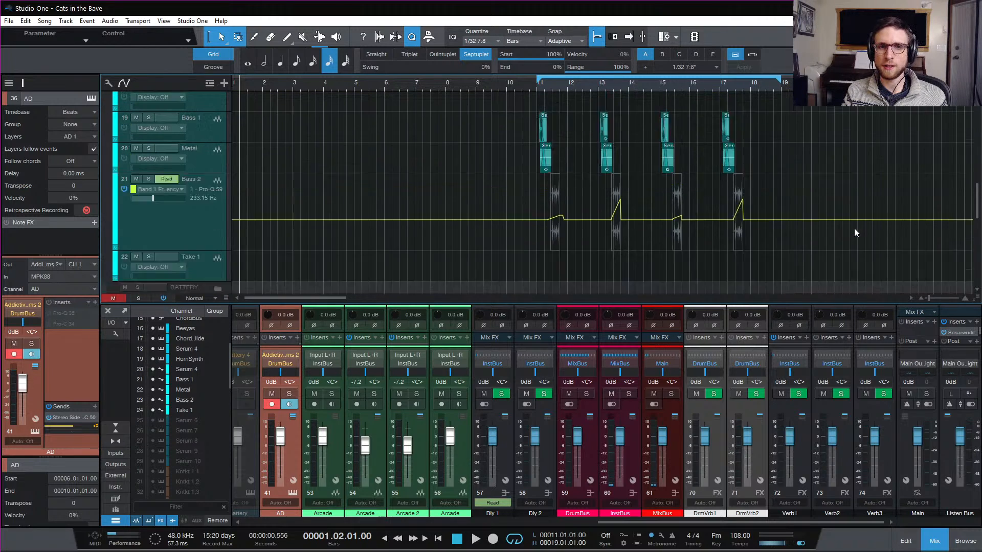
scroll(854, 228, "up", 3)
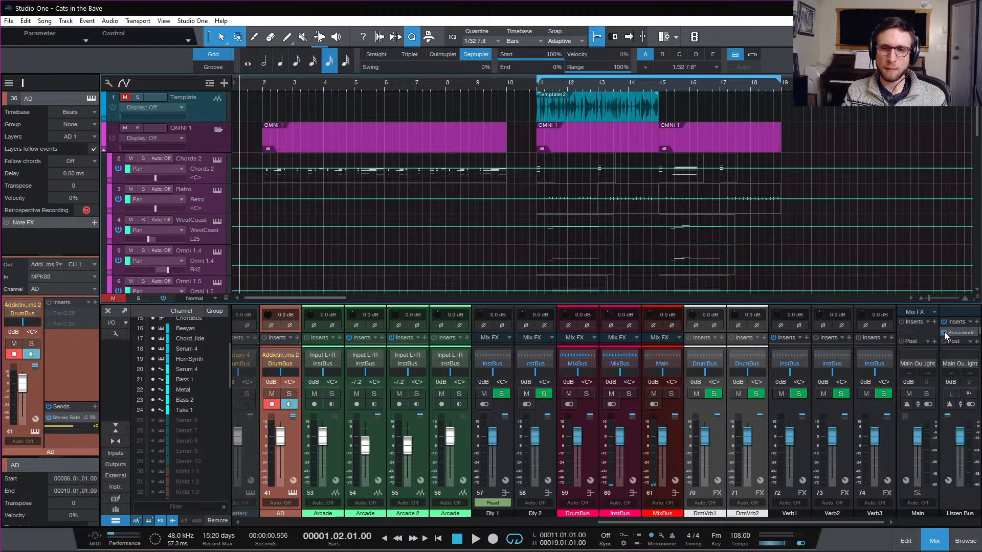
left_click_drag(924, 303, 925, 284)
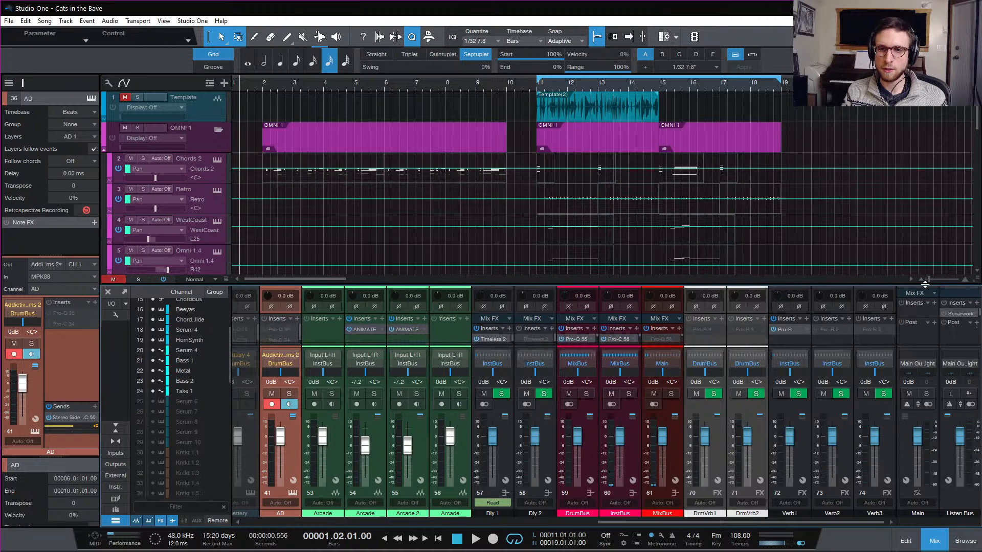
left_click(934, 541)
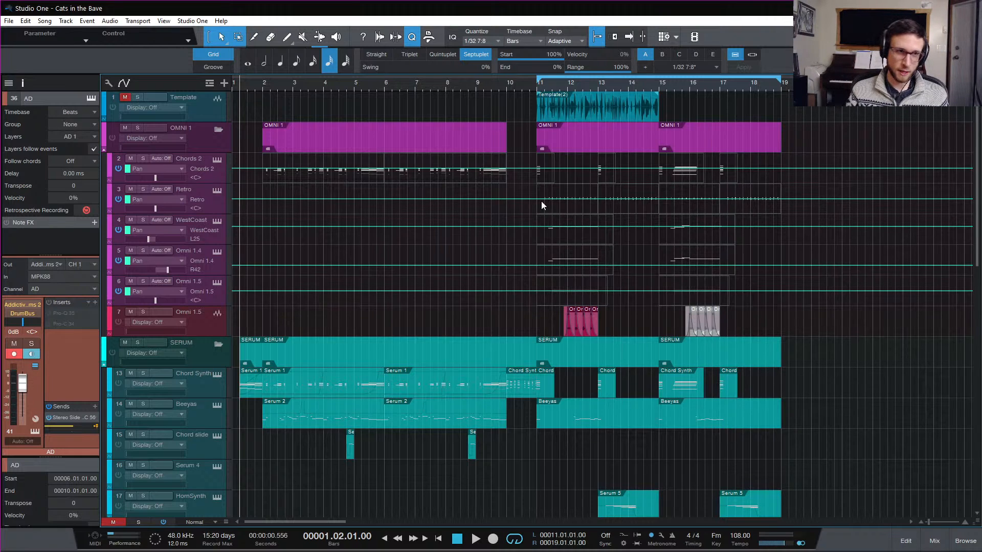
scroll(499, 433, "down", 5)
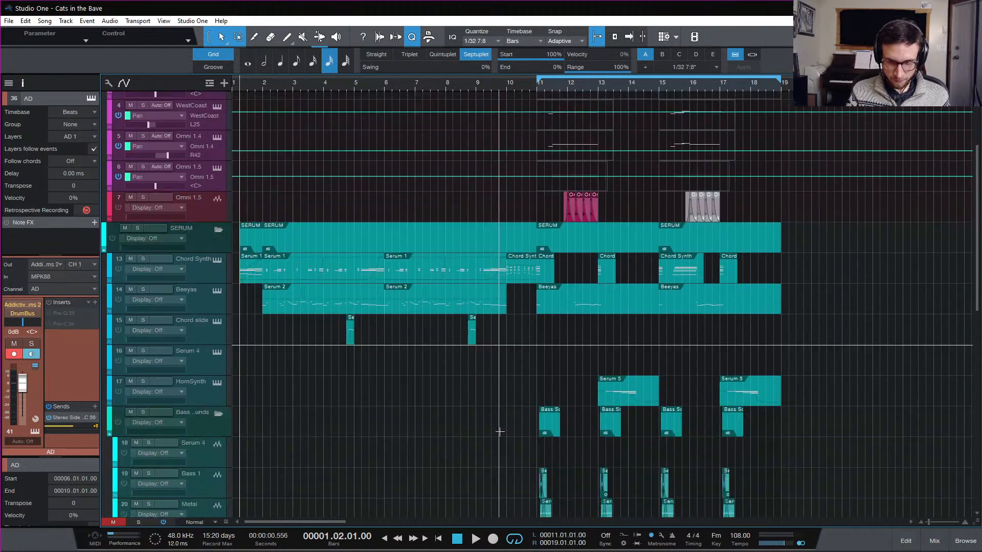
scroll(517, 435, "up", 2)
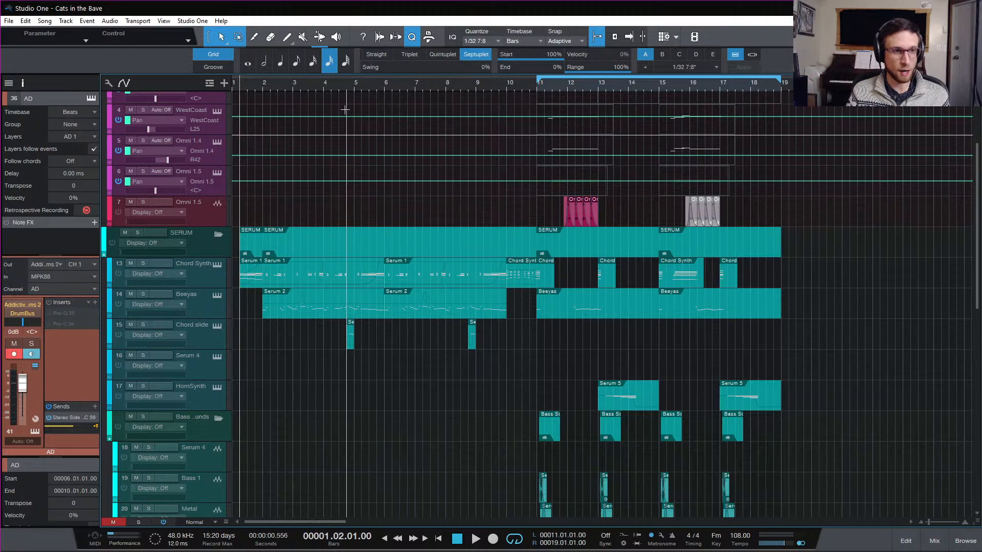
Step: Hide the track automation and look through the arrangement's tracks, from the Template track down to the Arcade tracks
key("a")
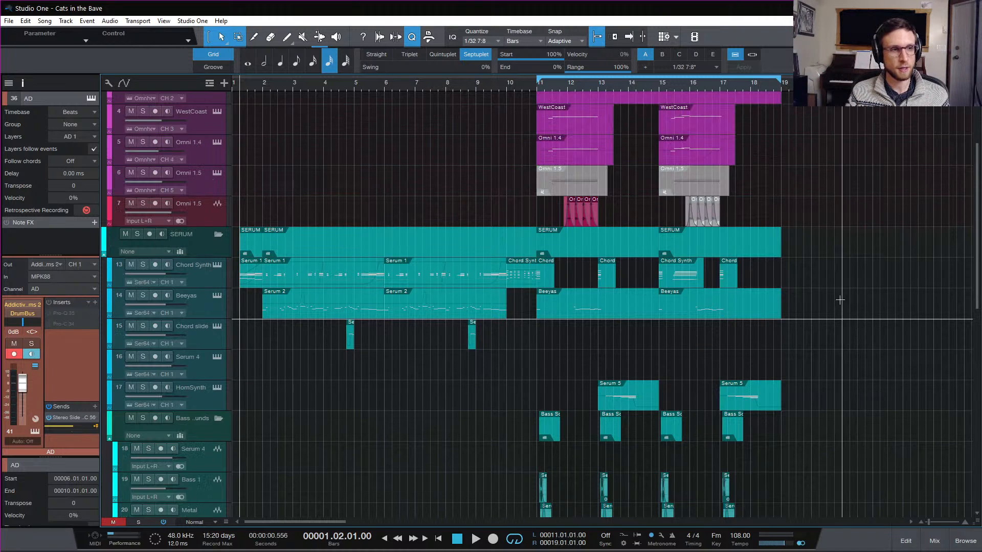
scroll(839, 307, "down", 8)
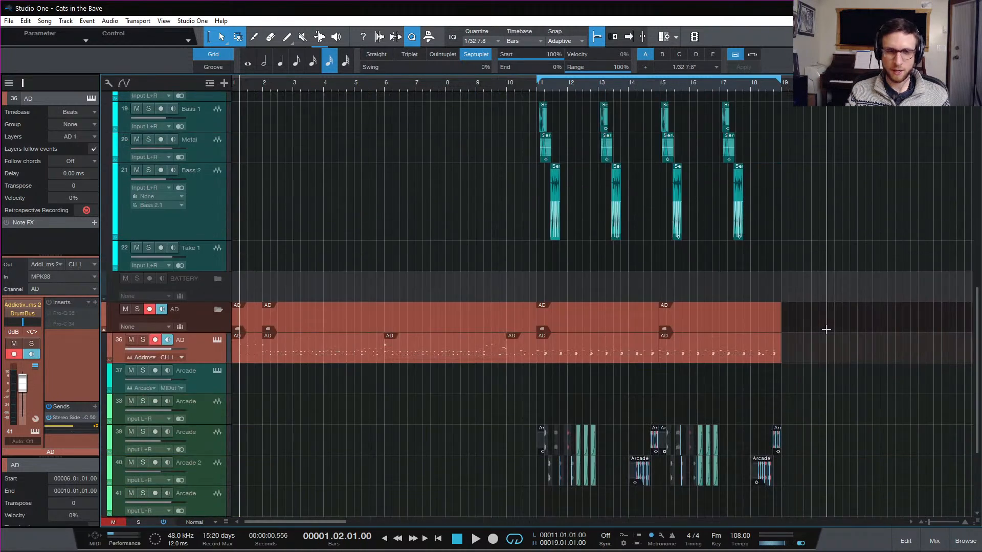
scroll(828, 330, "down", 3)
scroll(828, 330, "up", 4)
scroll(828, 335, "up", 10)
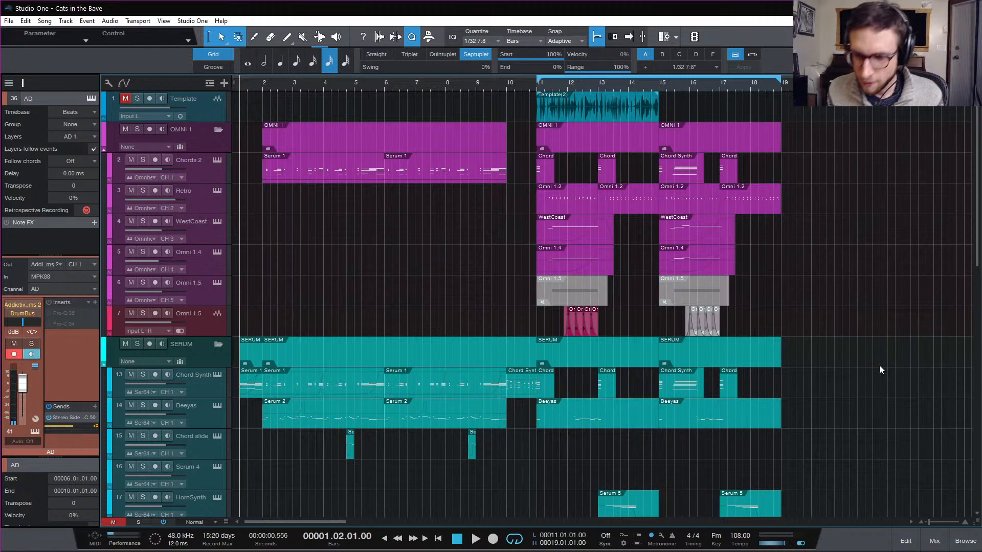
key("ctrl")
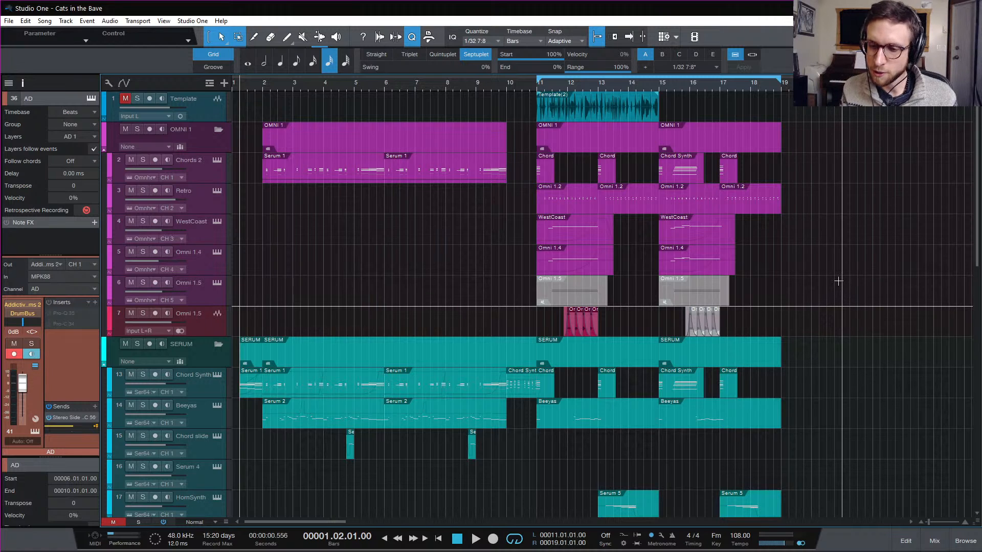
scroll(830, 313, "down", 5)
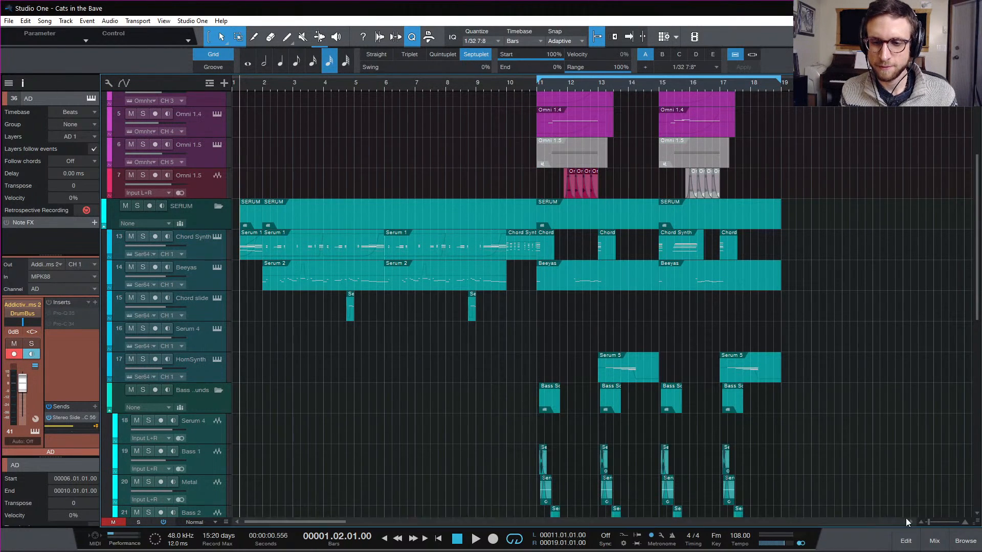
Step: Show the mixer, play the song from bar 1 while watching the channel levels, and hide the mixer again
left_click(934, 543)
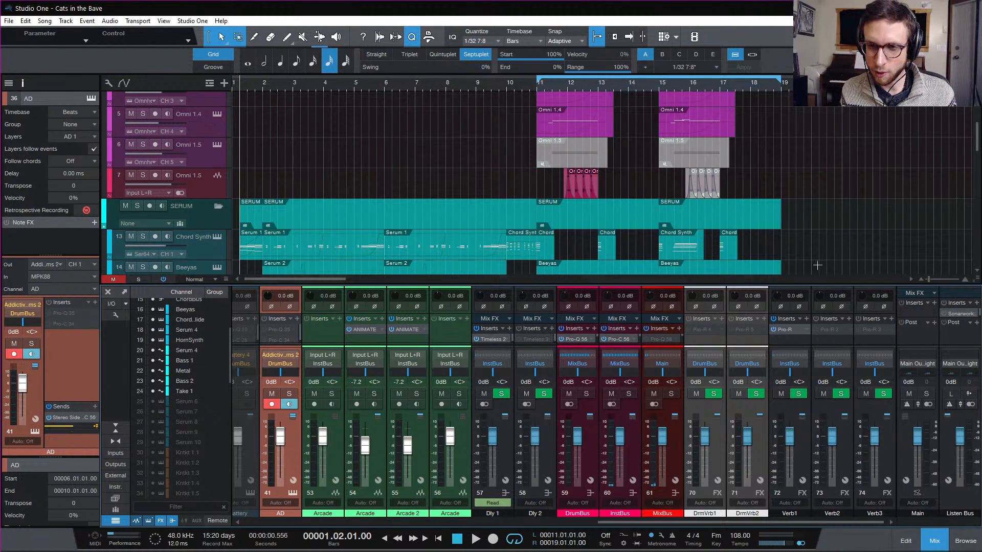
key("space")
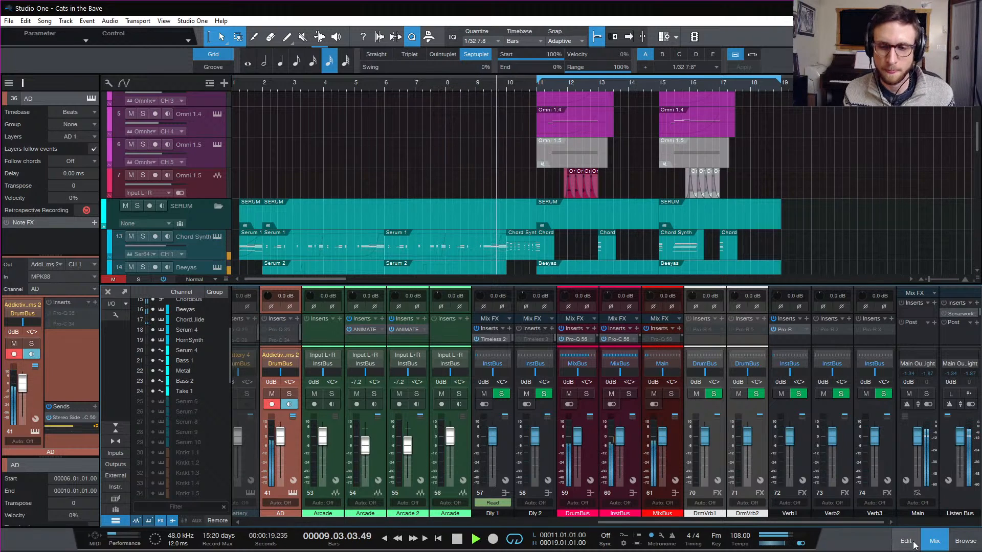
left_click(935, 541)
Step: Follow the OMNI 1, SERUM and bass tracks while listening to the section from bar 11, and stop playback
scroll(882, 433, "down", 2)
scroll(883, 434, "up", 5)
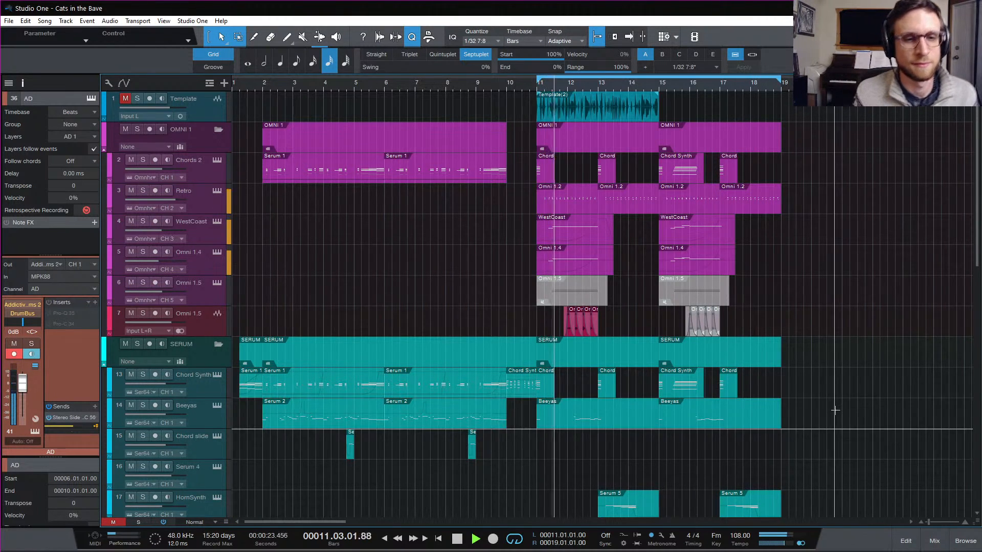
scroll(835, 409, "down", 4)
scroll(836, 407, "down", 2)
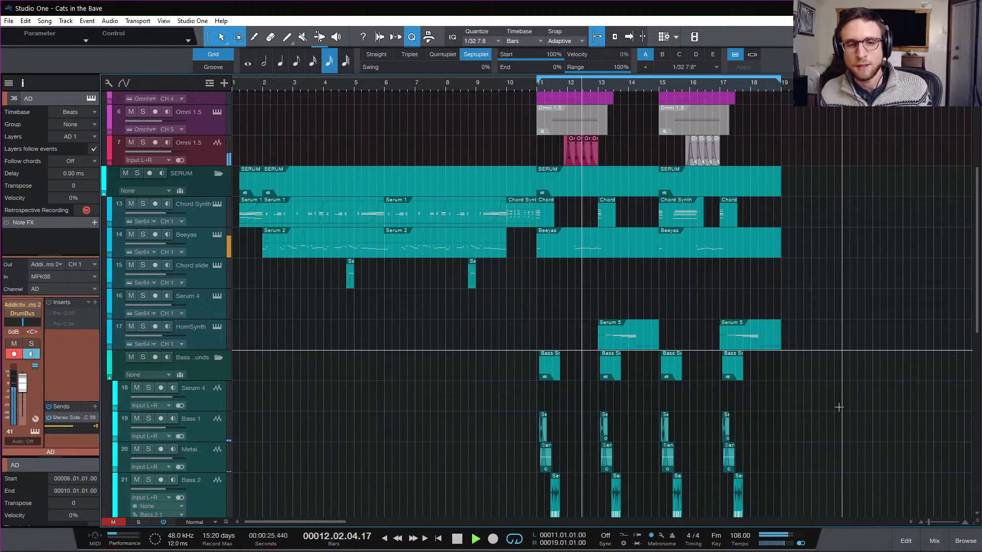
scroll(839, 406, "up", 1)
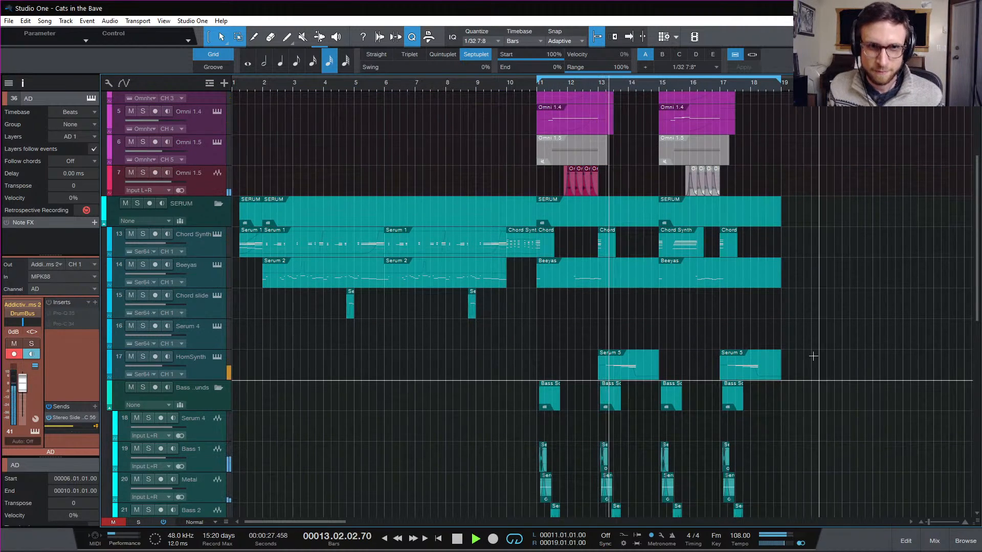
key("space")
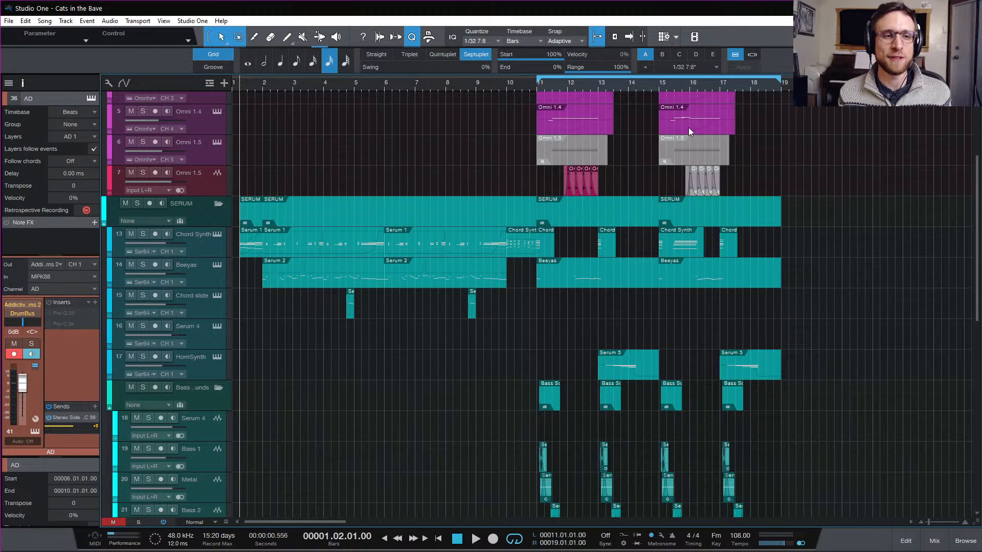
Step: Look through the whole track list again, from the Template track down to the drum and Arcade audio tracks
scroll(820, 175, "up", 5)
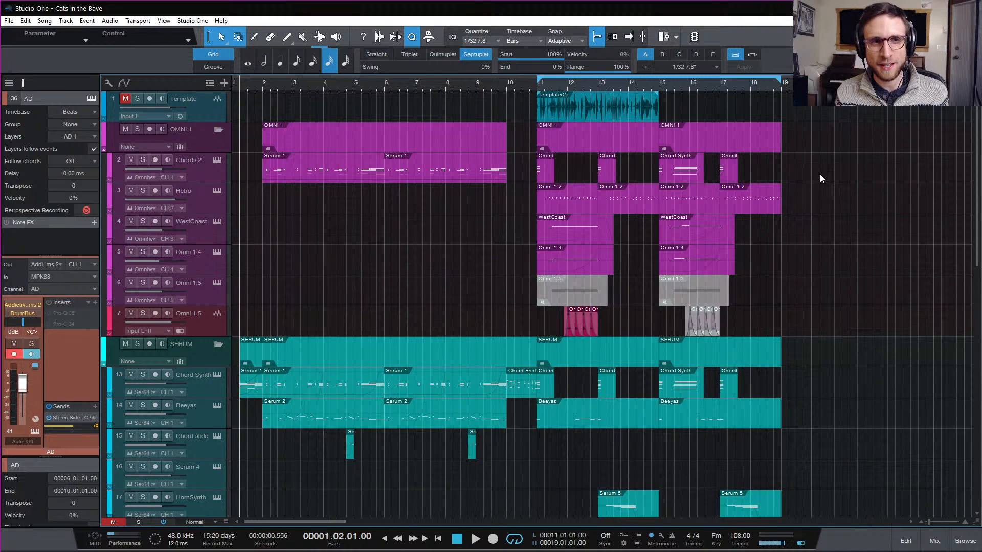
scroll(821, 174, "down", 12)
scroll(818, 173, "up", 12)
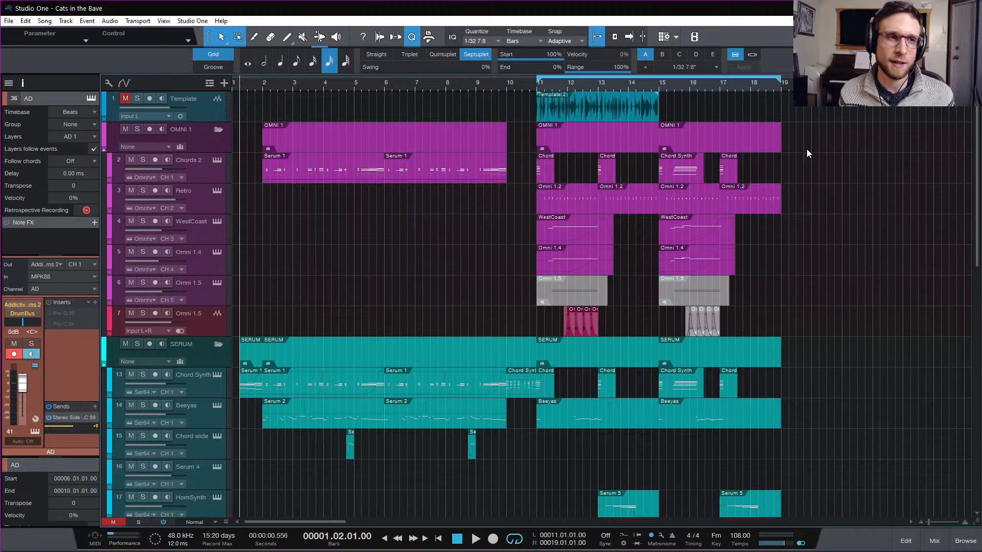
scroll(426, 142, "down", 4)
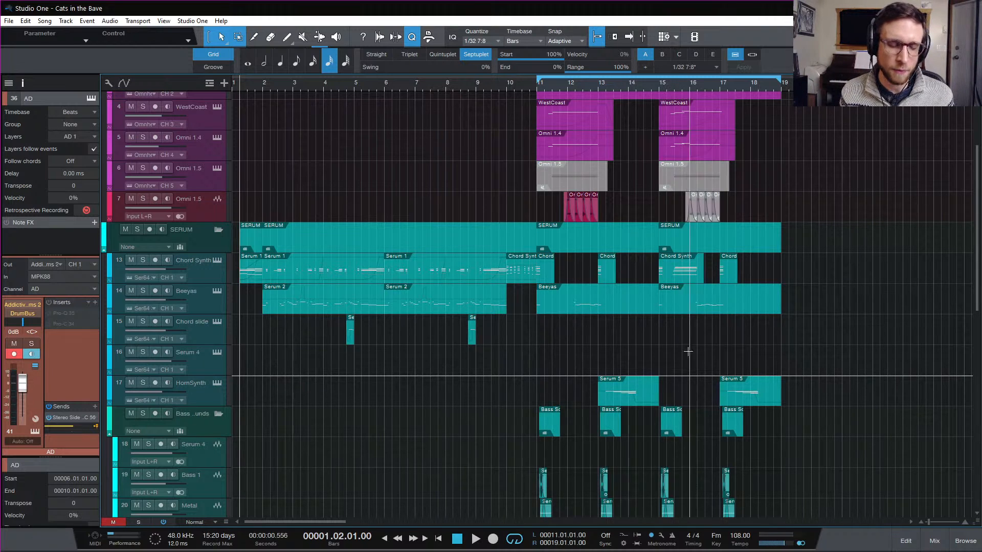
scroll(739, 352, "down", 3)
scroll(818, 367, "down", 11)
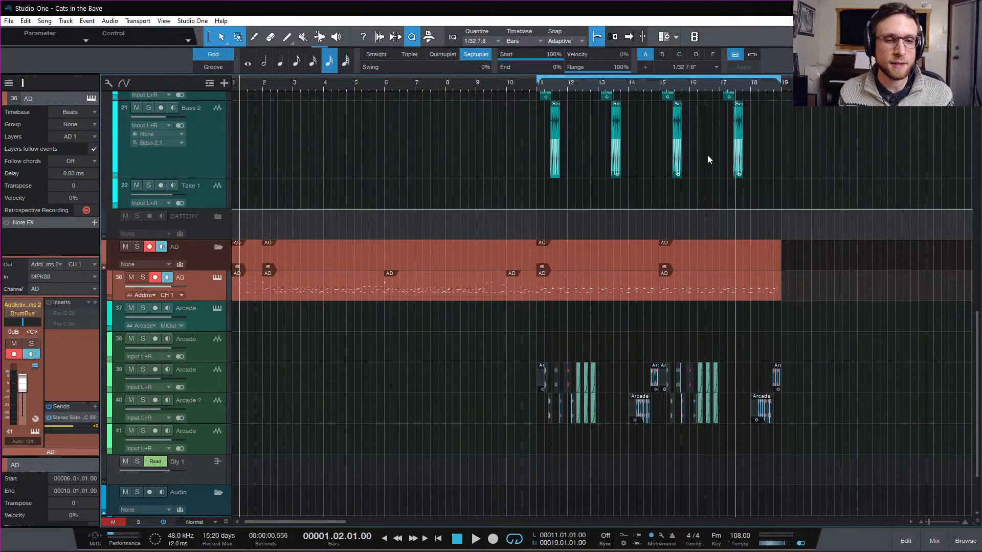
Step: Compare the two sections by playing briefly from bar 2 and from bar 11, stopping playback each time
left_click(537, 89)
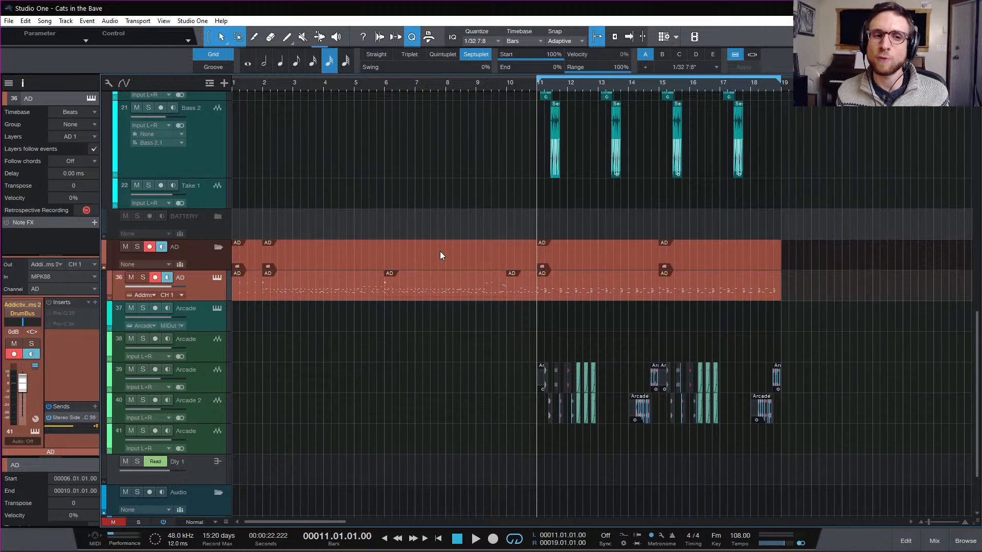
scroll(438, 257, "up", 6)
left_click(263, 84)
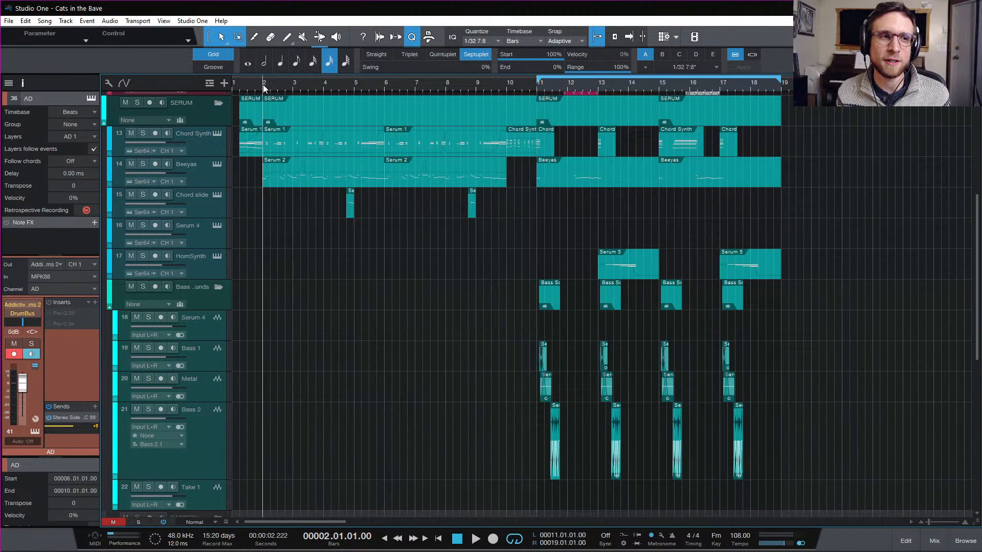
key("space")
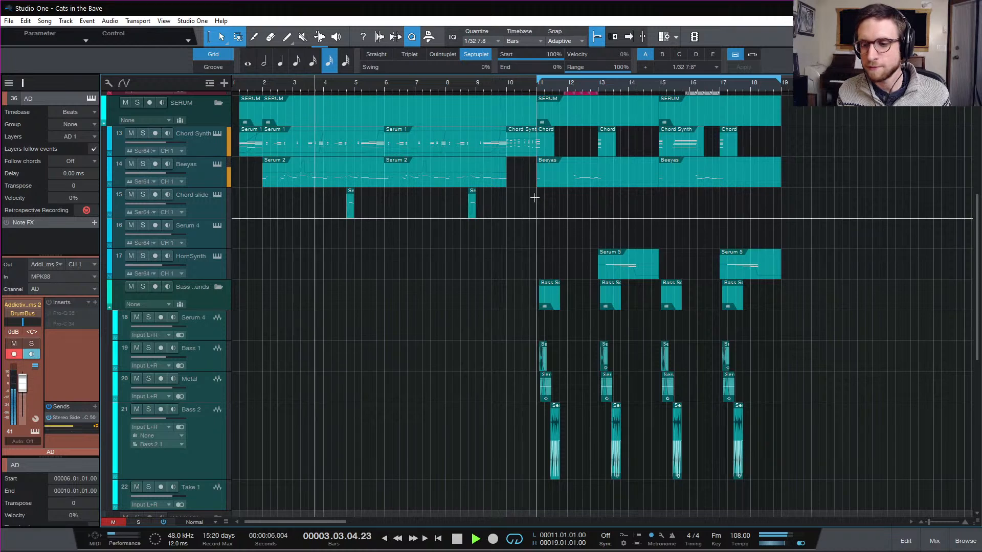
key("space")
left_click(534, 87)
key("space")
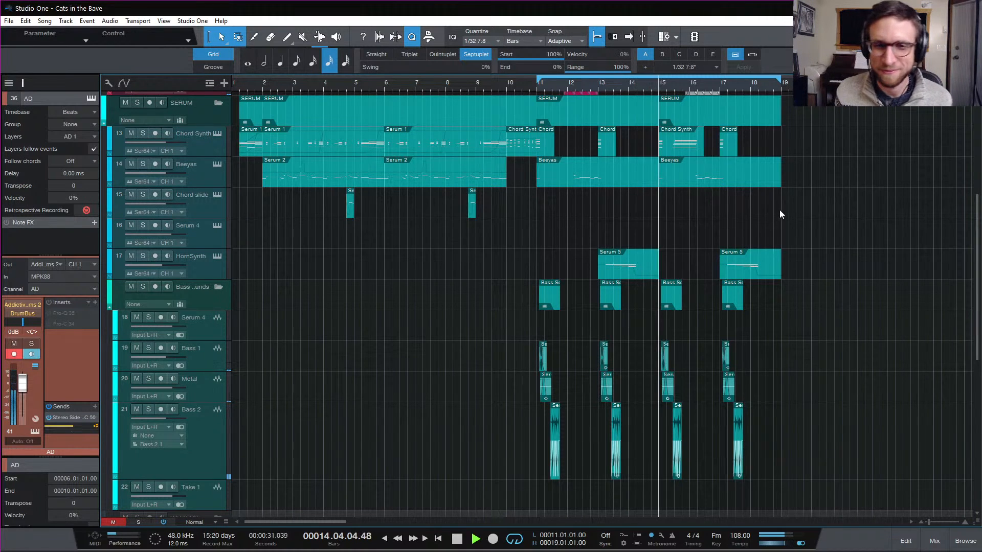
key("space")
Step: Listen from bar 14 to Arcade 2 (track 40) soloed, and again with the Arcade track 39 soloed too
left_click(628, 88)
scroll(885, 303, "down", 10)
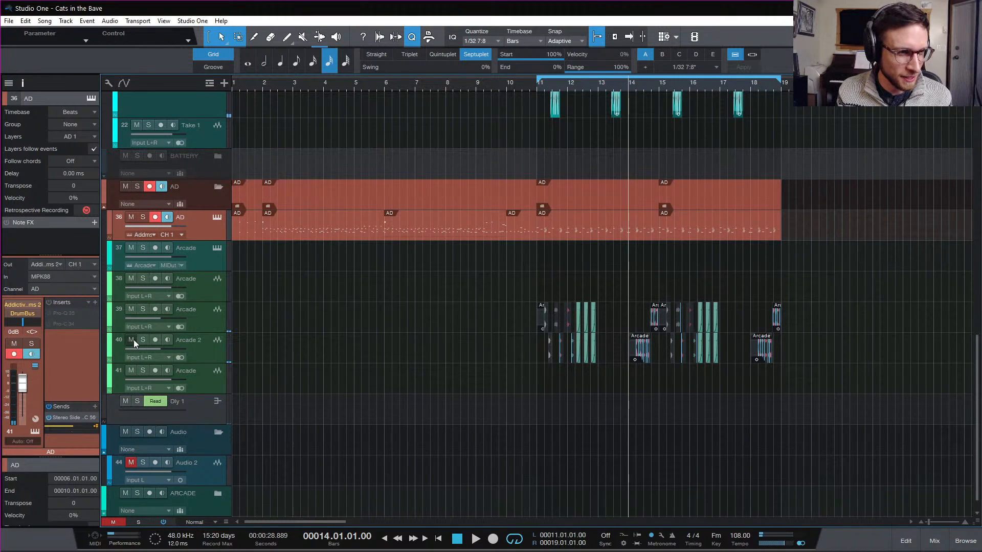
left_click(142, 339)
key("space")
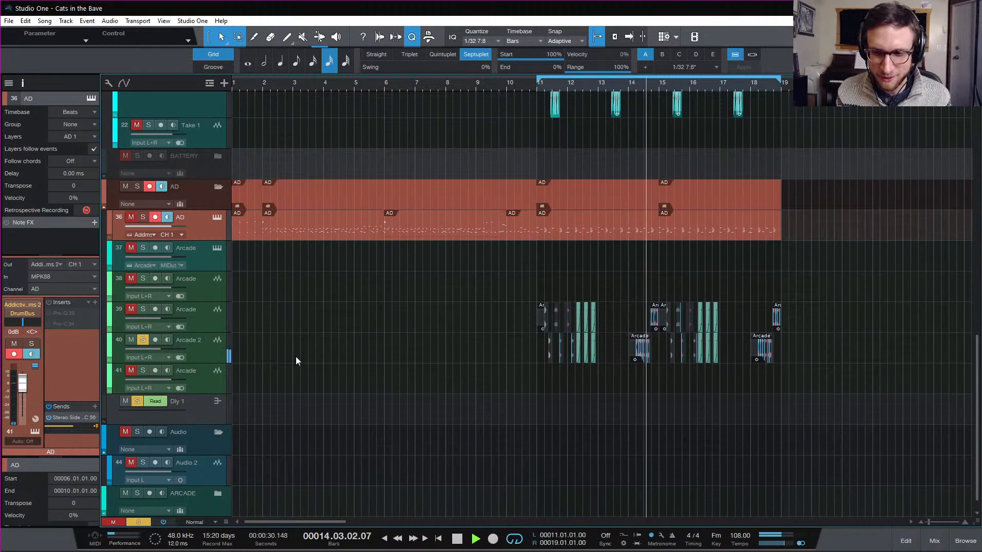
key("space")
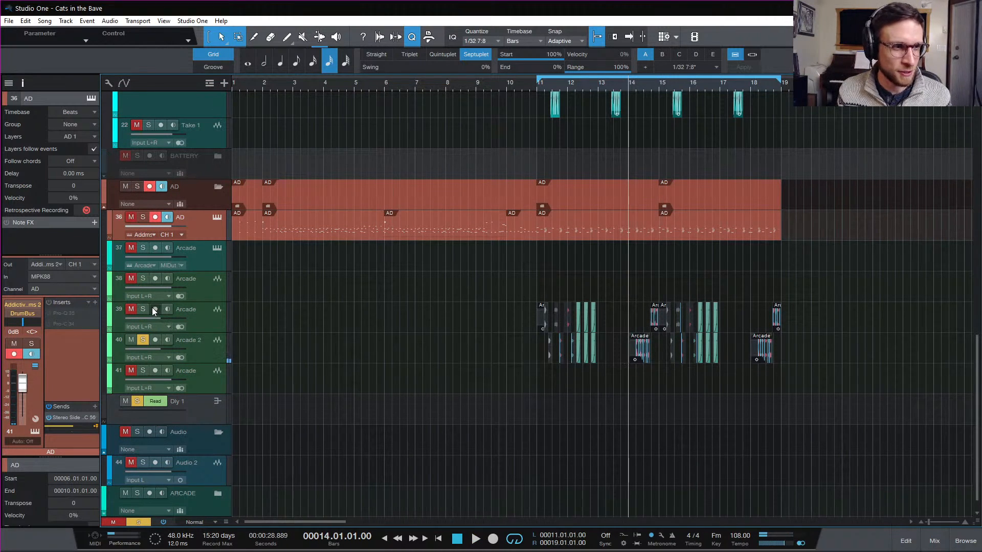
key("space")
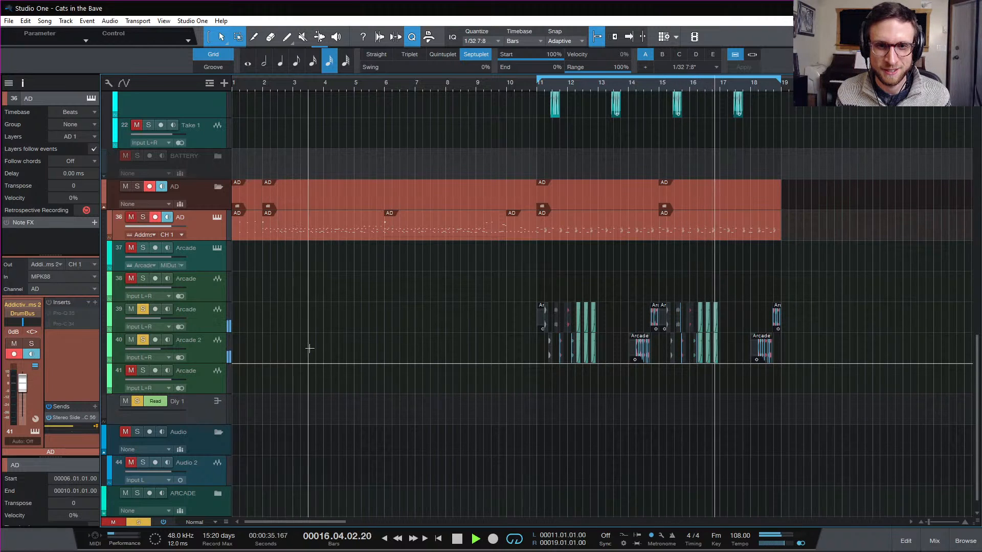
key("space")
Step: Unsolo tracks 39 and 40, then listen to the full mix from bar 11 through bar 14 and stop playback
left_click(537, 88)
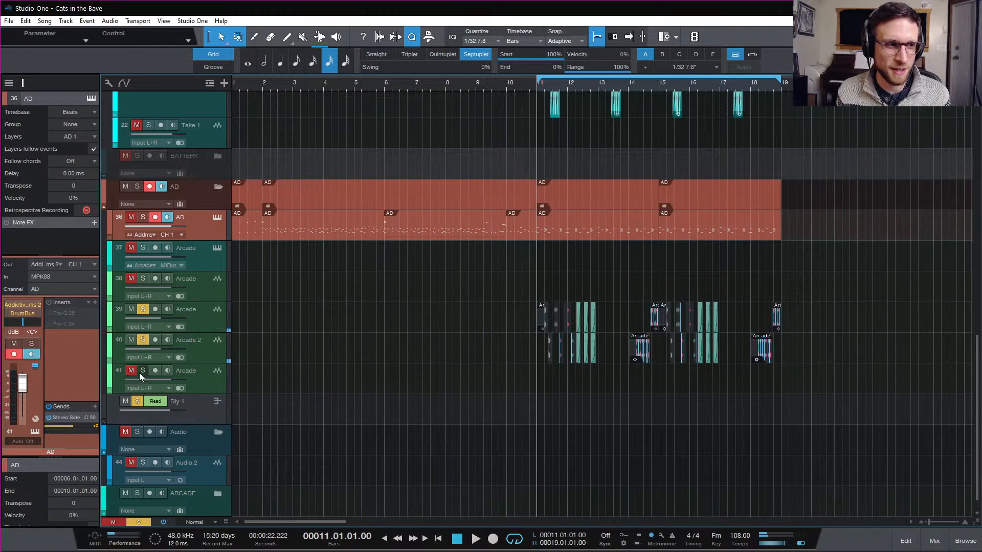
left_click(147, 339)
left_click(146, 308)
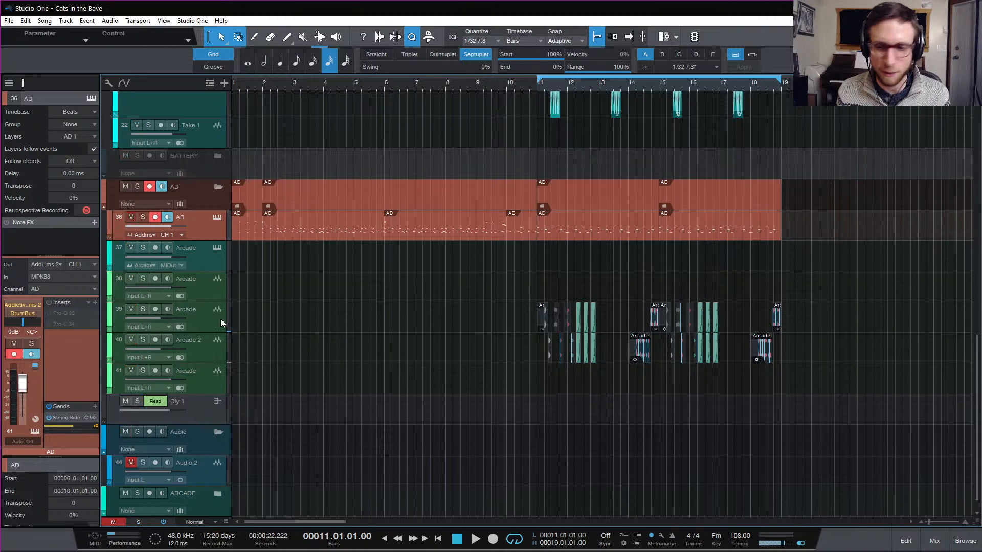
key("space")
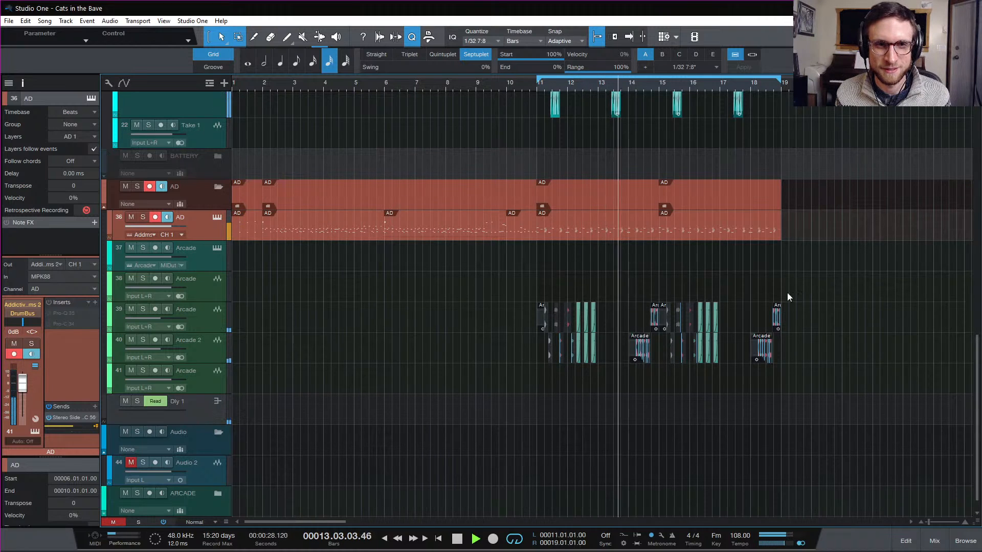
scroll(824, 302, "up", 1)
scroll(823, 301, "down", 2)
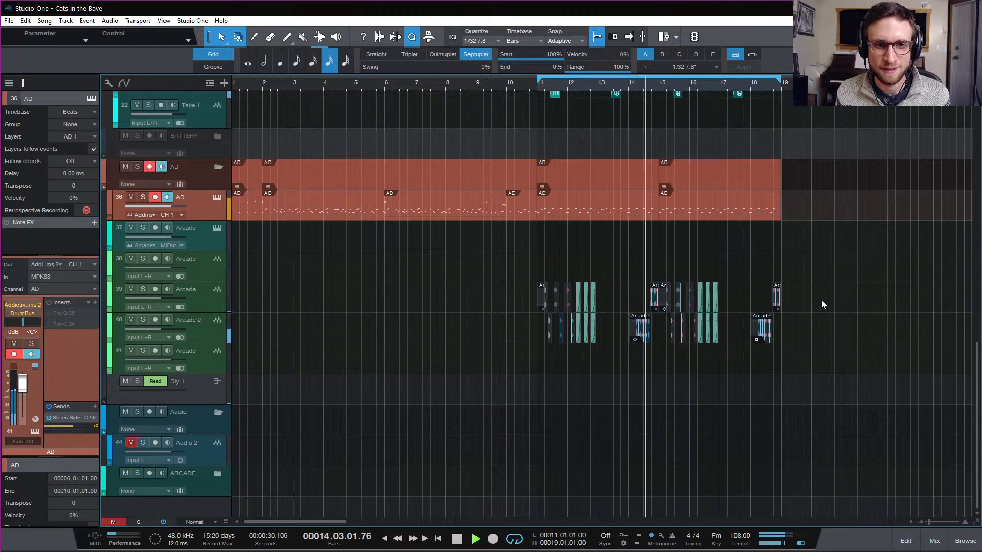
key("space")
scroll(609, 289, "up", 20)
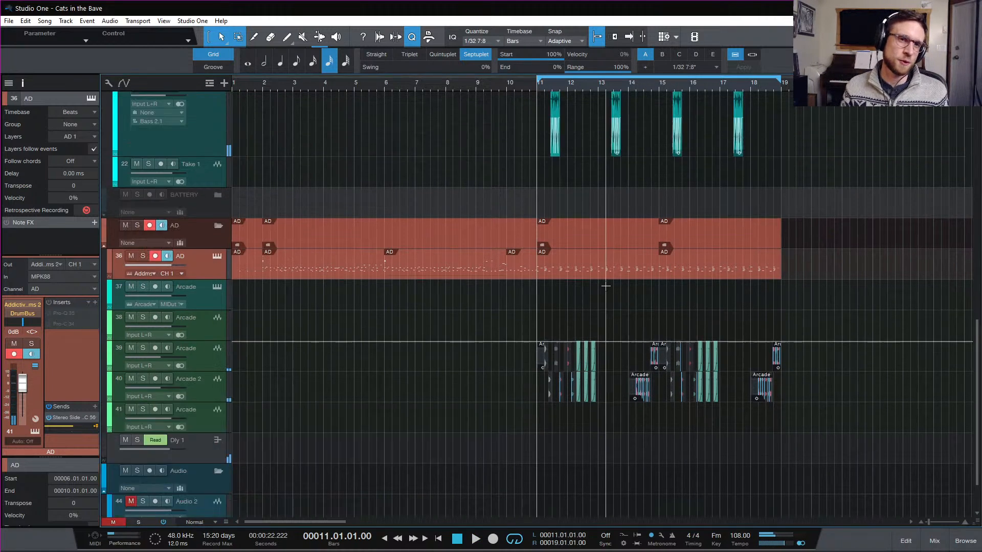